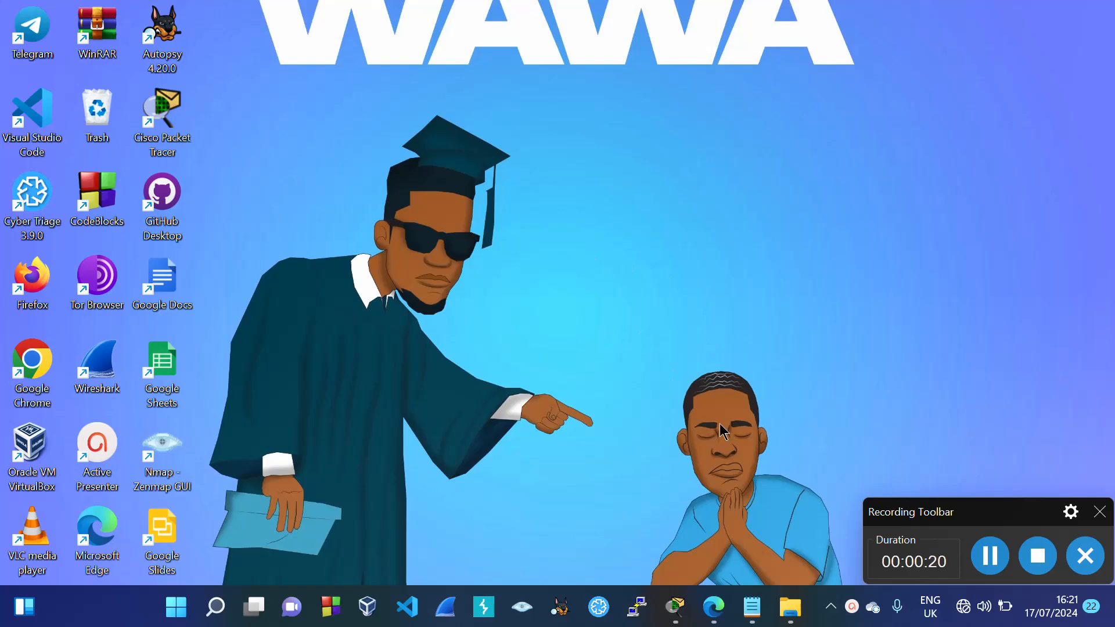
# Switch to File Explorer, view the TachakaMonekeBwino! (Official Artwork) image, and close the image and the folder
pyautogui.moveTo(790, 608)
pyautogui.click(805, 525)
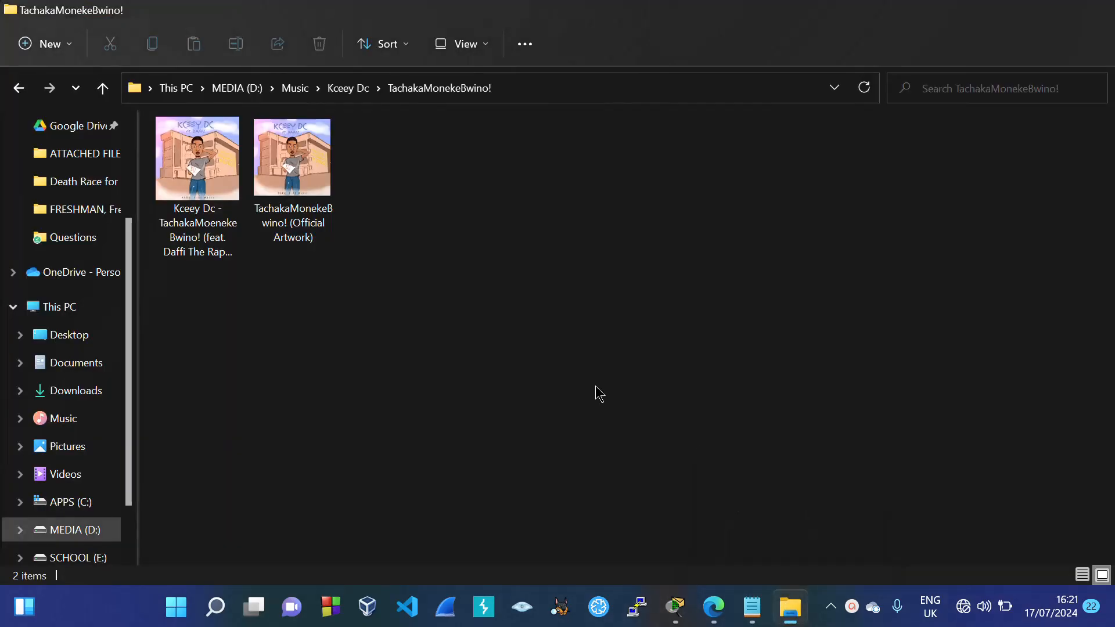
pyautogui.click(313, 175)
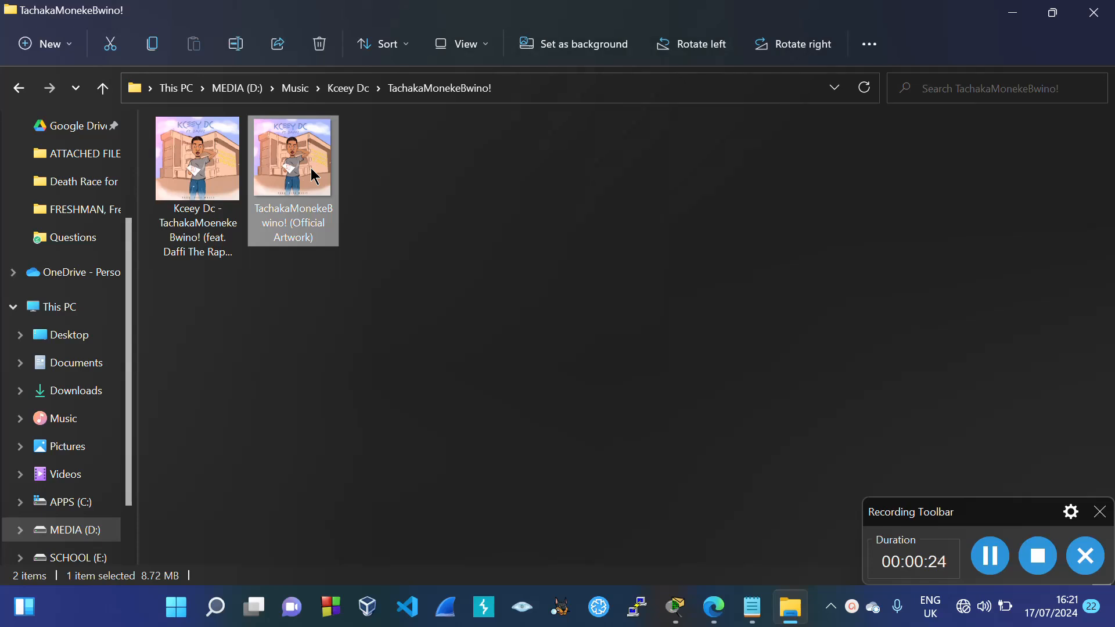
pyautogui.doubleClick(314, 174)
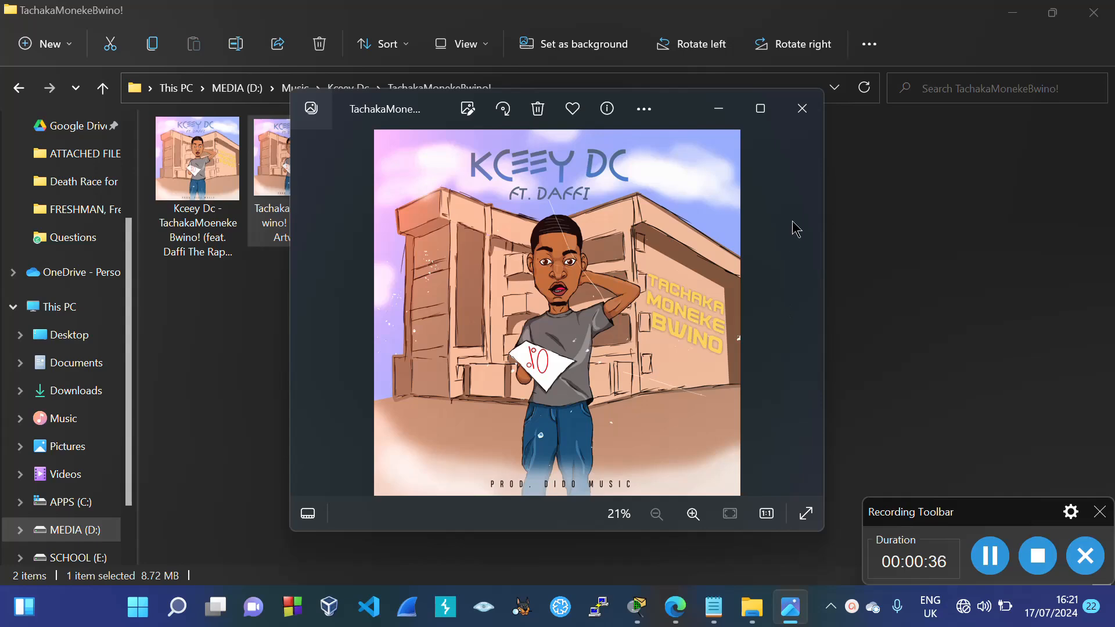
pyautogui.click(803, 110)
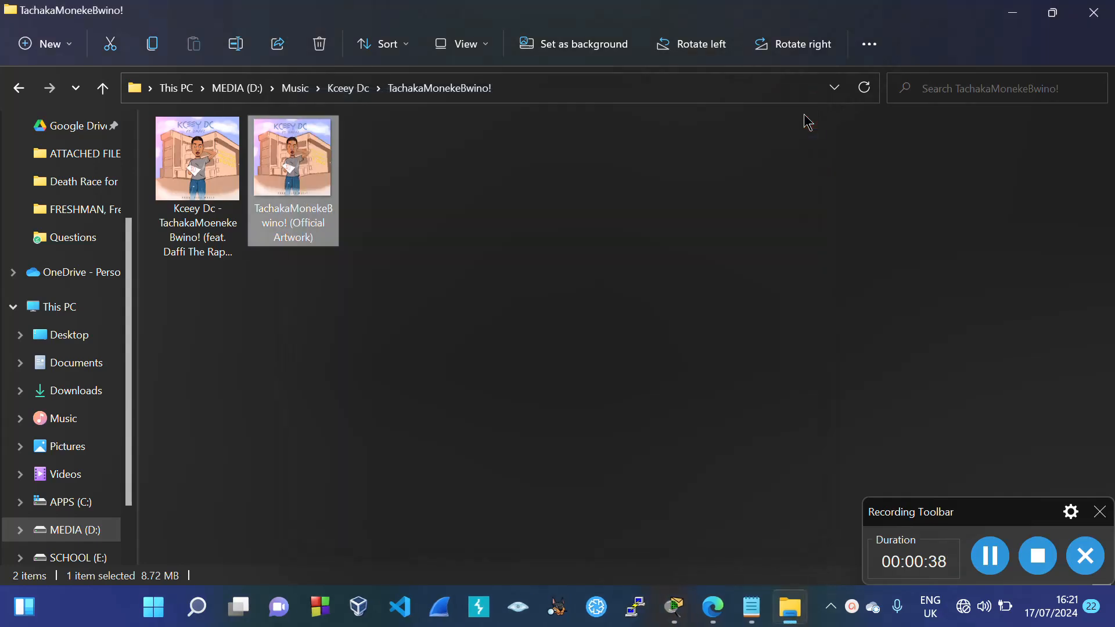
pyautogui.click(1110, 19)
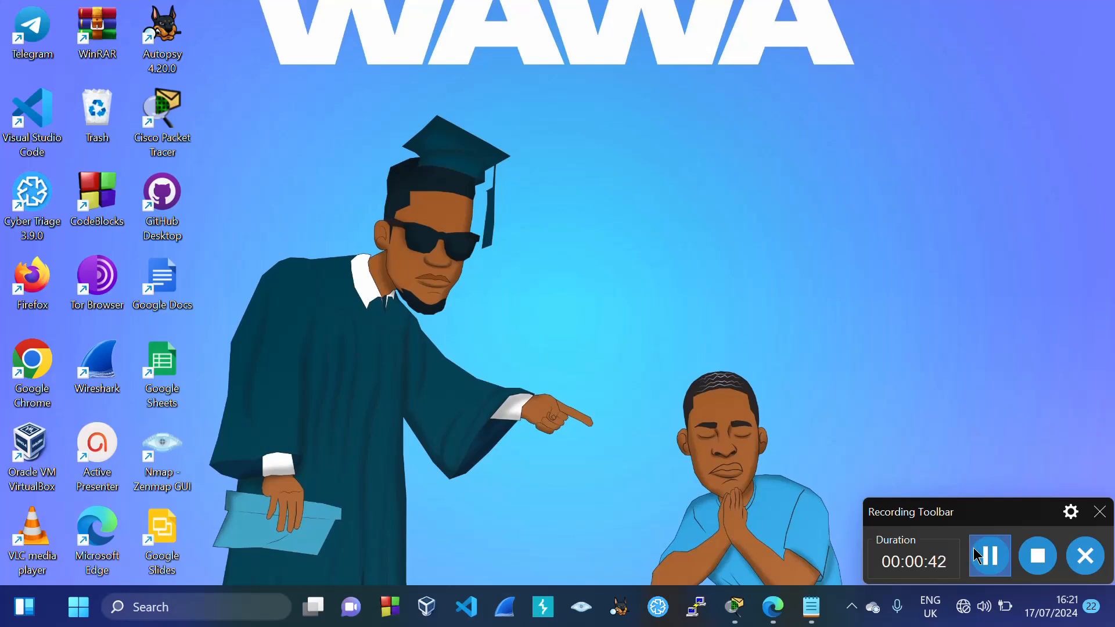
pyautogui.click(989, 555)
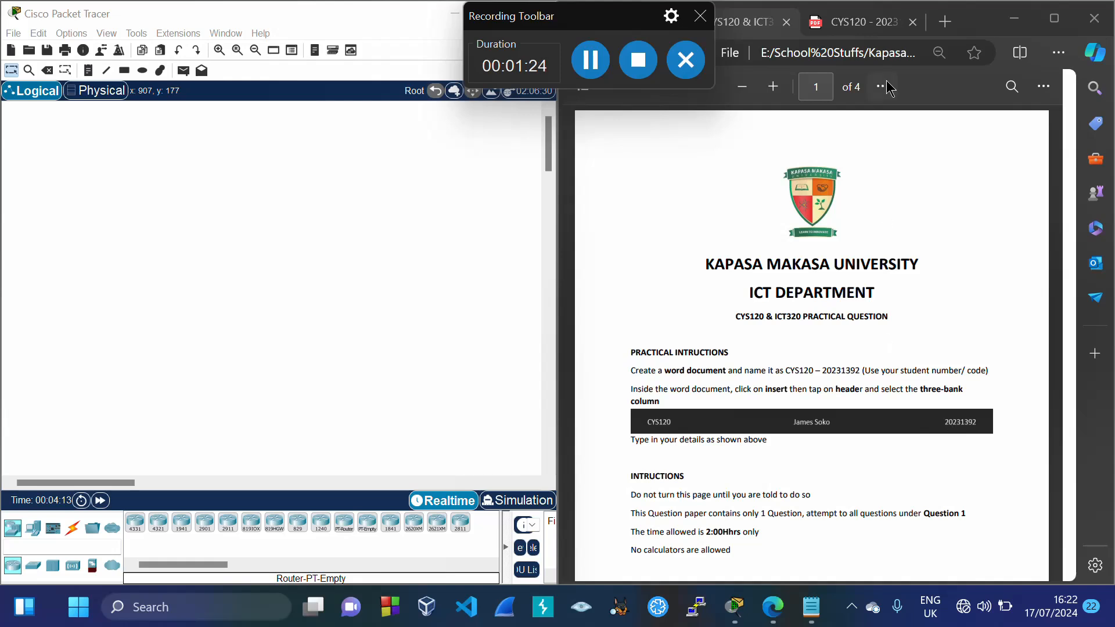
# Look over the CYS120 answer PDF and the practical question paper's instructions, down to the Question 1 topology and tasks
pyautogui.click(853, 23)
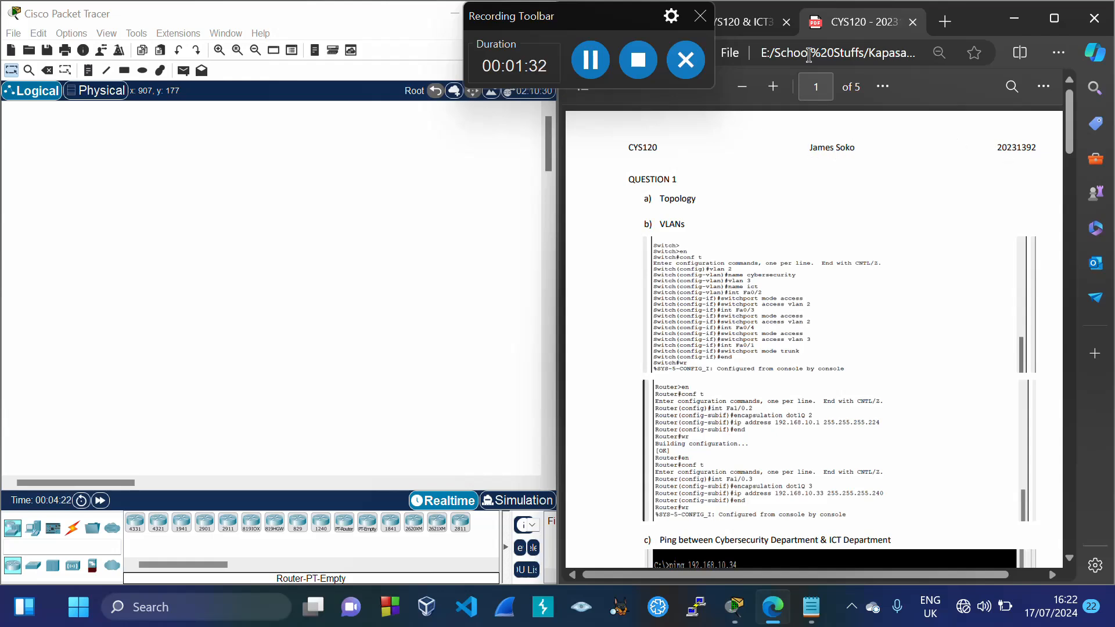
pyautogui.click(752, 23)
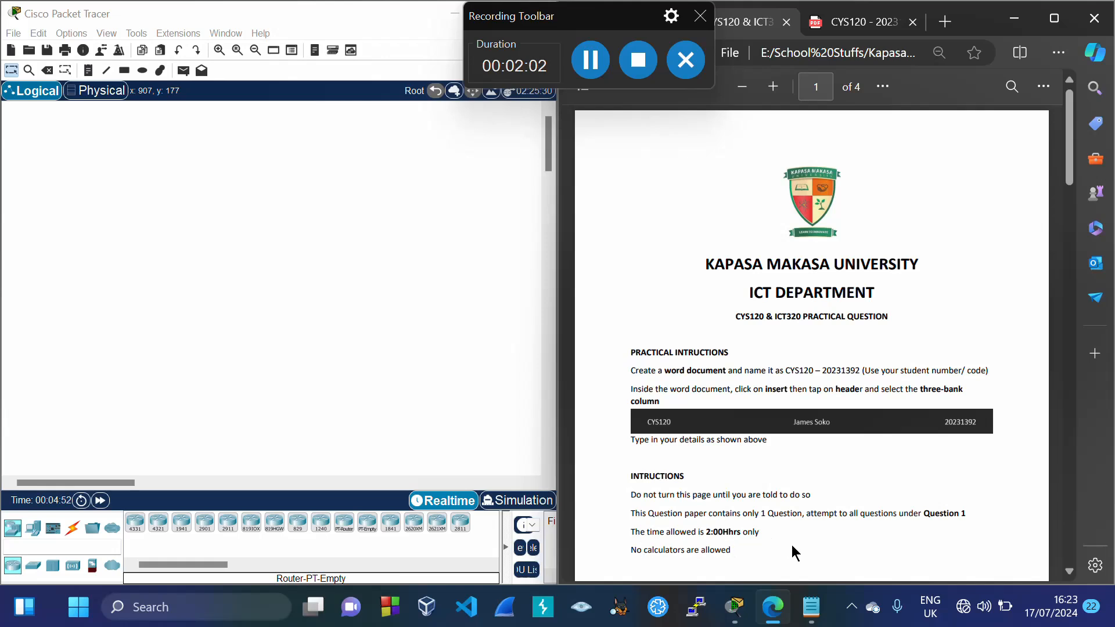
pyautogui.scroll(-1, 724, 356)
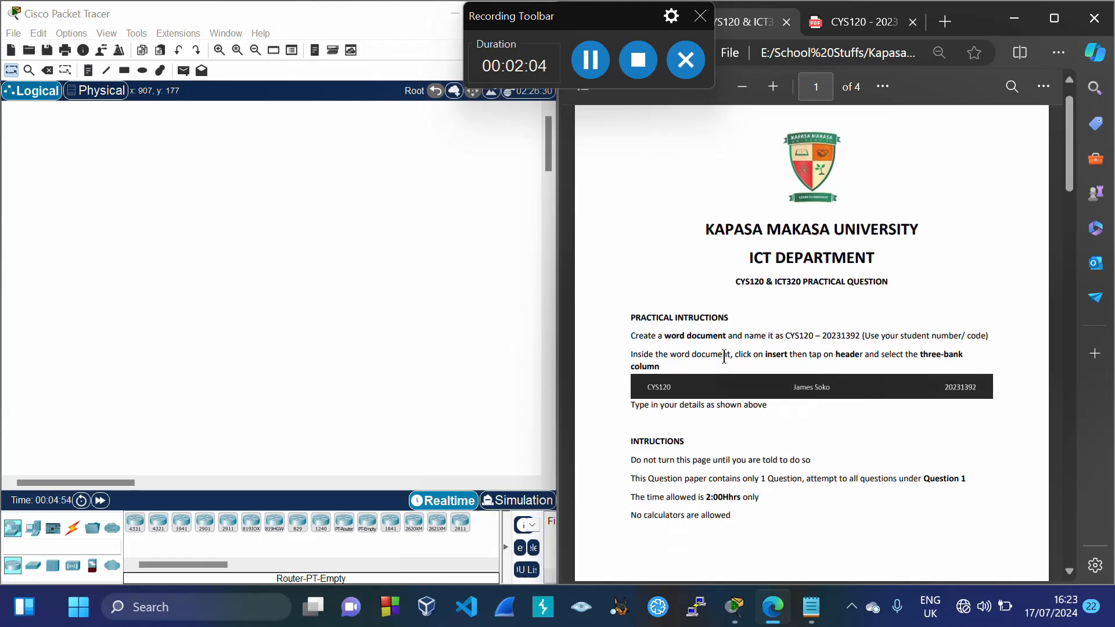
pyautogui.scroll(-3, 724, 355)
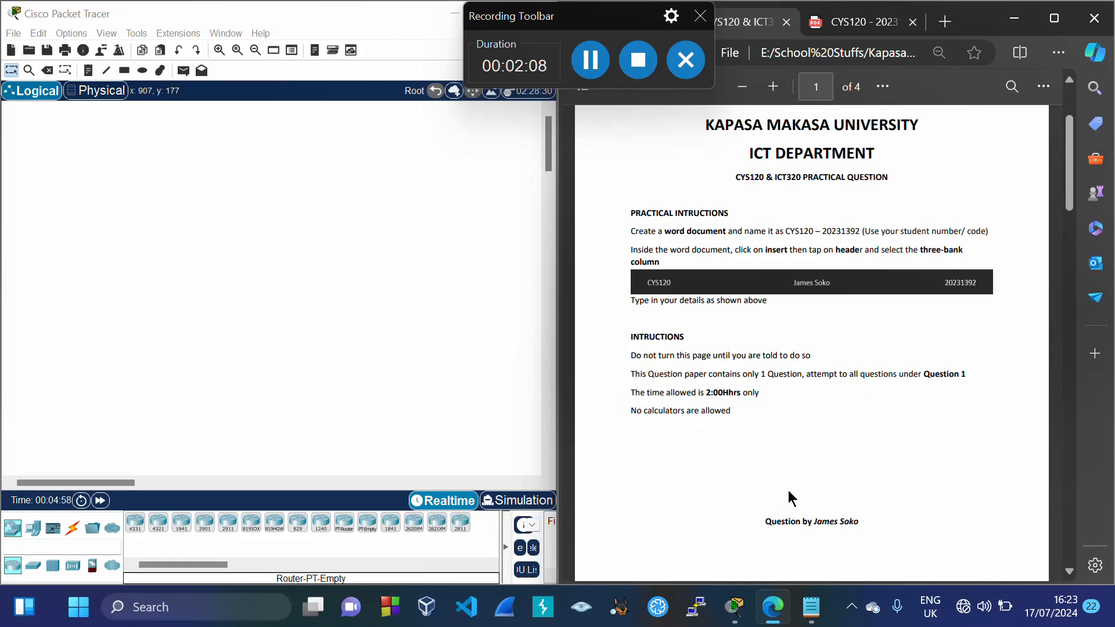
pyautogui.scroll(-4, 787, 491)
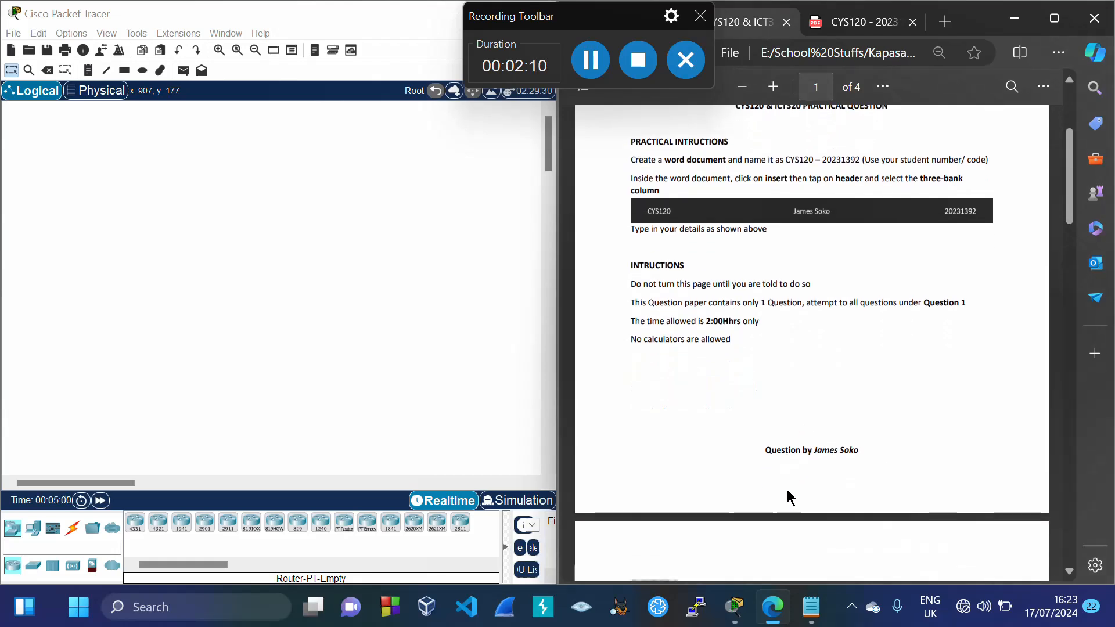
pyautogui.scroll(-4, 787, 491)
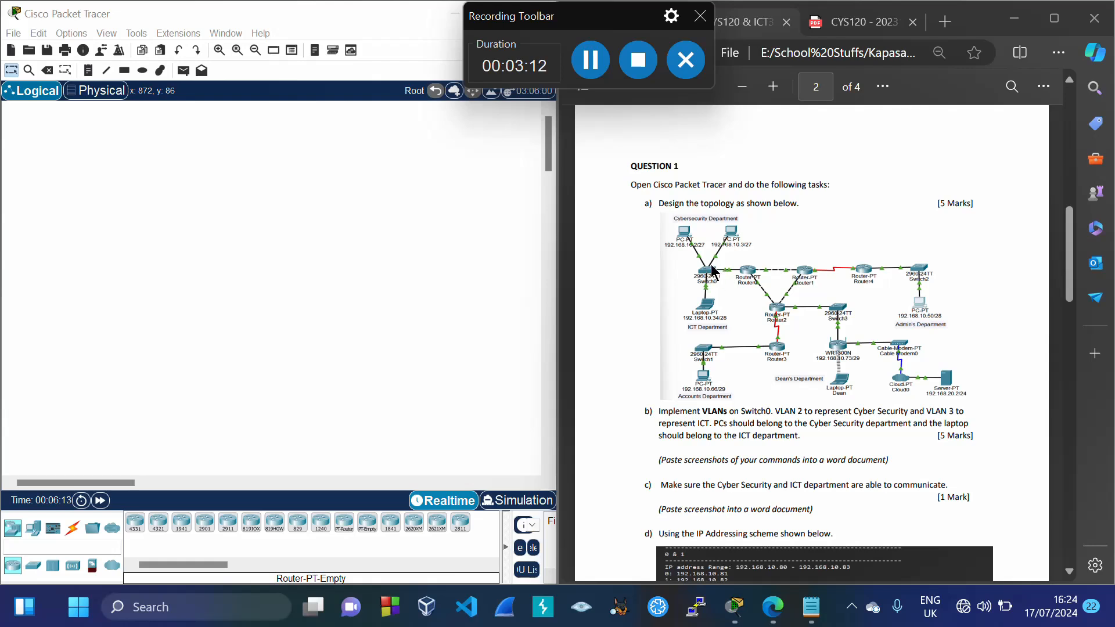
# Place a 2960-24TT switch in the Packet Tracer workspace, with two PCs above it and a laptop below it
pyautogui.click(33, 565)
pyautogui.moveTo(143, 531); pyautogui.dragTo(70, 227)
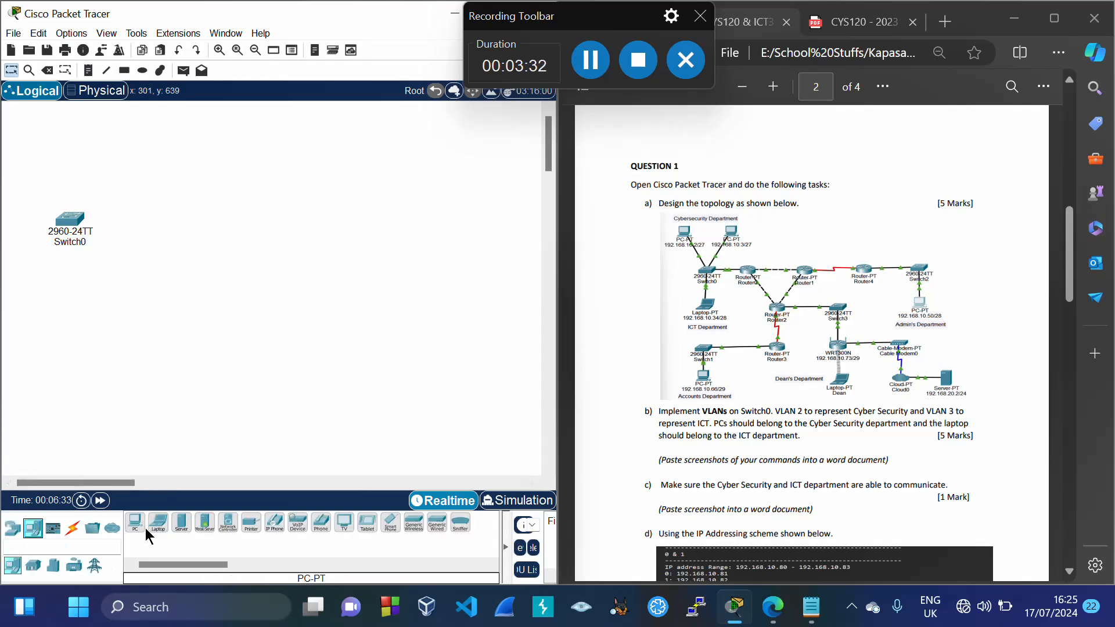
pyautogui.moveTo(143, 526); pyautogui.dragTo(130, 491)
pyautogui.moveTo(54, 250); pyautogui.dragTo(40, 159)
pyautogui.moveTo(138, 520); pyautogui.dragTo(103, 153)
pyautogui.moveTo(158, 523); pyautogui.dragTo(143, 438)
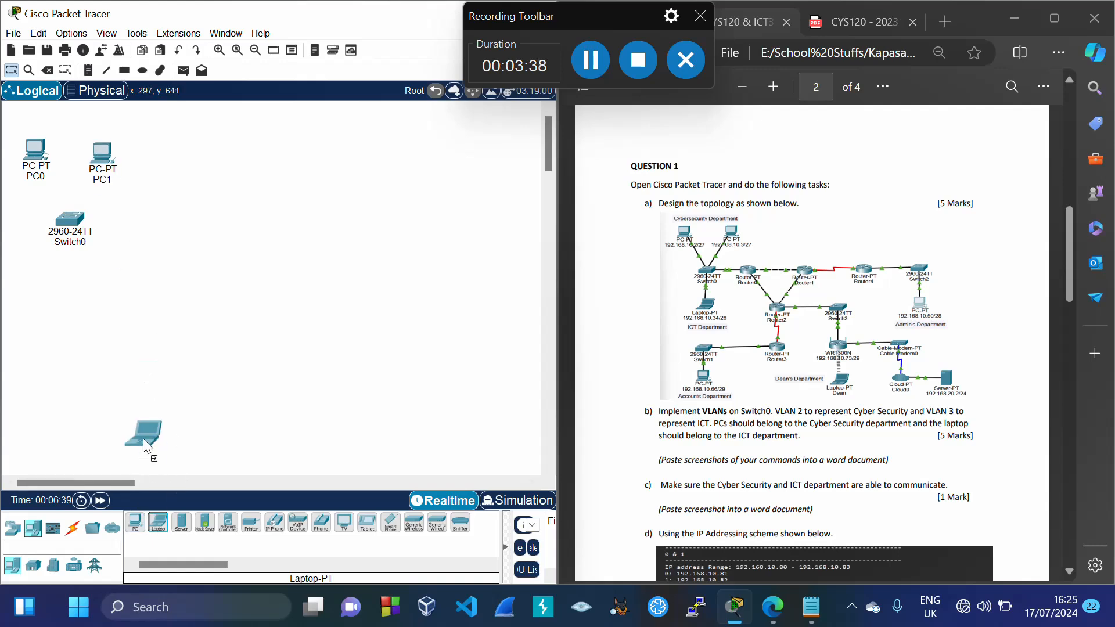
pyautogui.moveTo(78, 325); pyautogui.dragTo(60, 283)
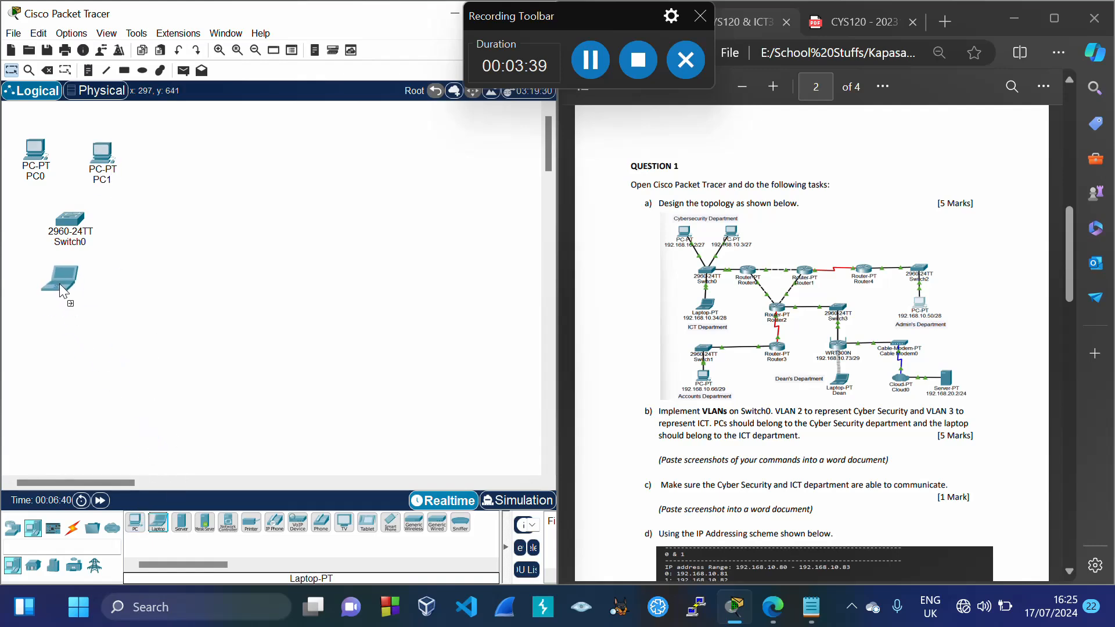
# Place a Router-PT router beside the 2960-24TT switch
pyautogui.click(13, 528)
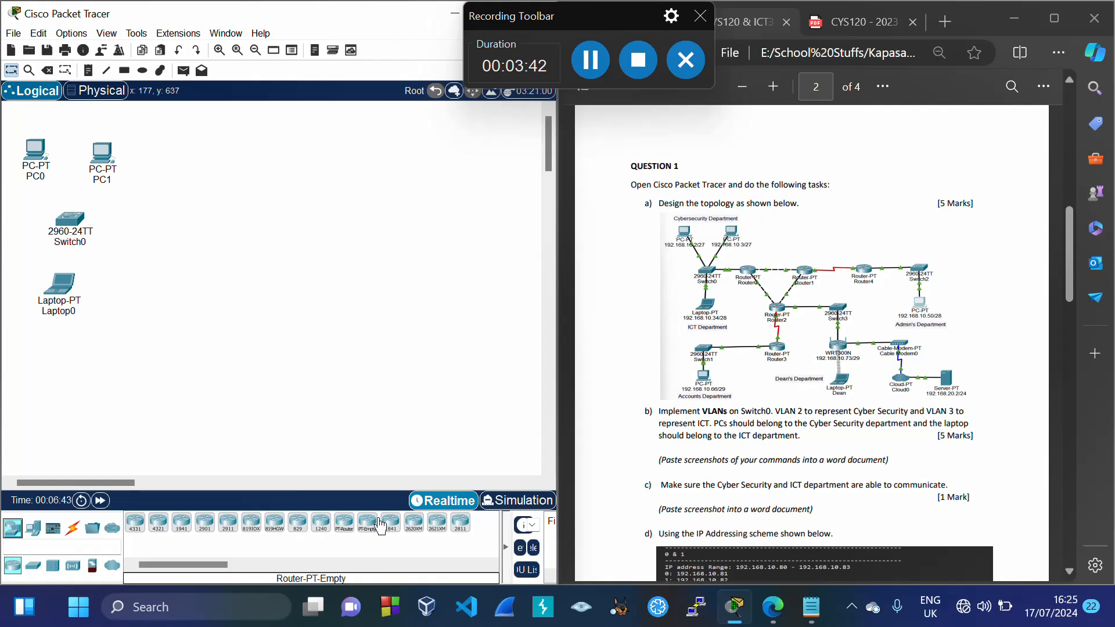
pyautogui.moveTo(349, 529); pyautogui.dragTo(144, 225)
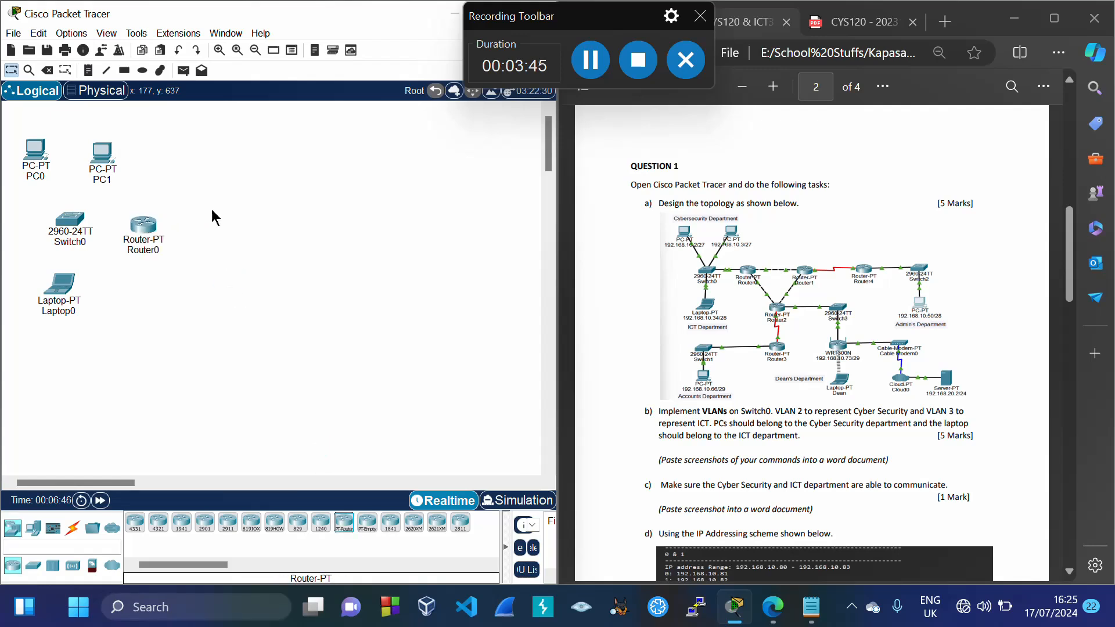
pyautogui.click(578, 70)
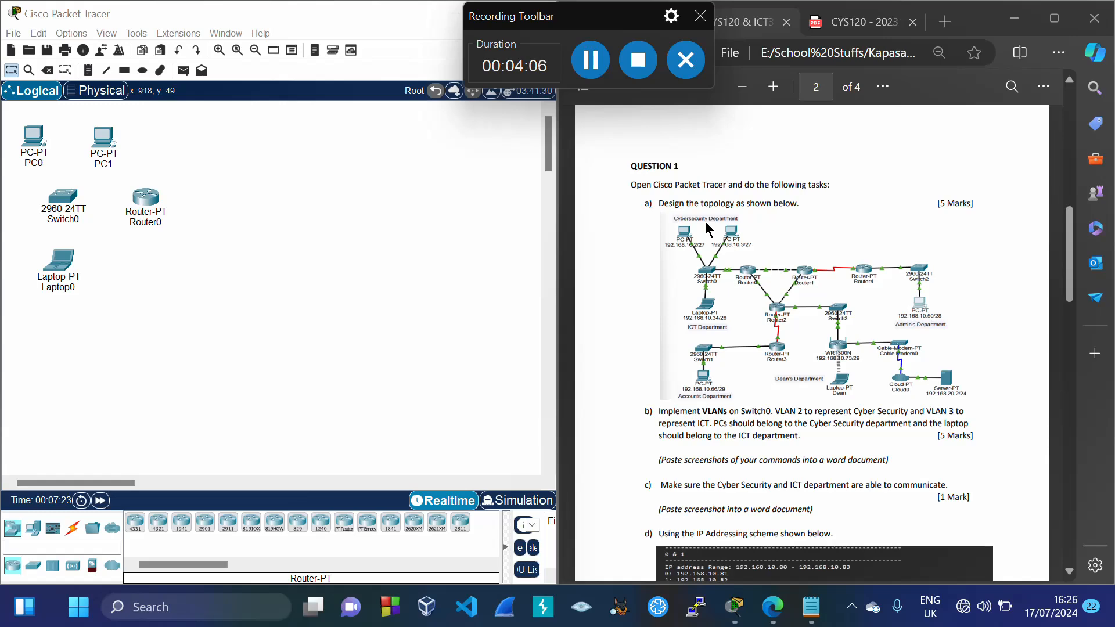
# Switch to the blank Notepad file and enter the title VLSM TABLE with column headings BLOCK SIZE, CIDR and SUBNET MASK
pyautogui.moveTo(811, 607)
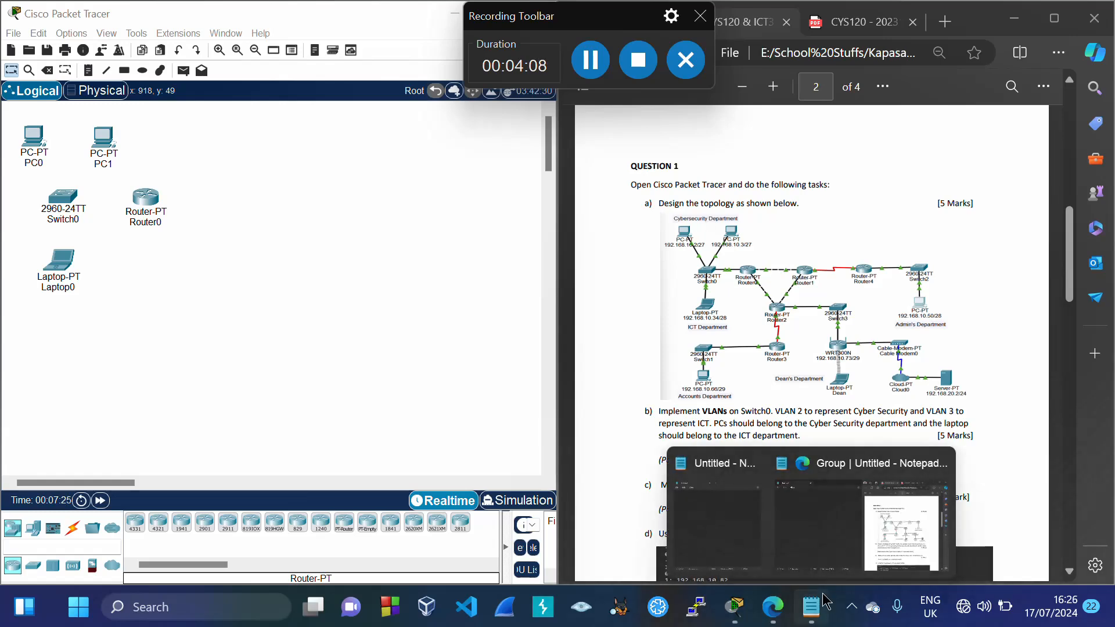
pyautogui.click(743, 549)
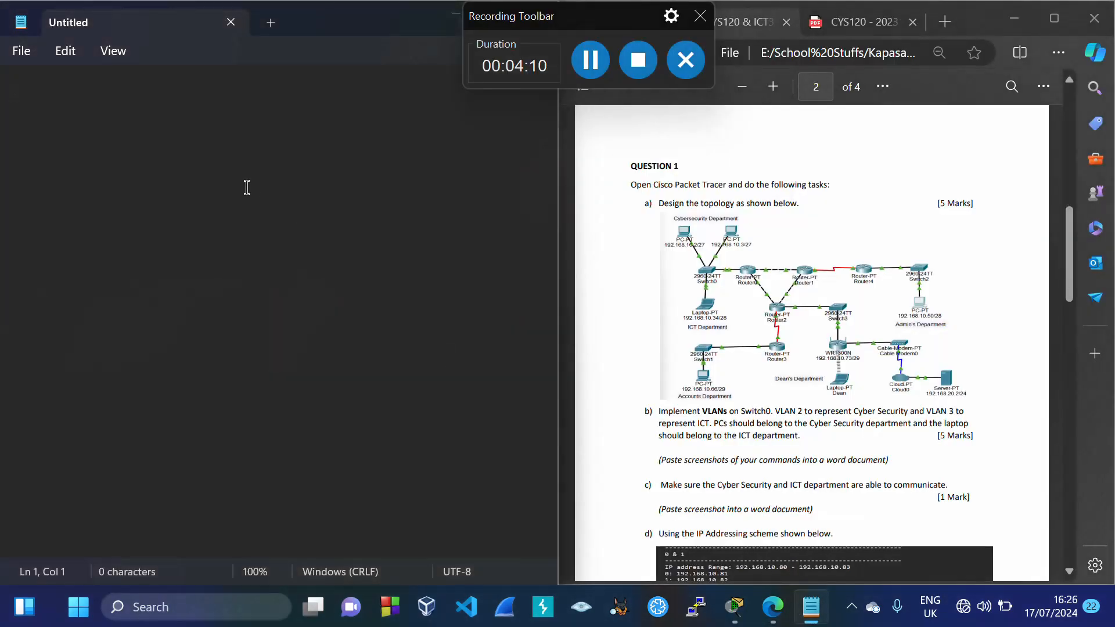
pyautogui.write('VLSM TABLE')
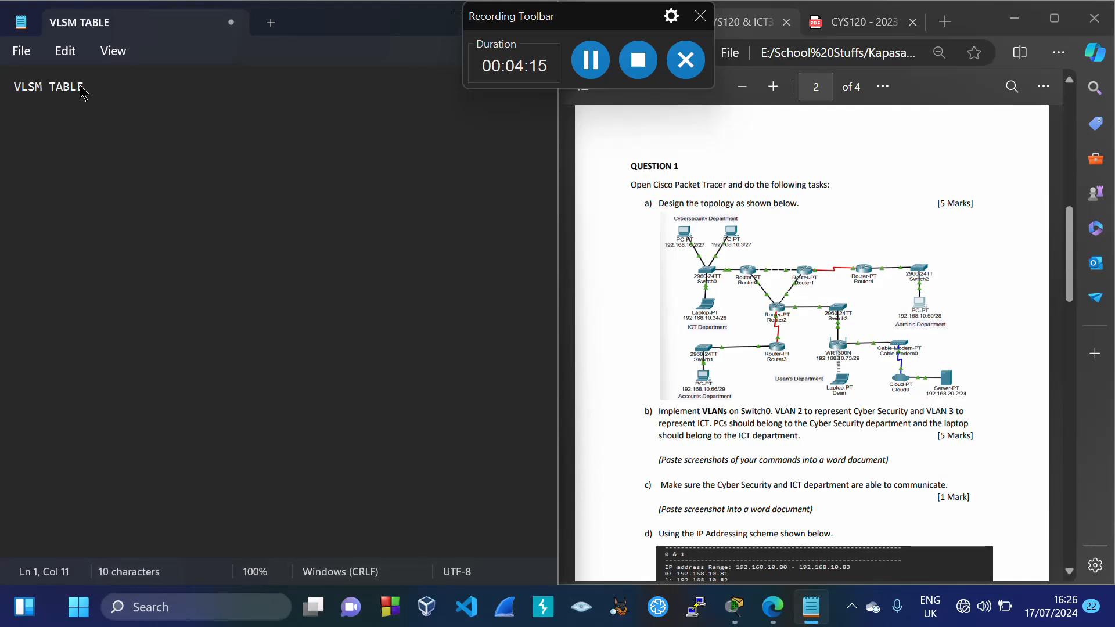
pyautogui.press('Return')
pyautogui.write('BLOCK ')
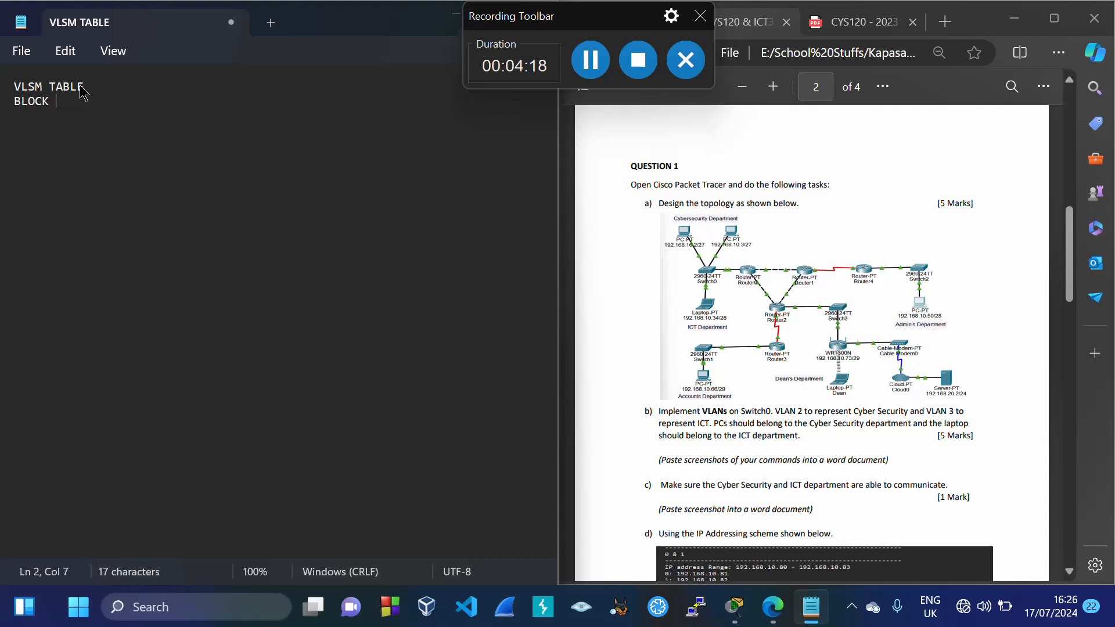
pyautogui.write('SIZE')
pyautogui.press('Tab')
pyautogui.write('CIDR')
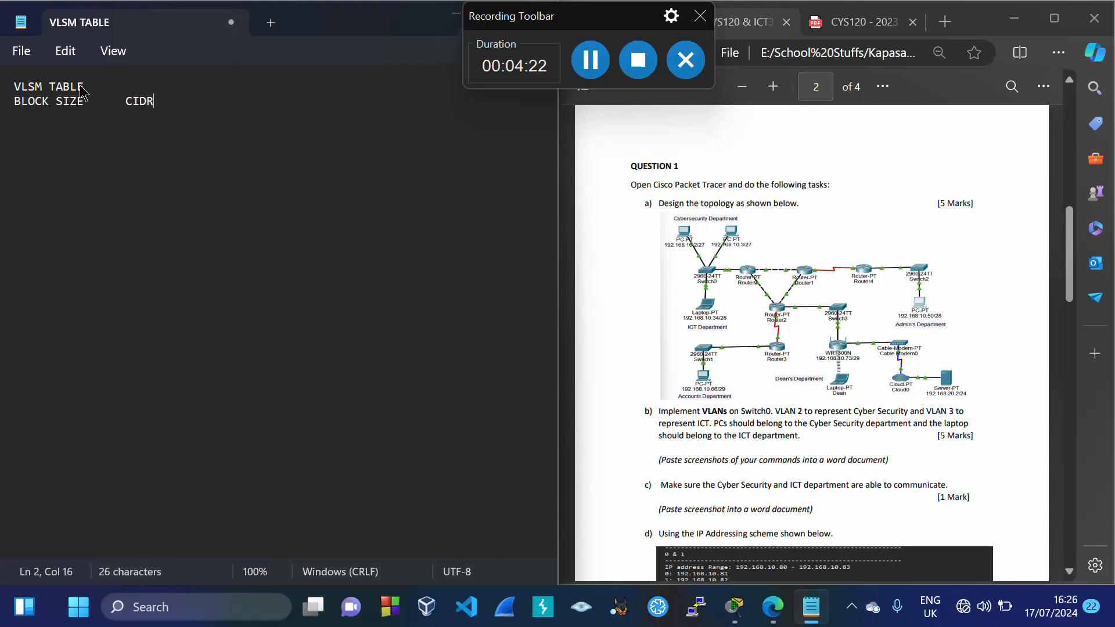
pyautogui.press('Tab')
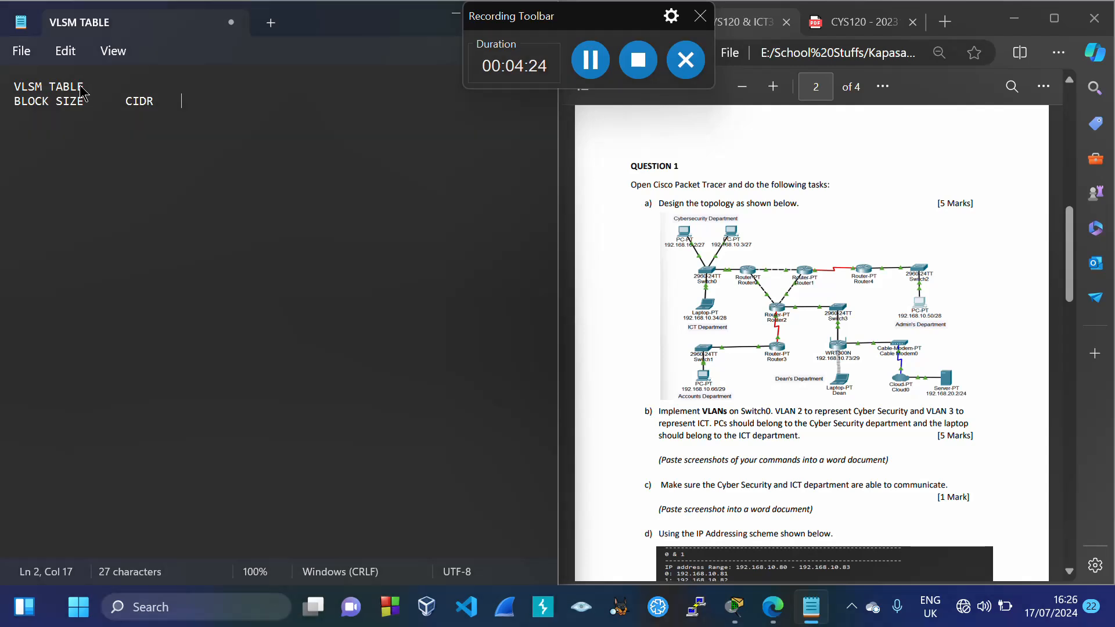
pyautogui.write('SUBNET MASK')
pyautogui.press('Return')
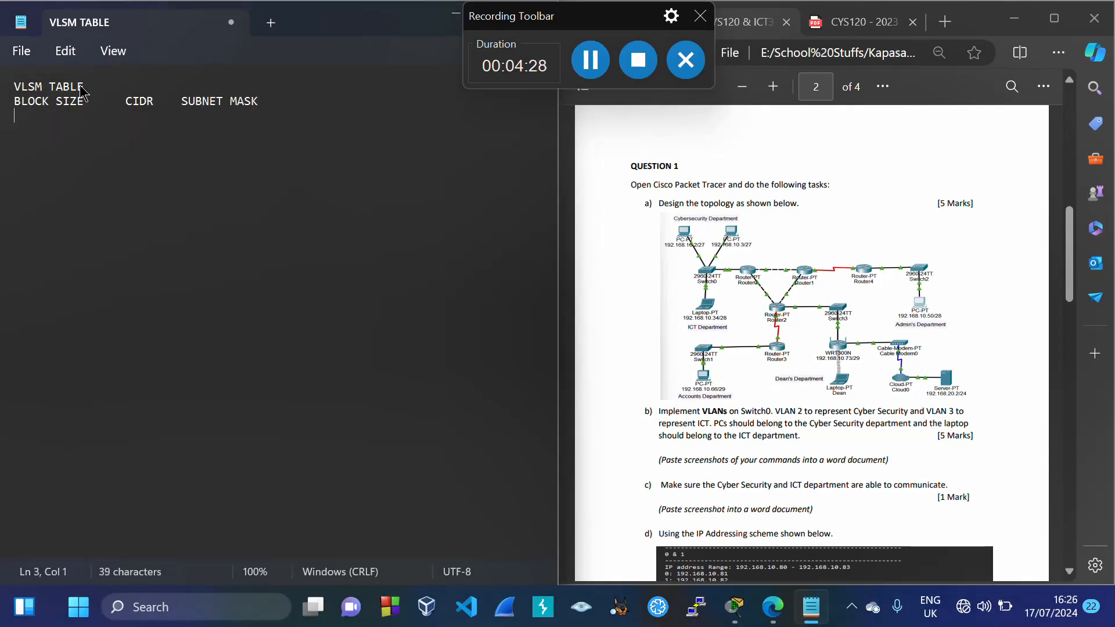
# Enter the first VLSM table row with block size 1, CIDR /32 and subnet mask 255.255.255.255
pyautogui.write('1')
pyautogui.press('Tab')
pyautogui.press('Tab')
pyautogui.write('/32')
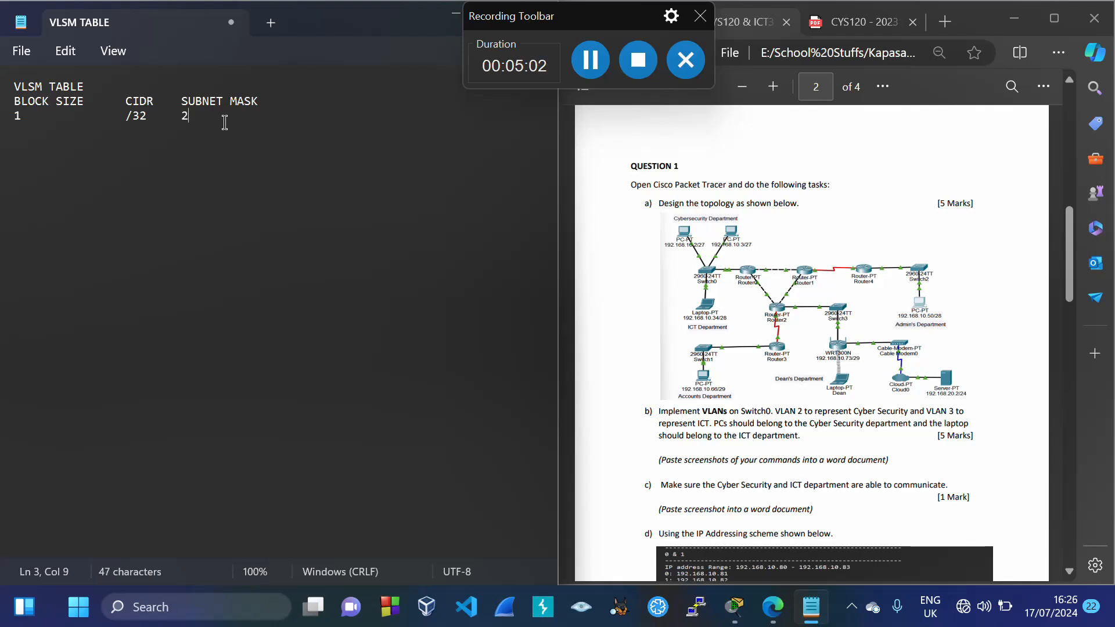
pyautogui.write('55.2')
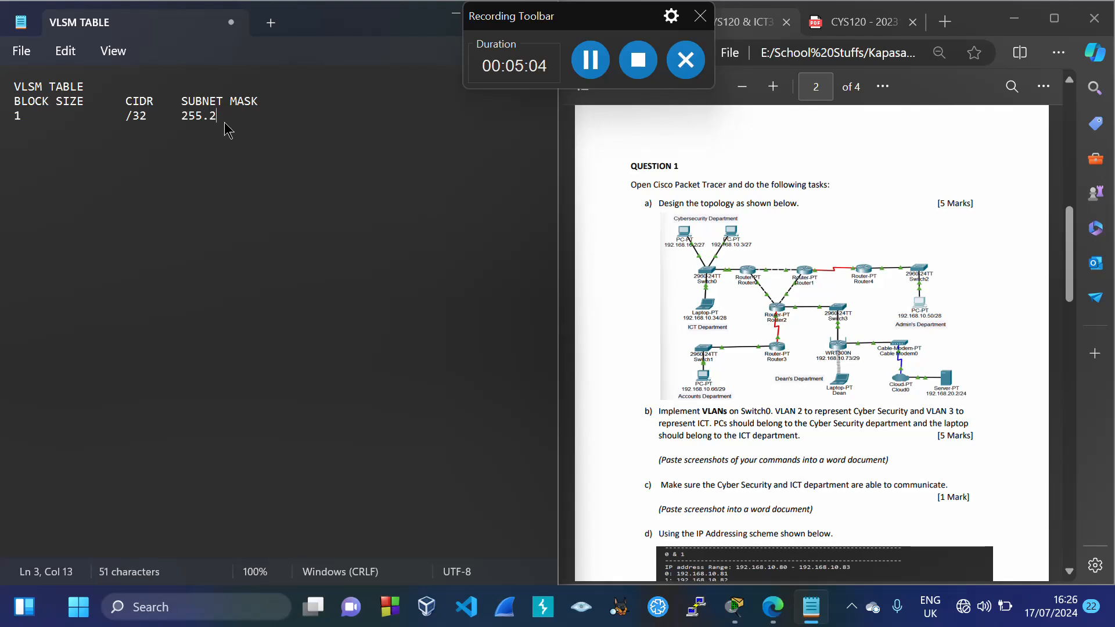
pyautogui.write('55.255')
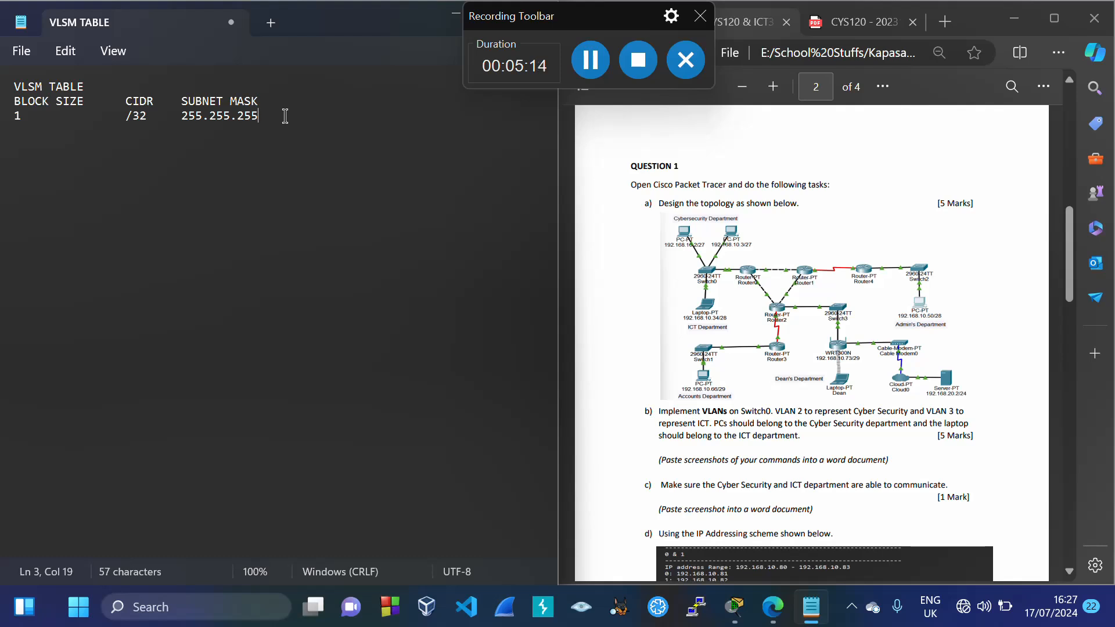
pyautogui.write('.')
pyautogui.moveTo(126, 117); pyautogui.dragTo(149, 125)
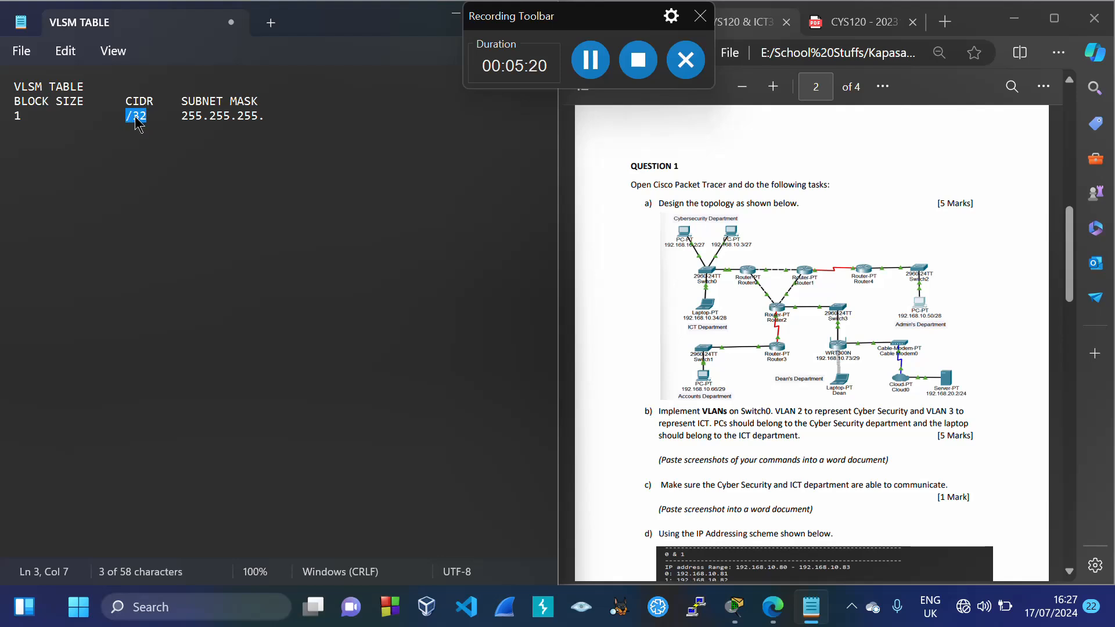
pyautogui.moveTo(182, 115); pyautogui.dragTo(262, 116)
pyautogui.click(186, 116)
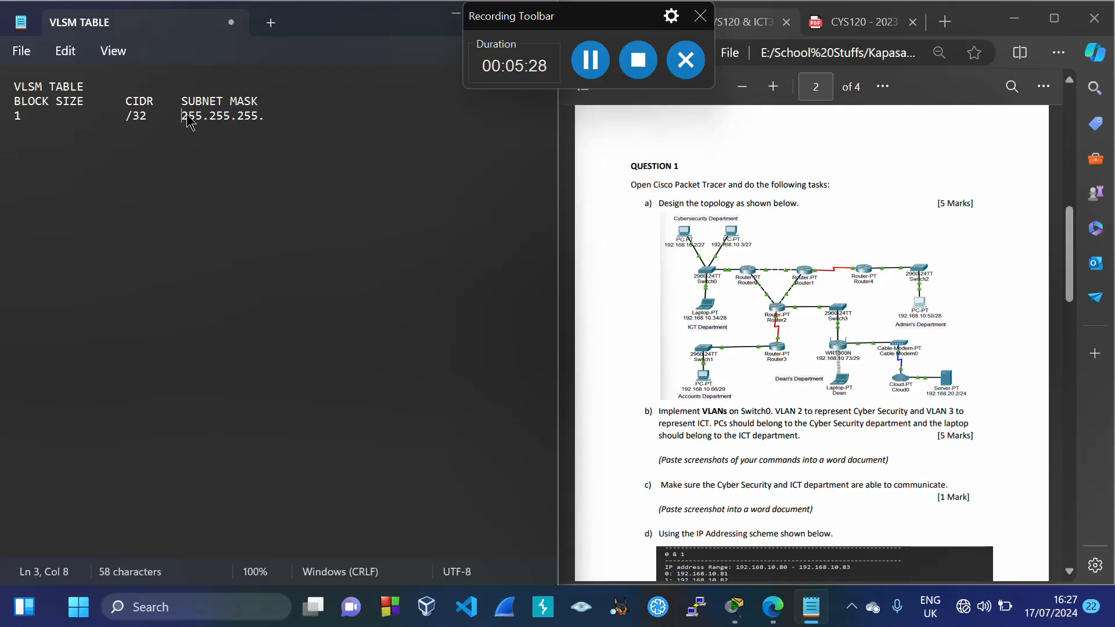
pyautogui.moveTo(187, 115); pyautogui.dragTo(259, 116)
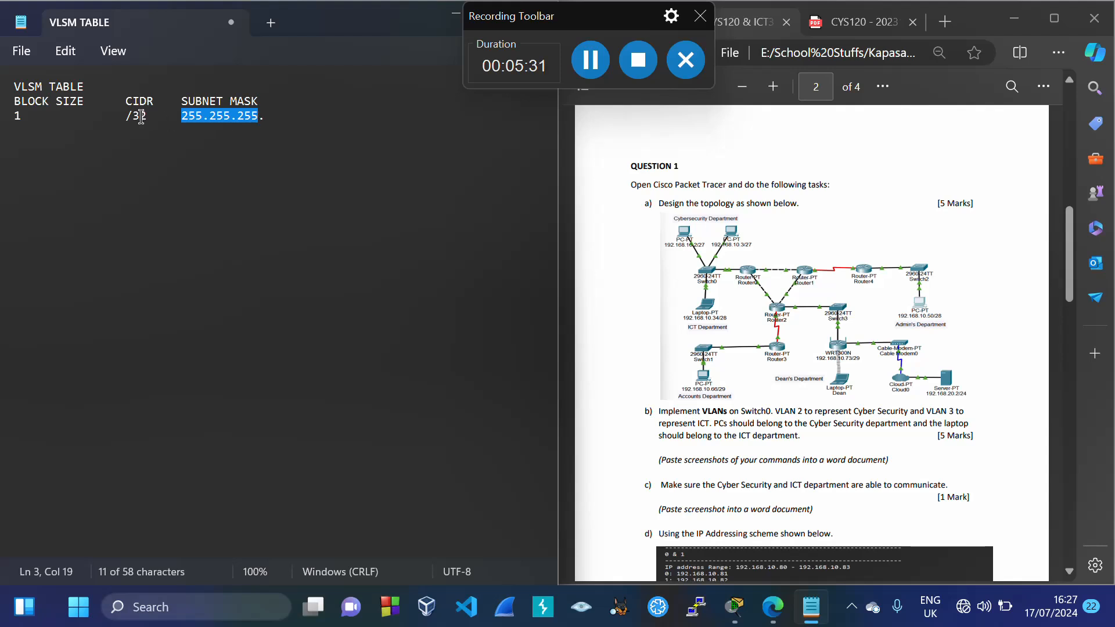
pyautogui.click(272, 116)
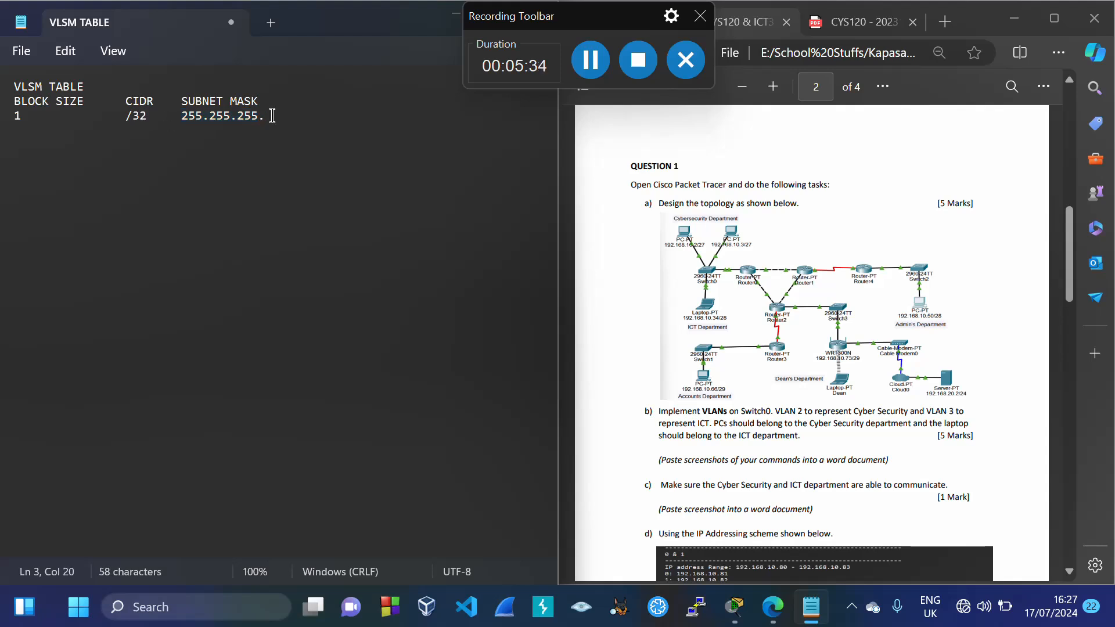
pyautogui.write('255')
pyautogui.moveTo(16, 115); pyautogui.dragTo(313, 122)
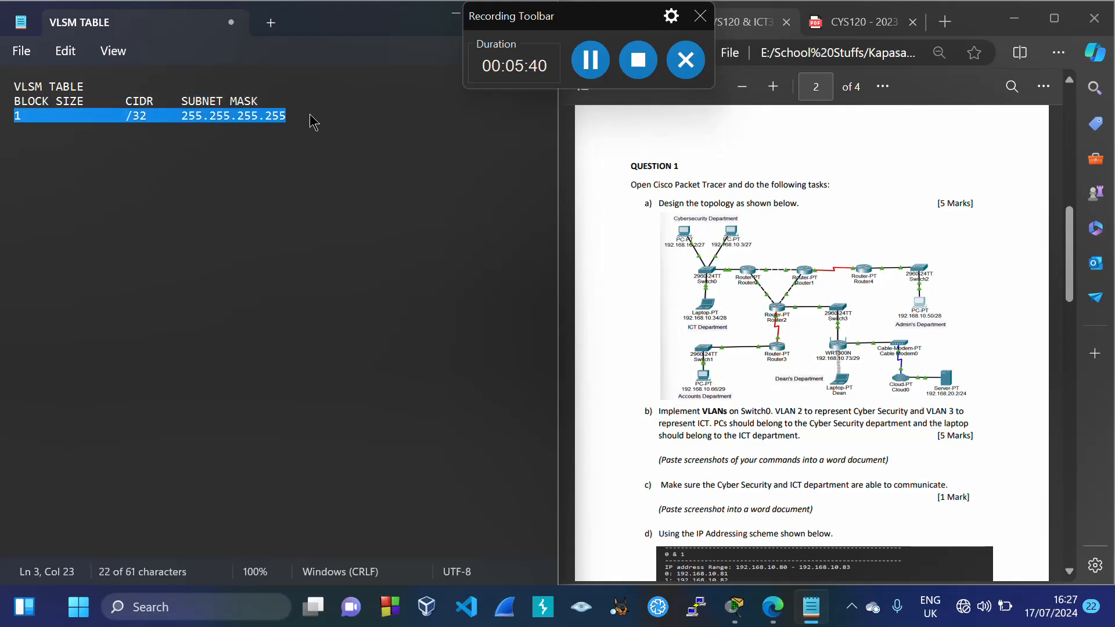
# Add (x2) after the BLOCK SIZE heading and (-1) after the CIDR heading
pyautogui.click(93, 102)
pyautogui.write('9')
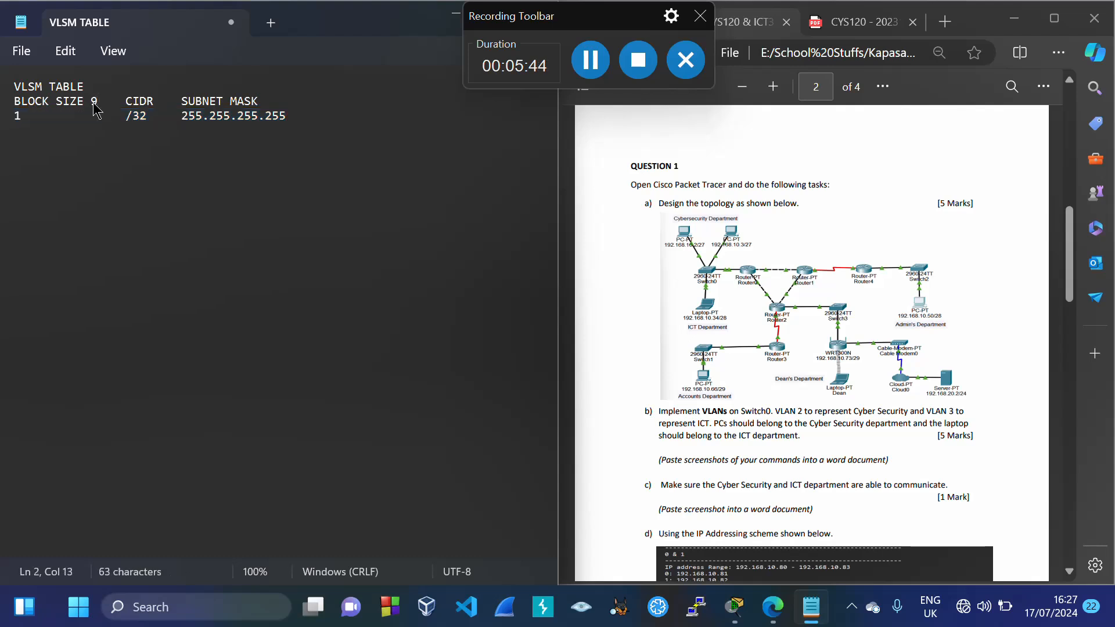
pyautogui.write('x2')
pyautogui.press('BackSpace')
pyautogui.press('BackSpace')
pyautogui.press('BackSpace')
pyautogui.write('(x2) CIDR (-1)')
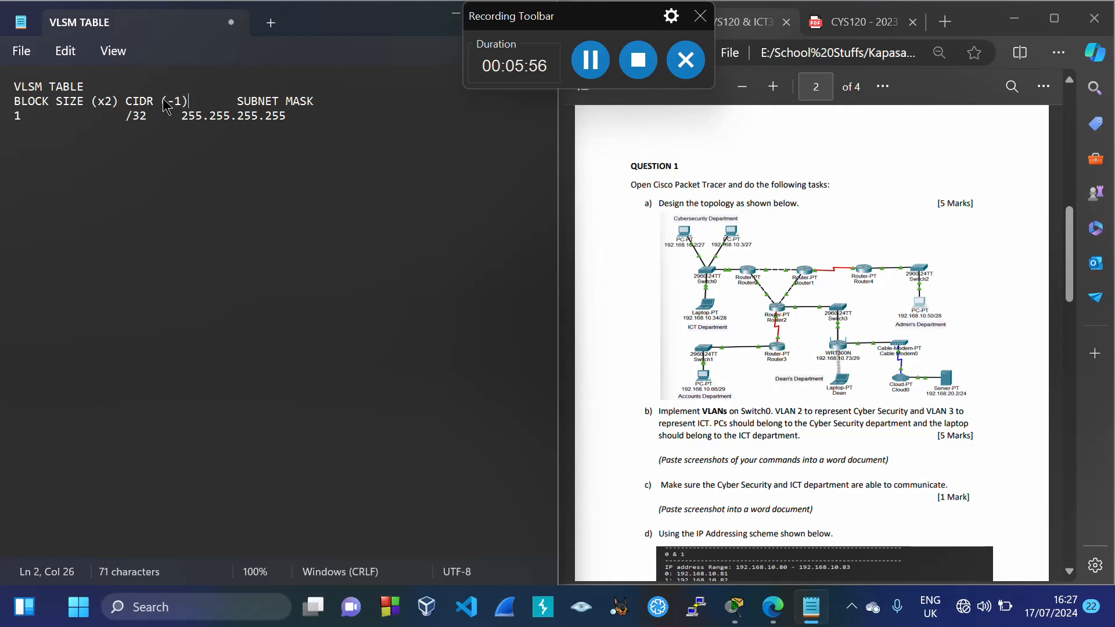
# Align the first row's subnet mask under its heading and start a second row with block size 2 and CIDR /31
pyautogui.click(182, 115)
pyautogui.press('Tab')
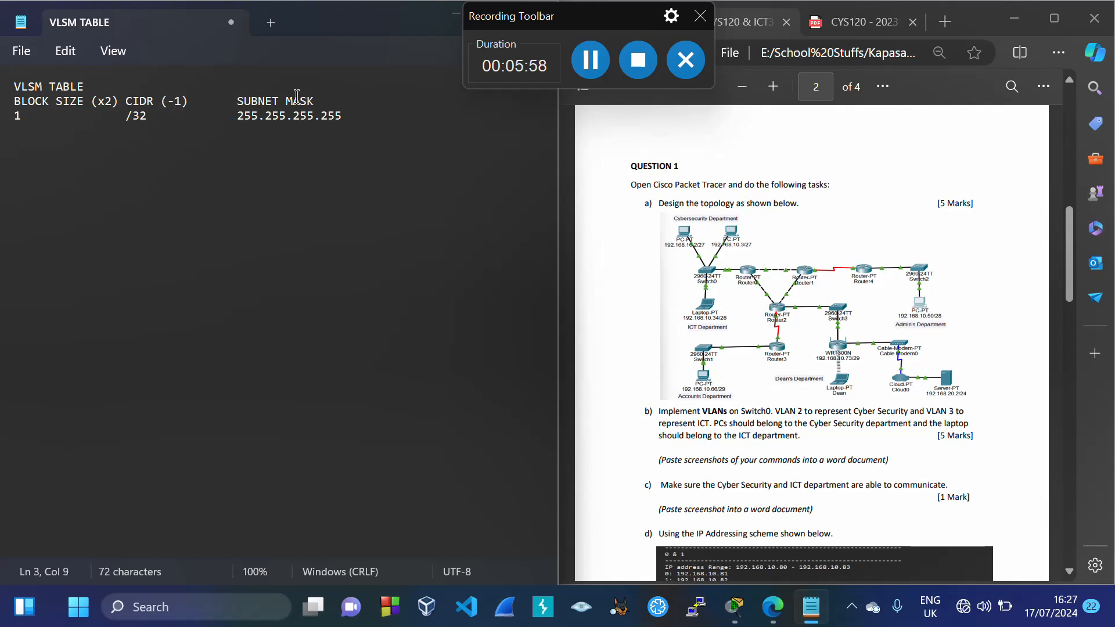
pyautogui.click(356, 116)
pyautogui.press('Return')
pyautogui.write('2  /31')
pyautogui.press('Tab')
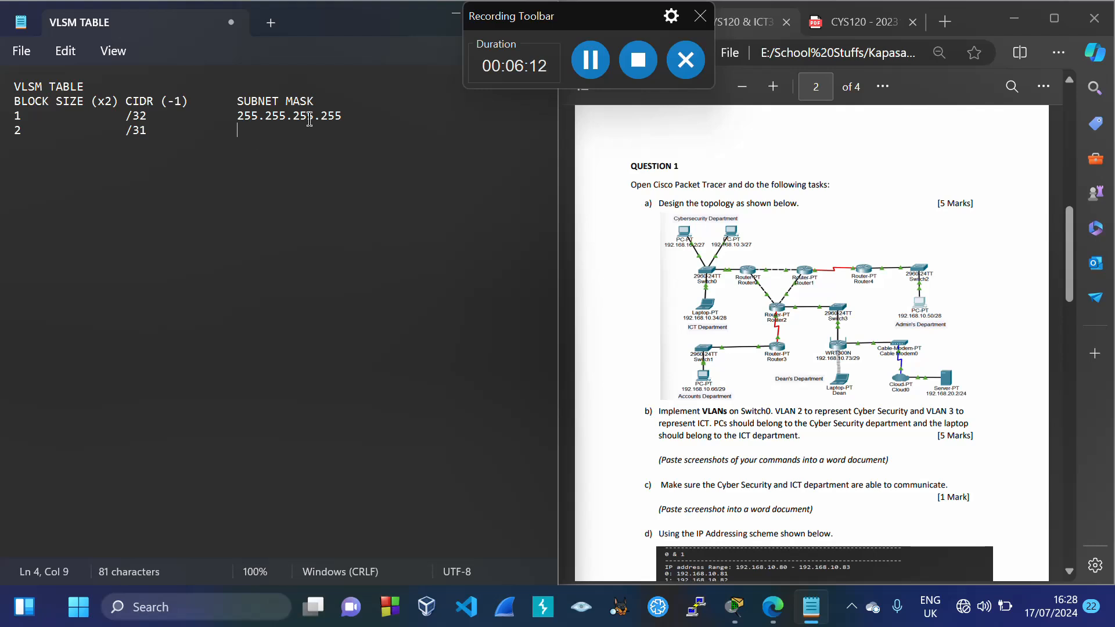
# Copy the 255.255.255. prefix from the first row and enter subnet mask 255.255.255.254 in the /31 row
pyautogui.moveTo(238, 116); pyautogui.dragTo(321, 127)
pyautogui.hotkey('ctrl', 'c')
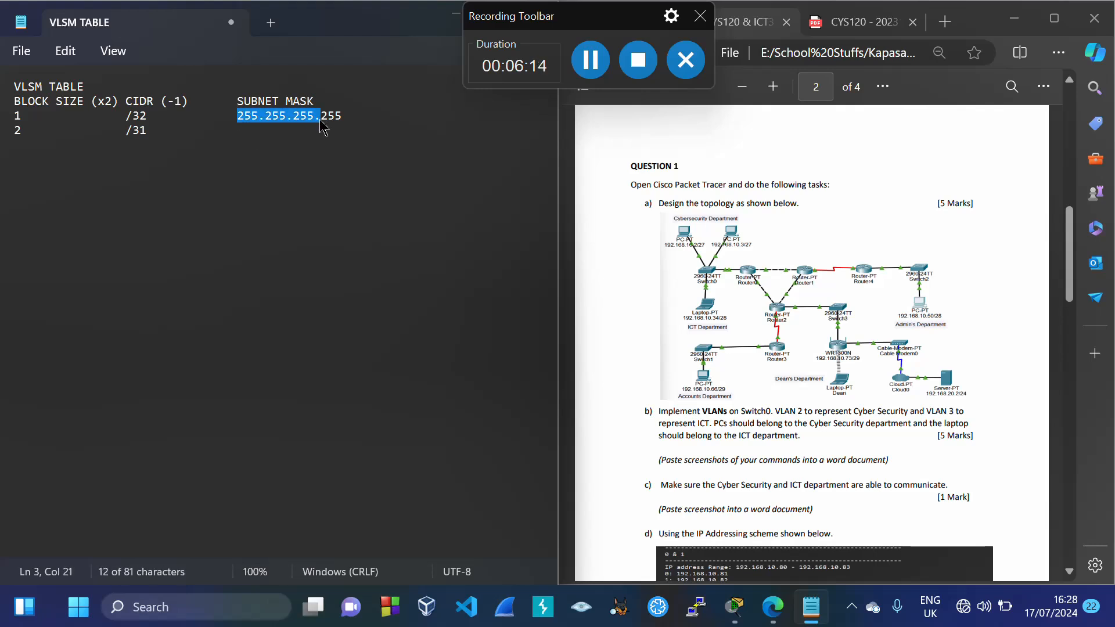
pyautogui.click(254, 134)
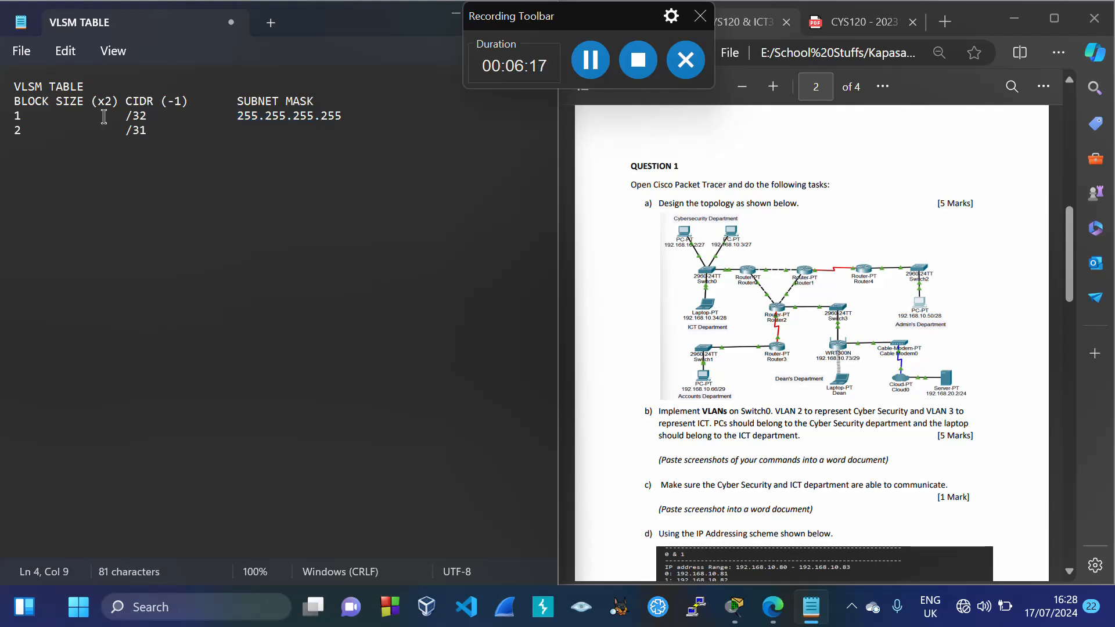
pyautogui.tripleClick(19, 117)
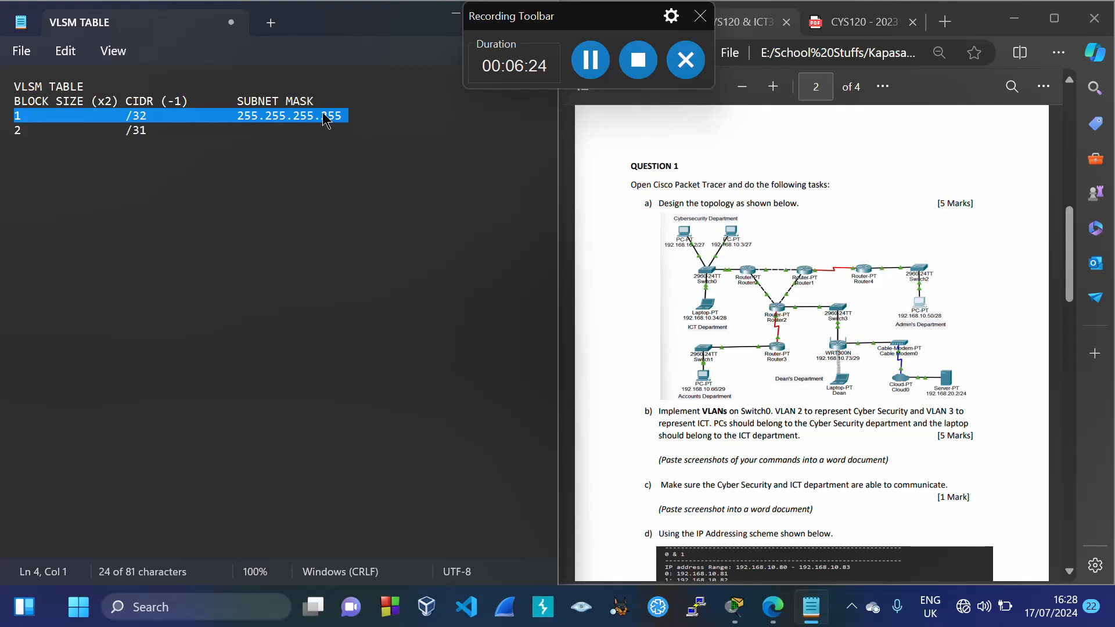
pyautogui.click(258, 129)
pyautogui.write('255.255.255.')
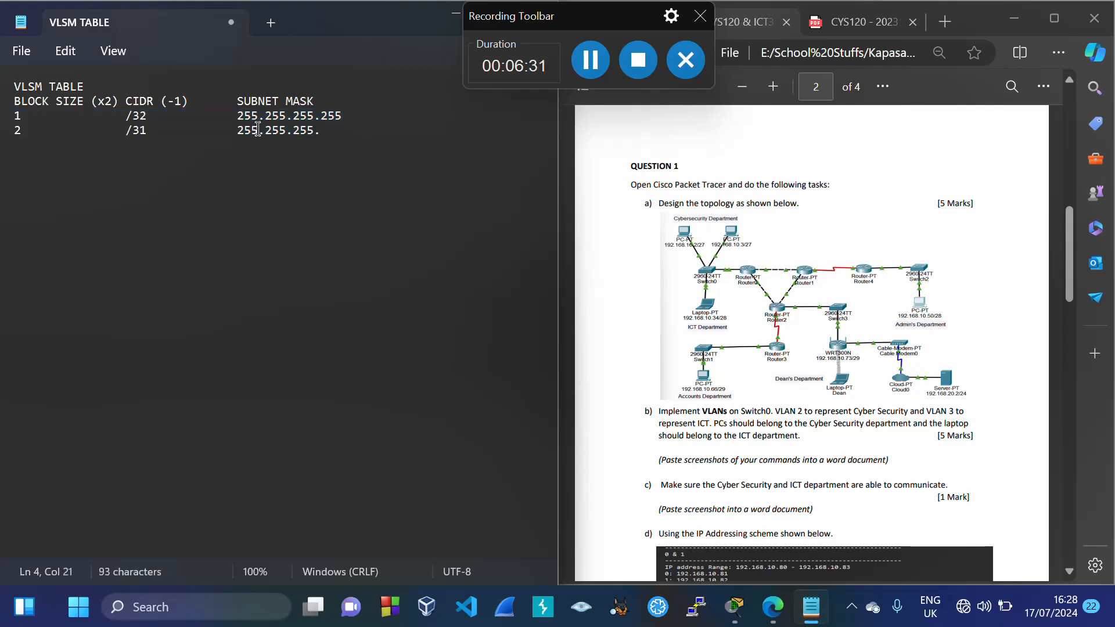
pyautogui.write('254')
# Add the third VLSM table row with block size 4, CIDR /30 and subnet mask 255.255.255.252
pyautogui.press('Return')
pyautogui.write('4')
pyautogui.press('Tab')
pyautogui.press('Tab')
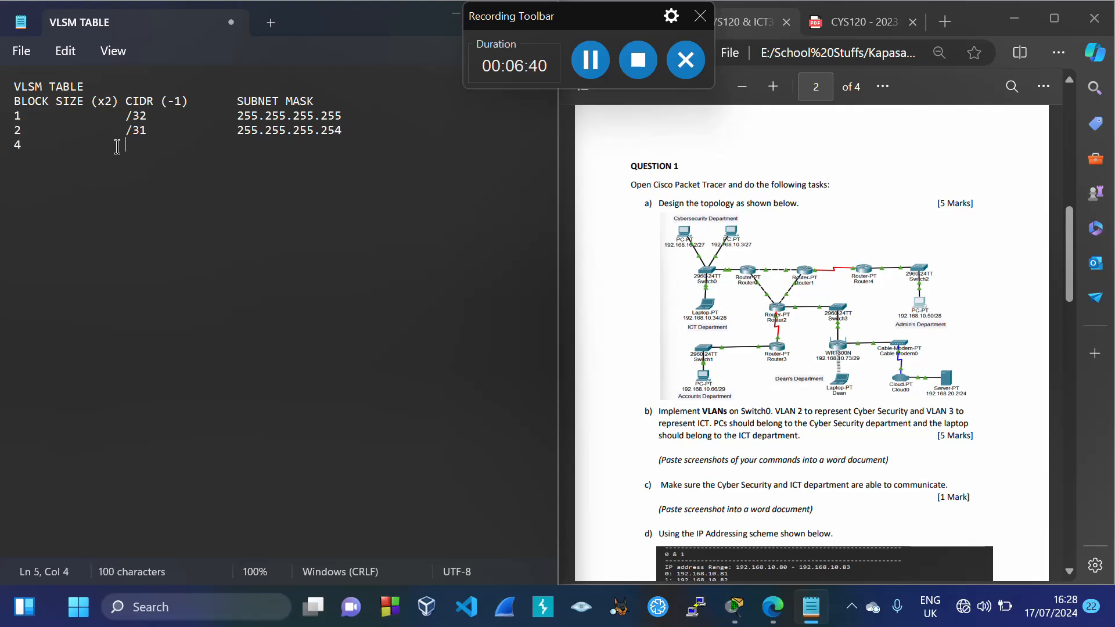
pyautogui.write('/30')
pyautogui.press('Tab')
pyautogui.write('255.255.255.')
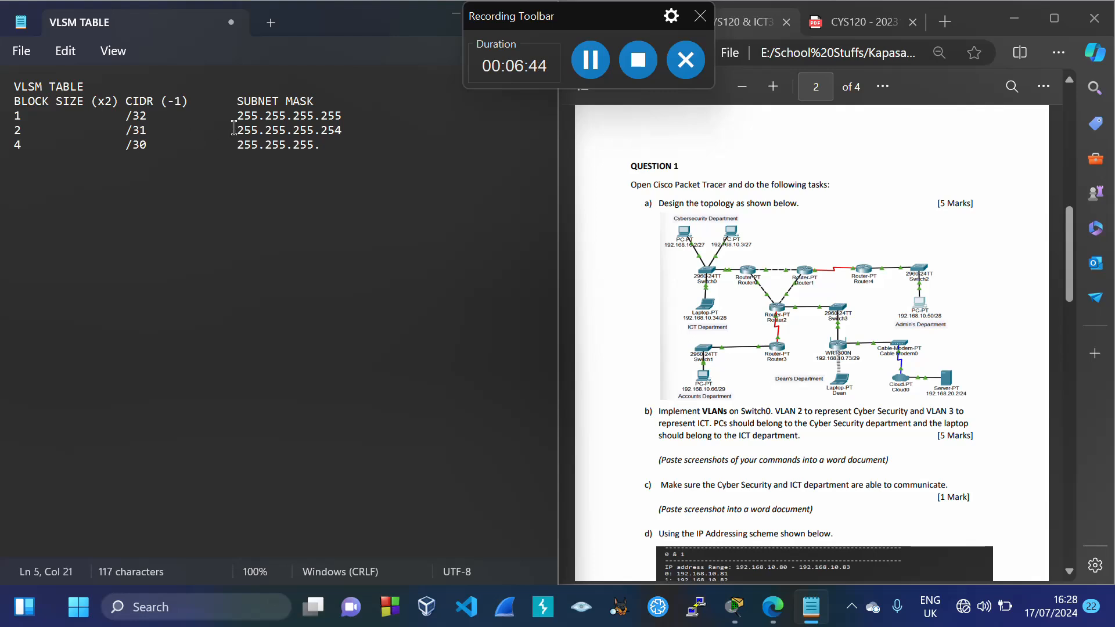
pyautogui.click(18, 128)
pyautogui.hotkey('shift', 'Right')
pyautogui.hotkey('shift', 'Right')
pyautogui.press('Left')
pyautogui.hotkey('shift', 'Down')
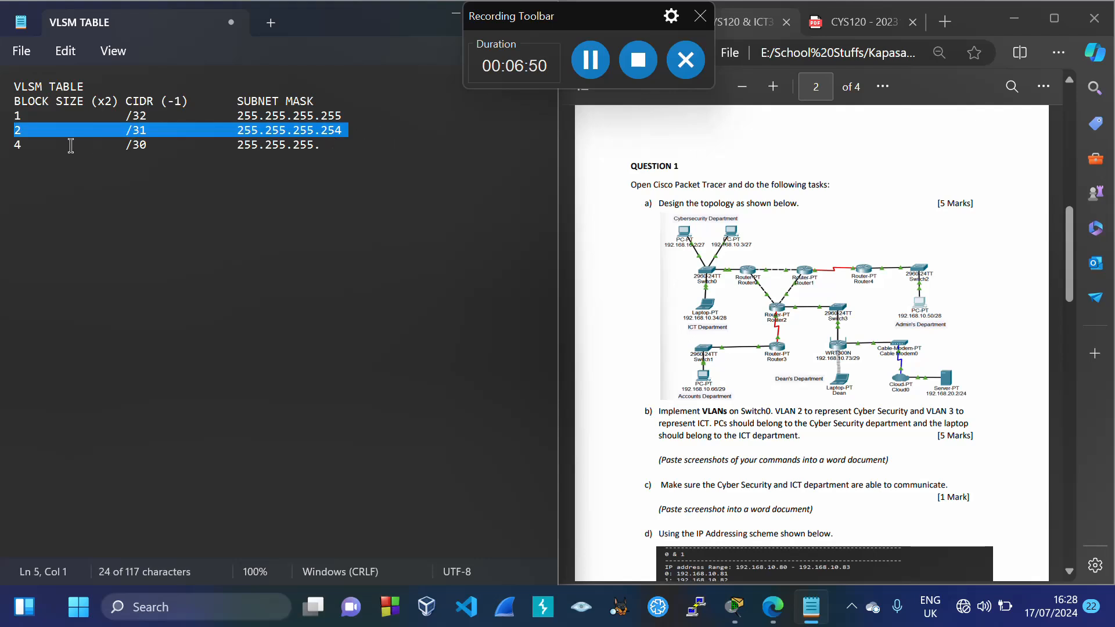
pyautogui.click(335, 153)
pyautogui.write('252')
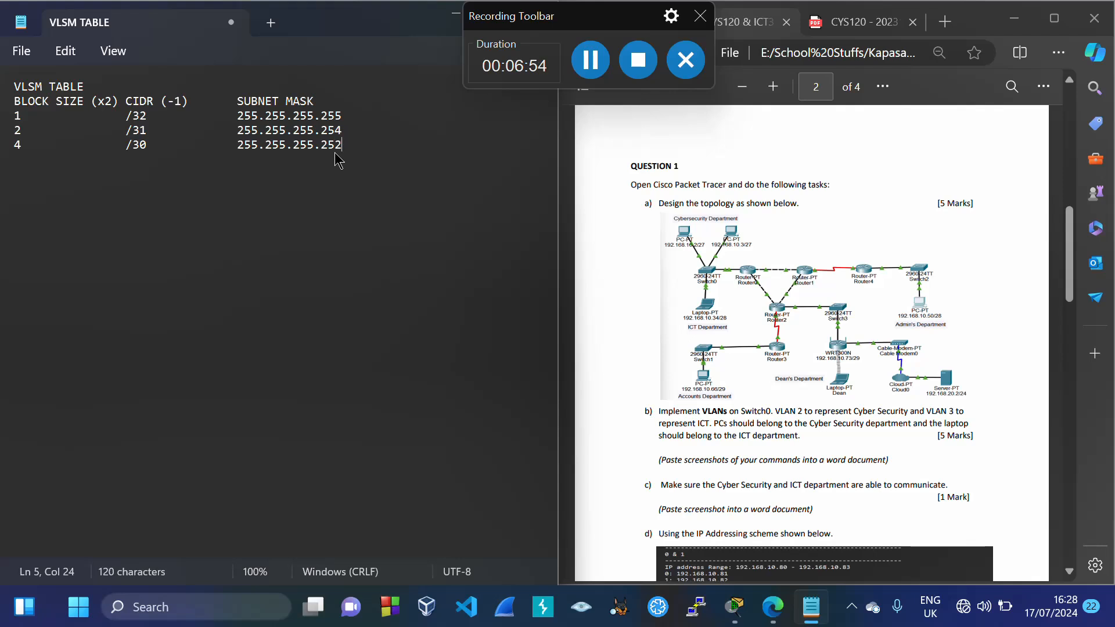
# Add the fourth VLSM table row with block size 8, CIDR /29 and subnet mask 255.255.255.248
pyautogui.press('Return')
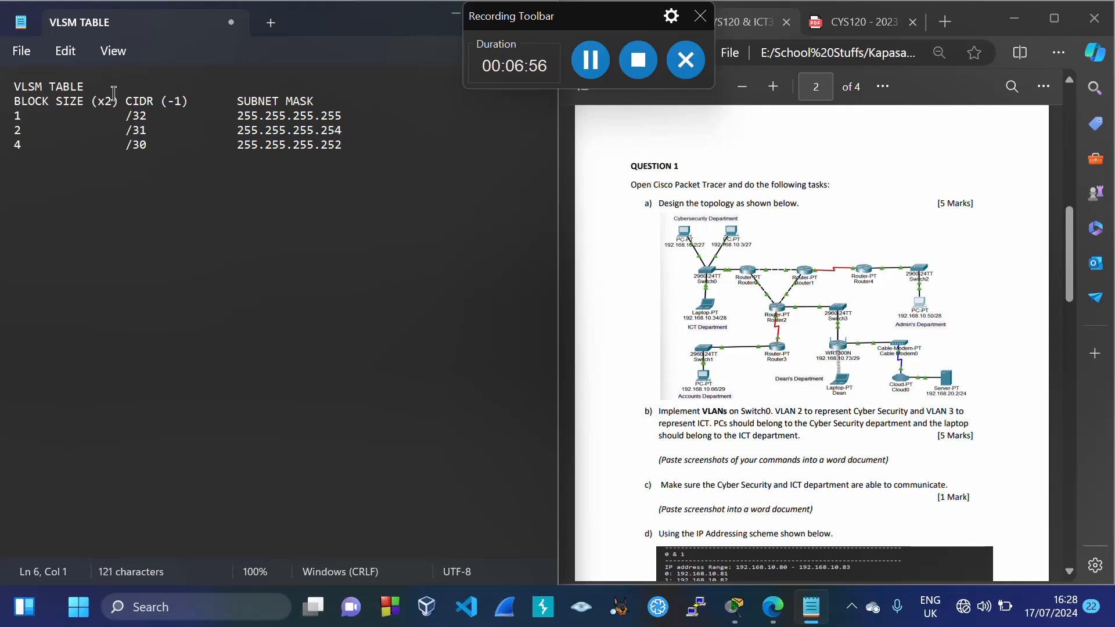
pyautogui.write('8')
pyautogui.press('Tab')
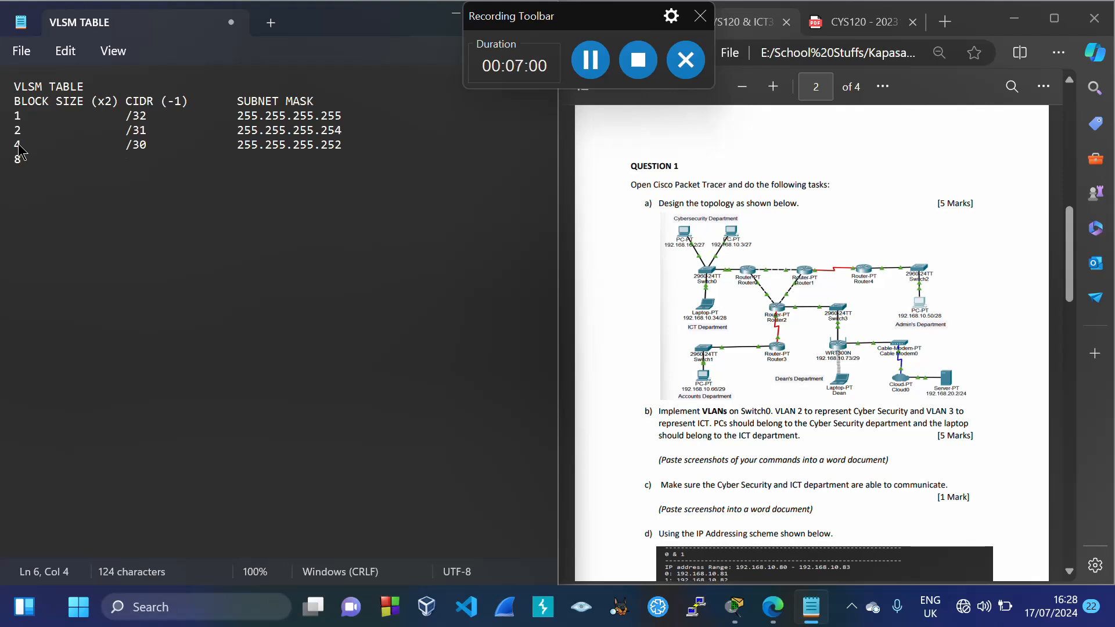
pyautogui.write('/29')
pyautogui.hotkey('ctrl', 'v')
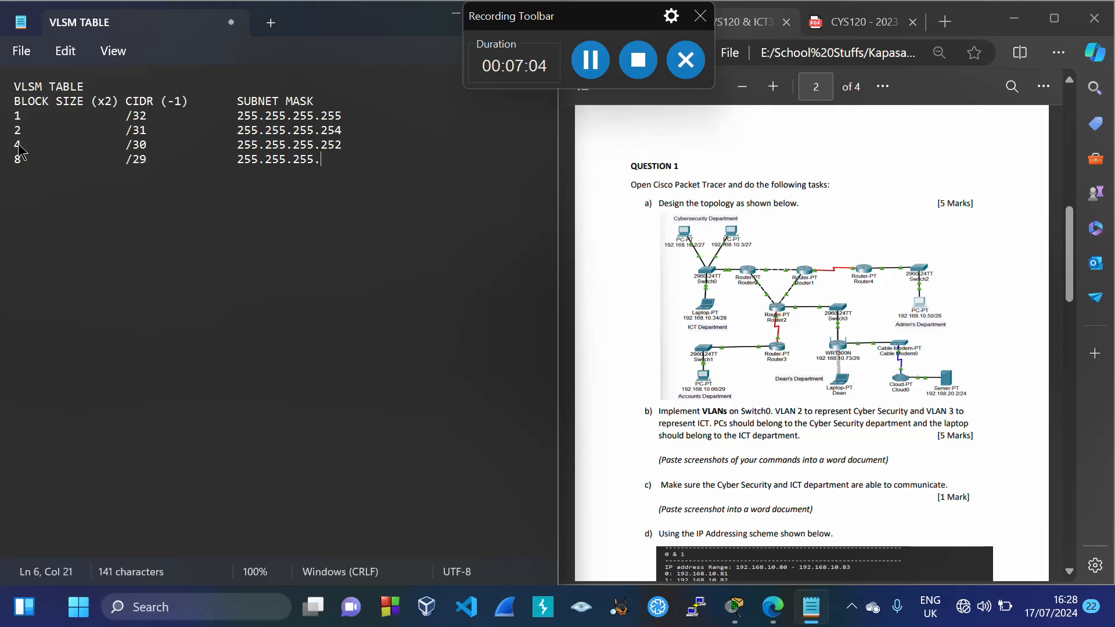
pyautogui.moveTo(13, 145); pyautogui.dragTo(345, 156)
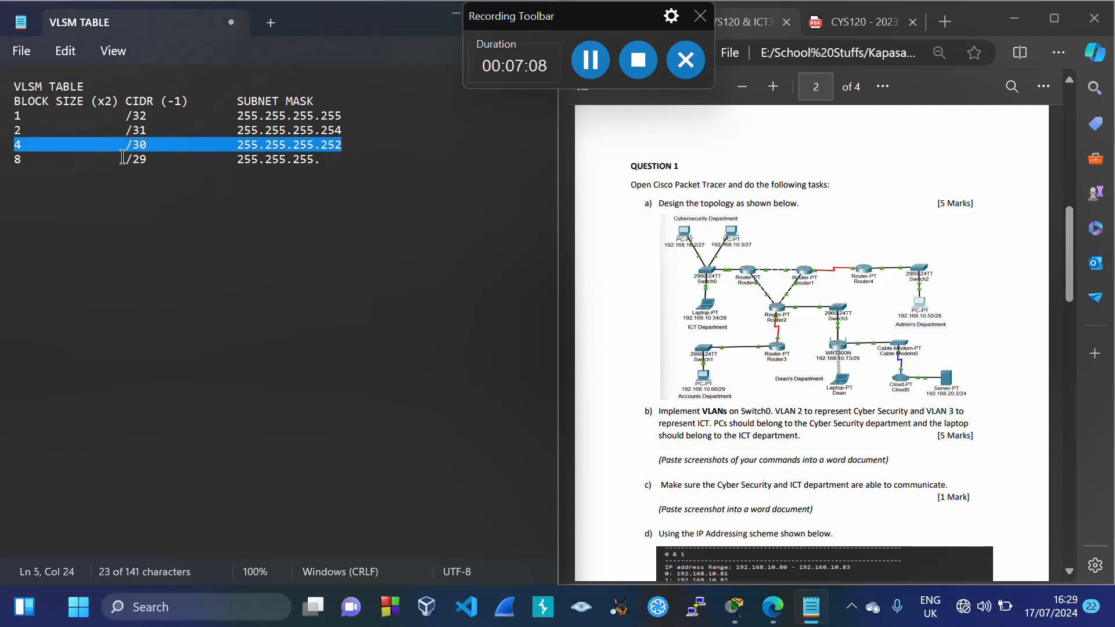
pyautogui.click(327, 161)
pyautogui.write('24')
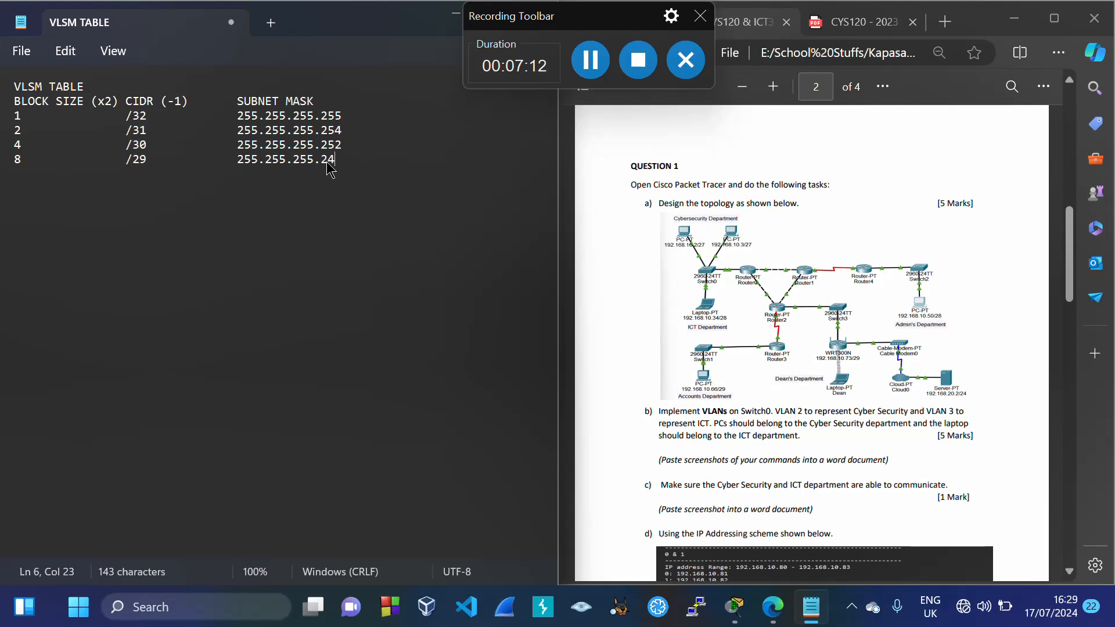
pyautogui.write('8')
# Add the fifth VLSM table row with block size 16, CIDR /28 and subnet mask 255.255.255.240
pyautogui.press('Return')
pyautogui.write('16\t\t/')
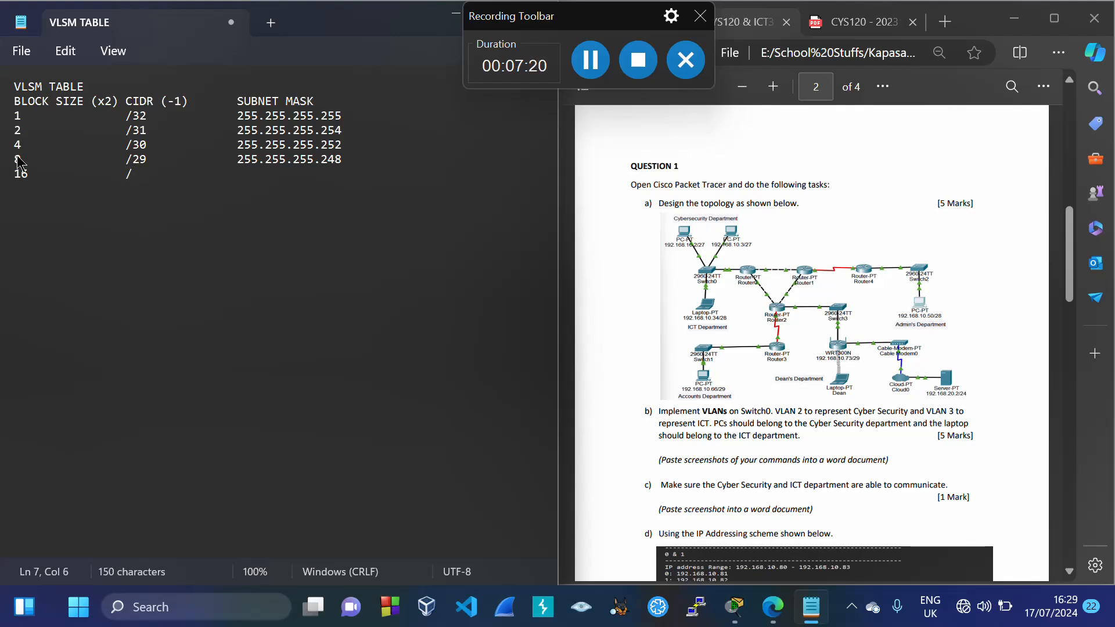
pyautogui.write('28')
pyautogui.press('Tab')
pyautogui.press('Tab')
pyautogui.hotkey('ctrl', 'v')
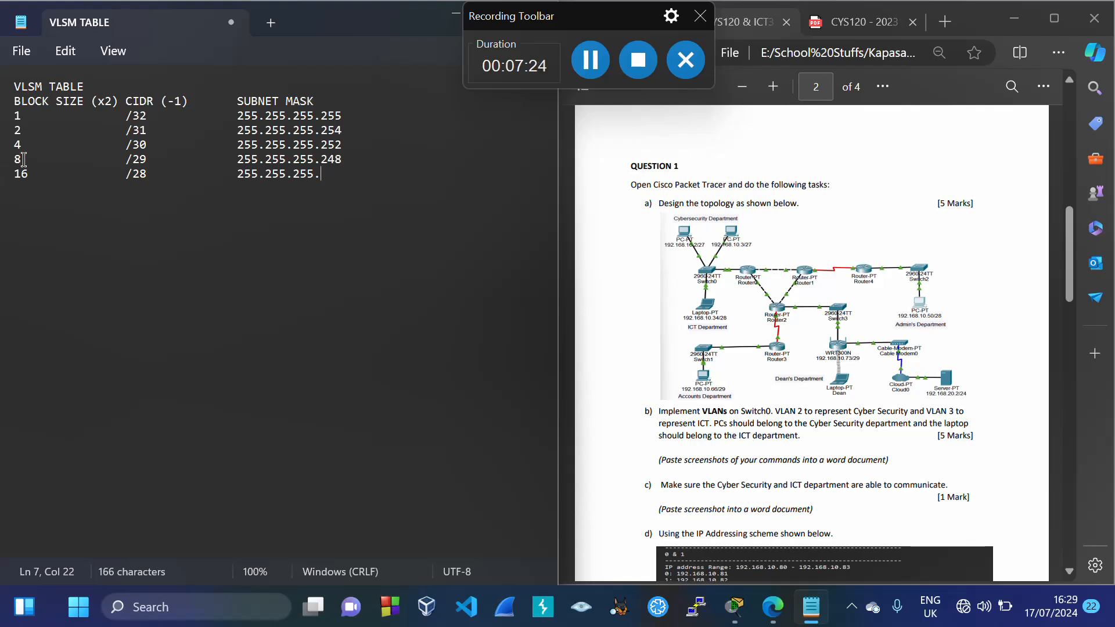
pyautogui.moveTo(17, 159); pyautogui.dragTo(360, 167)
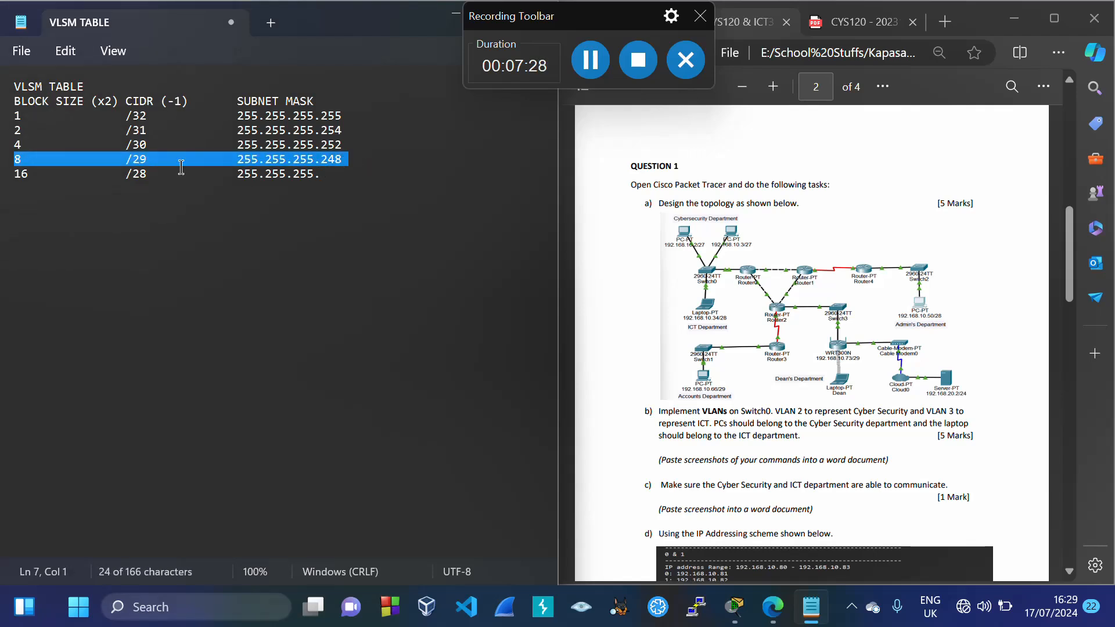
pyautogui.click(334, 174)
pyautogui.write('2')
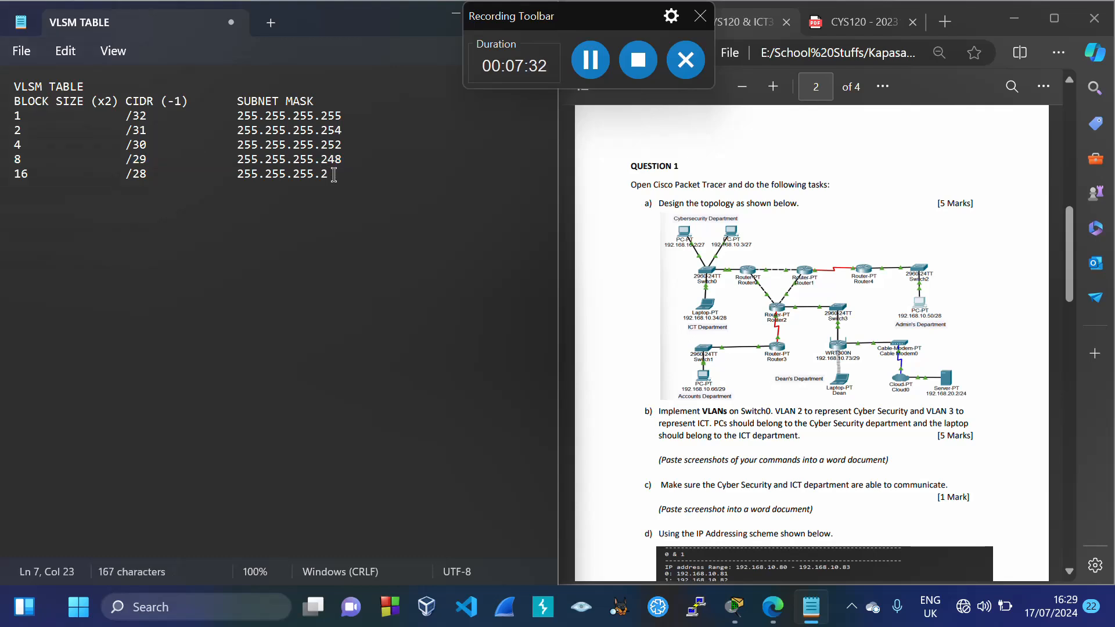
pyautogui.write('40')
# Add the sixth VLSM table row with block size 32, CIDR /27 and subnet mask 255.255.255.224
pyautogui.press('Return')
pyautogui.write('32')
pyautogui.press('Tab')
pyautogui.press('Tab')
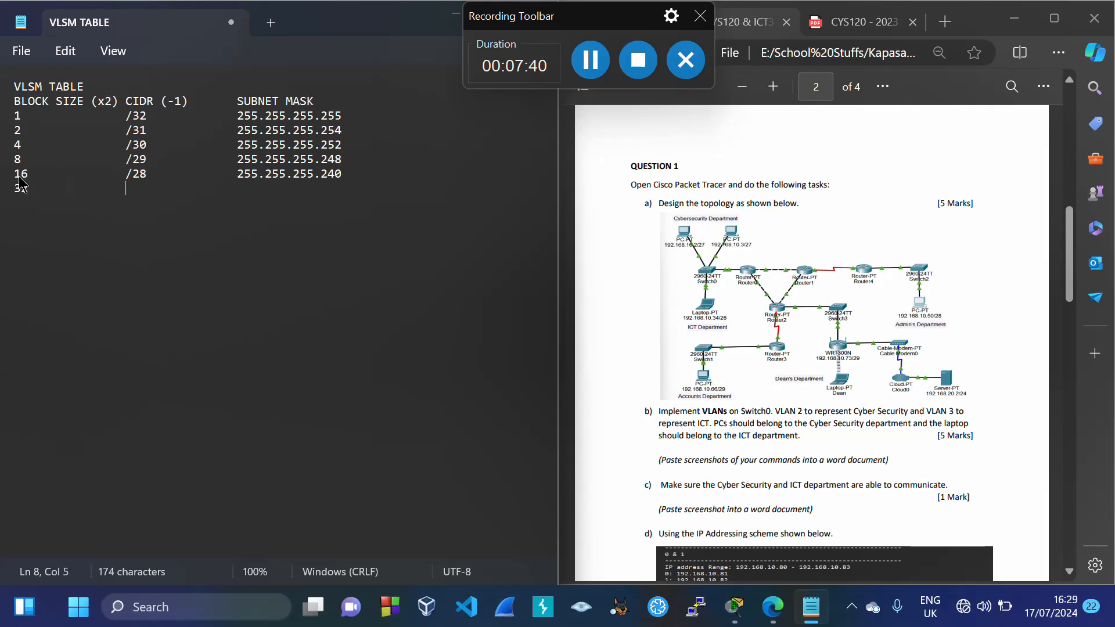
pyautogui.write('/27')
pyautogui.press('Tab')
pyautogui.press('Tab')
pyautogui.write('255.255.255.')
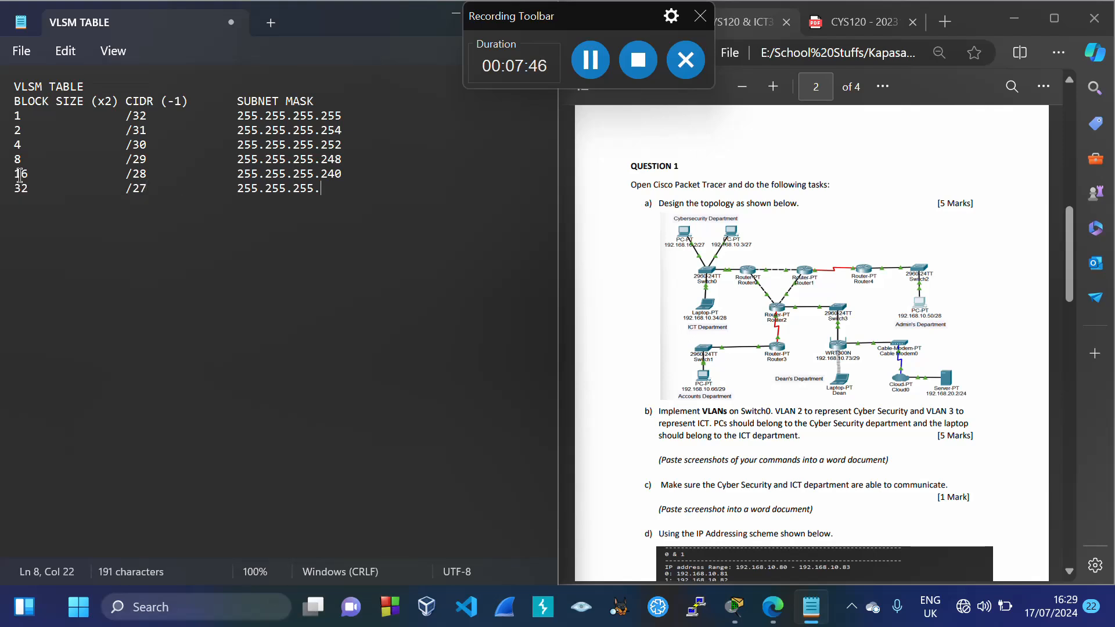
pyautogui.moveTo(16, 174); pyautogui.dragTo(348, 184)
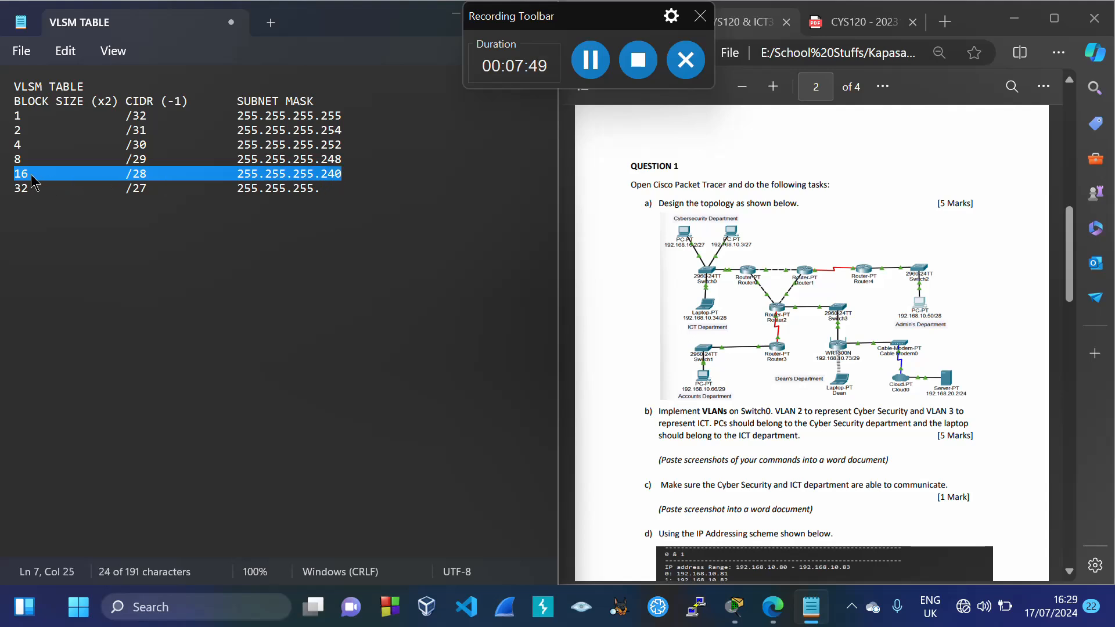
pyautogui.click(325, 188)
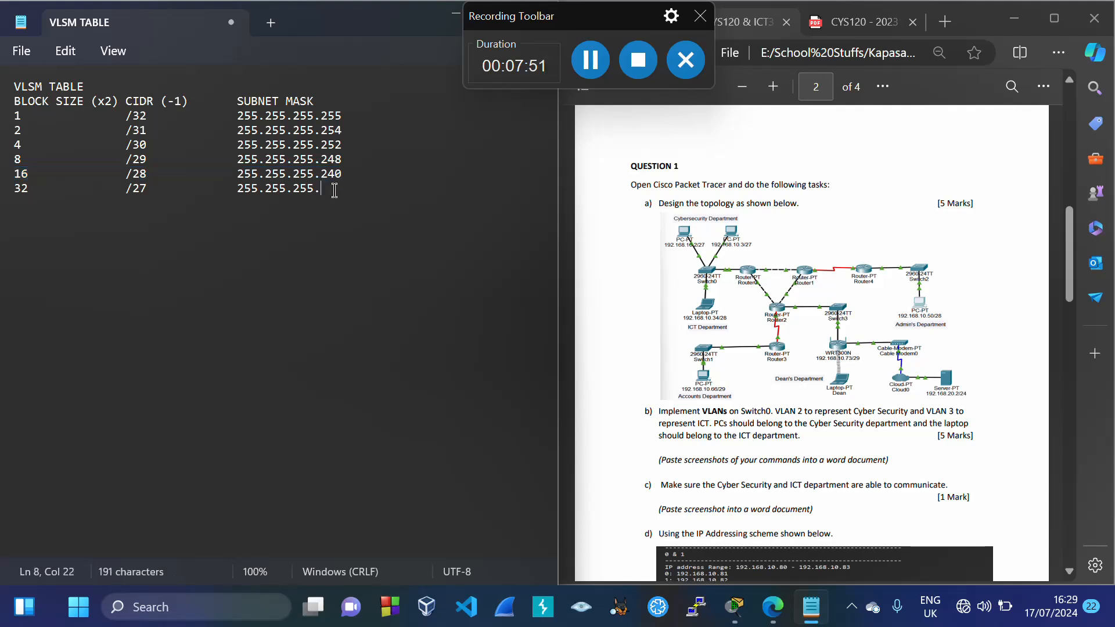
pyautogui.write('224')
# Add the seventh VLSM table row with block size 64, CIDR /26 and subnet mask 255.255.255.192
pyautogui.press('Return')
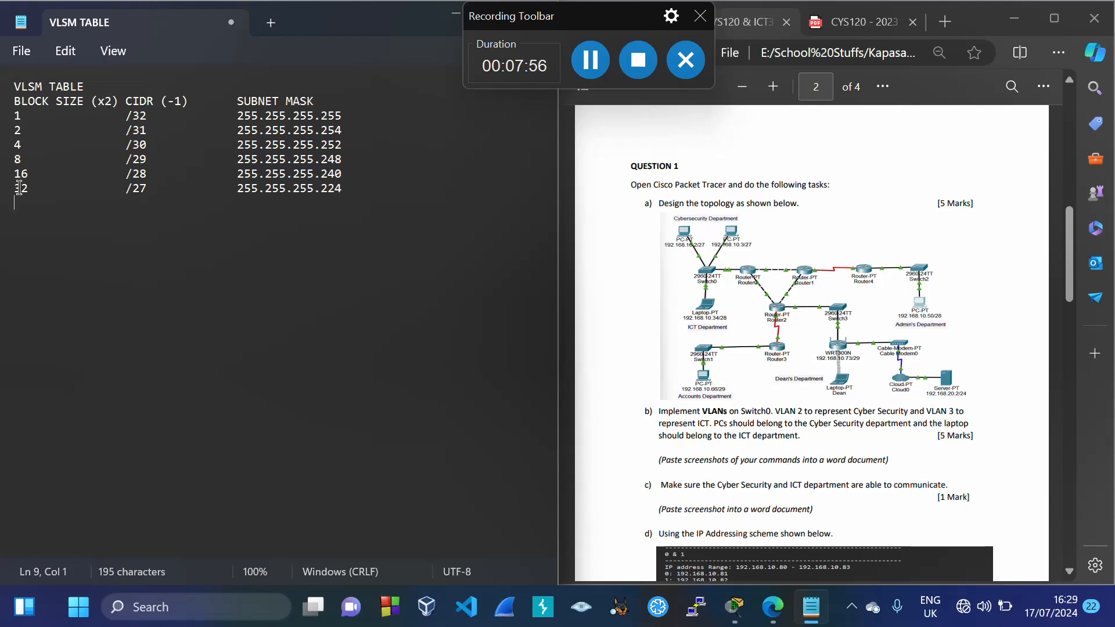
pyautogui.write('64\t\t/')
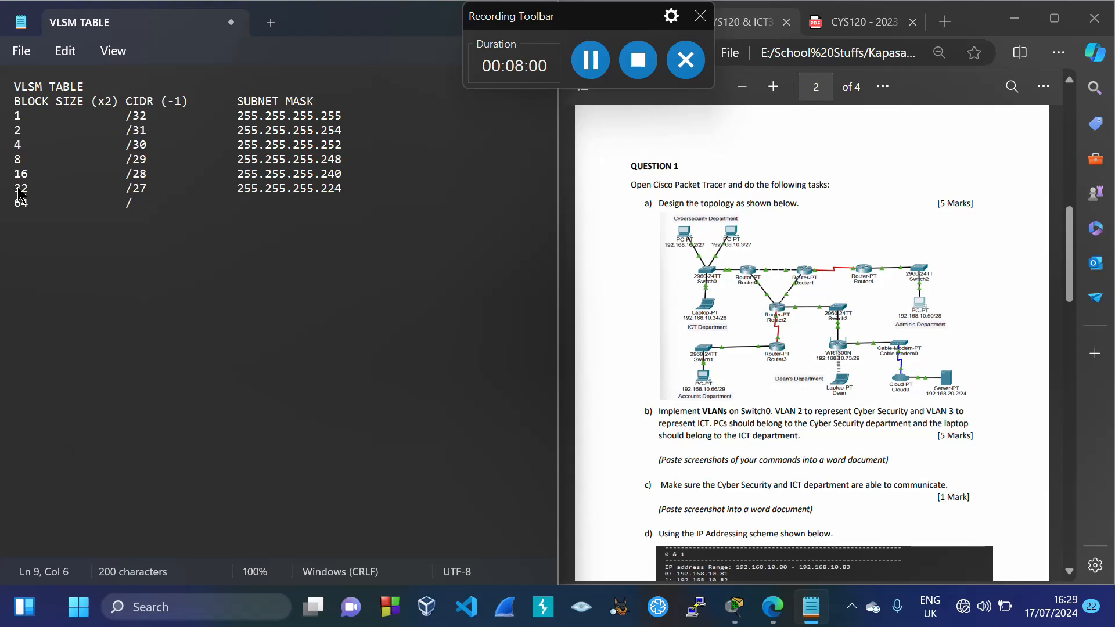
pyautogui.write('26')
pyautogui.press('Tab')
pyautogui.press('Tab')
pyautogui.write('255.255.255.')
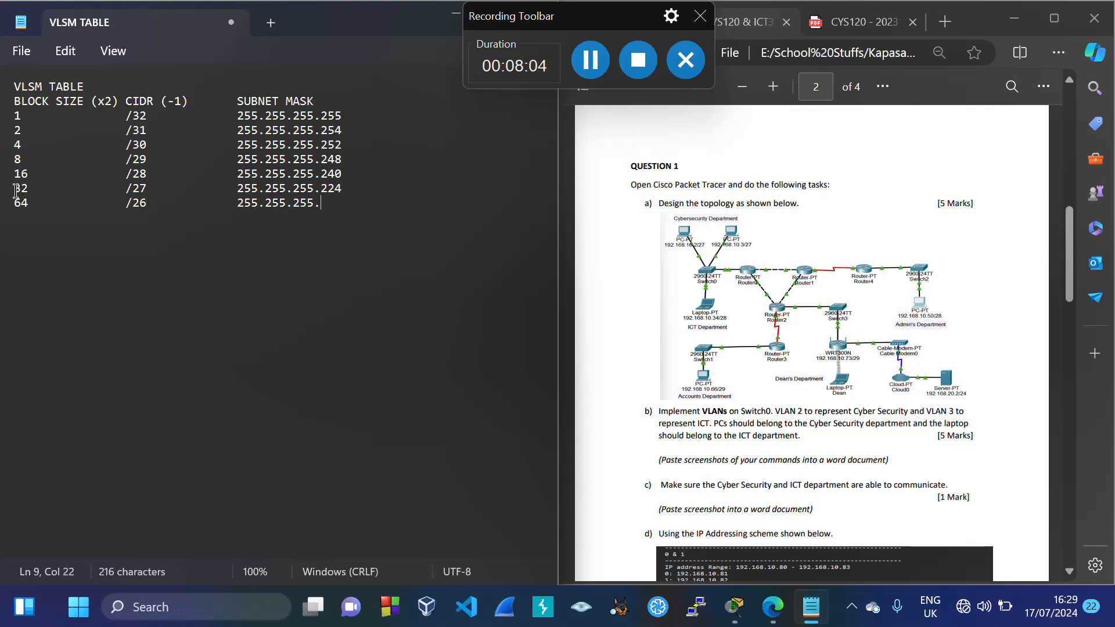
pyautogui.moveTo(16, 191); pyautogui.dragTo(358, 195)
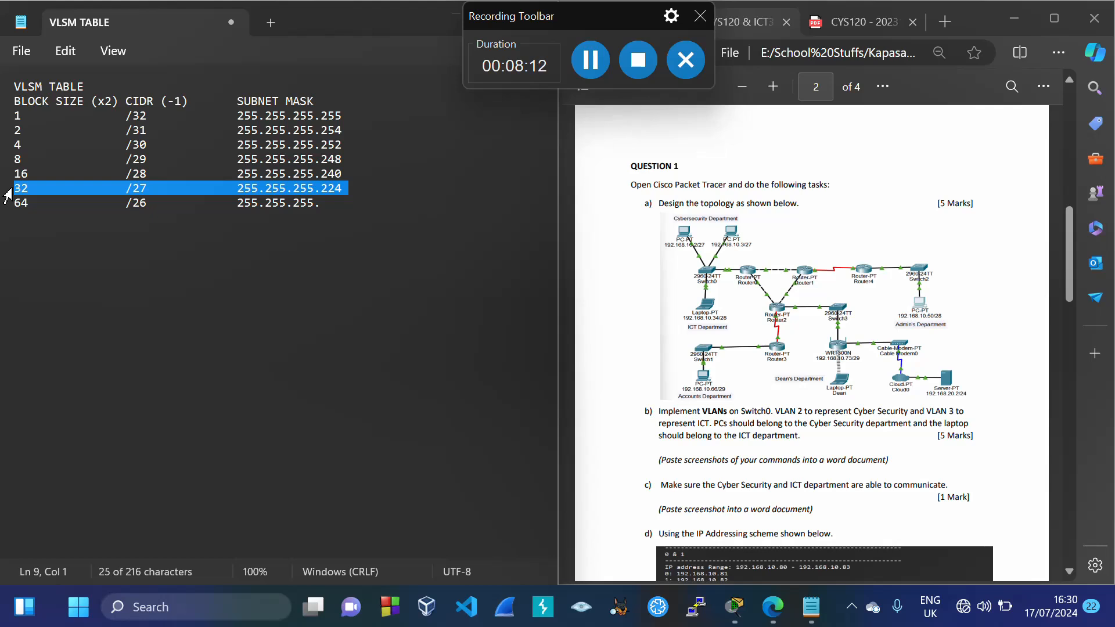
pyautogui.click(333, 204)
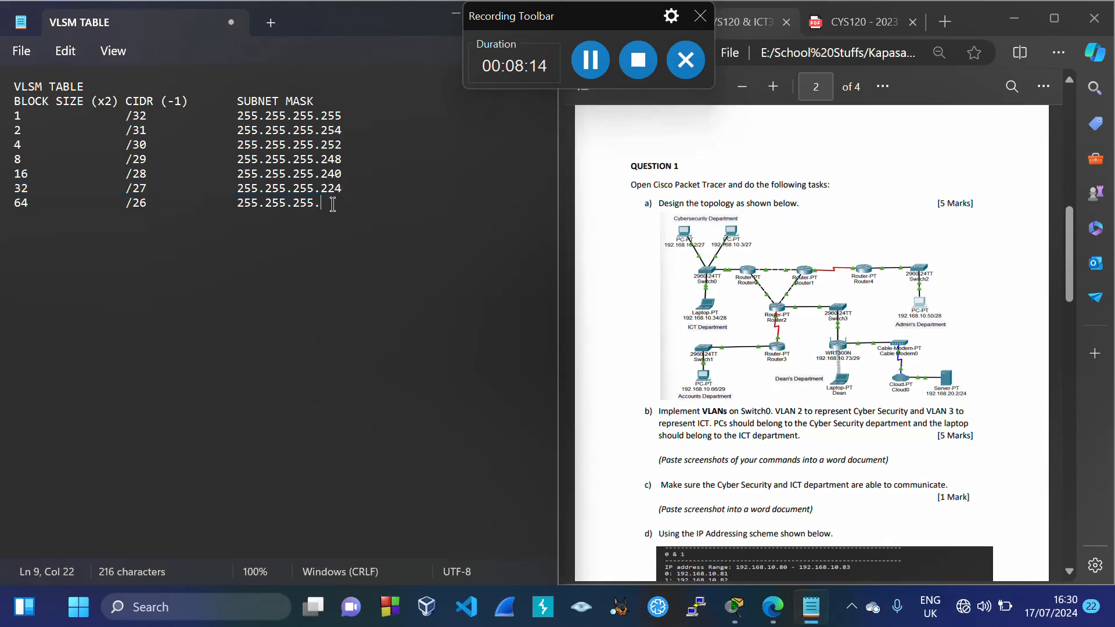
pyautogui.write('192')
# Add the eighth VLSM table row with block size 128, CIDR /25 and subnet mask 255.255.255.128
pyautogui.press('Return')
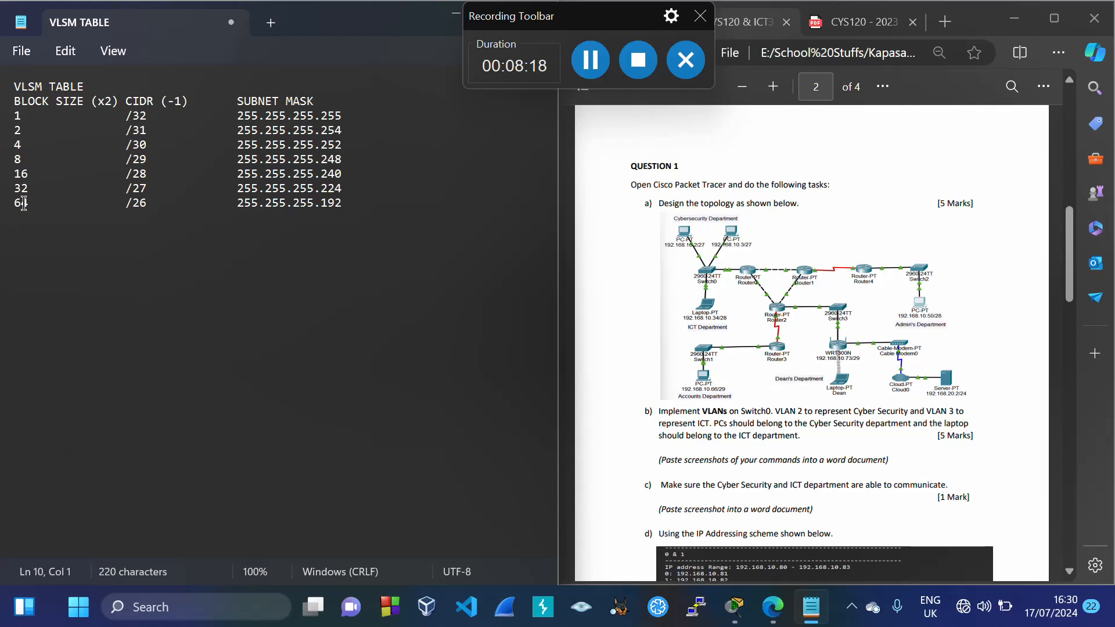
pyautogui.write('128')
pyautogui.press('Tab')
pyautogui.press('Tab')
pyautogui.write('/25\t\t255.255.255.')
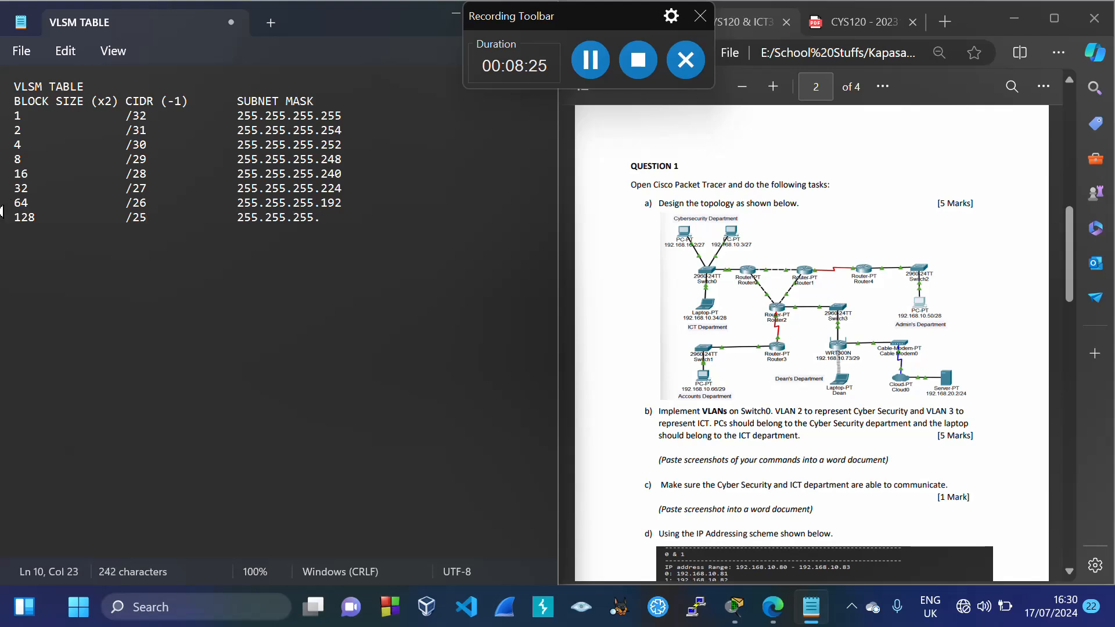
pyautogui.moveTo(8, 204); pyautogui.dragTo(356, 209)
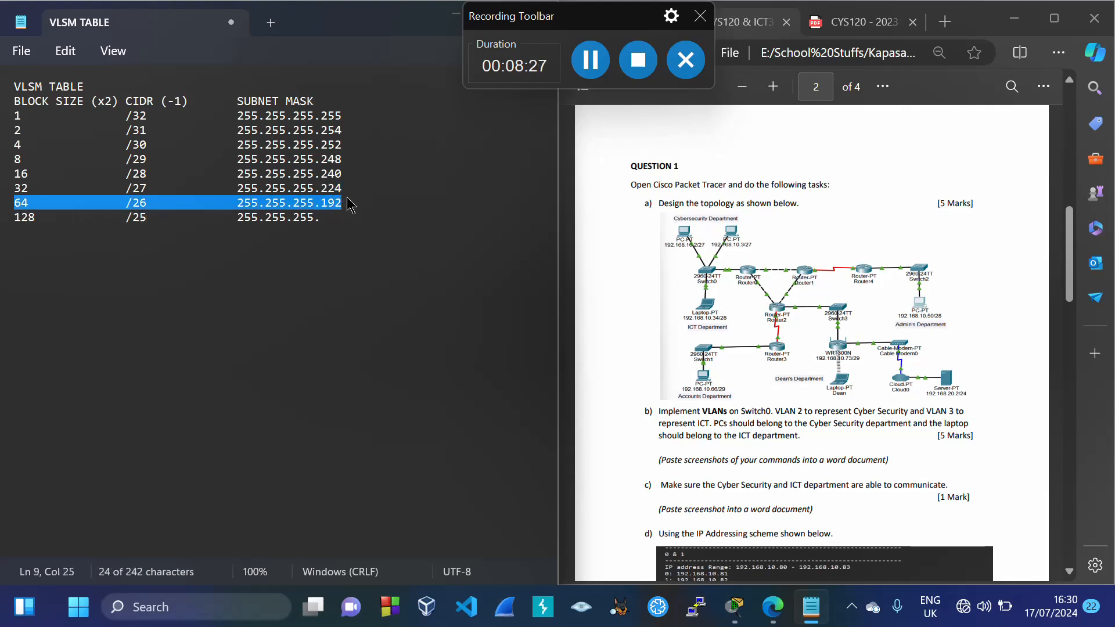
pyautogui.click(326, 222)
pyautogui.write('12')
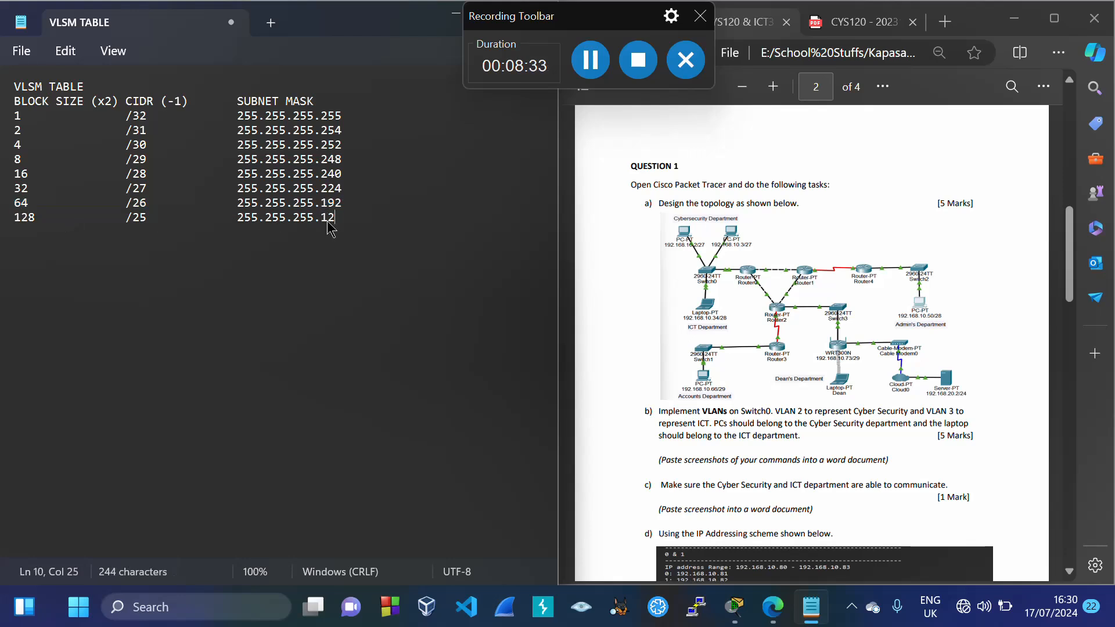
pyautogui.write('8')
# Add the ninth VLSM table row with block size 0, CIDR /24 and subnet mask 255.255.255.0
pyautogui.press('Return')
pyautogui.write('0')
pyautogui.press('Tab')
pyautogui.press('Tab')
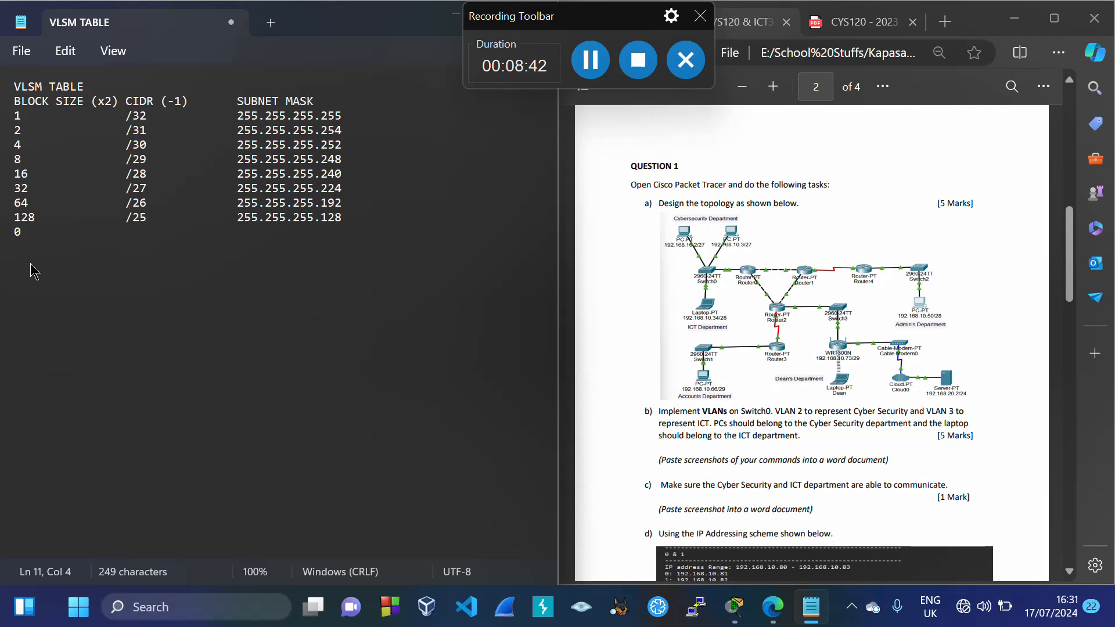
pyautogui.write('/24')
pyautogui.press('Tab')
pyautogui.press('Tab')
pyautogui.write('255.255.255.')
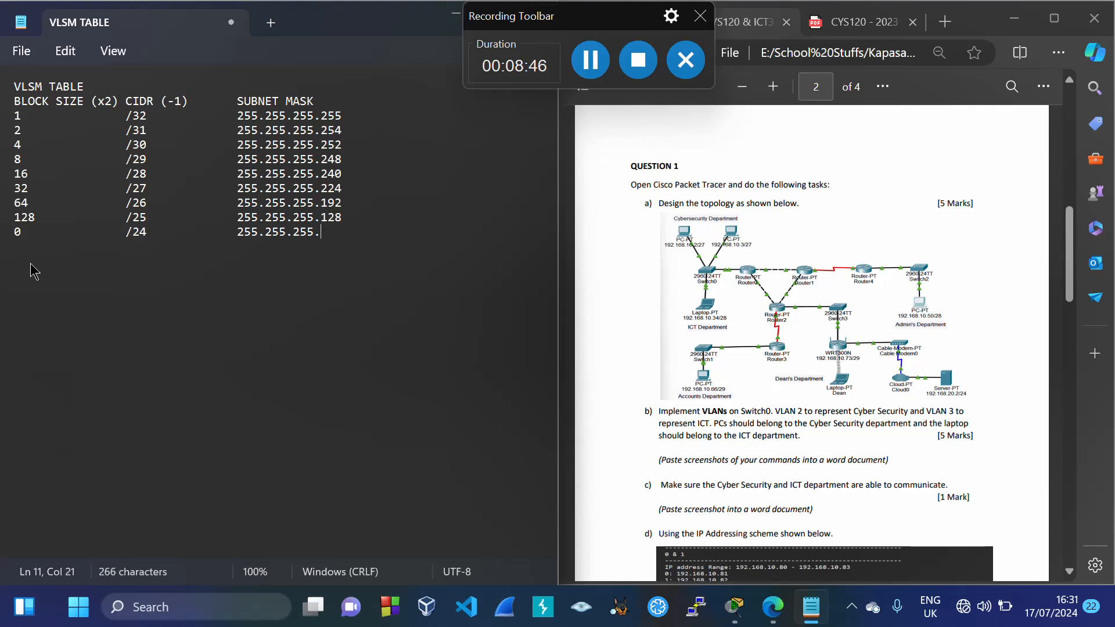
pyautogui.moveTo(14, 218); pyautogui.dragTo(367, 228)
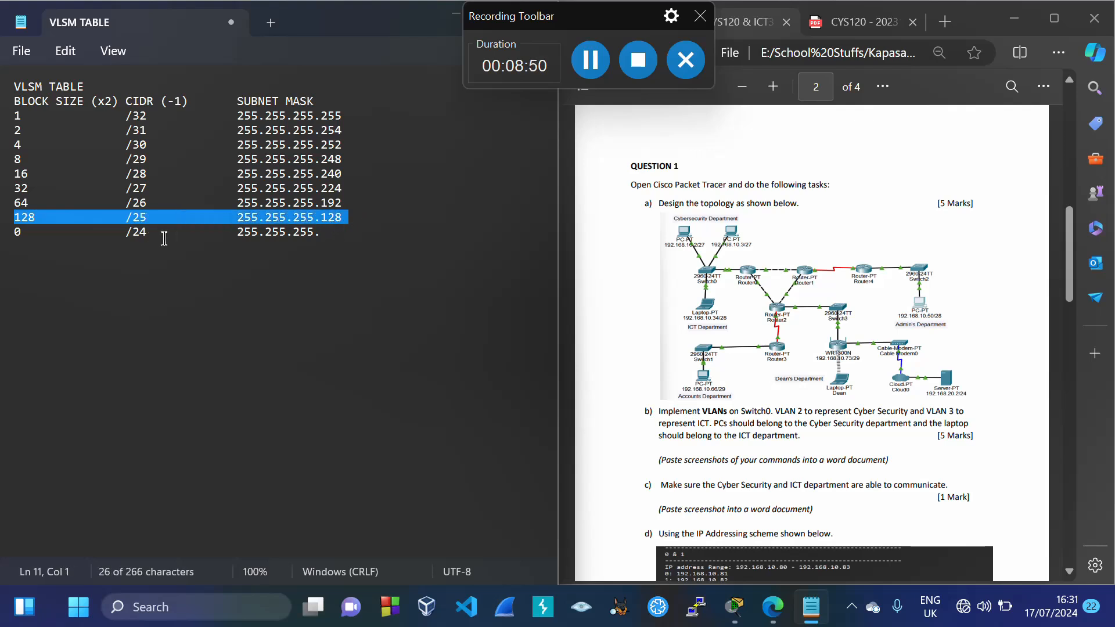
pyautogui.click(332, 236)
pyautogui.write('0')
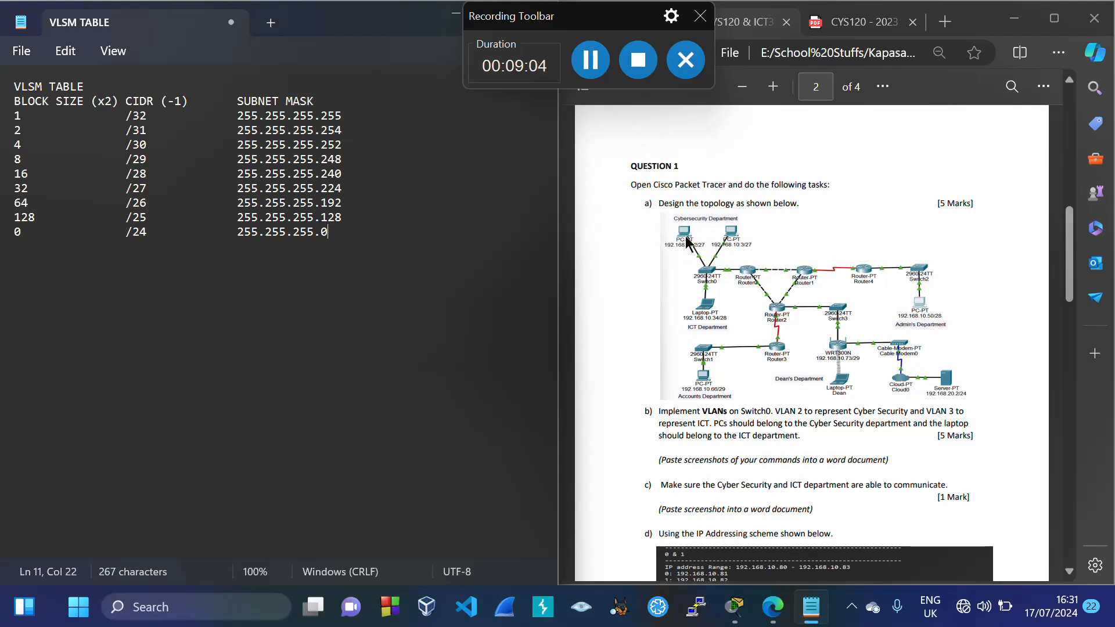
# Below the VLSM table, add the heading "Cybersecurity Department /27" and start a new line under it
pyautogui.press('Return')
pyautogui.press('Return')
pyautogui.write('Cyb')
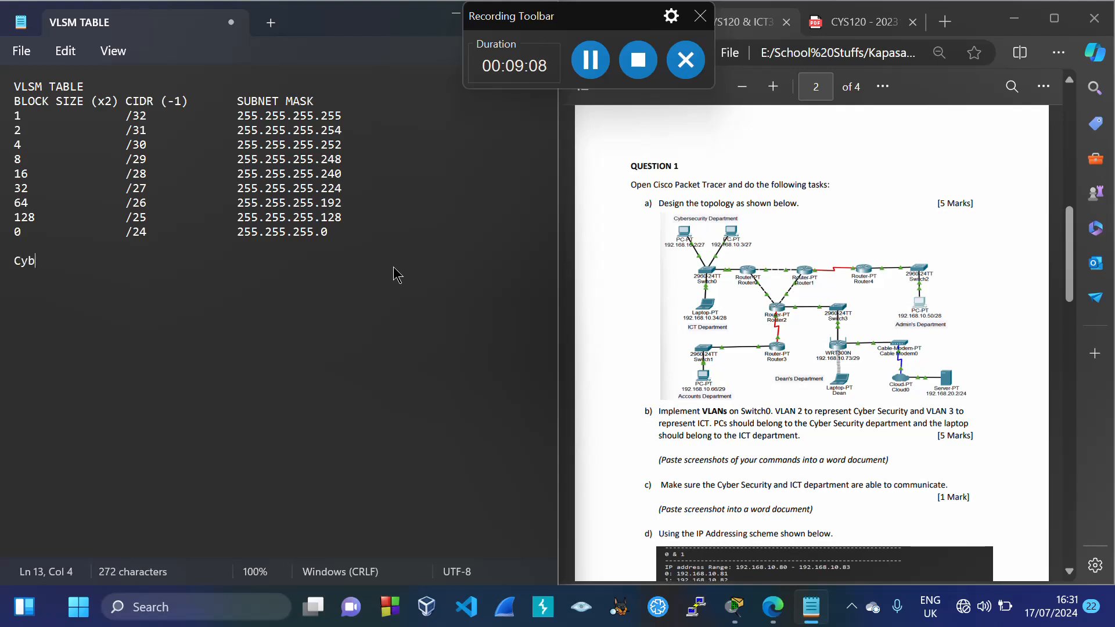
pyautogui.write('ersecurity')
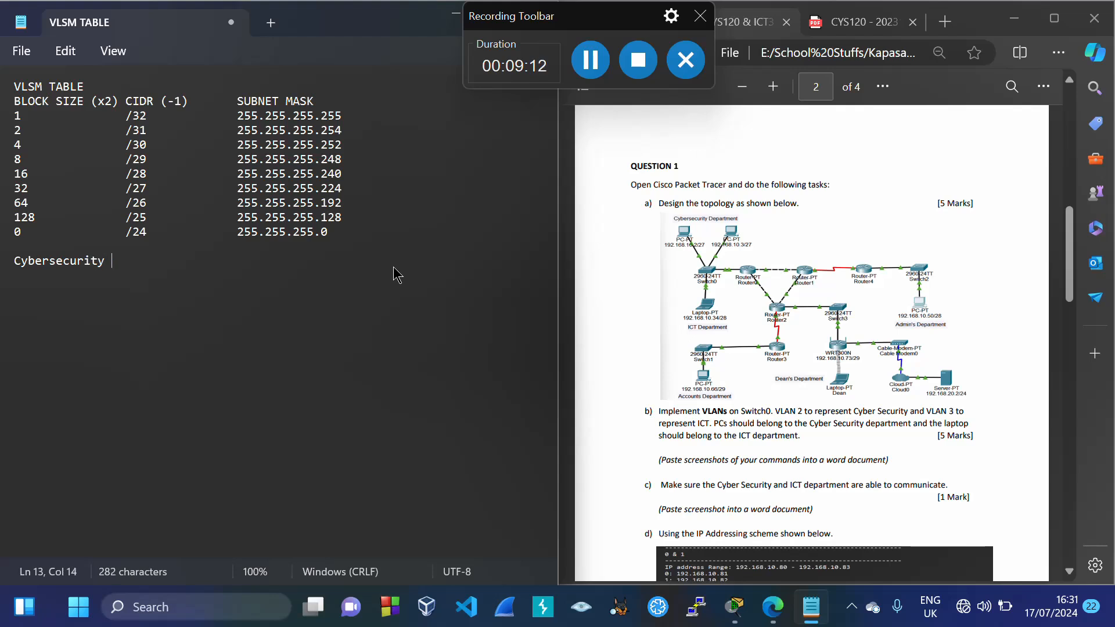
pyautogui.write(' Department')
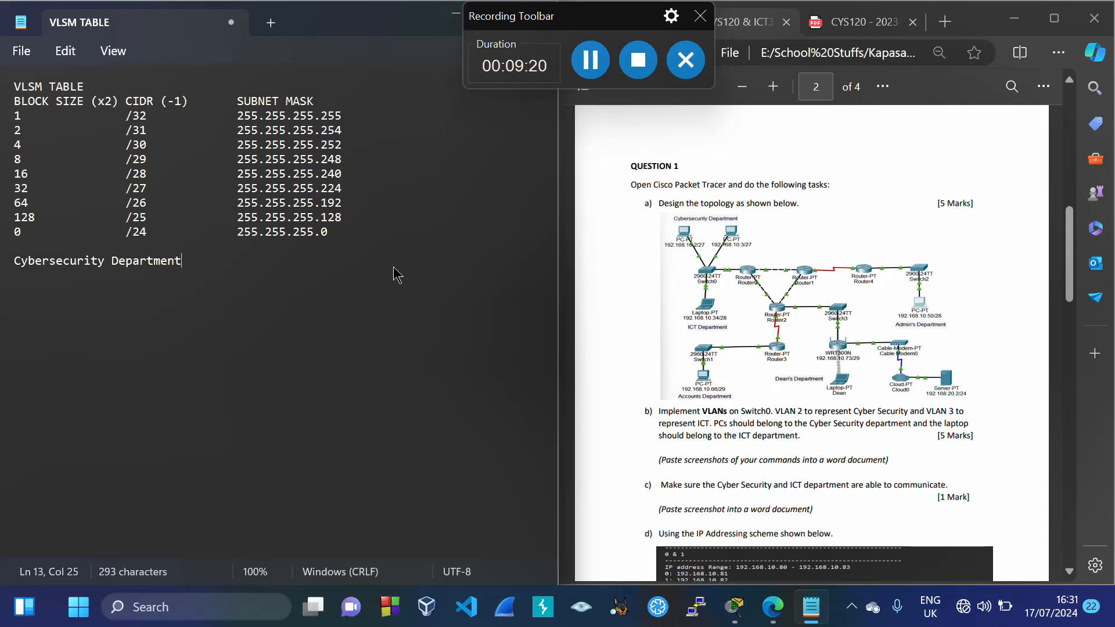
pyautogui.write('/27')
pyautogui.press('Return')
pyautogui.moveTo(14, 188); pyautogui.dragTo(351, 197)
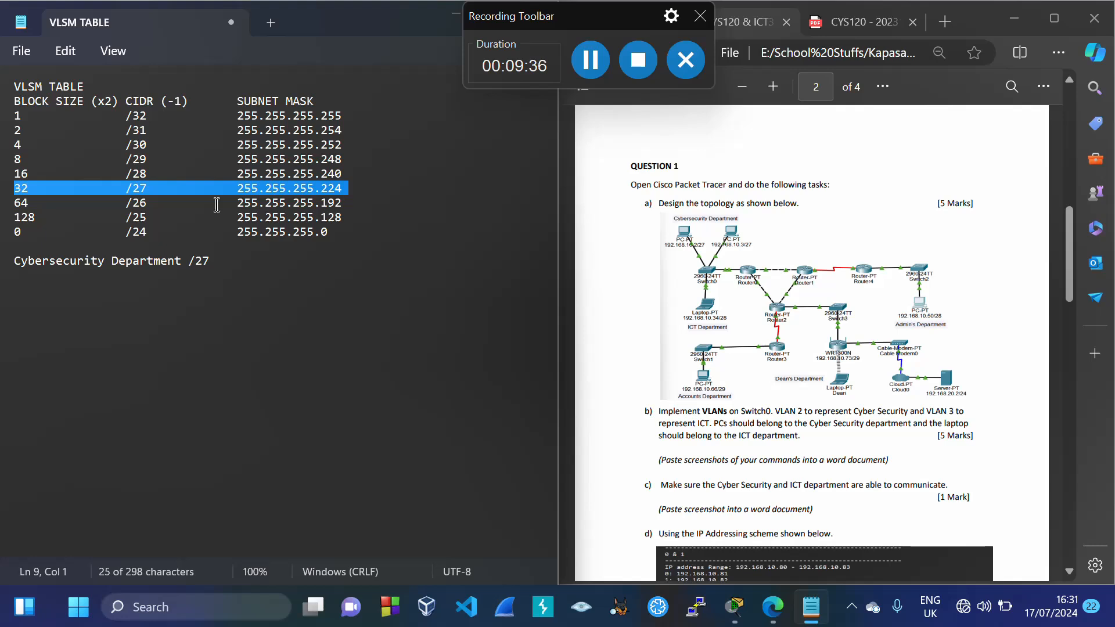
pyautogui.click(46, 276)
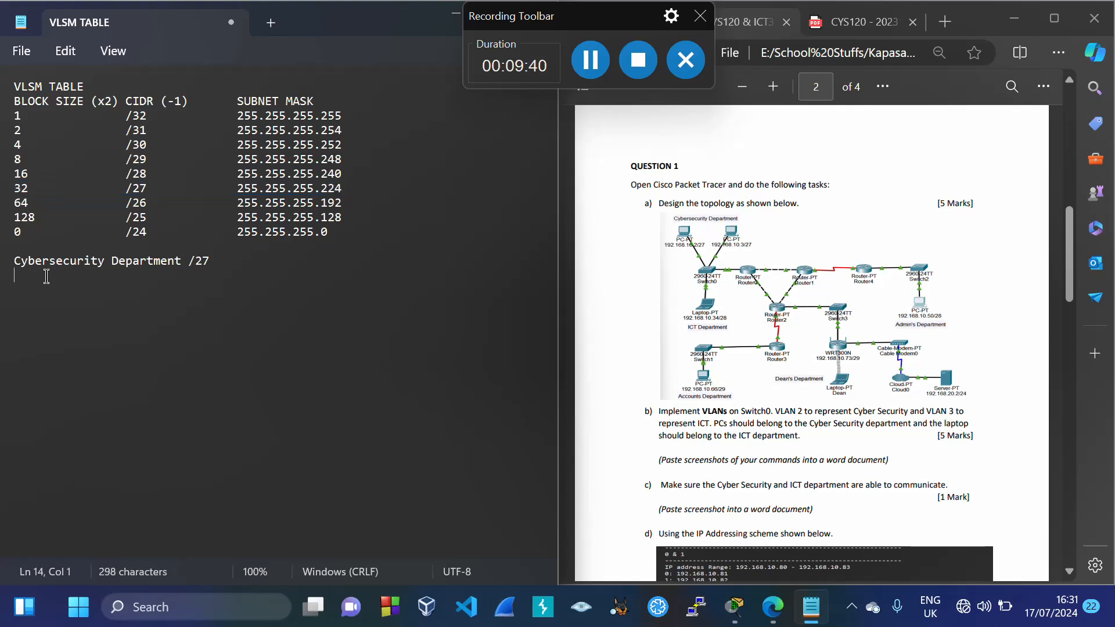
pyautogui.write('192')
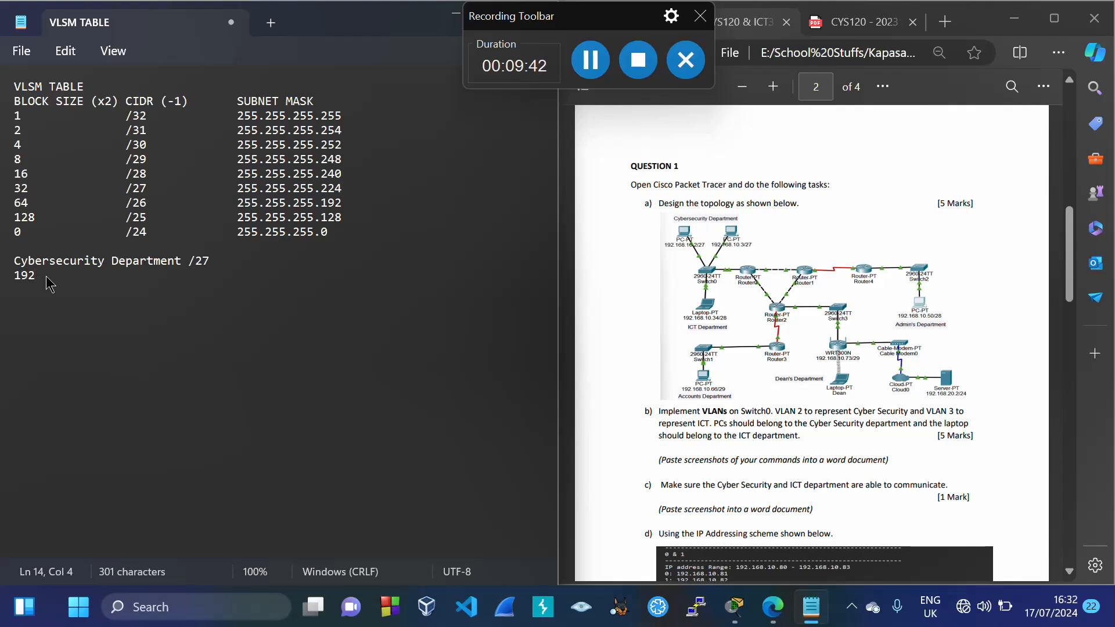
pyautogui.press('BackSpace')
pyautogui.press('BackSpace')
pyautogui.press('BackSpace')
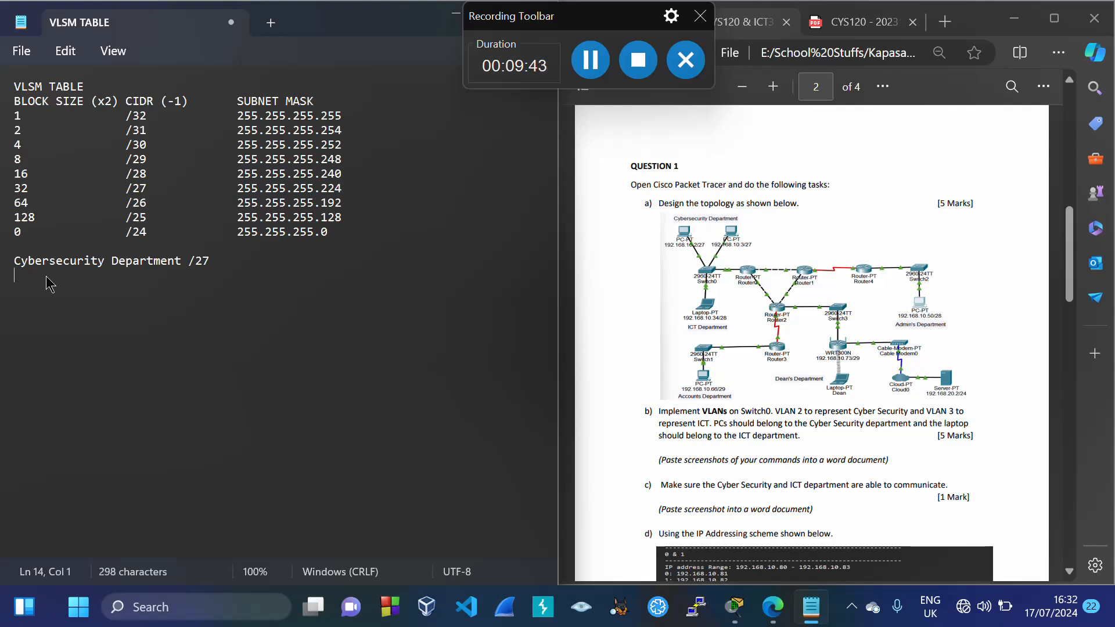
# Add an "IP Address Range:" line under the Cybersecurity Department heading with start address 192.168.10.0
pyautogui.write('IP Address R')
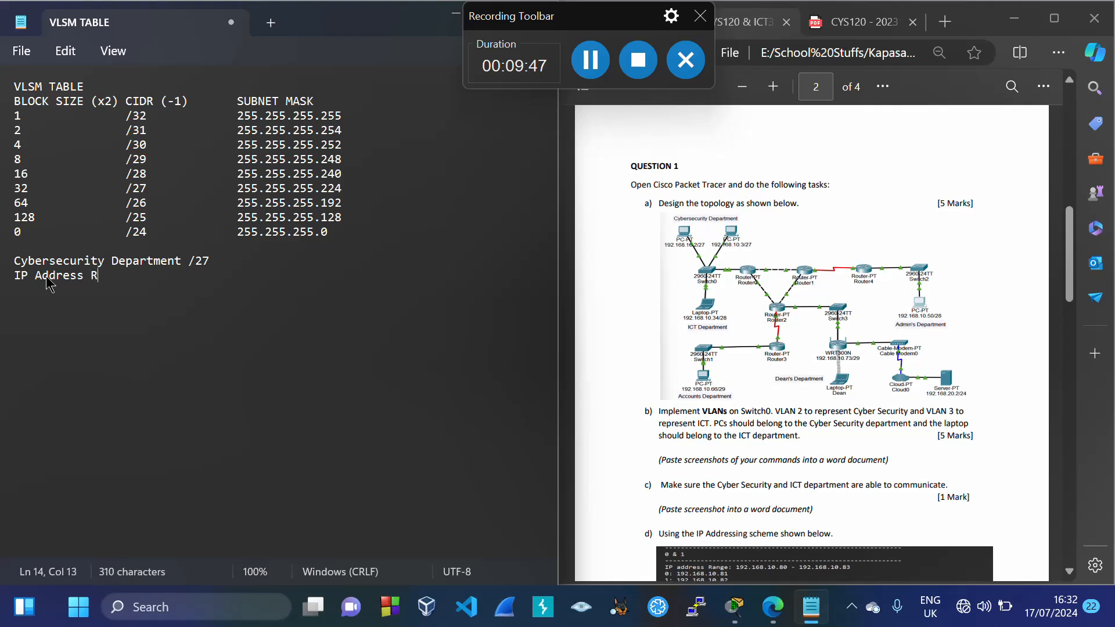
pyautogui.write('ange:')
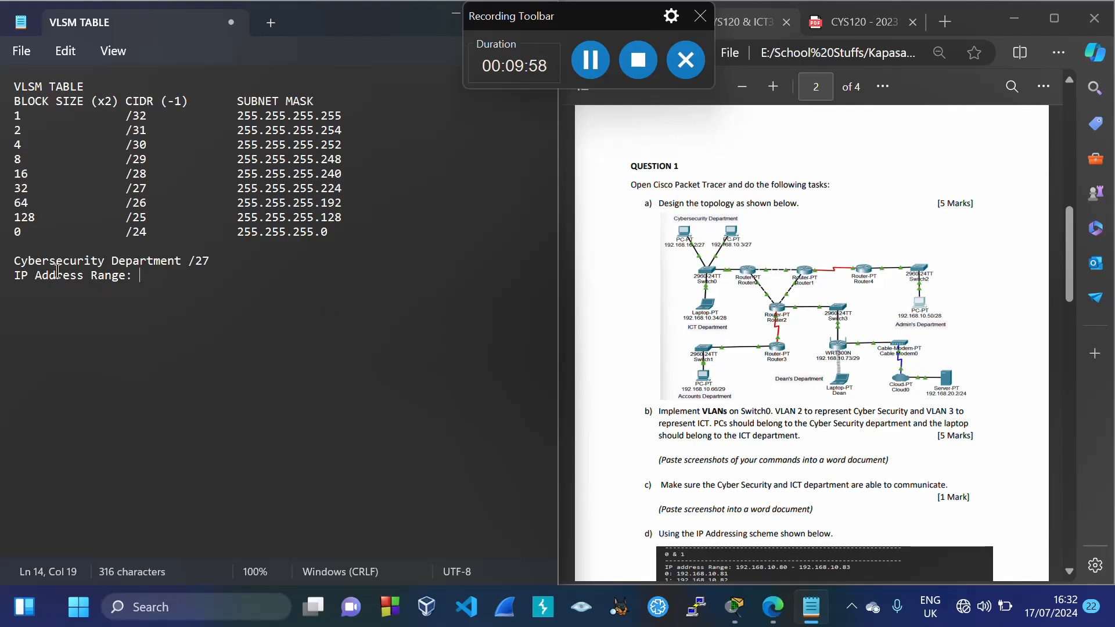
pyautogui.write('192.168.')
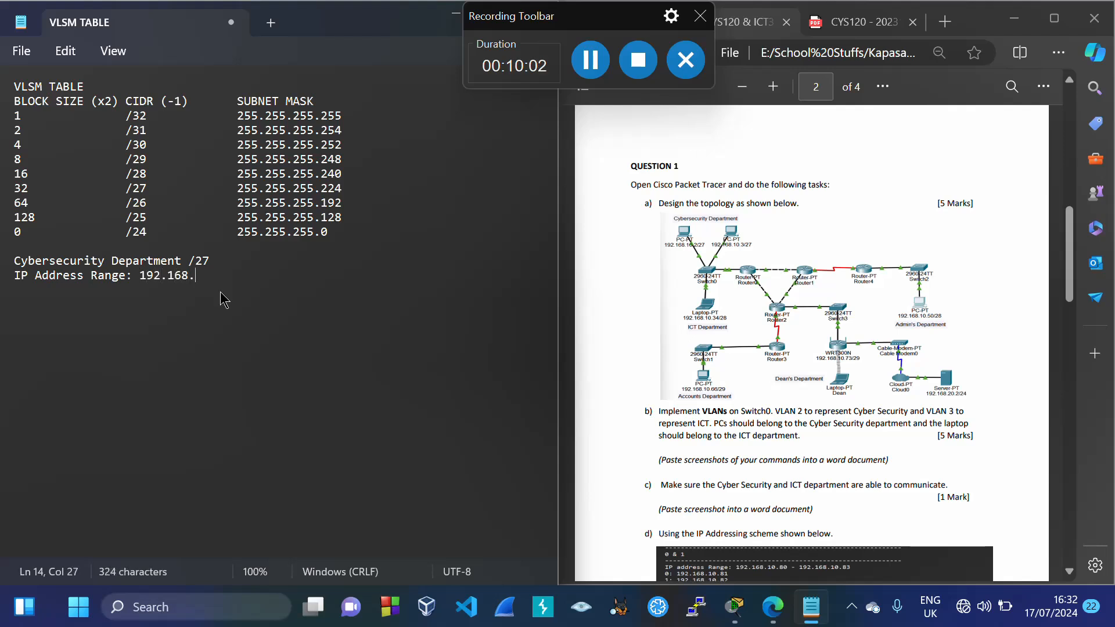
pyautogui.write('10.0')
pyautogui.moveTo(196, 260); pyautogui.dragTo(220, 268)
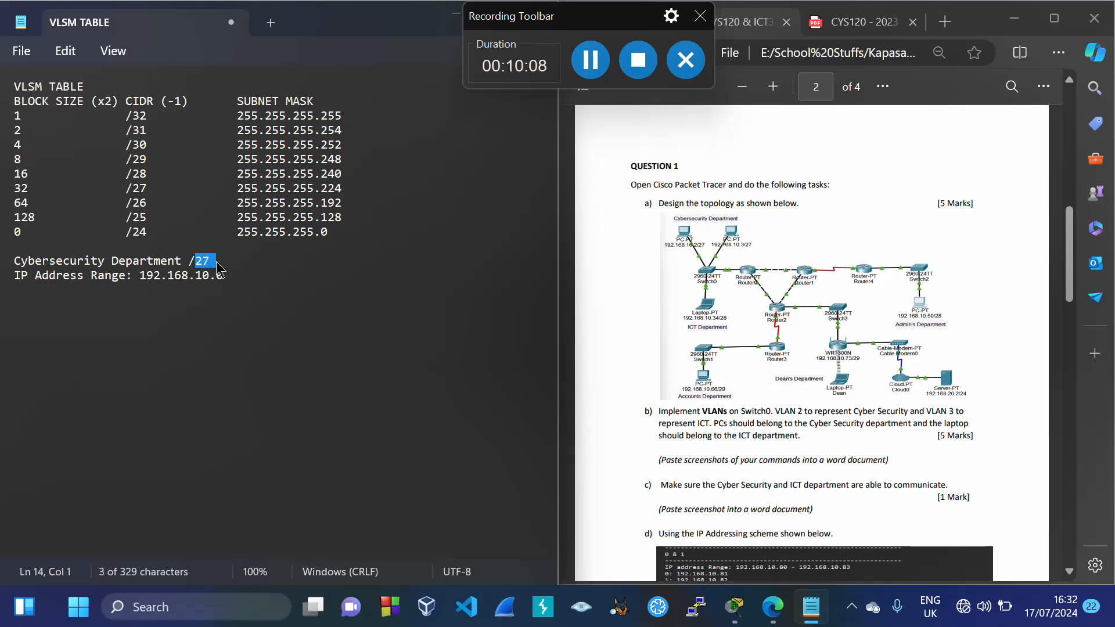
pyautogui.moveTo(13, 188); pyautogui.dragTo(334, 196)
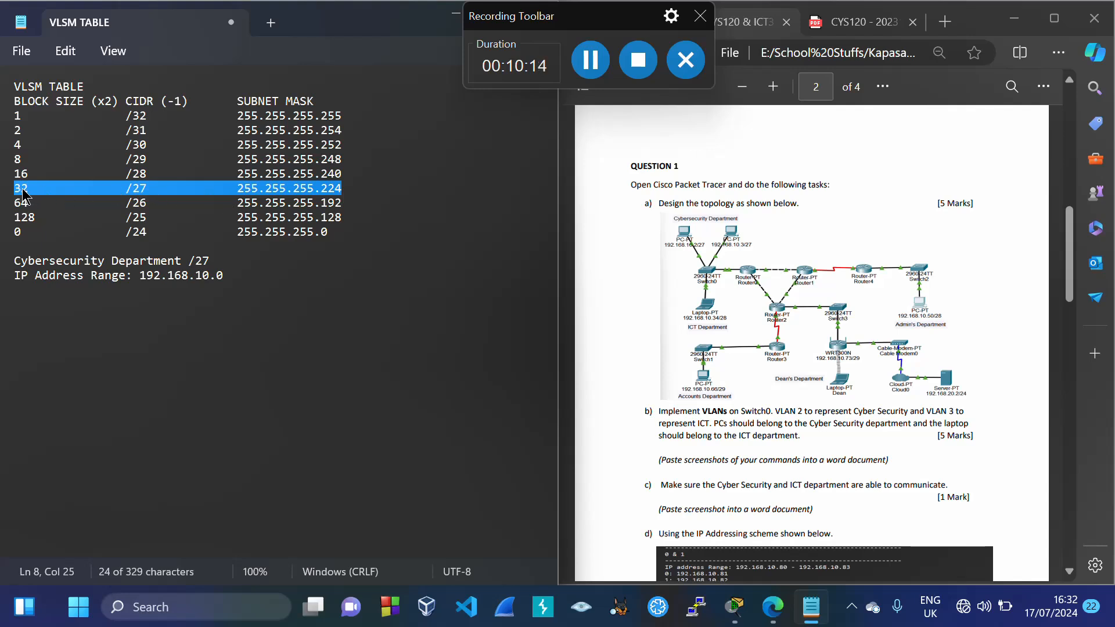
# Complete the Cybersecurity IP address range with a dash and the end address 192.168.10.31, reusing the copied start address
pyautogui.click(242, 277)
pyautogui.moveTo(140, 276); pyautogui.dragTo(225, 277)
pyautogui.hotkey('ctrl', 'c')
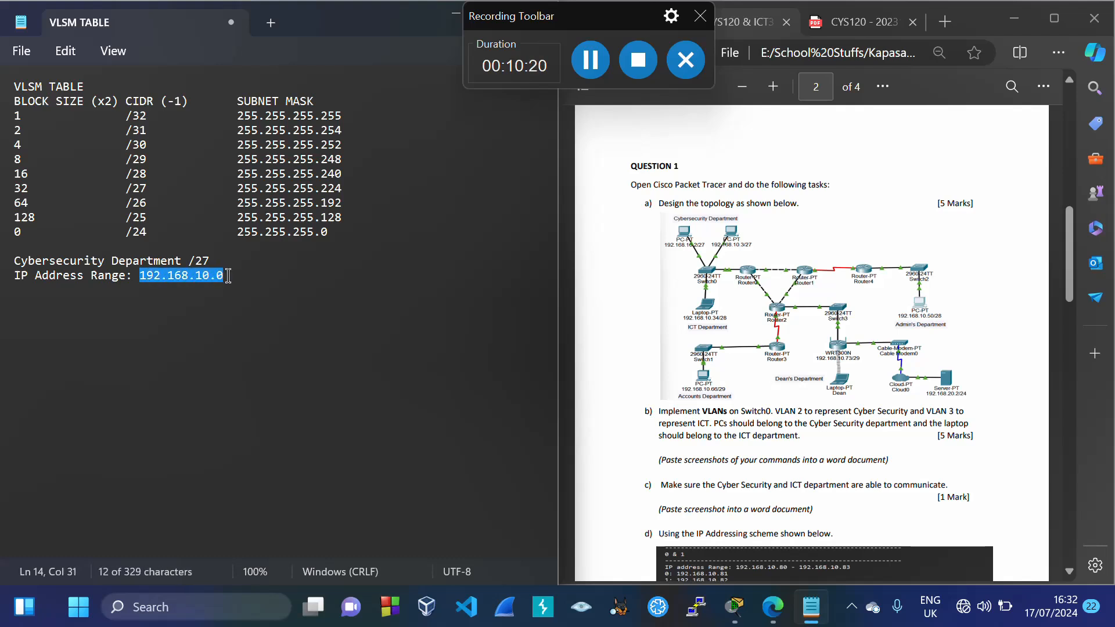
pyautogui.click(230, 278)
pyautogui.write('-')
pyautogui.hotkey('ctrl', 'v')
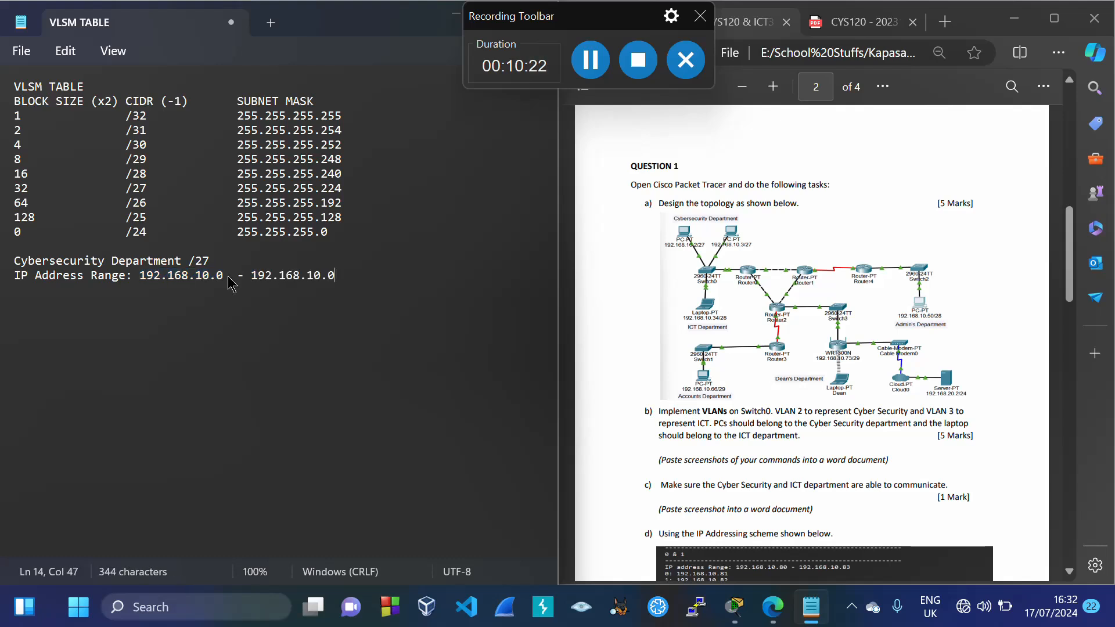
pyautogui.press('BackSpace')
pyautogui.write('31')
pyautogui.moveTo(15, 277); pyautogui.dragTo(346, 286)
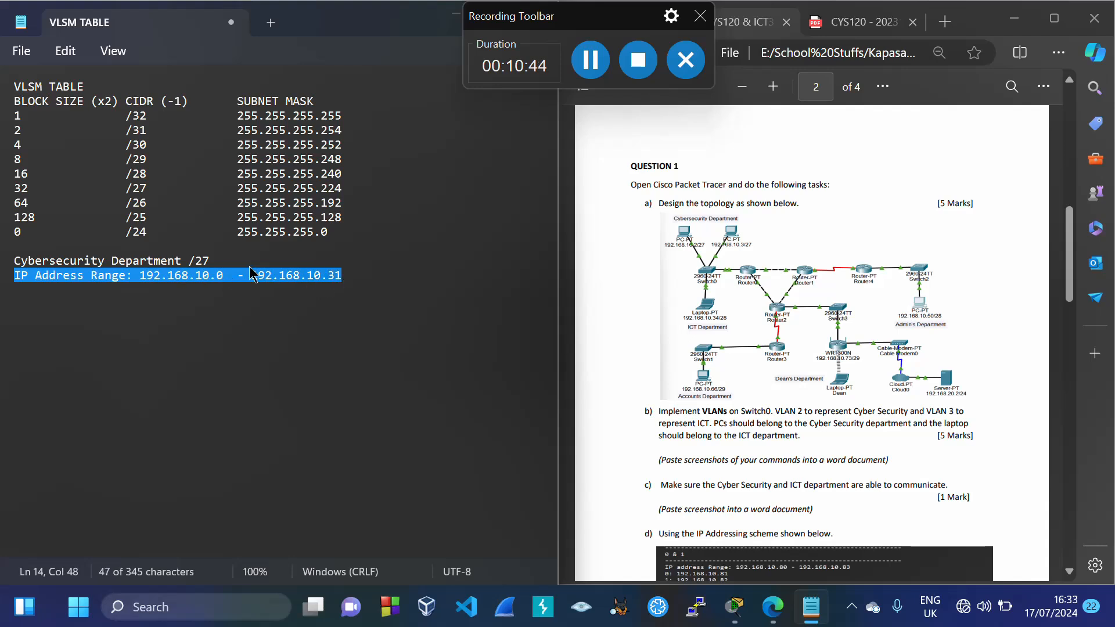
# Add the line "Default Gateway: 192.168.10.1" below the Cybersecurity IP address range
pyautogui.click(345, 278)
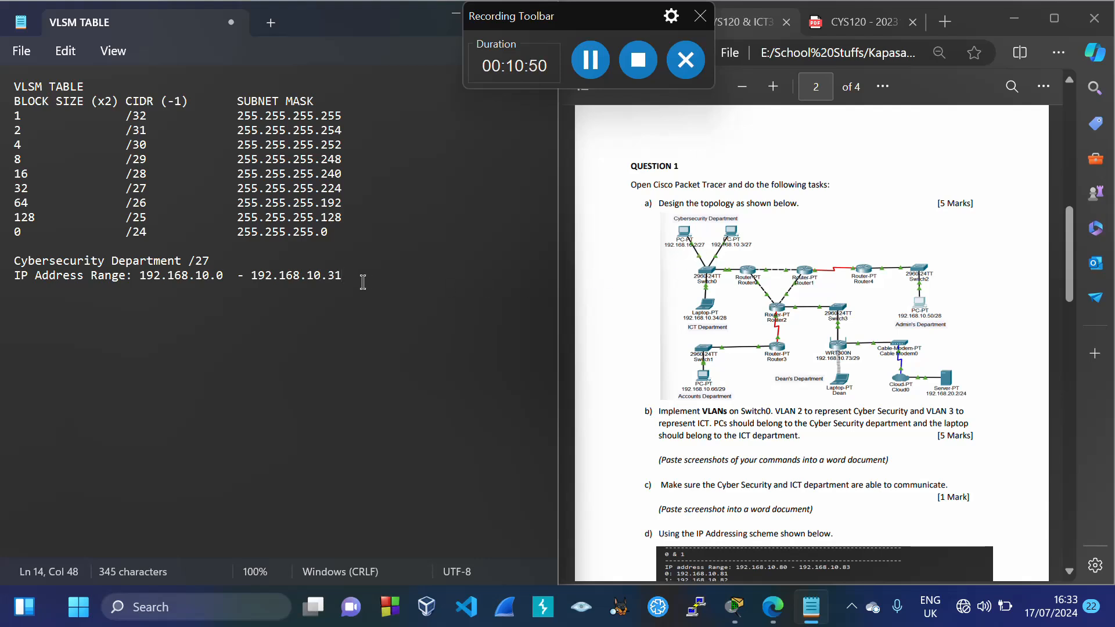
pyautogui.press('Return')
pyautogui.write('Default Gateway')
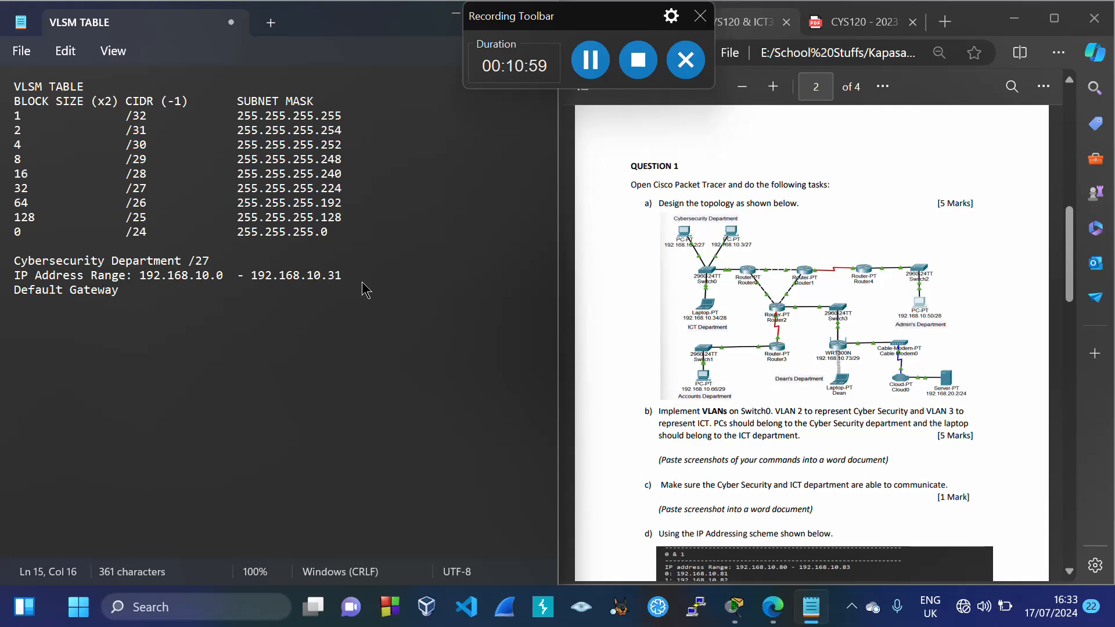
pyautogui.write(': 192.168.10.0')
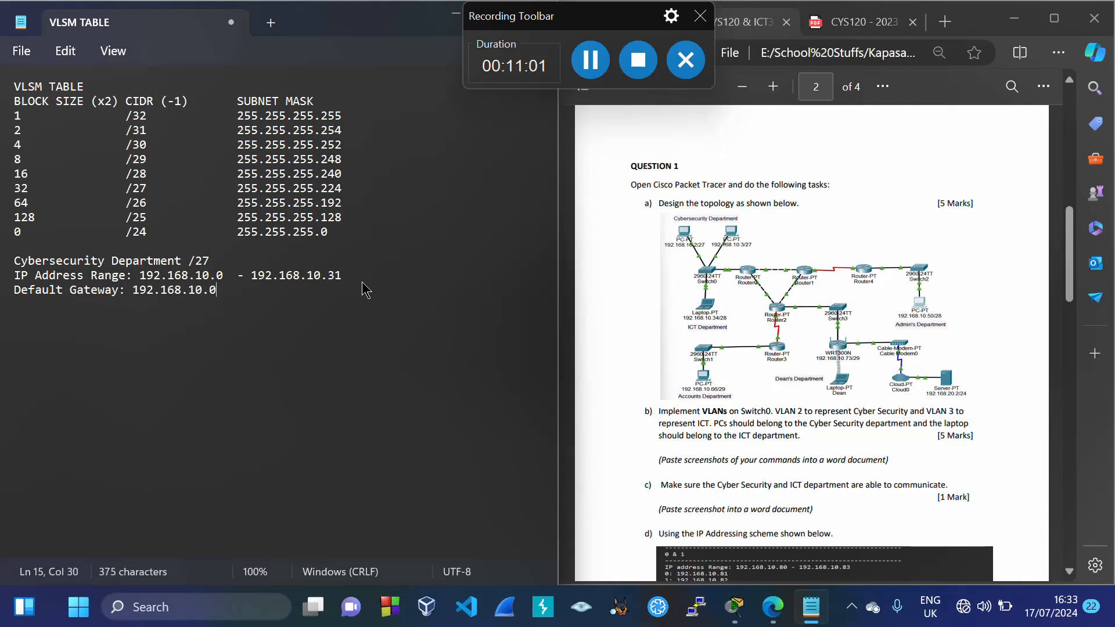
pyautogui.press('BackSpace')
pyautogui.write('1')
pyautogui.moveTo(140, 275); pyautogui.dragTo(223, 276)
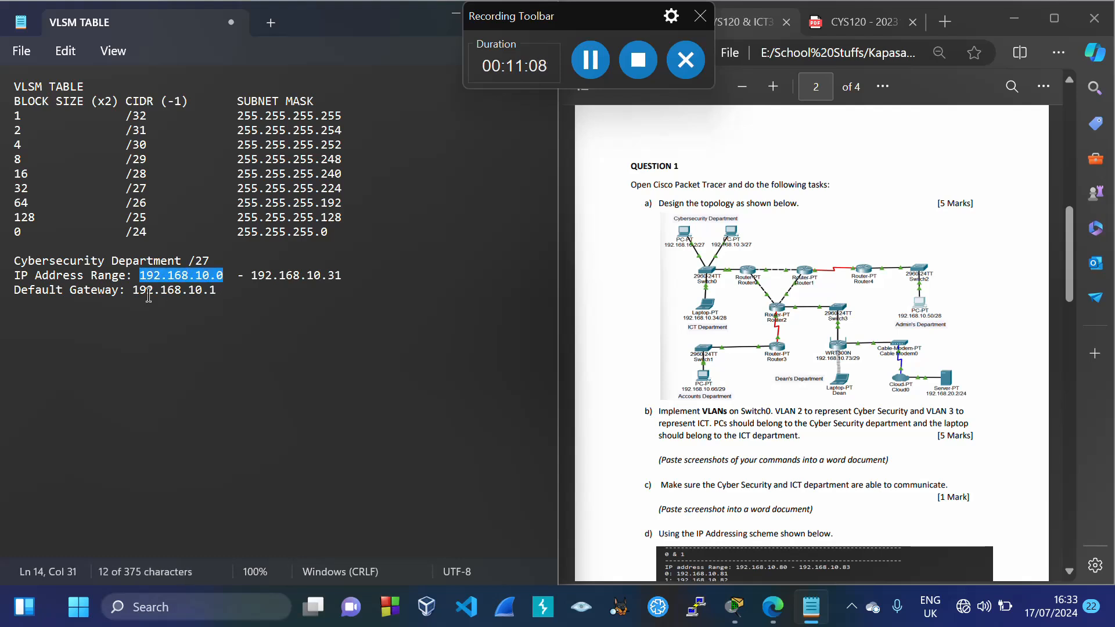
pyautogui.moveTo(132, 290); pyautogui.dragTo(219, 295)
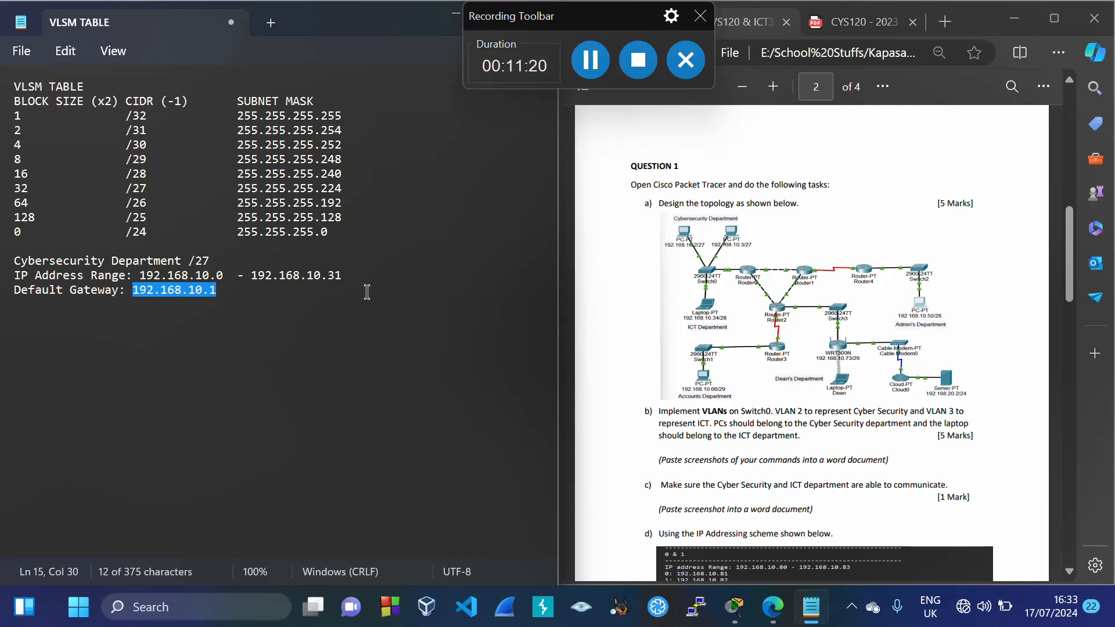
pyautogui.moveTo(252, 275); pyautogui.dragTo(347, 282)
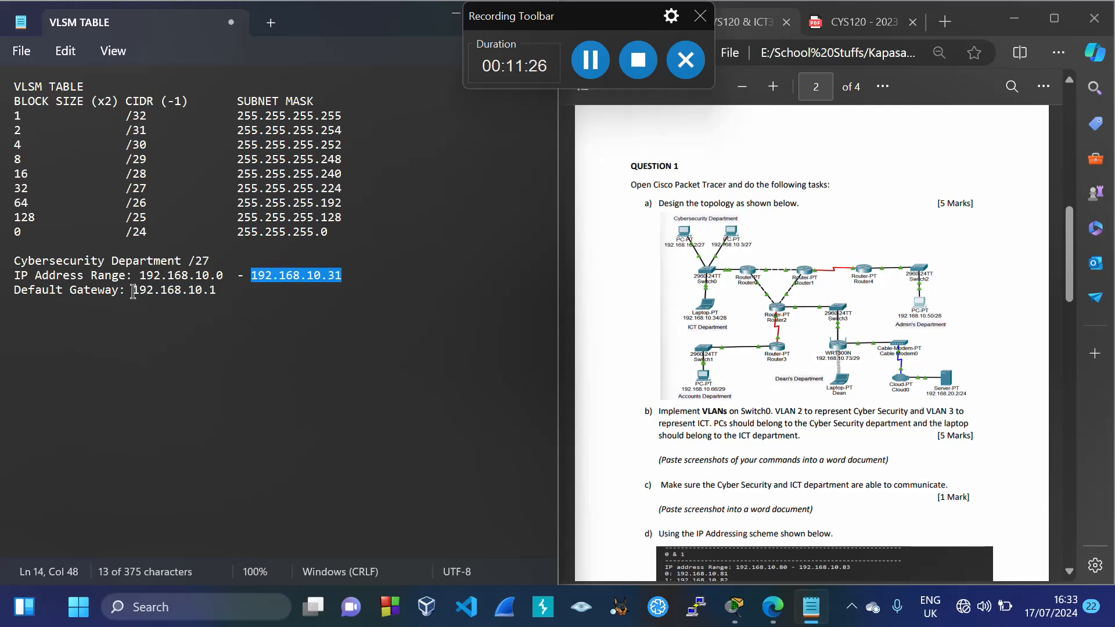
# Copy the default gateway address from the notes, switch to Packet Tracer and use it to relabel PC0 as 192.168.10.2/27
pyautogui.moveTo(132, 290); pyautogui.dragTo(219, 293)
pyautogui.hotkey('ctrl', 'c')
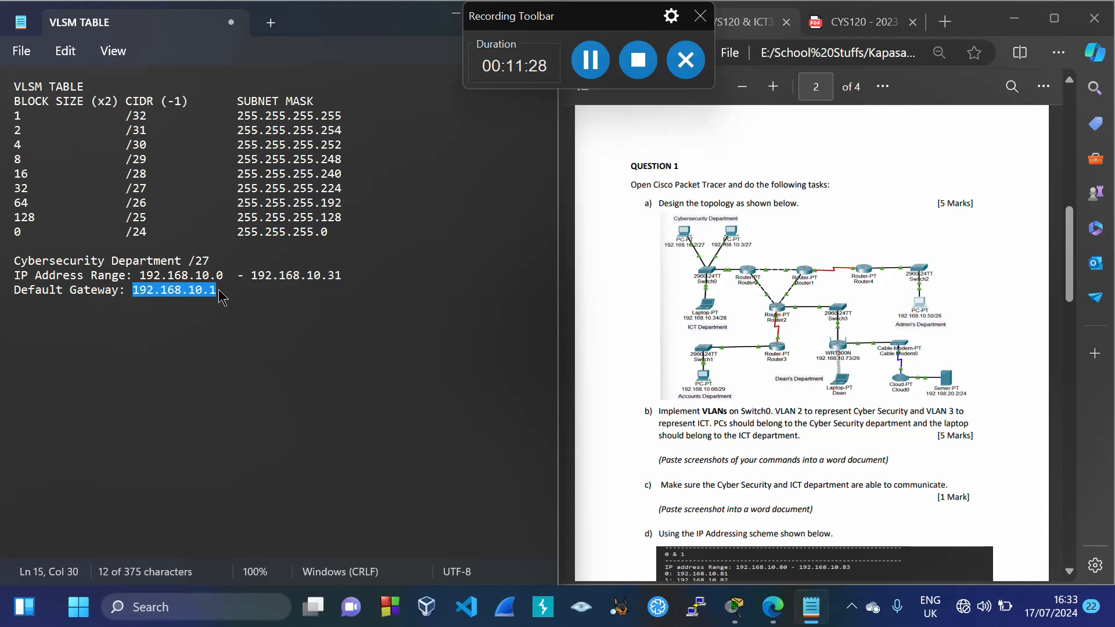
pyautogui.click(734, 608)
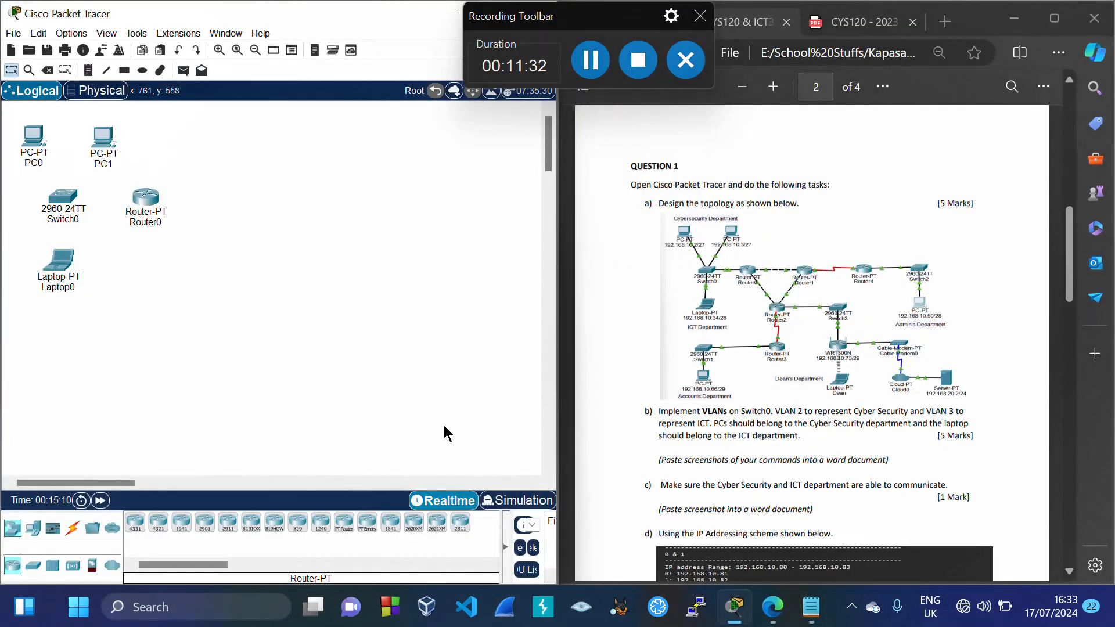
pyautogui.click(32, 164)
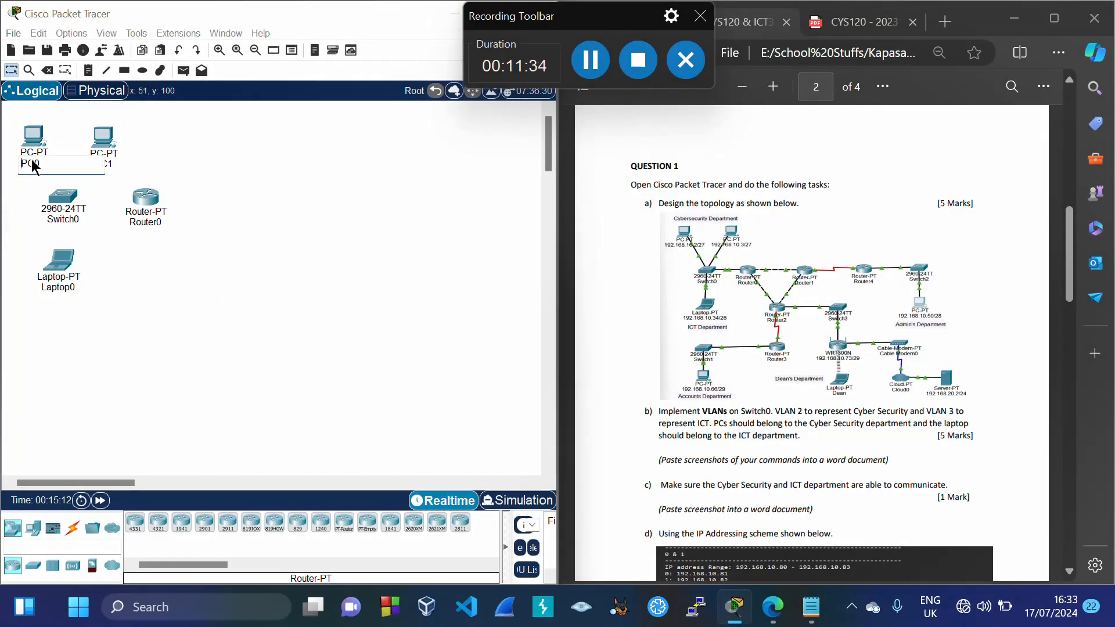
pyautogui.doubleClick(32, 161)
pyautogui.hotkey('ctrl', 'v')
pyautogui.write('2')
pyautogui.write('/')
pyautogui.hotkey('ctrl', 'a')
pyautogui.hotkey('ctrl', 'c')
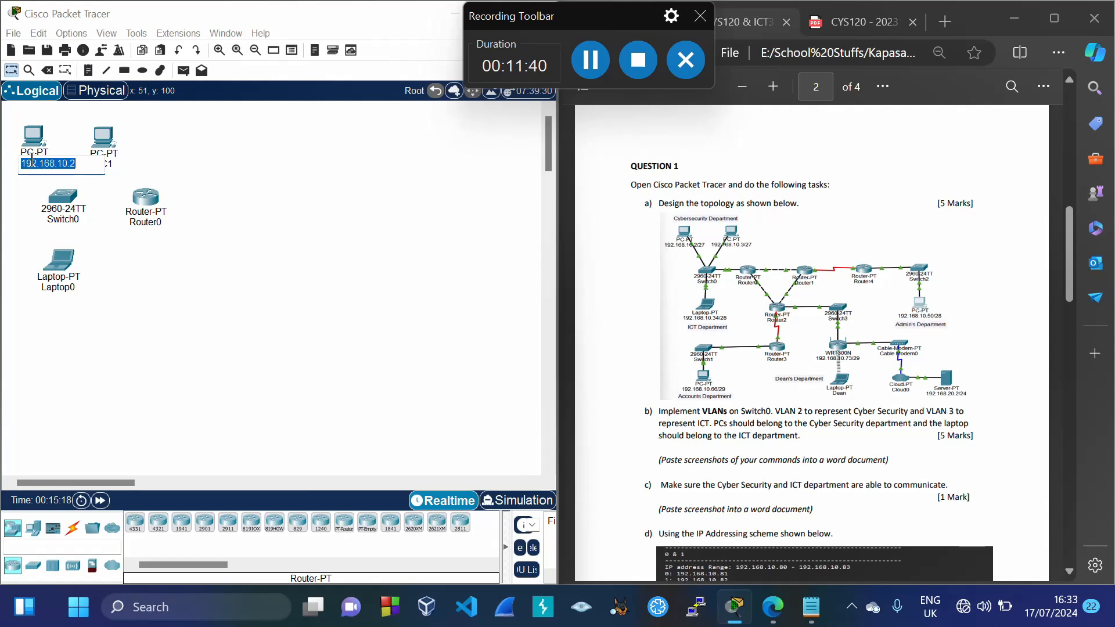
pyautogui.press('Right')
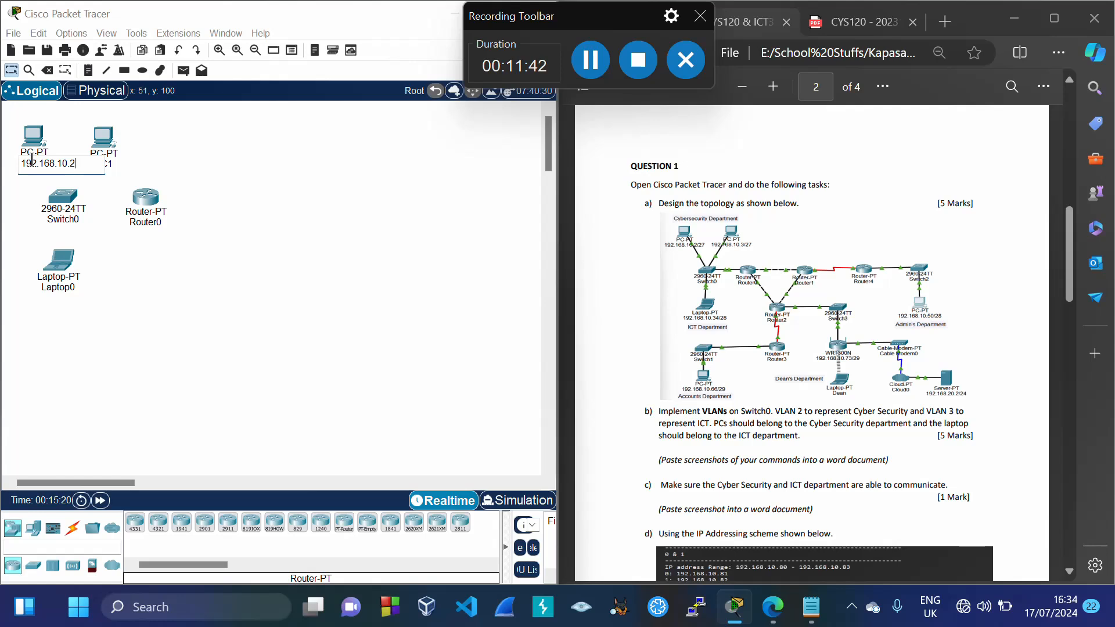
pyautogui.write('/27')
pyautogui.click(217, 192)
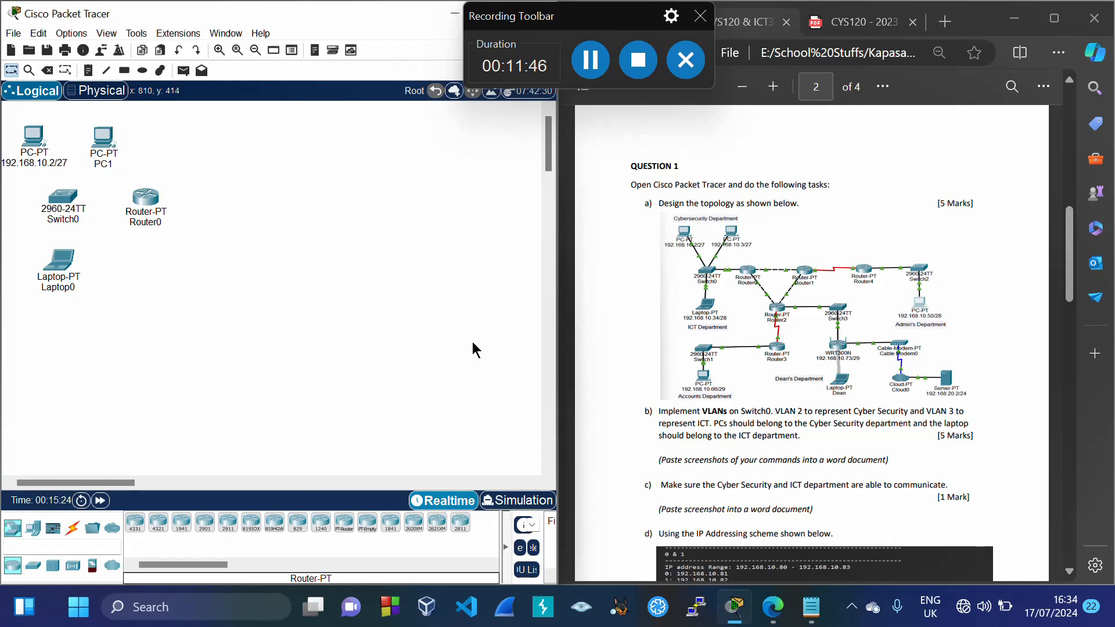
# Shift PC1 and the PC labelled 192.168.10.2/27 slightly right in the workspace, and switch back to the Notepad VLSM table
pyautogui.moveTo(102, 141); pyautogui.dragTo(111, 143)
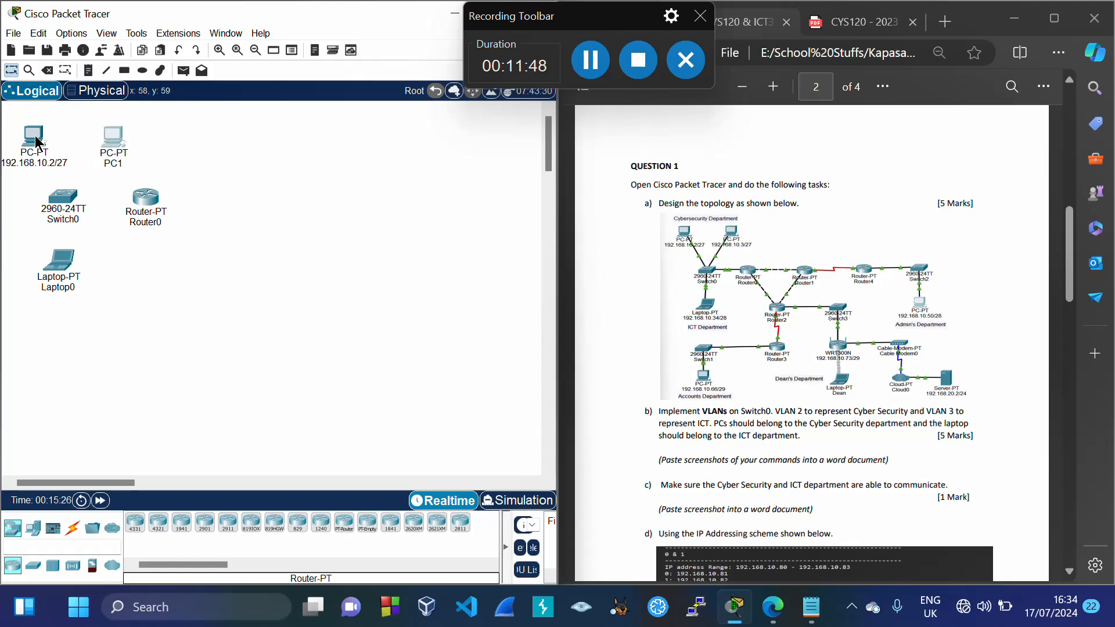
pyautogui.moveTo(34, 139); pyautogui.dragTo(41, 139)
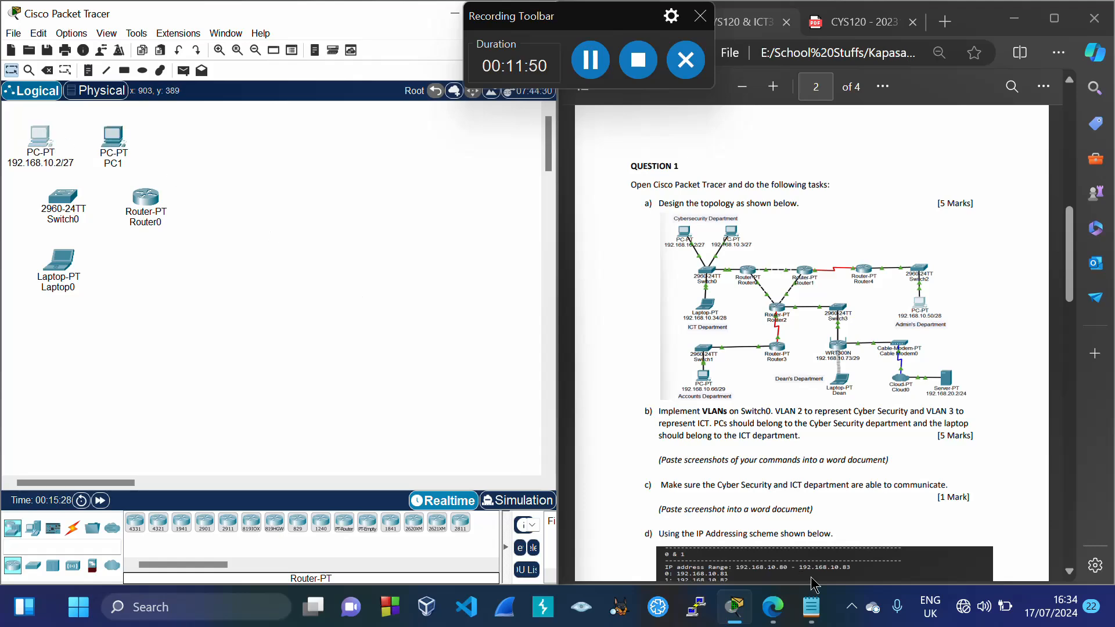
pyautogui.moveTo(811, 607)
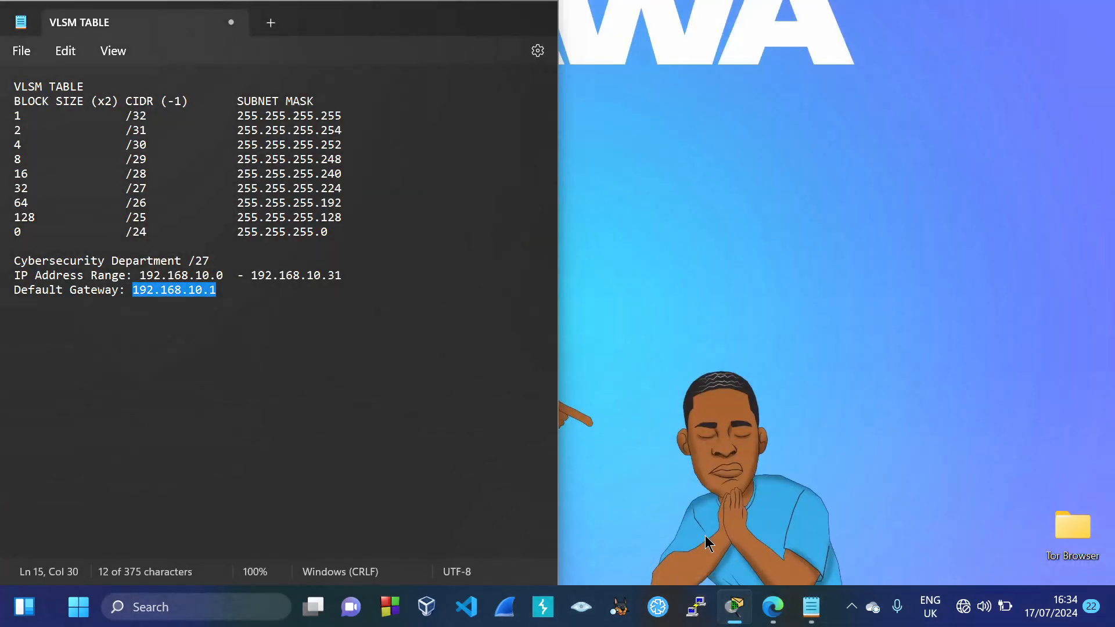
pyautogui.click(707, 537)
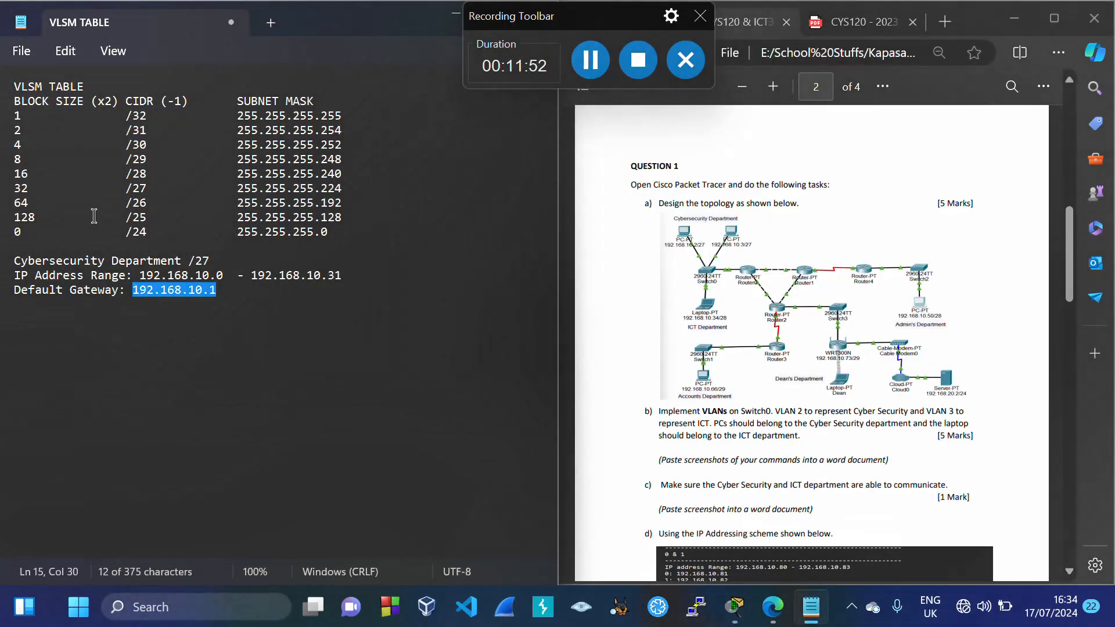
# Highlight the /27 row in the VLSM table, switch to Packet Tracer and open the IP configuration of PC 192.168.10.2/27
pyautogui.moveTo(15, 187); pyautogui.dragTo(346, 192)
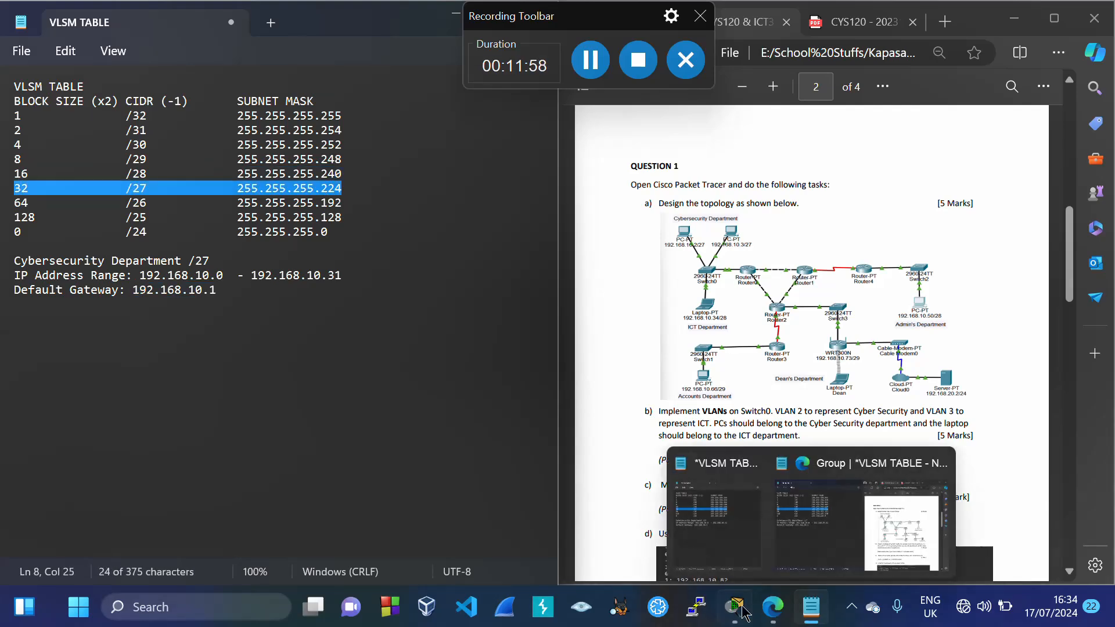
pyautogui.moveTo(735, 606)
pyautogui.click(711, 540)
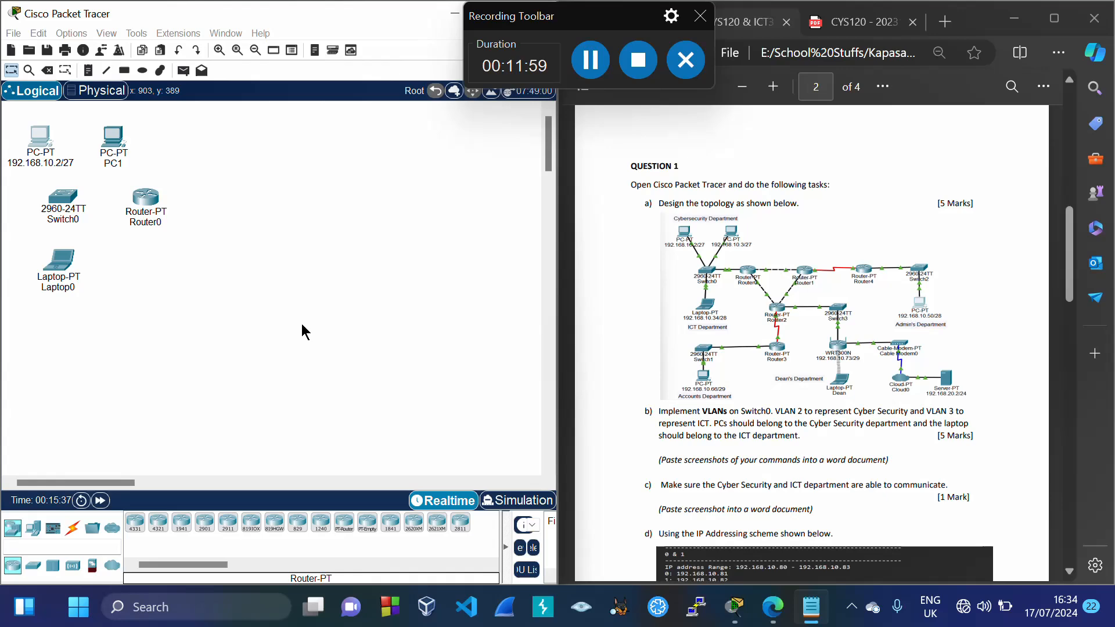
pyautogui.click(36, 138)
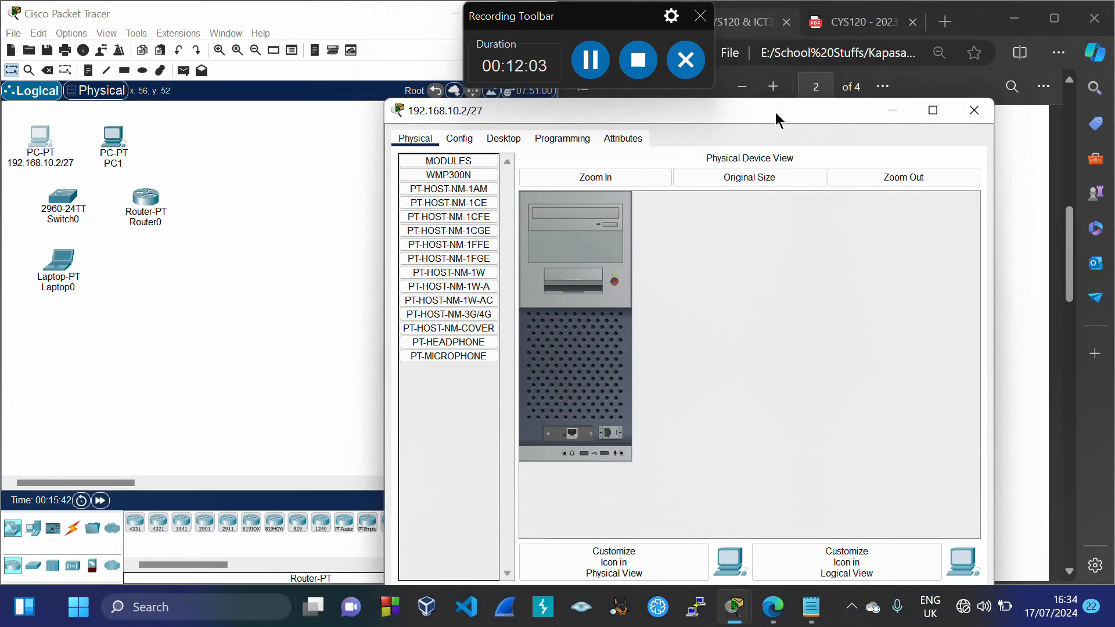
pyautogui.moveTo(778, 120); pyautogui.dragTo(755, 173)
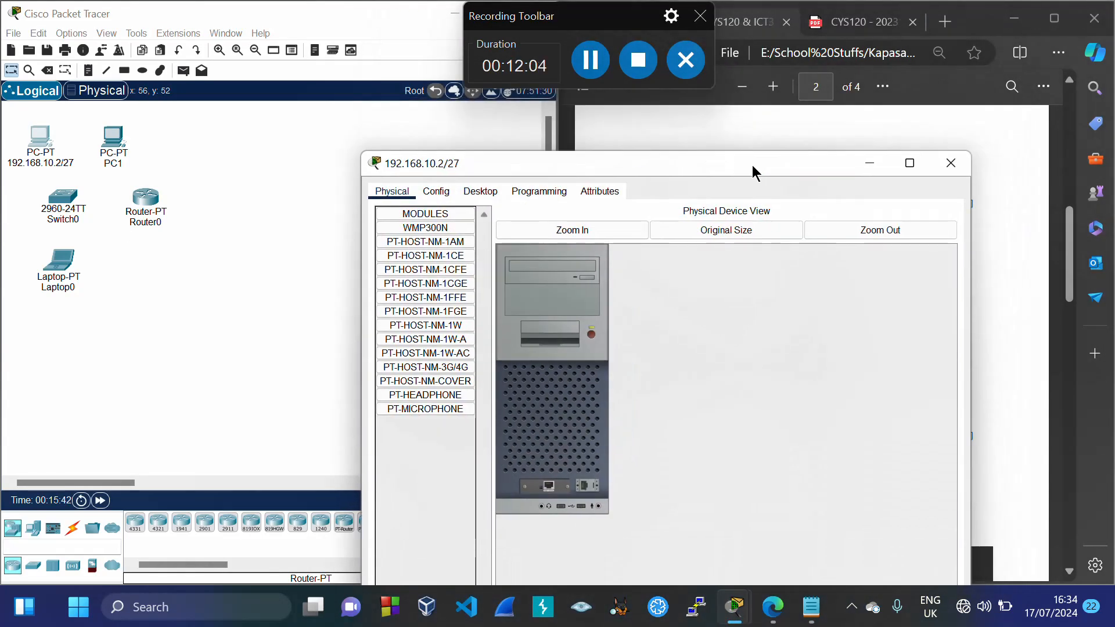
pyautogui.click(491, 191)
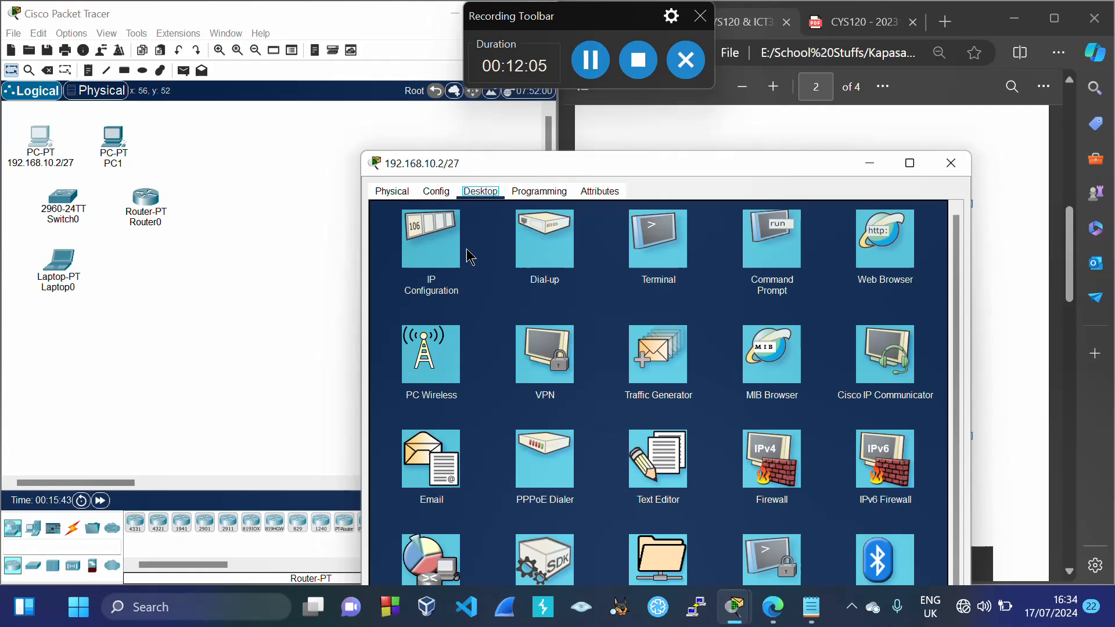
pyautogui.click(437, 251)
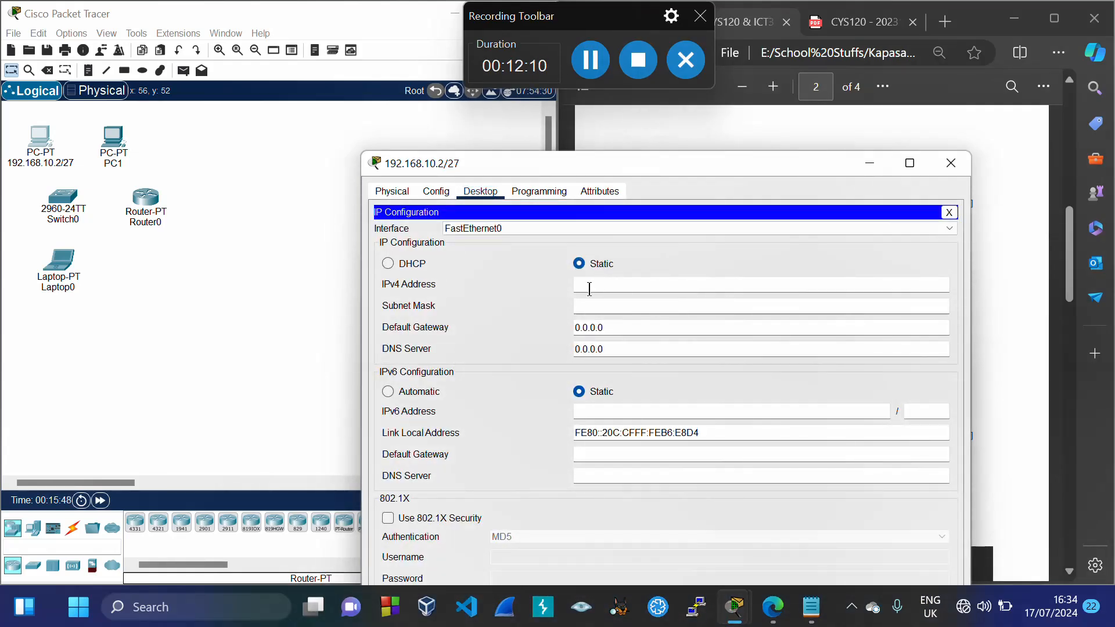
# Give the PC the static IPv4 address 192.168.10.2, subnet mask 255.255.255.224 and default gateway 192.168.10.1
pyautogui.write('192.168.10.2')
pyautogui.click(637, 309)
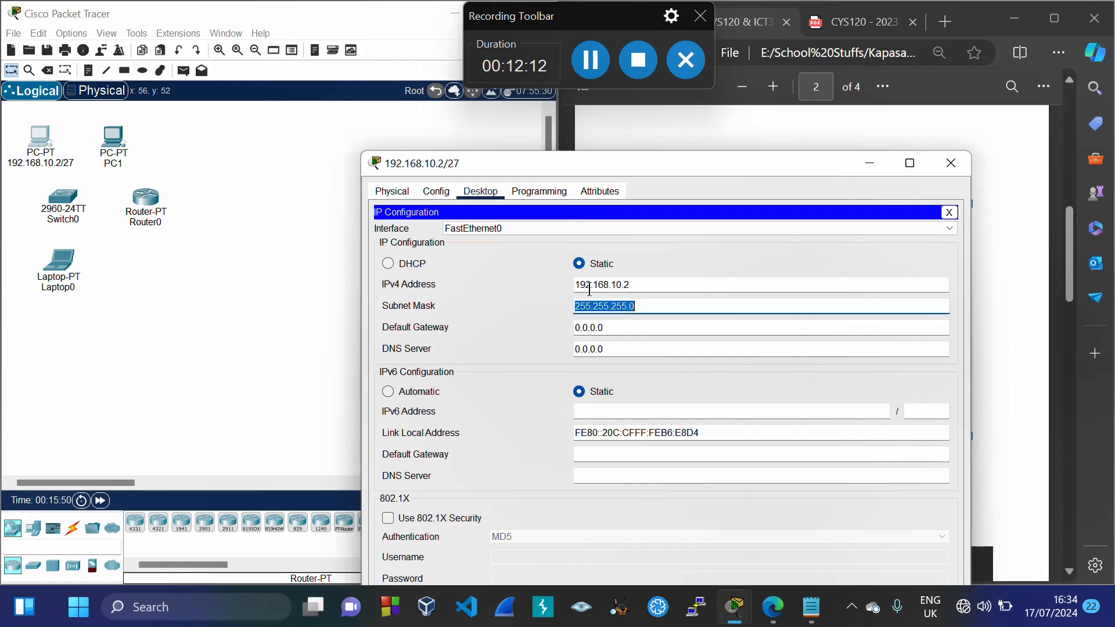
pyautogui.click(648, 304)
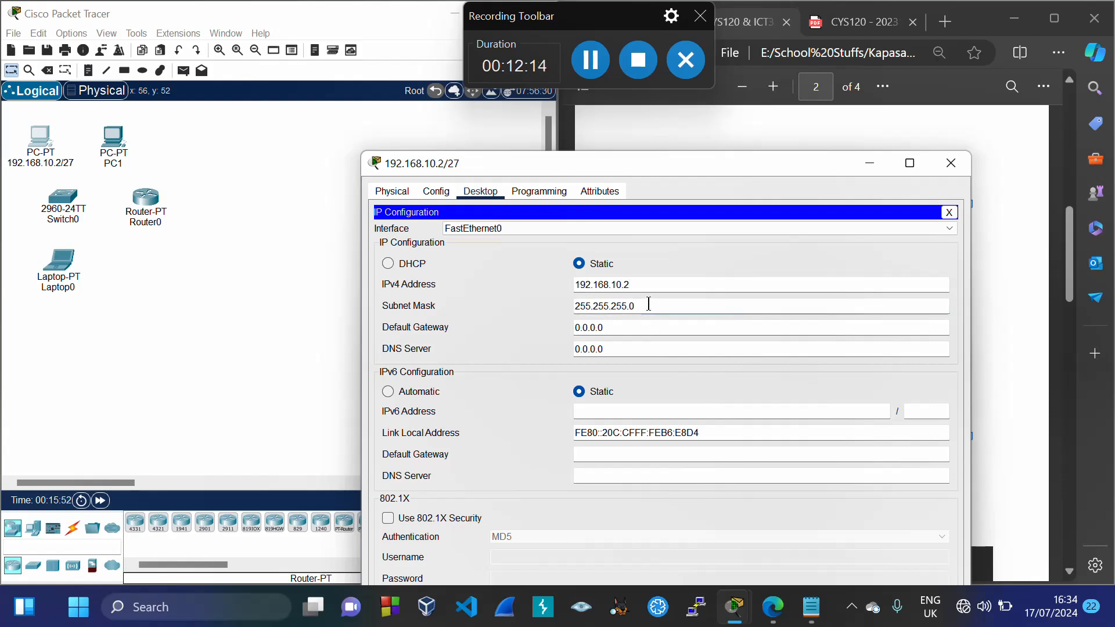
pyautogui.write('224')
pyautogui.press('Tab')
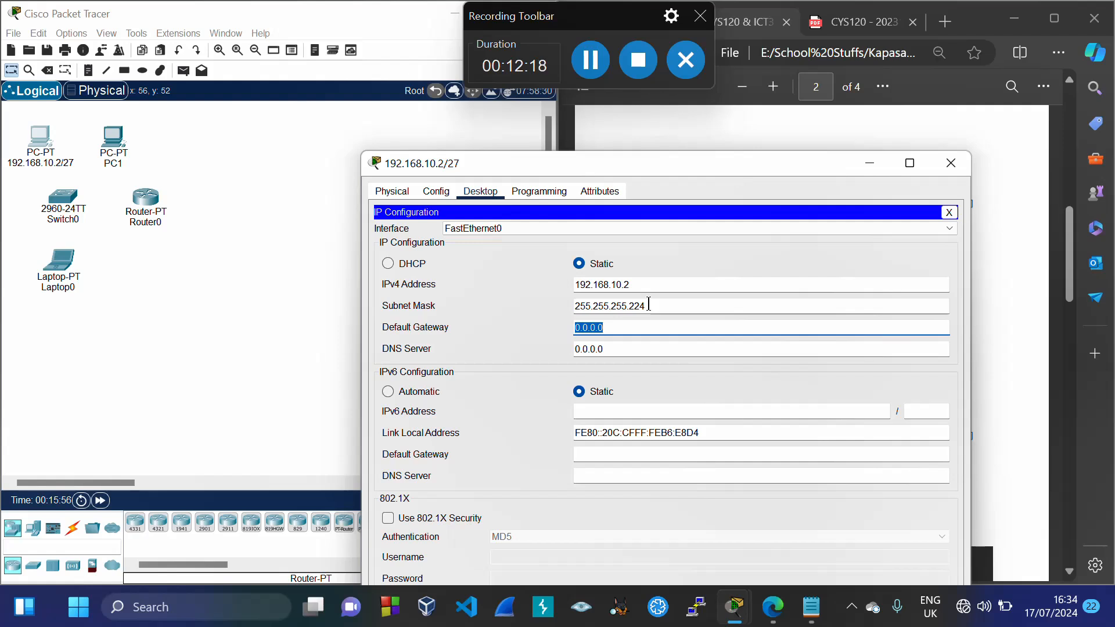
pyautogui.hotkey('ctrl', 'v')
pyautogui.press('BackSpace')
pyautogui.click(668, 262)
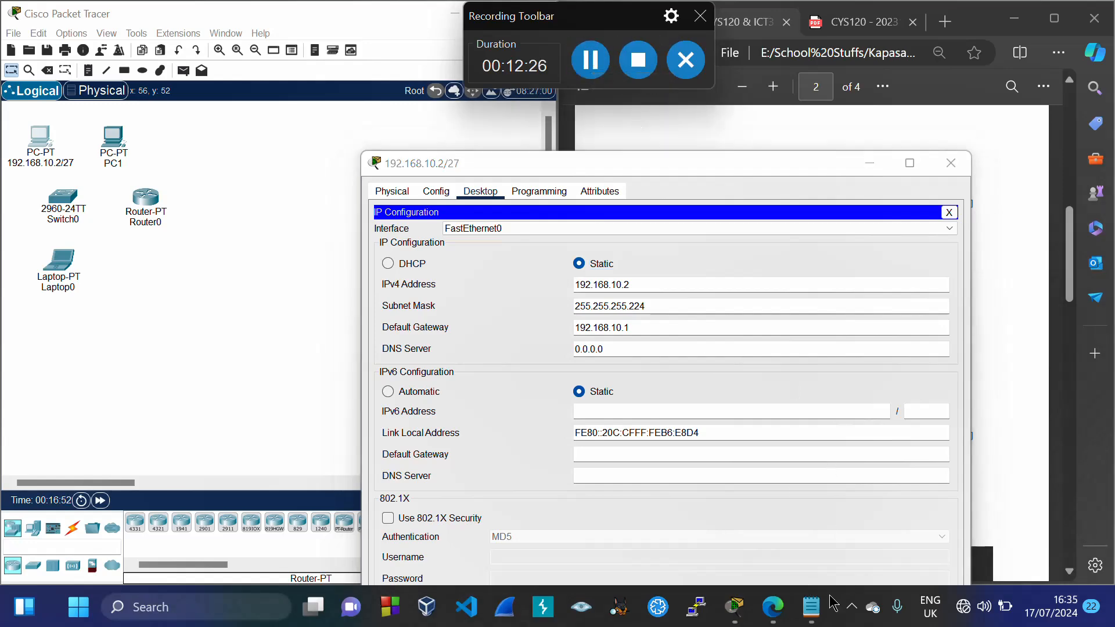
# Compare the PC's default gateway with the one in the Notepad notes, close its configuration and return to the Packet Tracer workspace
pyautogui.moveTo(801, 614)
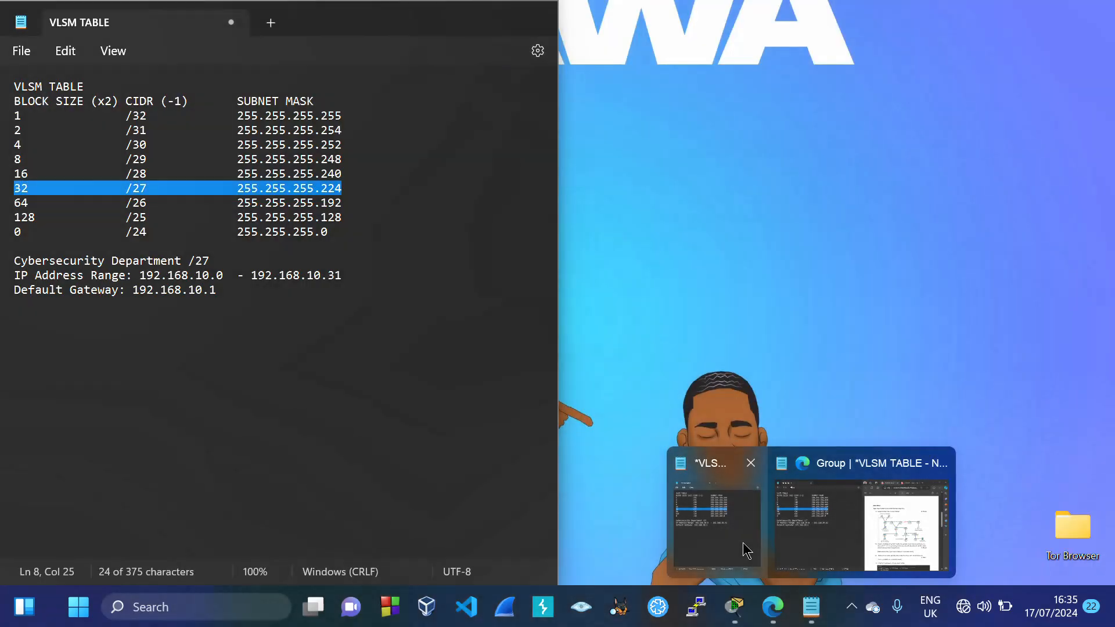
pyautogui.click(743, 543)
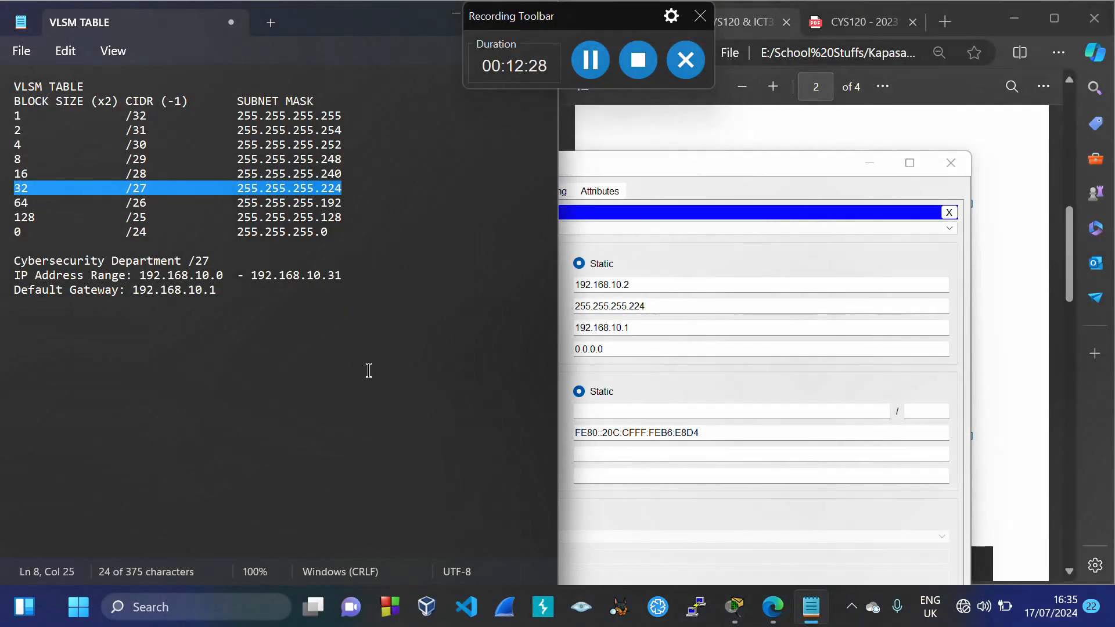
pyautogui.moveTo(133, 290); pyautogui.dragTo(226, 301)
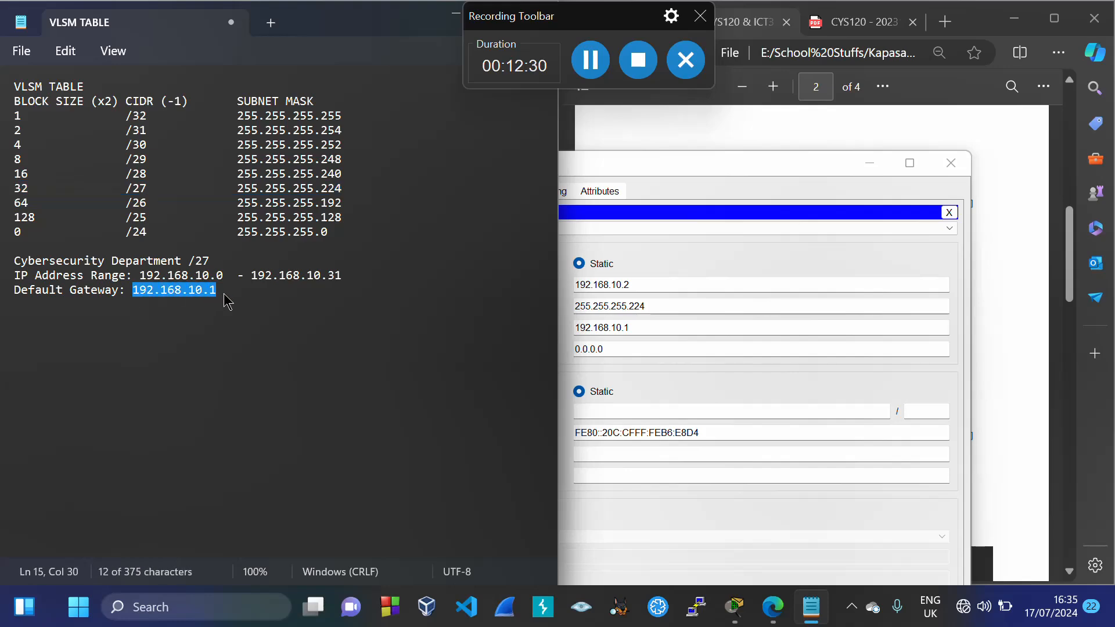
pyautogui.click(678, 259)
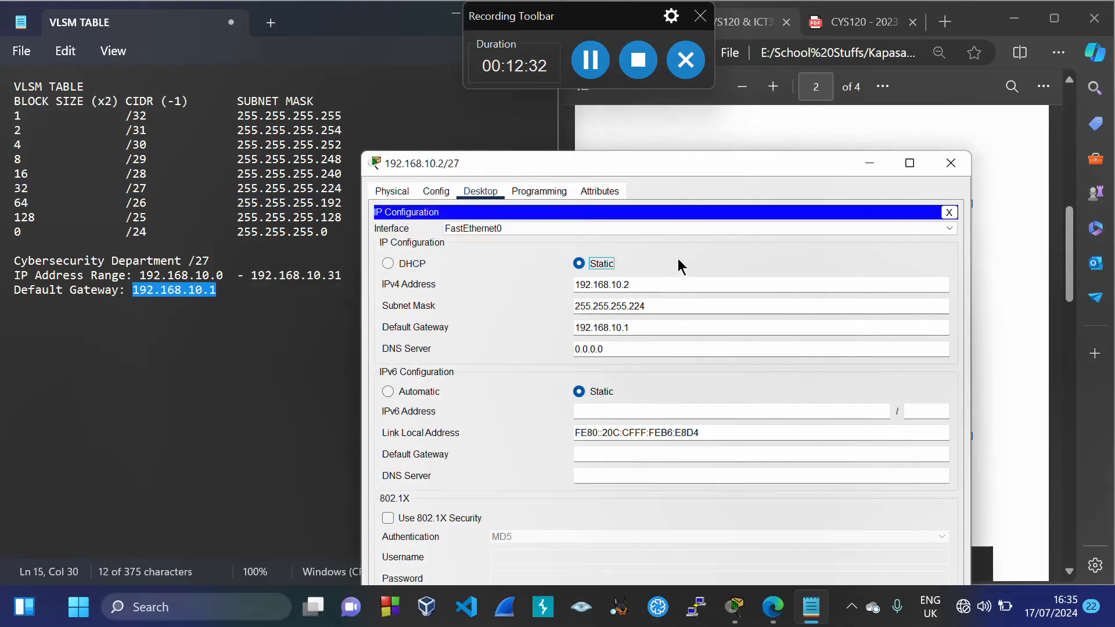
pyautogui.click(950, 163)
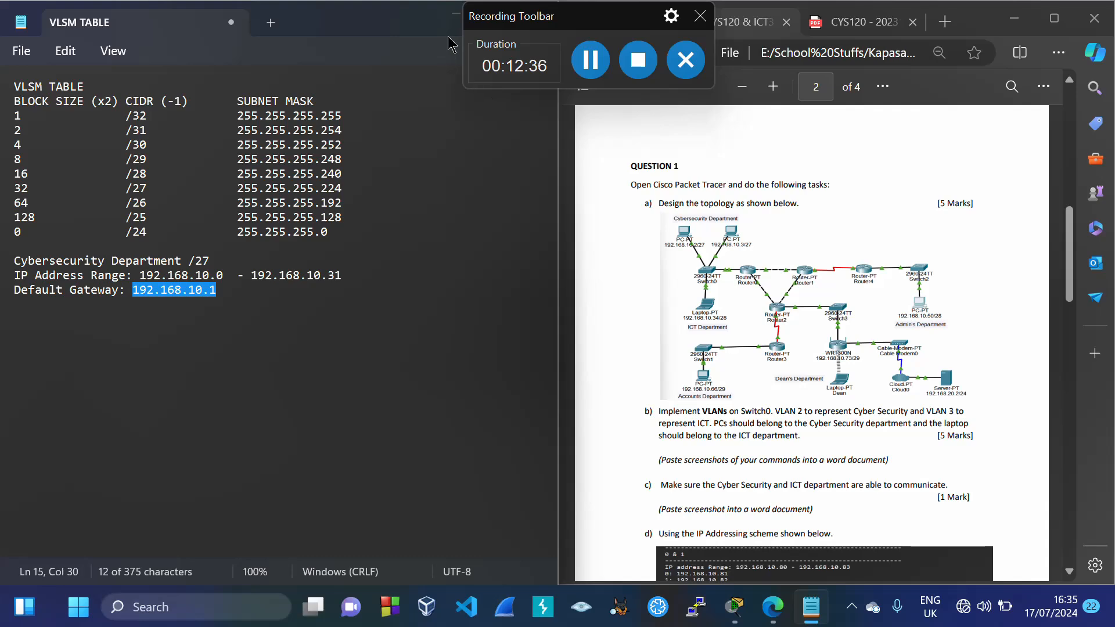
pyautogui.click(455, 16)
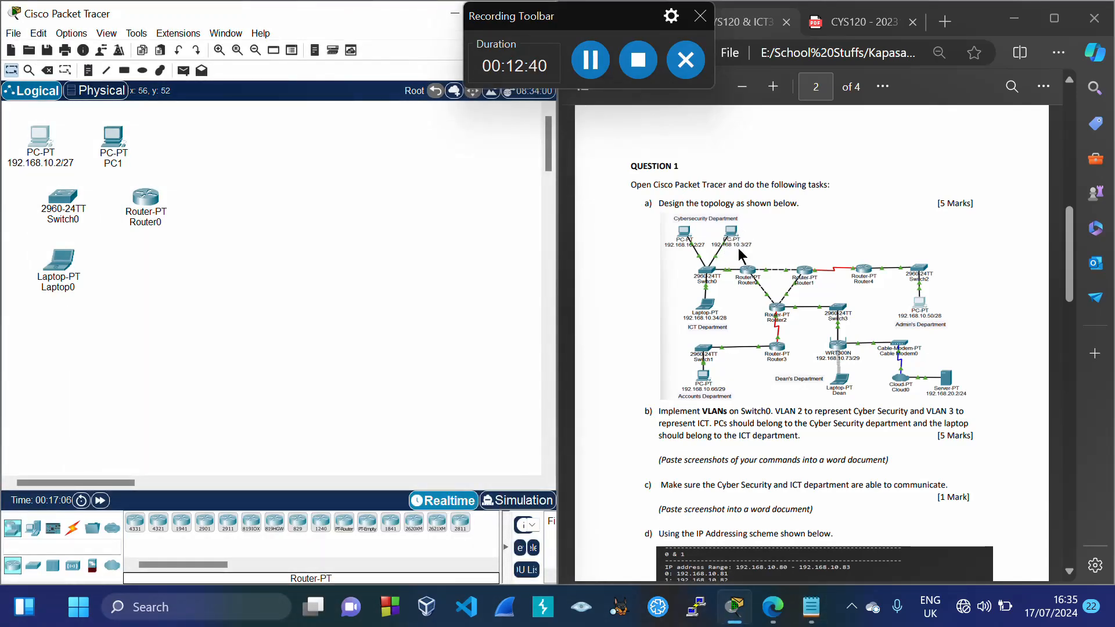
# Relabel PC1 as 192.168.10.3/27, copying the address 192.168.10.3 while editing the label
pyautogui.click(114, 165)
pyautogui.hotkey('ctrl', 'a')
pyautogui.write('192.168.10.2')
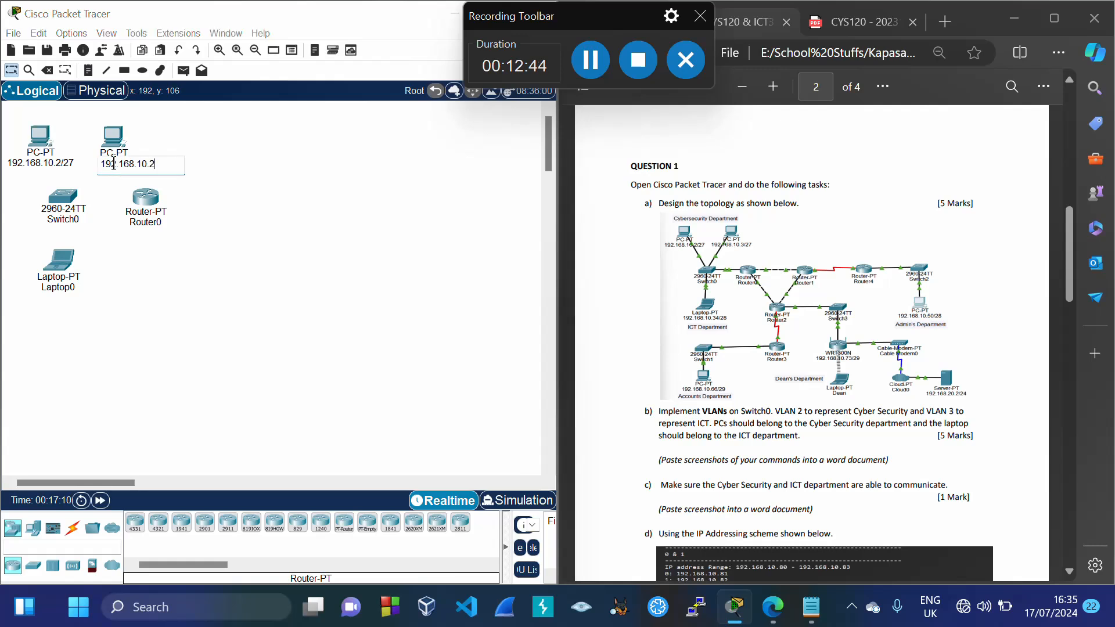
pyautogui.press('BackSpace')
pyautogui.hotkey('ctrl', 'a')
pyautogui.hotkey('ctrl', 'c')
pyautogui.click(114, 163)
pyautogui.write('/27')
pyautogui.click(230, 162)
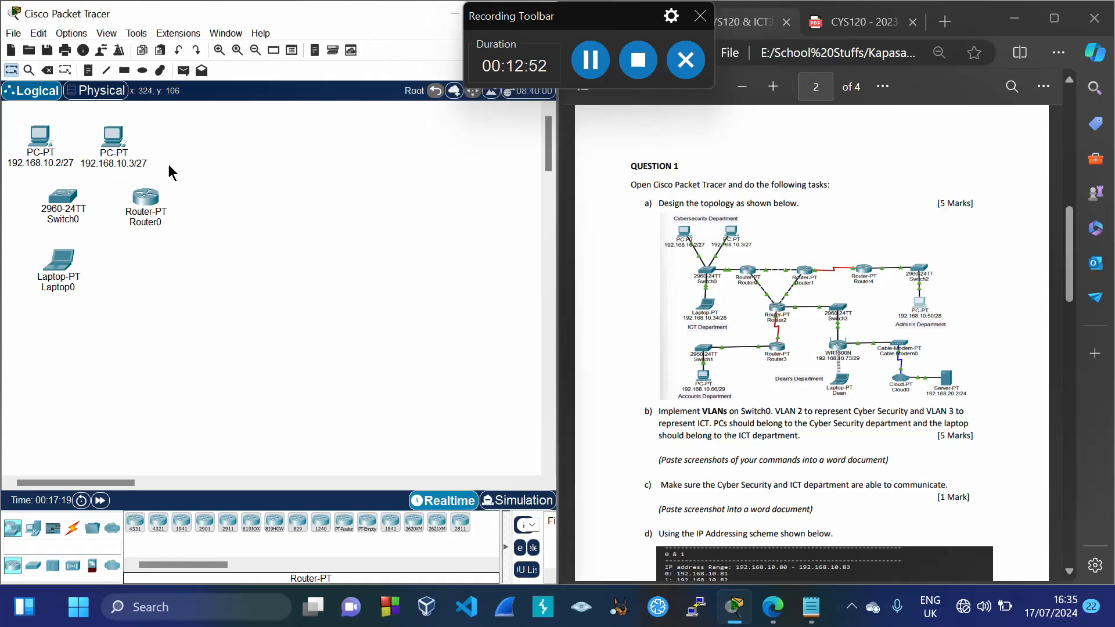
# Open the IP configuration of PC 192.168.10.3/27 and set its IPv4 address to the copied 192.168.10.3
pyautogui.click(121, 137)
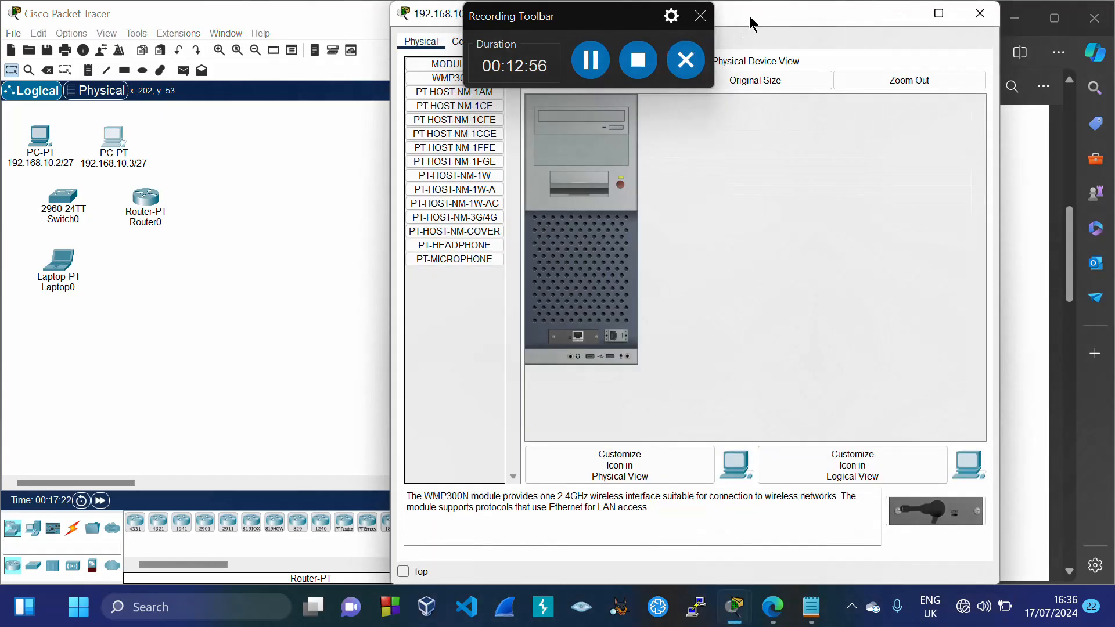
pyautogui.moveTo(749, 24); pyautogui.dragTo(694, 139)
pyautogui.click(454, 156)
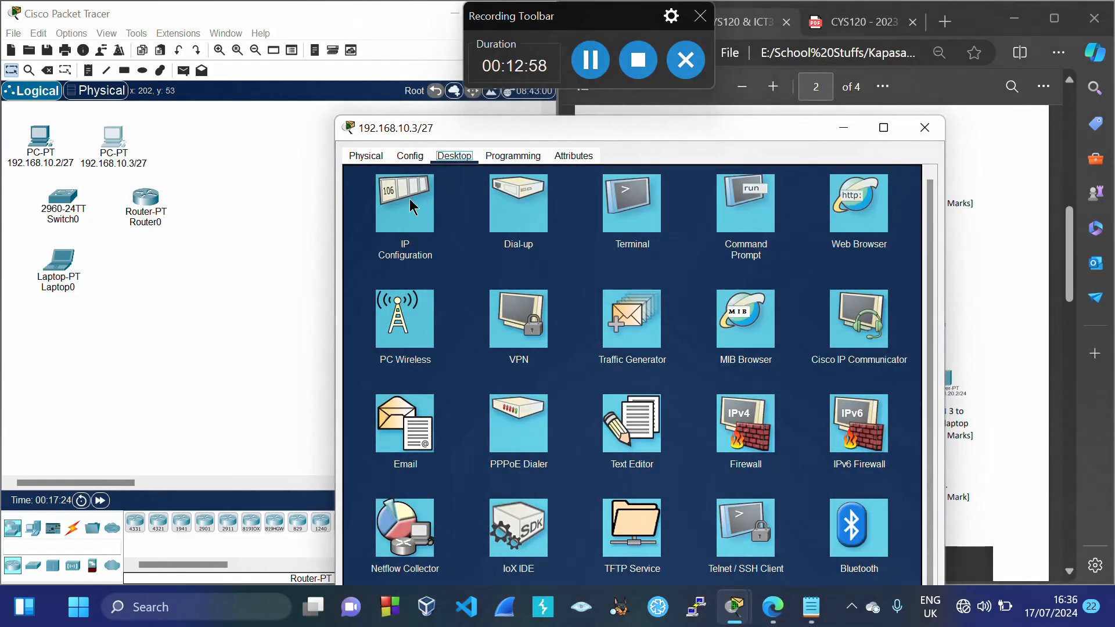
pyautogui.click(411, 206)
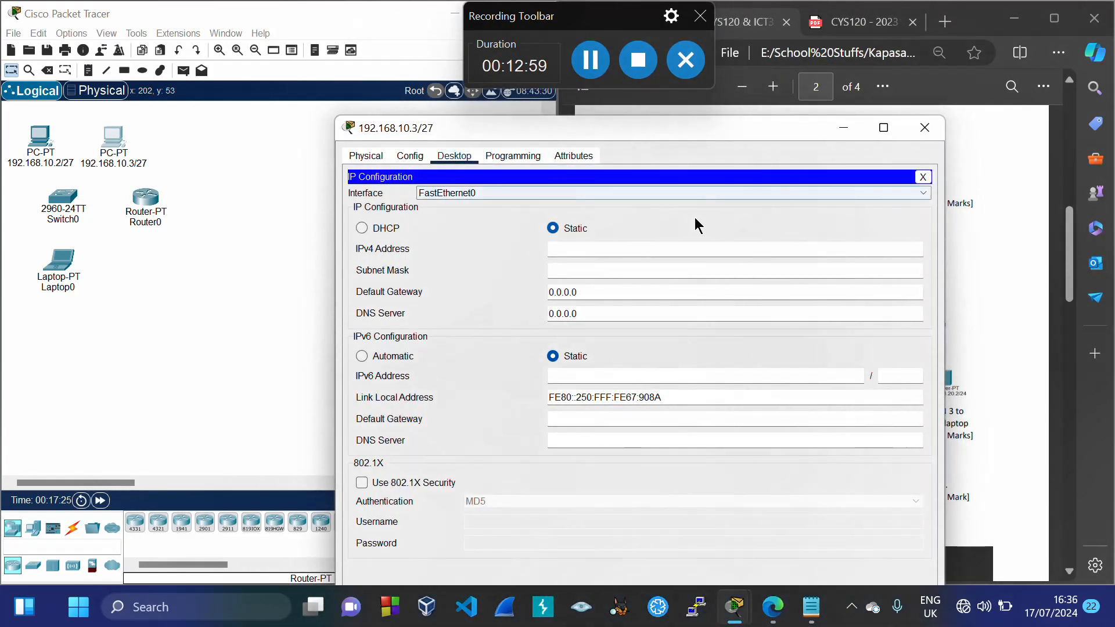
pyautogui.click(623, 245)
pyautogui.hotkey('ctrl', 'v')
pyautogui.press('Tab')
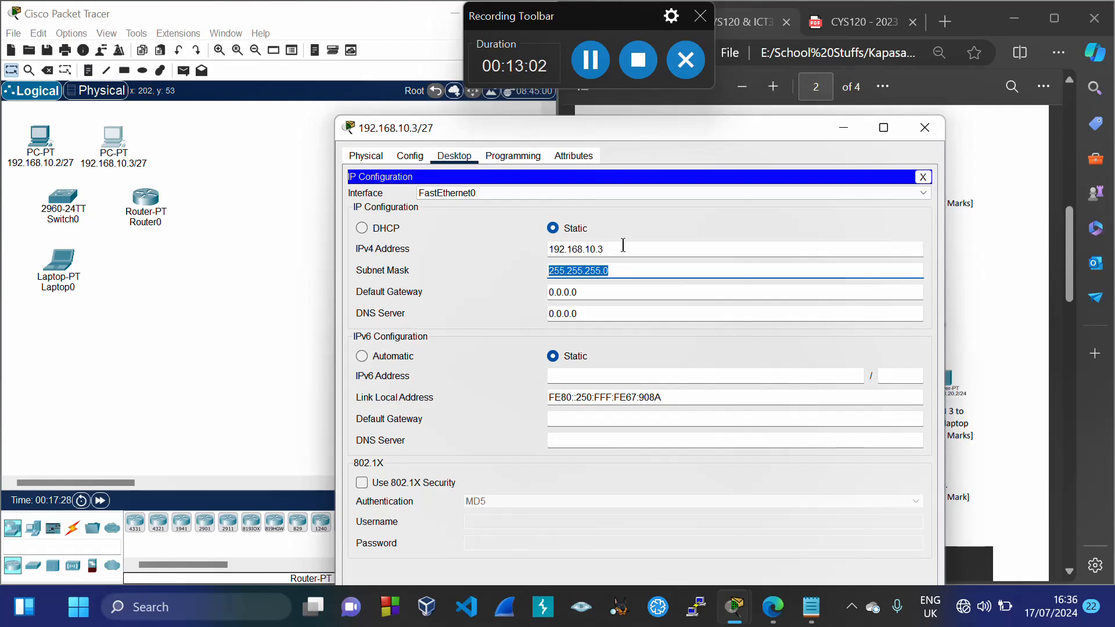
# Set this PC's subnet mask to 255.255.255.224 and default gateway to 192.168.10.1, and close its configuration
pyautogui.click(623, 270)
pyautogui.press('BackSpace')
pyautogui.write('224')
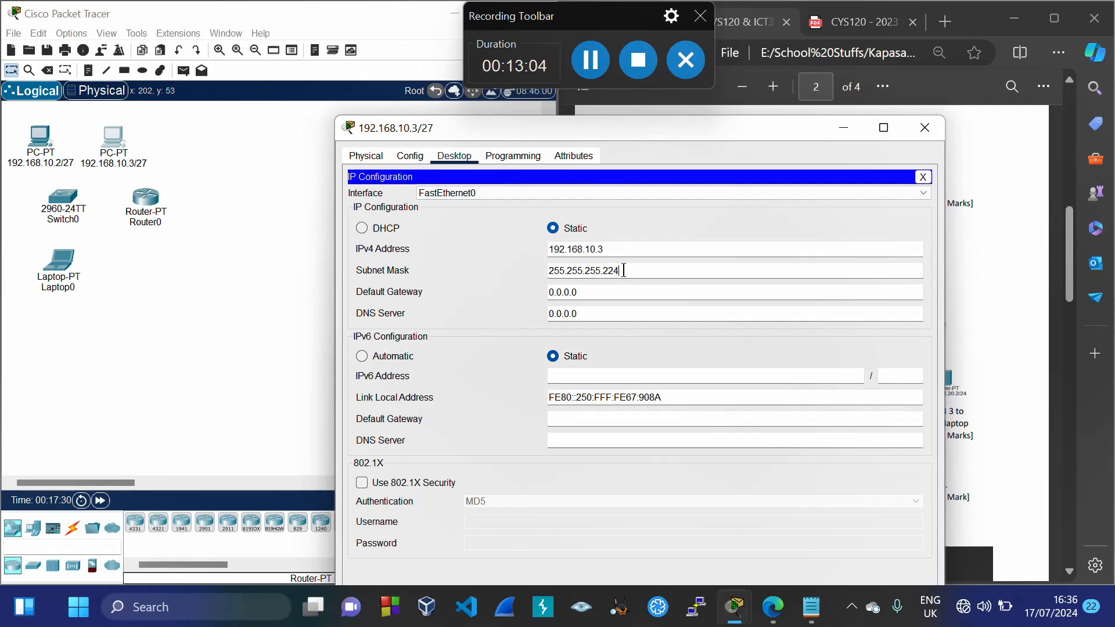
pyautogui.press('Tab')
pyautogui.write('192.168.10.3')
pyautogui.press('BackSpace')
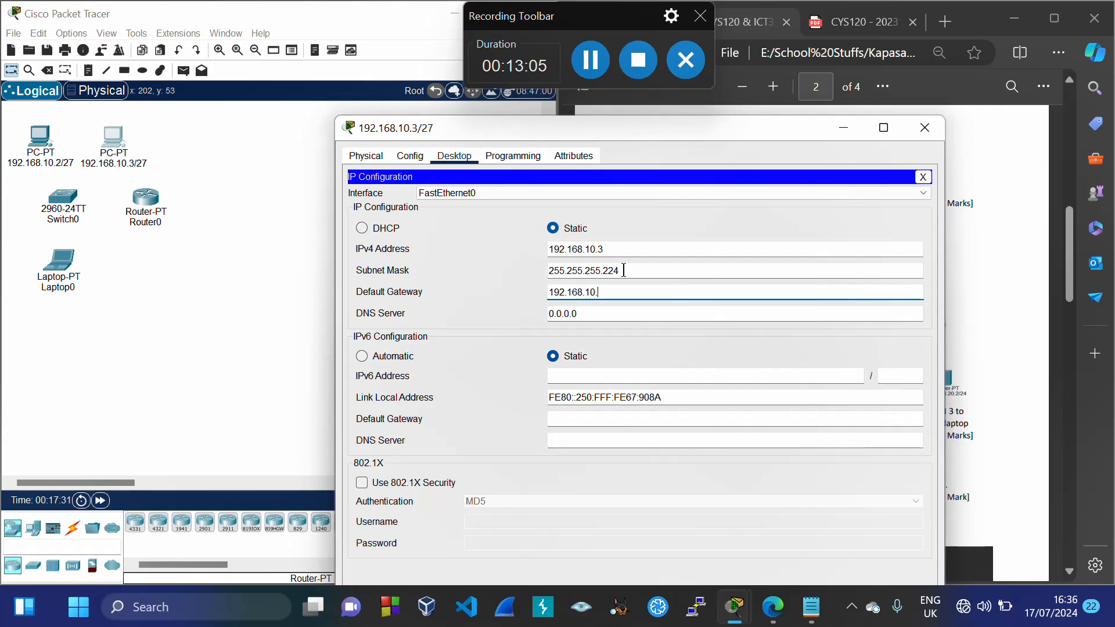
pyautogui.write('1')
pyautogui.click(661, 224)
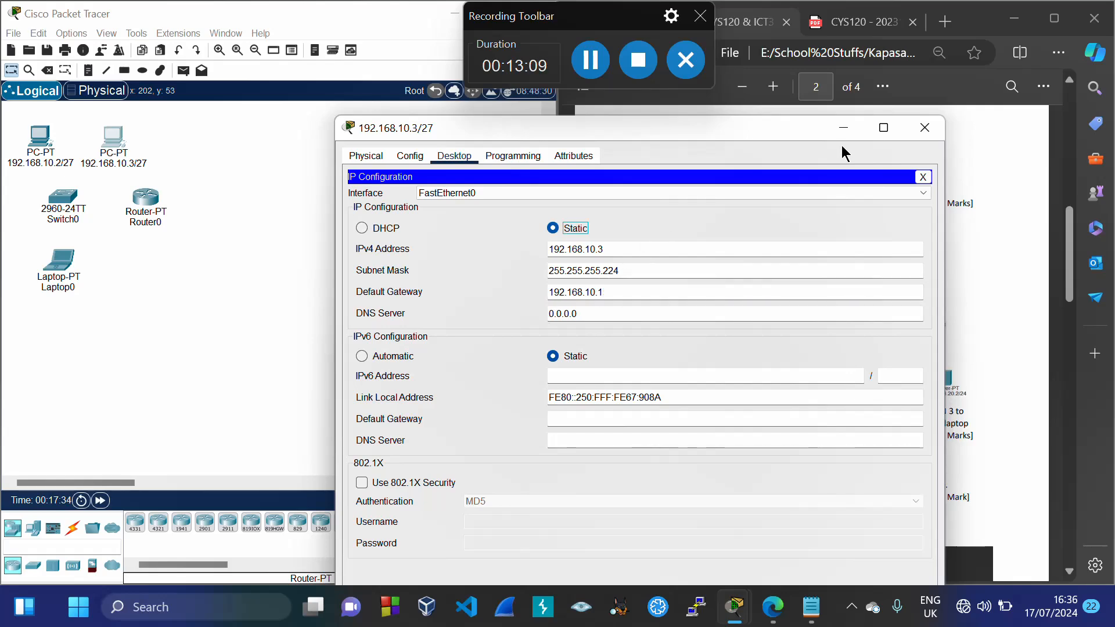
pyautogui.click(923, 131)
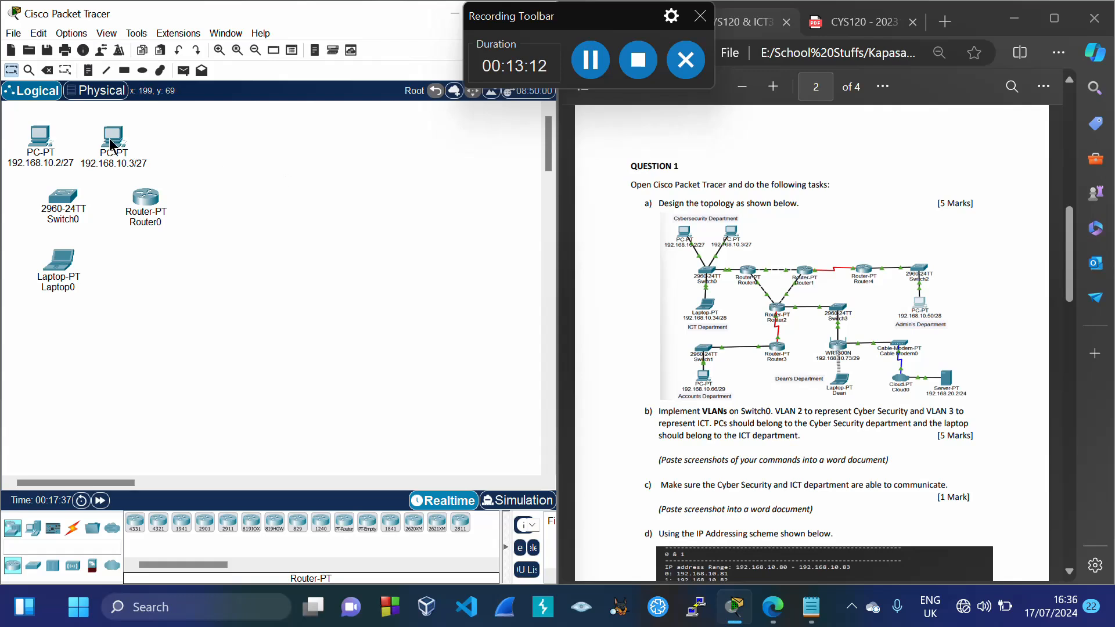
# Place a text note reading "Cybersecurity Department" above the two PCs in the workspace
pyautogui.moveTo(116, 142)
pyautogui.click(89, 71)
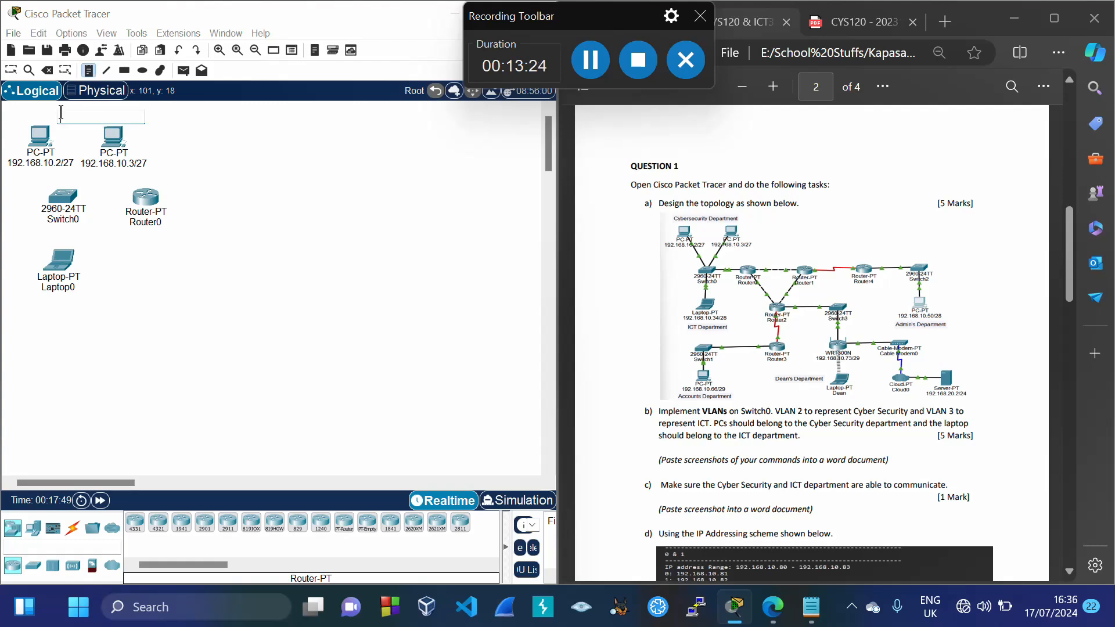
pyautogui.click(61, 112)
pyautogui.write('Cybers')
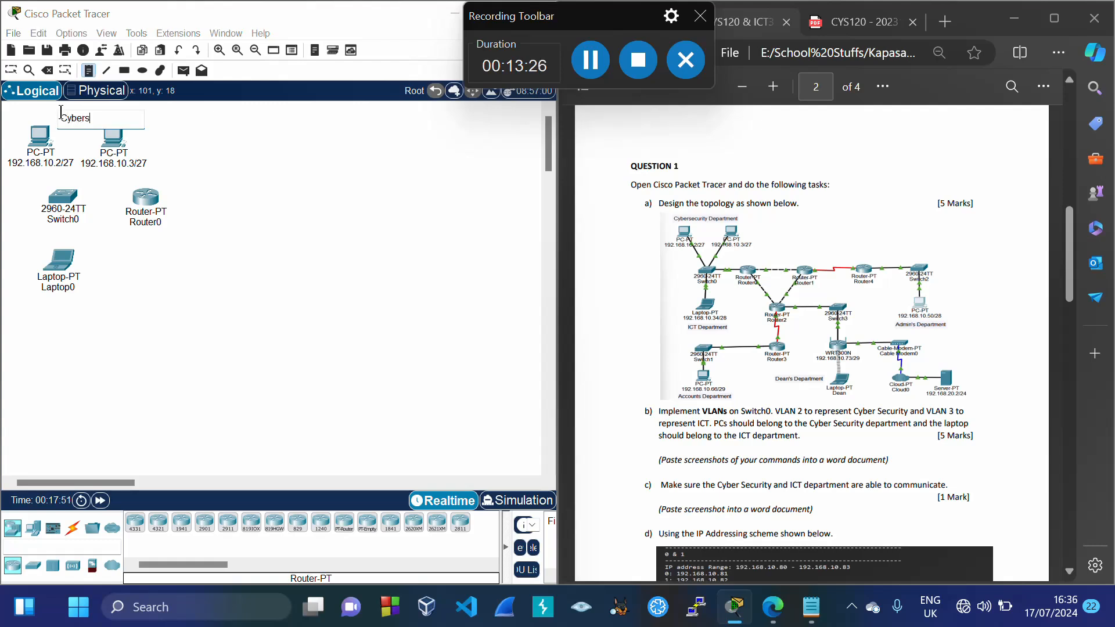
pyautogui.write('ecurity Department')
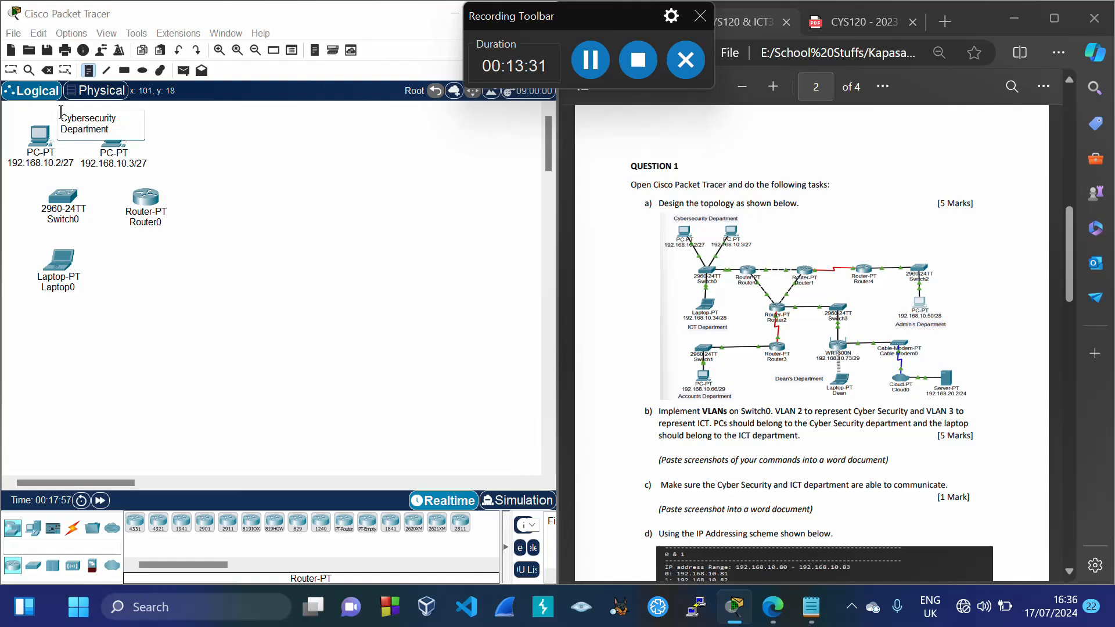
# Reuse the Cybersecurity note's text to add a note below Laptop0, edited to read "ICT Department"
pyautogui.hotkey('ctrl', 'a')
pyautogui.hotkey('ctrl', 'c')
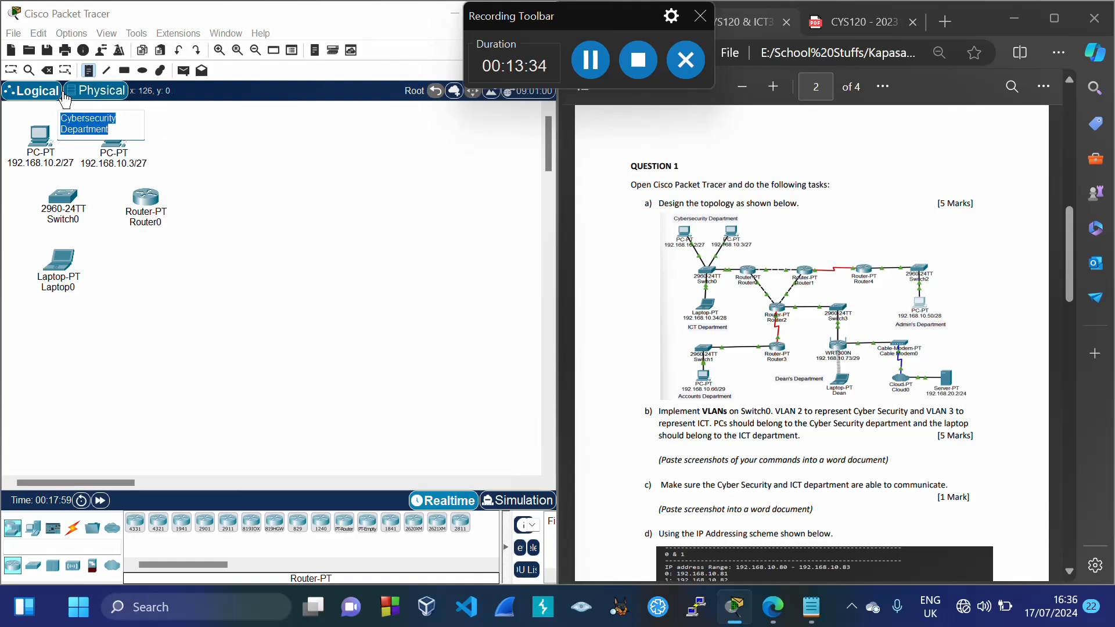
pyautogui.click(51, 305)
pyautogui.hotkey('ctrl', 'v')
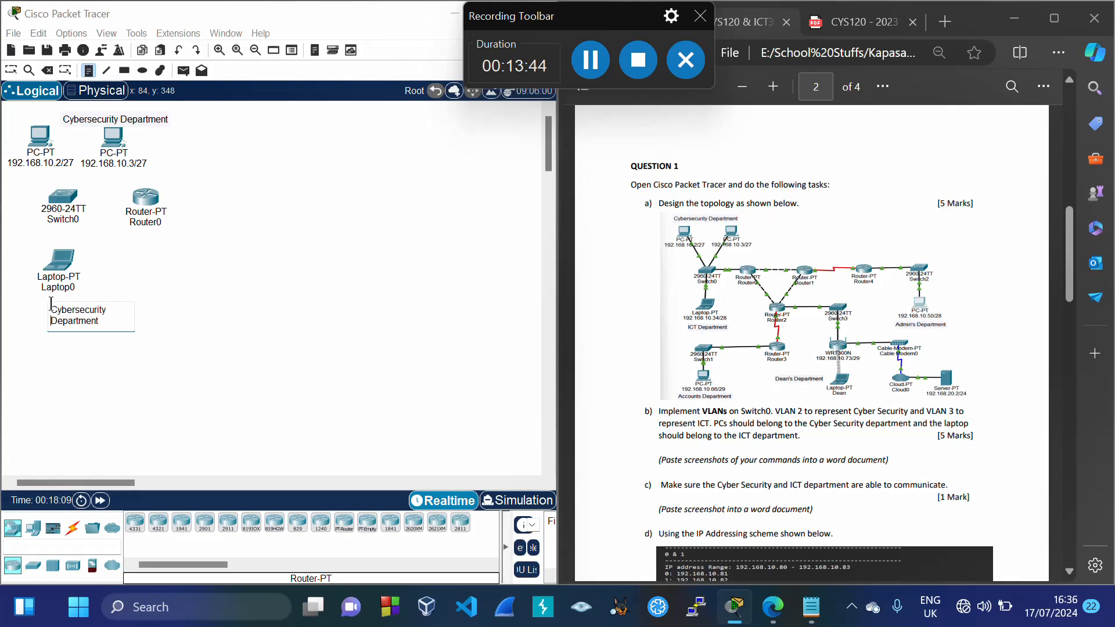
pyautogui.press('BackSpace')
pyautogui.press('BackSpace')
pyautogui.press('BackSpace')
pyautogui.press('BackSpace')
pyautogui.press('BackSpace')
pyautogui.press('BackSpace')
pyautogui.press('BackSpace')
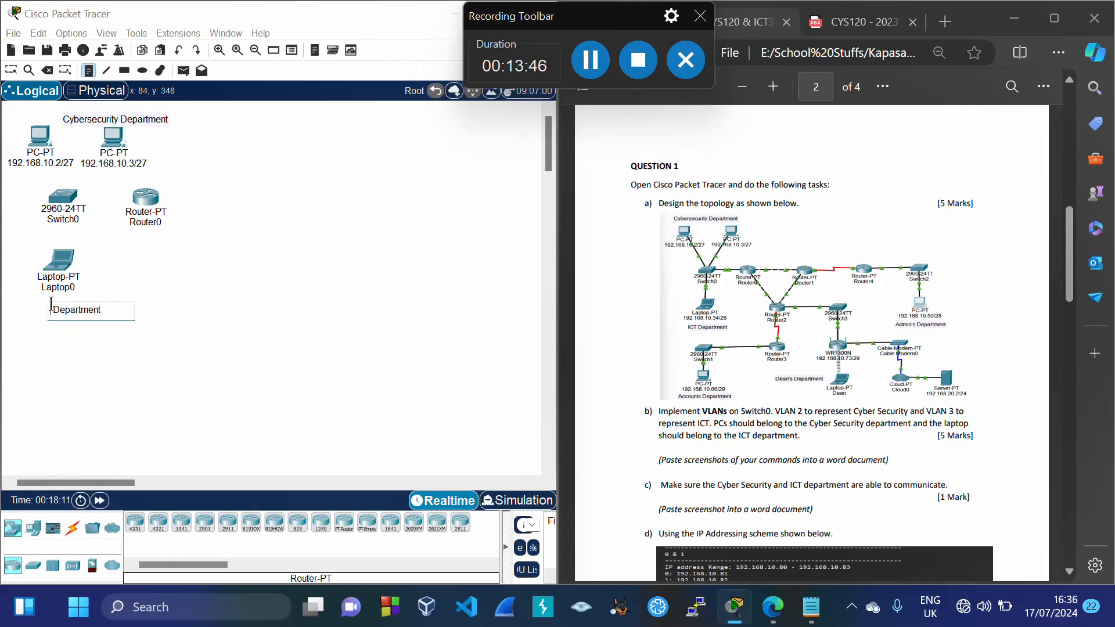
pyautogui.write('ICT')
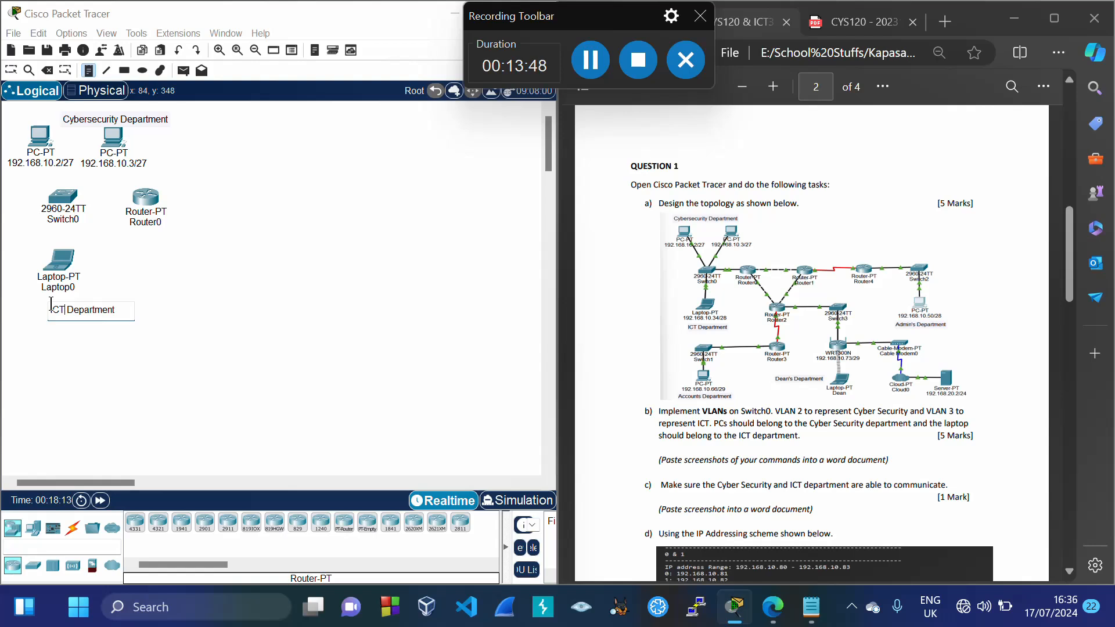
# Move the "Cybersecurity Department" note slightly up and left so it sits centred above the two PCs
pyautogui.click(11, 70)
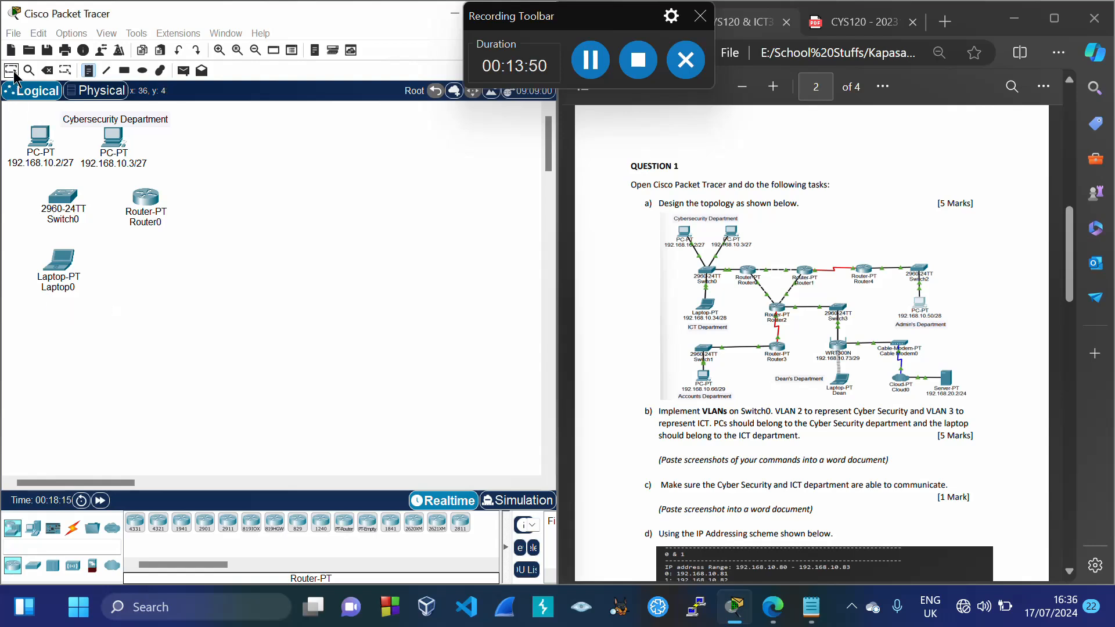
pyautogui.moveTo(130, 119); pyautogui.dragTo(93, 114)
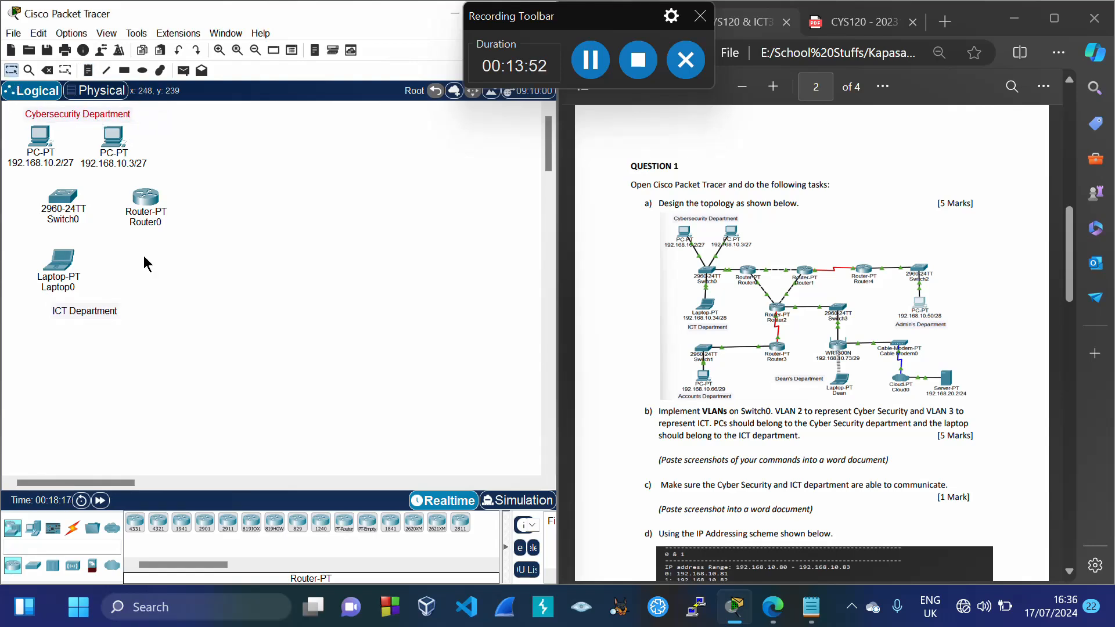
# Move the "ICT Department" note so it sits centred directly below Laptop0
pyautogui.moveTo(86, 317); pyautogui.dragTo(61, 313)
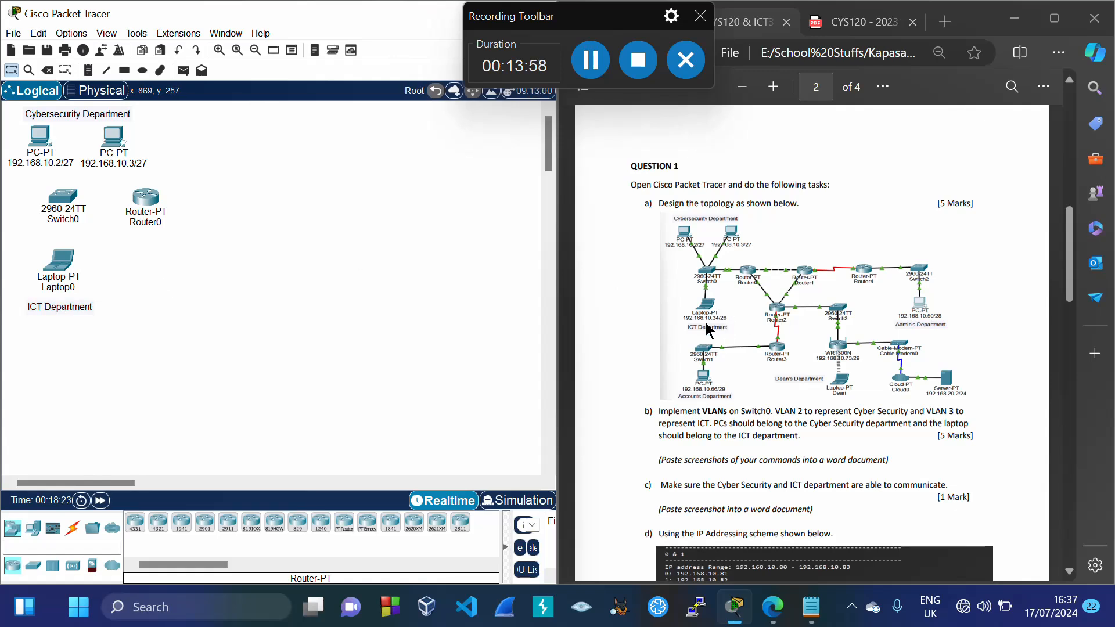
pyautogui.doubleClick(82, 307)
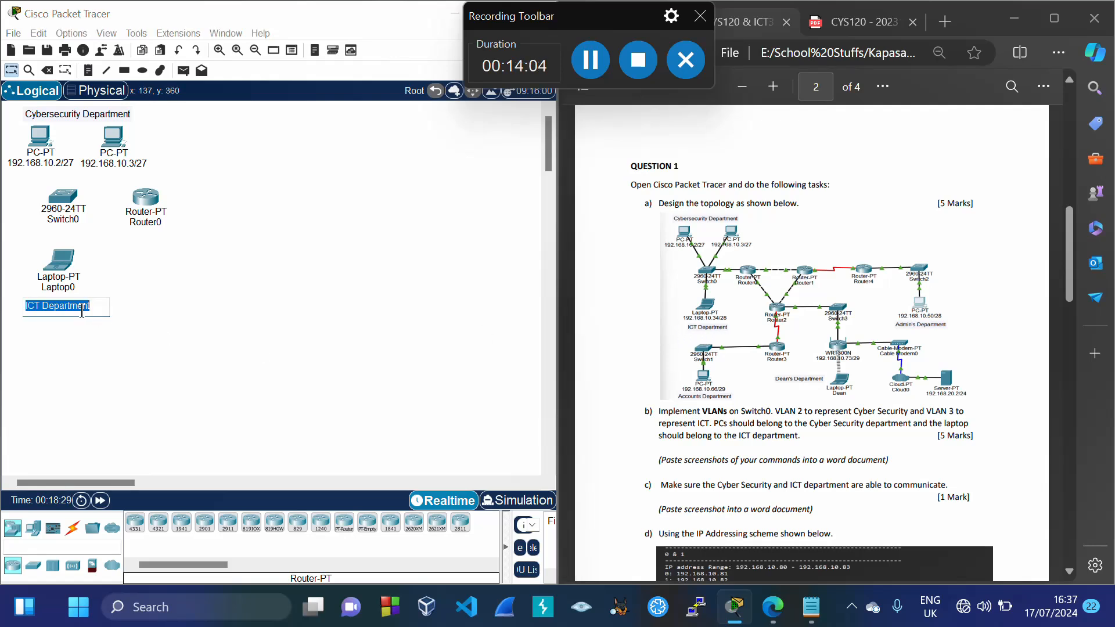
pyautogui.click(201, 318)
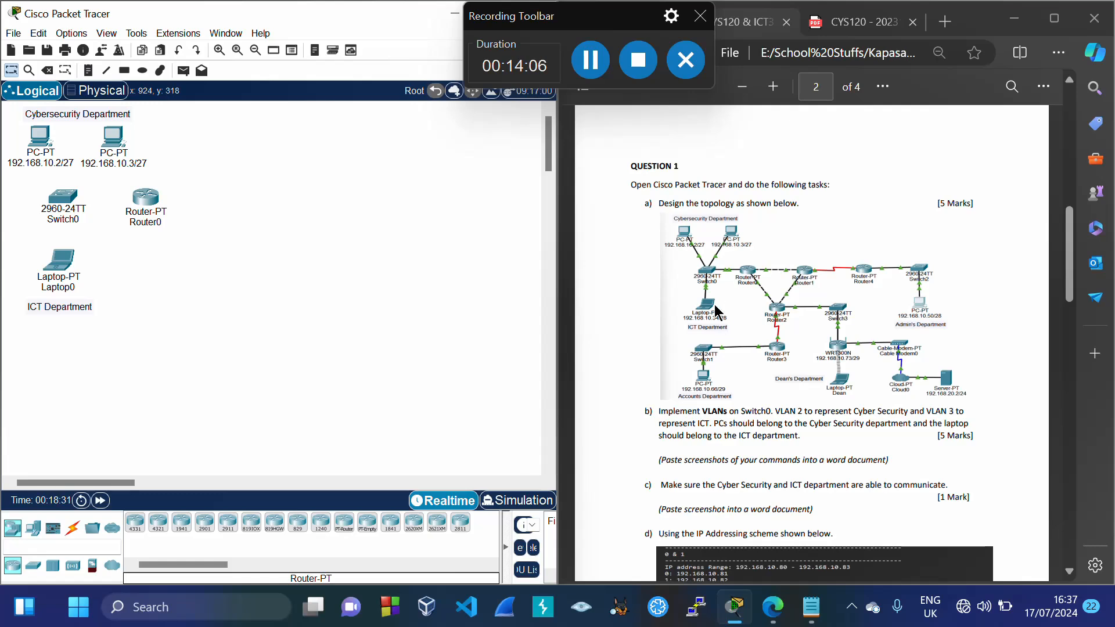
# Switch to the Notepad VLSM table and add the heading "ICT Department /28" below the Cybersecurity entry
pyautogui.moveTo(811, 606)
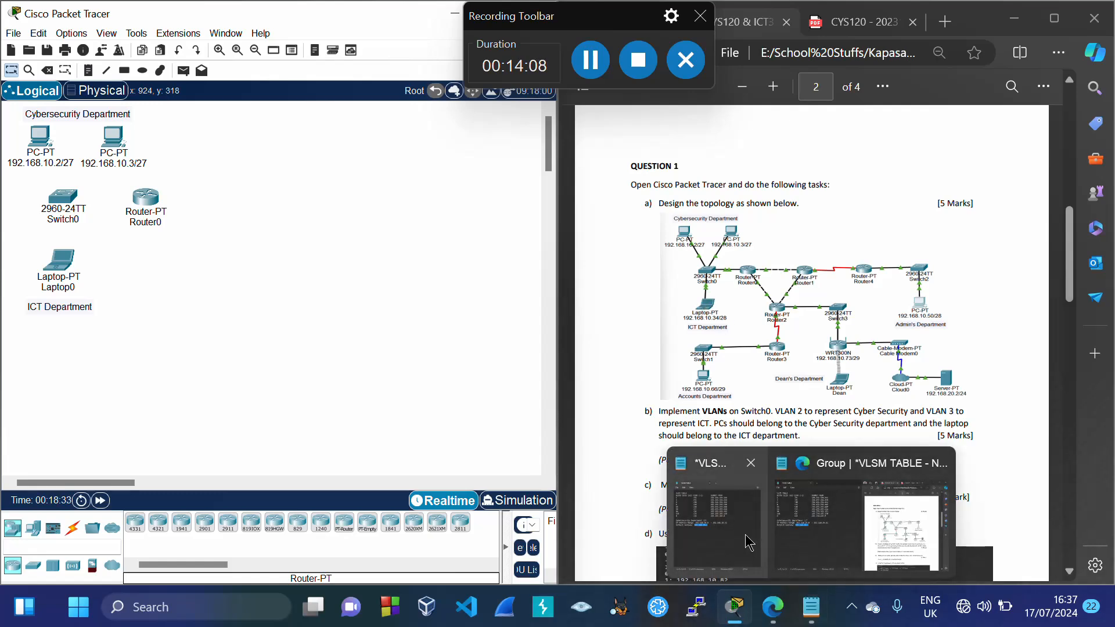
pyautogui.click(744, 534)
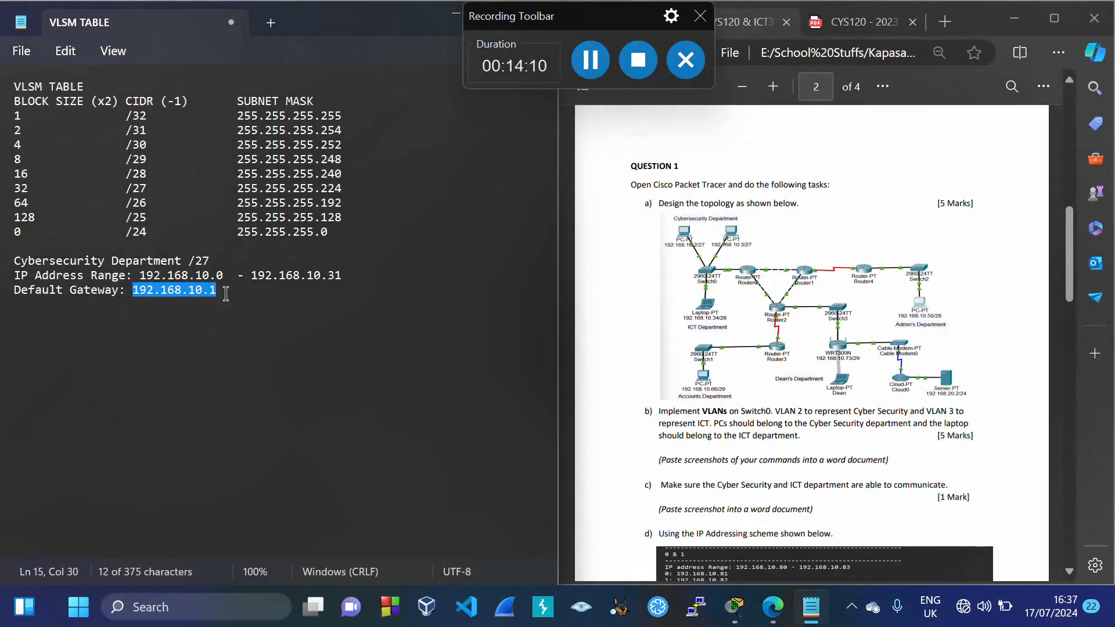
pyautogui.click(226, 293)
pyautogui.press('Return')
pyautogui.press('Return')
pyautogui.write('ICT Department')
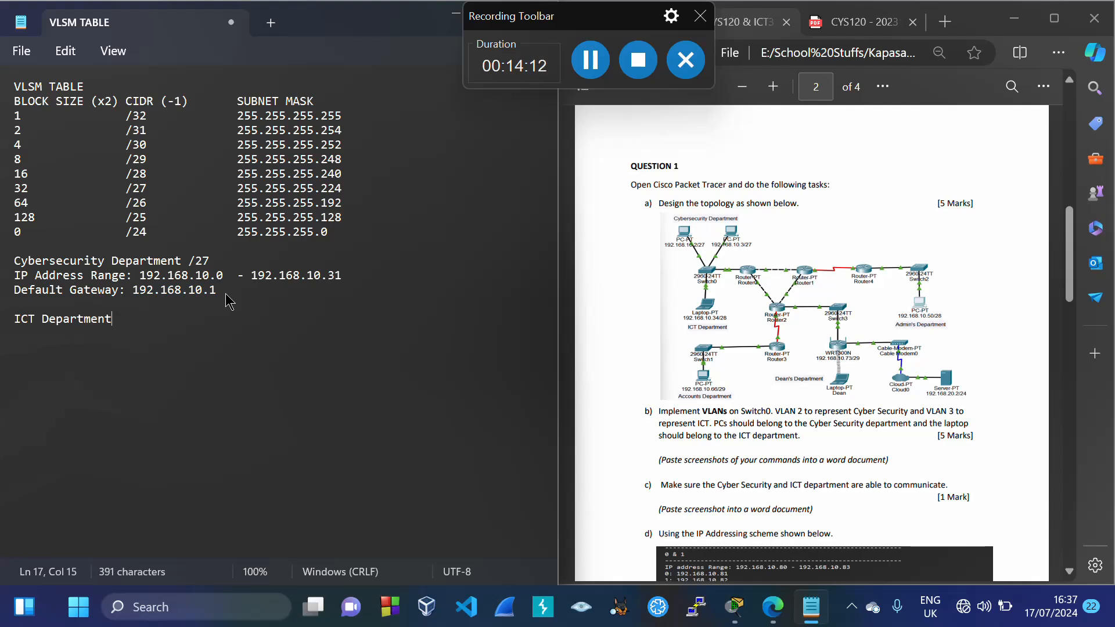
pyautogui.write(' /28')
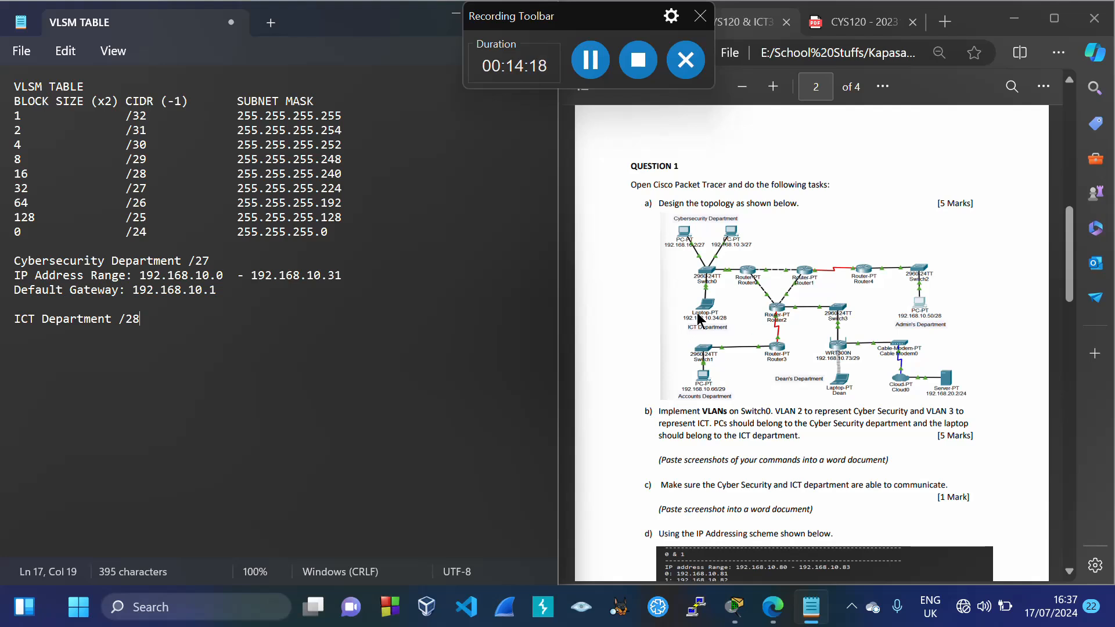
# Reuse the Cybersecurity range line under the ICT Department heading, edited to read "IP Address Range: 192.168.10.32 - 192.168.10.47"
pyautogui.press('Return')
pyautogui.moveTo(16, 273); pyautogui.dragTo(132, 275)
pyautogui.moveTo(17, 273); pyautogui.dragTo(364, 279)
pyautogui.hotkey('ctrl', 'c')
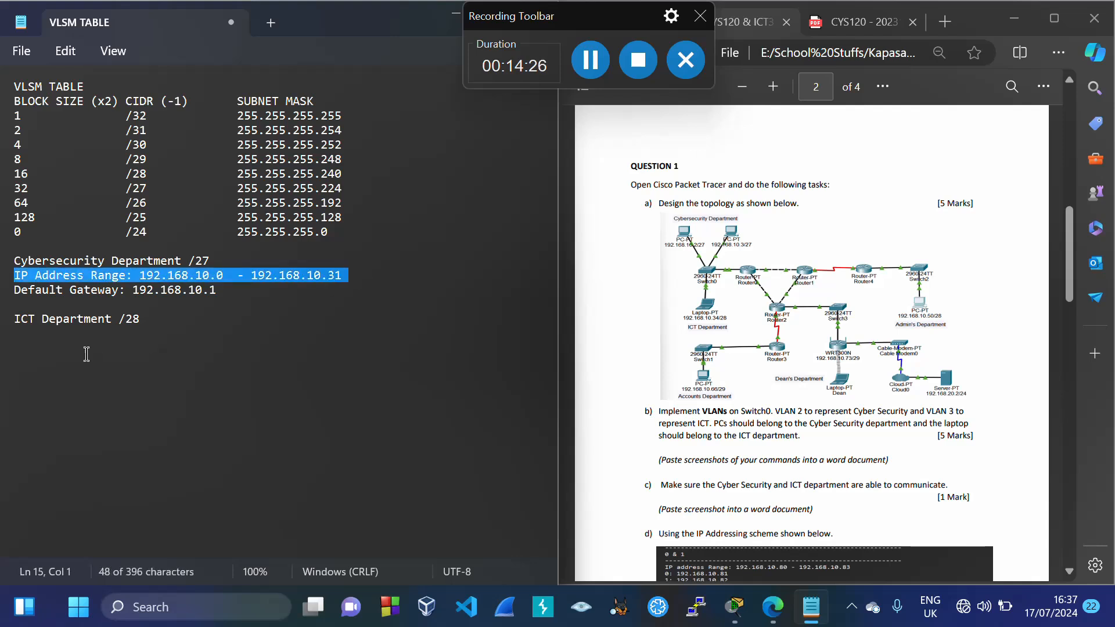
pyautogui.click(76, 338)
pyautogui.hotkey('ctrl', 'v')
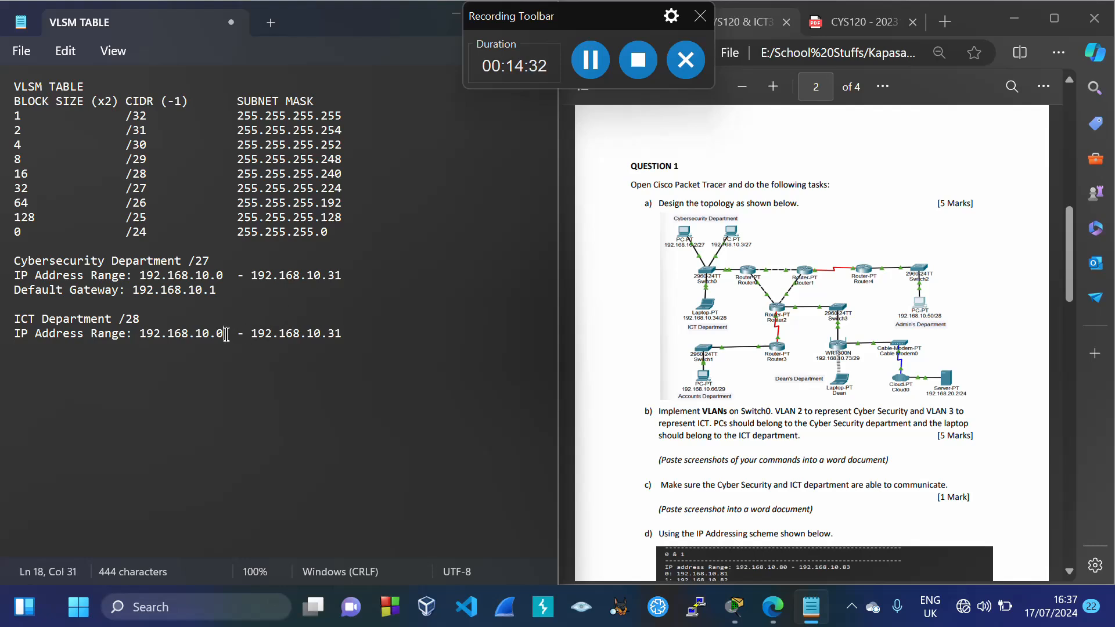
pyautogui.press('BackSpace')
pyautogui.write('32')
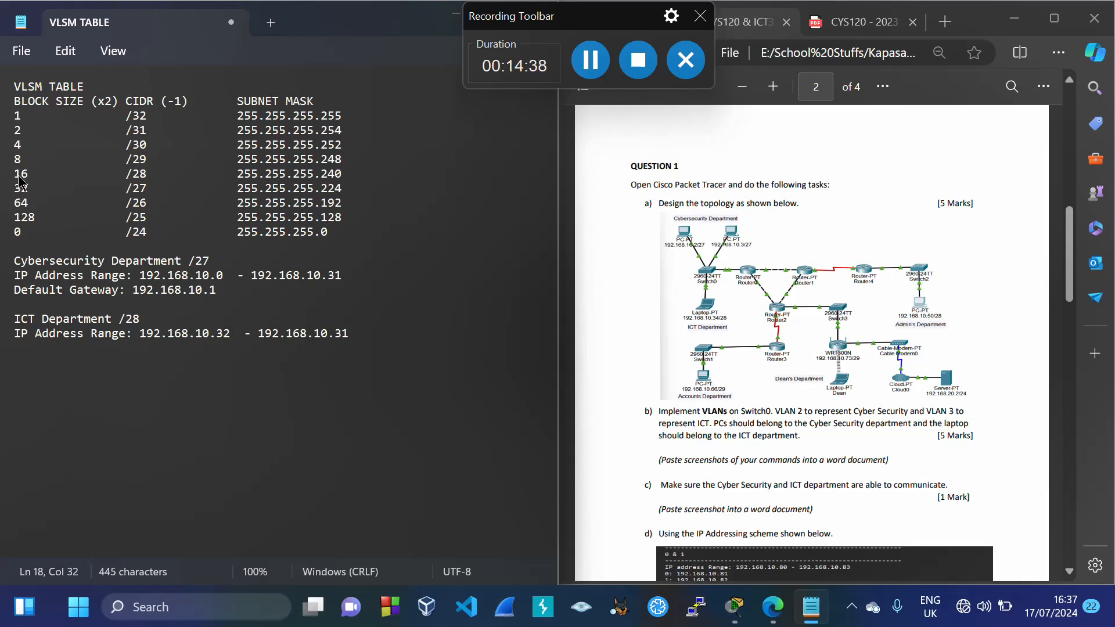
pyautogui.moveTo(17, 175); pyautogui.dragTo(354, 177)
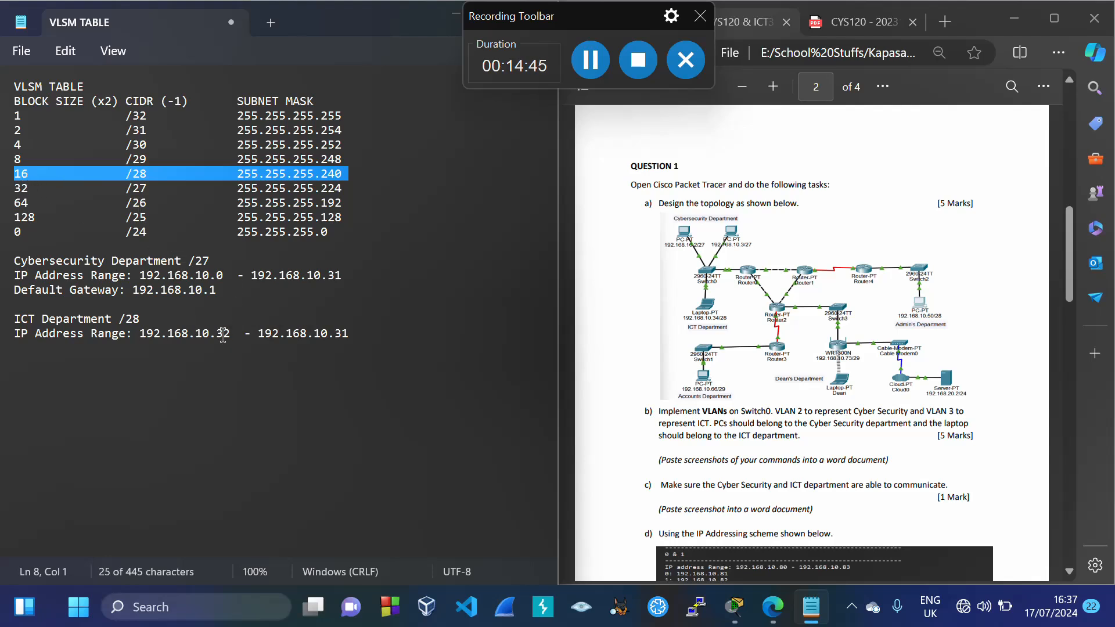
pyautogui.click(356, 333)
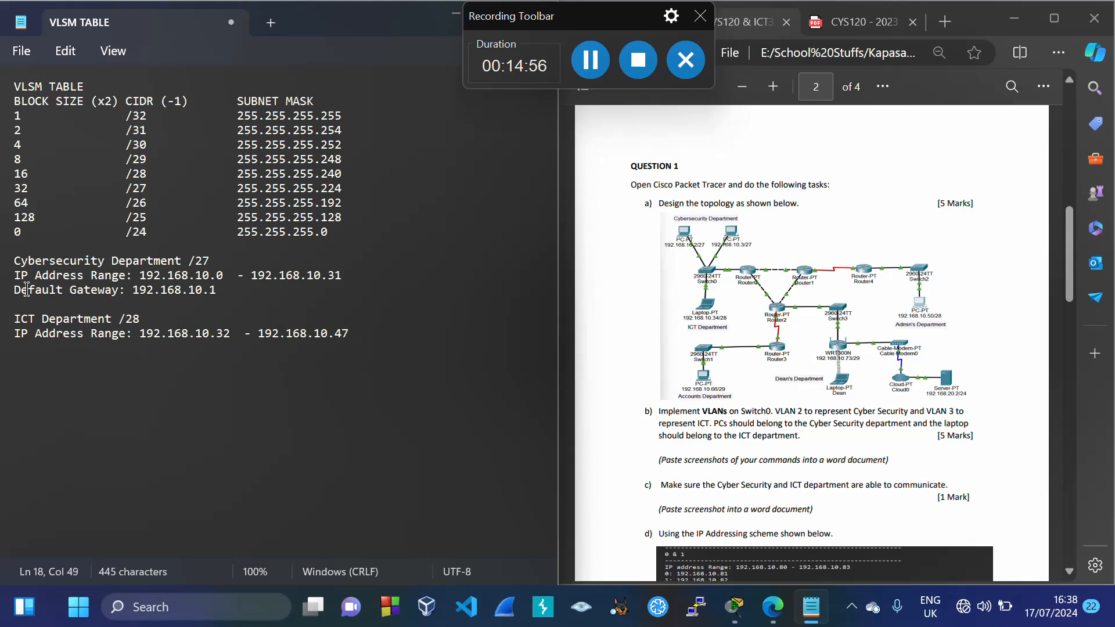
# Reuse the Cybersecurity gateway line under the ICT range, edited to read "Default Gateway: 192.168.10.33"
pyautogui.moveTo(16, 290); pyautogui.dragTo(232, 284)
pyautogui.hotkey('ctrl', 'c')
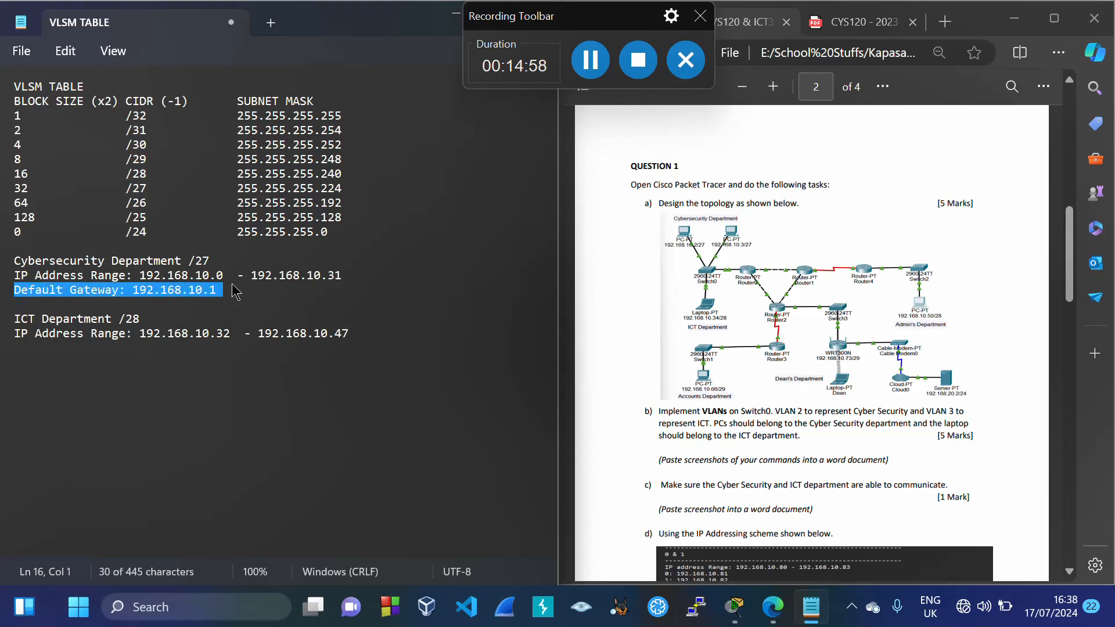
pyautogui.click(355, 331)
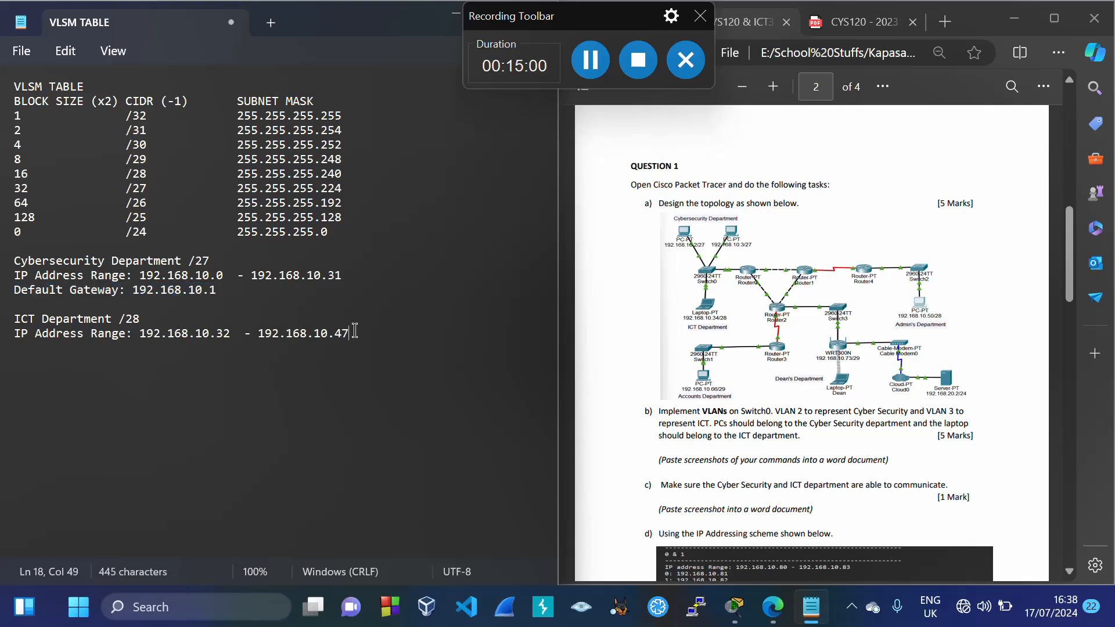
pyautogui.hotkey('ctrl', 'v')
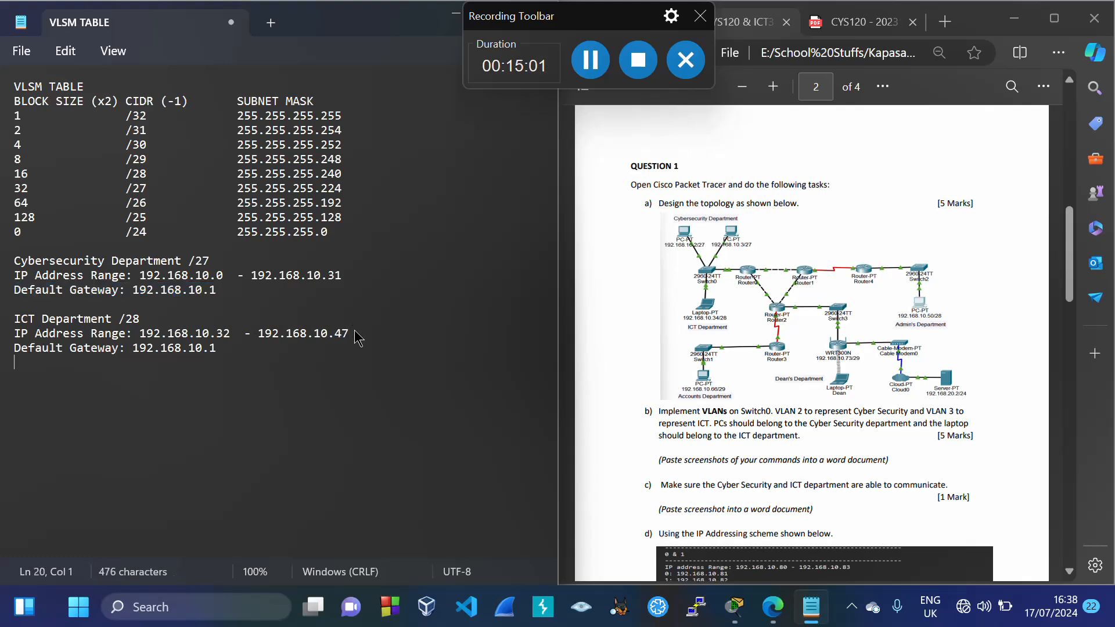
pyautogui.click(221, 348)
pyautogui.press('BackSpace')
pyautogui.write('33')
# Copy the ICT gateway address, switch to Packet Tracer, and reuse it to rename Laptop0 as "192.168.10.34/28"
pyautogui.moveTo(132, 350); pyautogui.dragTo(230, 358)
pyautogui.hotkey('ctrl', 'c')
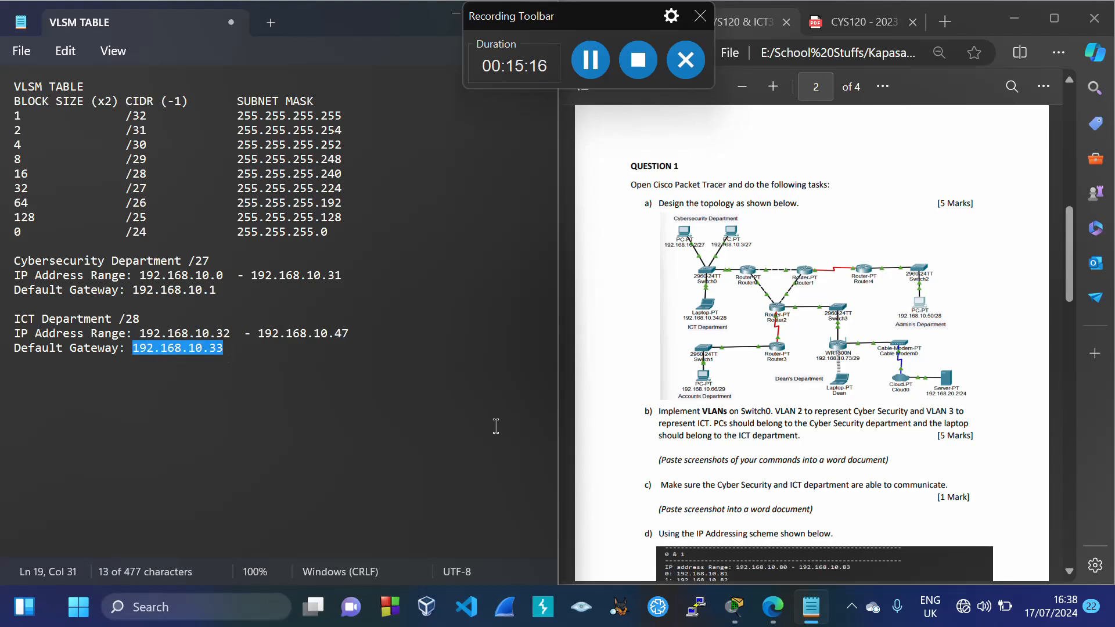
pyautogui.moveTo(767, 602)
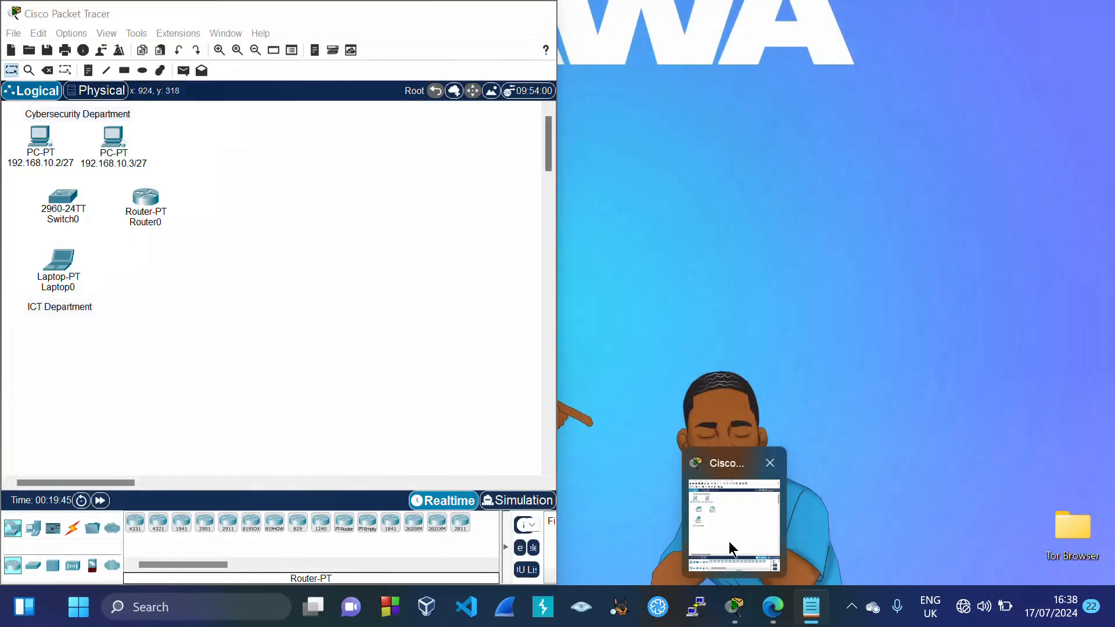
pyautogui.click(729, 541)
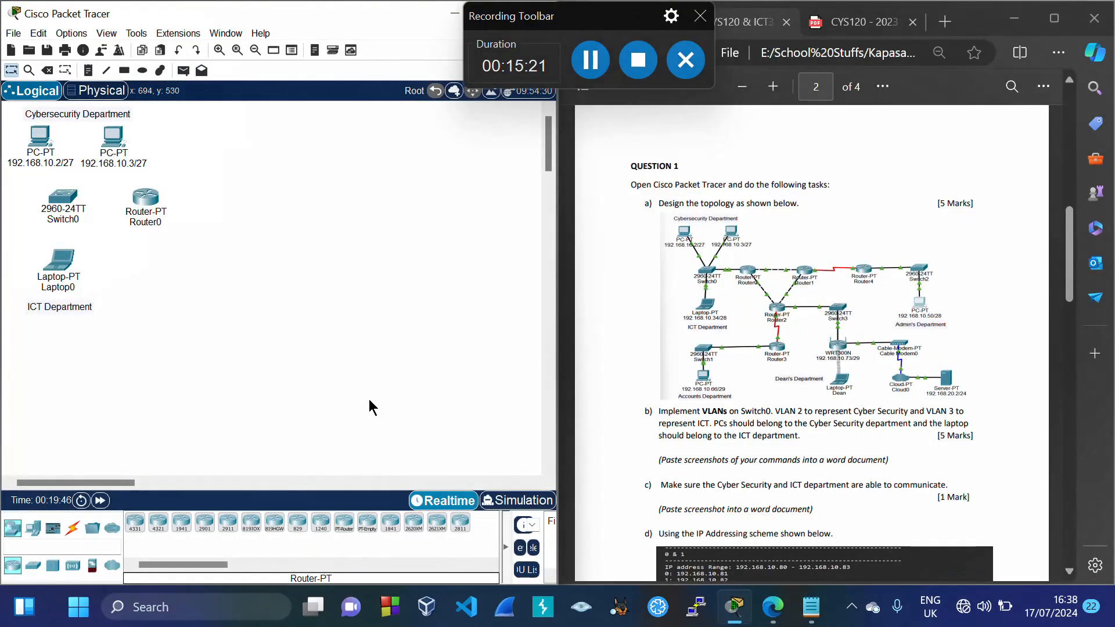
pyautogui.click(58, 287)
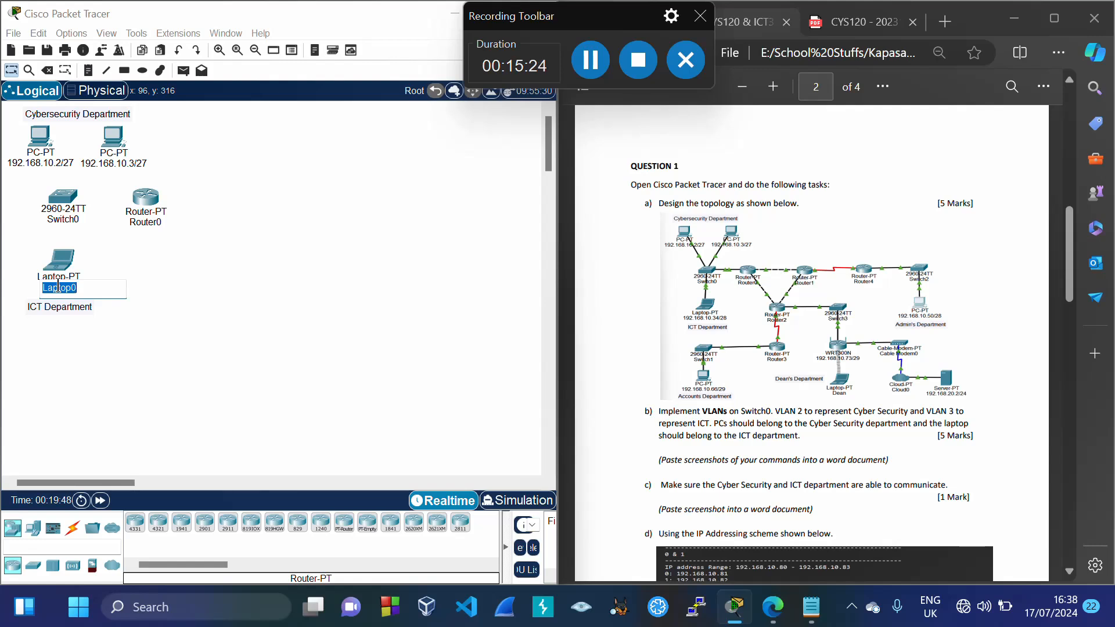
pyautogui.hotkey('ctrl', 'v')
pyautogui.hotkey('ctrl', 'a')
pyautogui.hotkey('ctrl', 'c')
pyautogui.press('End')
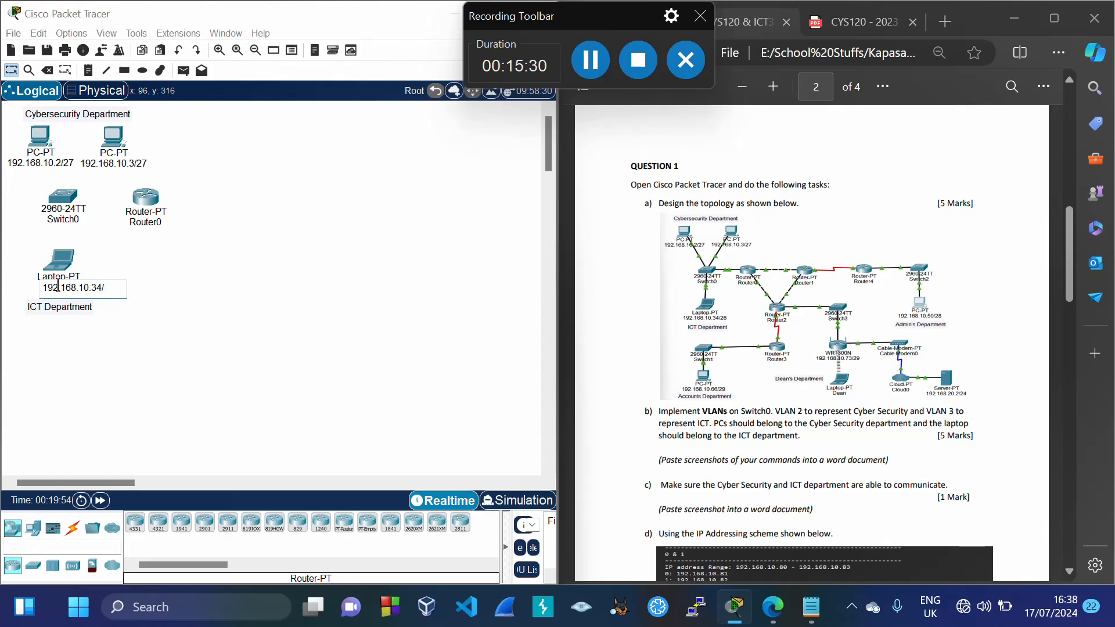
pyautogui.click(152, 304)
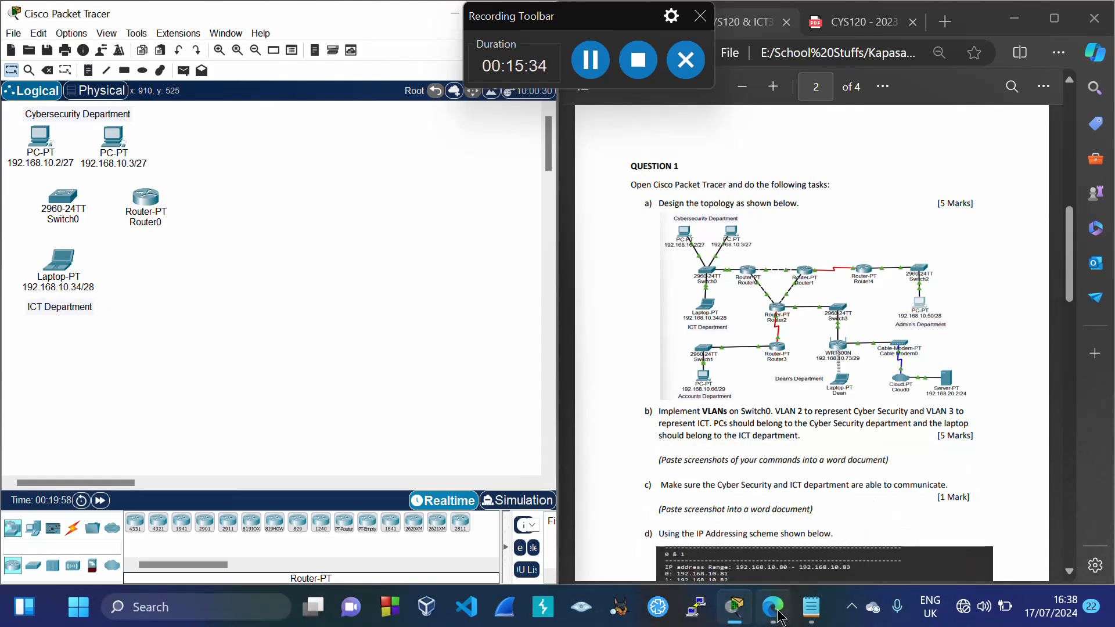
# Check the /28 subnet mask in the Notepad table, then set the ICT laptop's IPv4 address to 192.168.10.34 in Packet Tracer
pyautogui.moveTo(772, 607)
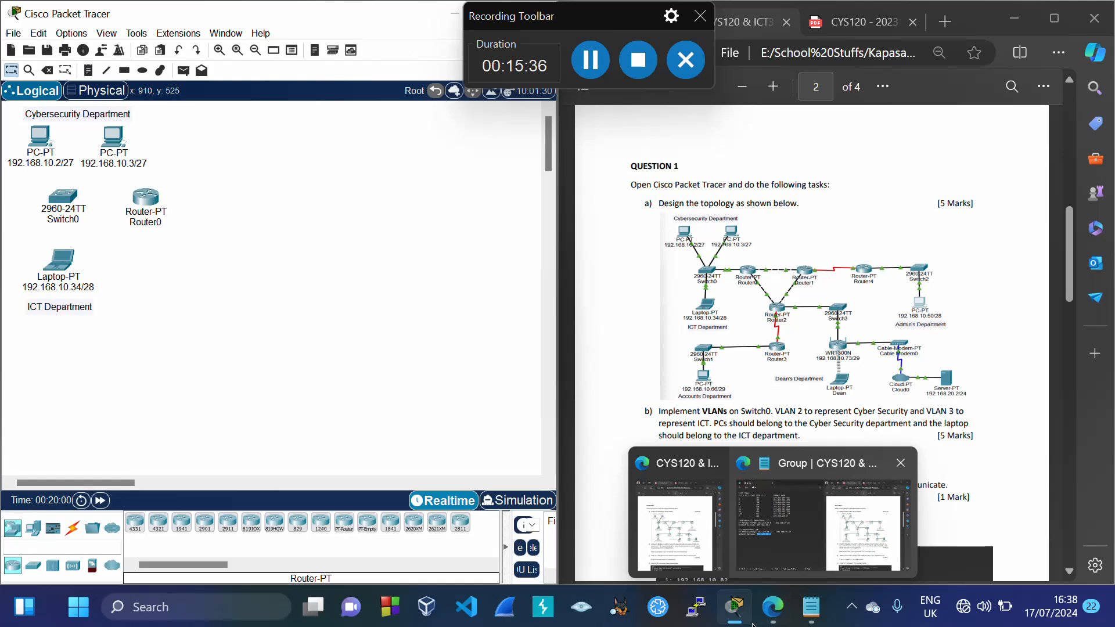
pyautogui.moveTo(811, 606)
pyautogui.click(709, 531)
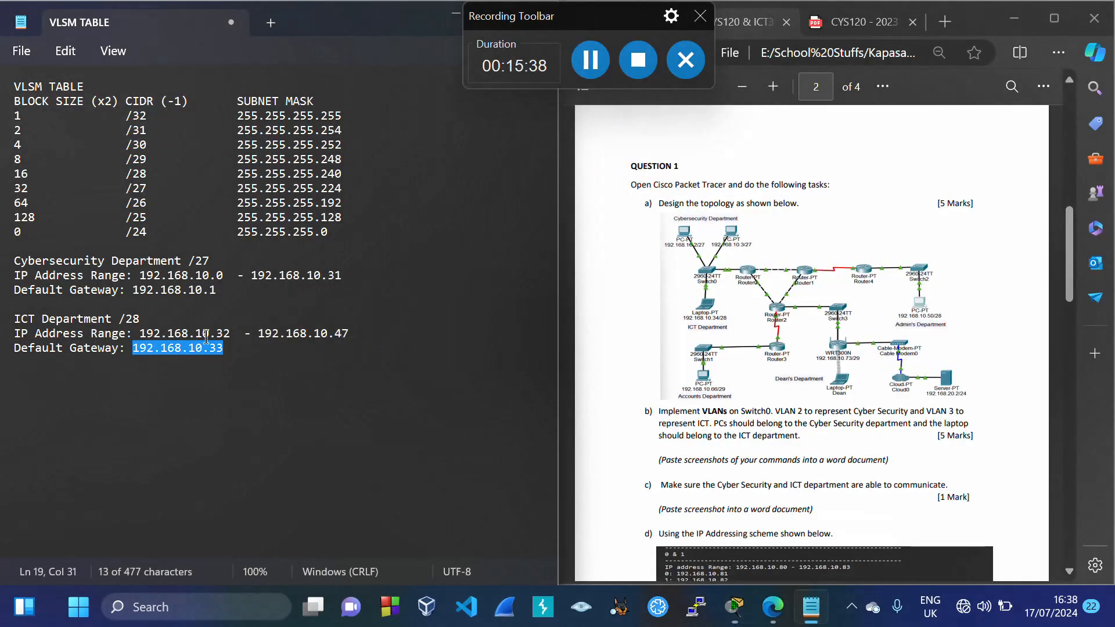
pyautogui.tripleClick(18, 174)
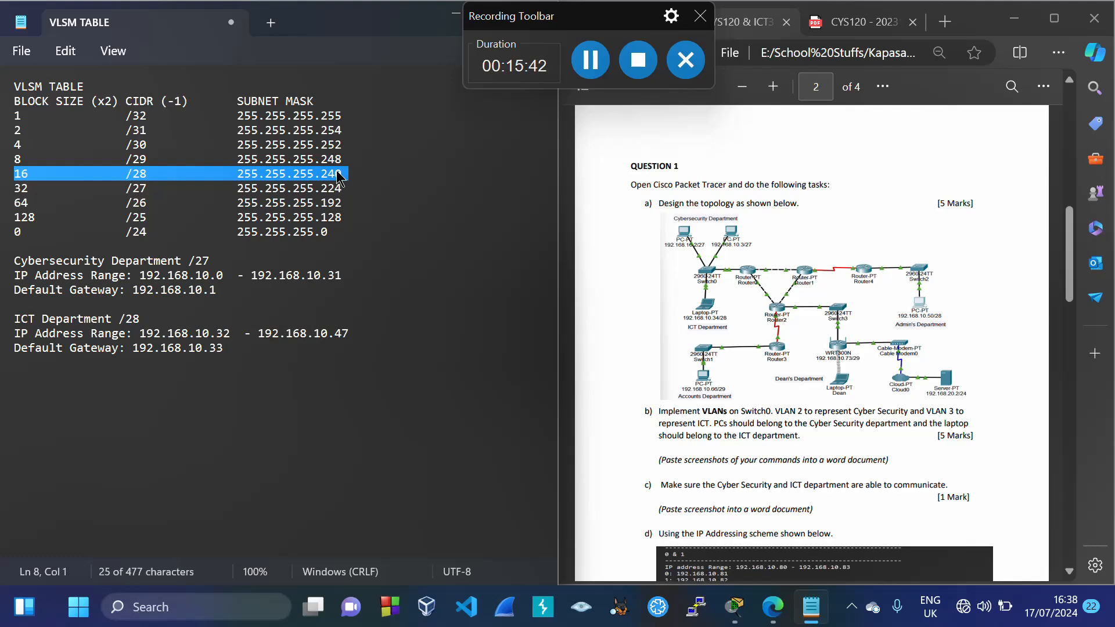
pyautogui.moveTo(730, 603)
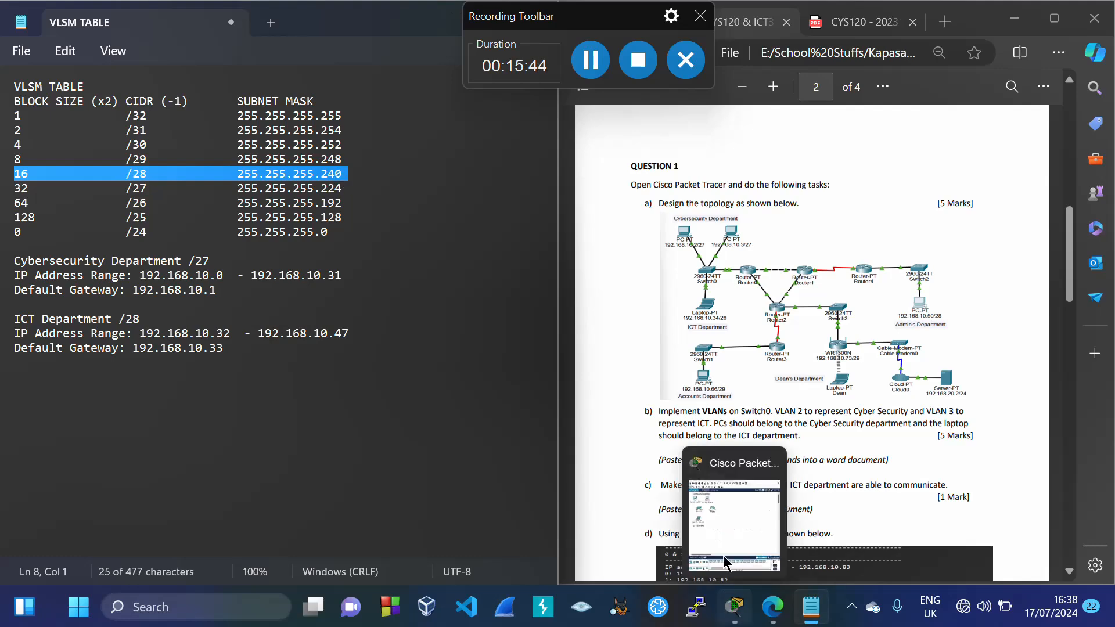
pyautogui.click(720, 513)
pyautogui.click(61, 260)
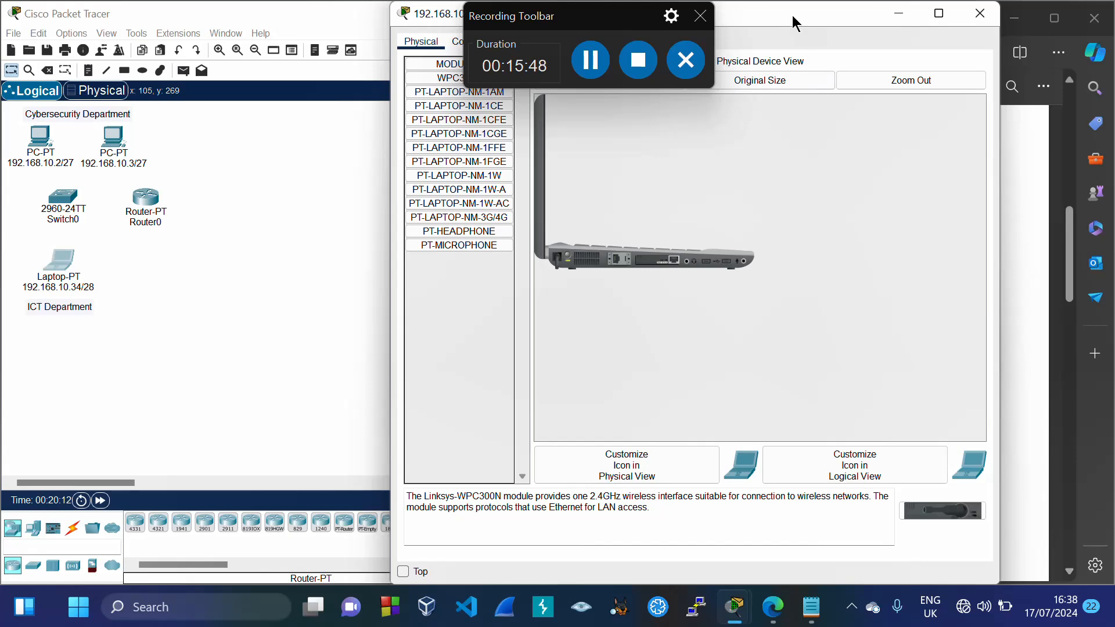
pyautogui.moveTo(792, 17); pyautogui.dragTo(766, 144)
pyautogui.click(489, 175)
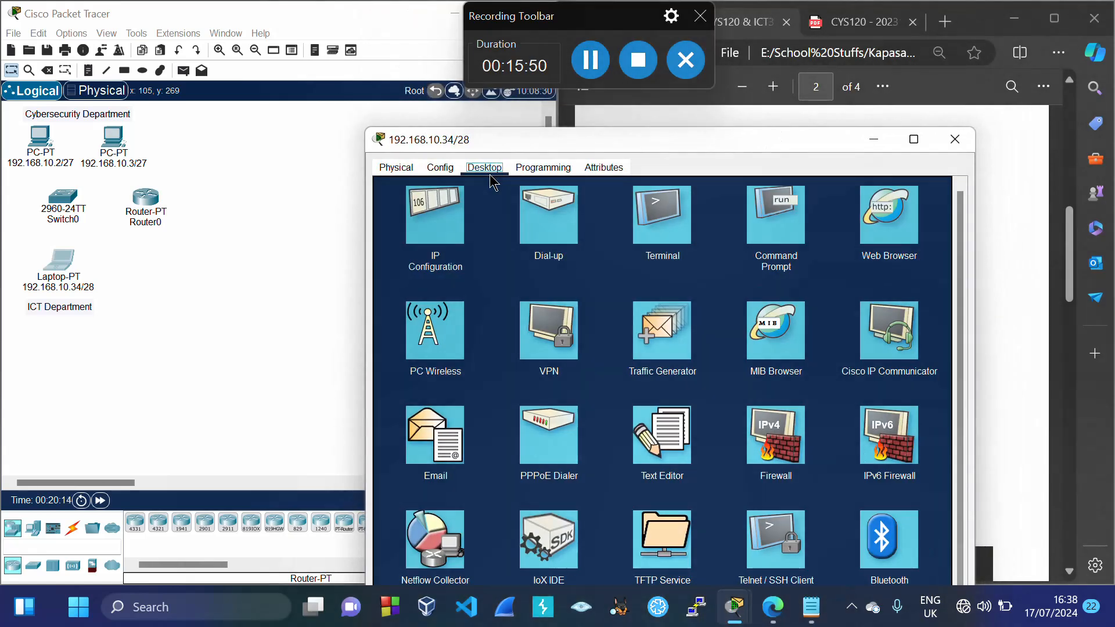
pyautogui.click(439, 219)
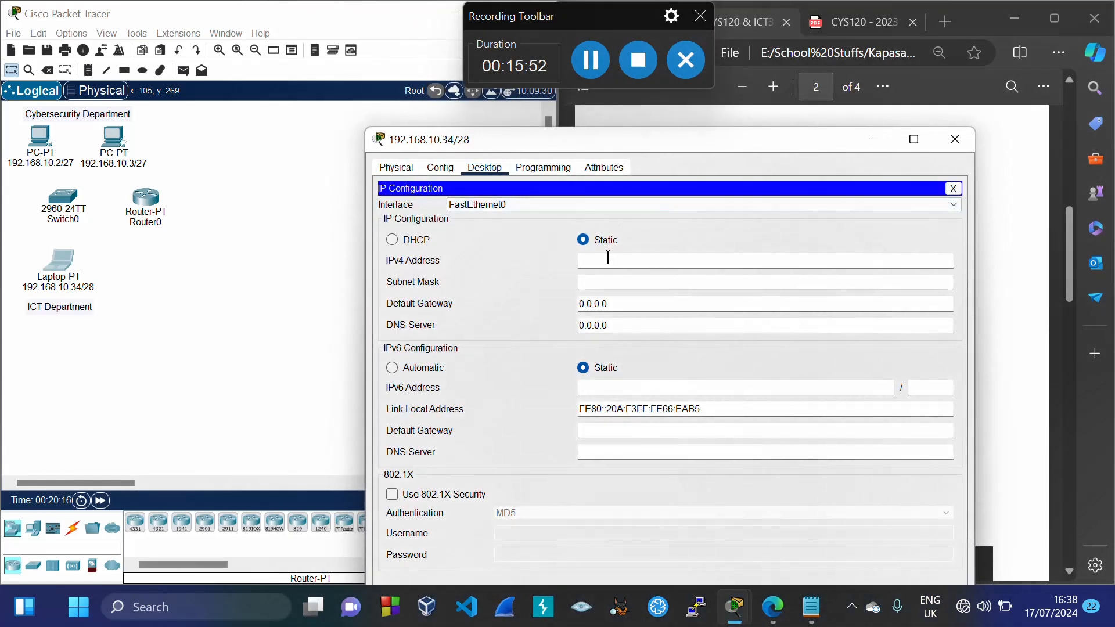
pyautogui.hotkey('ctrl', 'v')
# Set the laptop's subnet mask to 255.255.255.240 and default gateway to 192.168.10.33, and close its configuration
pyautogui.click(639, 283)
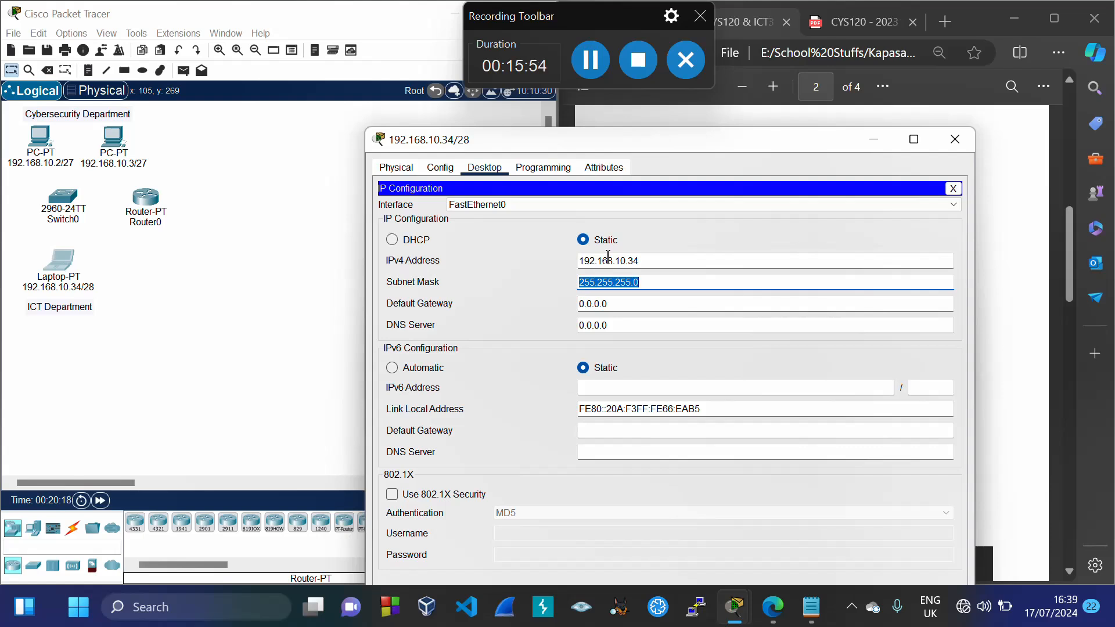
pyautogui.click(650, 285)
pyautogui.press('BackSpace')
pyautogui.write('240')
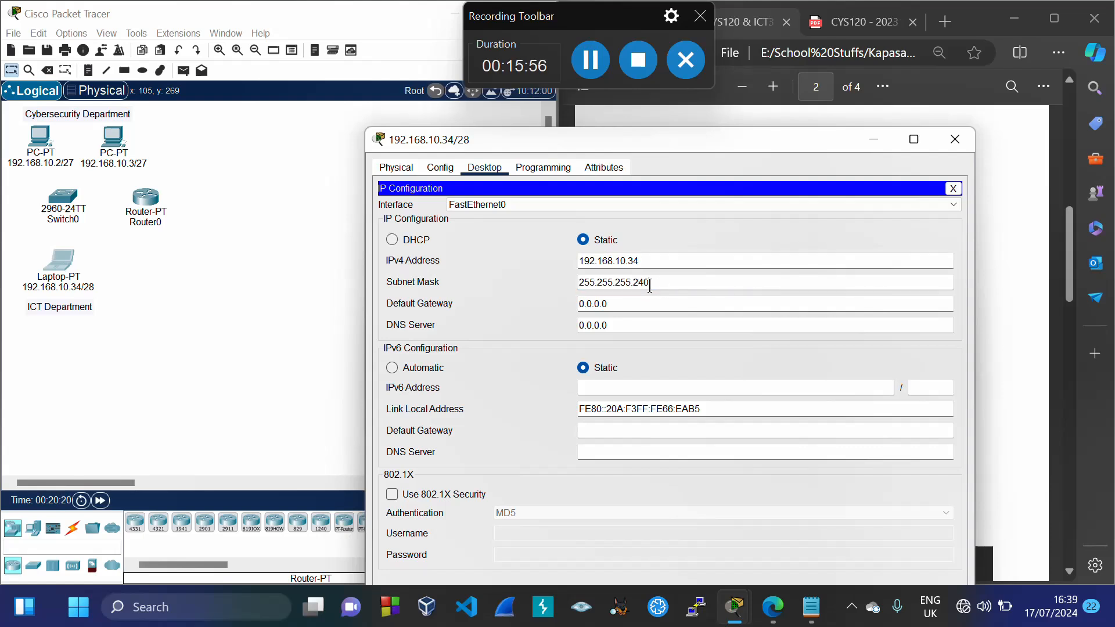
pyautogui.press('Tab')
pyautogui.hotkey('ctrl', 'v')
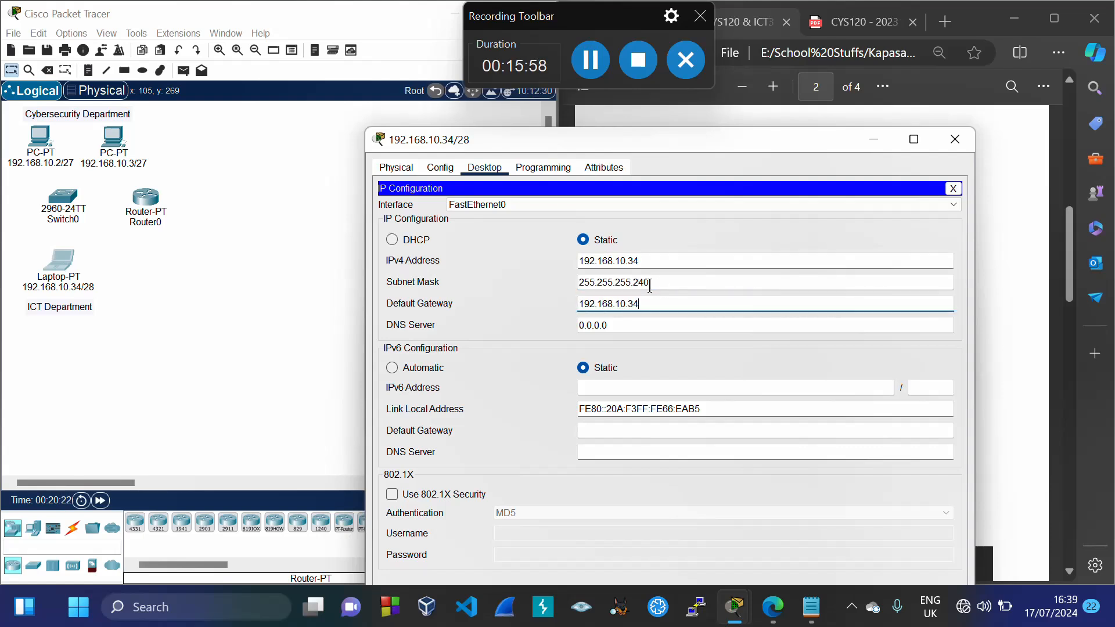
pyautogui.click(705, 230)
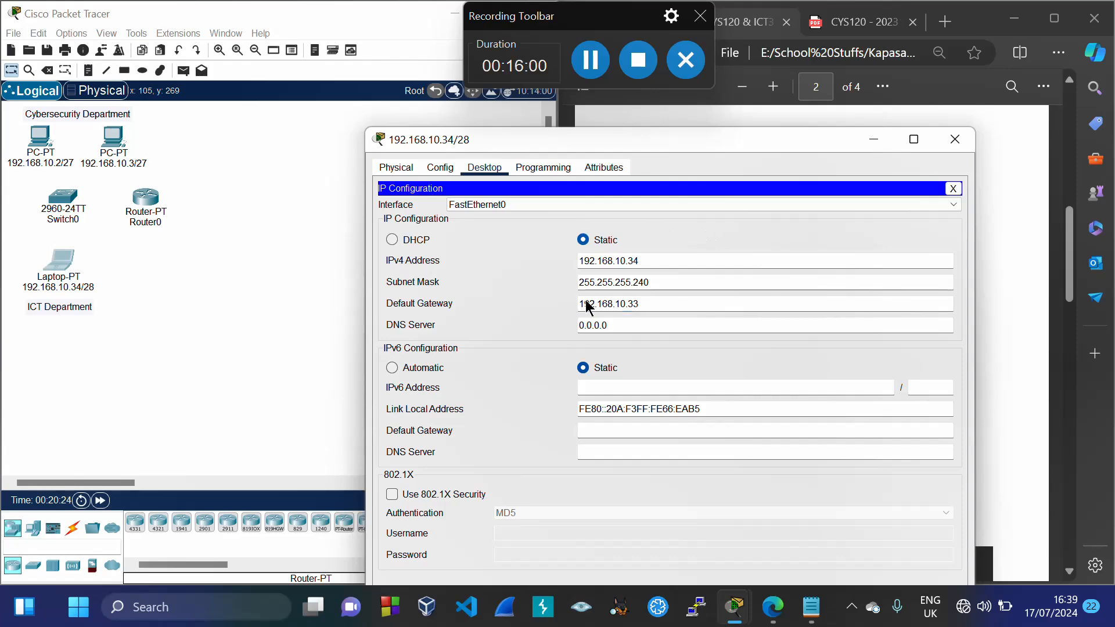
pyautogui.click(955, 141)
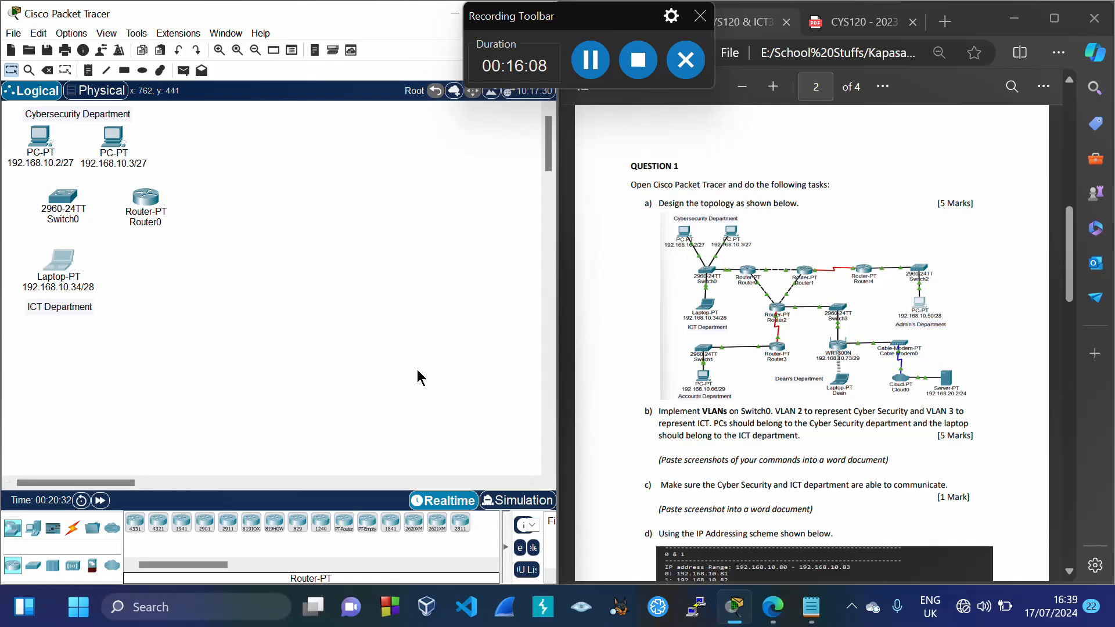
# Connect Switch0's FastEthernet0/1 to Router0's FastEthernet1/0 with a Copper Straight-Through cable
pyautogui.click(74, 527)
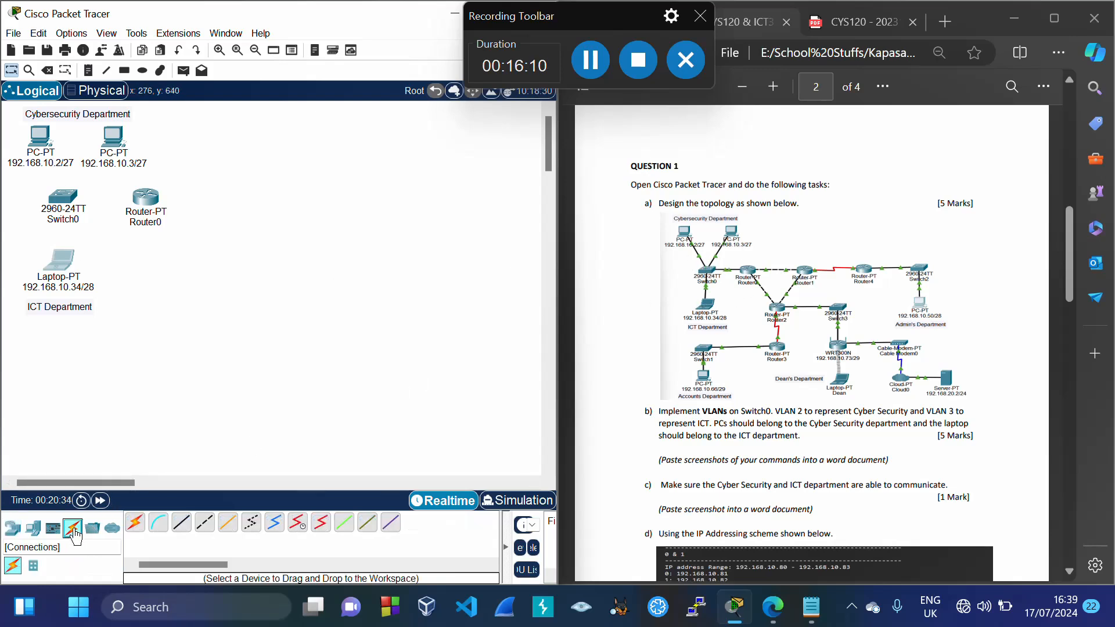
pyautogui.click(182, 526)
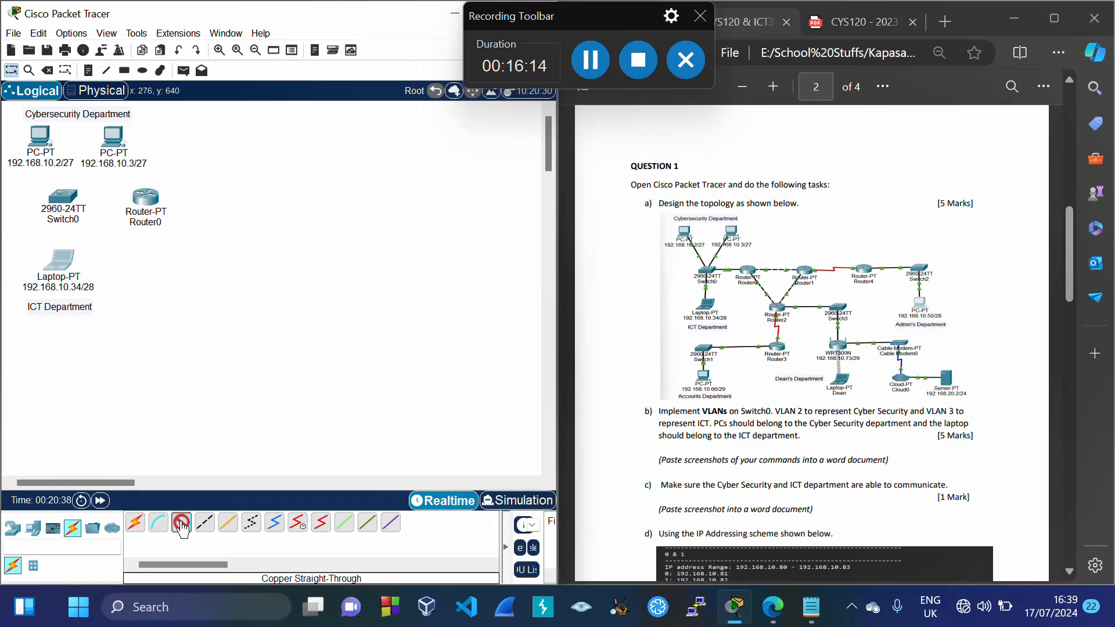
pyautogui.click(68, 199)
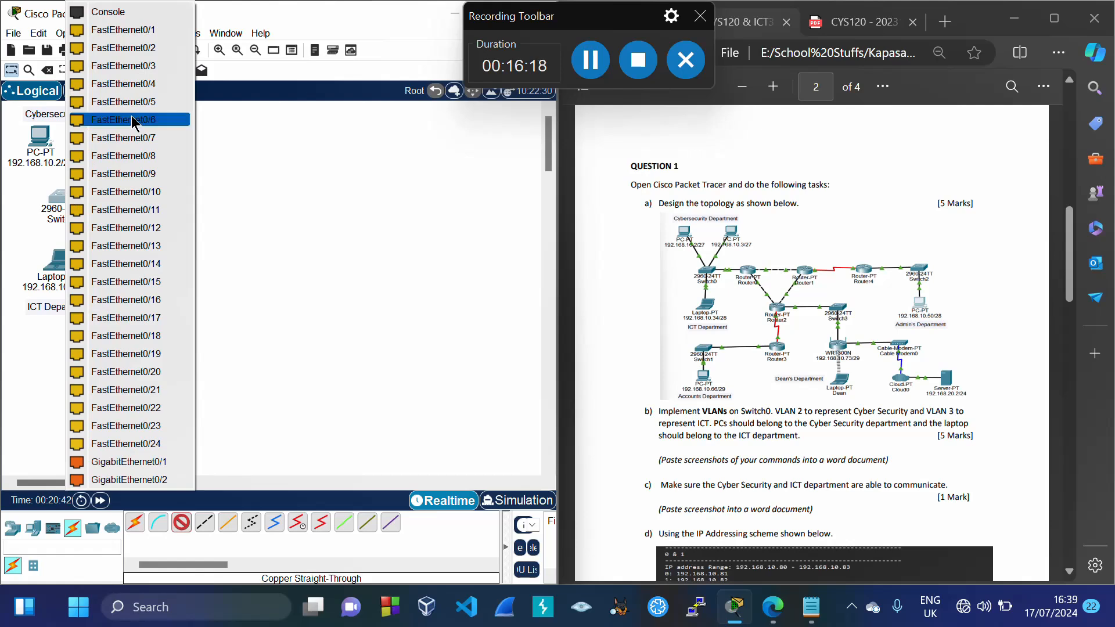
pyautogui.click(147, 31)
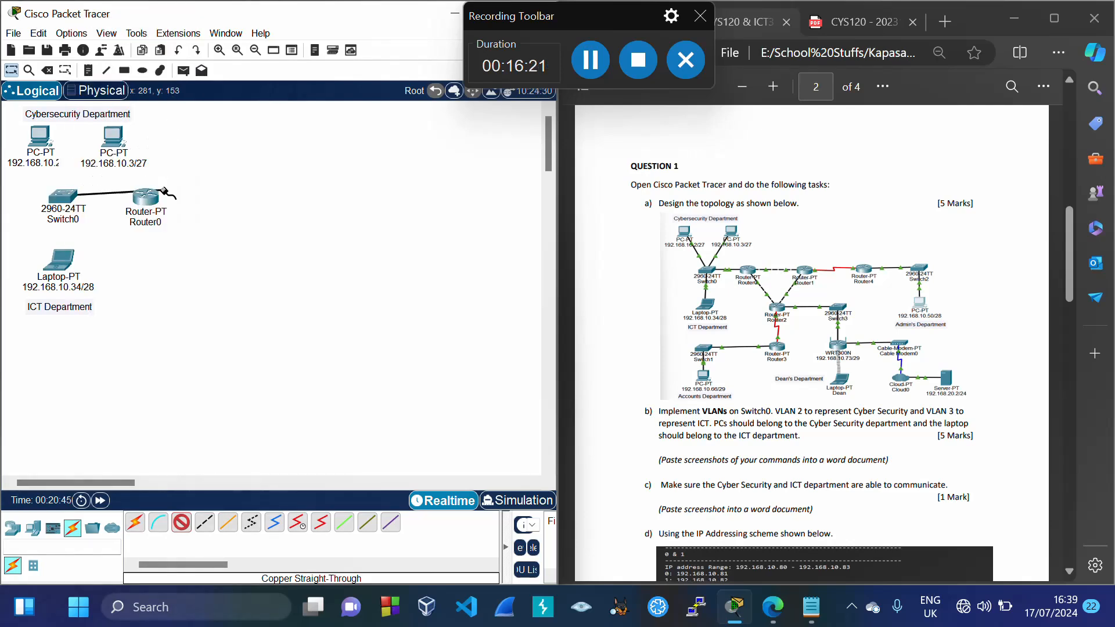
pyautogui.click(147, 199)
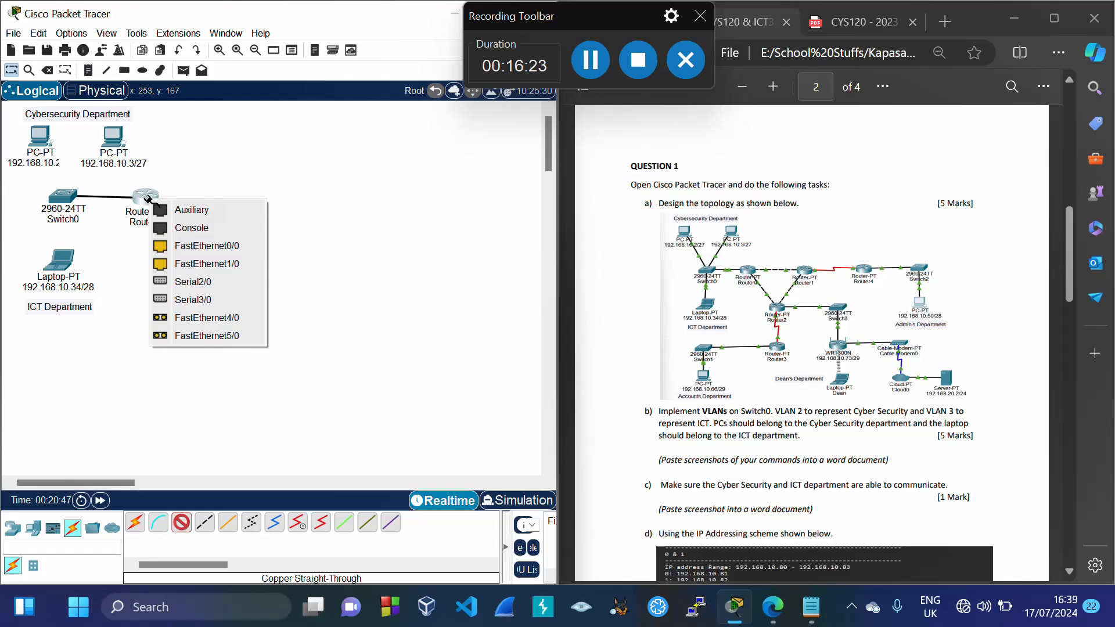
pyautogui.click(205, 264)
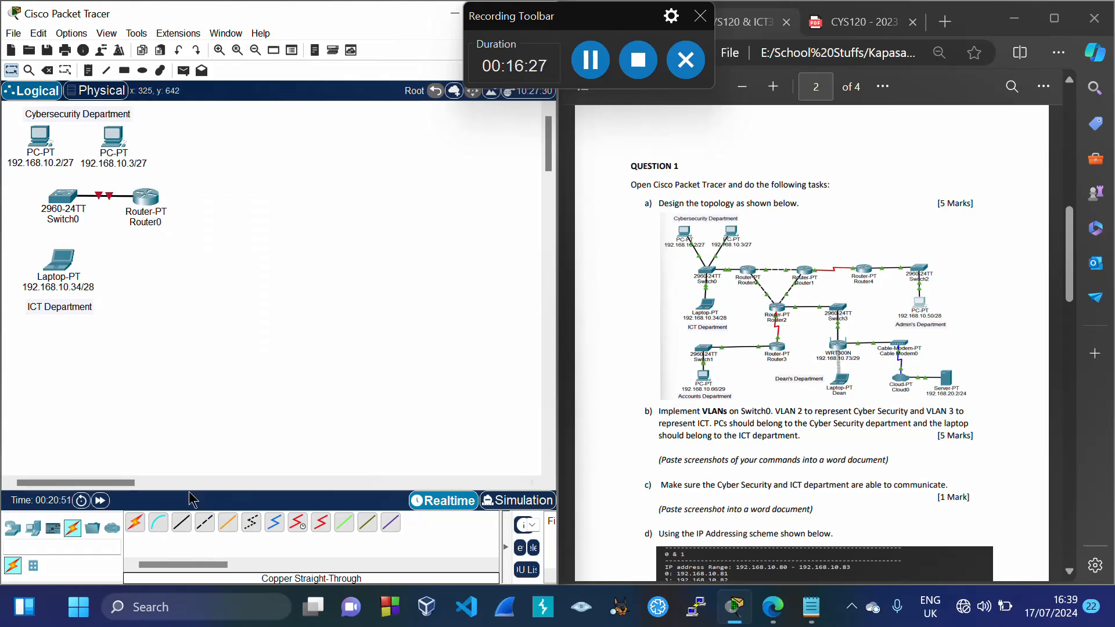
# Cable the 192.168.10.2/27 PC's FastEthernet0 port to Switch0's FastEthernet0/2 with Copper Straight-Through
pyautogui.click(182, 524)
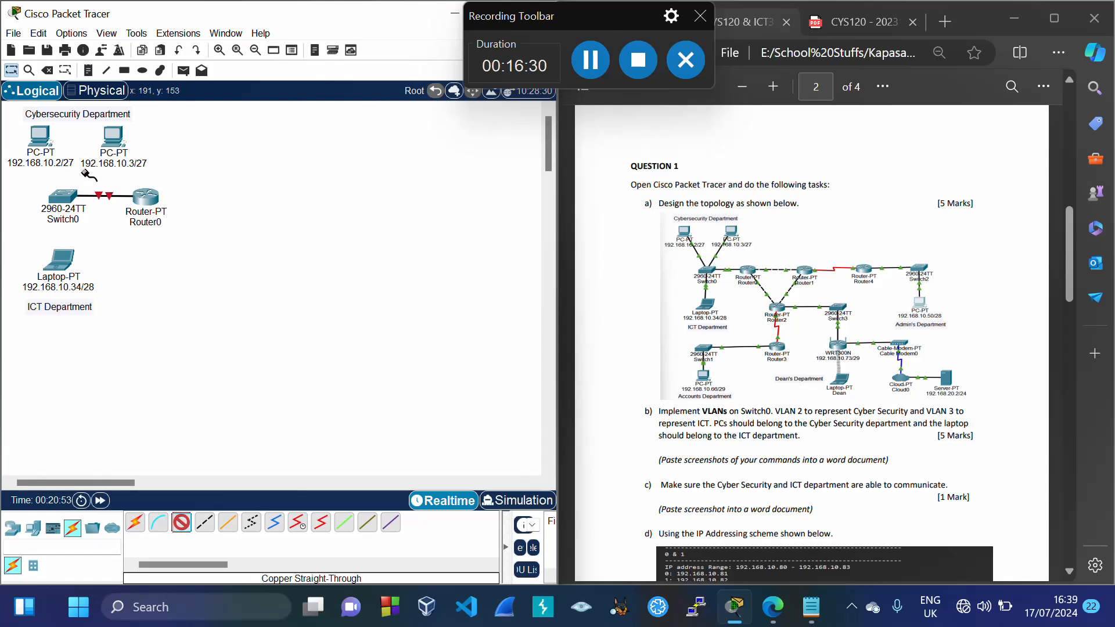
pyautogui.click(42, 137)
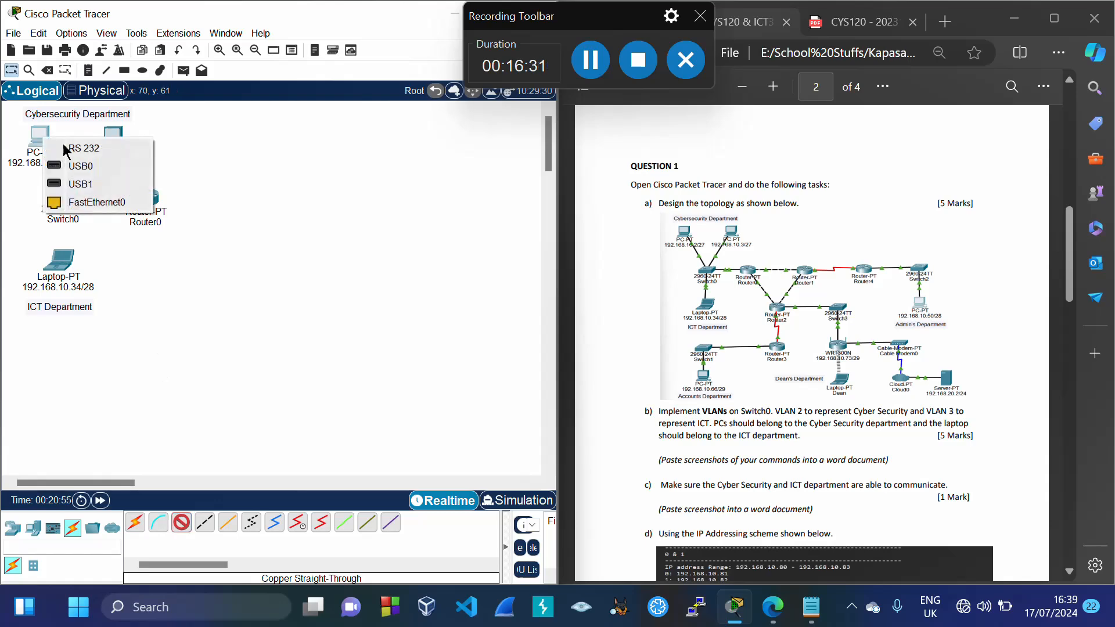
pyautogui.click(84, 202)
pyautogui.click(58, 196)
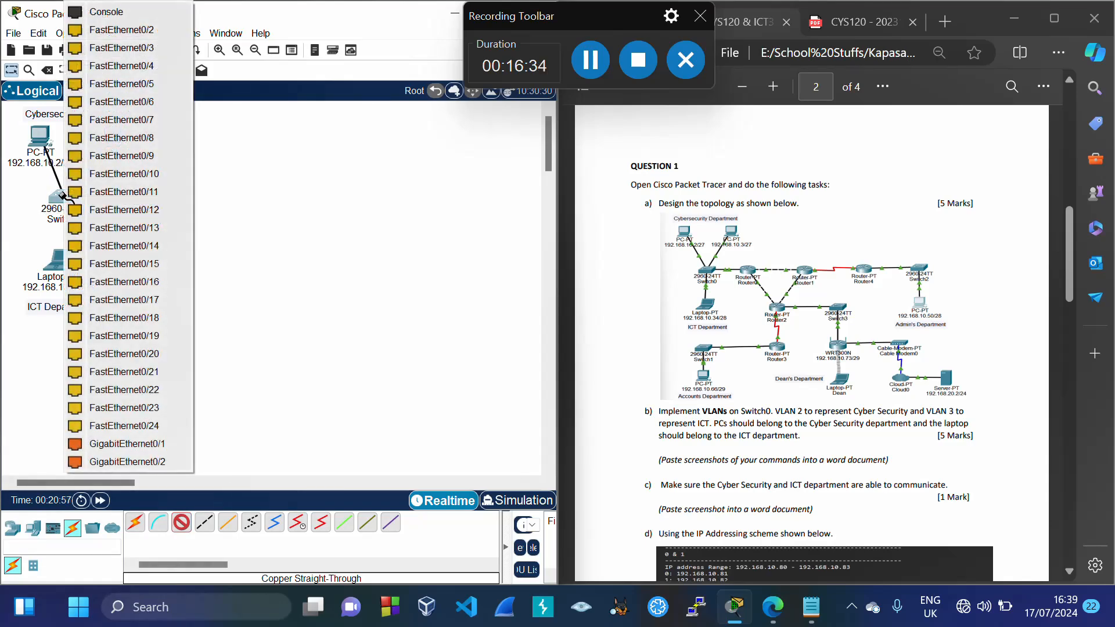
pyautogui.click(139, 33)
# Cable the 192.168.10.3/27 PC's FastEthernet0 port to Switch0's FastEthernet0/3 with Copper Straight-Through
pyautogui.click(182, 523)
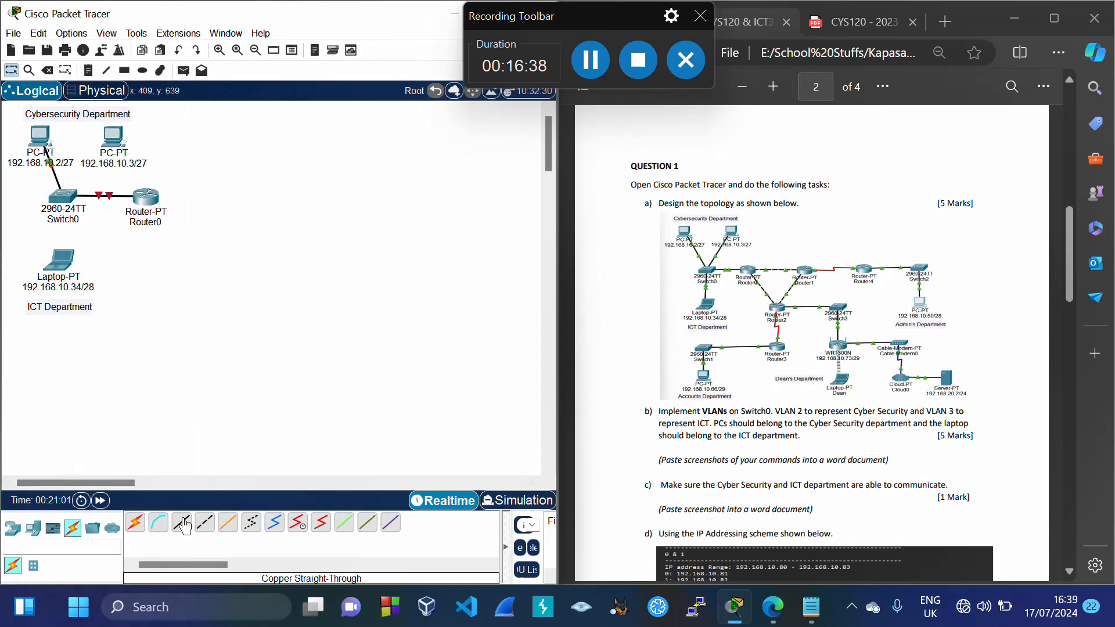
pyautogui.click(113, 139)
pyautogui.click(157, 213)
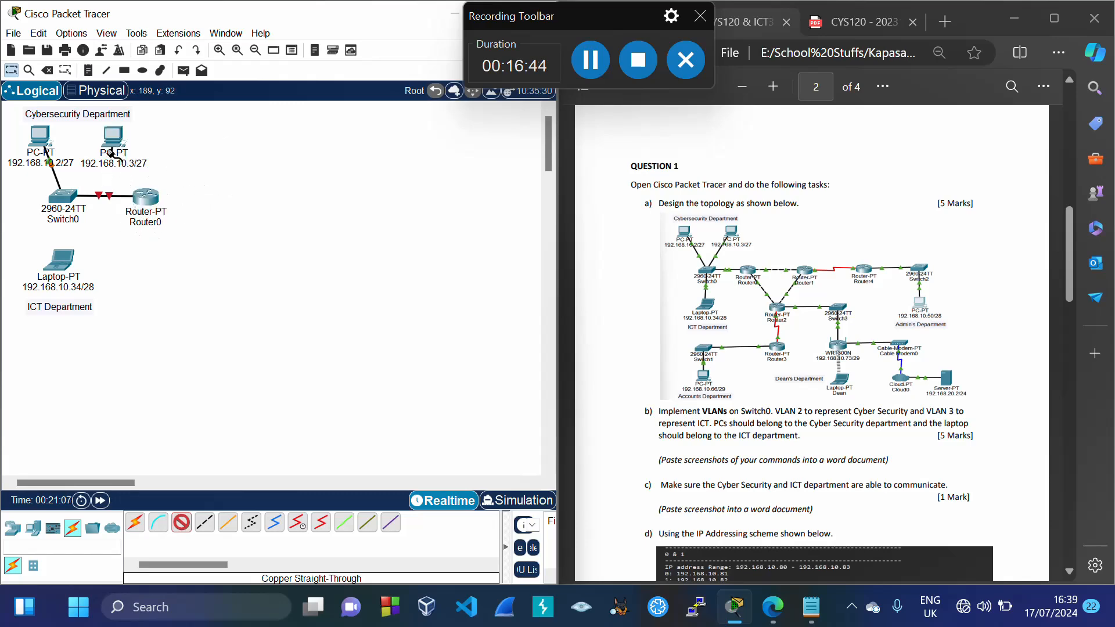
pyautogui.click(65, 196)
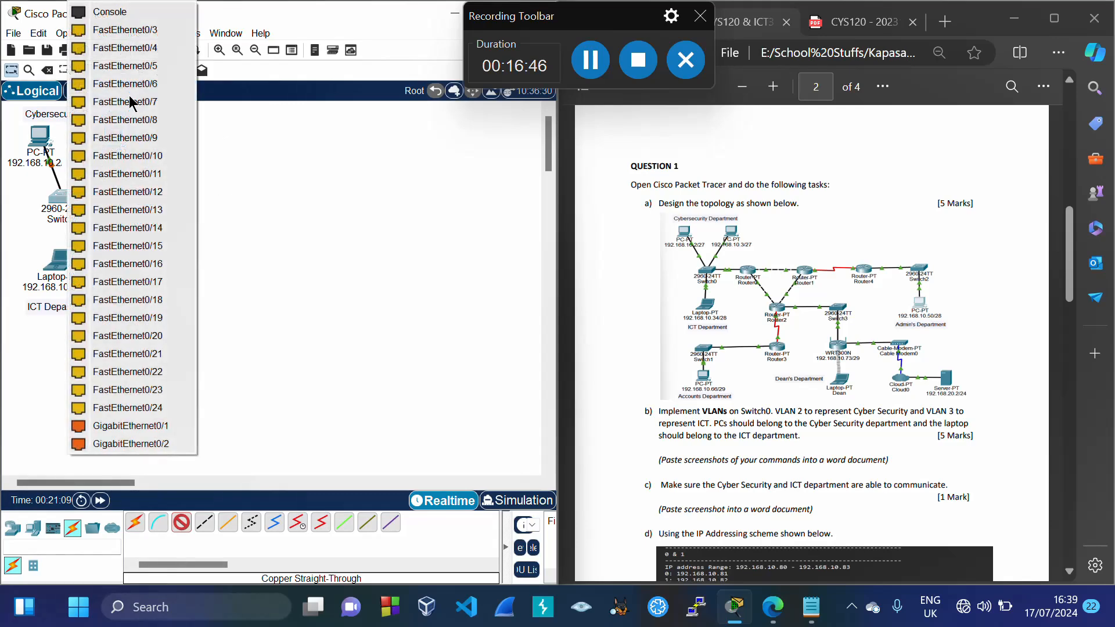
pyautogui.click(152, 32)
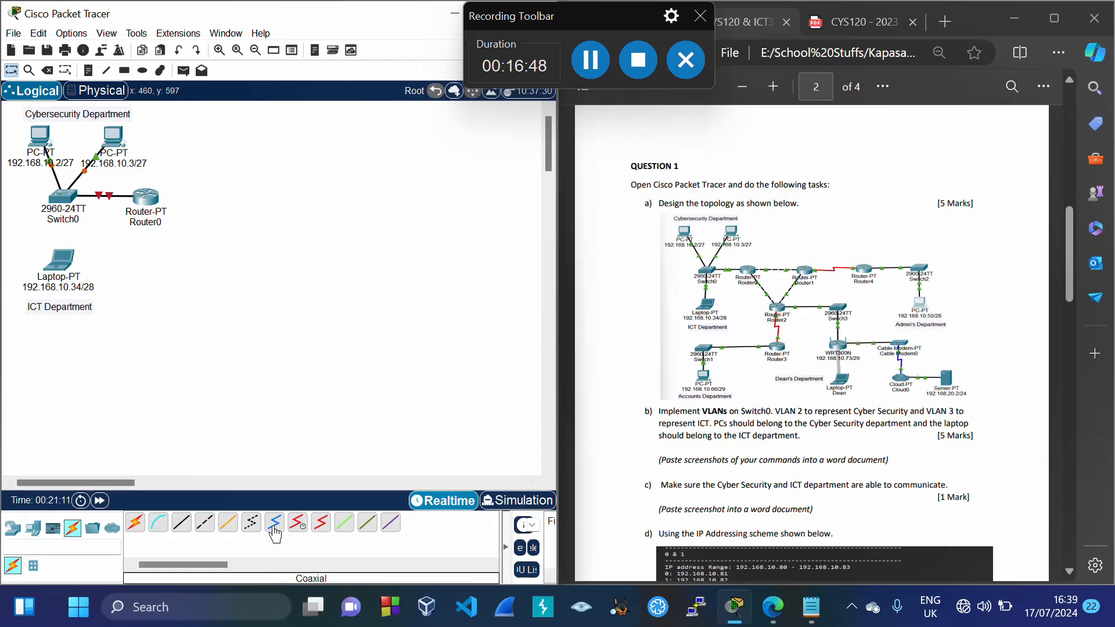
# Run a Copper Straight-Through cable from a free FastEthernet port on Switch0 to the ICT laptop's FastEthernet0
pyautogui.click(181, 522)
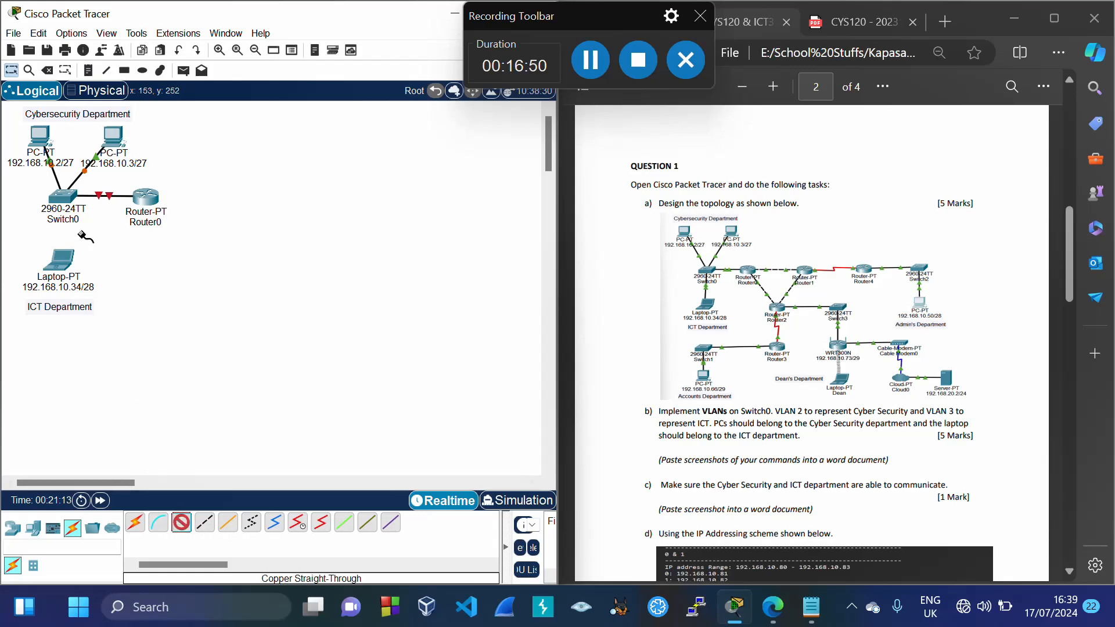
pyautogui.click(59, 197)
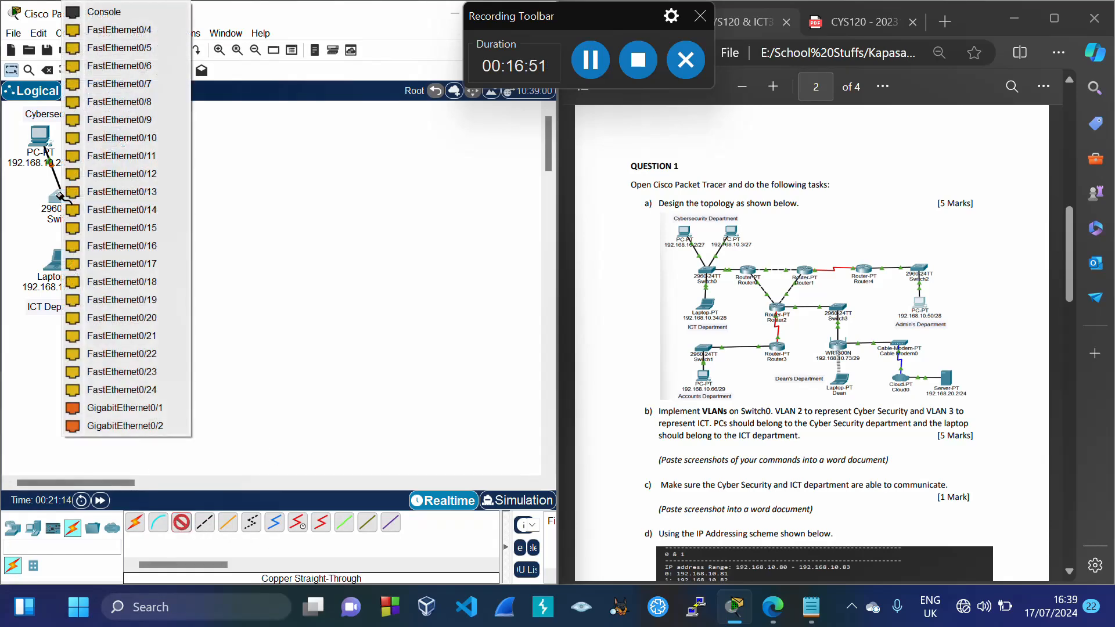
pyautogui.click(152, 46)
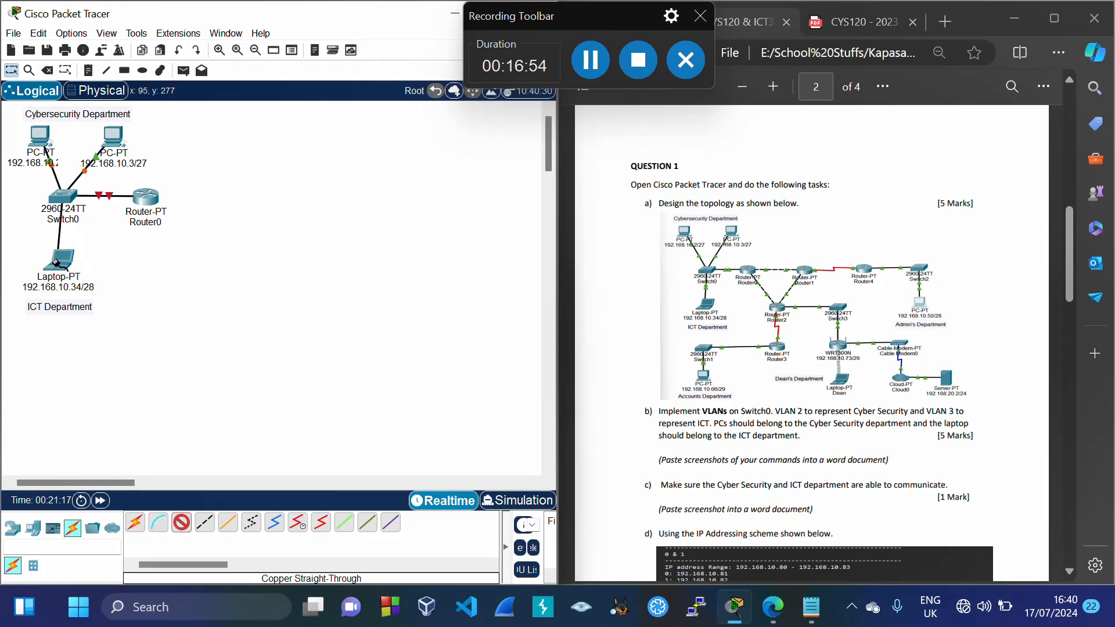
pyautogui.click(63, 263)
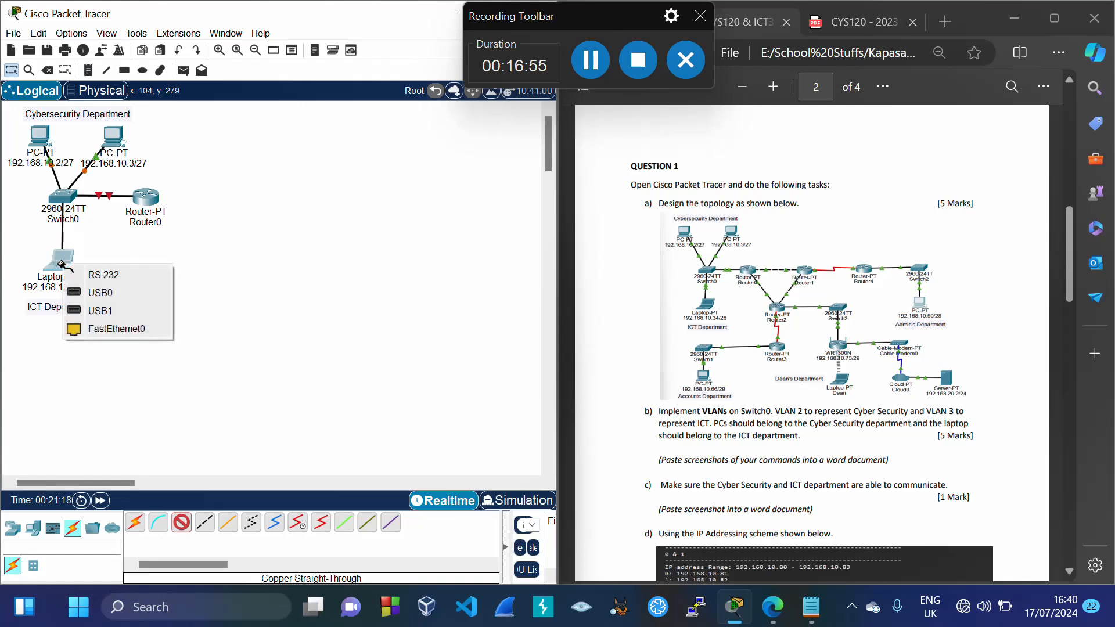
pyautogui.click(114, 328)
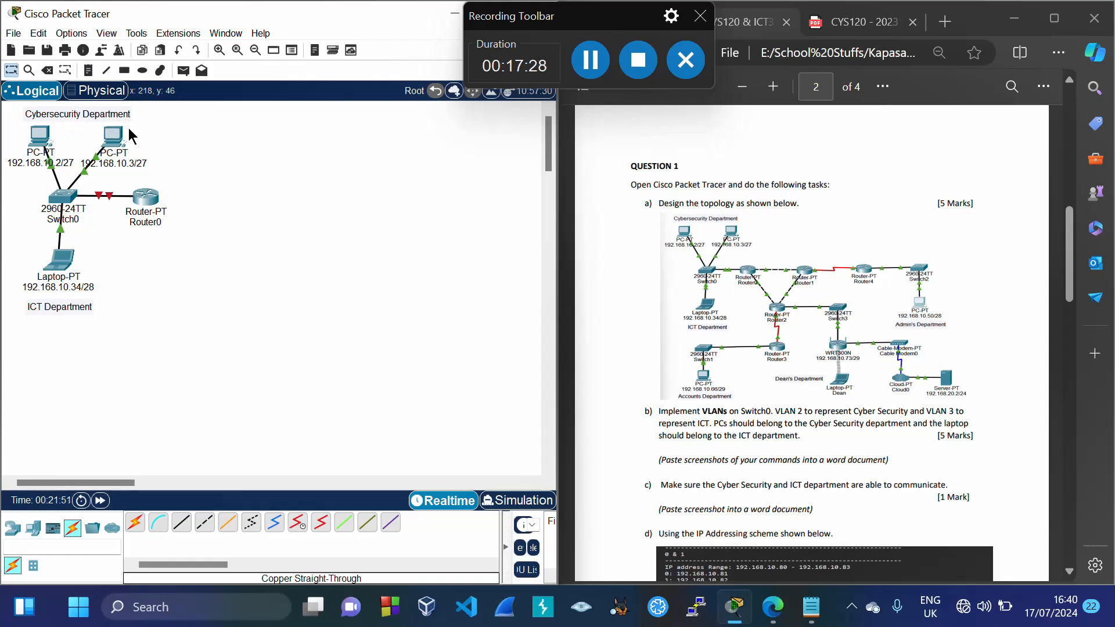
# Ping 192.168.10.3 from the Command Prompt of the 192.168.10.2/27 PC and examine the replies
pyautogui.click(42, 138)
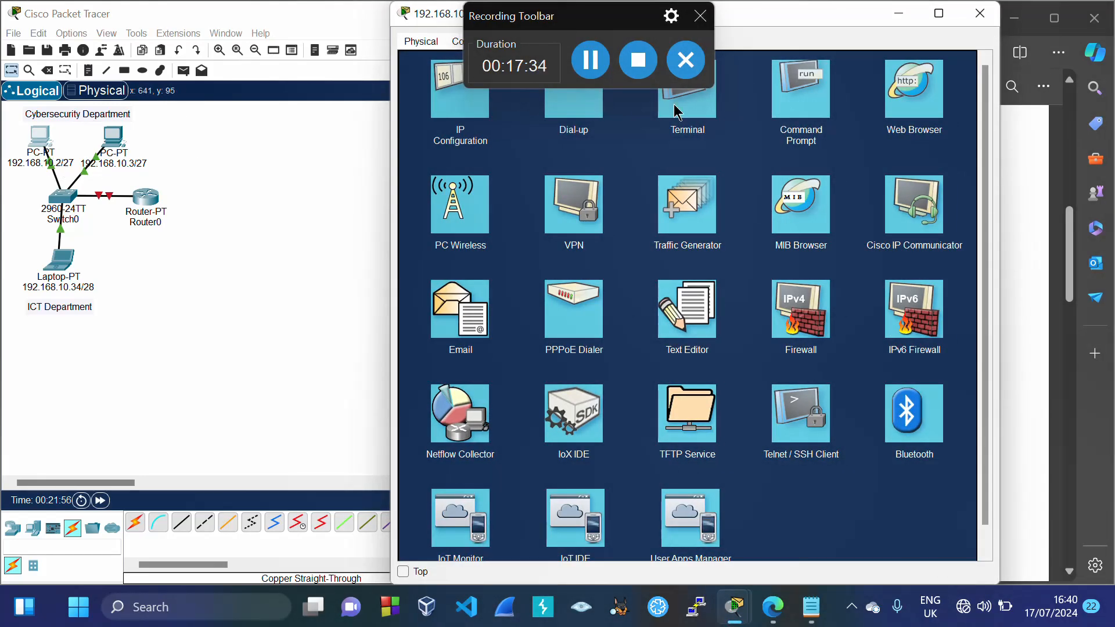
pyautogui.click(795, 104)
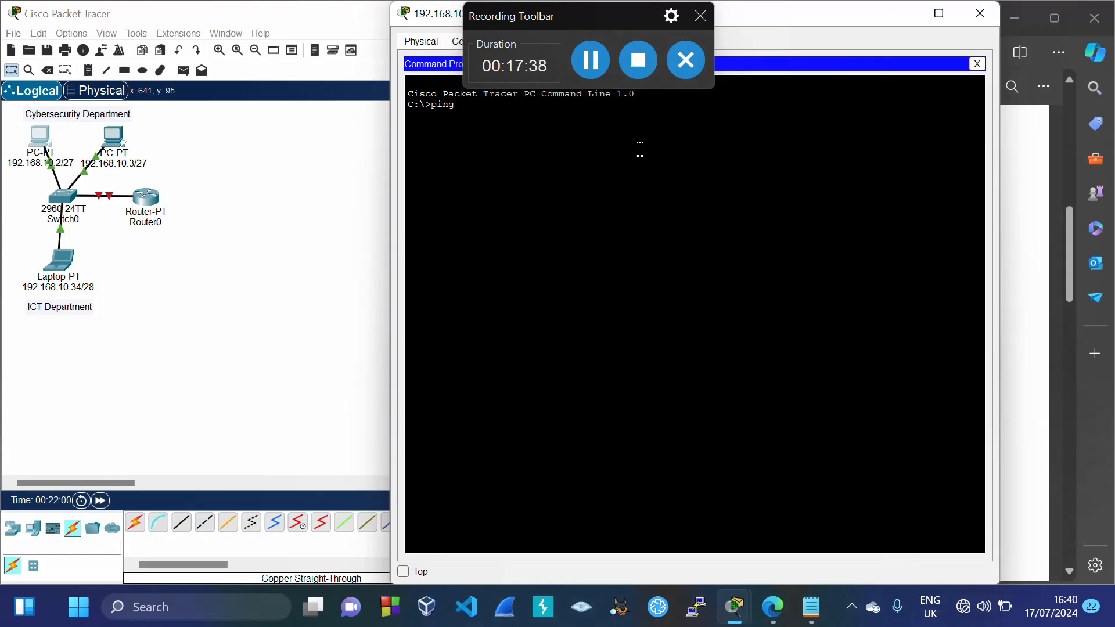
pyautogui.write('ping')
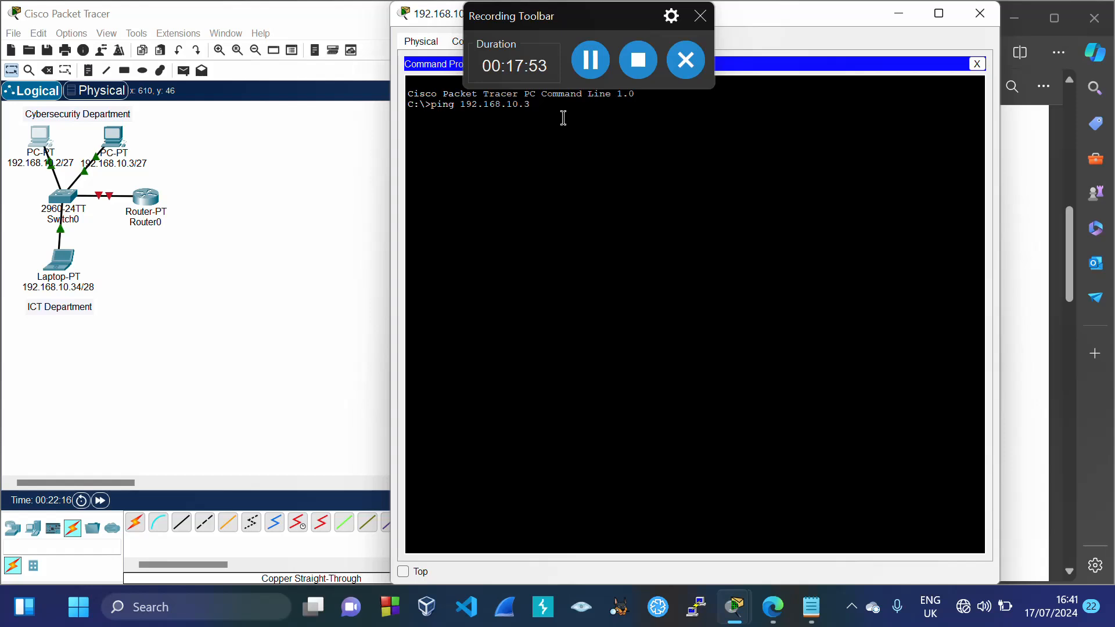
pyautogui.press('Return')
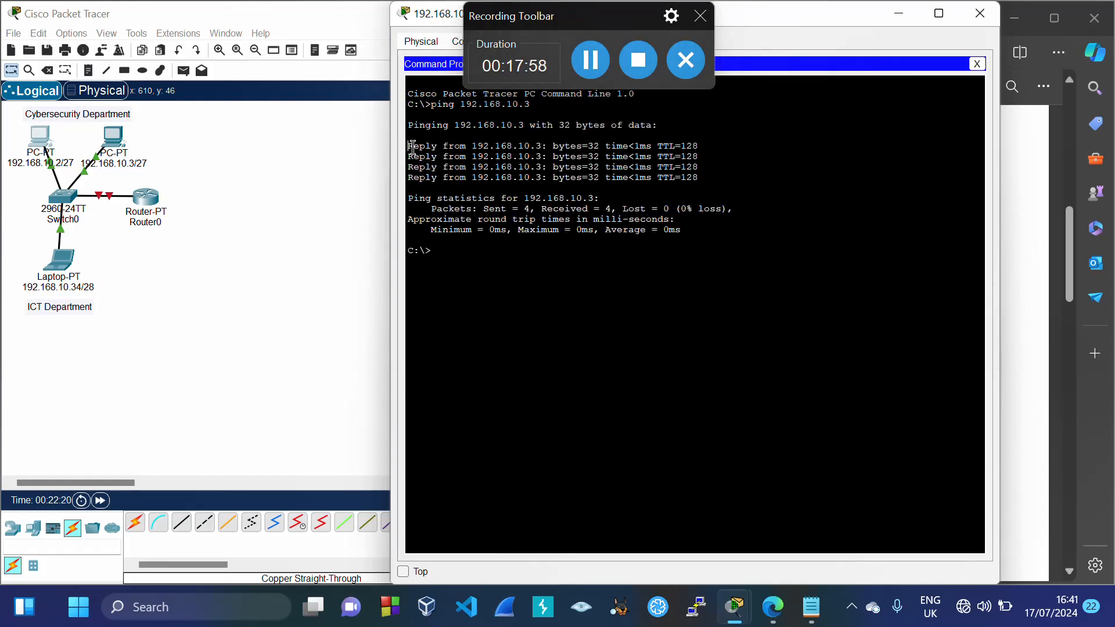
pyautogui.moveTo(408, 147); pyautogui.dragTo(699, 180)
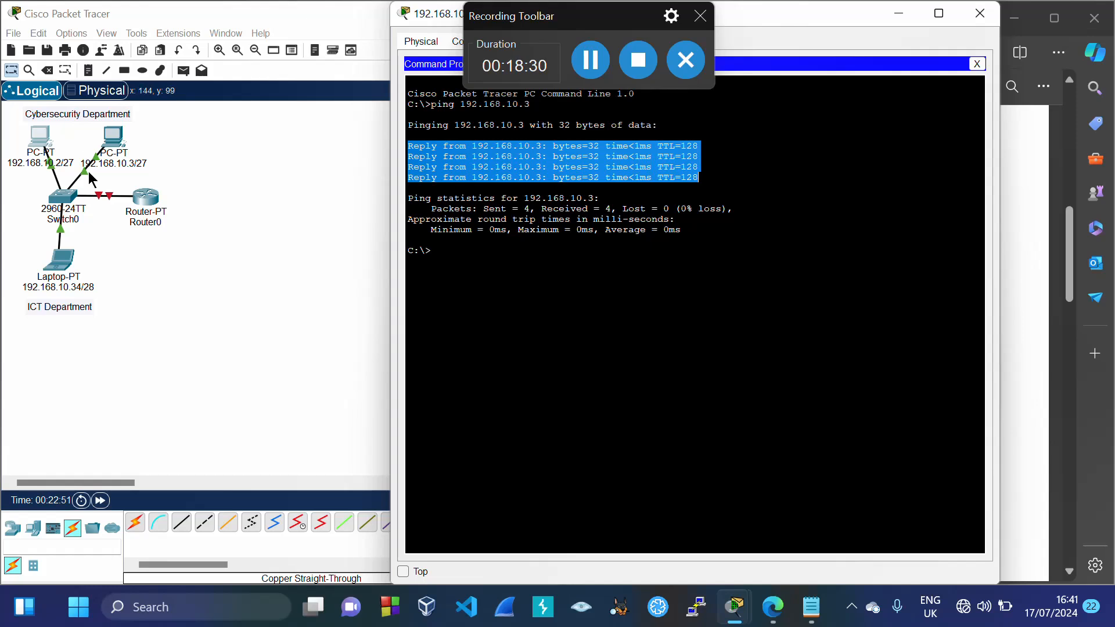
# Ping the ICT laptop at 192.168.10.34 from the same Cybersecurity PC, and close the PC's window
pyautogui.click(456, 258)
pyautogui.press('Up')
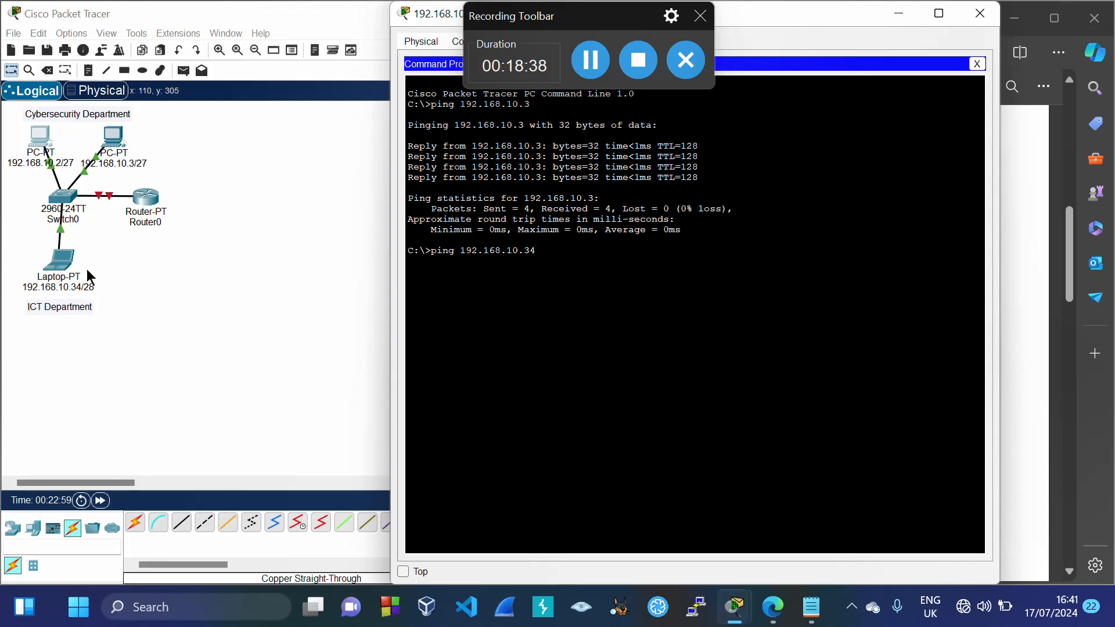
pyautogui.press('Return')
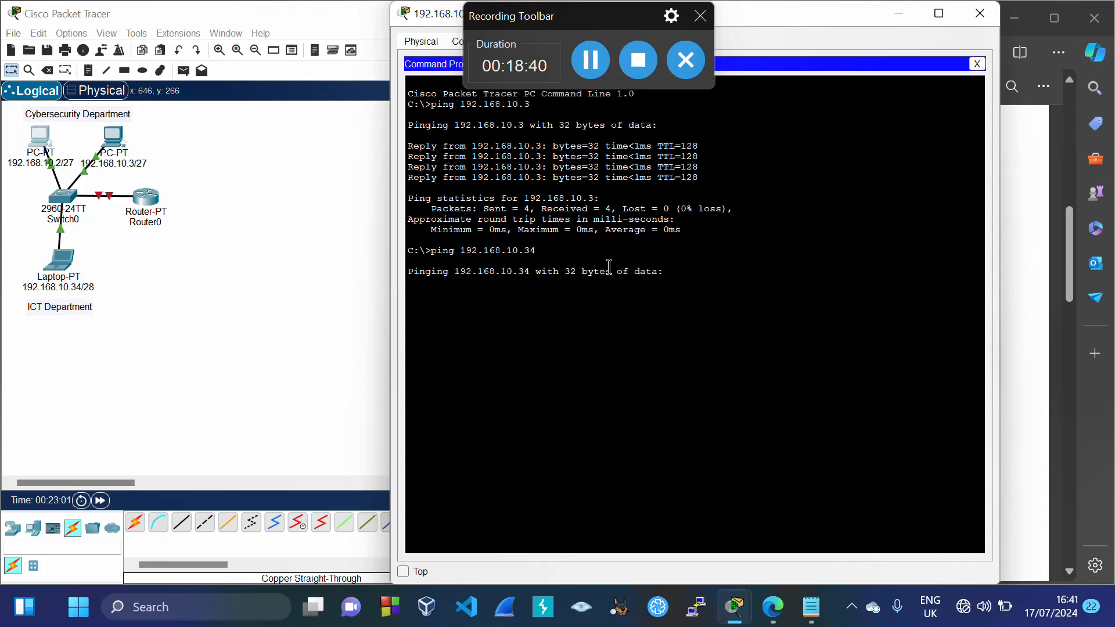
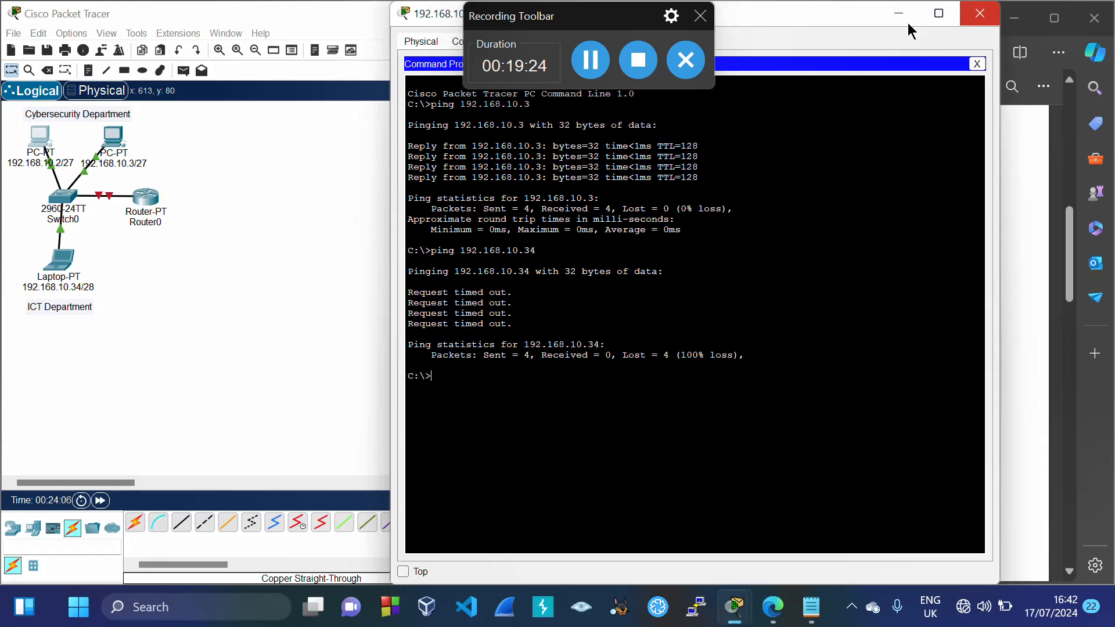
pyautogui.click(964, 19)
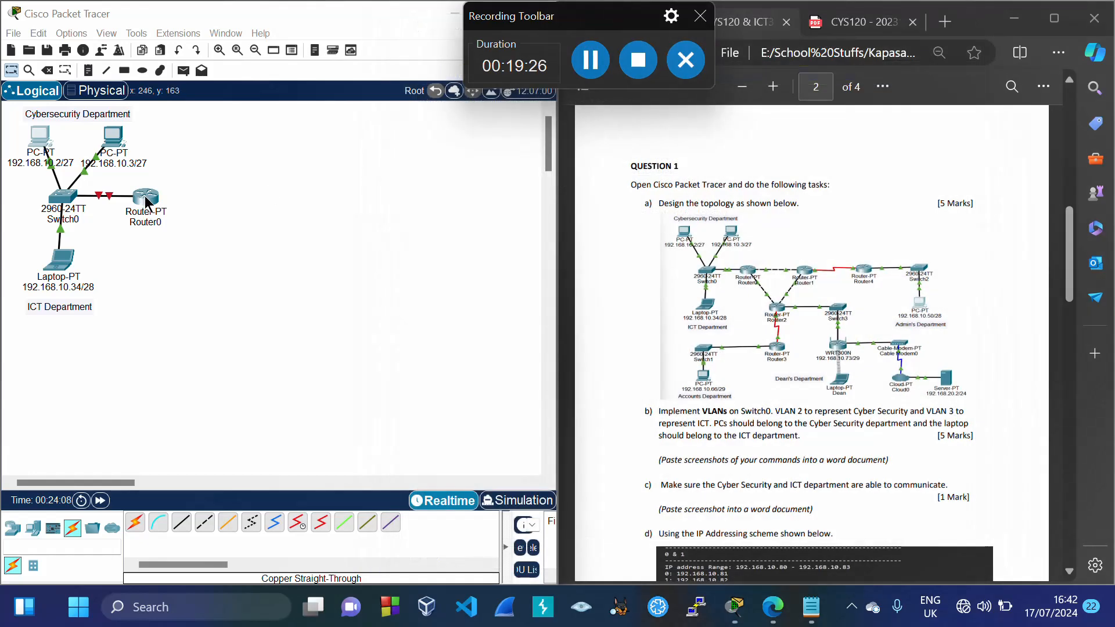
# Turn on Router0's FastEthernet1/0 port in its configuration, and return to the practical questions in the browser PDF
pyautogui.click(145, 199)
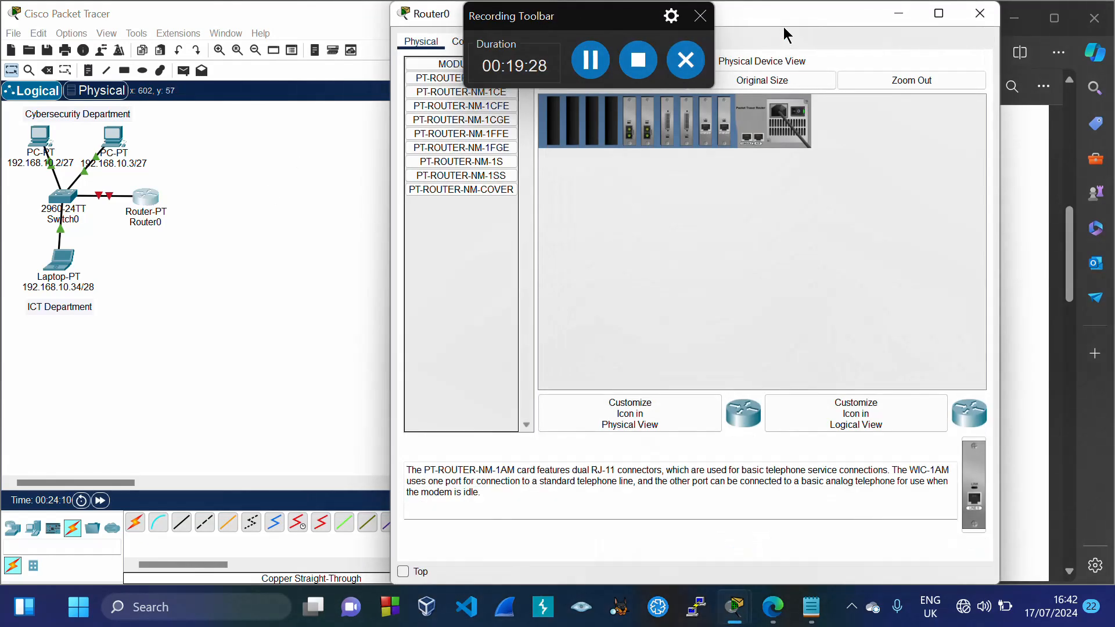
pyautogui.moveTo(769, 15); pyautogui.dragTo(766, 126)
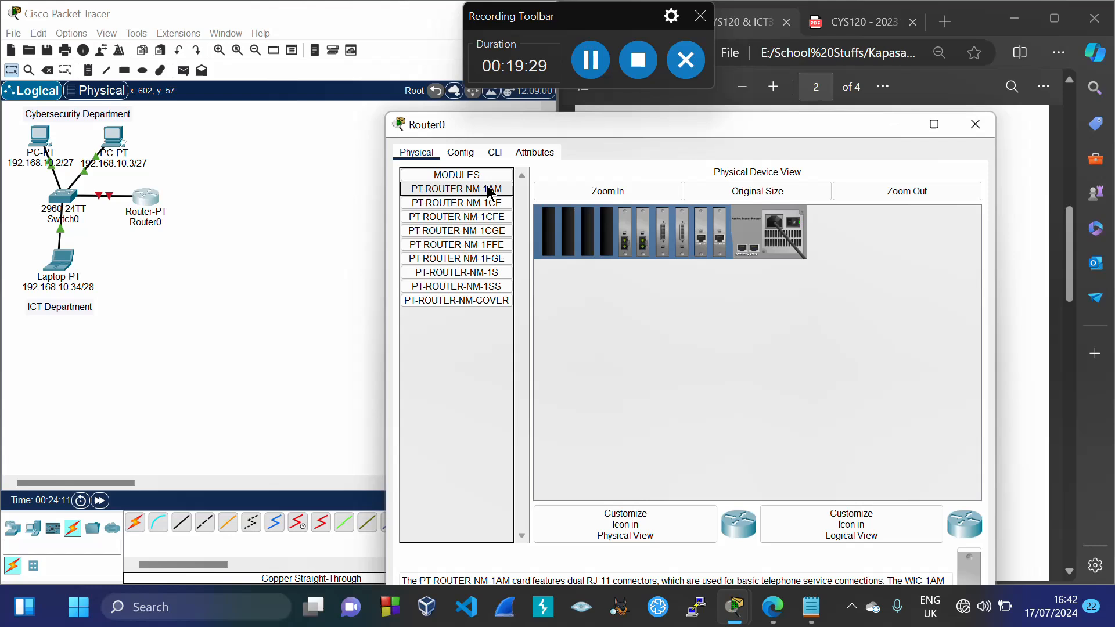
pyautogui.click(459, 153)
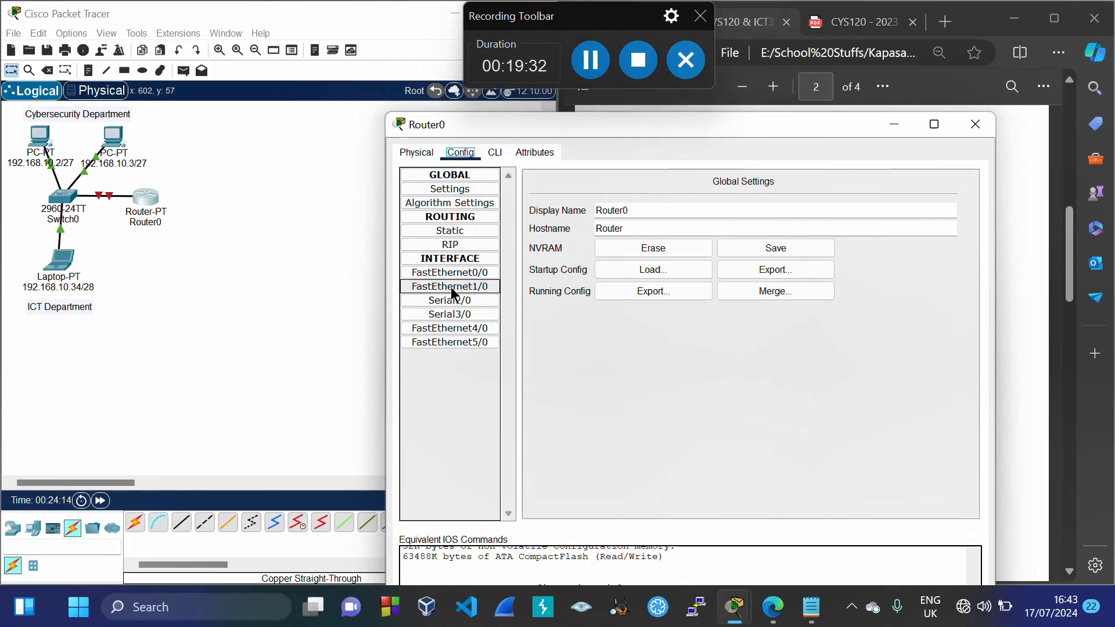
pyautogui.click(469, 288)
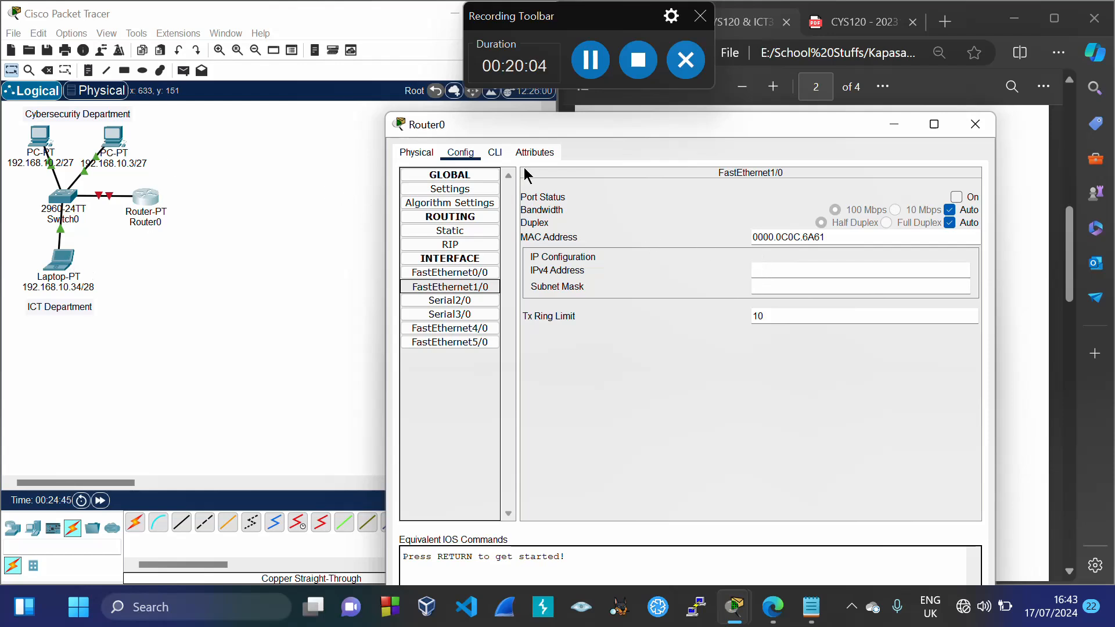
pyautogui.click(956, 197)
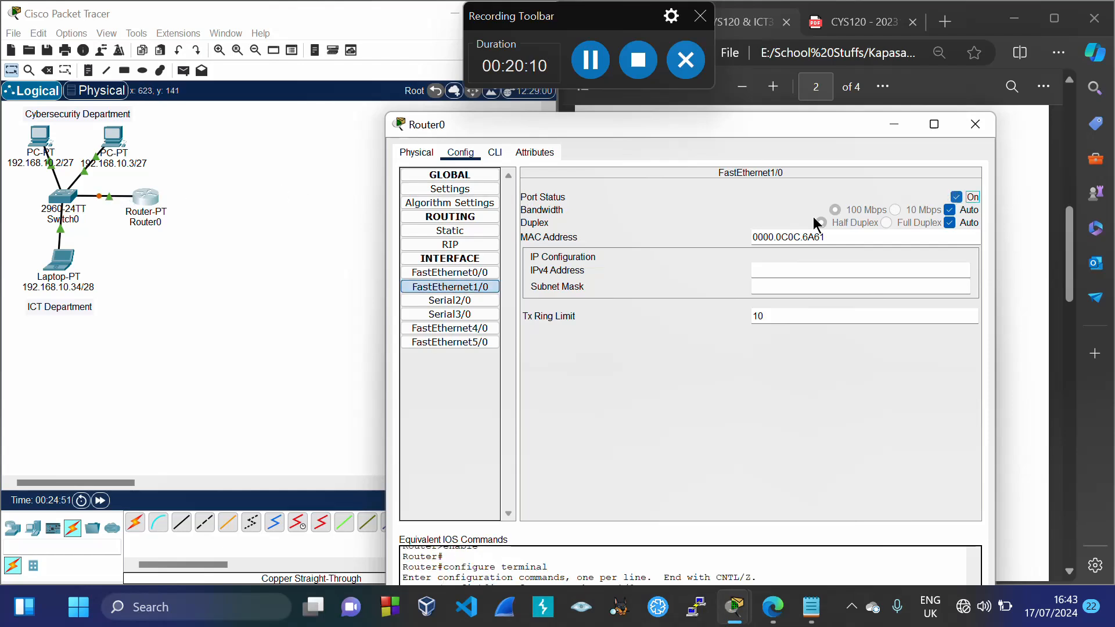
pyautogui.click(449, 288)
pyautogui.click(413, 287)
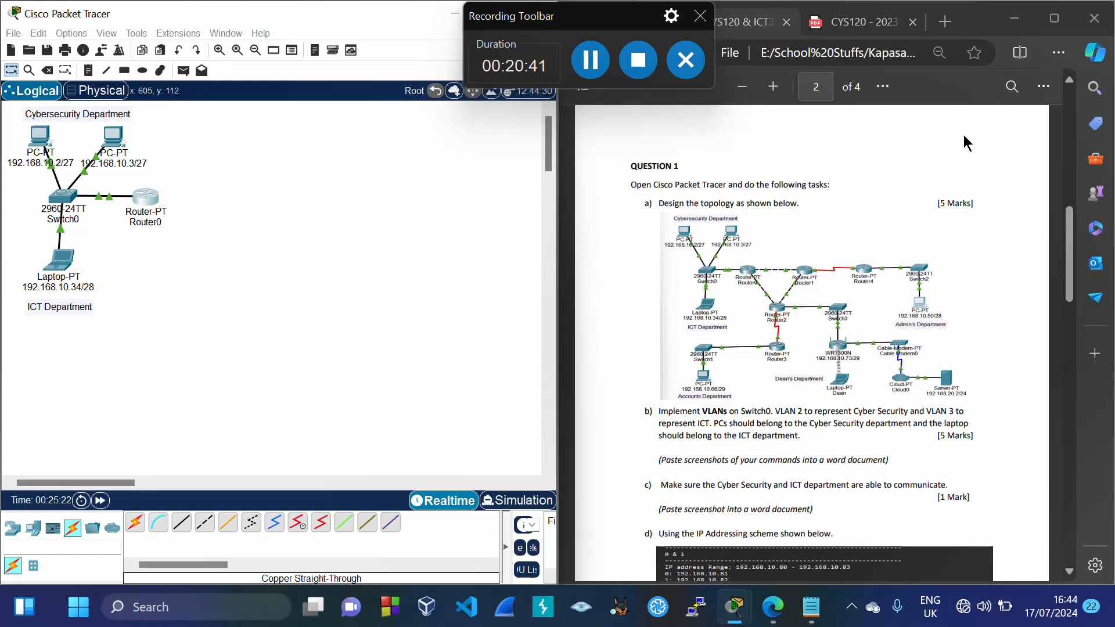
pyautogui.click(975, 125)
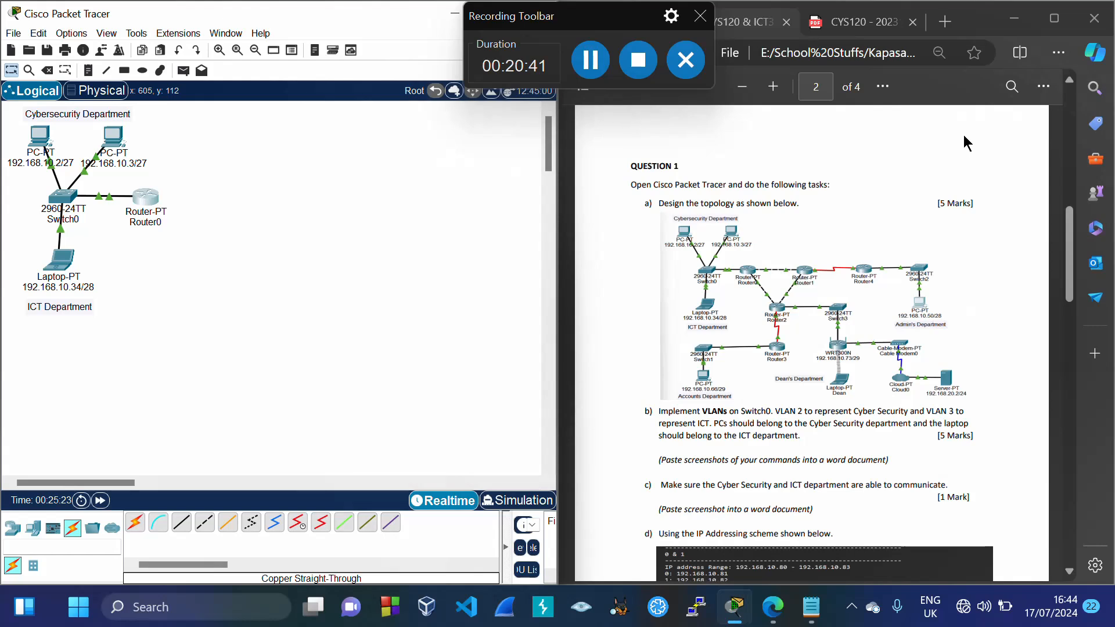
pyautogui.click(726, 395)
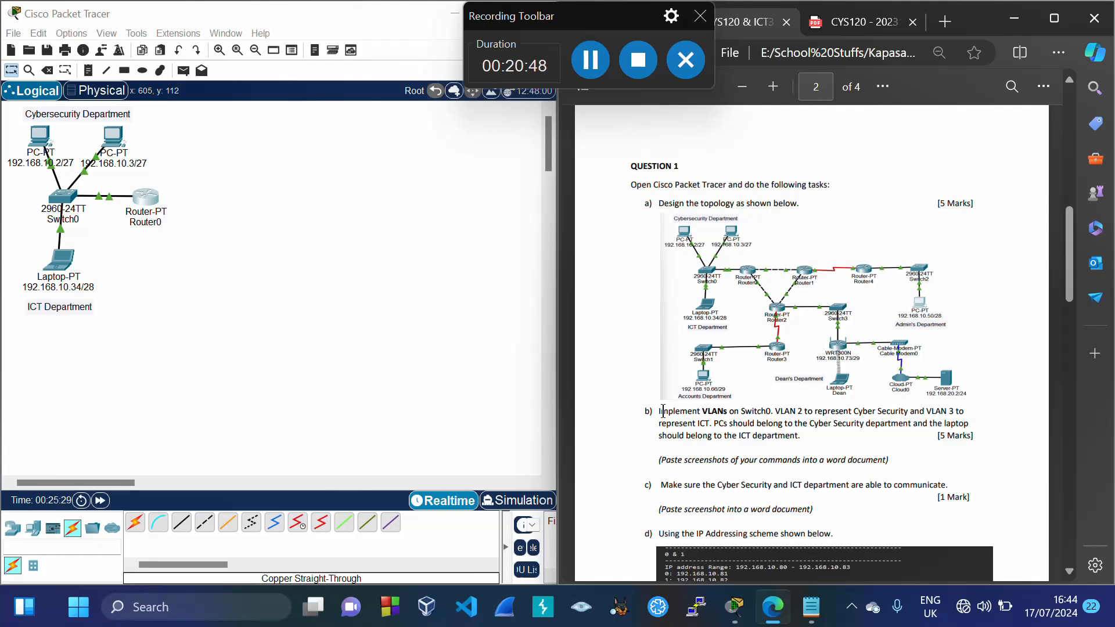
# Switch to the VLSM TABLE notes in Notepad and add a "b)" heading below the ICT Department's default gateway line
pyautogui.moveTo(837, 618)
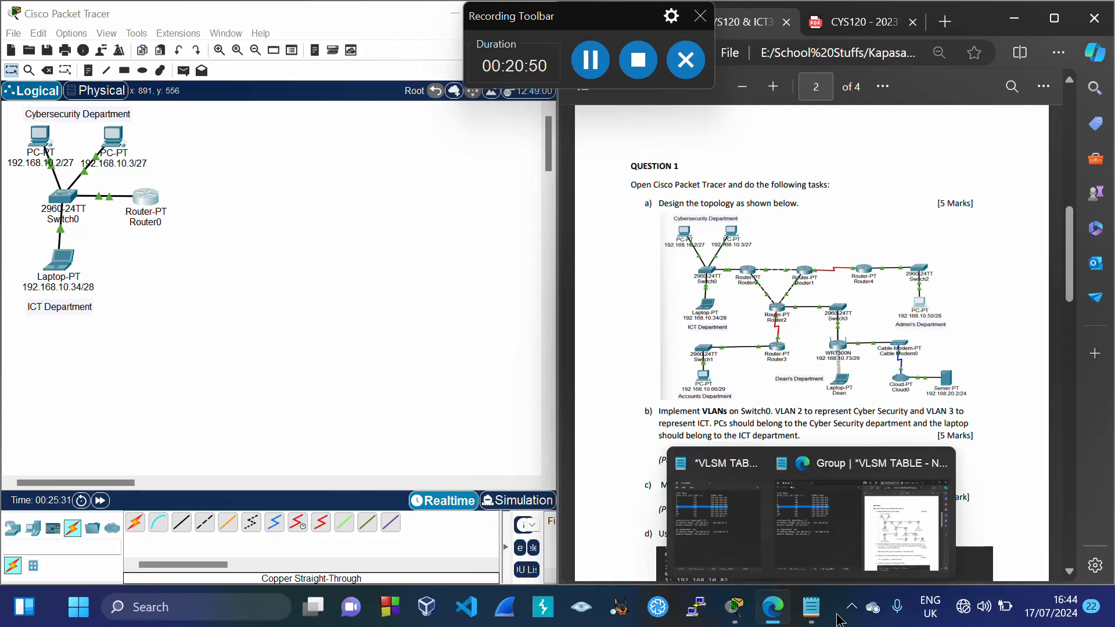
pyautogui.click(714, 516)
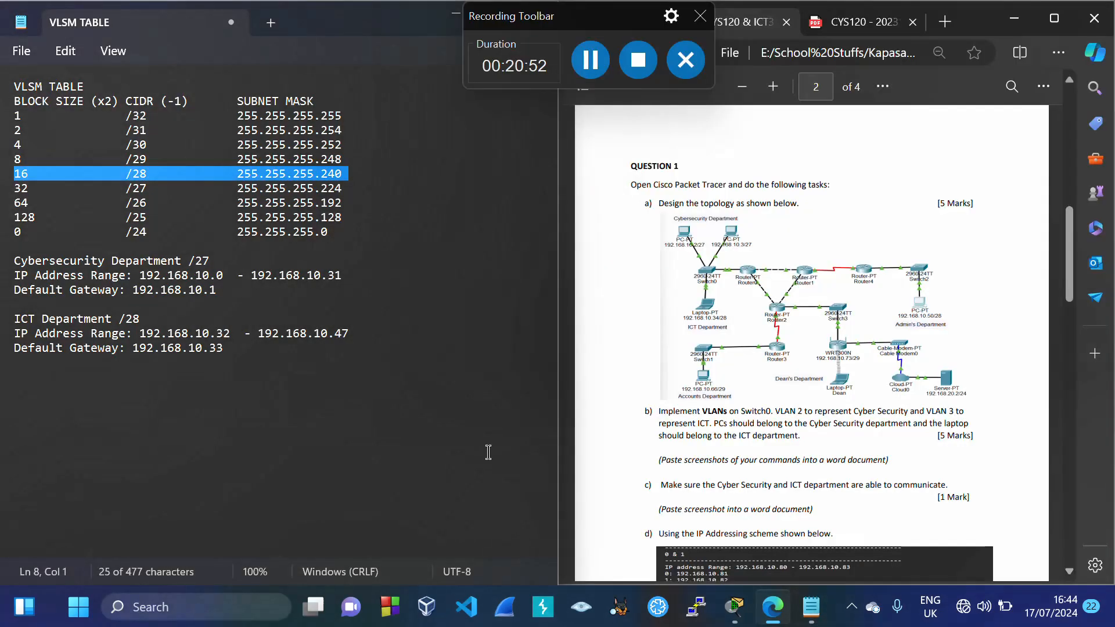
pyautogui.click(230, 351)
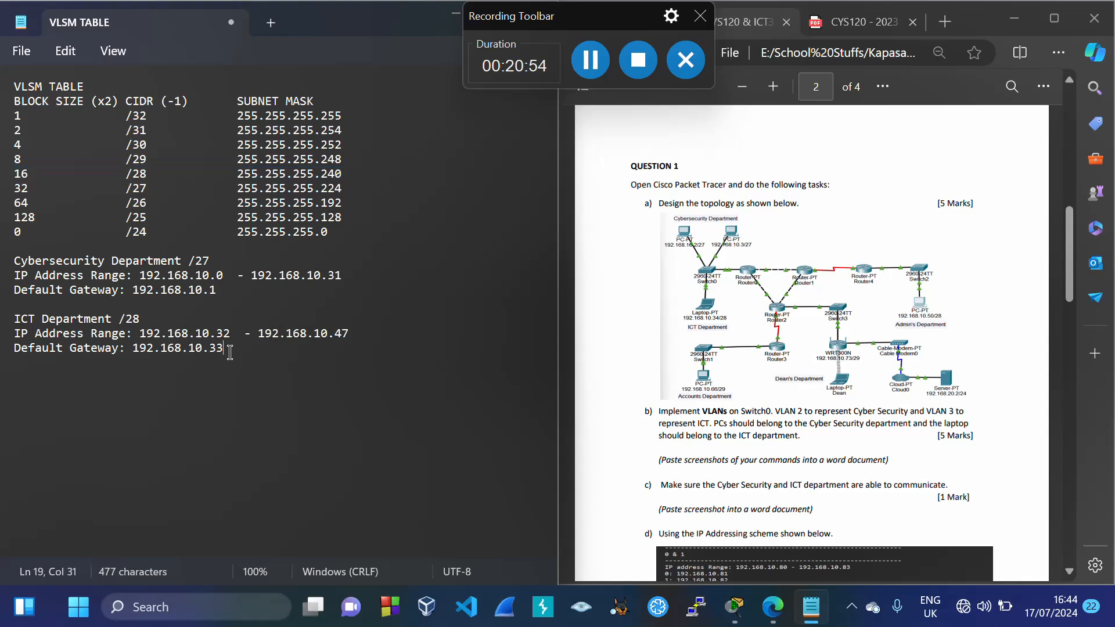
pyautogui.press('Return')
pyautogui.press('Return')
pyautogui.write('Ad')
pyautogui.press('BackSpace')
pyautogui.press('BackSpace')
pyautogui.write('b)')
pyautogui.press('Return')
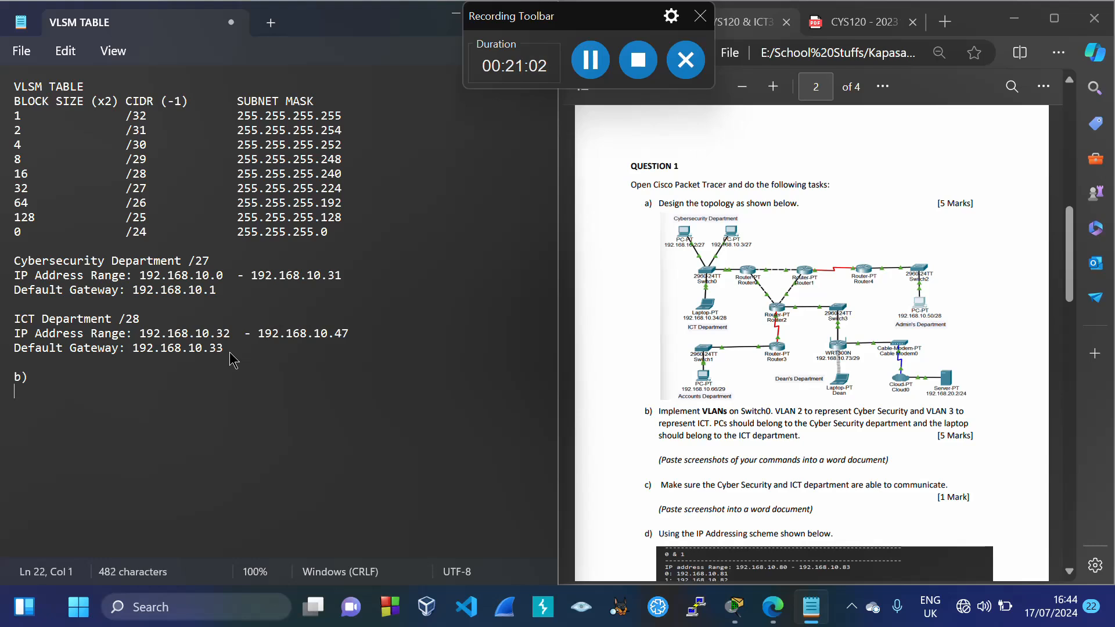
# Add a Switch0 heading with a dashed line beneath it under b), followed by the command lines "en" and "conf t"
pyautogui.press('Return')
pyautogui.write('Switch0 ')
pyautogui.write('---------------------------------------')
pyautogui.write('--------')
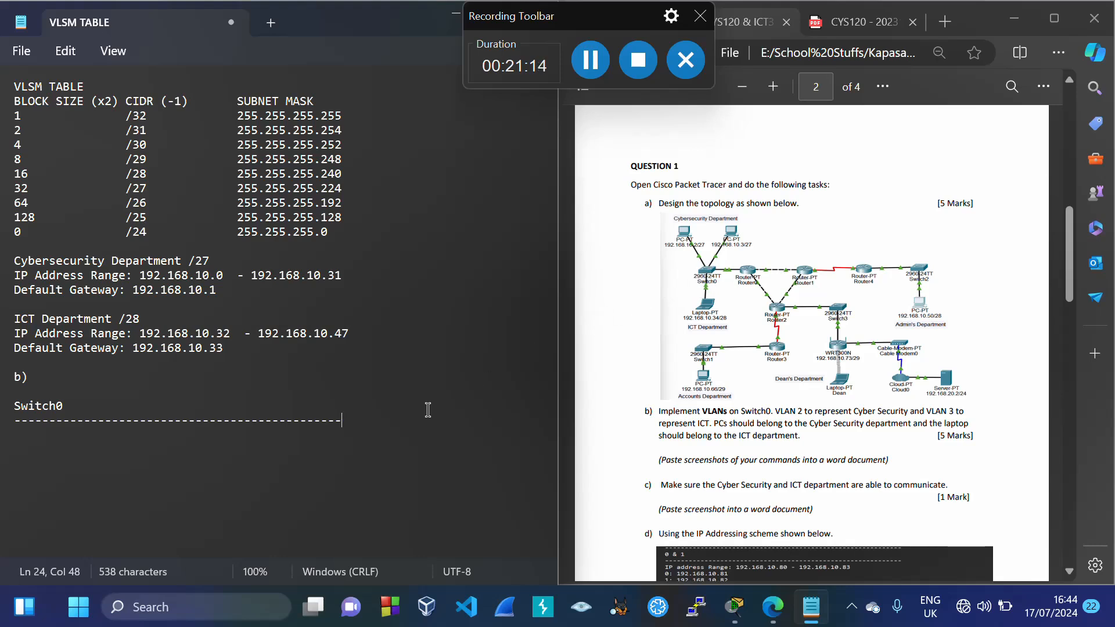
pyautogui.press('Return')
pyautogui.write('en')
pyautogui.press('Return')
pyautogui.write('conf t')
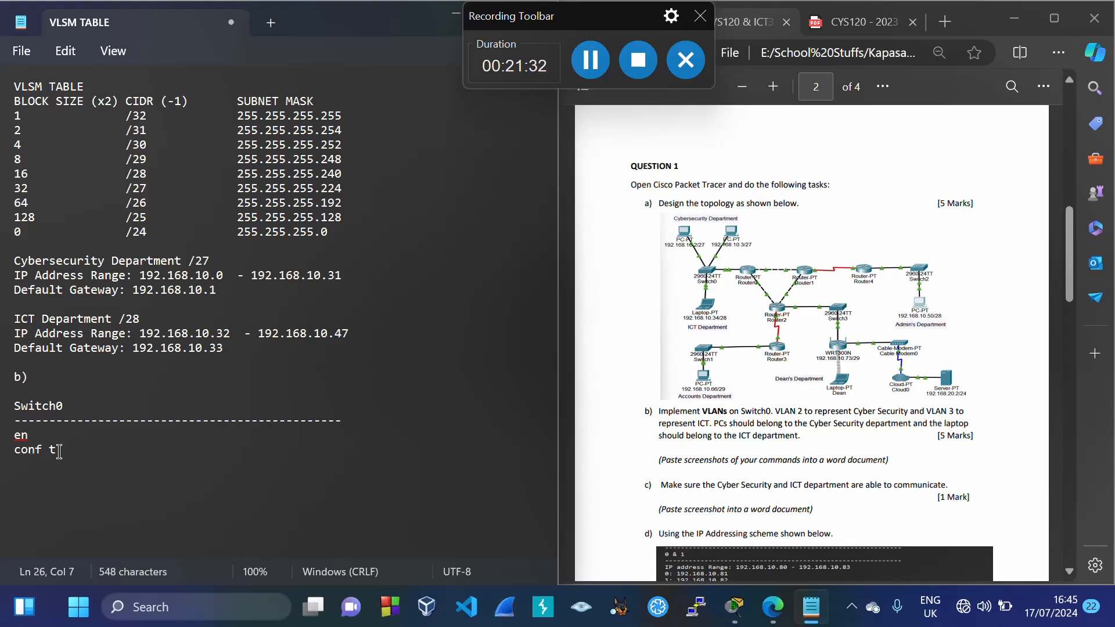
pyautogui.press('Return')
# Switch to Packet Tracer, open Switch0's command line interface and enter privileged mode with "en"
pyautogui.moveTo(734, 606)
pyautogui.click(723, 522)
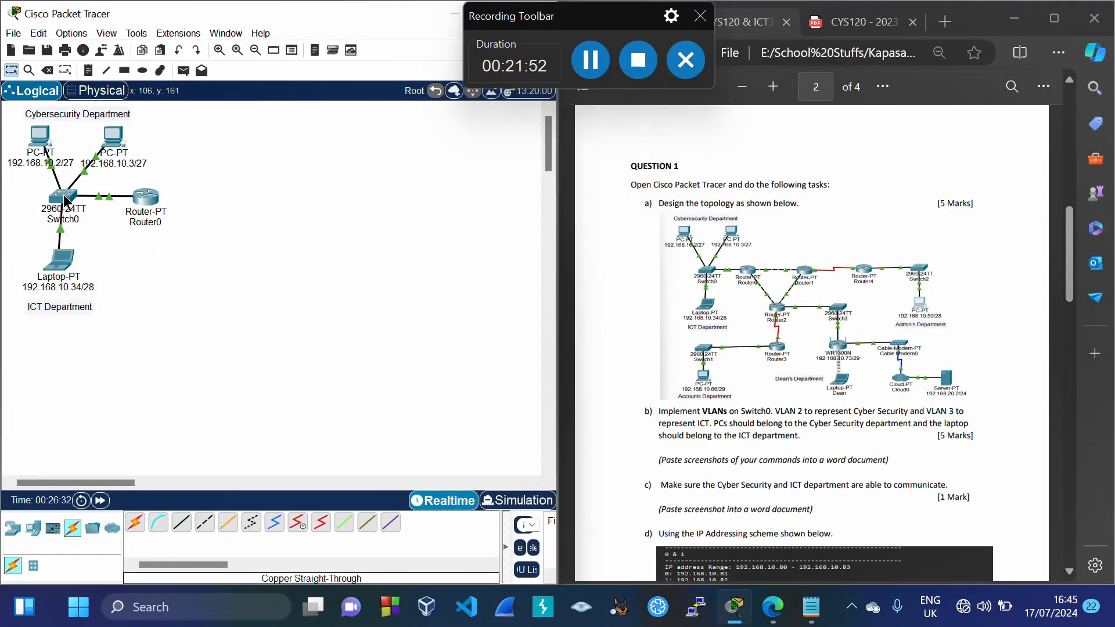
pyautogui.moveTo(65, 197)
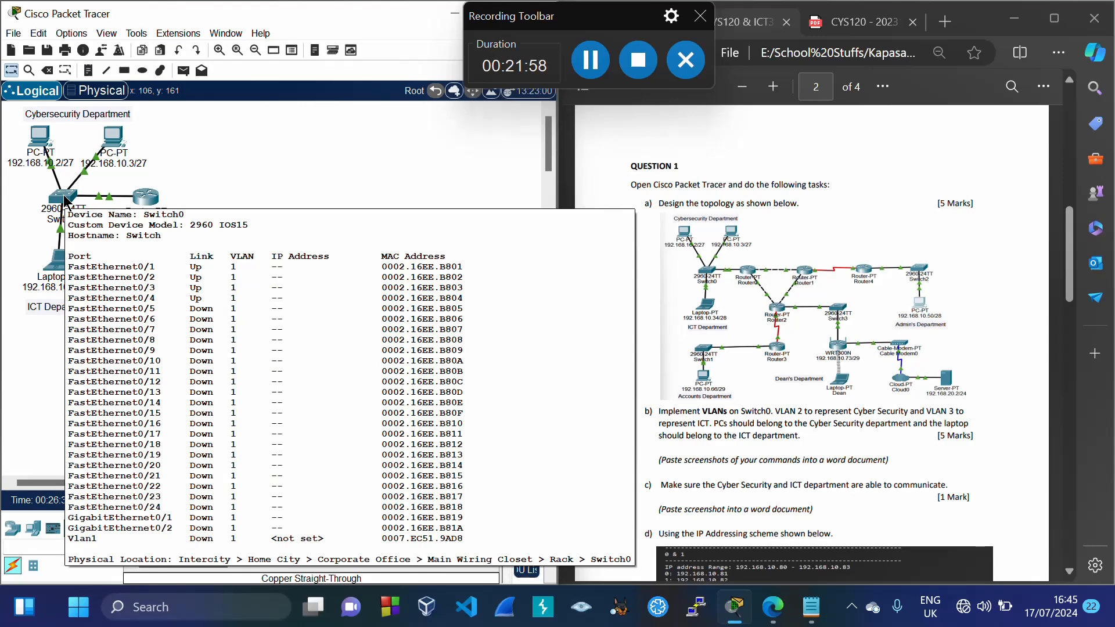
pyautogui.click(67, 192)
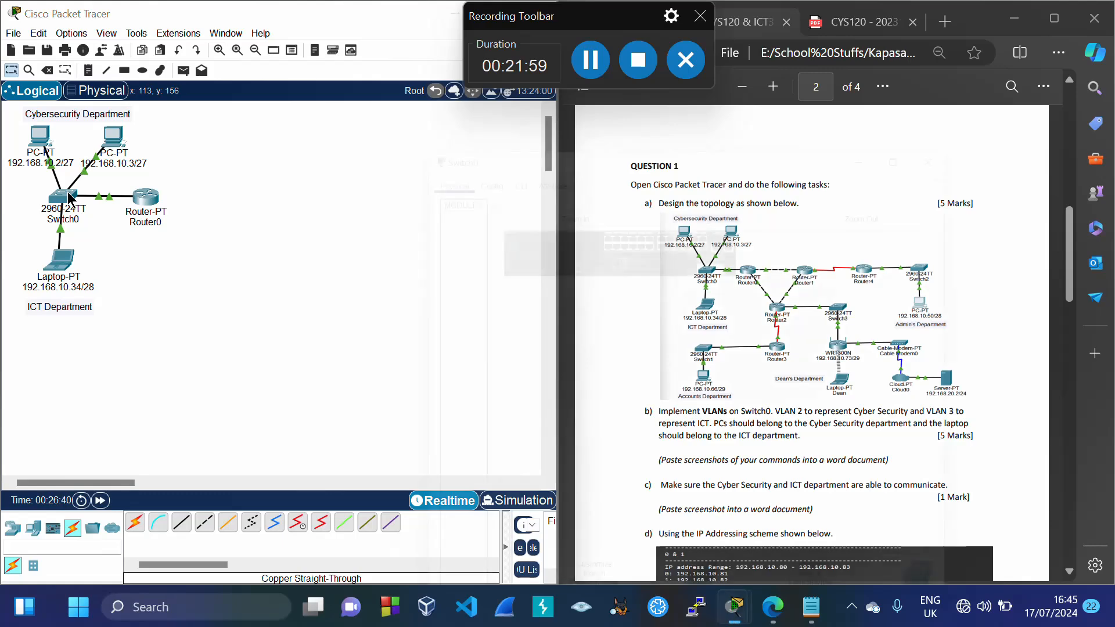
pyautogui.moveTo(803, 12); pyautogui.dragTo(764, 145)
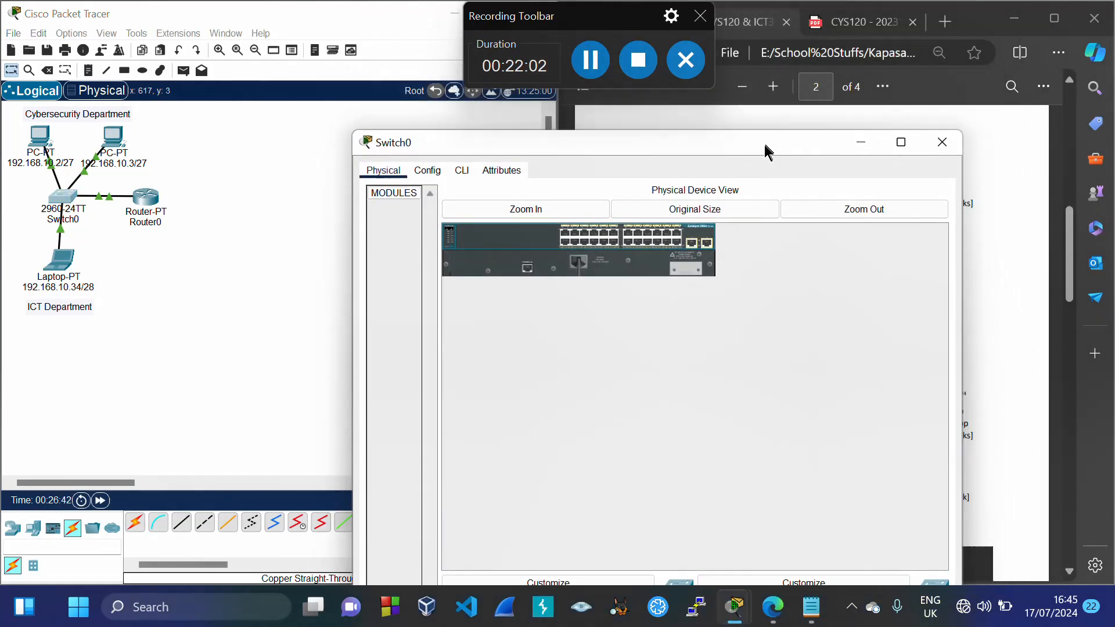
pyautogui.click(460, 175)
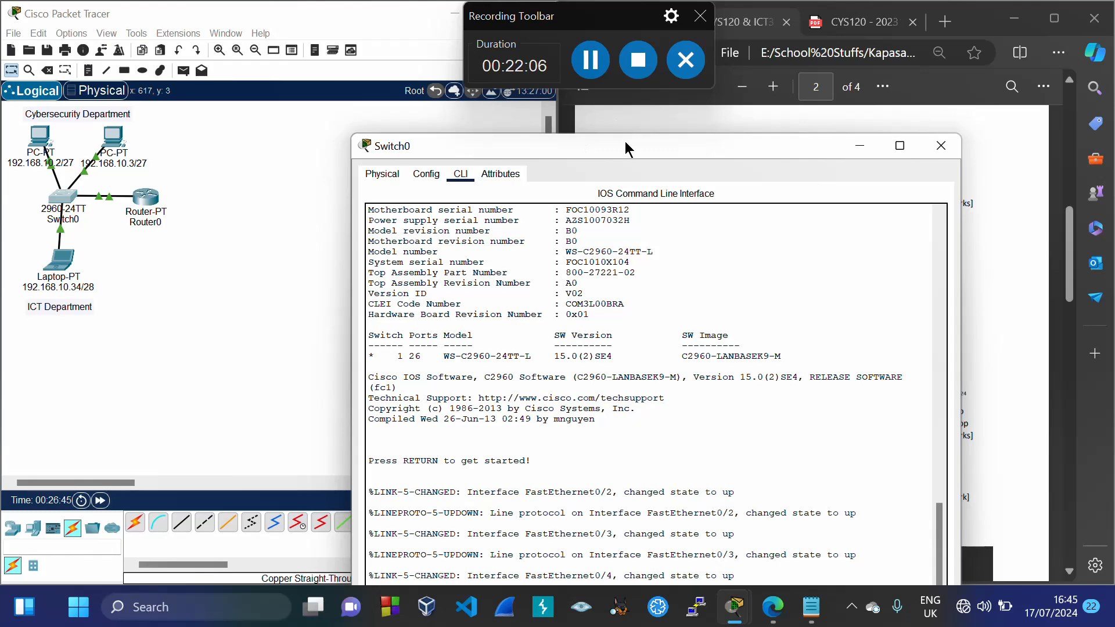
pyautogui.moveTo(624, 150); pyautogui.dragTo(623, 19)
pyautogui.press('Return')
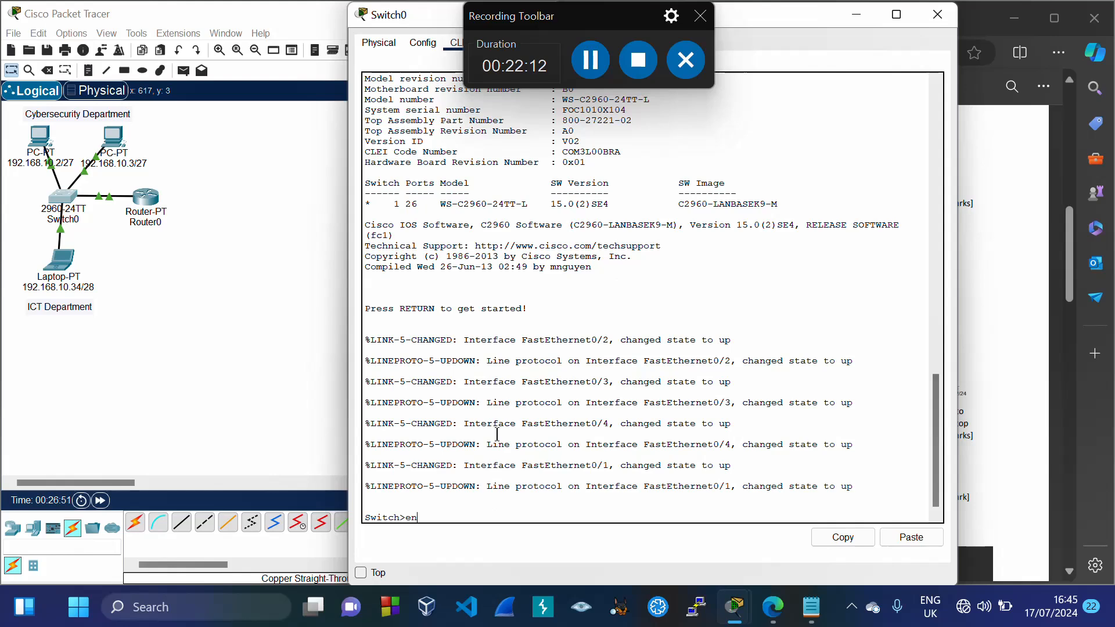
pyautogui.write('en')
pyautogui.press('Return')
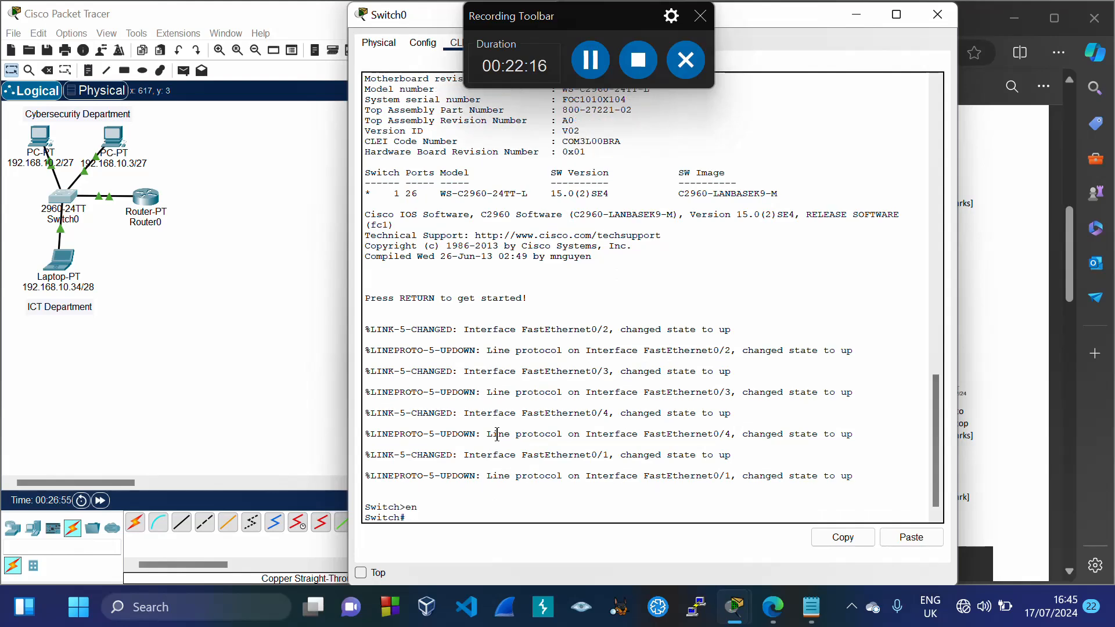
# Run "show vlan" on Switch0, examine the ports assigned to default VLAN 1, and close the switch's window
pyautogui.write('show vlan')
pyautogui.press('Return')
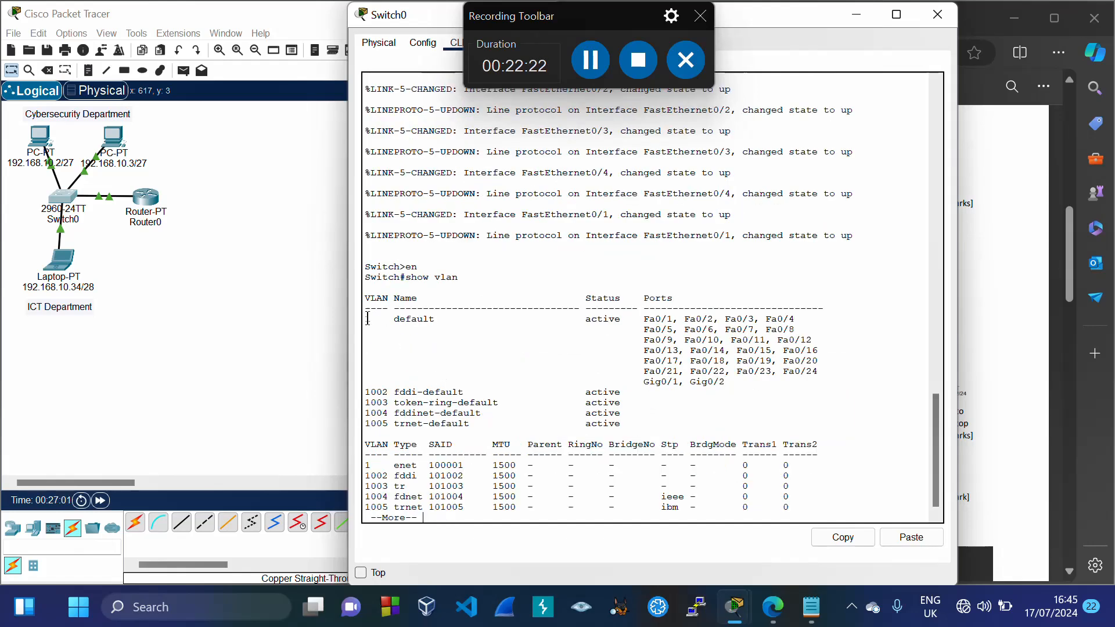
pyautogui.moveTo(366, 317); pyautogui.dragTo(730, 381)
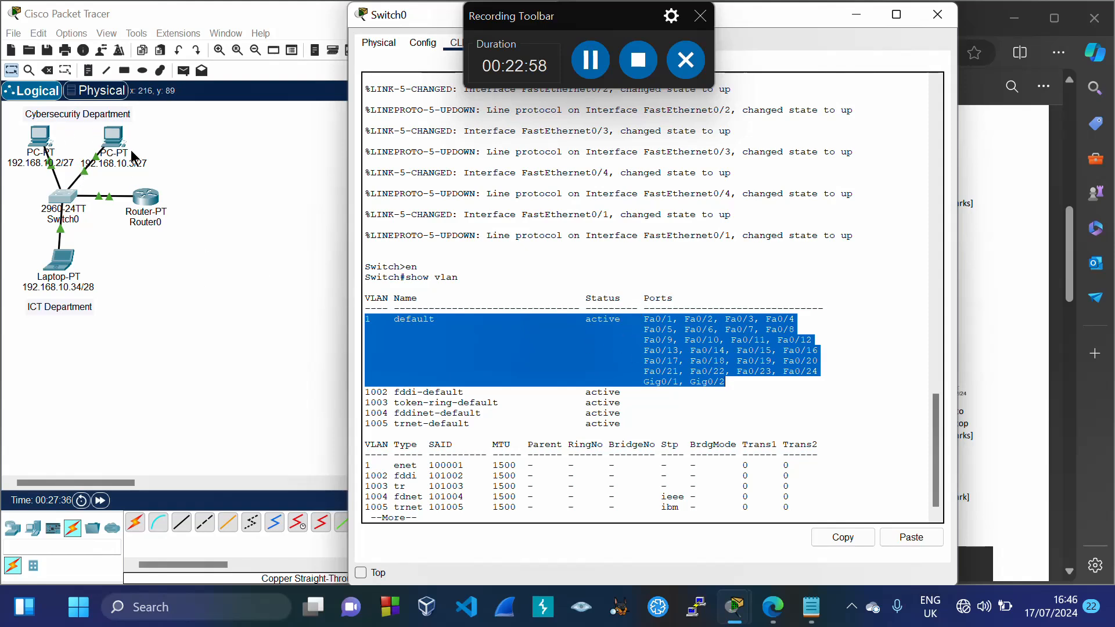
pyautogui.click(478, 511)
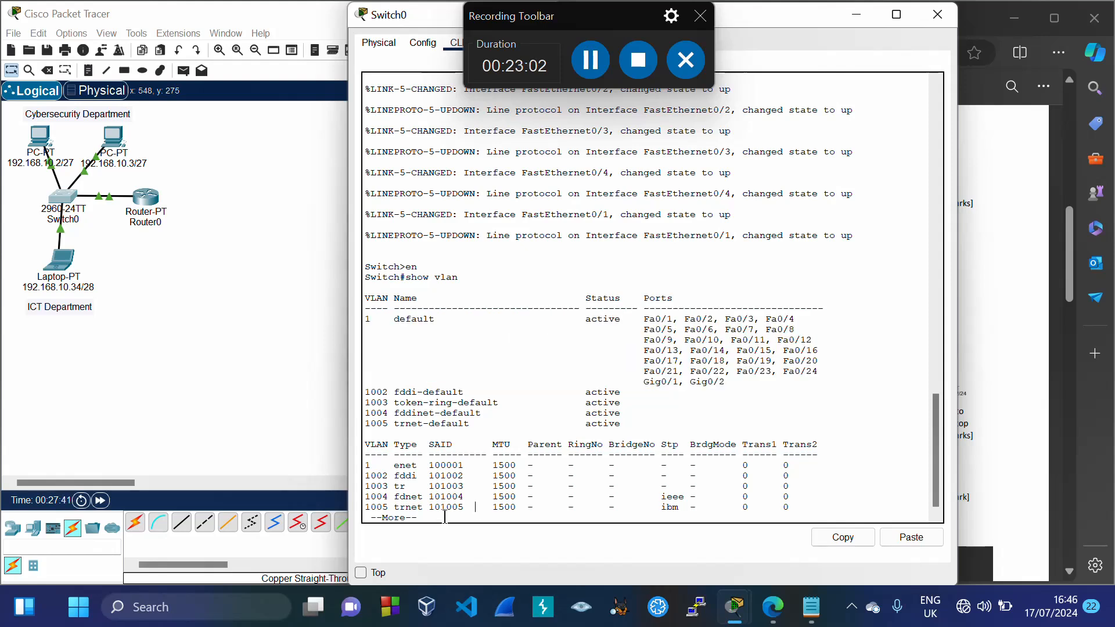
pyautogui.press('q')
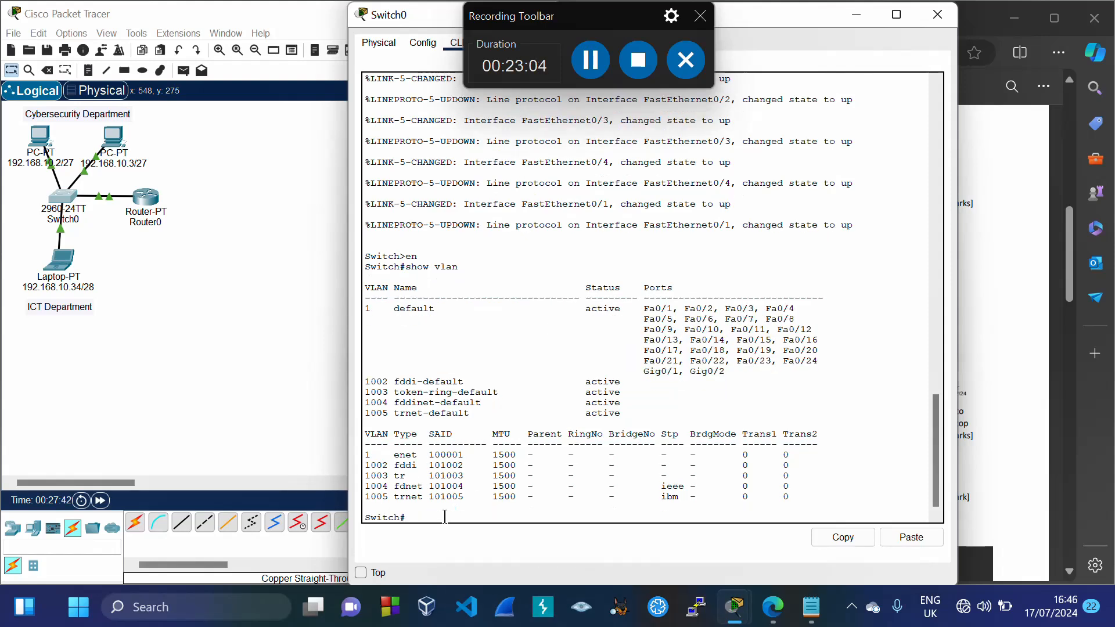
pyautogui.press('Return')
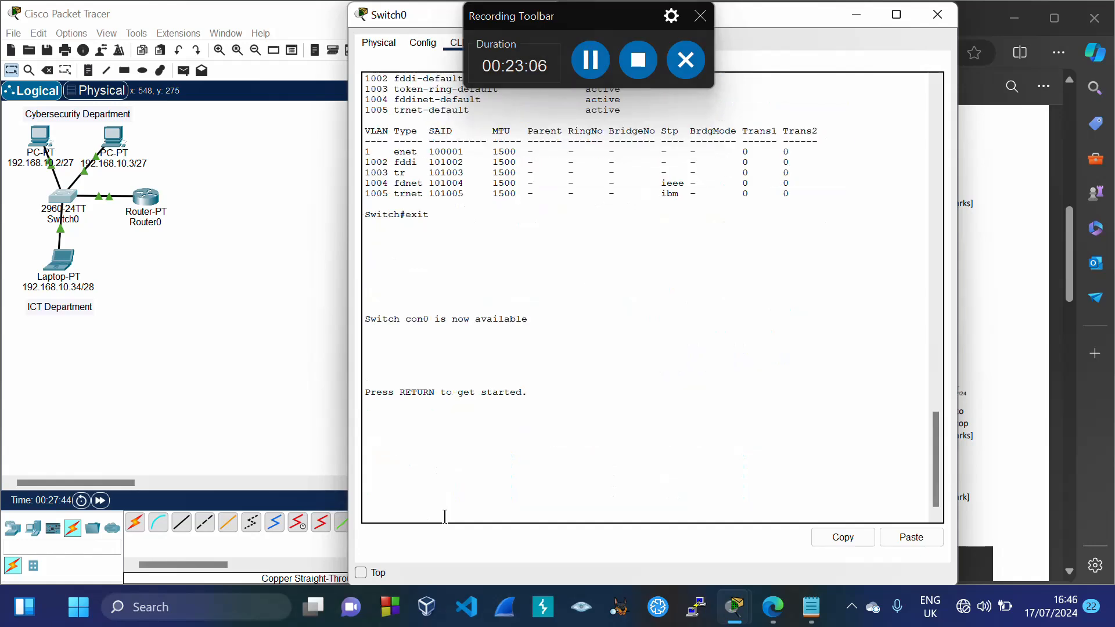
pyautogui.press('Return')
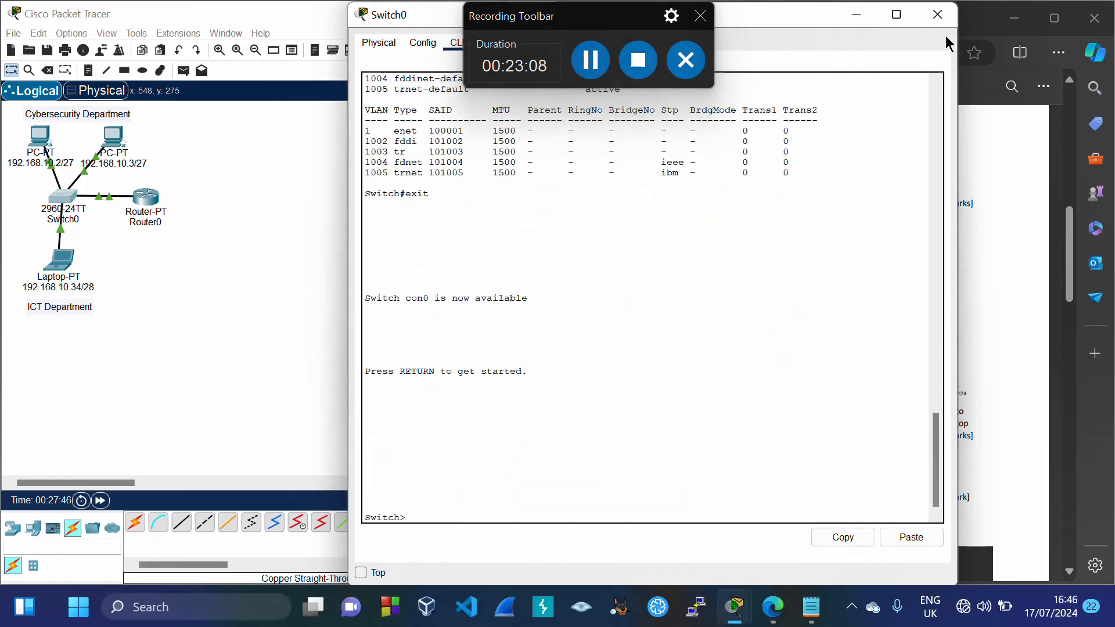
pyautogui.click(937, 14)
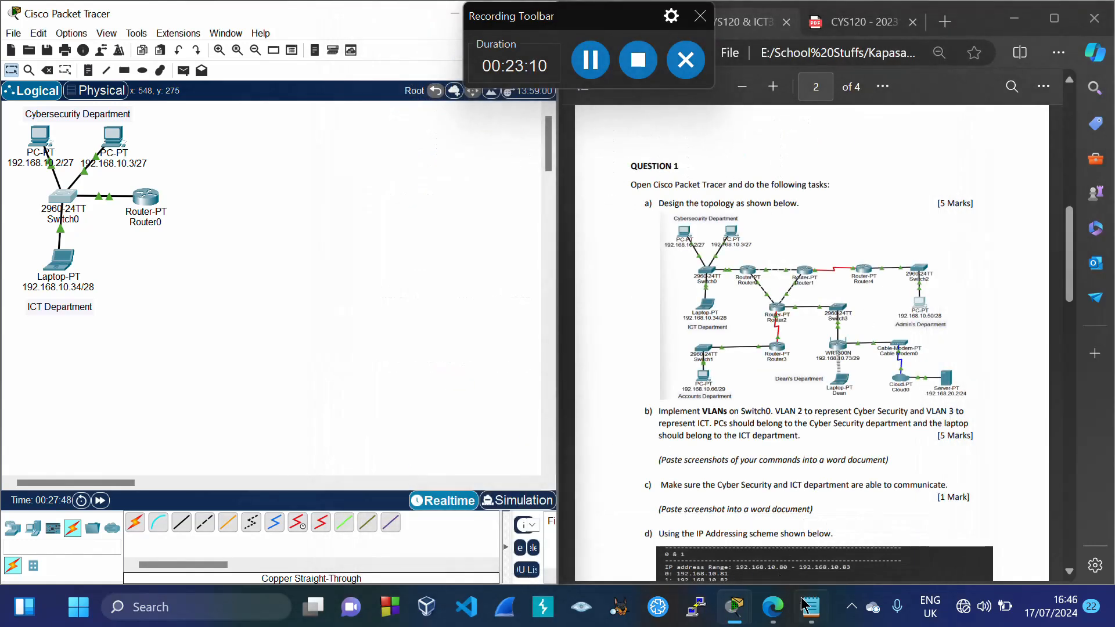
# Switch back to the Notepad notes and add the lines "vlan 2" and "name cybersecurity" after "conf t"
pyautogui.moveTo(810, 606)
pyautogui.click(721, 538)
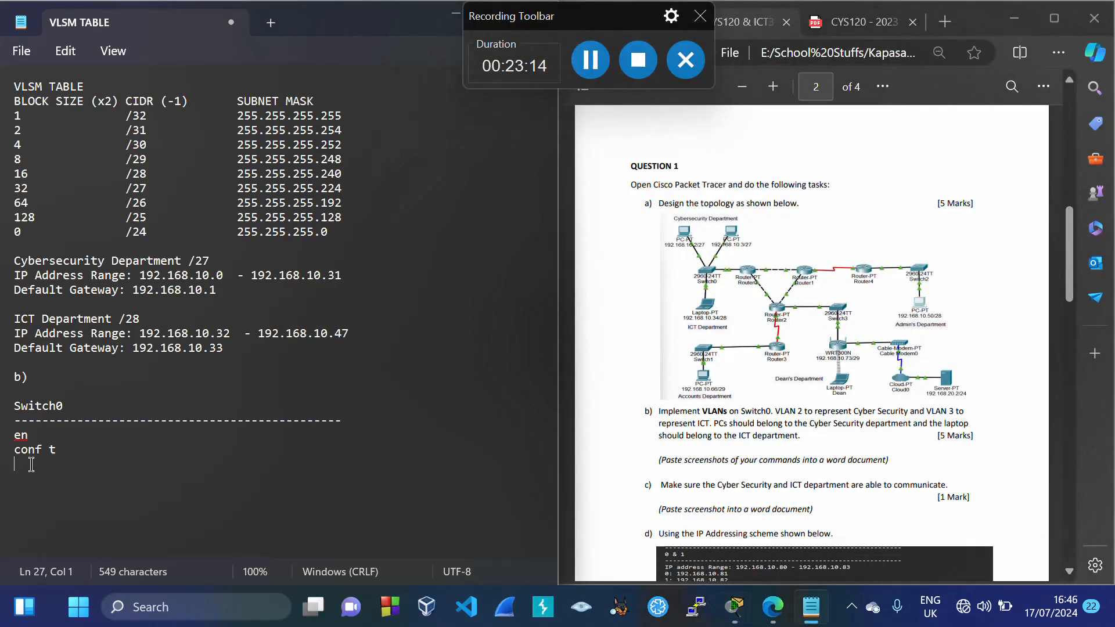
pyautogui.write('vlan')
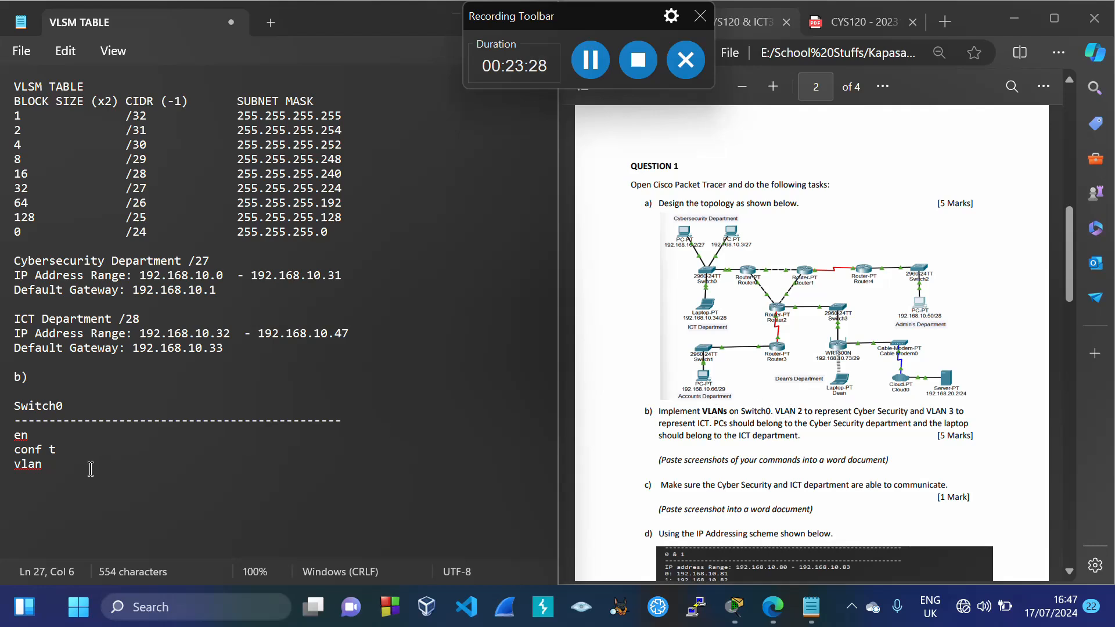
pyautogui.click(63, 466)
pyautogui.write('2')
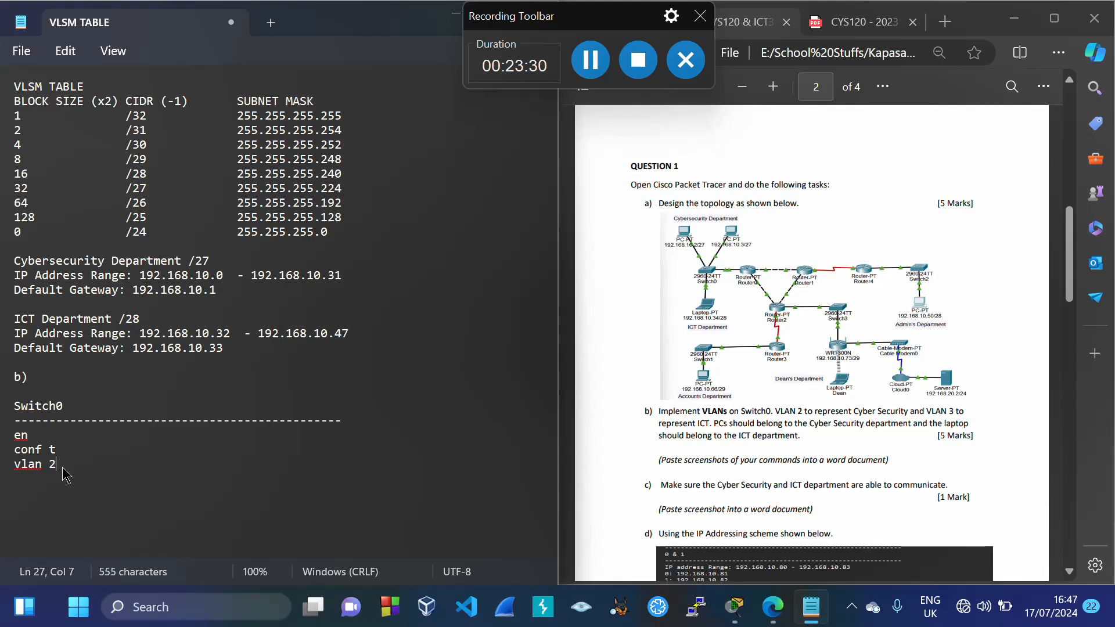
pyautogui.write('name cybersec')
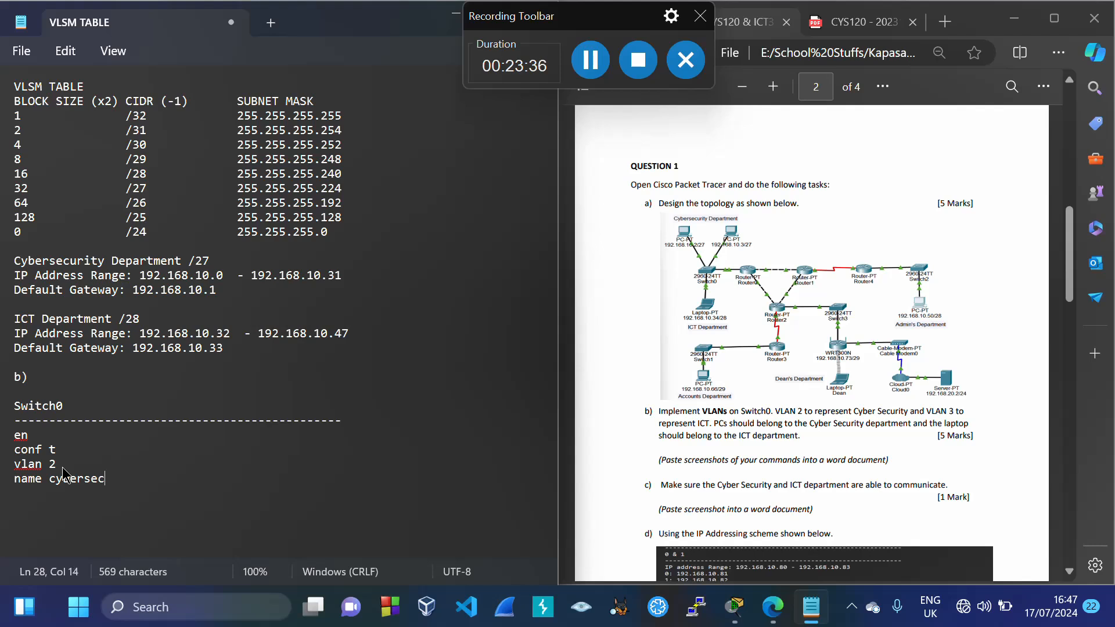
pyautogui.write('urity')
pyautogui.press('Return')
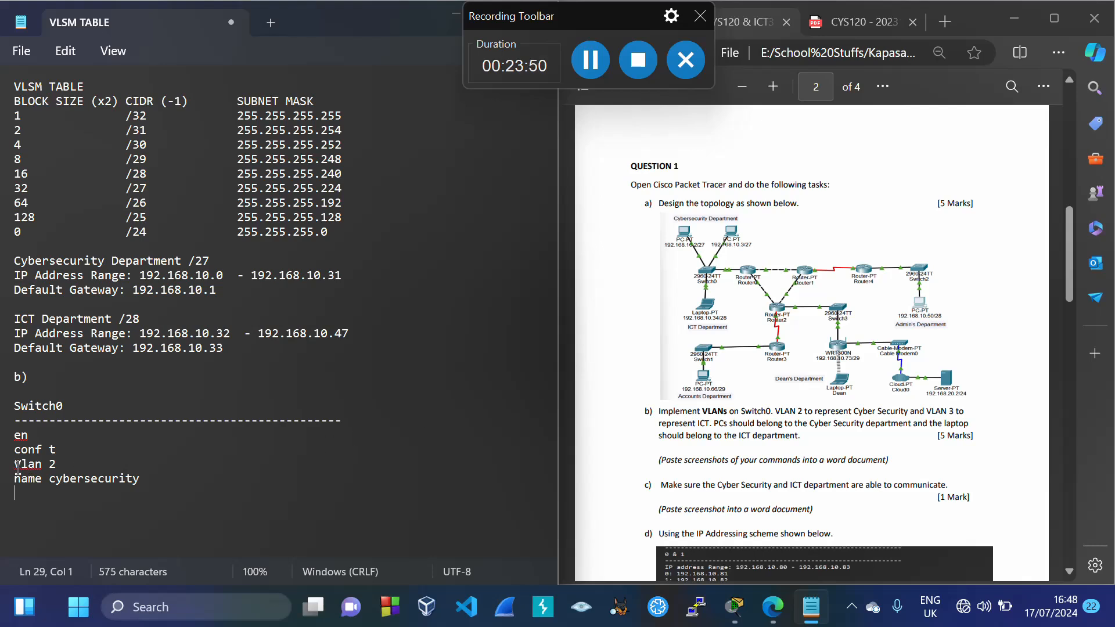
# Duplicate the VLAN command text below the cybersecurity line and edit it to read "vlan 3" and "name ICT"
pyautogui.moveTo(14, 464); pyautogui.dragTo(42, 482)
pyautogui.hotkey('ctrl', 'c')
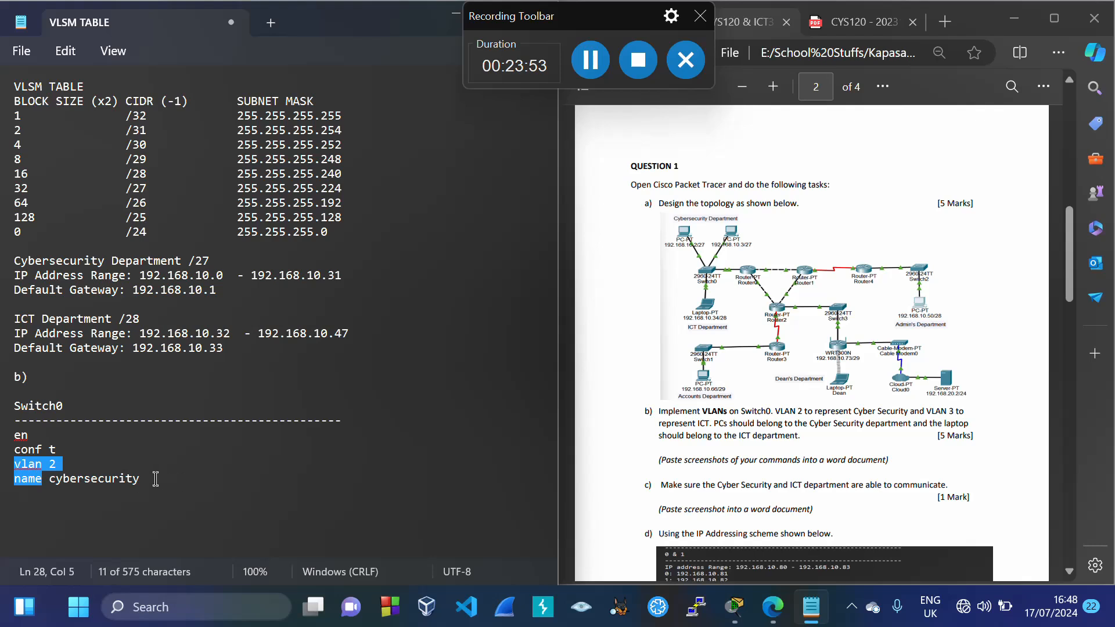
pyautogui.click(154, 477)
pyautogui.press('Return')
pyautogui.hotkey('ctrl', 'v')
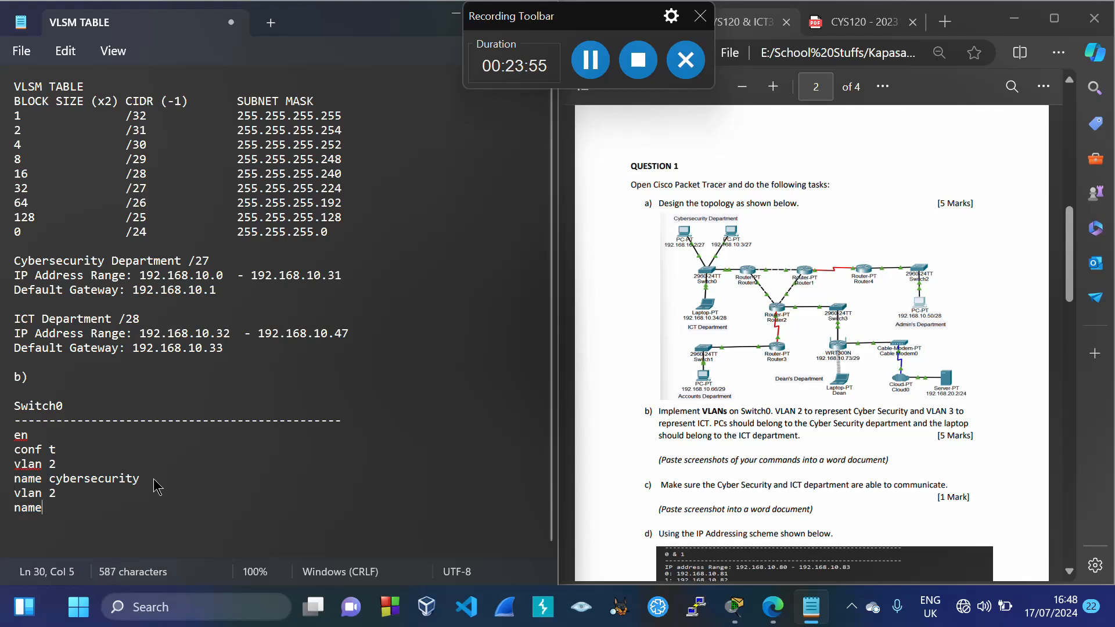
pyautogui.click(66, 494)
pyautogui.press('BackSpace')
pyautogui.write('3')
pyautogui.click(59, 511)
pyautogui.write('ICT')
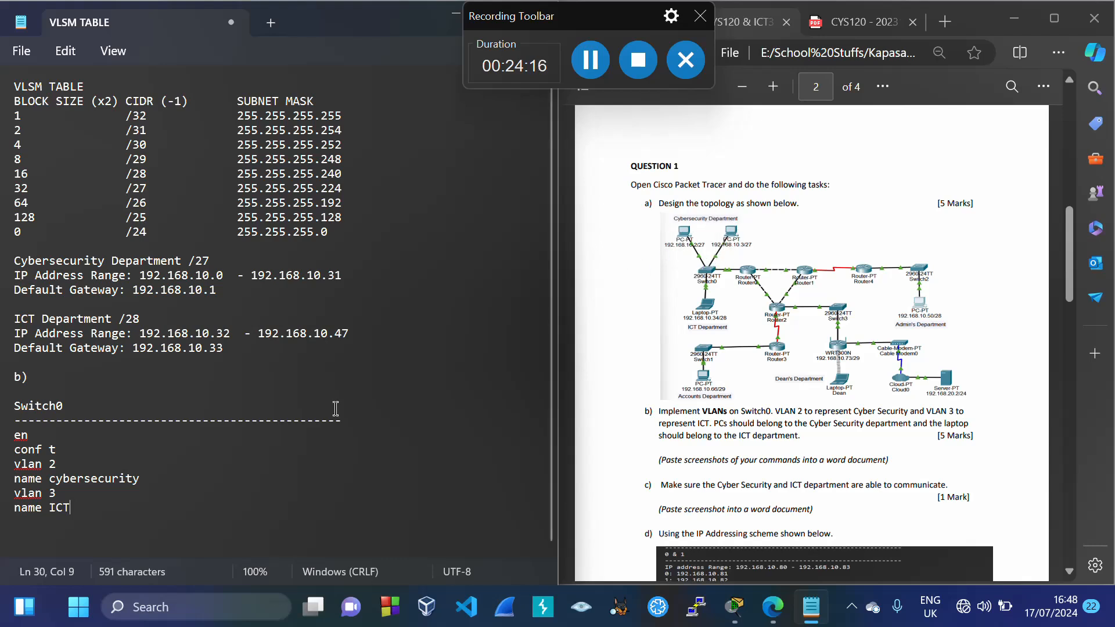
pyautogui.press('Return')
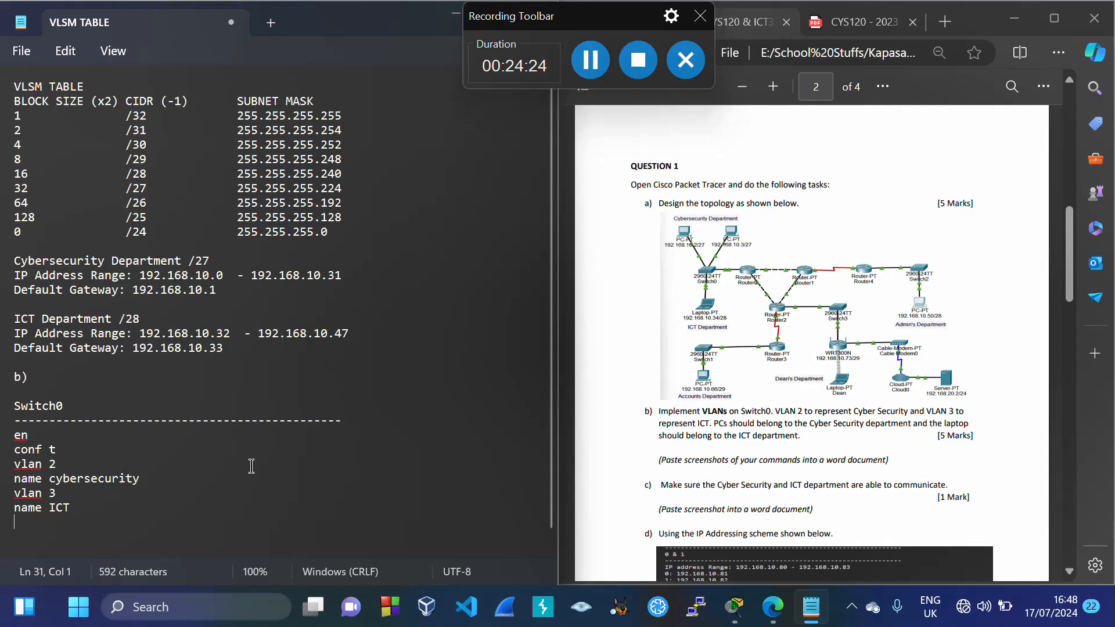
# Add the interface command lines "int Fa0/2" and "switchport mode access" below "name ICT"
pyautogui.write('int')
pyautogui.write('Fa')
pyautogui.write('0/2')
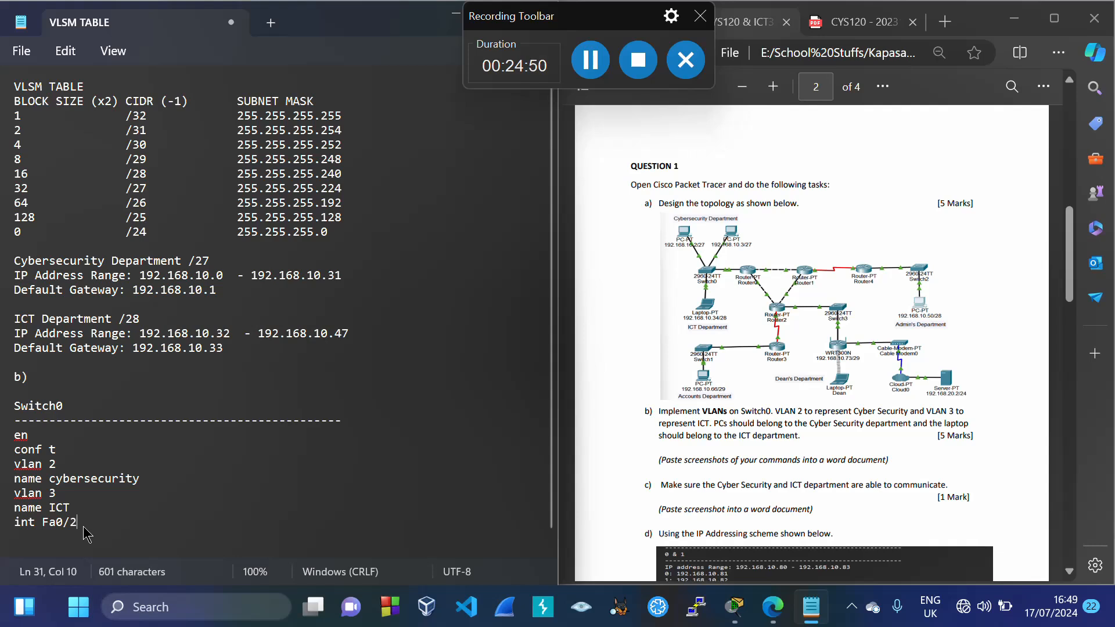
pyautogui.press('Return')
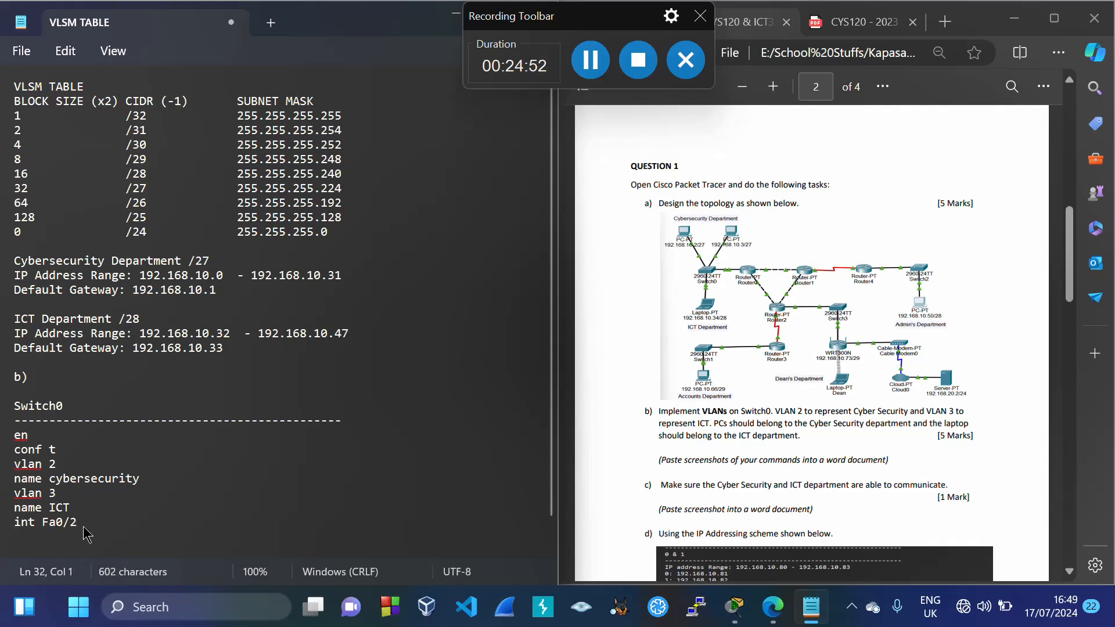
pyautogui.write('switchport')
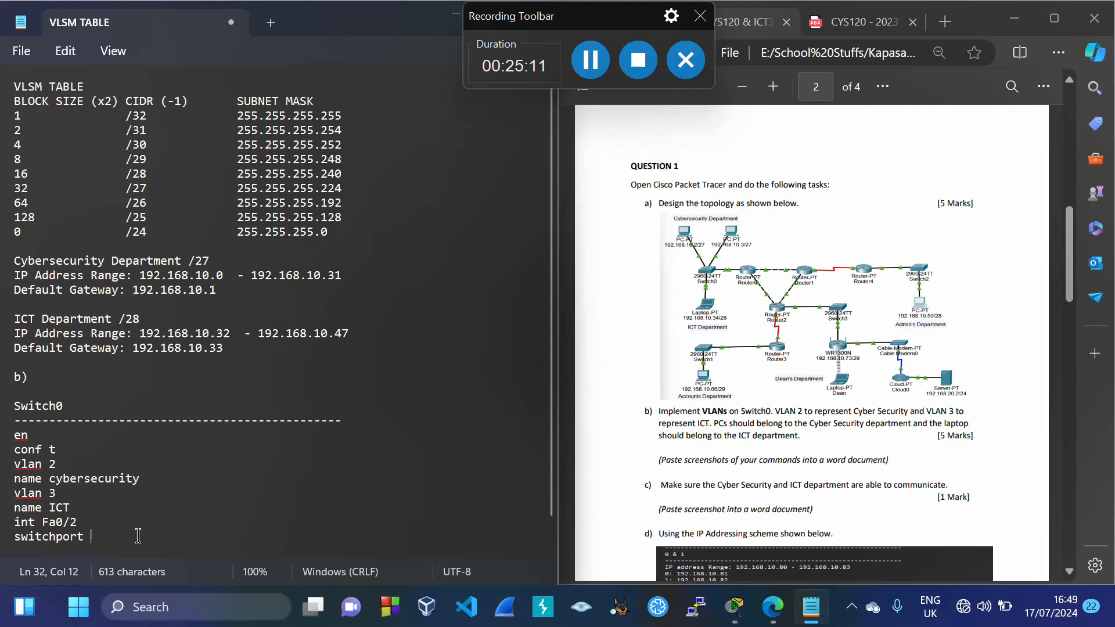
pyautogui.write('mode ac')
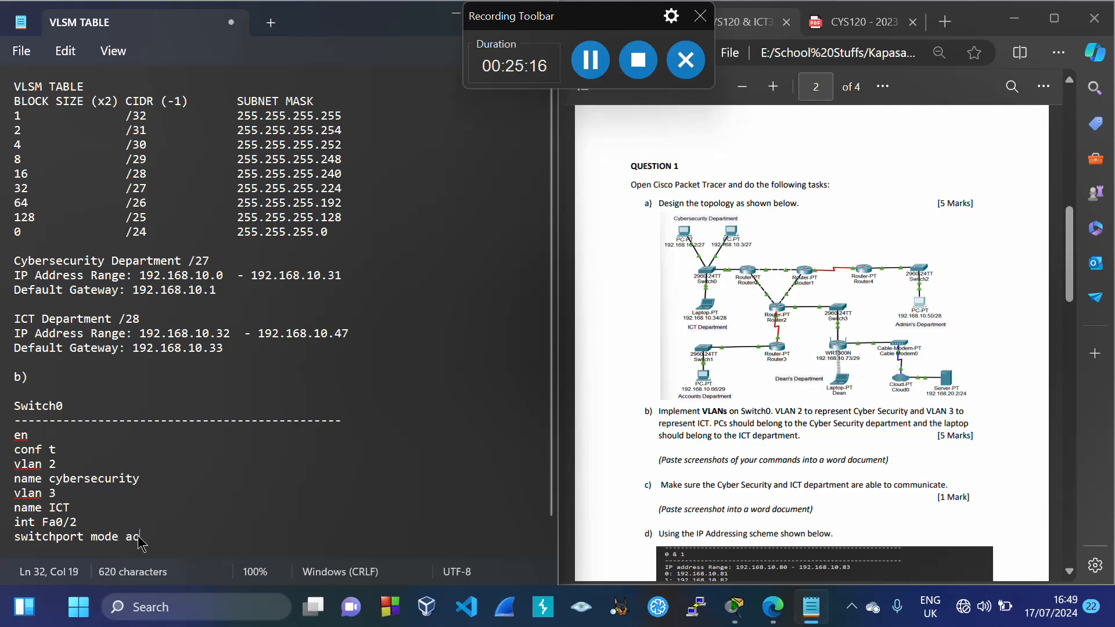
pyautogui.write('cess')
pyautogui.moveTo(15, 536); pyautogui.dragTo(172, 546)
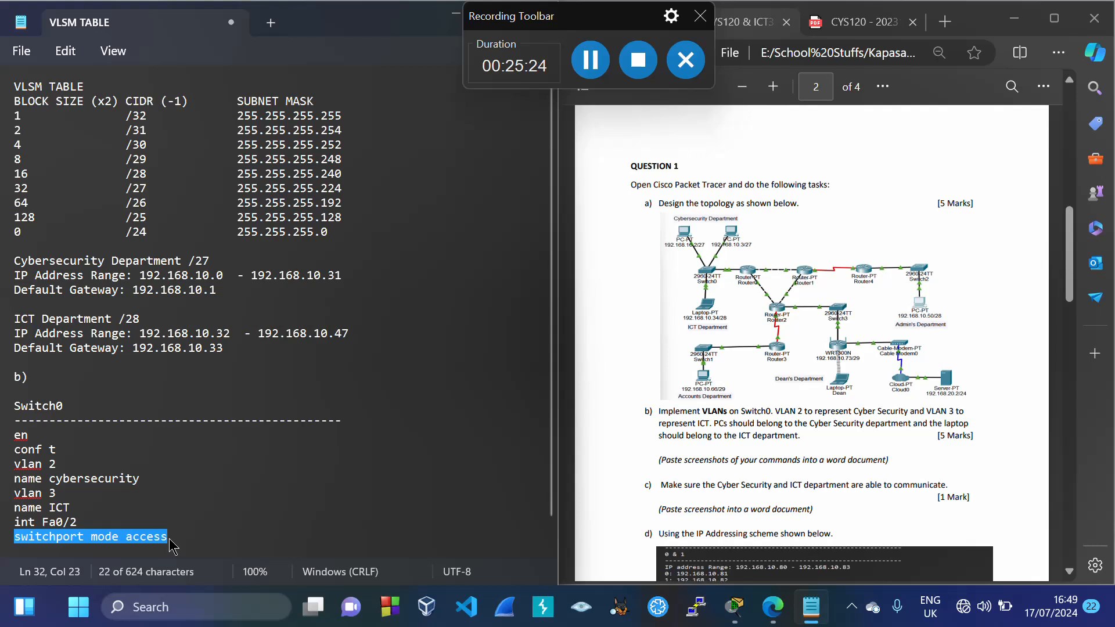
pyautogui.click(169, 538)
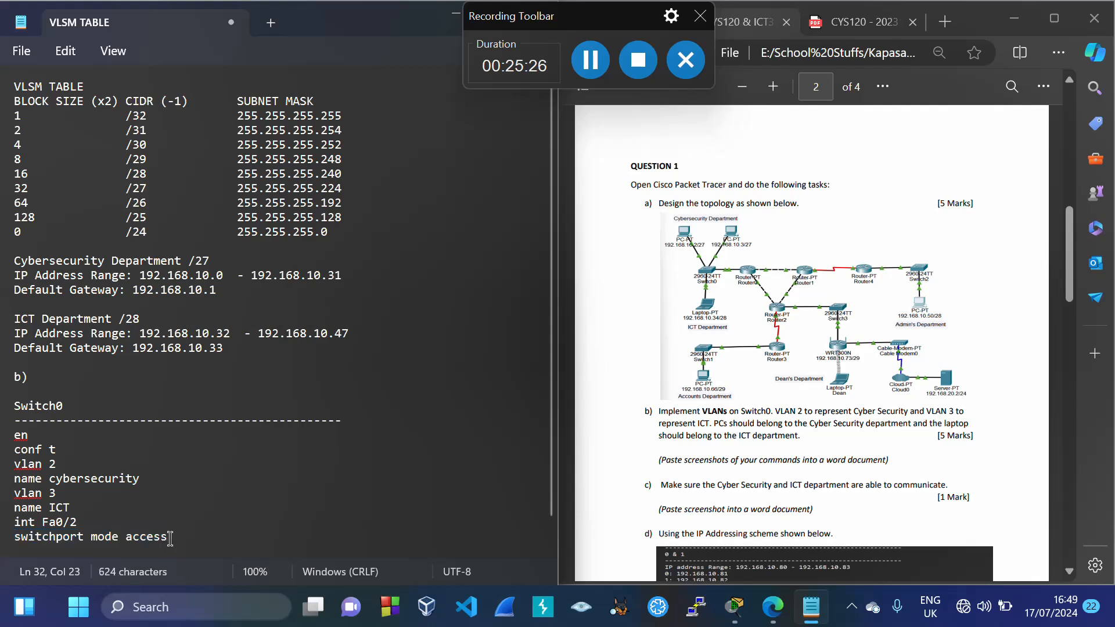
# Add the line "switchport access vlan 2" below "switchport mode access" in the Fa0/2 command block
pyautogui.press('Return')
pyautogui.hotkey('ctrl', 'v')
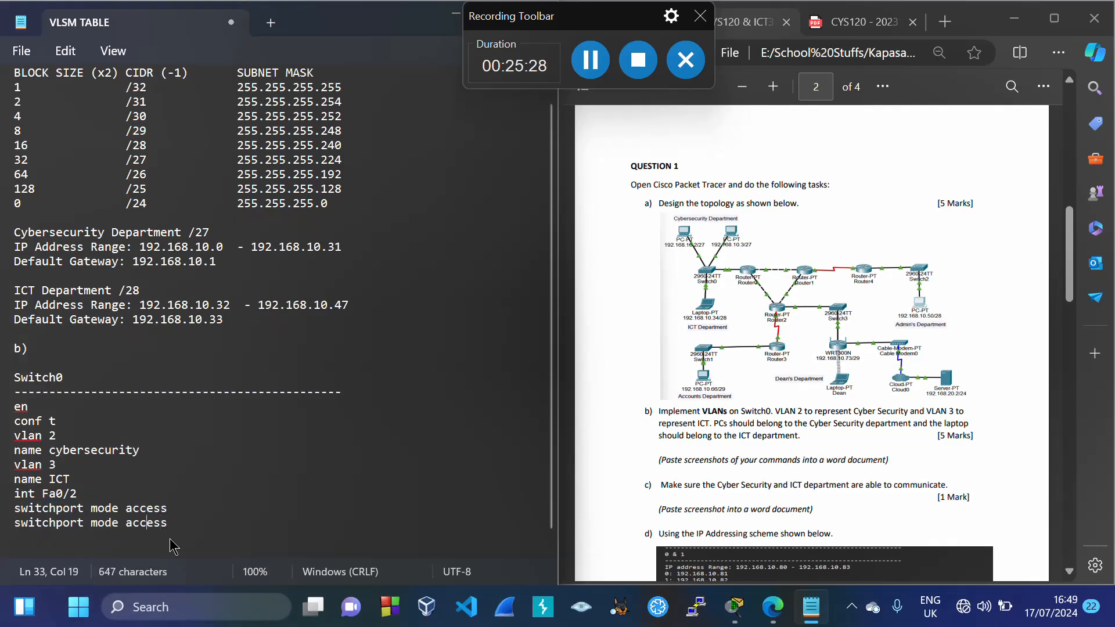
pyautogui.press('BackSpace')
pyautogui.press('BackSpace')
pyautogui.press('BackSpace')
pyautogui.press('BackSpace')
pyautogui.press('BackSpace')
pyautogui.write('vlan 2')
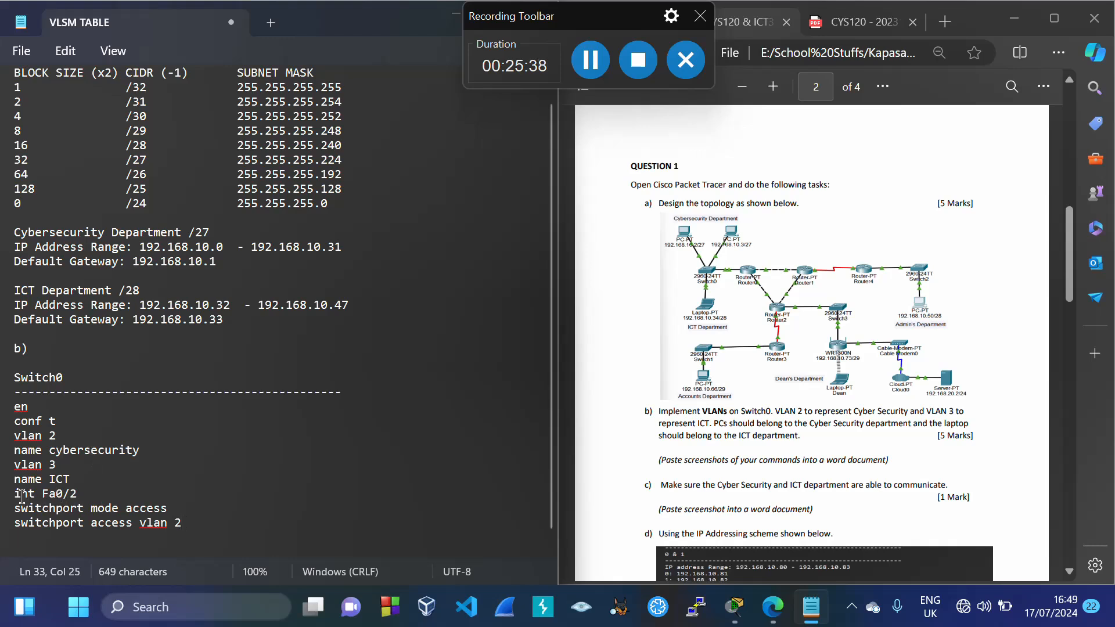
# Duplicate the three-line Fa0/2 interface block below itself and change the copy's interface to Fa0/3
pyautogui.moveTo(15, 494); pyautogui.dragTo(191, 524)
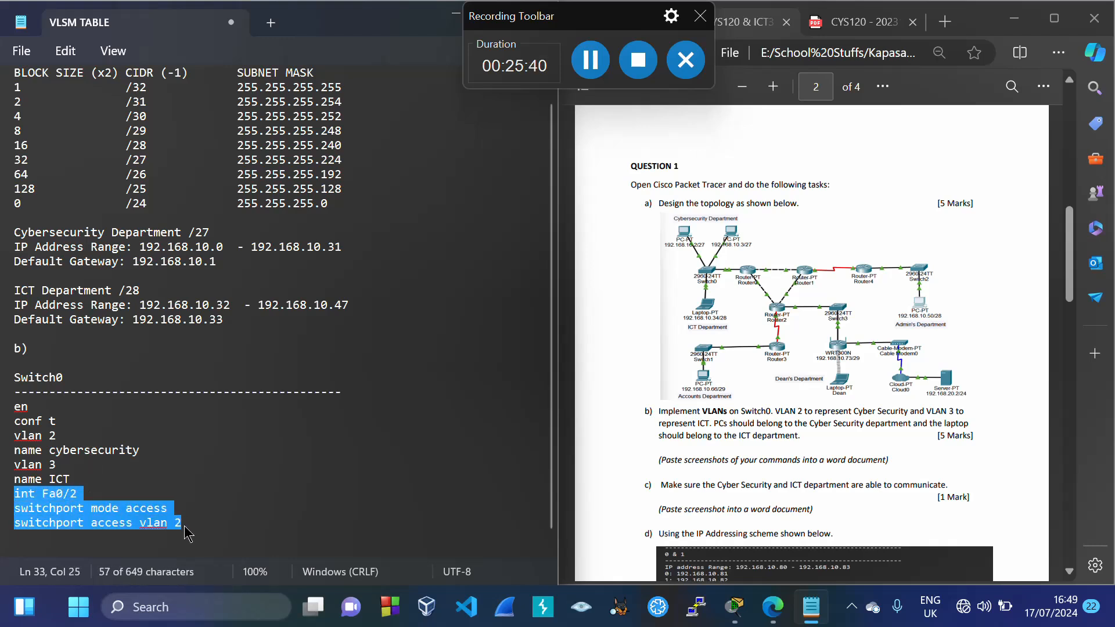
pyautogui.moveTo(14, 435); pyautogui.dragTo(148, 451)
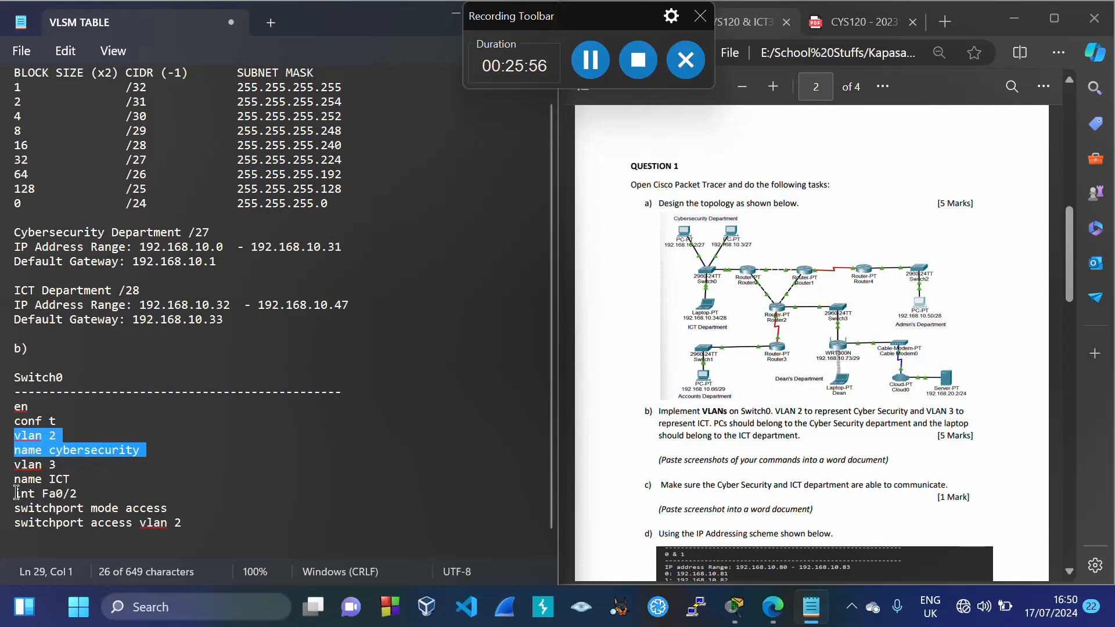
pyautogui.moveTo(16, 493); pyautogui.dragTo(181, 530)
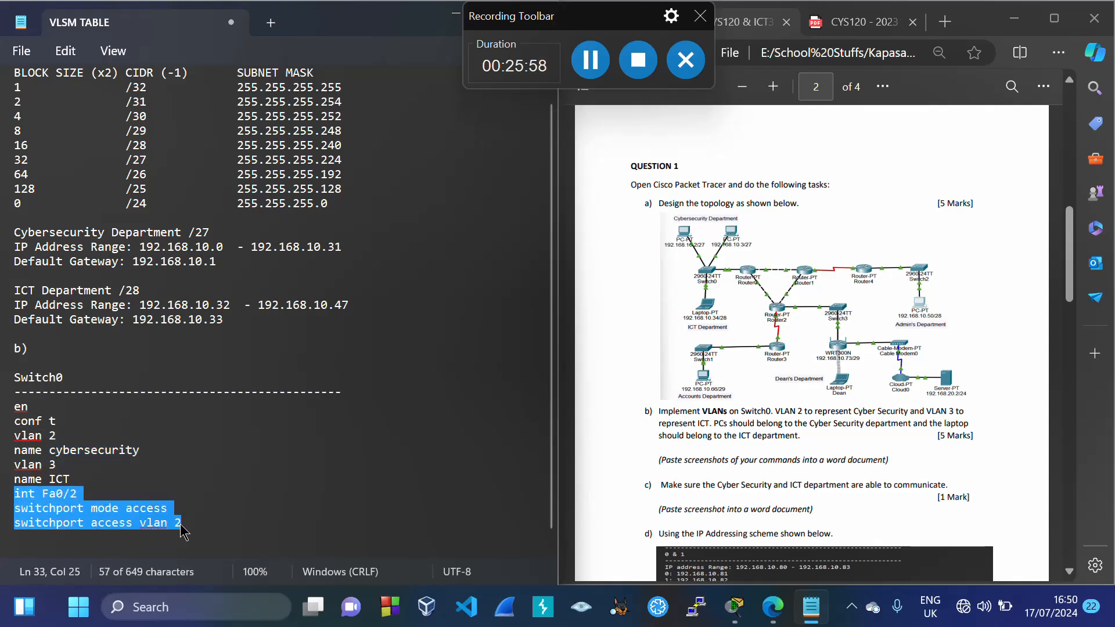
pyautogui.hotkey('ctrl', 'c')
pyautogui.click(183, 531)
pyautogui.press('Return')
pyautogui.hotkey('ctrl', 'v')
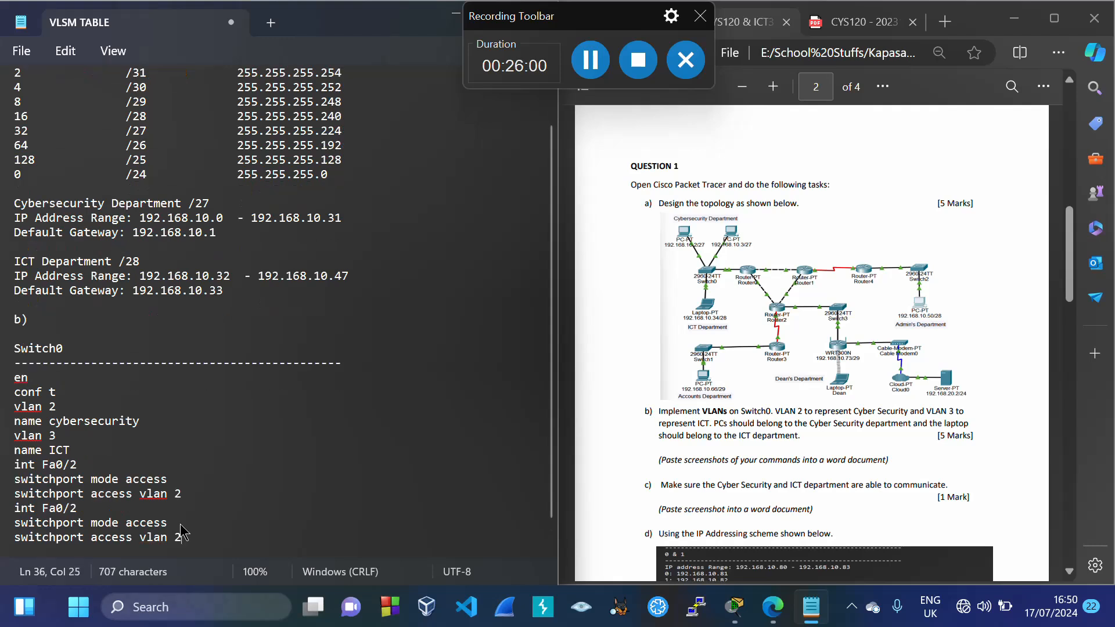
pyautogui.press('BackSpace')
pyautogui.write('3')
# Add another copy of the interface block at the end, changing it to "int Fa0/4" and "switchport access vlan 3"
pyautogui.moveTo(16, 436); pyautogui.dragTo(70, 452)
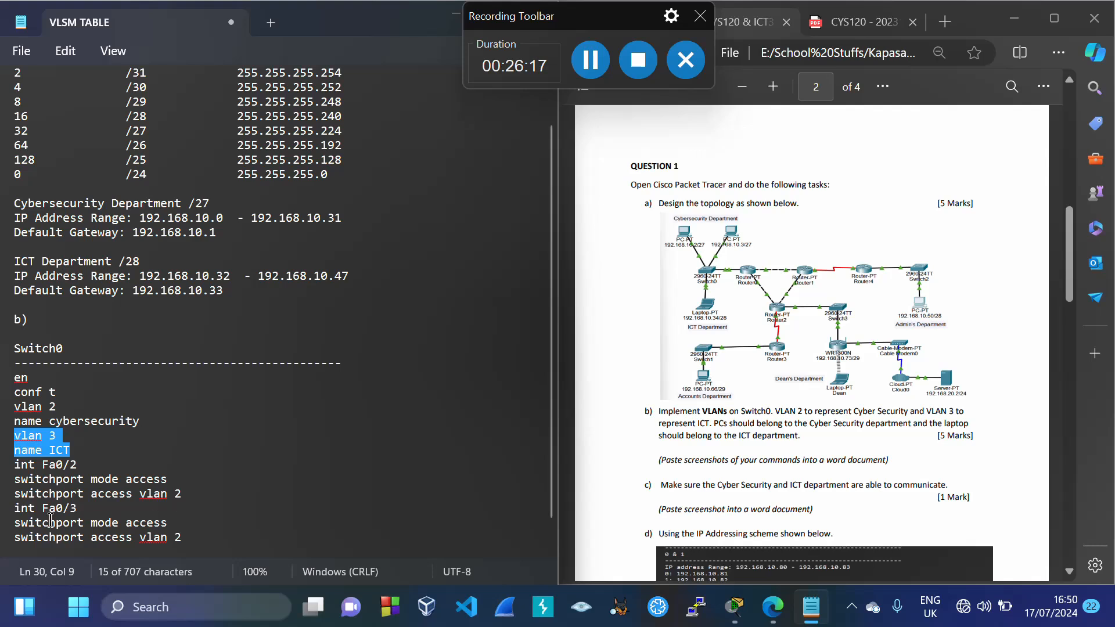
pyautogui.click(188, 540)
pyautogui.press('Return')
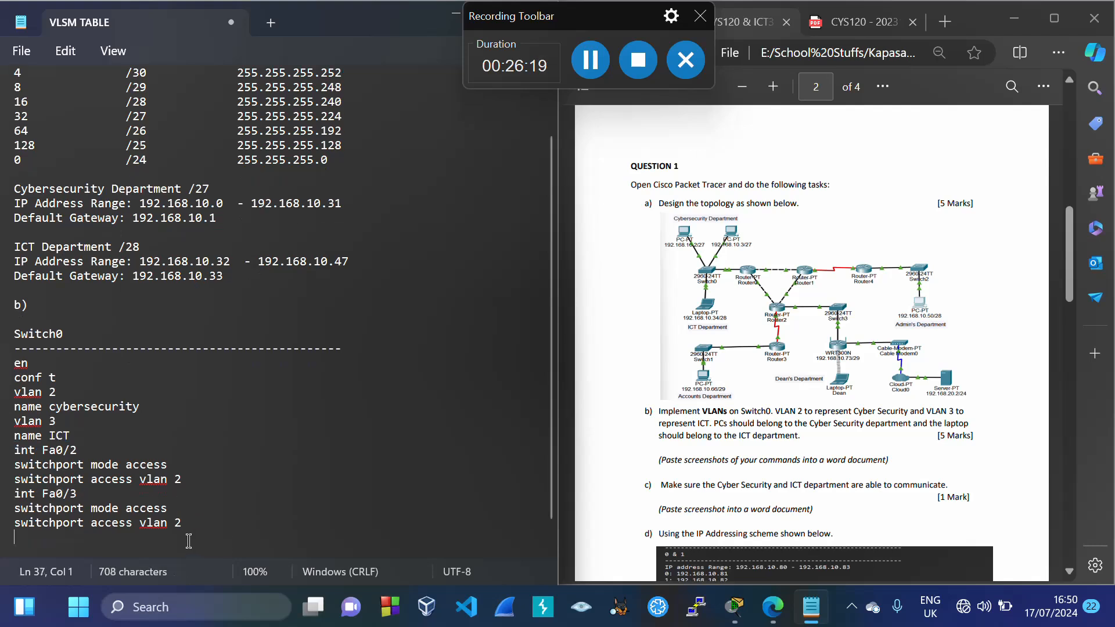
pyautogui.hotkey('ctrl', 'v')
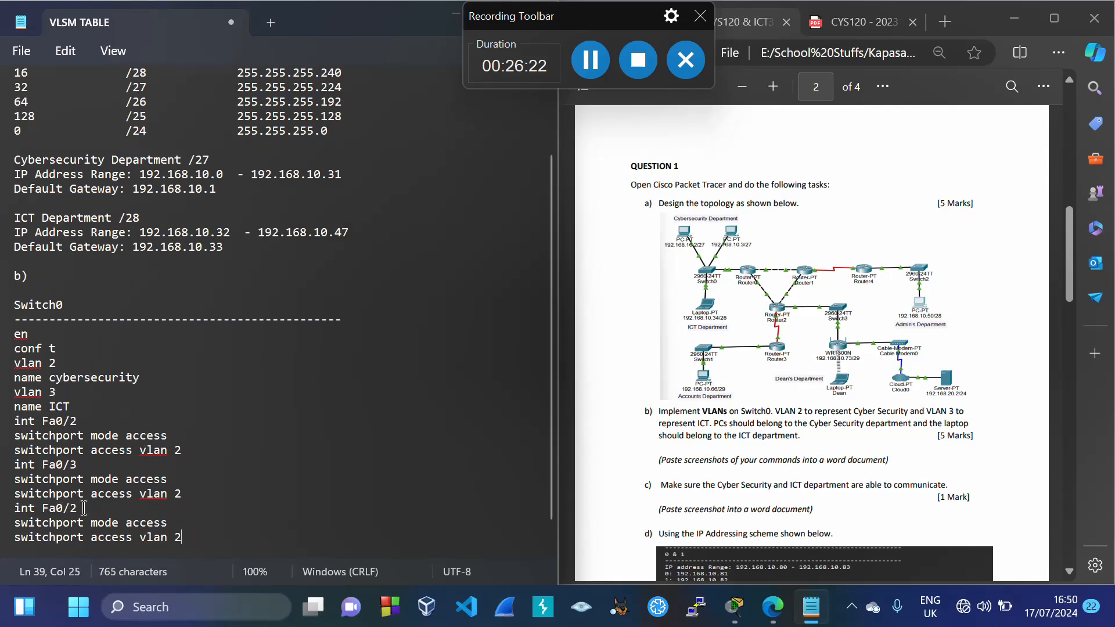
pyautogui.press('BackSpace')
pyautogui.write('4')
pyautogui.click(186, 539)
pyautogui.press('BackSpace')
pyautogui.write('3')
# Append one more interface block copy, cut it down to "switchport mode", and change its interface to Fa0/1
pyautogui.press('Return')
pyautogui.hotkey('ctrl', 'v')
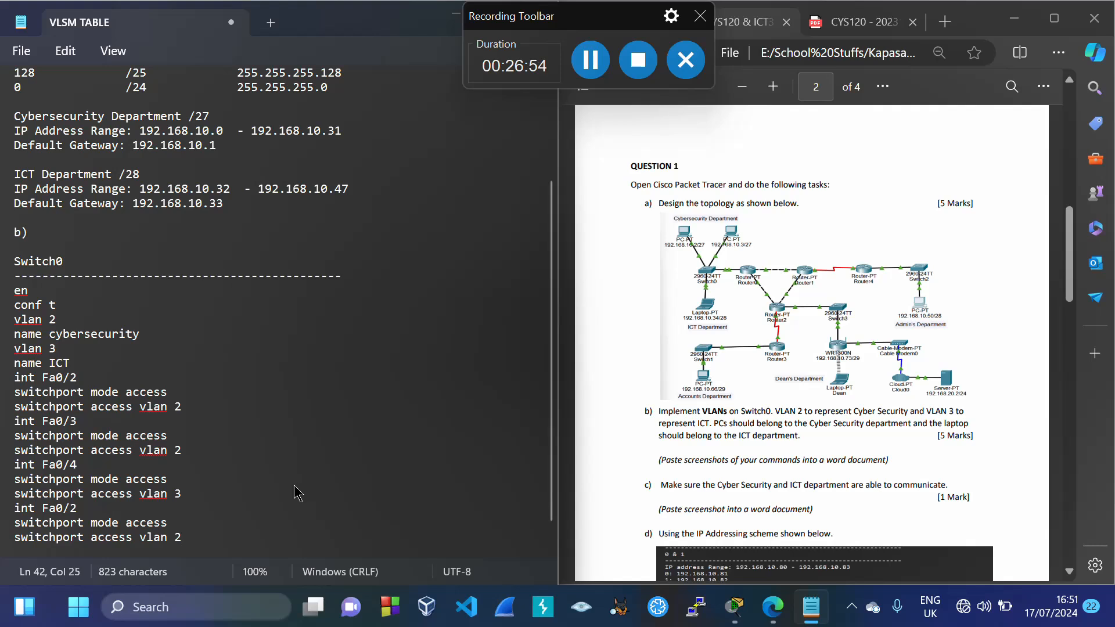
pyautogui.press('BackSpace')
pyautogui.press('BackSpace')
pyautogui.press('BackSpace')
pyautogui.press('BackSpace')
pyautogui.press('BackSpace')
pyautogui.press('BackSpace')
pyautogui.press('BackSpace')
pyautogui.press('BackSpace')
pyautogui.press('BackSpace')
pyautogui.press('BackSpace')
pyautogui.press('BackSpace')
pyautogui.press('BackSpace')
pyautogui.press('BackSpace')
pyautogui.press('BackSpace')
pyautogui.press('BackSpace')
pyautogui.press('BackSpace')
pyautogui.press('BackSpace')
pyautogui.press('BackSpace')
pyautogui.press('BackSpace')
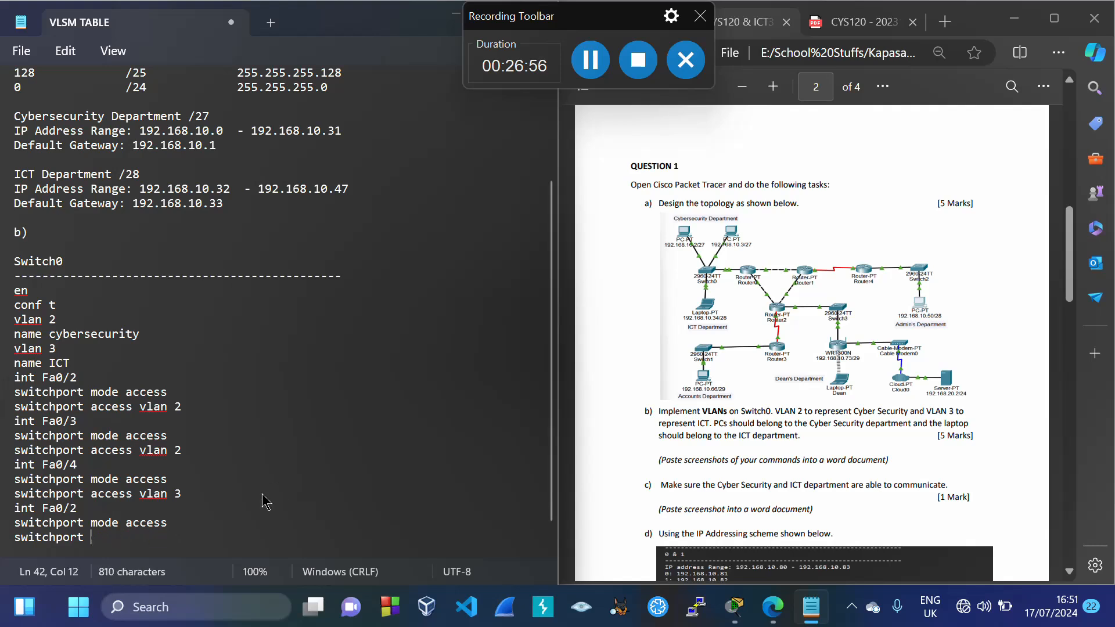
pyautogui.press('BackSpace')
pyautogui.press('BackSpace')
pyautogui.press('BackSpace')
pyautogui.press('BackSpace')
pyautogui.press('BackSpace')
pyautogui.press('BackSpace')
pyautogui.press('BackSpace')
pyautogui.press('BackSpace')
pyautogui.press('BackSpace')
pyautogui.press('BackSpace')
pyautogui.press('BackSpace')
pyautogui.press('BackSpace')
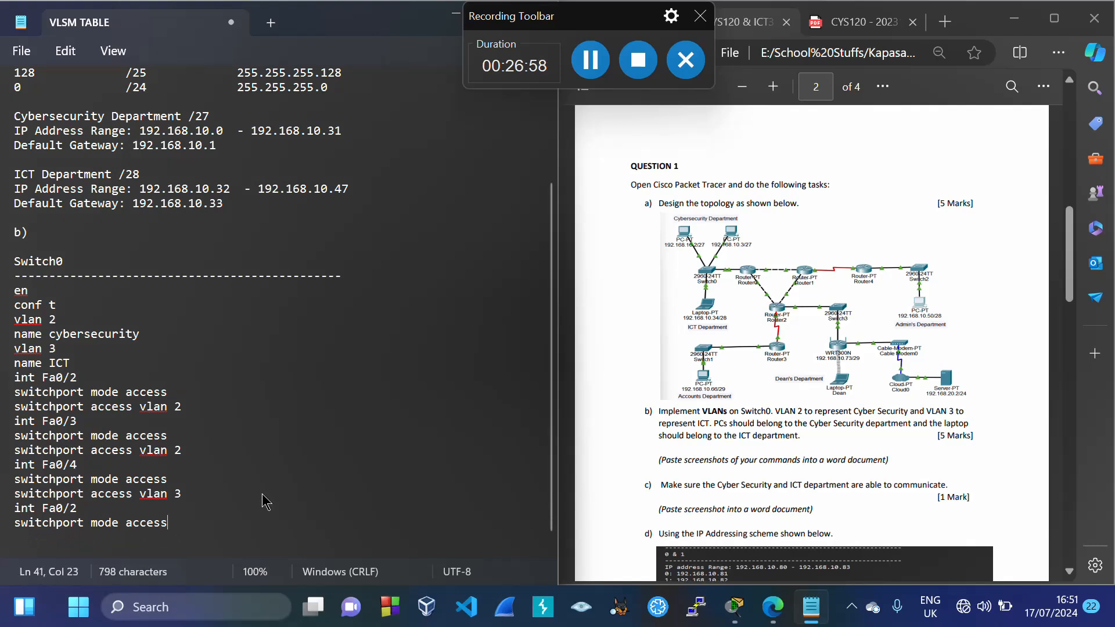
pyautogui.click(91, 509)
pyautogui.press('BackSpace')
pyautogui.write('1')
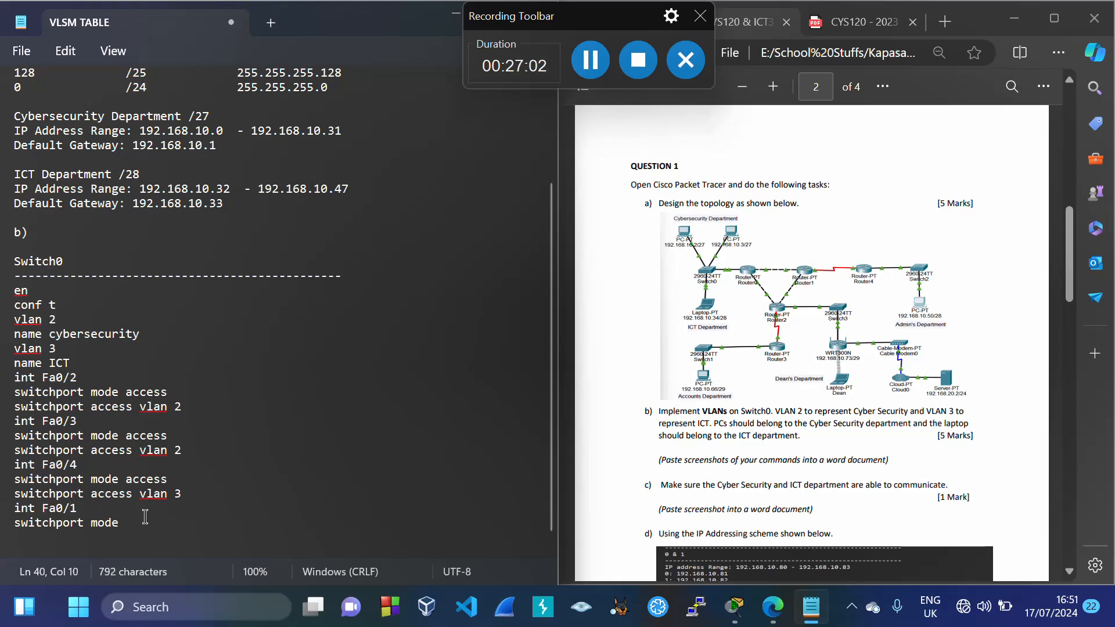
# Complete the Fa0/1 line as "switchport mode trunk", then add "end", "wr" and a closing dashed separator line
pyautogui.click(135, 525)
pyautogui.write('trunk')
pyautogui.press('Return')
pyautogui.write('end')
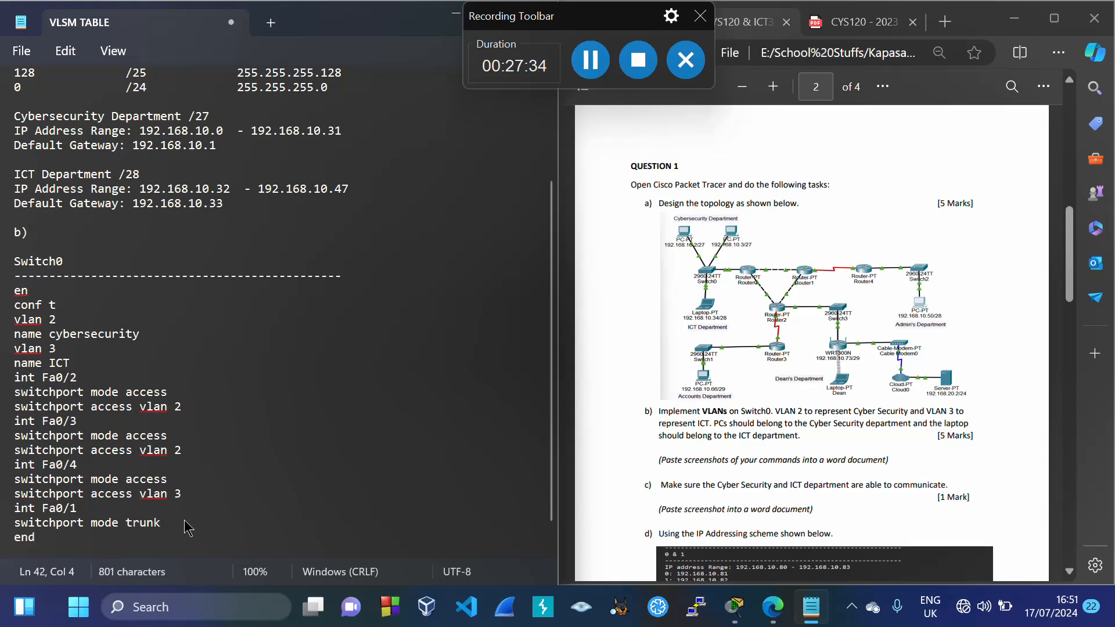
pyautogui.press('Return')
pyautogui.write('wr')
pyautogui.press('Return')
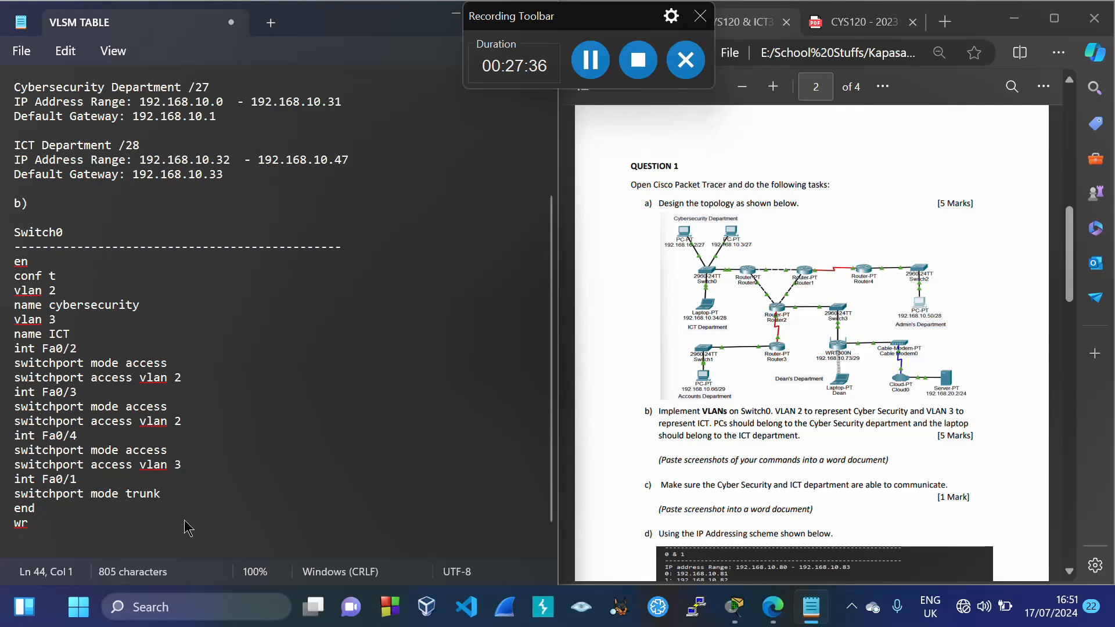
pyautogui.write('------------------------------------------------')
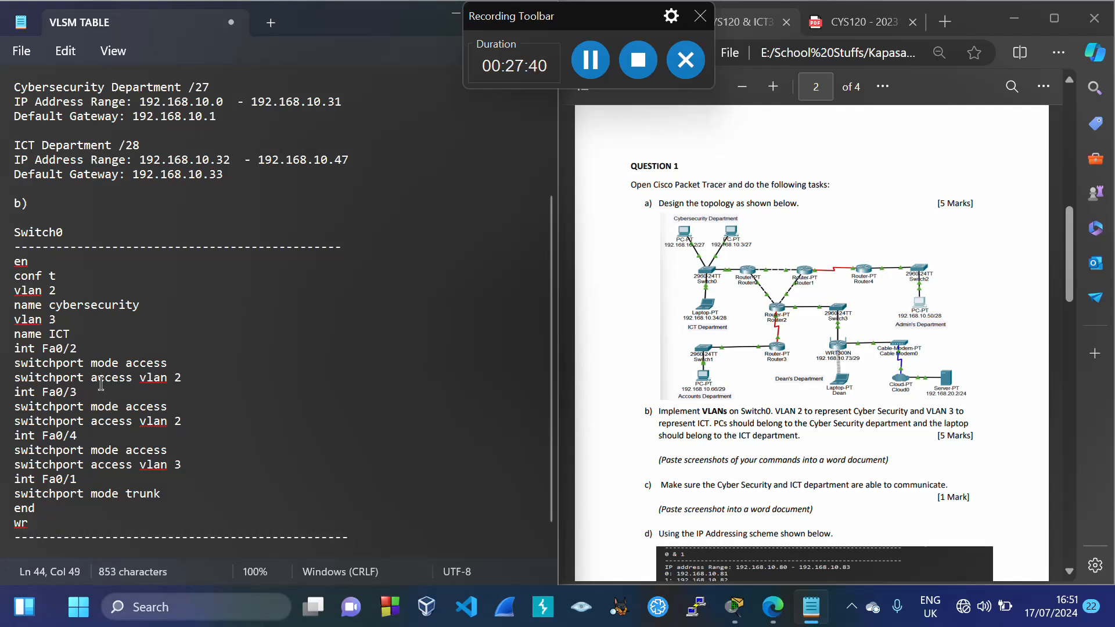
# Copy the Switch0 commands from "en" to "wr", switch to Packet Tracer, and paste them at Switch0's command-line prompt
pyautogui.moveTo(16, 261); pyautogui.dragTo(29, 526)
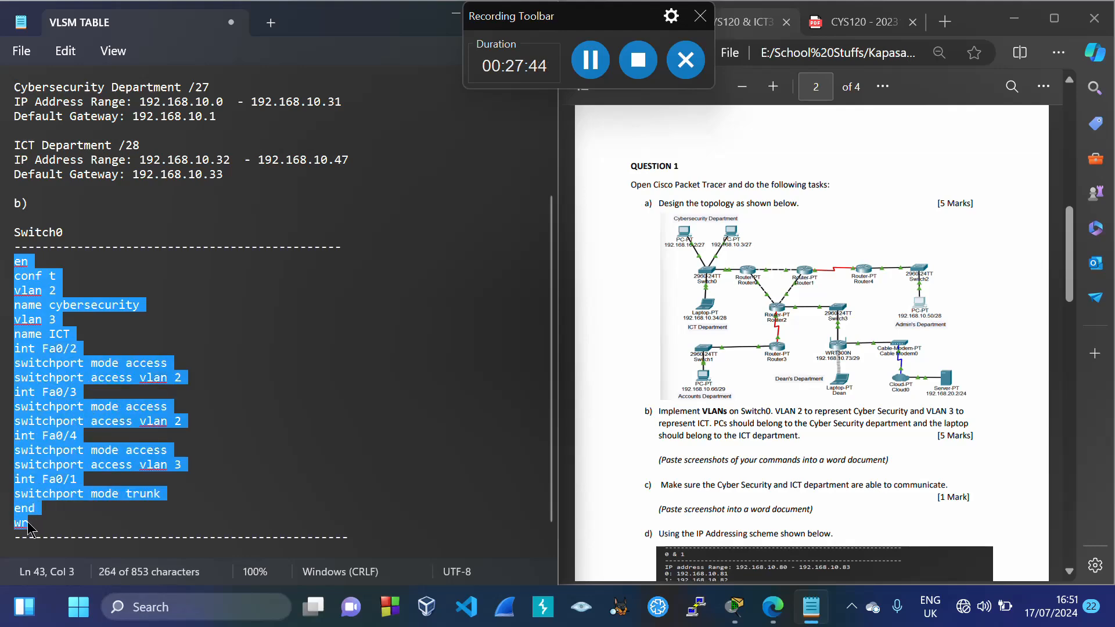
pyautogui.moveTo(737, 611)
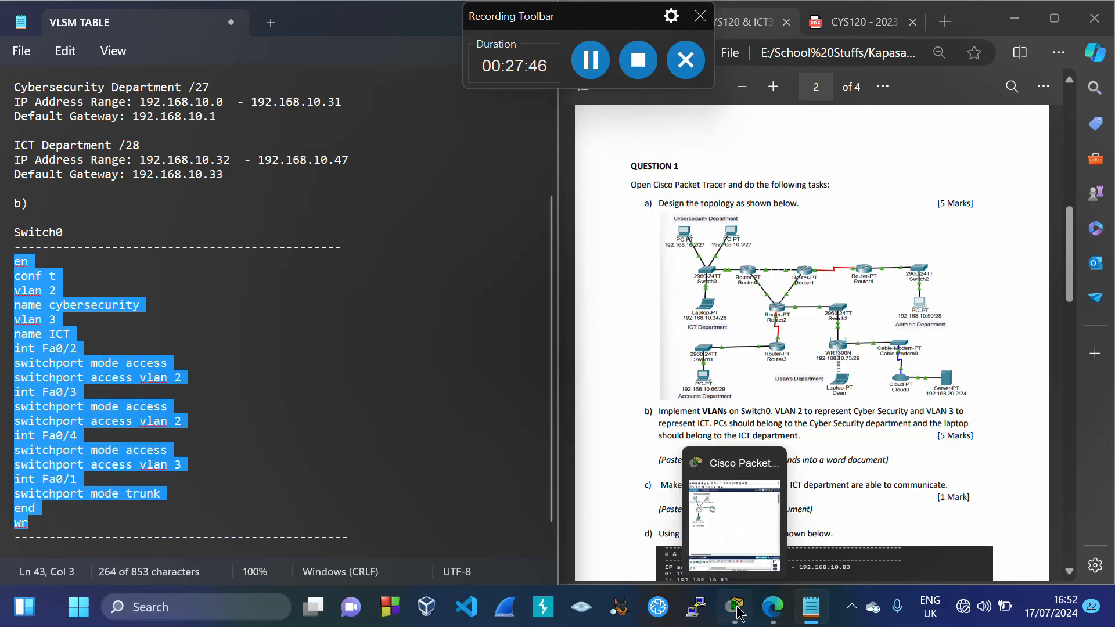
pyautogui.click(723, 527)
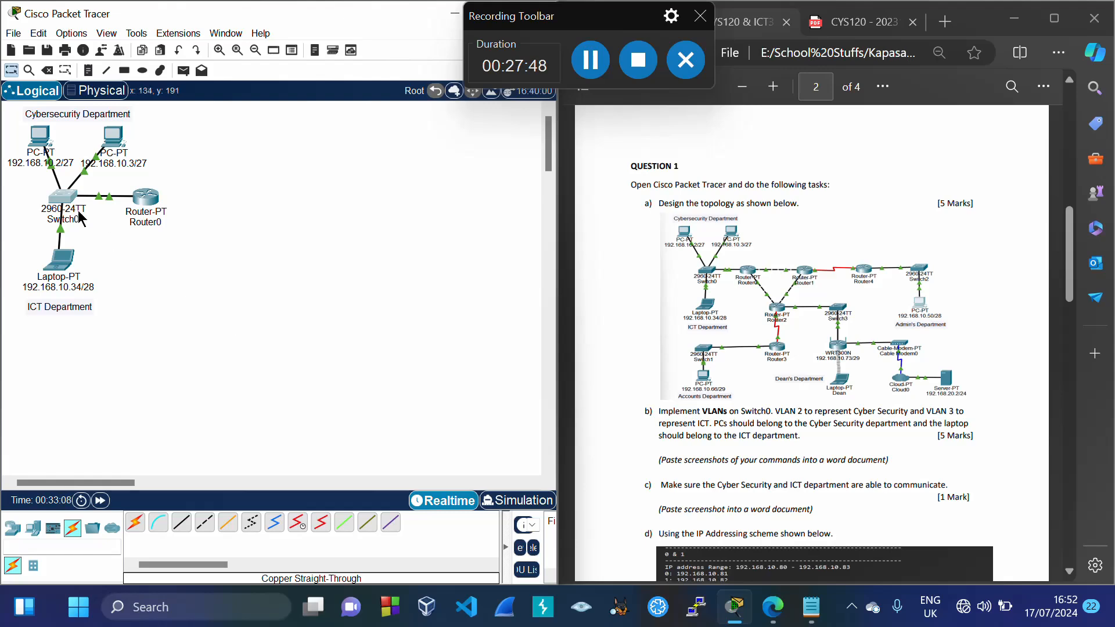
pyautogui.click(64, 199)
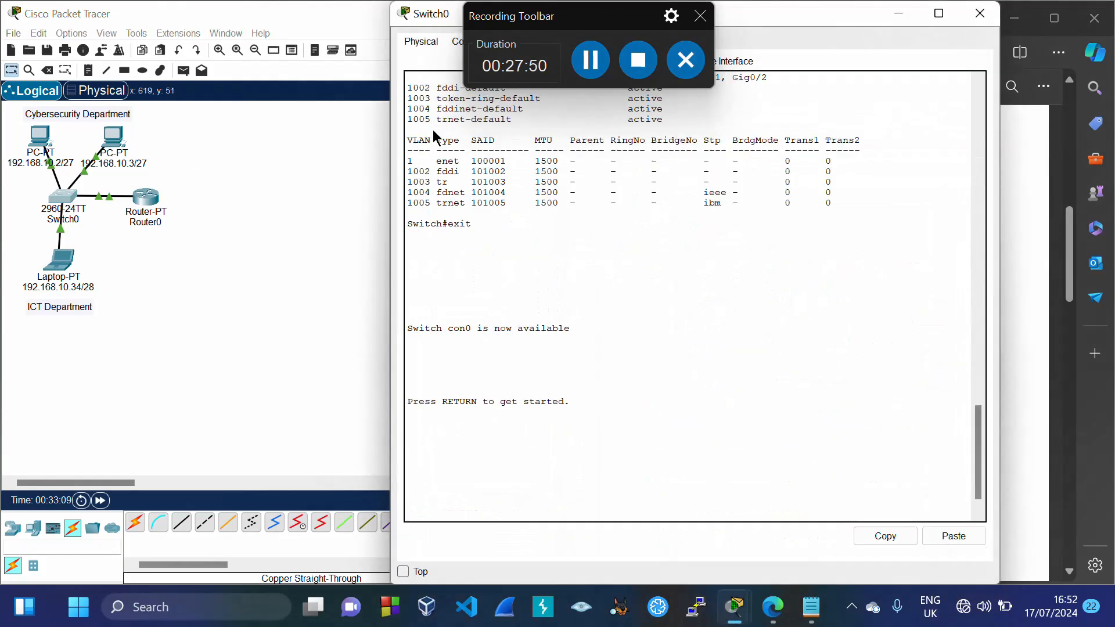
pyautogui.press('Return')
pyautogui.press('Return')
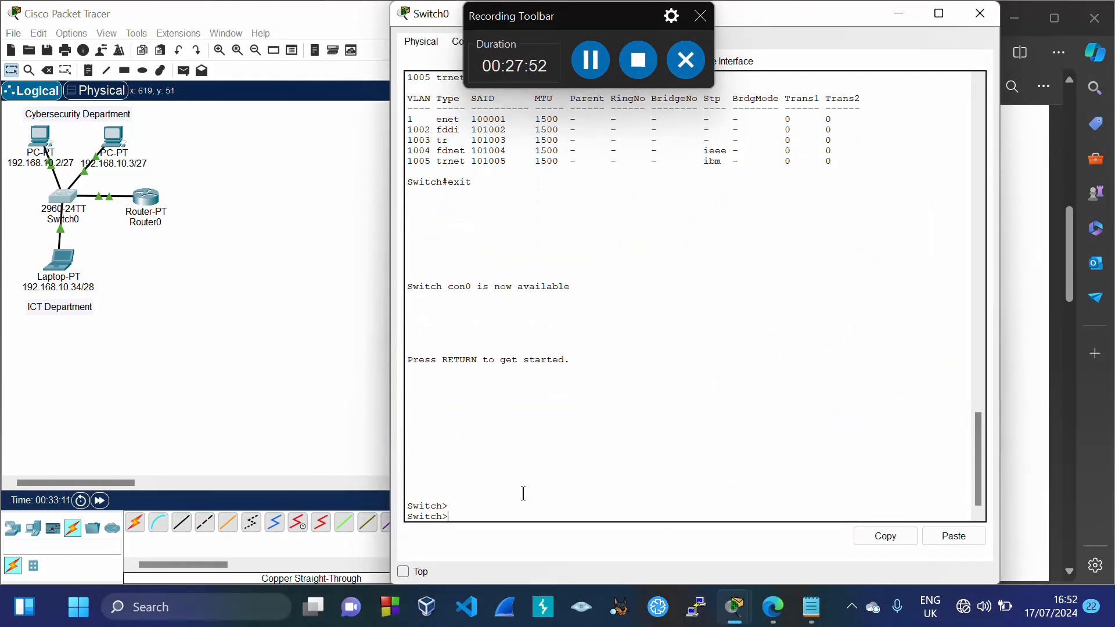
pyautogui.click(935, 535)
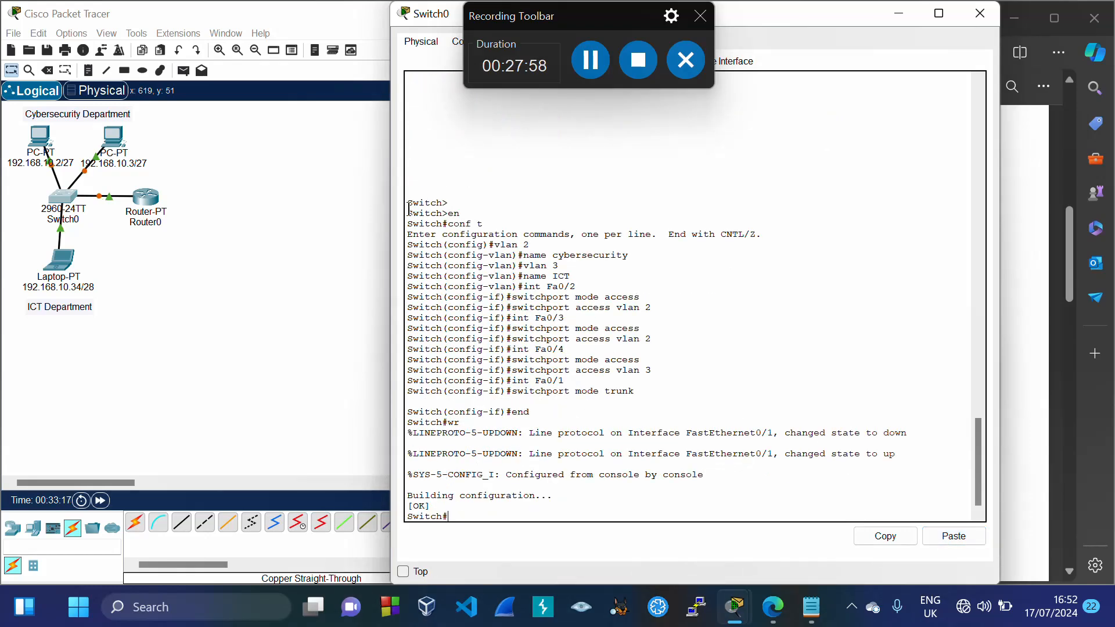
# Run "show vlan" on Switch0 and examine the ports assigned to the cybersecurity and ICT VLANs
pyautogui.moveTo(409, 207); pyautogui.dragTo(641, 403)
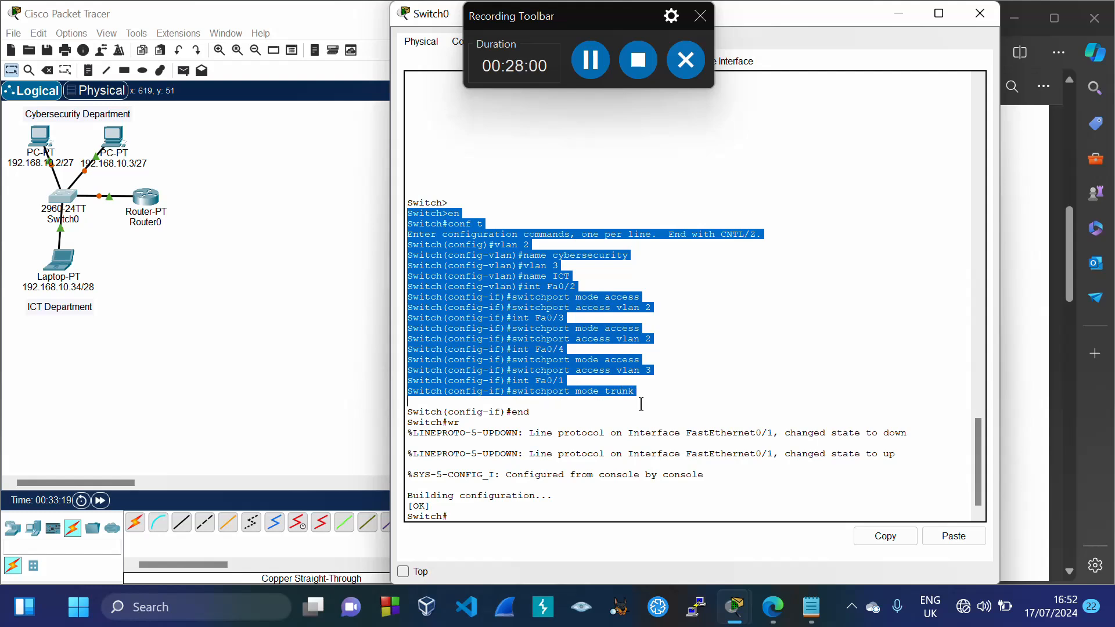
pyautogui.click(458, 512)
pyautogui.write('show vlan')
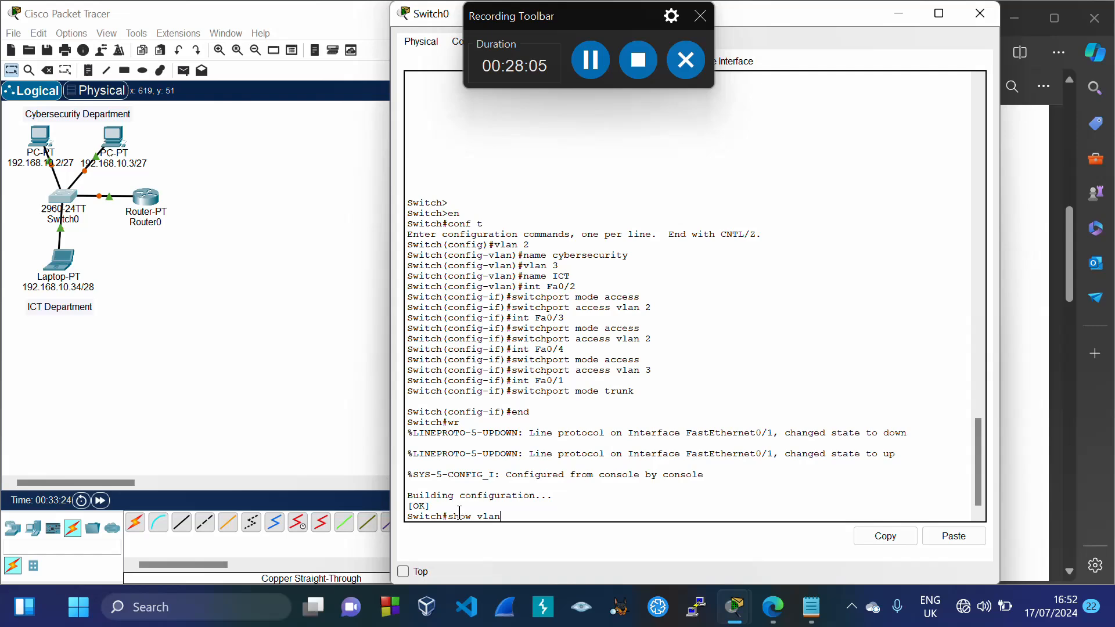
pyautogui.press('Return')
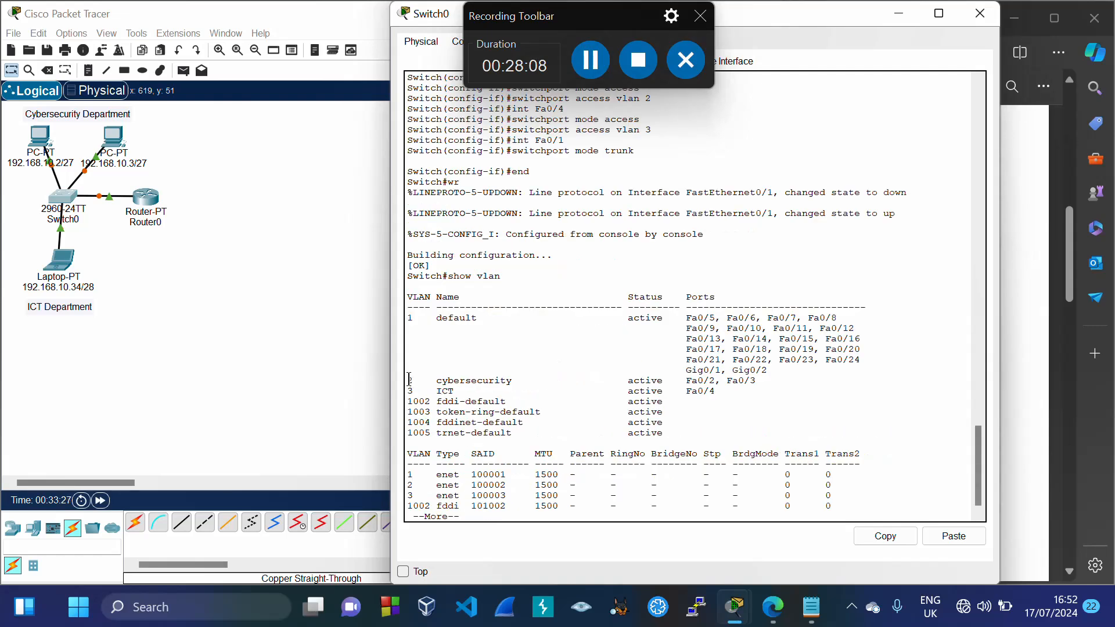
pyautogui.moveTo(408, 380); pyautogui.dragTo(725, 393)
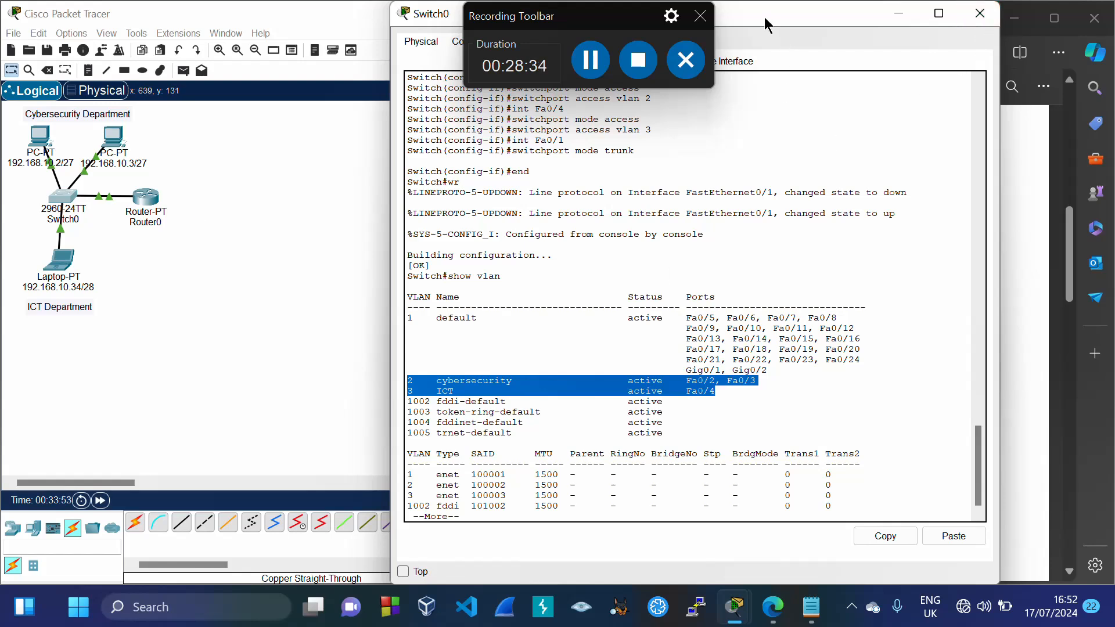
# Add VLAN 4 to Switch0's VLAN database through the graphical configuration, using a person's first name as the VLAN name
pyautogui.moveTo(764, 16); pyautogui.dragTo(761, 102)
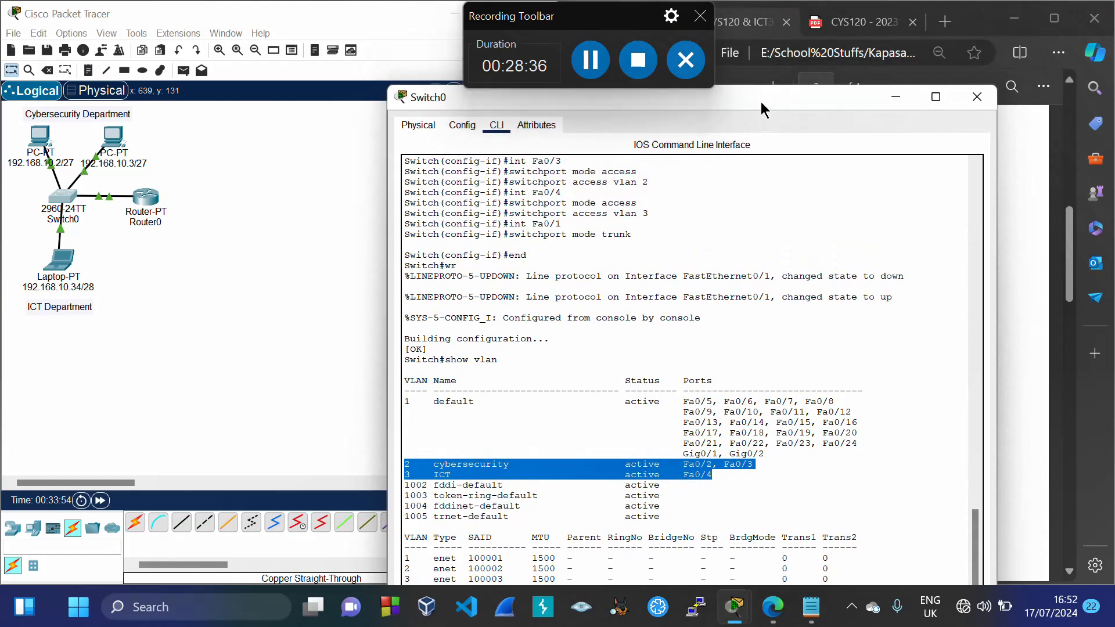
pyautogui.click(464, 132)
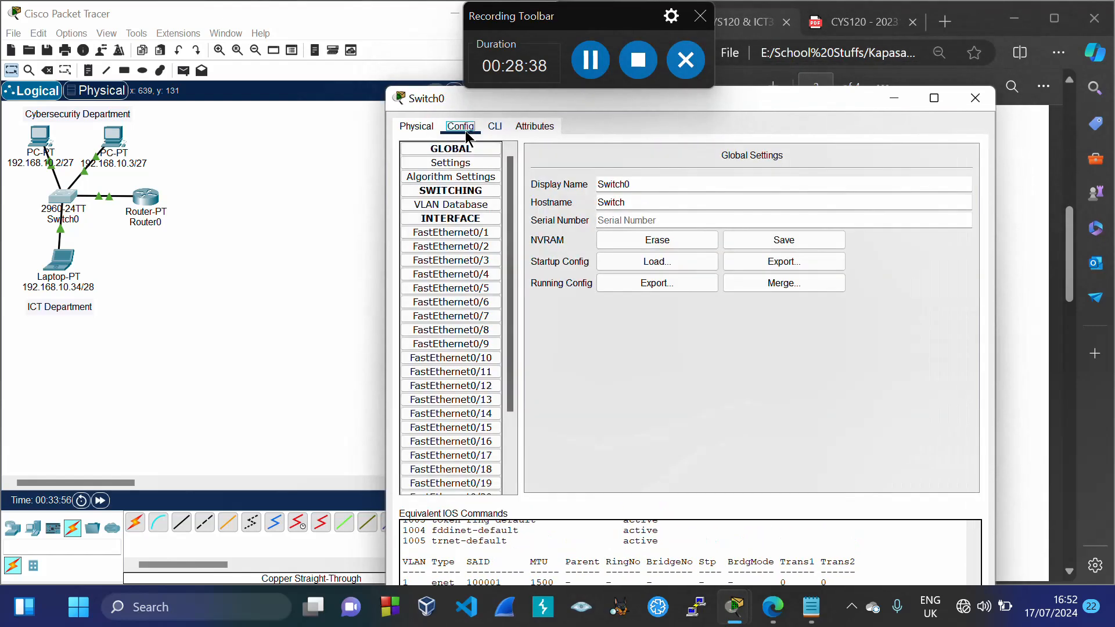
pyautogui.click(456, 206)
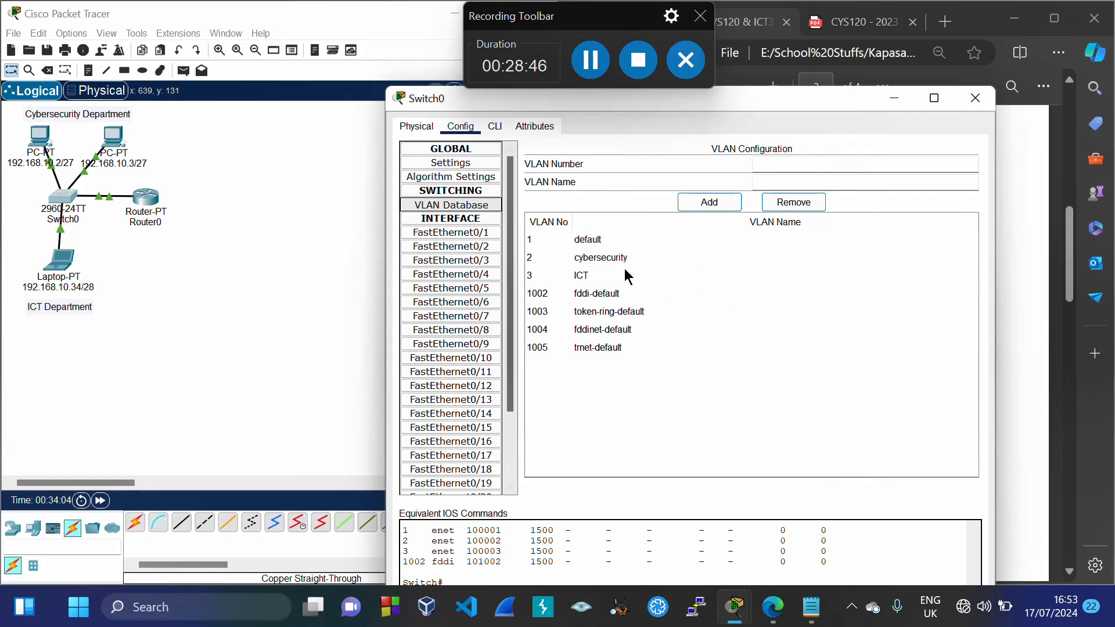
pyautogui.click(775, 164)
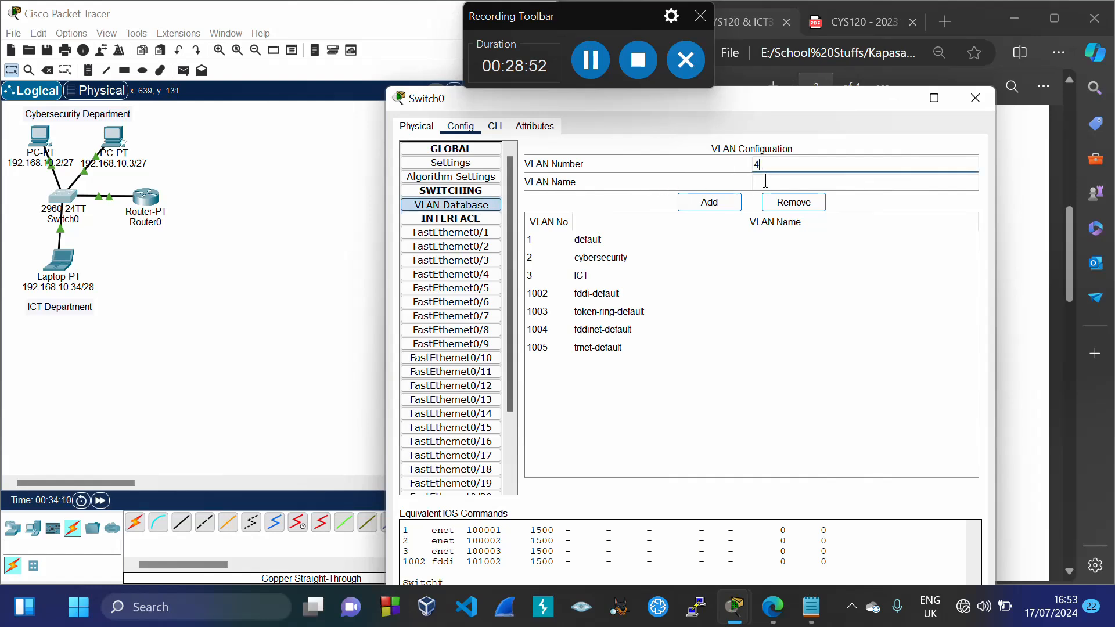
pyautogui.click(765, 180)
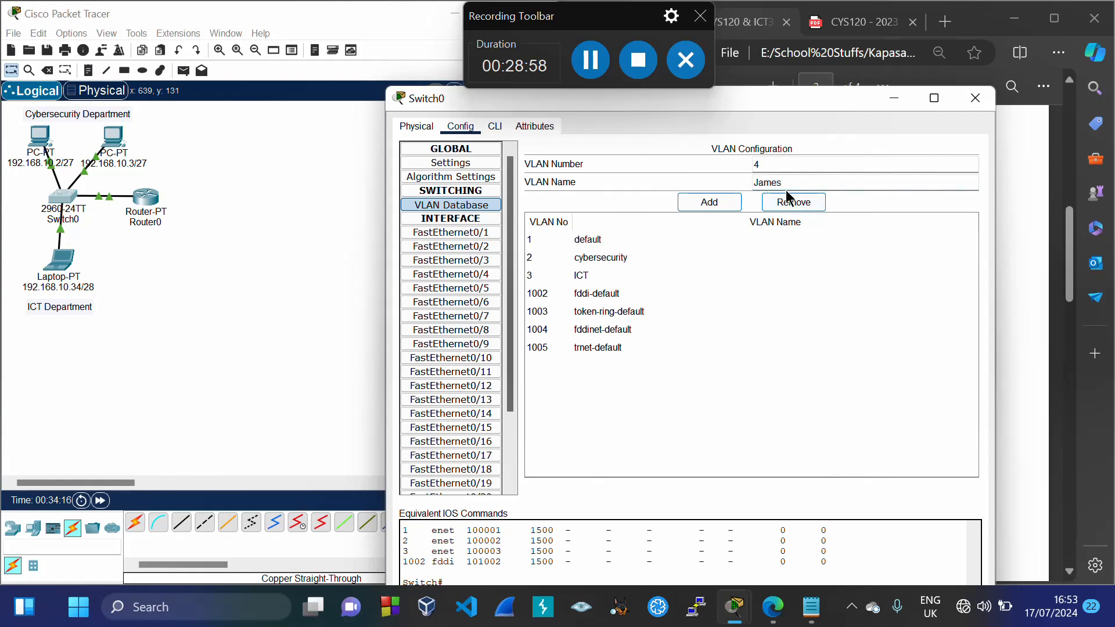
pyautogui.click(709, 203)
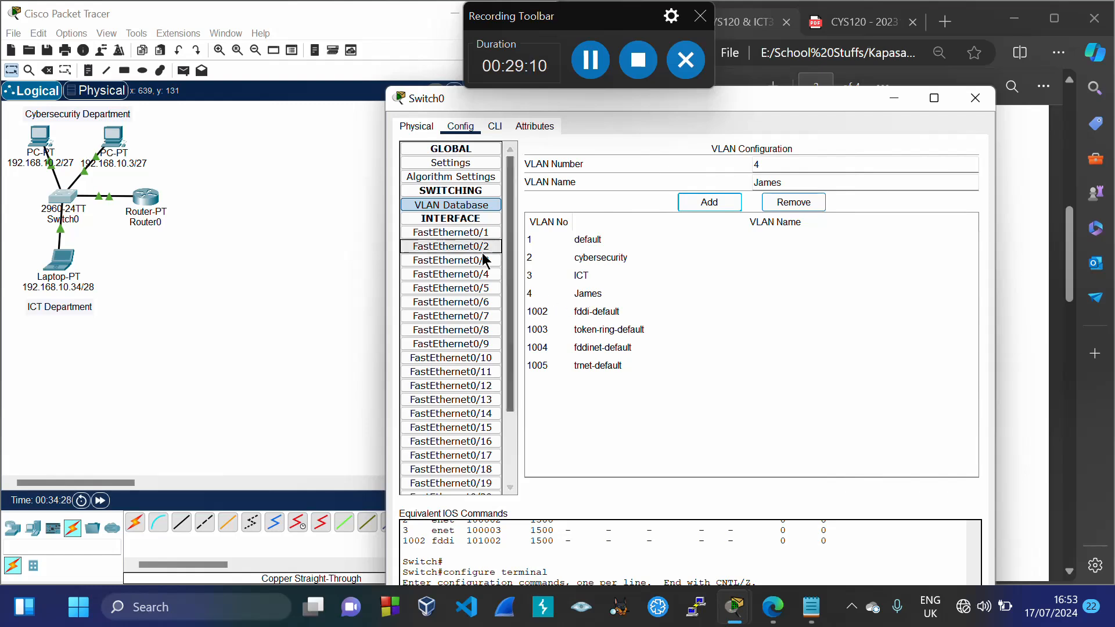
# Assign Switch0's FastEthernet0/5 port to VLAN 4 and keep it in Access mode
pyautogui.click(474, 290)
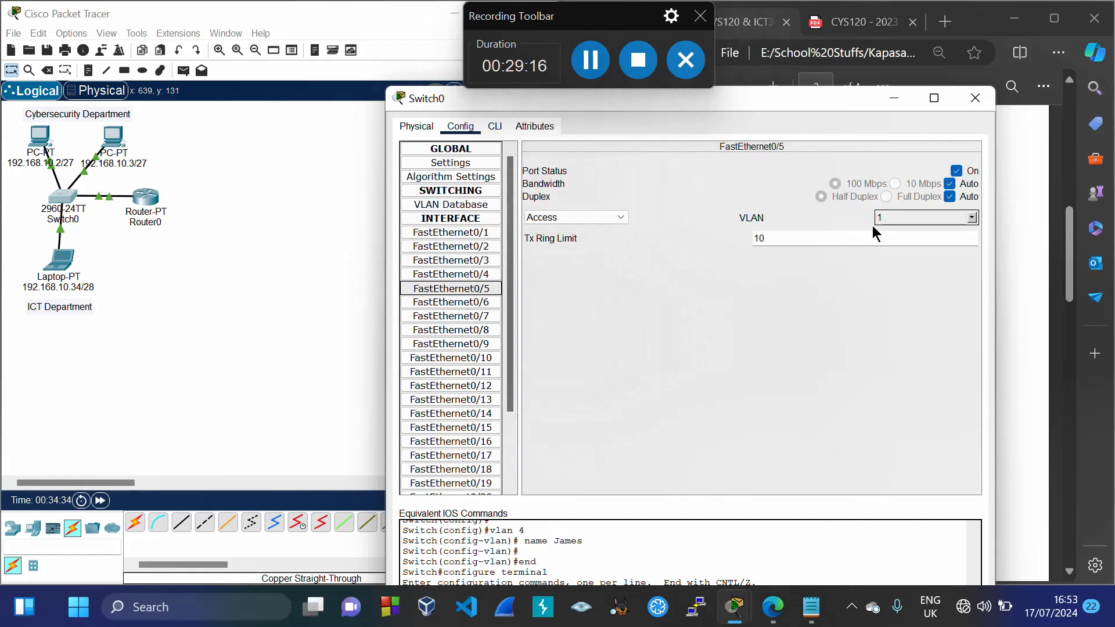
pyautogui.click(969, 217)
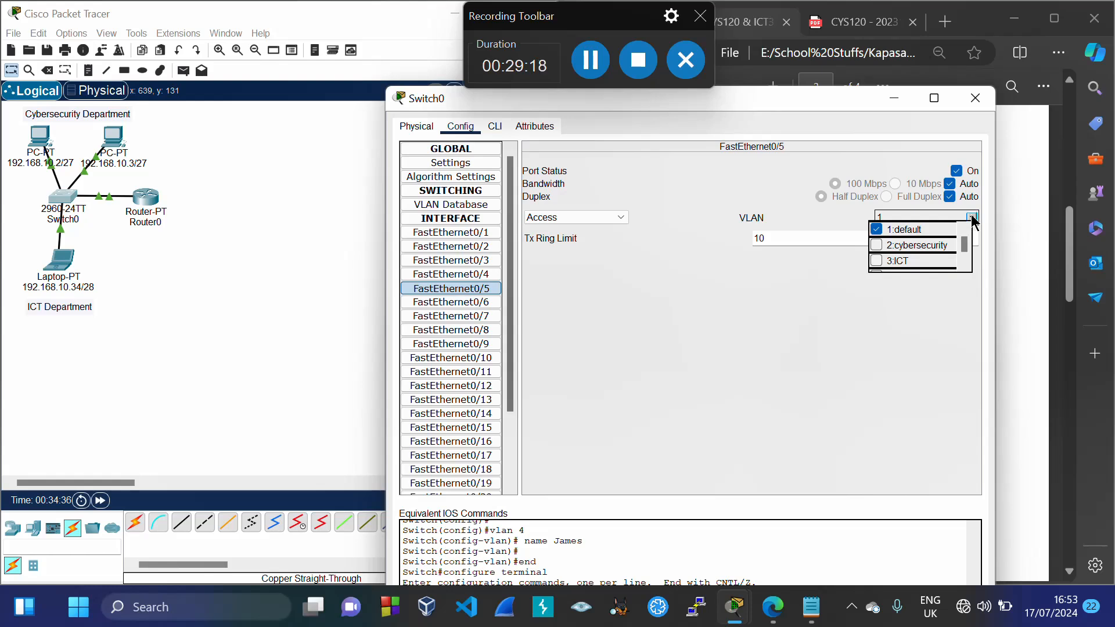
pyautogui.moveTo(963, 240); pyautogui.dragTo(962, 242)
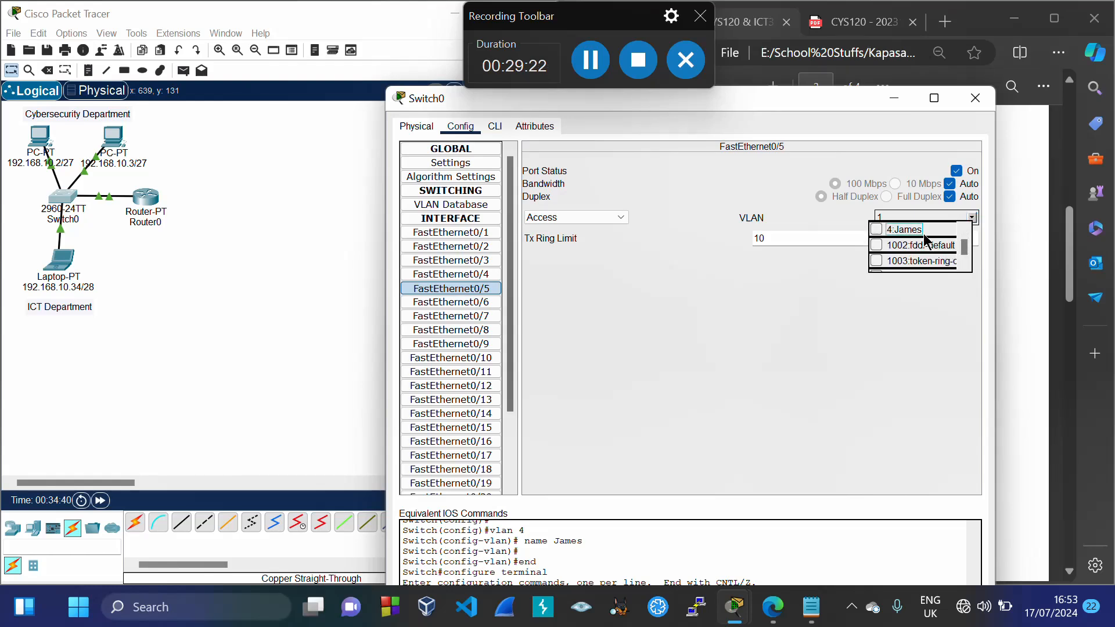
pyautogui.click(877, 229)
pyautogui.click(837, 280)
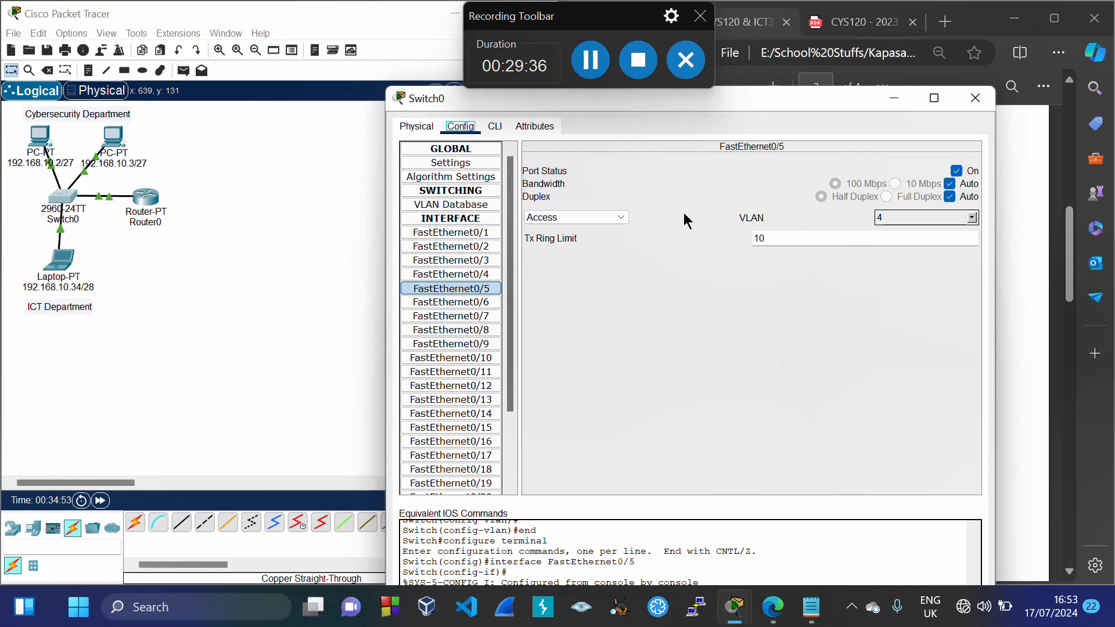
pyautogui.click(620, 217)
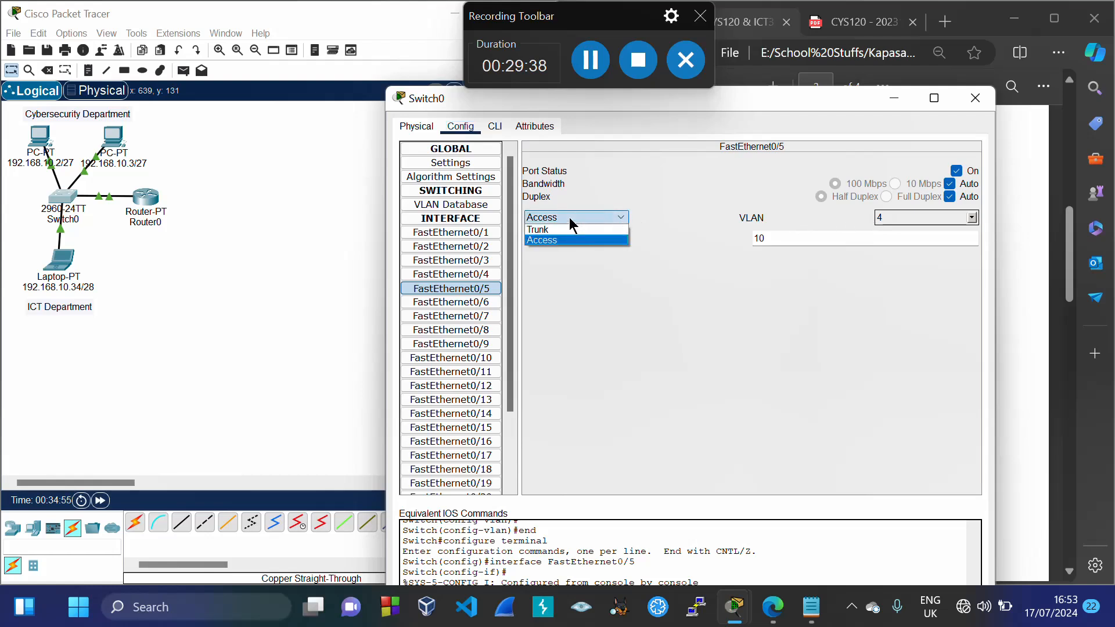
pyautogui.click(593, 290)
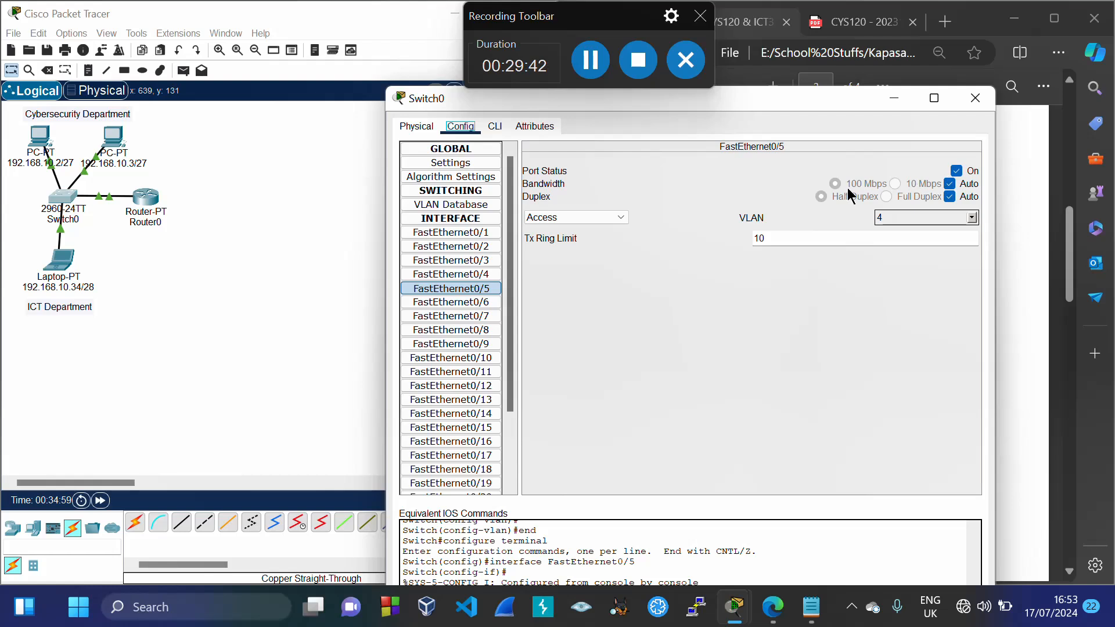
# Remove VLAN 4 from Switch0's VLAN database
pyautogui.click(459, 209)
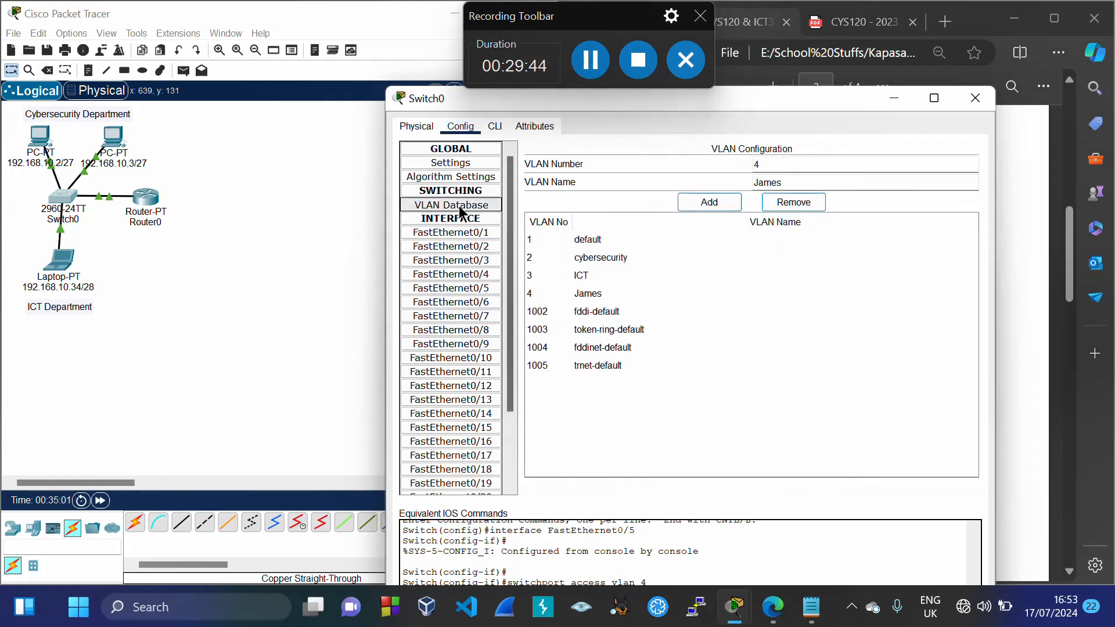
pyautogui.click(587, 294)
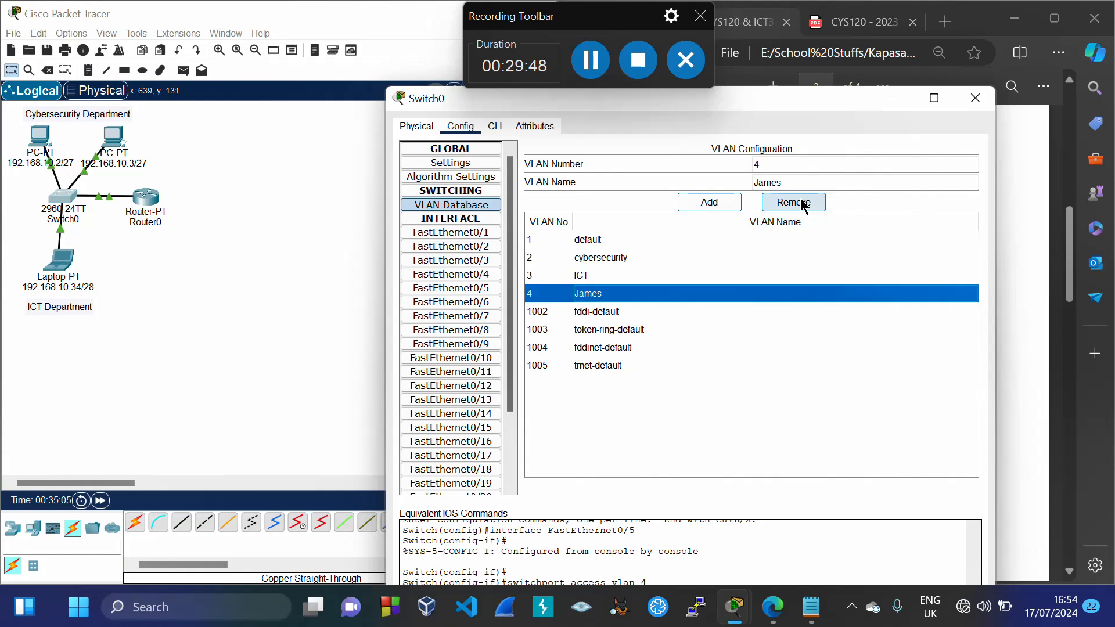
pyautogui.click(801, 203)
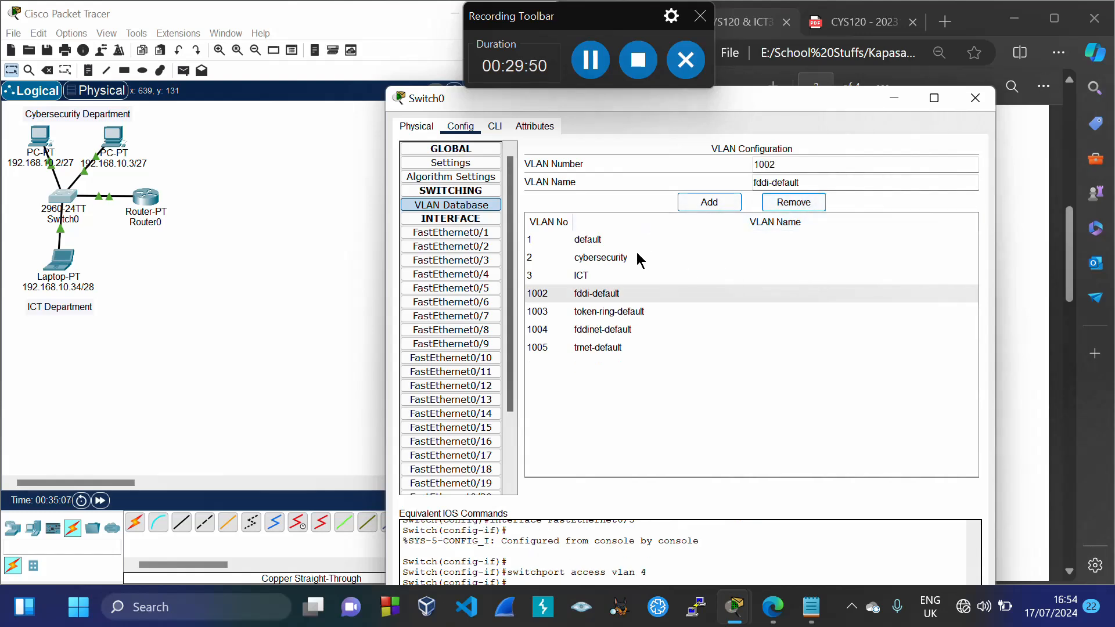
# Examine the cybersecurity VLAN entry and the VLAN settings of Switch0's FastEthernet0/1 to 0/4 ports, then close the switch's configuration window
pyautogui.click(568, 257)
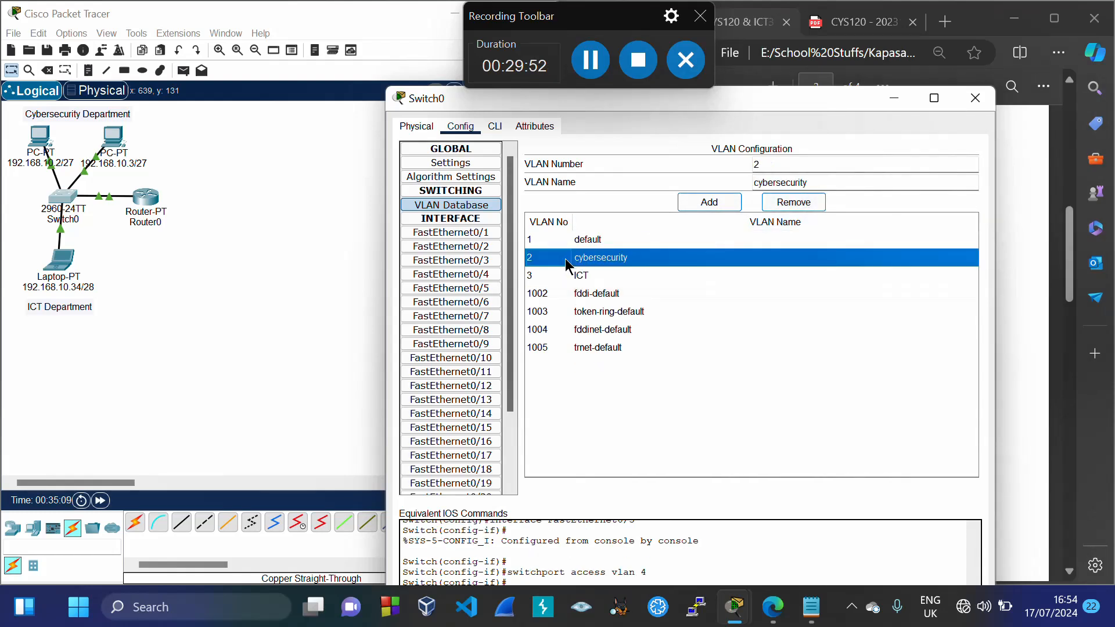
pyautogui.click(464, 247)
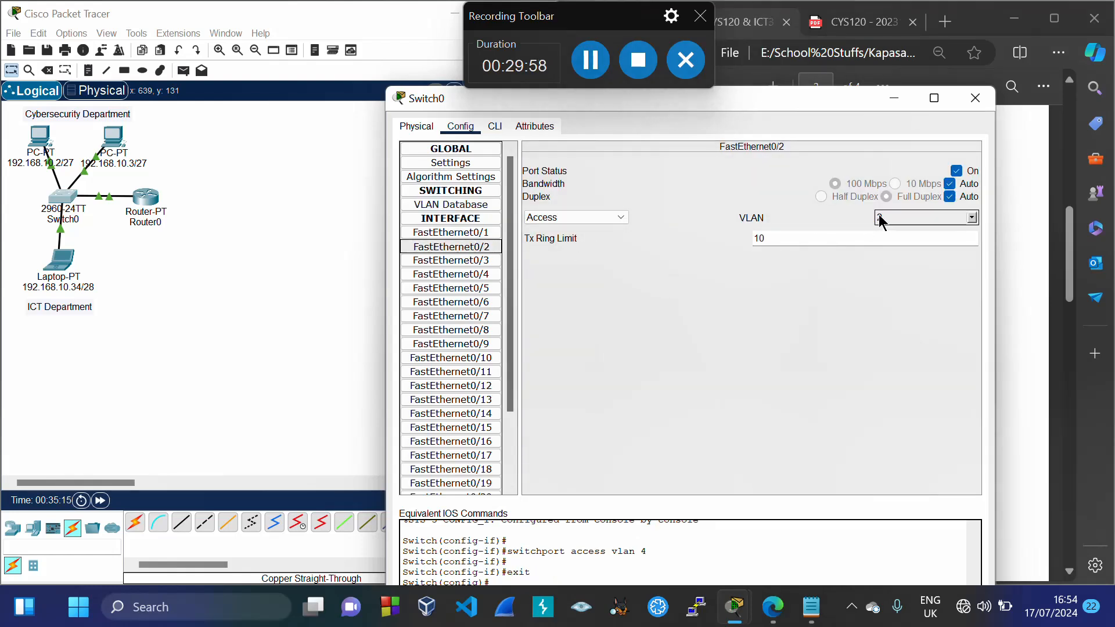
pyautogui.click(488, 259)
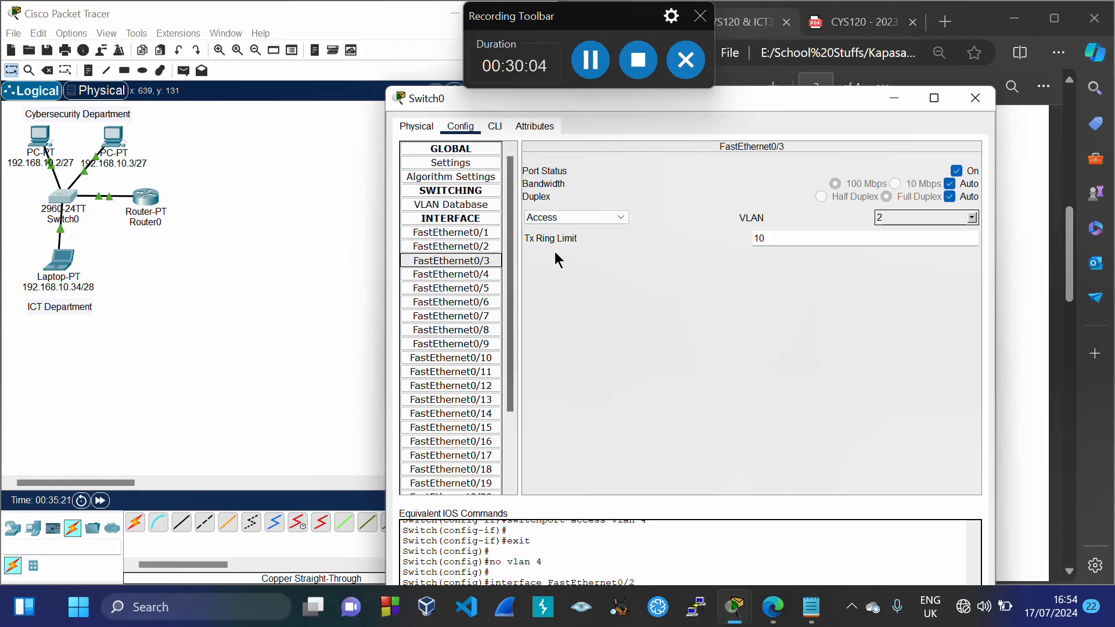
pyautogui.click(493, 273)
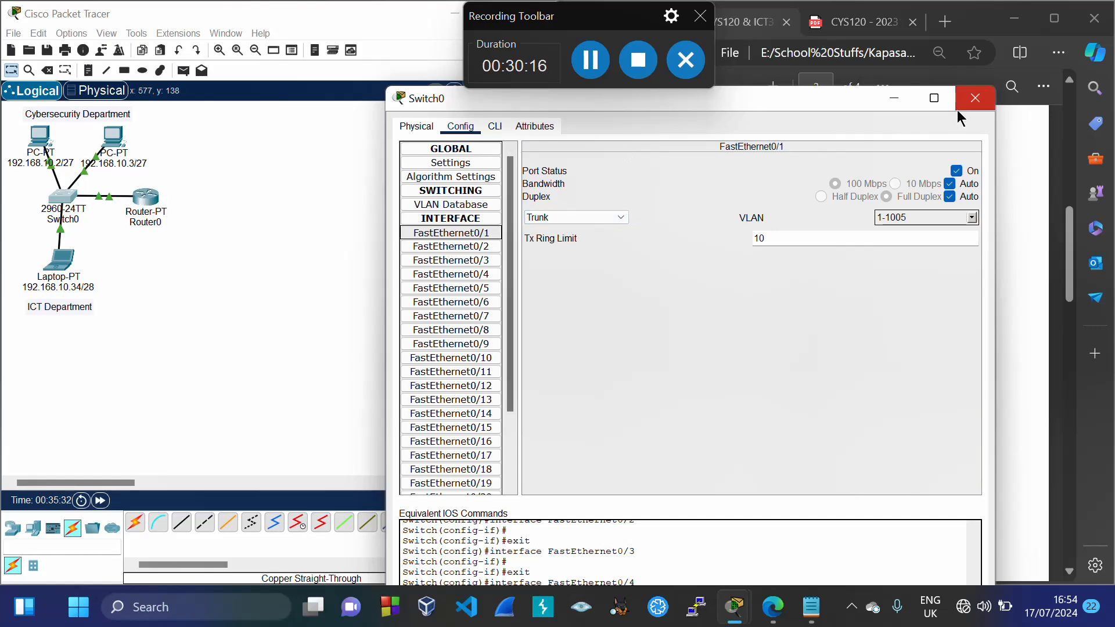
pyautogui.click(973, 100)
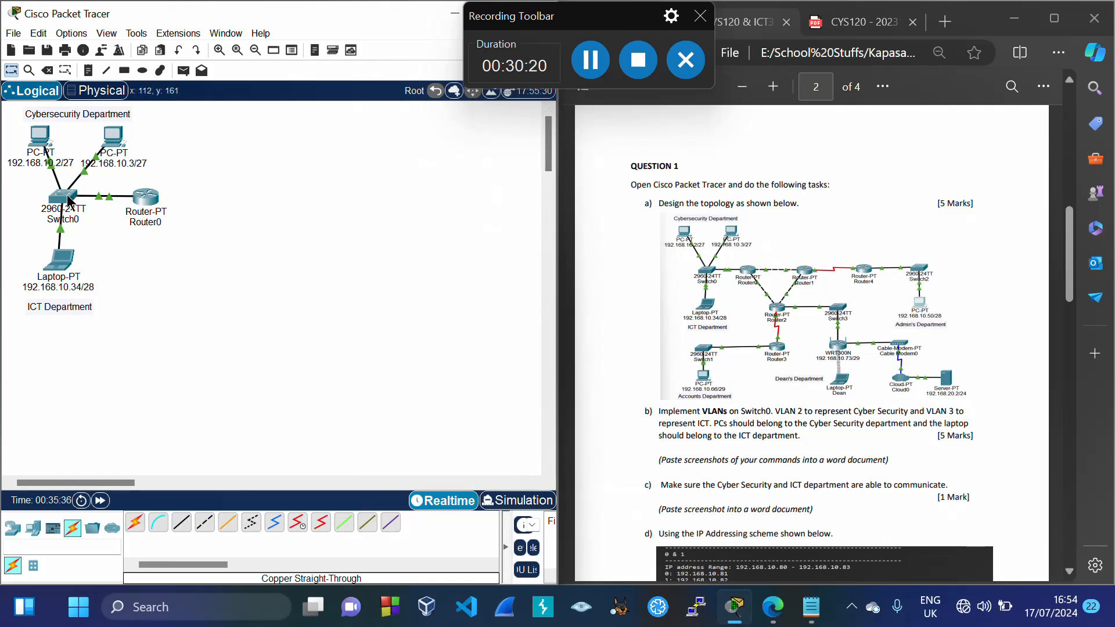
# Switch to the VLSM TABLE notes in Notepad and add a "Router0" heading with a dashed separator line below the Switch0 commands
pyautogui.moveTo(67, 200)
pyautogui.moveTo(811, 607)
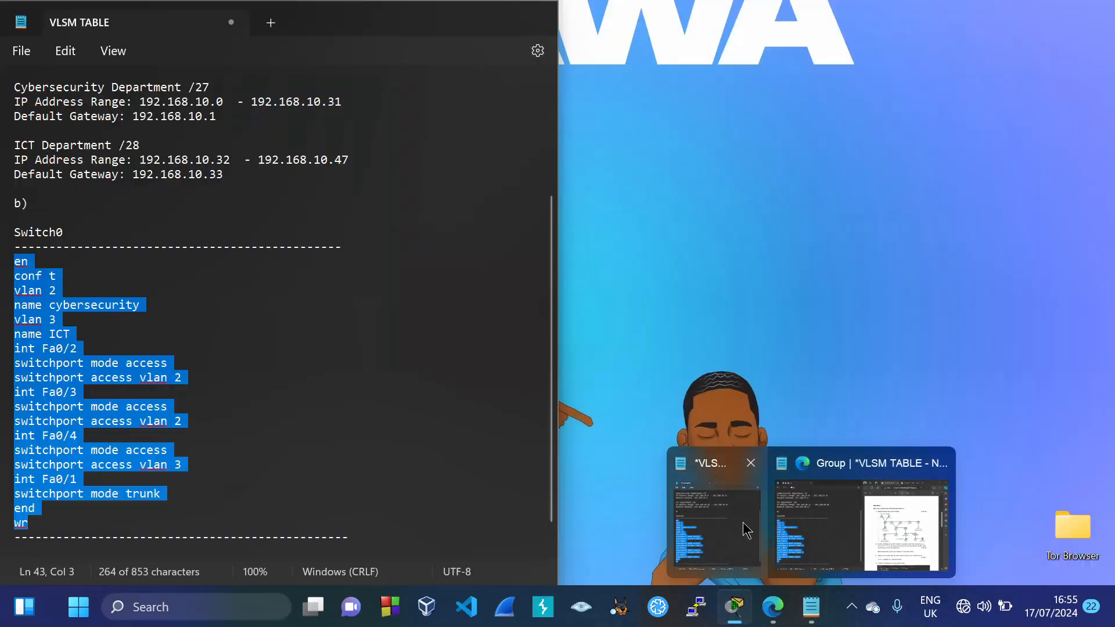
pyautogui.click(743, 525)
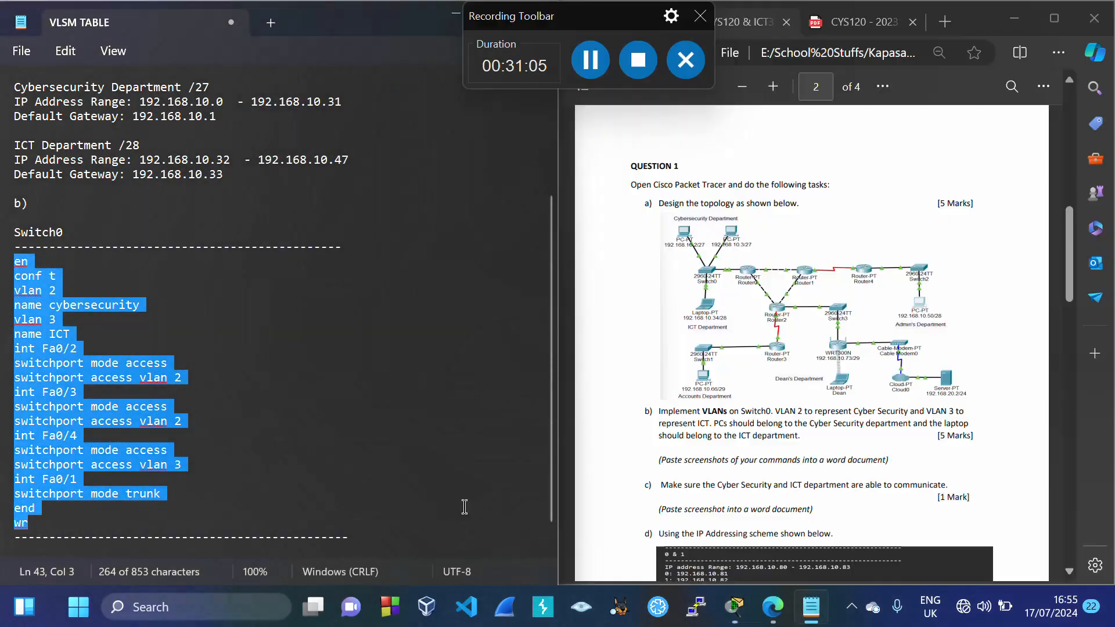
pyautogui.click(371, 536)
pyautogui.press('Return')
pyautogui.press('Return')
pyautogui.write('R')
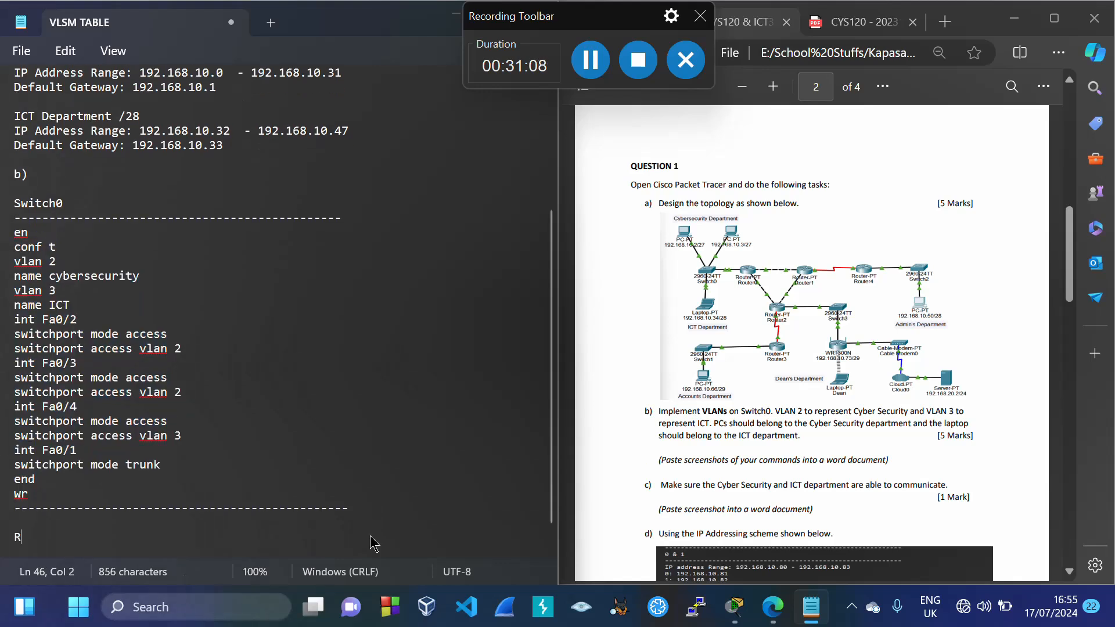
pyautogui.write('outr')
pyautogui.press('BackSpace')
pyautogui.write('er0')
pyautogui.press('Return')
pyautogui.write('-')
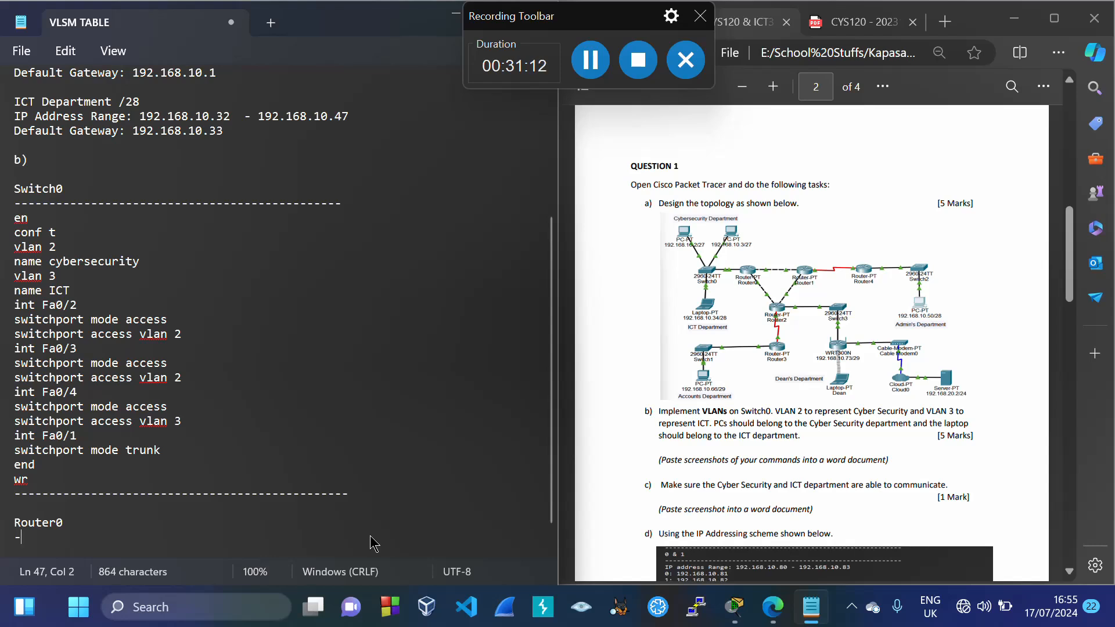
pyautogui.write('----------------------------------------------')
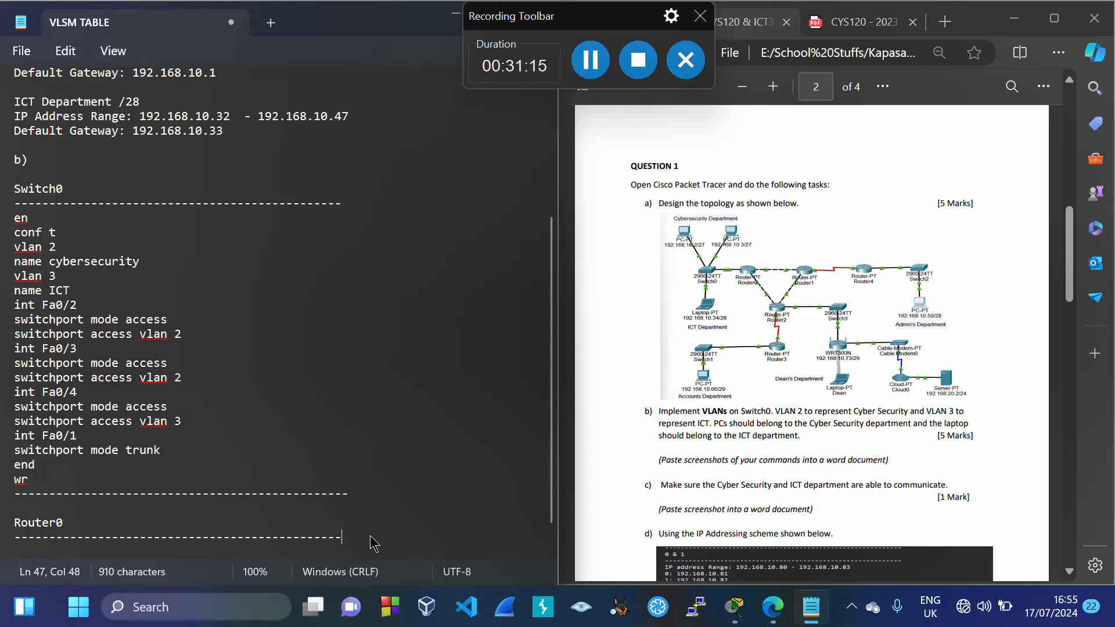
pyautogui.press('Return')
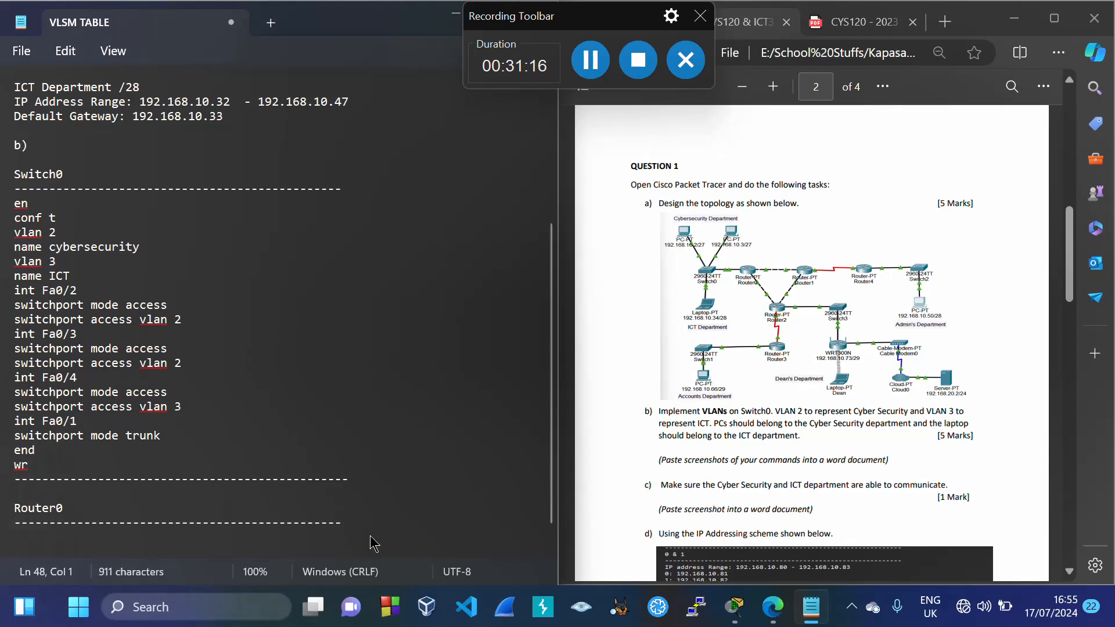
# Write "en", "conf t" and "int Fa1/0.2" on separate lines under the Router0 heading
pyautogui.write('en')
pyautogui.press('Return')
pyautogui.write('conf ')
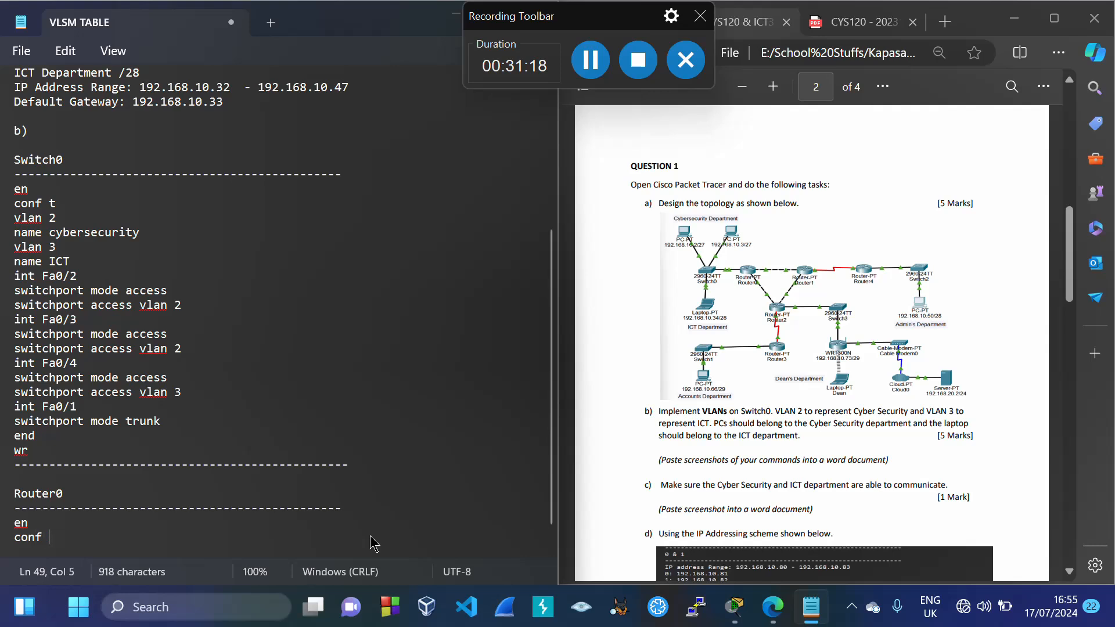
pyautogui.write('t')
pyautogui.press('Return')
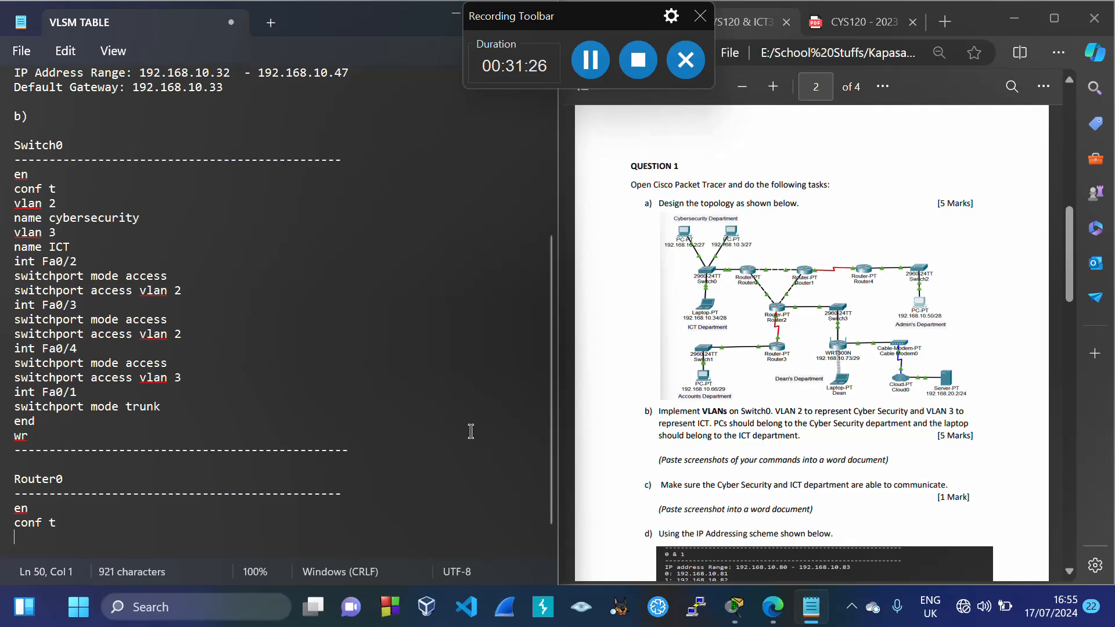
pyautogui.write('int Fa1/0')
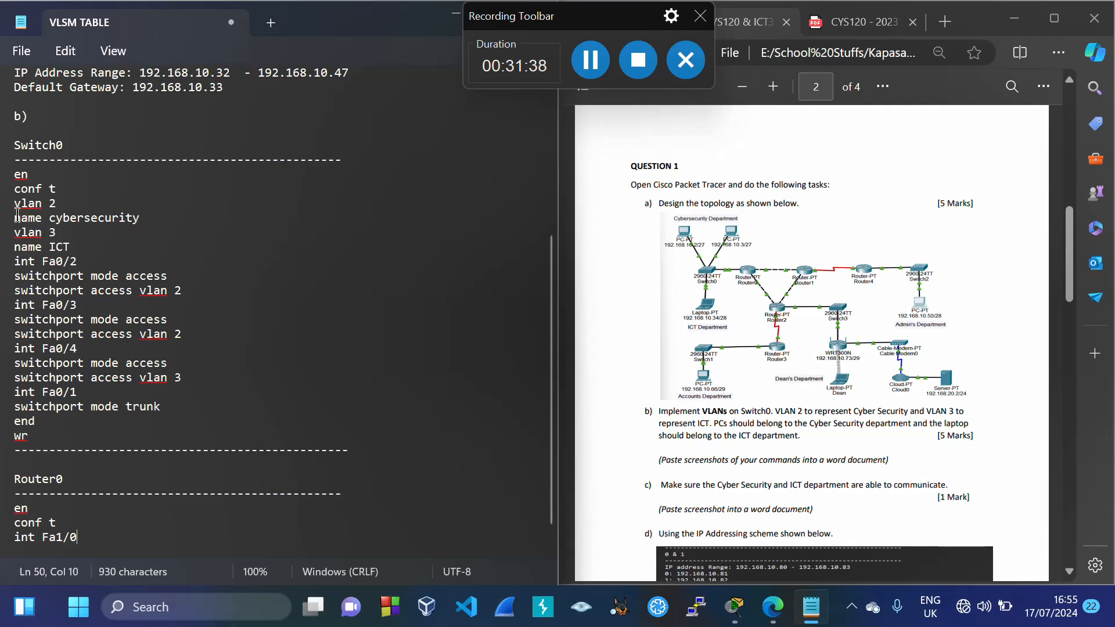
pyautogui.moveTo(13, 203); pyautogui.dragTo(140, 222)
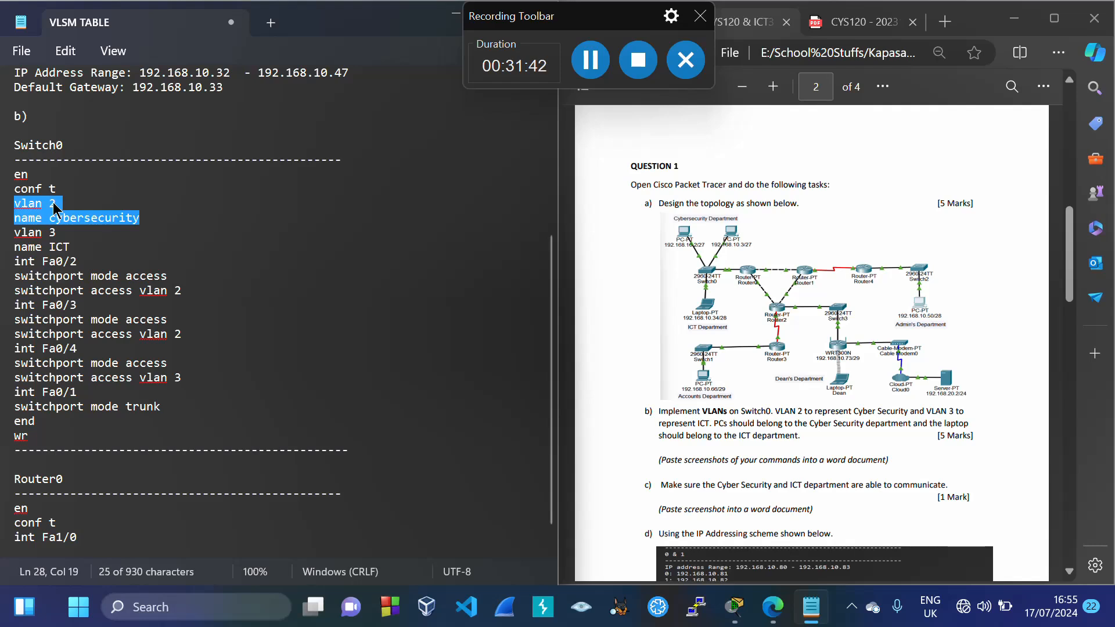
pyautogui.rightClick(88, 539)
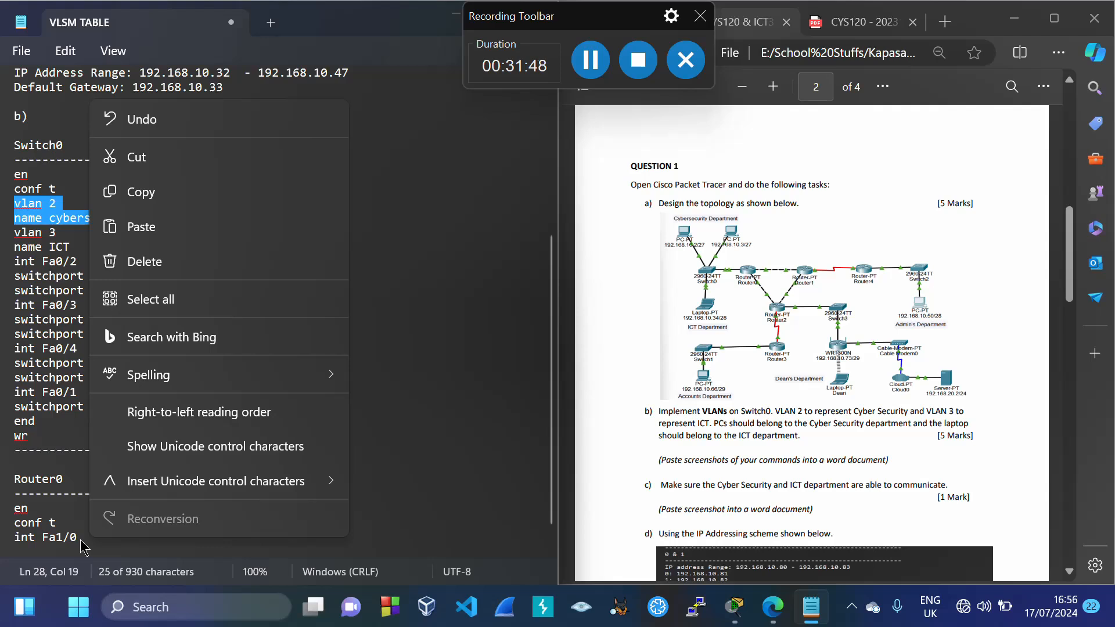
pyautogui.click(87, 540)
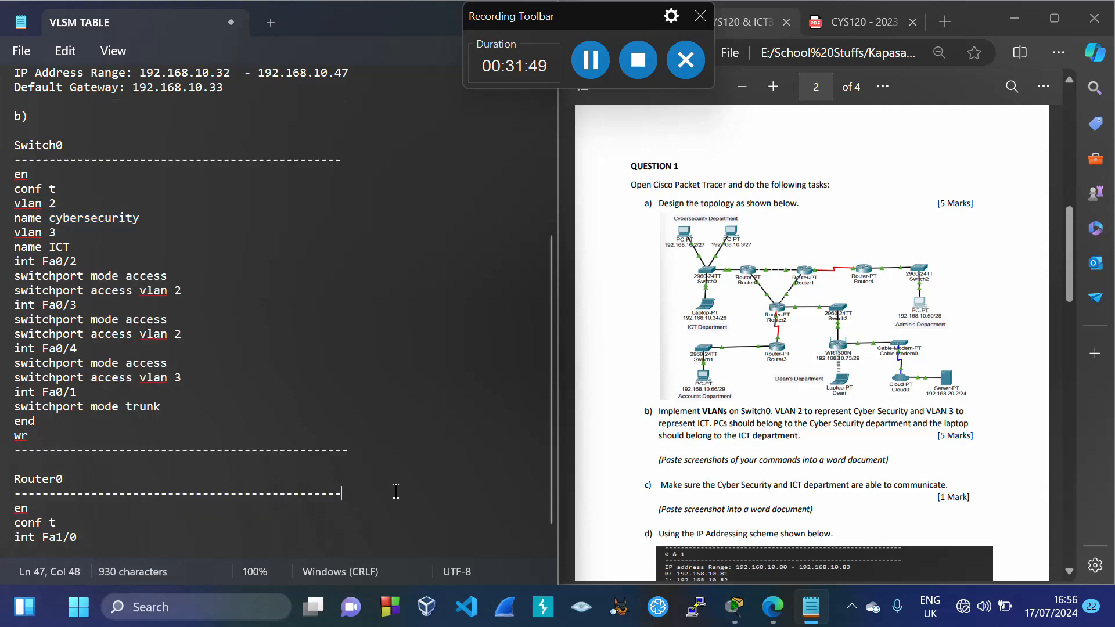
pyautogui.click(87, 540)
pyautogui.write('.2')
pyautogui.press('Return')
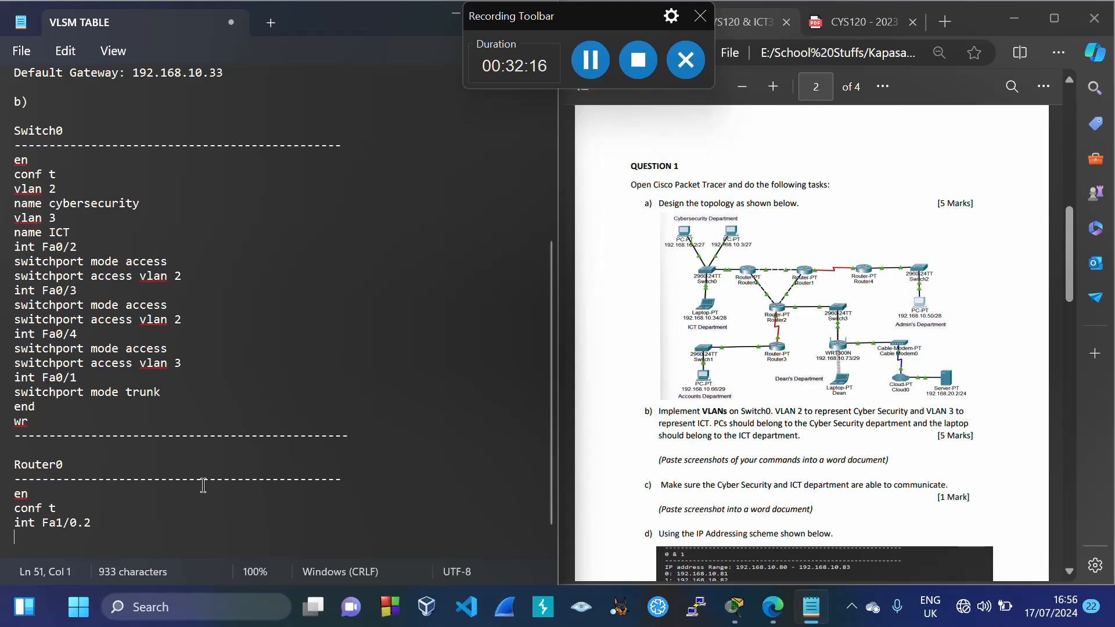
# Add the line "encapsulation dot1Q 2" below the Fa1/0.2 subinterface line
pyautogui.write('encapsulation ')
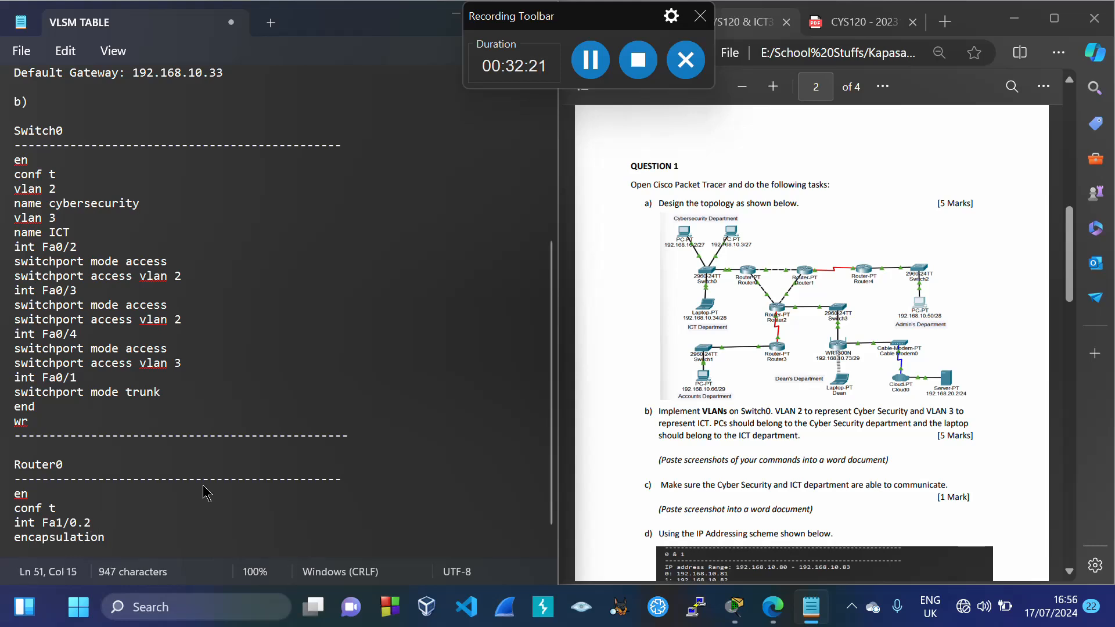
pyautogui.write('dot1Q')
pyautogui.write('2')
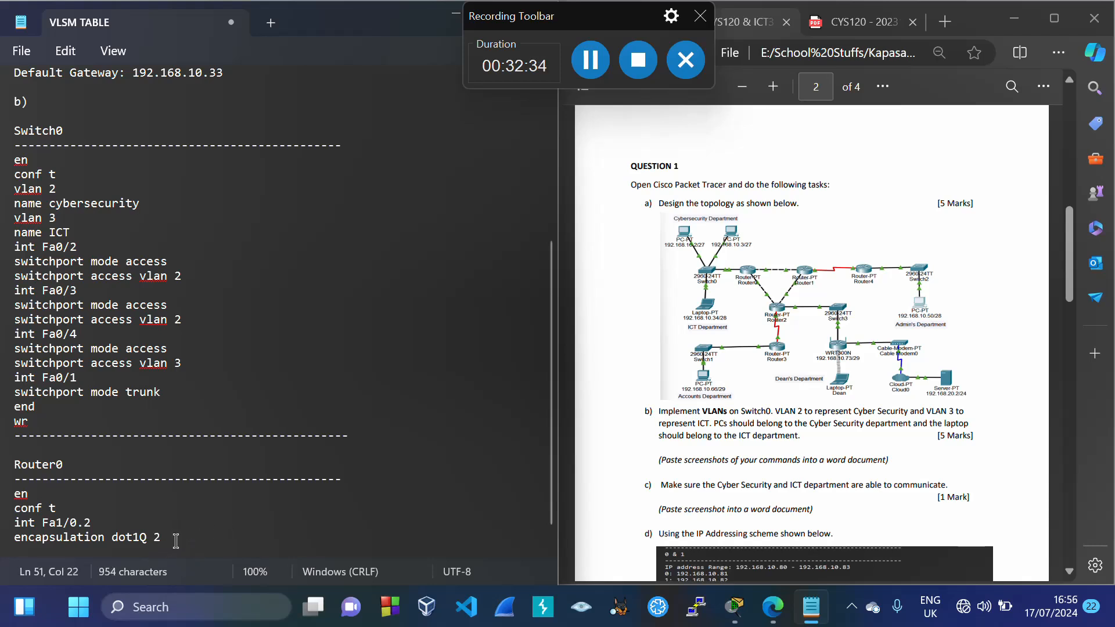
pyautogui.press('Return')
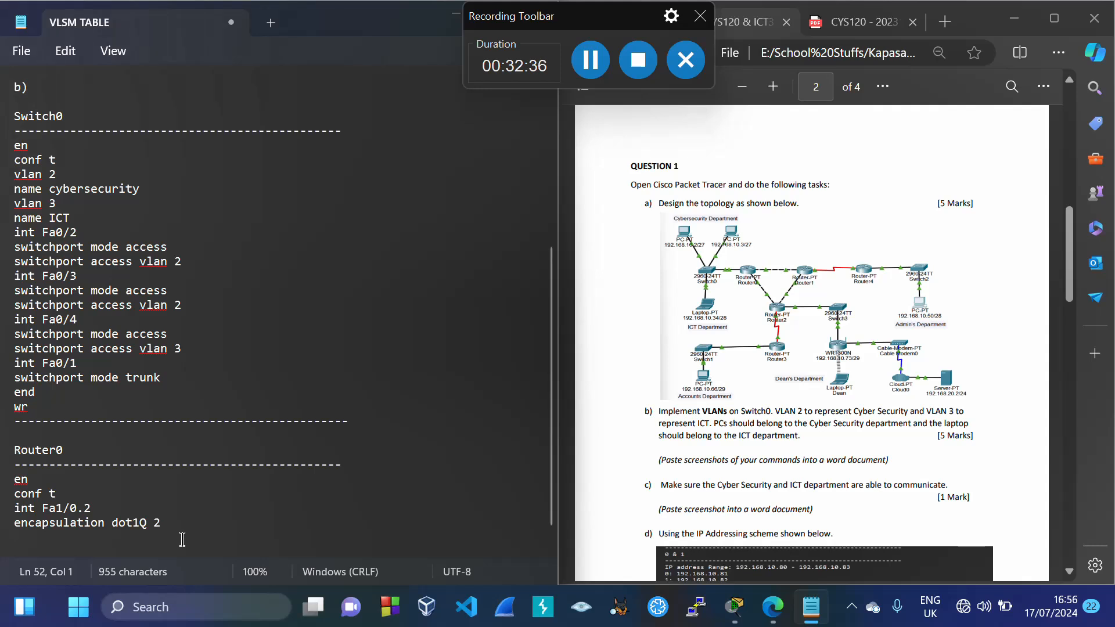
# Add an "ip address" line under "encapsulation dot1Q 2" using the Cybersecurity Department's default gateway, 192.168.10.1, copied from the notes
pyautogui.write('ip address')
pyautogui.scroll(7, 288, 471)
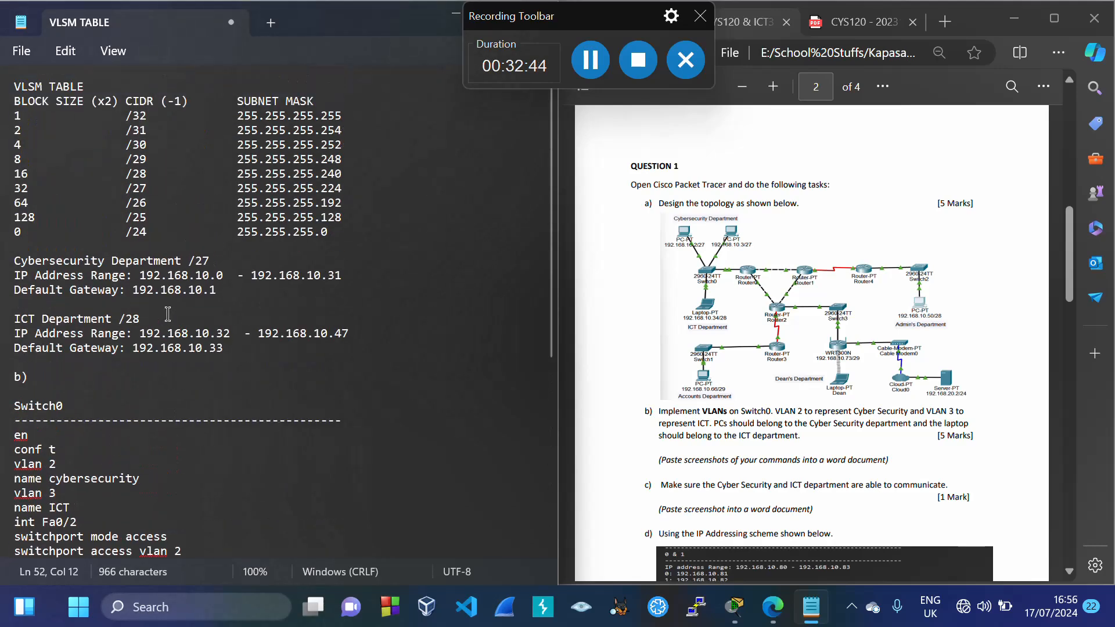
pyautogui.moveTo(133, 289); pyautogui.dragTo(222, 298)
pyautogui.hotkey('ctrl', 'c')
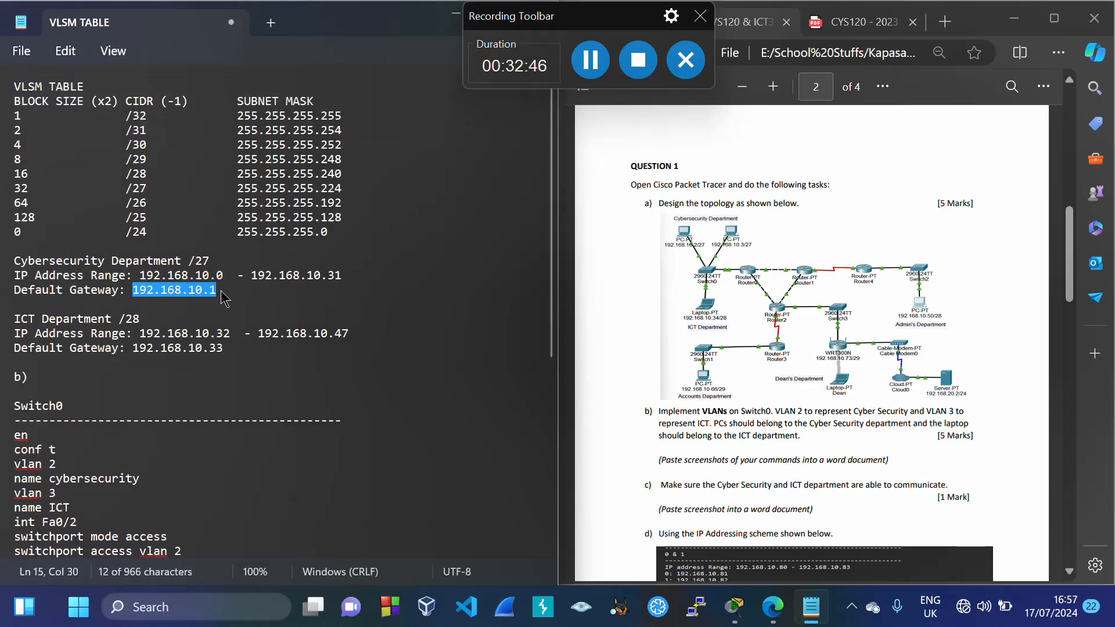
pyautogui.scroll(-7, 222, 298)
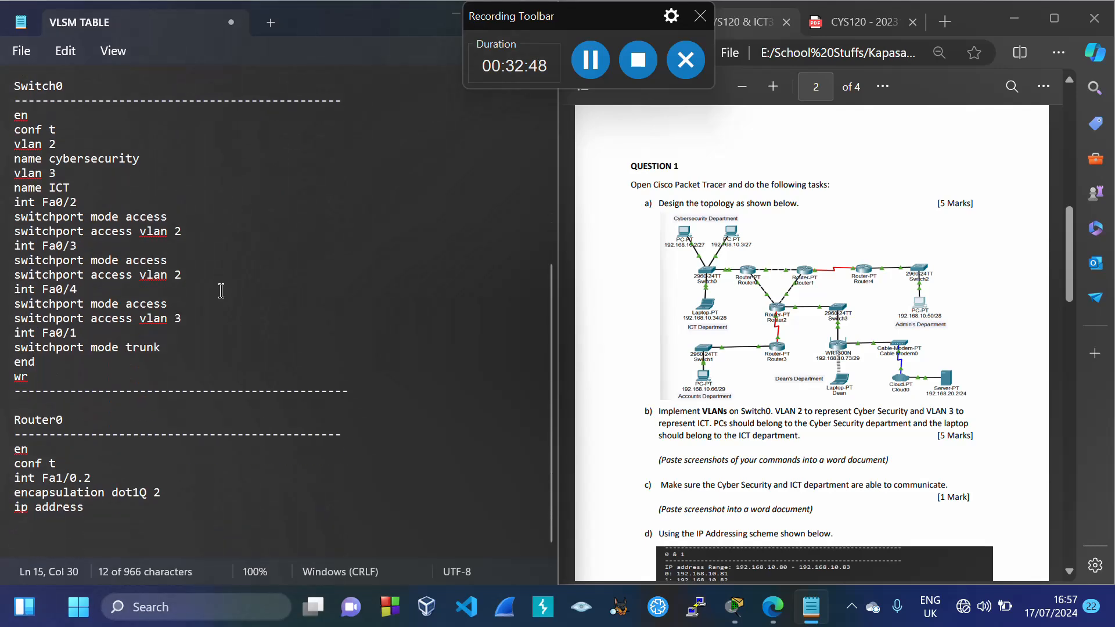
pyautogui.click(120, 507)
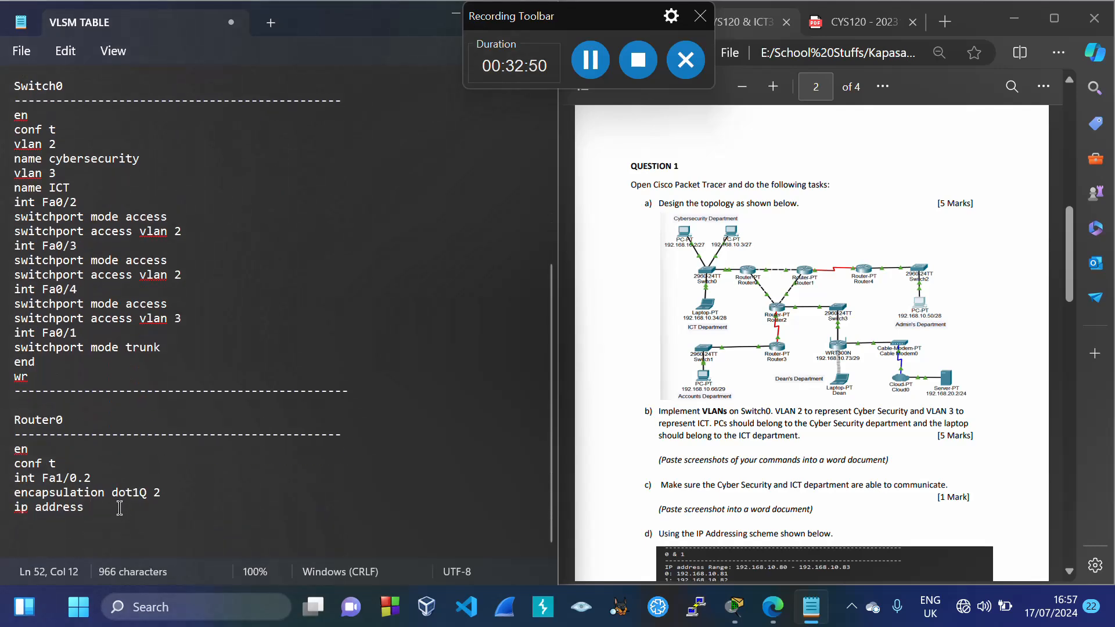
pyautogui.hotkey('ctrl', 'v')
# Look up the /27 subnet mask in the VLSM table and append 255.255.255.224 to the Router0 IP address line
pyautogui.scroll(1, 314, 324)
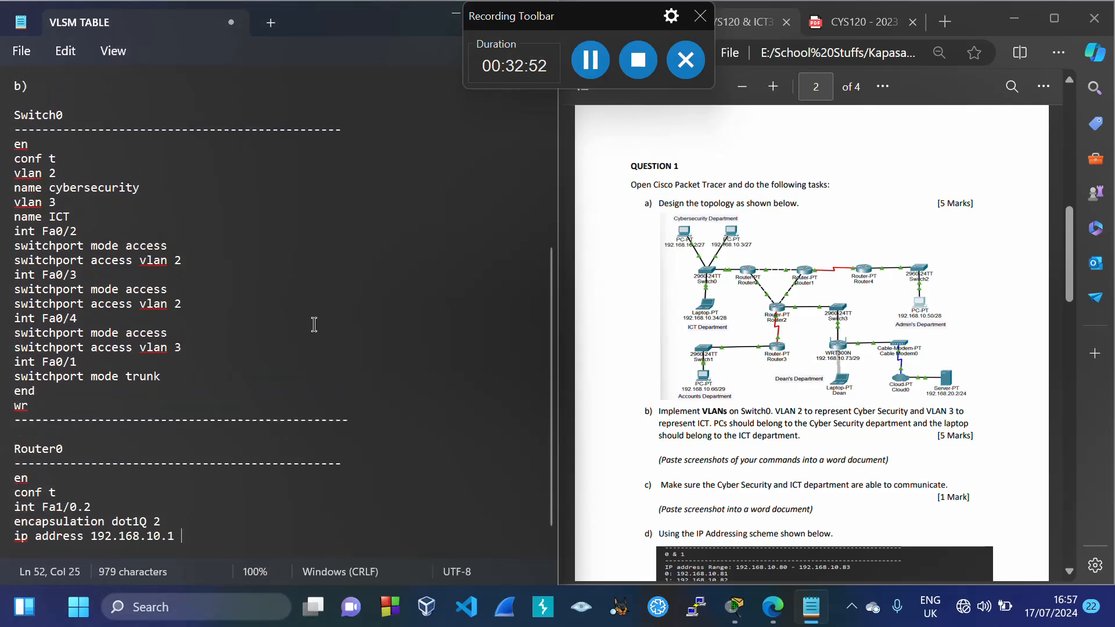
pyautogui.scroll(7, 314, 324)
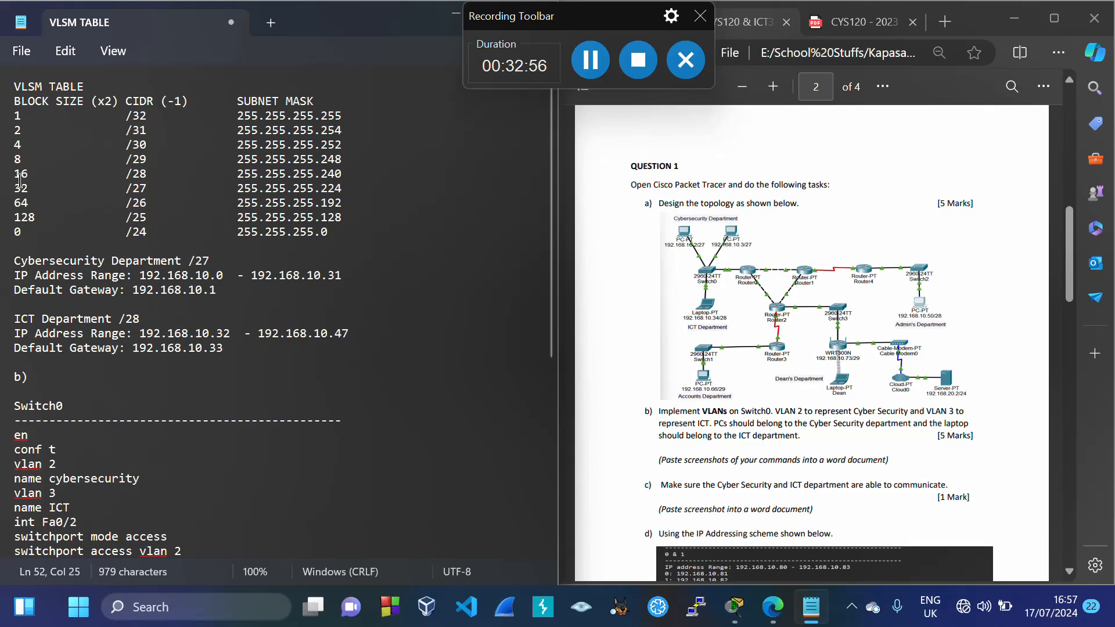
pyautogui.moveTo(14, 187); pyautogui.dragTo(354, 189)
pyautogui.click(355, 192)
pyautogui.moveTo(238, 187); pyautogui.dragTo(348, 190)
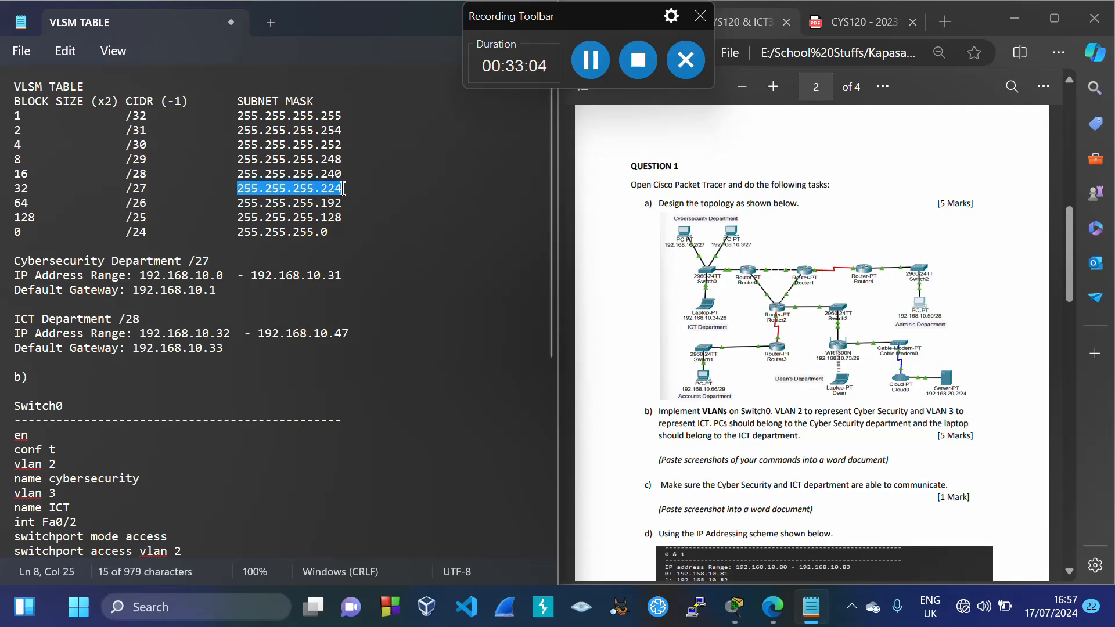
pyautogui.scroll(-7, 343, 194)
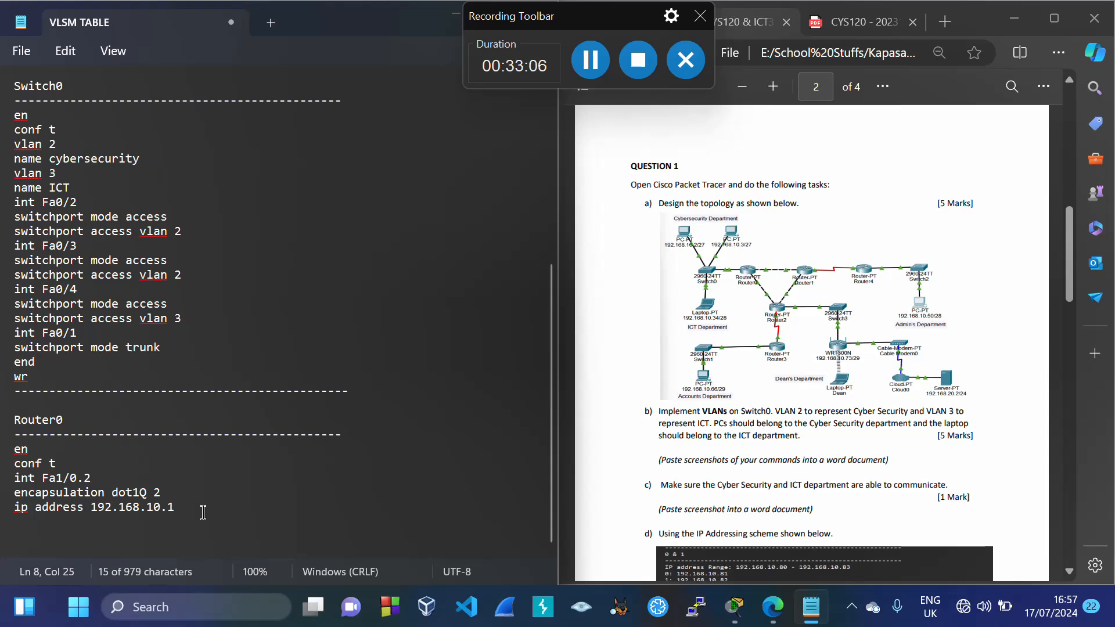
pyautogui.click(202, 512)
pyautogui.write('255.255.255.224')
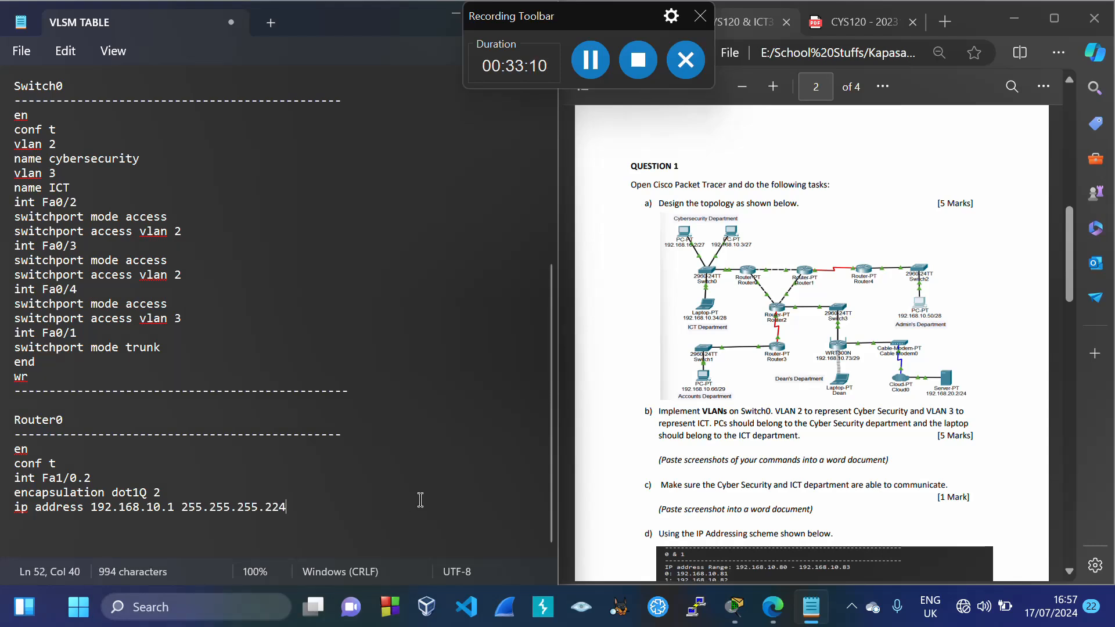
# Add "end" and "wr" on separate lines below the Fa1/0.2 IP address command
pyautogui.press('Return')
pyautogui.write('end ')
pyautogui.write('wr')
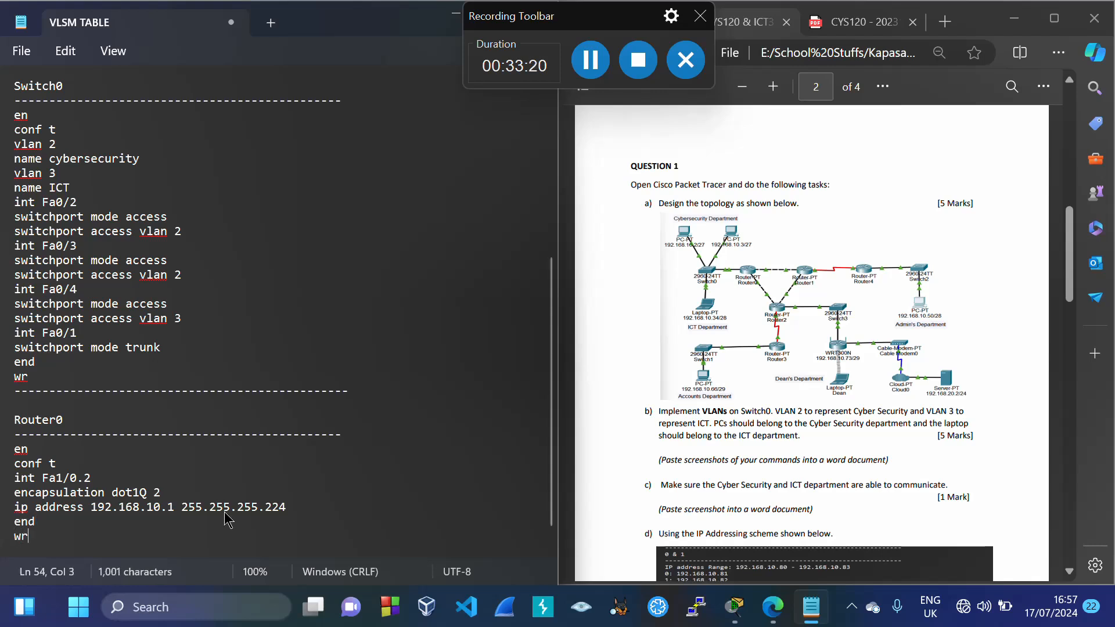
pyautogui.press('Return')
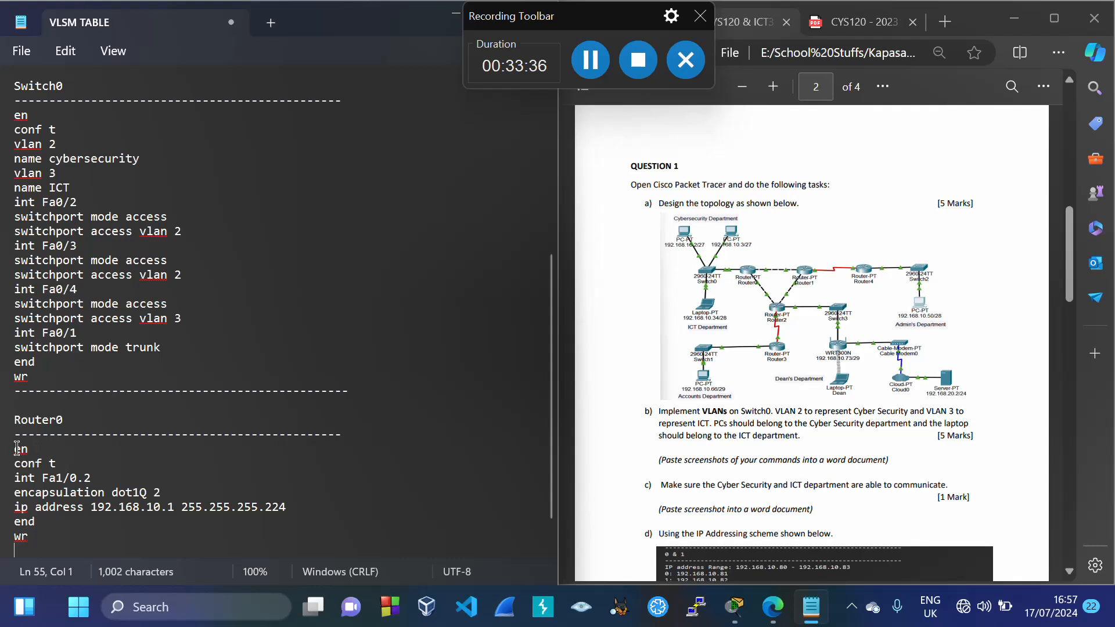
# Duplicate the Router0 command block from "en" to "wr" directly below itself and finish it with a dashed separator line
pyautogui.moveTo(15, 448); pyautogui.dragTo(27, 539)
pyautogui.hotkey('ctrl', 'c')
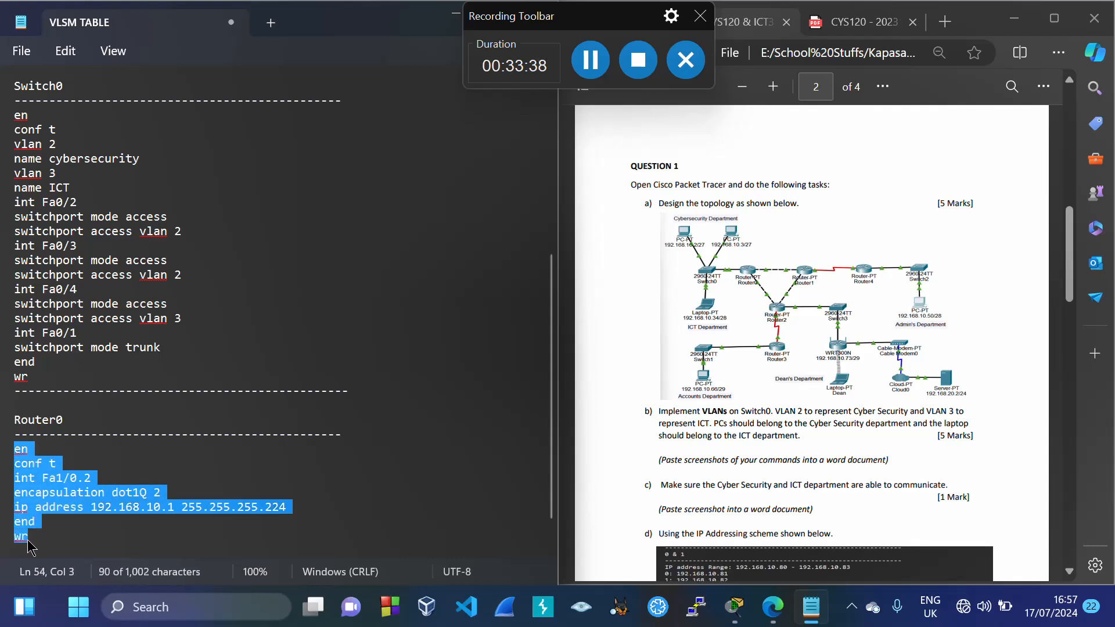
pyautogui.click(28, 539)
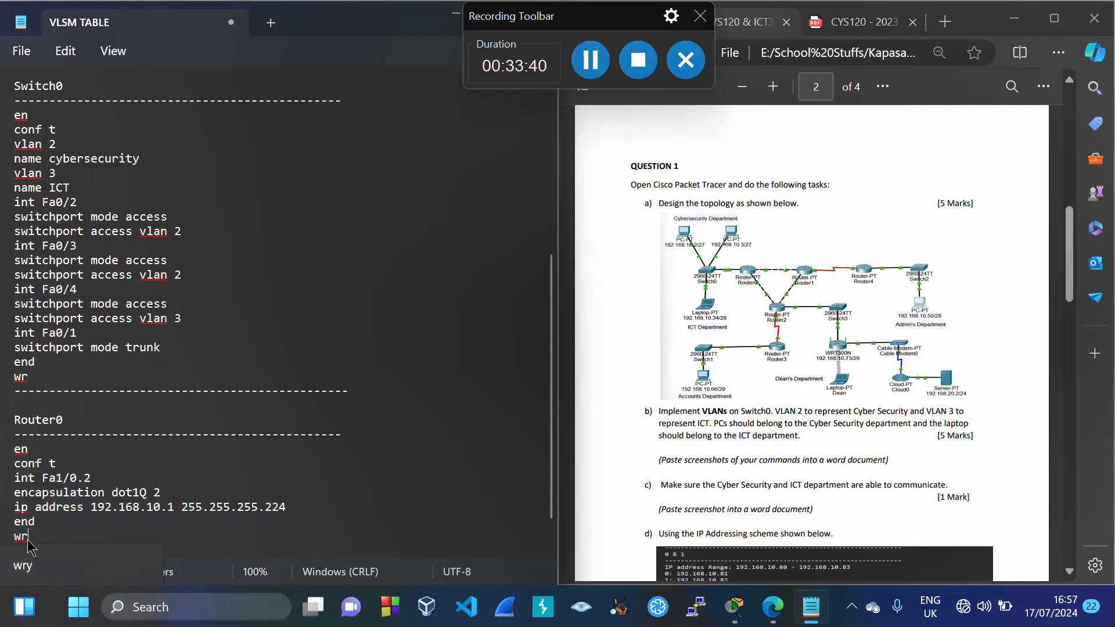
pyautogui.press('Return')
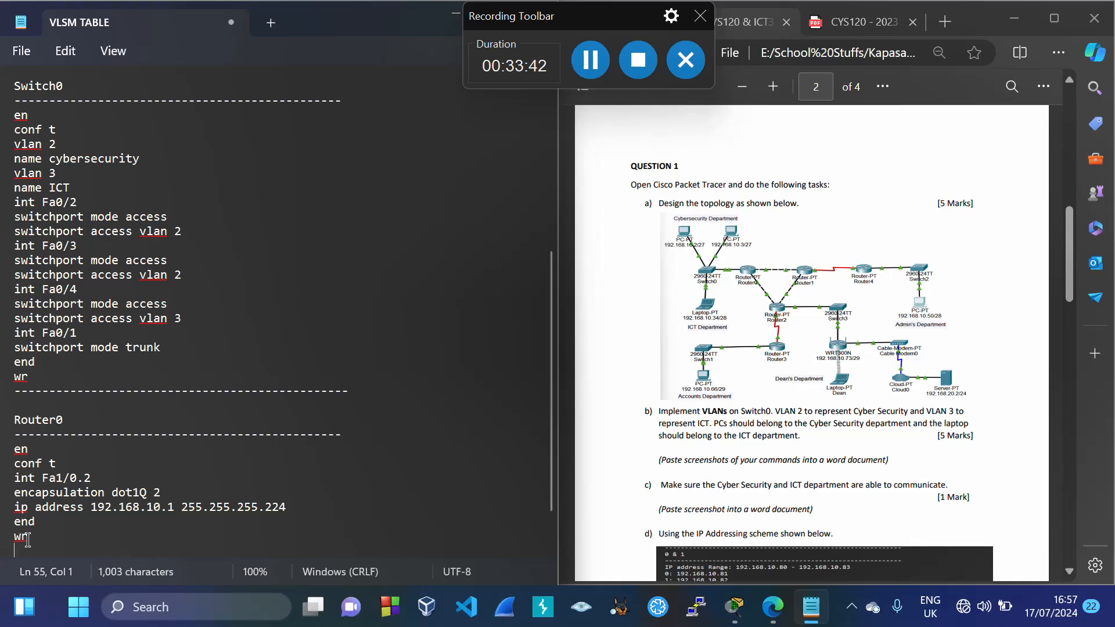
pyautogui.hotkey('ctrl', 'v')
pyautogui.press('Return')
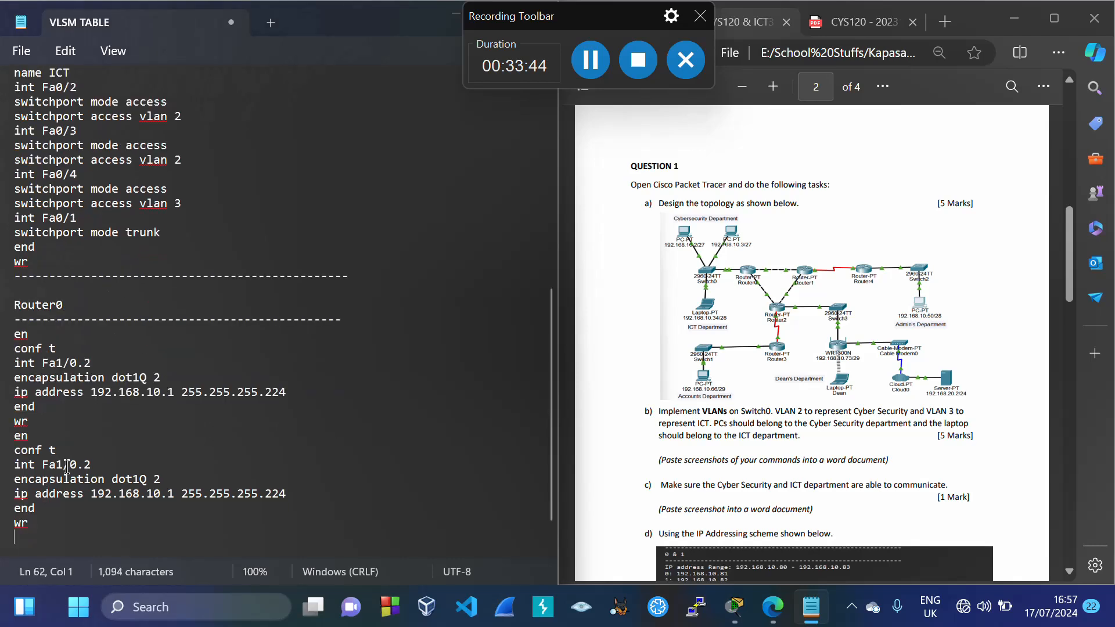
pyautogui.write('---------------------------------------------')
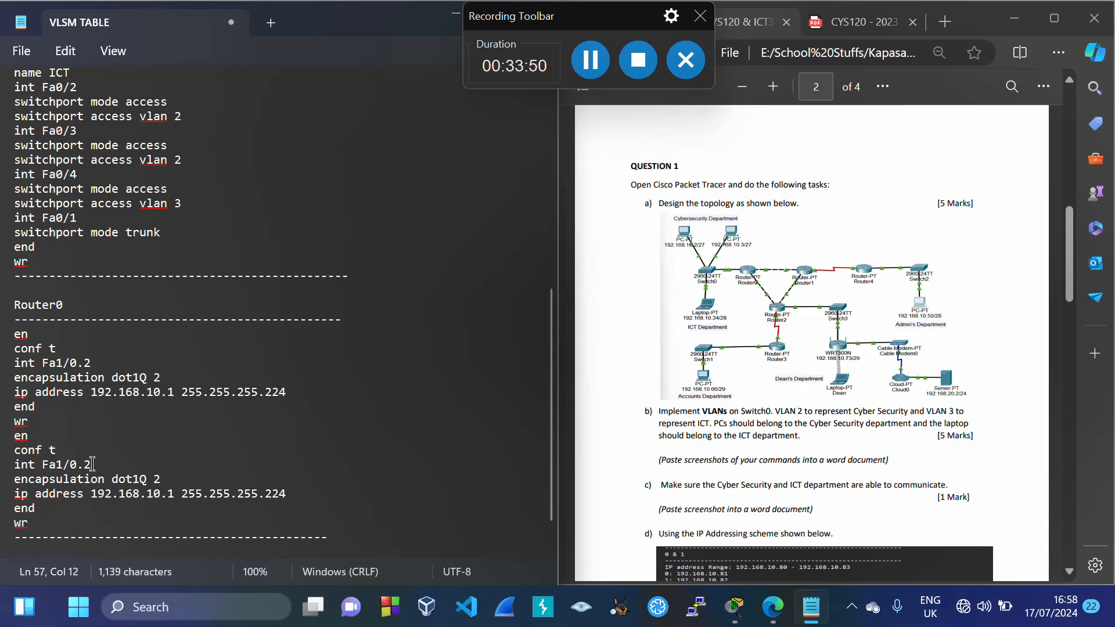
# In the duplicated block, change the subinterface to Fa1/0.3 and the encapsulation to dot1Q 3
pyautogui.write('3')
pyautogui.click(165, 478)
pyautogui.press('BackSpace')
pyautogui.write('3')
# Set the duplicated block's IP address line to the ICT Department's gateway and /28 mask, 192.168.10.33 255.255.255.240
pyautogui.scroll(8, 254, 394)
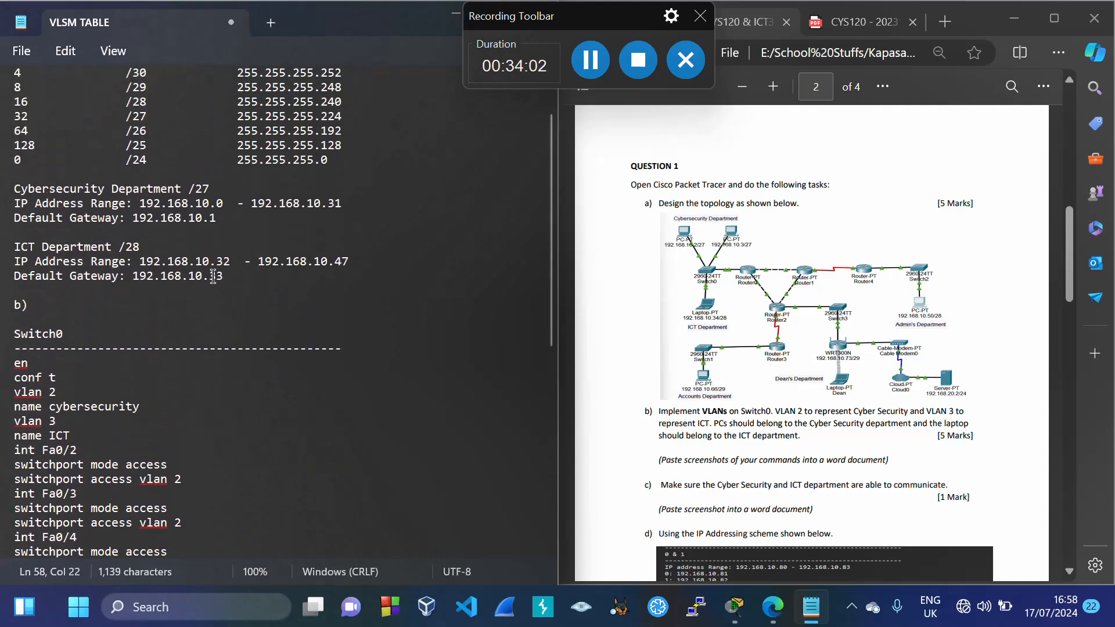
pyautogui.moveTo(210, 277); pyautogui.dragTo(231, 285)
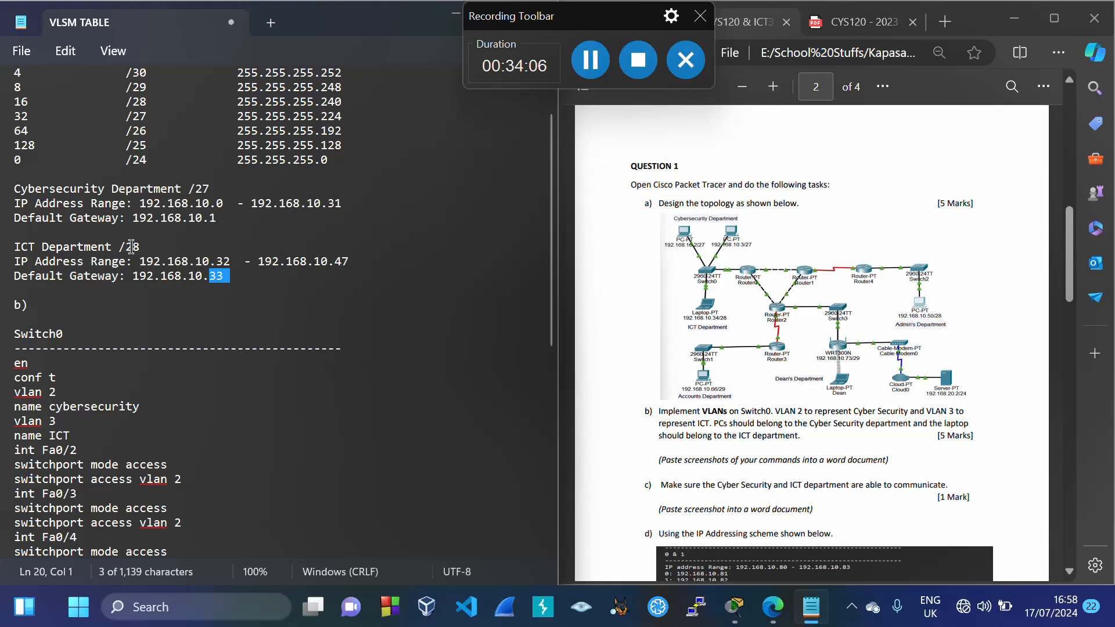
pyautogui.moveTo(17, 104); pyautogui.dragTo(345, 110)
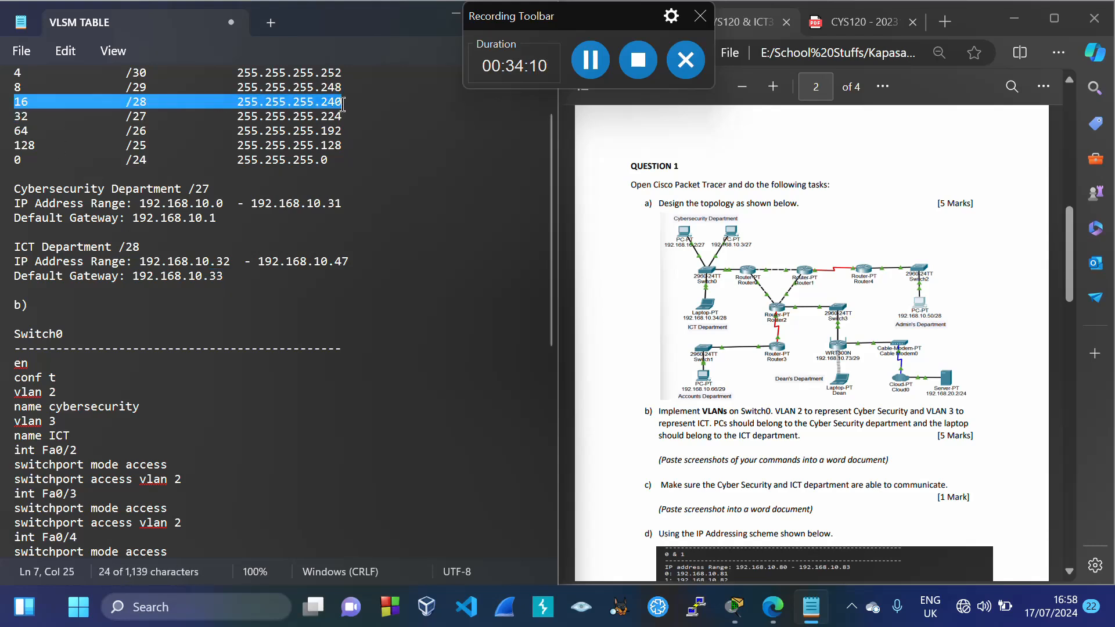
pyautogui.scroll(-9, 319, 246)
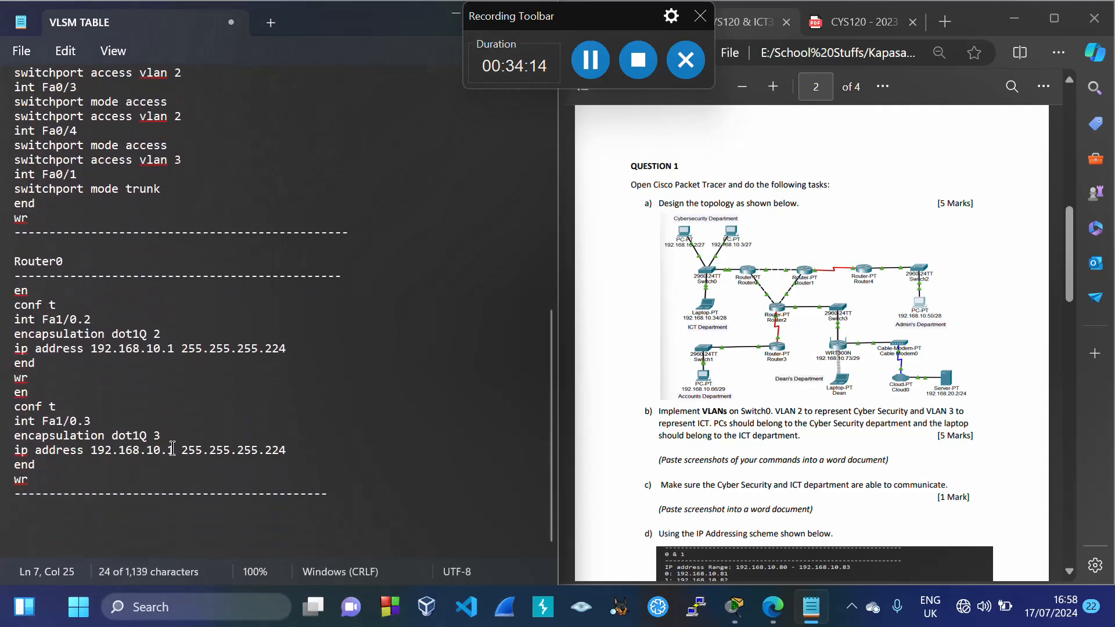
pyautogui.click(172, 450)
pyautogui.press('BackSpace')
pyautogui.write('33')
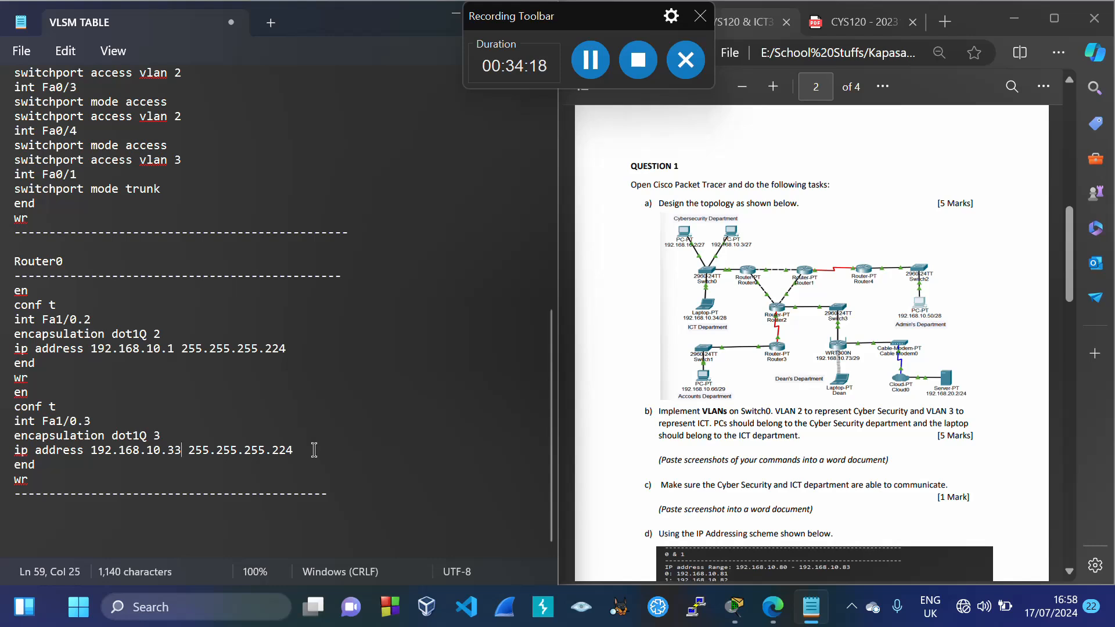
pyautogui.press('BackSpace')
pyautogui.press('BackSpace')
pyautogui.write('40')
# Copy both Router0 subinterface command blocks from the notes and switch to Cisco Packet Tracer
pyautogui.moveTo(17, 291); pyautogui.dragTo(32, 489)
pyautogui.hotkey('ctrl', 'c')
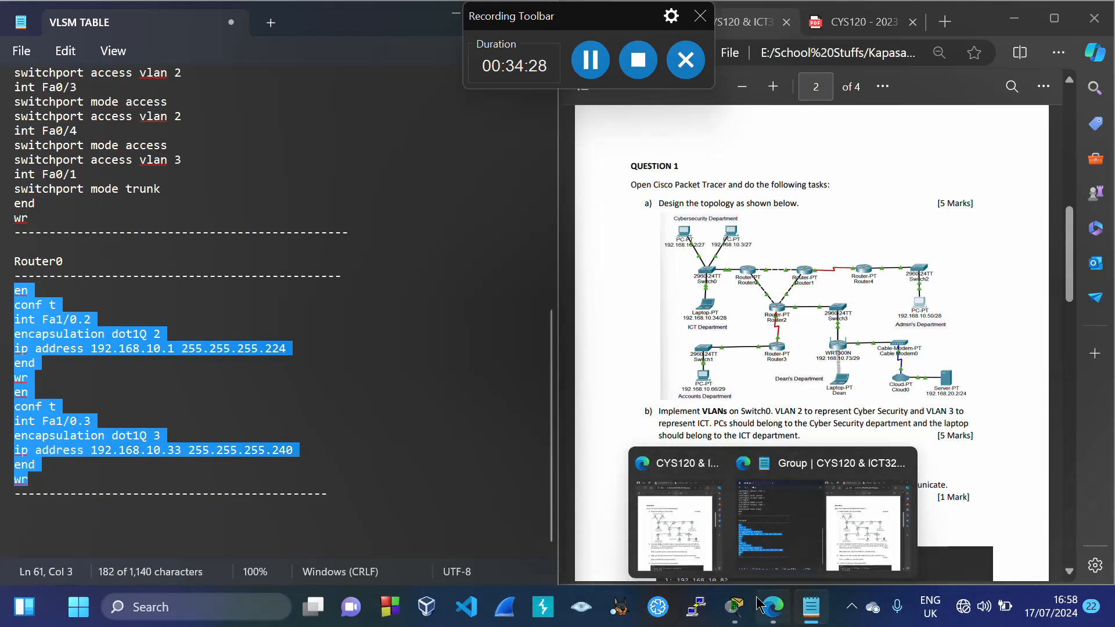
pyautogui.moveTo(739, 614)
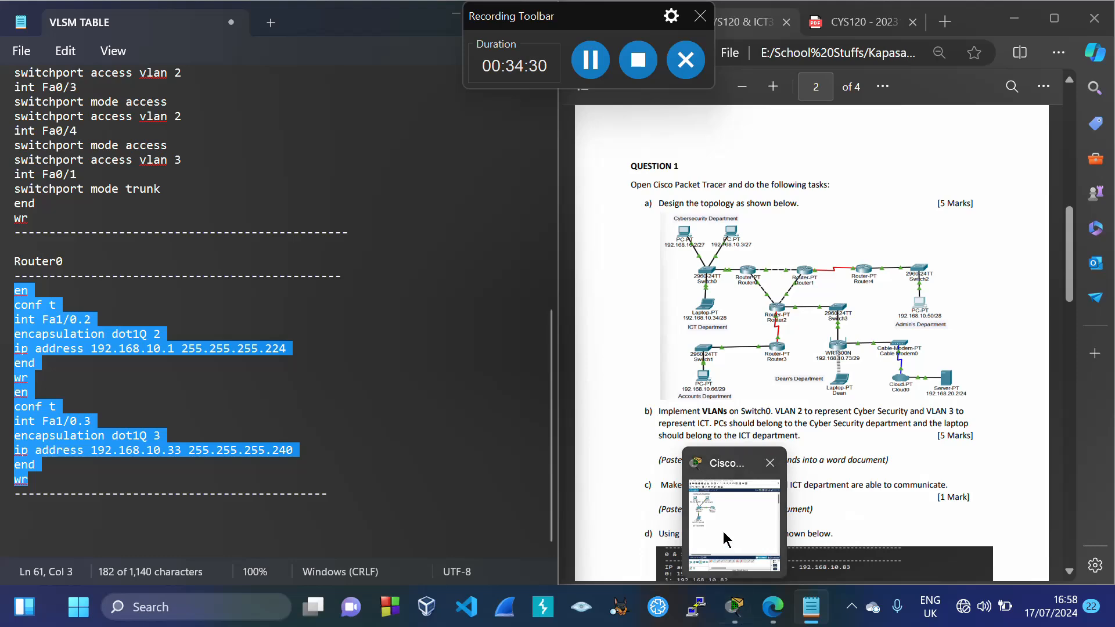
pyautogui.click(734, 523)
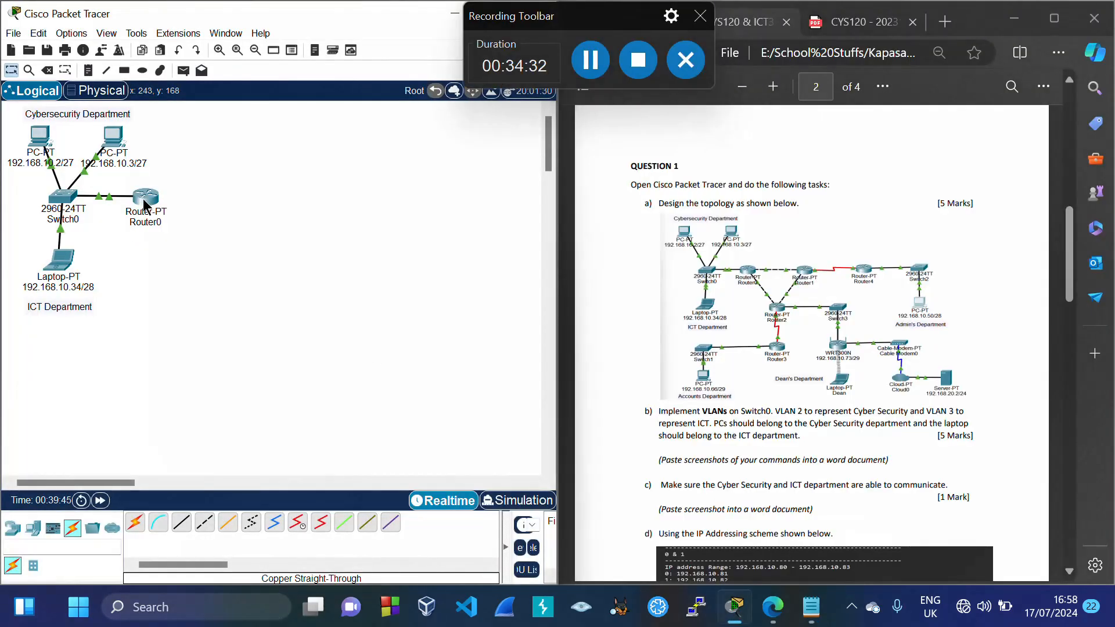
# Configure Router0 through its command line with Fa1/0.2 (dot1Q 2, 192.168.10.1 255.255.255.224) and Fa1/0.3 (dot1Q 3, 192.168.10.33 255.255.255.240), and save the configuration
pyautogui.click(145, 200)
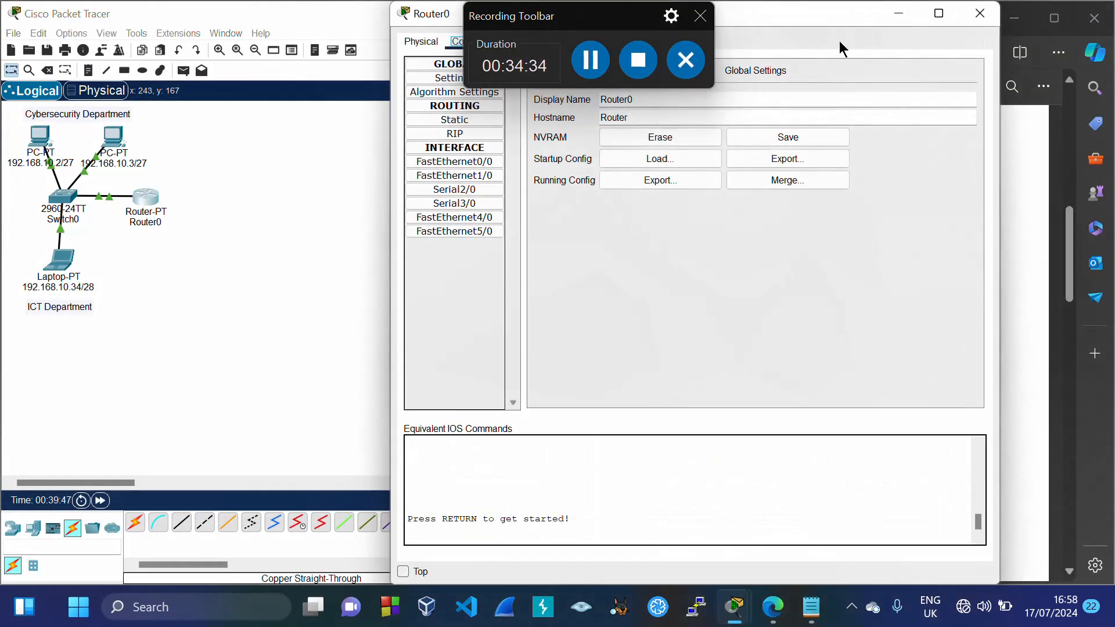
pyautogui.moveTo(803, 15); pyautogui.dragTo(795, 146)
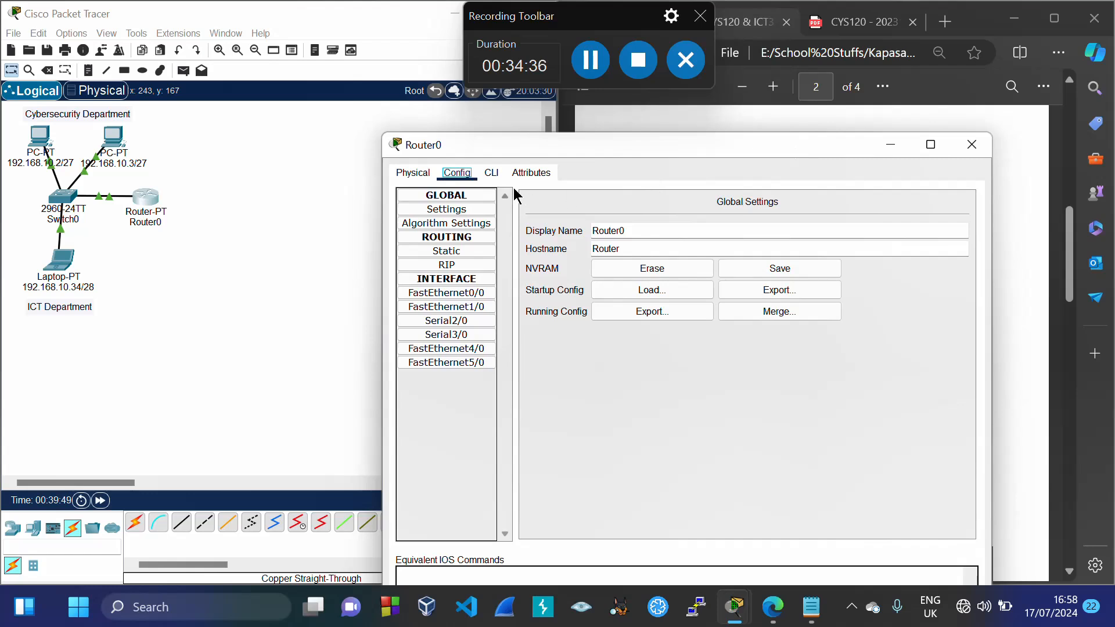
pyautogui.click(492, 174)
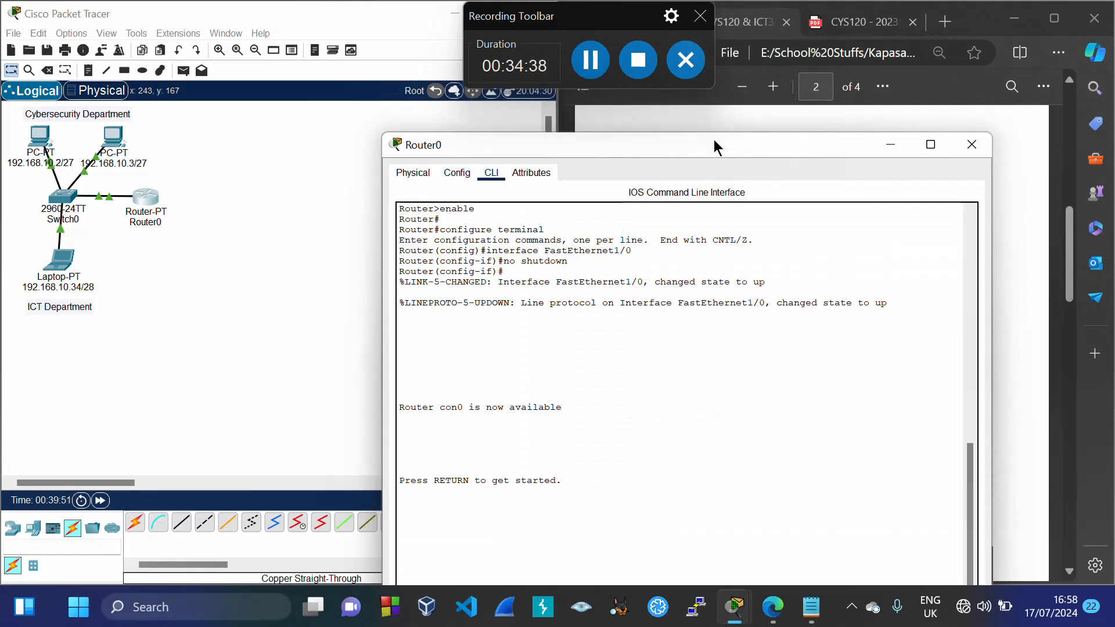
pyautogui.moveTo(713, 141); pyautogui.dragTo(694, 22)
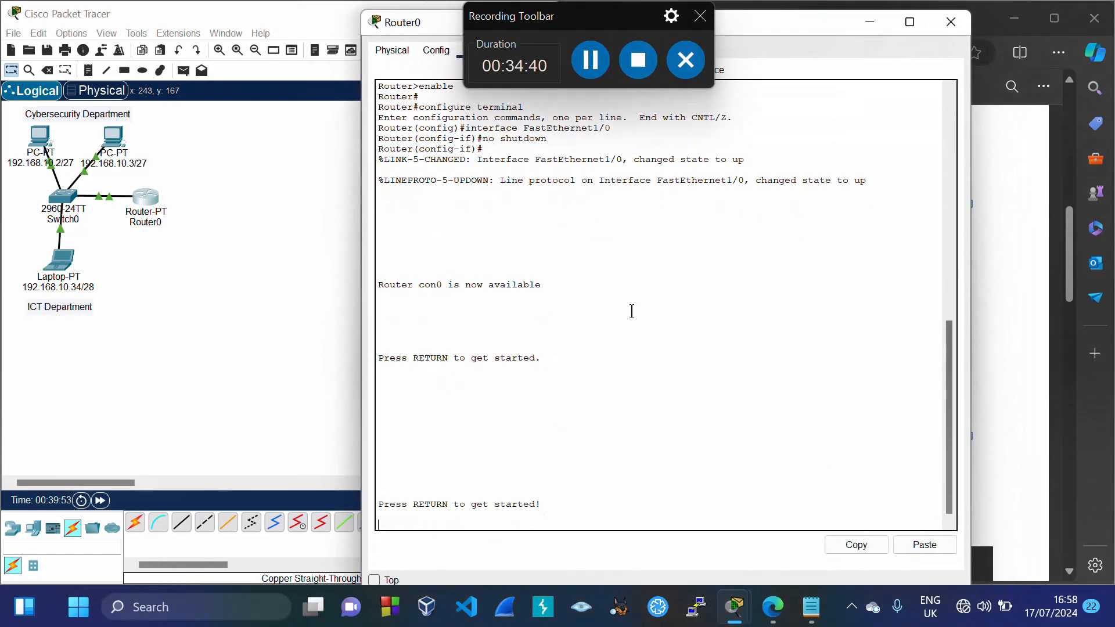
pyautogui.press('Return')
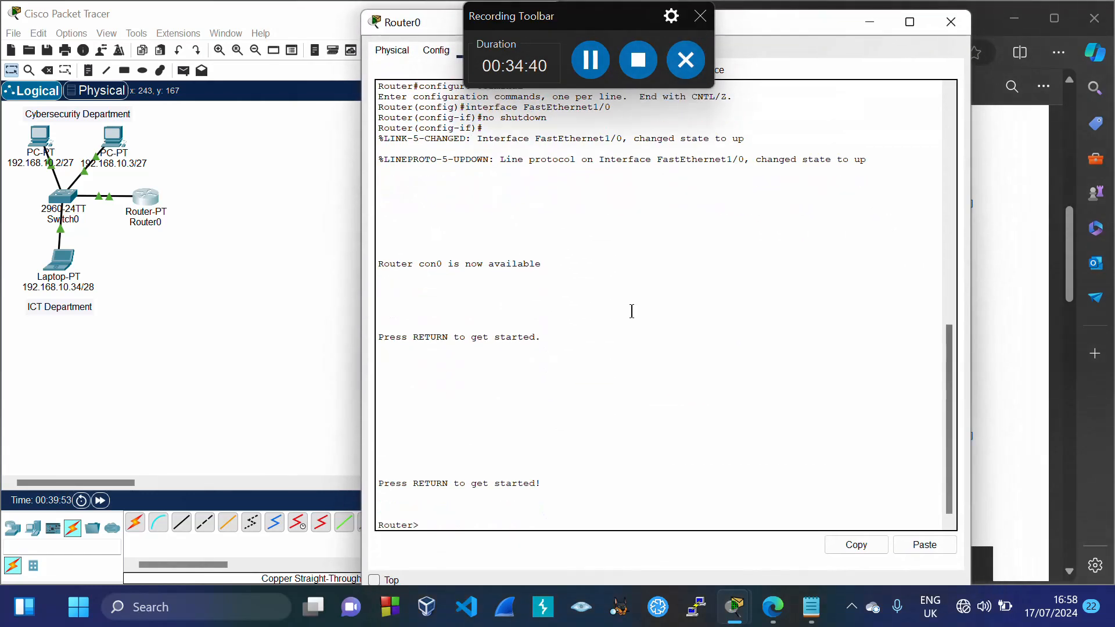
pyautogui.click(927, 545)
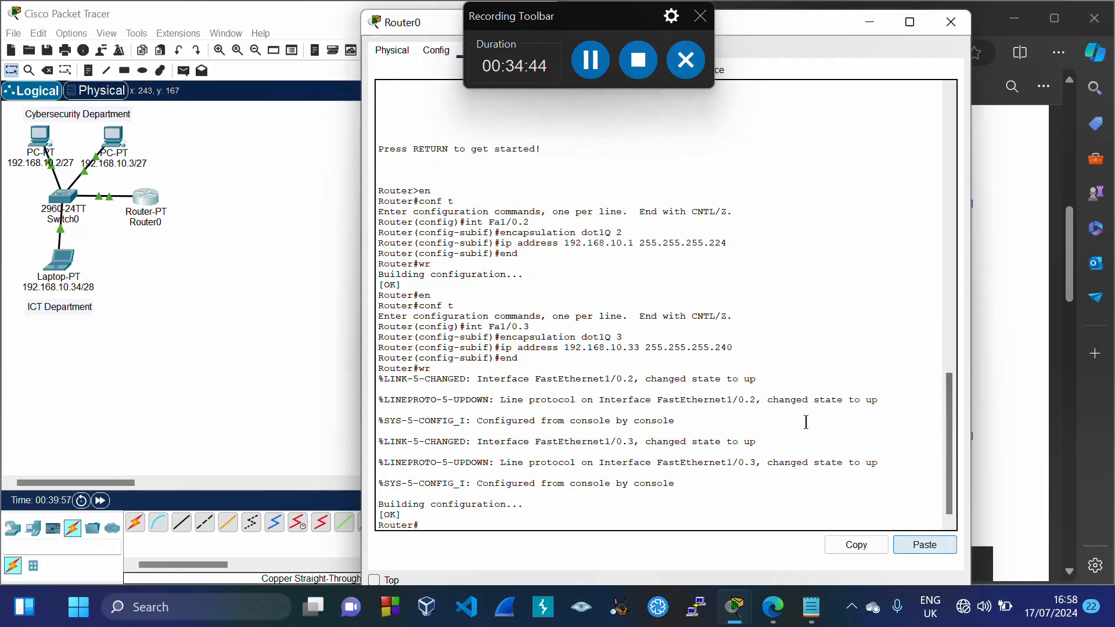
pyautogui.moveTo(379, 191); pyautogui.dragTo(583, 362)
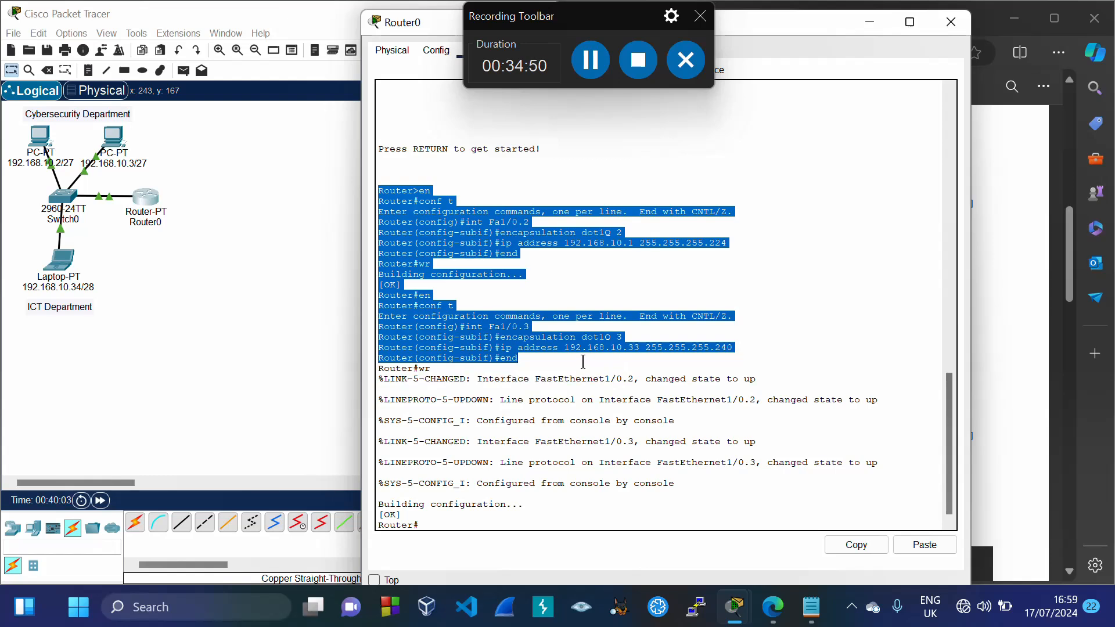
pyautogui.click(428, 525)
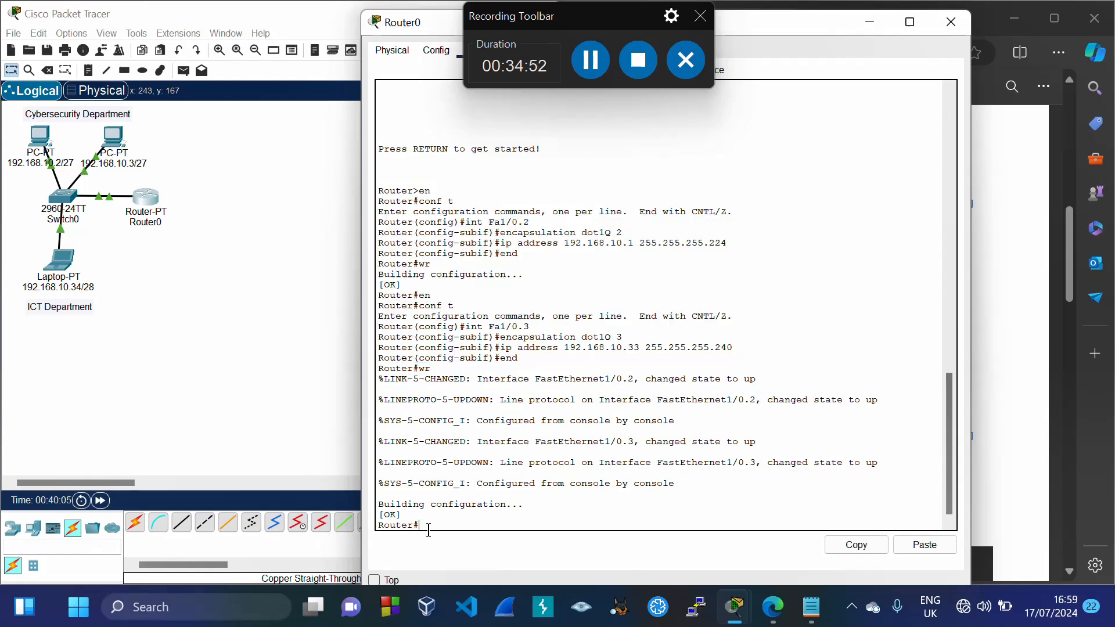
pyautogui.click(950, 22)
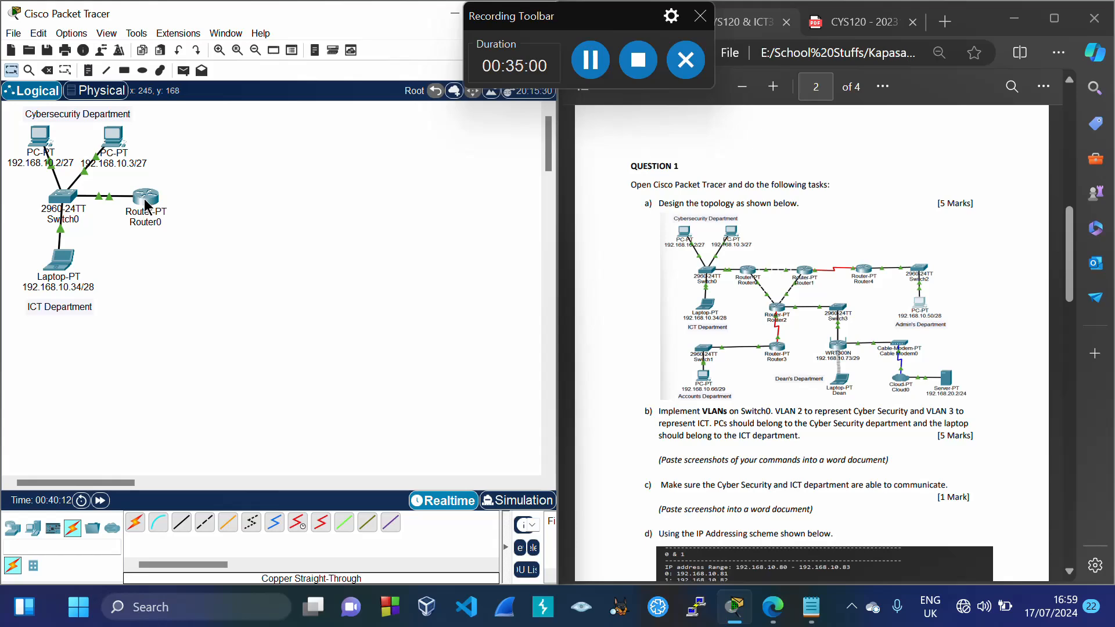
# Test inter-VLAN communication by pinging 192.168.10.34 twice from the command prompt of the Cybersecurity PC 192.168.10.2
pyautogui.moveTo(145, 202)
pyautogui.click(37, 140)
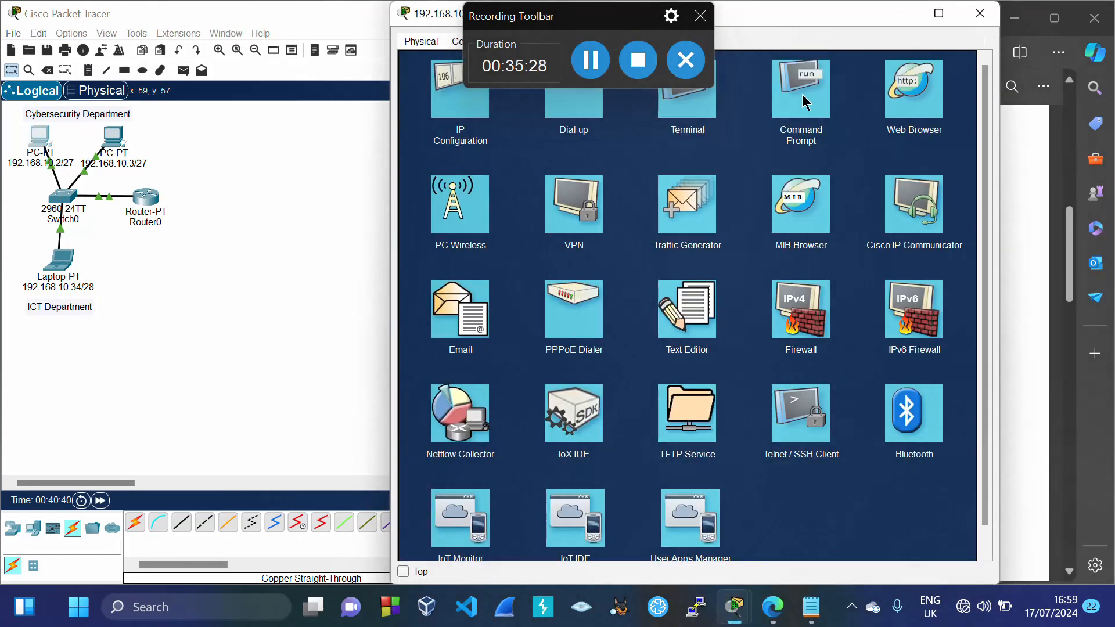
pyautogui.click(803, 104)
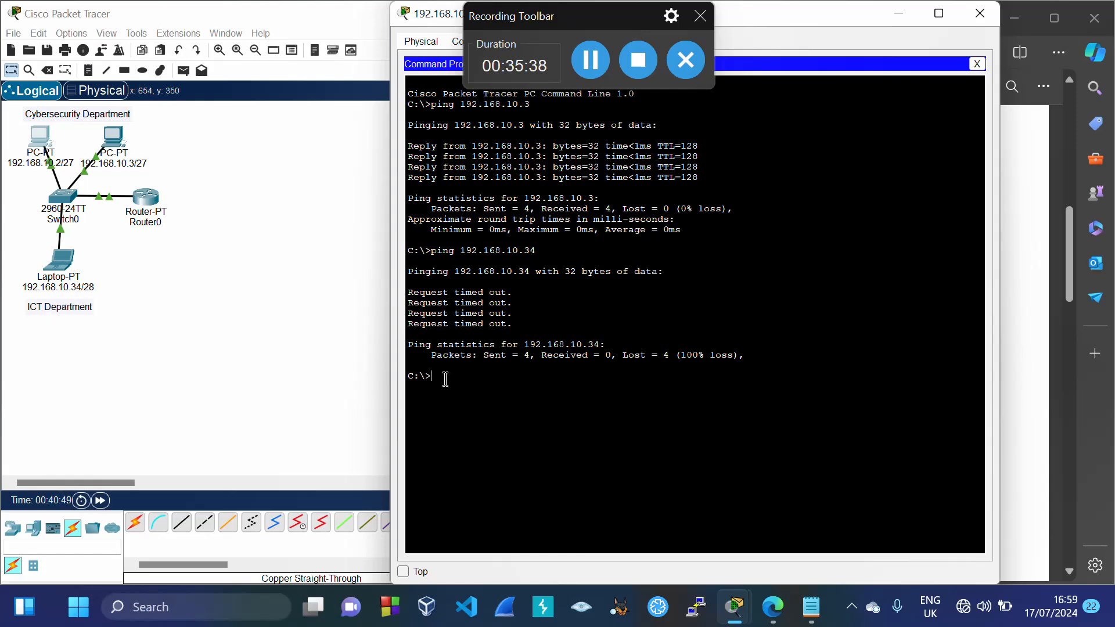
pyautogui.press('Up')
pyautogui.press('Return')
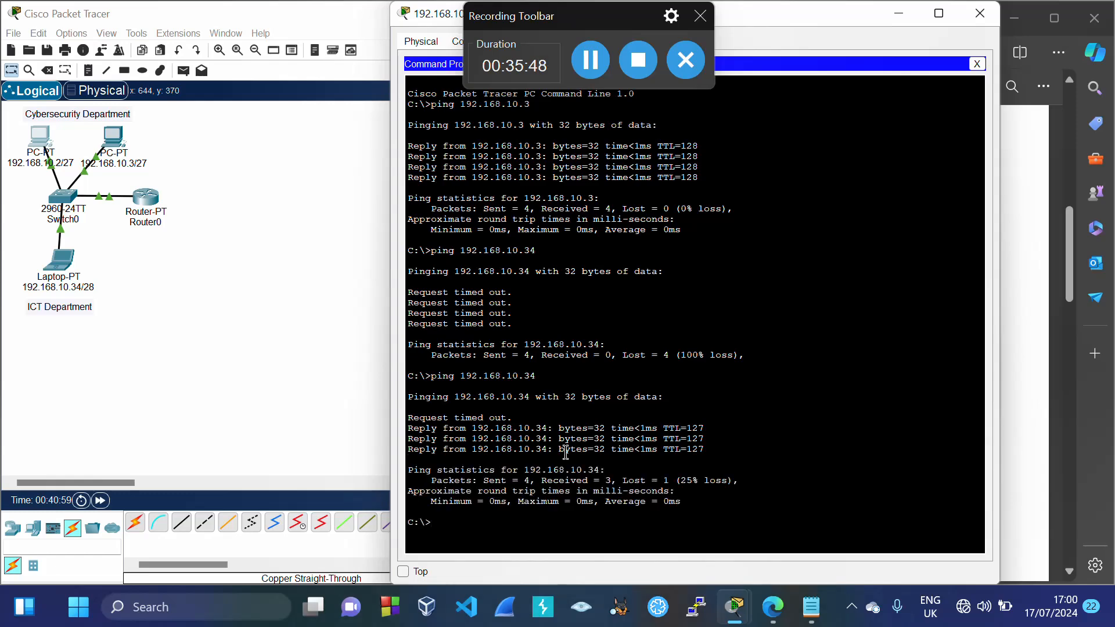
pyautogui.press('Up')
pyautogui.press('Return')
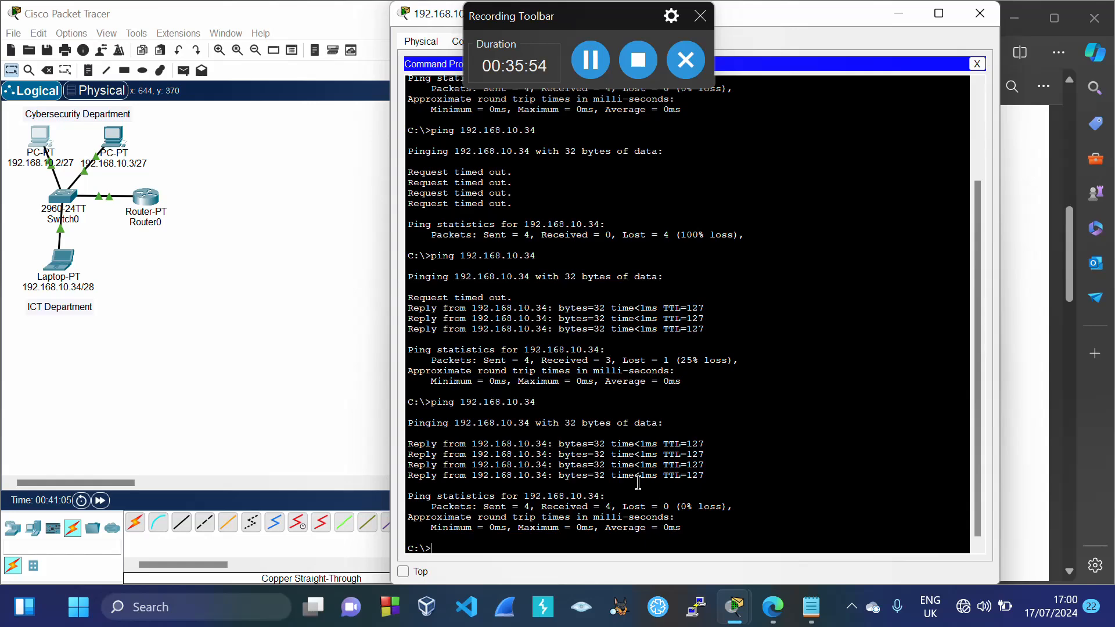
pyautogui.click(979, 12)
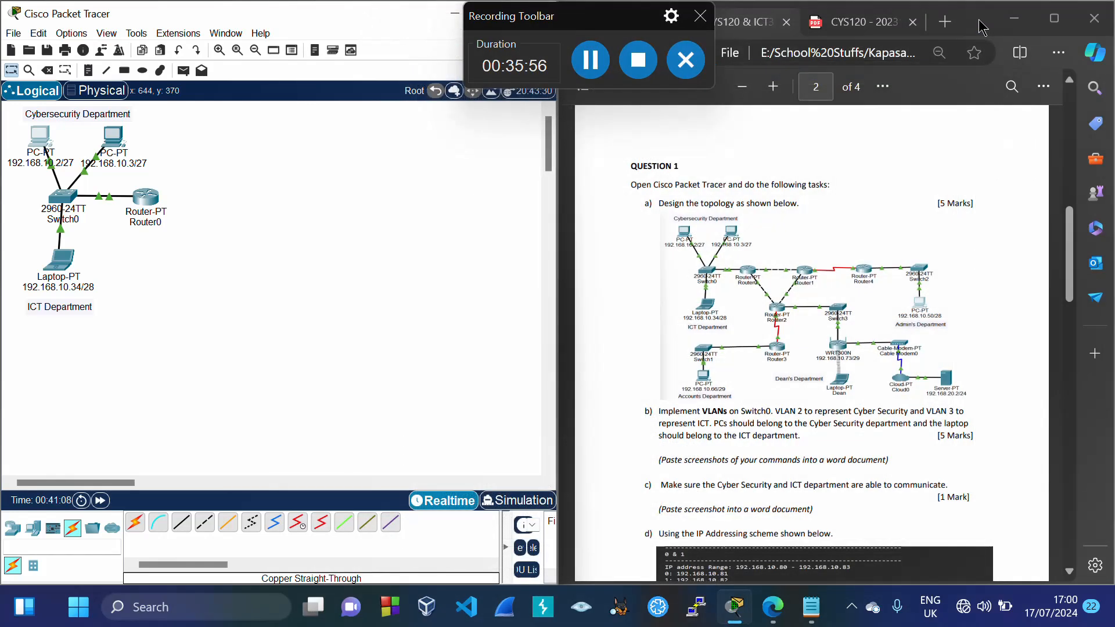
# Compare question parts b and c with the VLAN command and ping screenshots in the CYS120 answer document
pyautogui.click(695, 312)
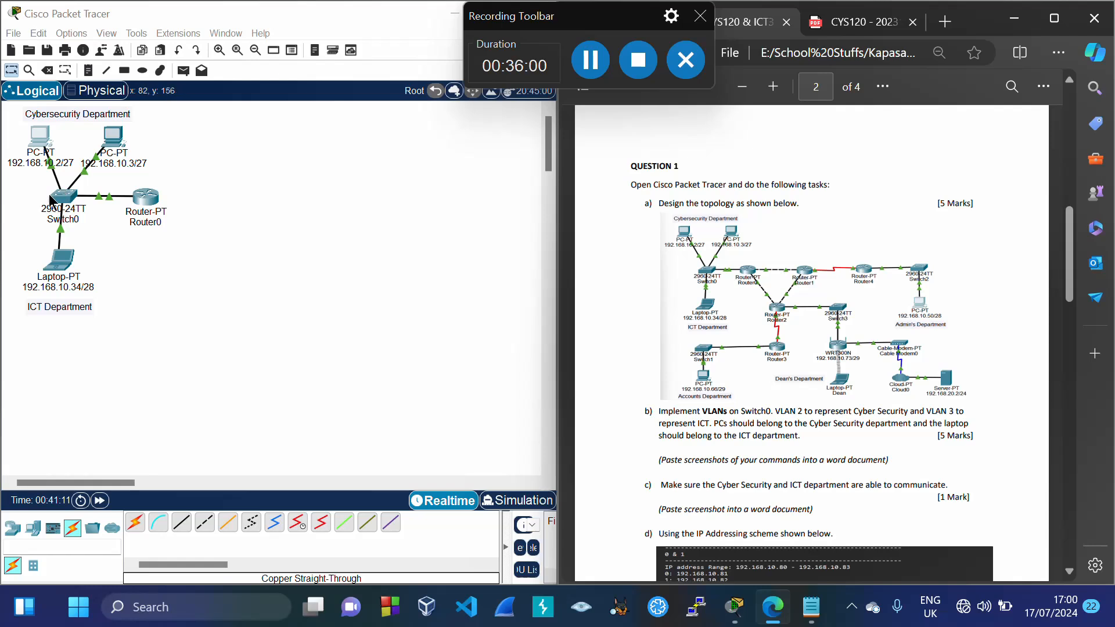
pyautogui.click(221, 208)
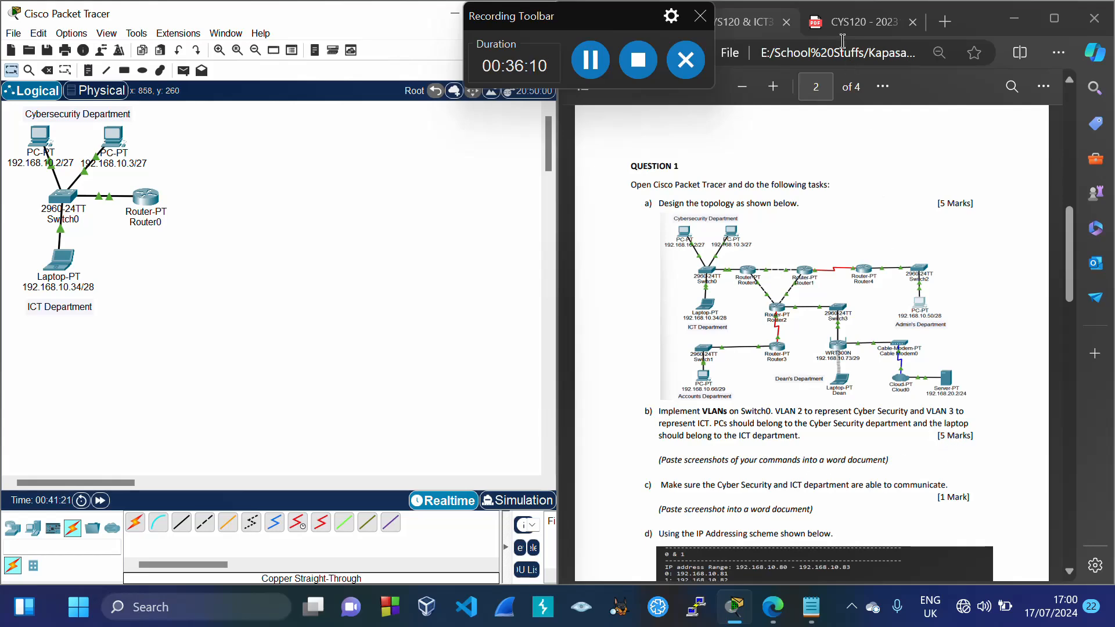
pyautogui.click(834, 25)
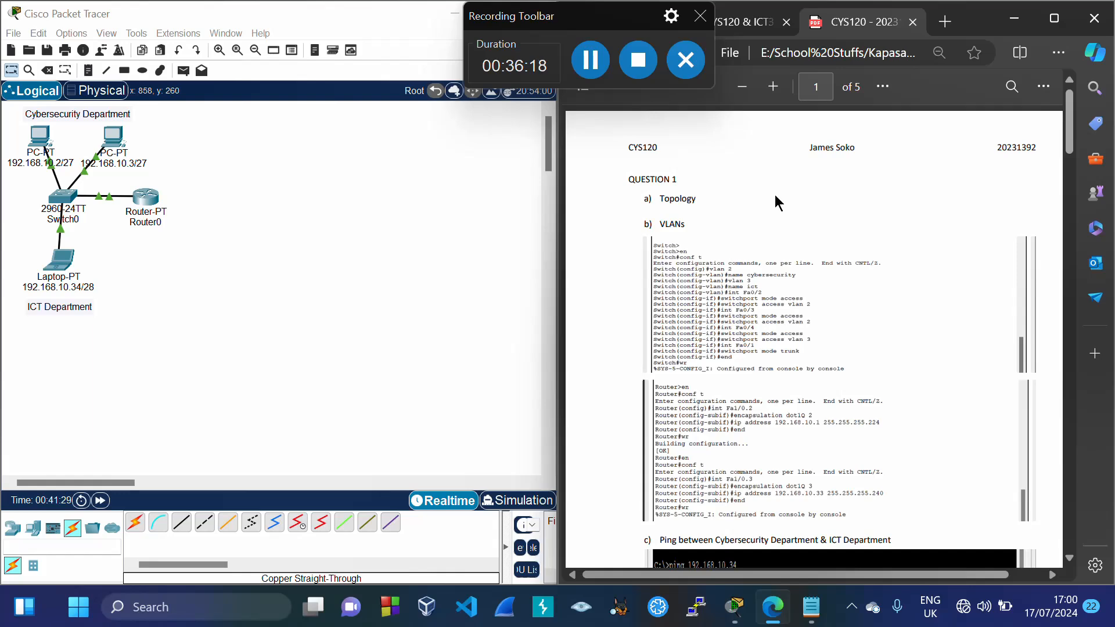
pyautogui.click(744, 26)
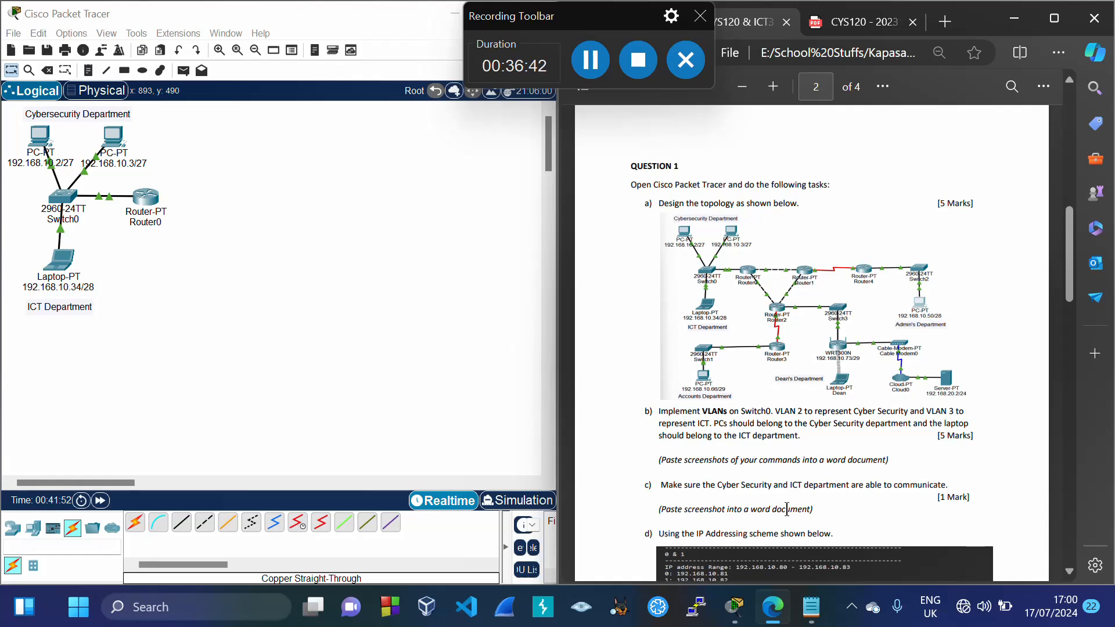
pyautogui.click(844, 23)
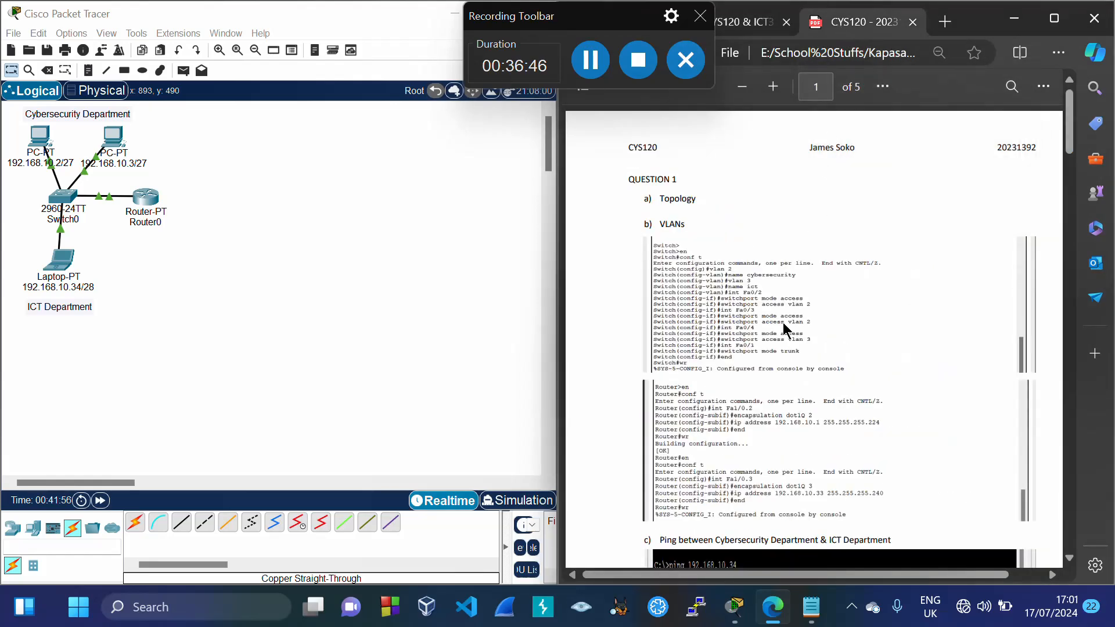
pyautogui.scroll(-2, 780, 345)
pyautogui.scroll(-5, 779, 345)
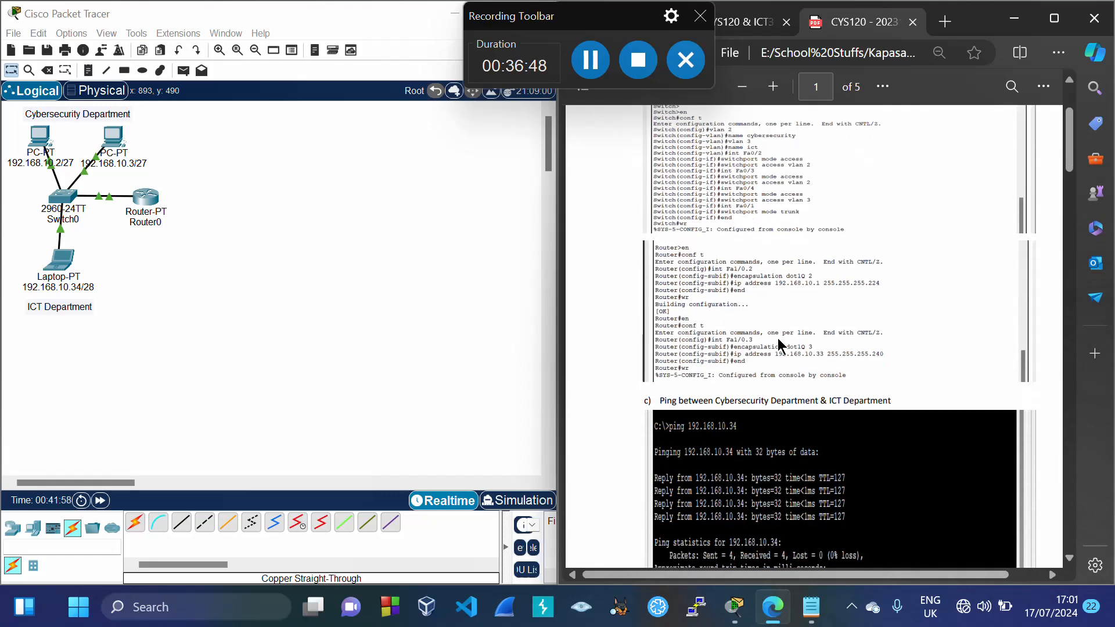
pyautogui.scroll(4, 780, 345)
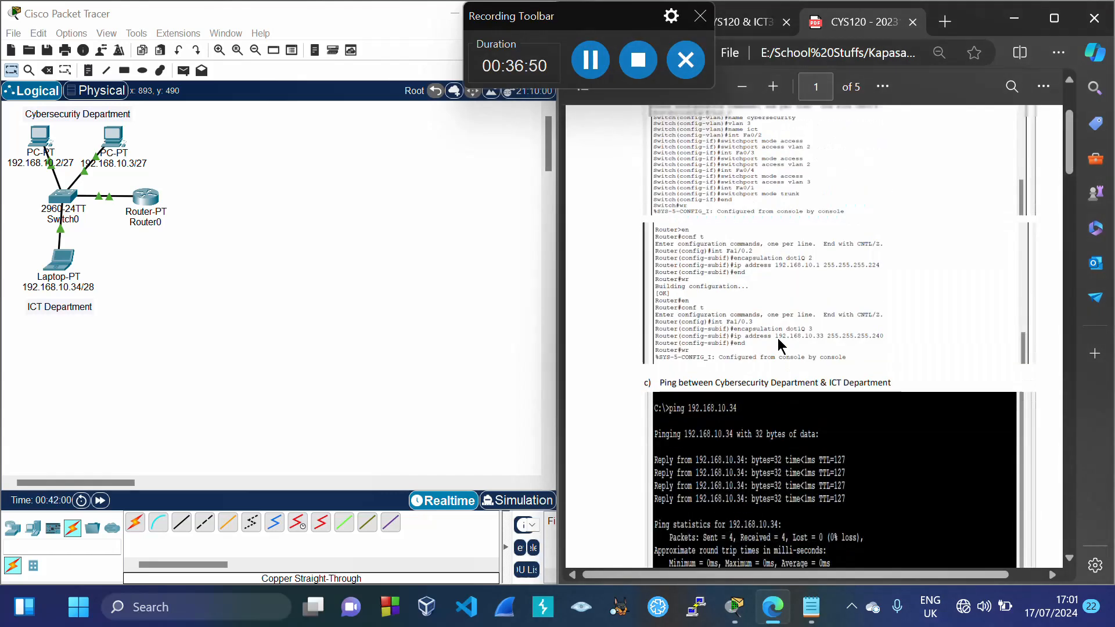
pyautogui.scroll(-2, 780, 345)
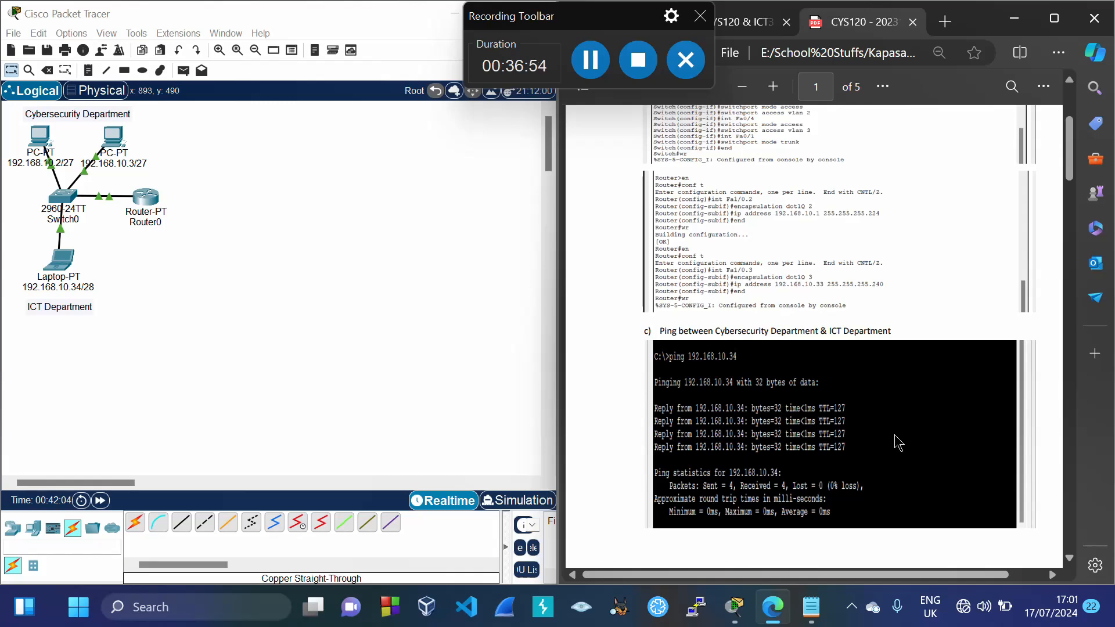
# Read question part d in the question paper, covering the IP addressing scheme, the OSPF and static routing tasks and the topology diagram
pyautogui.click(756, 26)
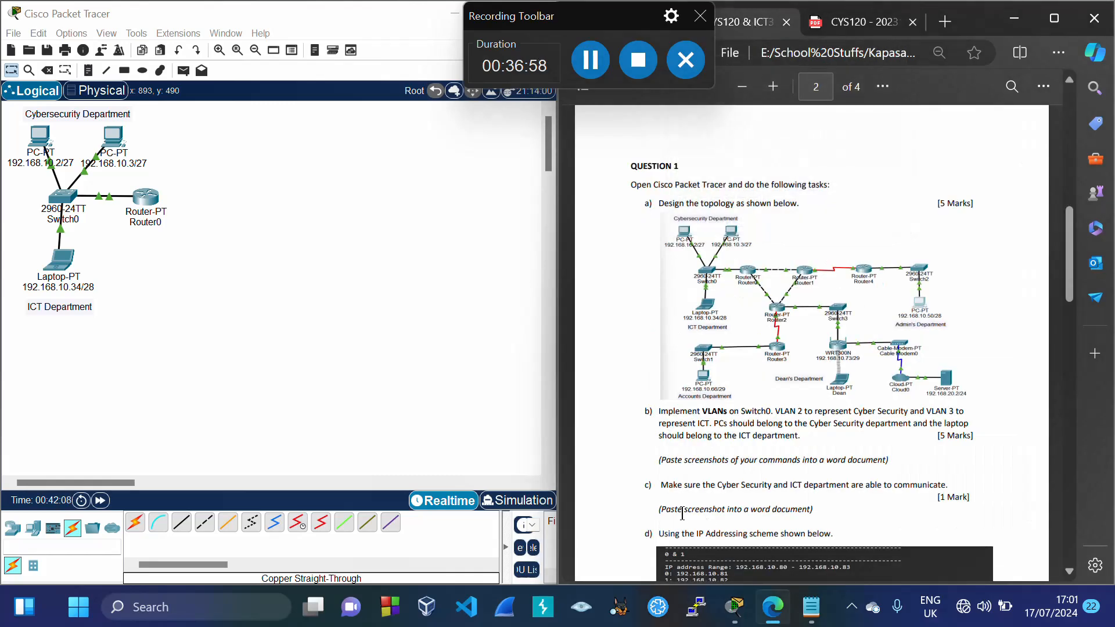
pyautogui.scroll(-5, 682, 515)
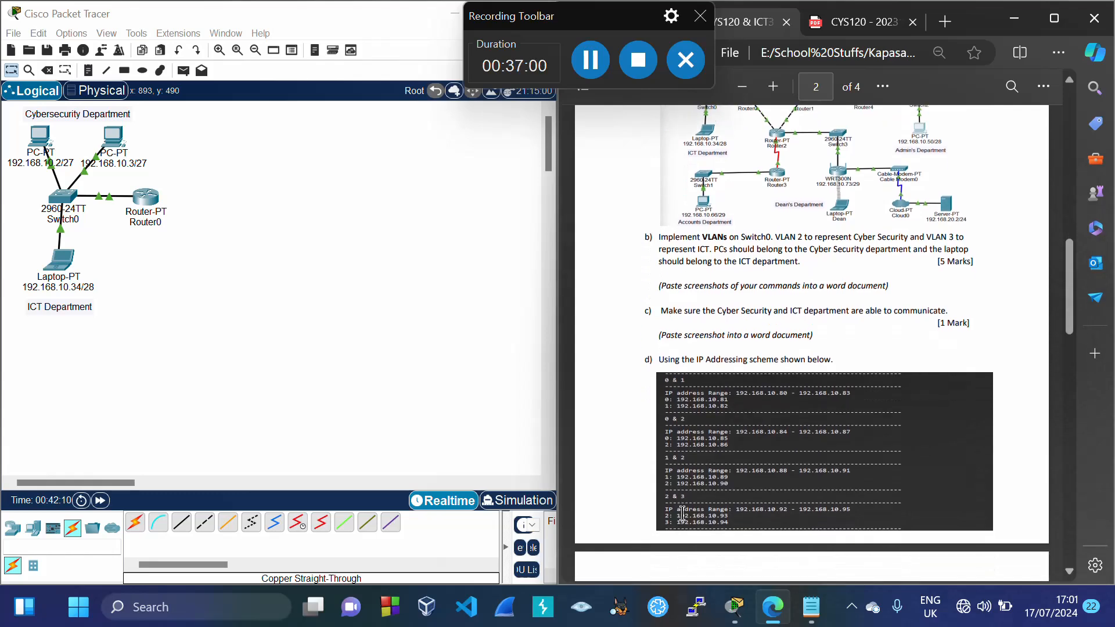
pyautogui.scroll(-1, 682, 513)
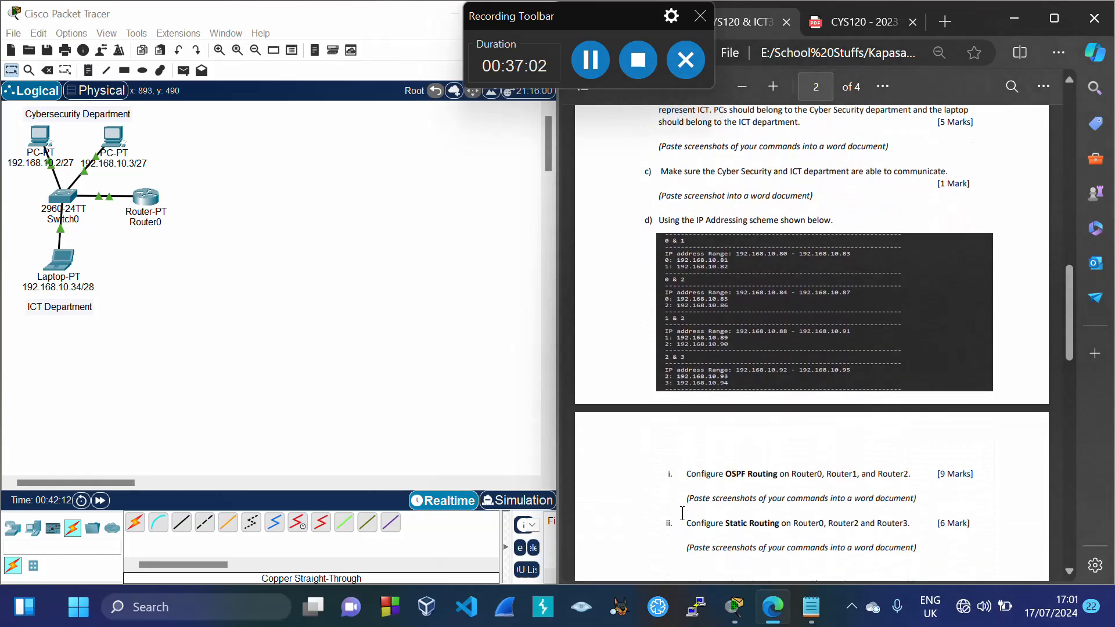
pyautogui.scroll(-2, 682, 513)
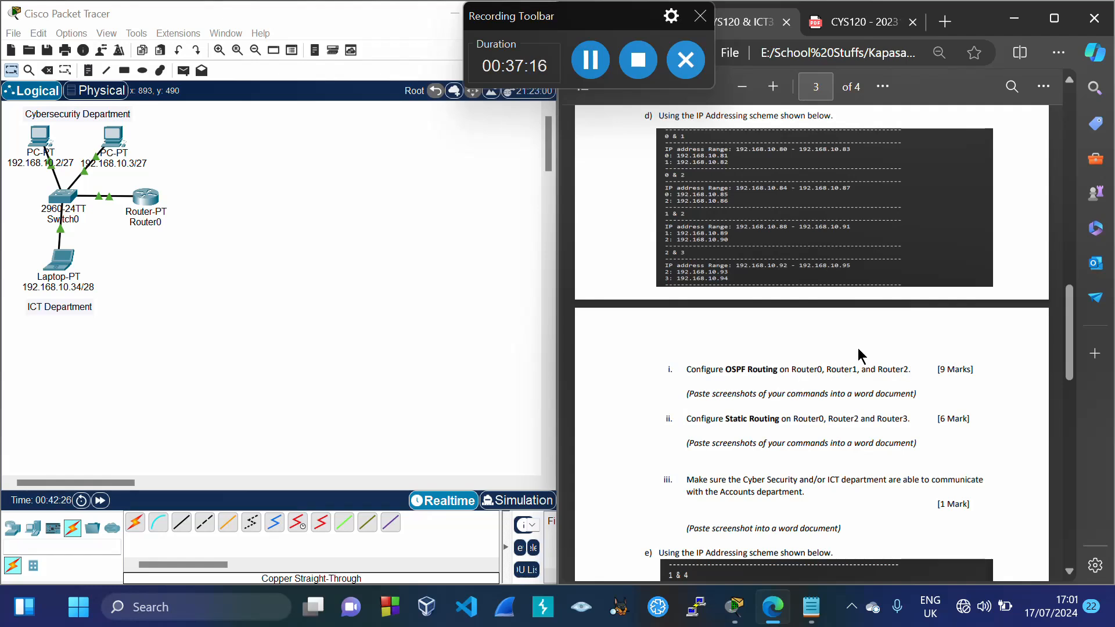
pyautogui.scroll(6, 858, 356)
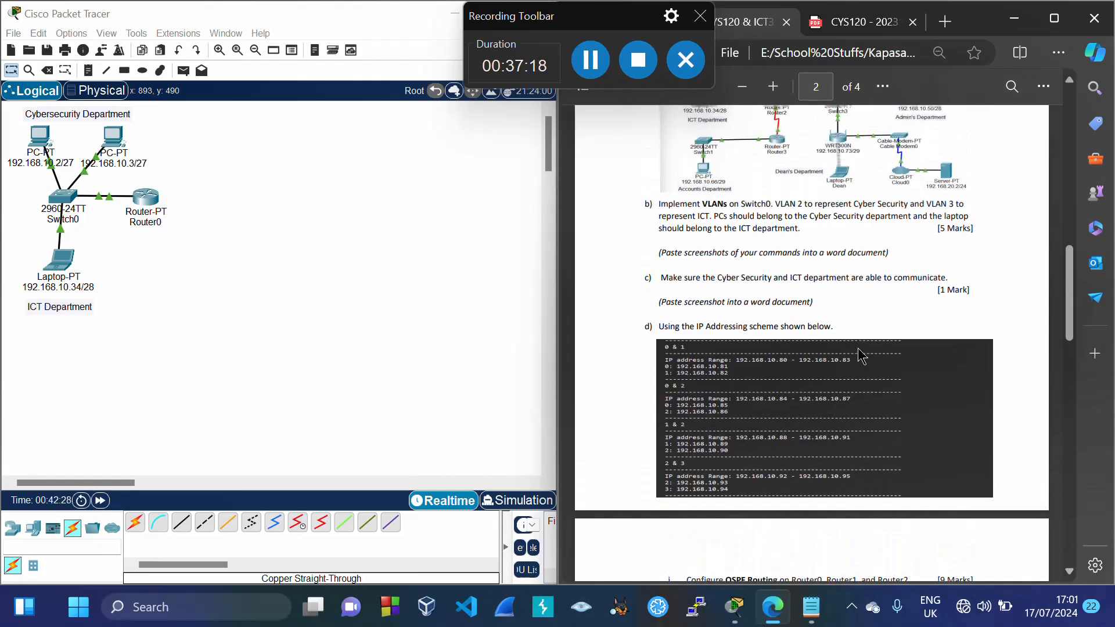
pyautogui.scroll(3, 858, 355)
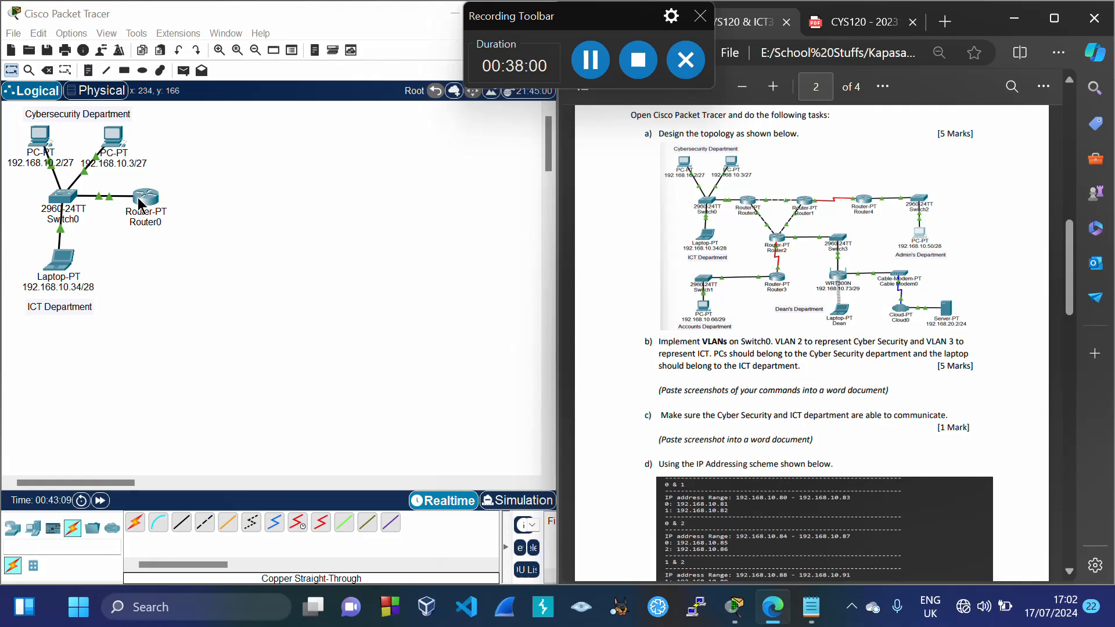
# Add two Router-PT routers to the workspace, one level with Router0 on its right and one below, between the two
pyautogui.click(13, 528)
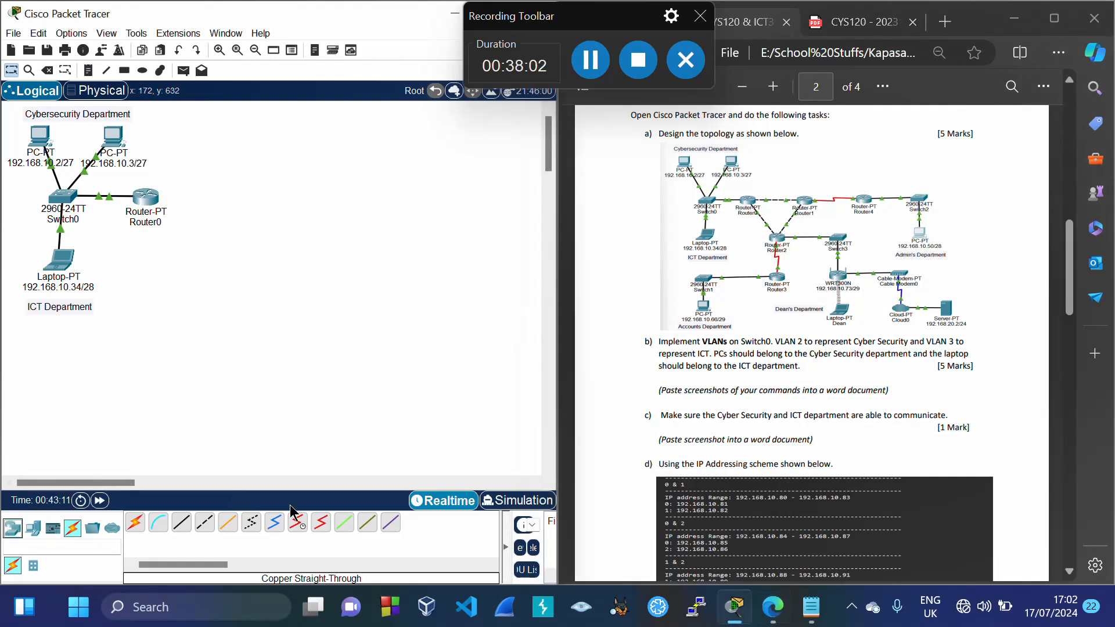
pyautogui.click(13, 528)
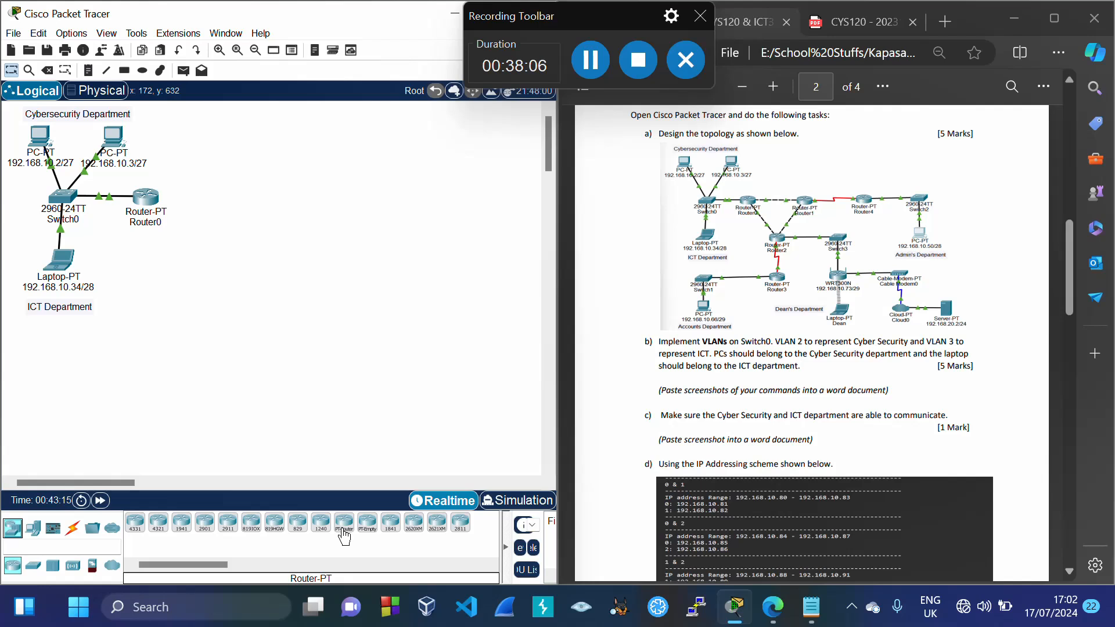
pyautogui.moveTo(344, 536); pyautogui.dragTo(230, 207)
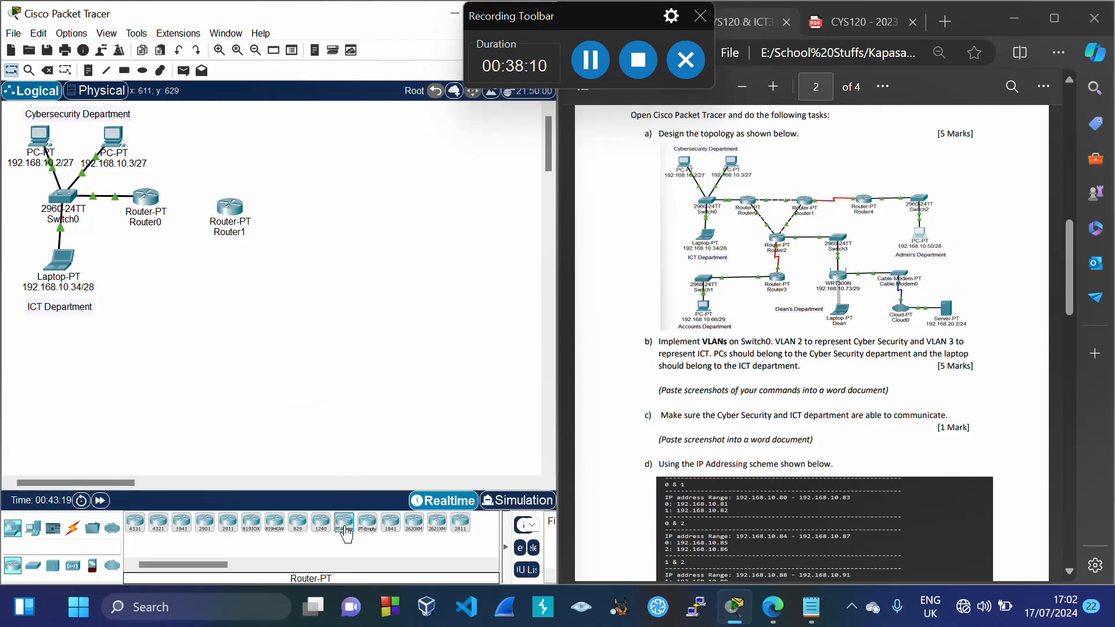
pyautogui.moveTo(346, 533); pyautogui.dragTo(318, 441)
pyautogui.moveTo(179, 245); pyautogui.dragTo(181, 278)
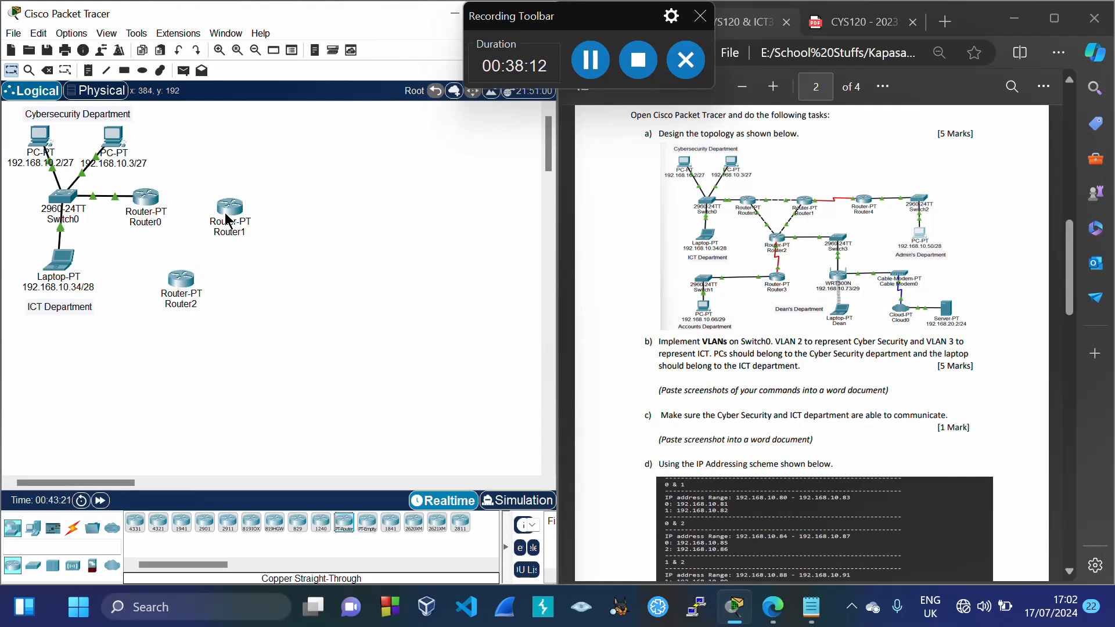
pyautogui.moveTo(234, 212); pyautogui.dragTo(233, 203)
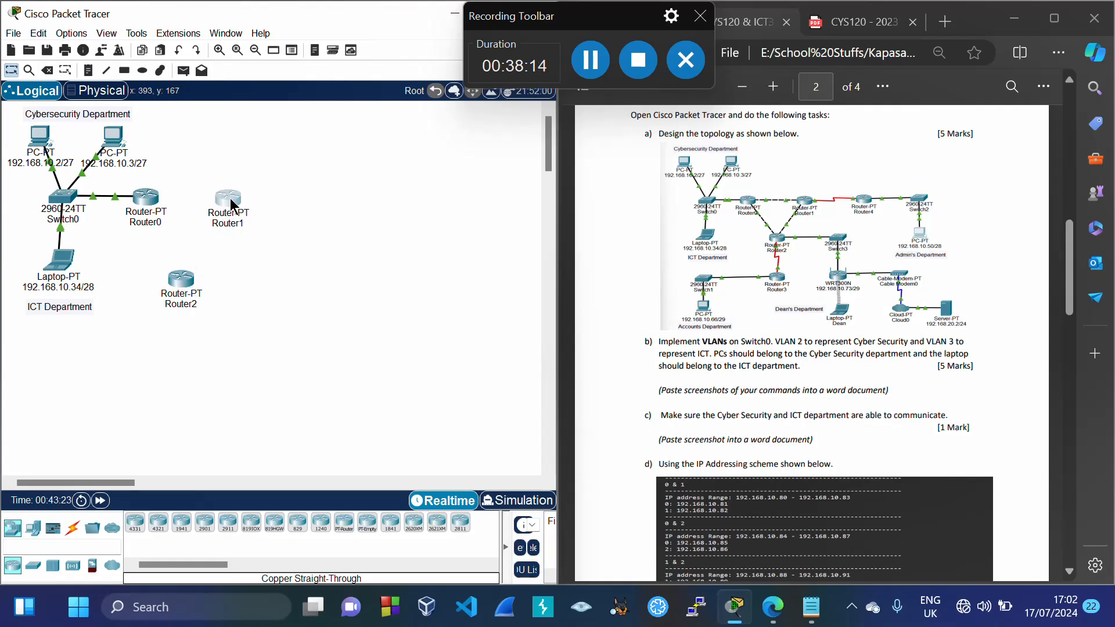
pyautogui.moveTo(179, 279); pyautogui.dragTo(179, 273)
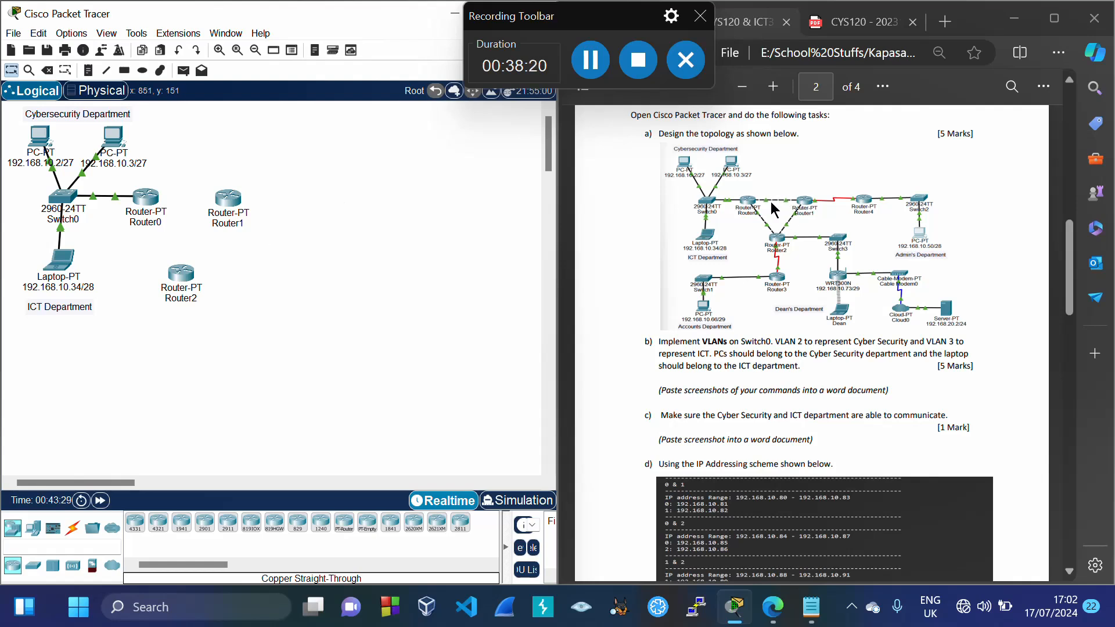
# Connect Router0's FastEthernet0/0 to Router1's FastEthernet0/0 with a copper cross-over cable
pyautogui.click(74, 529)
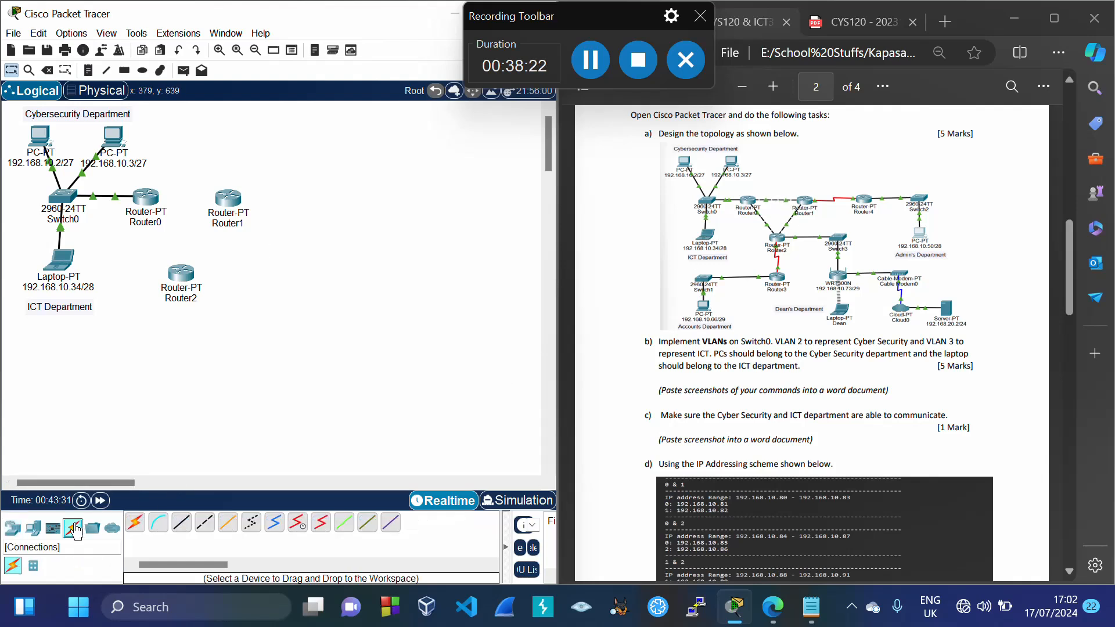
pyautogui.click(207, 526)
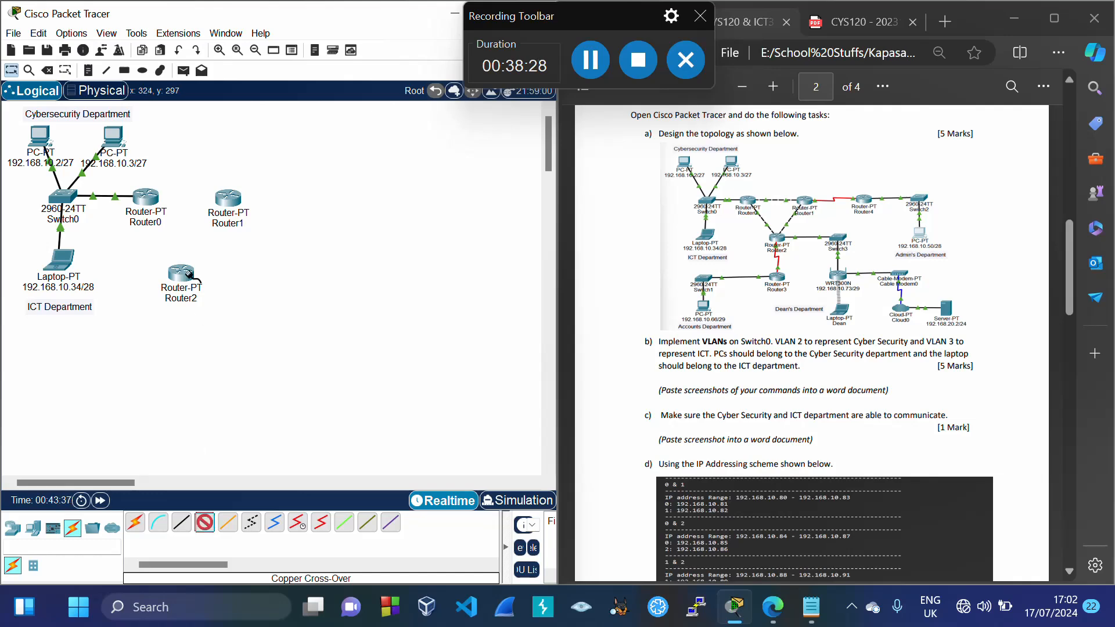
pyautogui.click(153, 200)
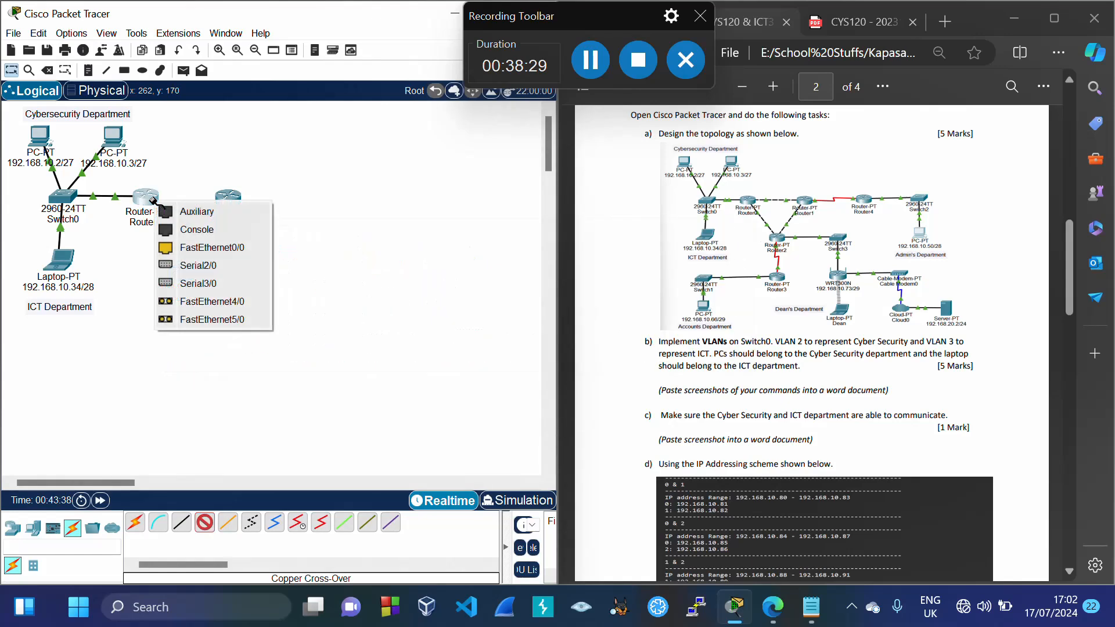
pyautogui.click(235, 249)
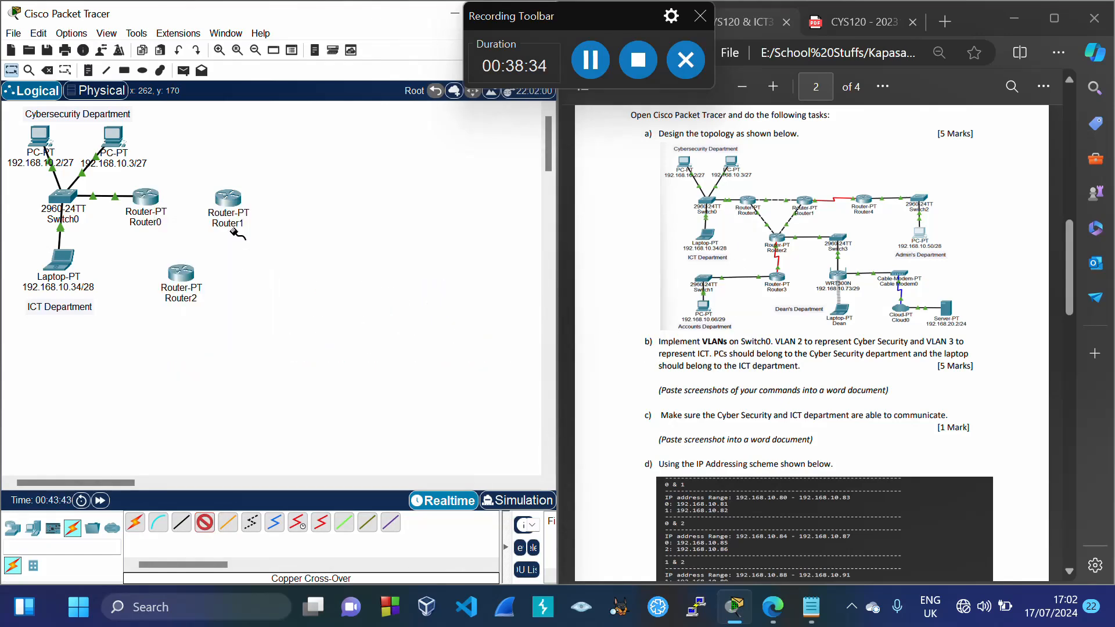
pyautogui.click(228, 197)
pyautogui.click(275, 244)
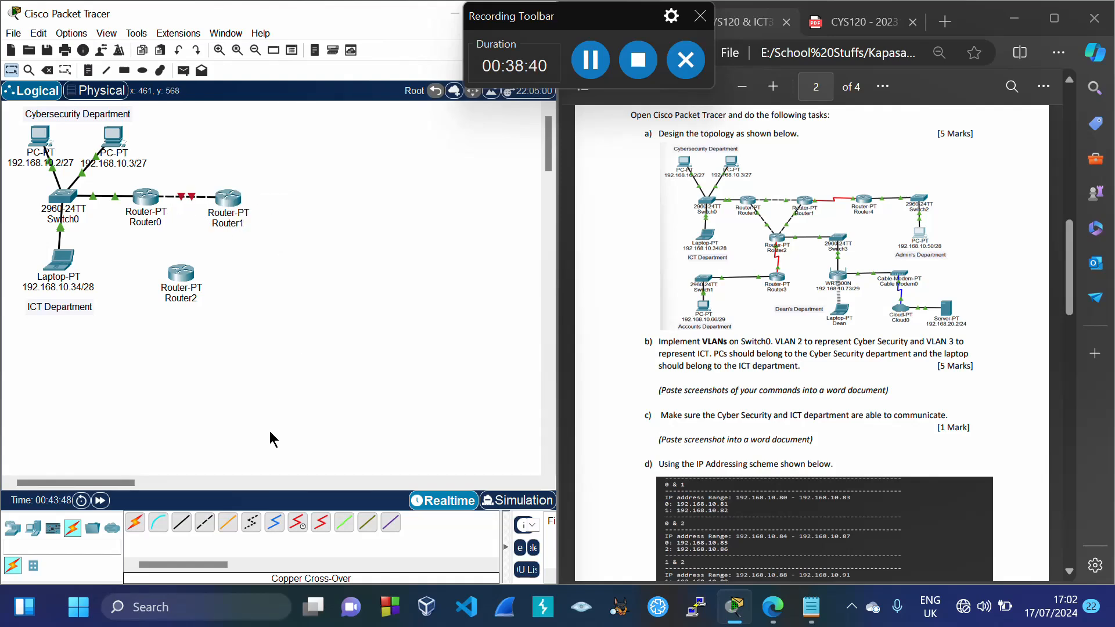
# Try to attach a copper cross-over cable to Router0's FastEthernet4/0 port
pyautogui.click(203, 524)
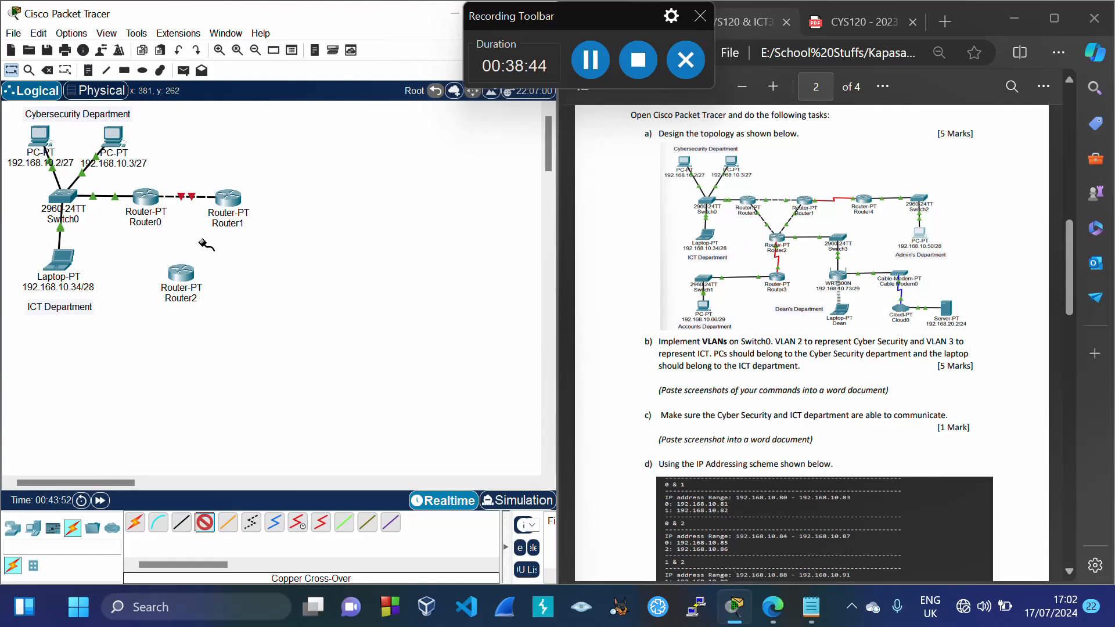
pyautogui.click(149, 197)
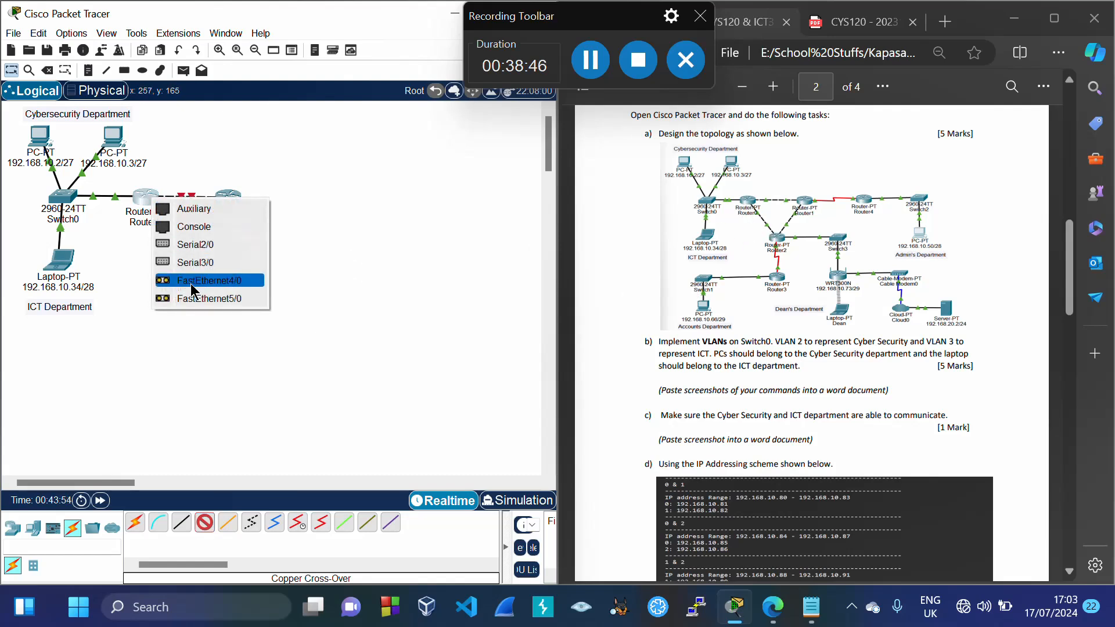
pyautogui.click(192, 286)
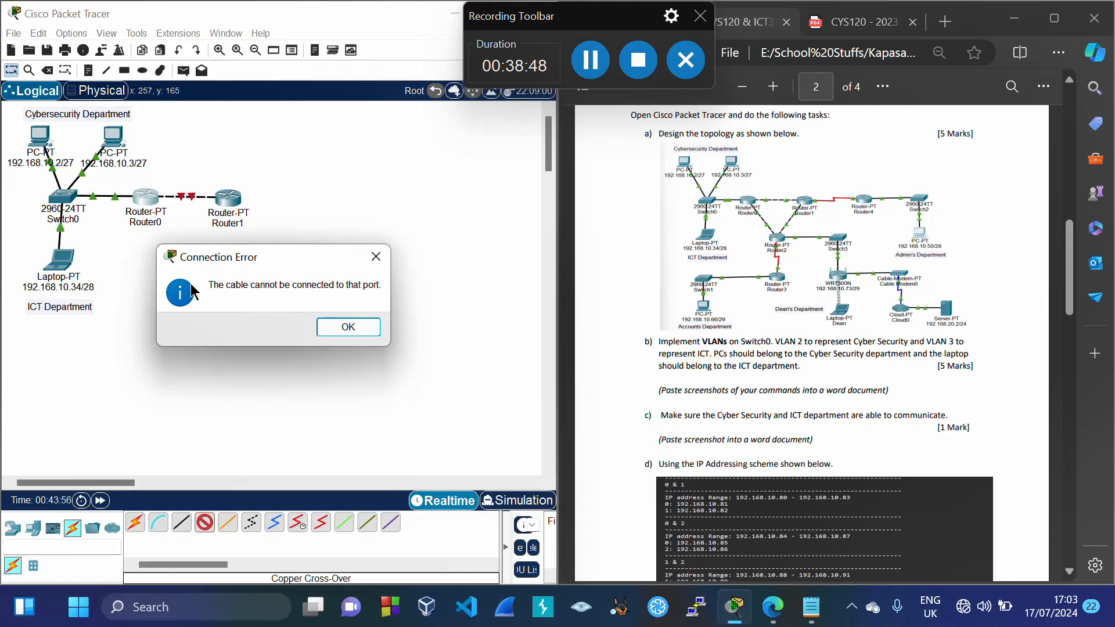
pyautogui.click(348, 326)
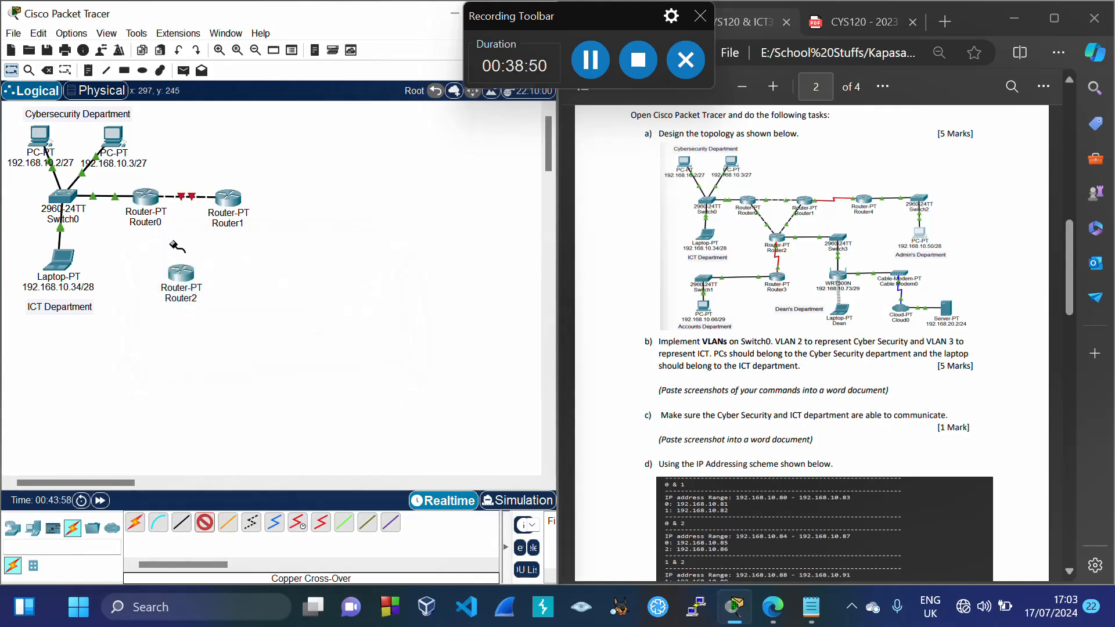
pyautogui.click(12, 71)
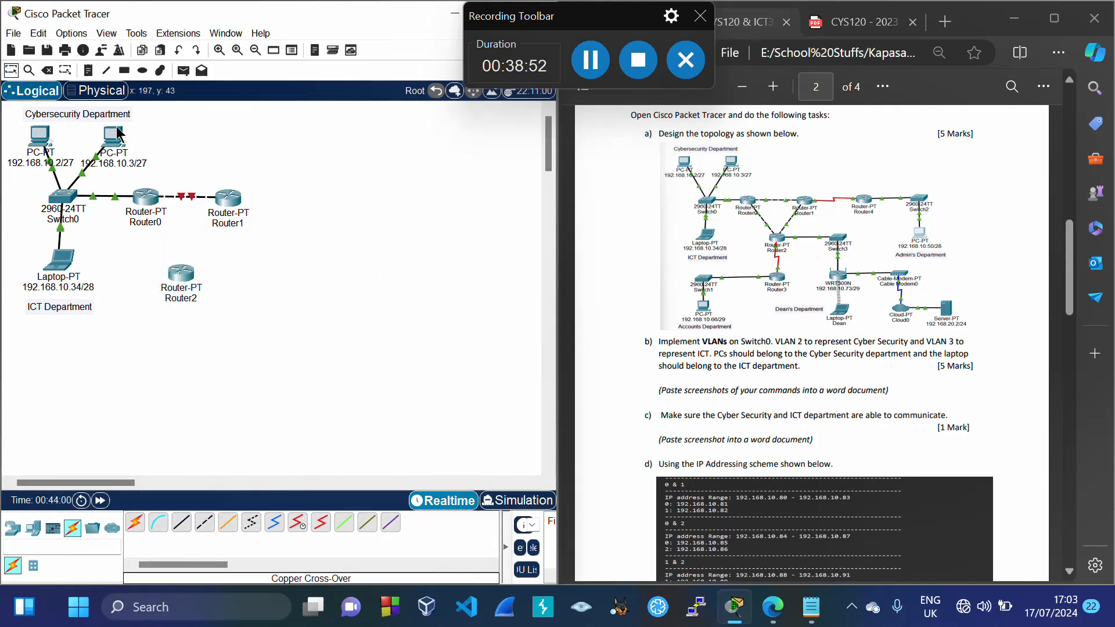
# Install PT-ROUTER-NM-1CFE modules in Router0's four empty slots, switching its power off for the installation and back on at the end
pyautogui.click(143, 200)
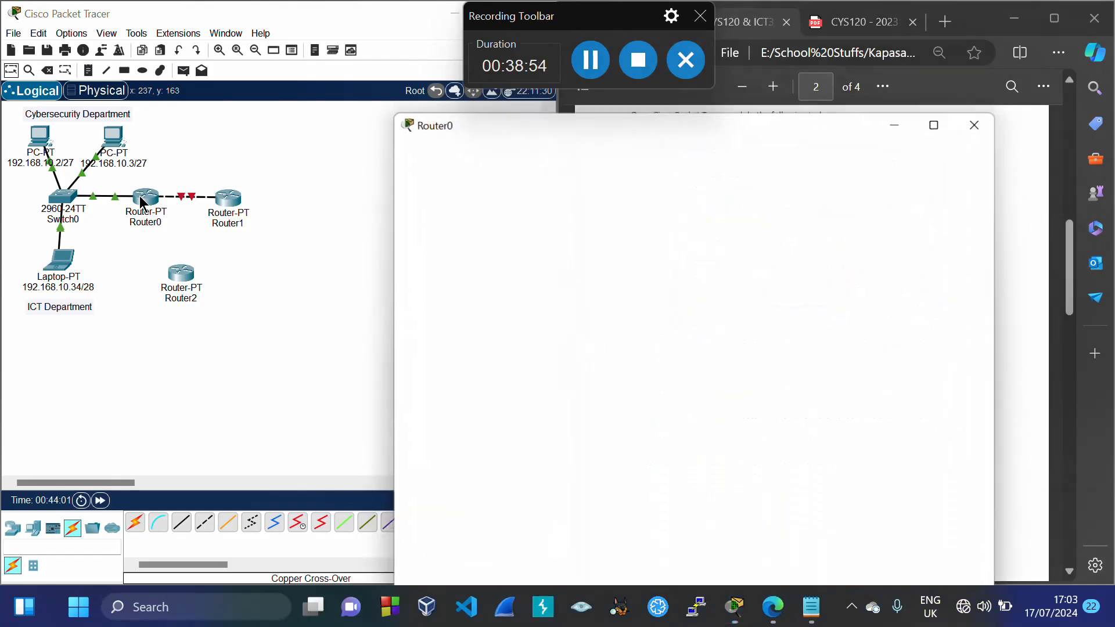
pyautogui.moveTo(809, 19); pyautogui.dragTo(810, 119)
pyautogui.click(432, 144)
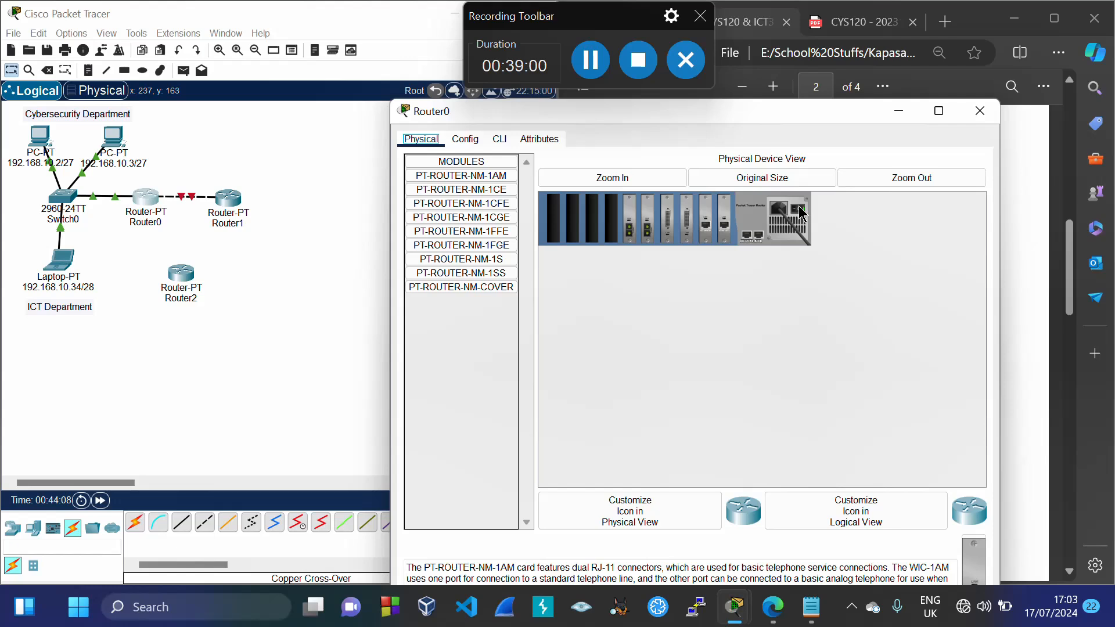
pyautogui.click(479, 201)
pyautogui.moveTo(469, 207); pyautogui.dragTo(573, 220)
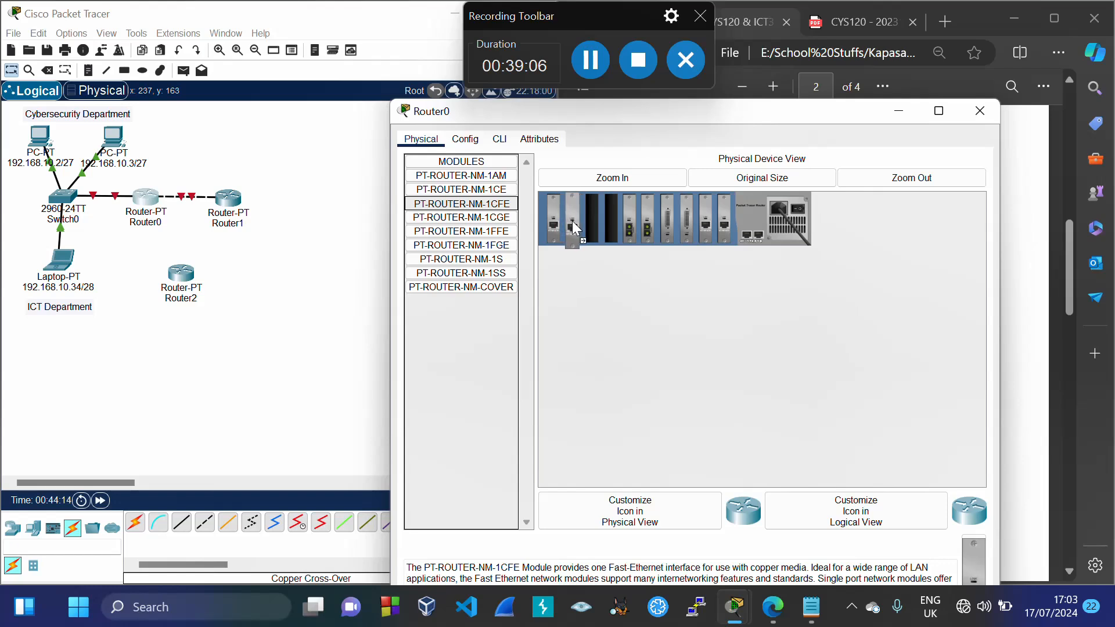
pyautogui.moveTo(486, 203); pyautogui.dragTo(614, 223)
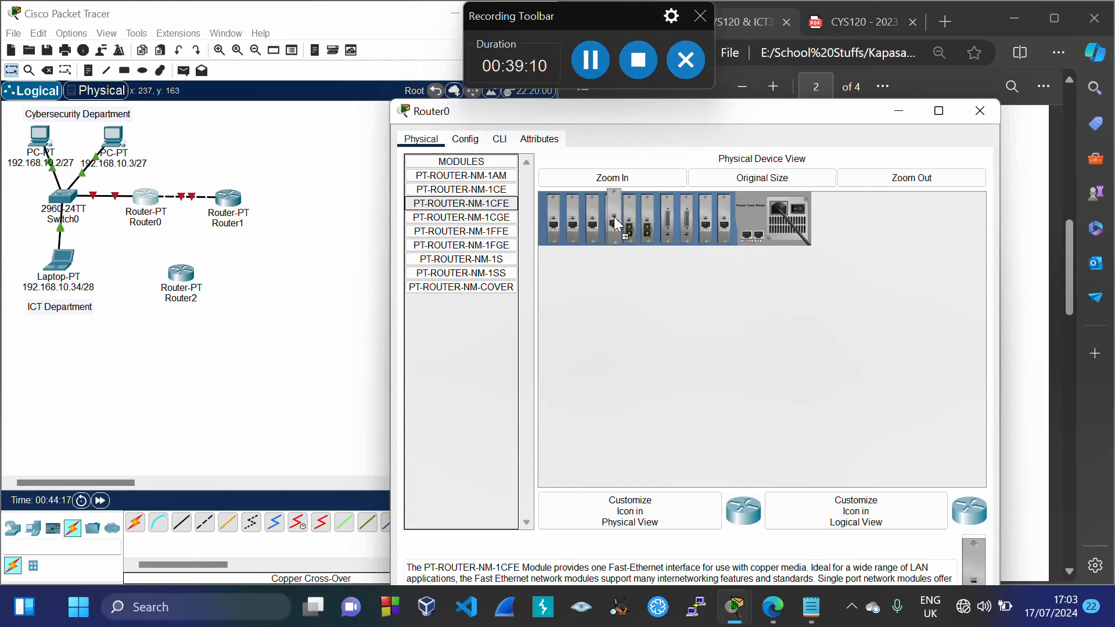
pyautogui.click(798, 216)
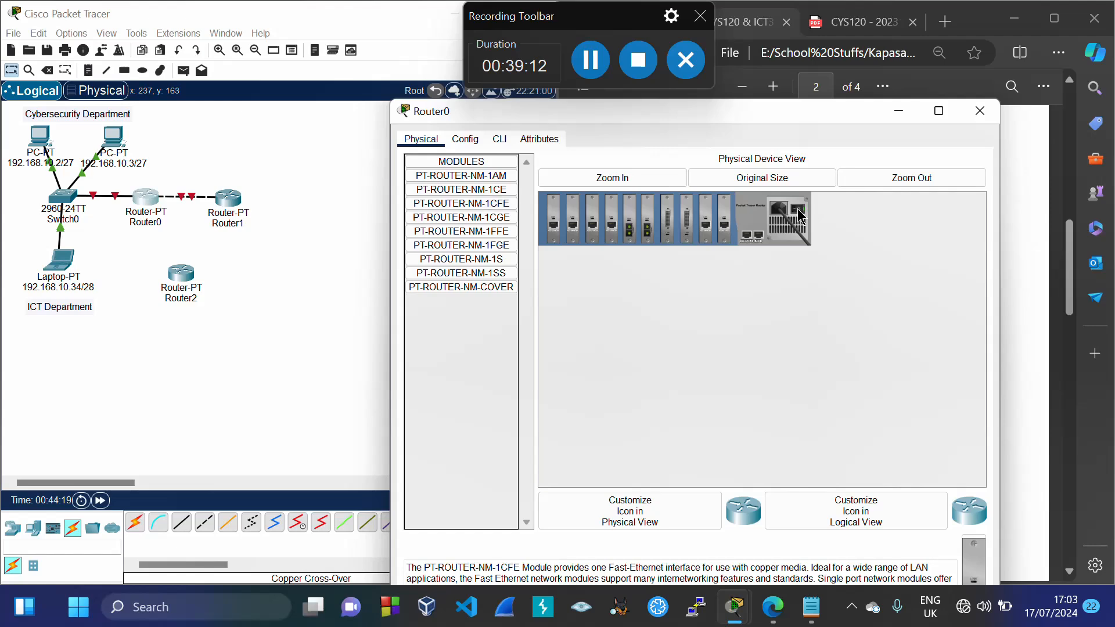
pyautogui.click(979, 111)
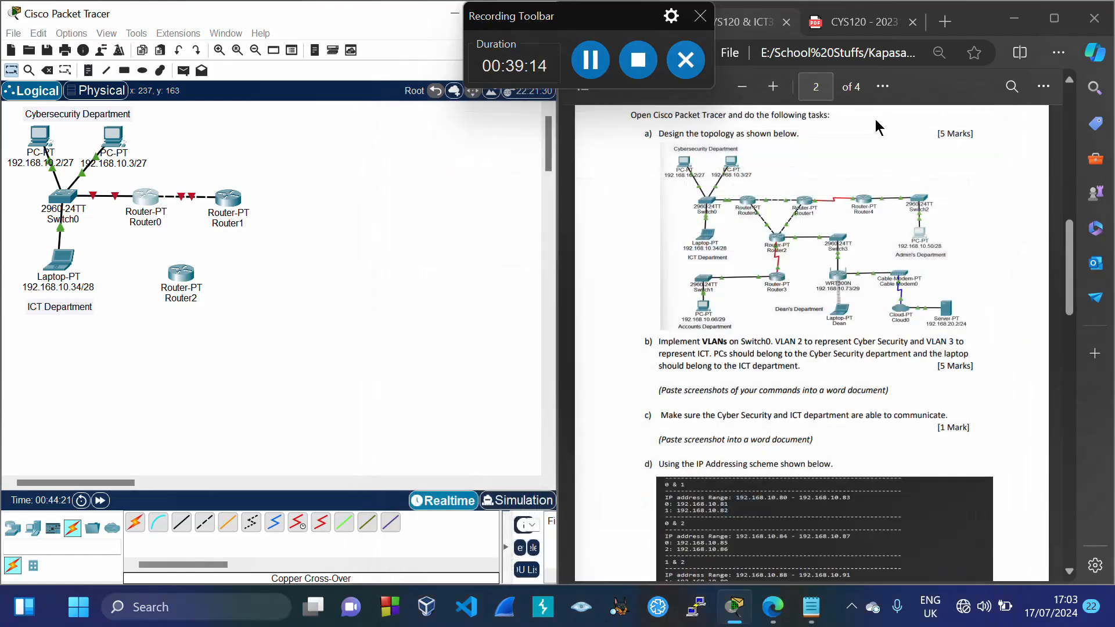
# Fill Router1's four empty slots with PT-ROUTER-NM-1CFE modules while it is powered off, and restore its power
pyautogui.click(232, 203)
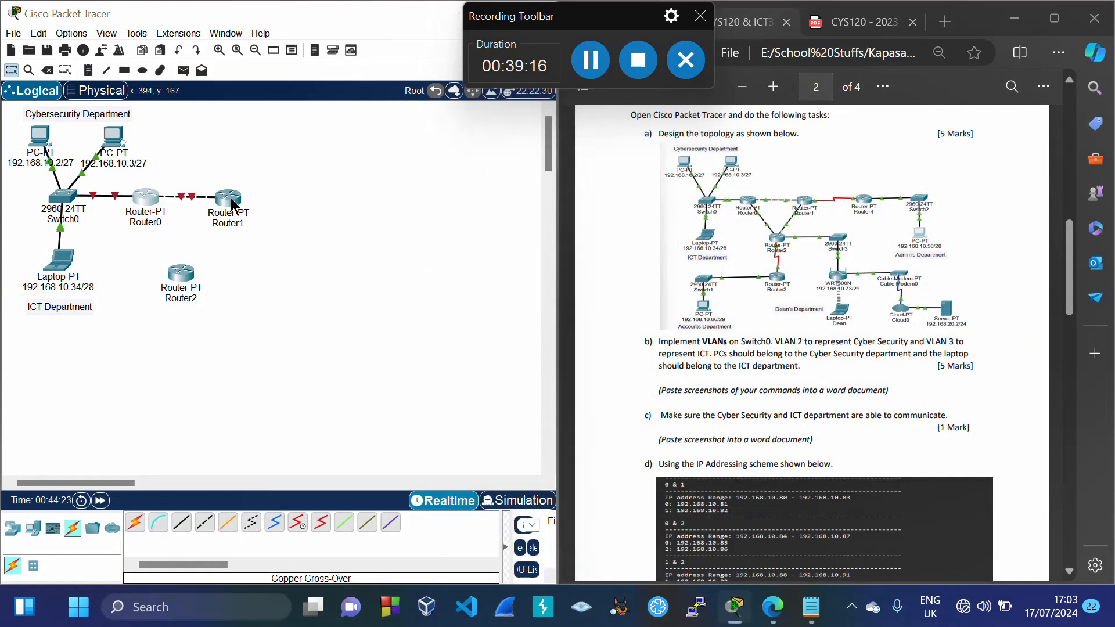
pyautogui.moveTo(803, 13); pyautogui.dragTo(802, 137)
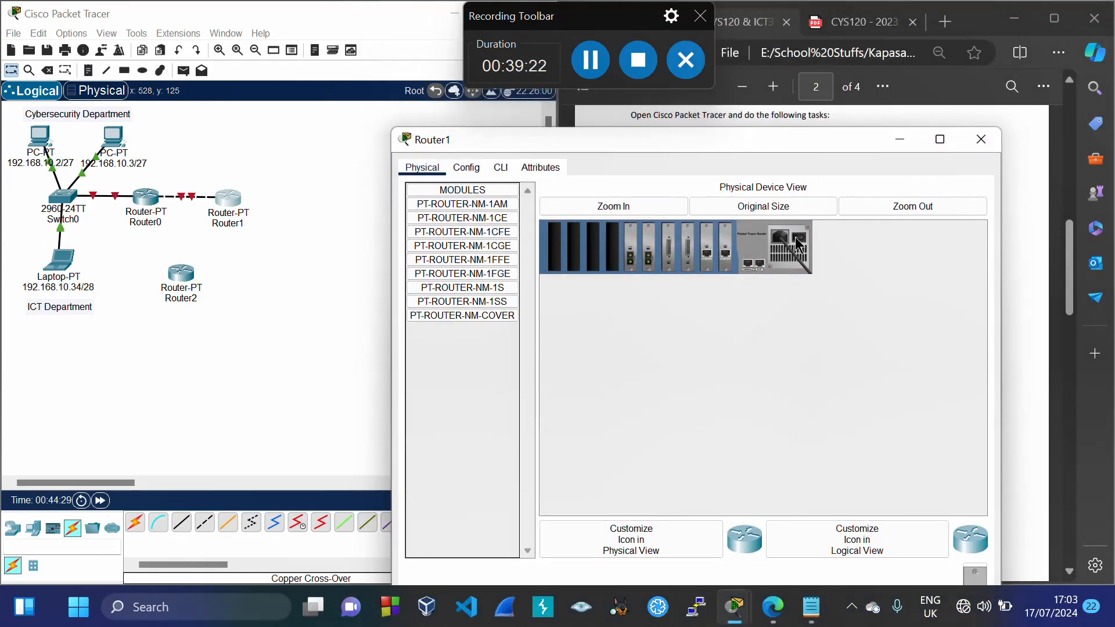
pyautogui.moveTo(485, 233); pyautogui.dragTo(567, 248)
pyautogui.moveTo(479, 234); pyautogui.dragTo(573, 249)
pyautogui.moveTo(489, 231); pyautogui.dragTo(592, 250)
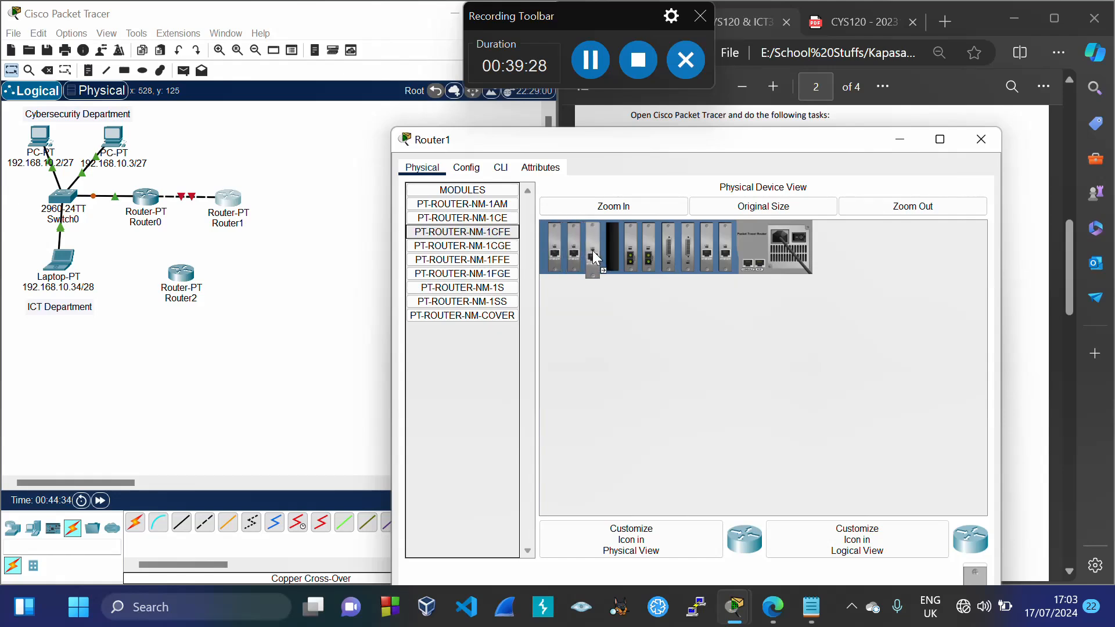
pyautogui.moveTo(489, 232); pyautogui.dragTo(617, 255)
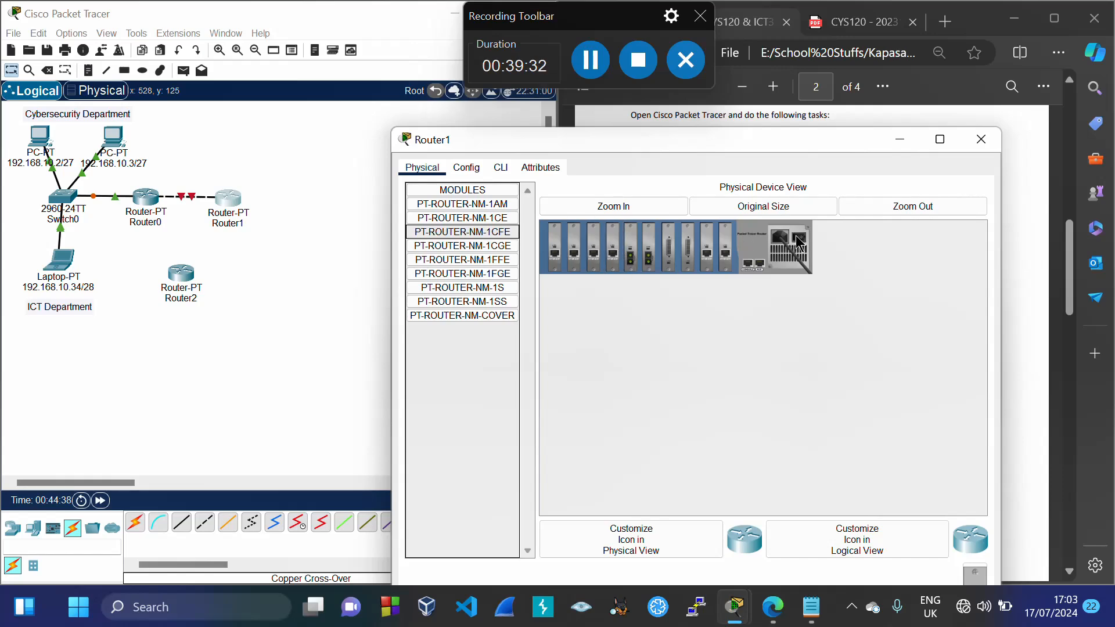
pyautogui.click(980, 141)
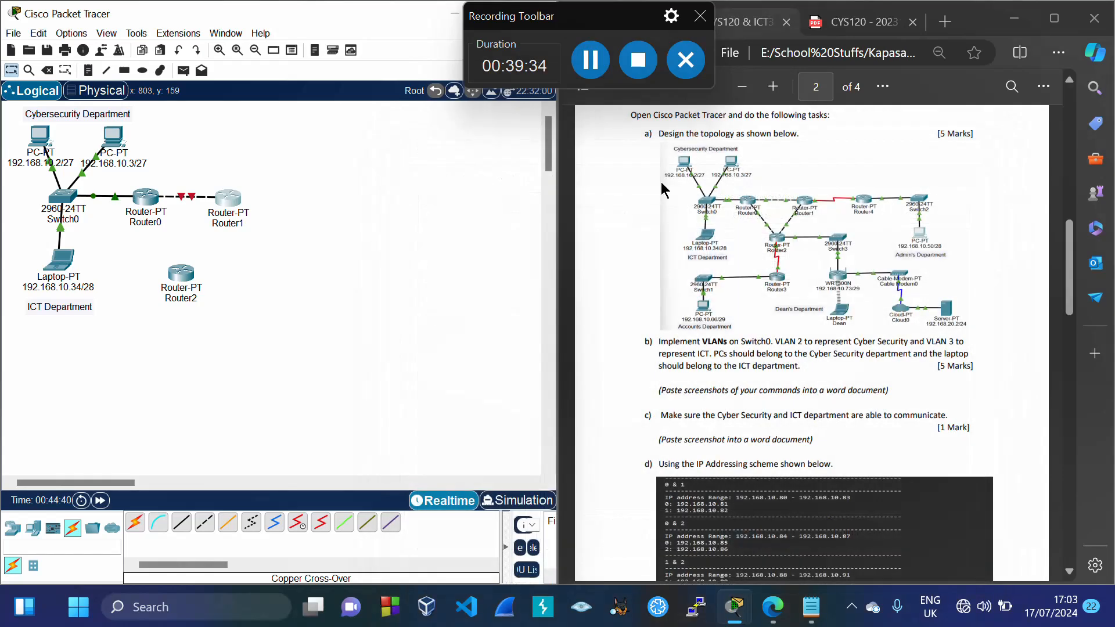
# Power off Router2 to add PT-ROUTER-NM-1CFE modules to its four empty slots, and power it back on
pyautogui.click(180, 280)
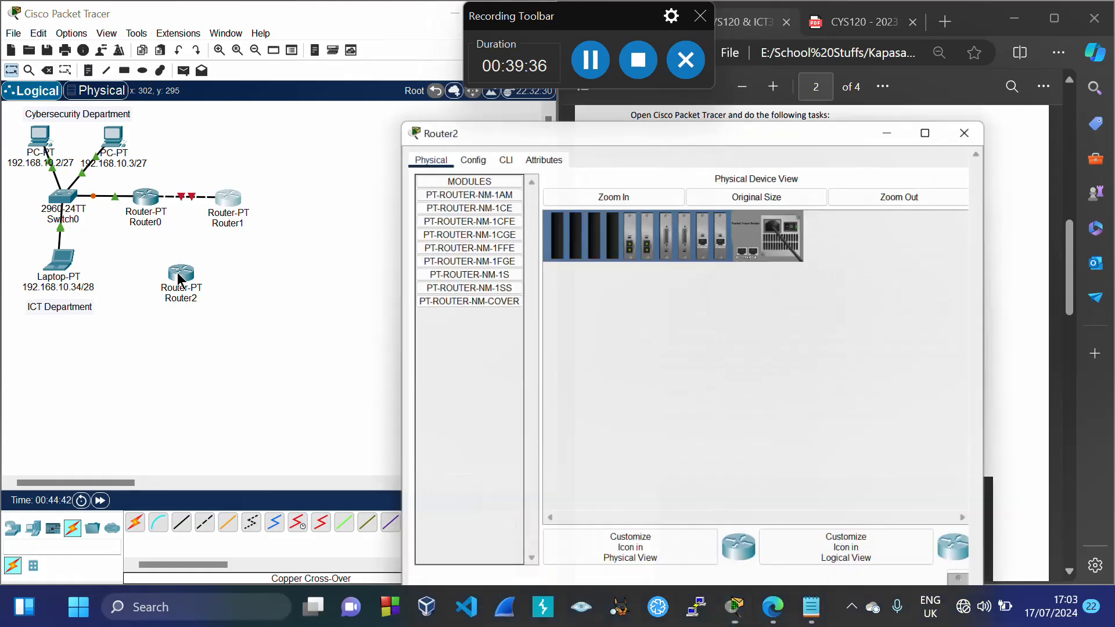
pyautogui.moveTo(801, 115); pyautogui.dragTo(784, 152)
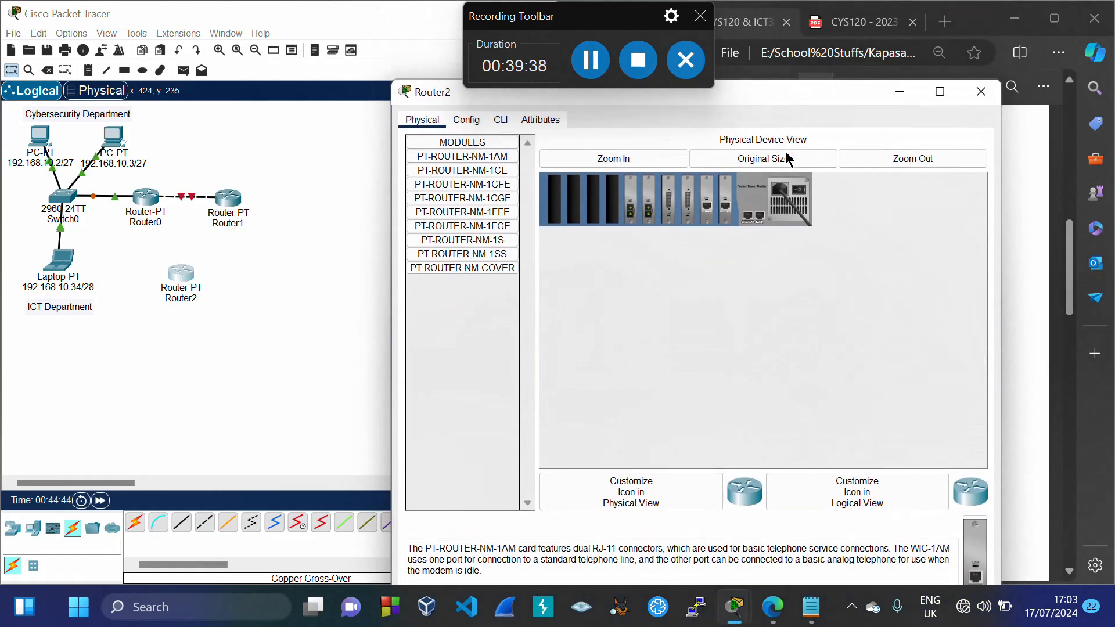
pyautogui.moveTo(449, 247); pyautogui.dragTo(548, 256)
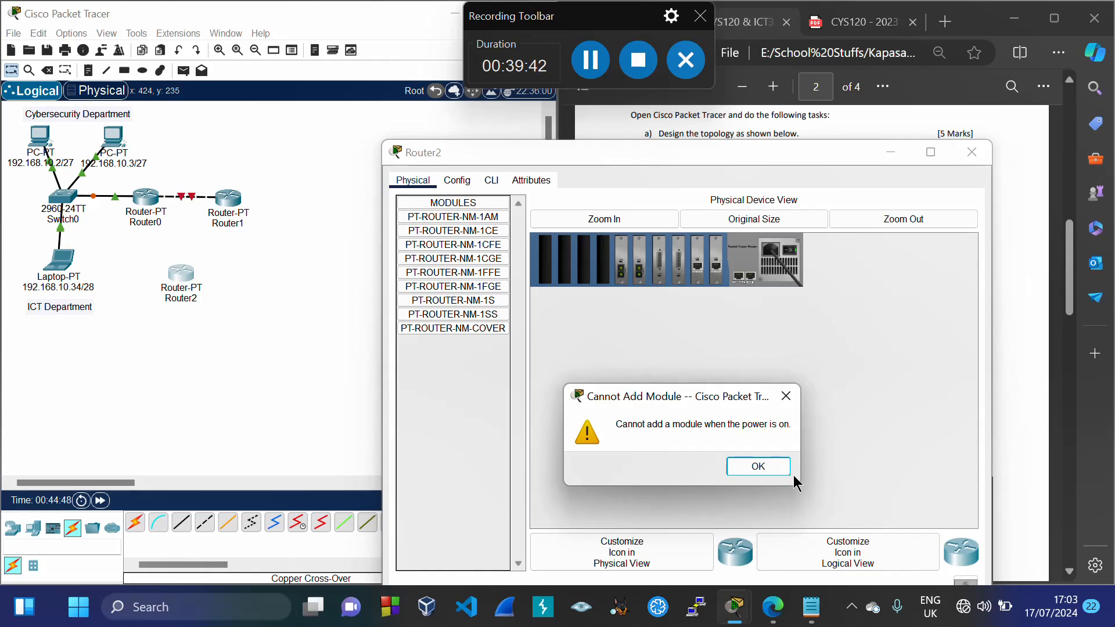
pyautogui.click(765, 469)
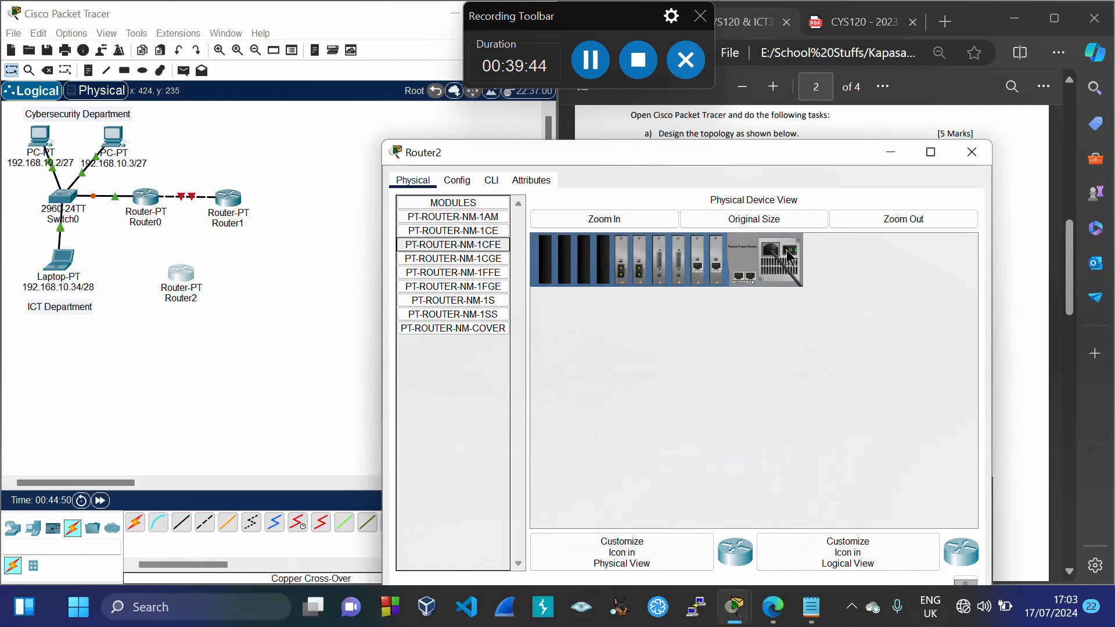
pyautogui.moveTo(482, 245); pyautogui.dragTo(549, 260)
pyautogui.moveTo(471, 248); pyautogui.dragTo(562, 264)
pyautogui.moveTo(478, 242); pyautogui.dragTo(585, 259)
pyautogui.moveTo(477, 246); pyautogui.dragTo(604, 261)
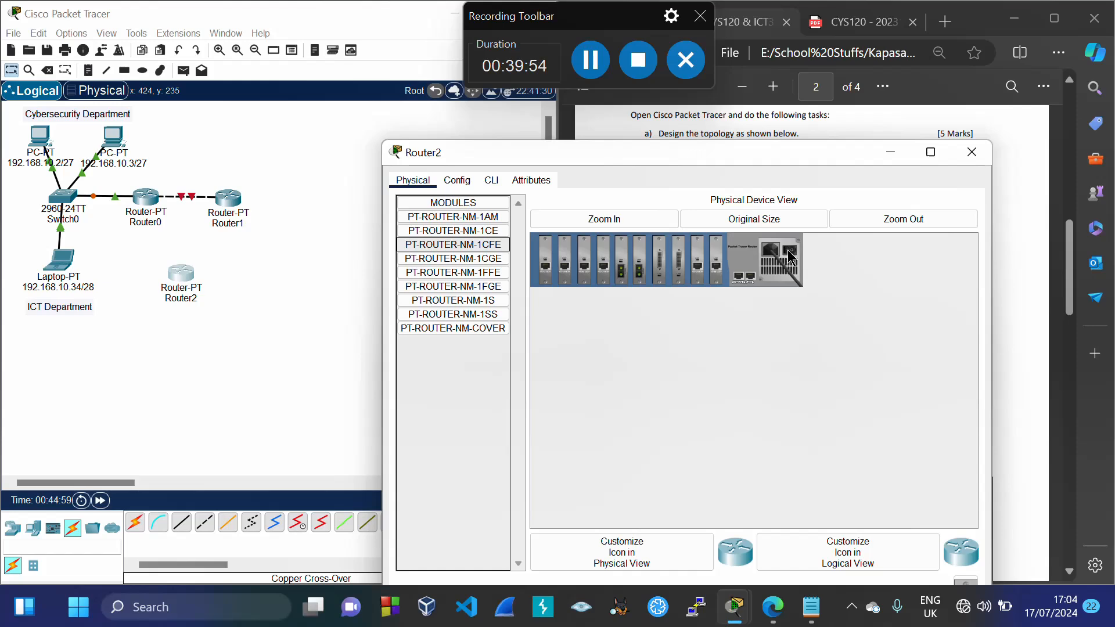
pyautogui.click(789, 252)
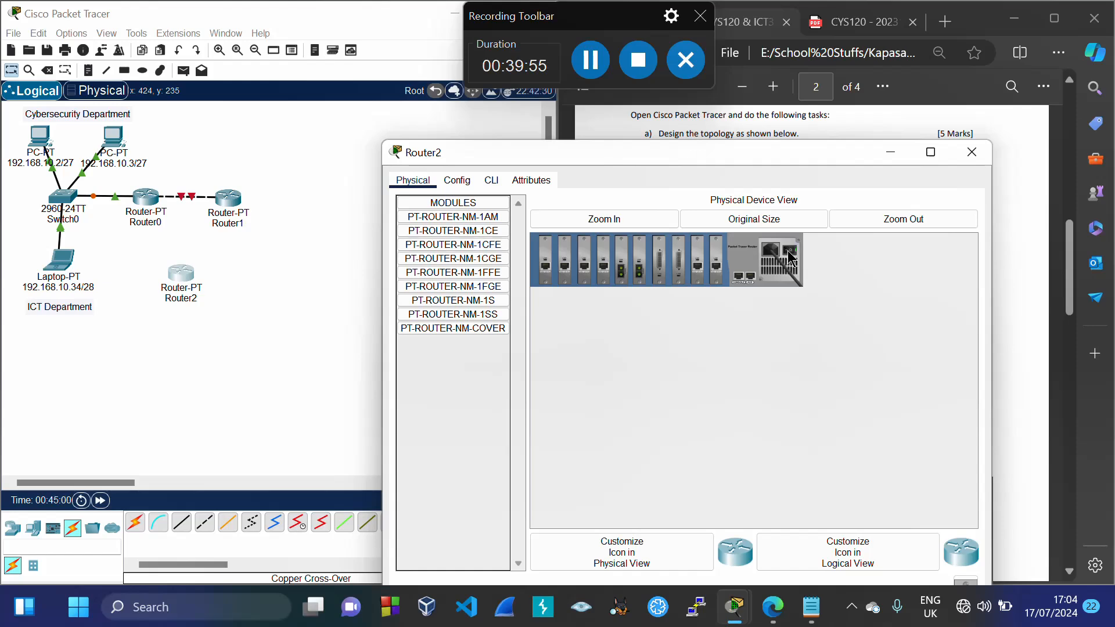
pyautogui.click(970, 153)
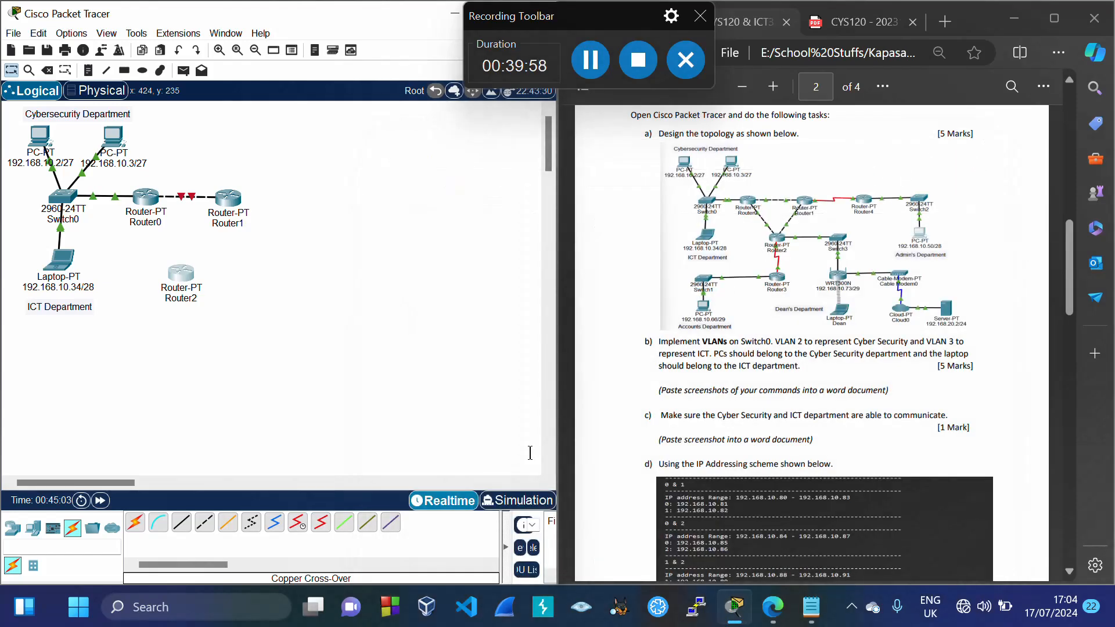
# Connect Router0's FastEthernet6/0 to Router2's FastEthernet6/0 with a copper cross-over cable
pyautogui.click(204, 523)
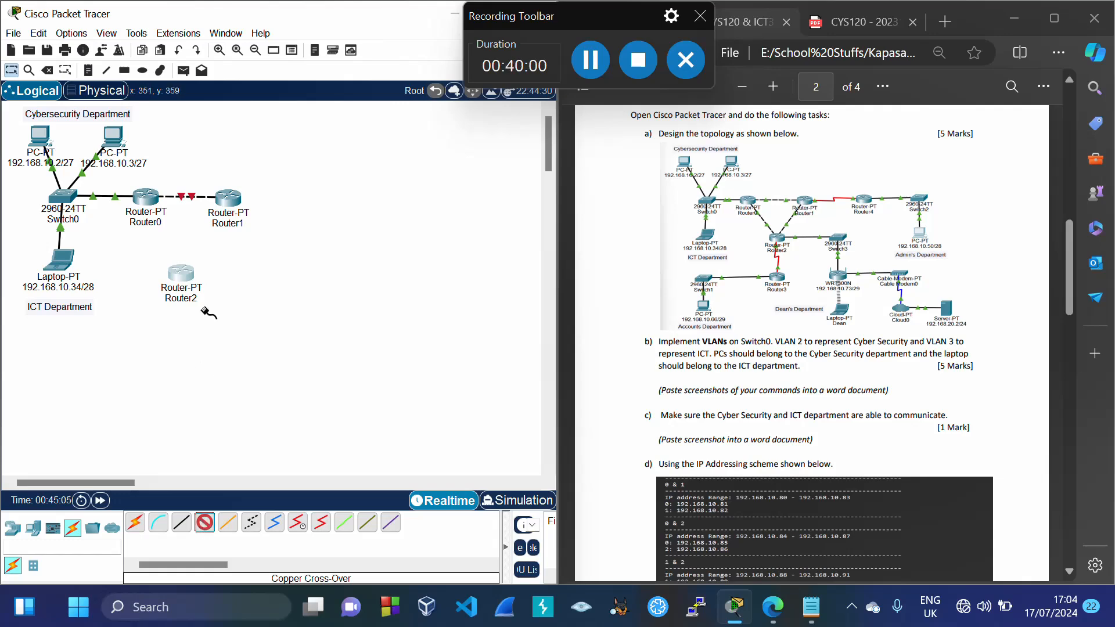
pyautogui.click(144, 196)
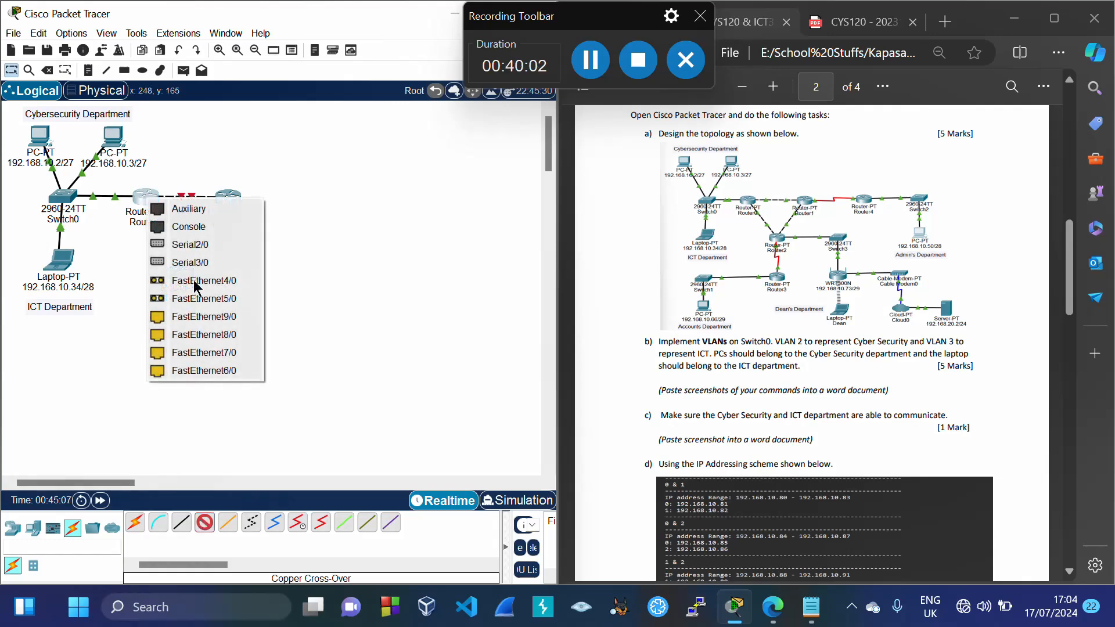
pyautogui.click(208, 371)
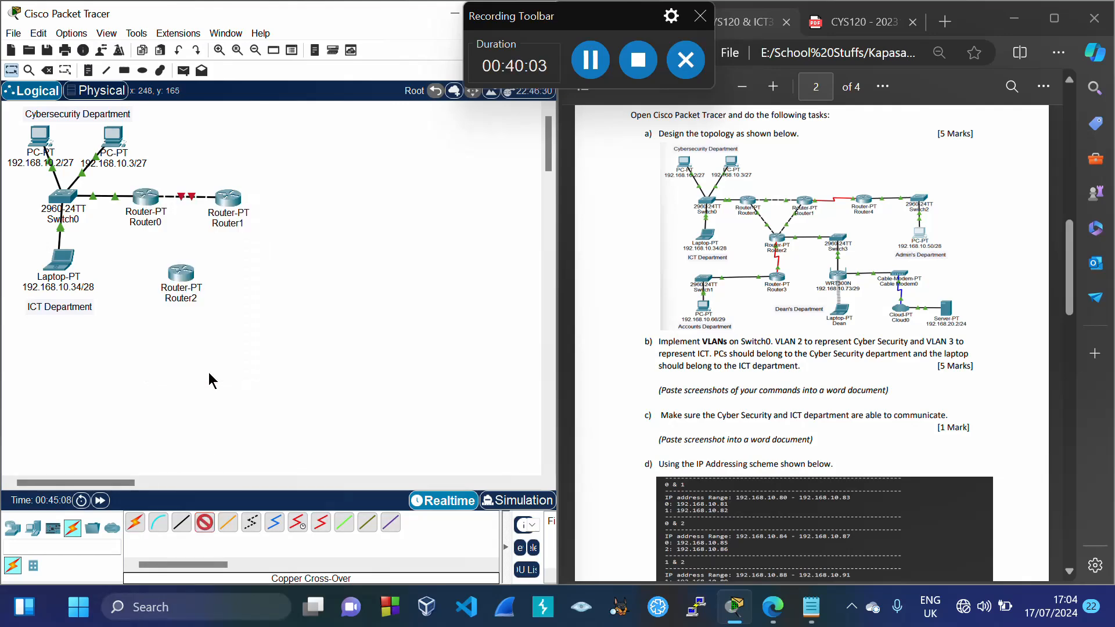
pyautogui.click(180, 278)
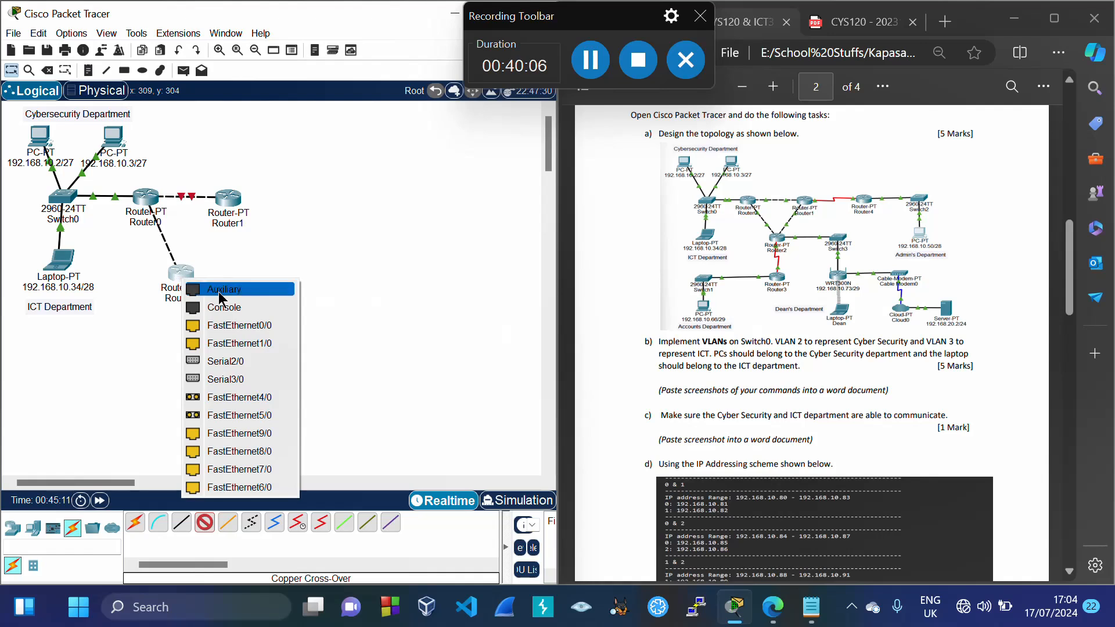
pyautogui.click(250, 488)
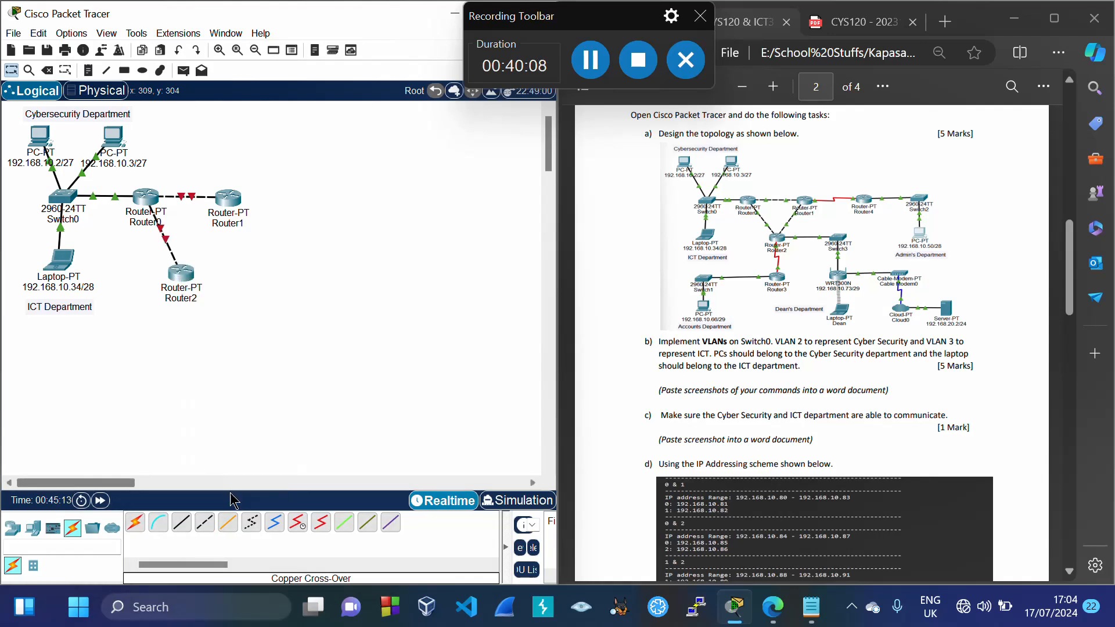
# Connect Router1's FastEthernet7/0 to Router2's FastEthernet7/0 with a copper cross-over cable
pyautogui.click(201, 525)
pyautogui.click(229, 197)
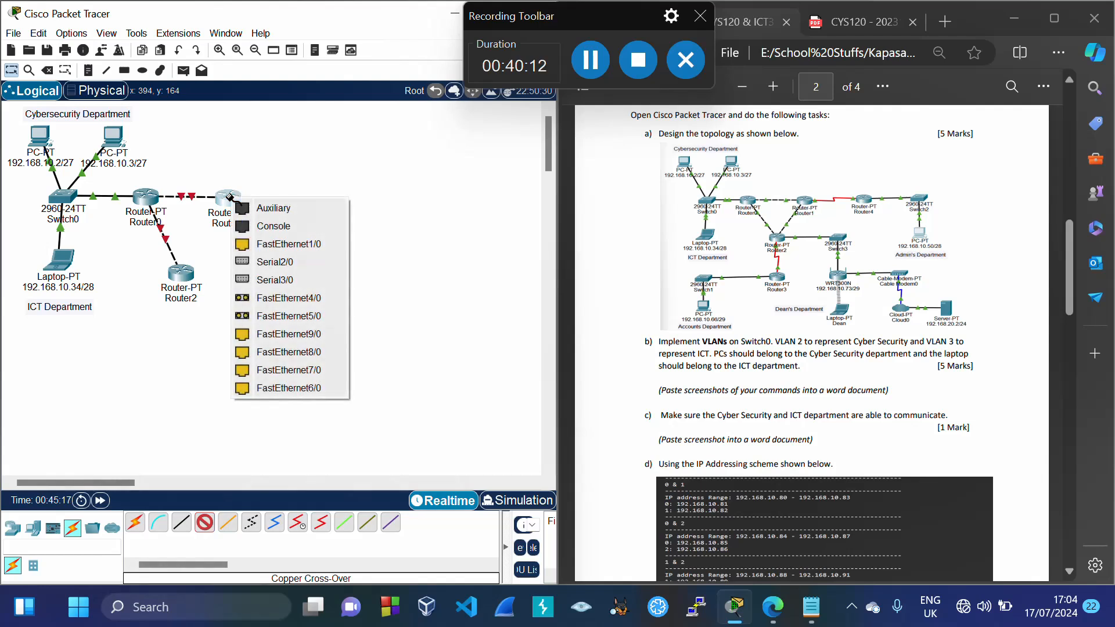
pyautogui.click(302, 374)
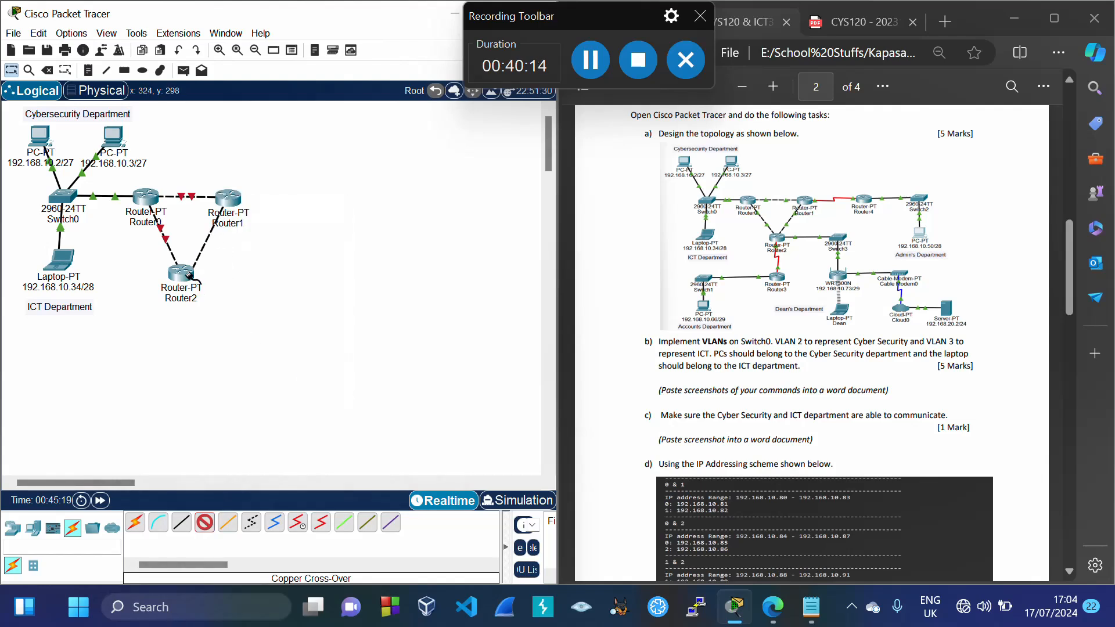
pyautogui.click(182, 271)
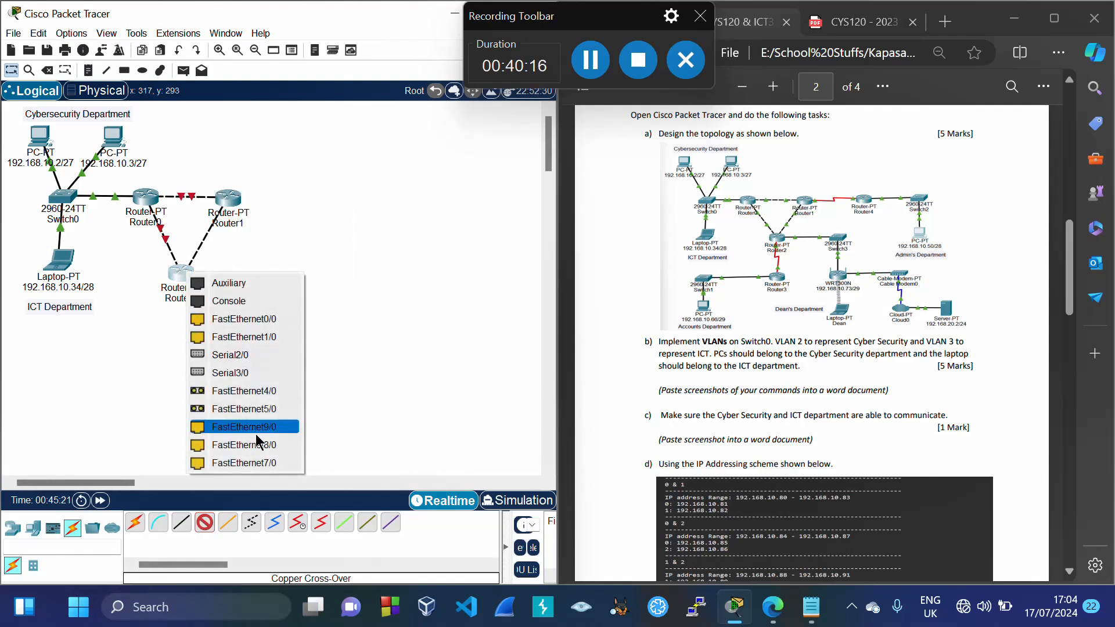
pyautogui.click(255, 461)
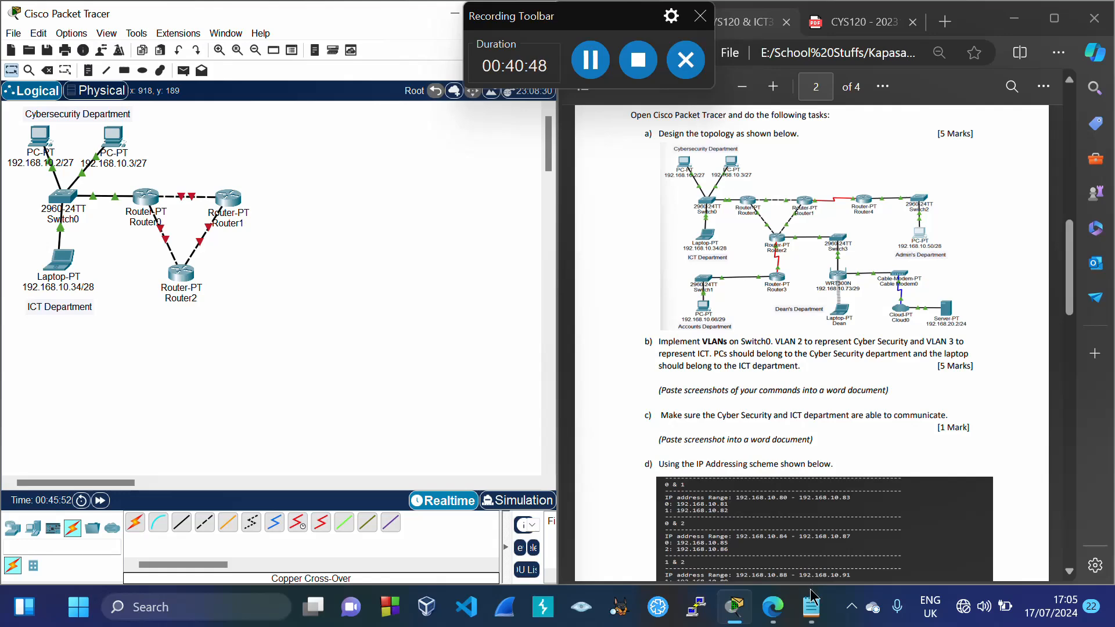
# Look up the /30 row in the VLSM TABLE notes and review the router-link IP addressing scheme in the assignment PDF
pyautogui.moveTo(811, 610)
pyautogui.click(713, 525)
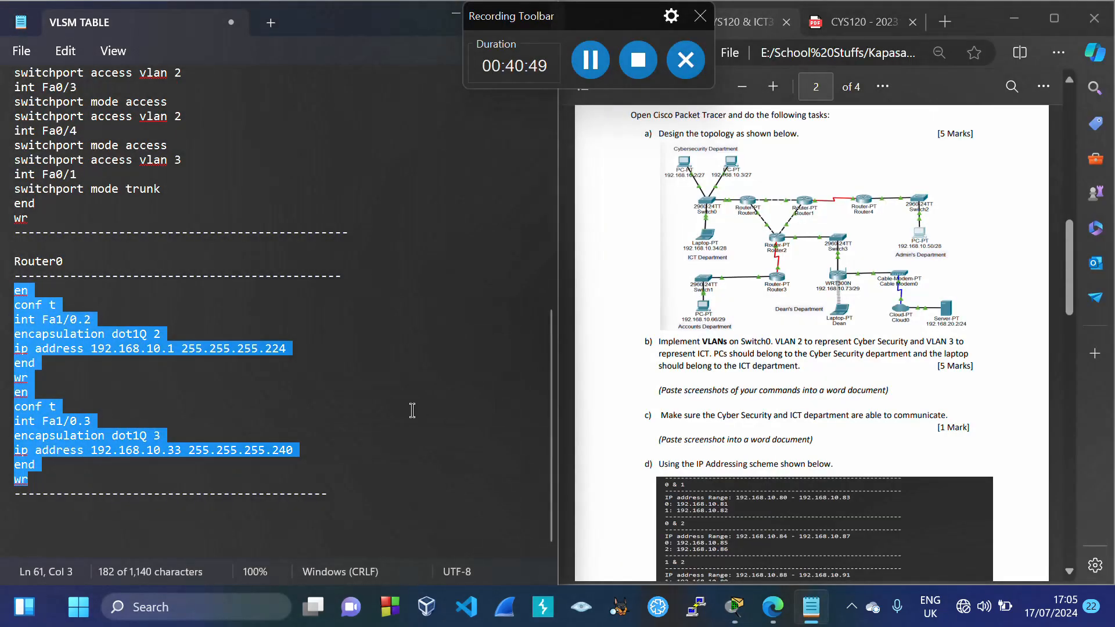
pyautogui.scroll(10, 407, 410)
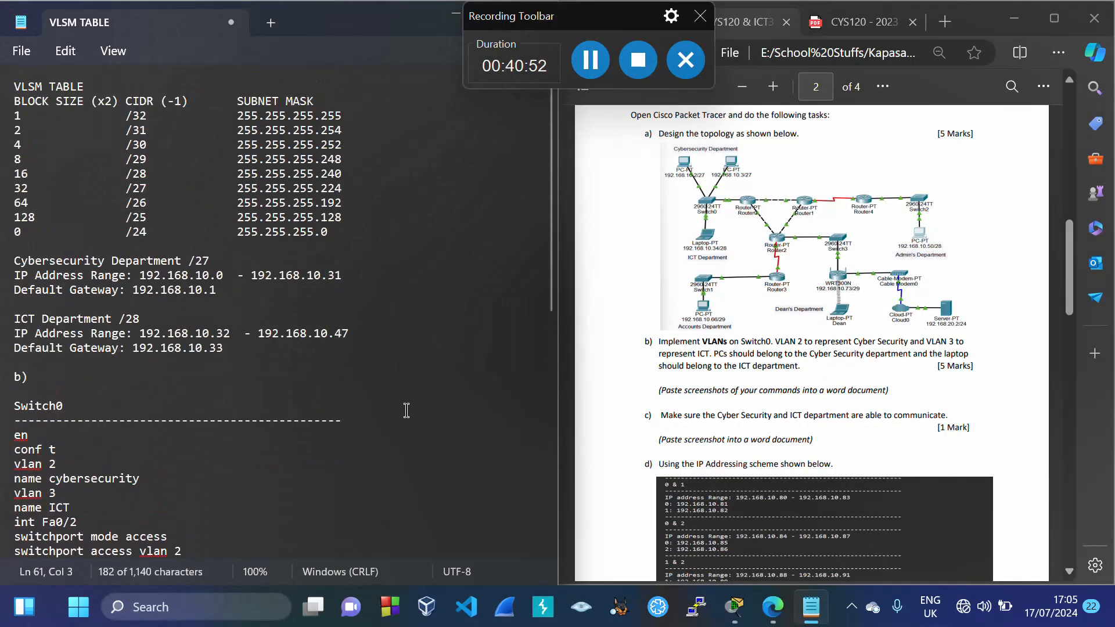
pyautogui.moveTo(17, 145); pyautogui.dragTo(344, 152)
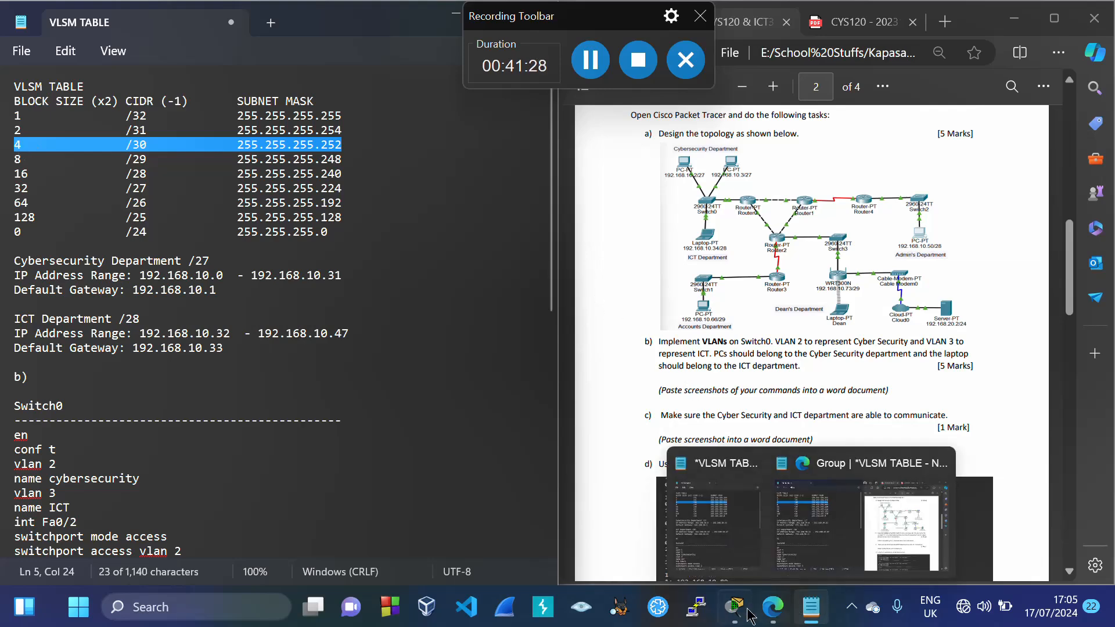
pyautogui.click(713, 528)
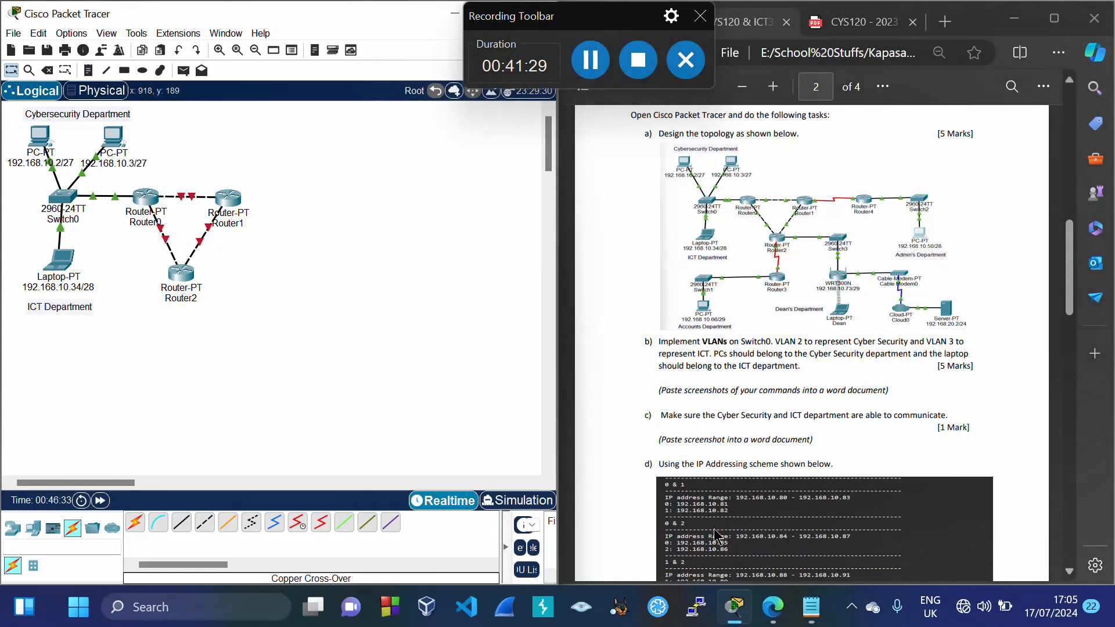
pyautogui.click(740, 469)
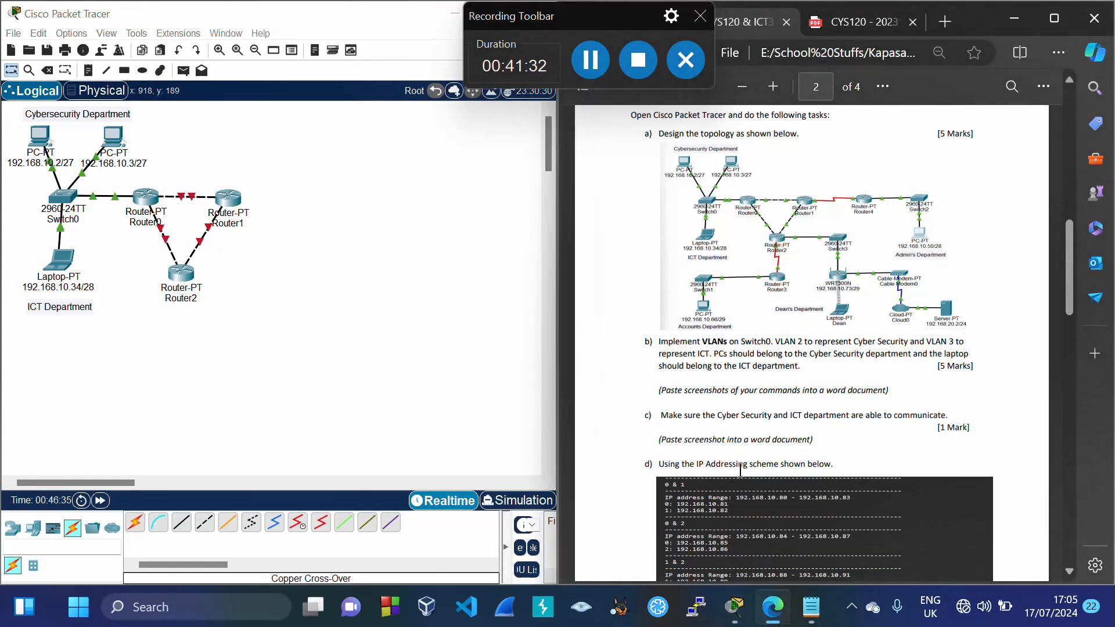
pyautogui.scroll(-3, 739, 469)
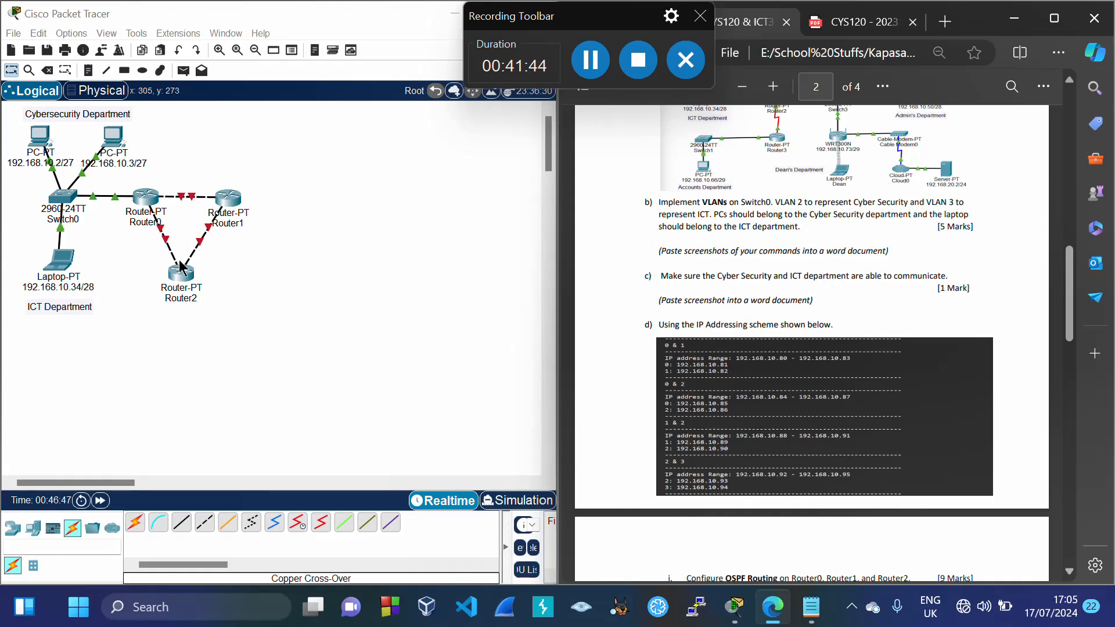
# Set the IPv4 address of Router0's FastEthernet0/0 interface to 192.168.10.81
pyautogui.click(146, 198)
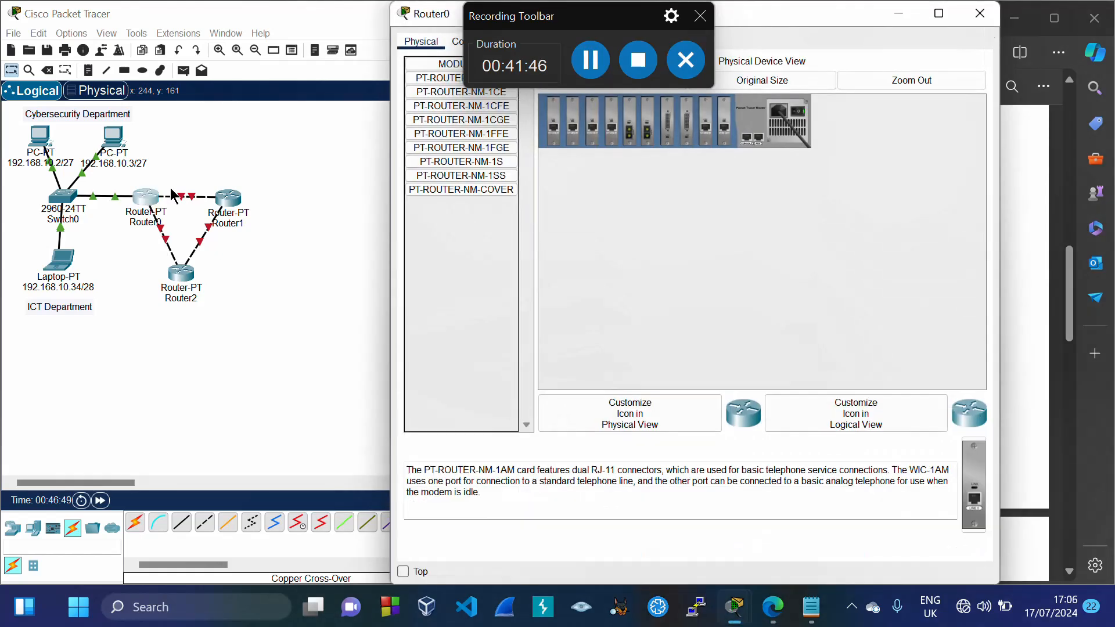
pyautogui.moveTo(801, 11); pyautogui.dragTo(849, 149)
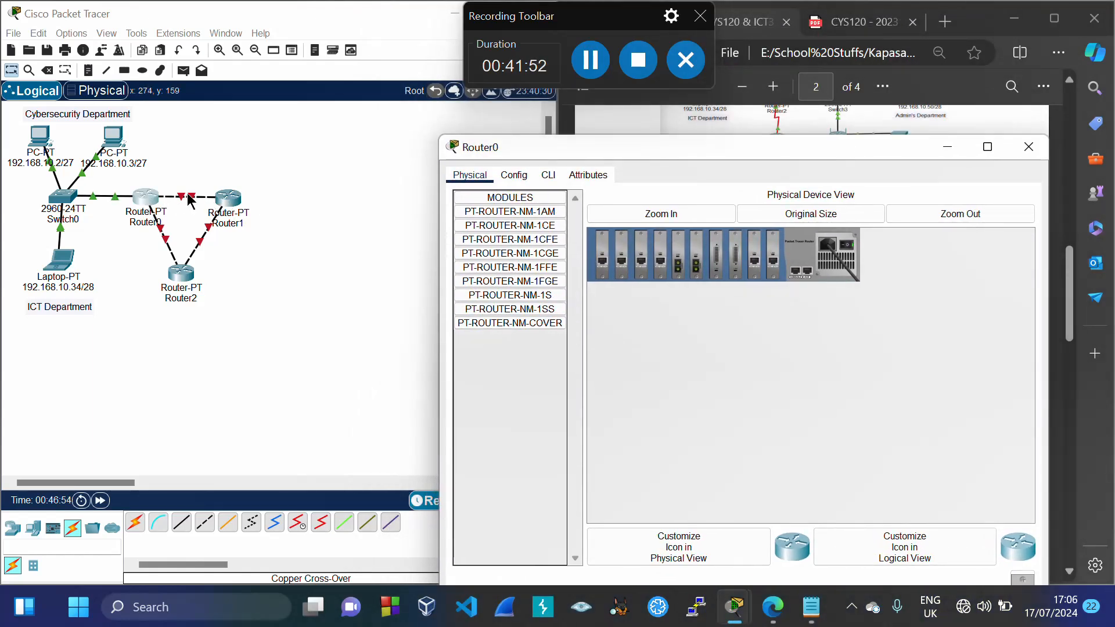
pyautogui.click(511, 178)
pyautogui.click(520, 296)
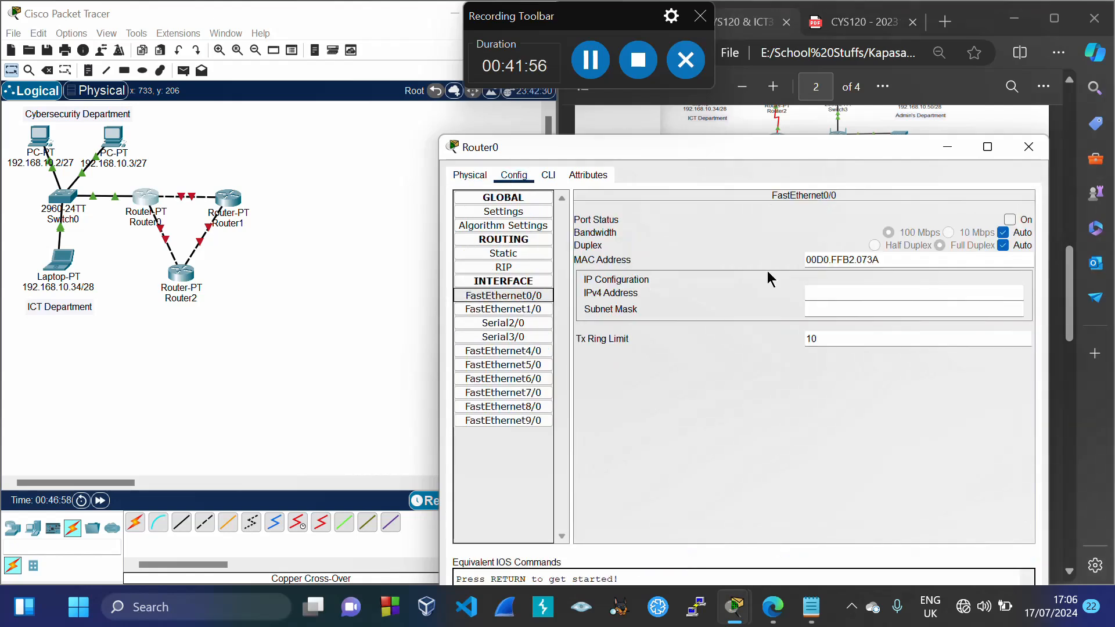
pyautogui.click(838, 291)
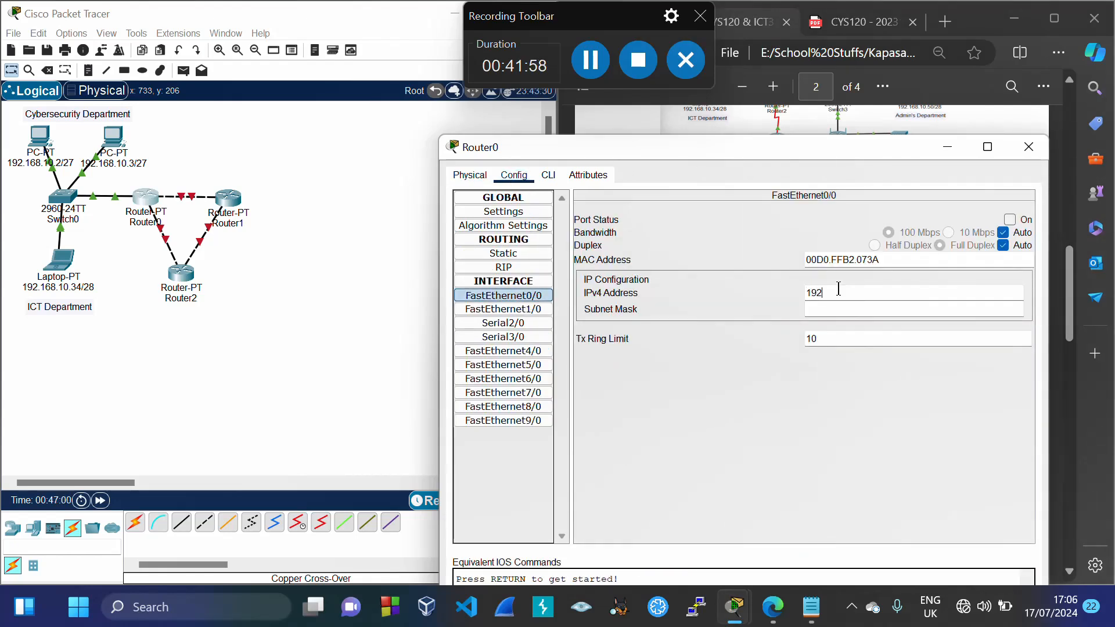
pyautogui.write('192.168.10.81')
pyautogui.moveTo(841, 152); pyautogui.dragTo(366, 169)
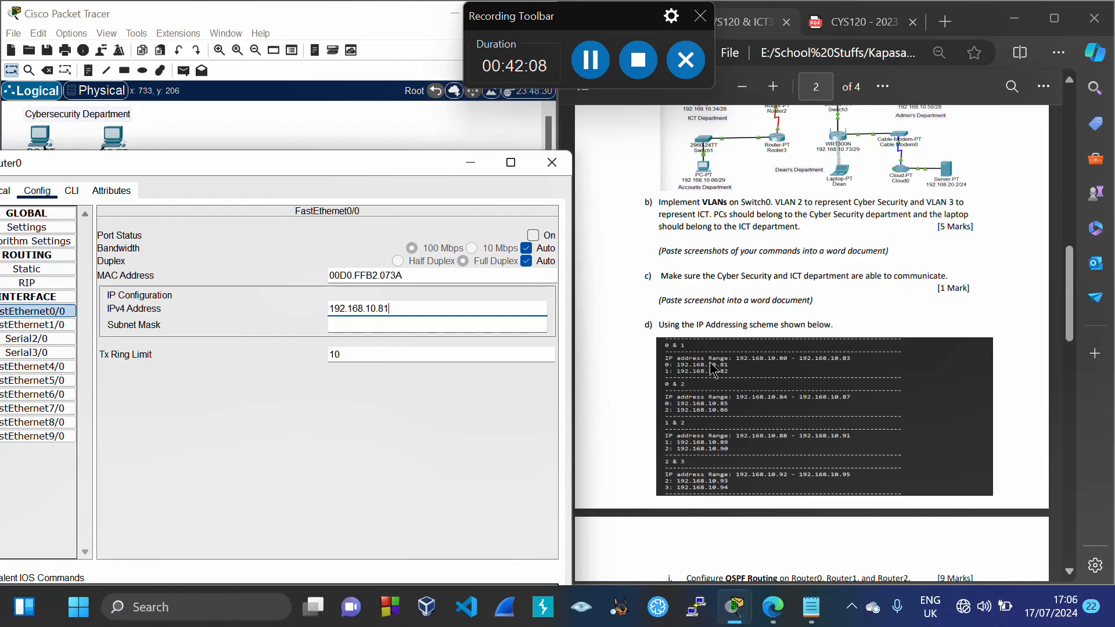
# Set Router0's FastEthernet0/0 subnet mask to 255.255.255.252, copy its IPv4 address, and turn the port on
pyautogui.press('Tab')
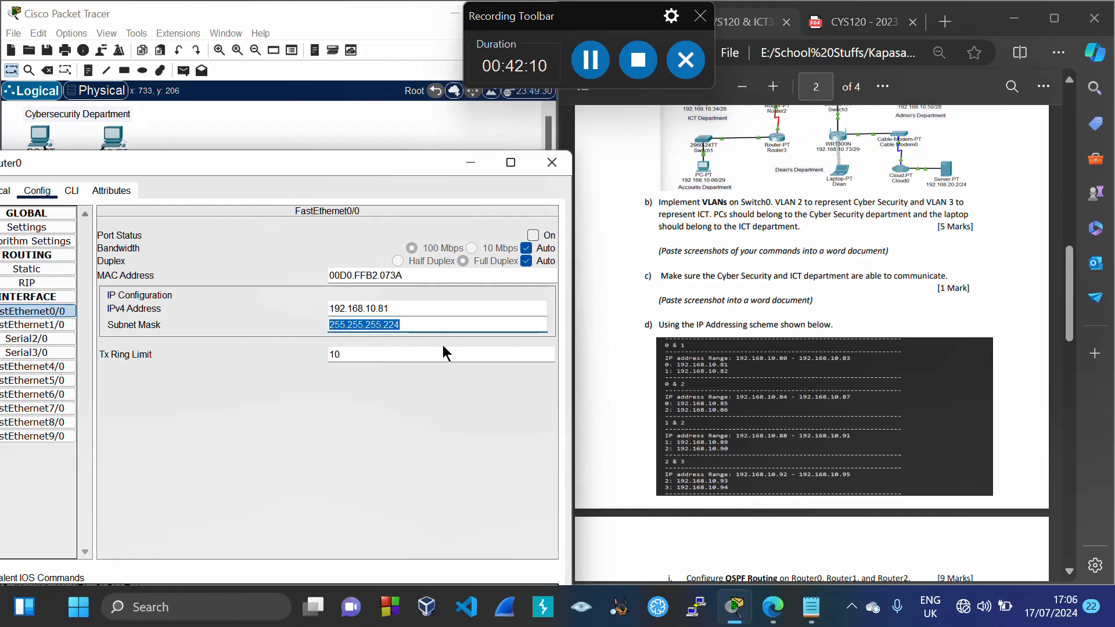
pyautogui.click(408, 325)
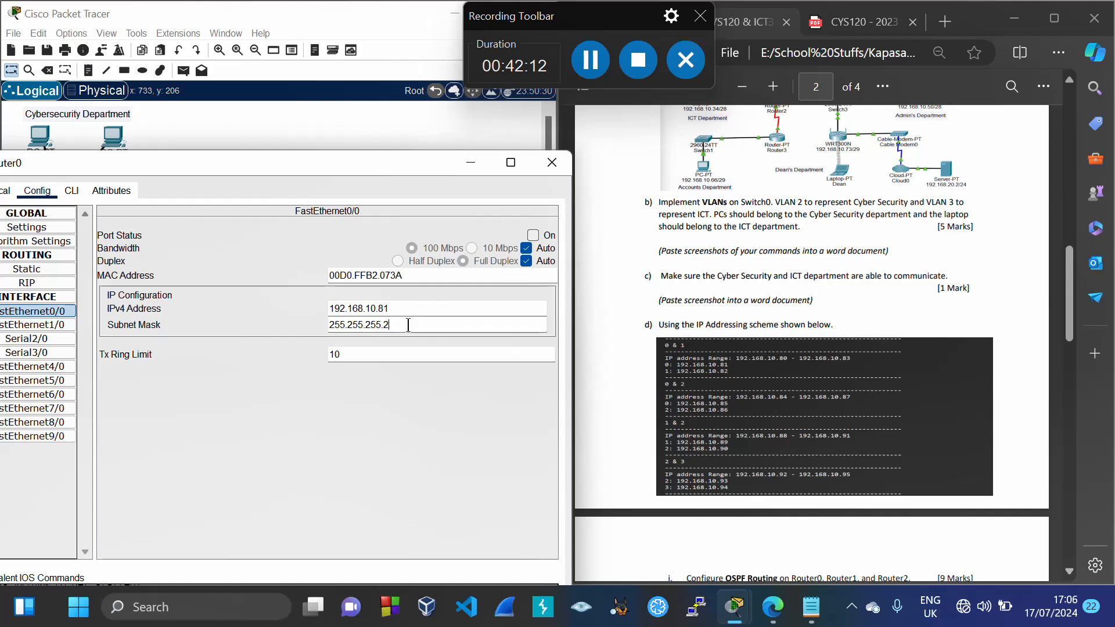
pyautogui.write('52')
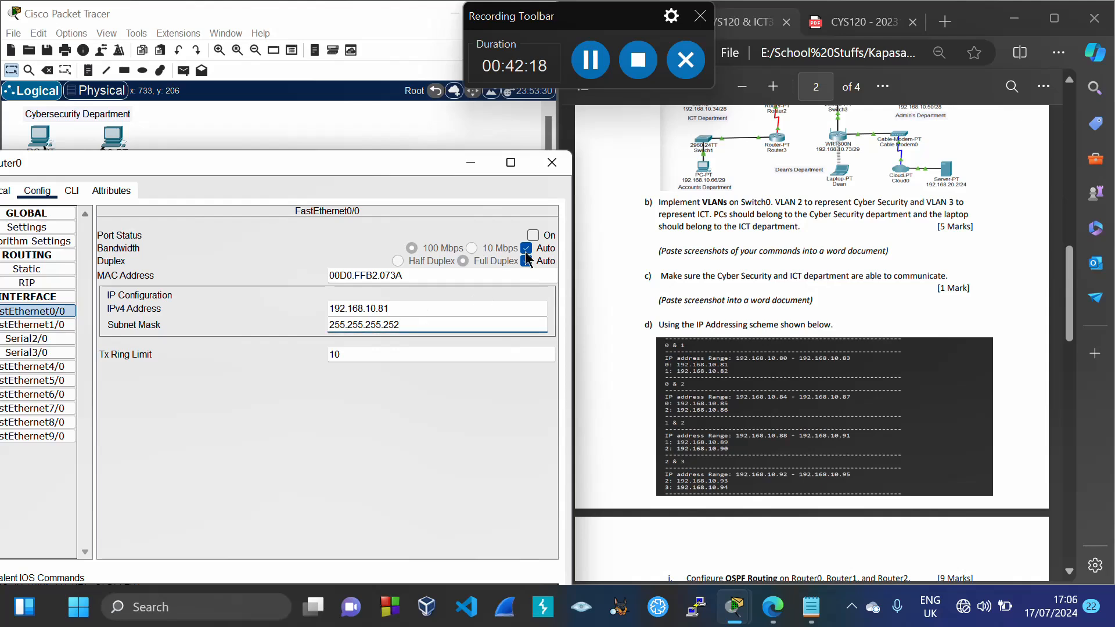
pyautogui.tripleClick(424, 308)
pyautogui.hotkey('ctrl', 'c')
pyautogui.click(533, 238)
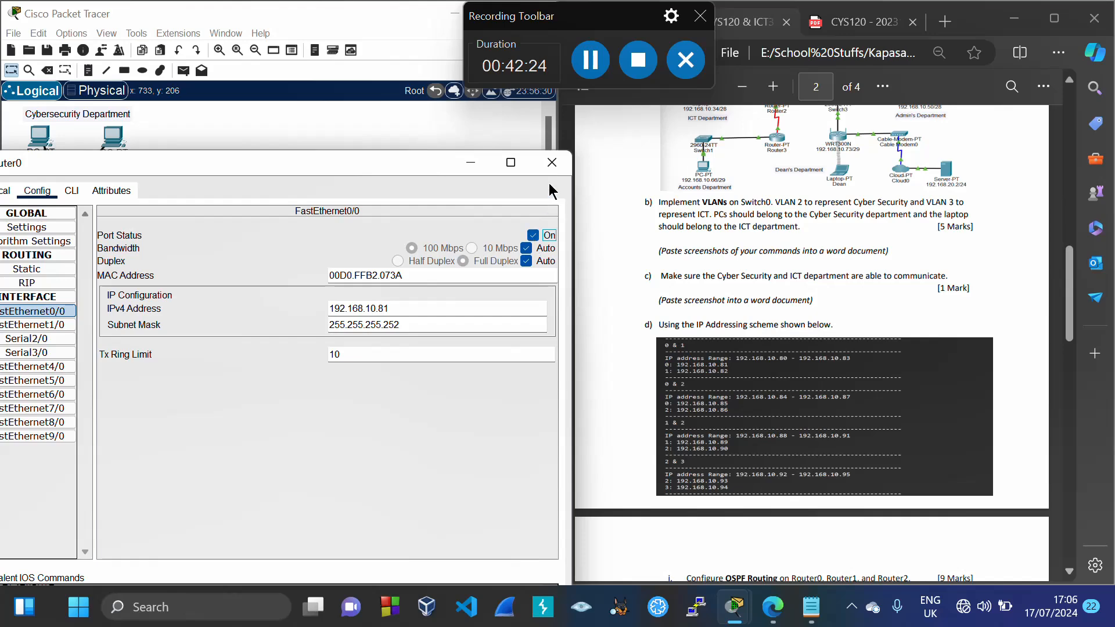
pyautogui.click(550, 166)
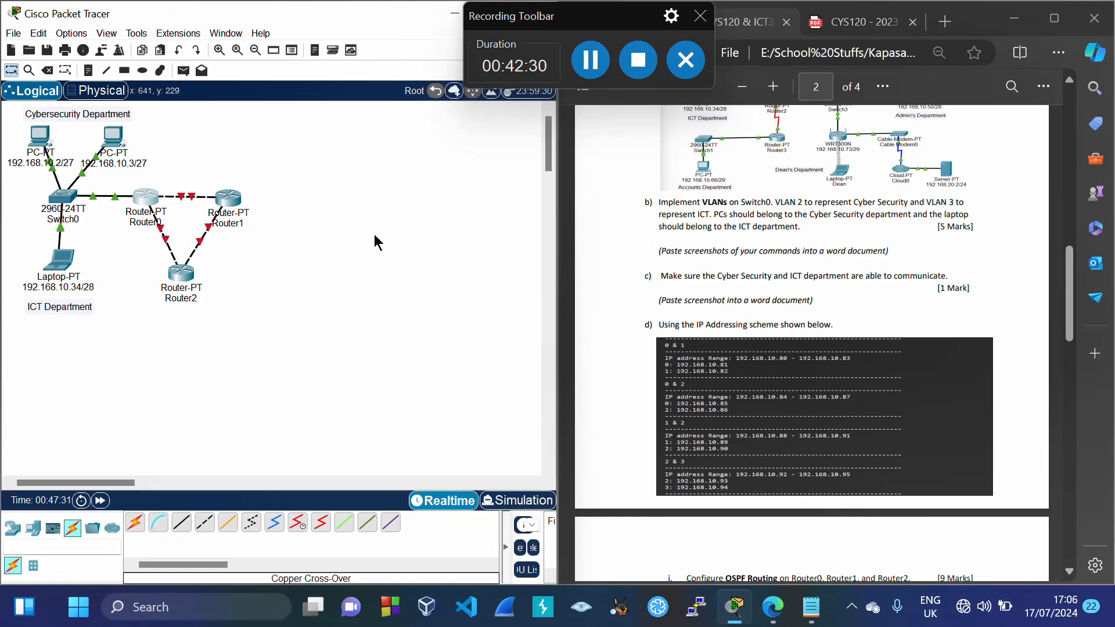
# Assign the IPv4 address 192.168.10.82 to Router1's FastEthernet0/0 interface
pyautogui.click(231, 204)
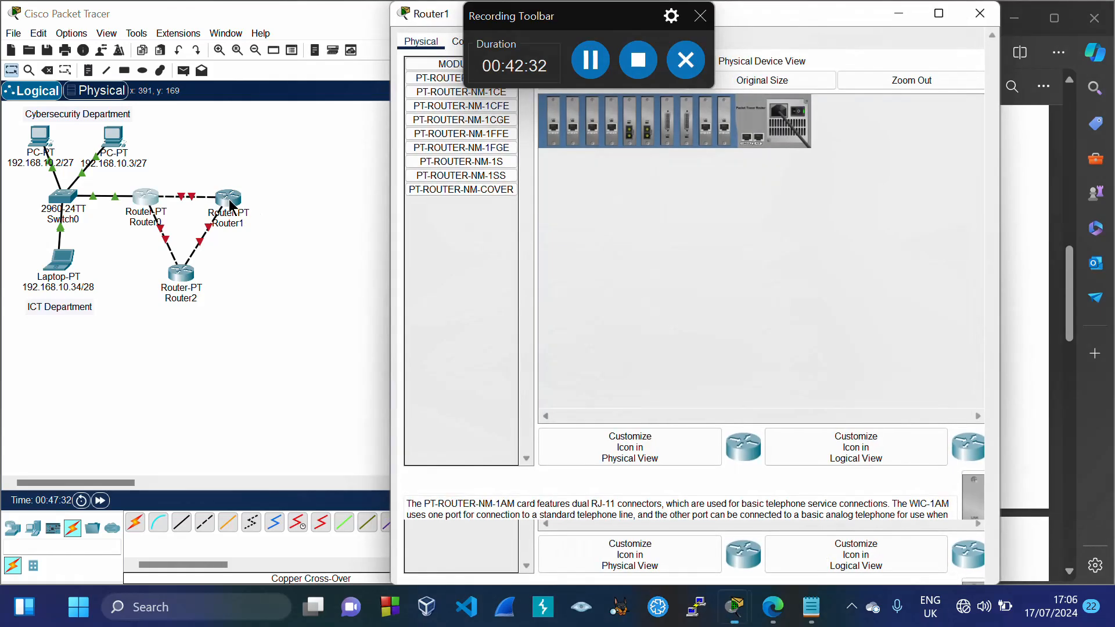
pyautogui.moveTo(741, 20); pyautogui.dragTo(740, 146)
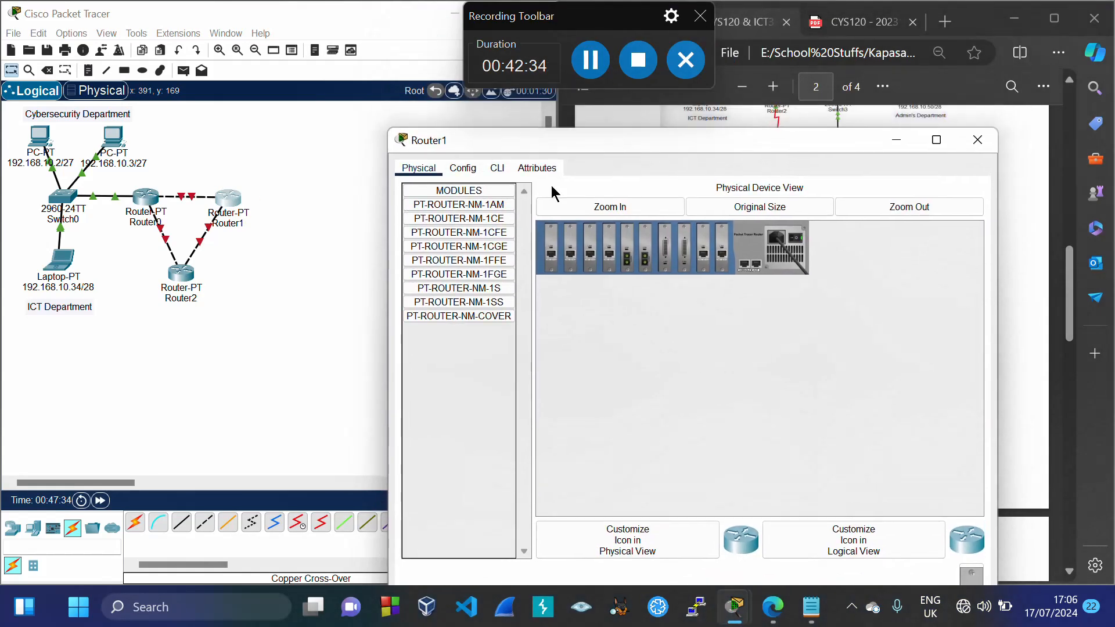
pyautogui.click(464, 169)
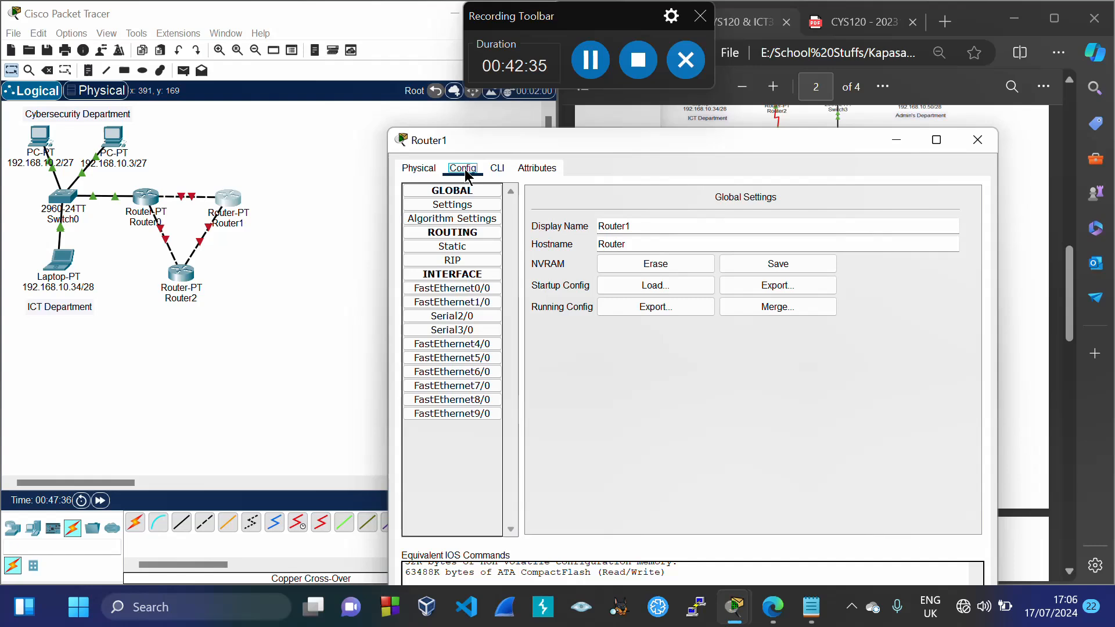
pyautogui.click(472, 293)
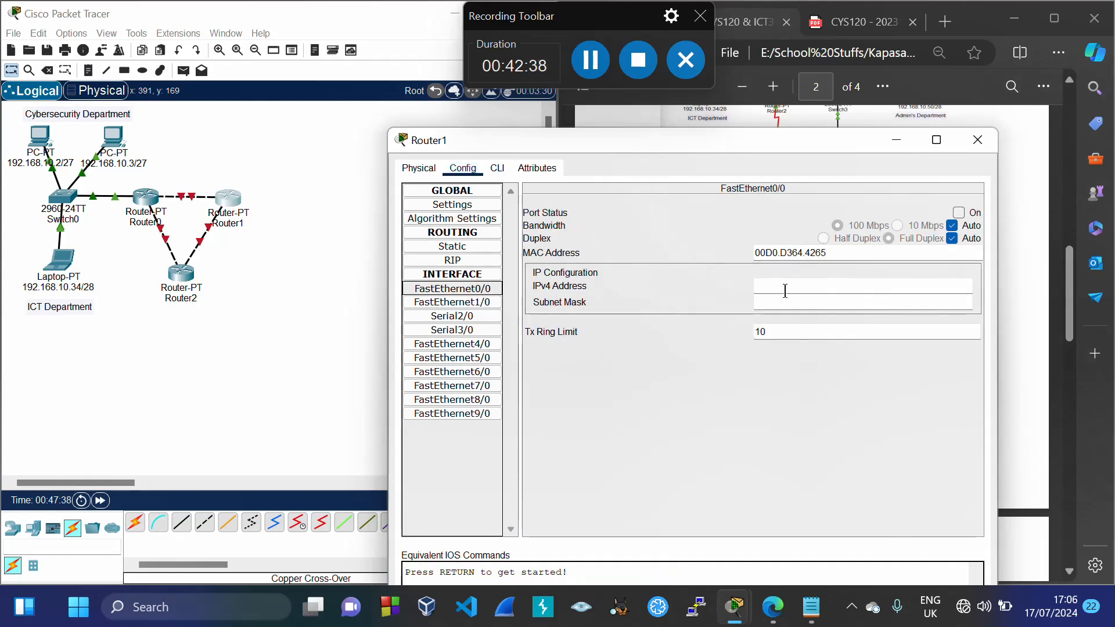
pyautogui.click(767, 288)
pyautogui.write('192.168.10.81')
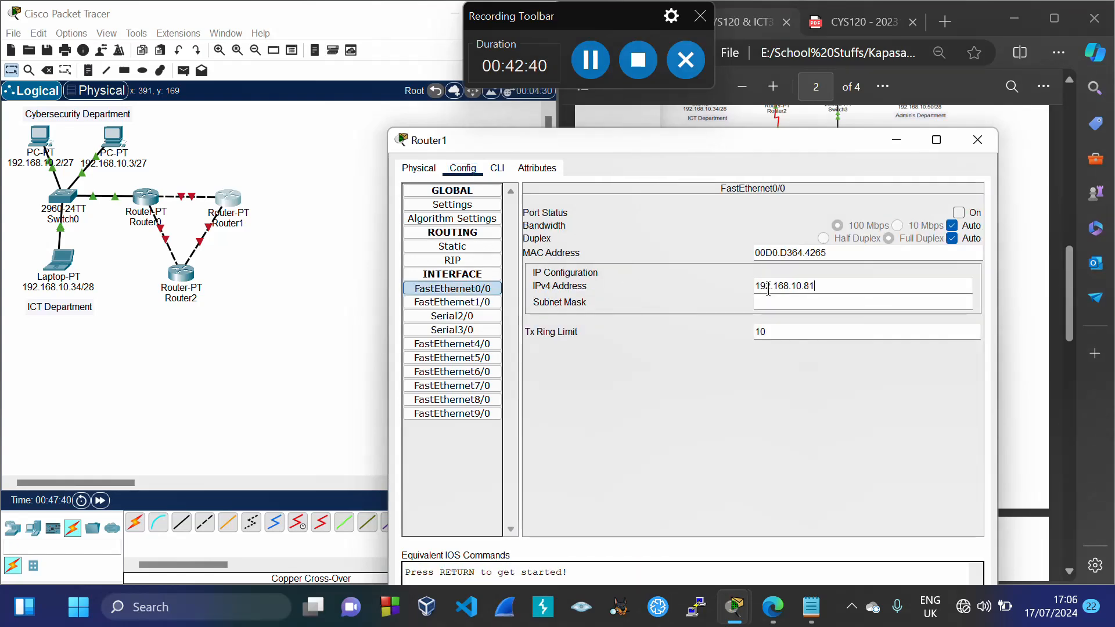
pyautogui.write('2')
# Give Router1's FastEthernet0/0 the subnet mask 255.255.255.252 and enable the port
pyautogui.press('Tab')
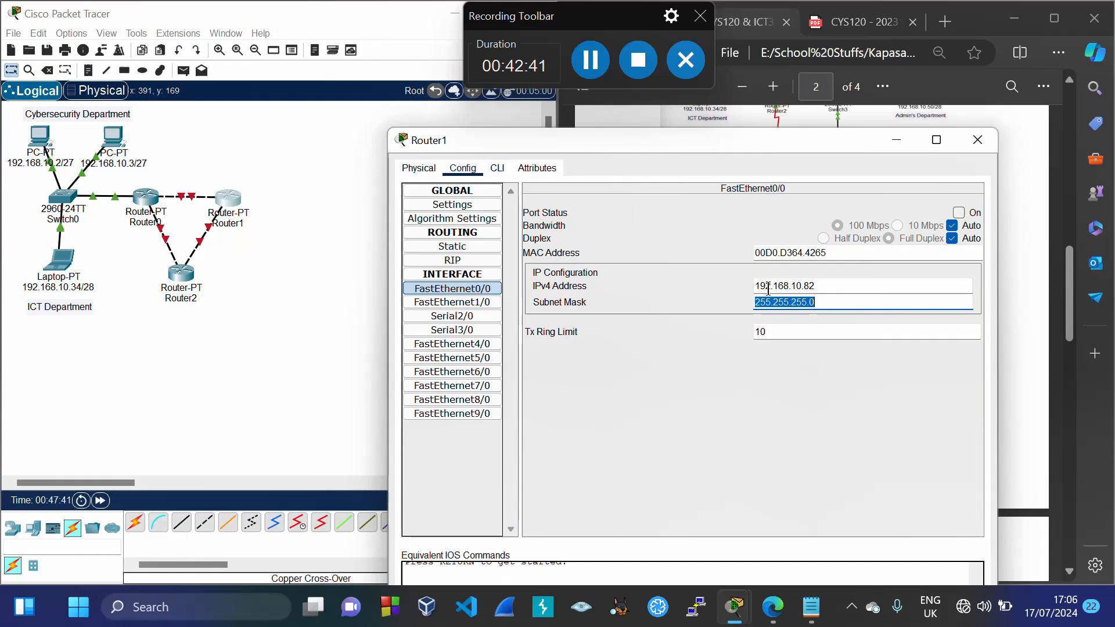
pyautogui.click(823, 303)
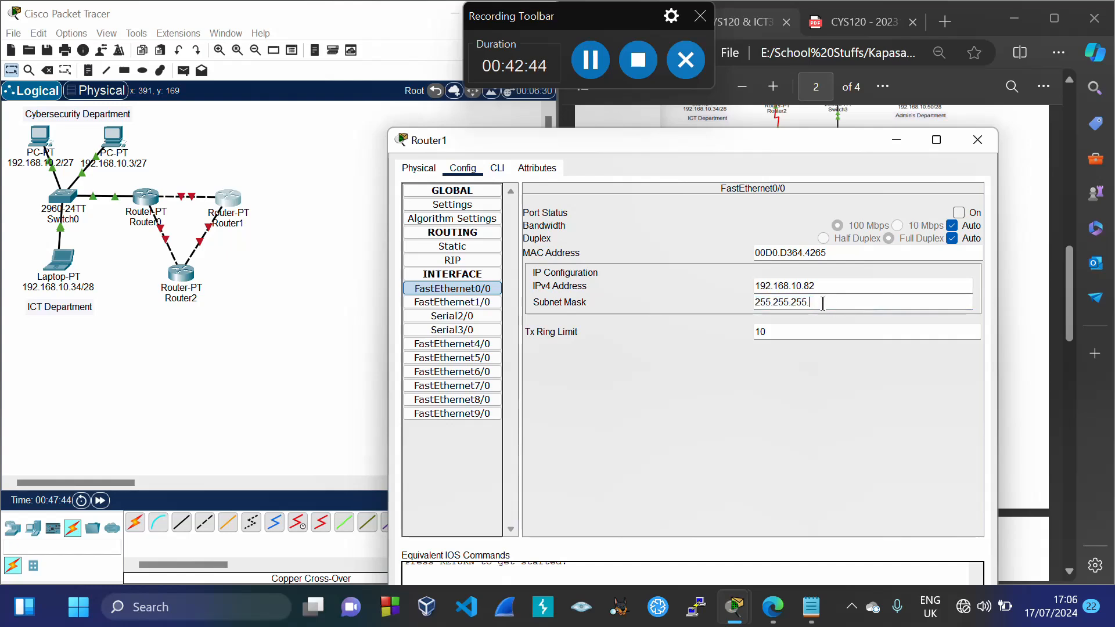
pyautogui.write('252')
pyautogui.click(959, 216)
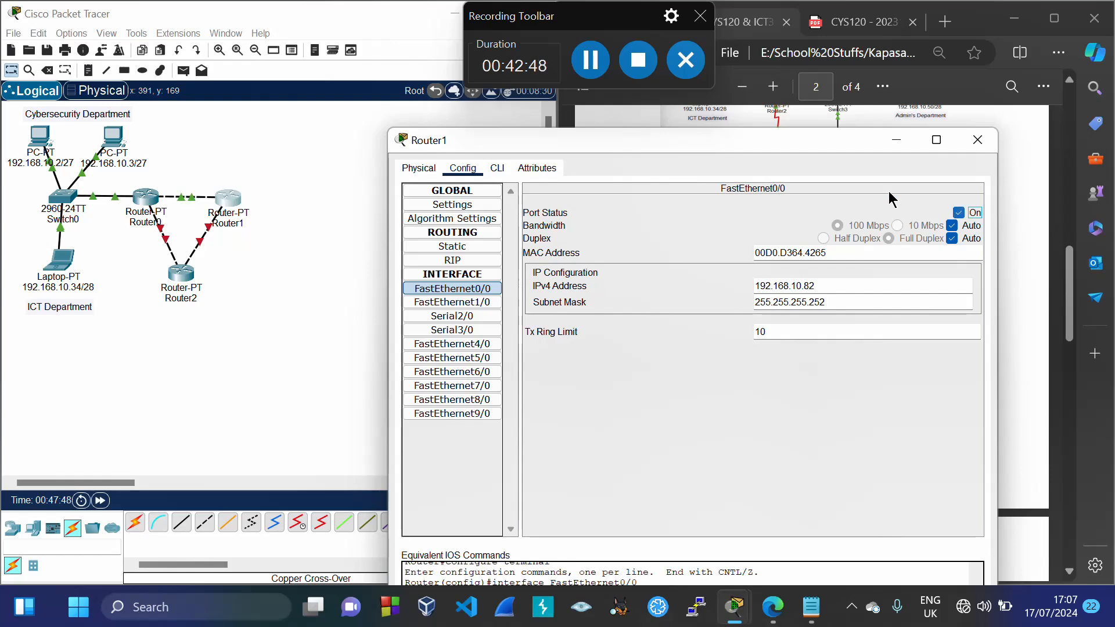
pyautogui.click(979, 144)
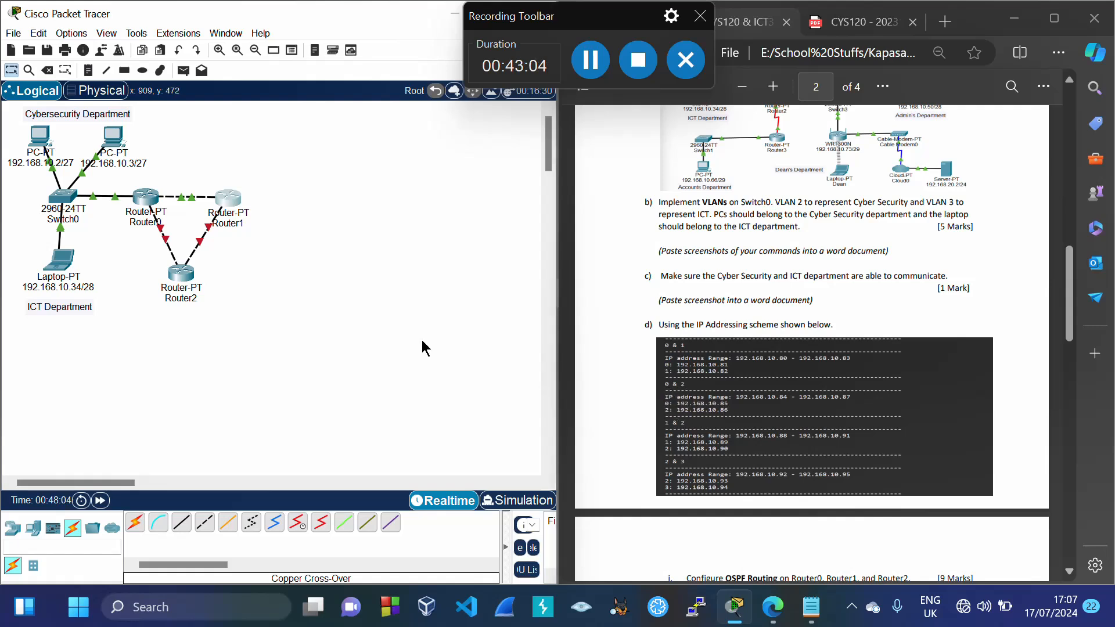
# Configure Router0's FastEthernet6/0 with IPv4 address 192.168.10.85 and subnet mask 255.255.255.252
pyautogui.click(147, 204)
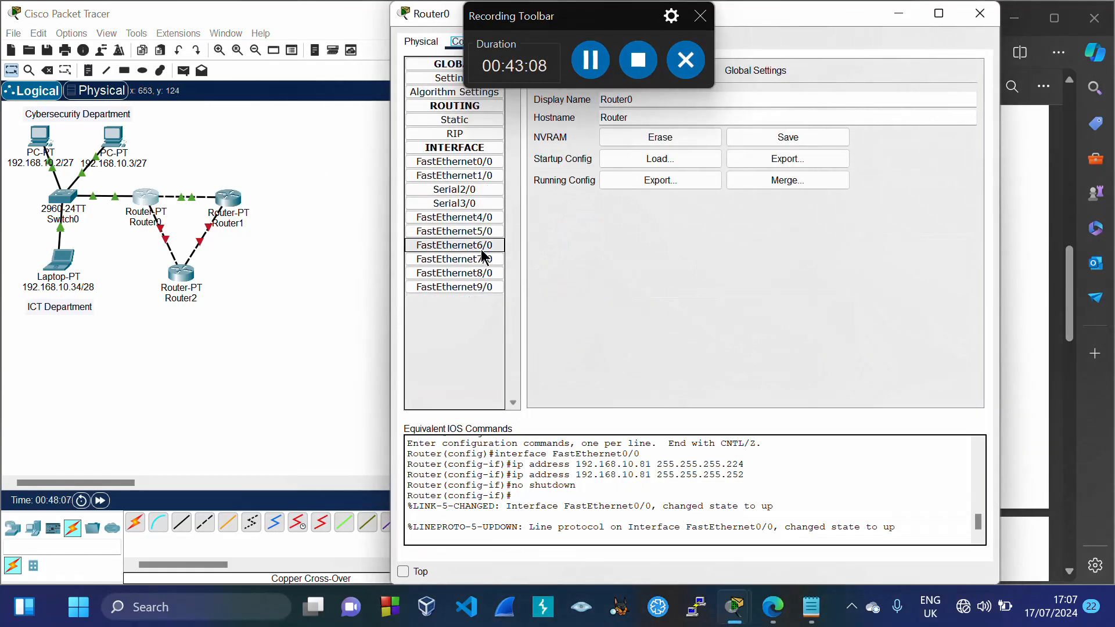
pyautogui.click(479, 249)
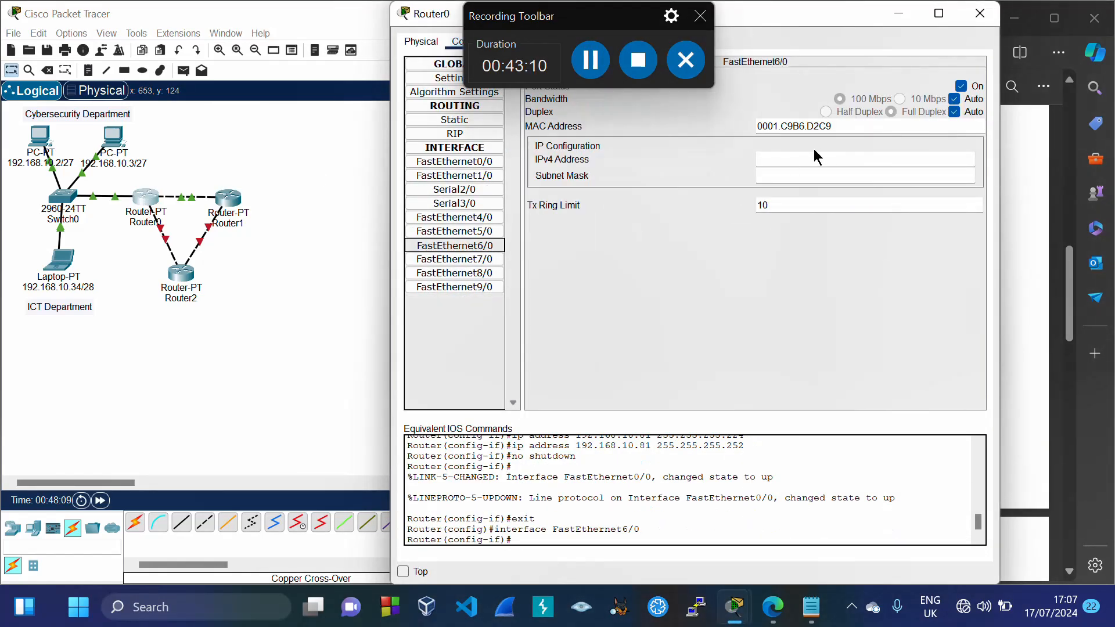
pyautogui.click(793, 159)
pyautogui.hotkey('ctrl', 'v')
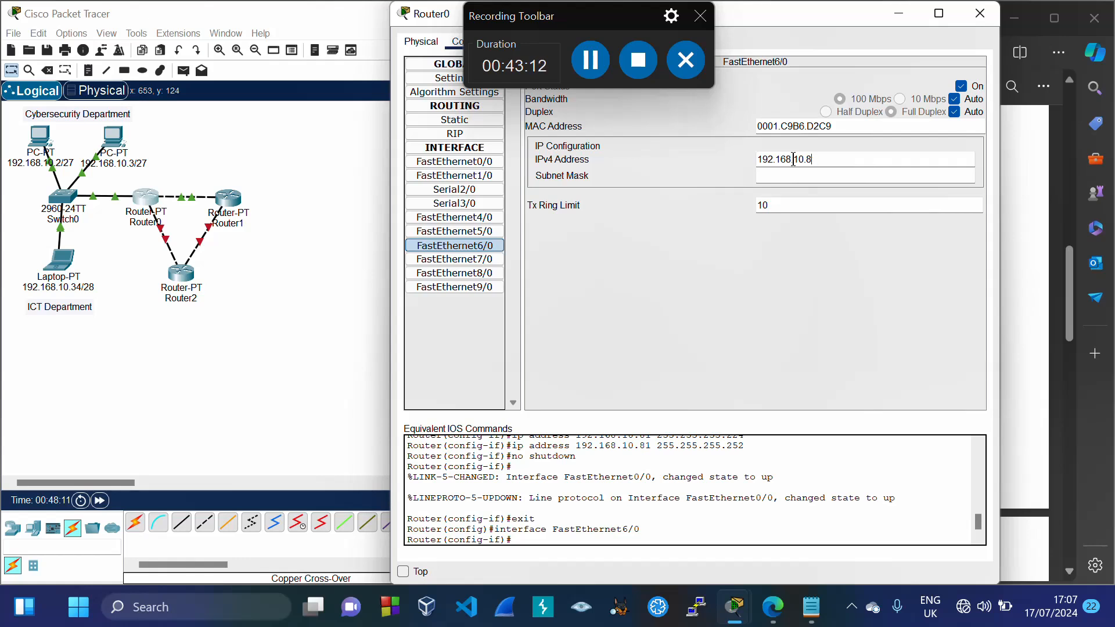
pyautogui.write('5')
pyautogui.press('Tab')
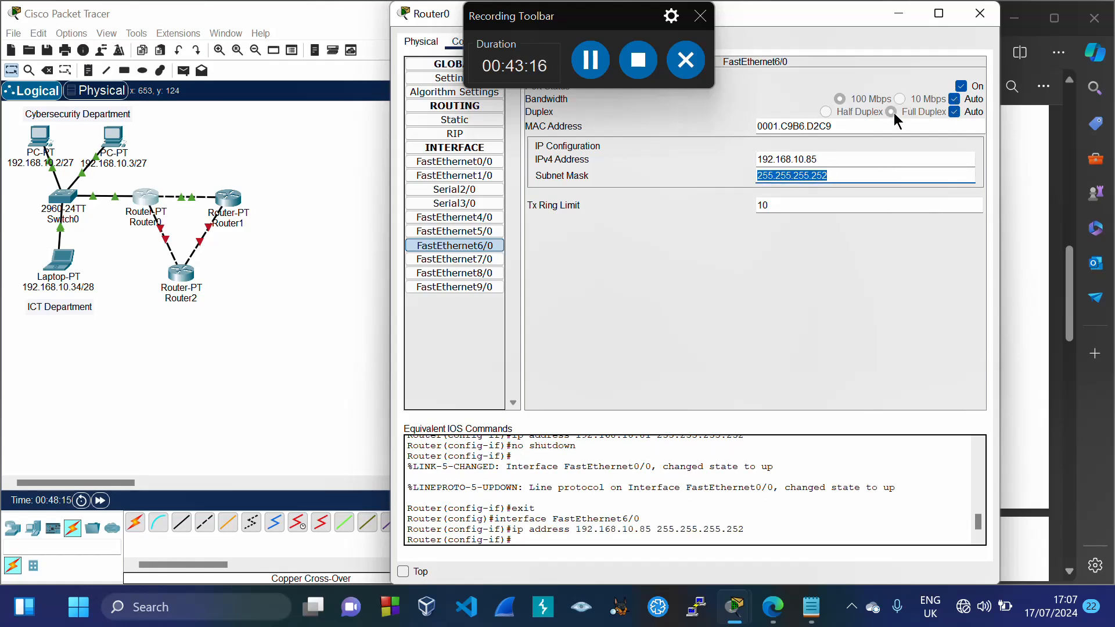
pyautogui.click(825, 231)
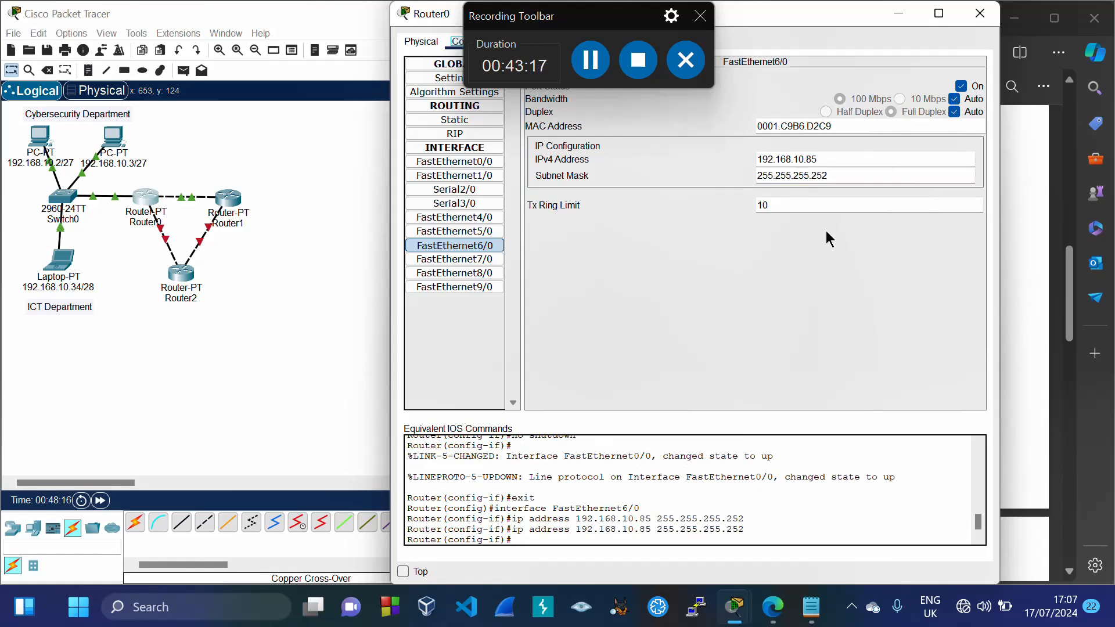
pyautogui.click(983, 13)
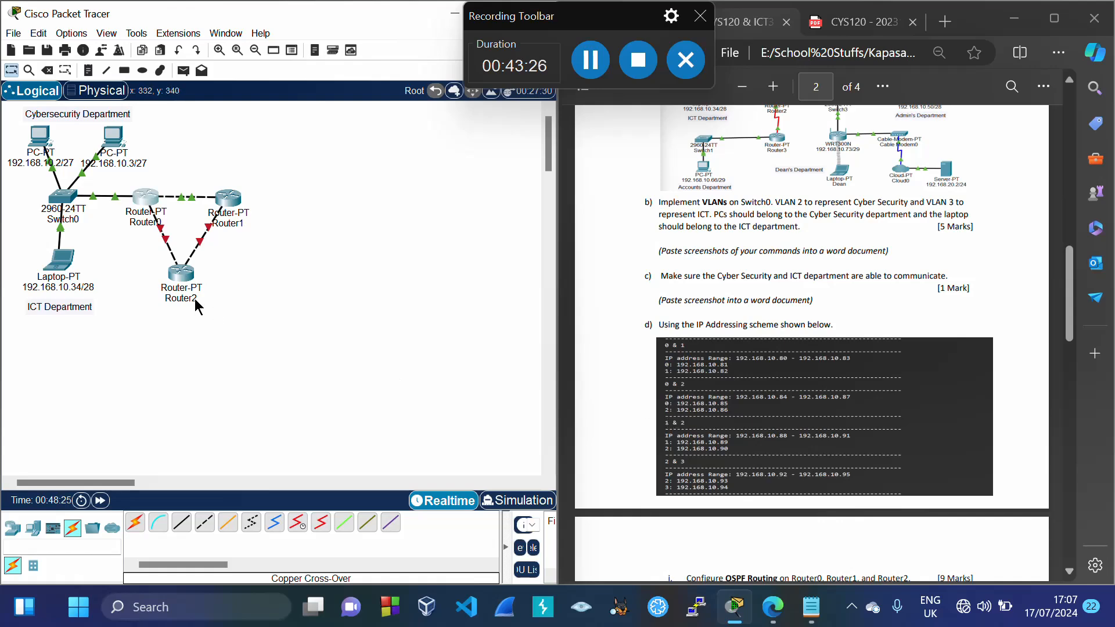
# Assign the IPv4 address 192.168.10.86 to Router2's FastEthernet6/0 interface
pyautogui.click(180, 282)
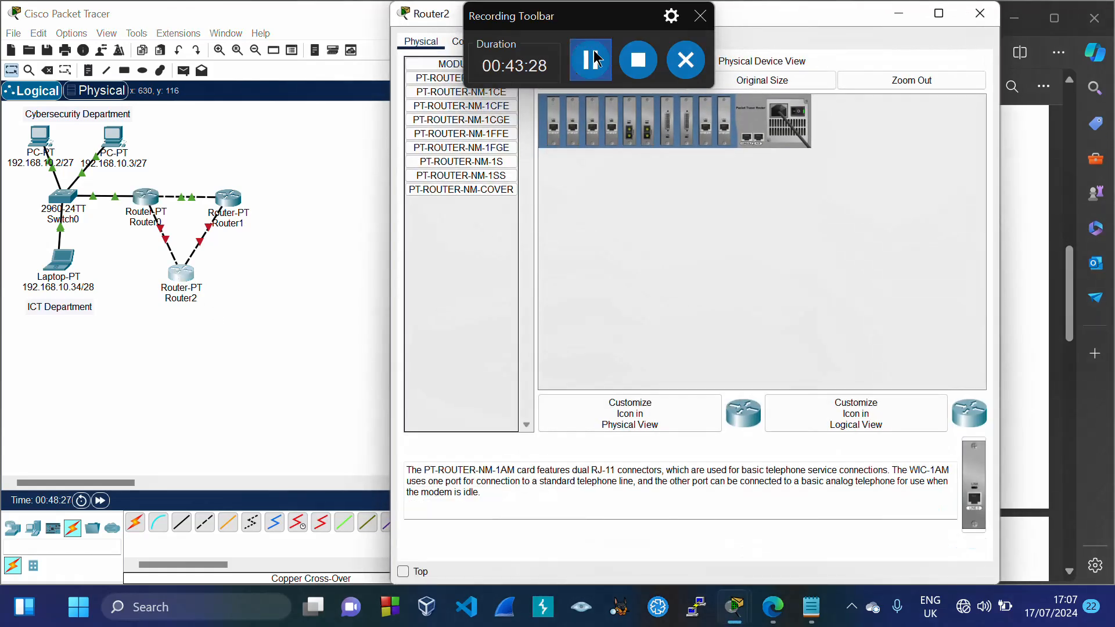
pyautogui.moveTo(796, 12); pyautogui.dragTo(775, 116)
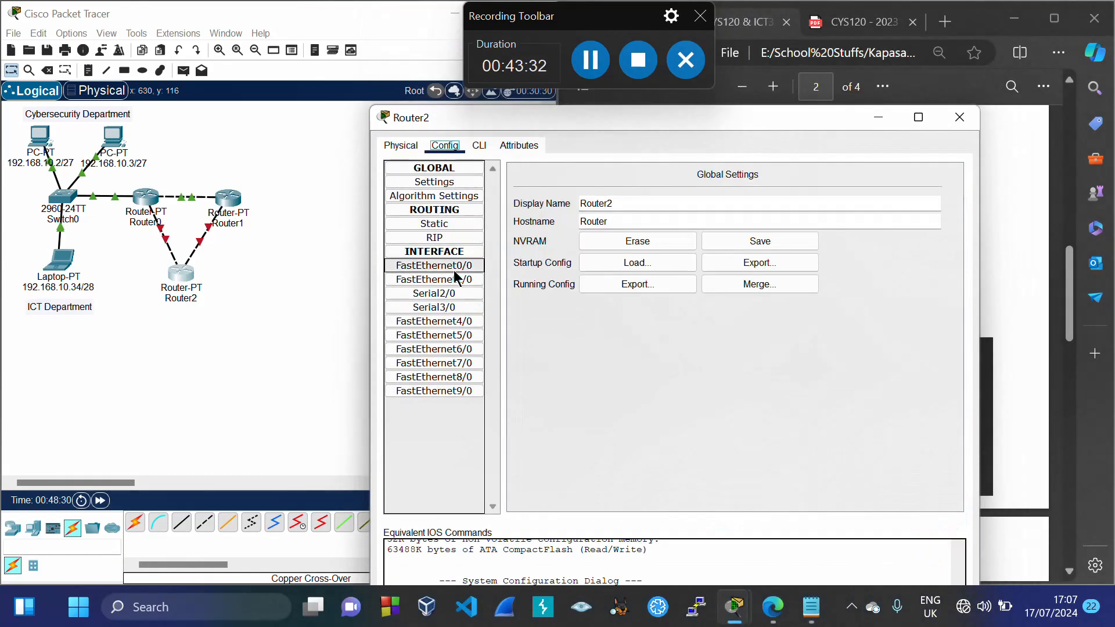
pyautogui.click(459, 349)
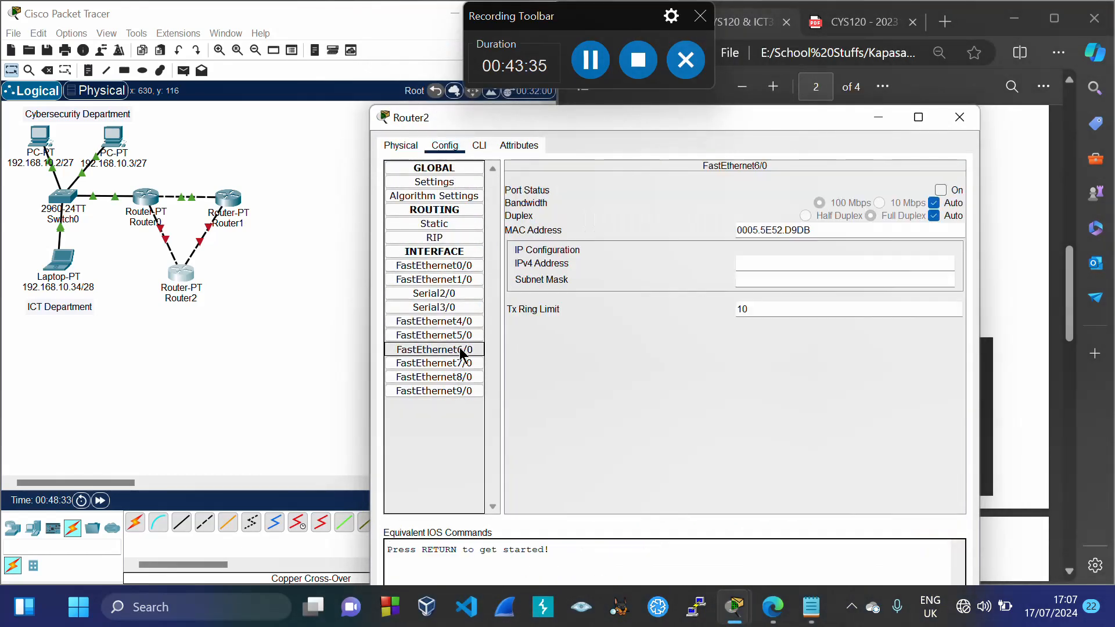
pyautogui.click(797, 263)
pyautogui.write('192.168.10.81')
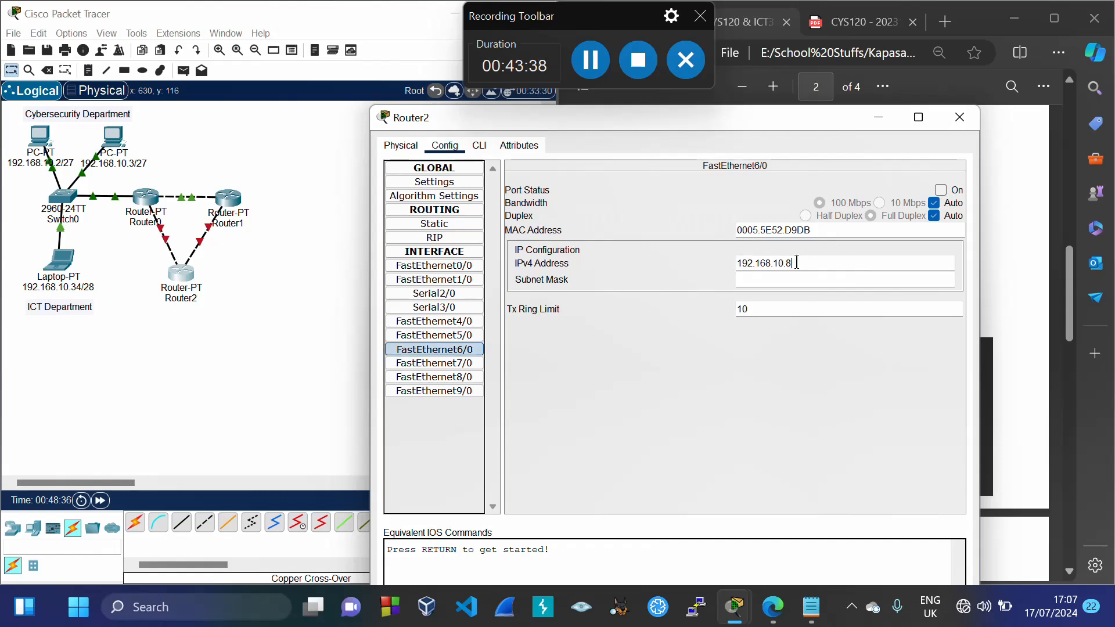
pyautogui.write('6')
# Give Router2's FastEthernet6/0 the subnet mask 255.255.255.252, turn the port on, and close the router's settings
pyautogui.click(800, 279)
pyautogui.click(800, 279)
pyautogui.press('BackSpace')
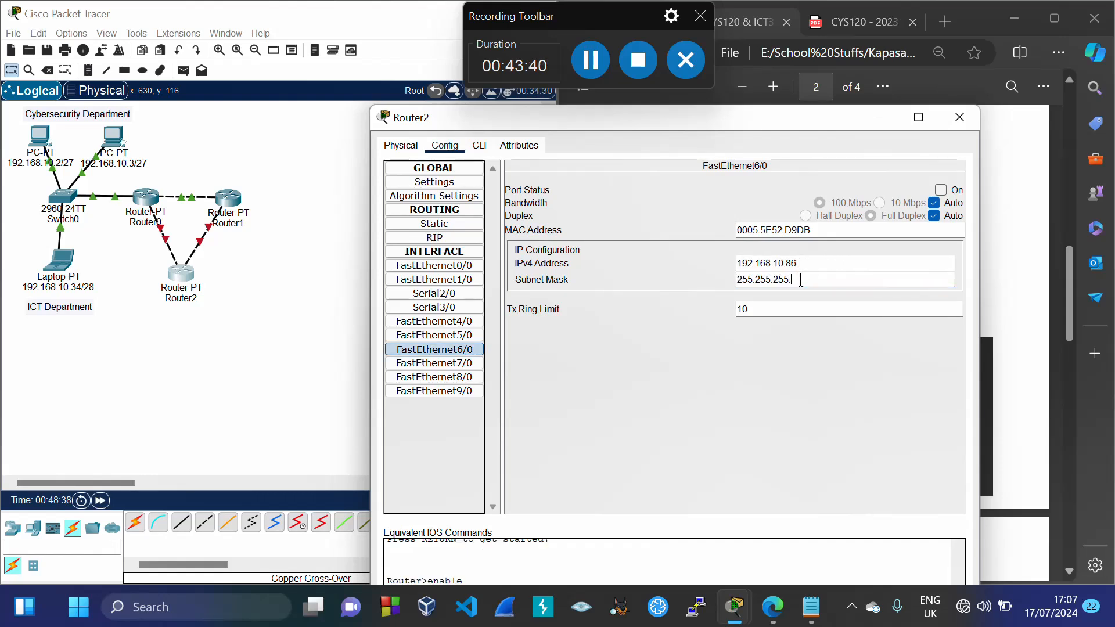
pyautogui.write('252')
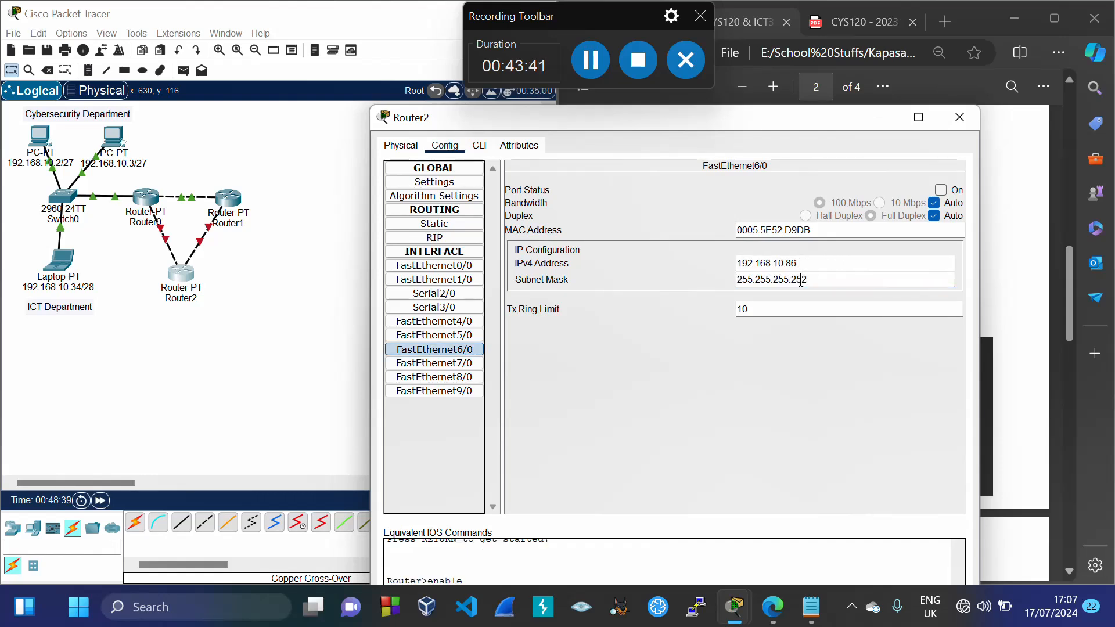
pyautogui.click(940, 190)
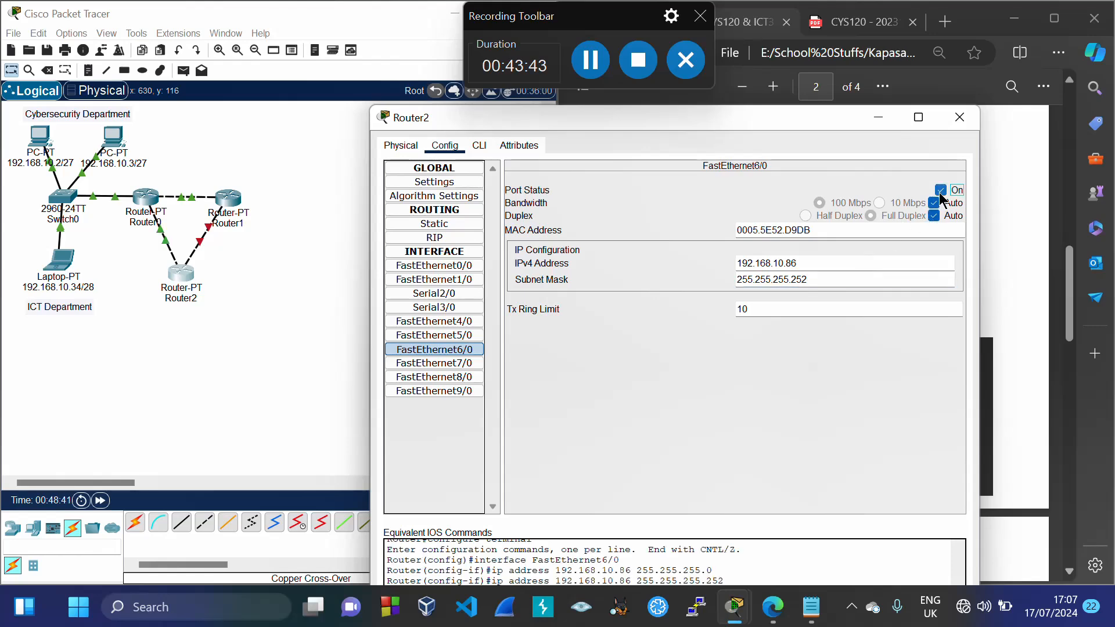
pyautogui.click(959, 117)
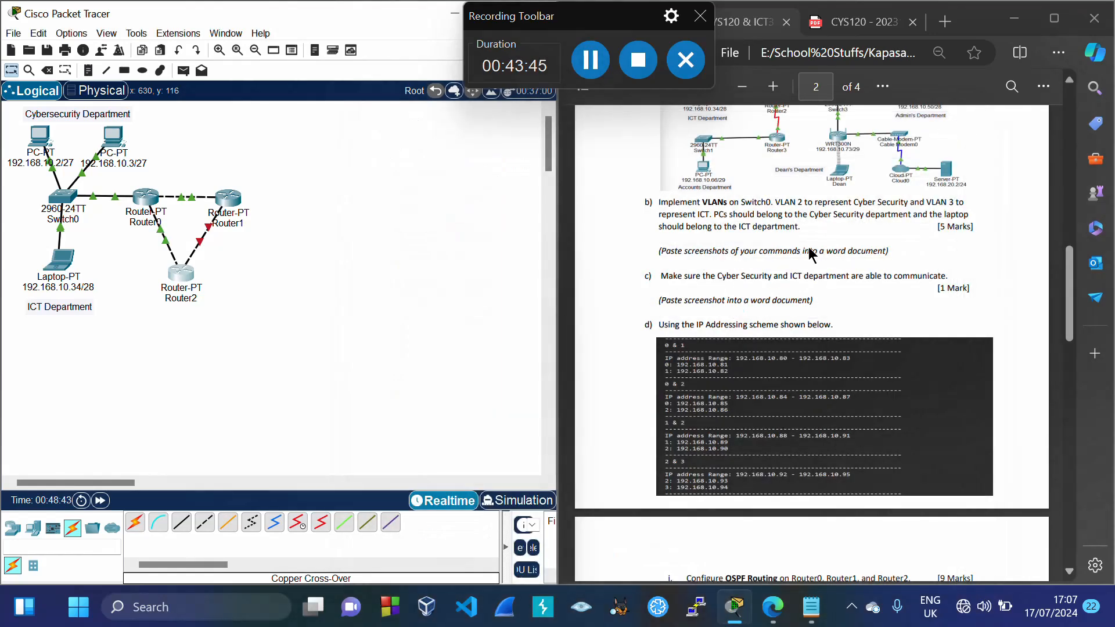
# Configure Router1's FastEthernet7/0 with IPv4 address 192.168.10.89 and subnet mask 255.255.255.252, and turn the port on
pyautogui.click(697, 365)
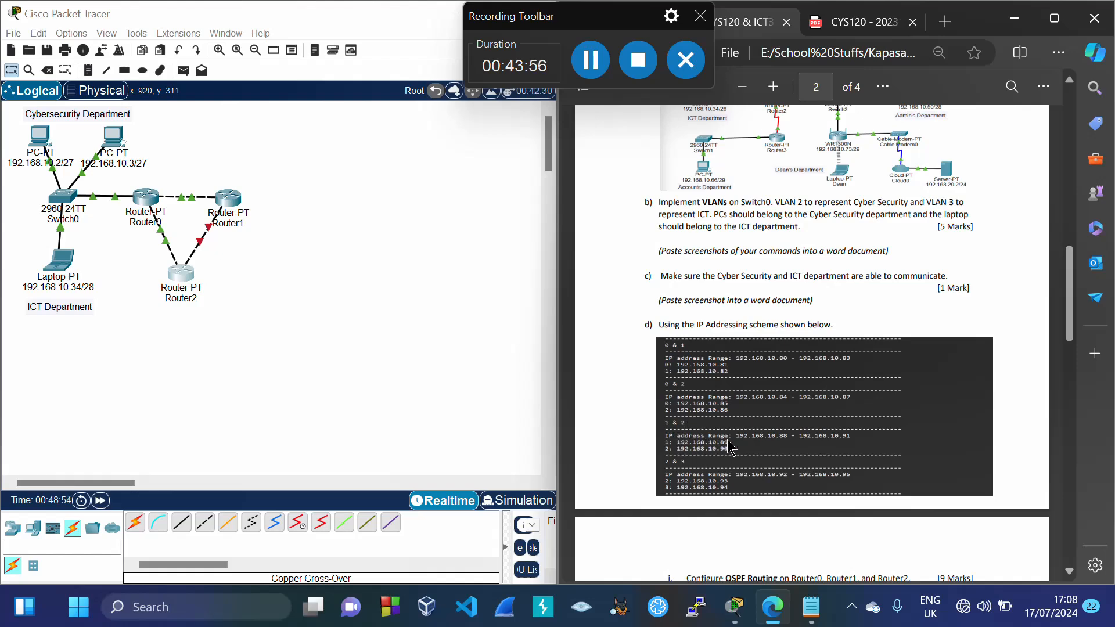
pyautogui.click(227, 202)
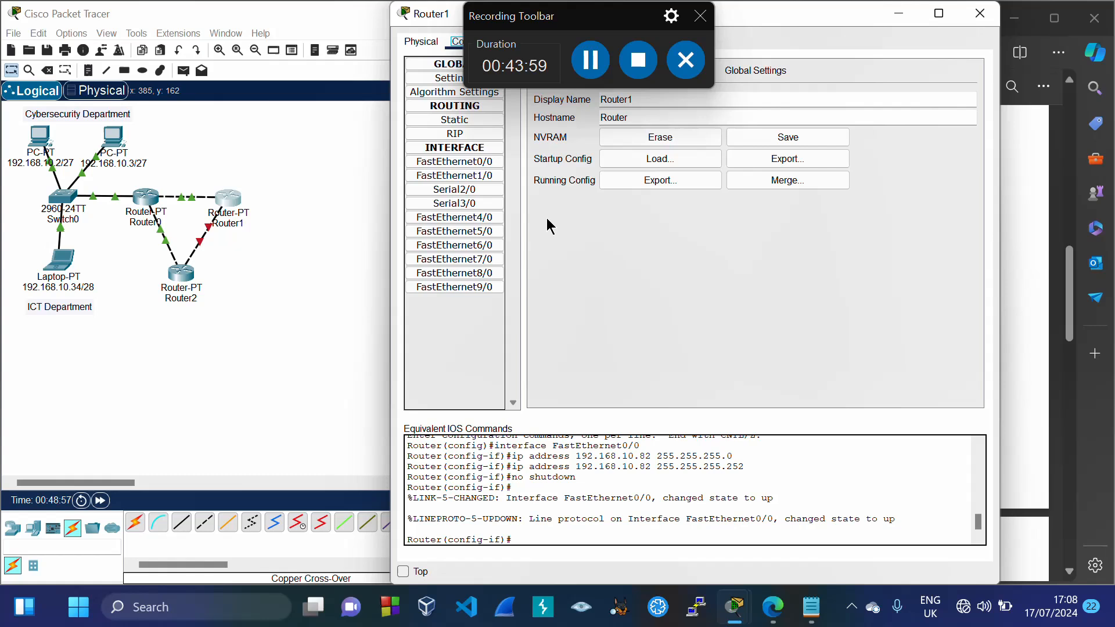
pyautogui.click(473, 260)
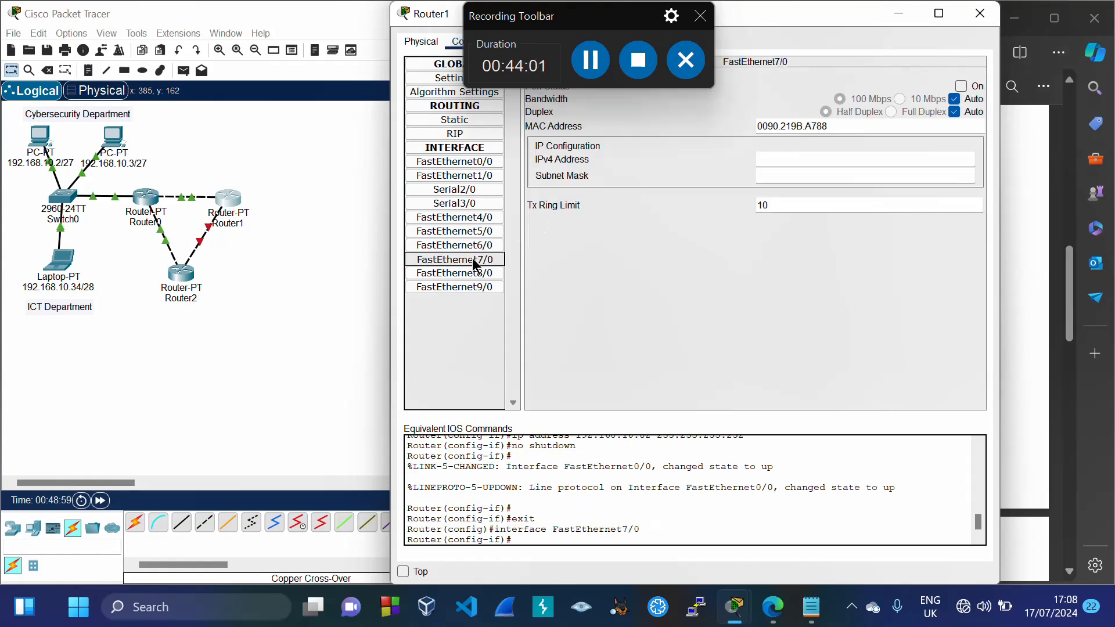
pyautogui.click(805, 160)
pyautogui.write('192.168.10.81')
pyautogui.press('BackSpace')
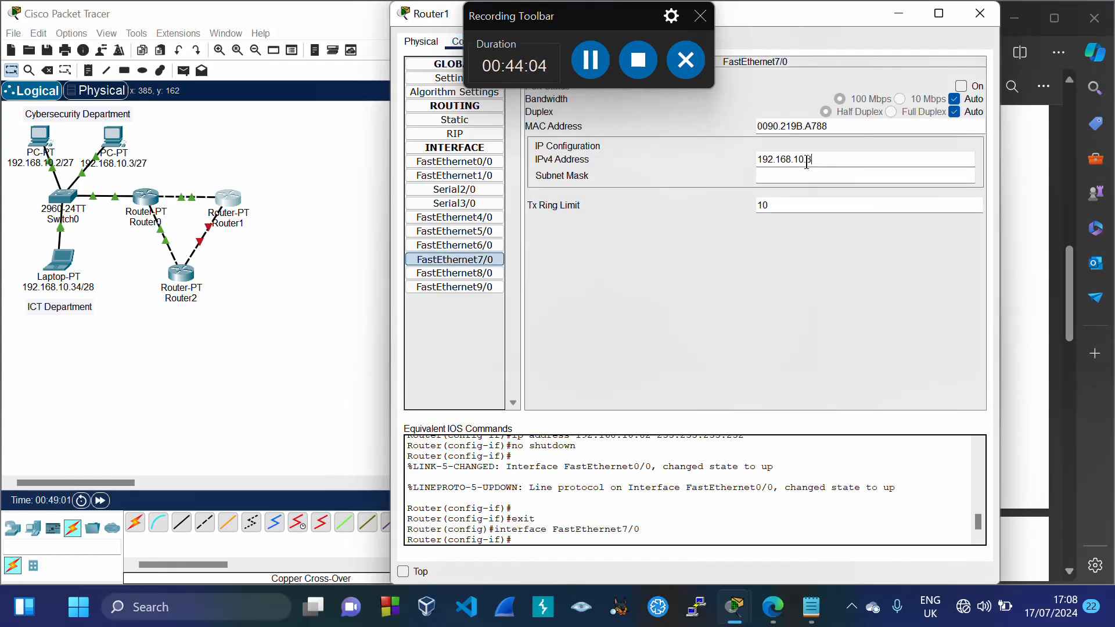
pyautogui.press('Tab')
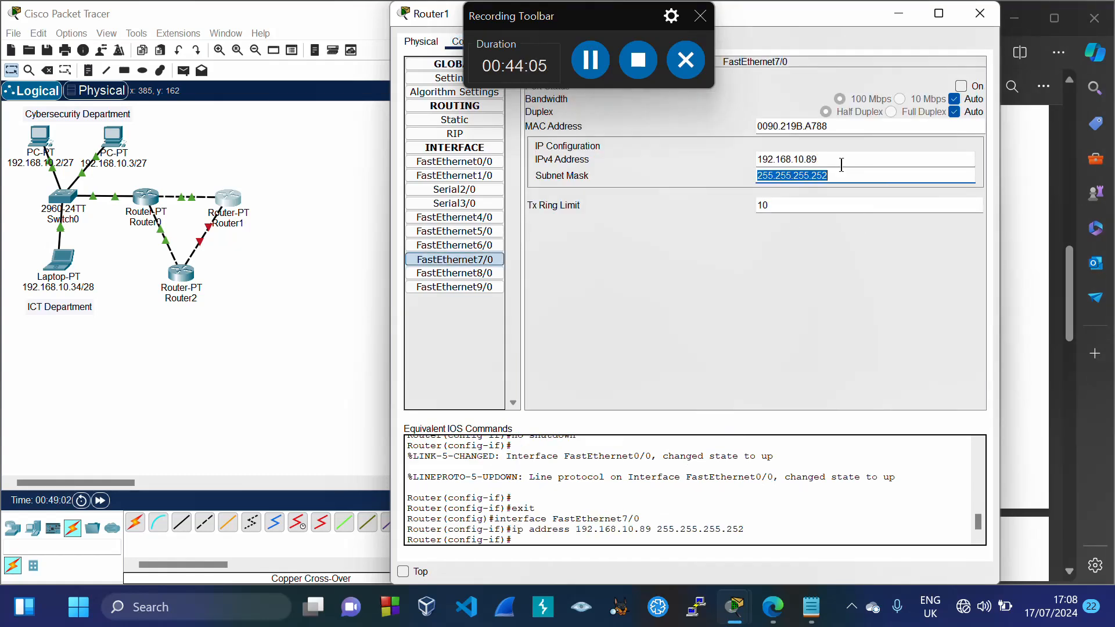
pyautogui.click(961, 86)
pyautogui.click(980, 13)
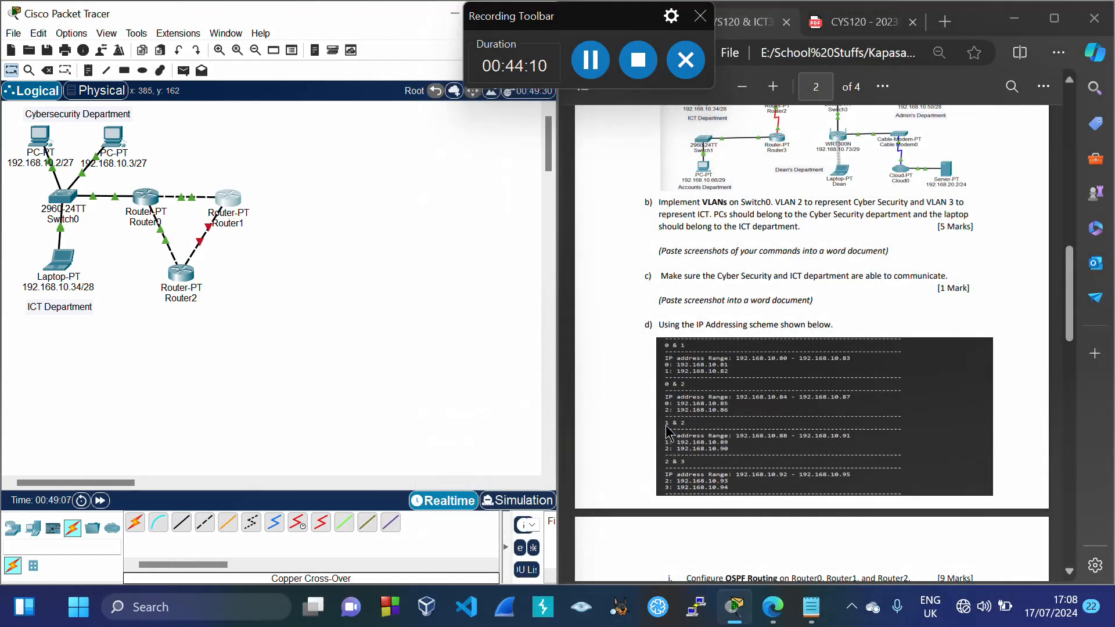
# Configure Router2's FastEthernet7/0 with IPv4 address 192.168.10.90 and subnet mask 255.255.255.252, and turn the port on
pyautogui.click(177, 282)
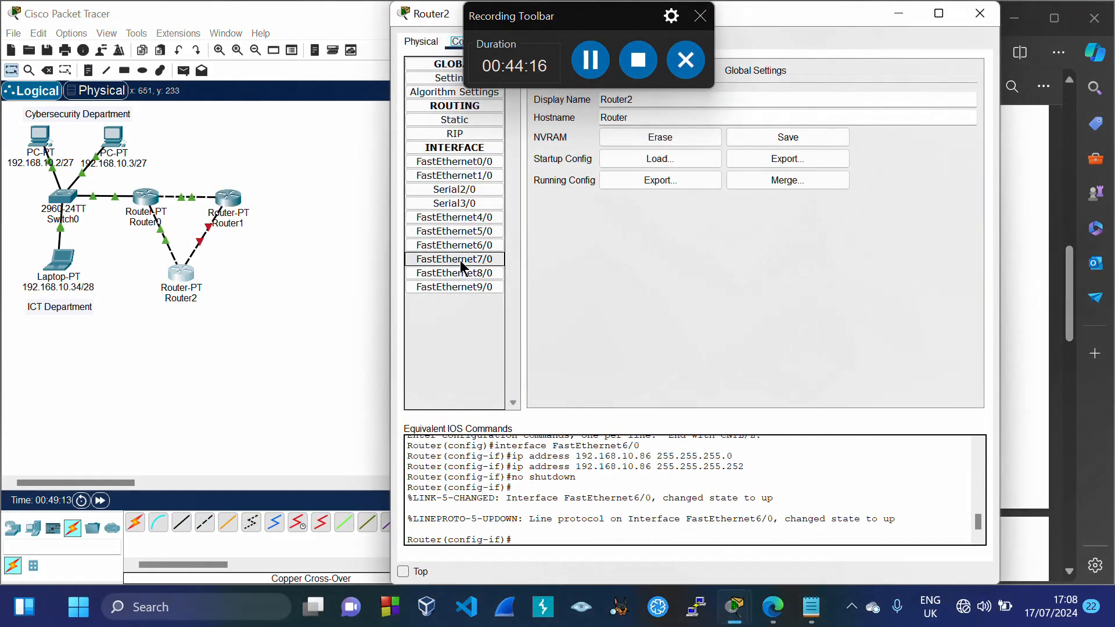
pyautogui.click(460, 262)
pyautogui.click(774, 160)
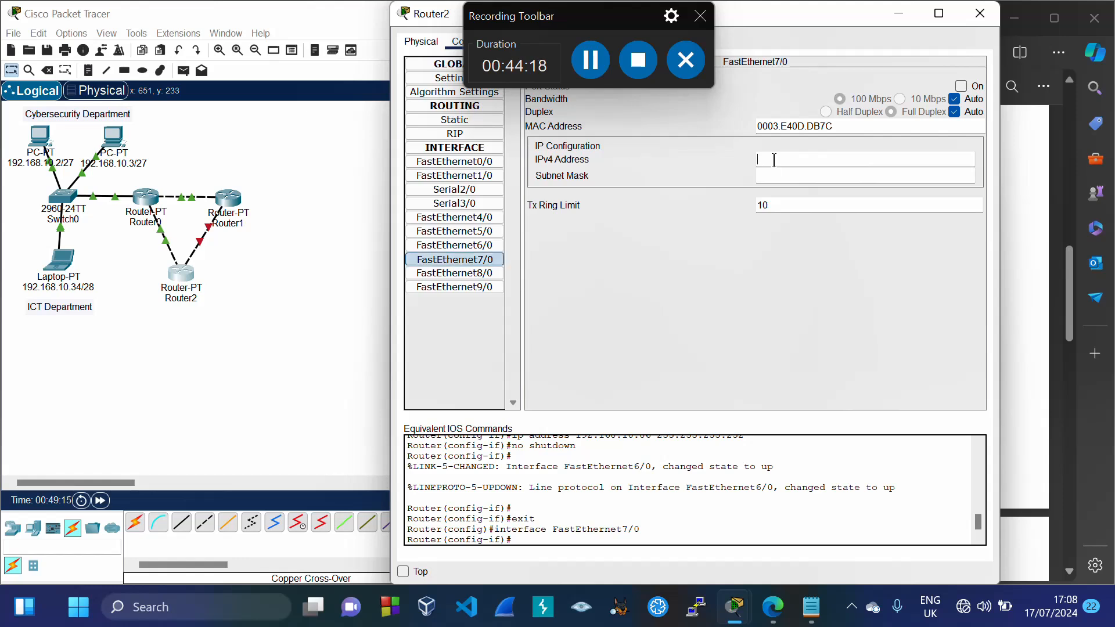
pyautogui.write('192.168.10.81')
pyautogui.press('Tab')
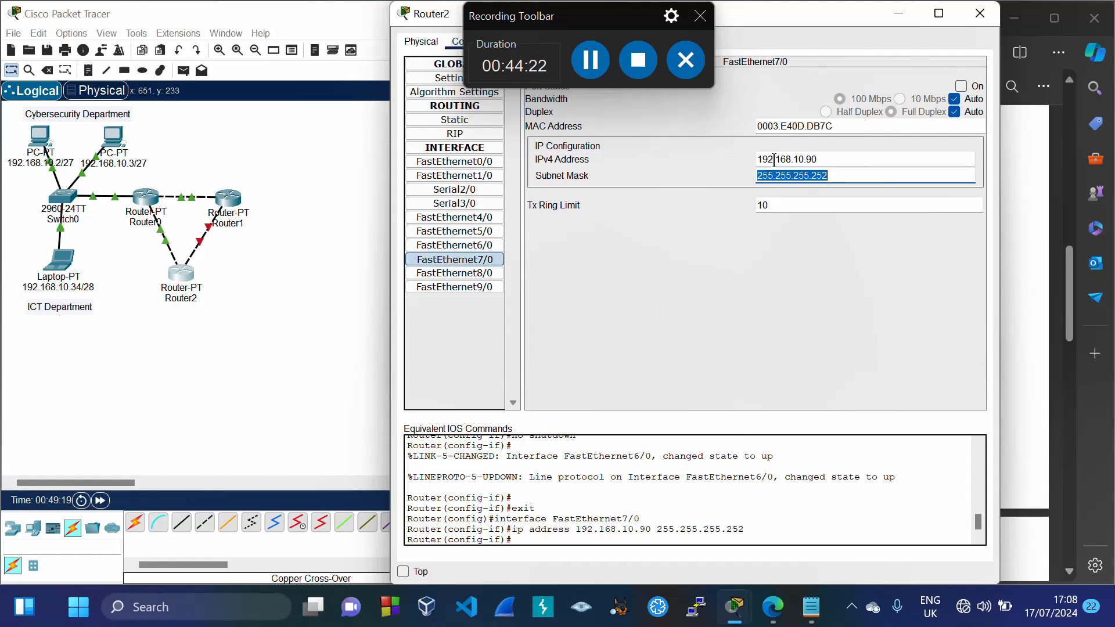
pyautogui.click(961, 87)
pyautogui.click(979, 13)
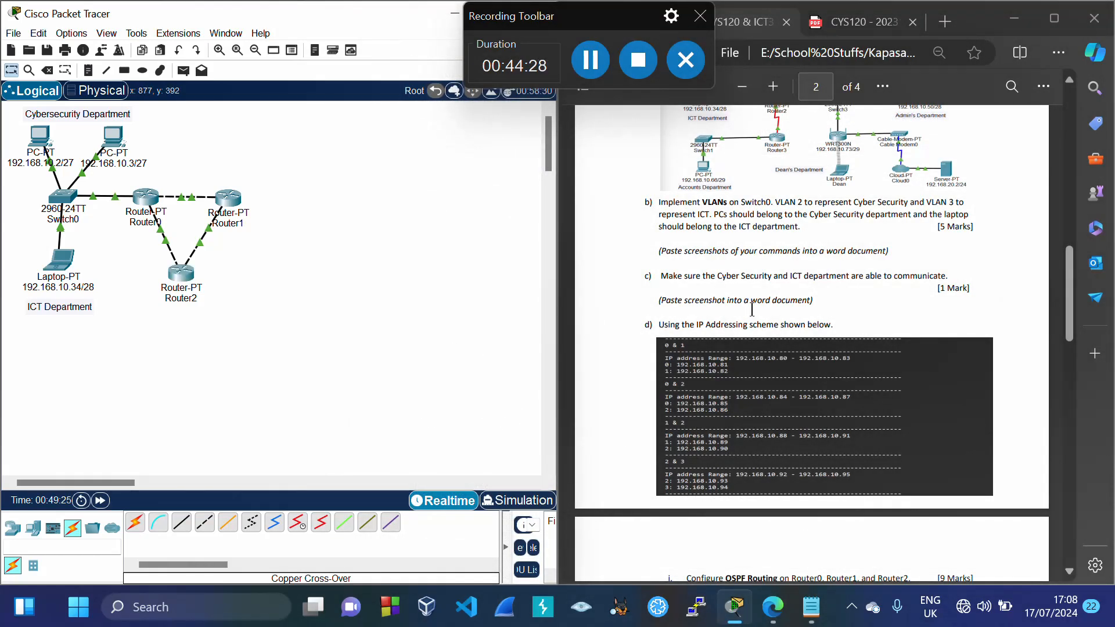
# Check the OSPF and static routing tasks in the assignment PDF and switch to the end of the VLSM TABLE notes in Notepad
pyautogui.click(767, 375)
pyautogui.scroll(-1, 765, 374)
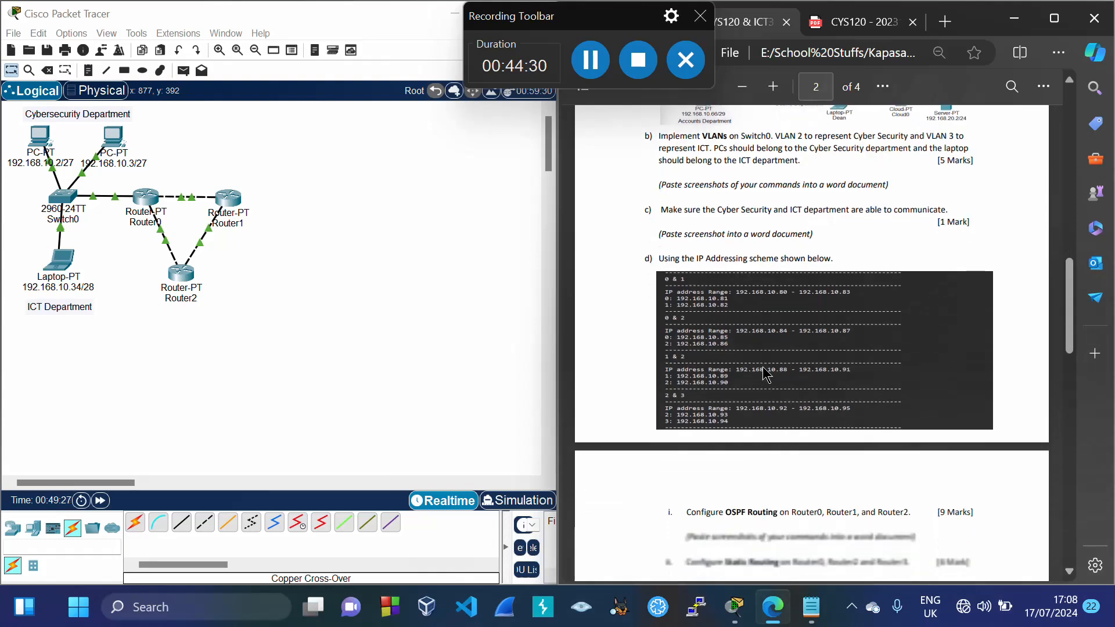
pyautogui.scroll(-1, 765, 374)
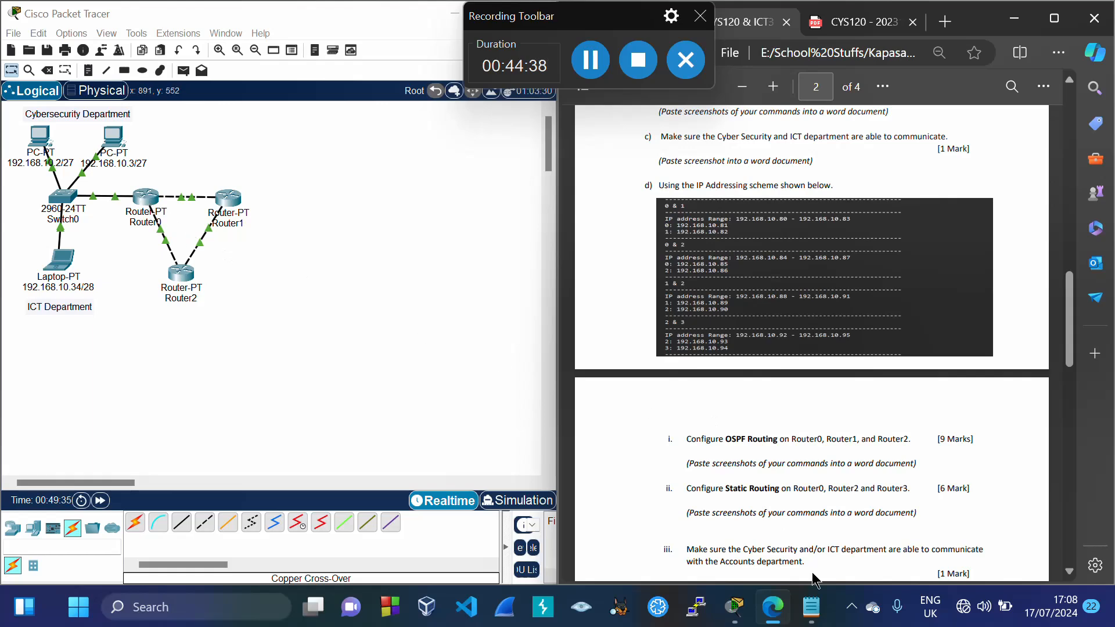
pyautogui.moveTo(820, 607)
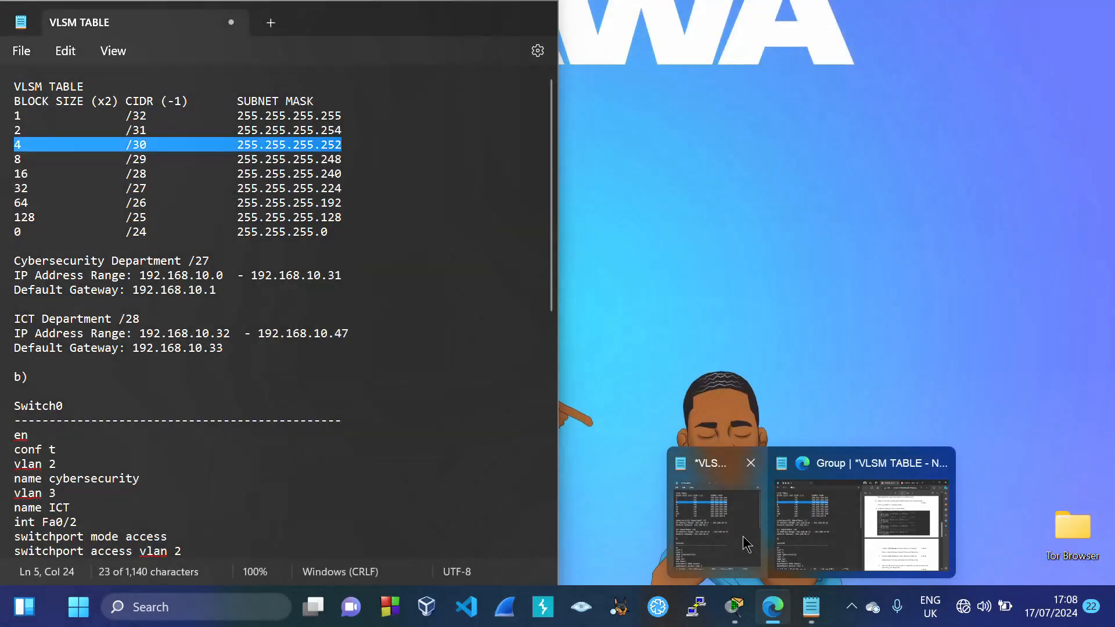
pyautogui.click(749, 543)
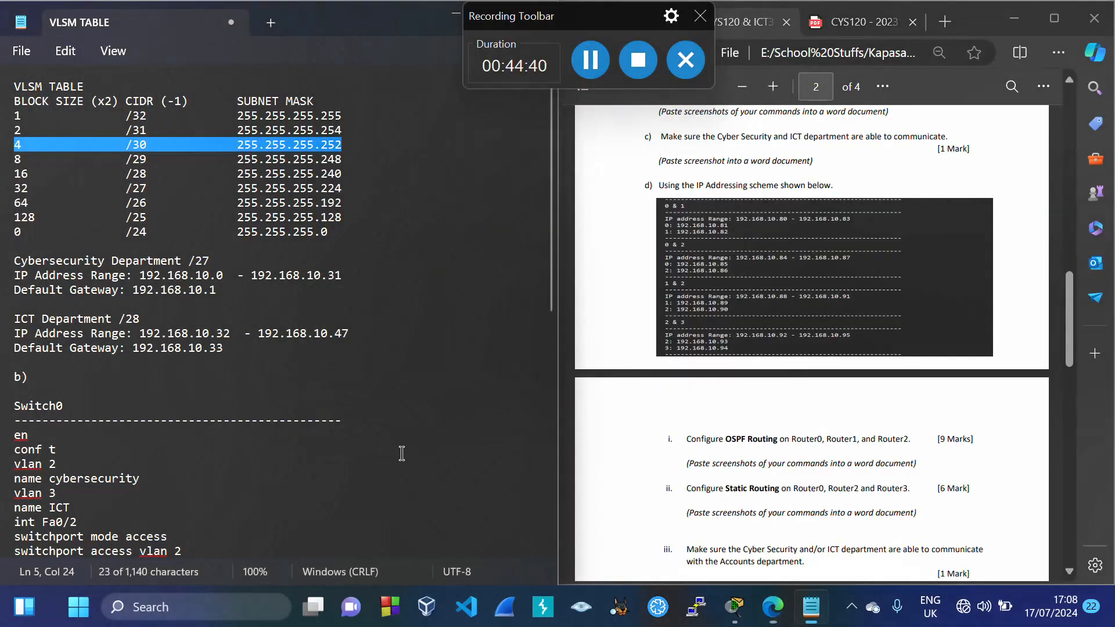
pyautogui.scroll(-2, 402, 453)
pyautogui.scroll(-9, 401, 453)
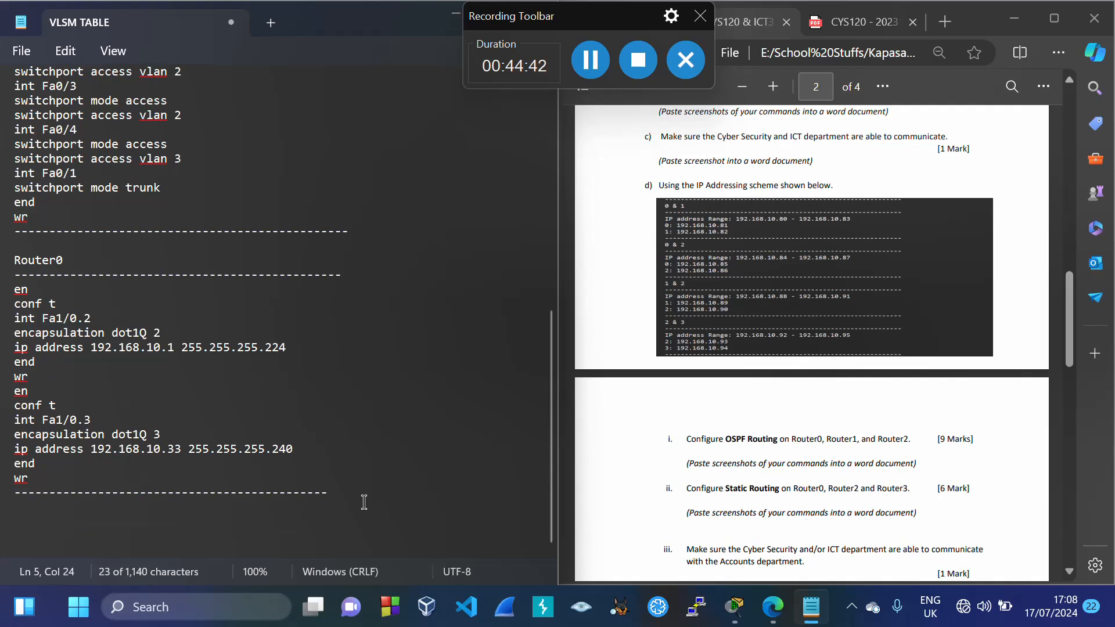
# Add the question labels "d)" and "i)" on separate lines below the Router0 VLAN commands in the notes
pyautogui.click(334, 495)
pyautogui.press('Return')
pyautogui.press('Return')
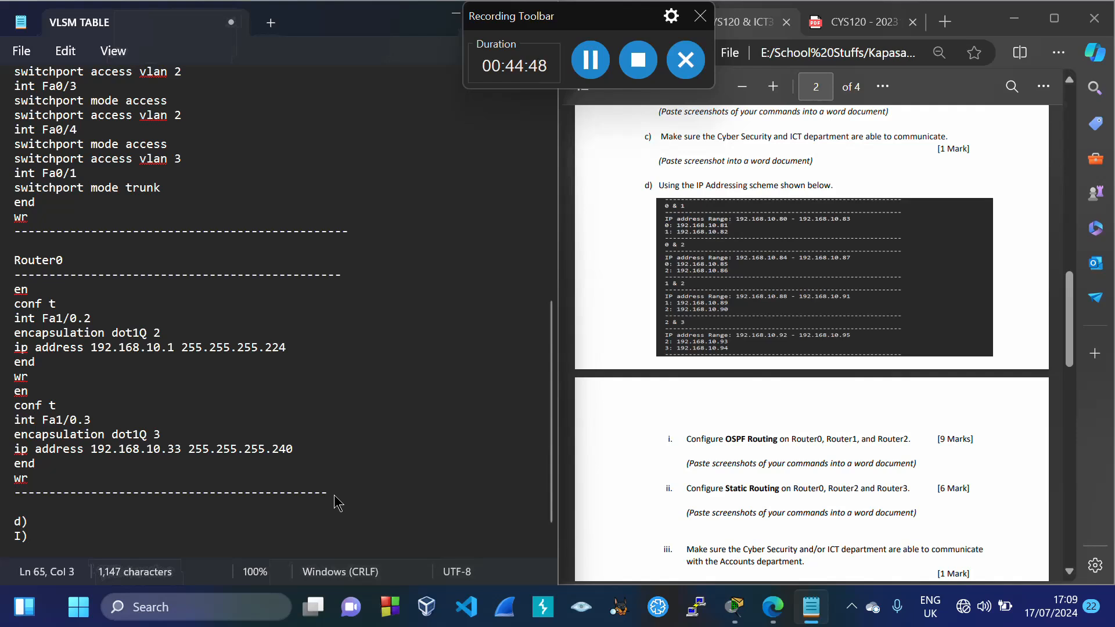
pyautogui.write('d)')
pyautogui.press('Return')
pyautogui.write('I)')
pyautogui.press('BackSpace')
pyautogui.press('BackSpace')
pyautogui.write('i)')
pyautogui.press('Return')
pyautogui.press('Return')
# Add a "Router0" heading with a dashed separator line beneath it under label i)
pyautogui.write('Sw')
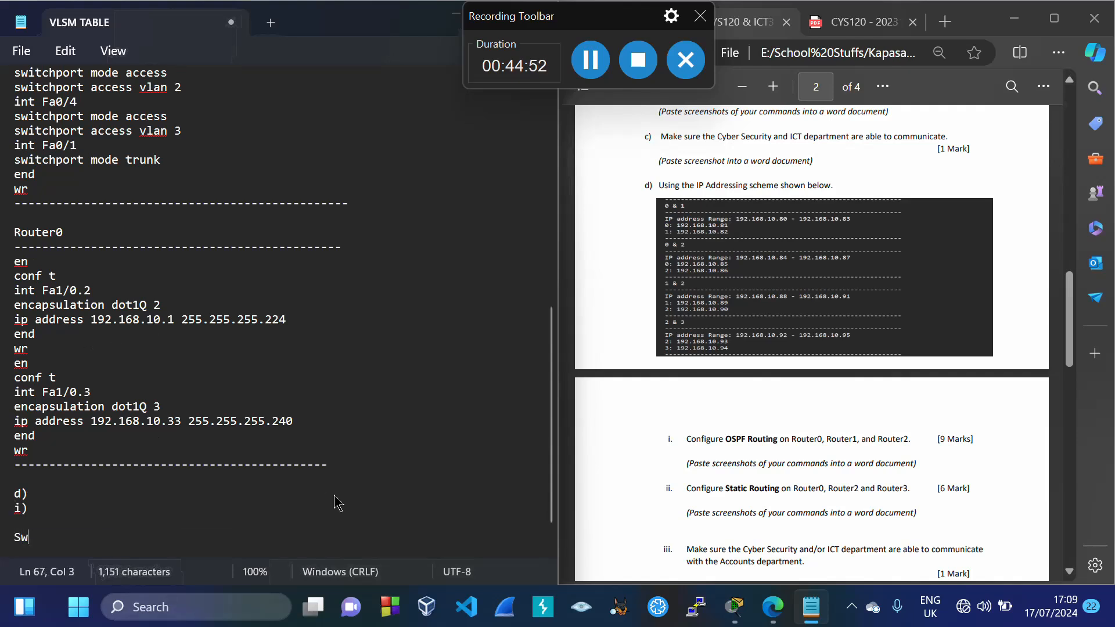
pyautogui.press('BackSpace')
pyautogui.press('BackSpace')
pyautogui.write('Router0')
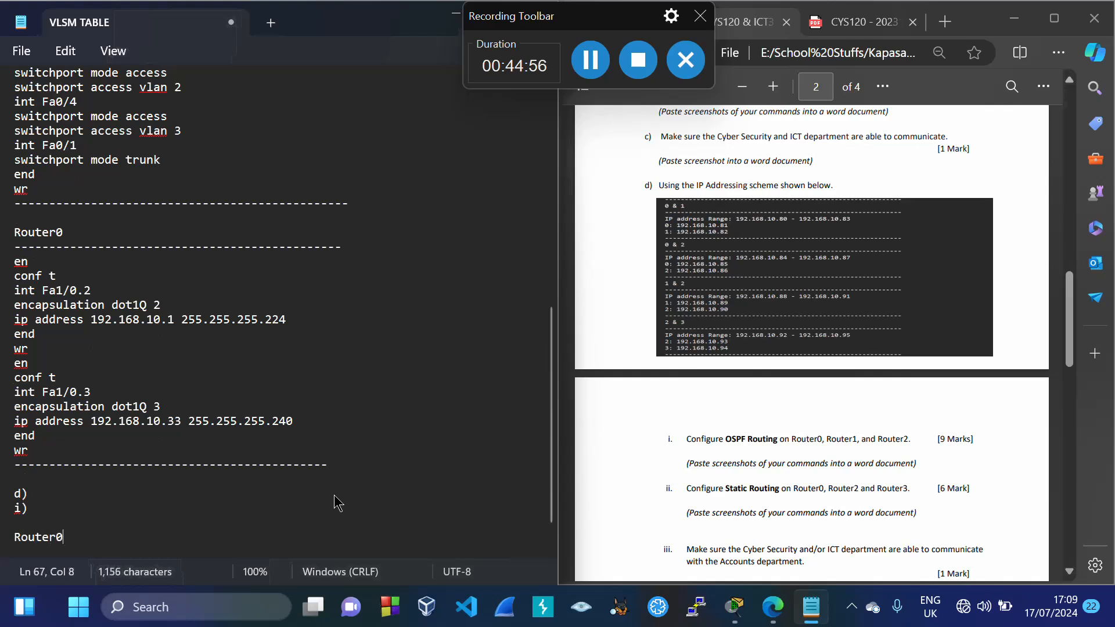
pyautogui.press('Return')
pyautogui.write('-')
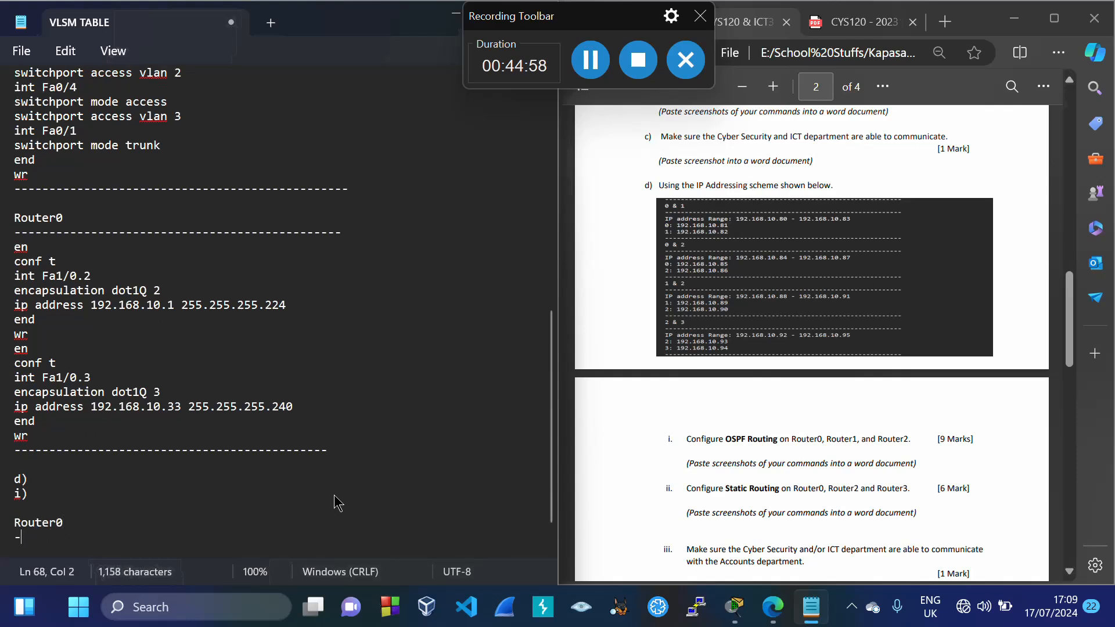
pyautogui.write('-------------------------------------------')
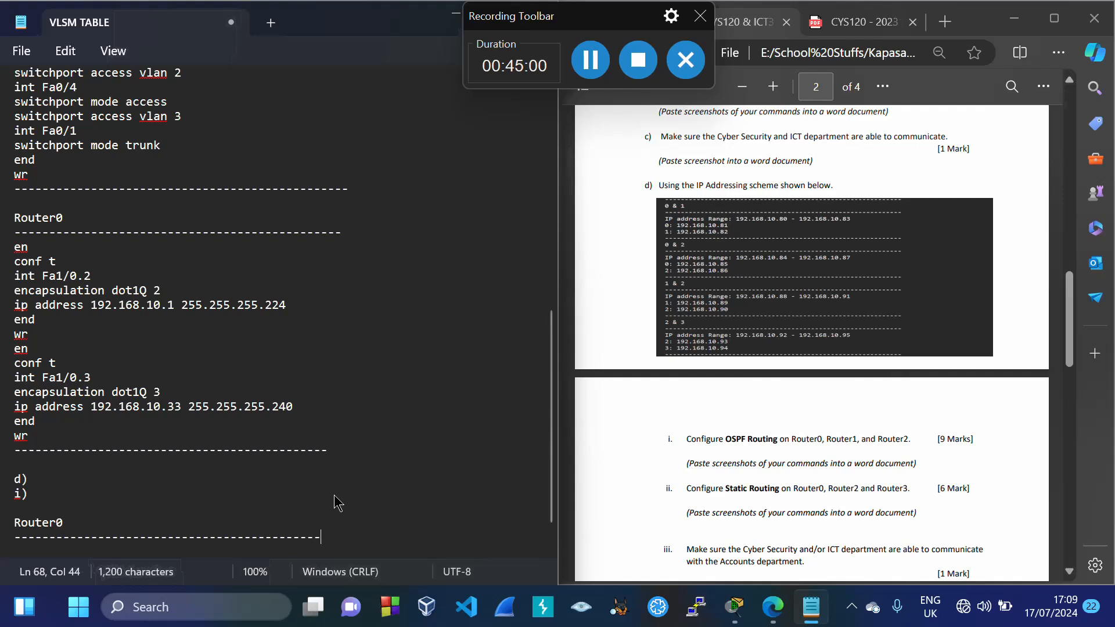
pyautogui.press('Return')
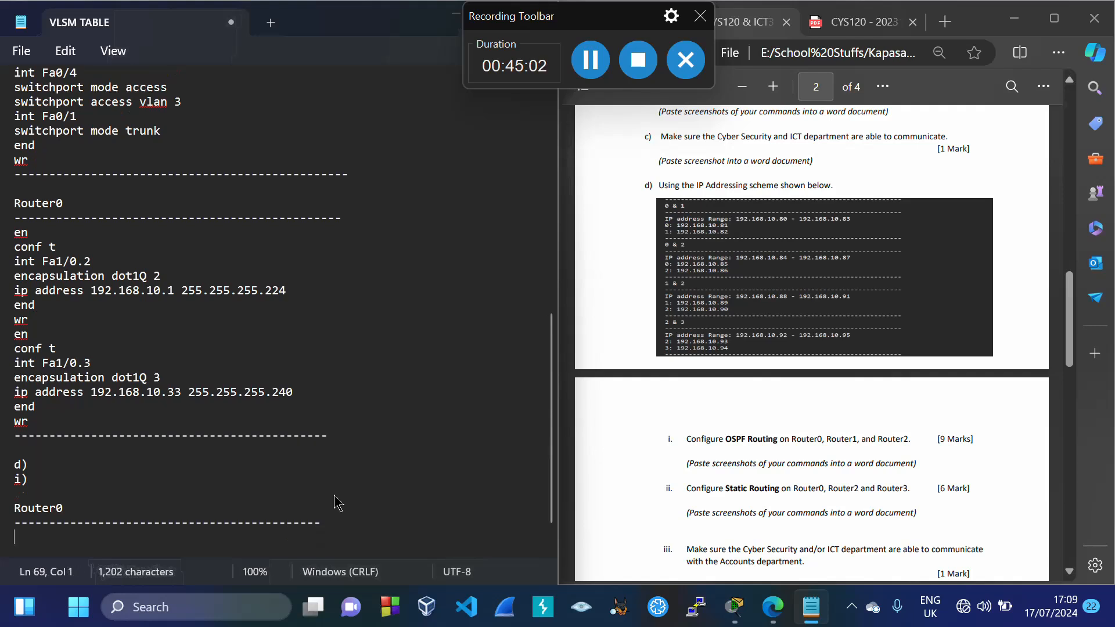
# Write the commands "en", "conf t" and "router ospf 1" on separate lines under the new Router0 heading
pyautogui.write('en')
pyautogui.press('Return')
pyautogui.write('conf t')
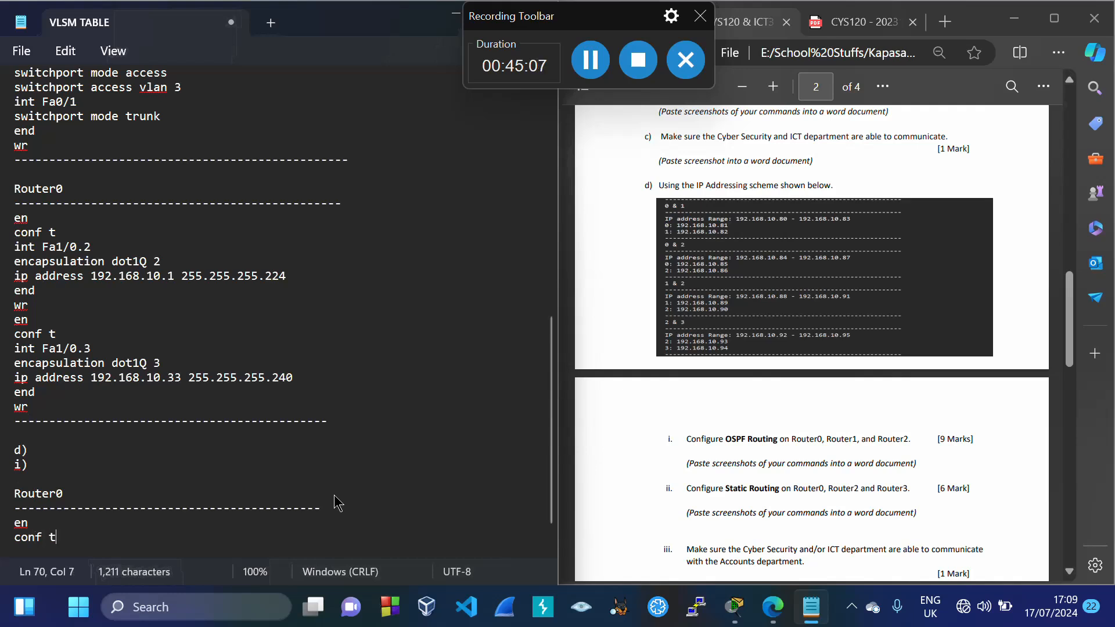
pyautogui.press('Return')
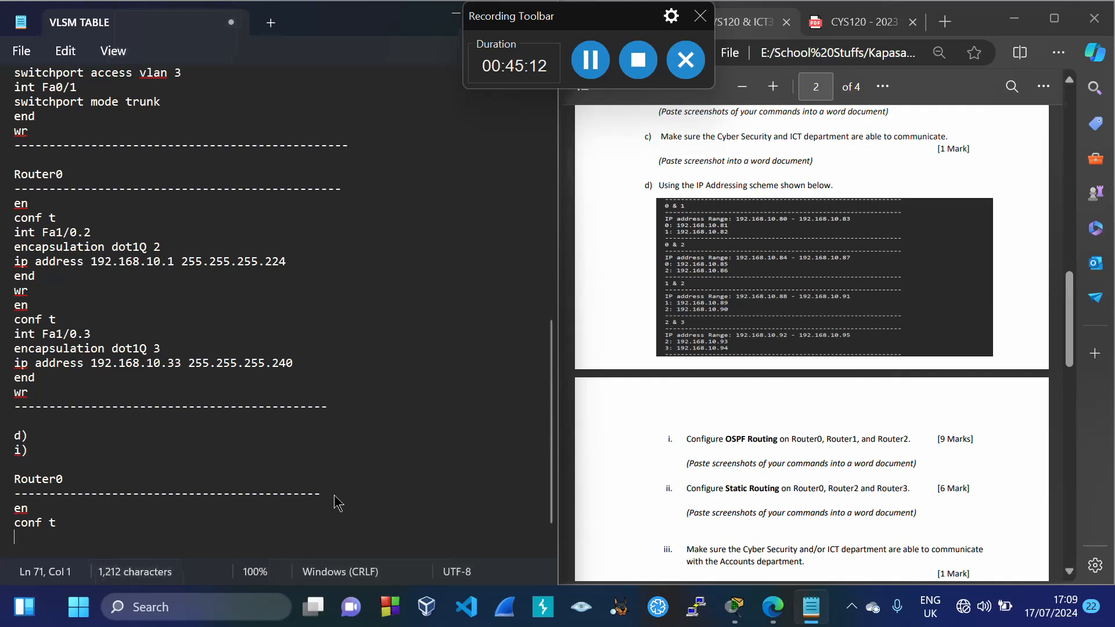
pyautogui.write('router ospf 1')
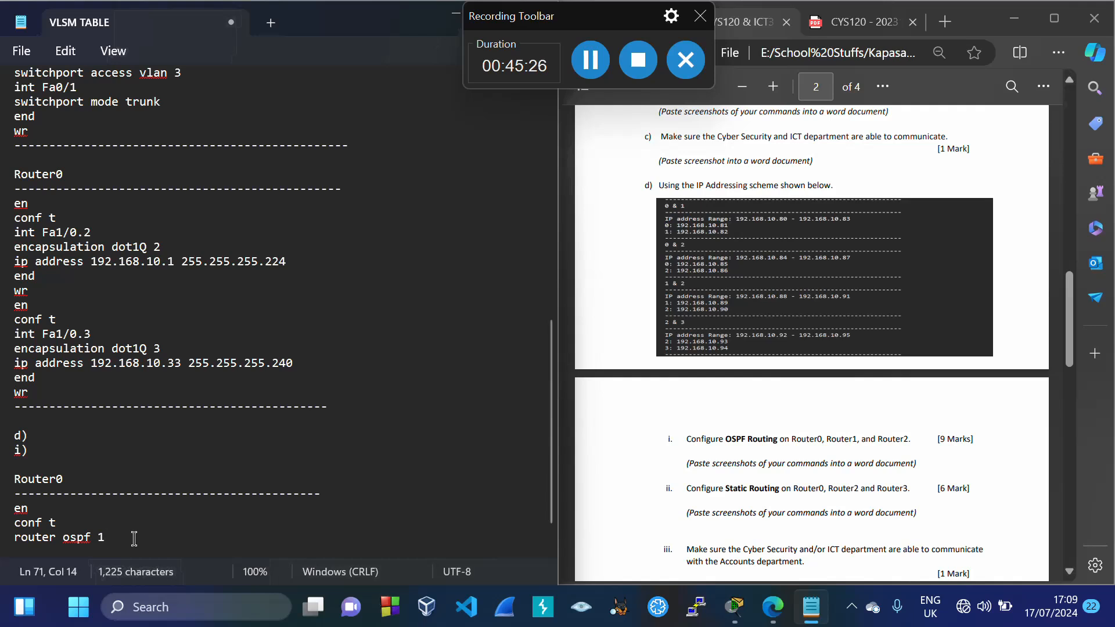
pyautogui.press('Return')
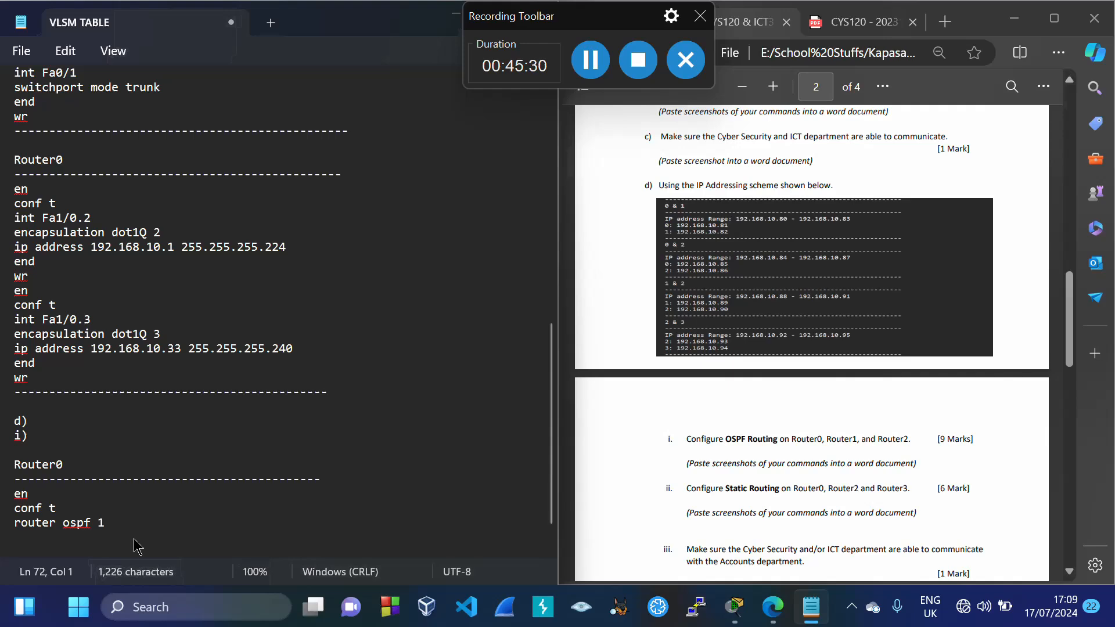
# Examine the topology diagram in the assignment PDF for the links between Router0, Router1 and Router2
pyautogui.click(753, 304)
pyautogui.scroll(4, 753, 304)
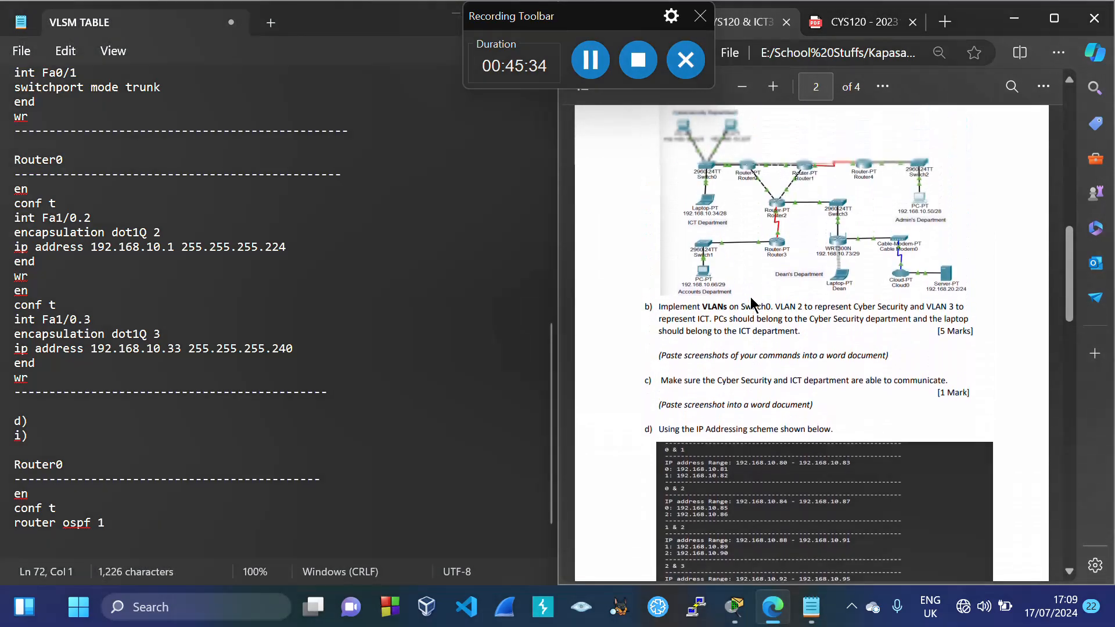
pyautogui.scroll(1, 753, 304)
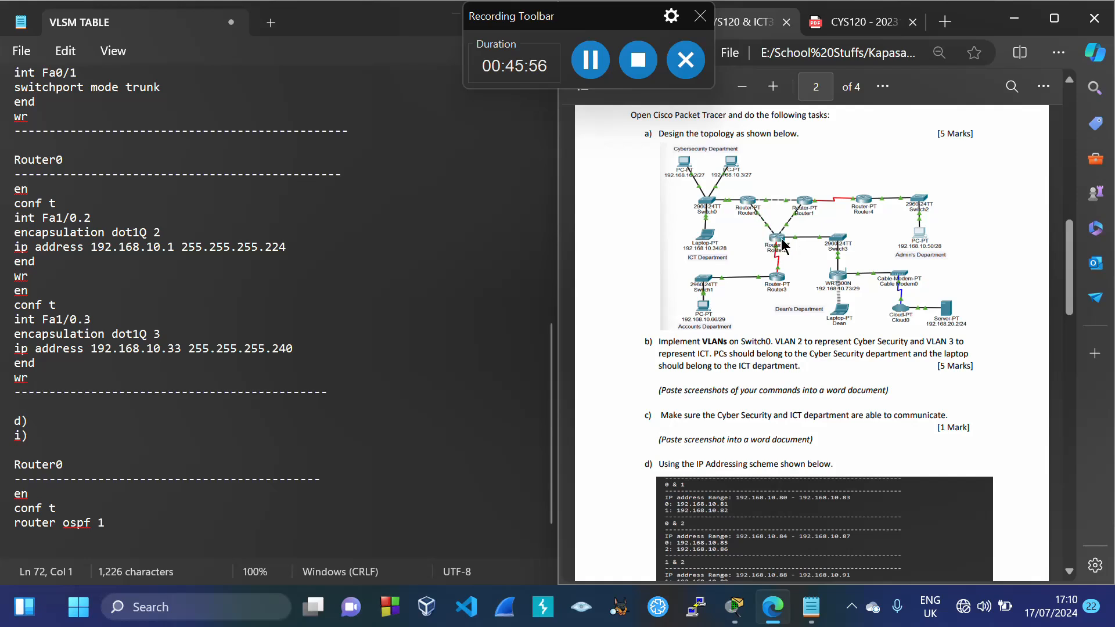
# Start a network command below "router ospf 1" and copy in the Cybersecurity Department's network address, 192.168.10.0
pyautogui.click(117, 521)
pyautogui.press('Return')
pyautogui.write('ne')
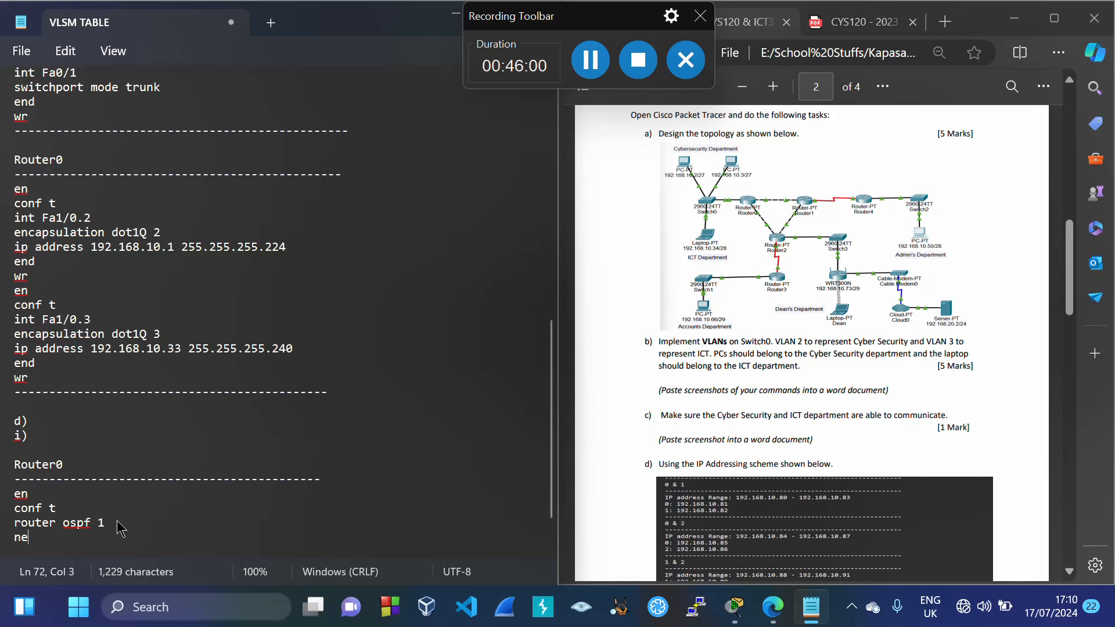
pyautogui.write('twork')
pyautogui.scroll(13, 387, 286)
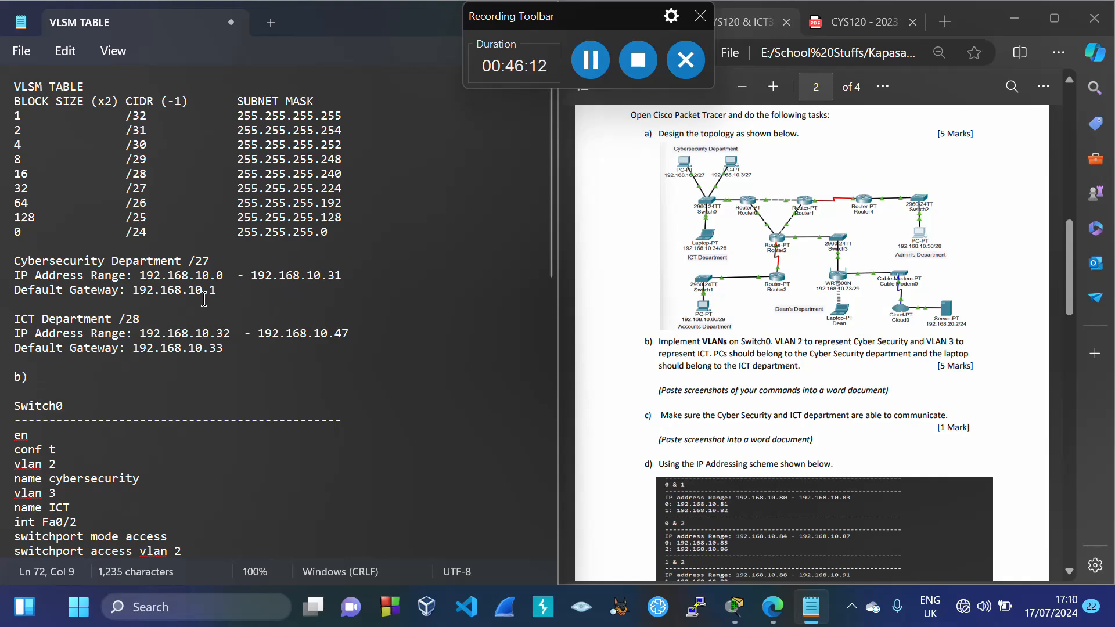
pyautogui.moveTo(143, 275); pyautogui.dragTo(225, 282)
pyautogui.hotkey('ctrl', 'c')
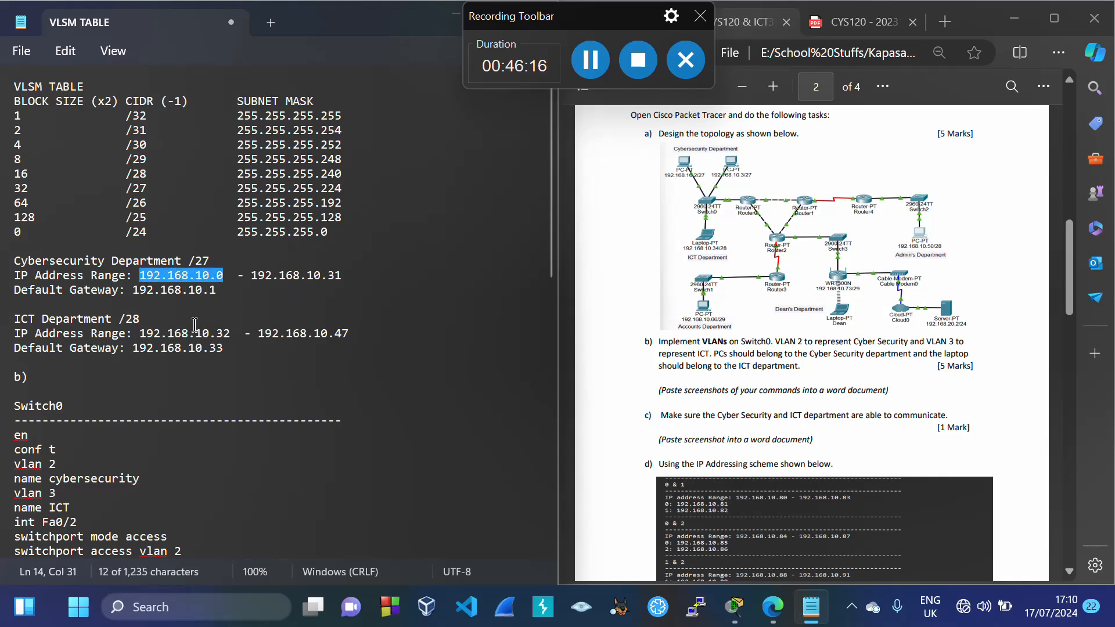
pyautogui.scroll(-14, 193, 325)
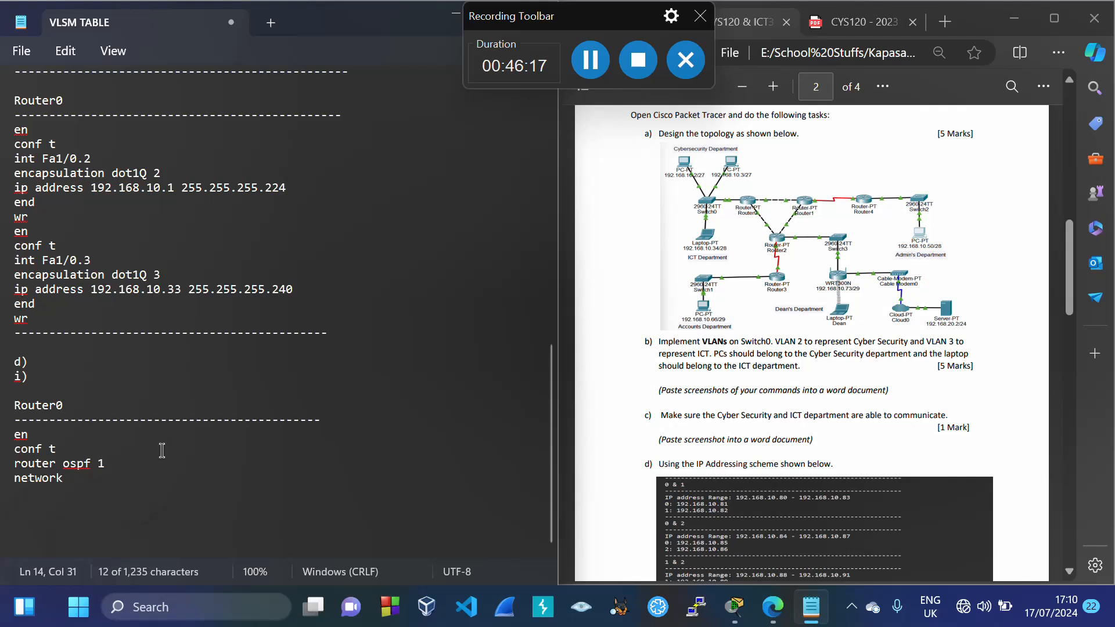
pyautogui.click(110, 481)
pyautogui.hotkey('ctrl', 'v')
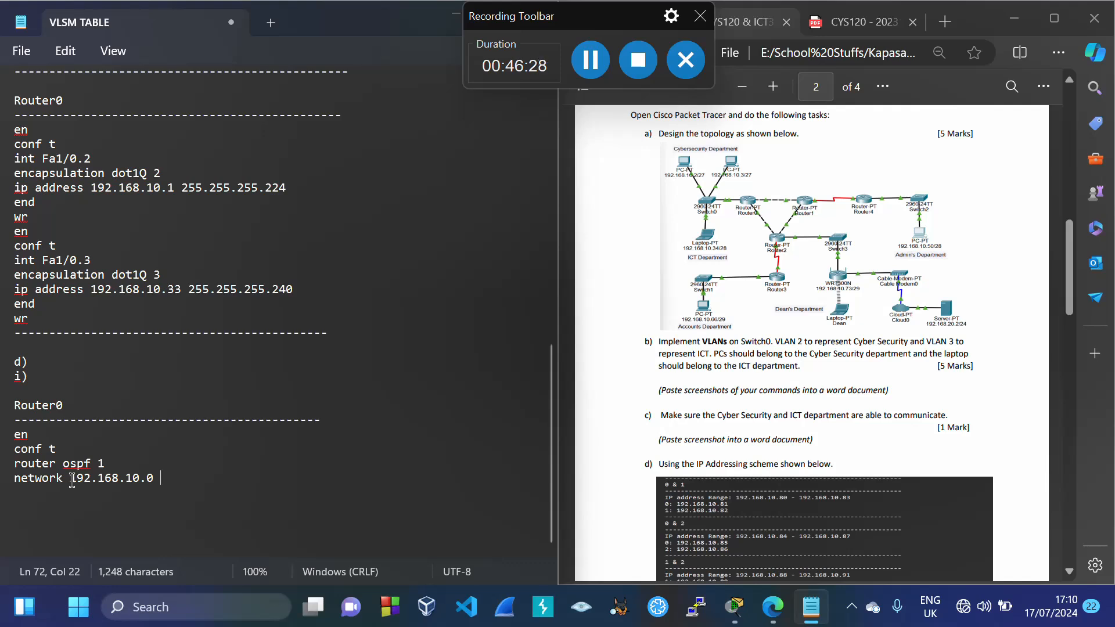
pyautogui.moveTo(72, 480); pyautogui.dragTo(149, 491)
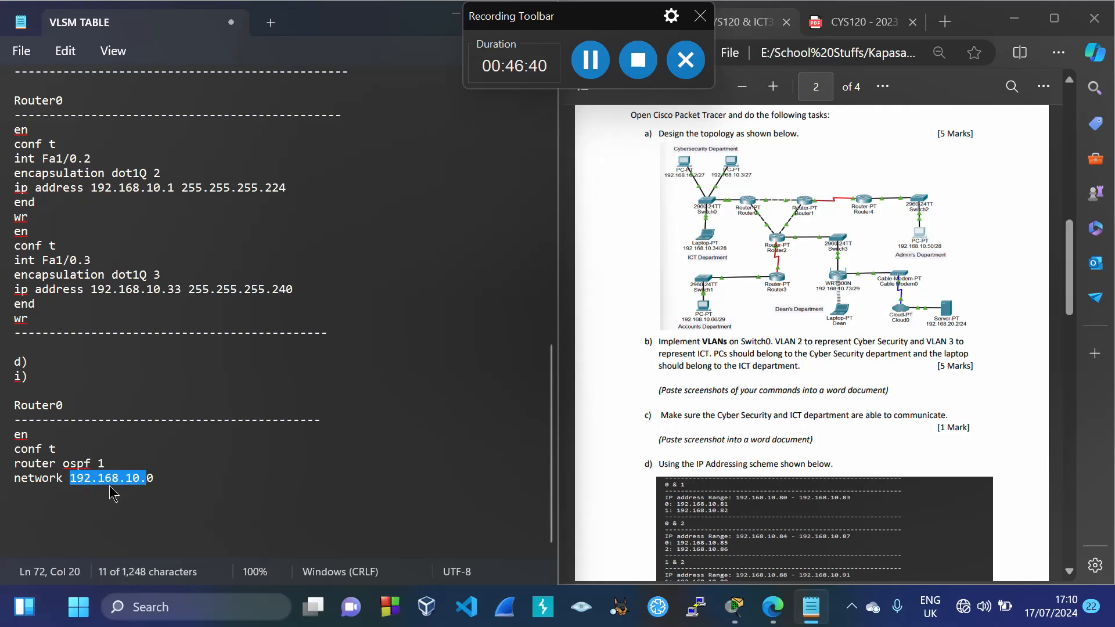
# Add the first three wildcard mask octets, "0.0.0.", after the network address 192.168.10.0
pyautogui.click(176, 481)
pyautogui.write('0.0.0.')
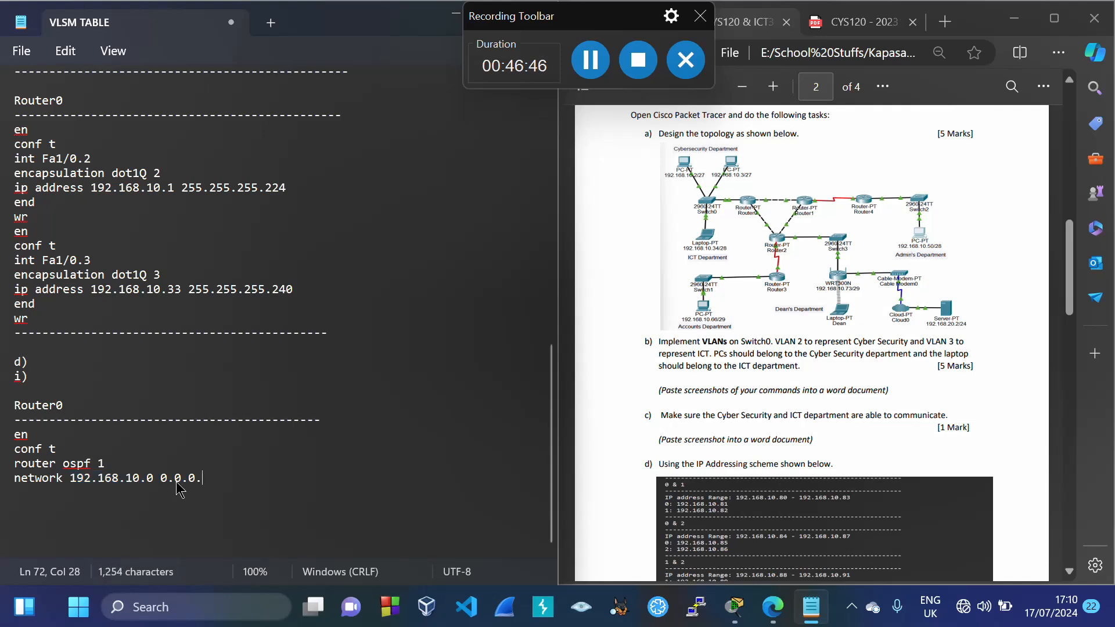
pyautogui.doubleClick(149, 478)
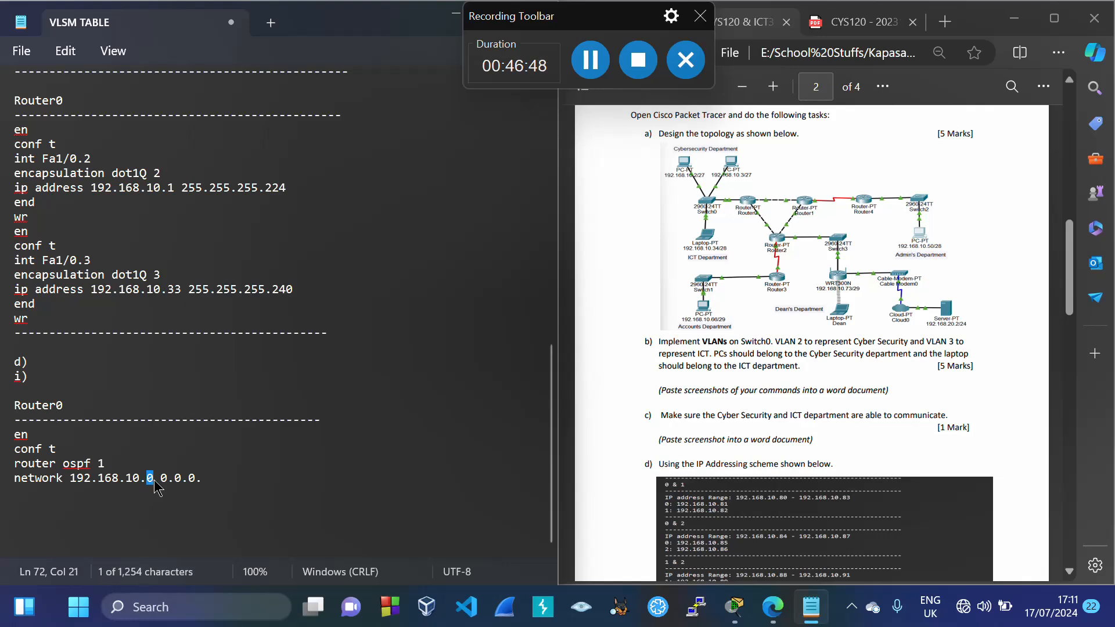
pyautogui.click(205, 479)
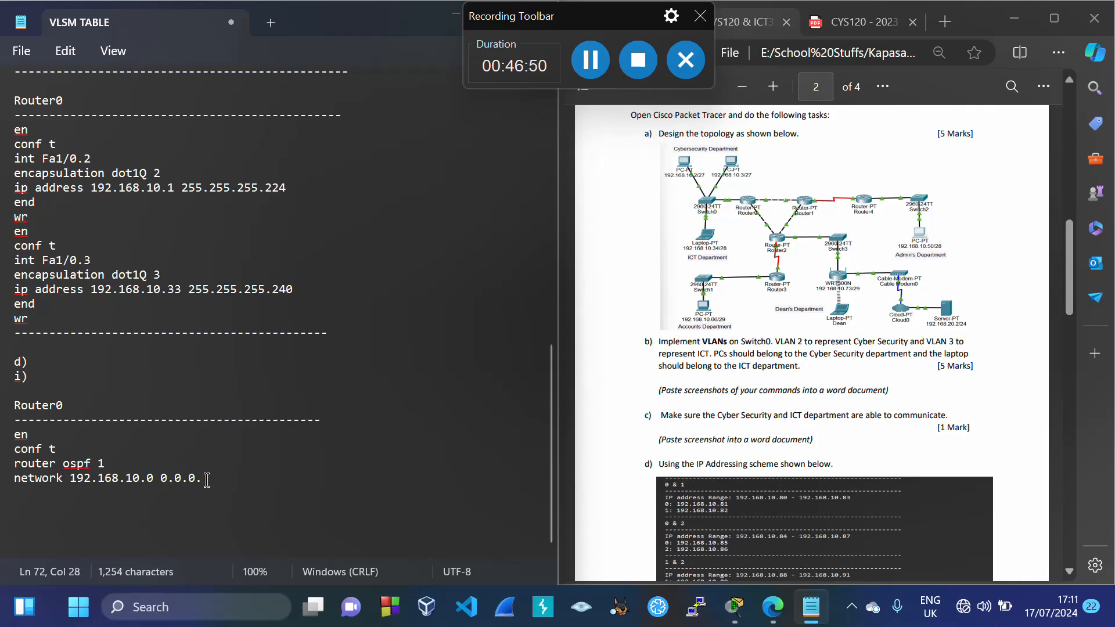
# Check the Cybersecurity /27 block size and address range in the VLSM table, and complete the wildcard mask as 0.0.0.31
pyautogui.scroll(3, 235, 390)
pyautogui.scroll(7, 236, 390)
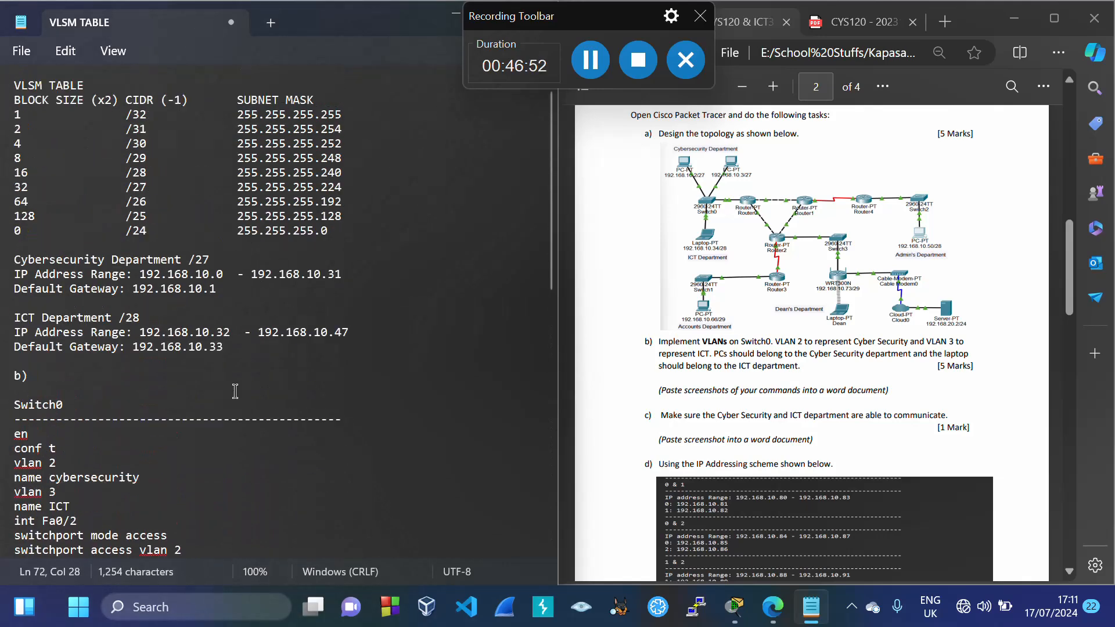
pyautogui.doubleClick(203, 261)
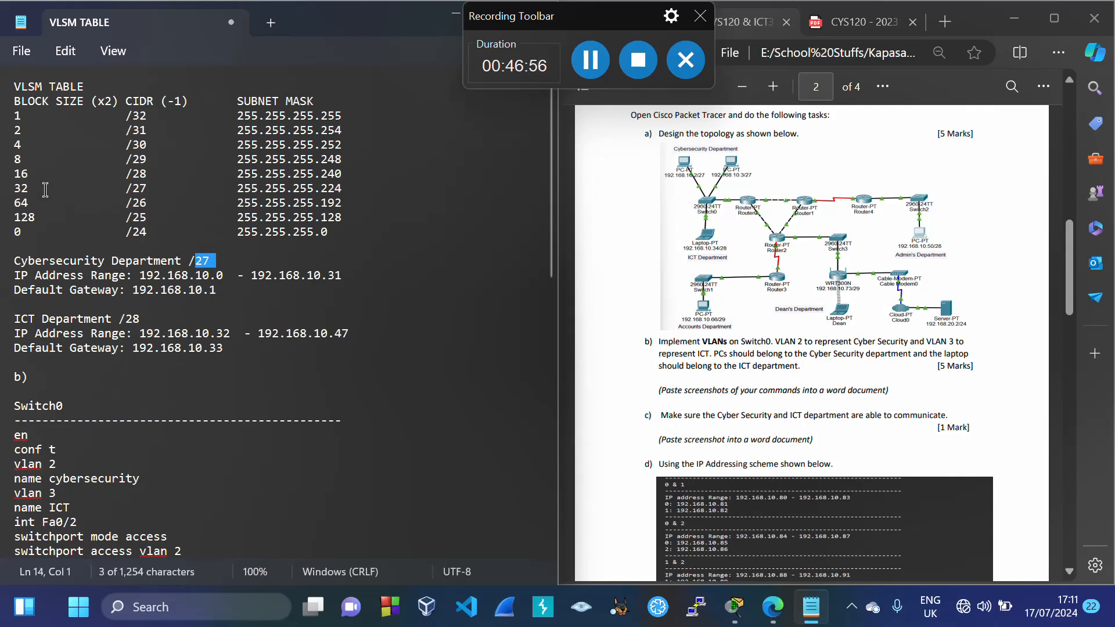
pyautogui.doubleClick(21, 188)
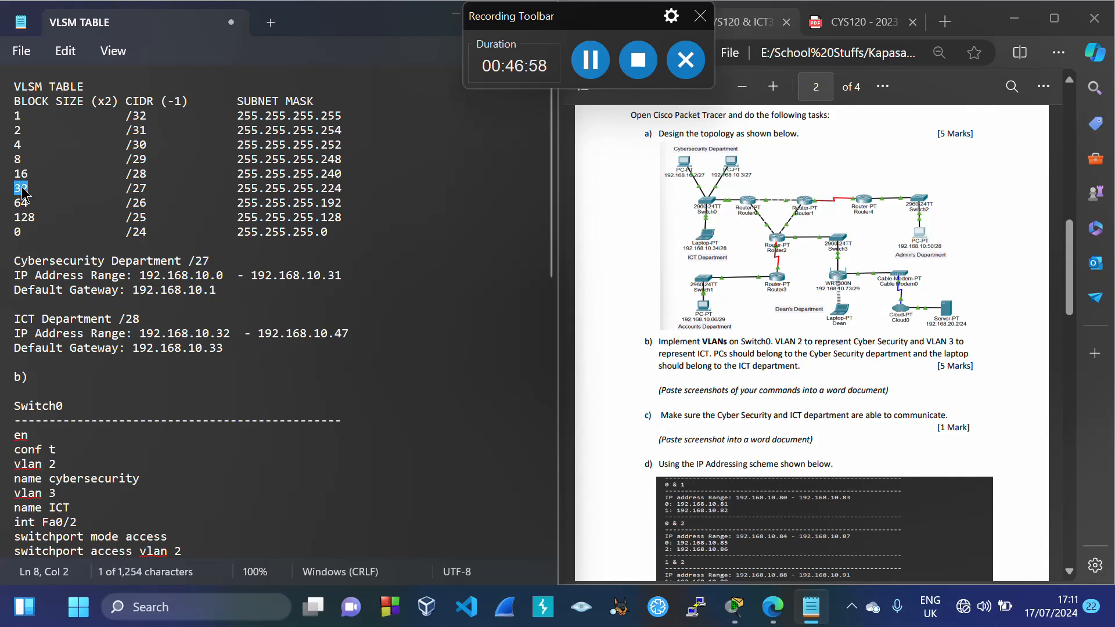
pyautogui.moveTo(104, 189); pyautogui.dragTo(366, 195)
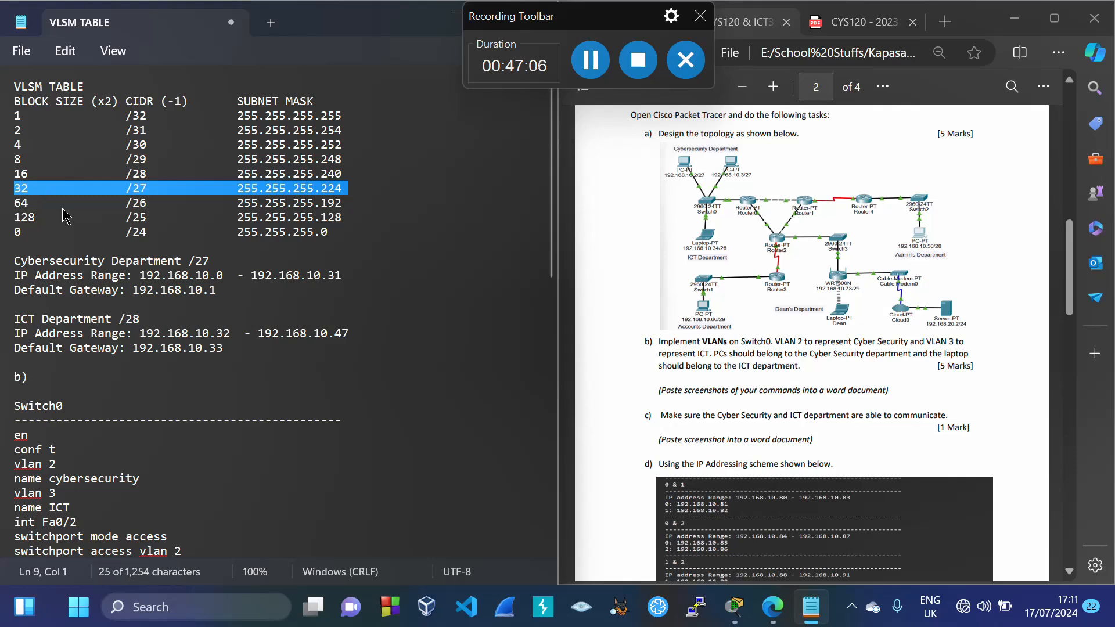
pyautogui.scroll(-2, 104, 343)
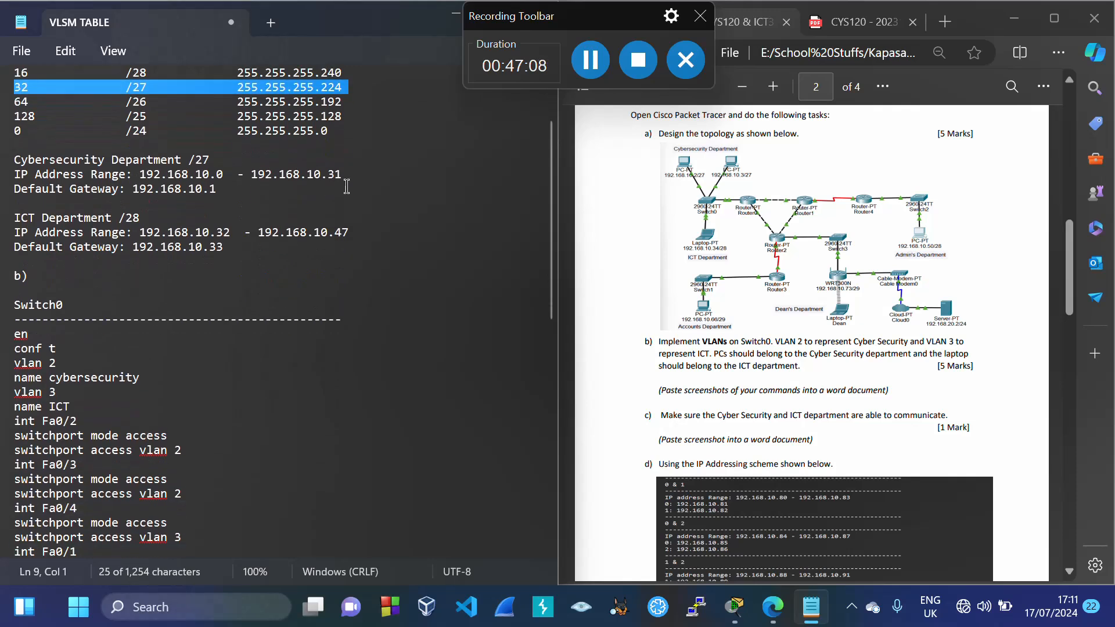
pyautogui.doubleClick(331, 174)
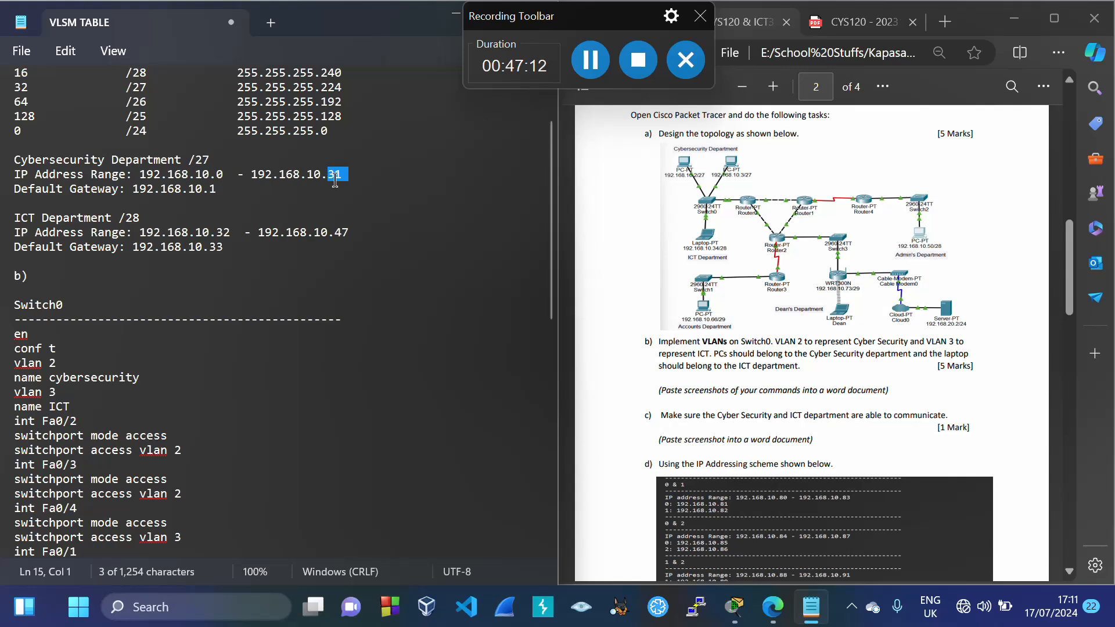
pyautogui.scroll(-11, 326, 232)
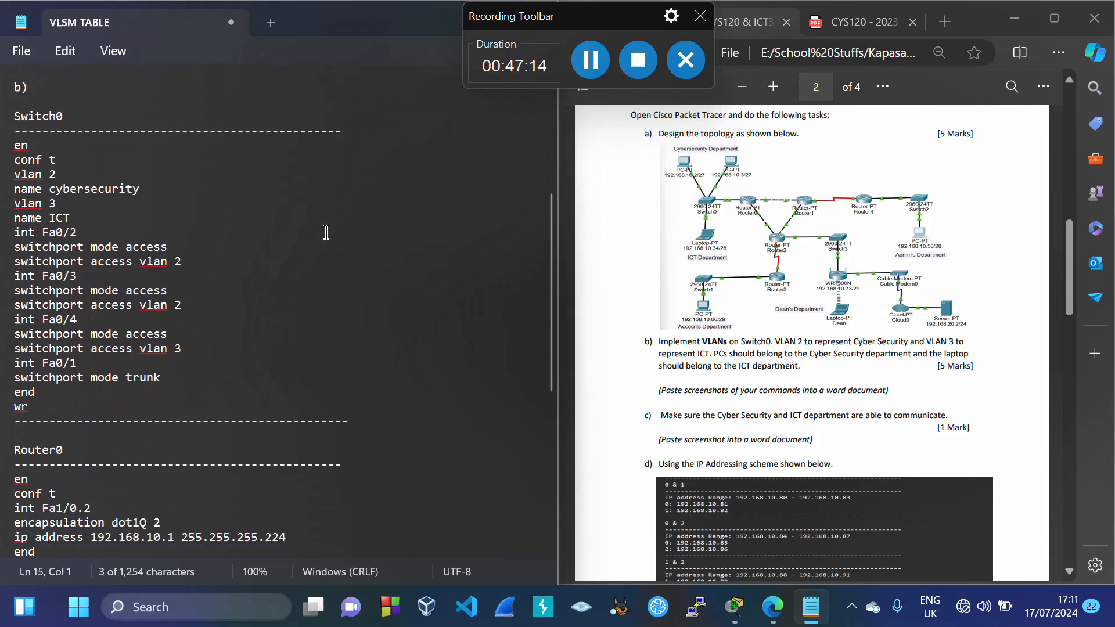
pyautogui.scroll(-2, 326, 233)
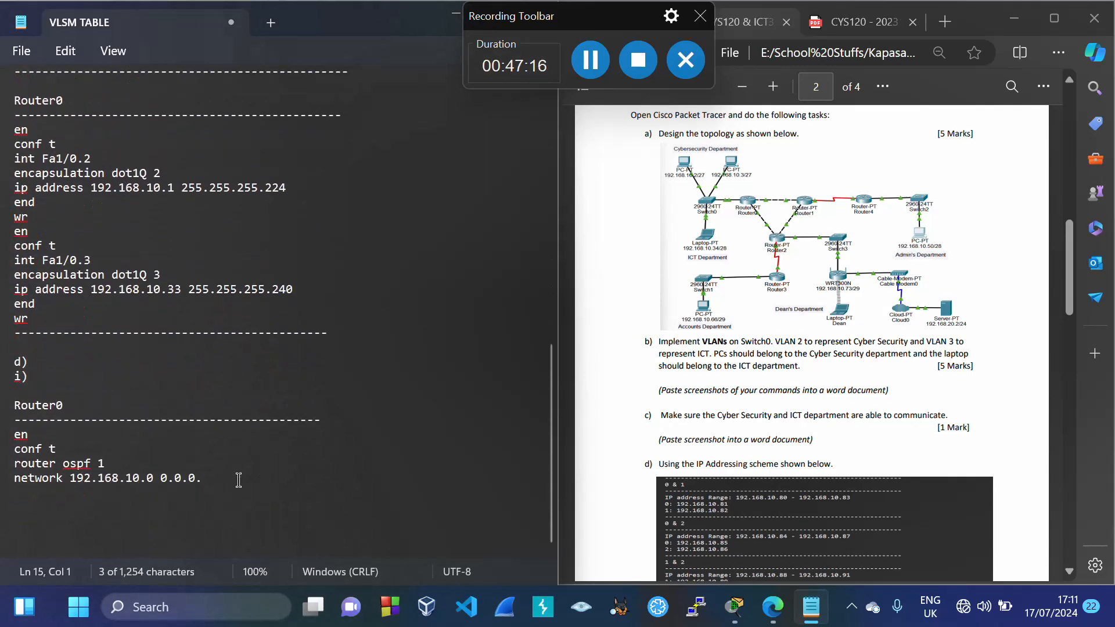
pyautogui.click(213, 482)
pyautogui.write('31')
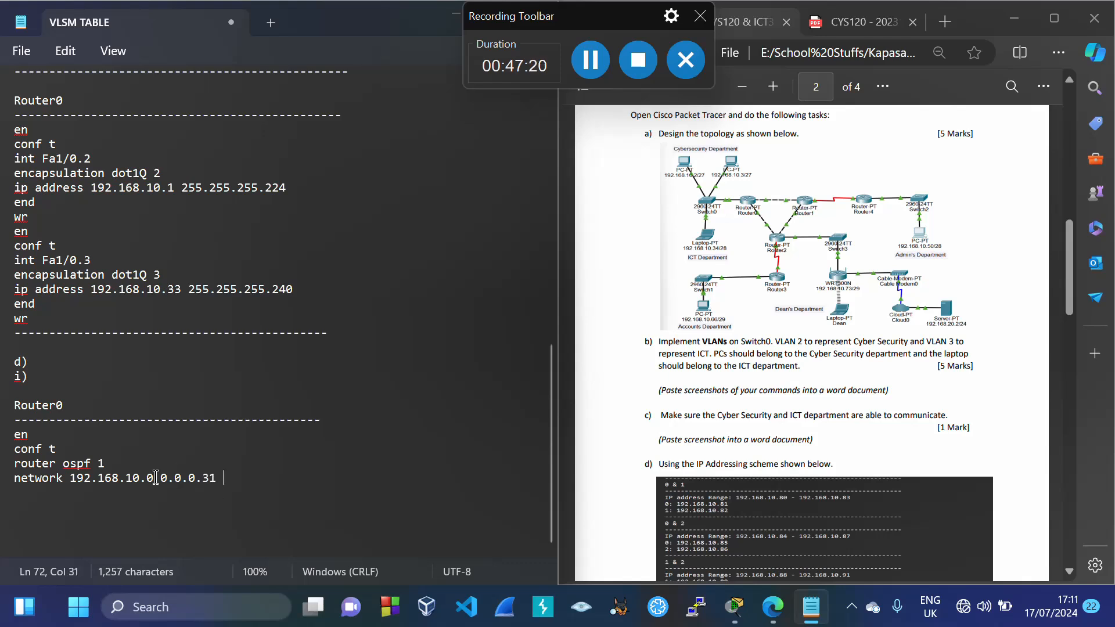
# Finish the first OSPF network command with "area 0"
pyautogui.write(' area 0')
pyautogui.moveTo(16, 479); pyautogui.dragTo(219, 492)
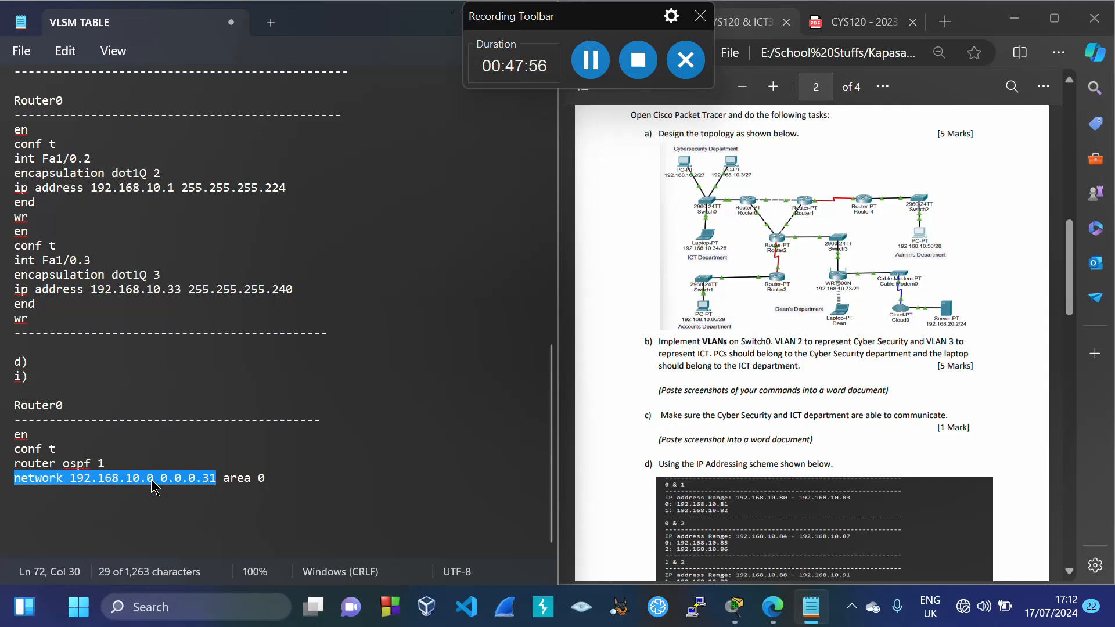
pyautogui.click(268, 478)
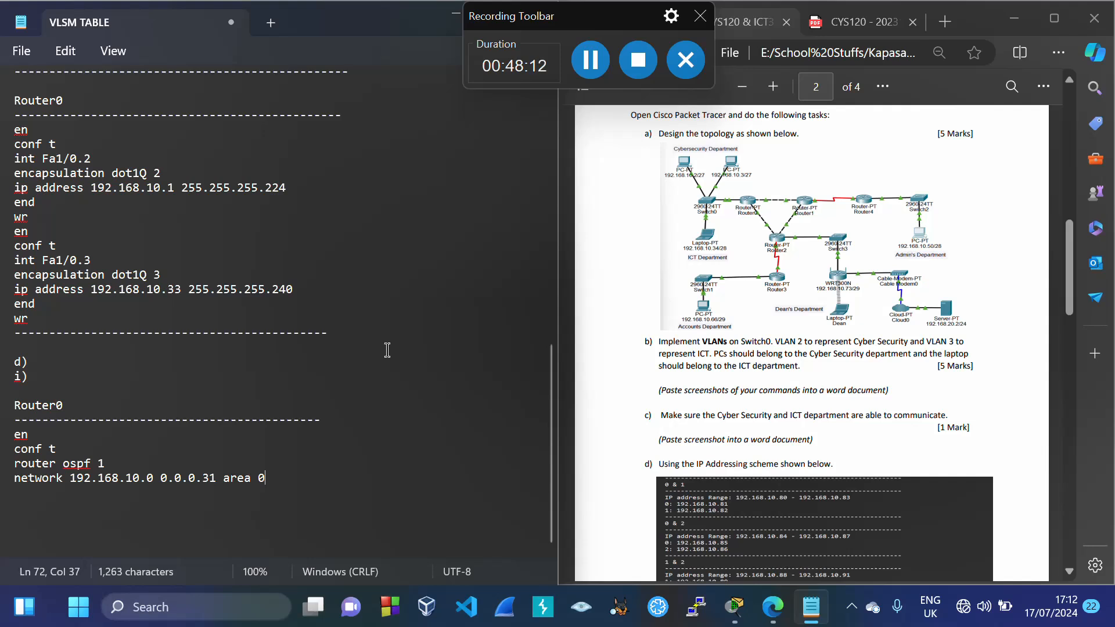
# Duplicate the full 192.168.10.0 network command onto the line below it
pyautogui.moveTo(16, 479); pyautogui.dragTo(264, 489)
pyautogui.hotkey('ctrl', 'c')
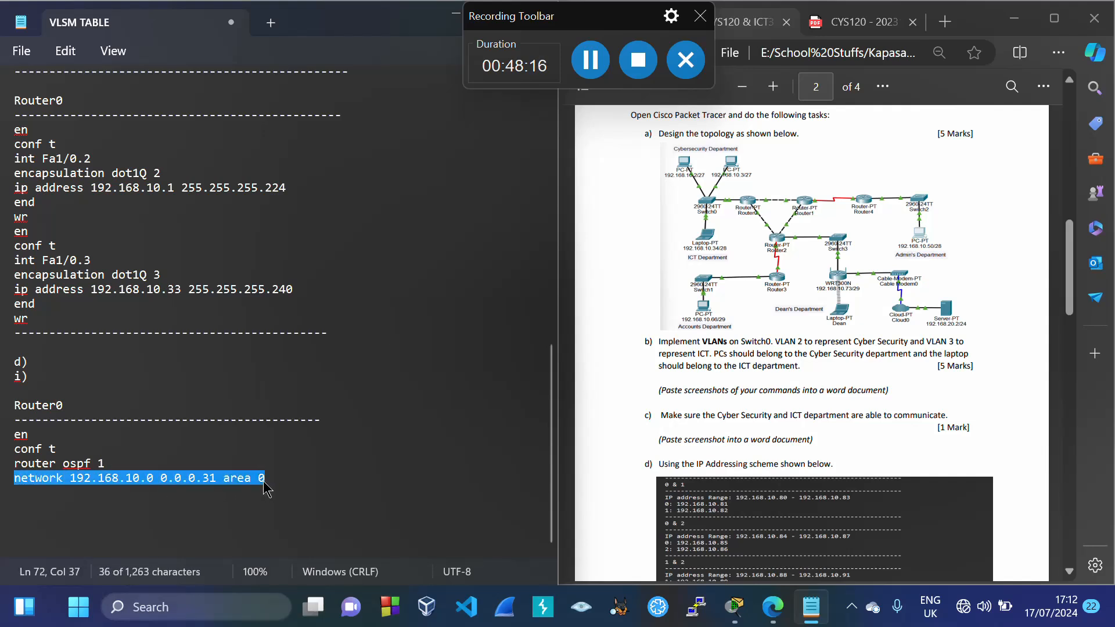
pyautogui.click(265, 489)
pyautogui.hotkey('ctrl', 'v')
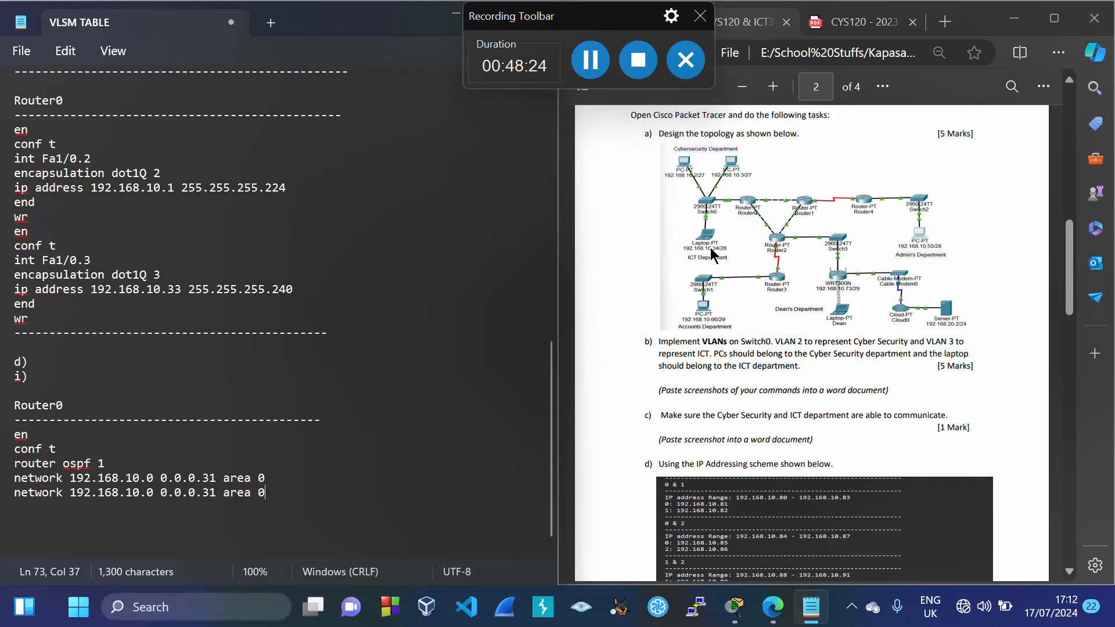
# Look up the ICT Department's network address and set the second network command's address to 192.168.10.32
pyautogui.scroll(6, 340, 318)
pyautogui.scroll(8, 339, 318)
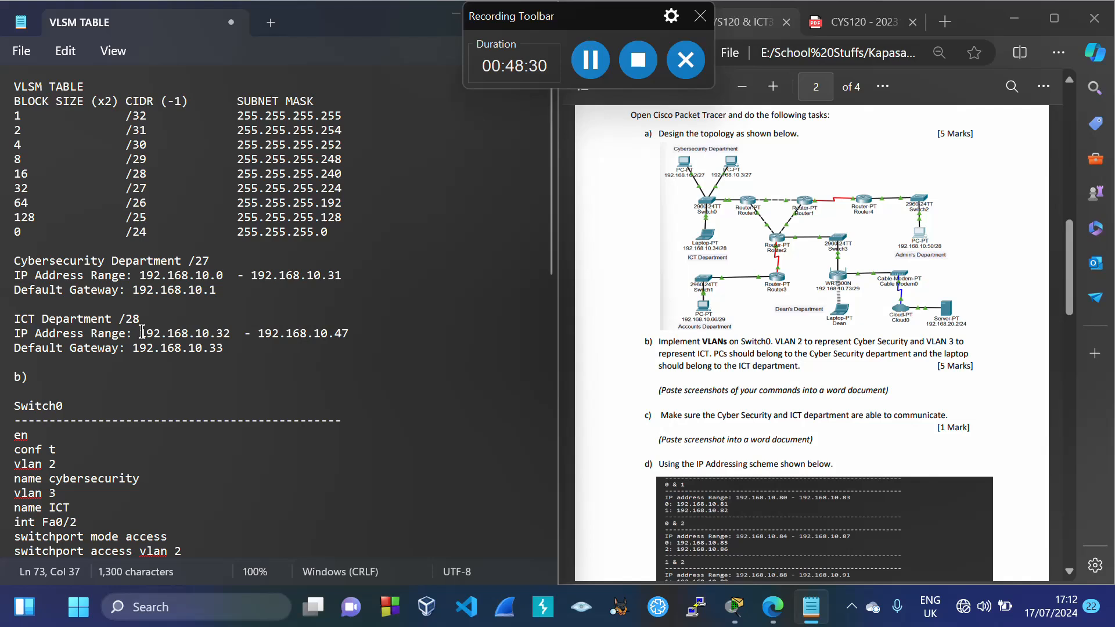
pyautogui.moveTo(152, 333); pyautogui.dragTo(230, 334)
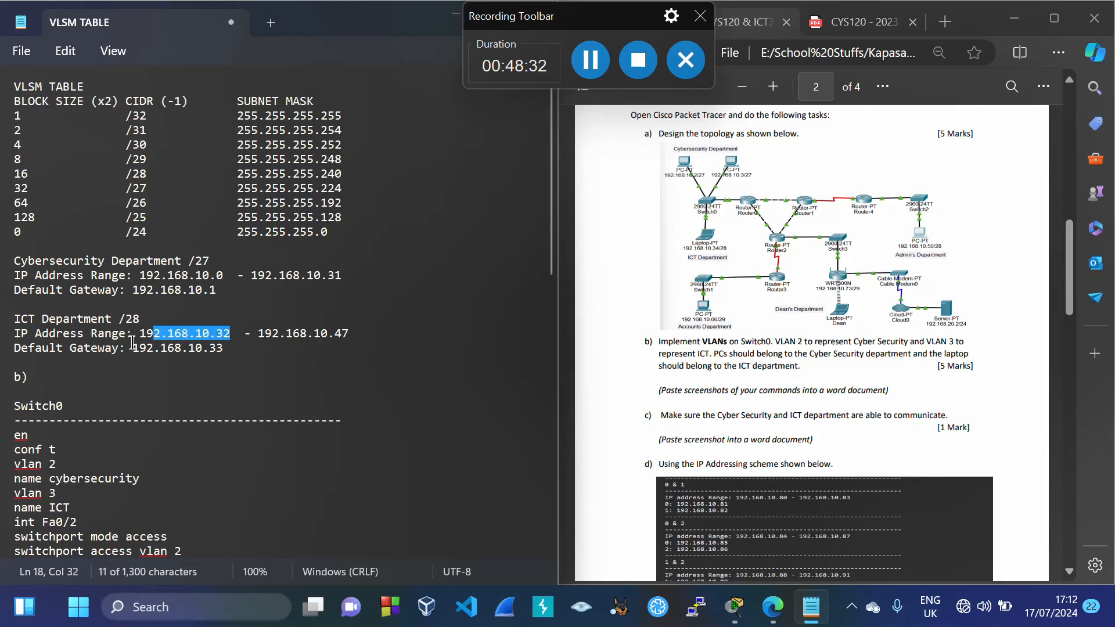
pyautogui.moveTo(139, 335); pyautogui.dragTo(231, 335)
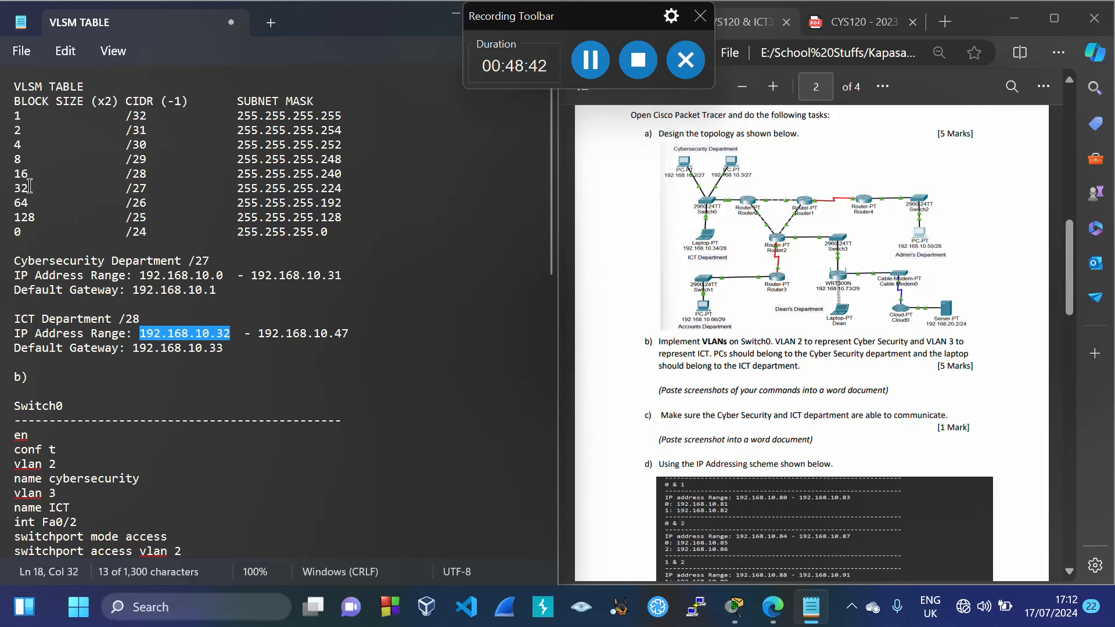
pyautogui.scroll(-15, 161, 430)
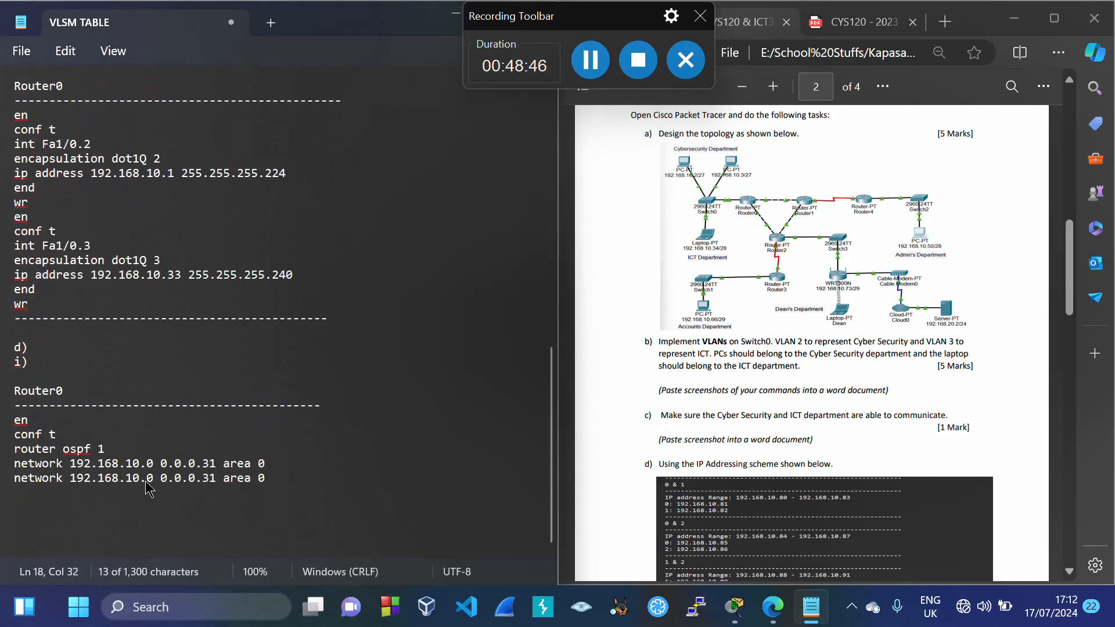
pyautogui.click(155, 482)
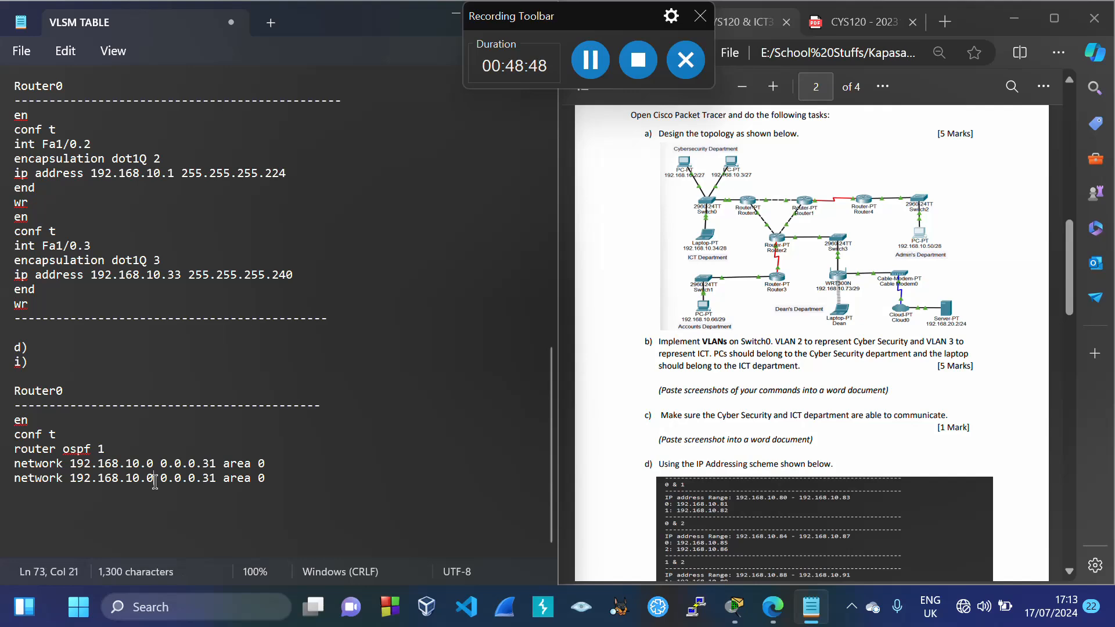
pyautogui.press('BackSpace')
pyautogui.write('32')
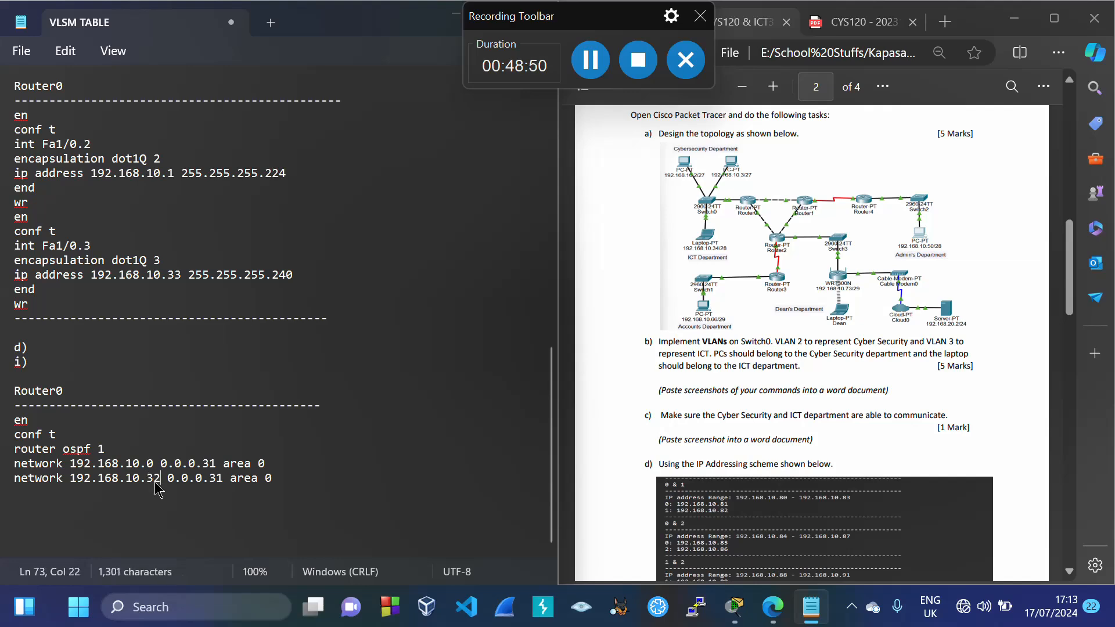
# Check the /28 row of the VLSM table and set the second network command's wildcard mask to 0.0.0.15
pyautogui.scroll(15, 270, 482)
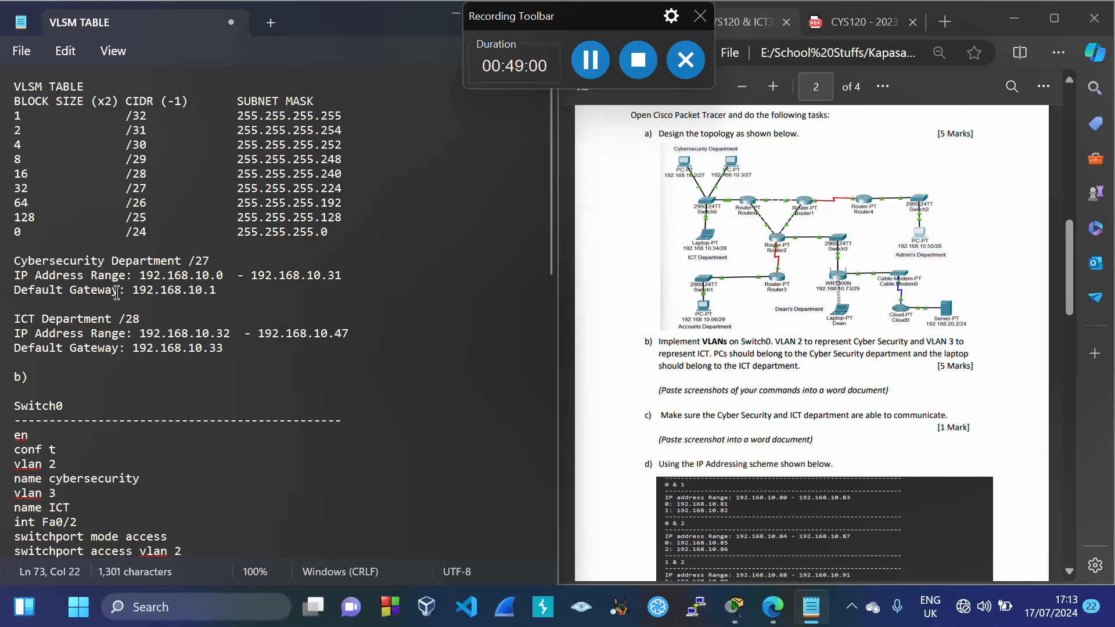
pyautogui.doubleClick(128, 319)
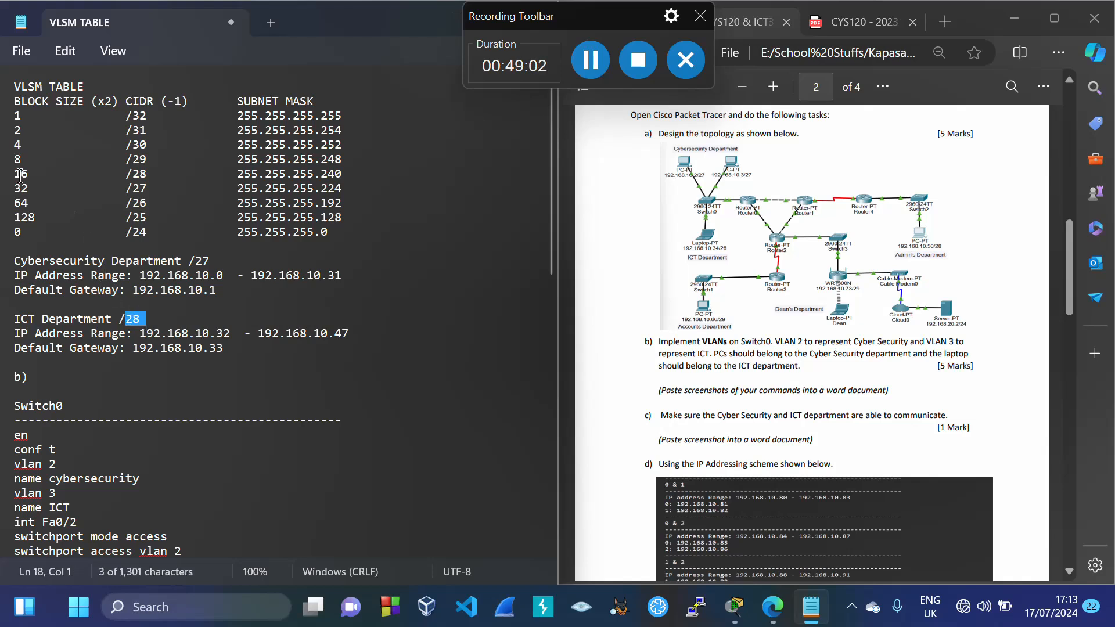
pyautogui.moveTo(15, 174); pyautogui.dragTo(364, 176)
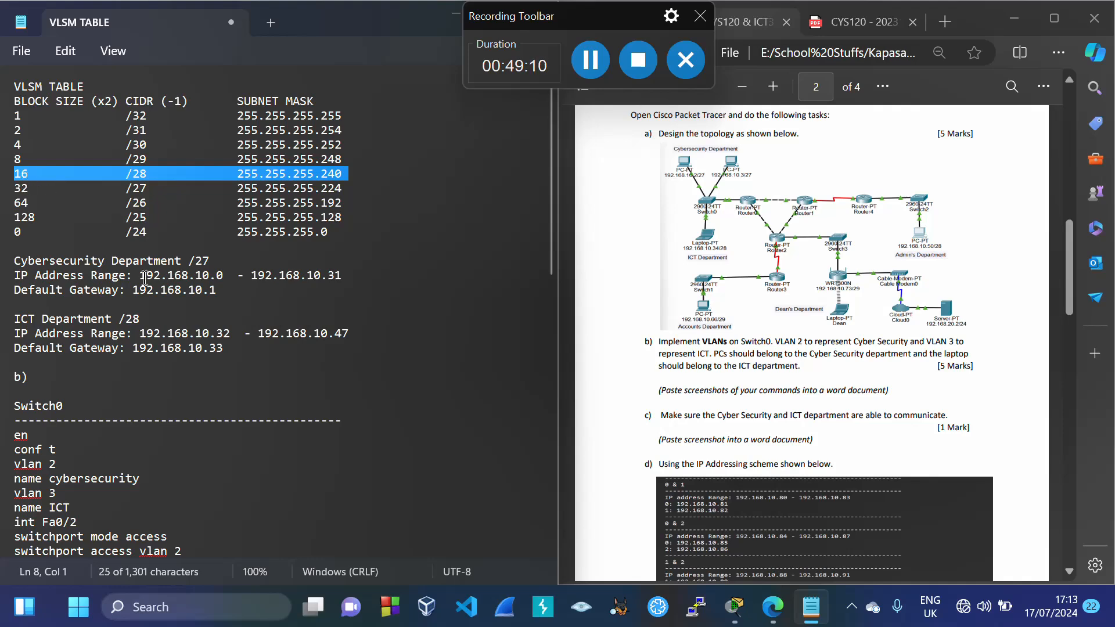
pyautogui.scroll(-9, 143, 278)
pyautogui.scroll(-6, 144, 278)
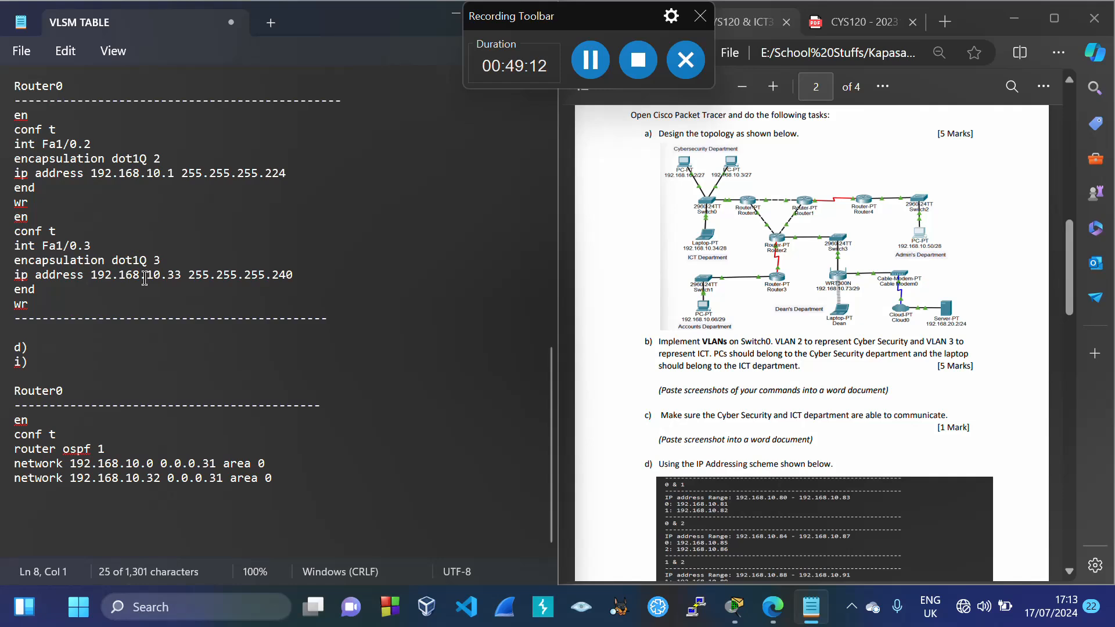
pyautogui.click(224, 478)
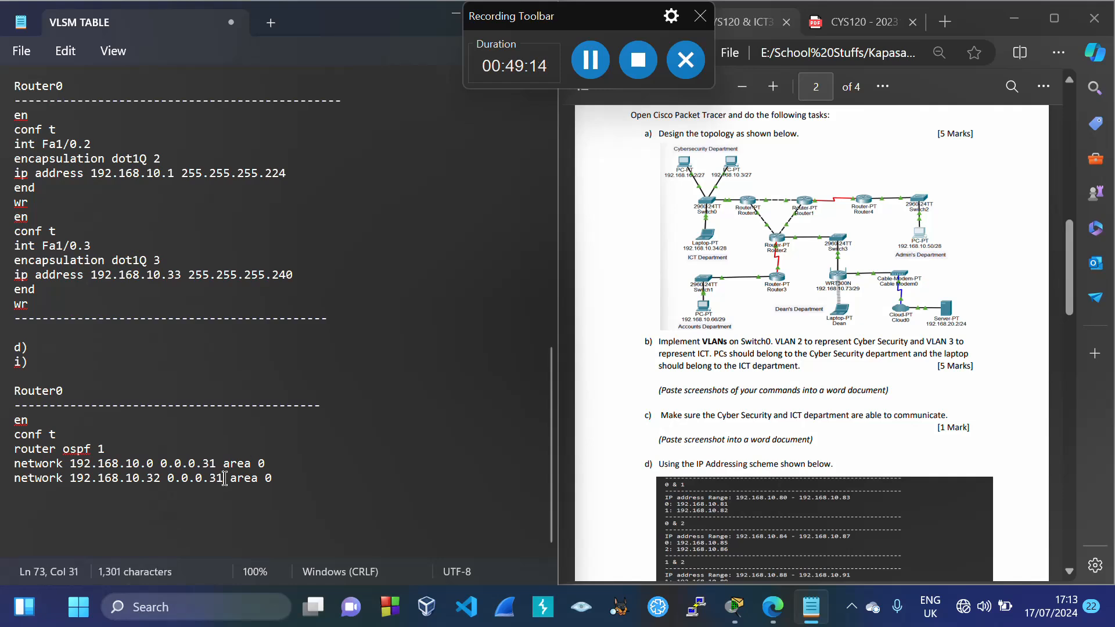
pyautogui.press('BackSpace')
pyautogui.press('BackSpace')
pyautogui.write('15')
pyautogui.moveTo(170, 482); pyautogui.dragTo(216, 490)
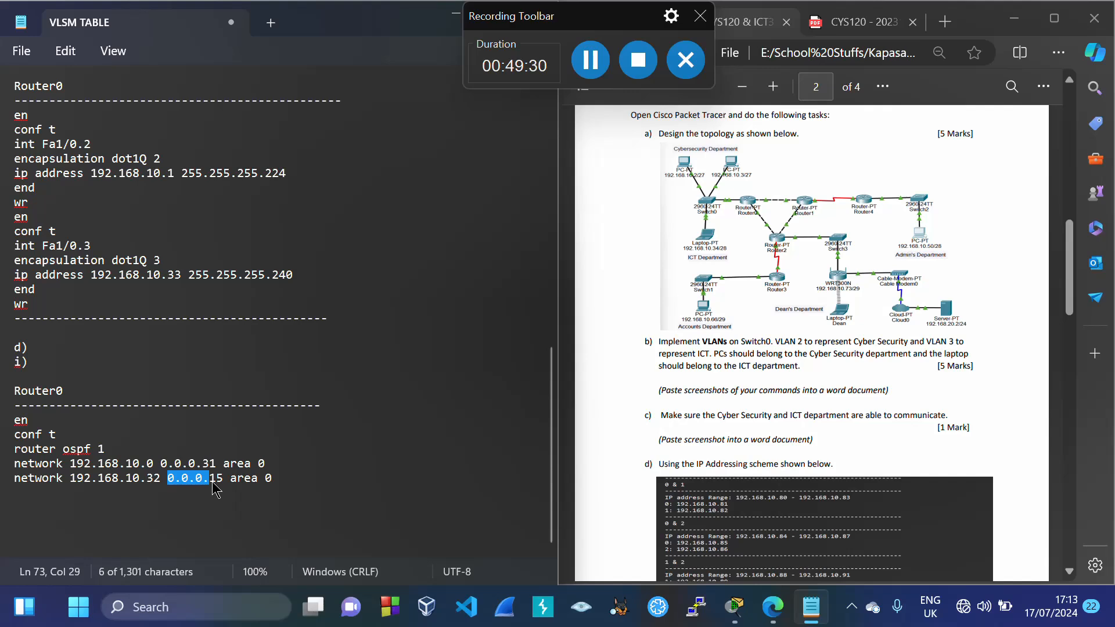
pyautogui.scroll(12, 479, 281)
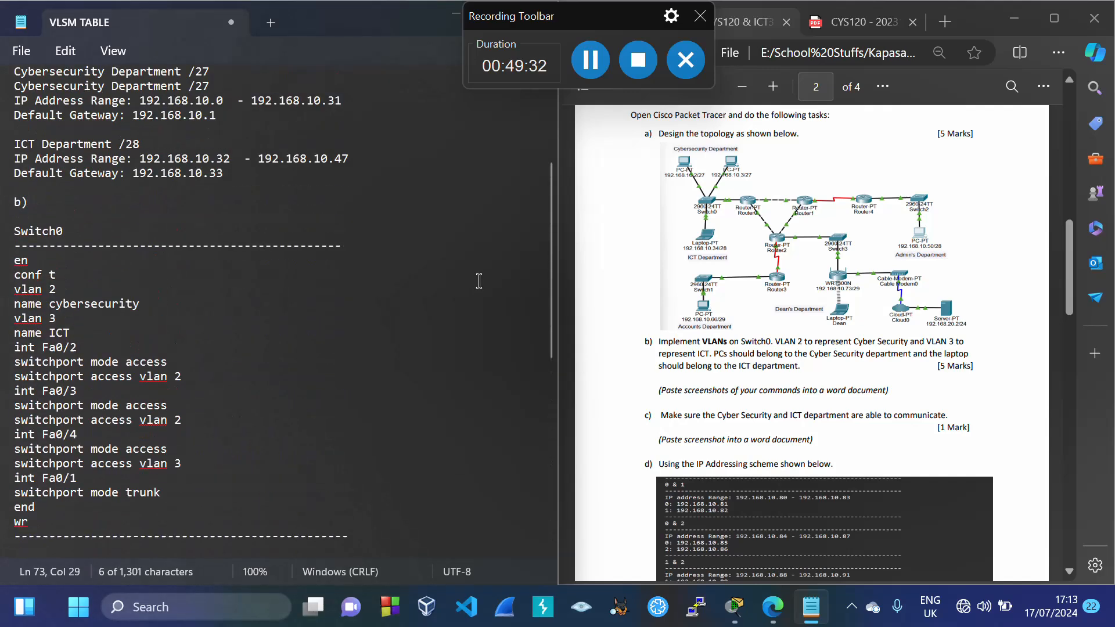
# Check the department address ranges and add the third Router0 network command, "network 192.168.10.80 0.0.0.3 area 0"
pyautogui.scroll(4, 479, 281)
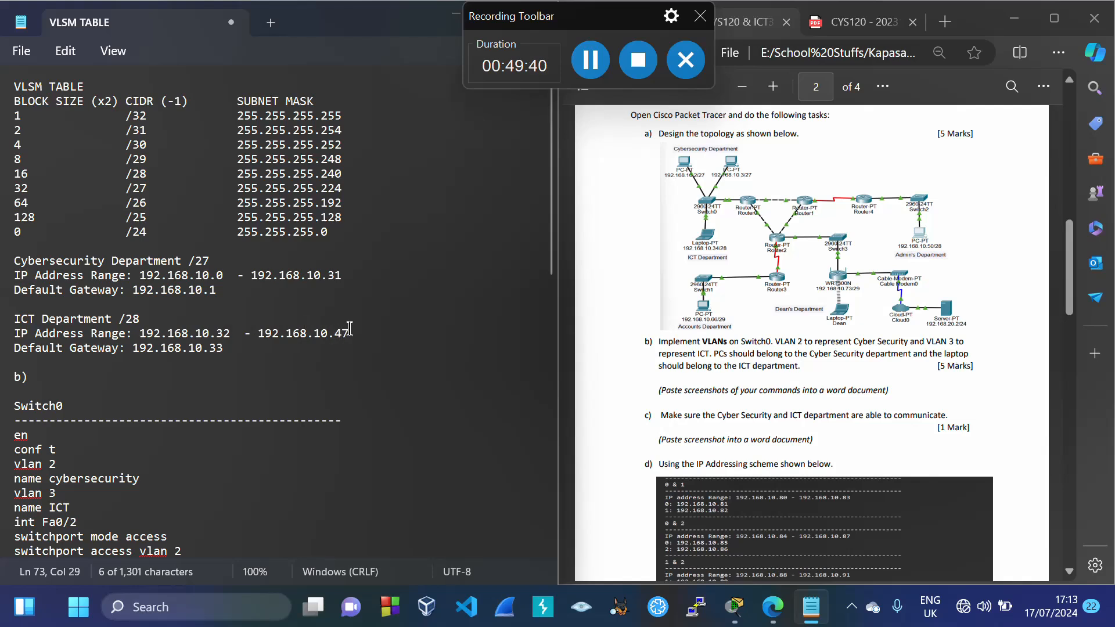
pyautogui.scroll(-15, 349, 329)
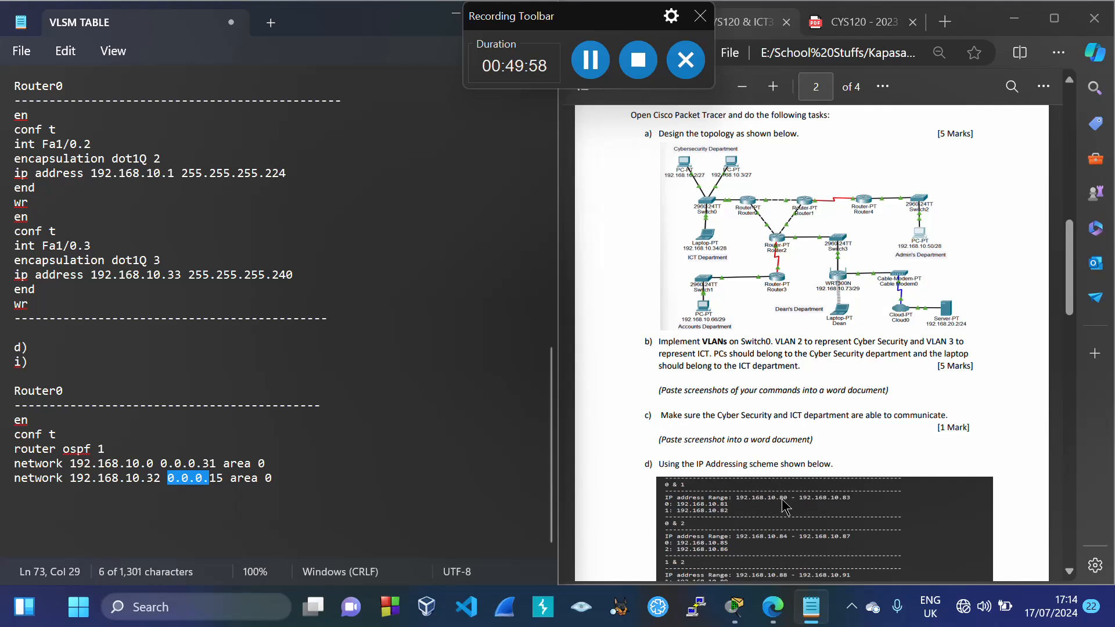
pyautogui.click(280, 484)
pyautogui.press('Return')
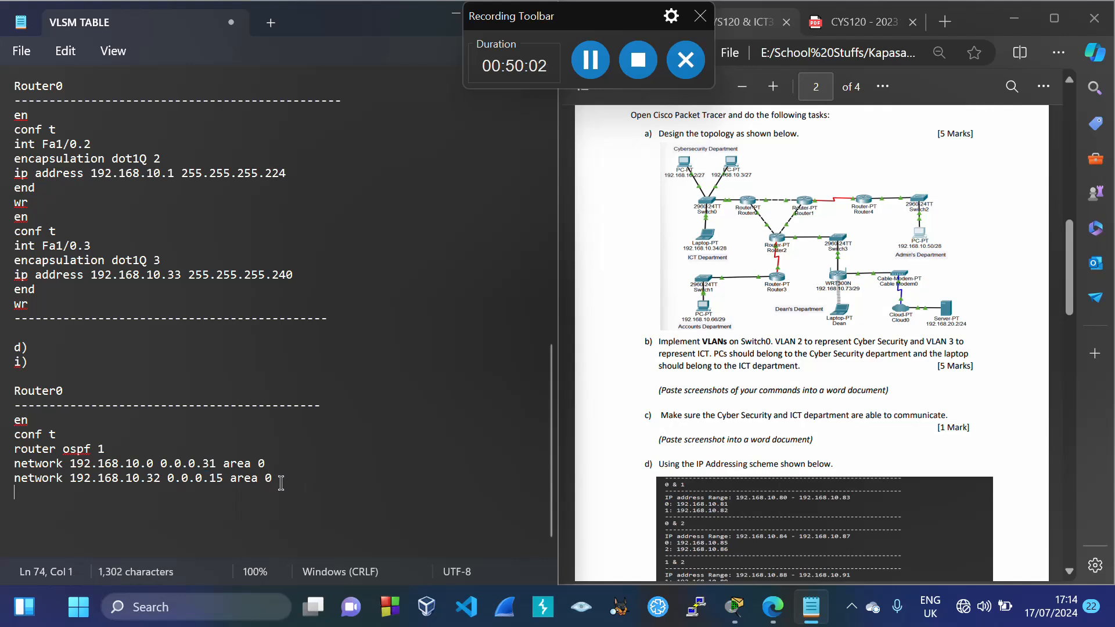
pyautogui.write('network 192.168.10.0 0.0.0.31 area 0')
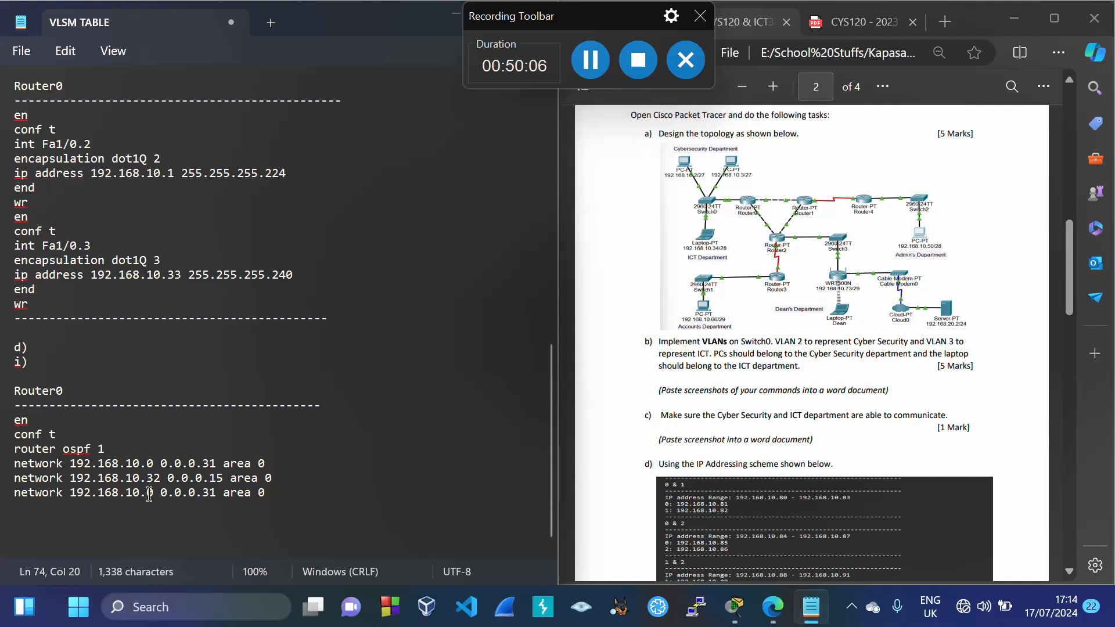
pyautogui.write('8')
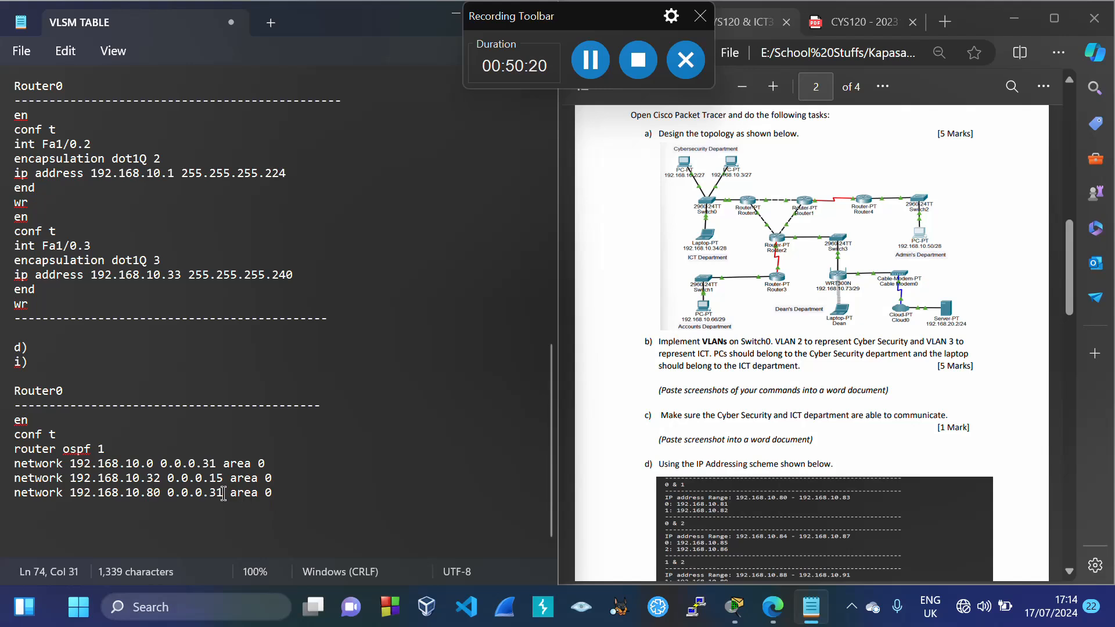
pyautogui.press('BackSpace')
pyautogui.moveTo(209, 497); pyautogui.dragTo(170, 499)
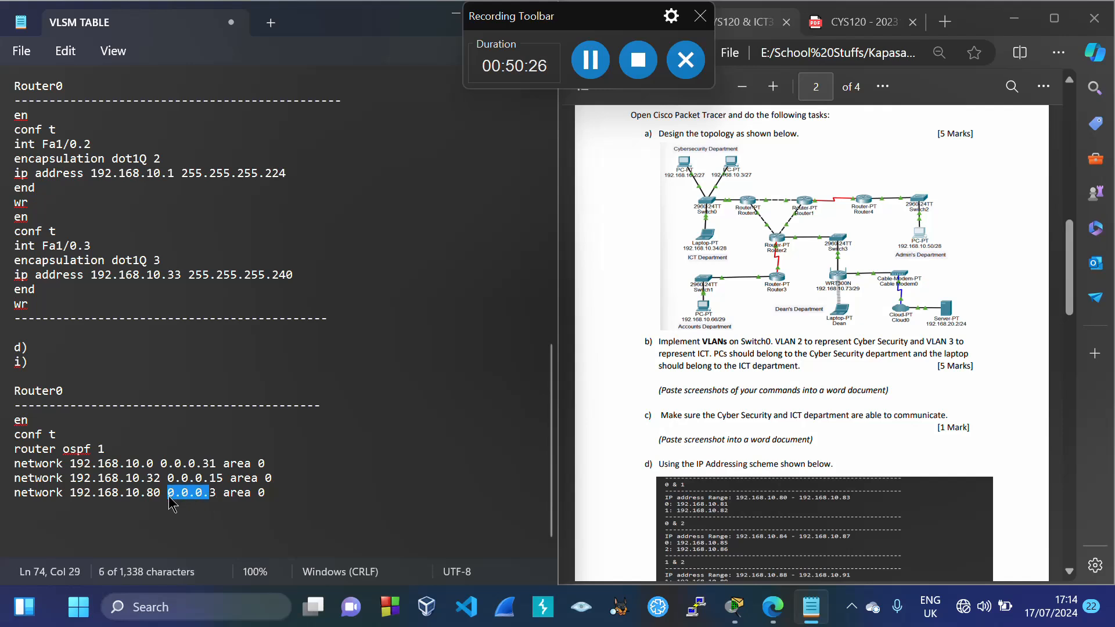
pyautogui.click(266, 491)
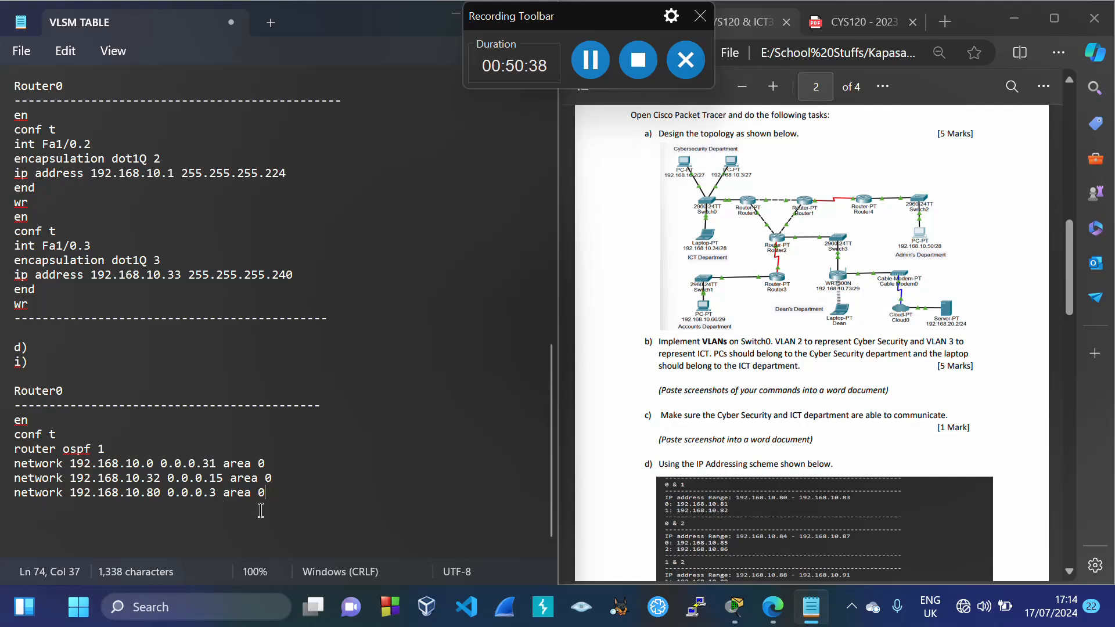
# Add a fourth network command to the Router0 OSPF block, with address 192.168.10.84 and wildcard mask 0.0.0.3 in area 0
pyautogui.moveTo(28, 492); pyautogui.dragTo(258, 493)
pyautogui.click(283, 493)
pyautogui.press('Return')
pyautogui.write('network 192.168.10.0 0.0.0.31 area 0')
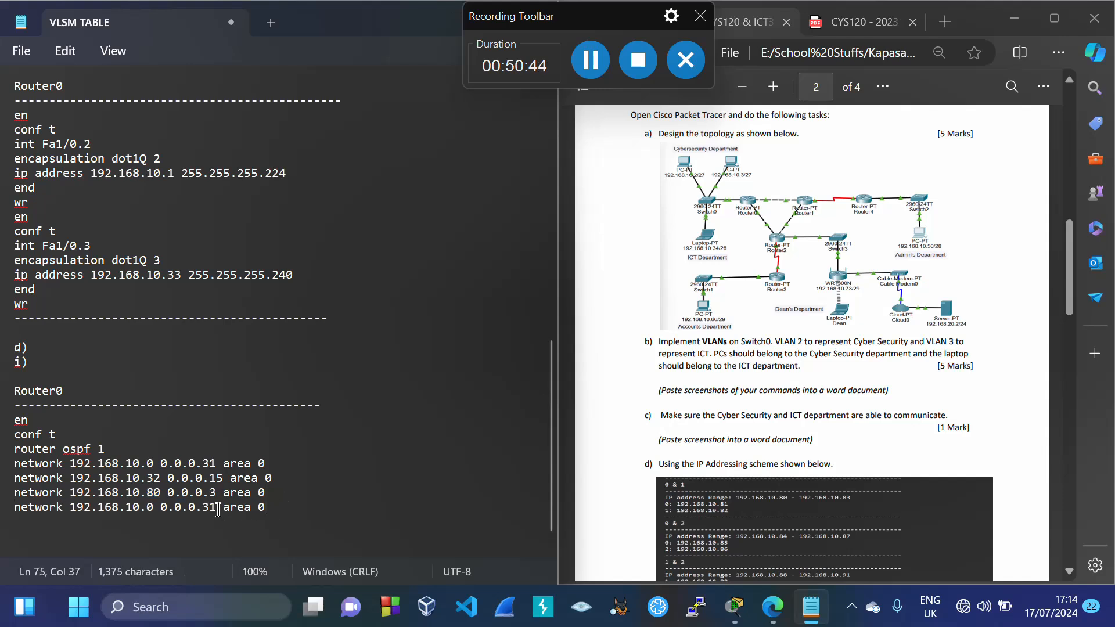
pyautogui.press('BackSpace')
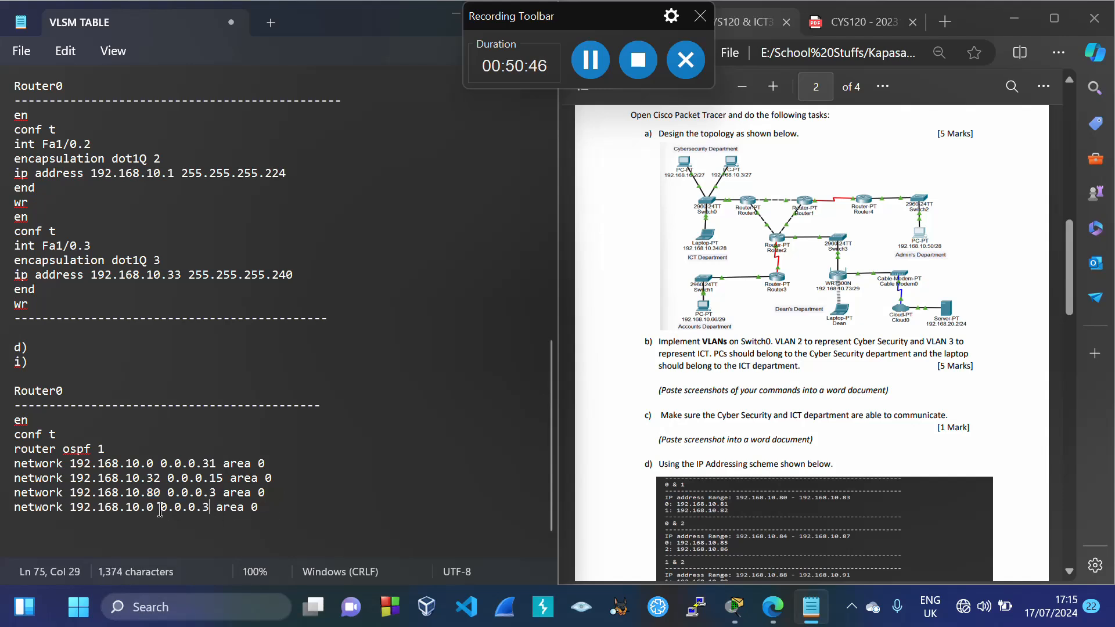
pyautogui.click(154, 509)
pyautogui.press('BackSpace')
pyautogui.write('84 0.0.0.3 ar')
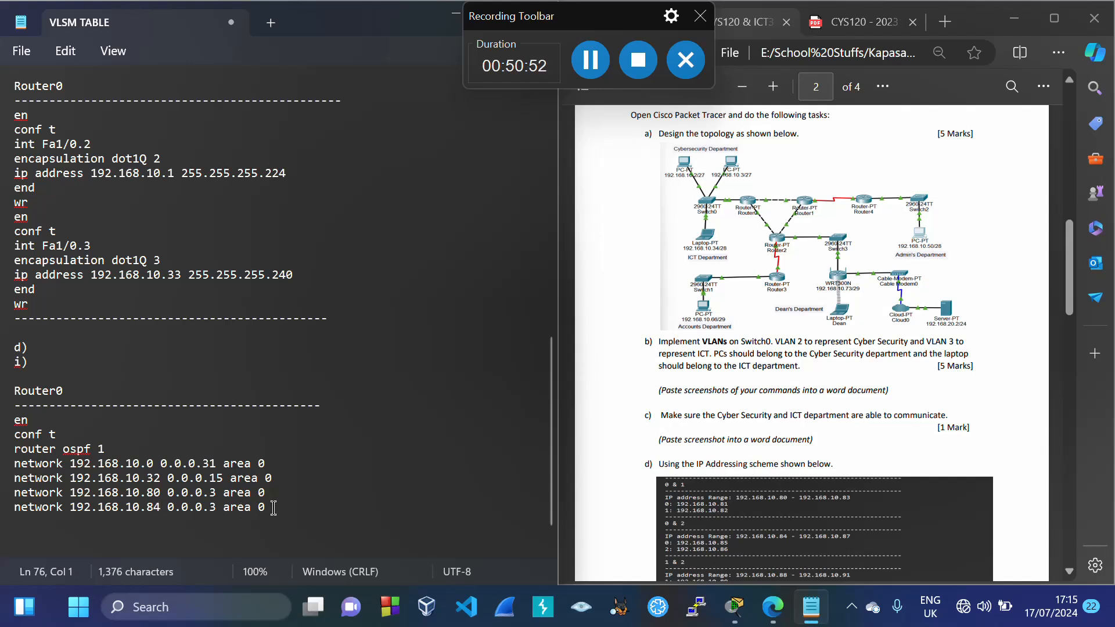
# Close the Router0 OSPF block with "end", "wr" and a dashed separator line
pyautogui.write('ea 0 end ')
pyautogui.write('wr ')
pyautogui.write('-----------------------------------------')
pyautogui.write('--')
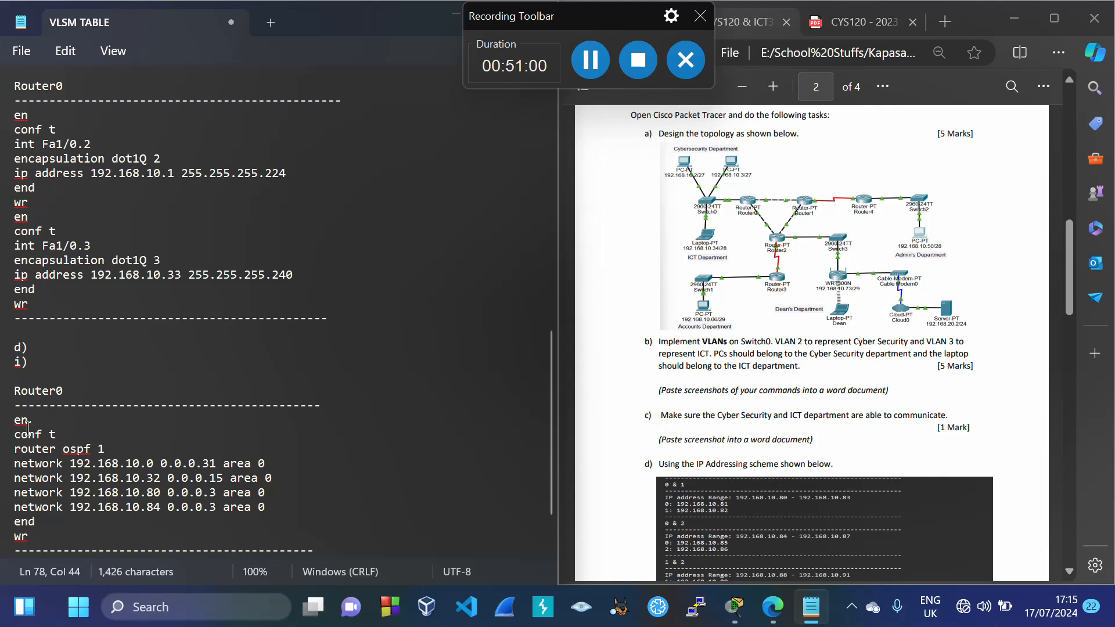
# Copy the Router0 OSPF commands from "en" to "wr", switch to Cisco Packet Tracer and open Router0's command line
pyautogui.moveTo(14, 420); pyautogui.dragTo(29, 540)
pyautogui.hotkey('ctrl', 'c')
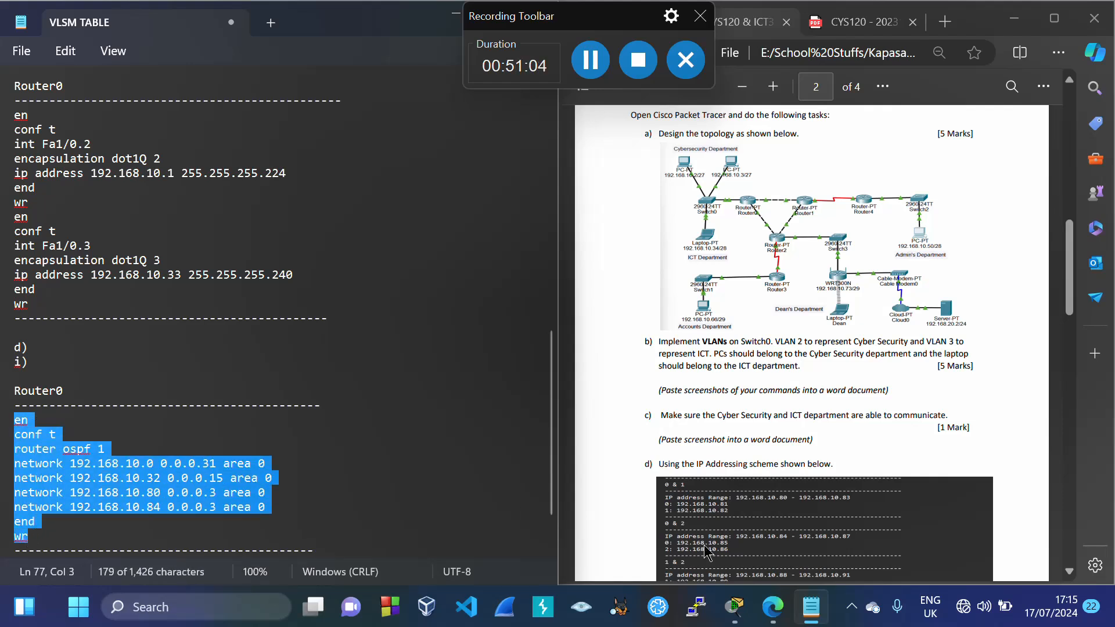
pyautogui.moveTo(734, 607)
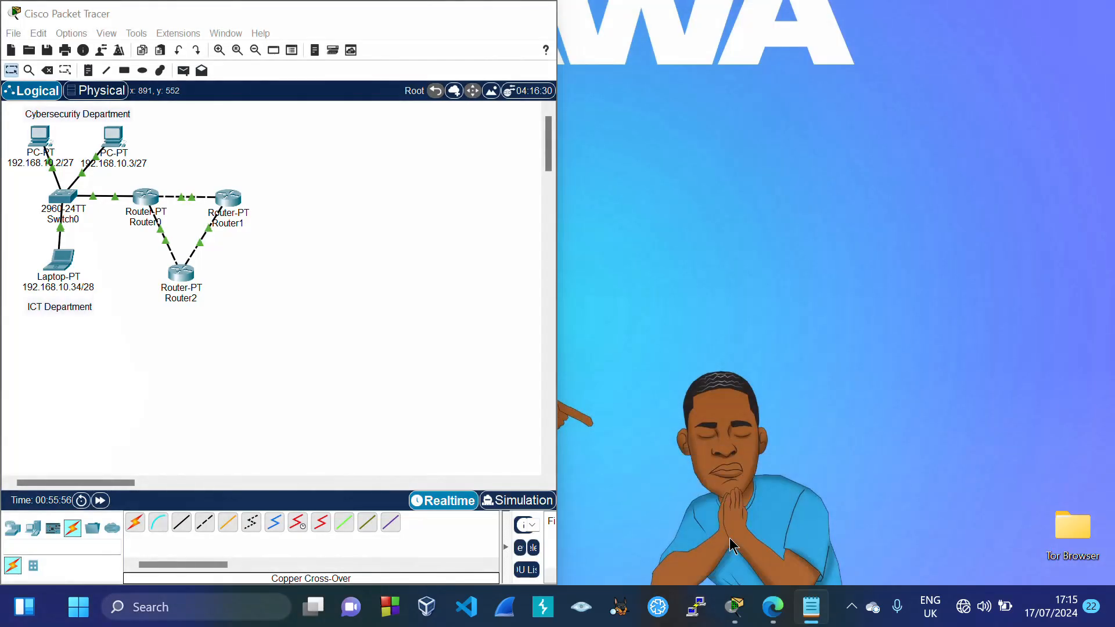
pyautogui.click(729, 538)
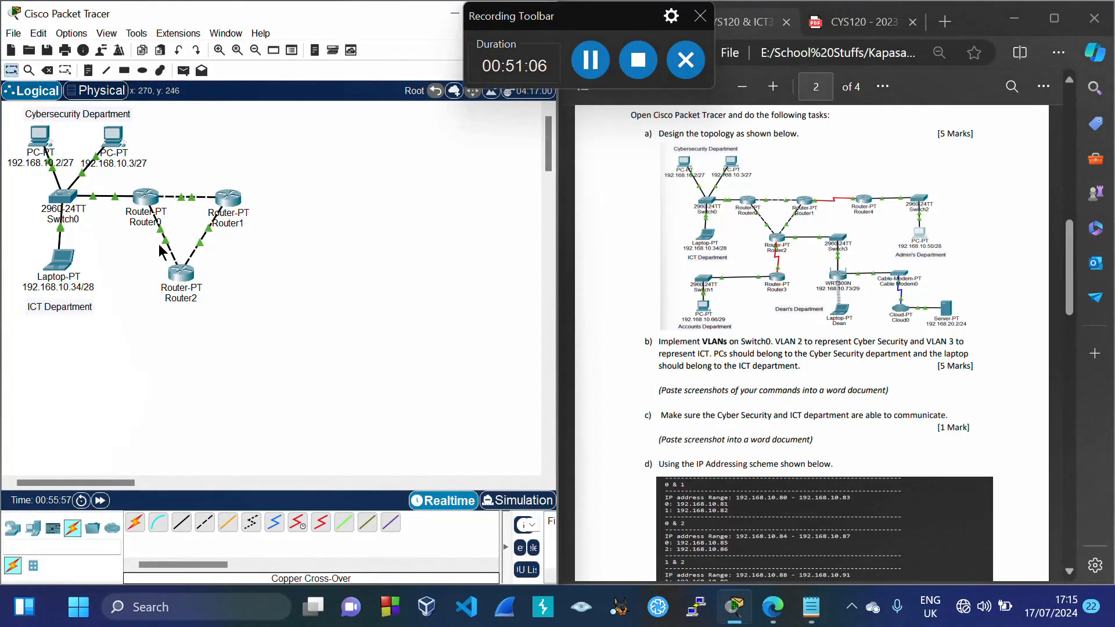
pyautogui.click(142, 202)
pyautogui.moveTo(769, 19); pyautogui.dragTo(694, 18)
pyautogui.click(444, 184)
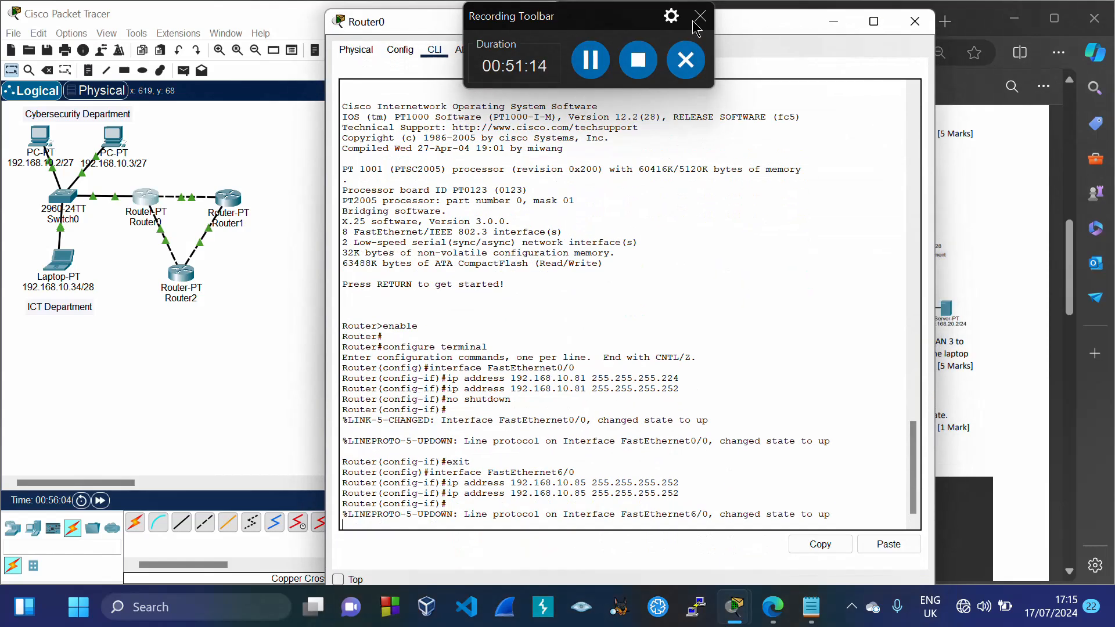
# Exit Router0's configuration modes back to the user prompt and run the copied OSPF commands there
pyautogui.press('Return')
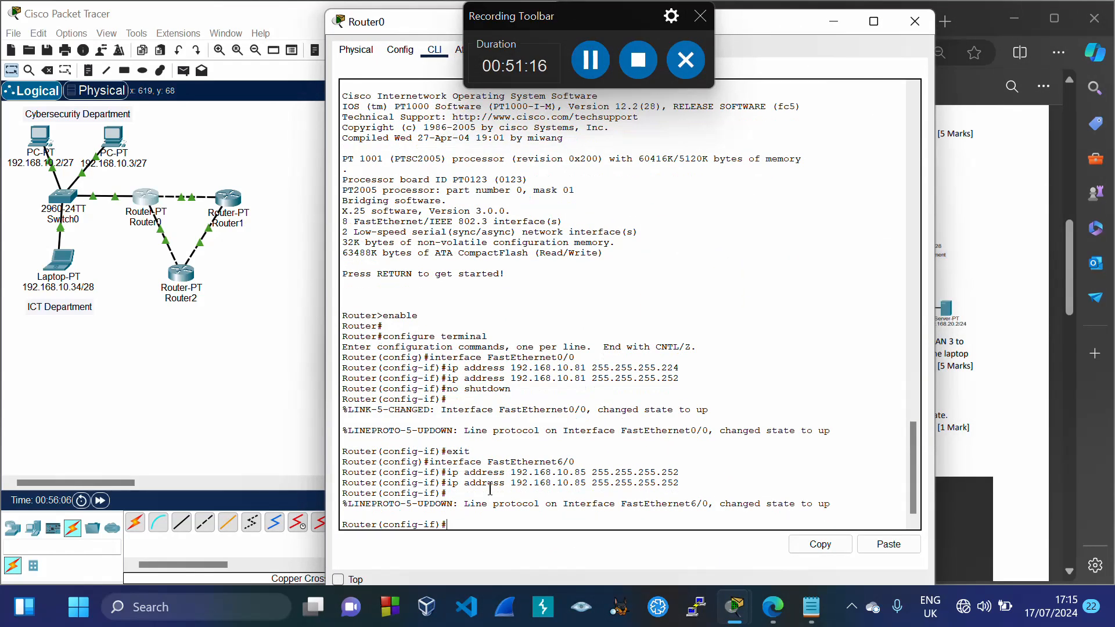
pyautogui.write('exit')
pyautogui.press('Return')
pyautogui.write('exit')
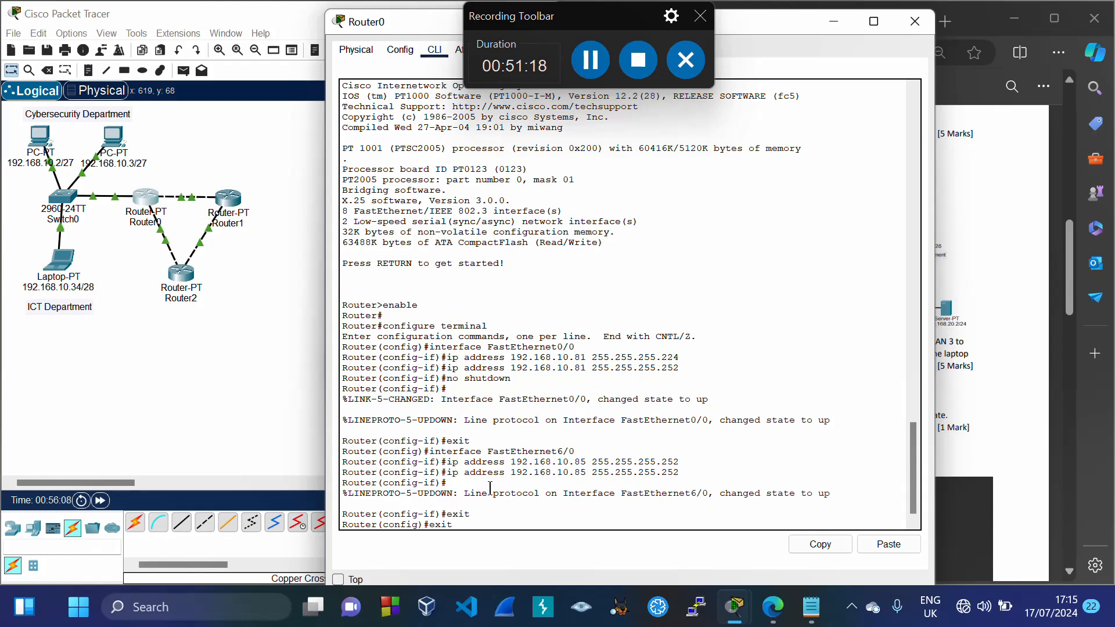
pyautogui.press('Return')
pyautogui.press('Return')
pyautogui.write('exit')
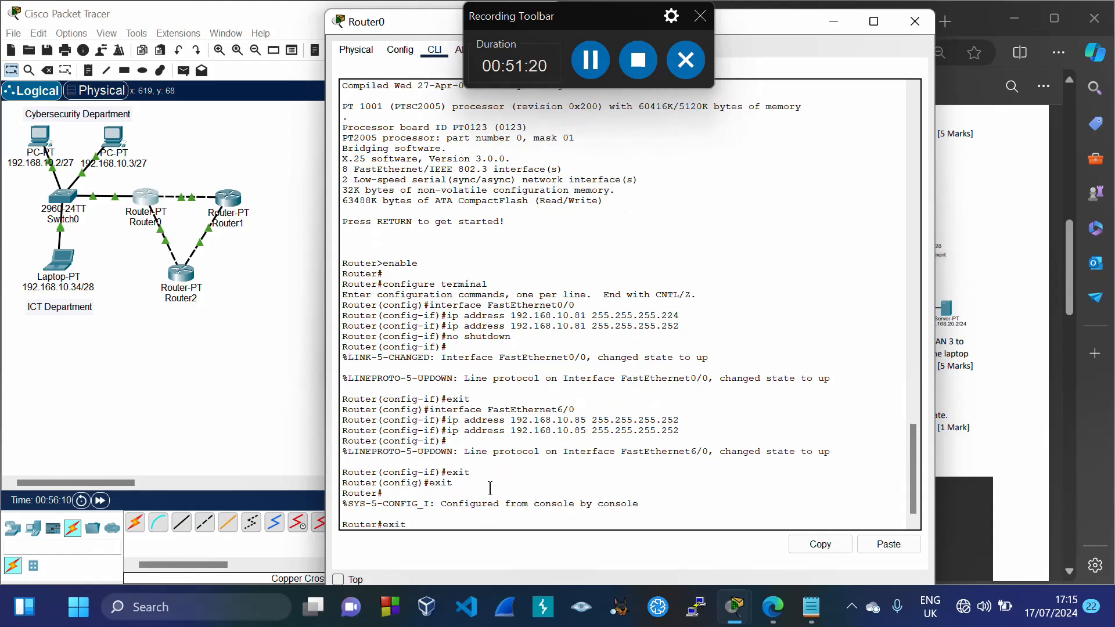
pyautogui.press('Return')
pyautogui.press('Return')
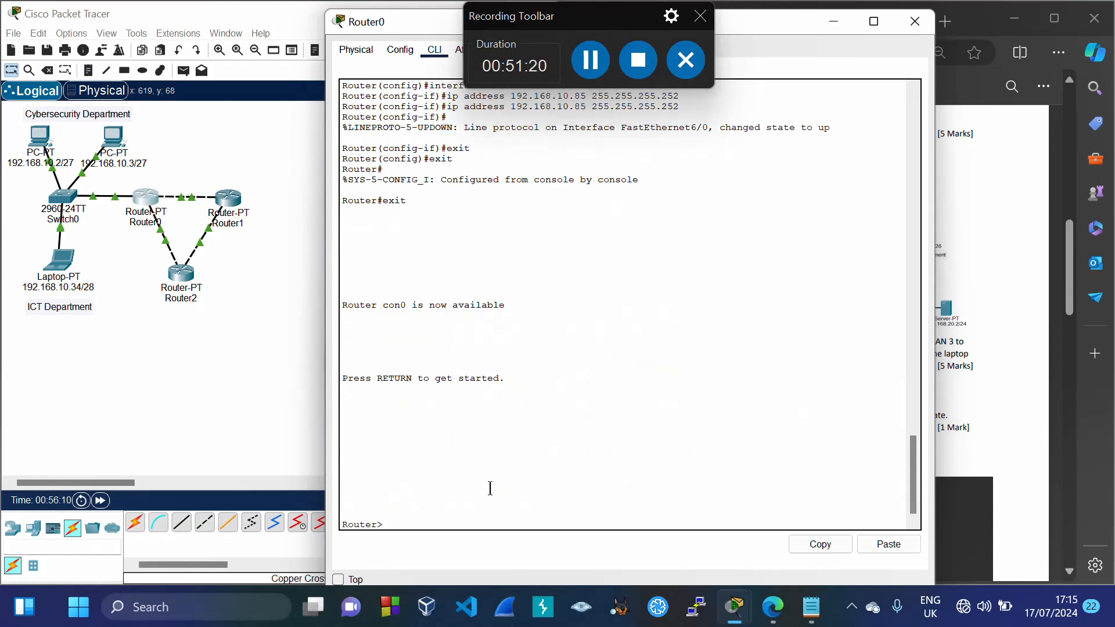
pyautogui.click(882, 546)
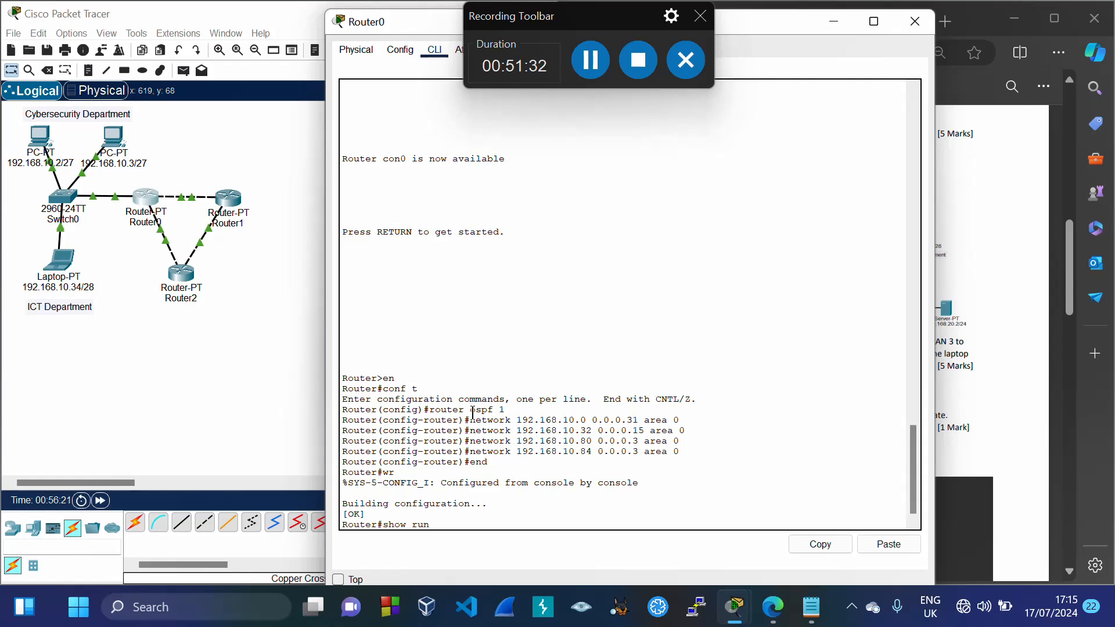
# Examine the OSPF section of Router0's running configuration with "show run", and close the router window
pyautogui.press('Return')
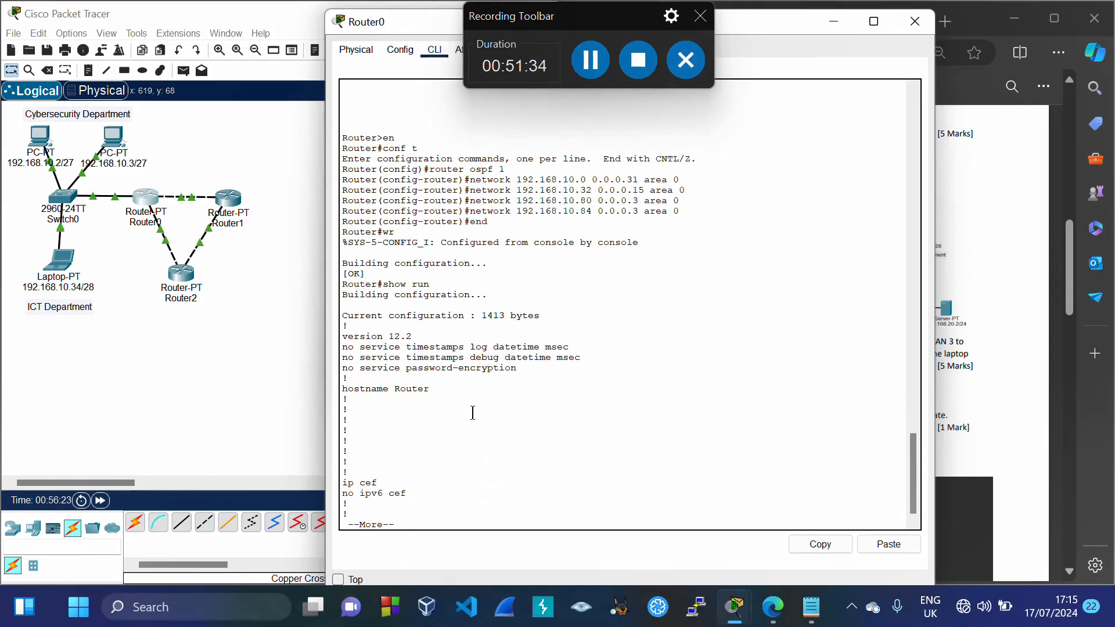
pyautogui.press('space')
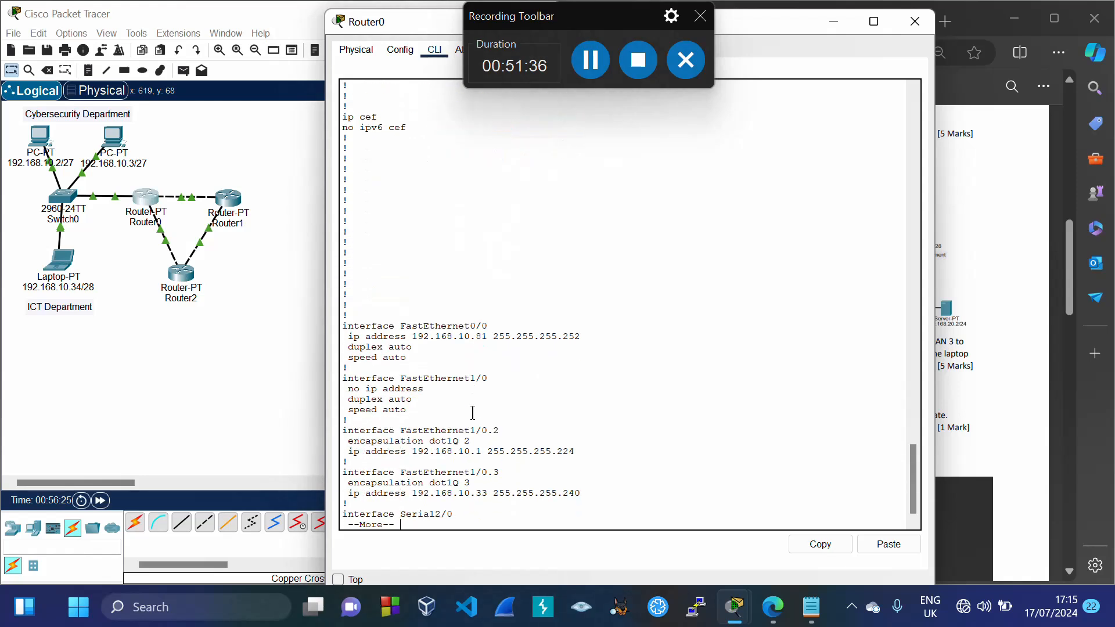
pyautogui.press('space')
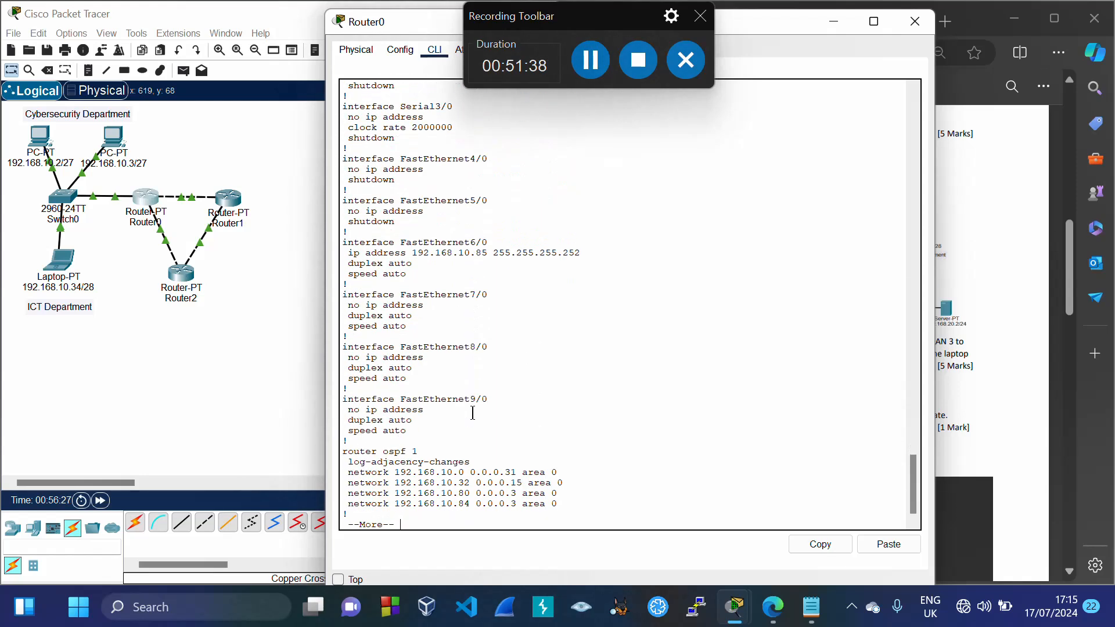
pyautogui.press('Return')
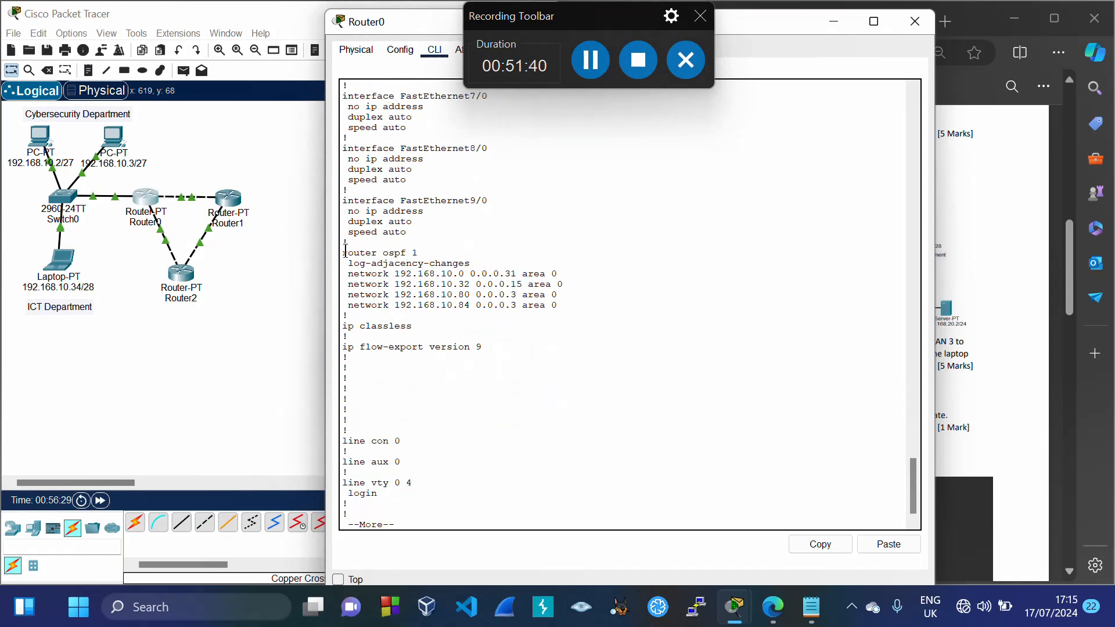
pyautogui.moveTo(343, 251); pyautogui.dragTo(557, 308)
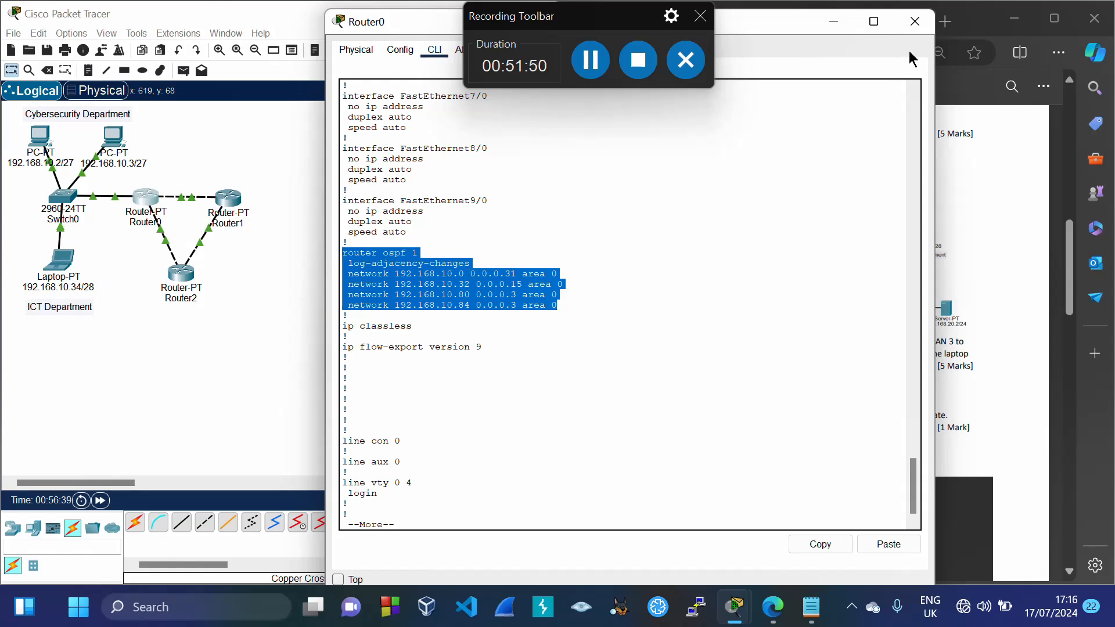
pyautogui.click(914, 21)
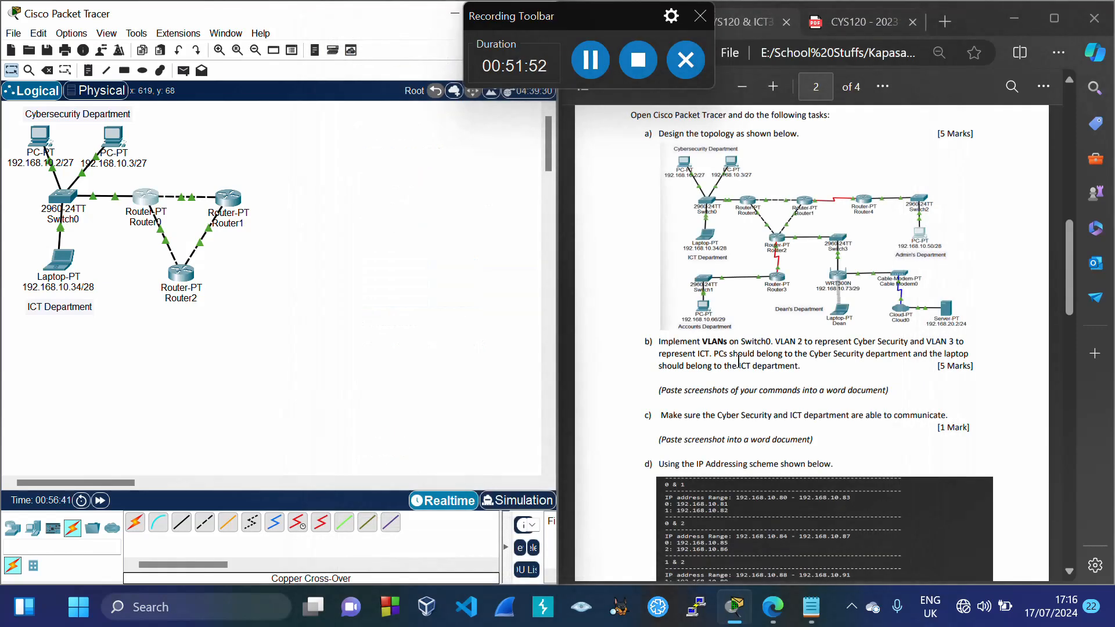
# Review the assignment's IP addressing scheme, routing tasks and topology in the PDF, and return to the Notepad notes
pyautogui.click(738, 360)
pyautogui.scroll(-4, 739, 360)
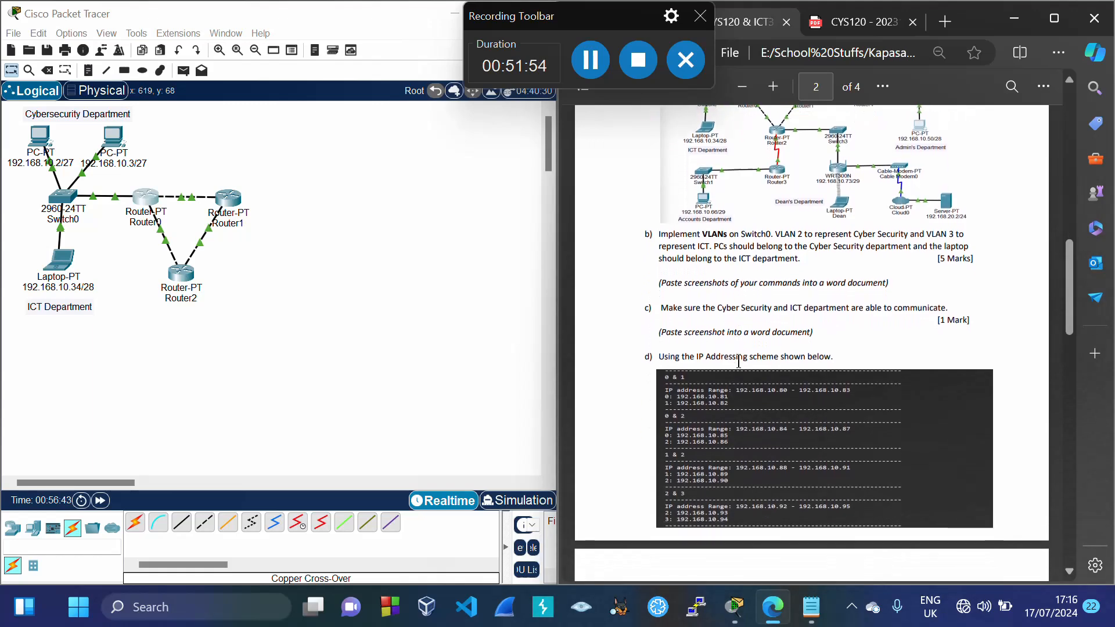
pyautogui.scroll(-2, 738, 360)
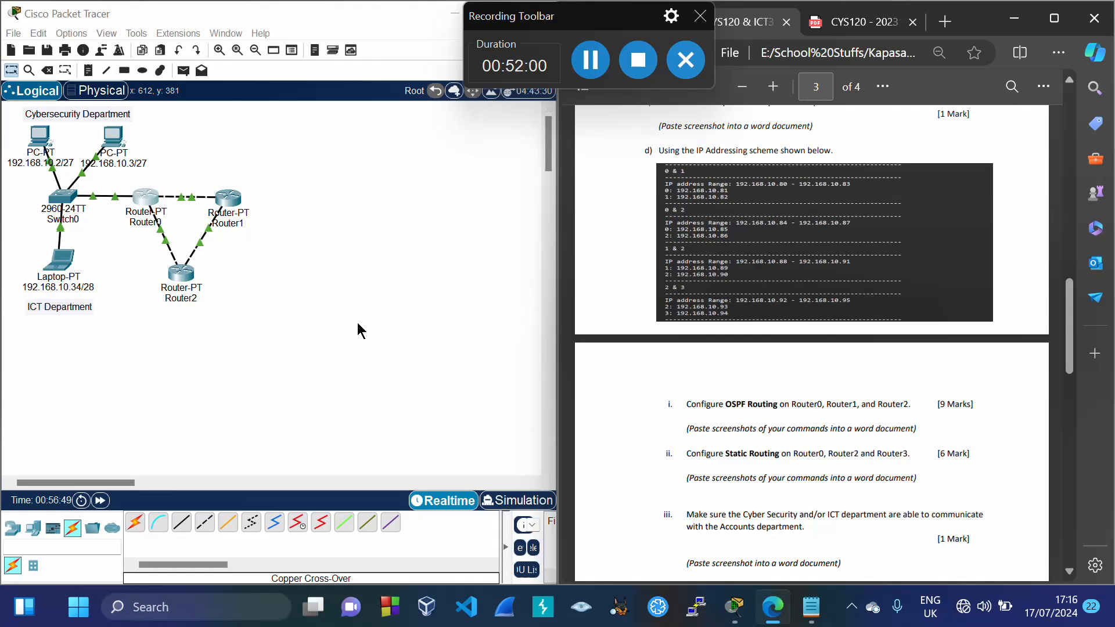
pyautogui.scroll(4, 757, 289)
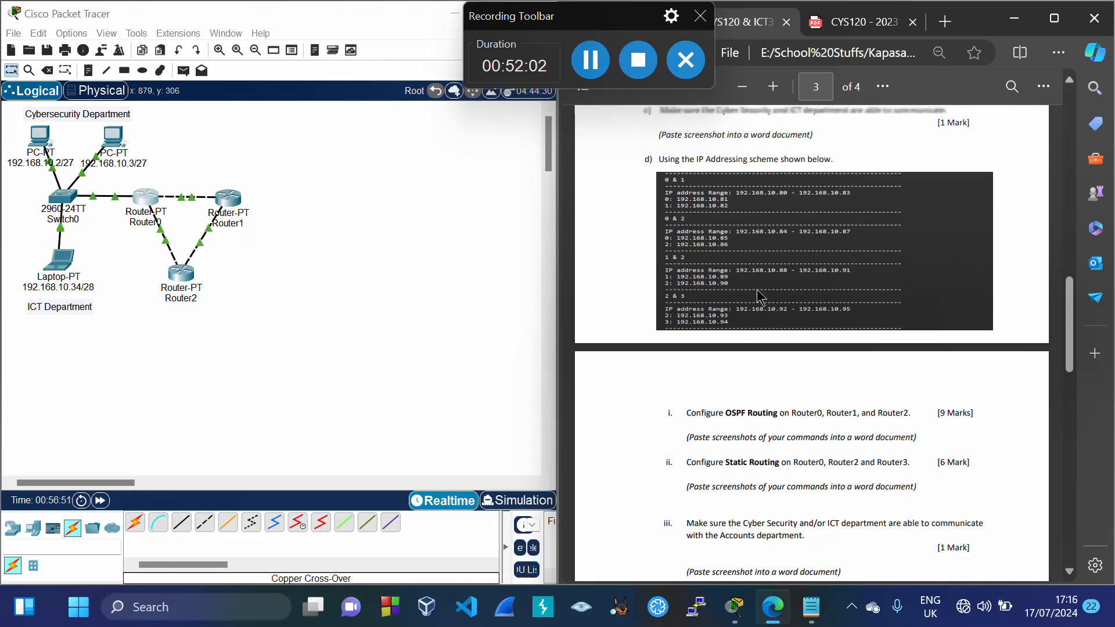
pyautogui.scroll(3, 757, 289)
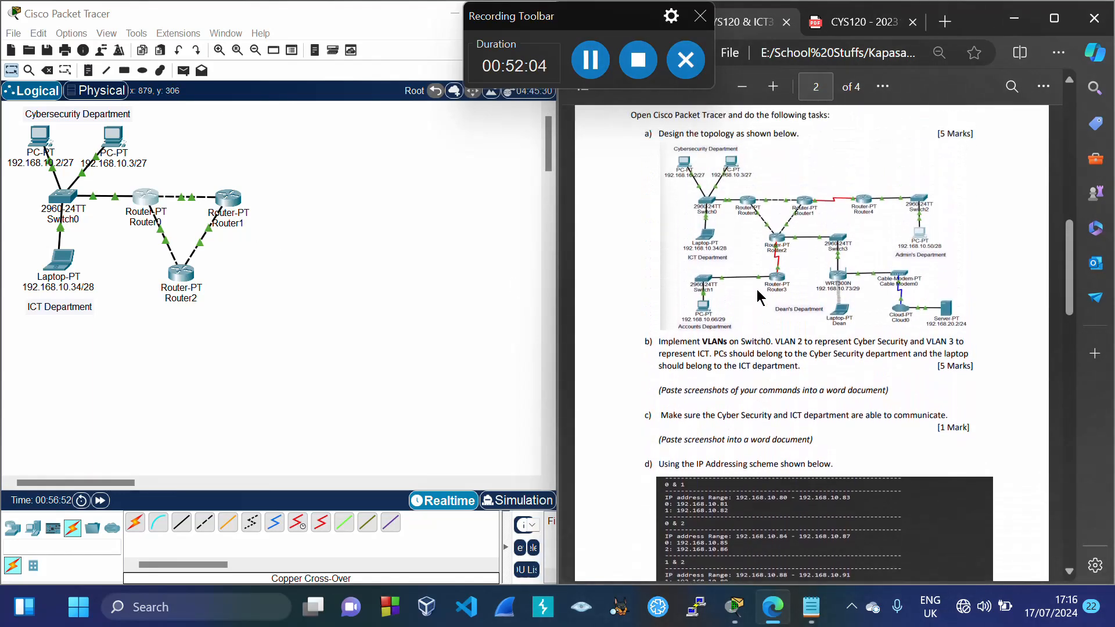
pyautogui.scroll(-1, 817, 275)
pyautogui.moveTo(816, 604)
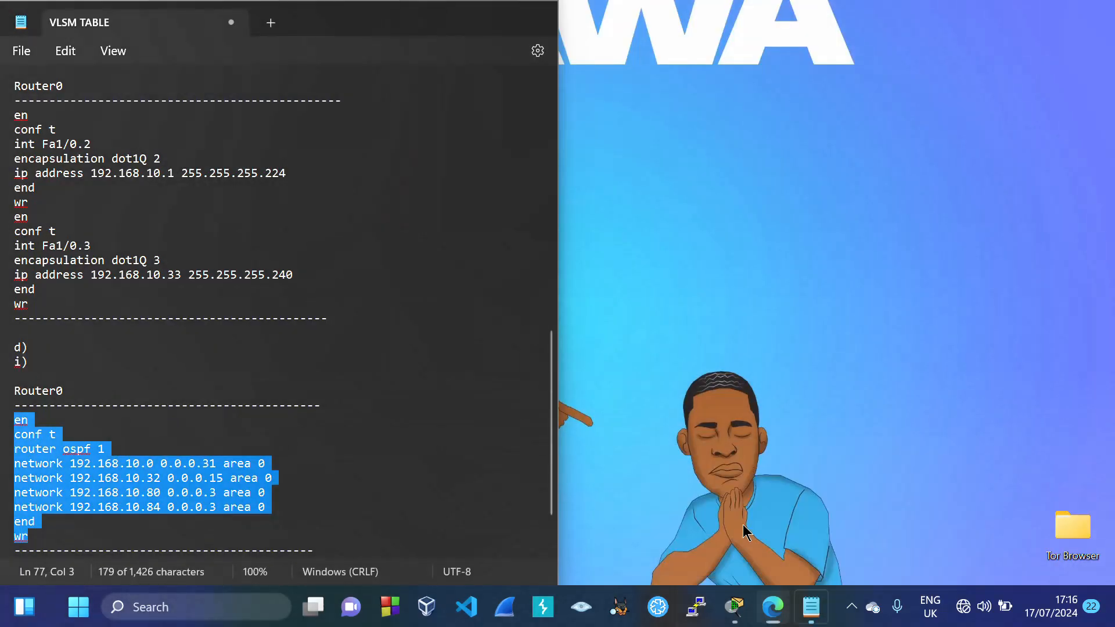
pyautogui.click(747, 533)
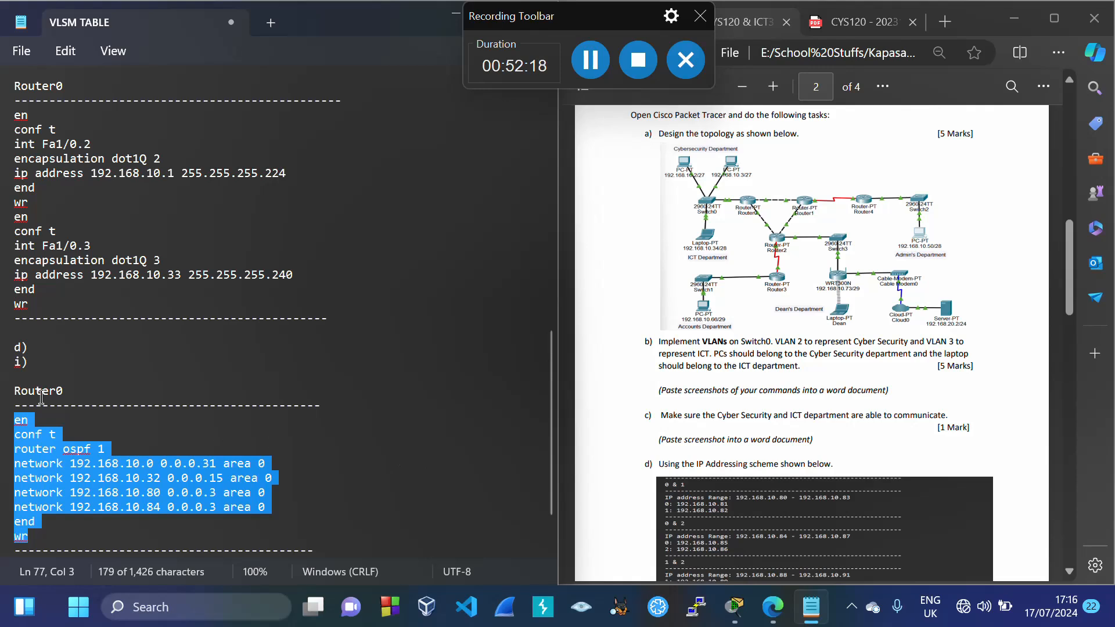
# Duplicate the whole Router0 OSPF block, including its heading and separator lines, below the original with a blank line between
pyautogui.moveTo(21, 390); pyautogui.dragTo(162, 456)
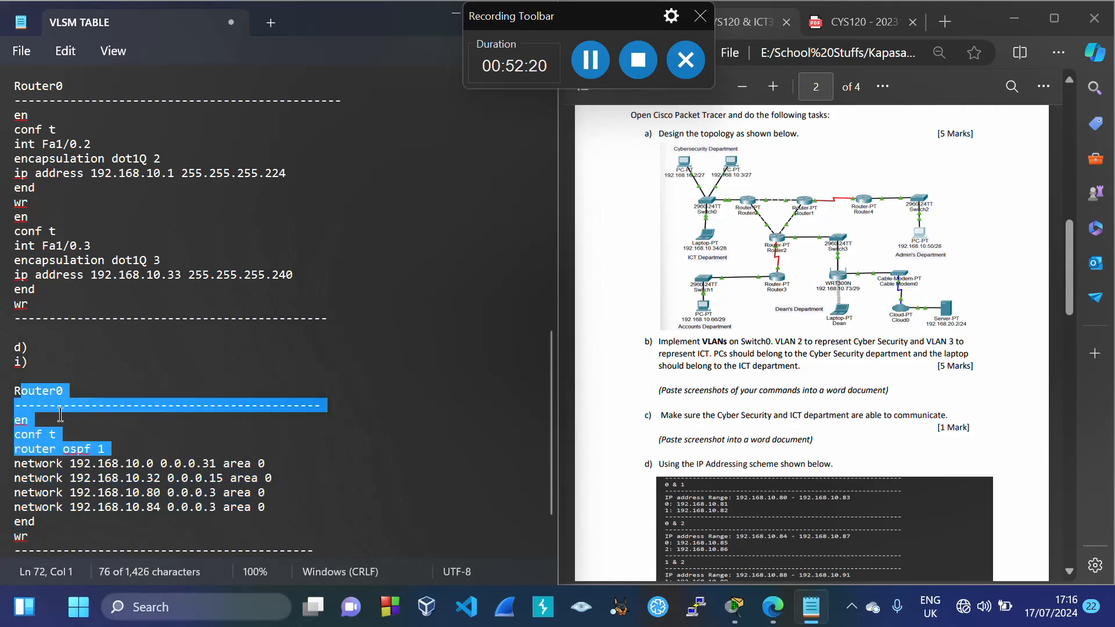
pyautogui.moveTo(17, 390); pyautogui.dragTo(332, 553)
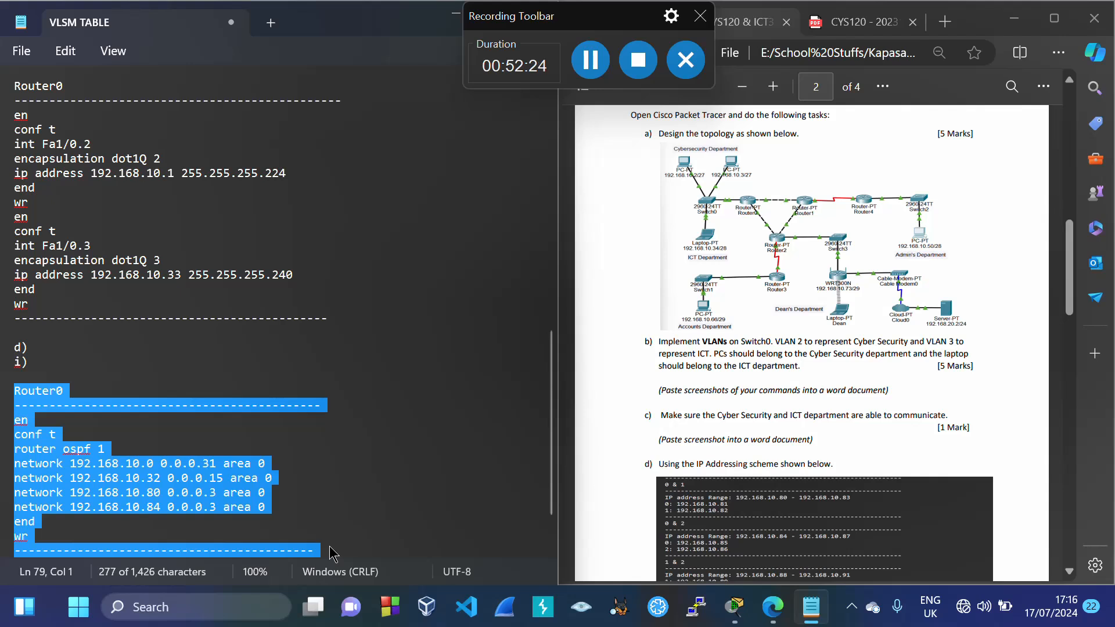
pyautogui.hotkey('ctrl', 'c')
pyautogui.click(329, 552)
pyautogui.press('Return')
pyautogui.press('Return')
pyautogui.hotkey('ctrl', 'v')
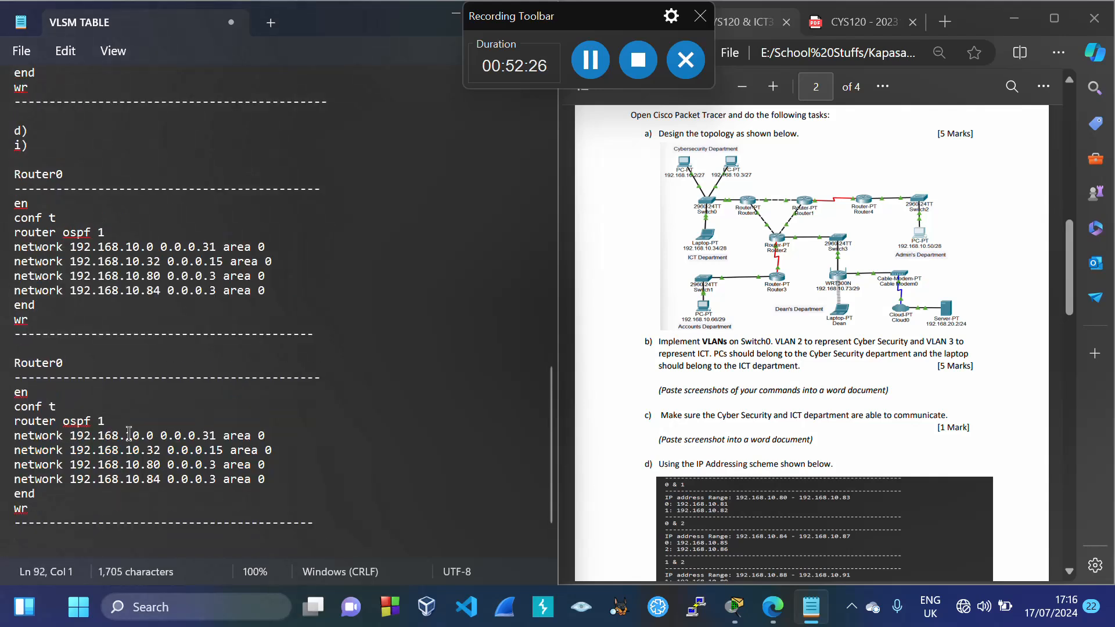
# Rename the duplicated block's heading to Router1 and delete its 192.168.10.0 network line
pyautogui.click(77, 363)
pyautogui.press('BackSpace')
pyautogui.write('1')
pyautogui.moveTo(18, 434); pyautogui.dragTo(281, 443)
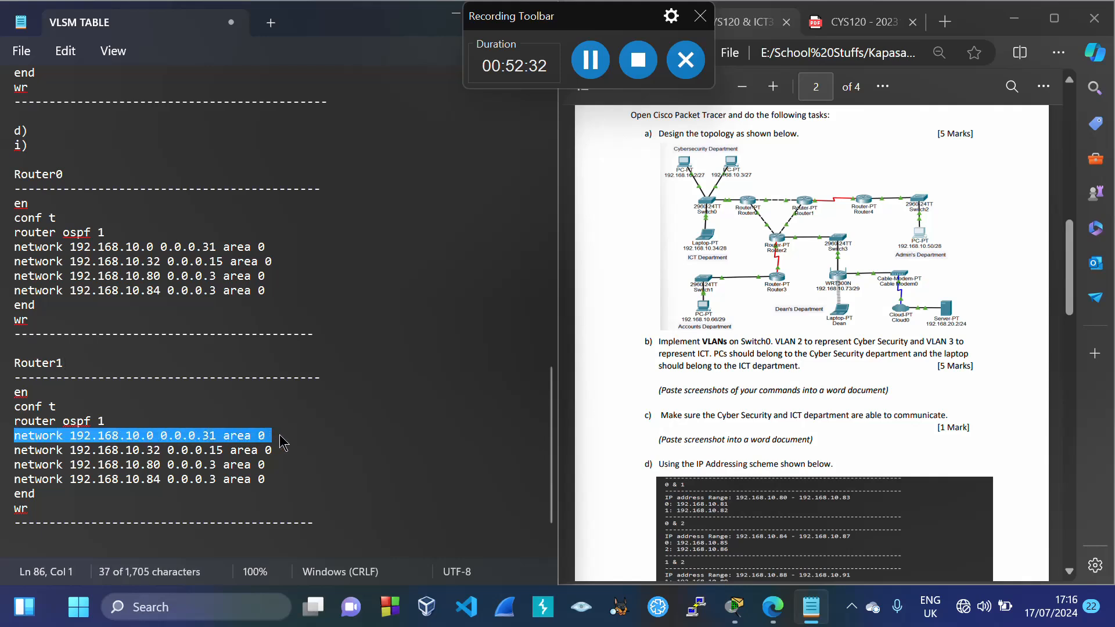
pyautogui.press('Delete')
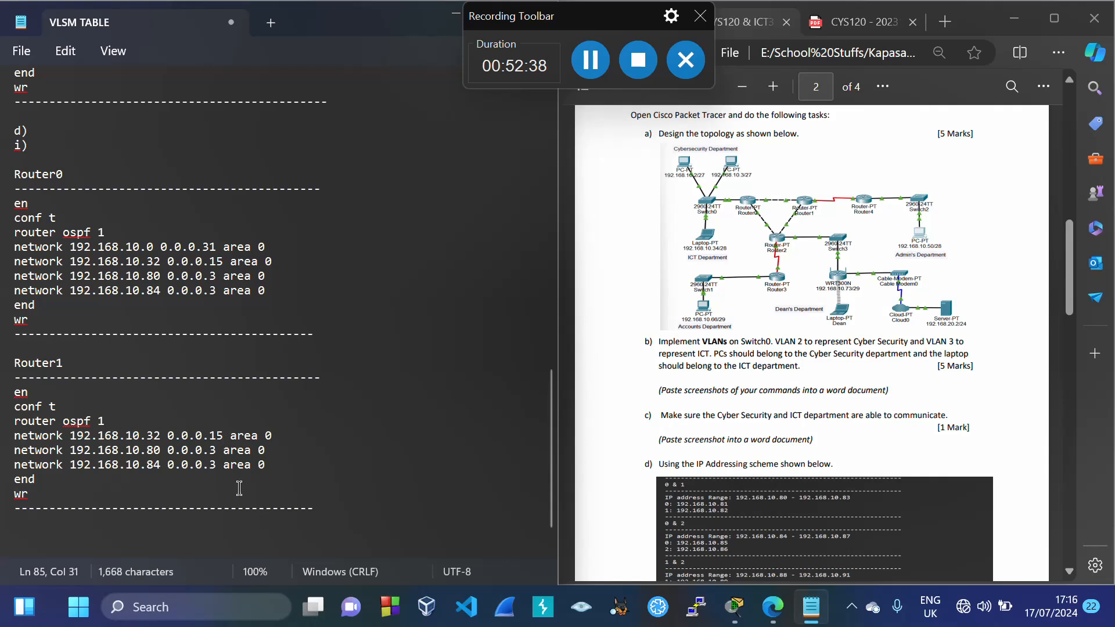
# Change the first network line of the Router1 block to 192.168.10.88 with wildcard 0.0.0.3
pyautogui.press('BackSpace')
pyautogui.press('BackSpace')
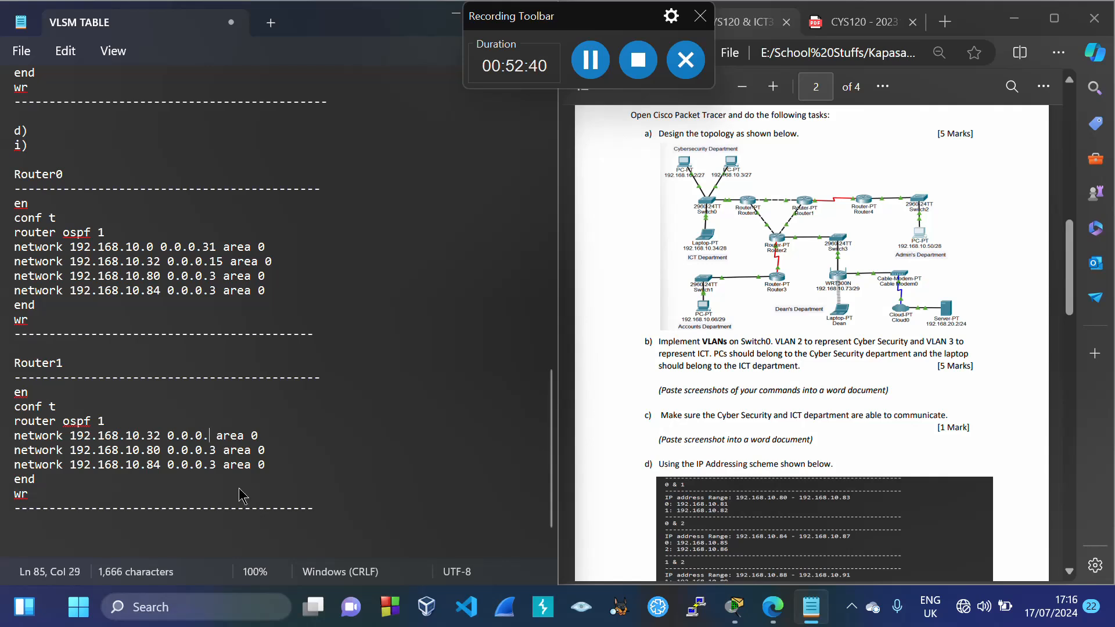
pyautogui.write('3')
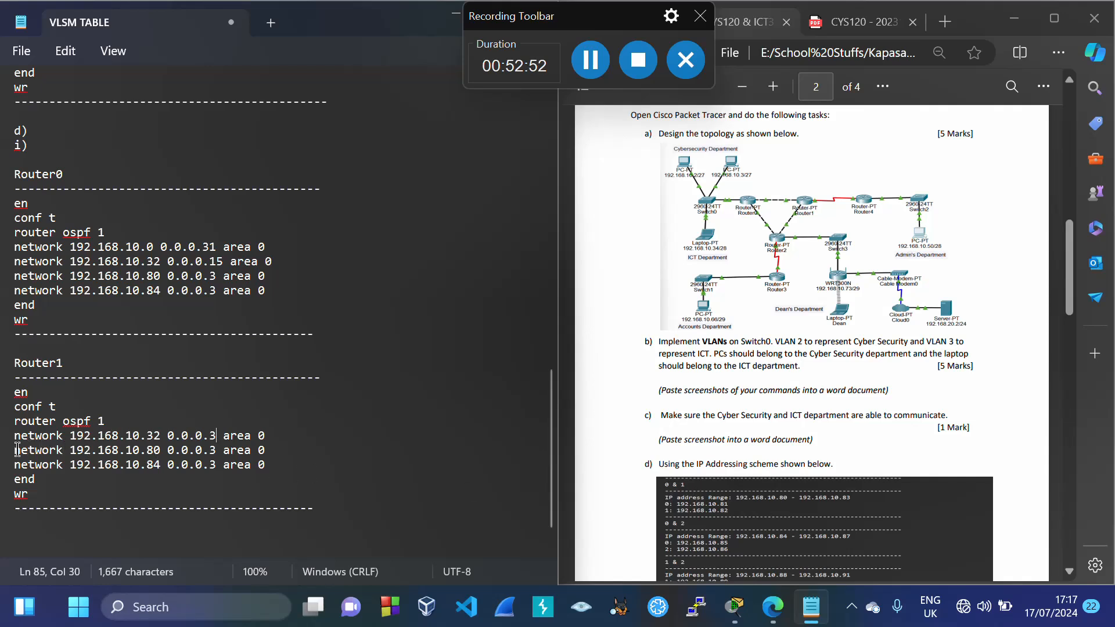
pyautogui.moveTo(14, 450); pyautogui.dragTo(267, 455)
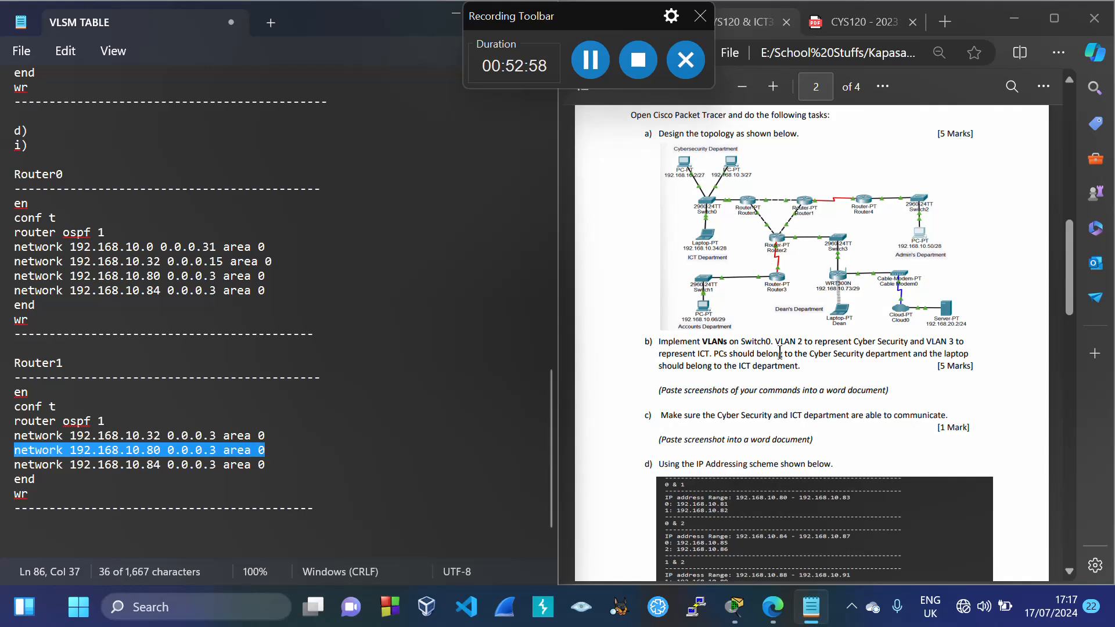
pyautogui.click(159, 434)
pyautogui.press('BackSpace')
pyautogui.press('BackSpace')
pyautogui.write('88')
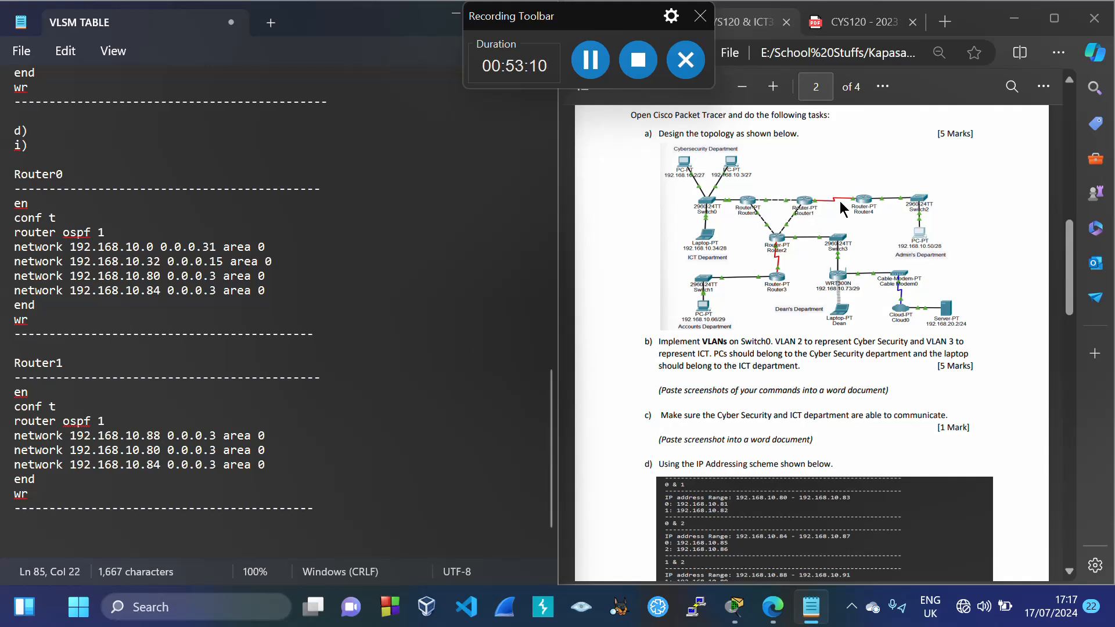
# Set the last Router1 network address to 192.168.10.96 and check the block against the assignment's IP addressing scheme
pyautogui.click(798, 306)
pyautogui.scroll(-5, 799, 306)
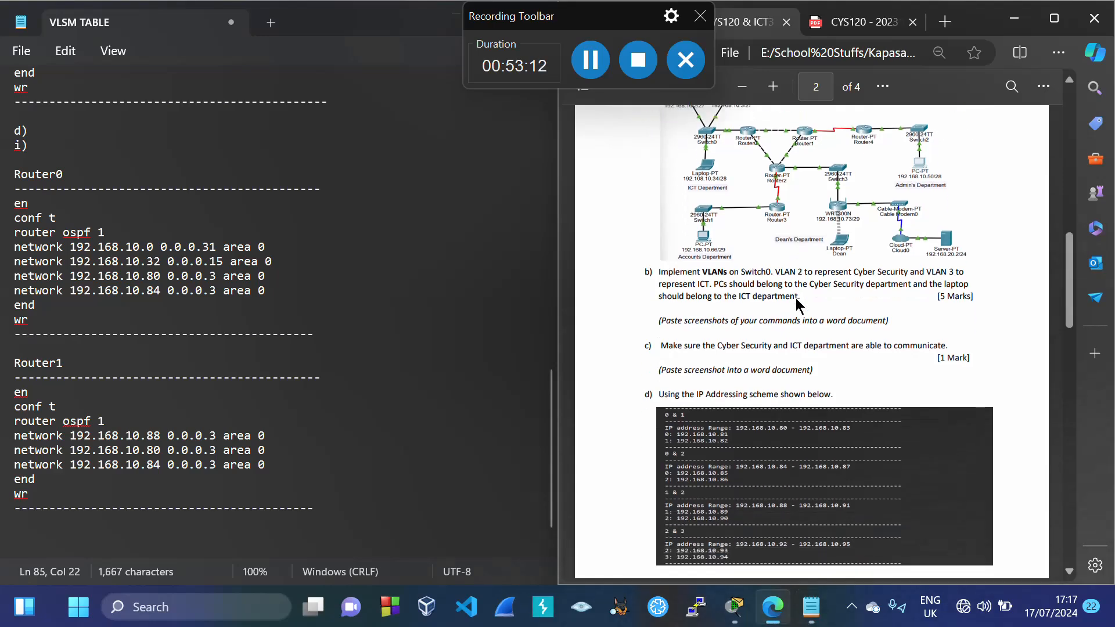
pyautogui.scroll(-2, 798, 306)
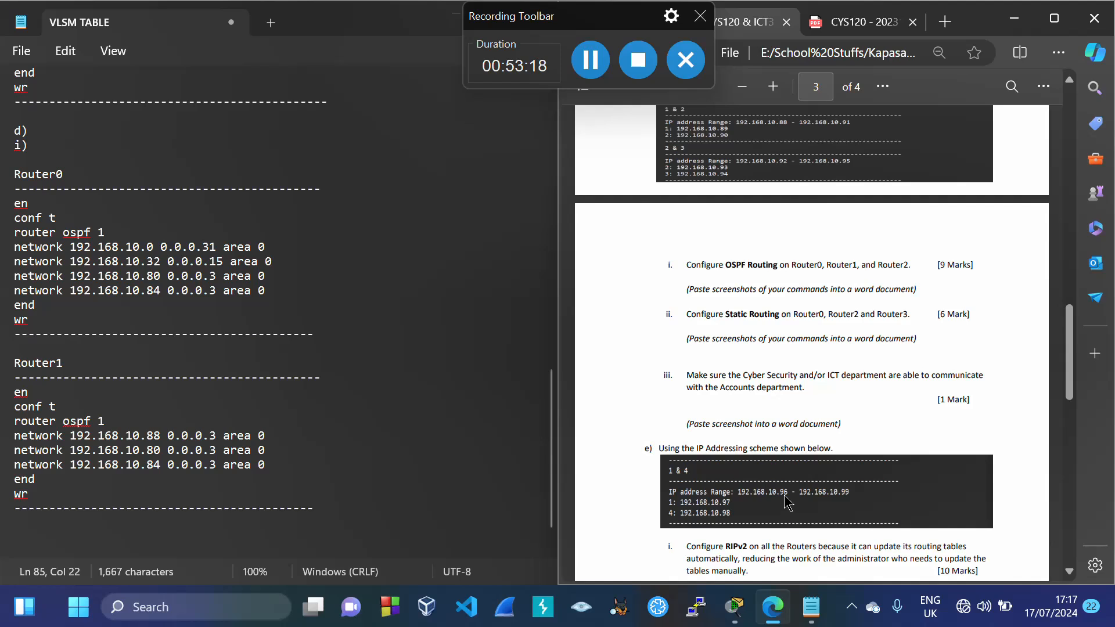
pyautogui.click(161, 465)
pyautogui.press('BackSpace')
pyautogui.press('BackSpace')
pyautogui.write('96')
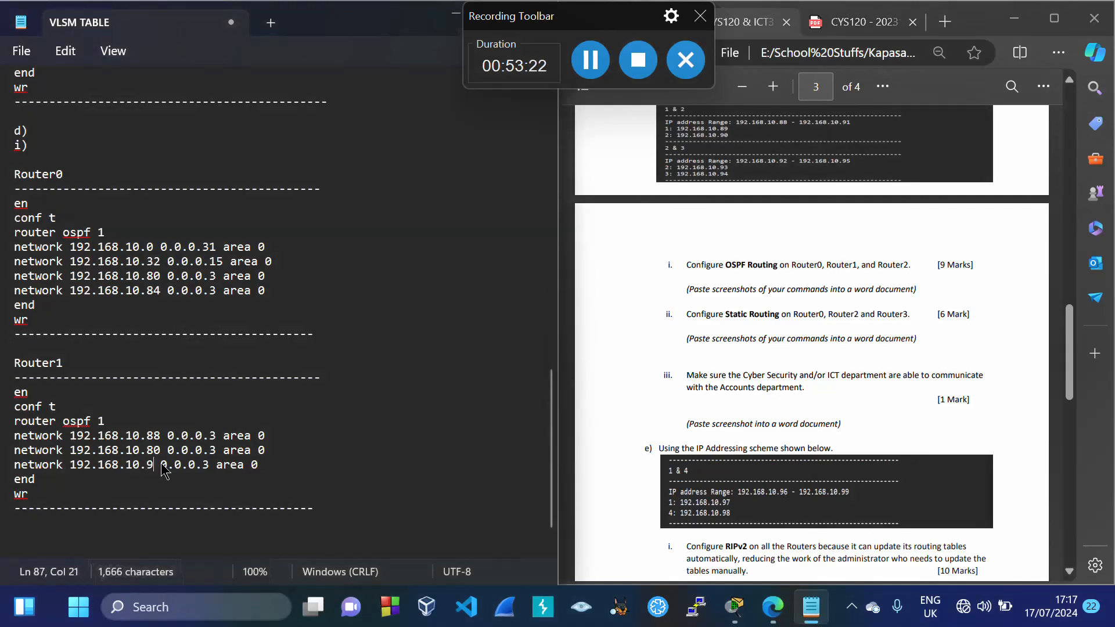
pyautogui.scroll(2, 769, 451)
pyautogui.click(769, 452)
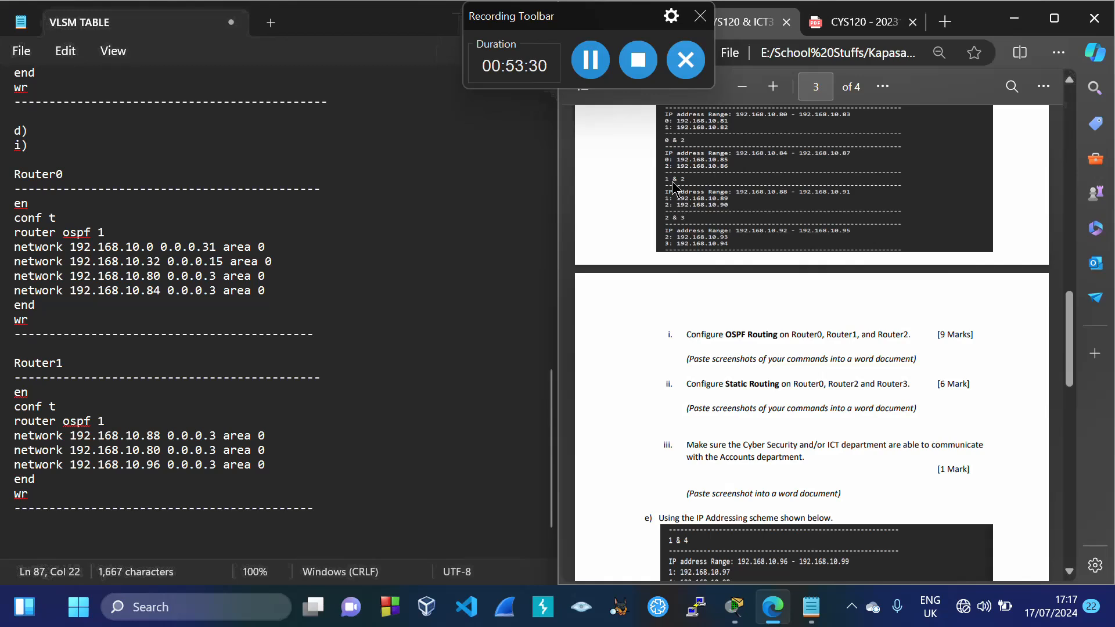
pyautogui.scroll(1, 673, 187)
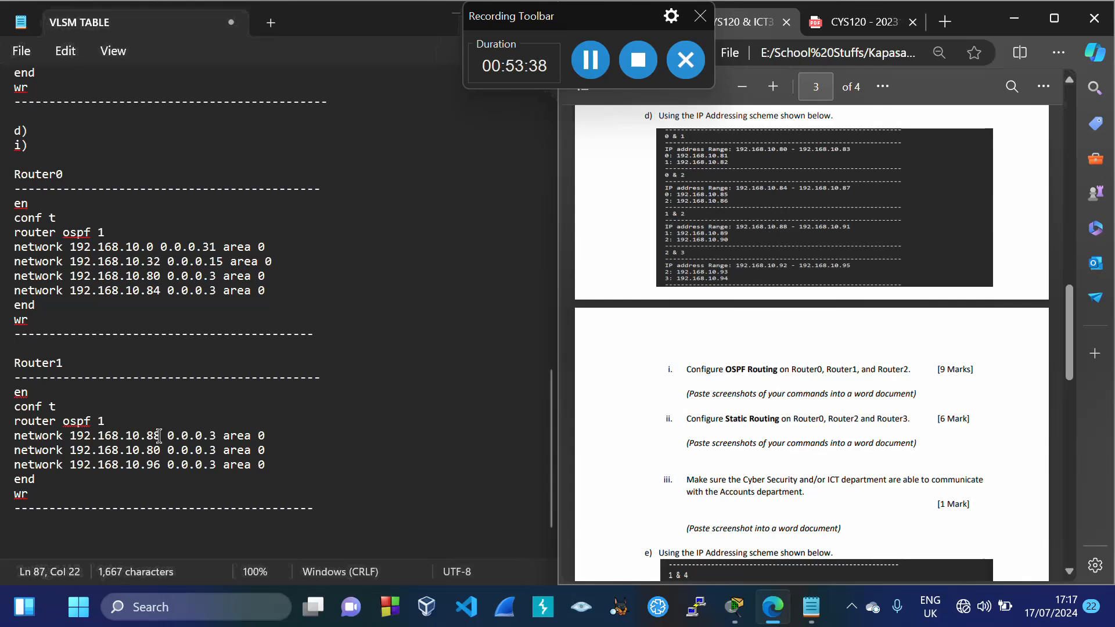
pyautogui.scroll(-2, 811, 518)
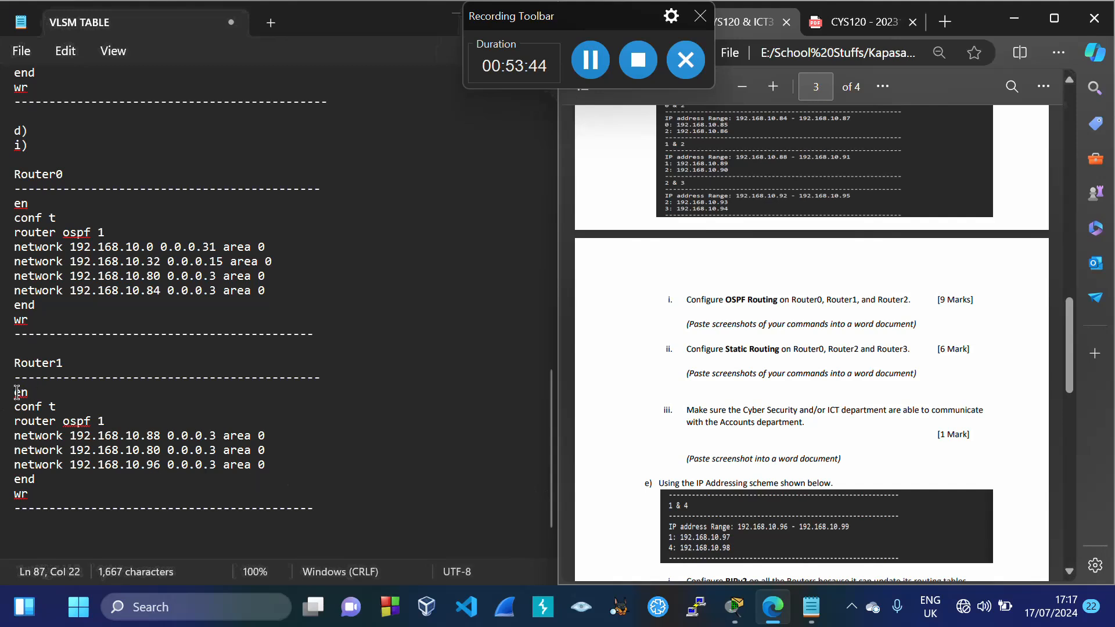
# Copy the Router1 OSPF commands from en to wr and open Router1's command line in Packet Tracer
pyautogui.moveTo(15, 393); pyautogui.dragTo(28, 495)
pyautogui.hotkey('ctrl', 'c')
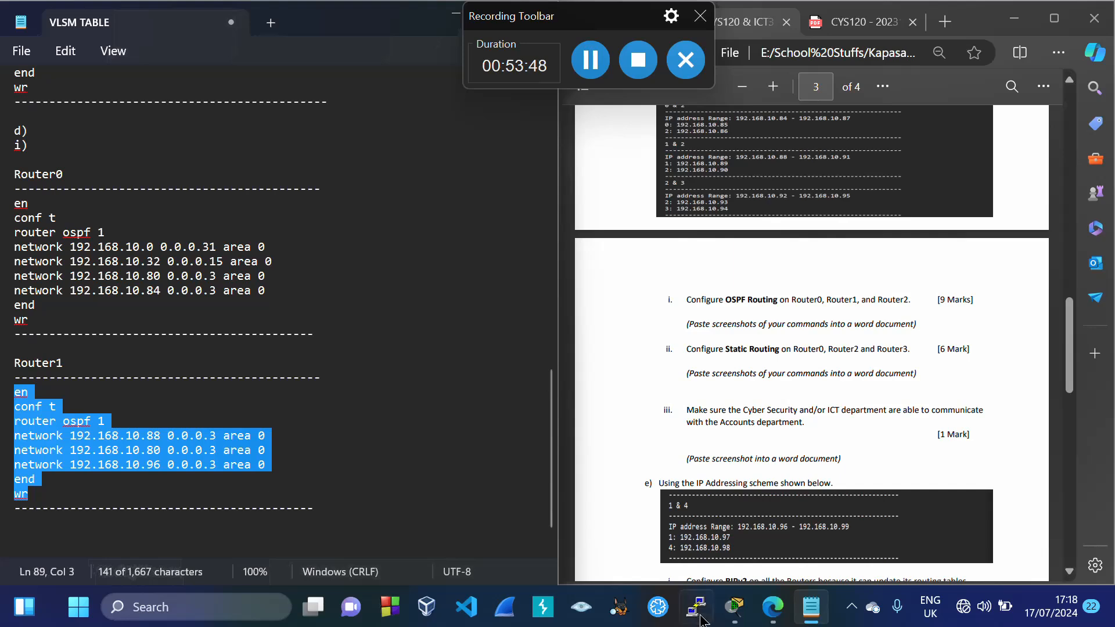
pyautogui.moveTo(735, 607)
pyautogui.click(739, 539)
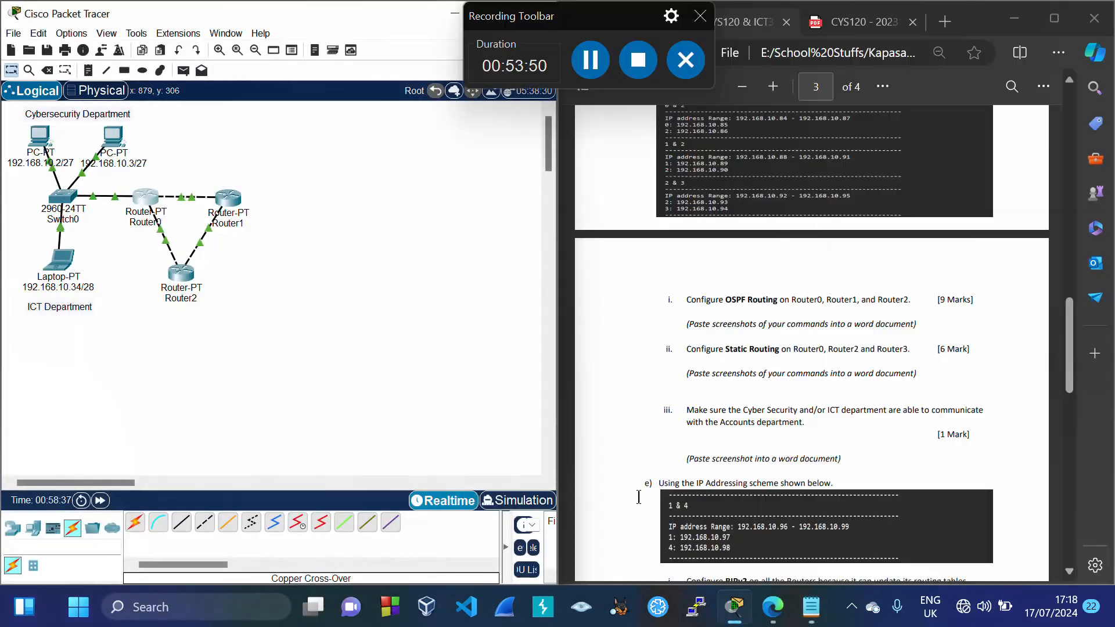
pyautogui.click(235, 203)
pyautogui.moveTo(757, 64); pyautogui.dragTo(704, 15)
pyautogui.click(496, 132)
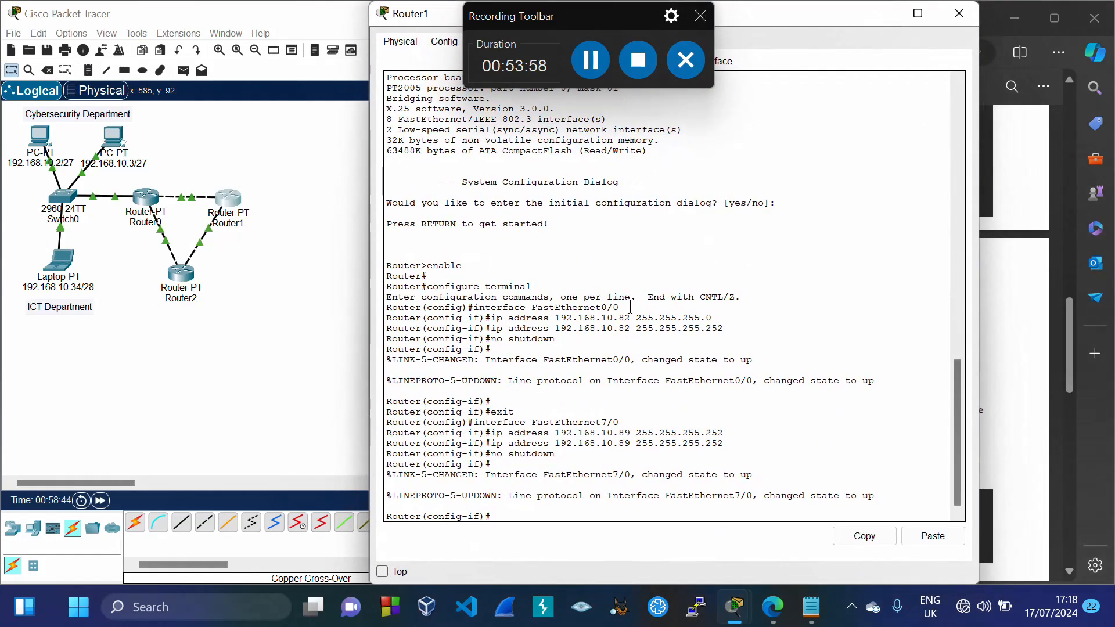
# Exit Router1's configuration modes to the user prompt, run the copied OSPF commands there, and close the router window
pyautogui.press('Return')
pyautogui.write('exit')
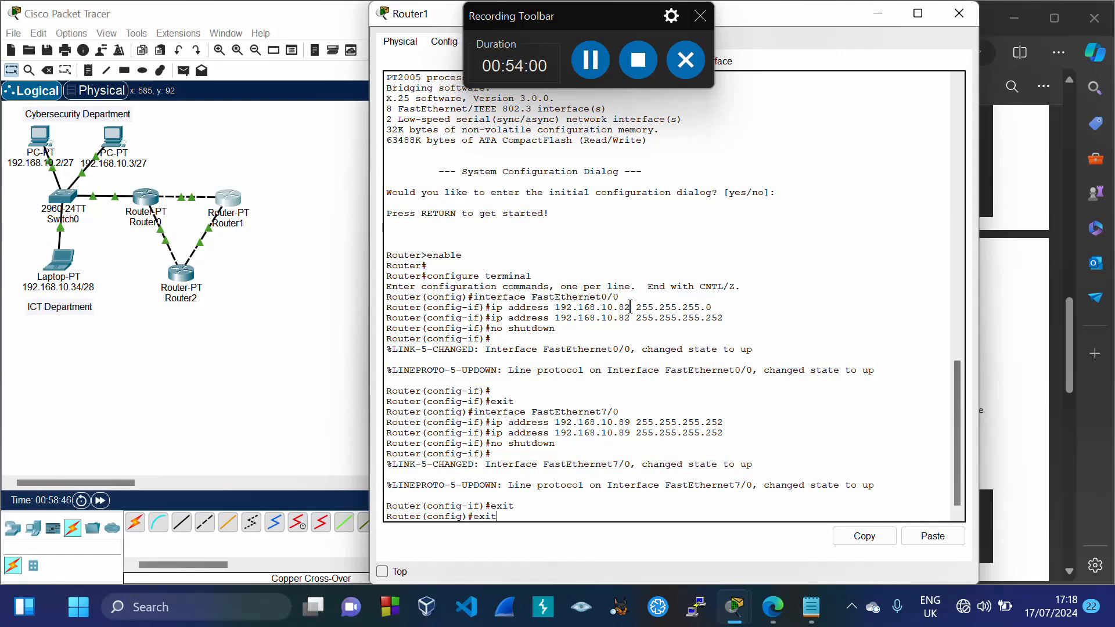
pyautogui.press('Return')
pyautogui.write('ex')
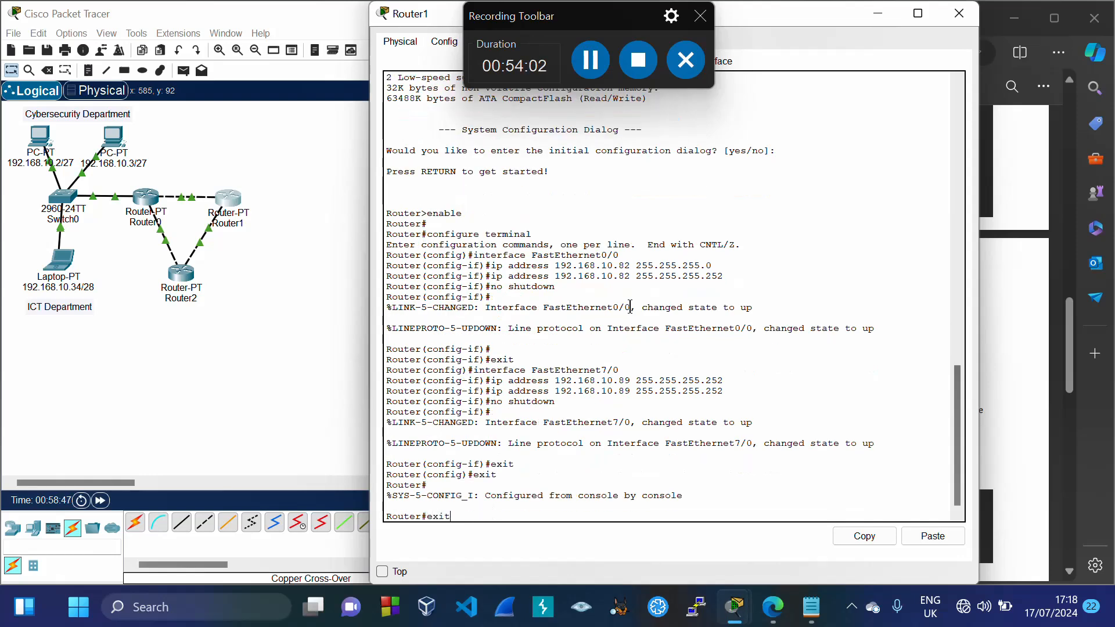
pyautogui.write('it')
pyautogui.press('Return')
pyautogui.press('Return')
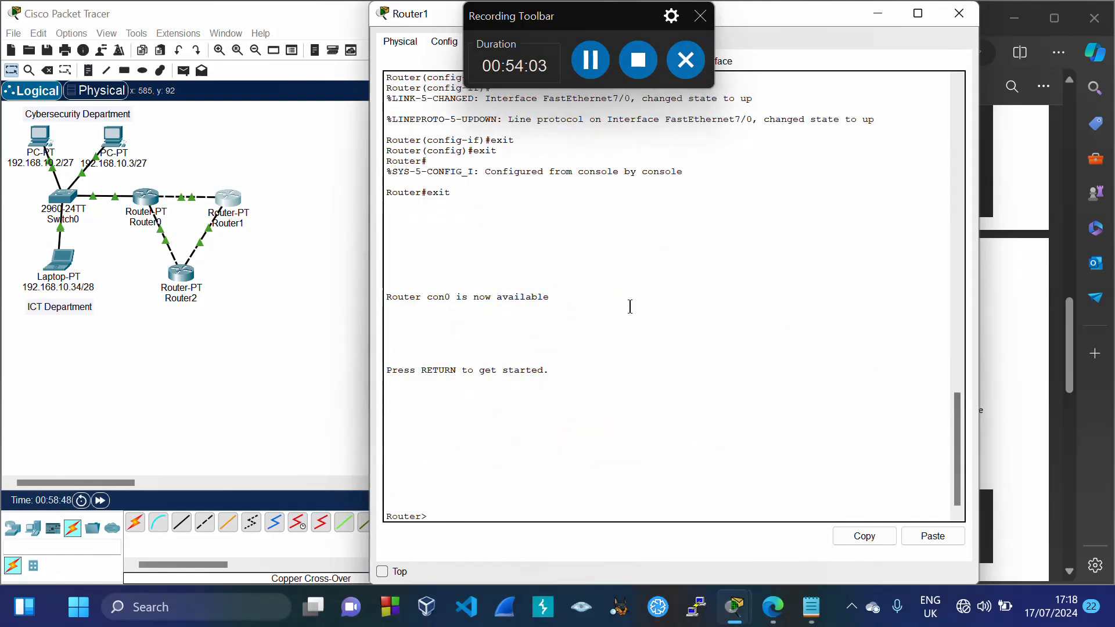
pyautogui.click(932, 536)
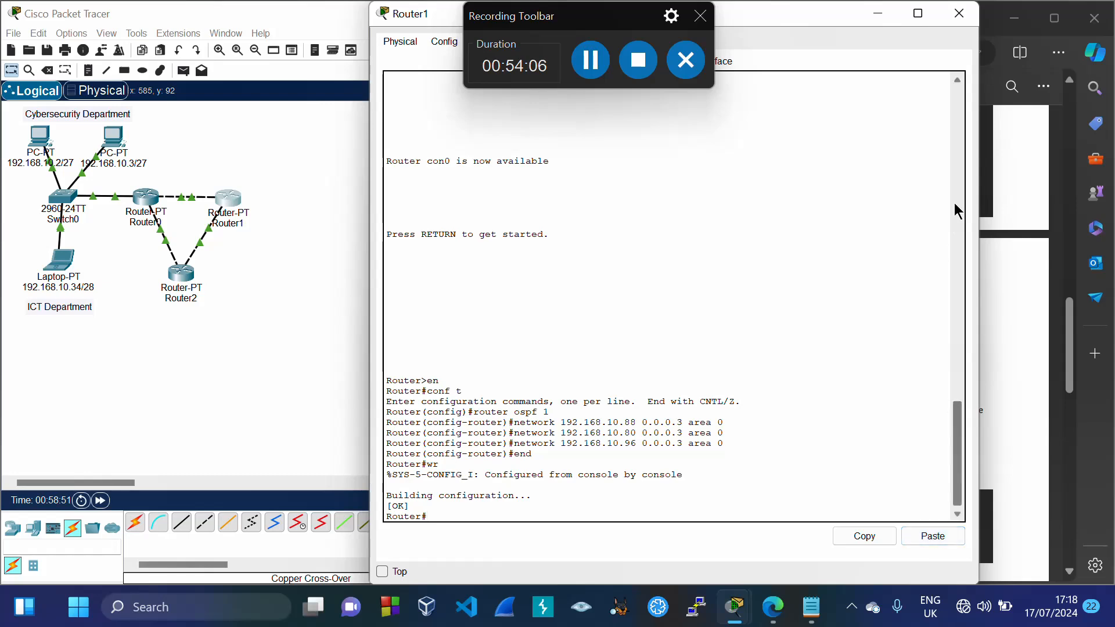
pyautogui.click(958, 12)
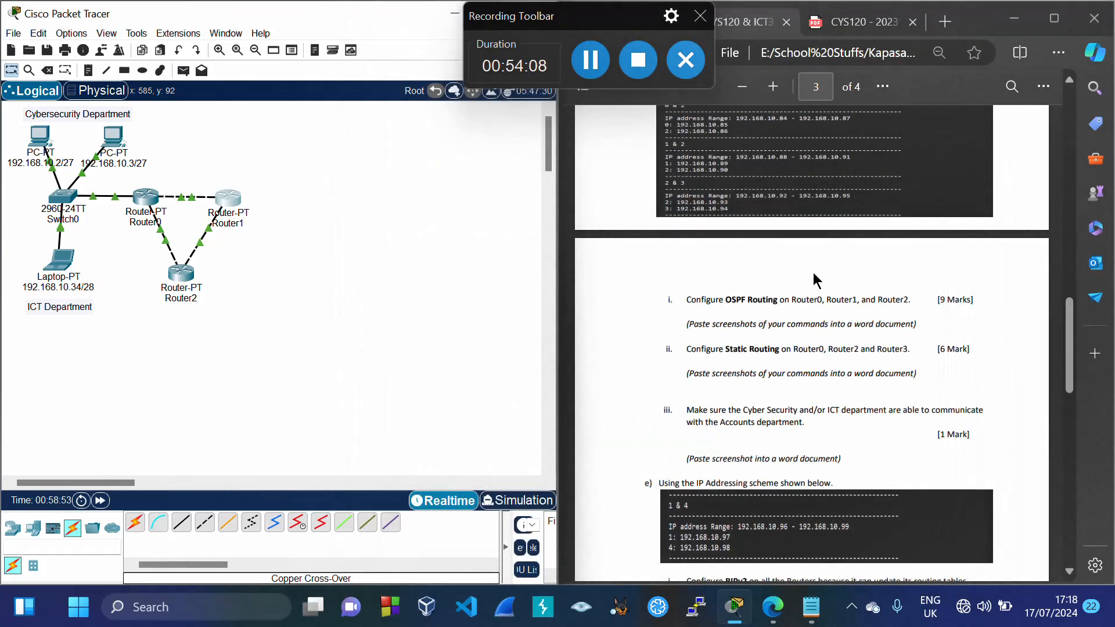
# Review the assignment's topology, return to the Notepad notes, and duplicate the whole Router0 OSPF block below the Router1 block
pyautogui.click(815, 278)
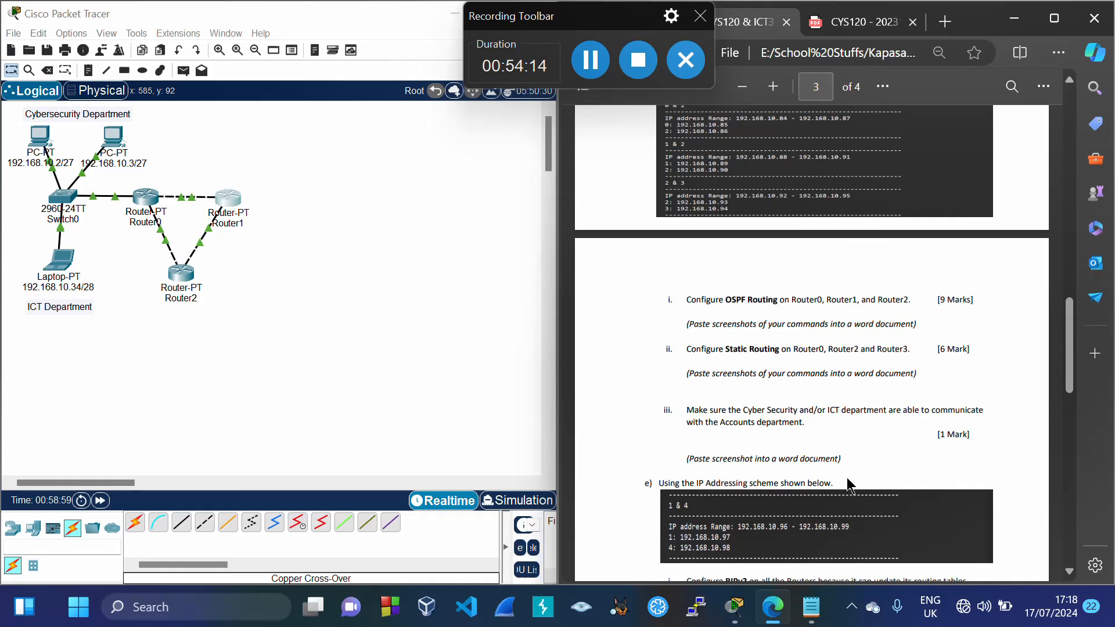
pyautogui.scroll(10, 862, 452)
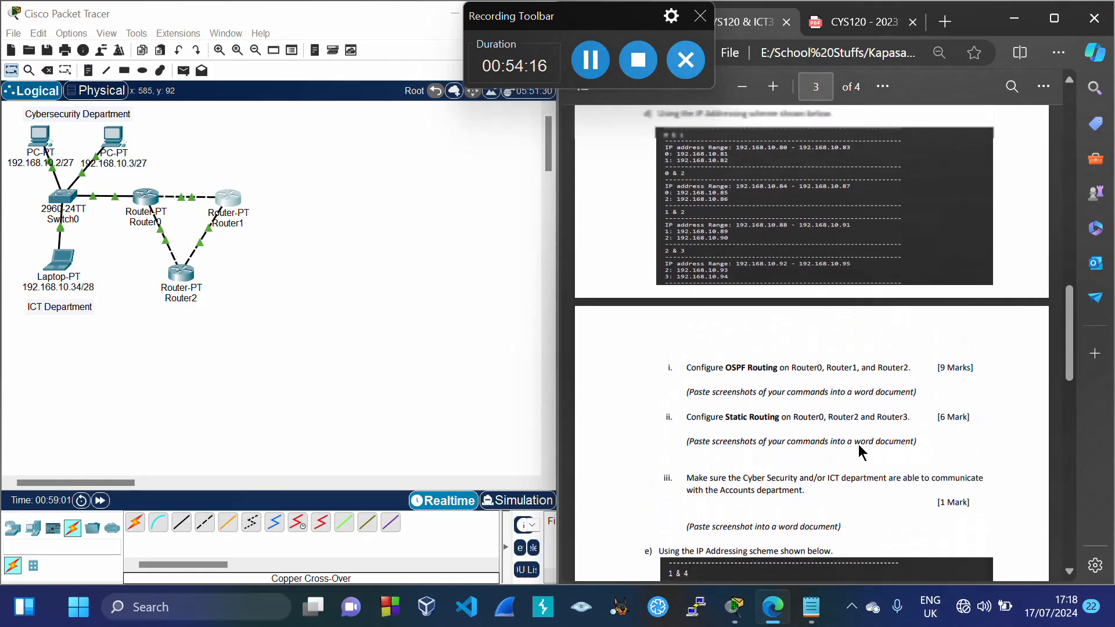
pyautogui.scroll(2, 862, 451)
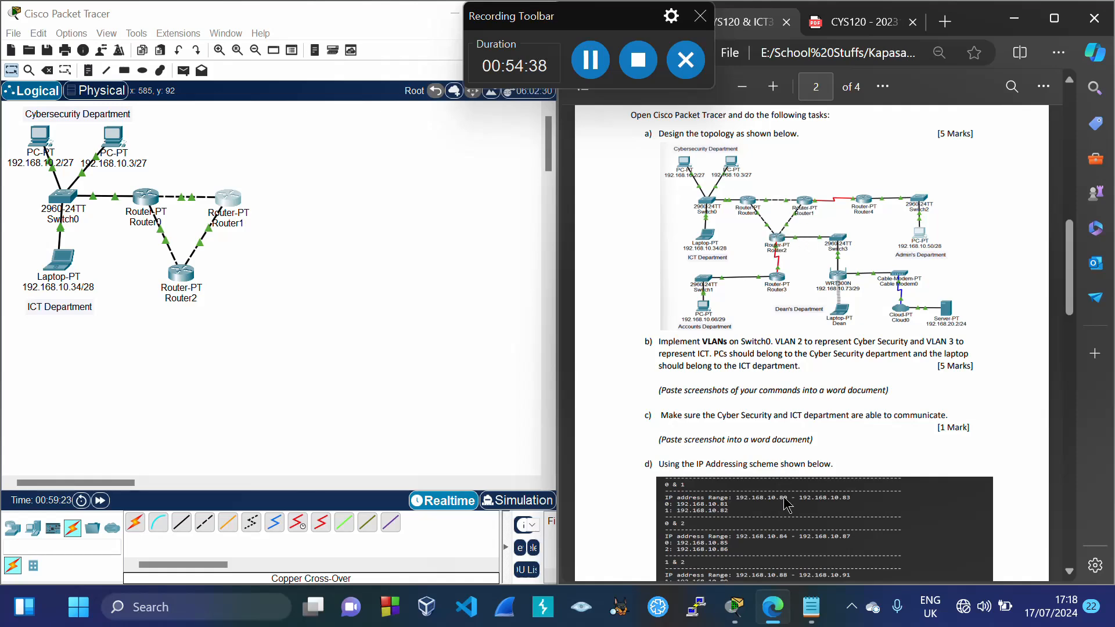
pyautogui.moveTo(811, 606)
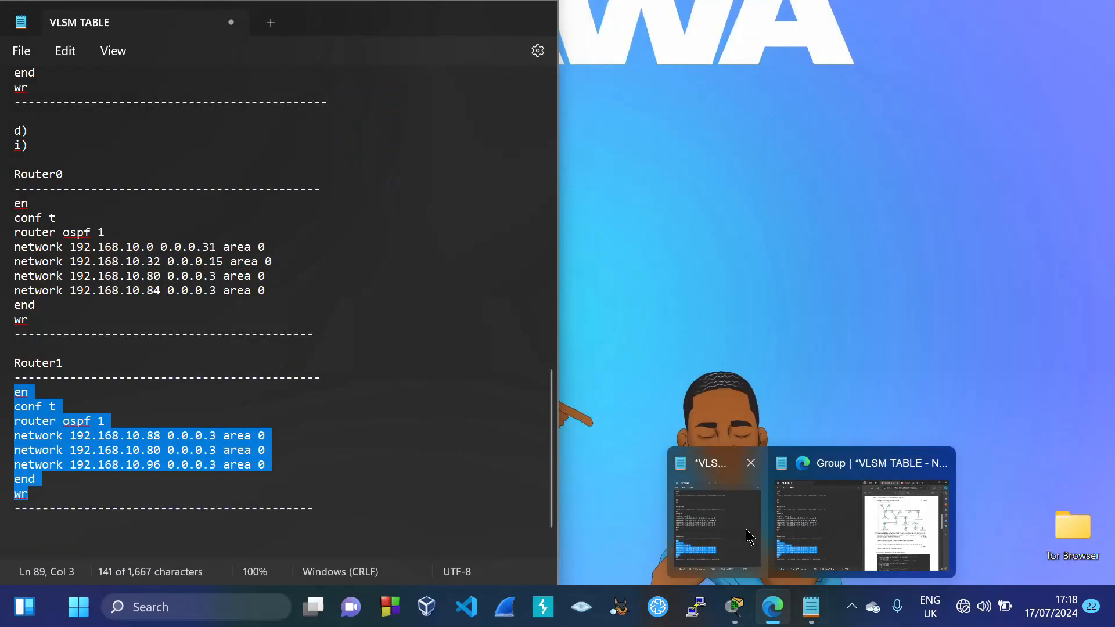
pyautogui.click(749, 537)
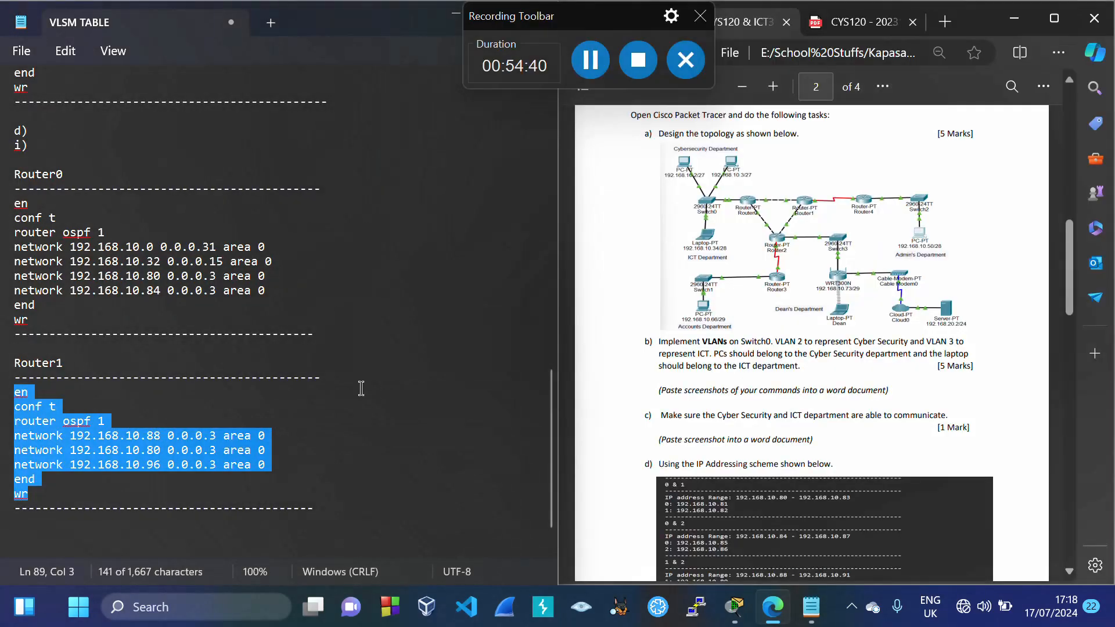
pyautogui.moveTo(18, 174); pyautogui.dragTo(320, 344)
pyautogui.hotkey('ctrl', 'c')
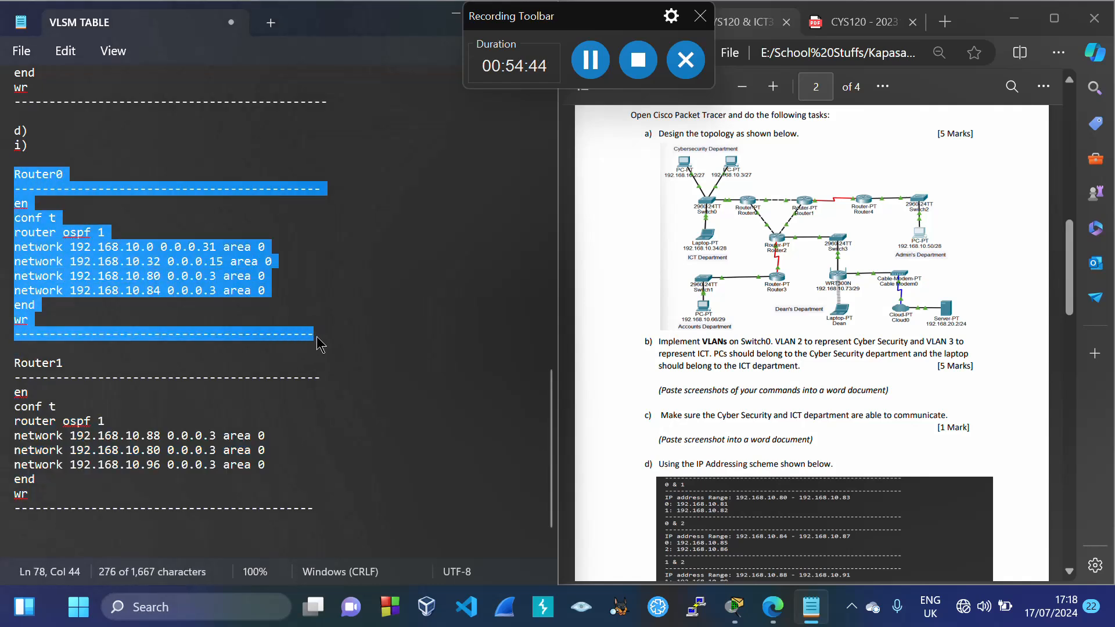
pyautogui.click(319, 510)
pyautogui.press('Return')
pyautogui.hotkey('ctrl', 'v')
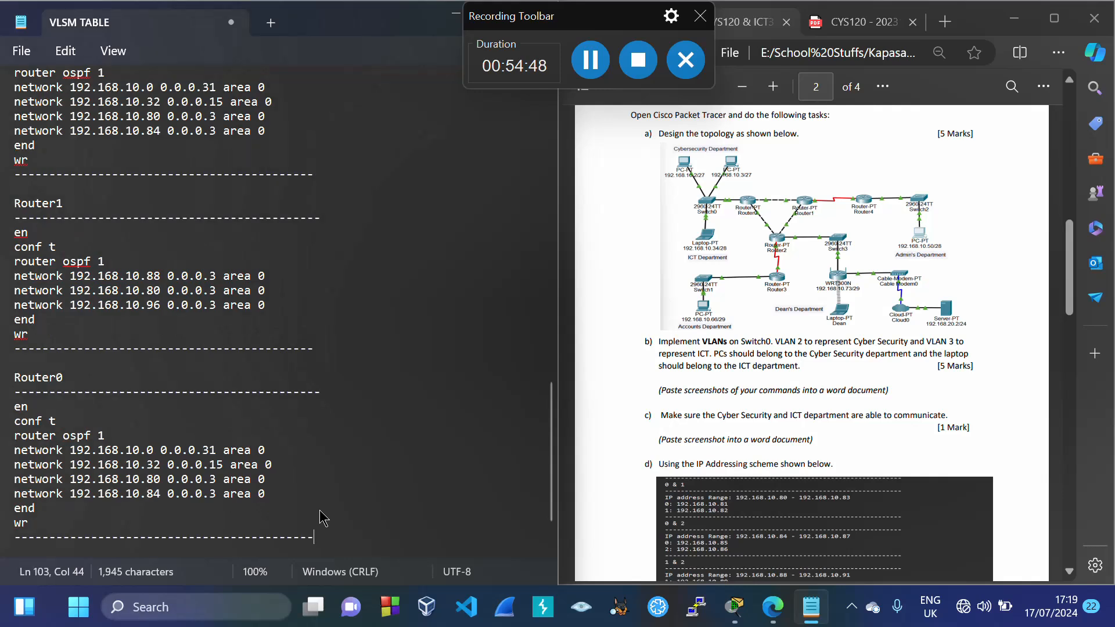
# Rename the new block's heading to Router2 and change its first network line to 192.168.10.84 with wildcard 0.0.0.3
pyautogui.click(68, 376)
pyautogui.press('BackSpace')
pyautogui.write('2')
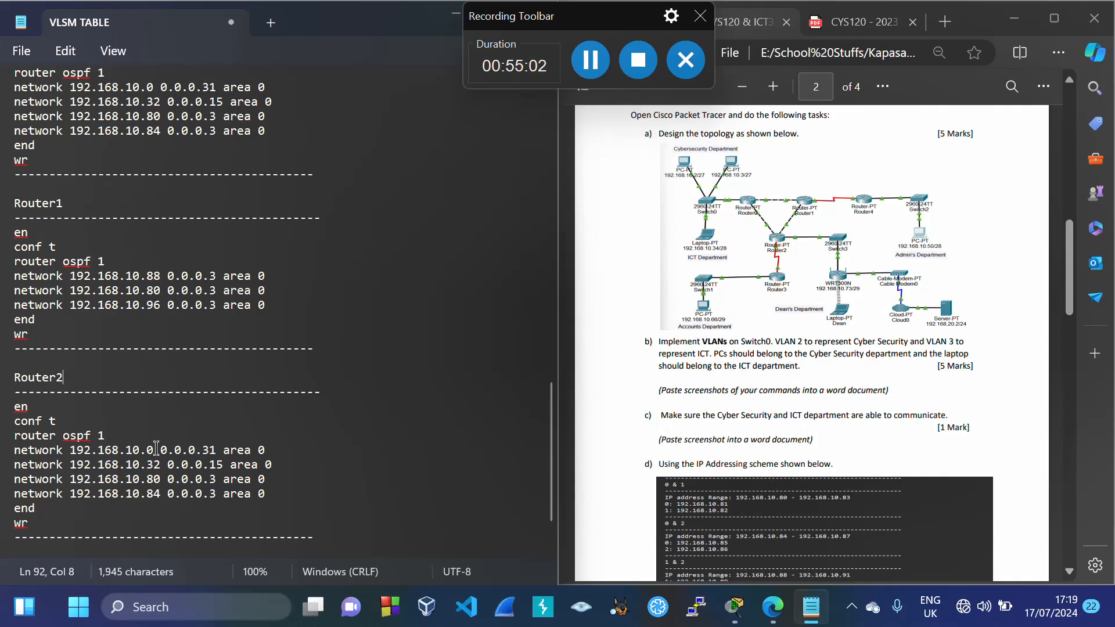
pyautogui.press('BackSpace')
pyautogui.write('84')
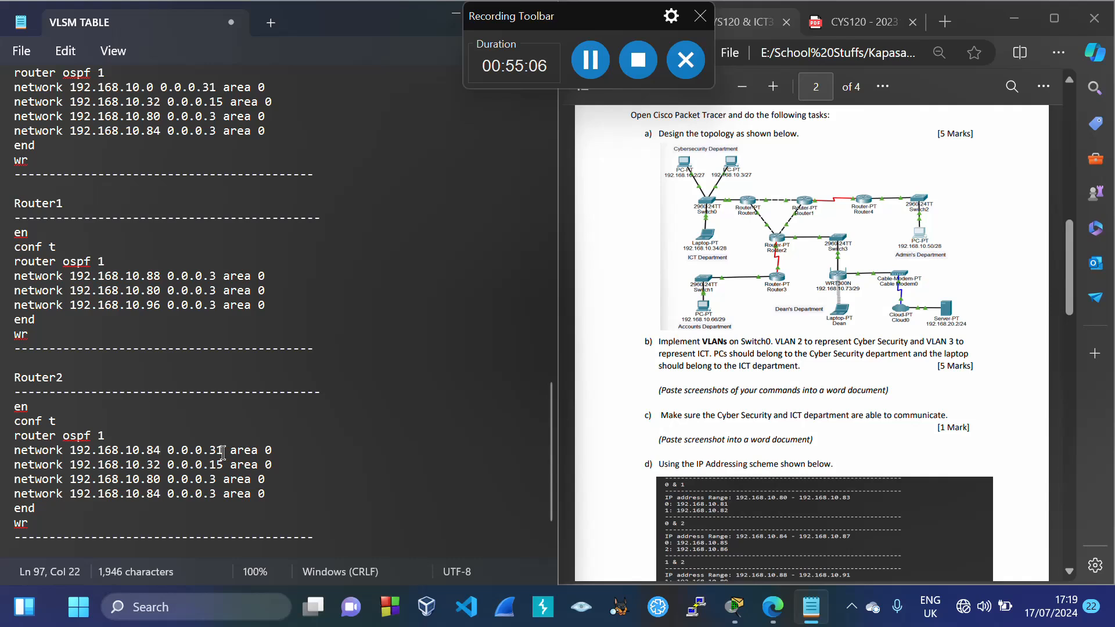
pyautogui.press('BackSpace')
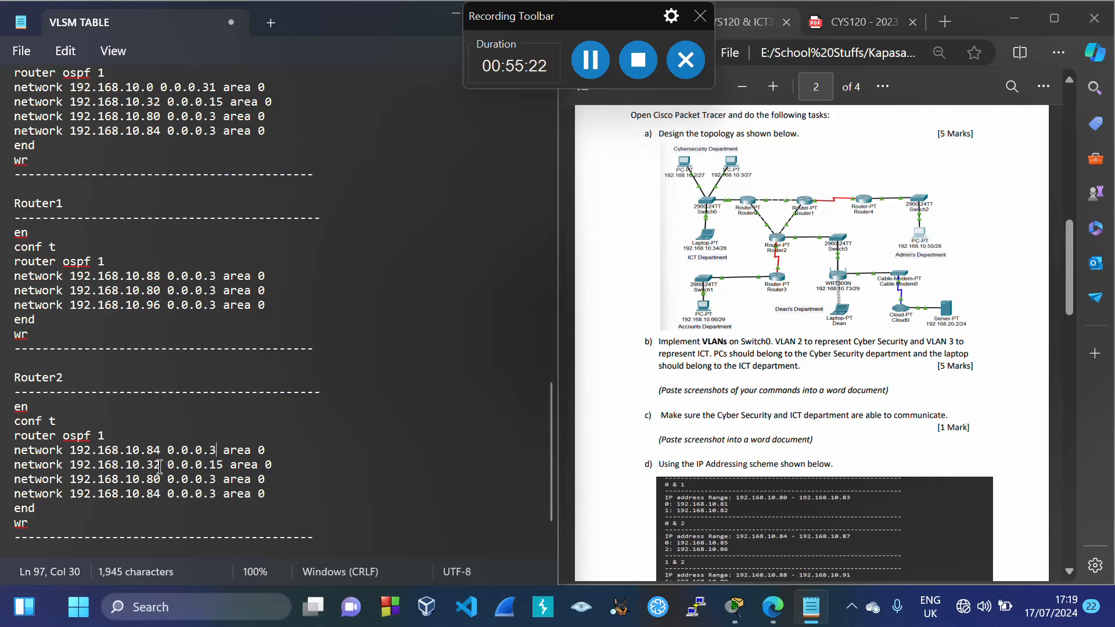
# Change the second network line of the Router2 block to 192.168.10.88 with wildcard 0.0.0.3
pyautogui.press('BackSpace')
pyautogui.press('BackSpace')
pyautogui.write('88')
pyautogui.click(225, 468)
pyautogui.press('BackSpace')
pyautogui.press('BackSpace')
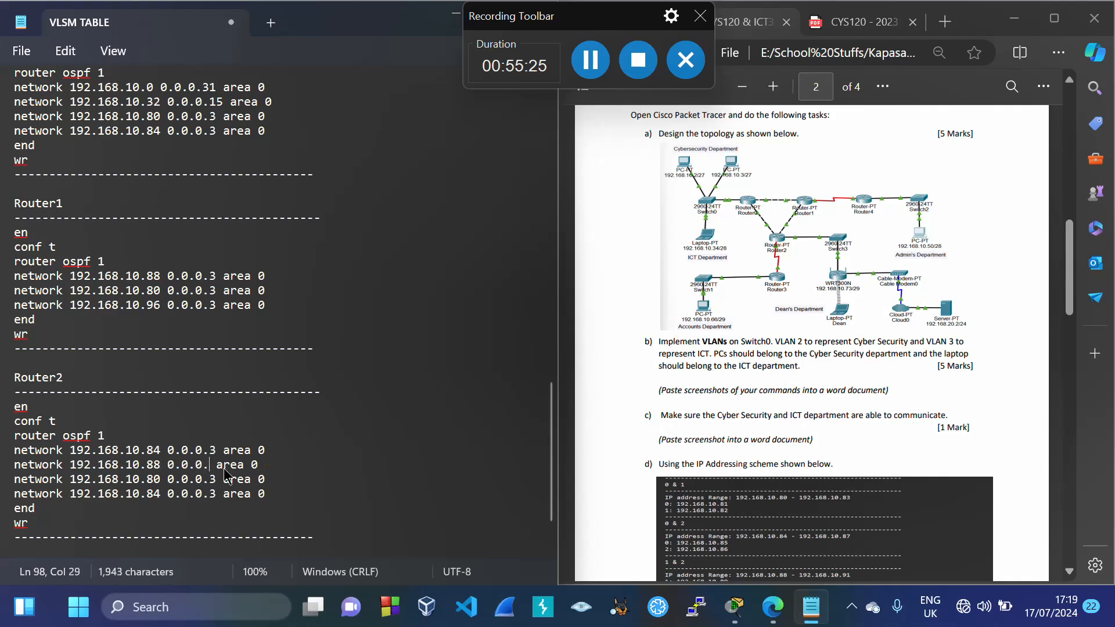
pyautogui.write('3')
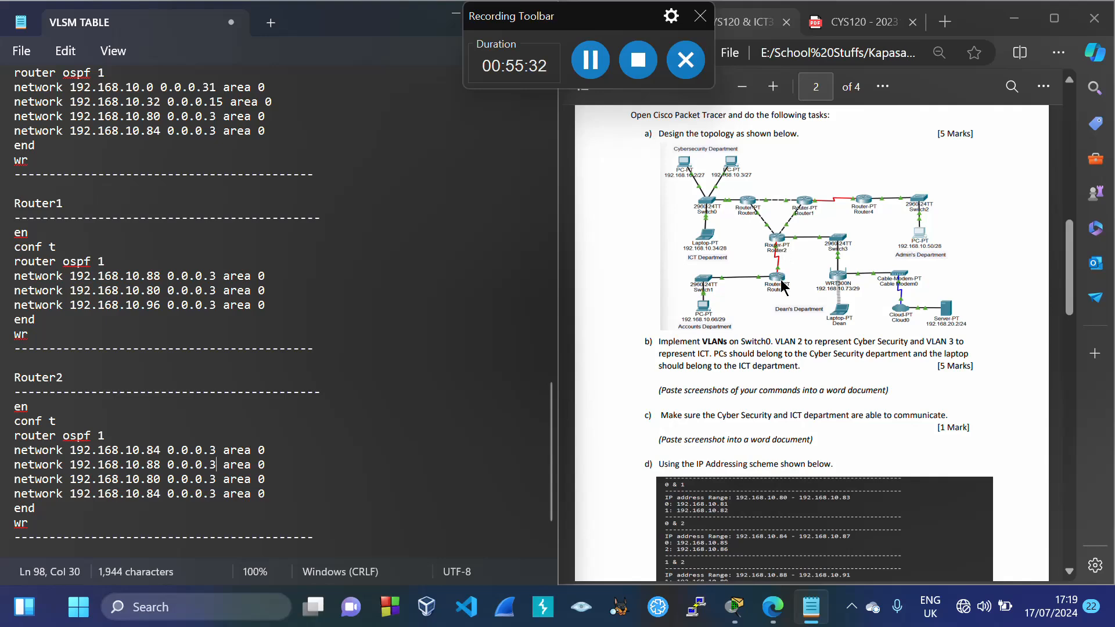
# Look up the Router2–Router3 address range in the assignment and set the third Router2 network address to 192.168.10.92
pyautogui.click(765, 392)
pyautogui.scroll(-3, 765, 392)
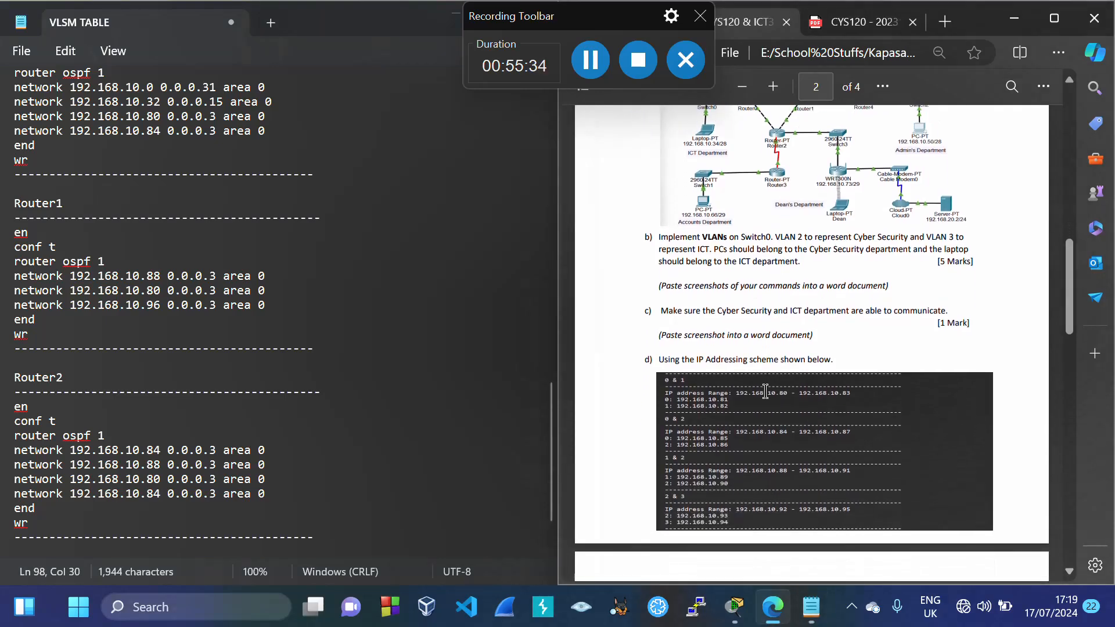
pyautogui.scroll(-1, 716, 486)
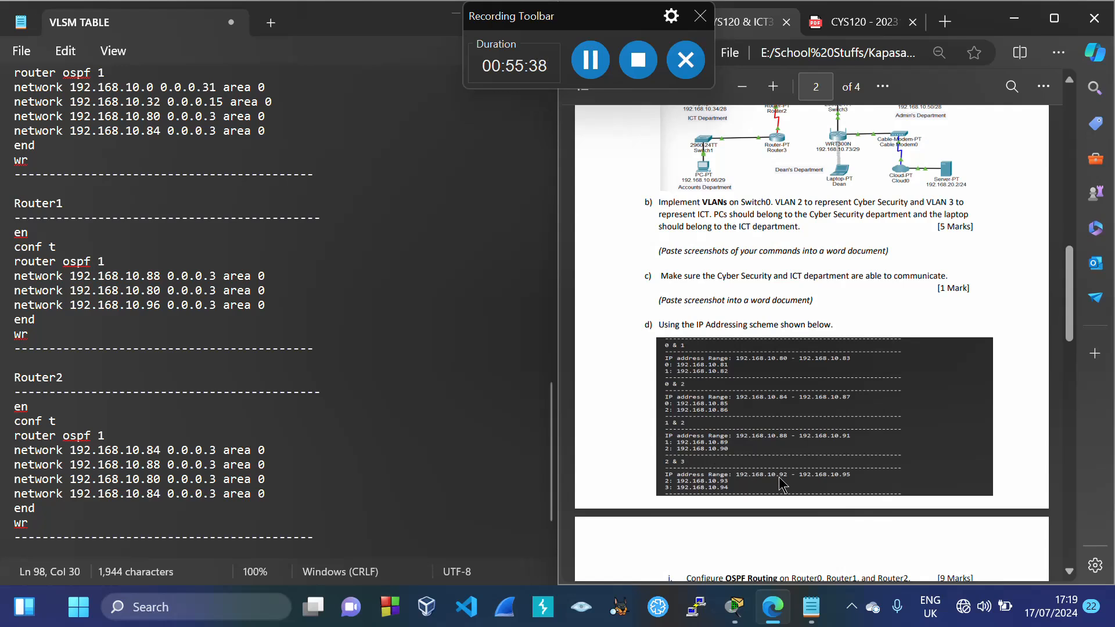
pyautogui.click(162, 476)
pyautogui.press('BackSpace')
pyautogui.press('BackSpace')
pyautogui.write('92')
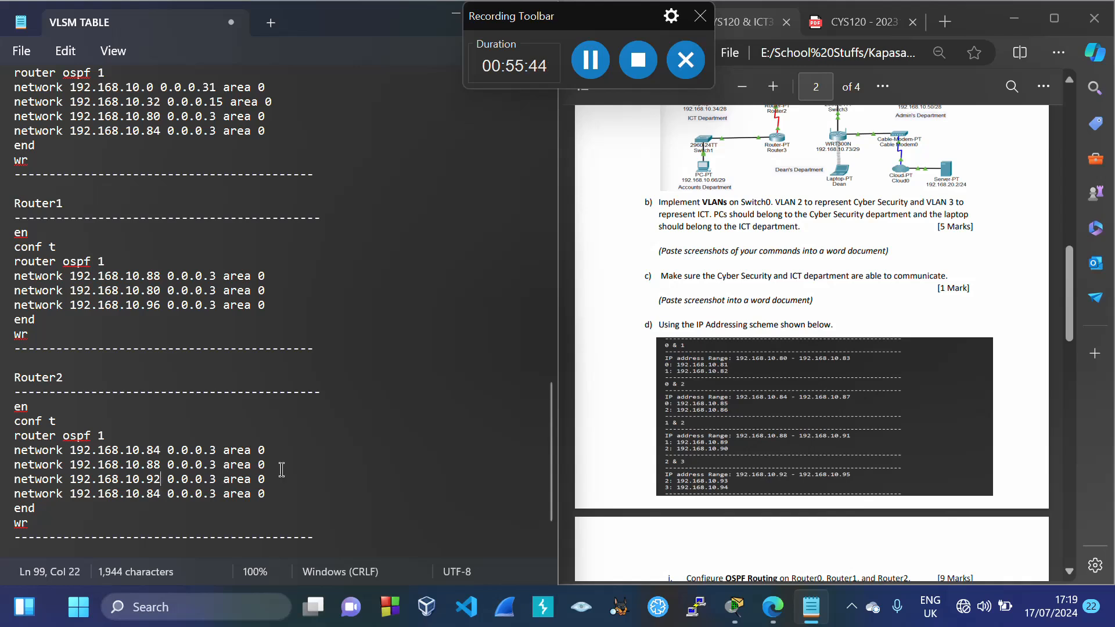
# Consult the assignment's topology, then add the heading "Dean's Department /29" below the ICT Department block in the notes
pyautogui.click(712, 342)
pyautogui.scroll(2, 712, 343)
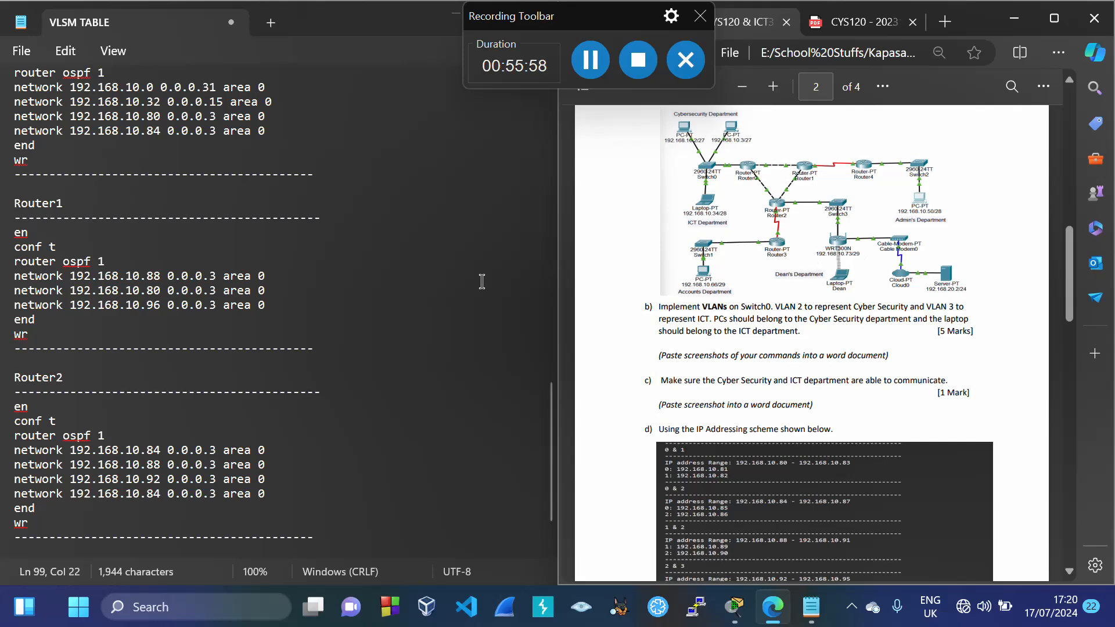
pyautogui.scroll(20, 345, 294)
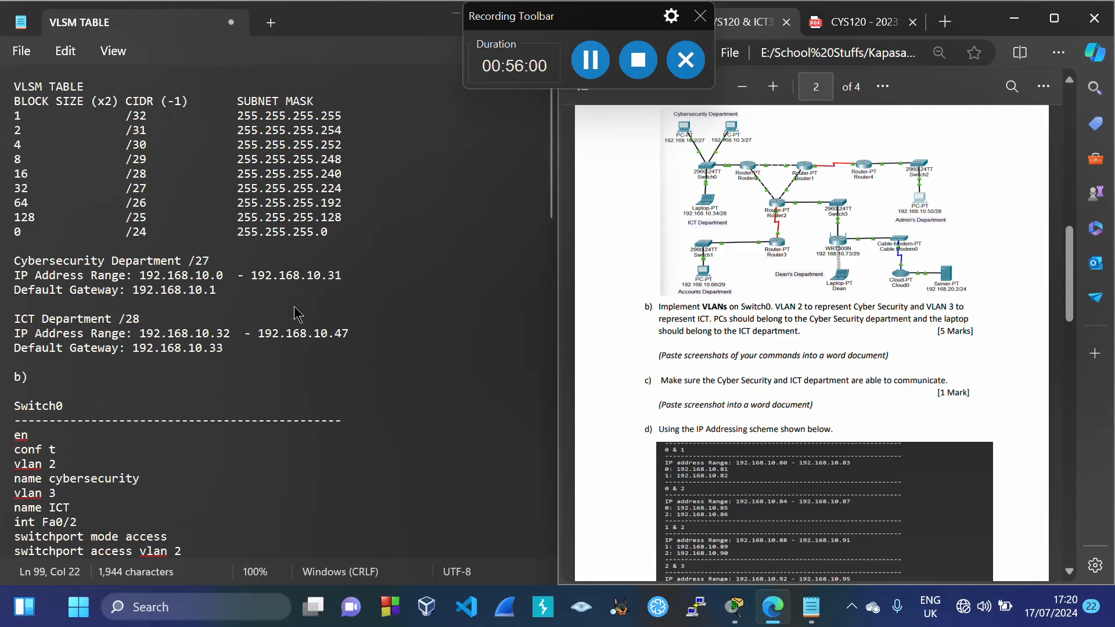
pyautogui.click(235, 347)
pyautogui.press('Return')
pyautogui.press('Return')
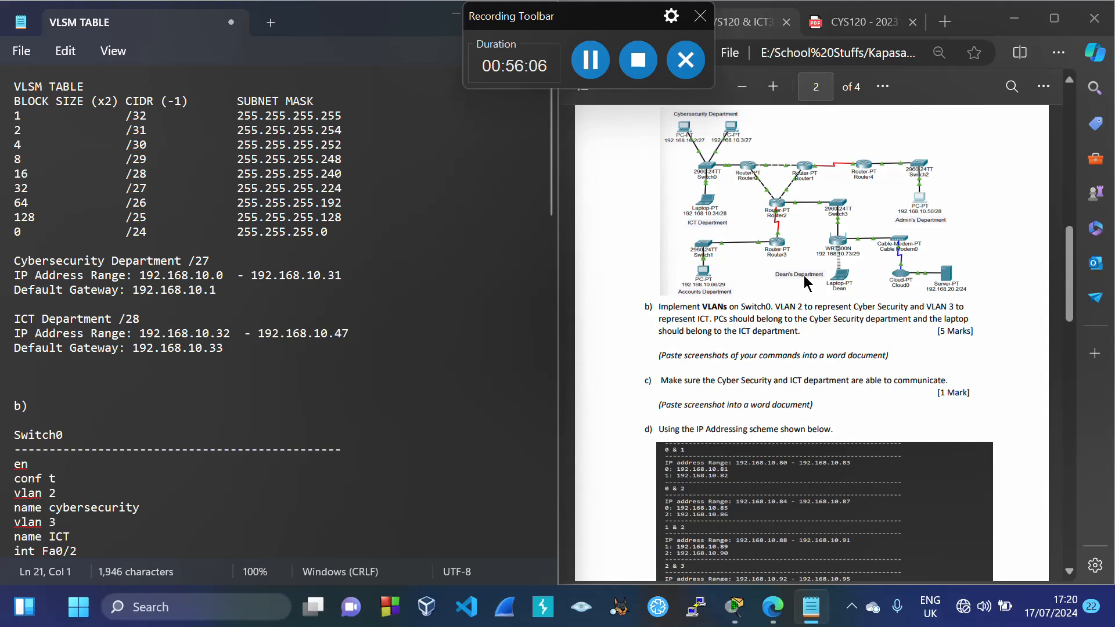
pyautogui.write("Dean's Depar")
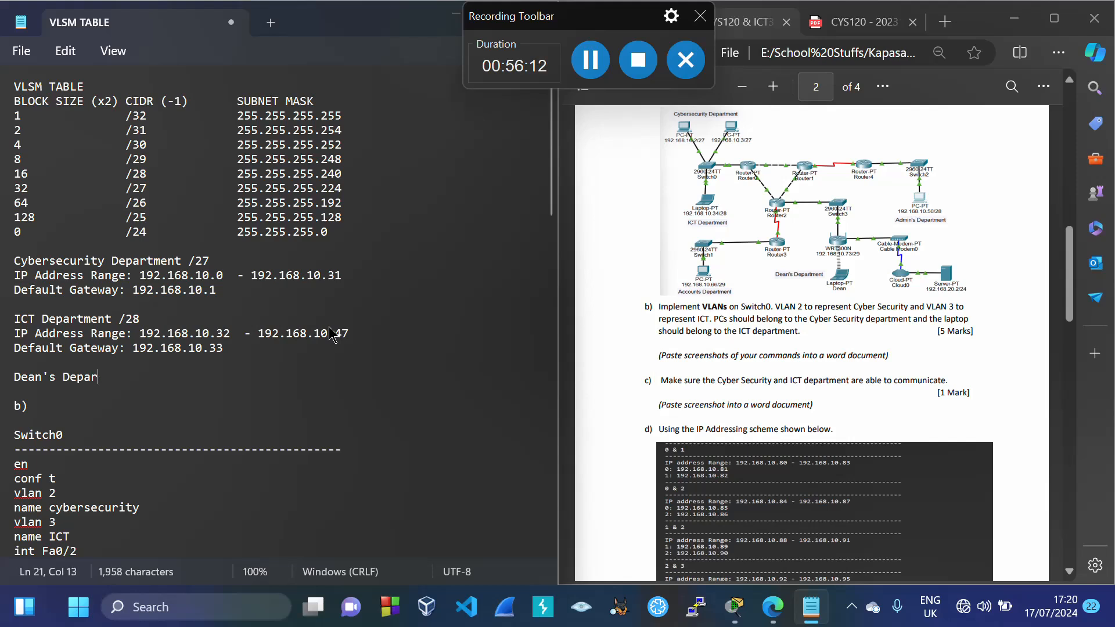
pyautogui.write('tment /29')
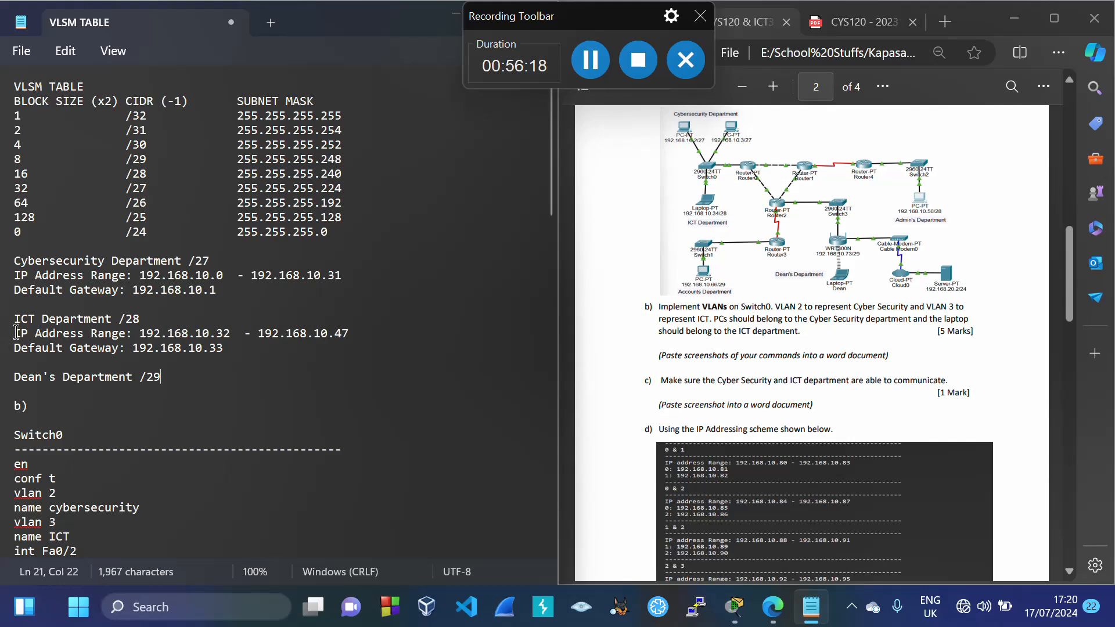
# Copy the ICT Department's IP address range line under the new heading and set its start address to 192.168.10.48
pyautogui.moveTo(13, 334); pyautogui.dragTo(352, 335)
pyautogui.hotkey('ctrl', 'c')
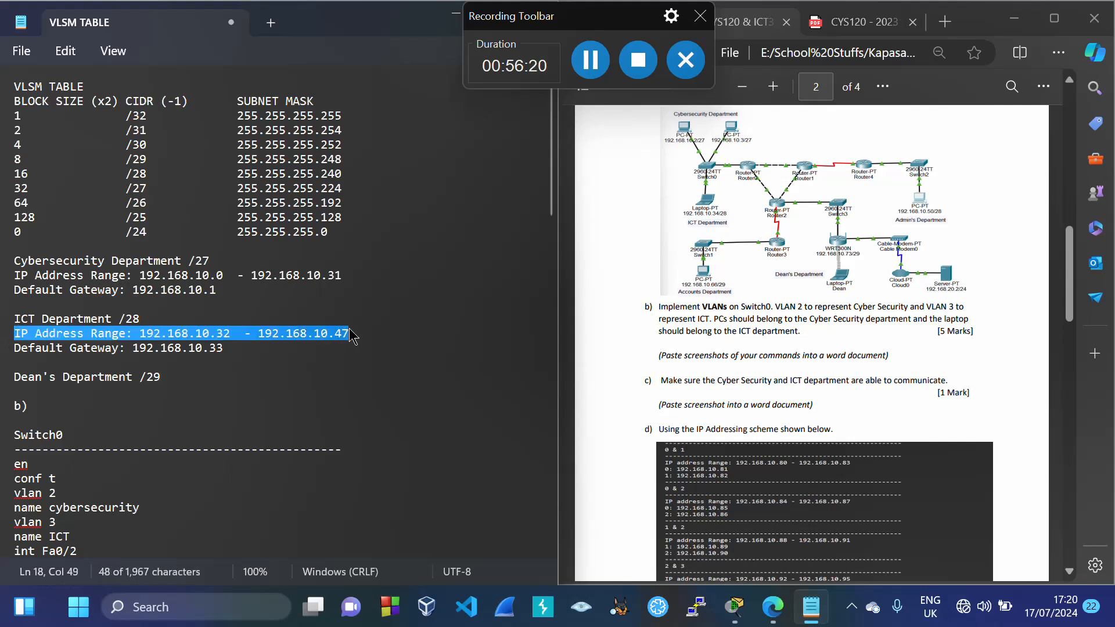
pyautogui.click(180, 378)
pyautogui.press('Return')
pyautogui.hotkey('ctrl', 'v')
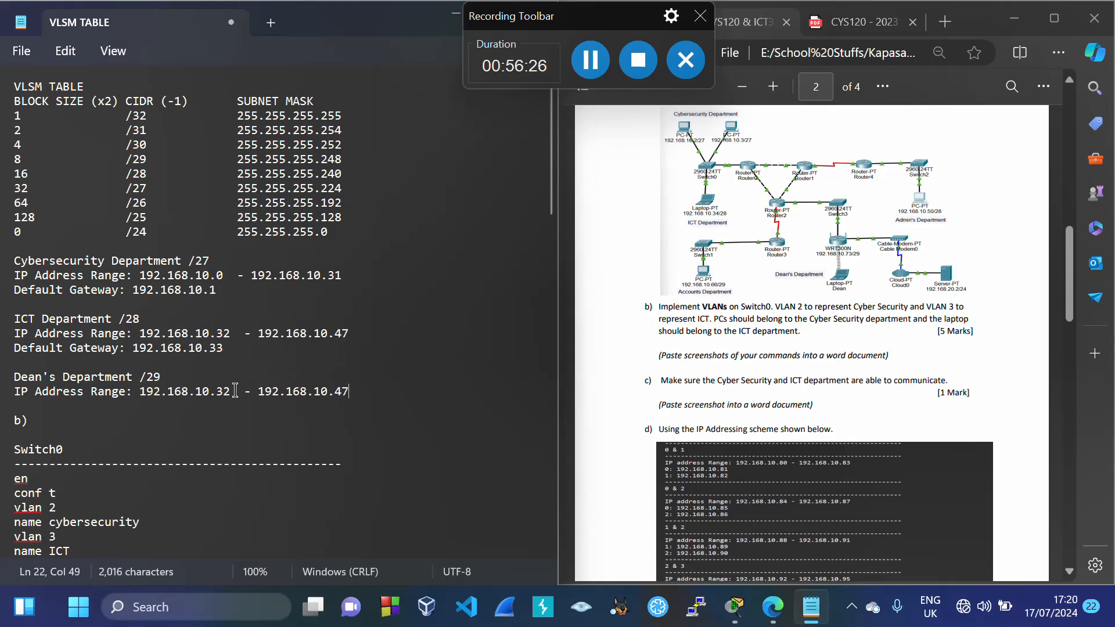
pyautogui.press('BackSpace')
pyautogui.press('BackSpace')
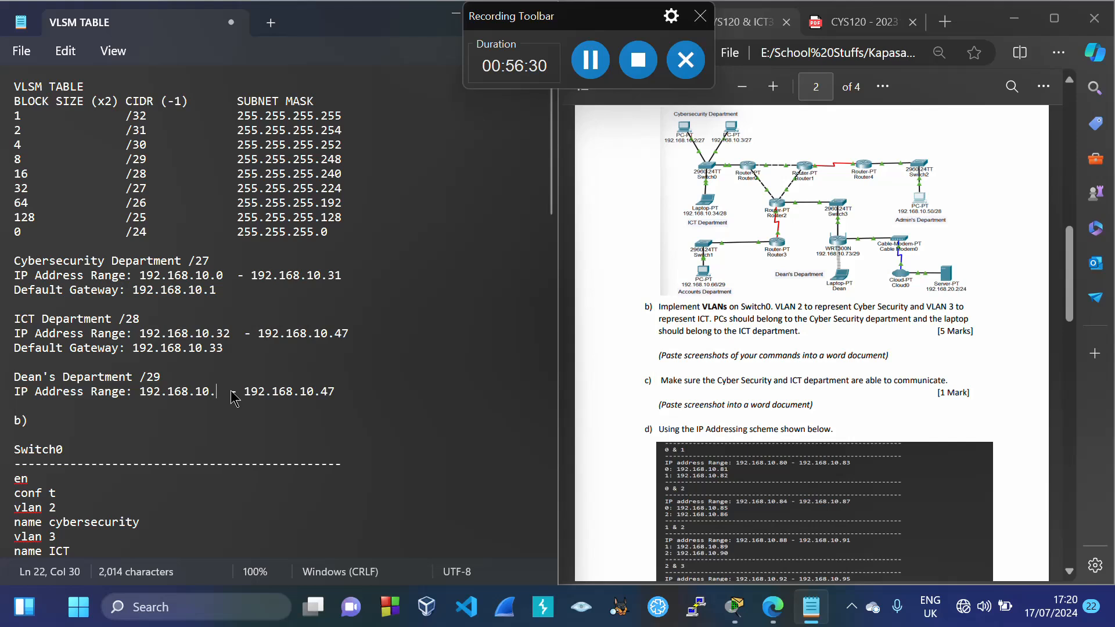
pyautogui.write('4')
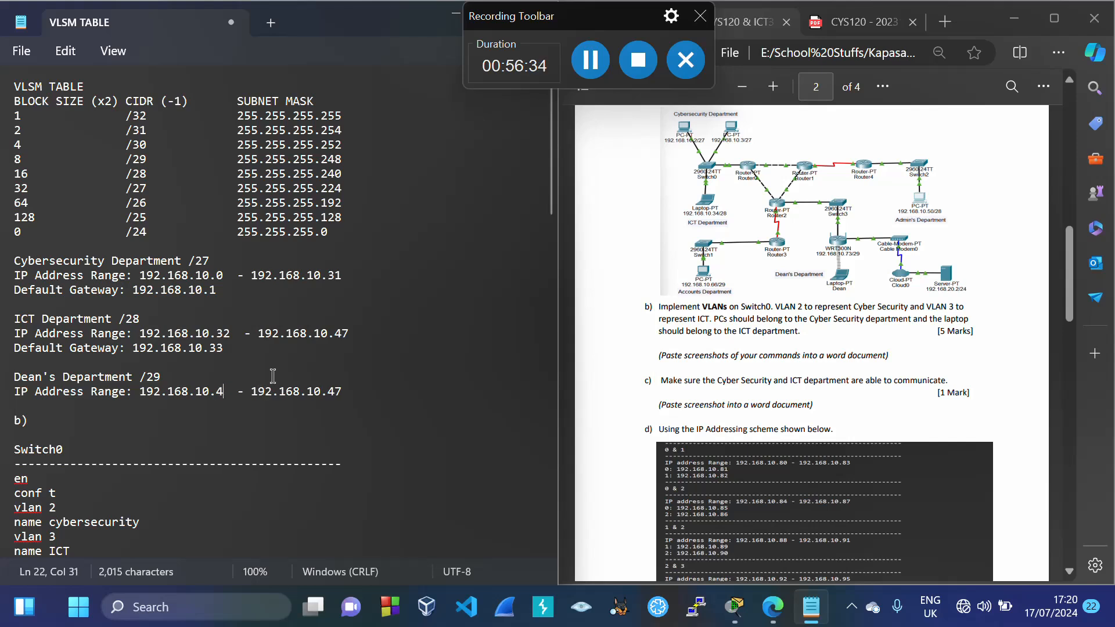
pyautogui.write('8')
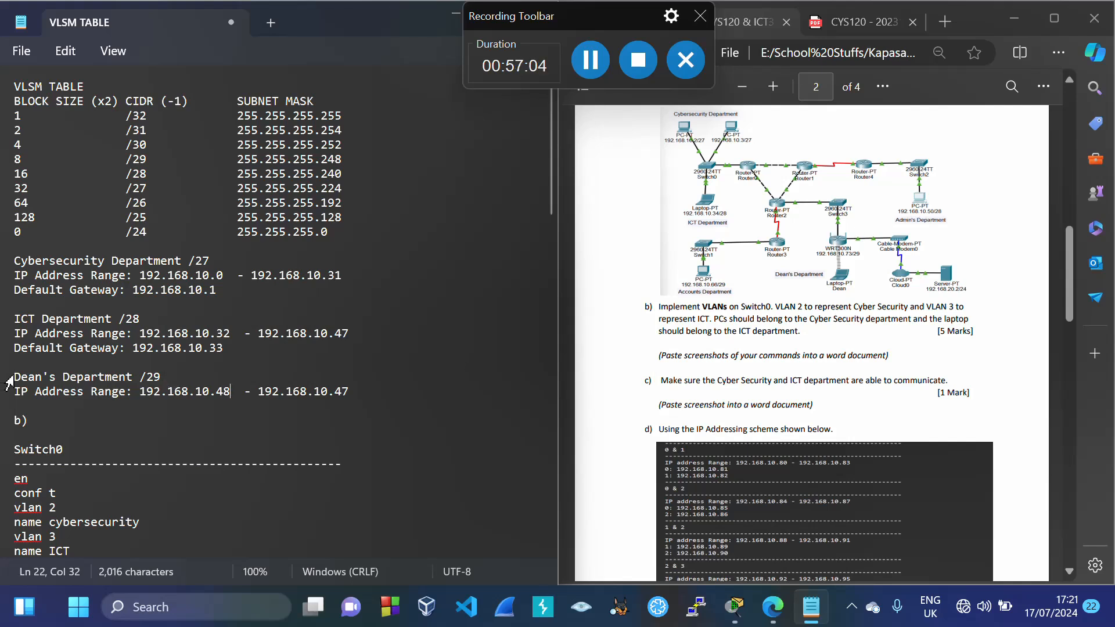
# Change the new block's heading to "Admin's Department /28"
pyautogui.moveTo(14, 377); pyautogui.dragTo(43, 386)
pyautogui.write('Ad')
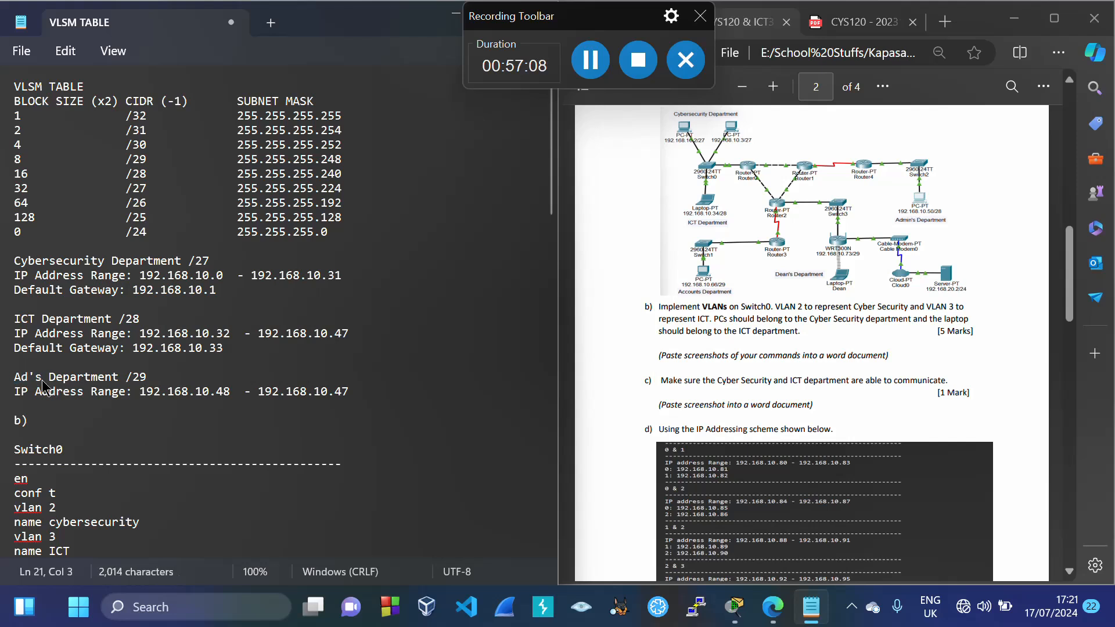
pyautogui.write('min')
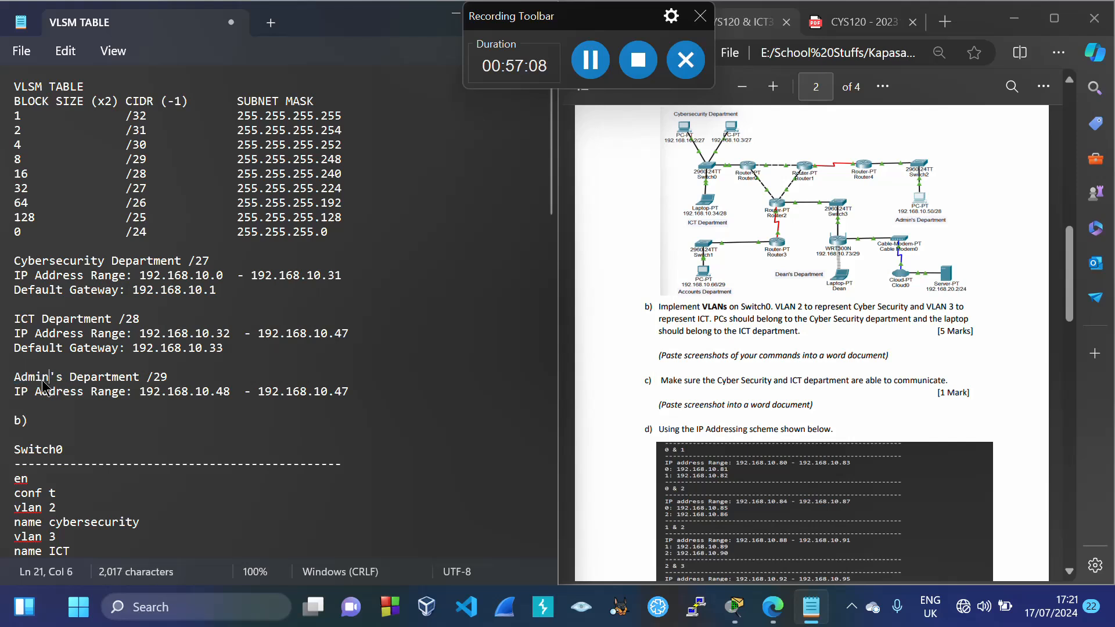
pyautogui.click(176, 377)
pyautogui.press('BackSpace')
pyautogui.write('8')
# Check the /28 row of the VLSM table and set the end of the Admin's Department range to 192.168.10.63
pyautogui.moveTo(16, 174); pyautogui.dragTo(351, 182)
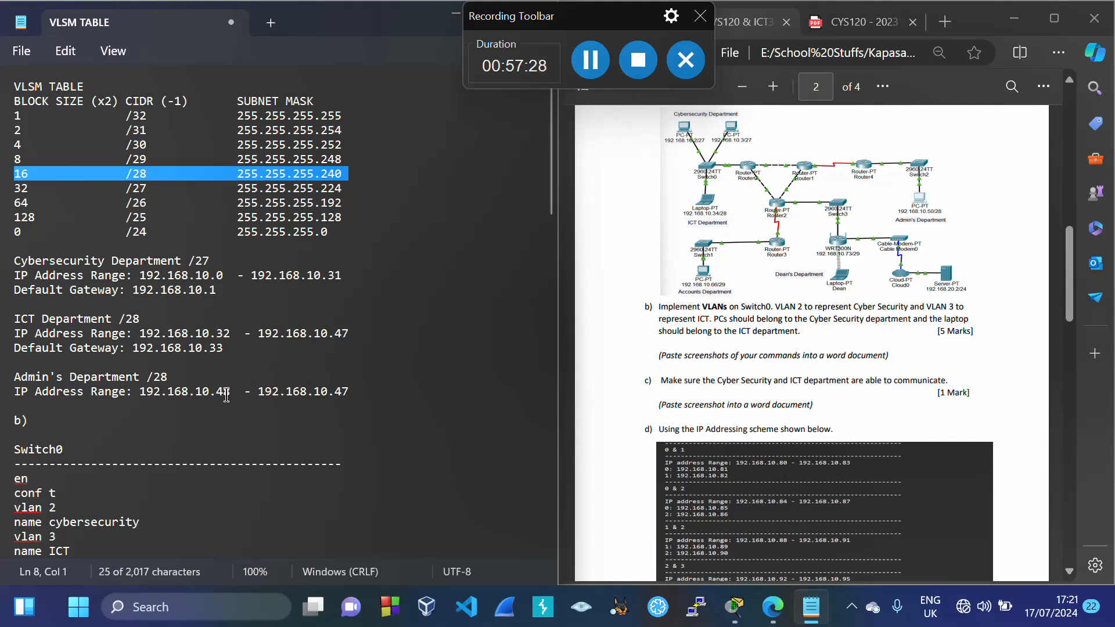
pyautogui.click(350, 393)
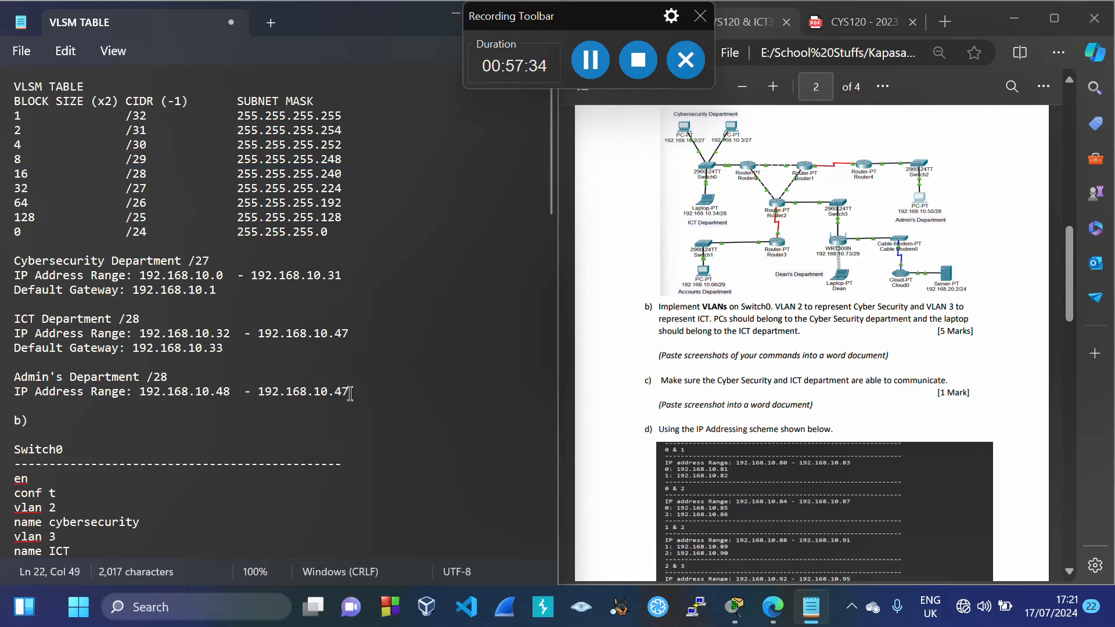
pyautogui.press('BackSpace')
pyautogui.press('BackSpace')
pyautogui.write('63')
# Copy the ICT Department's default gateway line into the Admin's Department block and set the gateway to 192.168.10.49
pyautogui.moveTo(16, 348); pyautogui.dragTo(225, 350)
pyautogui.hotkey('ctrl', 'c')
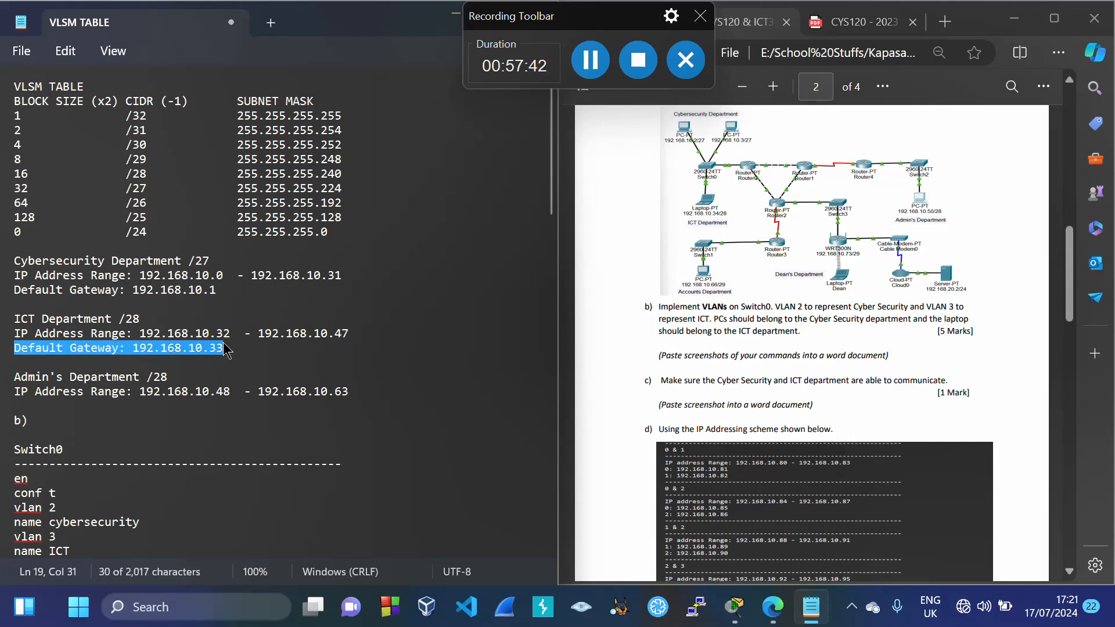
pyautogui.click(356, 391)
pyautogui.press('Return')
pyautogui.hotkey('ctrl', 'v')
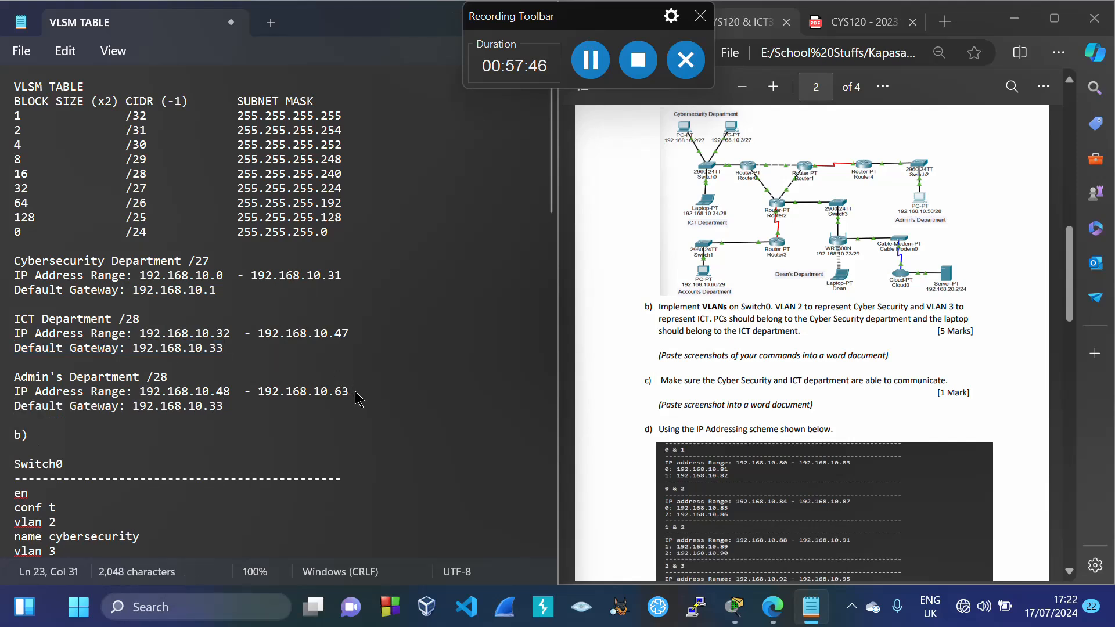
pyautogui.press('BackSpace')
pyautogui.press('BackSpace')
pyautogui.write('49')
# Duplicate the whole Admin's Department block below itself, separated by a blank line
pyautogui.moveTo(15, 378); pyautogui.dragTo(243, 412)
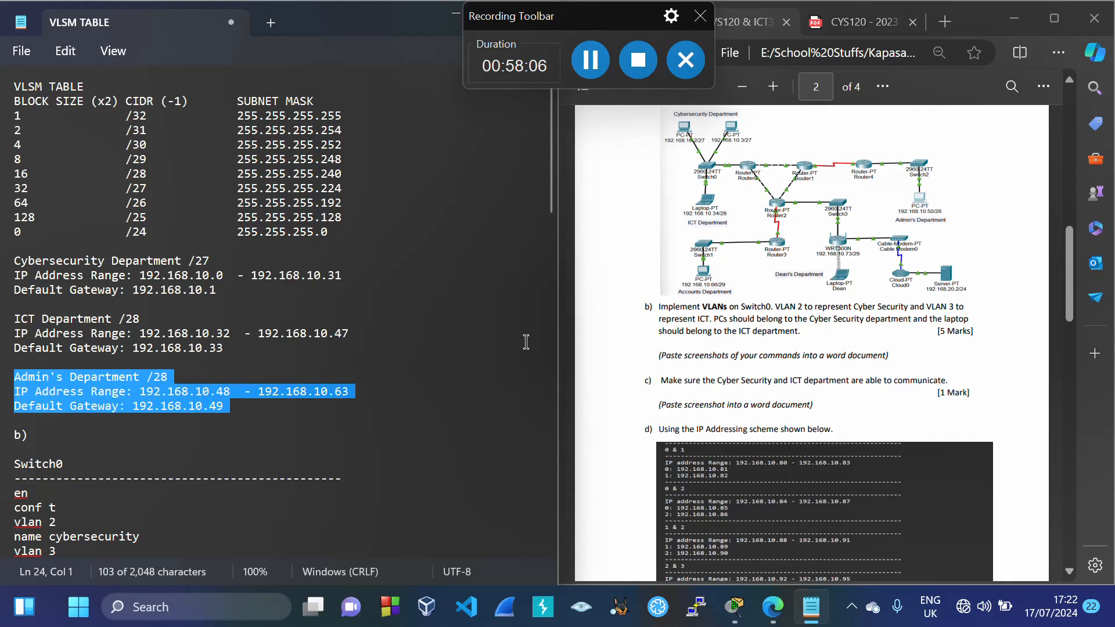
pyautogui.hotkey('ctrl', 'c')
pyautogui.click(248, 415)
pyautogui.press('Return')
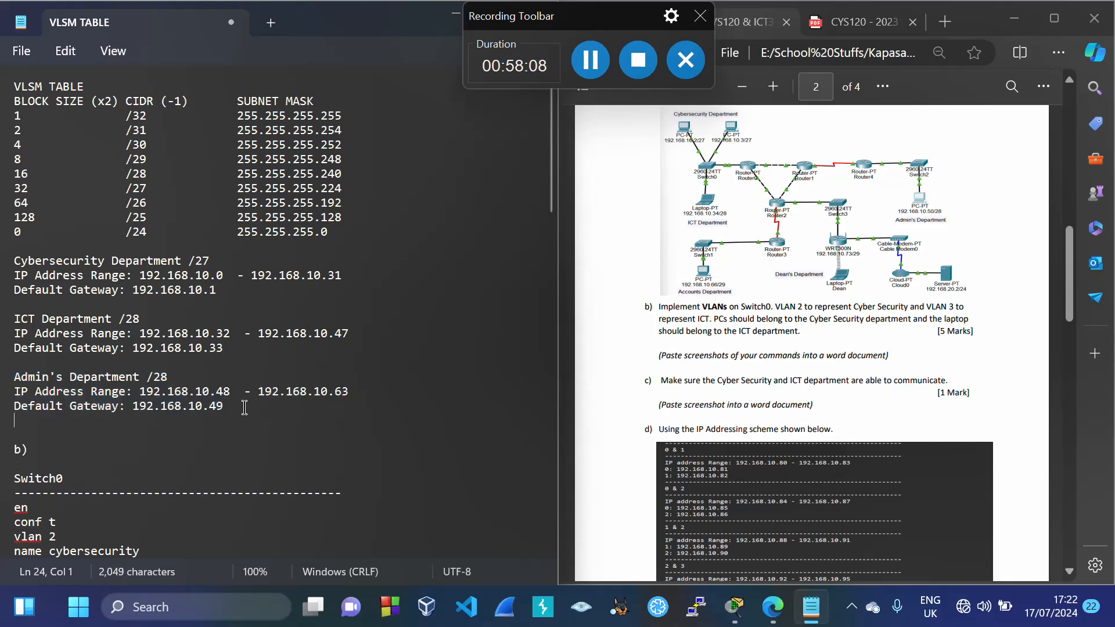
pyautogui.press('Return')
pyautogui.hotkey('ctrl', 'v')
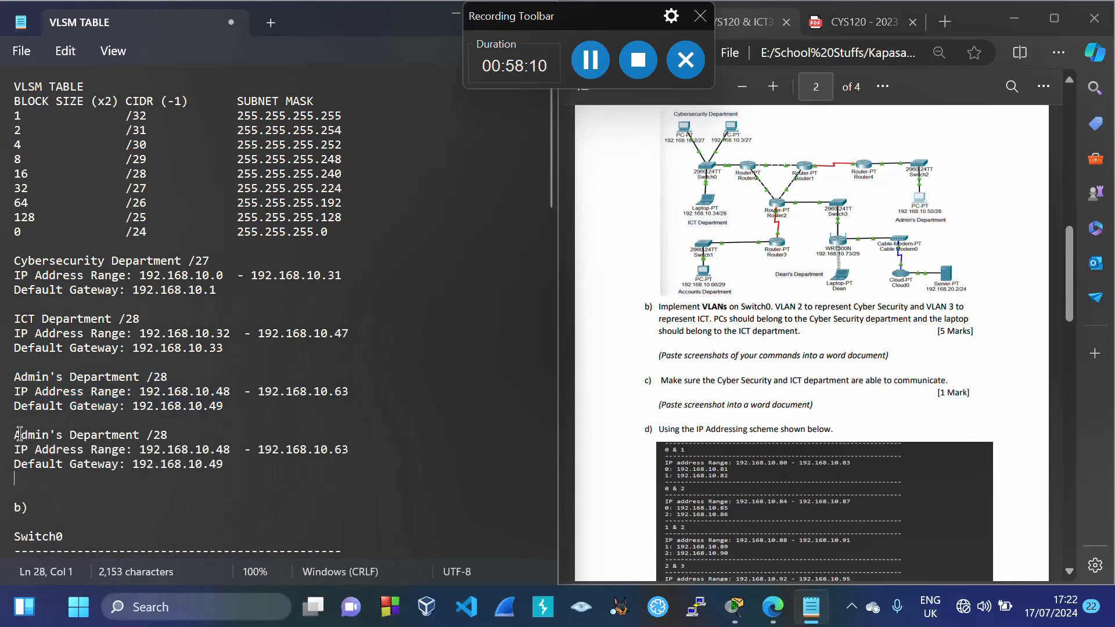
# Rename the copied block's heading to "Deans's Department" and set its range start to 192.168.10.64
pyautogui.moveTo(15, 435); pyautogui.dragTo(51, 440)
pyautogui.write('Deans')
pyautogui.press('BackSpace')
pyautogui.press('BackSpace')
pyautogui.write('64')
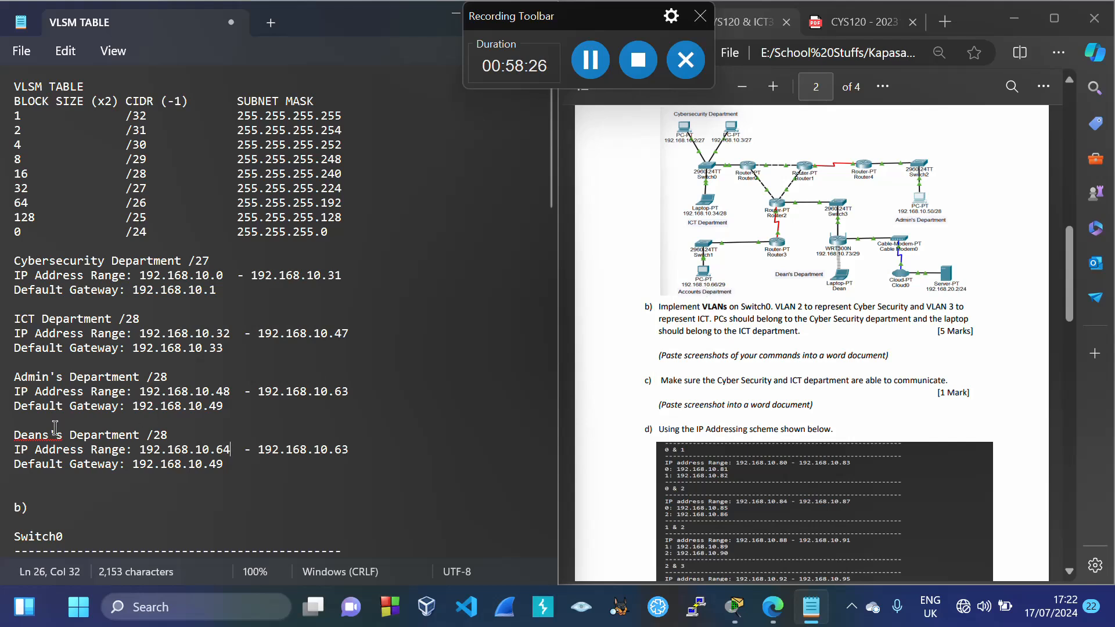
# Change the copied block's heading to "Accounts Department /29"
pyautogui.moveTo(16, 434); pyautogui.dragTo(63, 436)
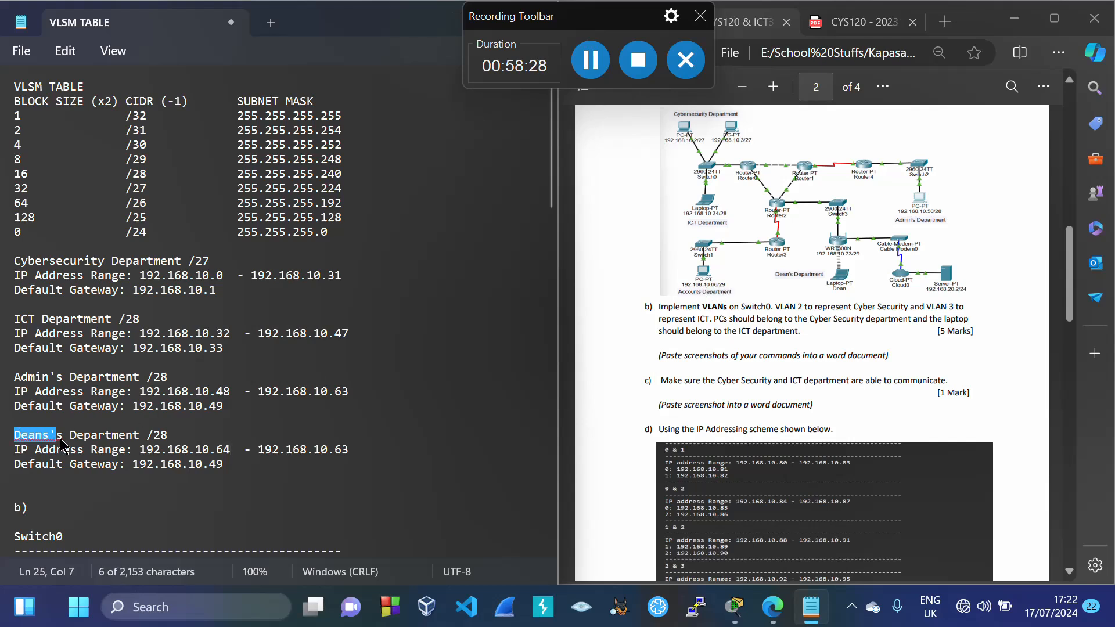
pyautogui.write('A')
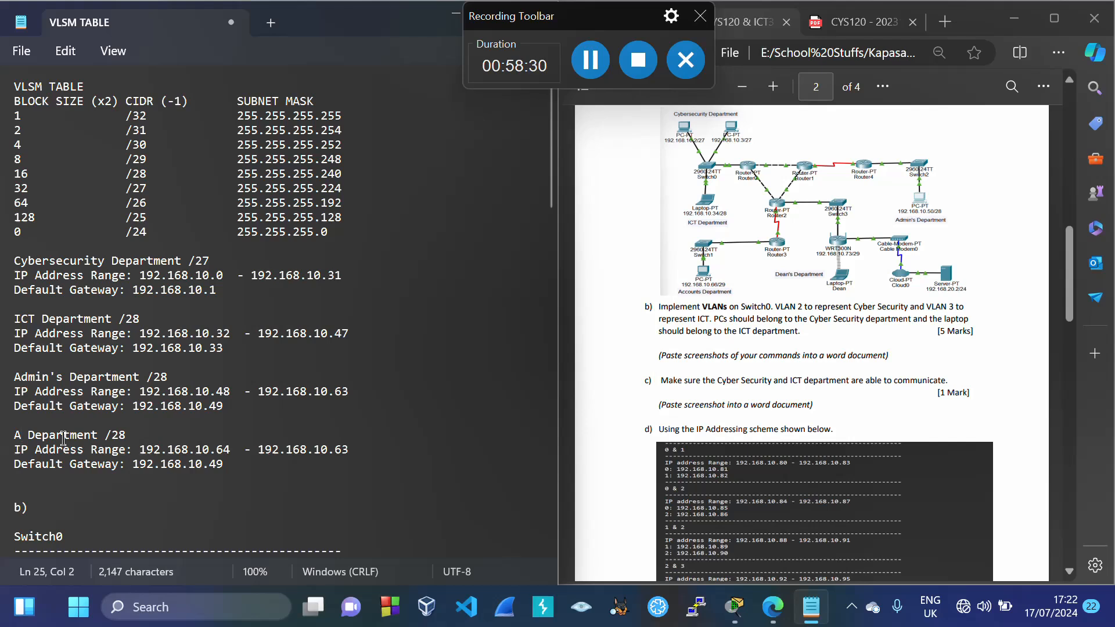
pyautogui.write('ccounts')
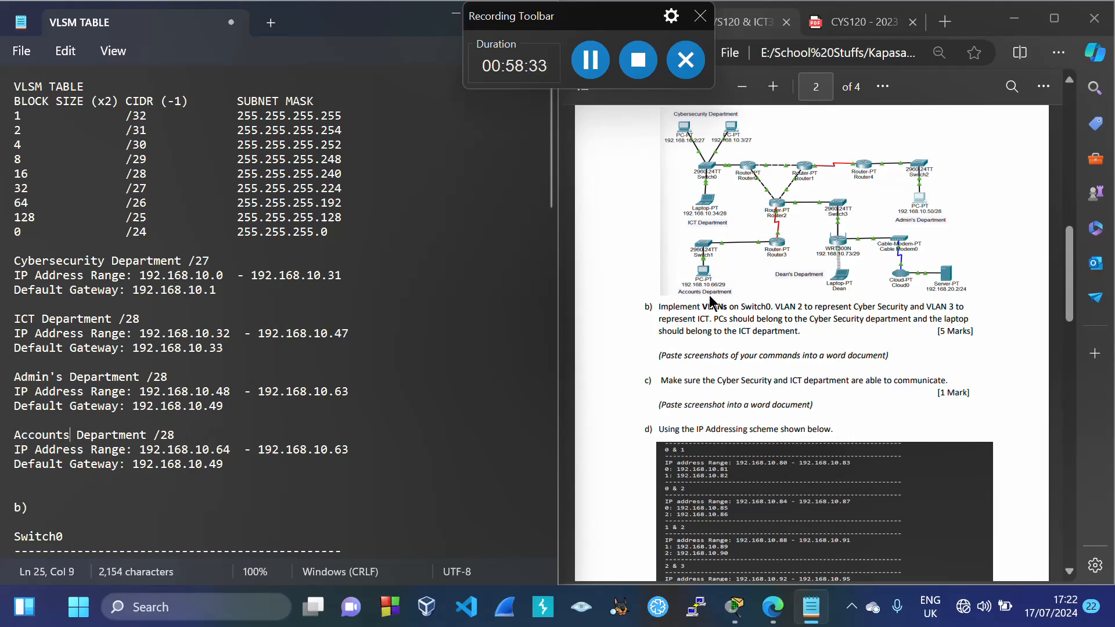
pyautogui.click(191, 437)
pyautogui.press('BackSpace')
pyautogui.write('9')
# Using the /29 row of the VLSM table, set the Accounts Department range end to 192.168.10.71 and its default gateway to 192.168.10.65
pyautogui.moveTo(217, 450); pyautogui.dragTo(233, 453)
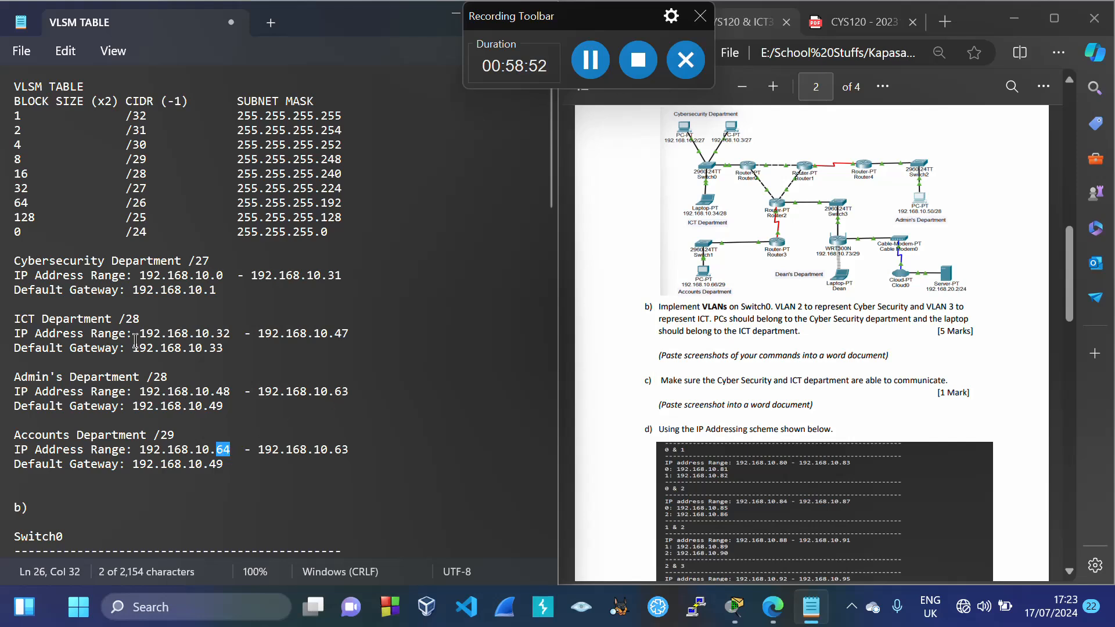
pyautogui.doubleClick(166, 435)
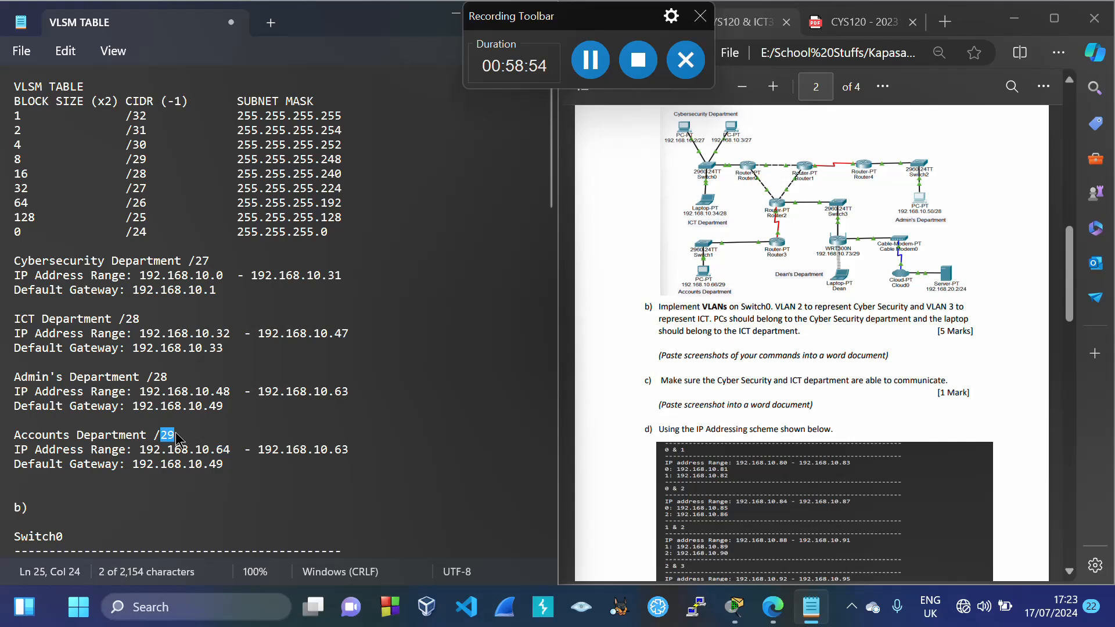
pyautogui.moveTo(16, 160); pyautogui.dragTo(352, 164)
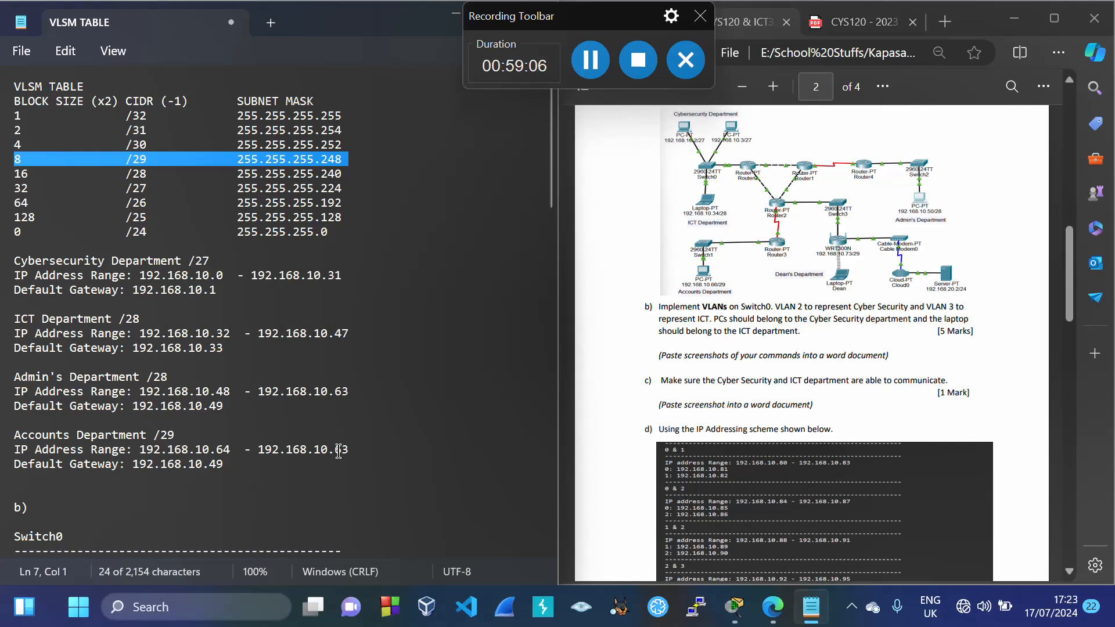
pyautogui.moveTo(338, 452); pyautogui.dragTo(356, 459)
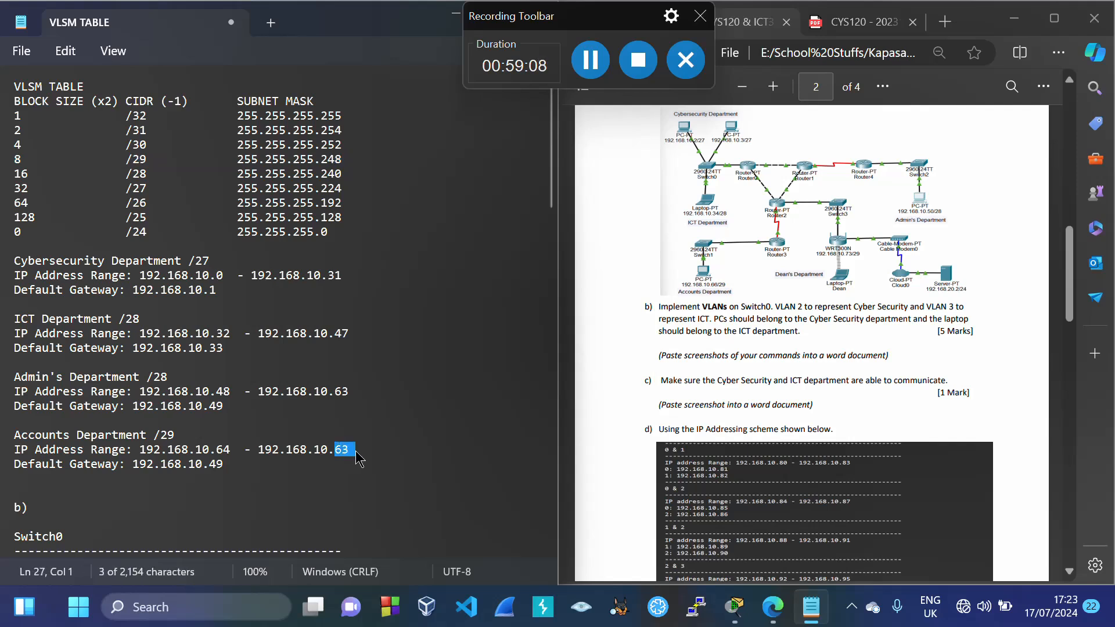
pyautogui.write('71')
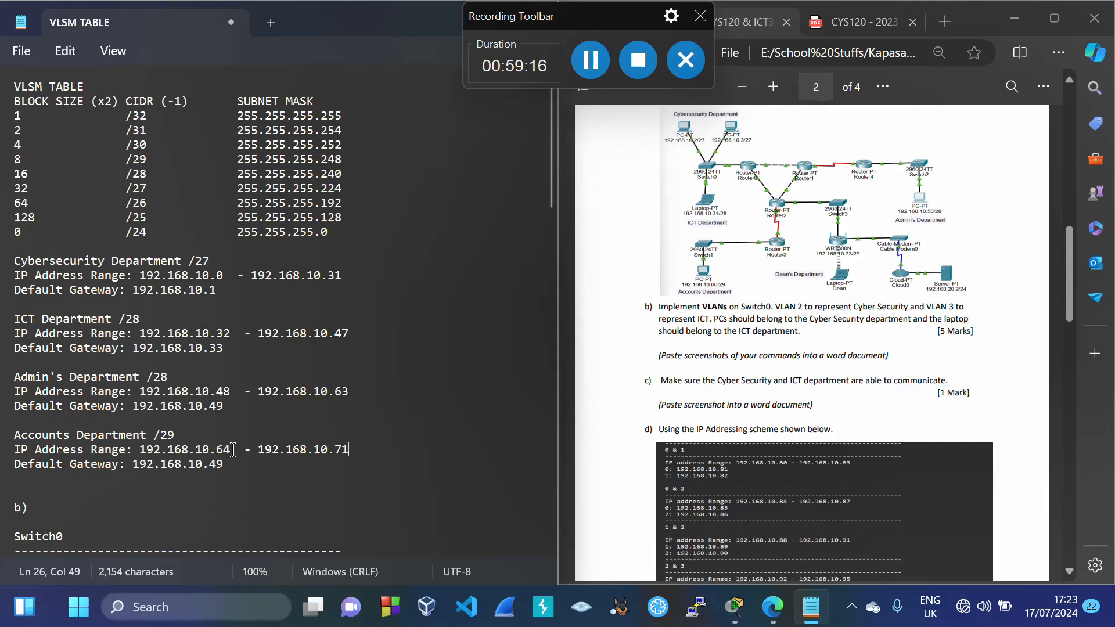
pyautogui.moveTo(210, 464); pyautogui.dragTo(229, 471)
pyautogui.write('65')
# Duplicate the Accounts Department block below itself and rename the copy's heading to "Dean's Department /29"
pyautogui.moveTo(9, 441); pyautogui.dragTo(226, 464)
pyautogui.click(226, 465)
pyautogui.press('Return')
pyautogui.press('Return')
pyautogui.hotkey('ctrl', 'v')
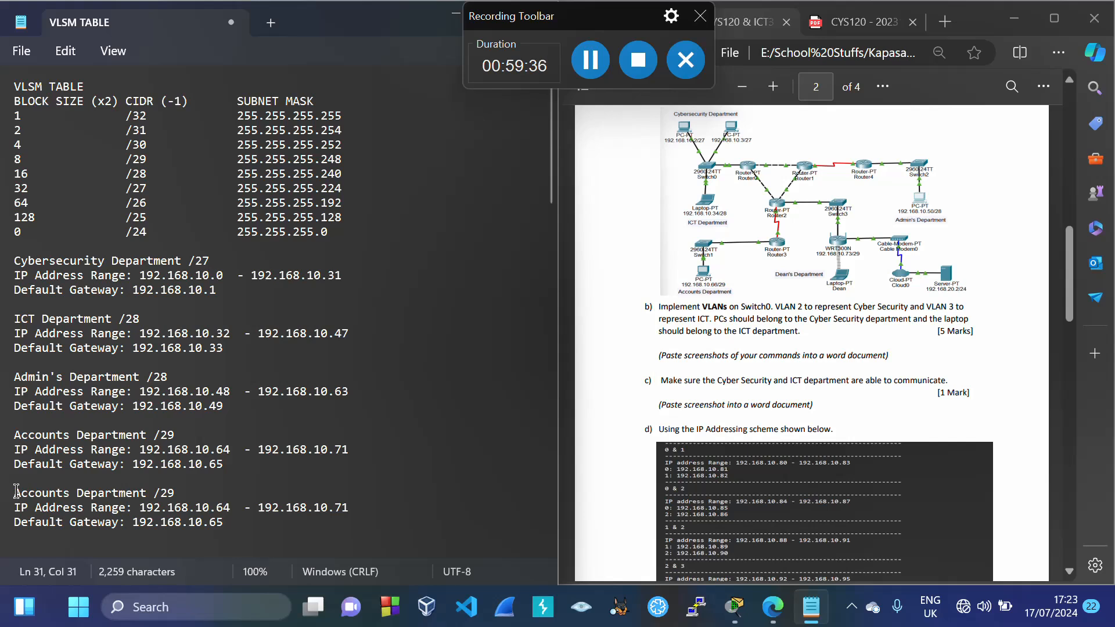
pyautogui.moveTo(17, 492); pyautogui.dragTo(67, 493)
pyautogui.write('Dea')
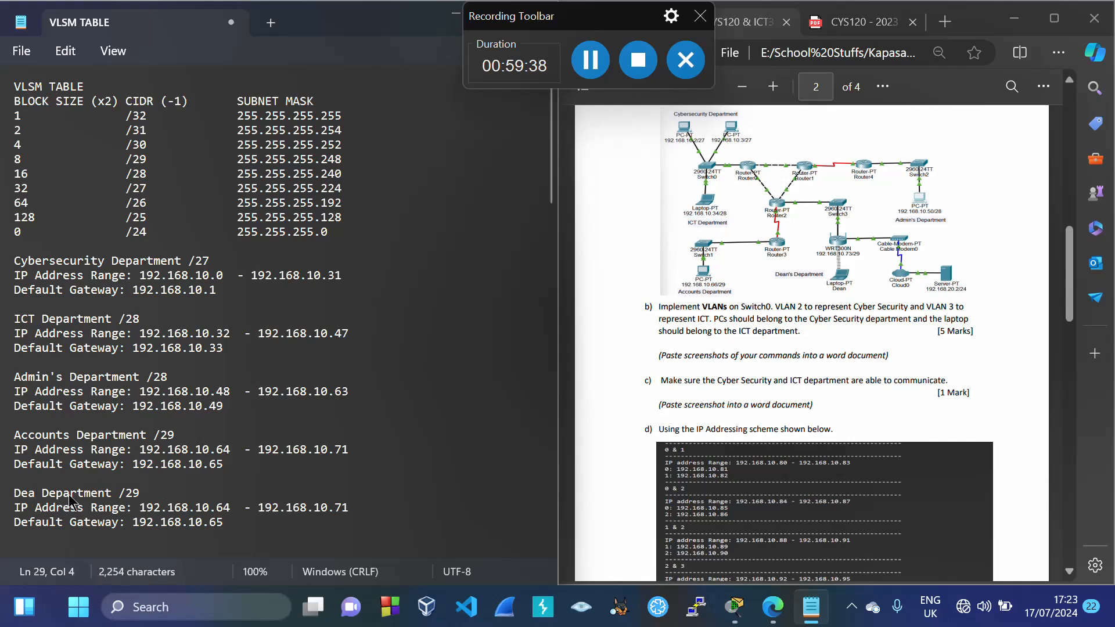
pyautogui.write("n's")
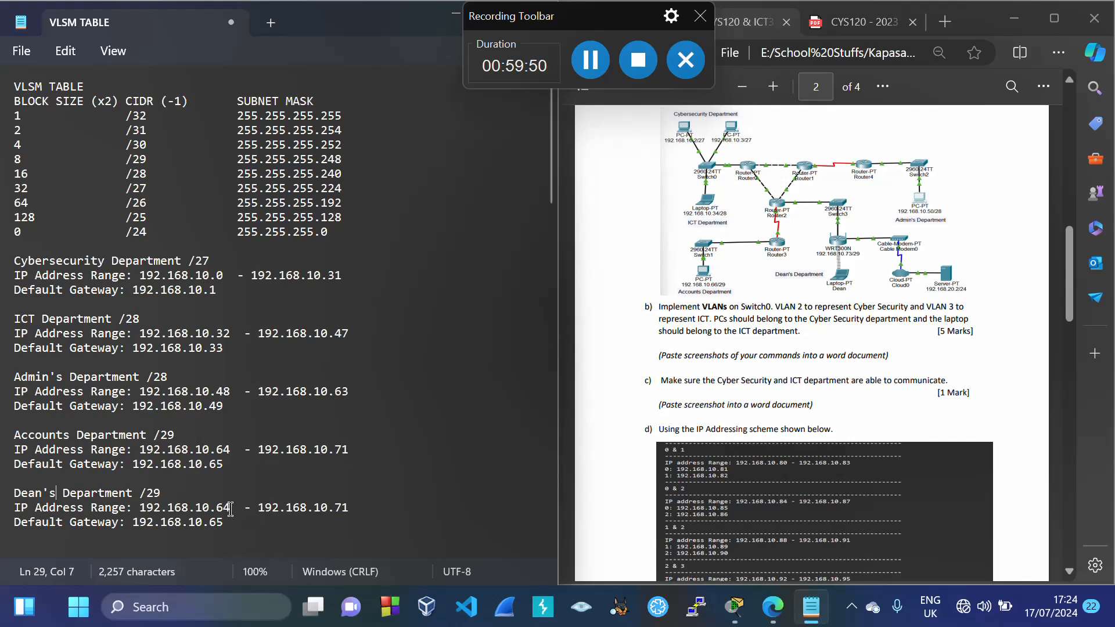
# Set the Dean's Department range to 192.168.10.72 - 192.168.10.79 using the /29 row, and its default gateway to 192.168.10.73
pyautogui.press('BackSpace')
pyautogui.press('BackSpace')
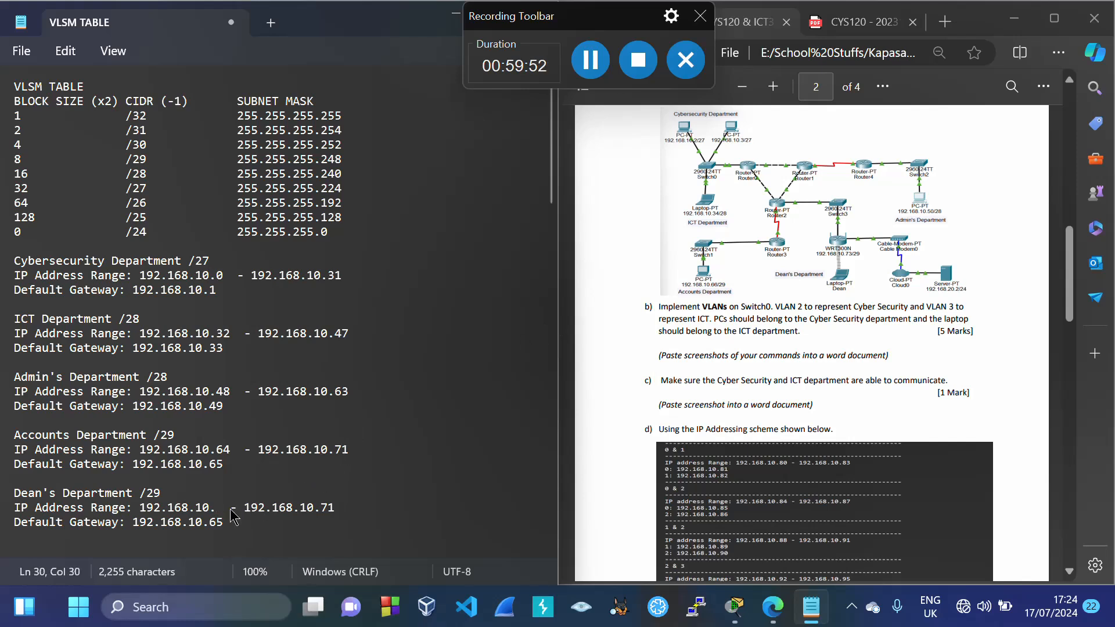
pyautogui.write('72')
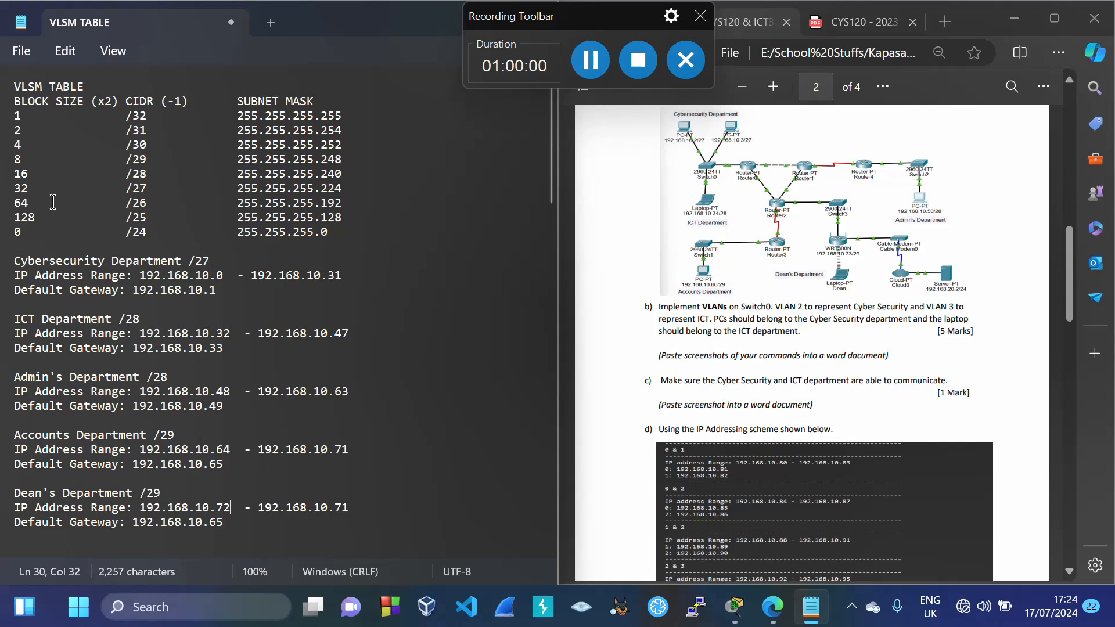
pyautogui.moveTo(15, 158); pyautogui.dragTo(348, 161)
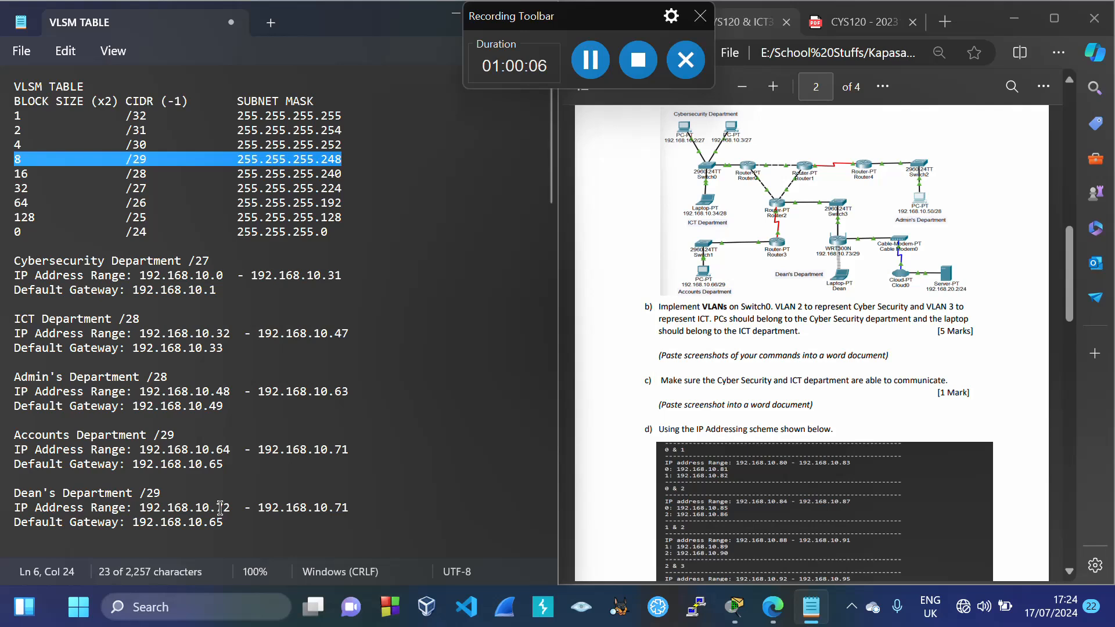
pyautogui.click(356, 507)
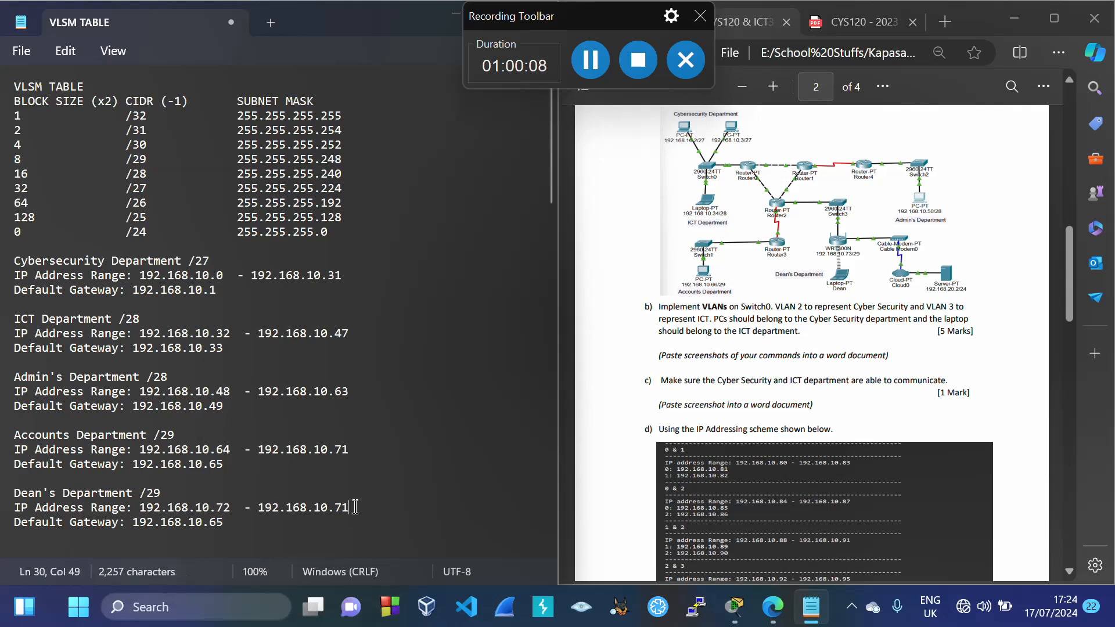
pyautogui.press('BackSpace')
pyautogui.write('9')
pyautogui.moveTo(210, 508); pyautogui.dragTo(226, 525)
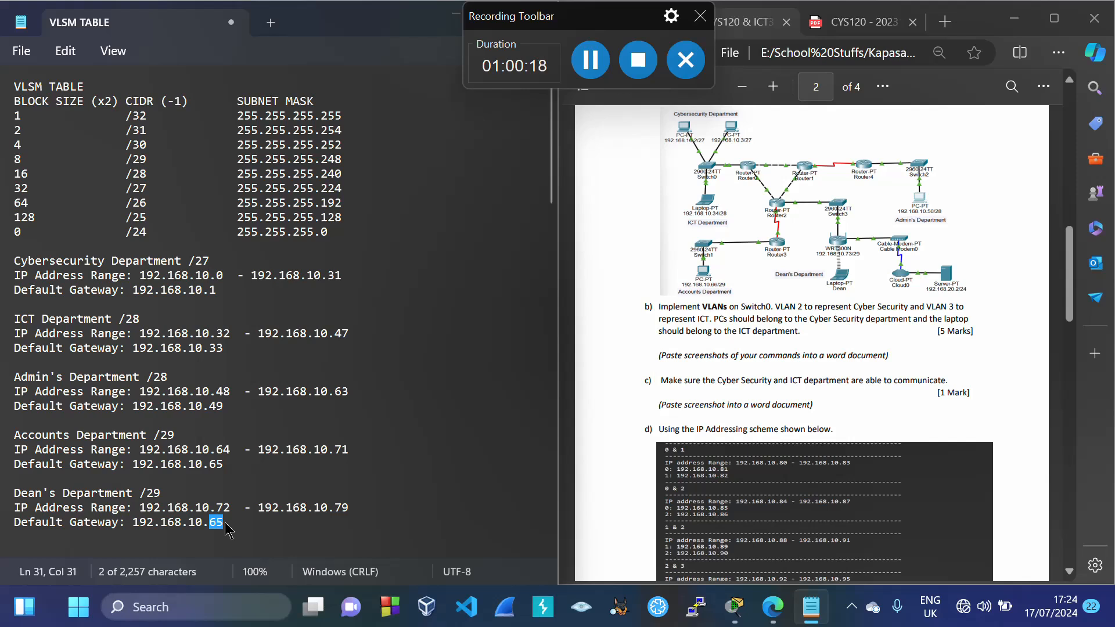
pyautogui.write('73')
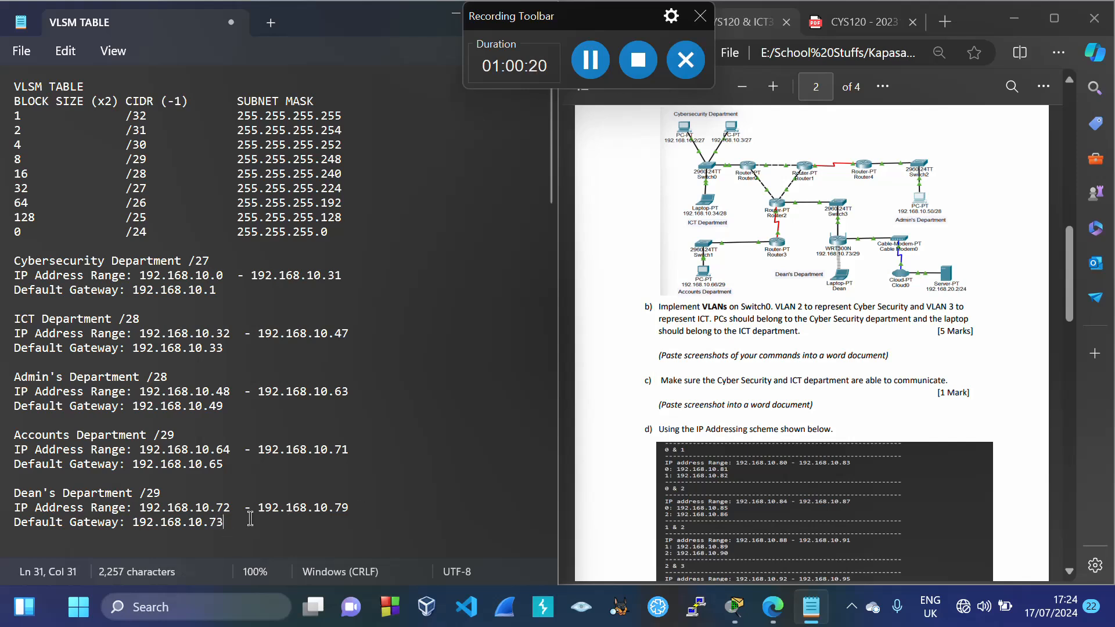
# Using the Dean's Department network address, change the last network line of the Router2 OSPF commands to 192.168.10.72 0.0.0.7 area 0
pyautogui.moveTo(133, 522); pyautogui.dragTo(237, 525)
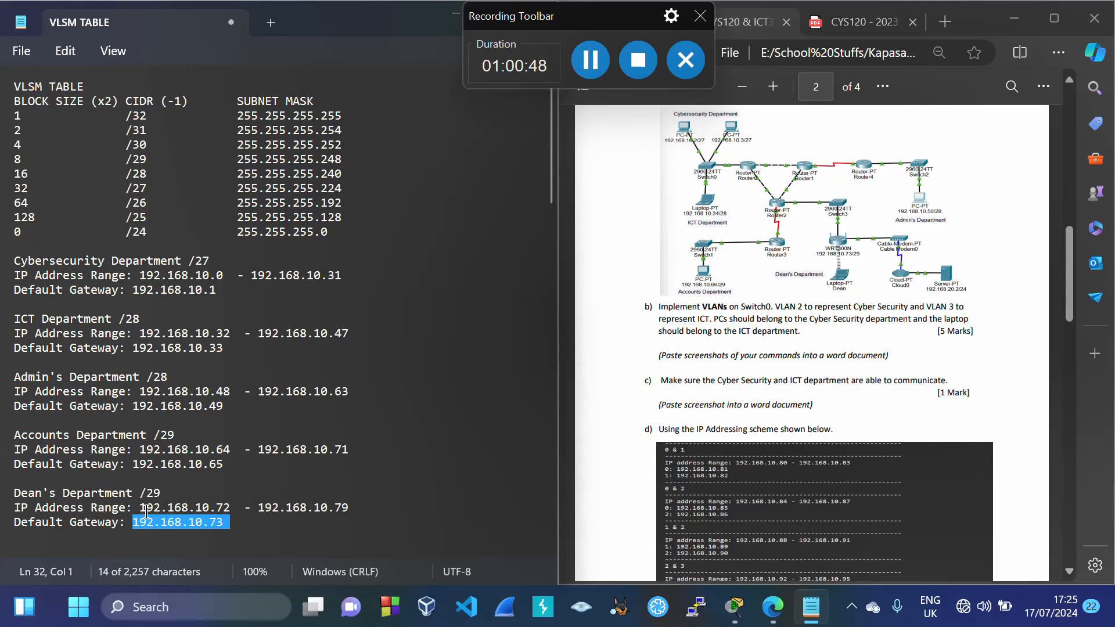
pyautogui.moveTo(142, 509); pyautogui.dragTo(230, 511)
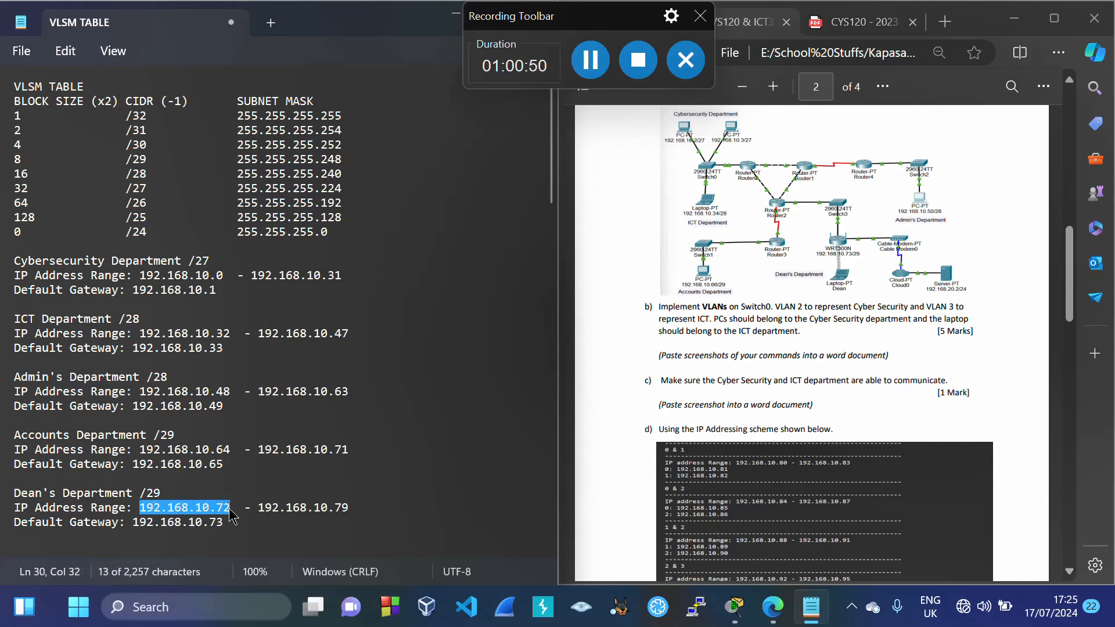
pyautogui.scroll(-19, 228, 507)
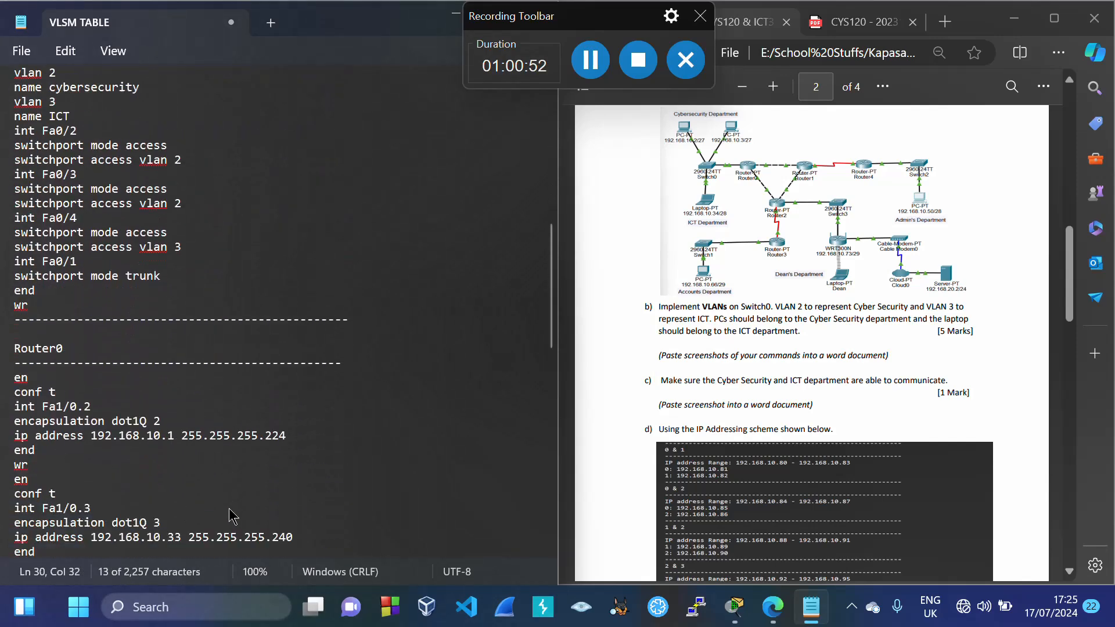
pyautogui.scroll(-11, 230, 510)
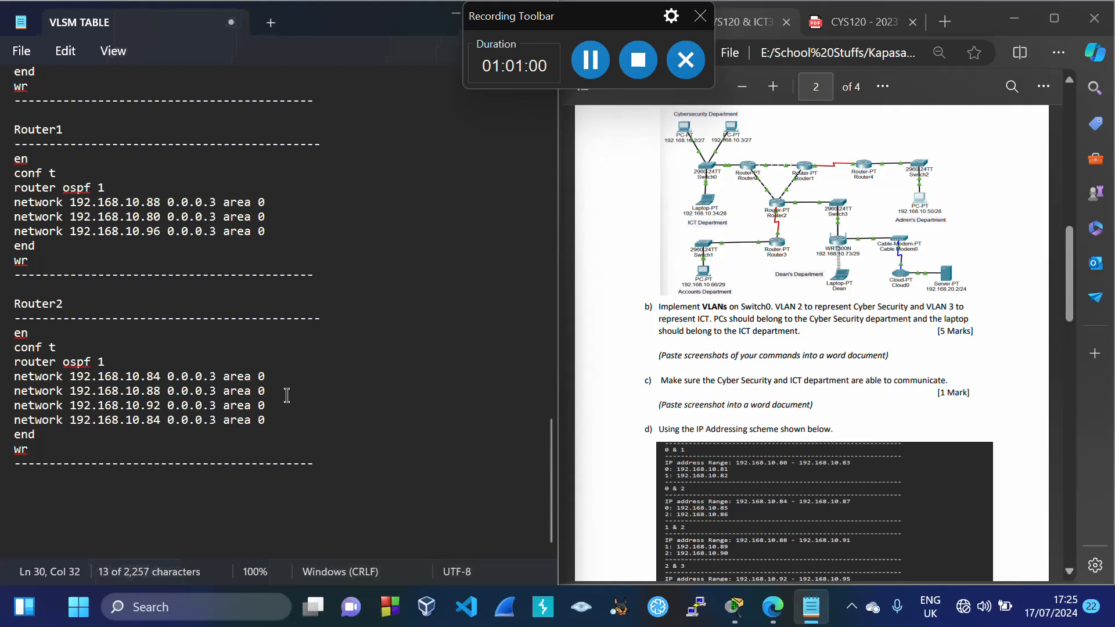
pyautogui.click(162, 422)
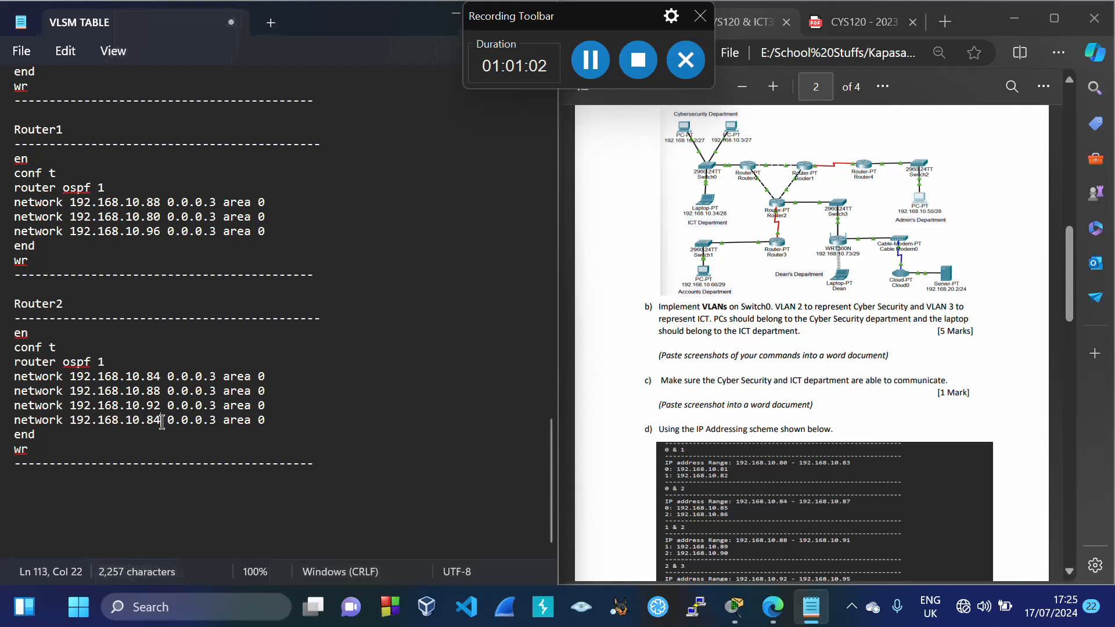
pyautogui.press('BackSpace')
pyautogui.press('BackSpace')
pyautogui.write('72')
pyautogui.click(218, 421)
pyautogui.press('BackSpace')
pyautogui.write('7')
# Copy the Router2 OSPF command block from en through wr
pyautogui.click(19, 334)
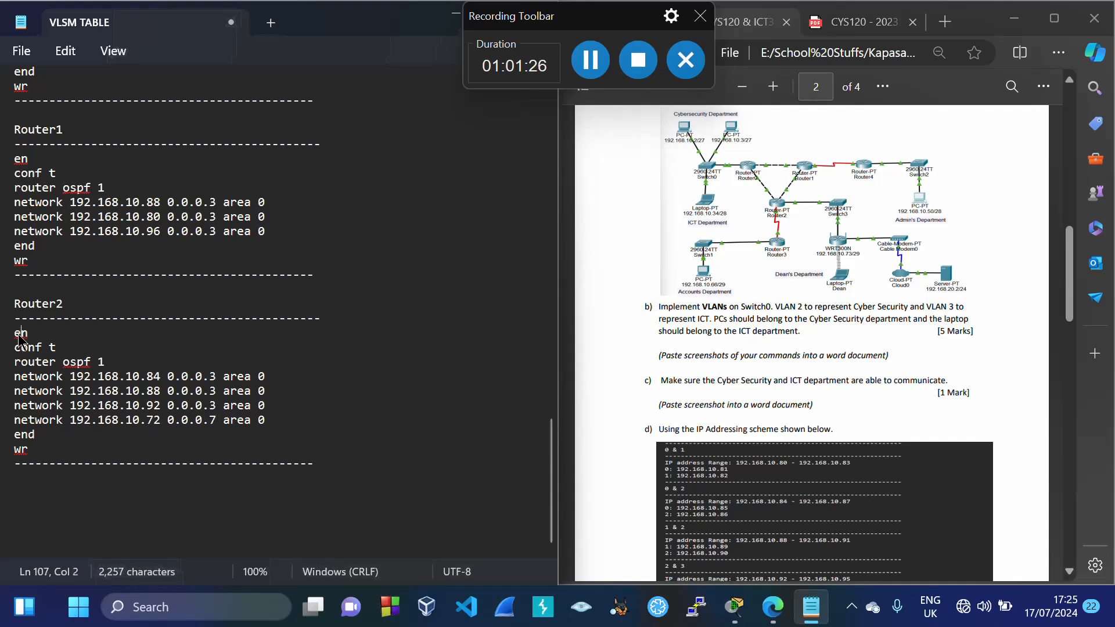
pyautogui.rightClick(19, 334)
pyautogui.click(105, 320)
pyautogui.moveTo(15, 332); pyautogui.dragTo(27, 454)
pyautogui.hotkey('ctrl', 'c')
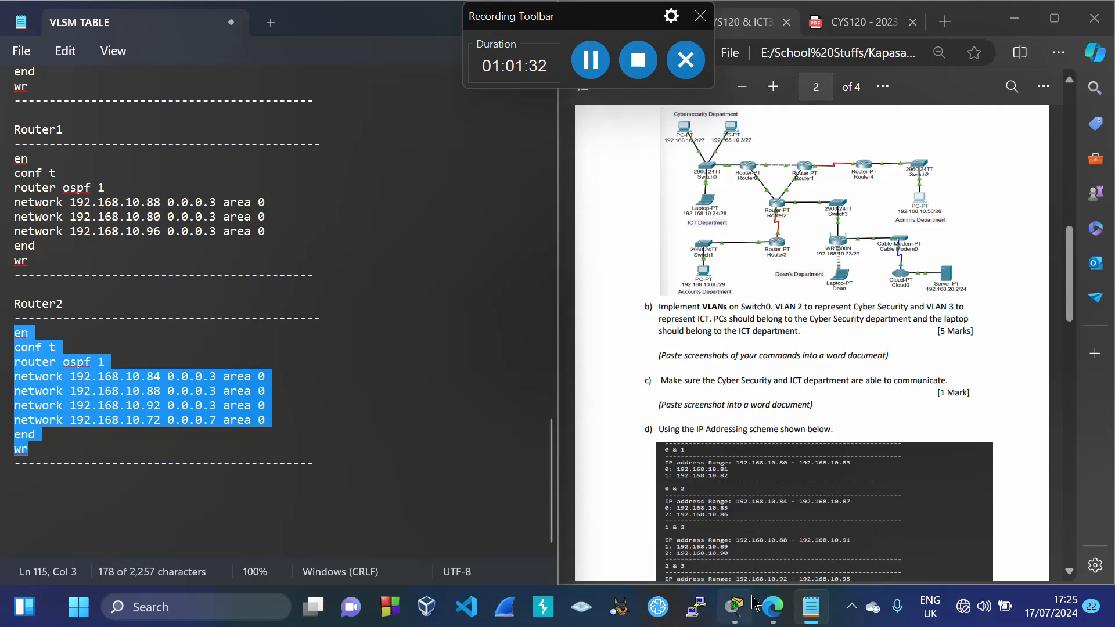
# Switch to Cisco Packet Tracer, run the copied OSPF commands in Router2's command line and close the router's window
pyautogui.moveTo(734, 608)
pyautogui.click(728, 550)
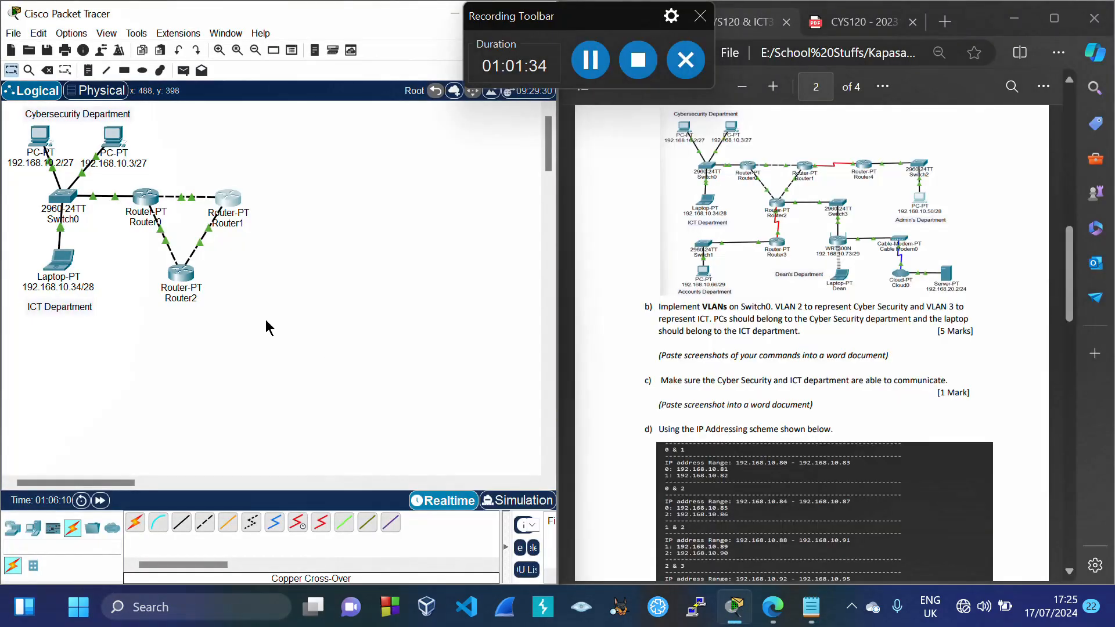
pyautogui.click(189, 282)
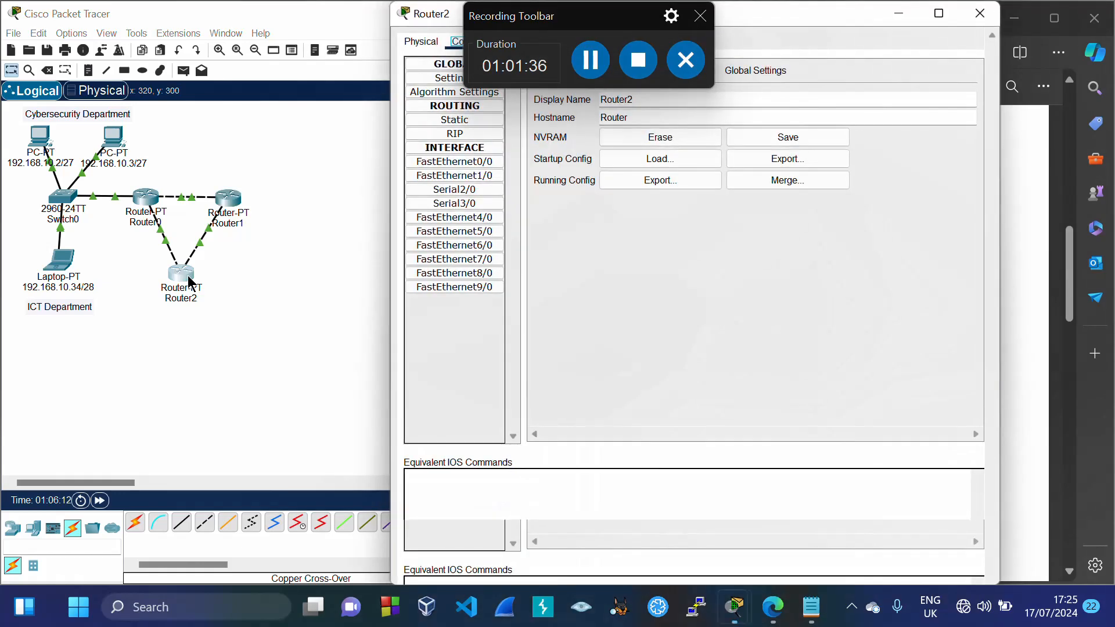
pyautogui.moveTo(778, 7); pyautogui.dragTo(752, 150)
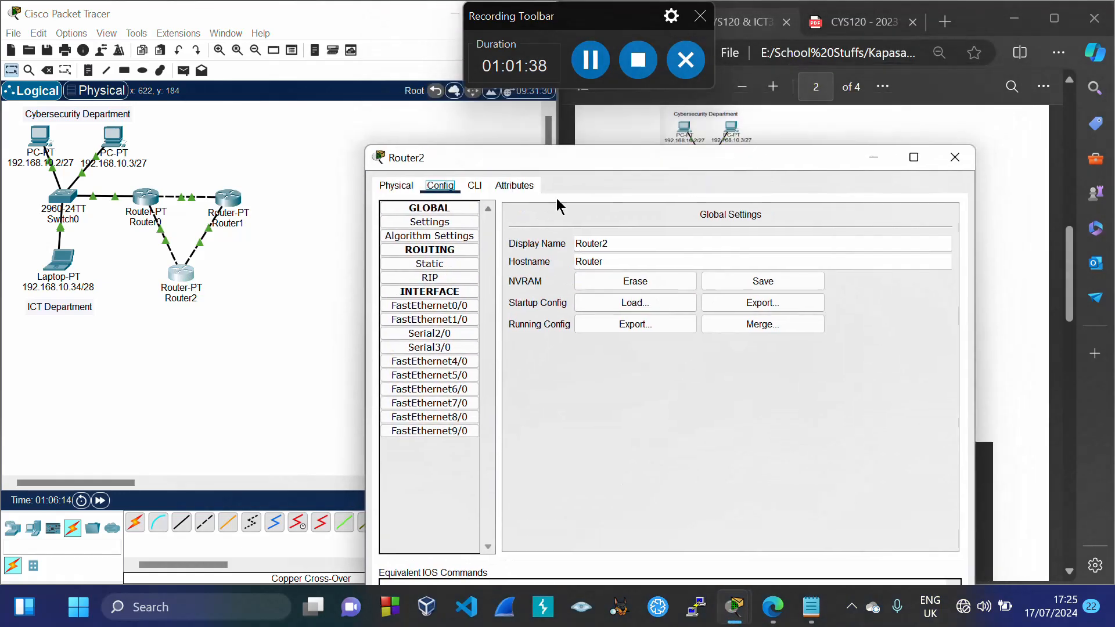
pyautogui.click(477, 189)
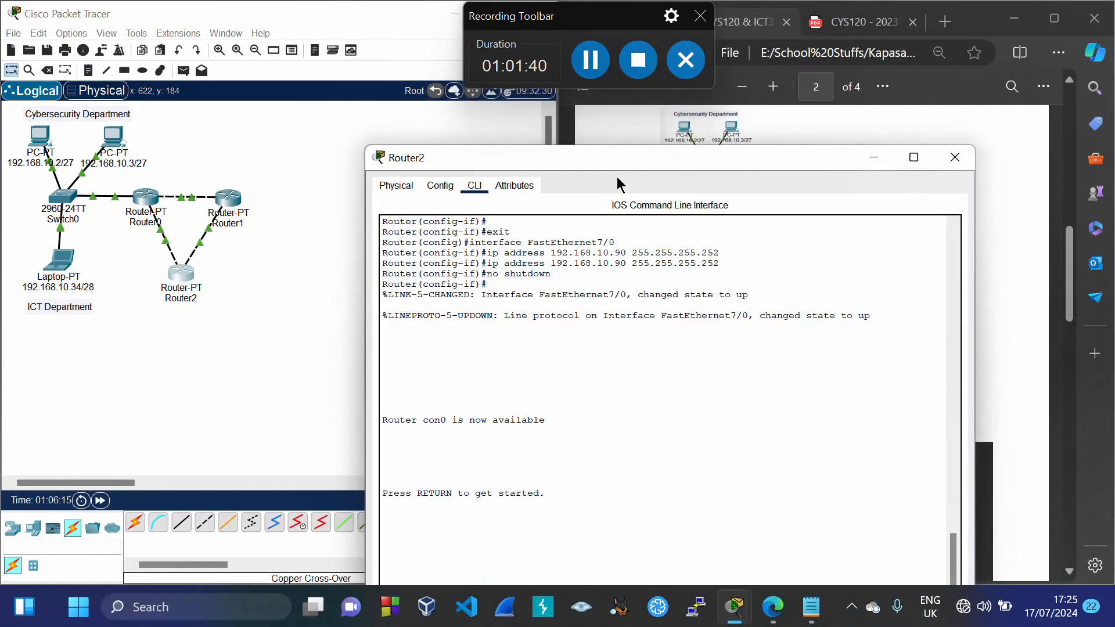
pyautogui.moveTo(635, 158); pyautogui.dragTo(637, 36)
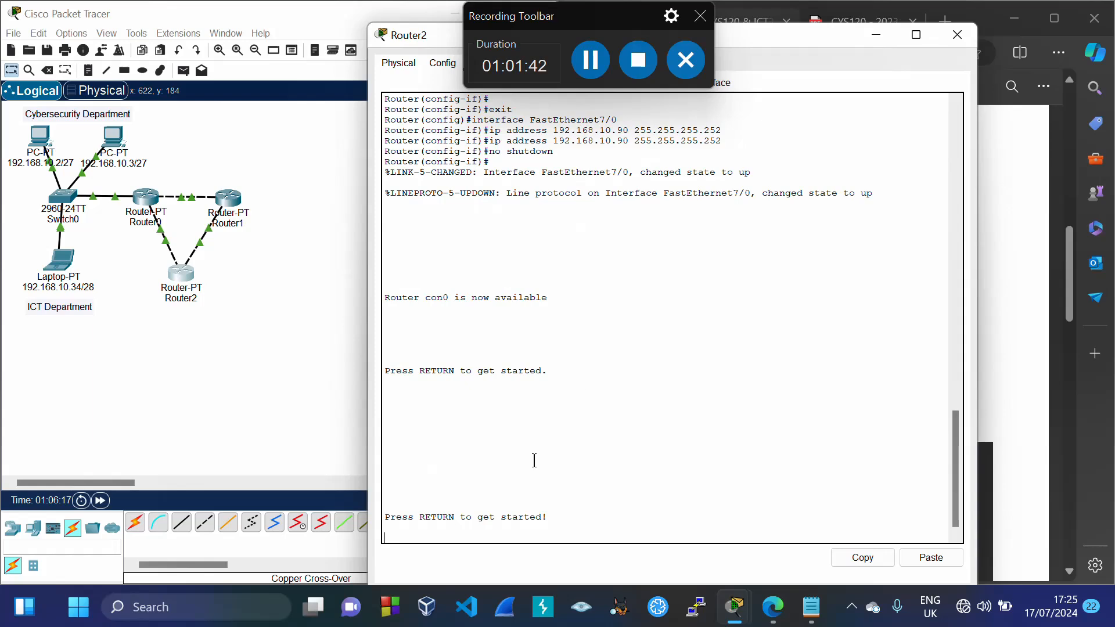
pyautogui.click(931, 558)
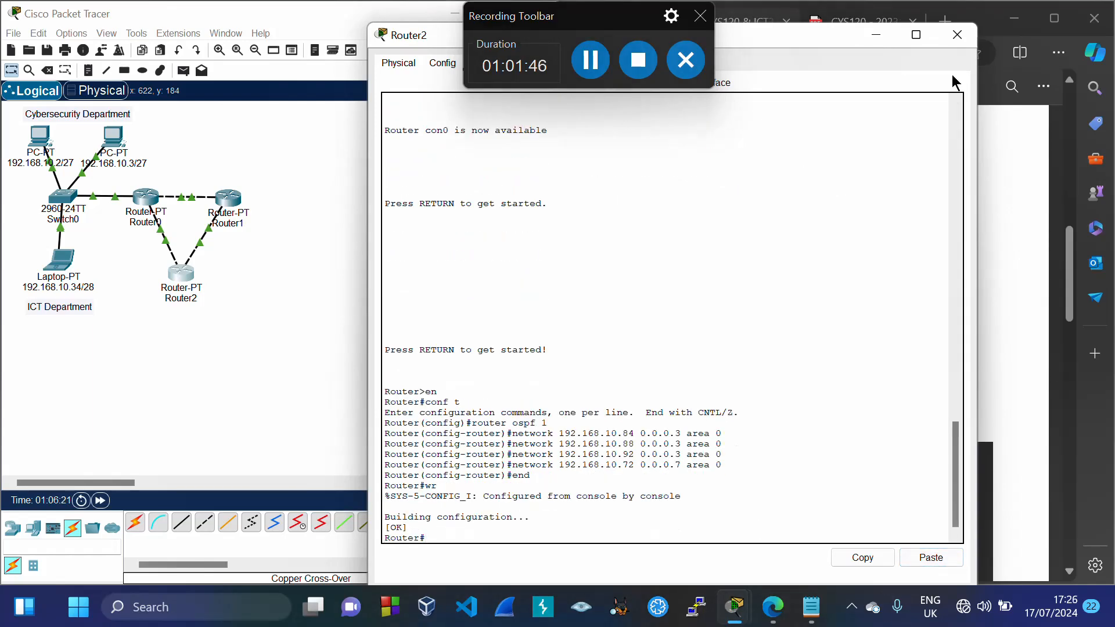
pyautogui.click(959, 39)
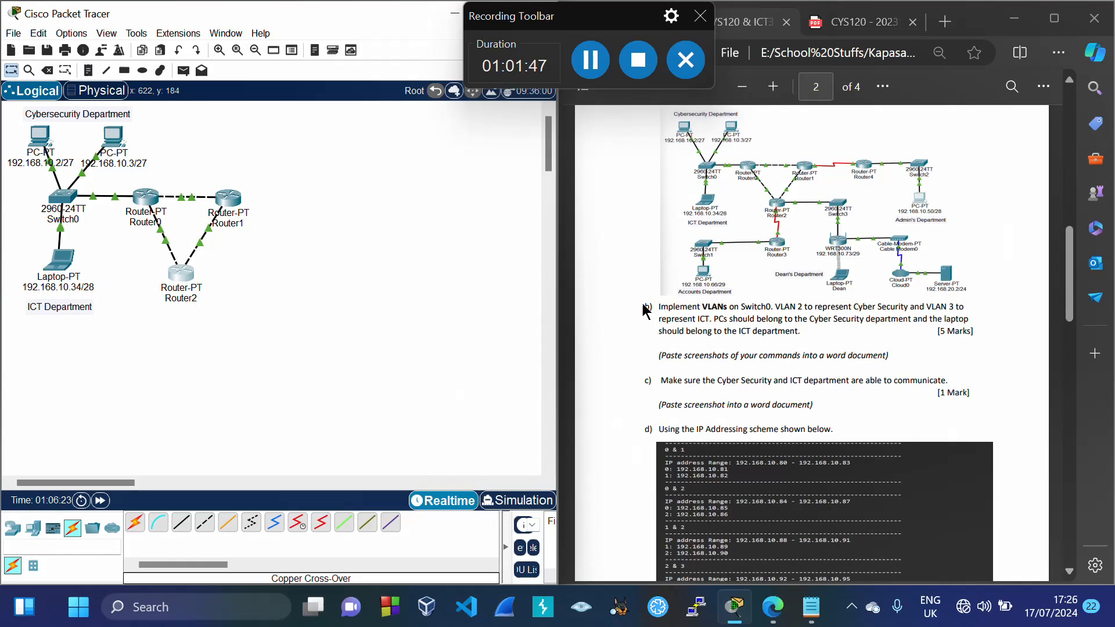
# Simulate a simple PDU from the PC at 192.168.10.2 to Router1 to test connectivity
pyautogui.click(503, 502)
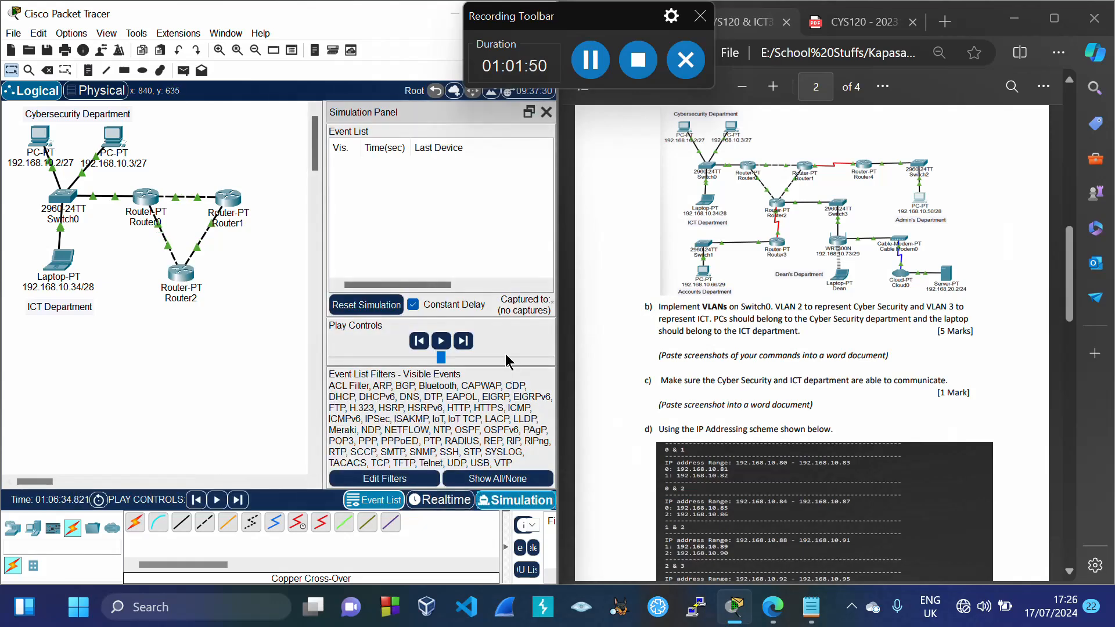
pyautogui.click(546, 112)
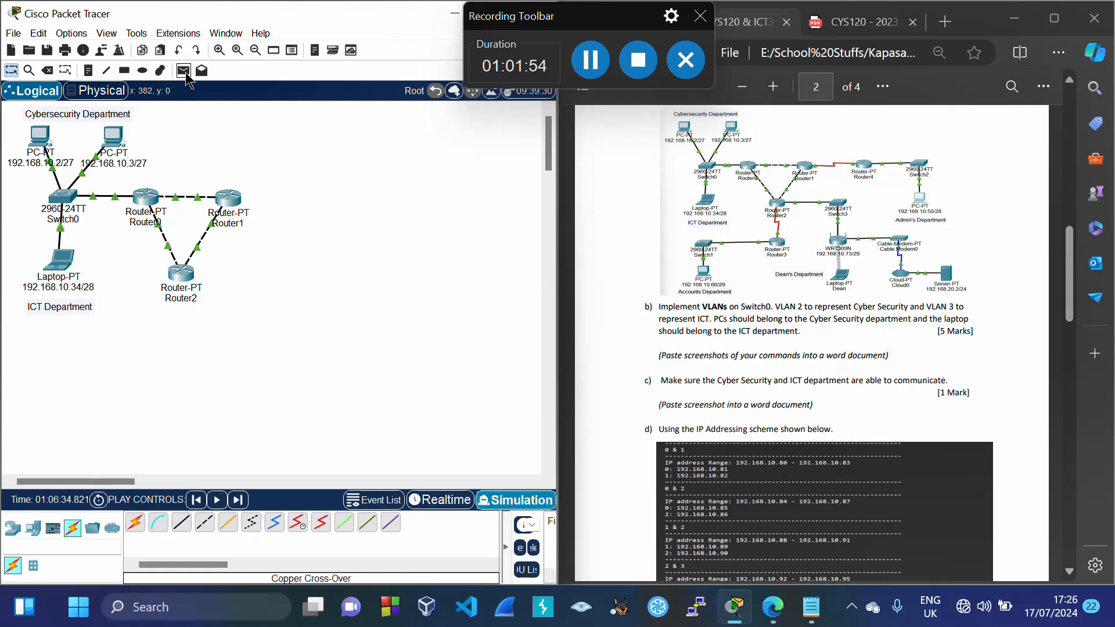
pyautogui.click(183, 71)
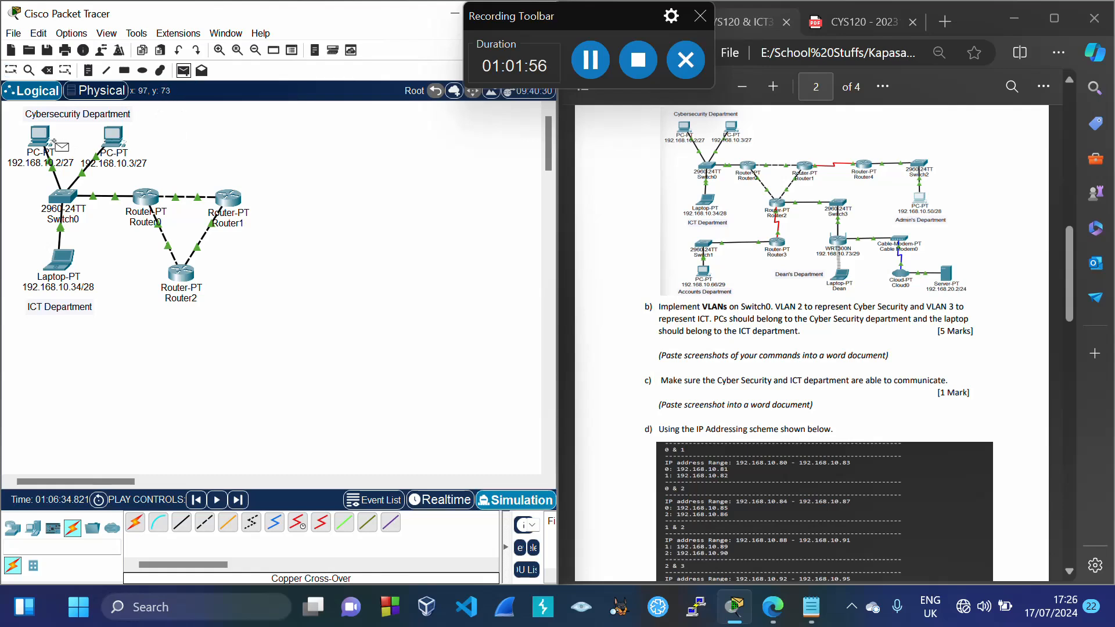
pyautogui.click(45, 139)
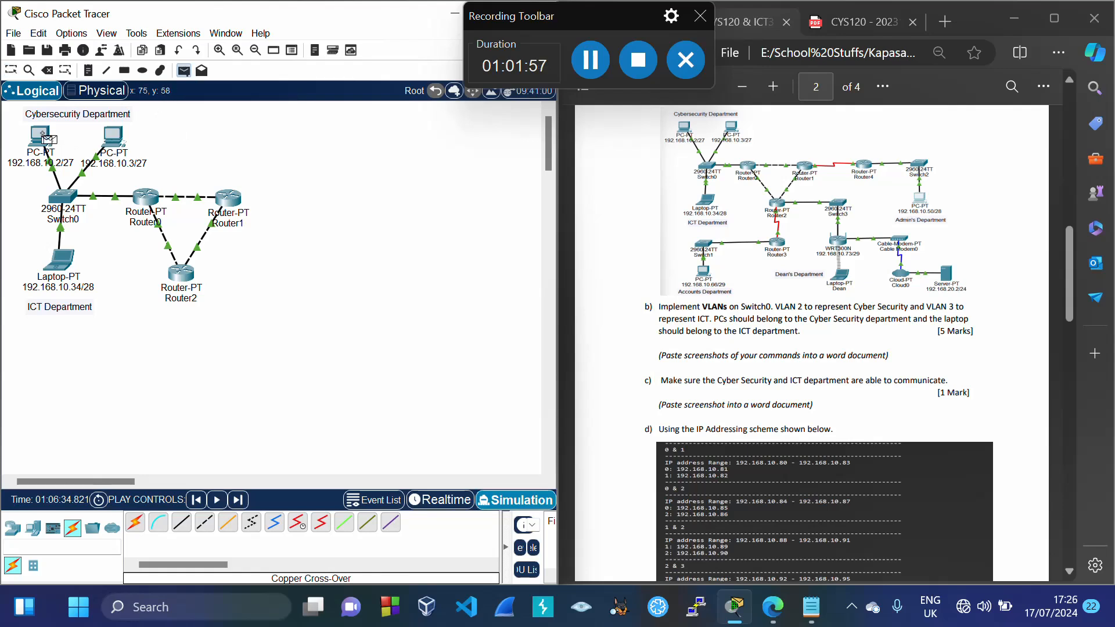
pyautogui.click(232, 200)
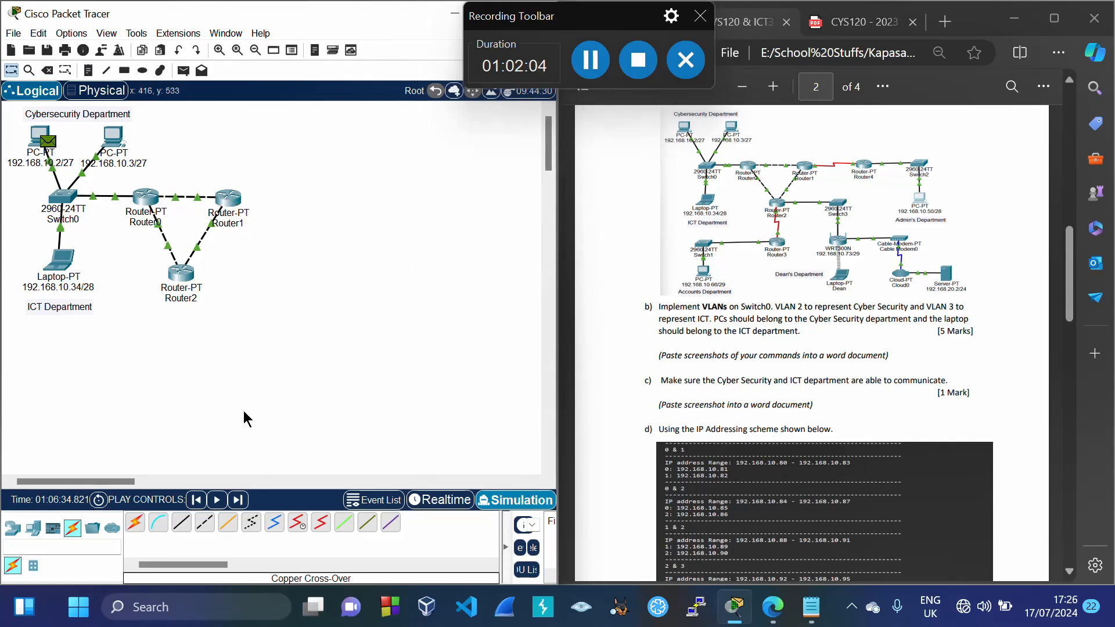
pyautogui.click(218, 499)
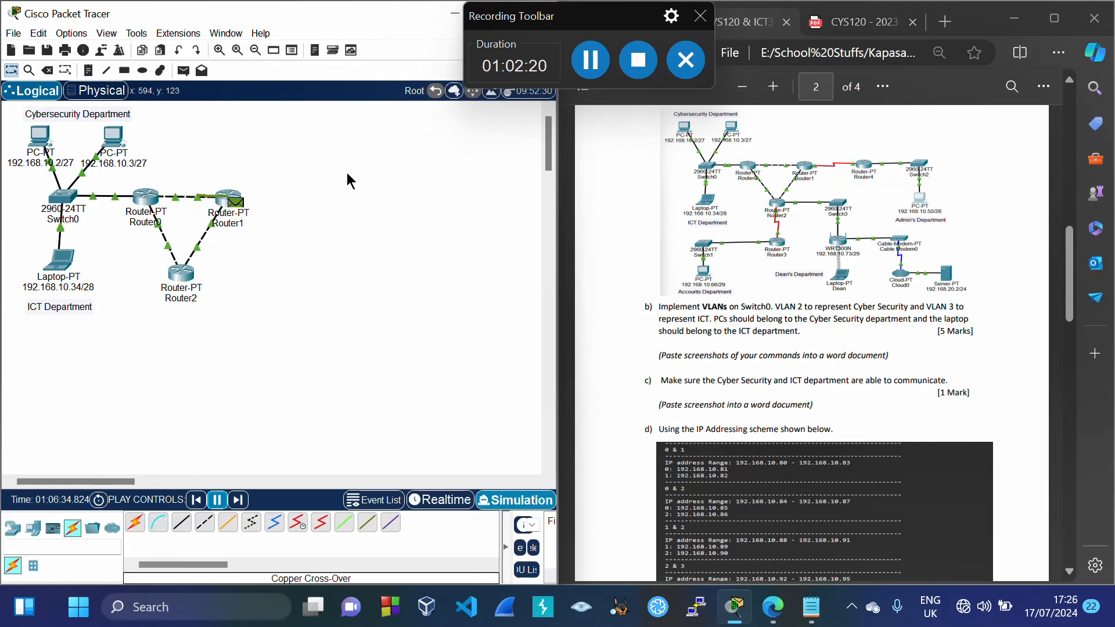
pyautogui.click(591, 65)
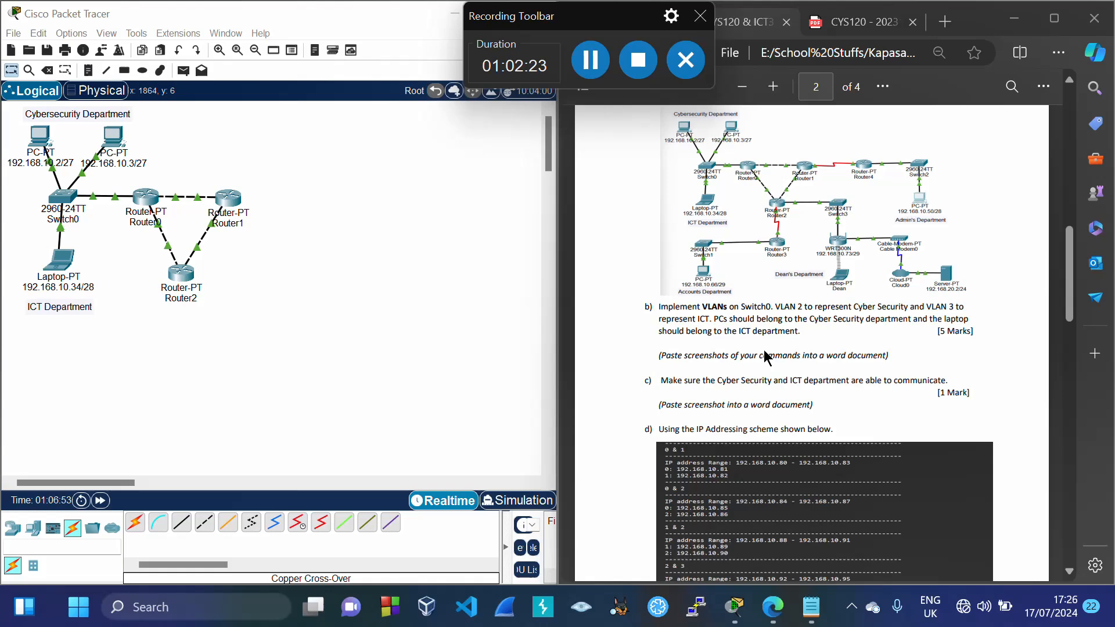
# Review the assignment's routing tasks in part d and the OSPF Routing section for Router0, Router1 and Router2 in the answer PDF
pyautogui.click(764, 350)
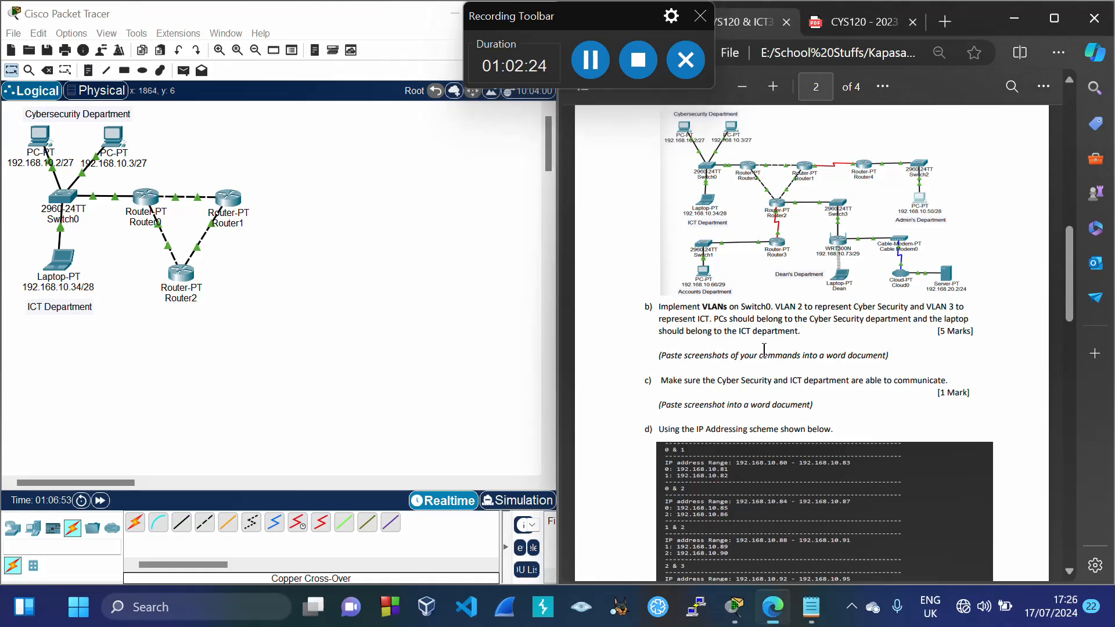
pyautogui.scroll(-1, 763, 350)
pyautogui.scroll(-3, 764, 350)
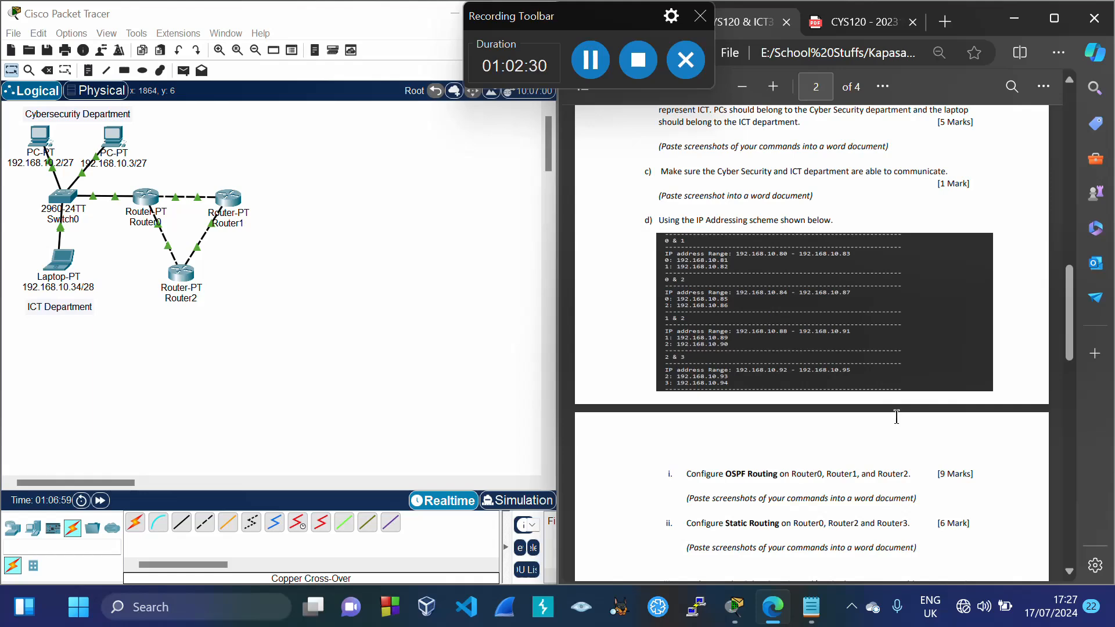
pyautogui.click(869, 23)
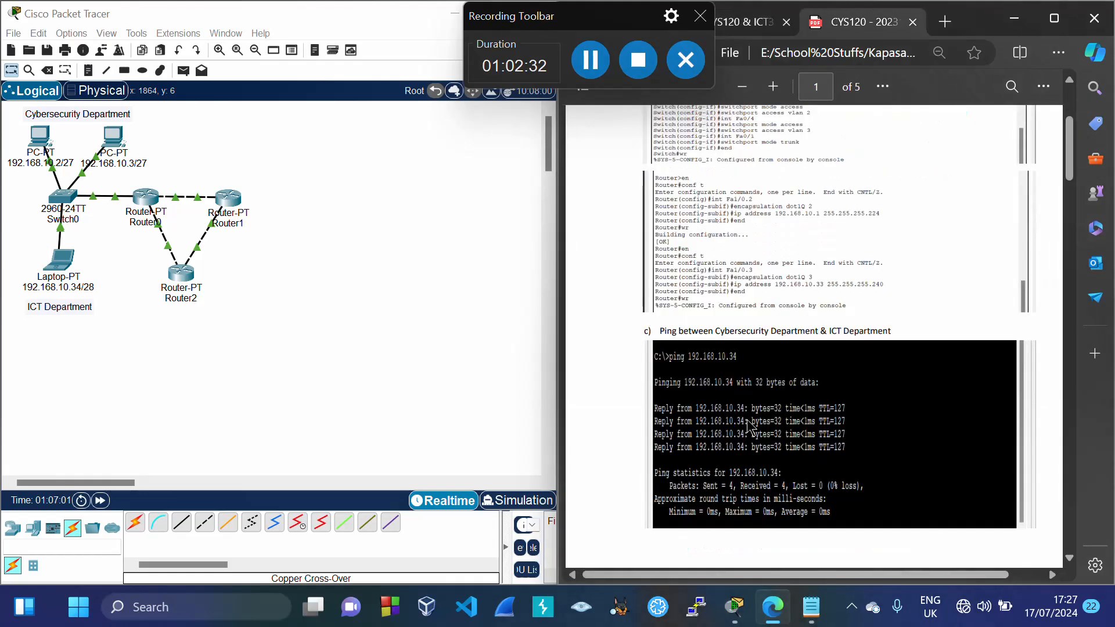
pyautogui.scroll(-5, 748, 426)
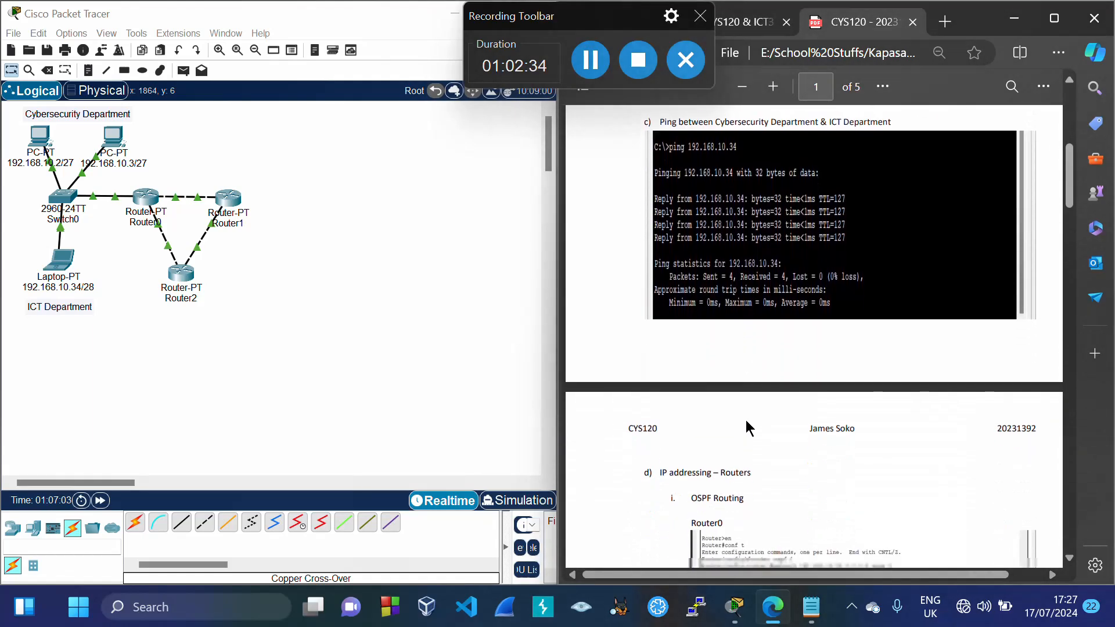
pyautogui.scroll(-4, 747, 423)
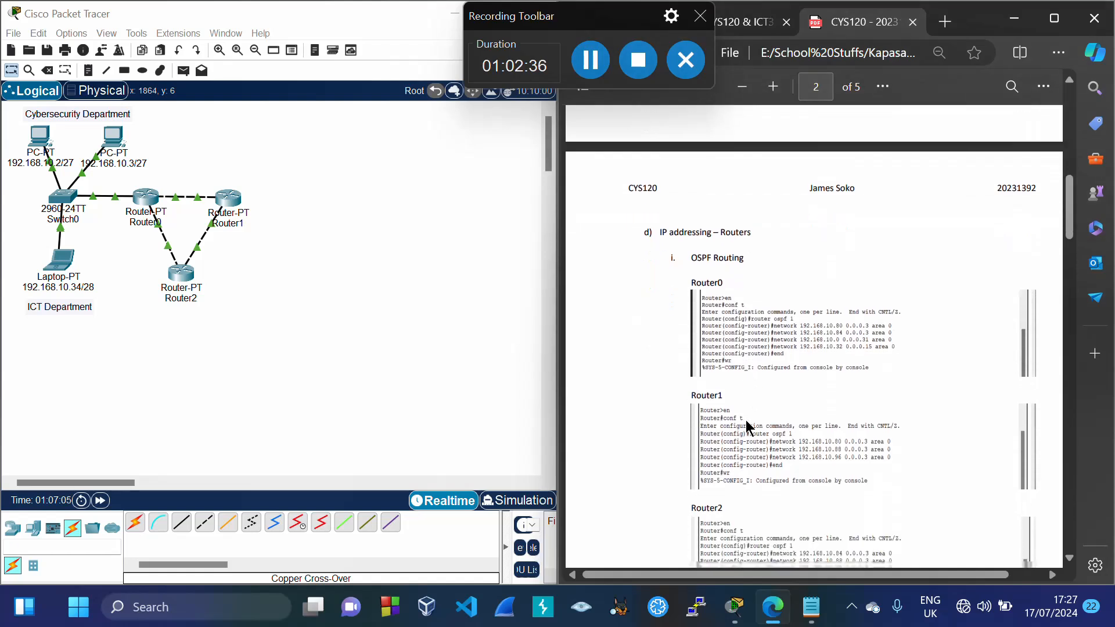
pyautogui.scroll(-1, 747, 426)
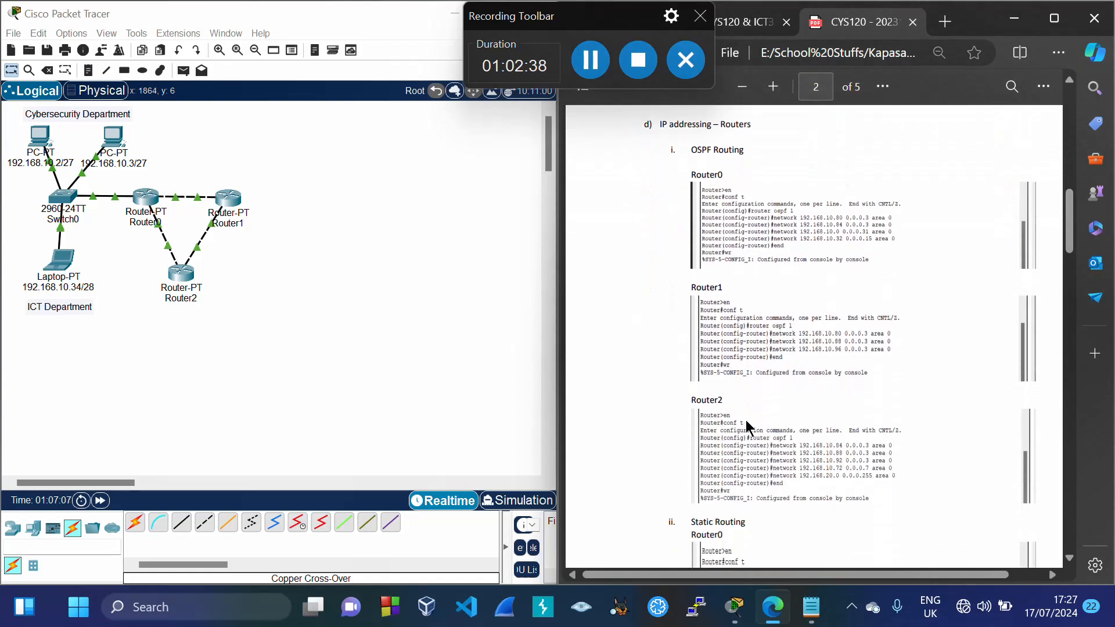
pyautogui.scroll(-1, 747, 427)
pyautogui.scroll(1, 747, 426)
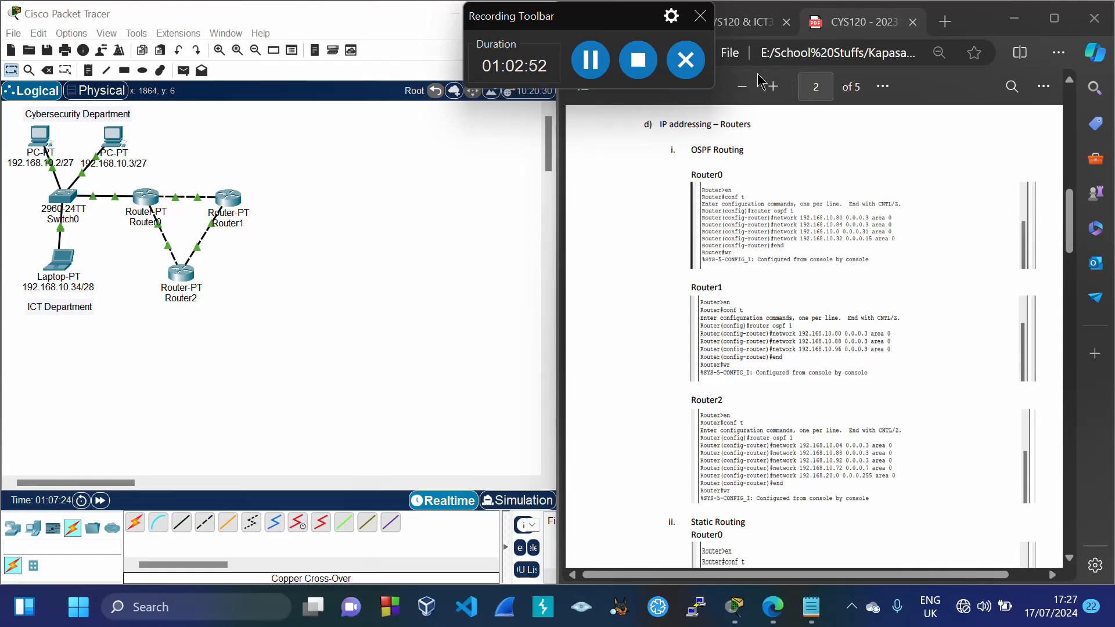
pyautogui.click(746, 22)
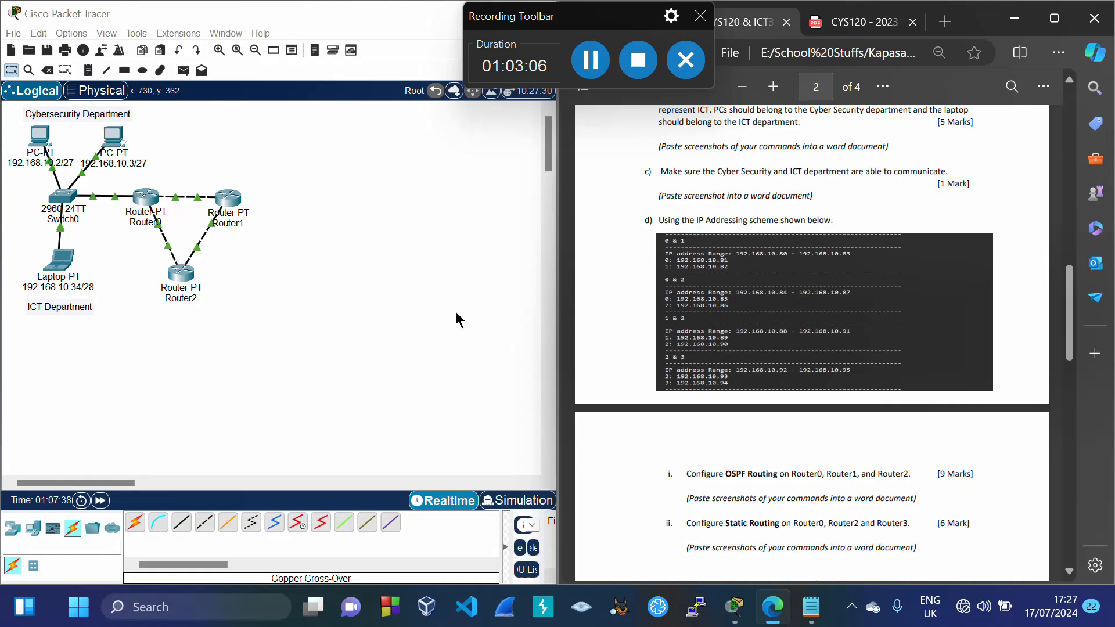
# Following the topology in question 1a, add a generic PT-Router to the workspace directly below Router2
pyautogui.scroll(1, 685, 308)
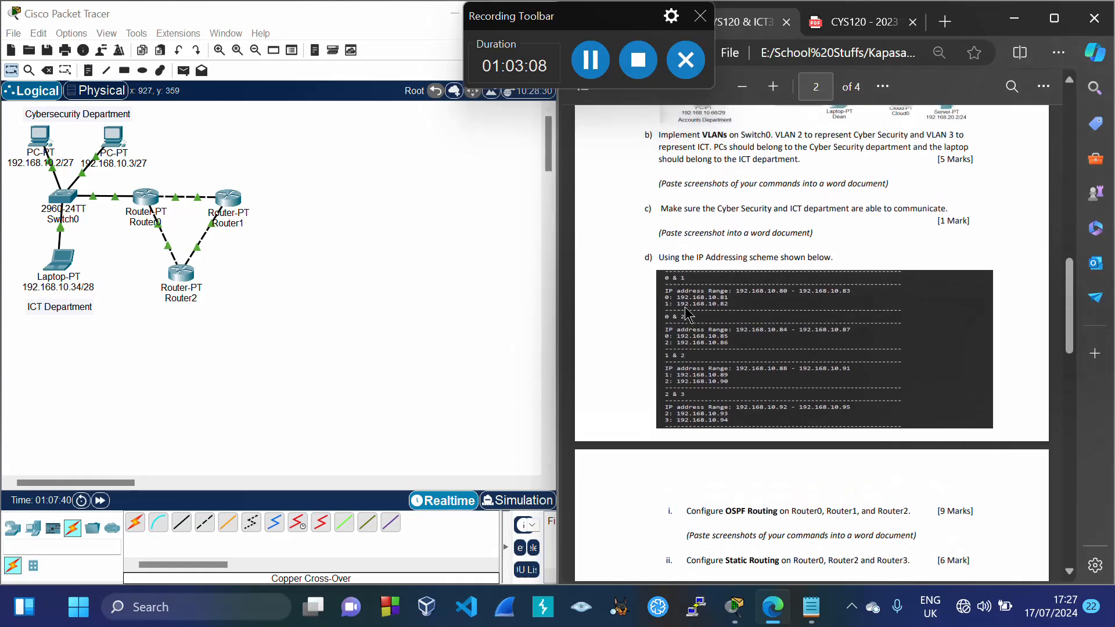
pyautogui.scroll(5, 685, 314)
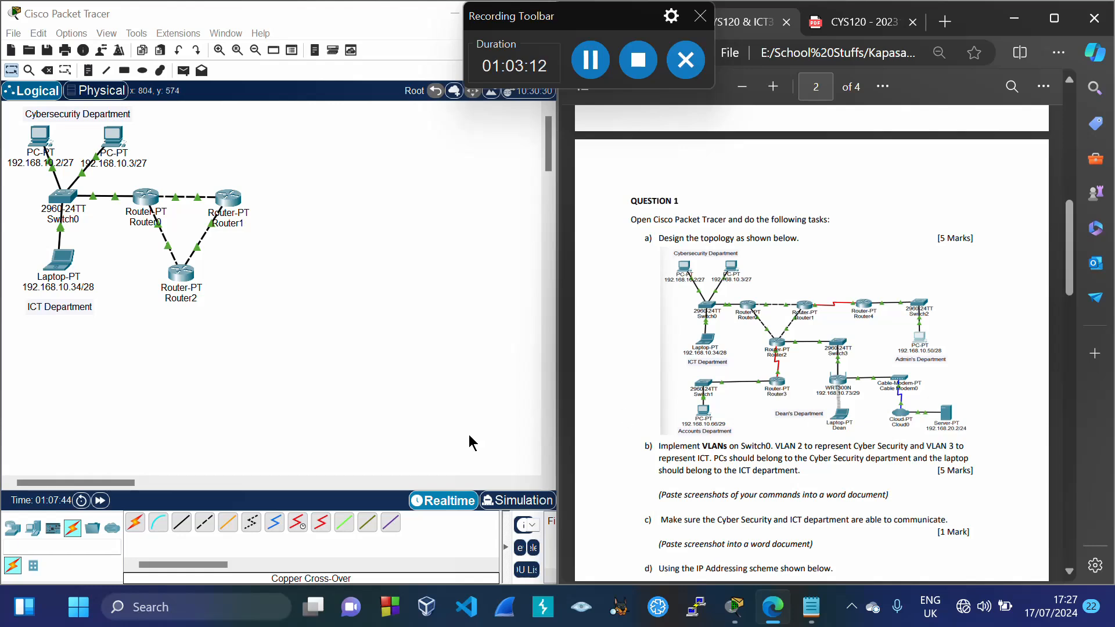
pyautogui.click(11, 530)
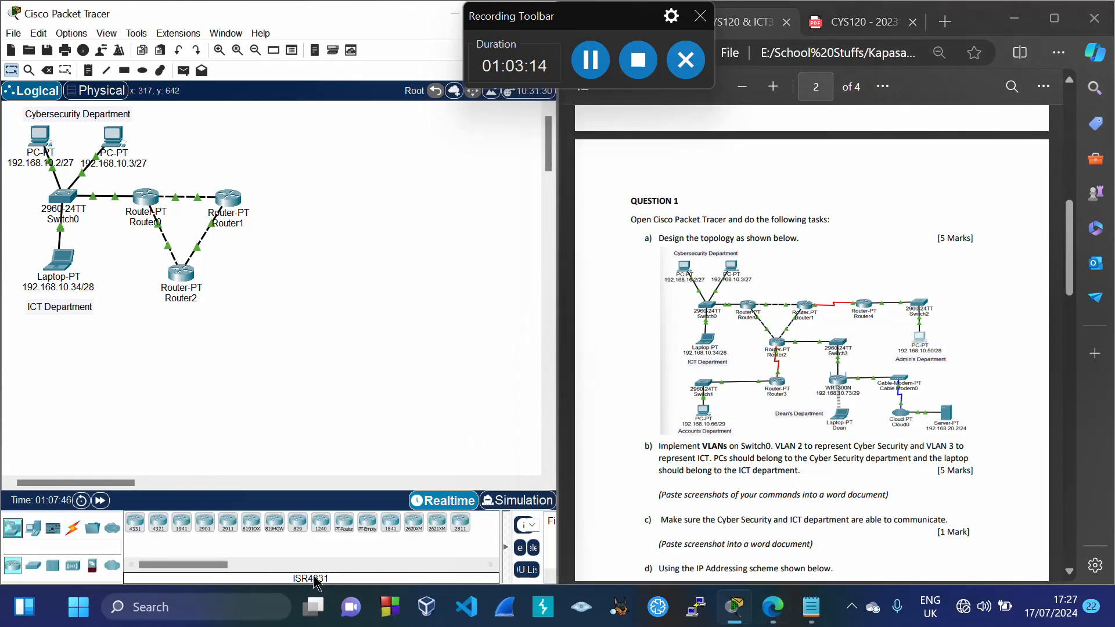
pyautogui.moveTo(343, 529); pyautogui.dragTo(329, 503)
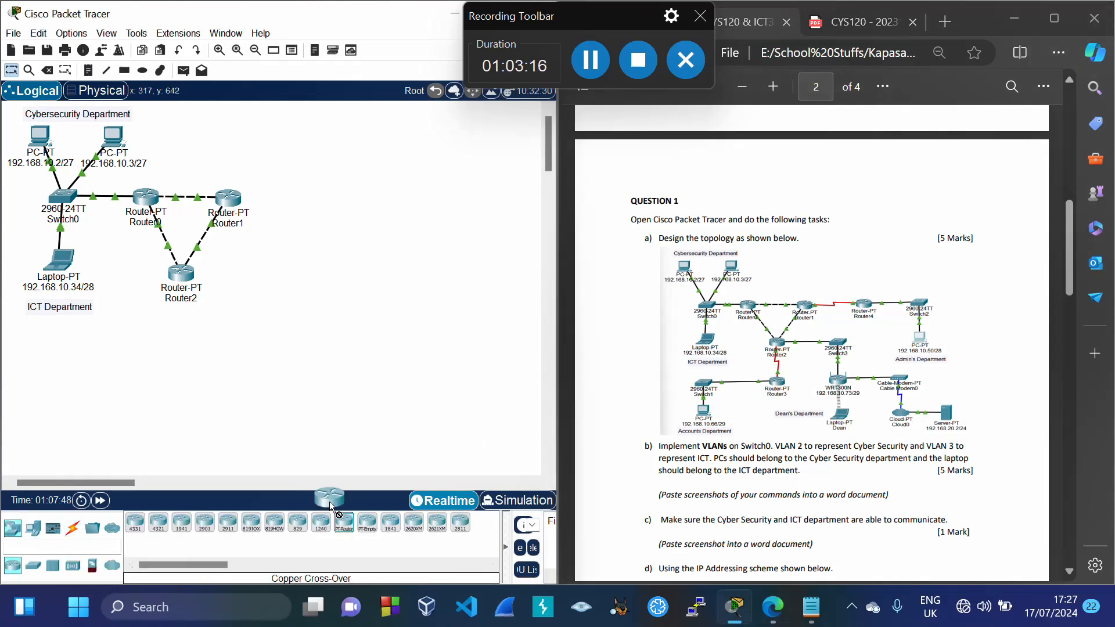
pyautogui.moveTo(179, 359); pyautogui.dragTo(178, 342)
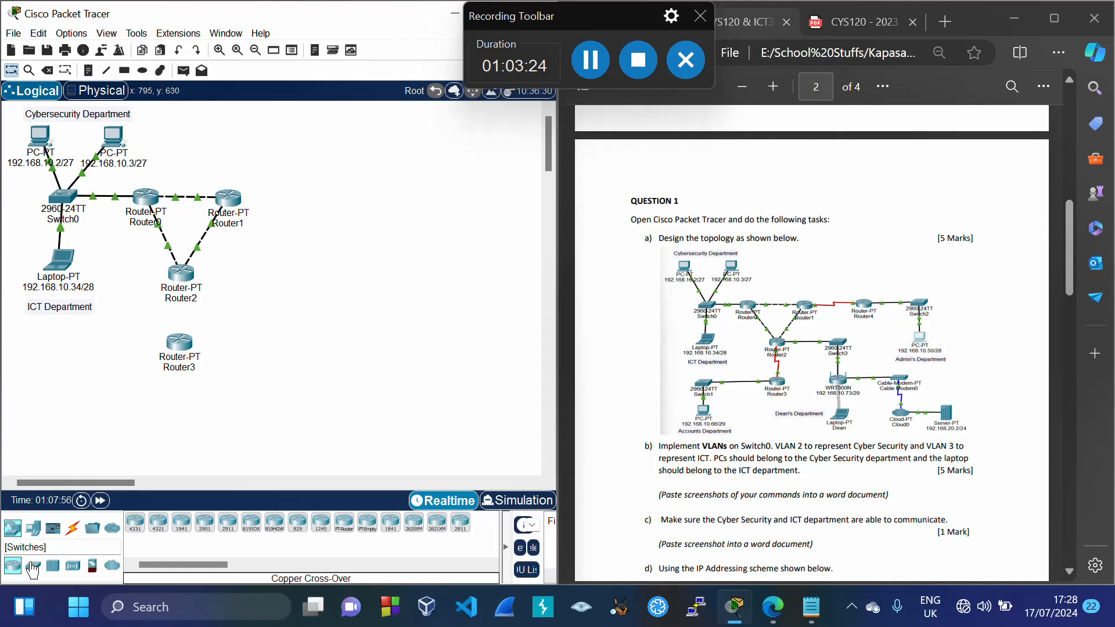
# Add a 2960 switch below the ICT Department label, level with Router3, and place a PC beneath the switch
pyautogui.click(32, 568)
pyautogui.moveTo(135, 521); pyautogui.dragTo(73, 379)
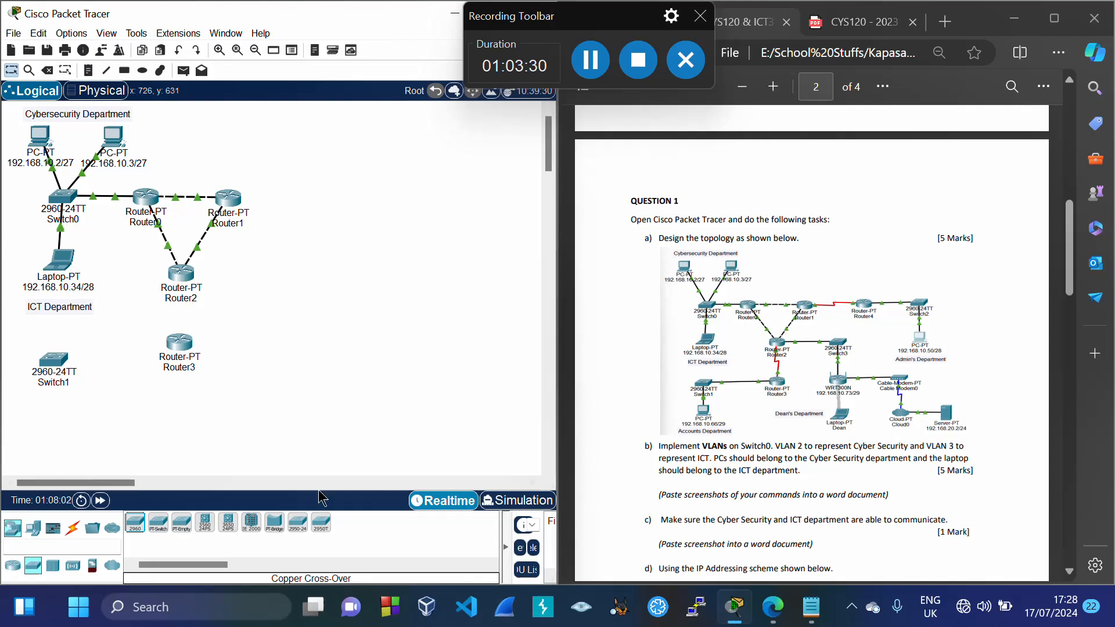
pyautogui.click(33, 528)
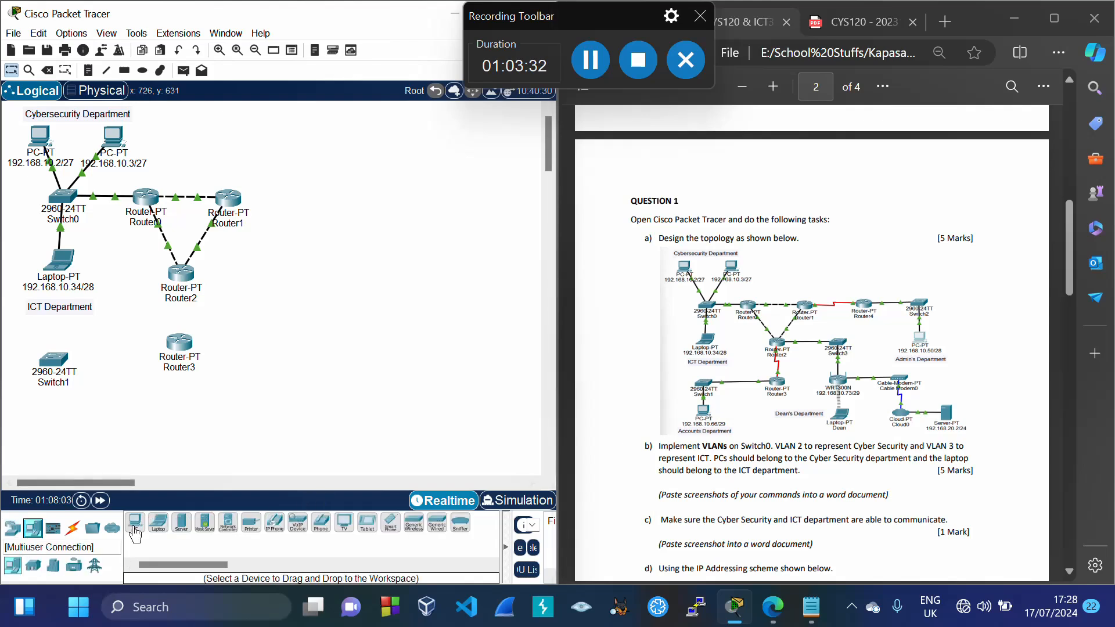
pyautogui.moveTo(134, 522); pyautogui.dragTo(93, 464)
pyautogui.moveTo(48, 420); pyautogui.dragTo(51, 423)
pyautogui.moveTo(54, 364); pyautogui.dragTo(55, 352)
pyautogui.moveTo(58, 430); pyautogui.dragTo(60, 430)
pyautogui.click(104, 410)
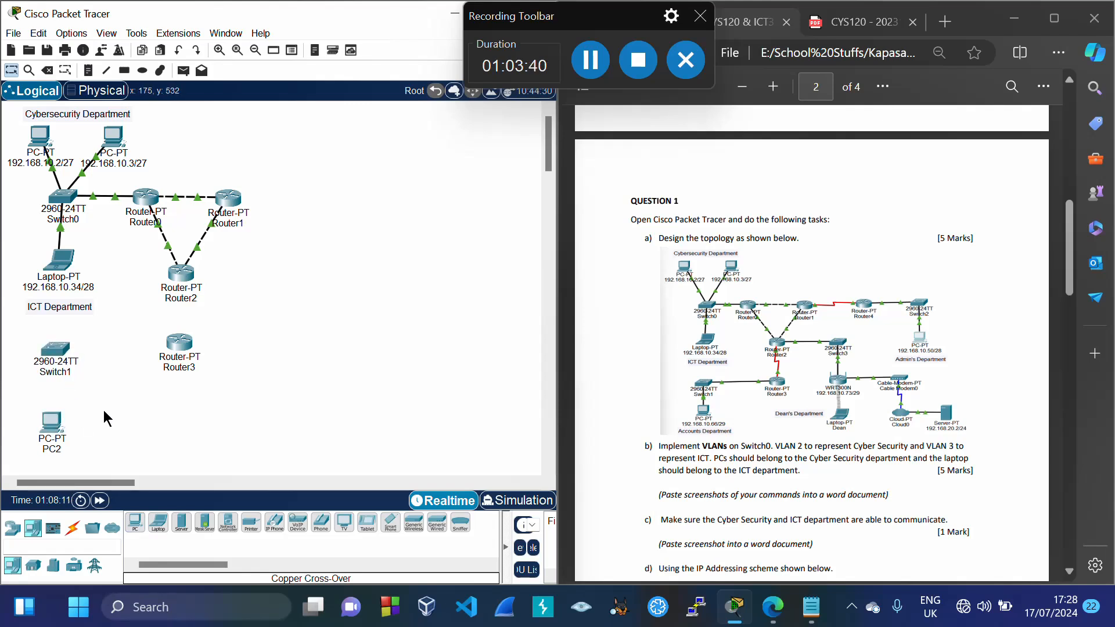
# Connect Router2's Serial2/0 port to Router3's Serial2/0 port with a Serial DTE cable
pyautogui.click(72, 529)
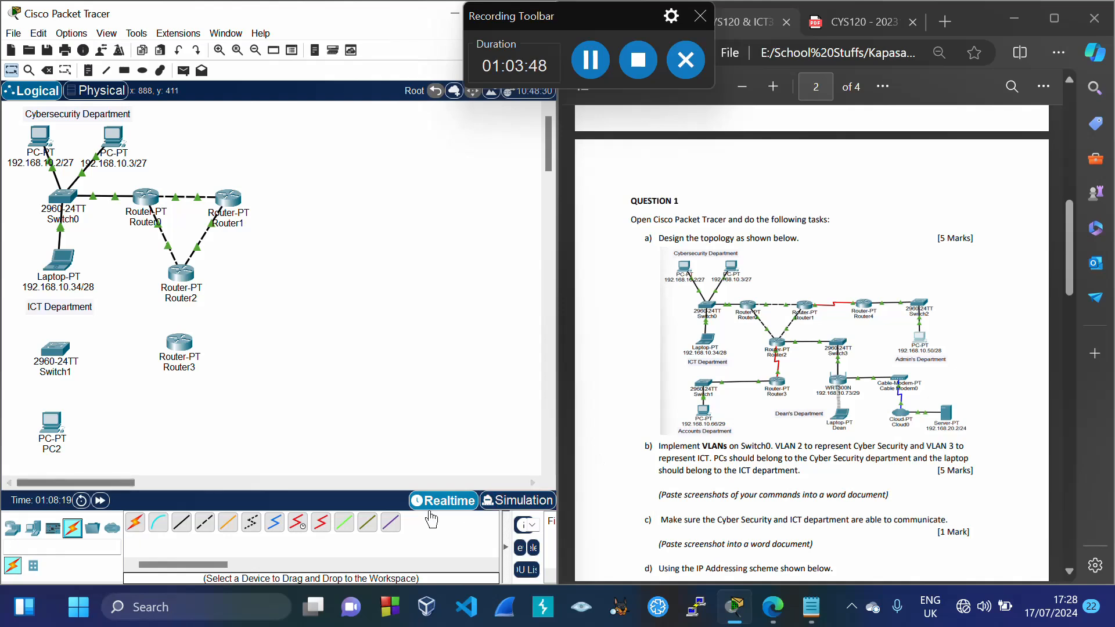
pyautogui.click(321, 522)
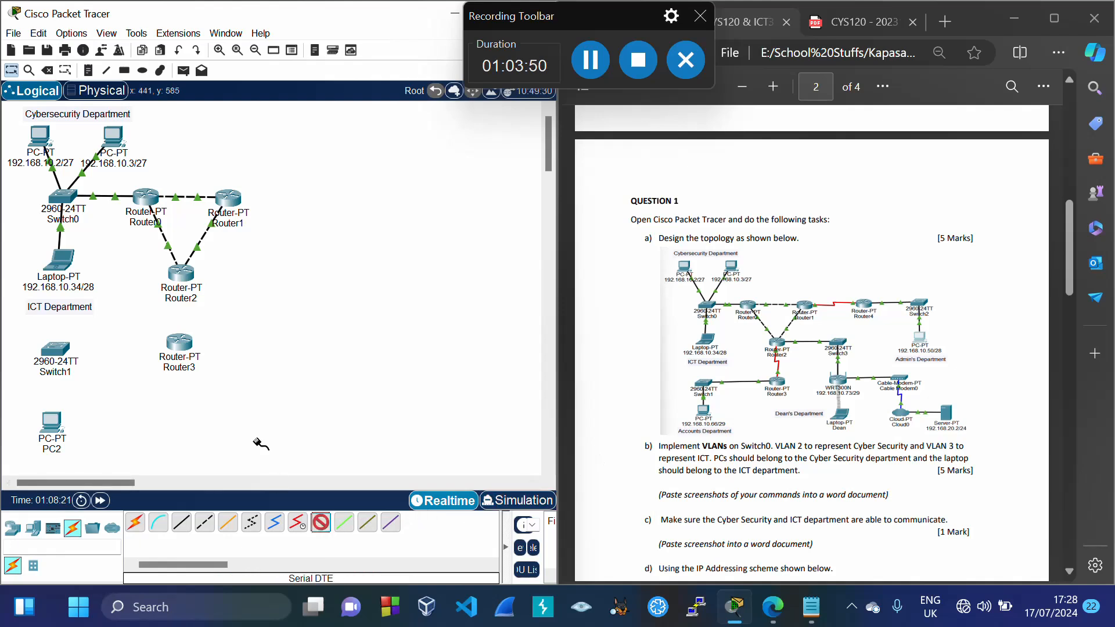
pyautogui.click(179, 275)
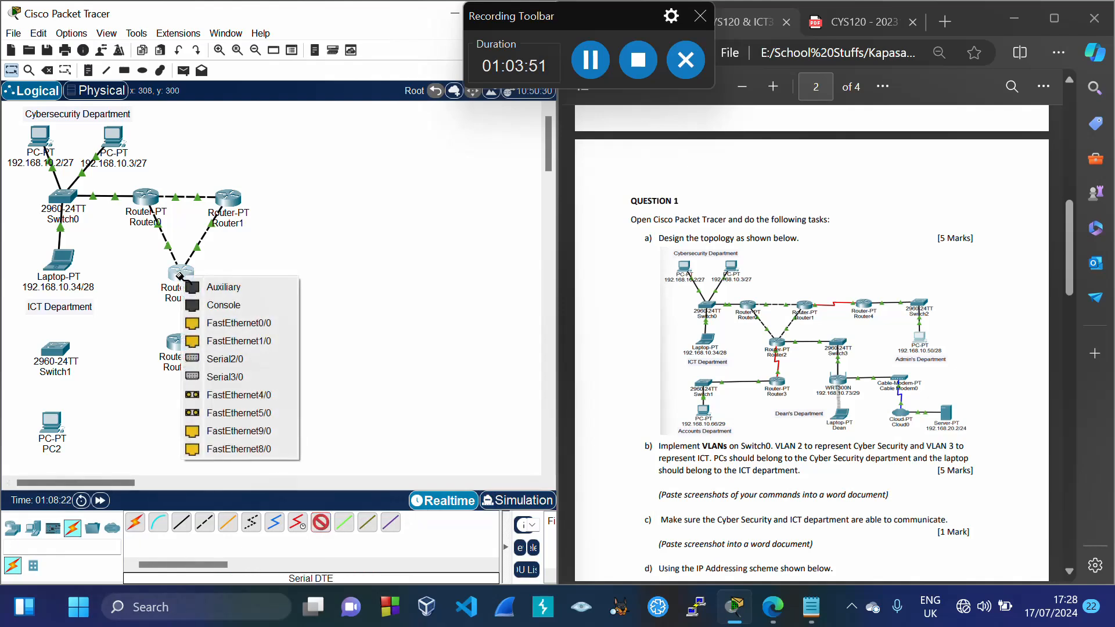
pyautogui.click(228, 359)
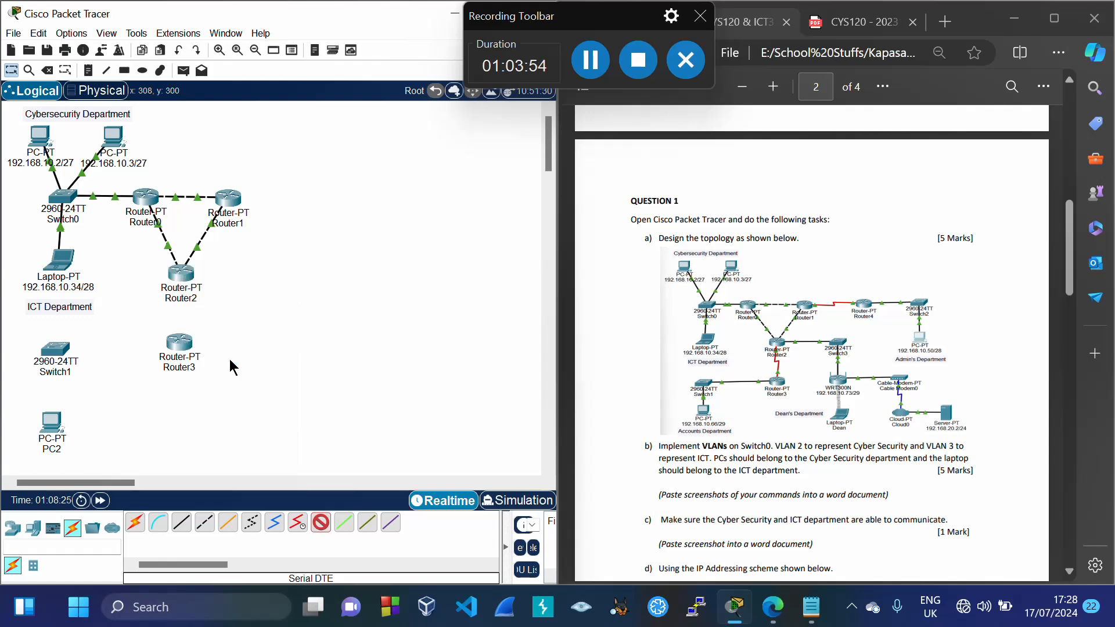
pyautogui.click(182, 343)
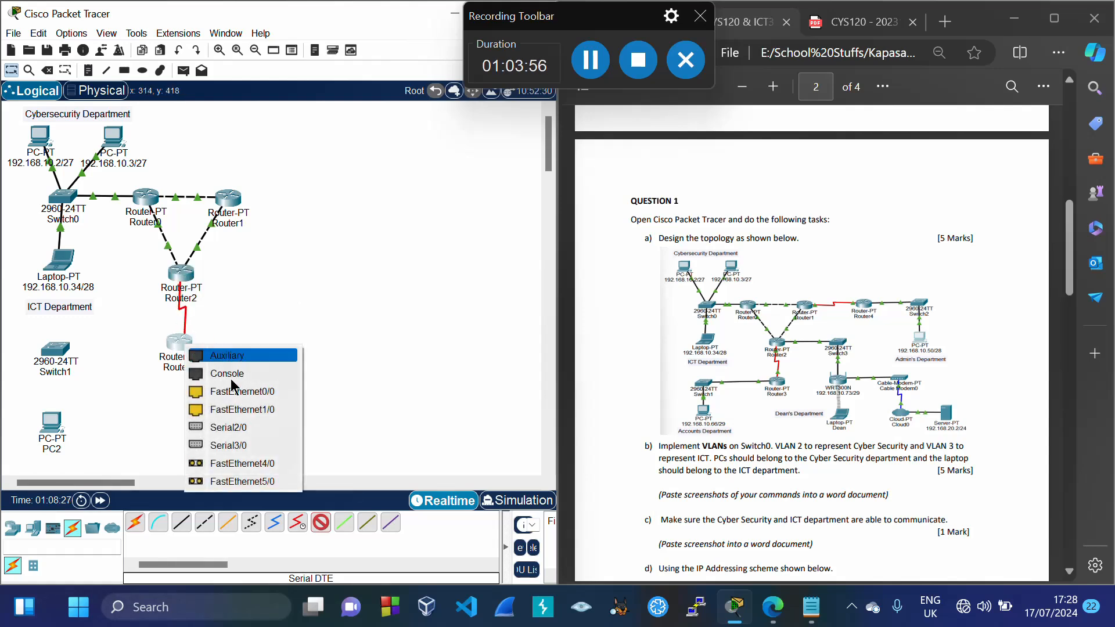
pyautogui.click(233, 427)
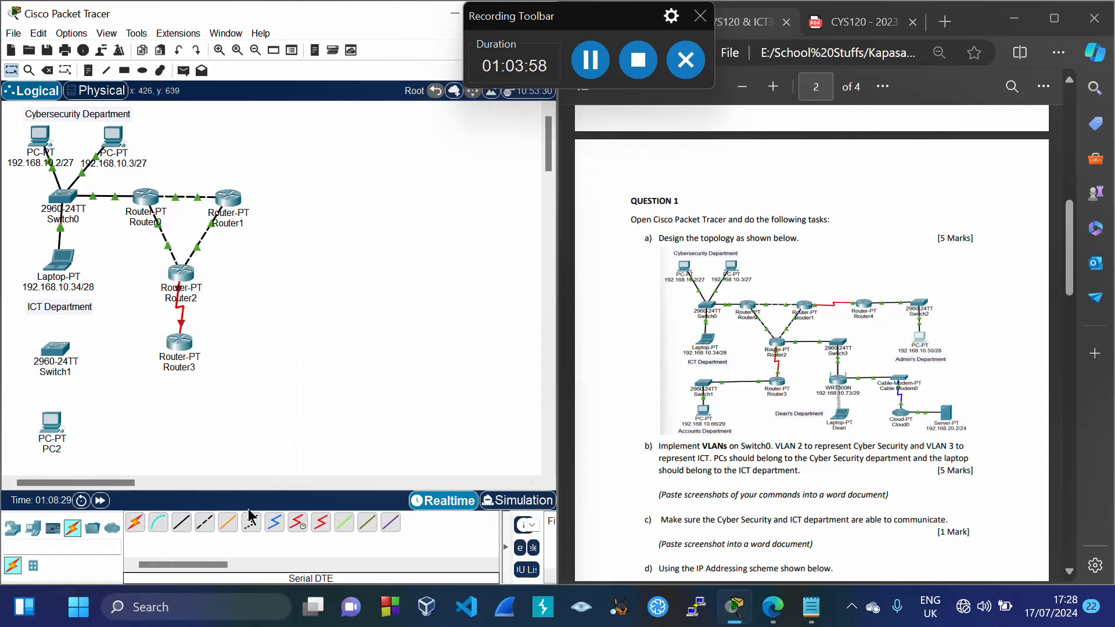
# Run a copper straight-through cable from Router3's FastEthernet1/0 port to Switch1
pyautogui.click(181, 523)
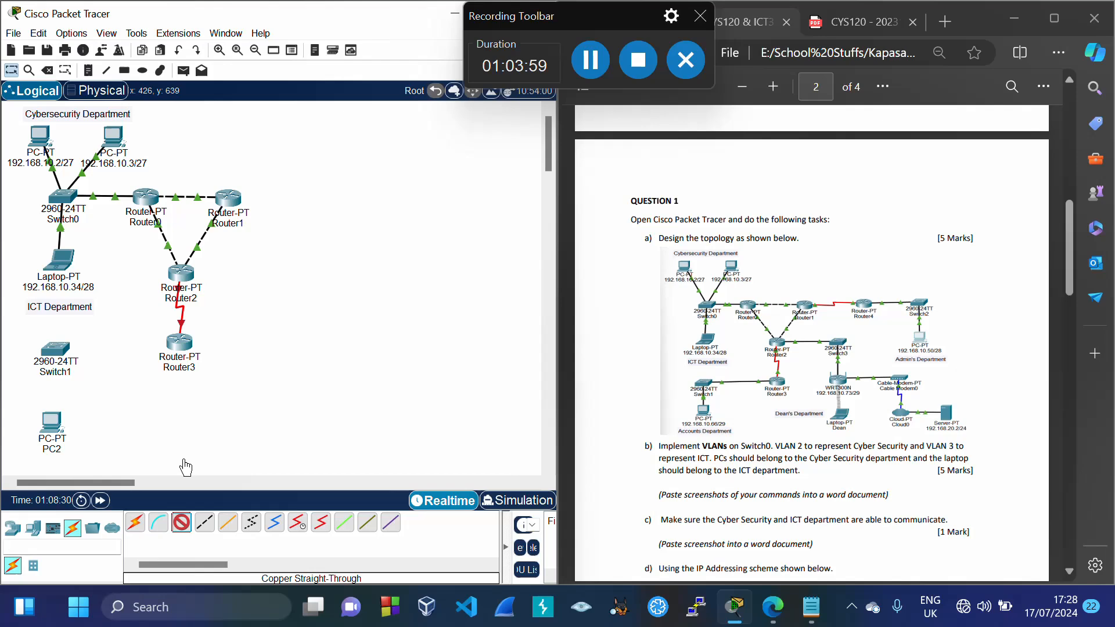
pyautogui.click(178, 343)
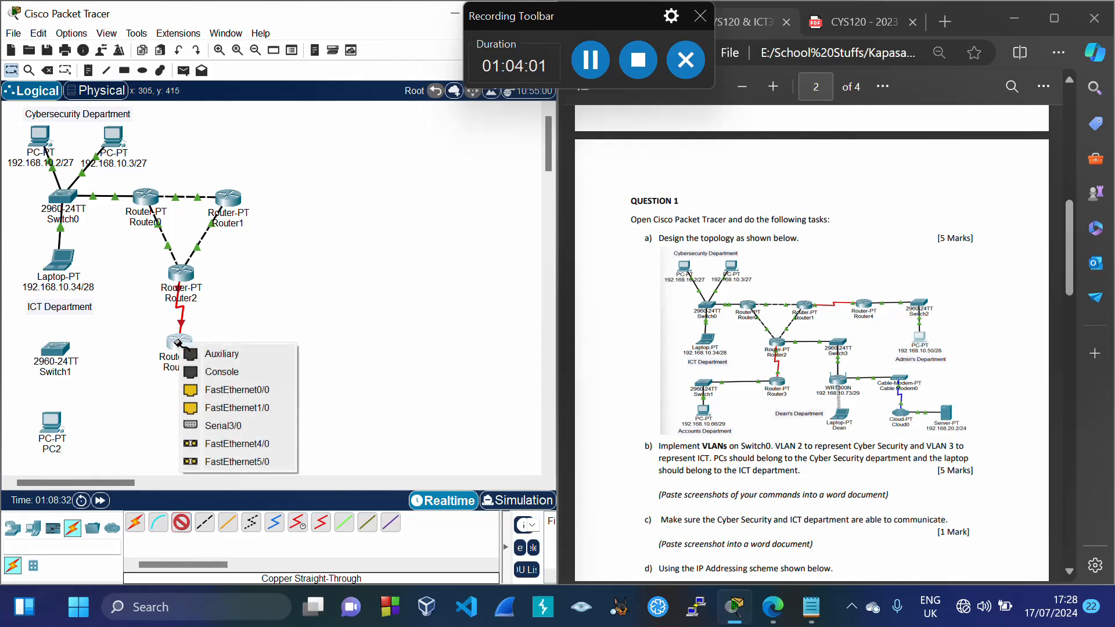
pyautogui.click(233, 408)
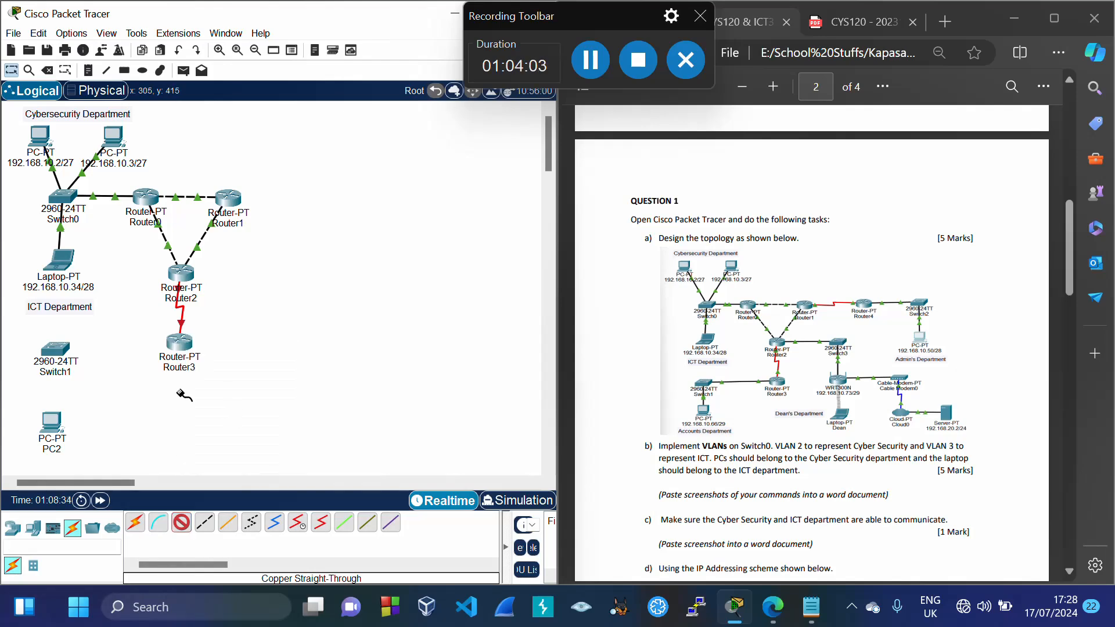
pyautogui.click(64, 351)
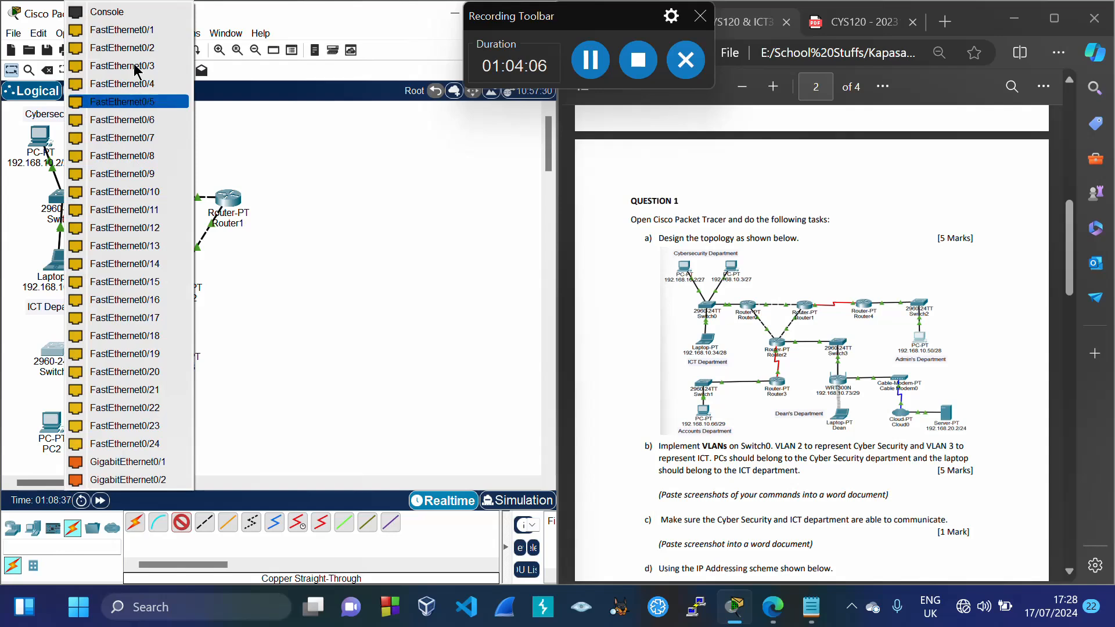
# Finish Router3's cable at Switch1's FastEthernet0/1, and connect PC2's FastEthernet0 to Switch1 with a copper straight-through cable
pyautogui.click(137, 35)
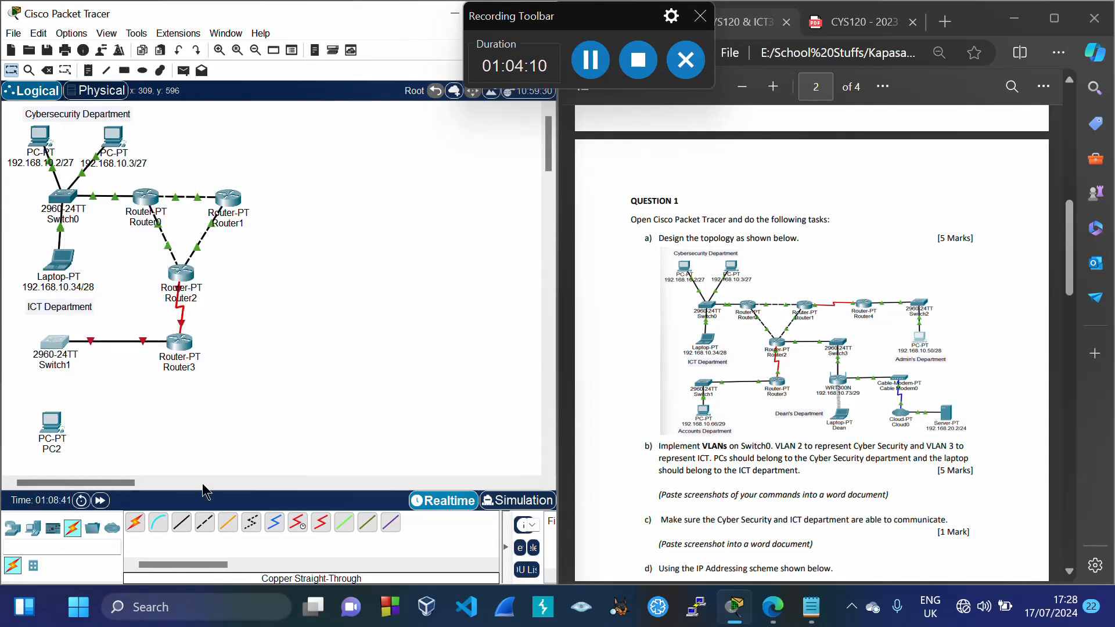
pyautogui.click(188, 523)
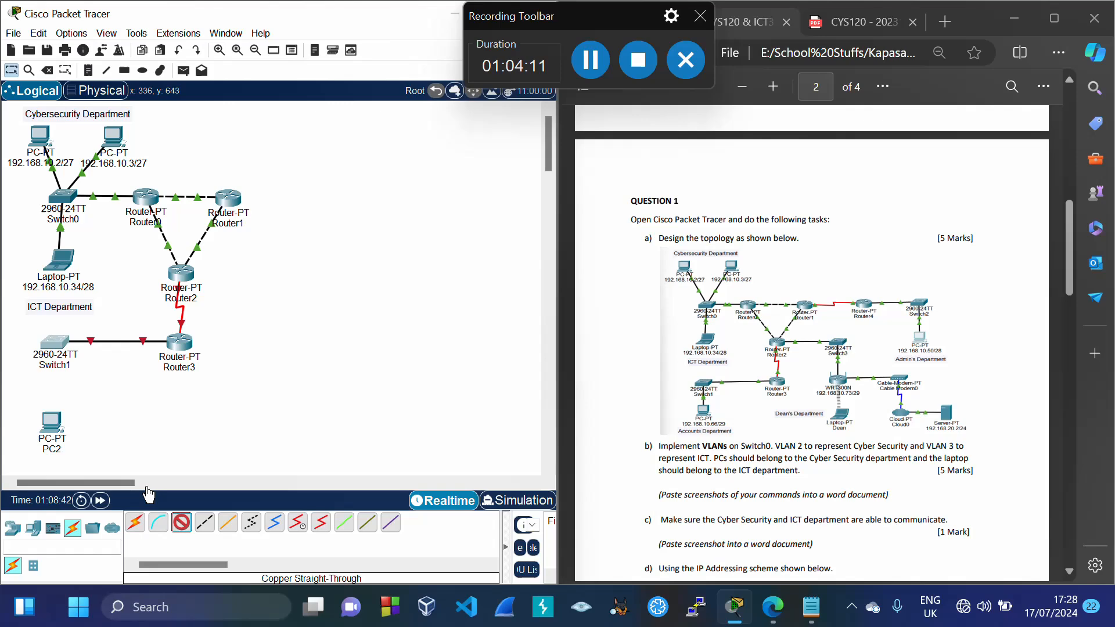
pyautogui.click(51, 424)
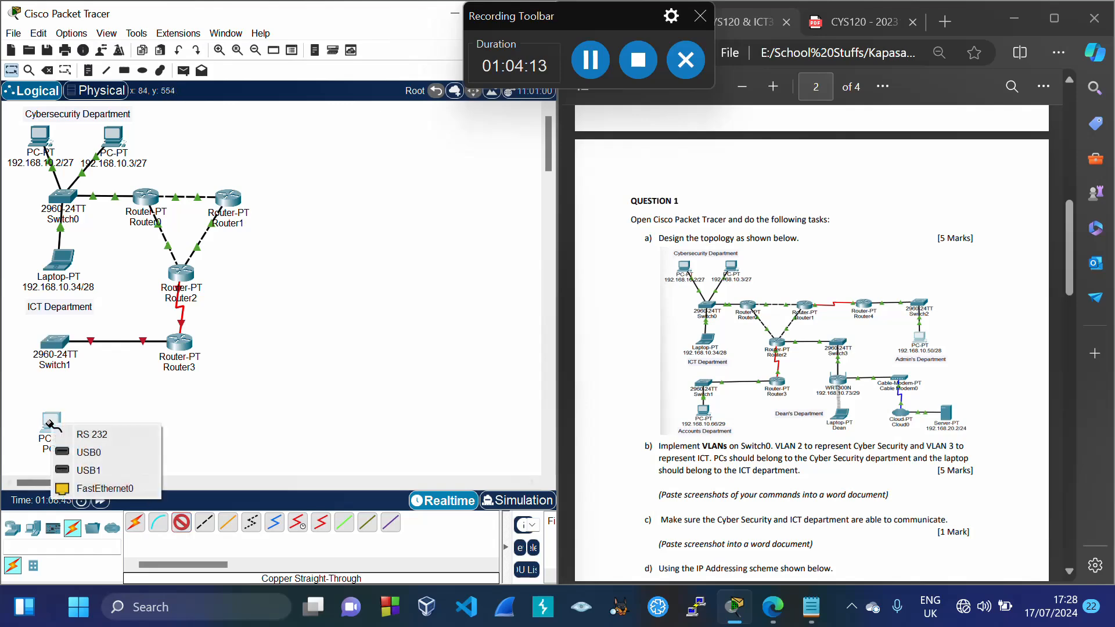
pyautogui.click(93, 486)
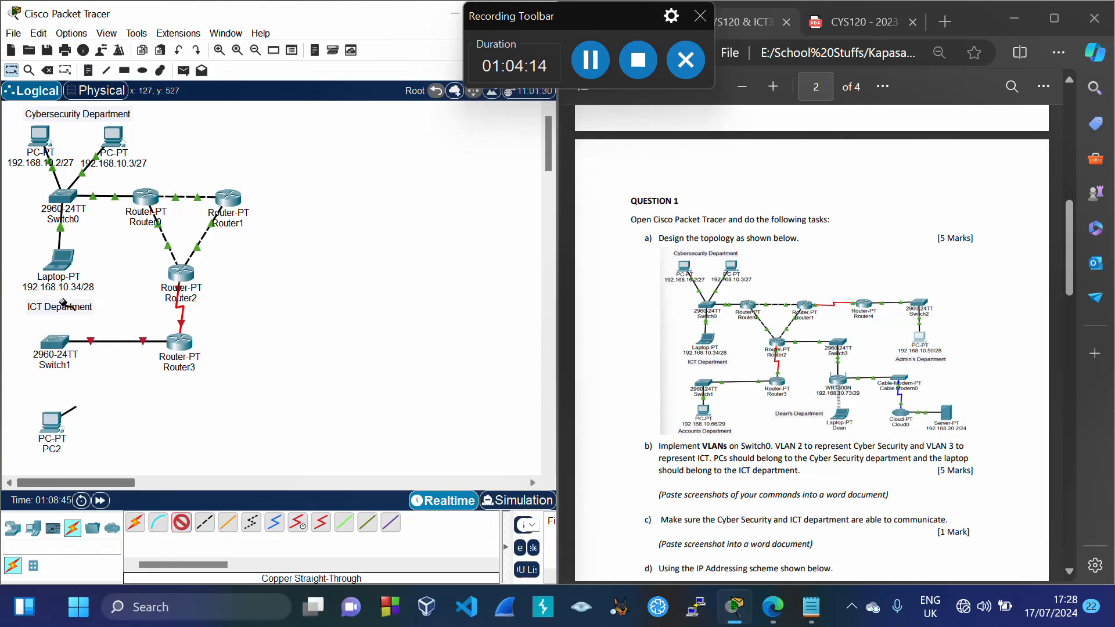
pyautogui.click(54, 342)
pyautogui.click(143, 29)
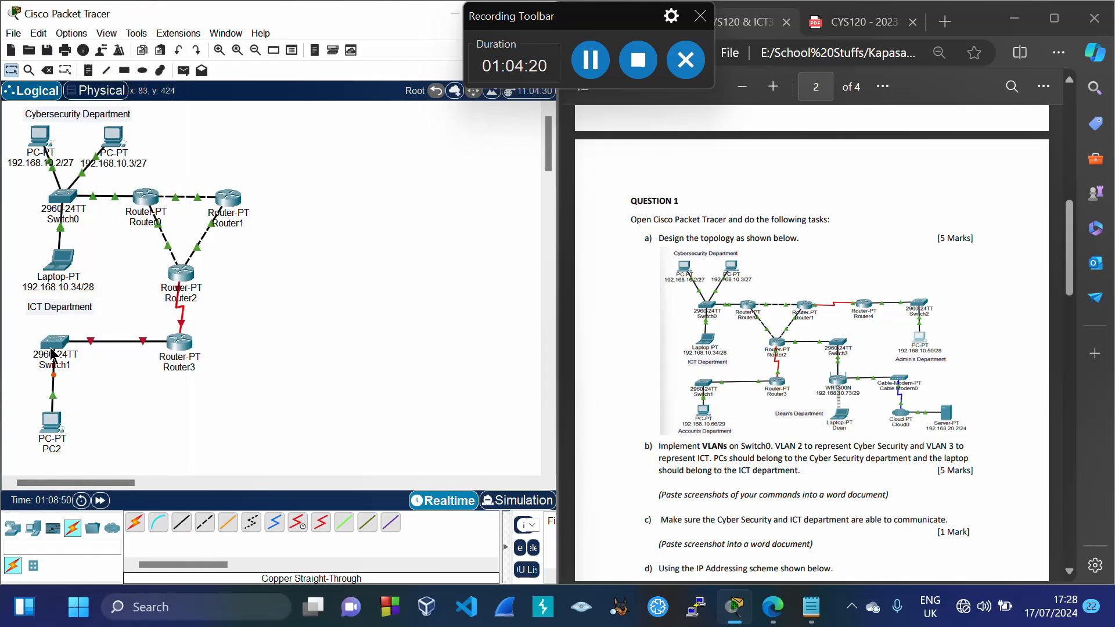
# Rename PC2 as 192.168.10.66/29 and copy the address 192.168.10.66 from the label
pyautogui.moveTo(53, 354)
pyautogui.click(51, 449)
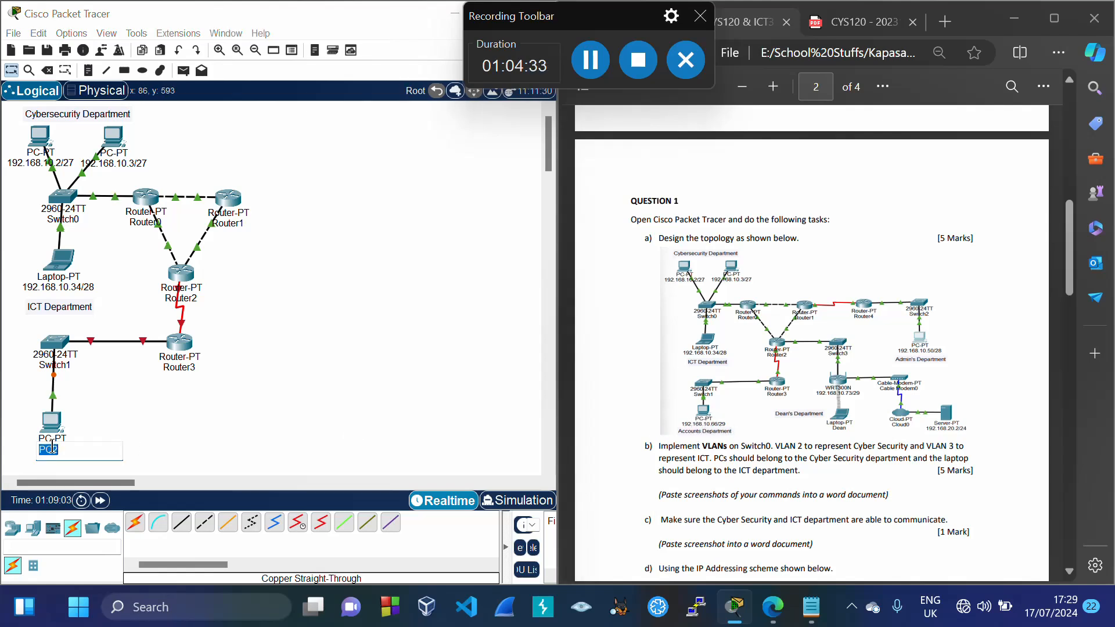
pyautogui.write('192.168.10.66')
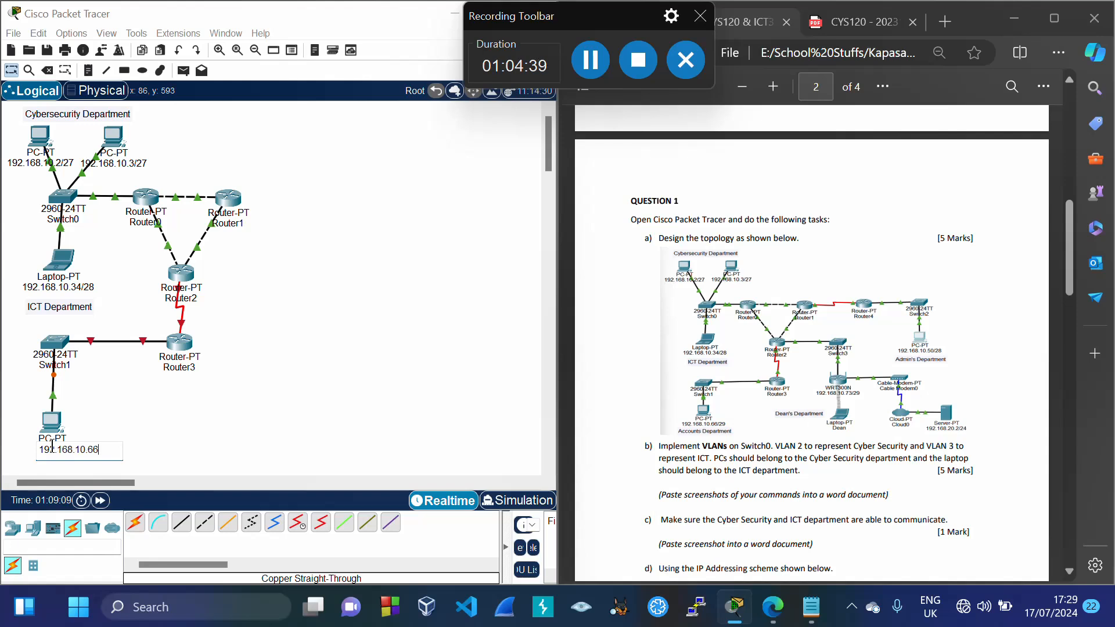
pyautogui.hotkey('ctrl', 'a')
pyautogui.hotkey('ctrl', 'c')
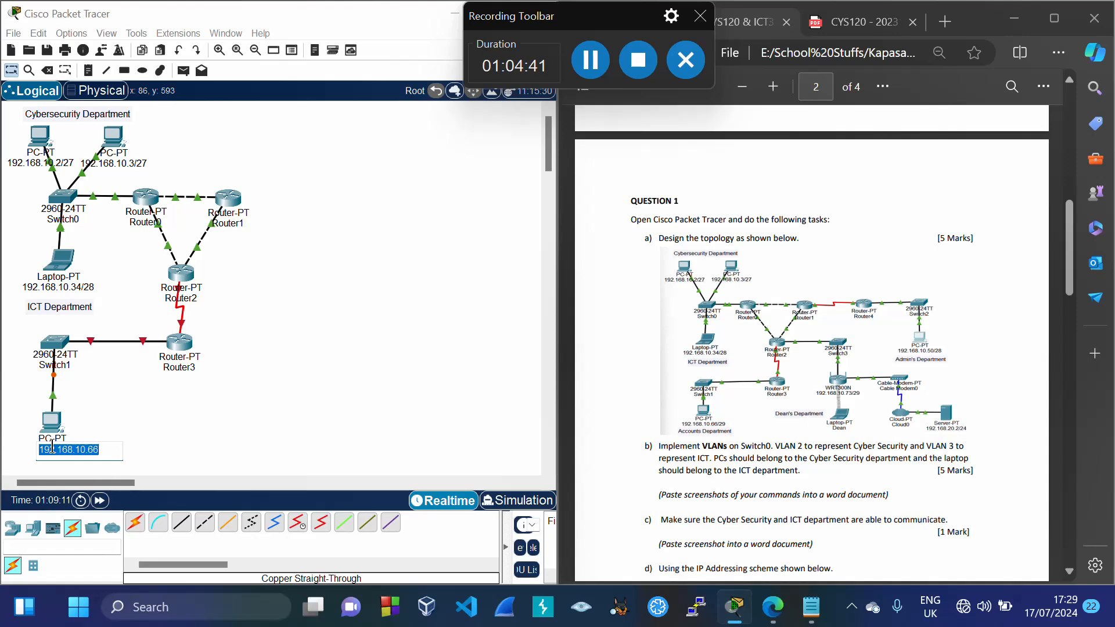
pyautogui.press('End')
pyautogui.write('/')
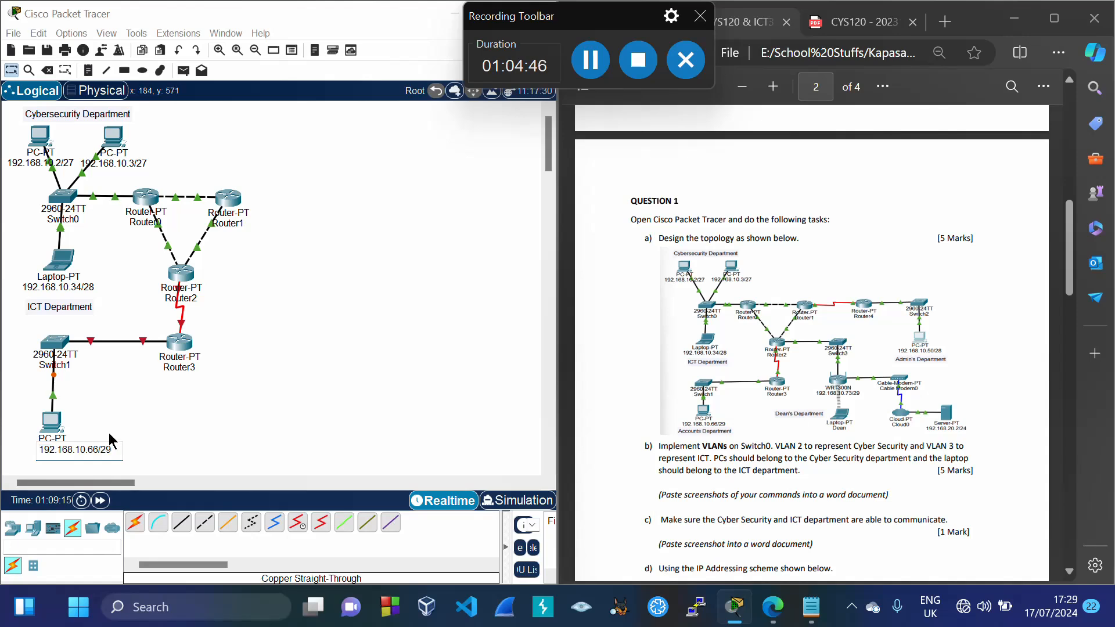
pyautogui.click(123, 422)
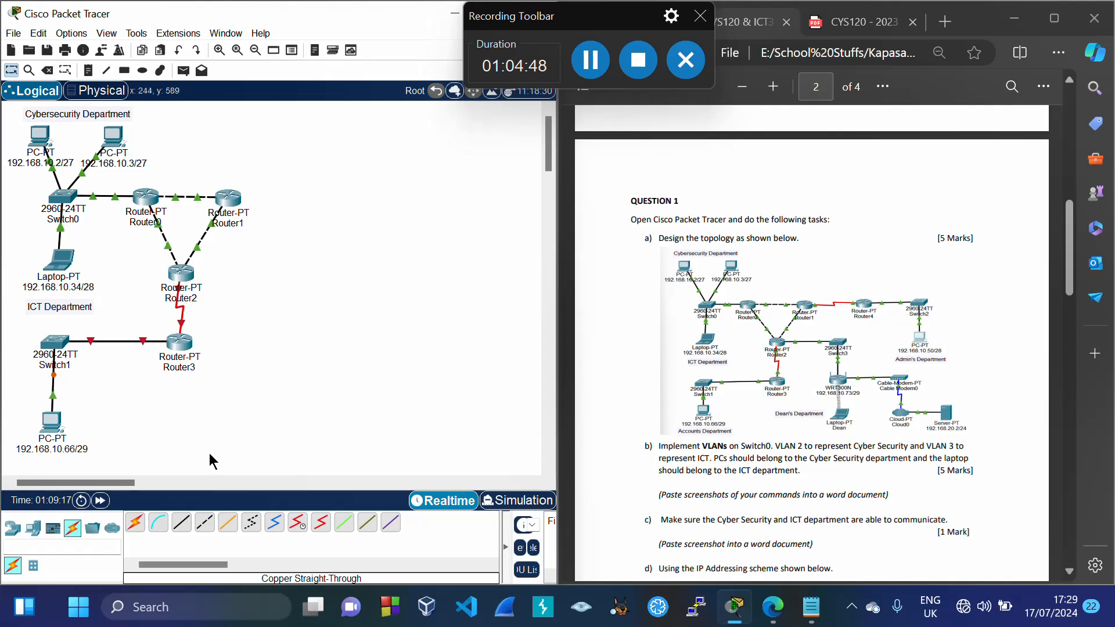
# Switch to the VLSM TABLE notes in Notepad and look up the /29 subnet mask and the Accounts Department's default gateway
pyautogui.moveTo(811, 606)
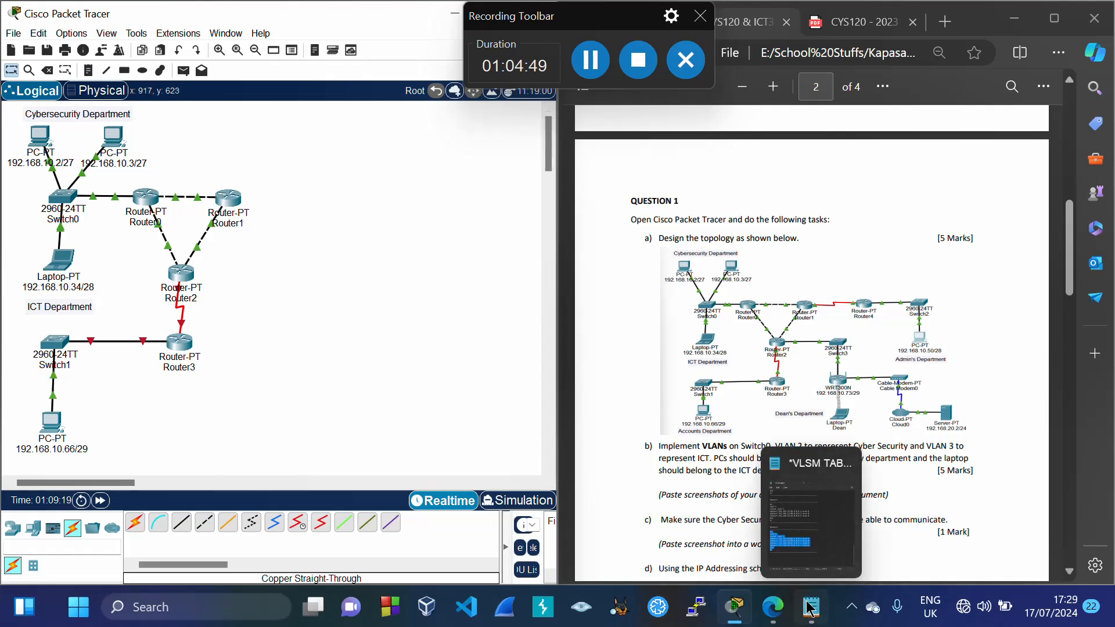
pyautogui.click(810, 537)
pyautogui.scroll(10, 380, 380)
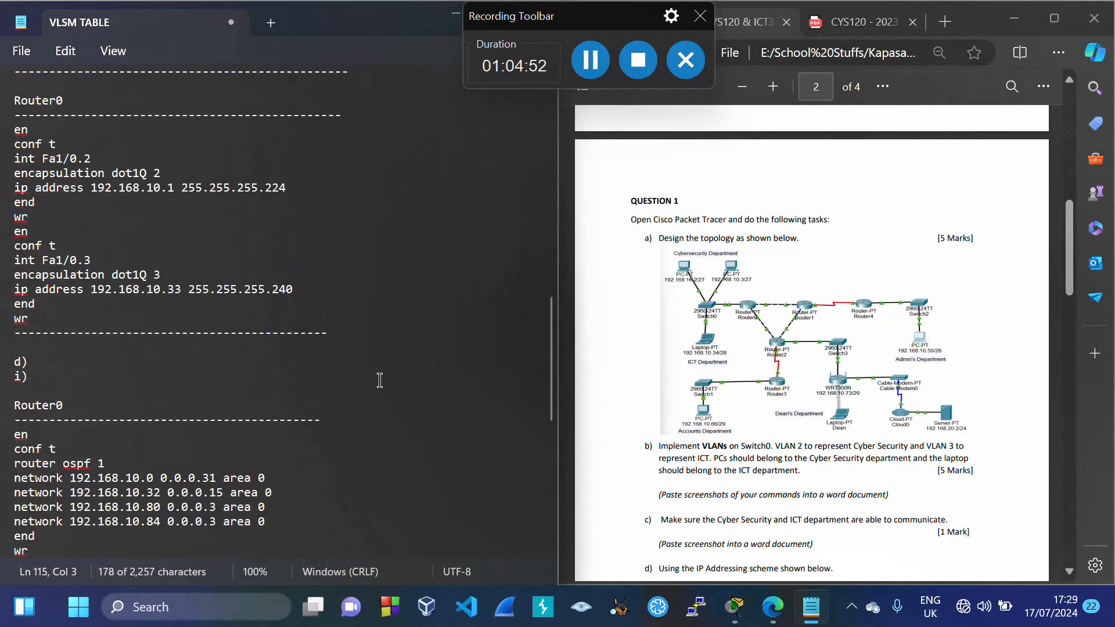
pyautogui.scroll(14, 380, 380)
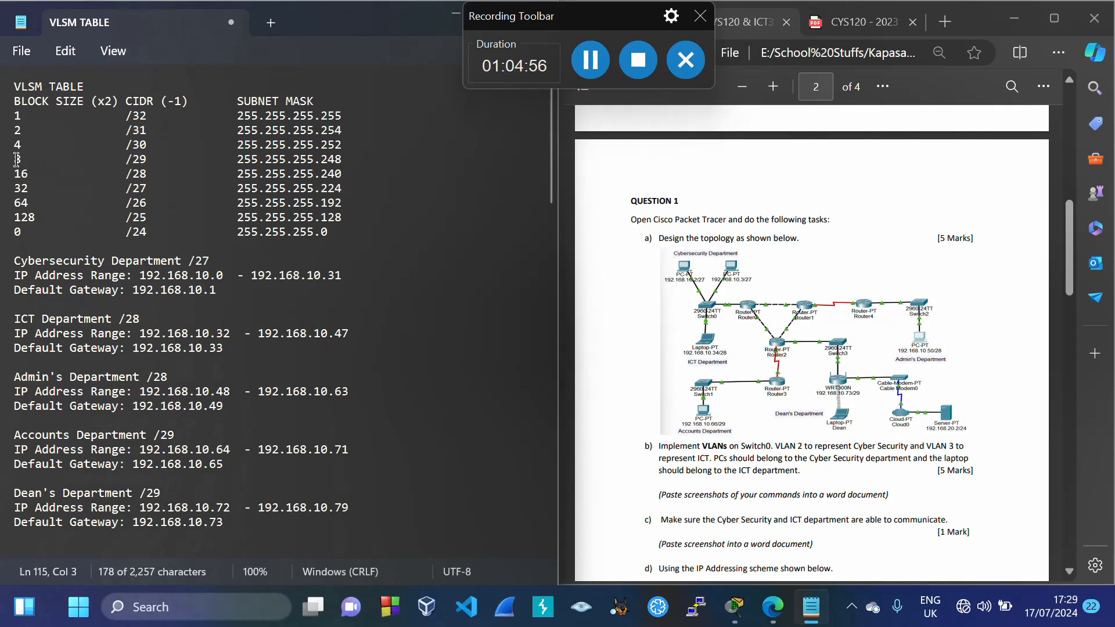
pyautogui.moveTo(17, 158); pyautogui.dragTo(342, 169)
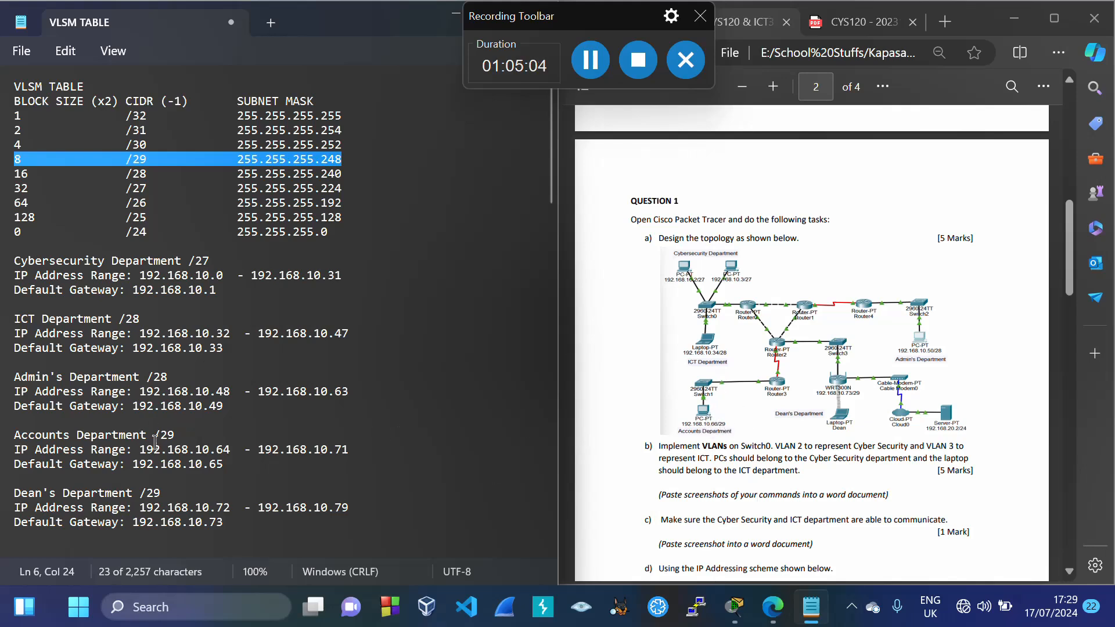
pyautogui.moveTo(133, 464); pyautogui.dragTo(224, 465)
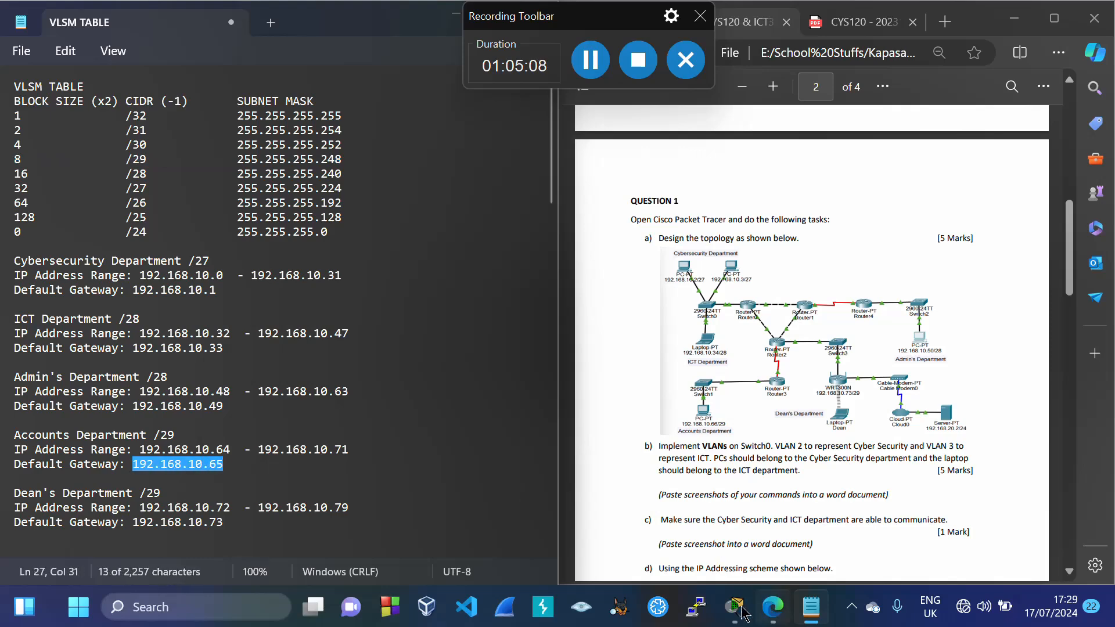
# Switch back to Packet Tracer and open the IP configuration of the PC labelled 192.168.10.66/29
pyautogui.moveTo(734, 607)
pyautogui.click(626, 533)
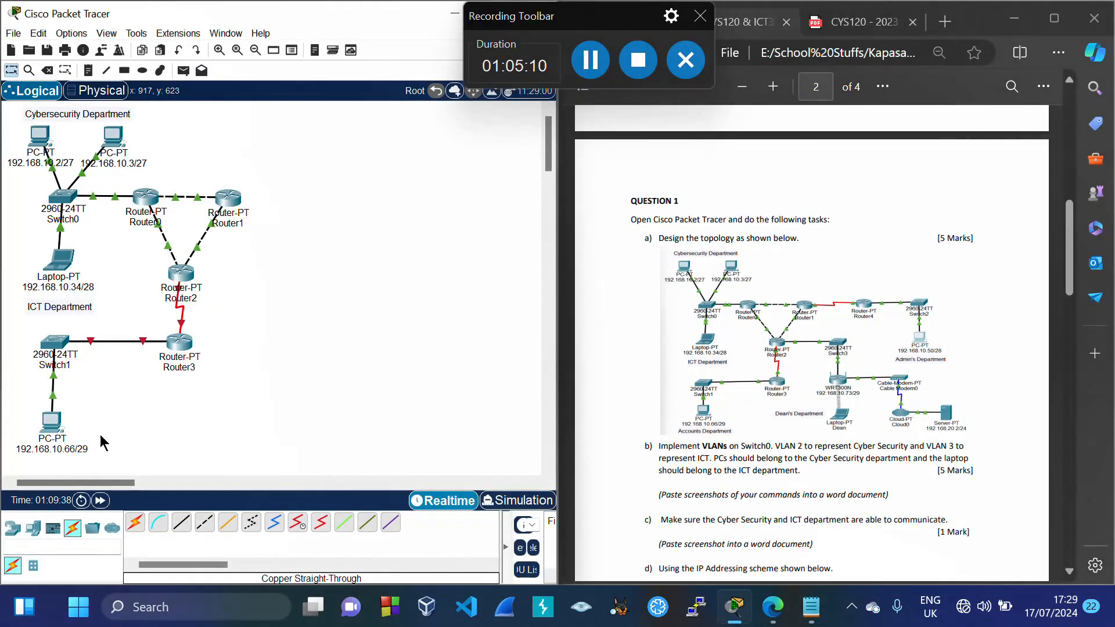
pyautogui.click(50, 428)
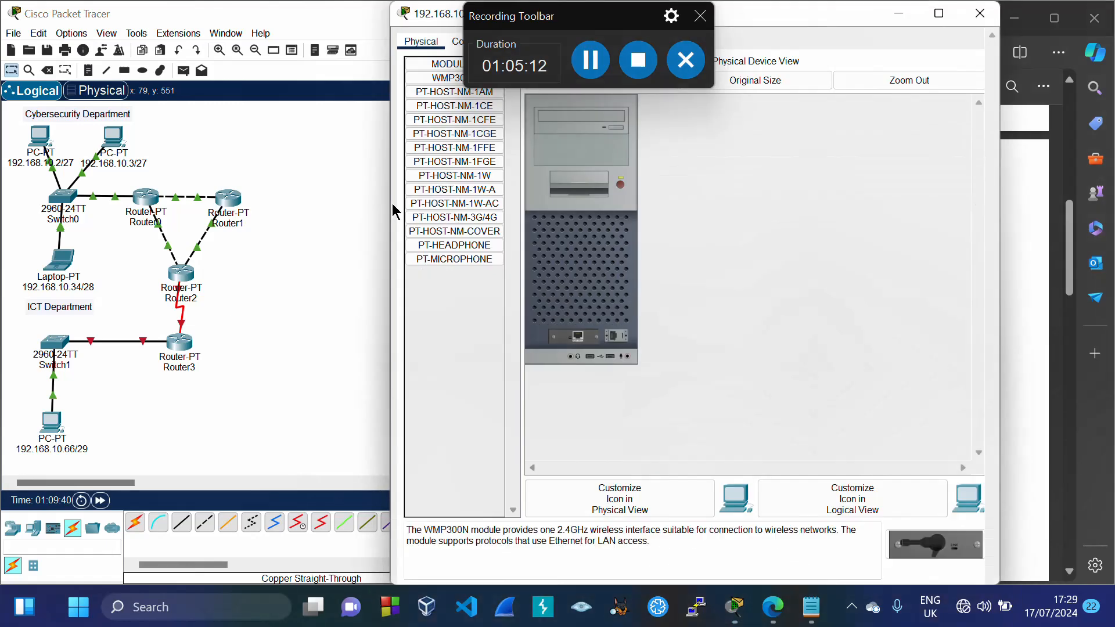
pyautogui.moveTo(765, 88); pyautogui.dragTo(753, 132)
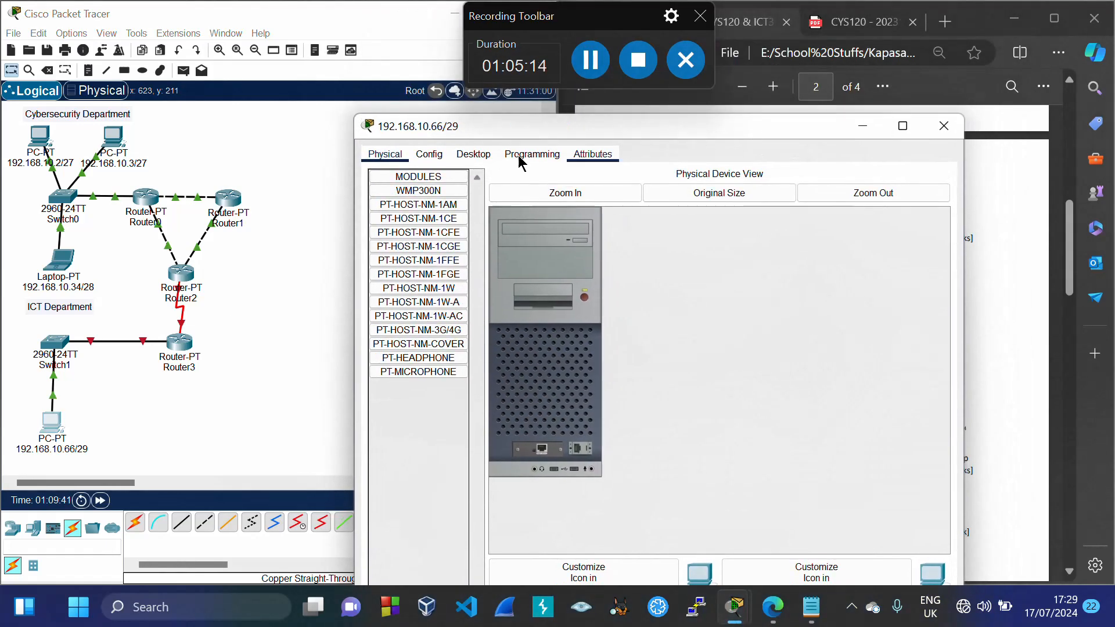
pyautogui.click(473, 154)
pyautogui.click(432, 205)
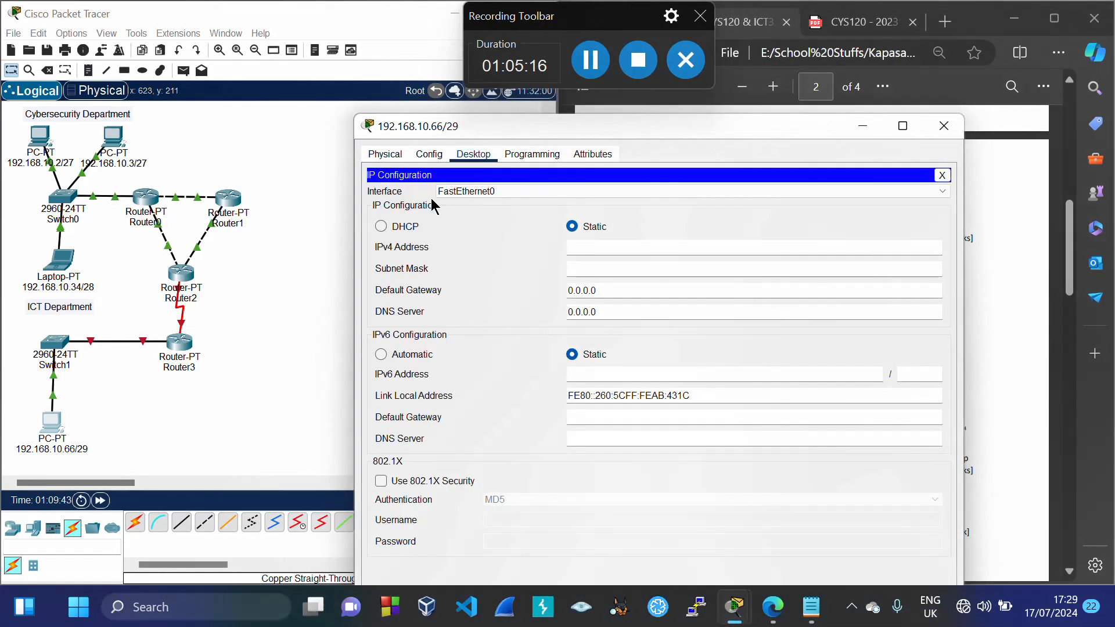
# Set the PC's IPv4 address to 192.168.10.66, subnet mask to 255.255.255.248 and default gateway to 192.168.10.65, and close its window
pyautogui.click(625, 248)
pyautogui.hotkey('ctrl', 'v')
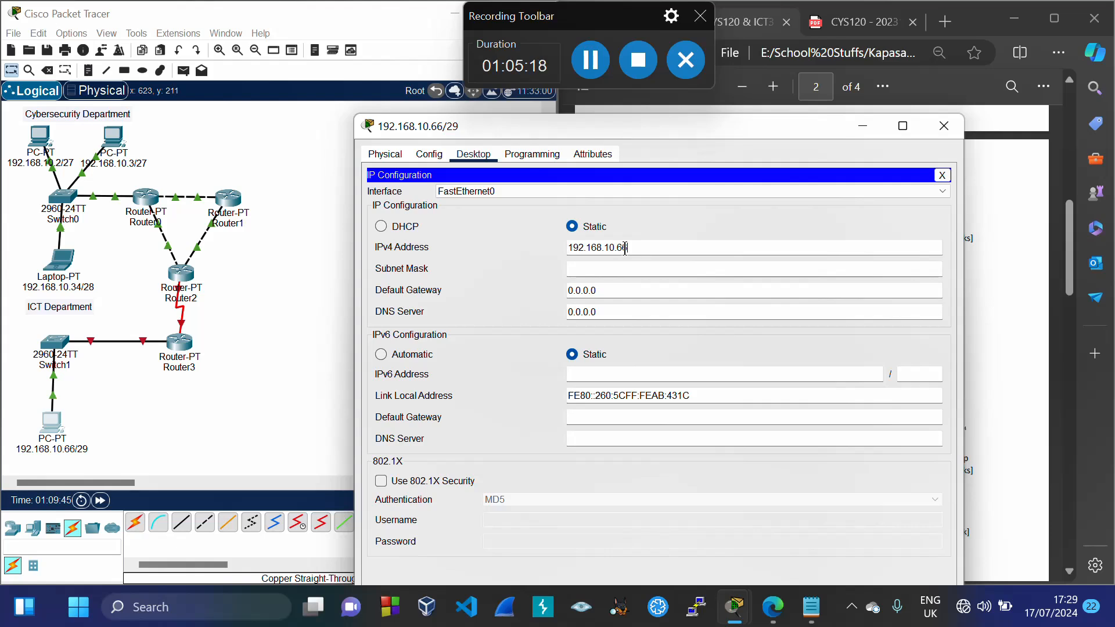
pyautogui.press('Tab')
pyautogui.click(637, 268)
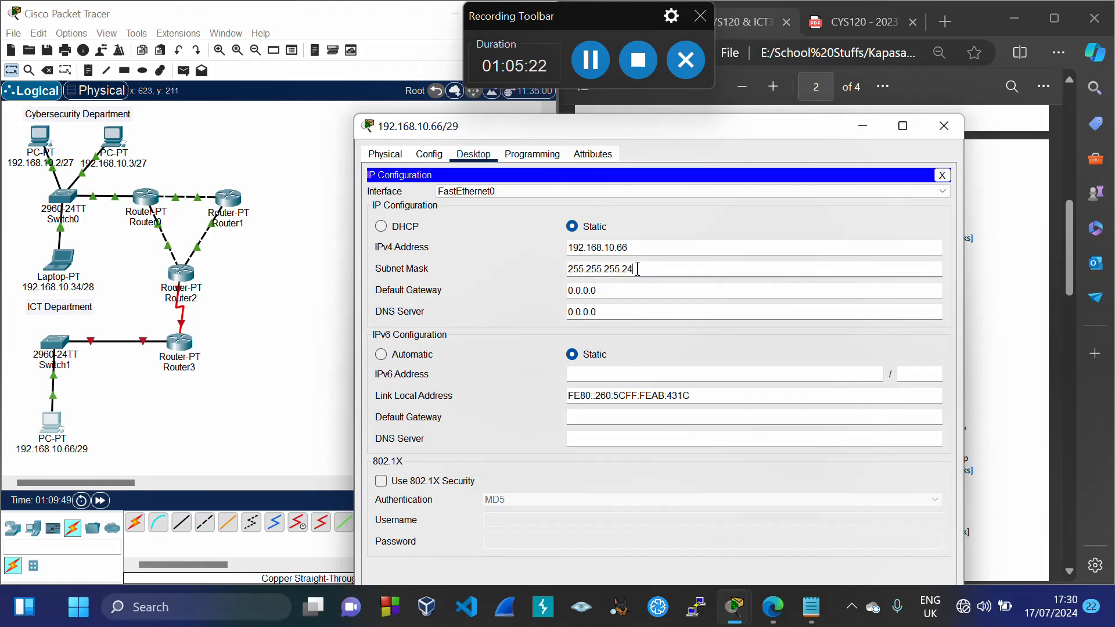
pyautogui.press('Tab')
pyautogui.hotkey('ctrl', 'v')
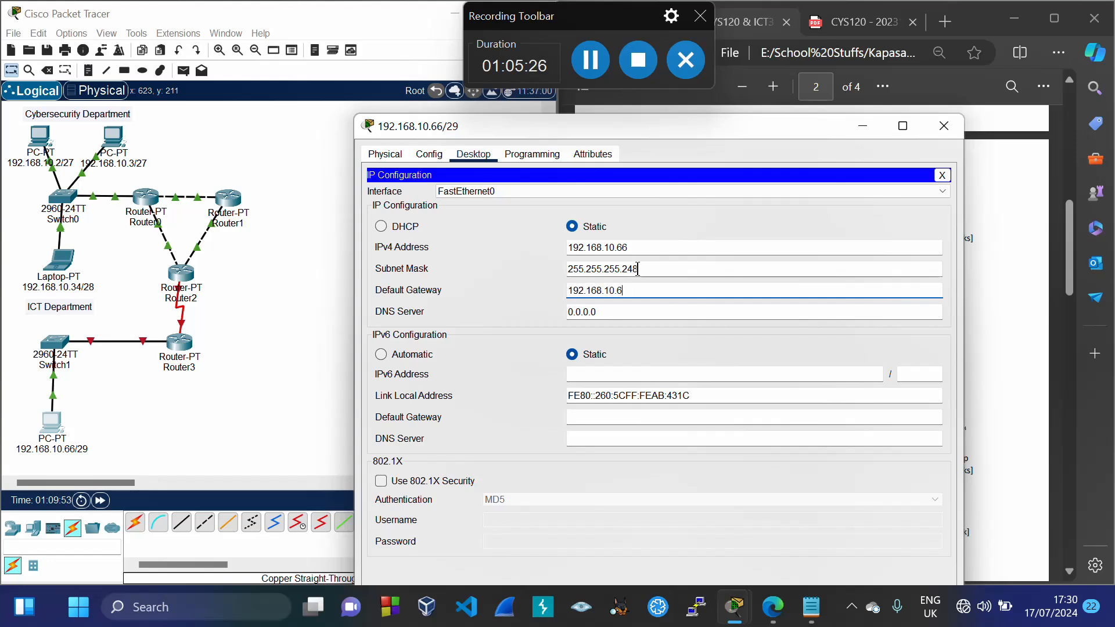
pyautogui.click(544, 297)
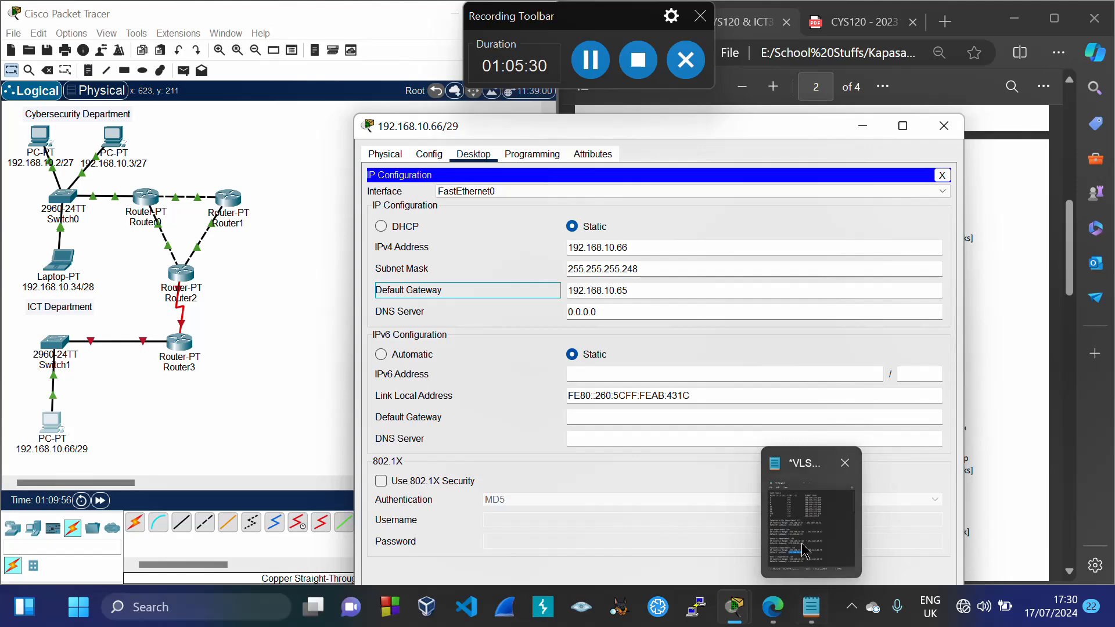
pyautogui.click(806, 609)
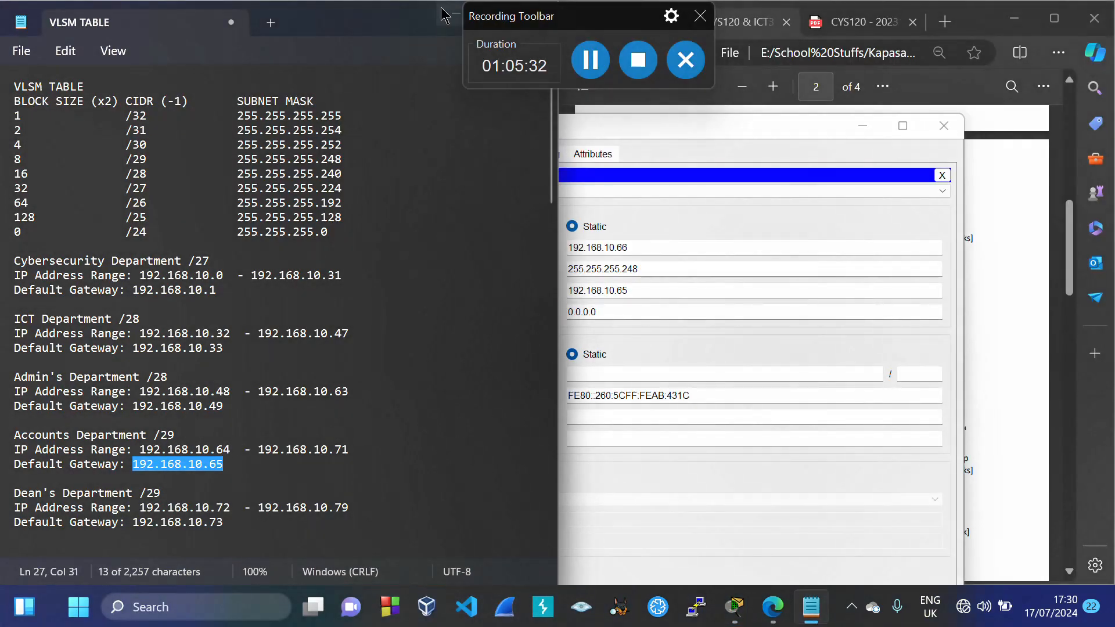
pyautogui.click(458, 16)
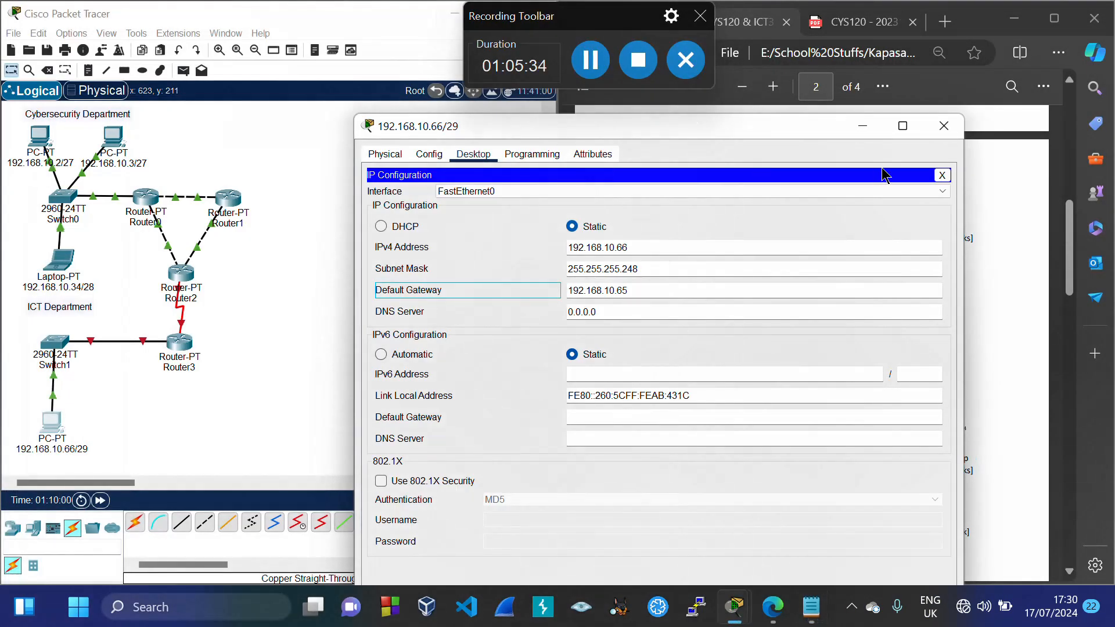
pyautogui.click(943, 126)
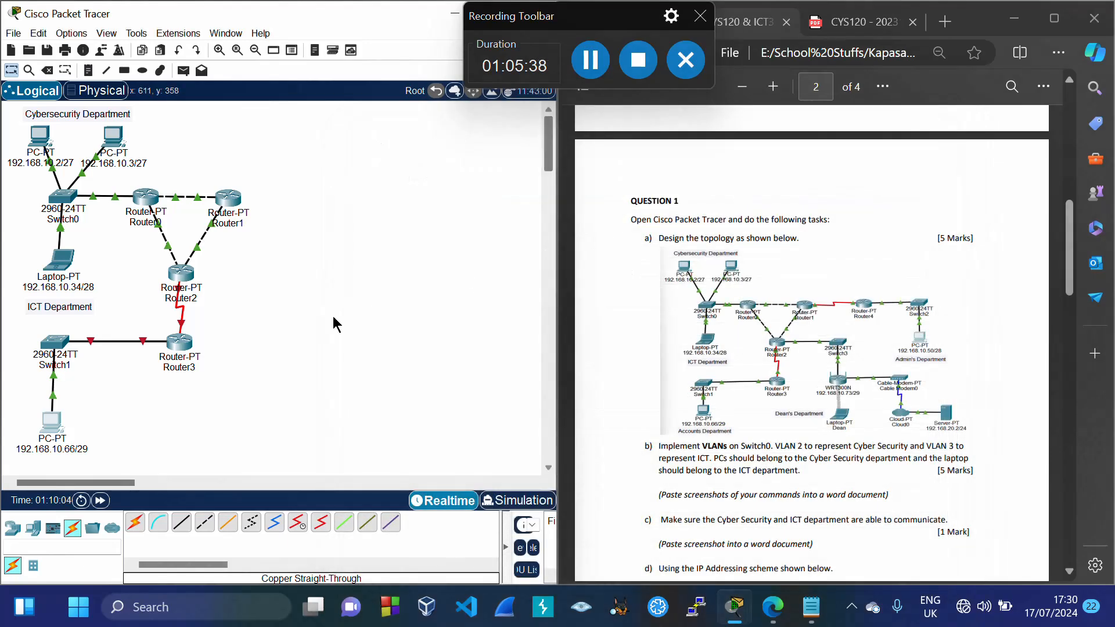
# Configure Router3's FastEthernet1/0 with IPv4 address 192.168.10.65 and subnet mask 255.255.255.248, and turn the port on
pyautogui.click(174, 348)
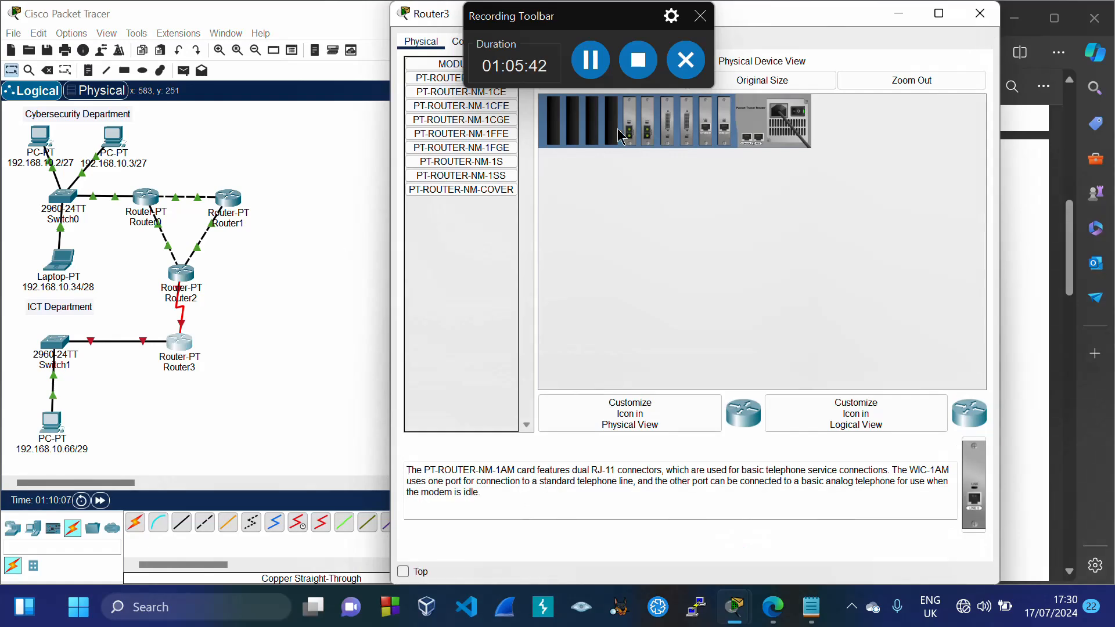
pyautogui.moveTo(790, 13); pyautogui.dragTo(777, 138)
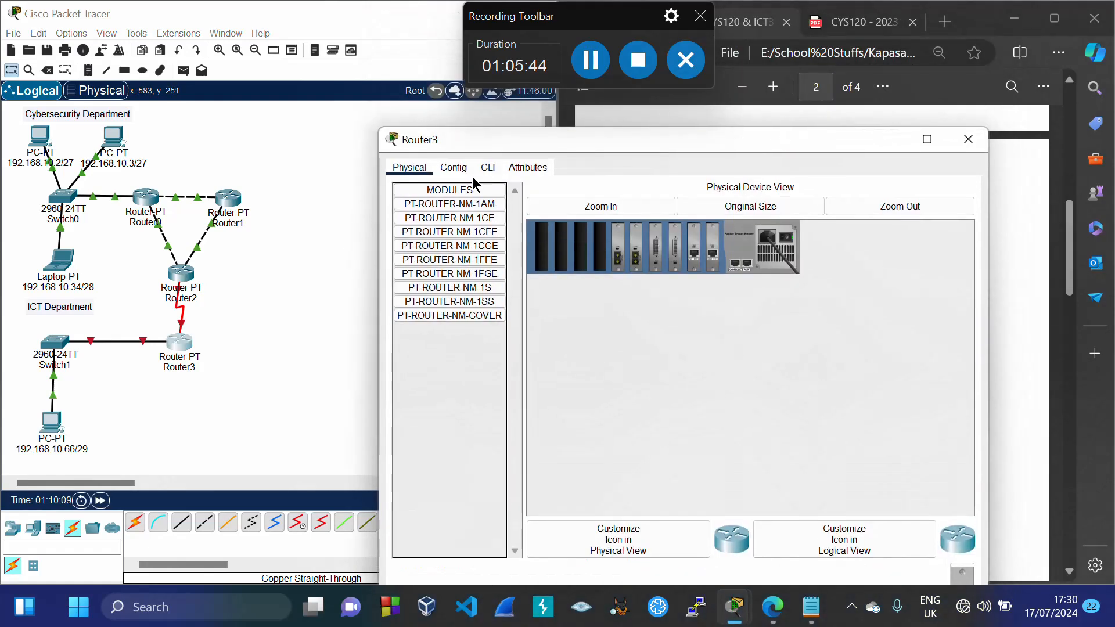
pyautogui.click(452, 170)
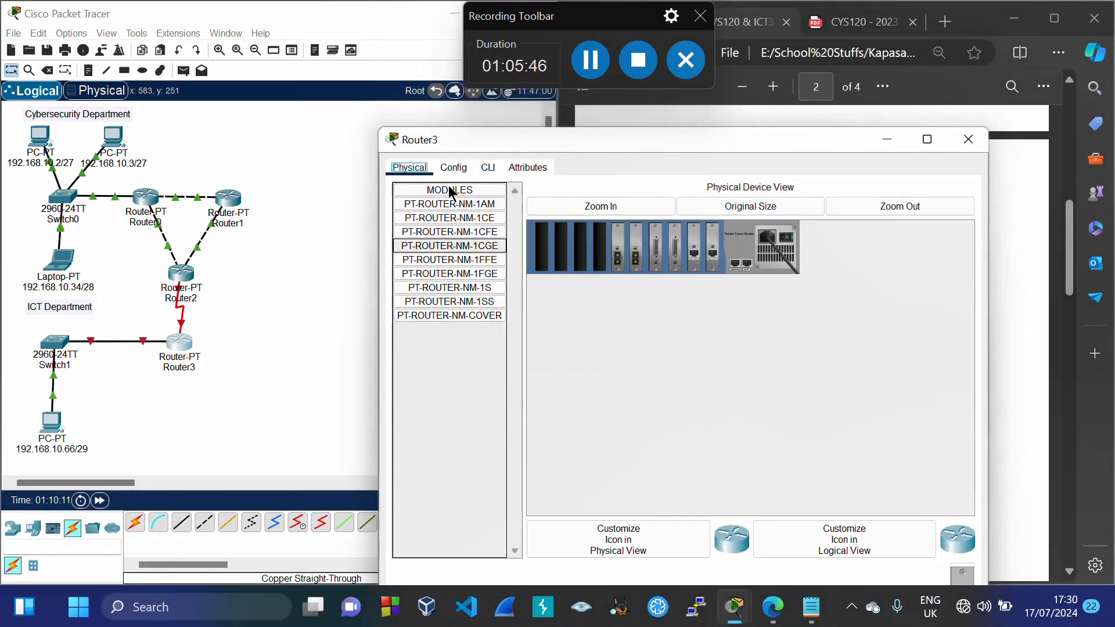
pyautogui.click(453, 168)
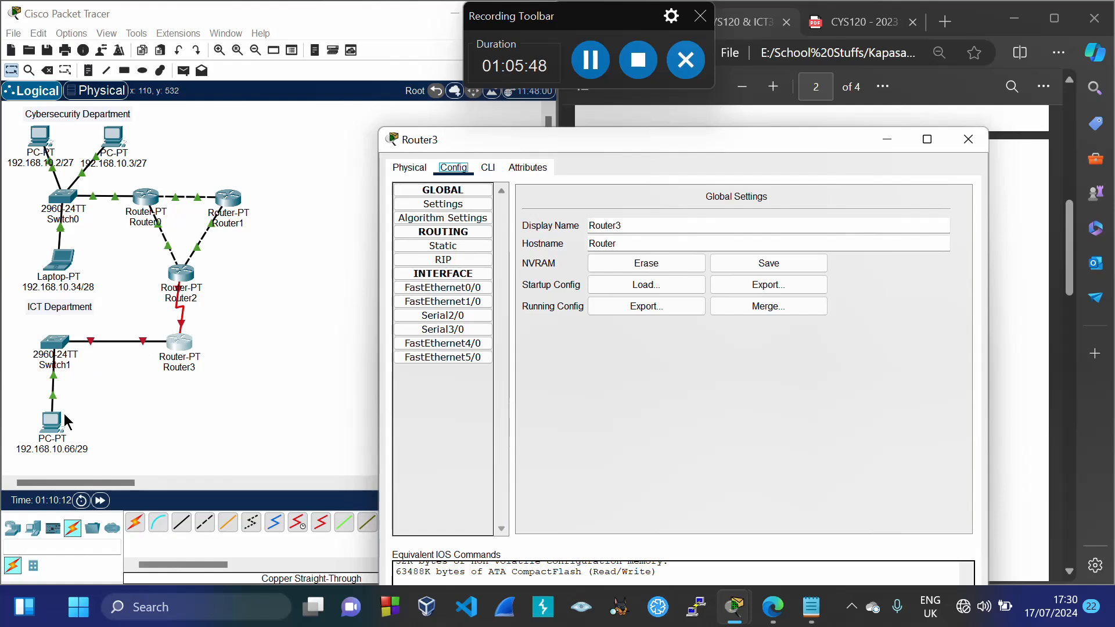
pyautogui.click(444, 301)
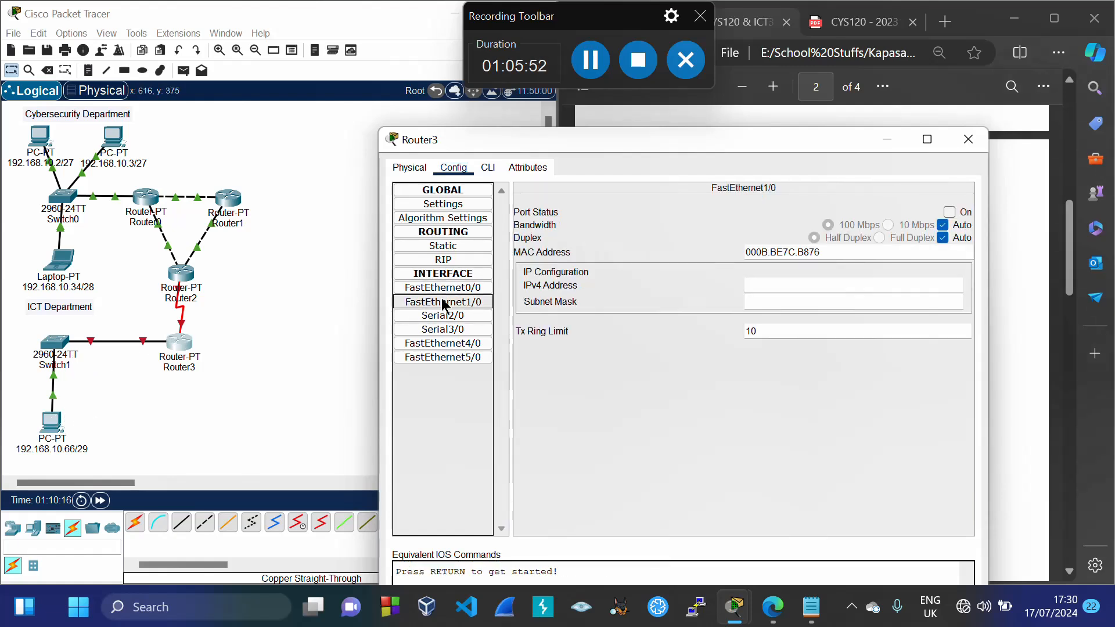
pyautogui.click(784, 286)
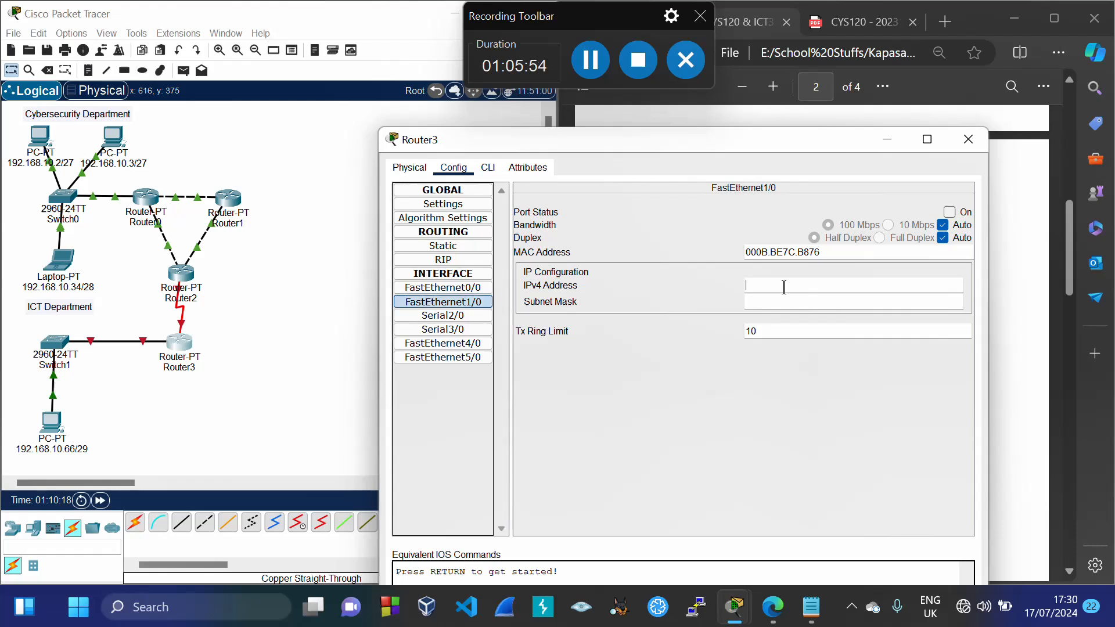
pyautogui.write('192.168.10.66')
pyautogui.press('Tab')
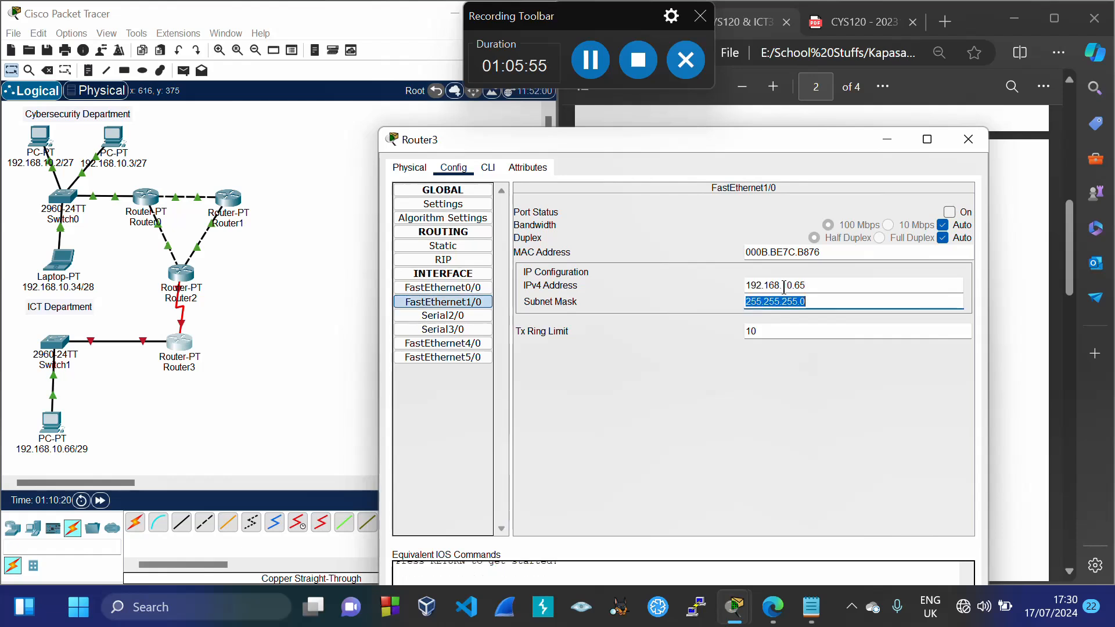
pyautogui.write('255.255.255.248')
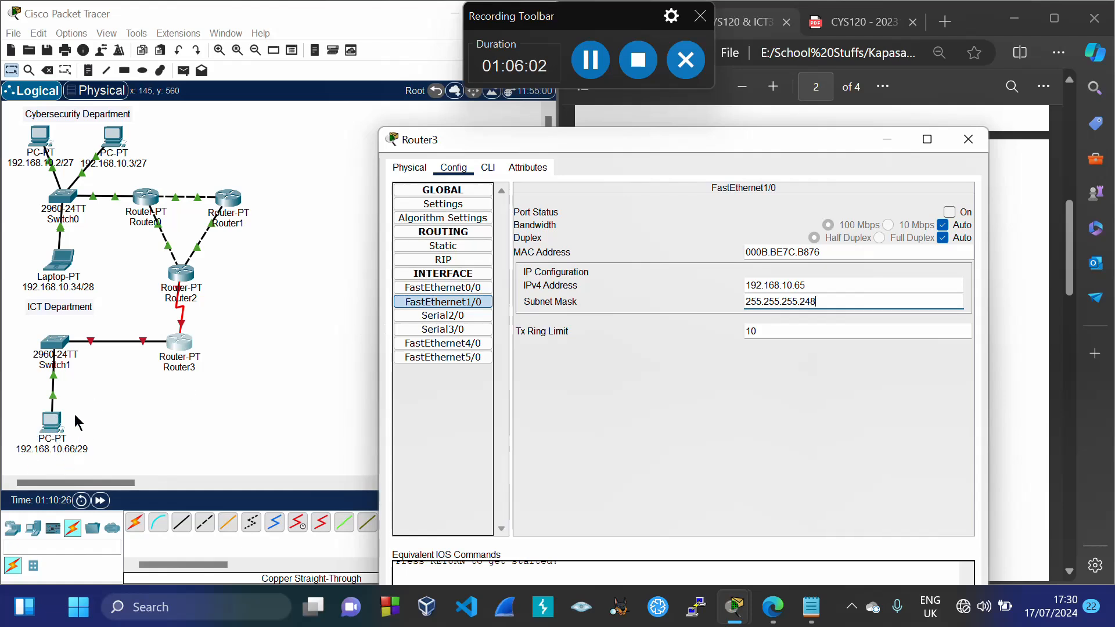
pyautogui.click(949, 212)
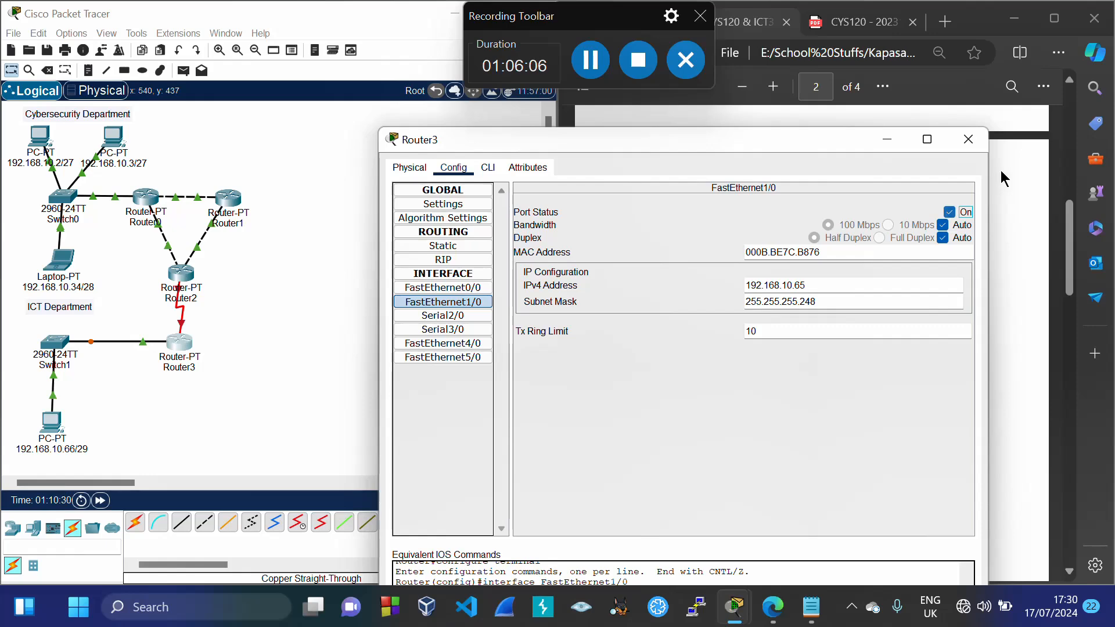
# Close Router3's window and look up the IP addressing scheme for the link between Router2 and Router3 in the exam question PDF
pyautogui.click(968, 139)
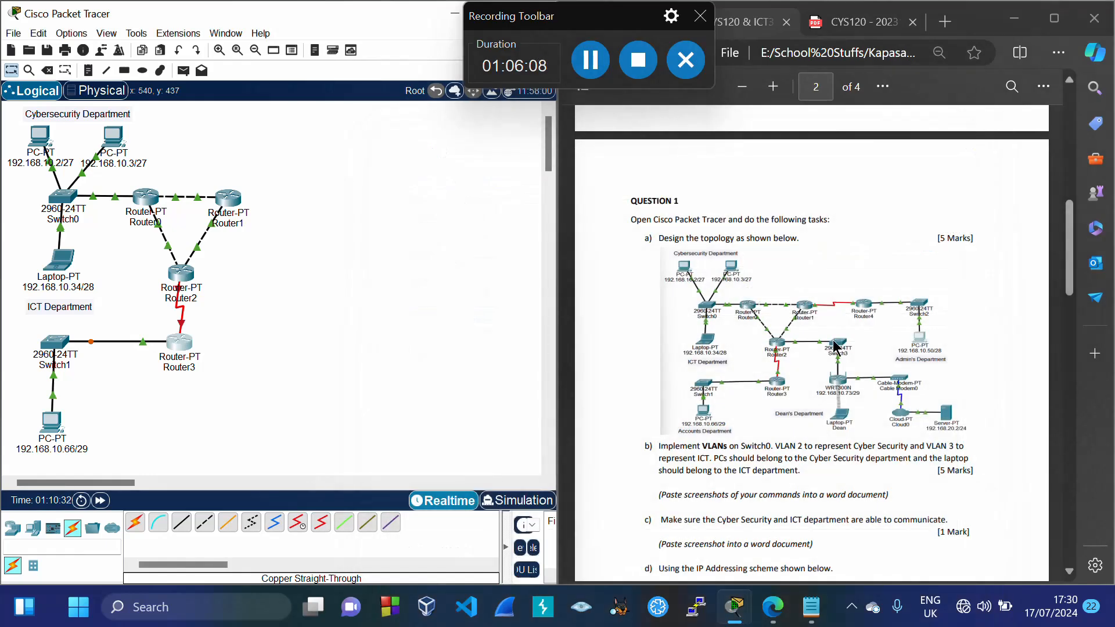
pyautogui.click(834, 347)
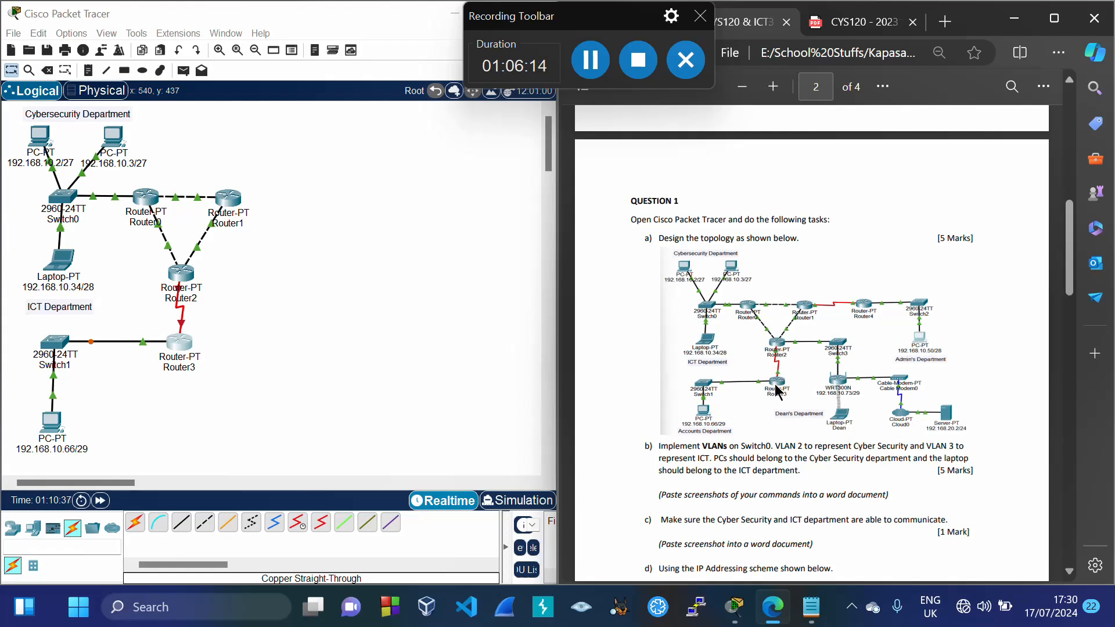
pyautogui.scroll(-5, 777, 390)
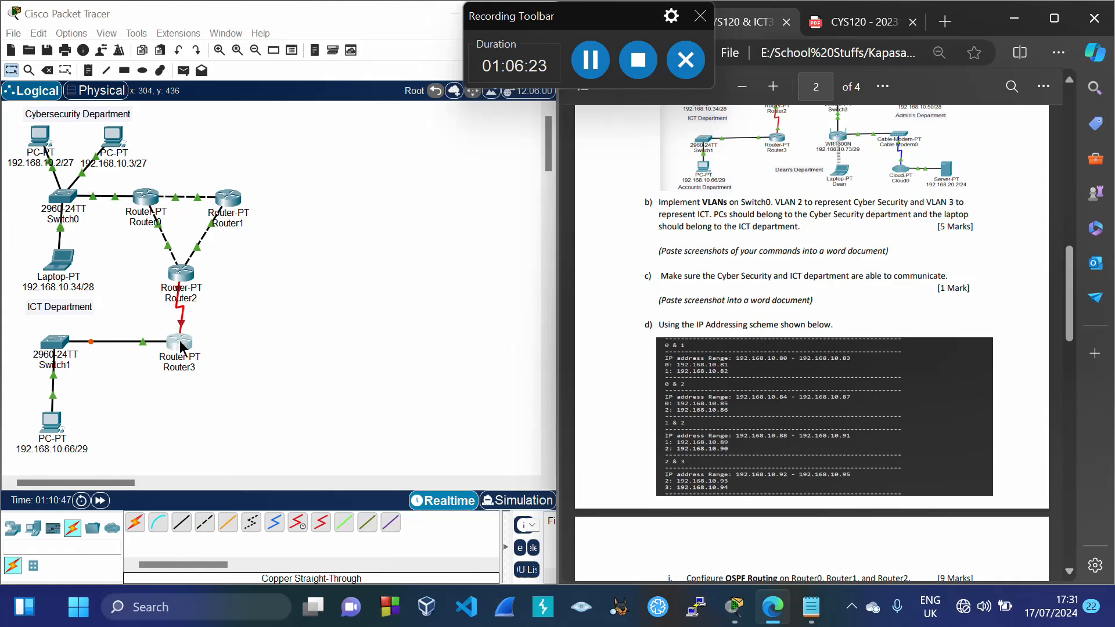
# Set the IPv4 address of Router2's Serial2/0 interface to 192.168.10.93 with subnet mask 255.255.255.252
pyautogui.click(181, 278)
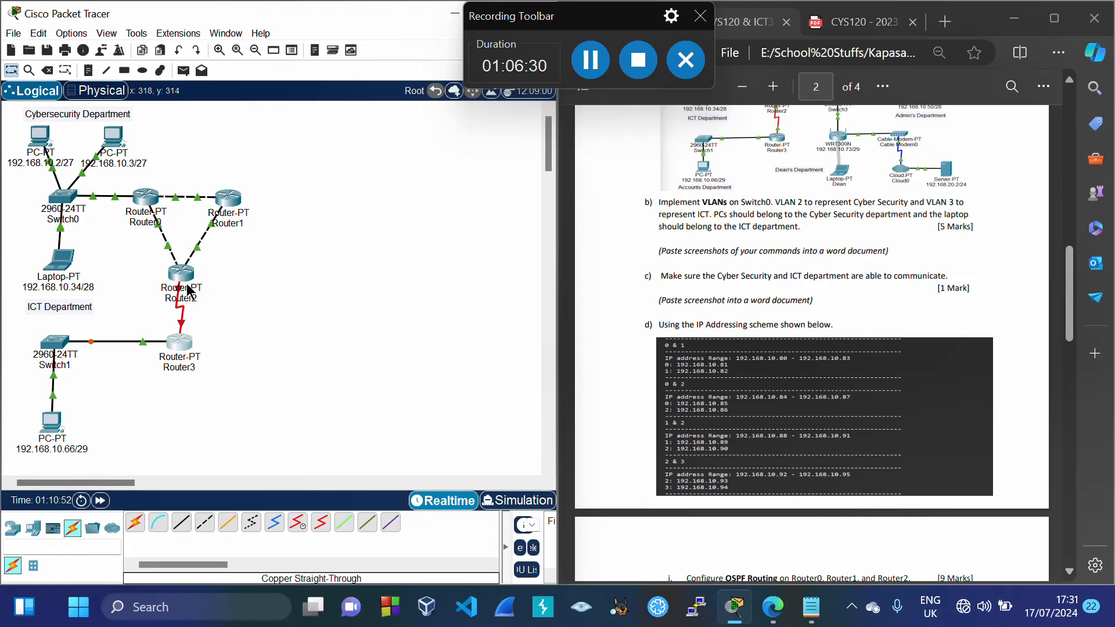
pyautogui.click(181, 278)
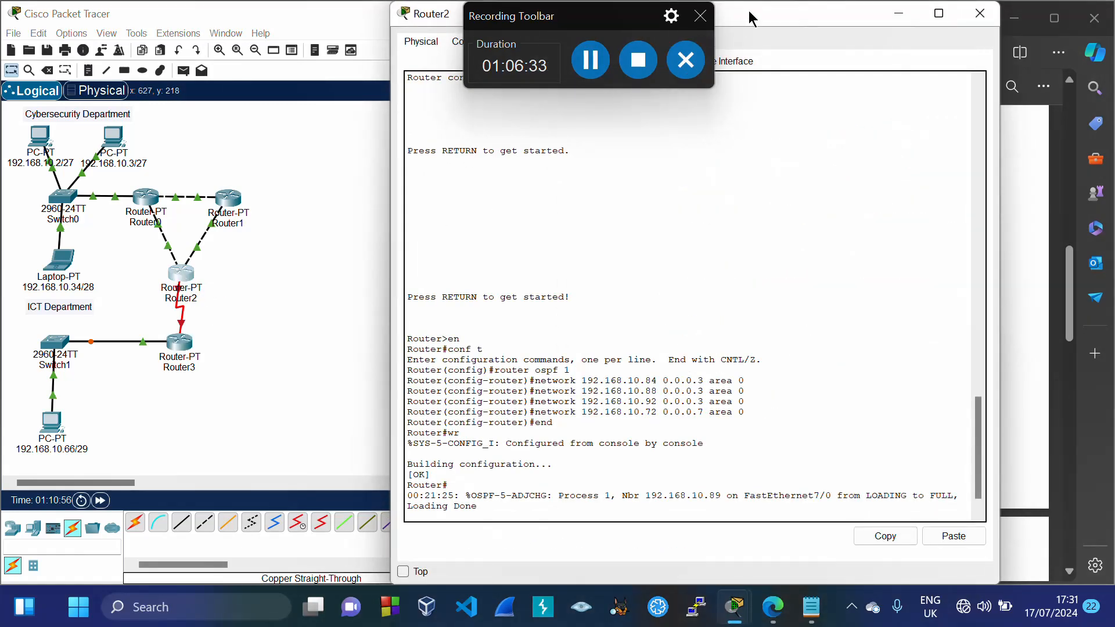
pyautogui.moveTo(749, 18); pyautogui.dragTo(717, 126)
pyautogui.click(433, 150)
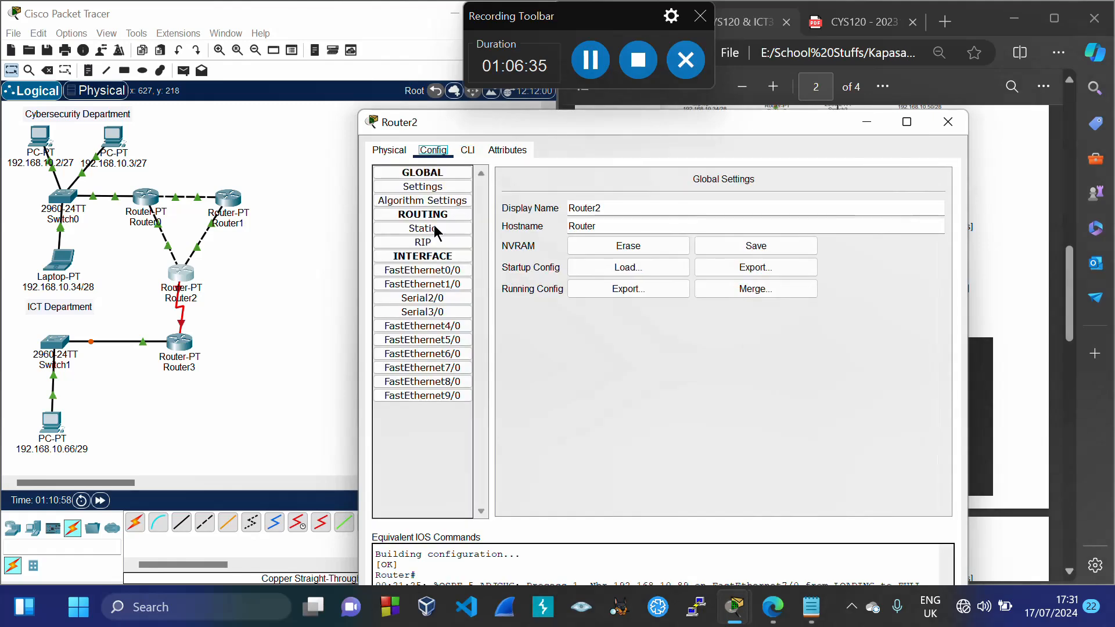
pyautogui.click(423, 300)
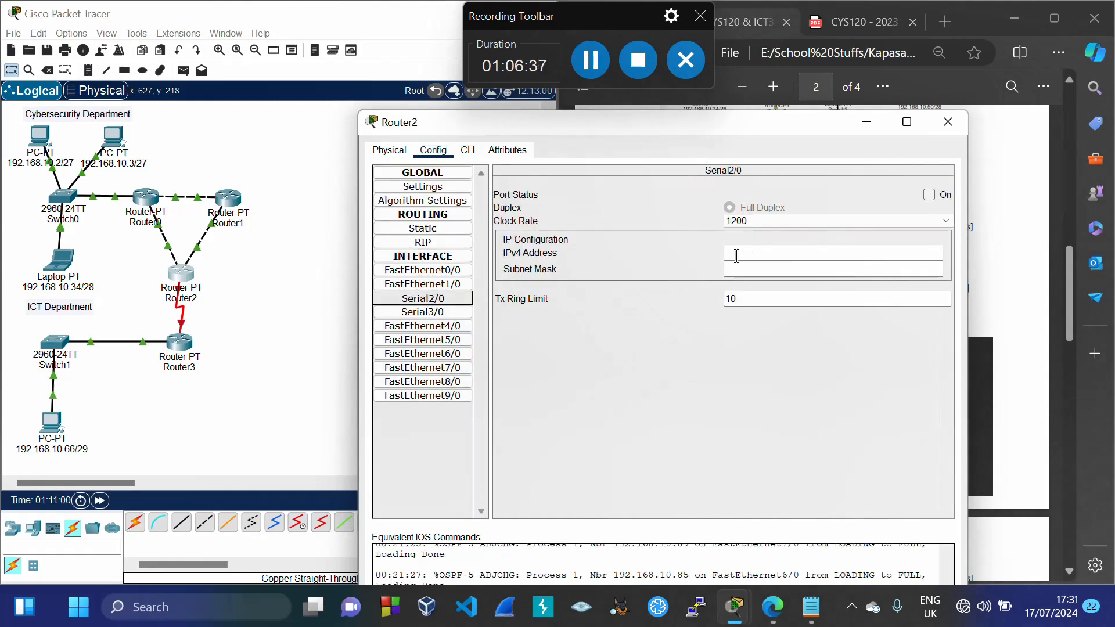
pyautogui.click(735, 256)
pyautogui.write('192.168.10.66')
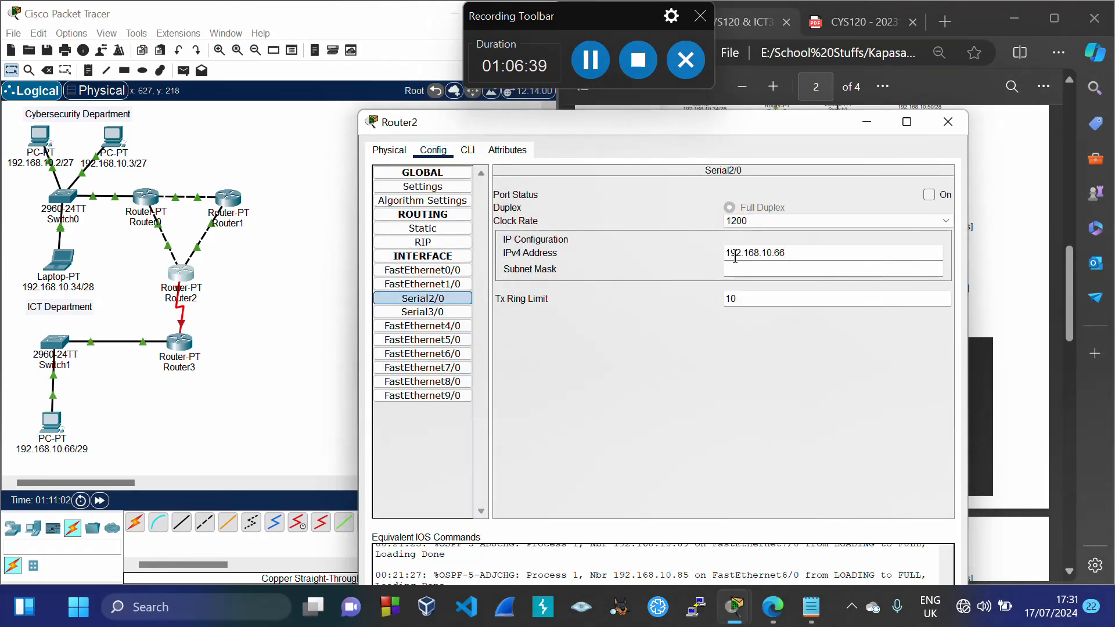
pyautogui.write('3')
pyautogui.hotkey('ctrl', 'a')
pyautogui.hotkey('ctrl', 'c')
pyautogui.press('Tab')
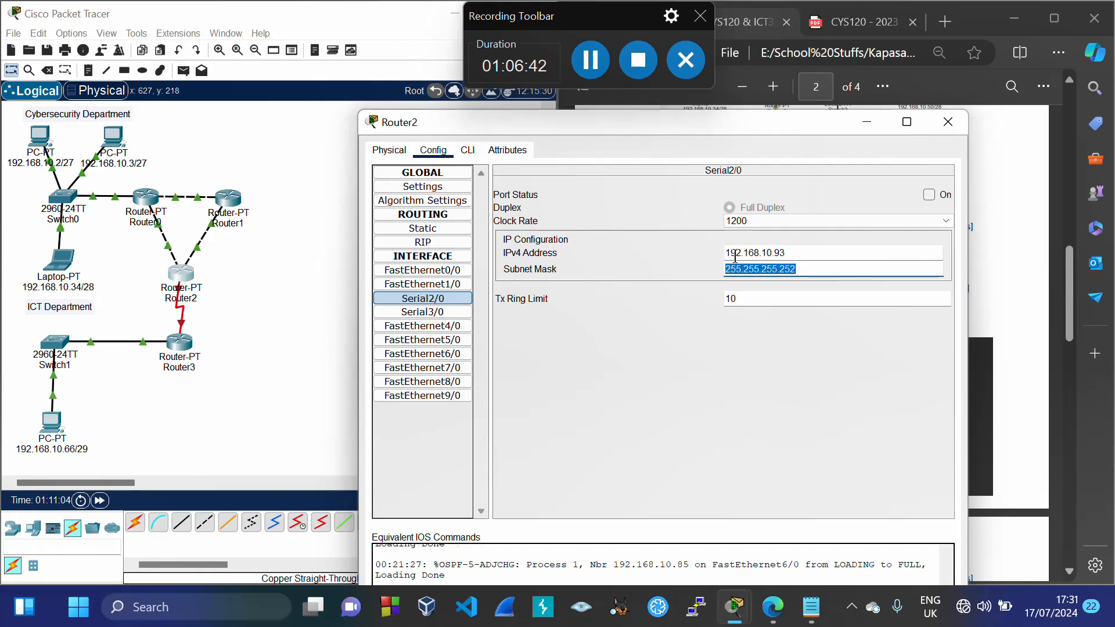
# Turn on Router2's Serial2/0 port and close the router's window
pyautogui.click(809, 273)
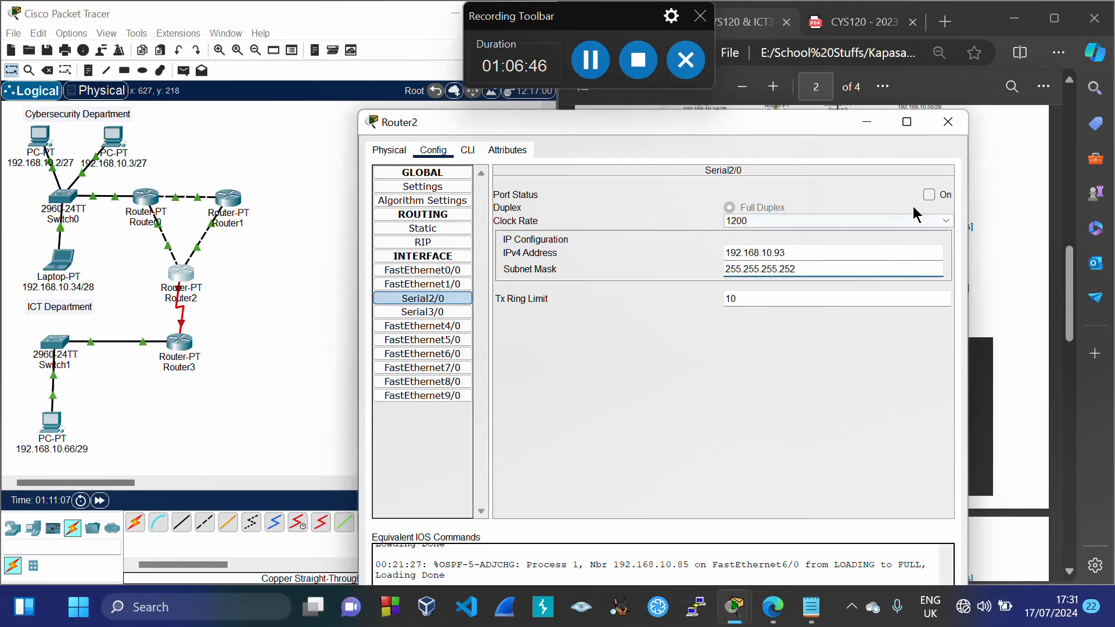
pyautogui.click(928, 196)
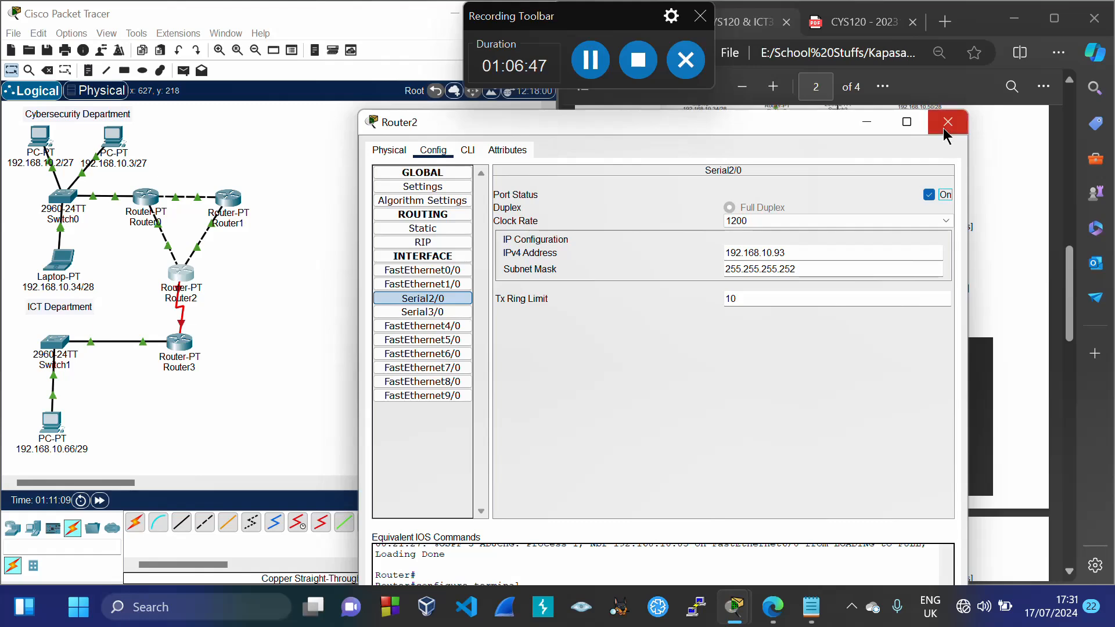
pyautogui.click(946, 123)
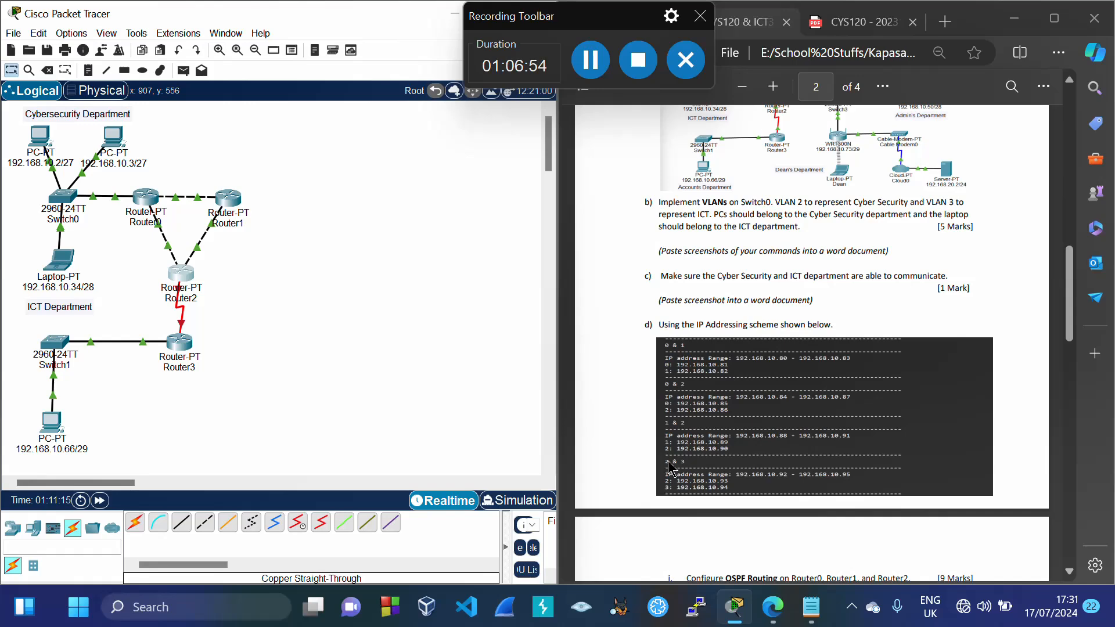
# Set the IPv4 address of Router3's Serial2/0 interface to 192.168.10.94
pyautogui.click(186, 343)
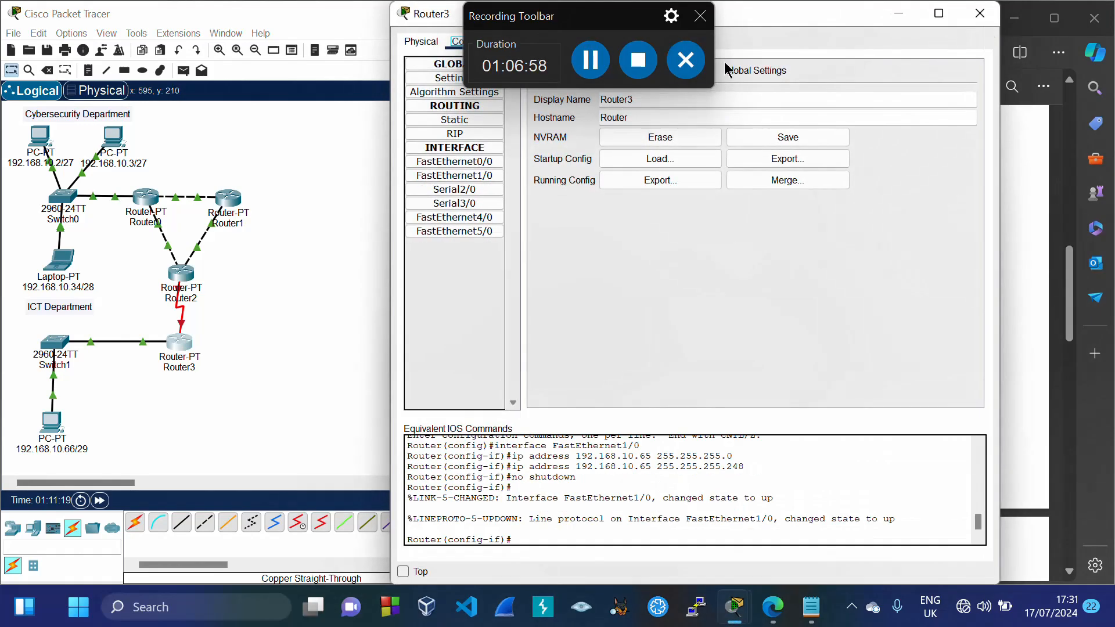
pyautogui.moveTo(758, 12); pyautogui.dragTo(725, 167)
pyautogui.click(468, 198)
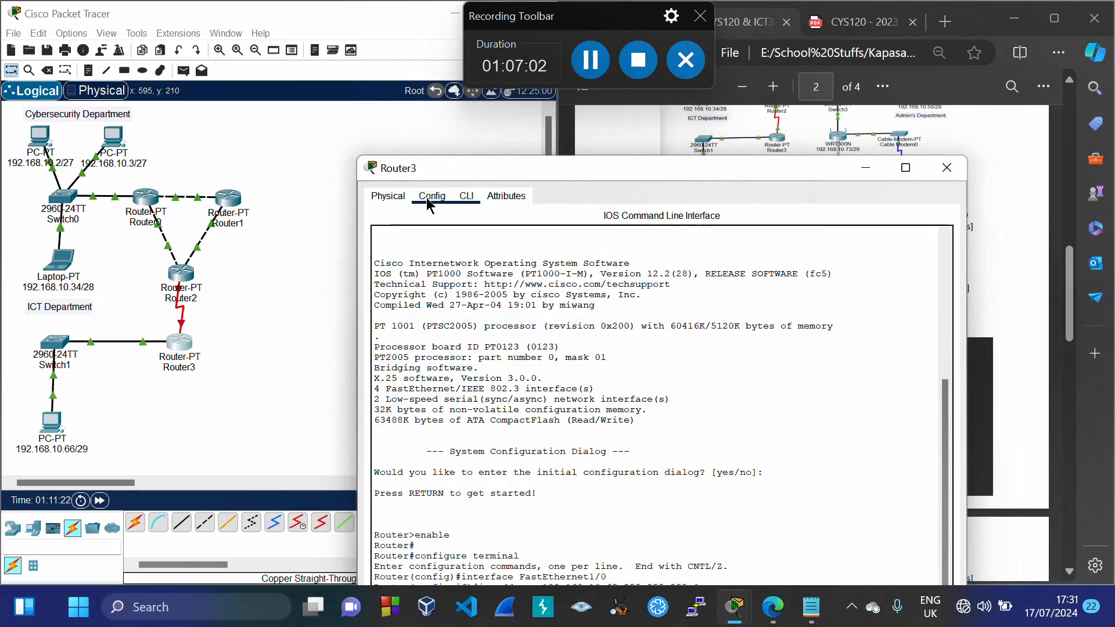
pyautogui.click(424, 199)
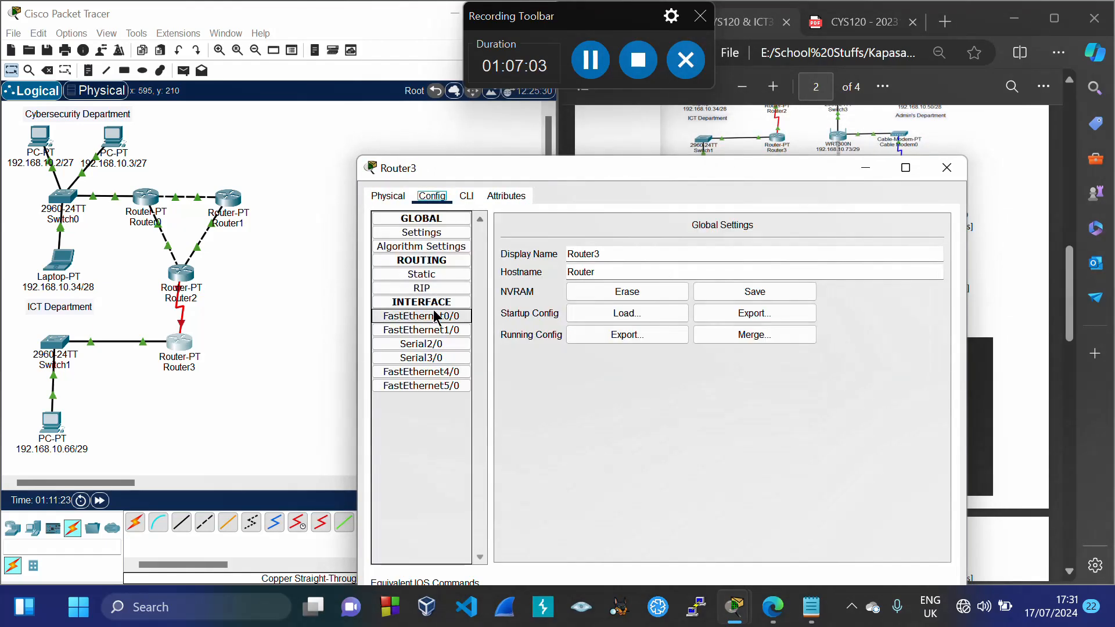
pyautogui.click(422, 344)
pyautogui.click(740, 304)
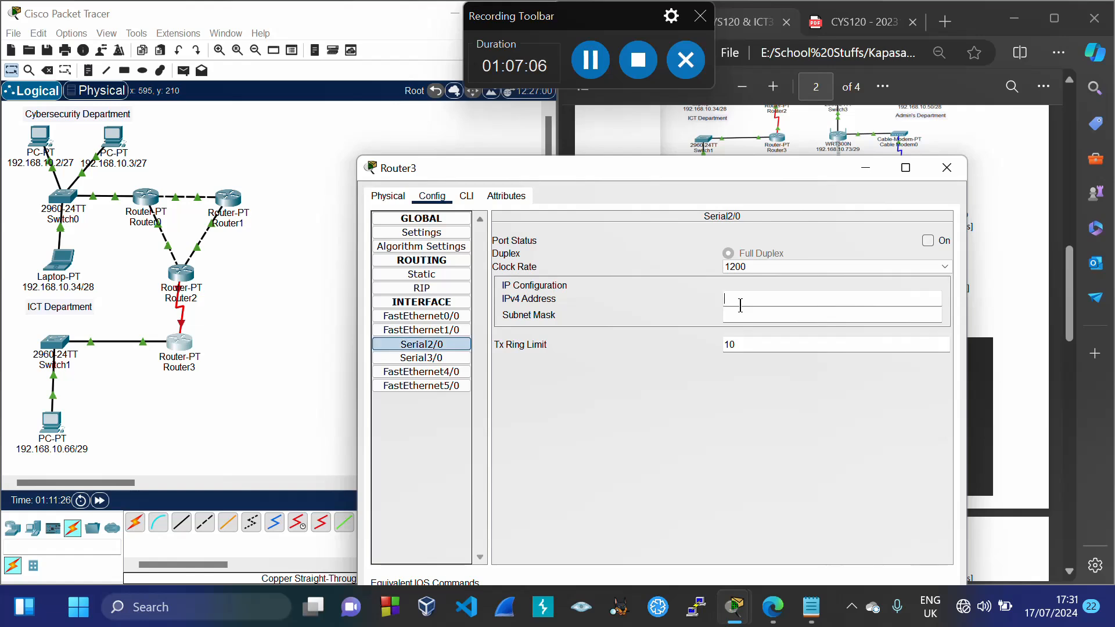
pyautogui.hotkey('ctrl', 'v')
pyautogui.press('BackSpace')
pyautogui.write('4')
pyautogui.press('Tab')
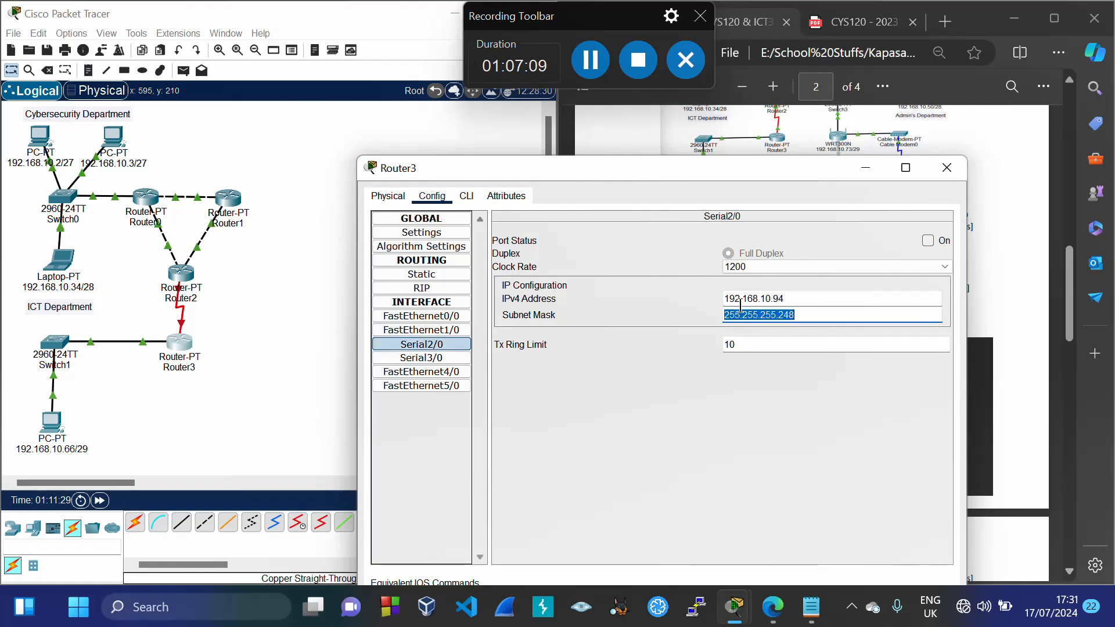
# Set the subnet mask of Router3's Serial2/0 to 255.255.255.252, turn the port on and close the router's window
pyautogui.click(806, 317)
pyautogui.press('BackSpace')
pyautogui.press('BackSpace')
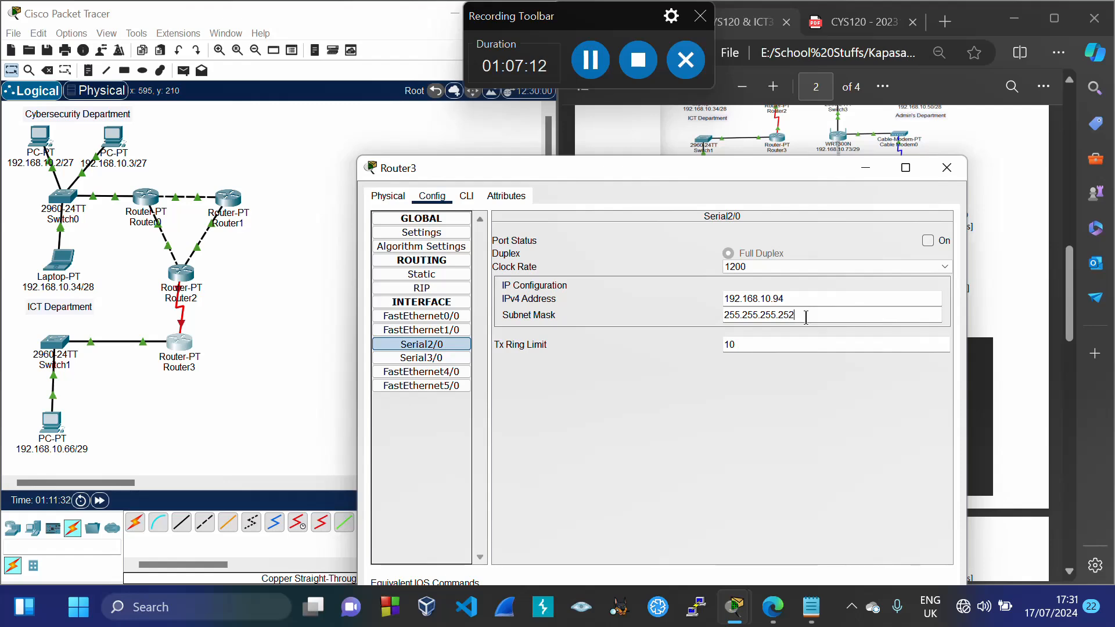
pyautogui.click(927, 242)
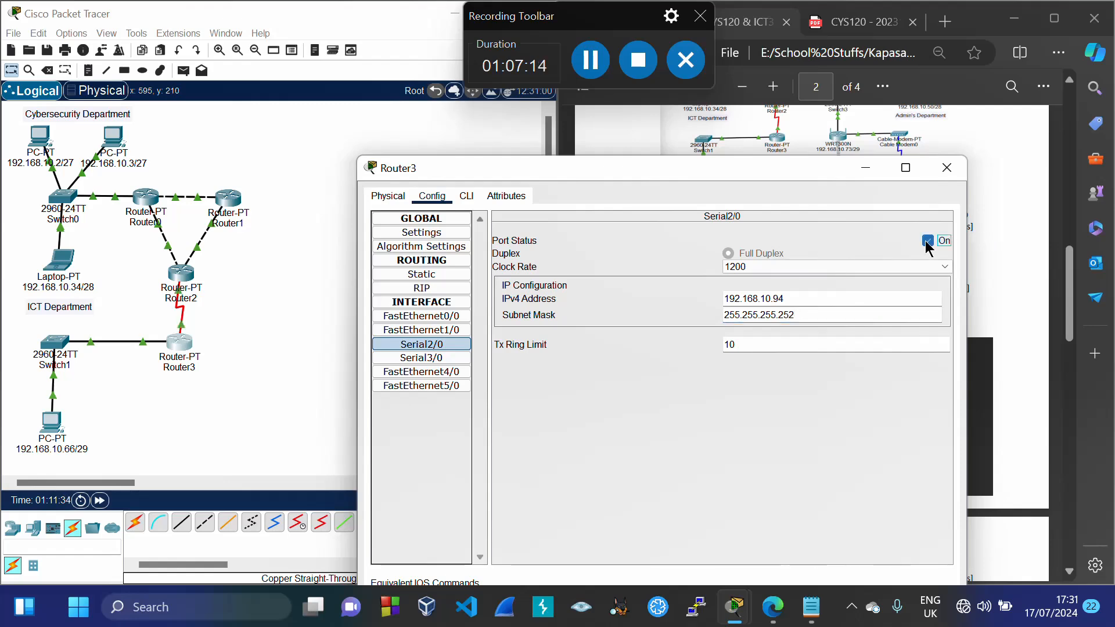
pyautogui.click(946, 168)
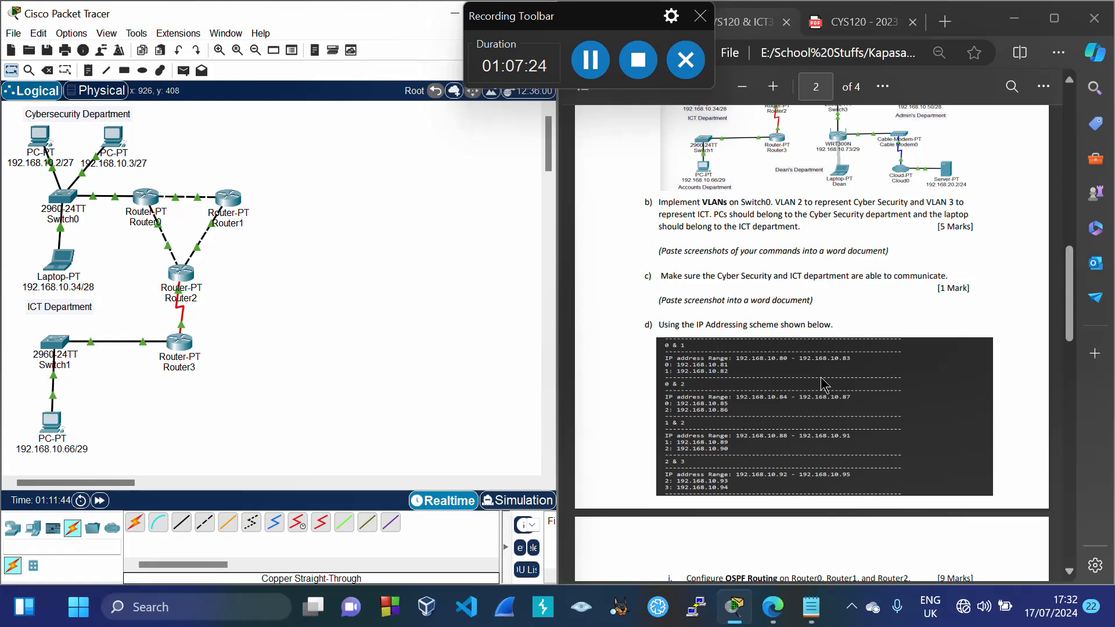
# Read the OSPF and static routing tasks on page 3 of the exam question PDF
pyautogui.scroll(-5, 823, 385)
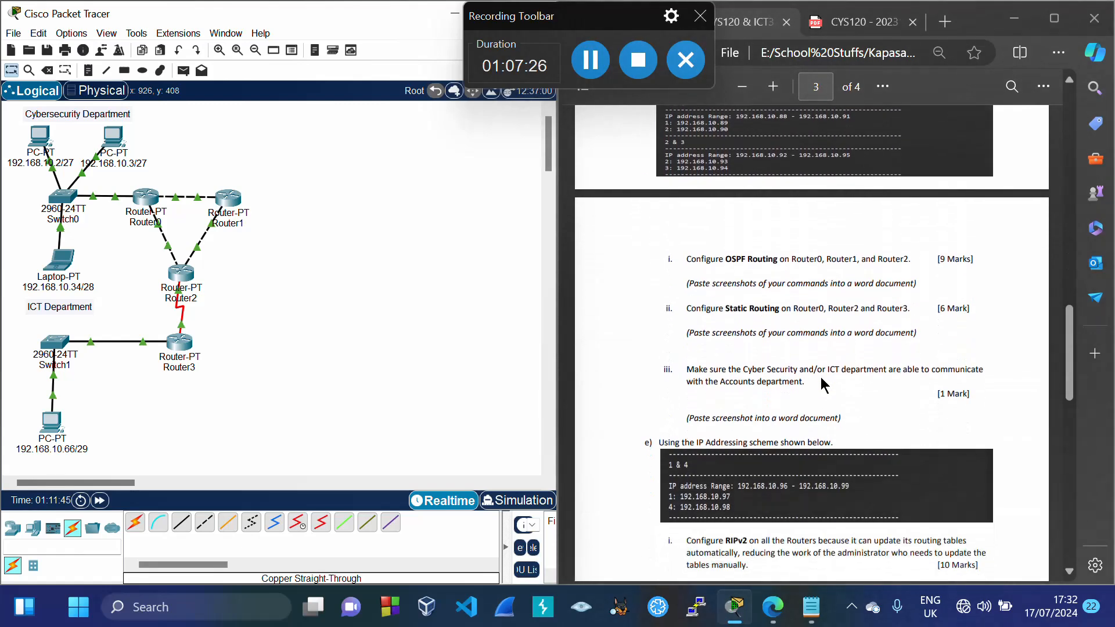
pyautogui.rightClick(794, 319)
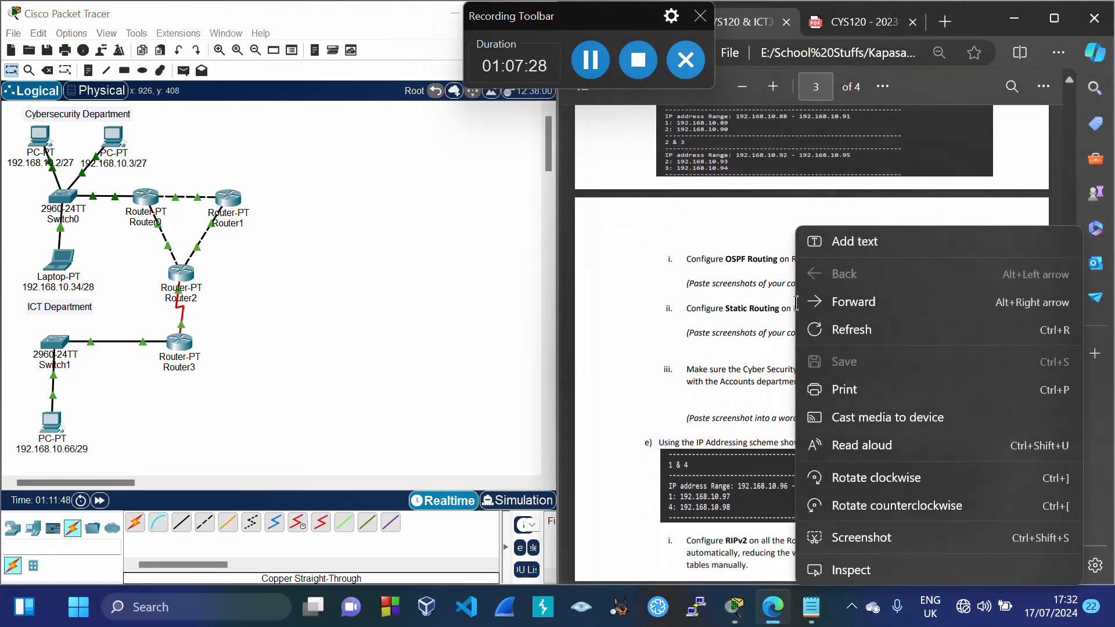
pyautogui.click(732, 306)
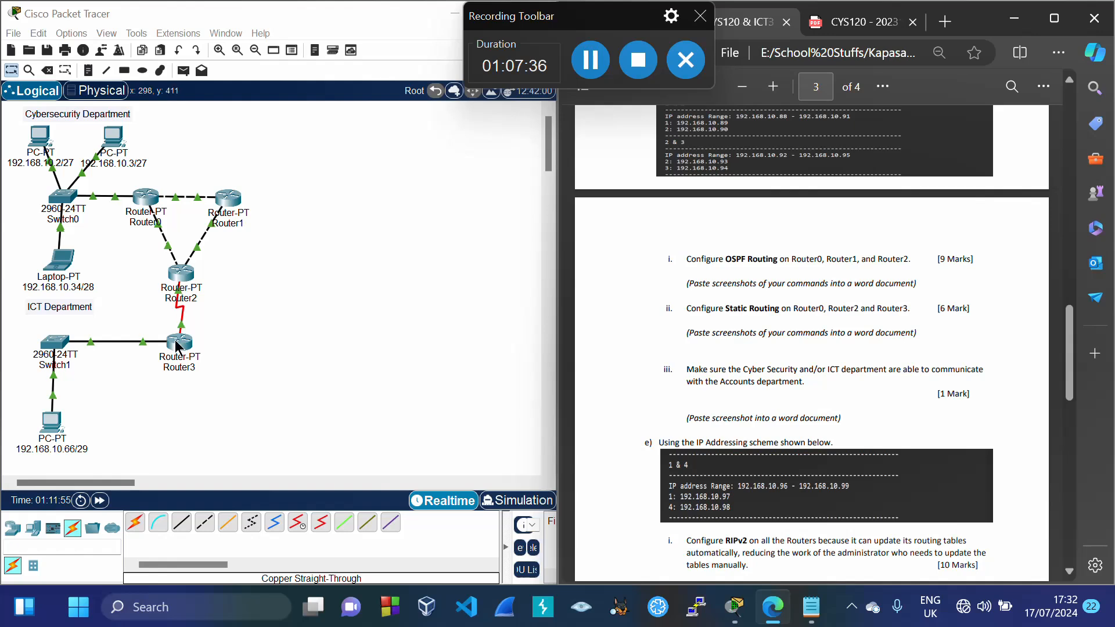
# Add the note "Accounts Department" to the workspace and position it just below the PC labelled 192.168.10.66/29
pyautogui.click(88, 71)
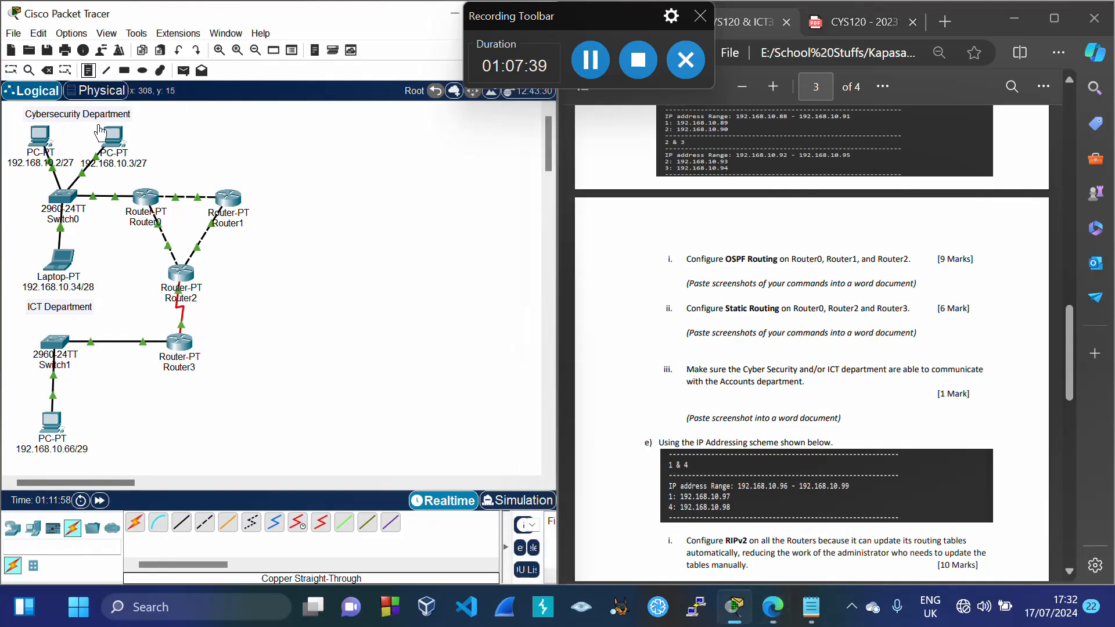
pyautogui.click(36, 462)
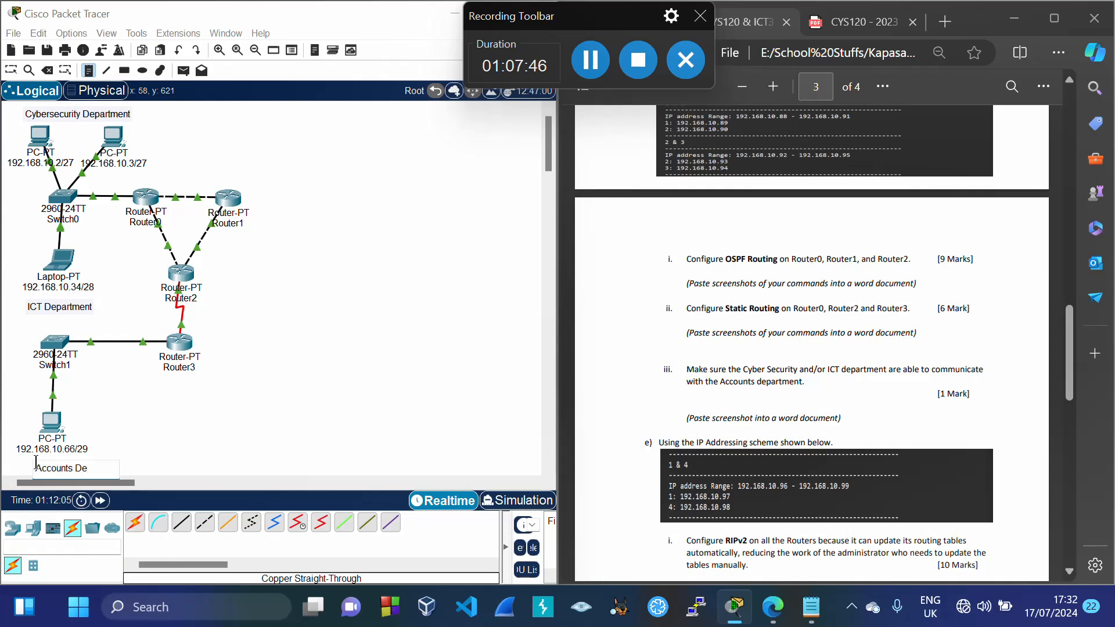
pyautogui.write('Accounts Department')
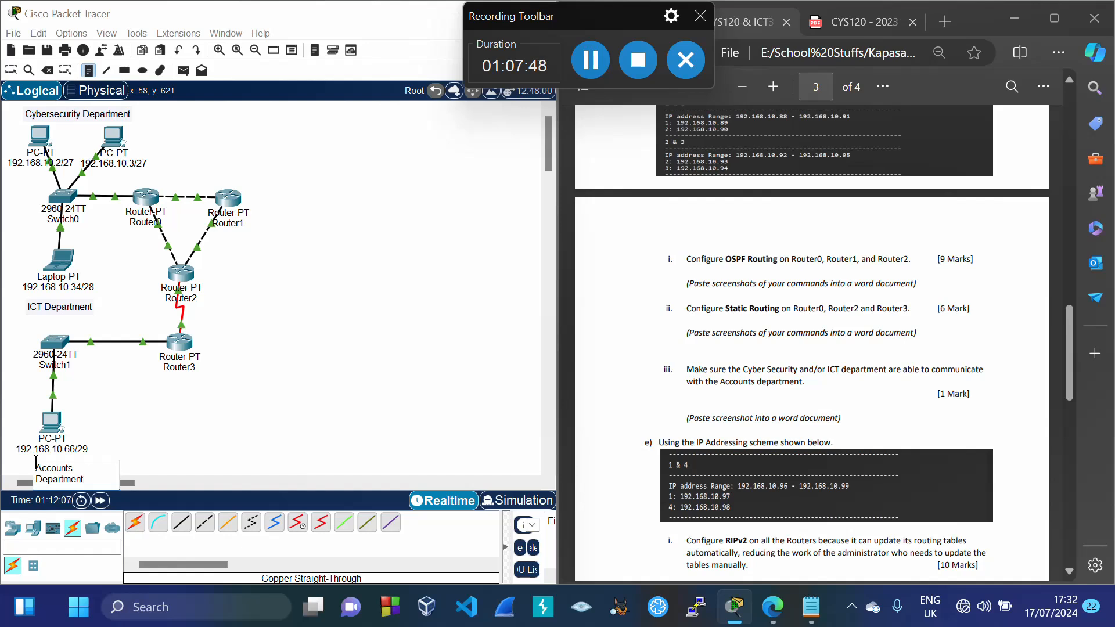
pyautogui.click(11, 72)
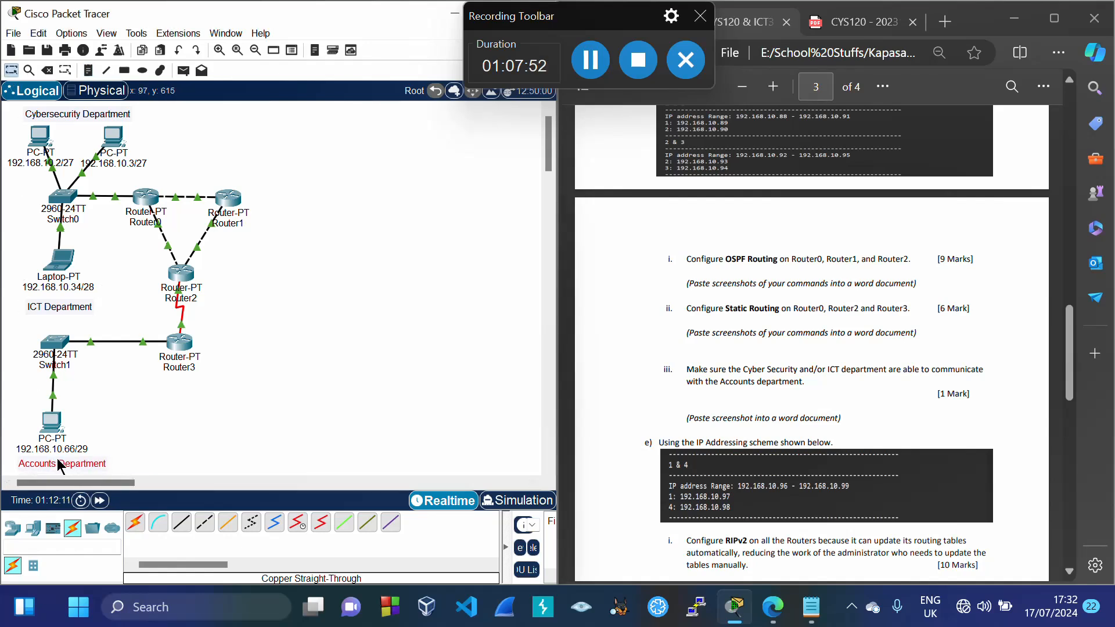
pyautogui.moveTo(58, 466); pyautogui.dragTo(52, 465)
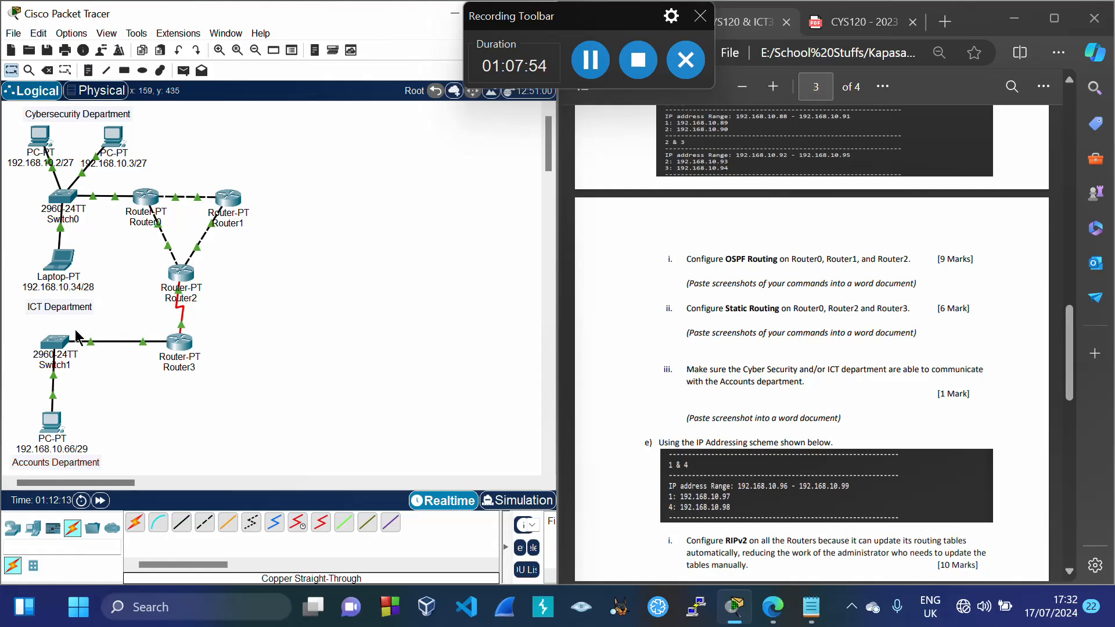
# Ping 192.168.10.66 from the Command Prompt of the PC labelled 192.168.10.2/27, close its window and return to the exam question PDF
pyautogui.click(40, 141)
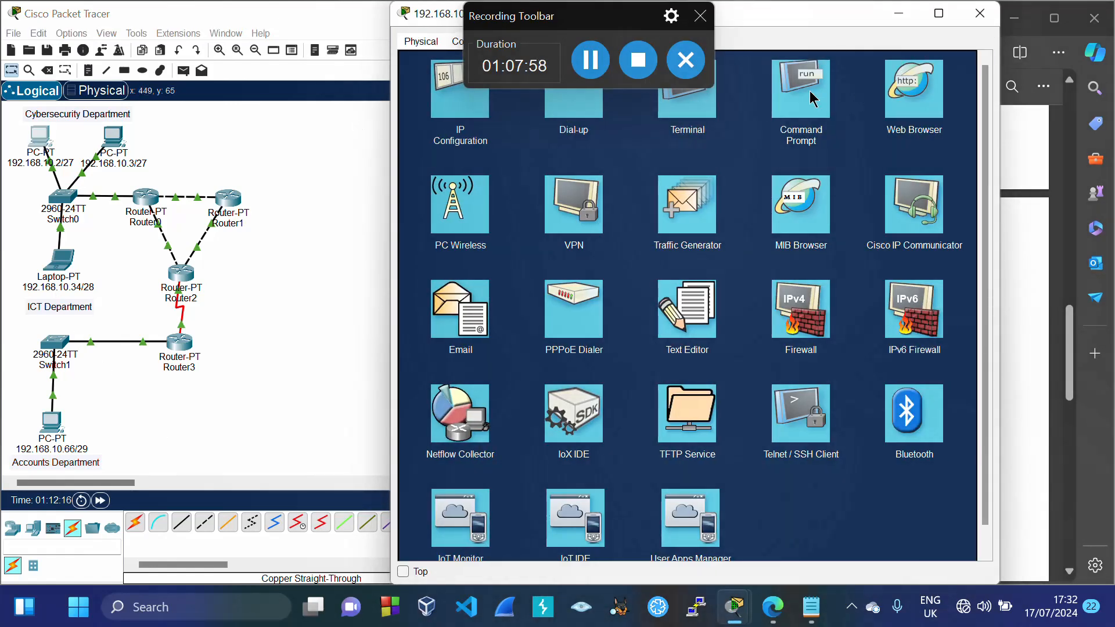
pyautogui.click(800, 90)
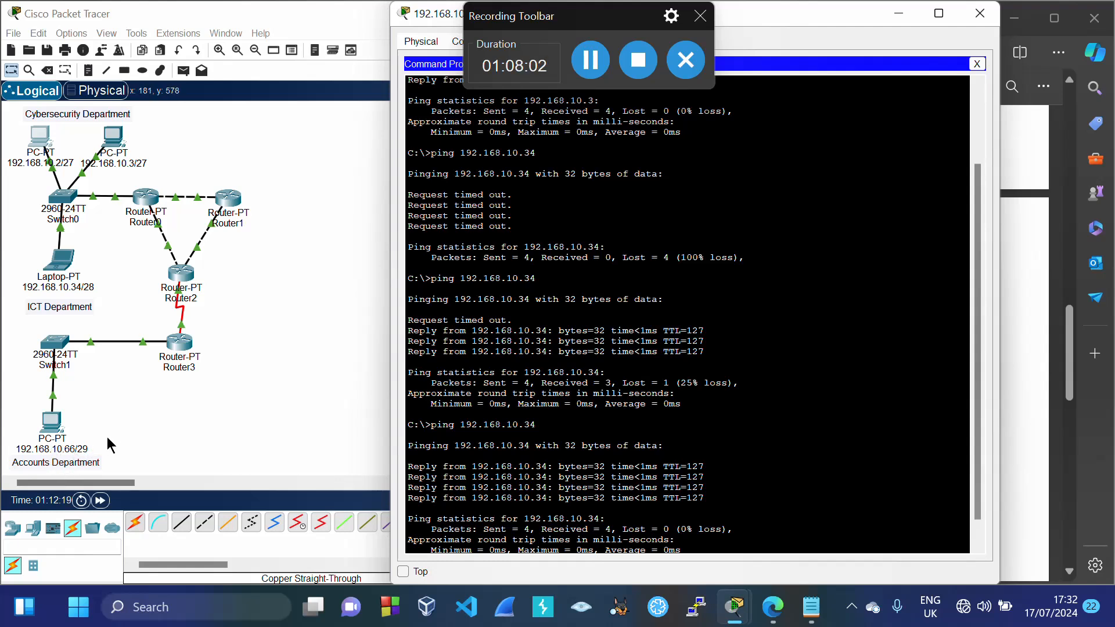
pyautogui.scroll(-2, 528, 393)
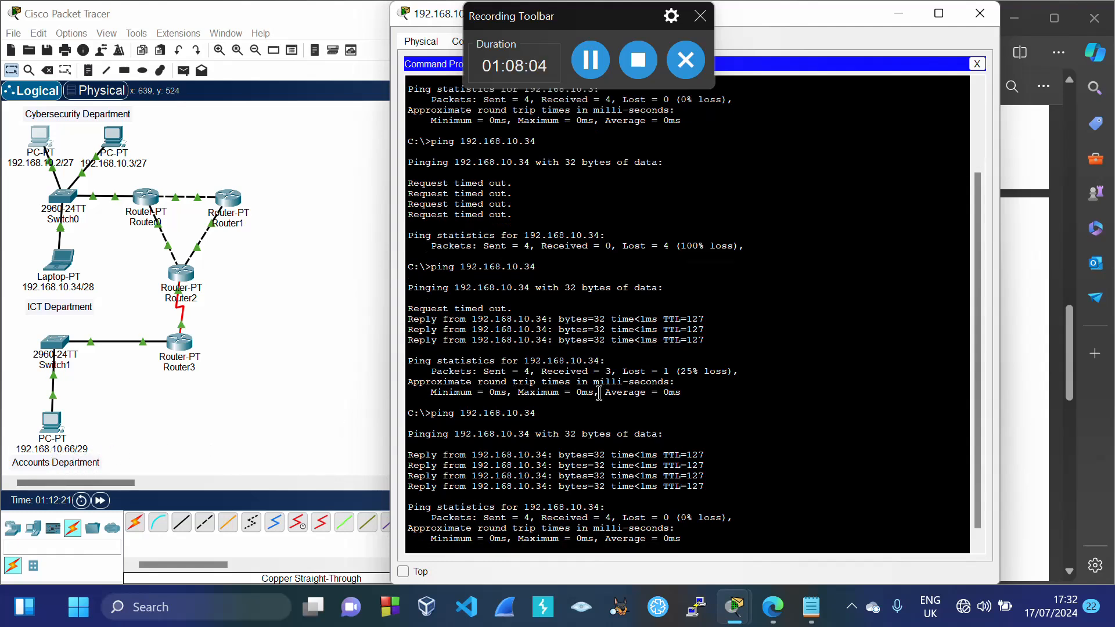
pyautogui.press('Up')
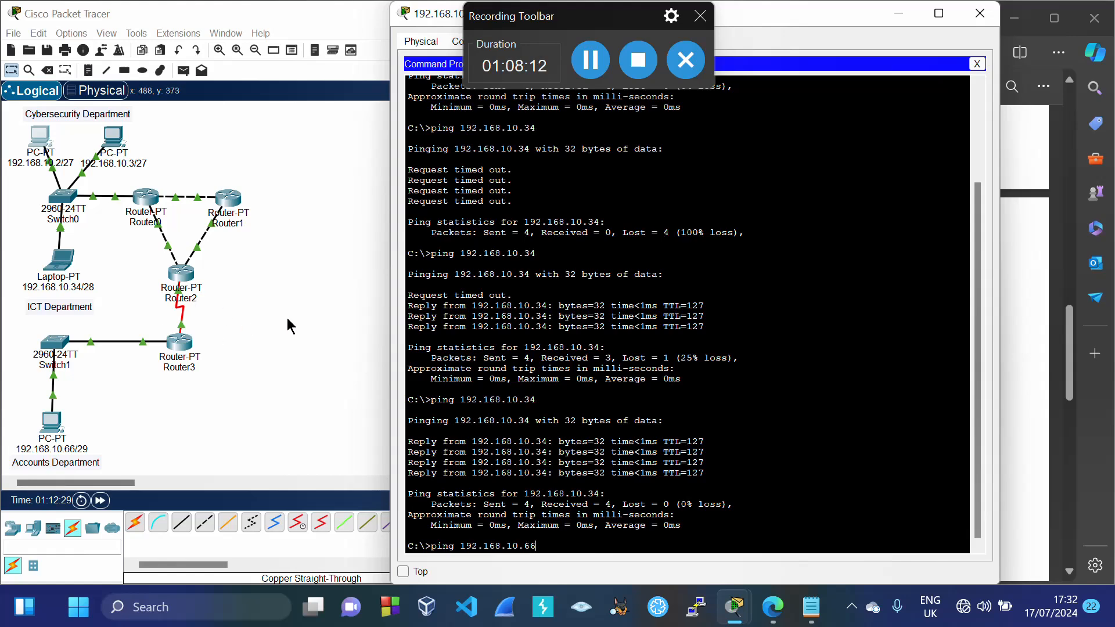
pyautogui.press('Return')
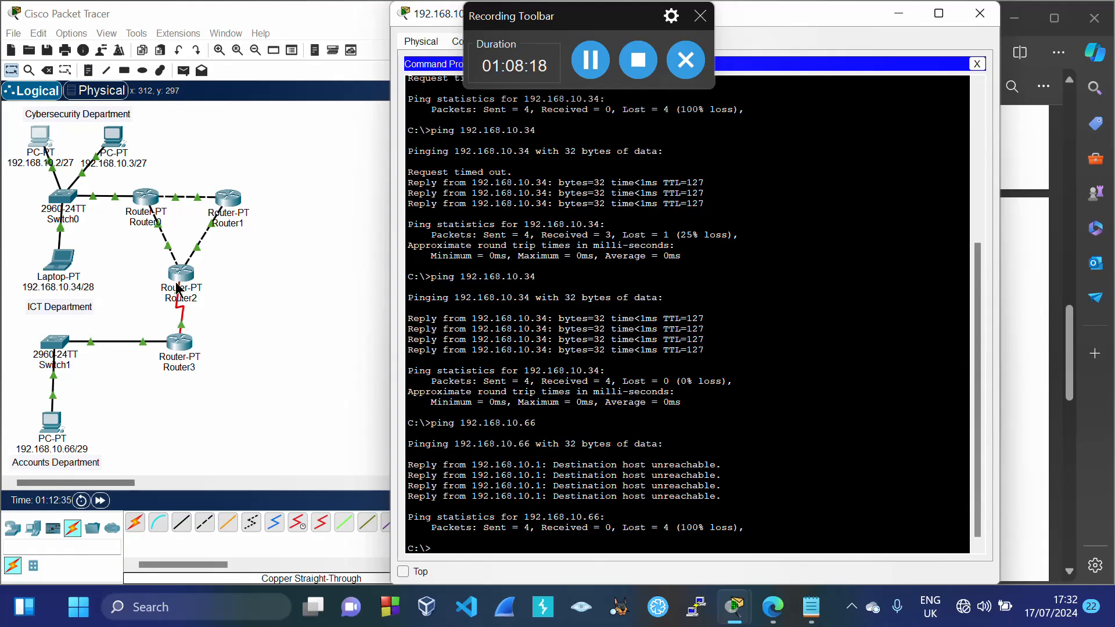
pyautogui.click(979, 13)
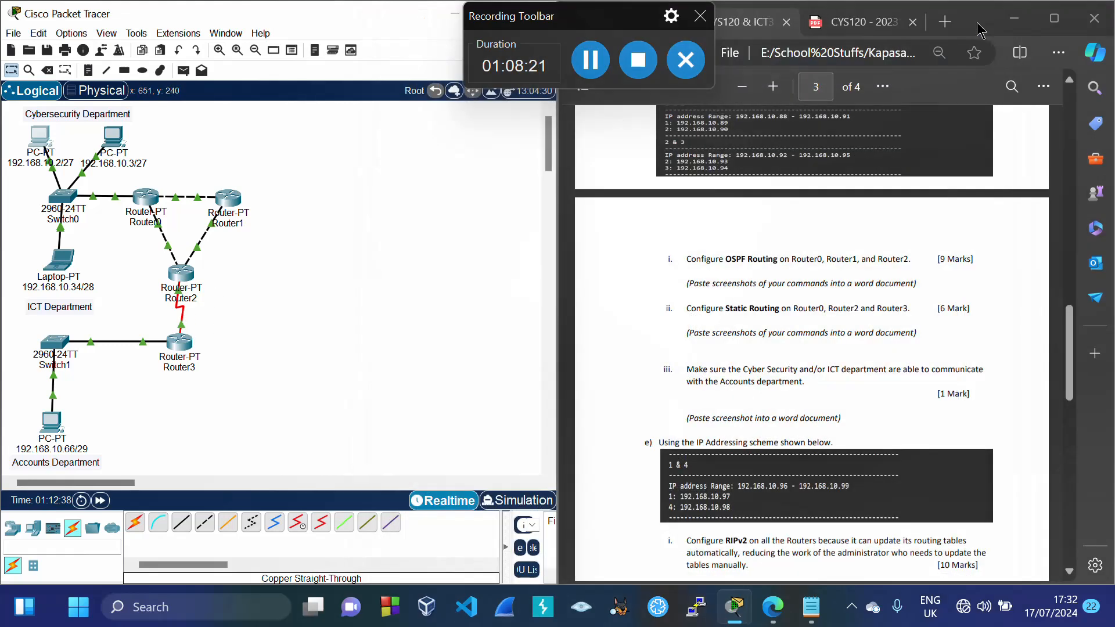
pyautogui.click(824, 391)
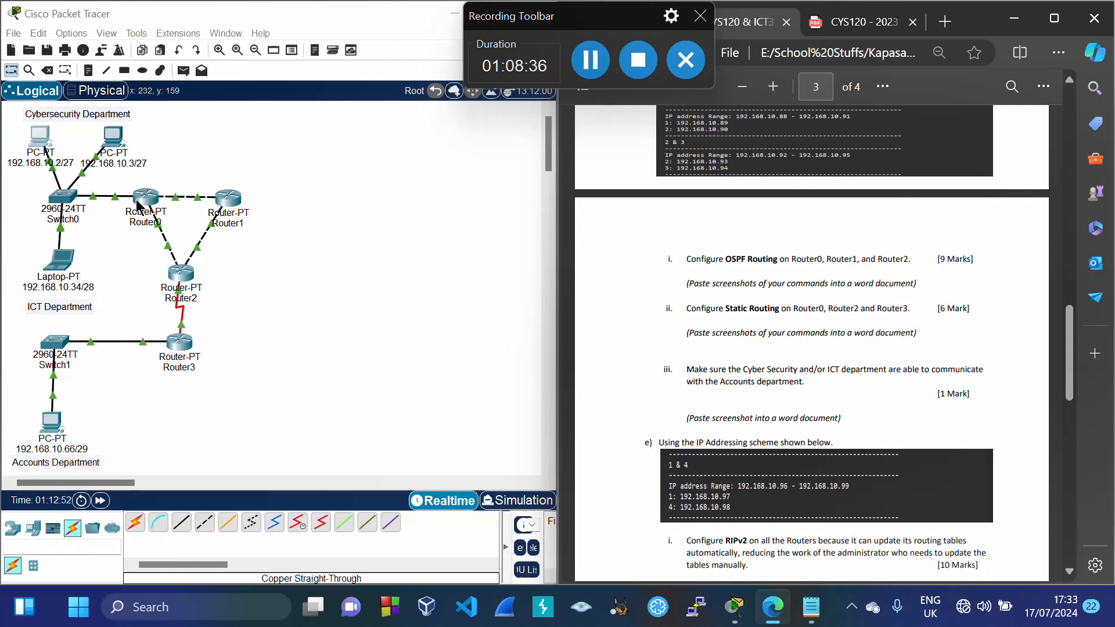
# Review the built topology in Packet Tracer, then compare it with the Question 1 topology on page 2 of the exam PDF
pyautogui.click(168, 164)
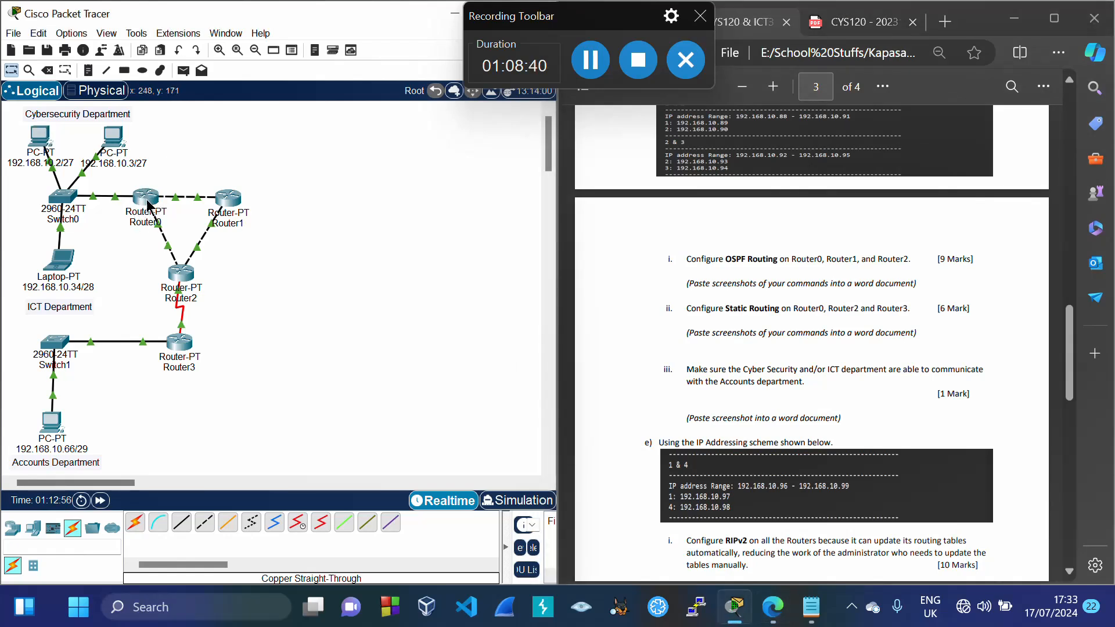
pyautogui.moveTo(146, 205)
pyautogui.moveTo(66, 199)
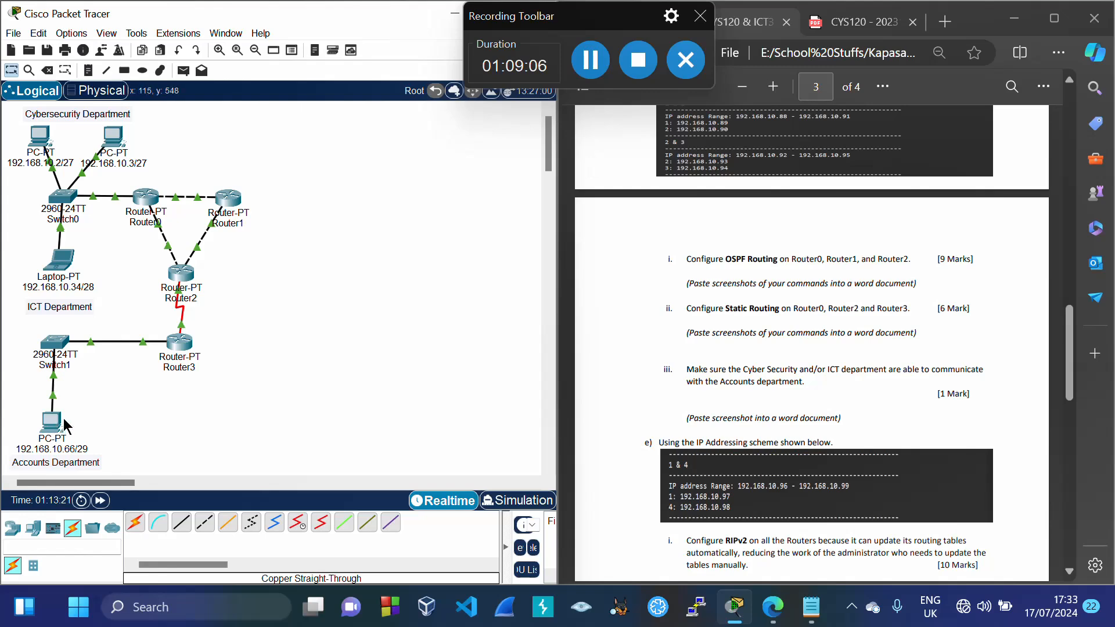
pyautogui.click(834, 386)
pyautogui.scroll(7, 834, 387)
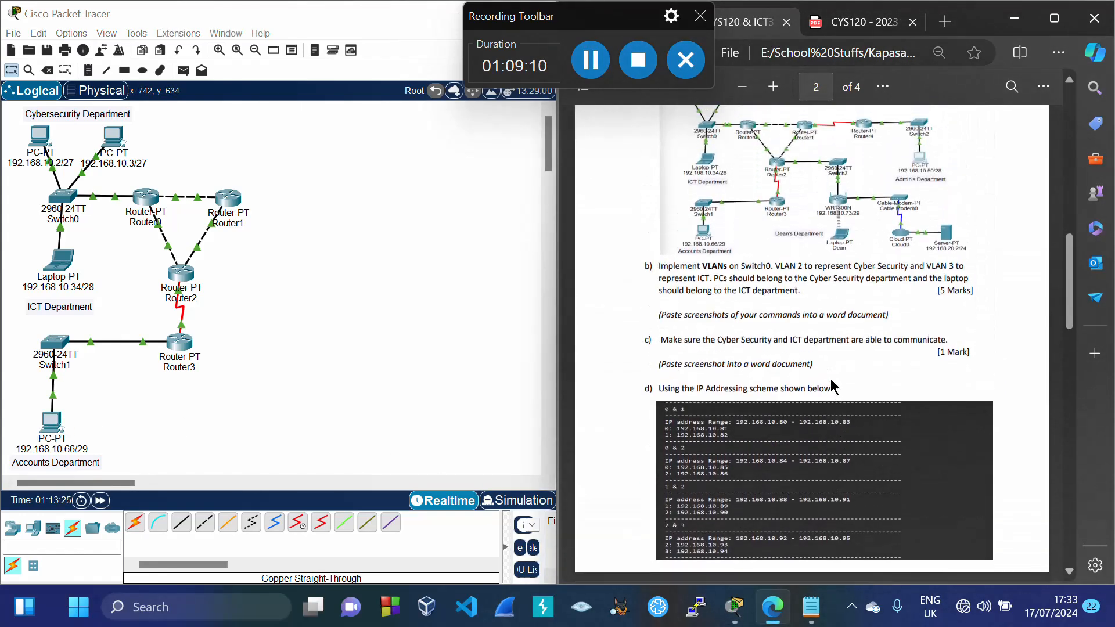
pyautogui.scroll(2, 833, 386)
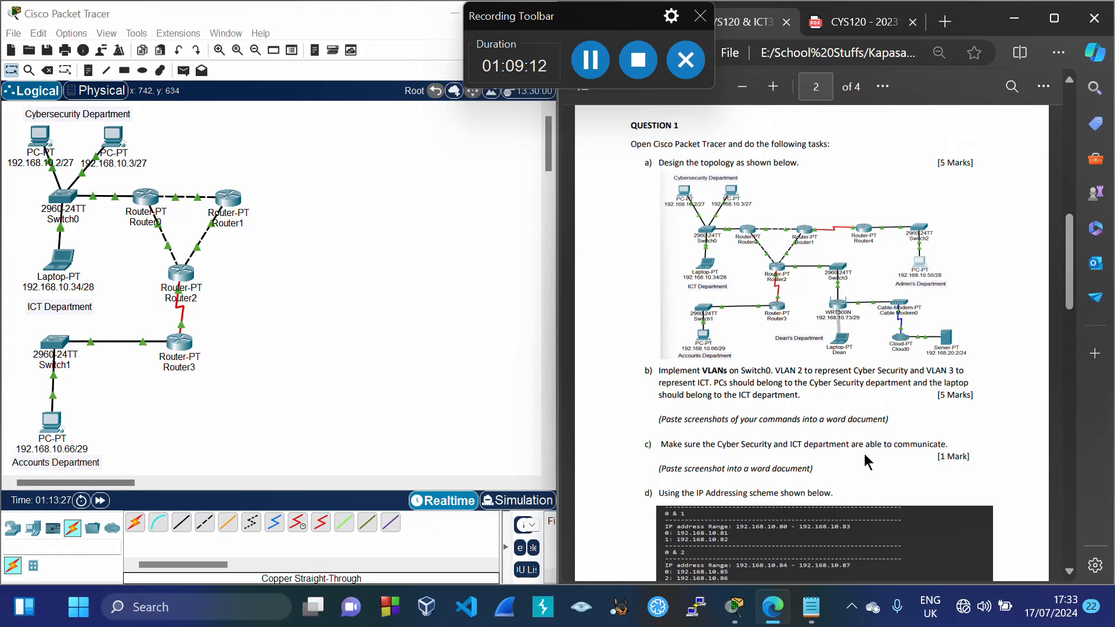
# Switch to the VLSM TABLE notes in Notepad and add a section "ii)" at the end with an underlined "Router0" heading
pyautogui.moveTo(821, 608)
pyautogui.click(805, 537)
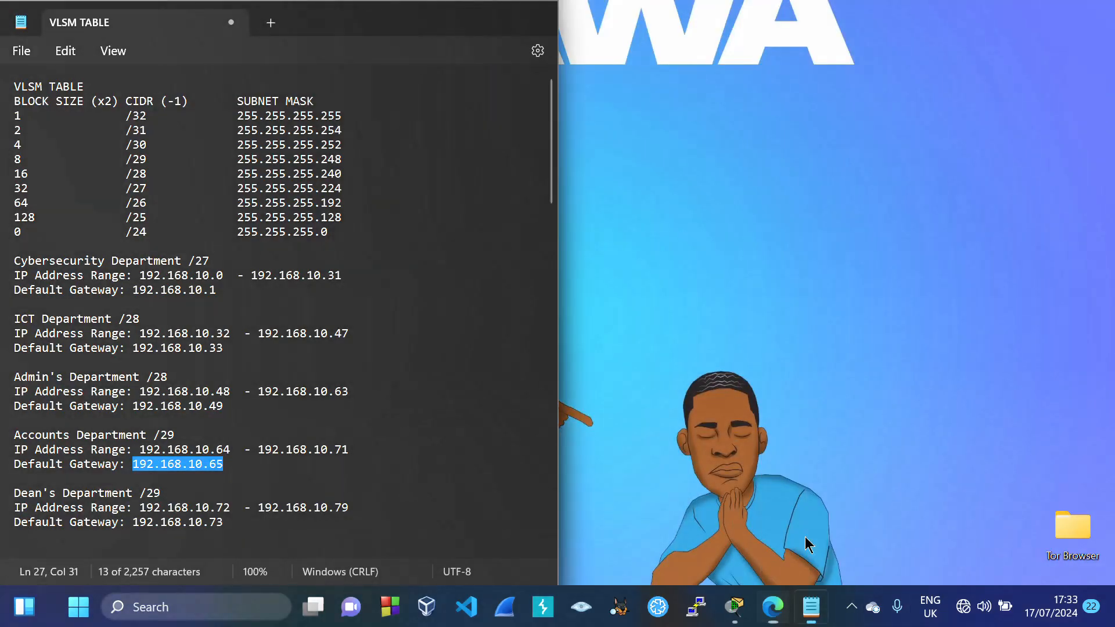
pyautogui.scroll(-14, 390, 462)
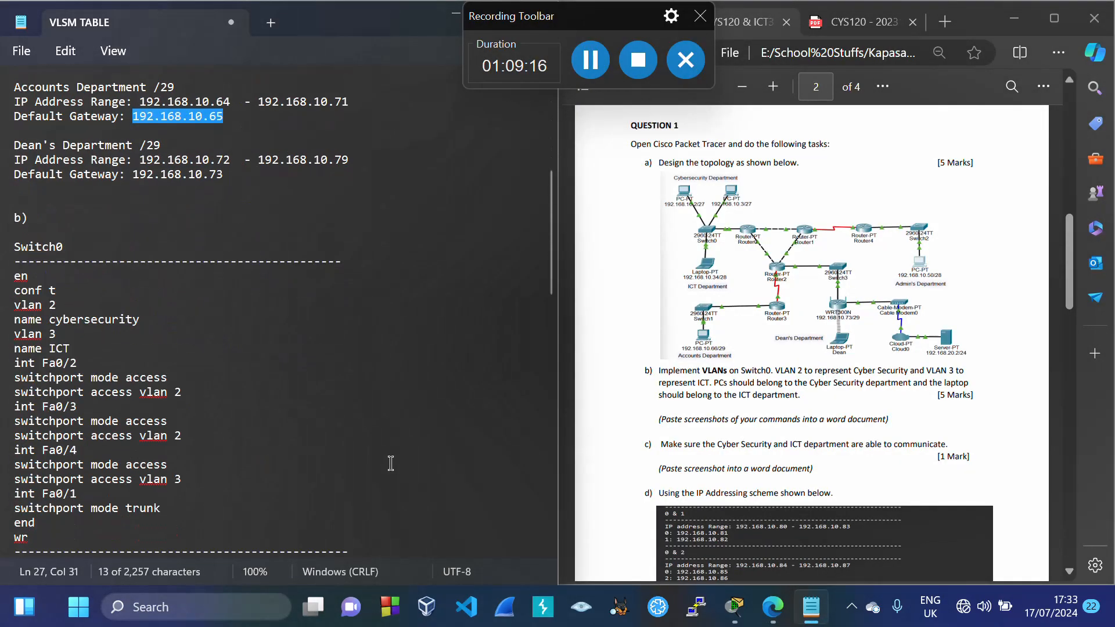
pyautogui.scroll(-15, 391, 463)
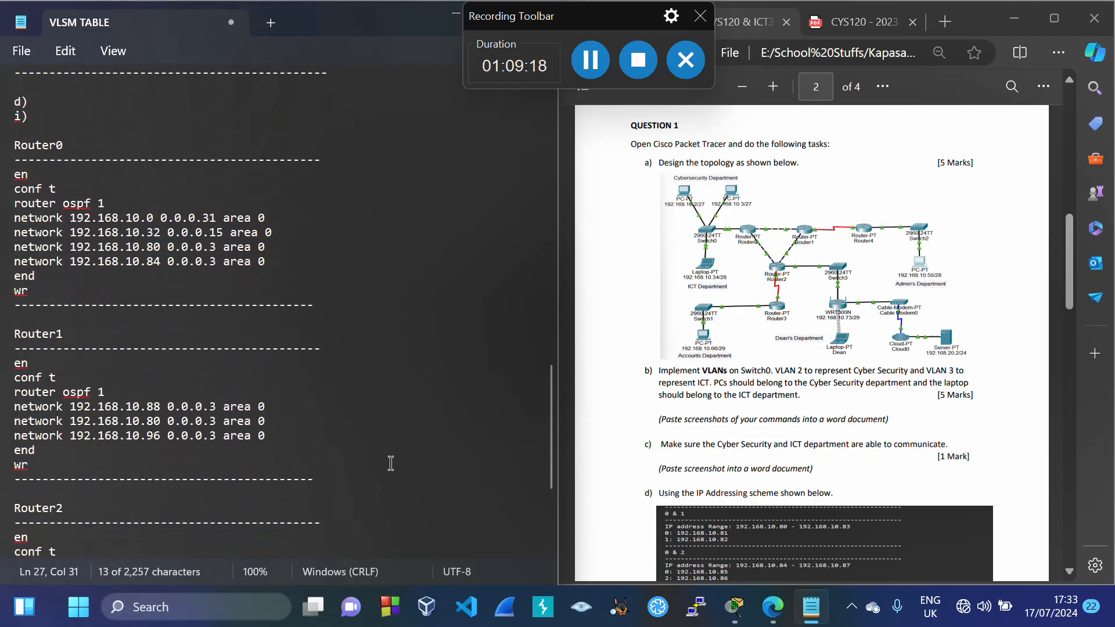
pyautogui.click(333, 459)
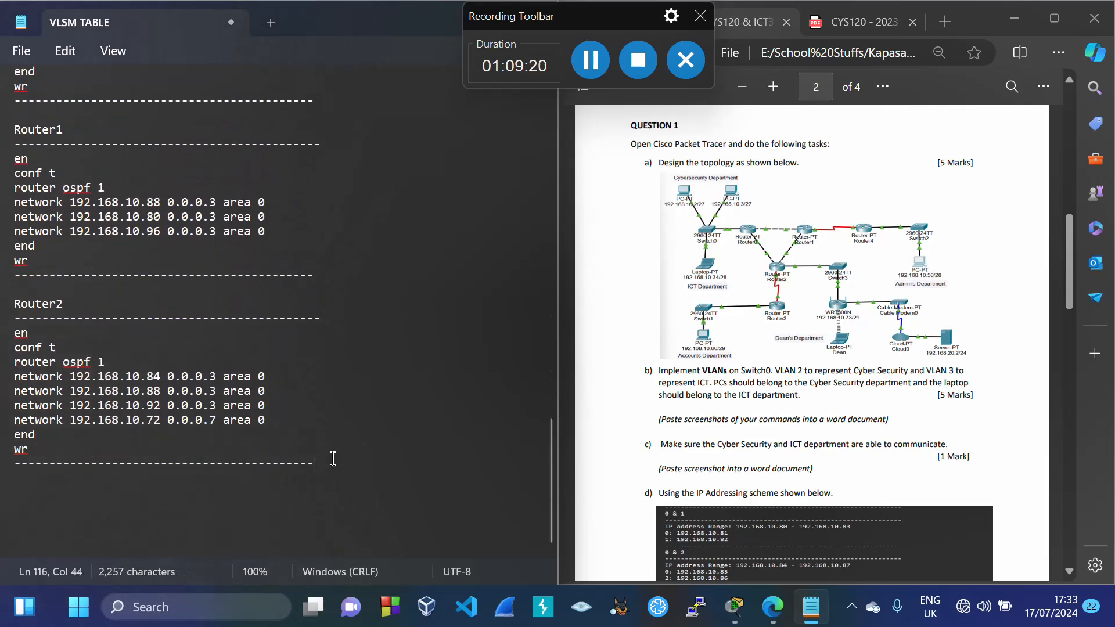
pyautogui.press('Return')
pyautogui.press('Return')
pyautogui.write('ii)')
pyautogui.press('Return')
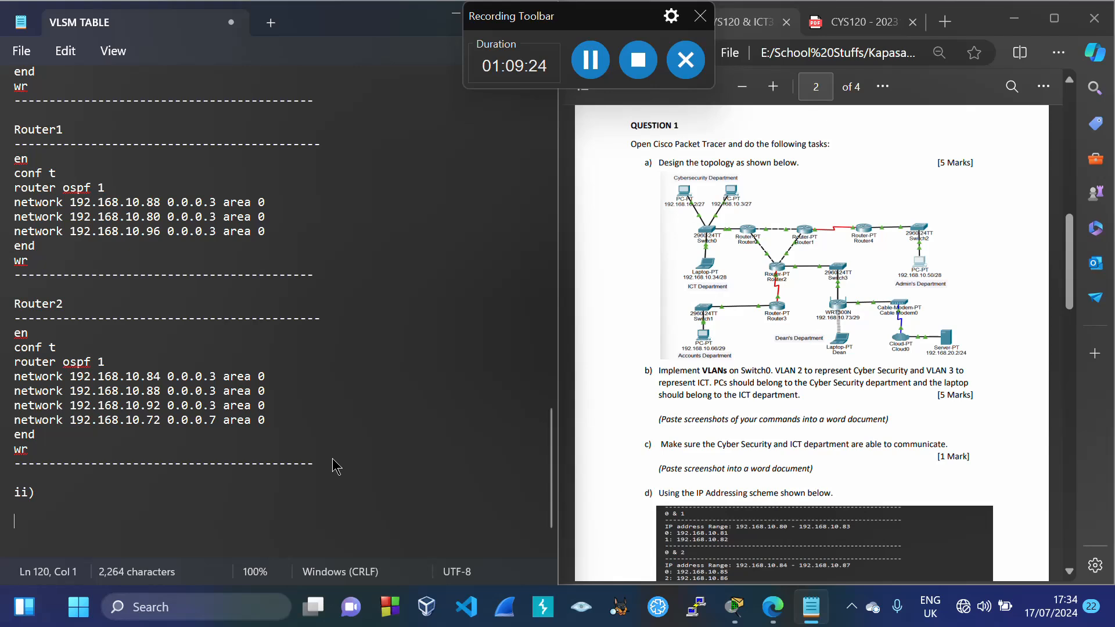
pyautogui.write('Router0')
pyautogui.press('Return')
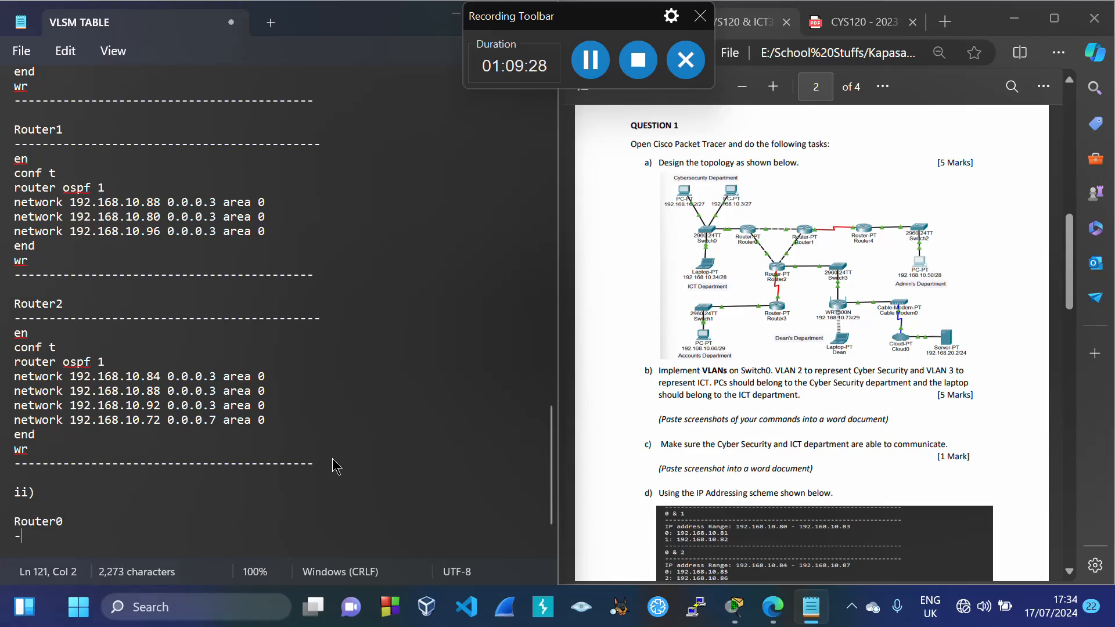
pyautogui.write('------------------------------------------')
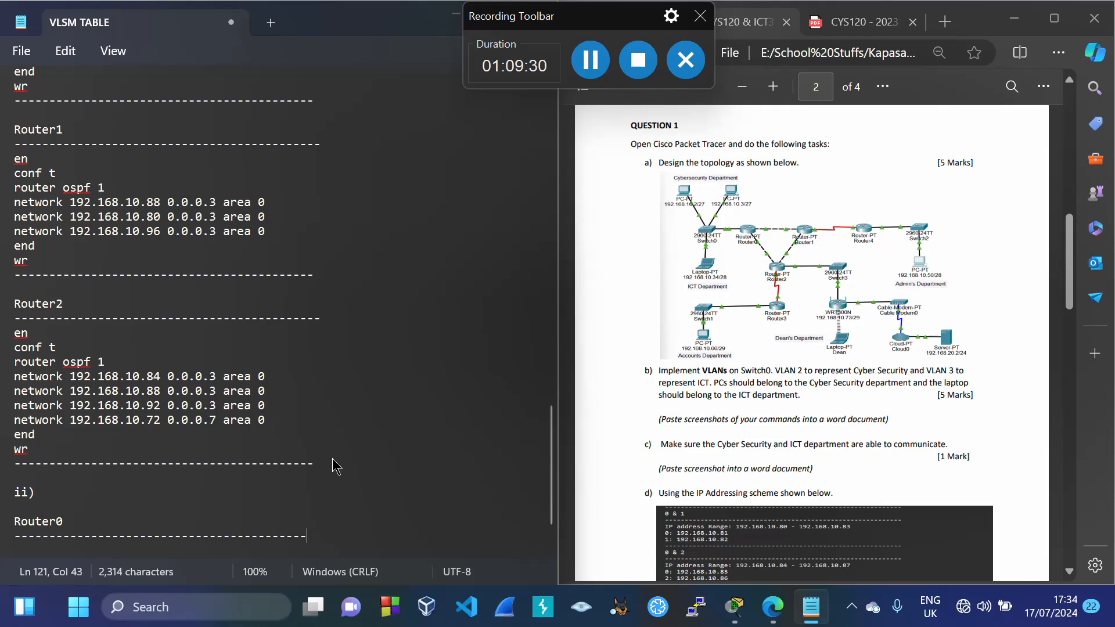
# Add the lines "en", "conf t", "router rip" and "version 1" under the new Router0 heading
pyautogui.press('Return')
pyautogui.write('en')
pyautogui.press('Return')
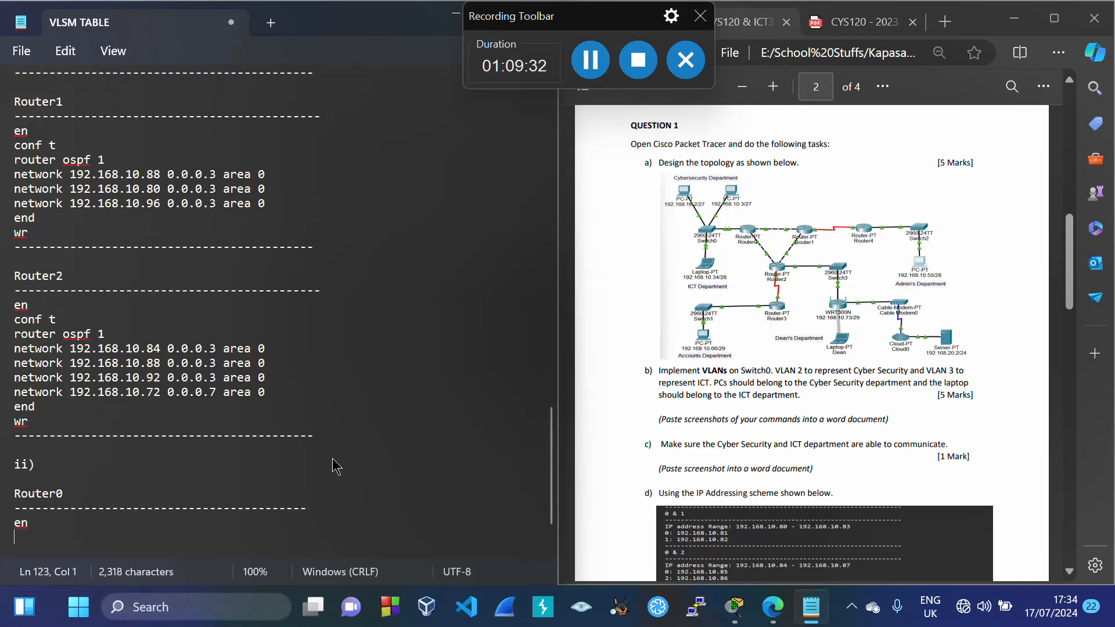
pyautogui.write('conf')
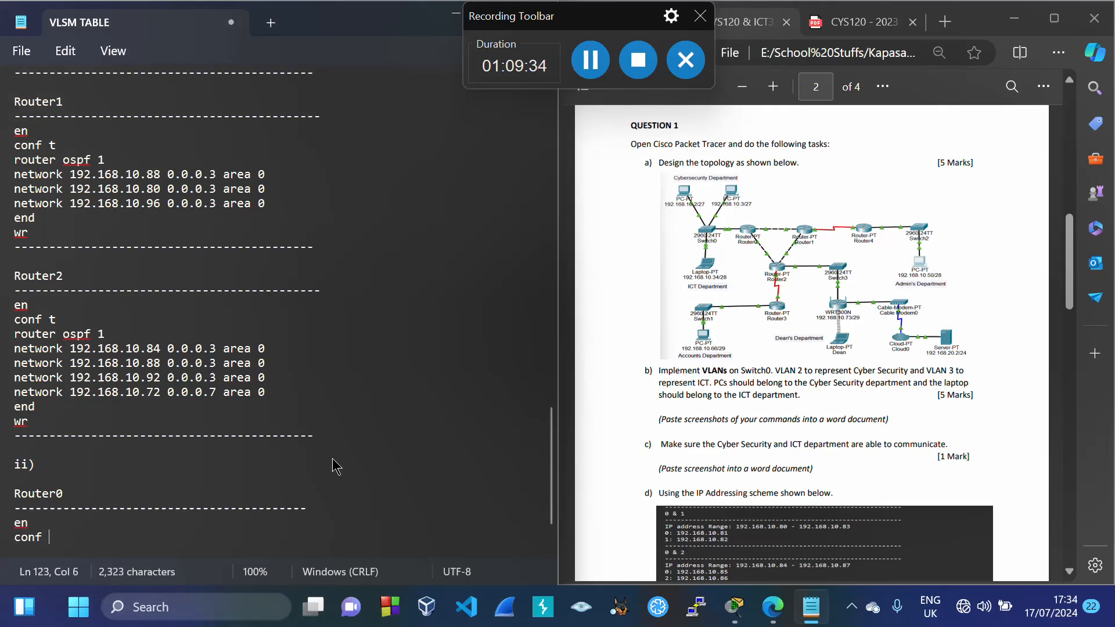
pyautogui.write(' t')
pyautogui.press('Return')
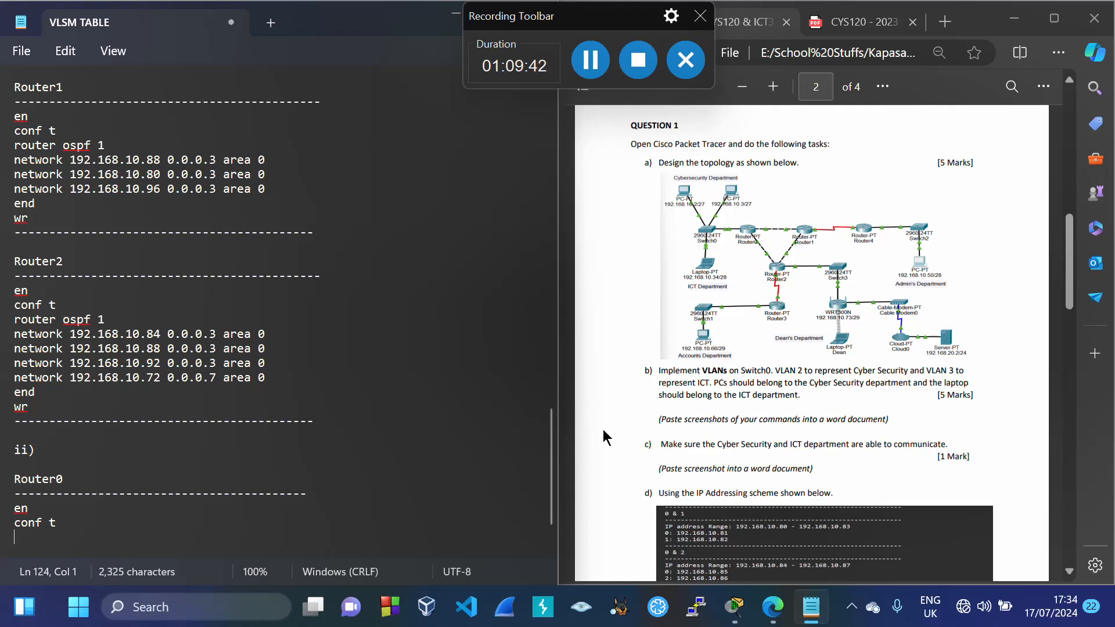
pyautogui.write('outer rip')
pyautogui.press('Return')
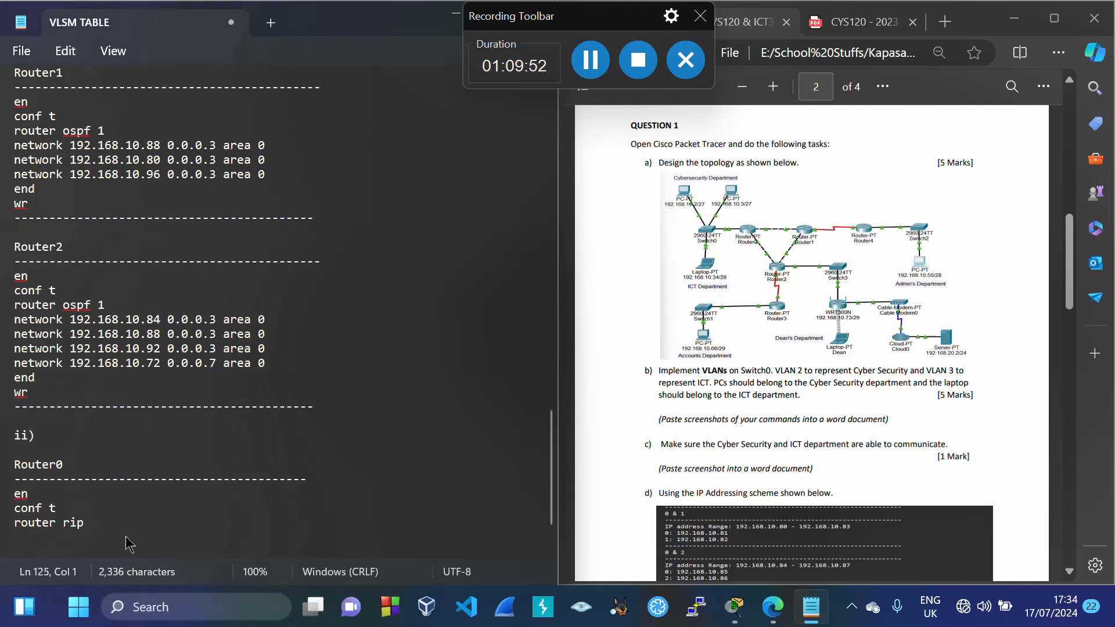
pyautogui.write('version 1')
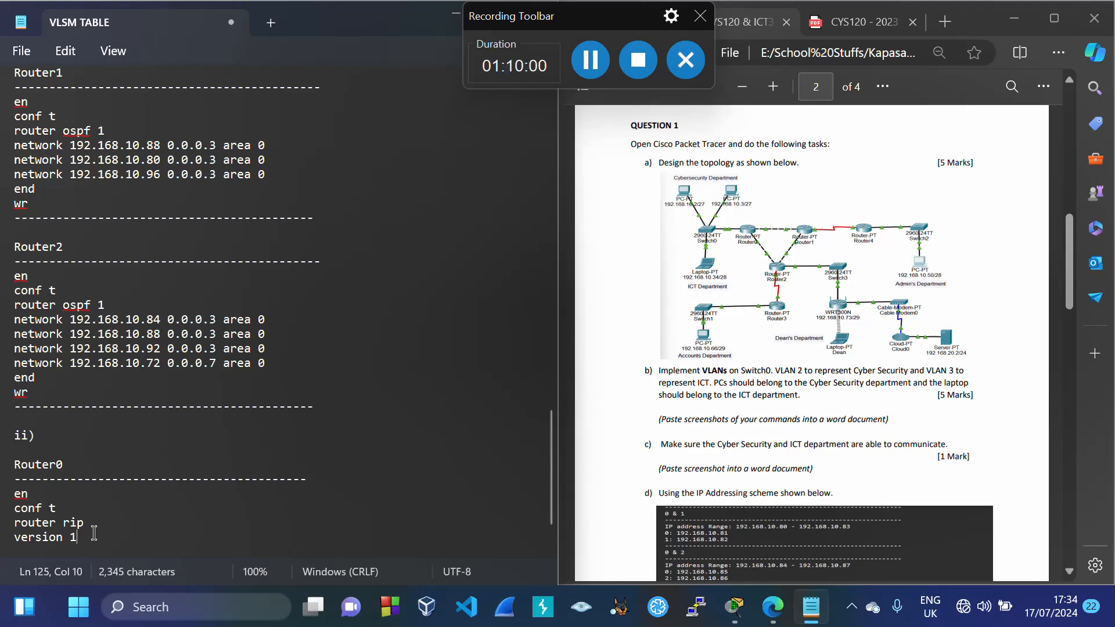
pyautogui.press('Return')
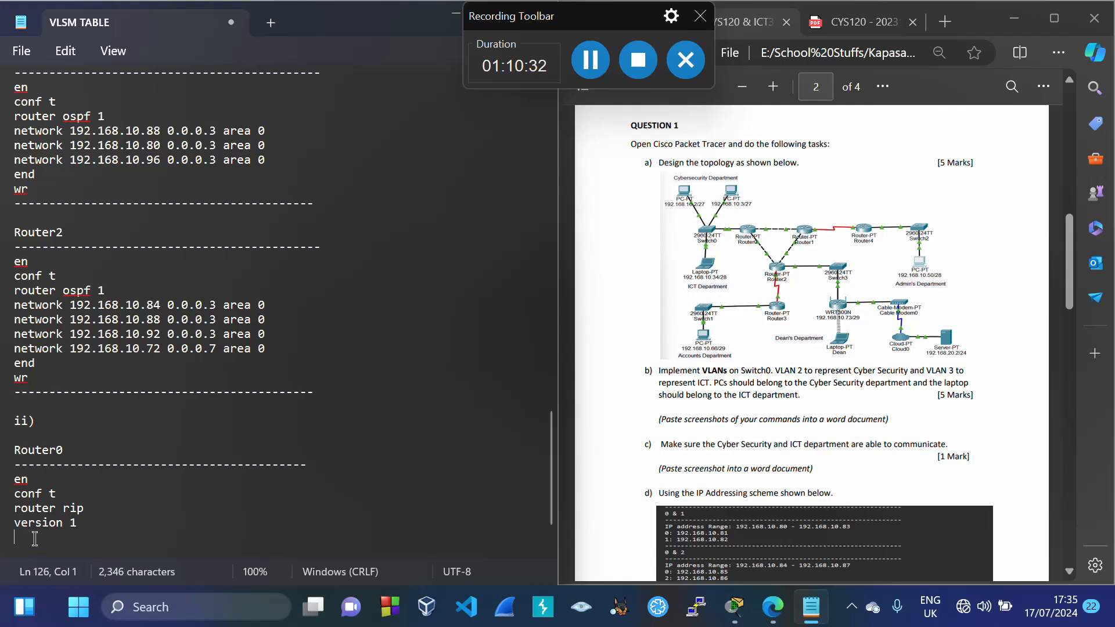
# Begin a static route with "ip route 192.168.10.92 255.255.255.252", using the network between Router2 and Router3 from the PDF's addressing scheme
pyautogui.write('p route')
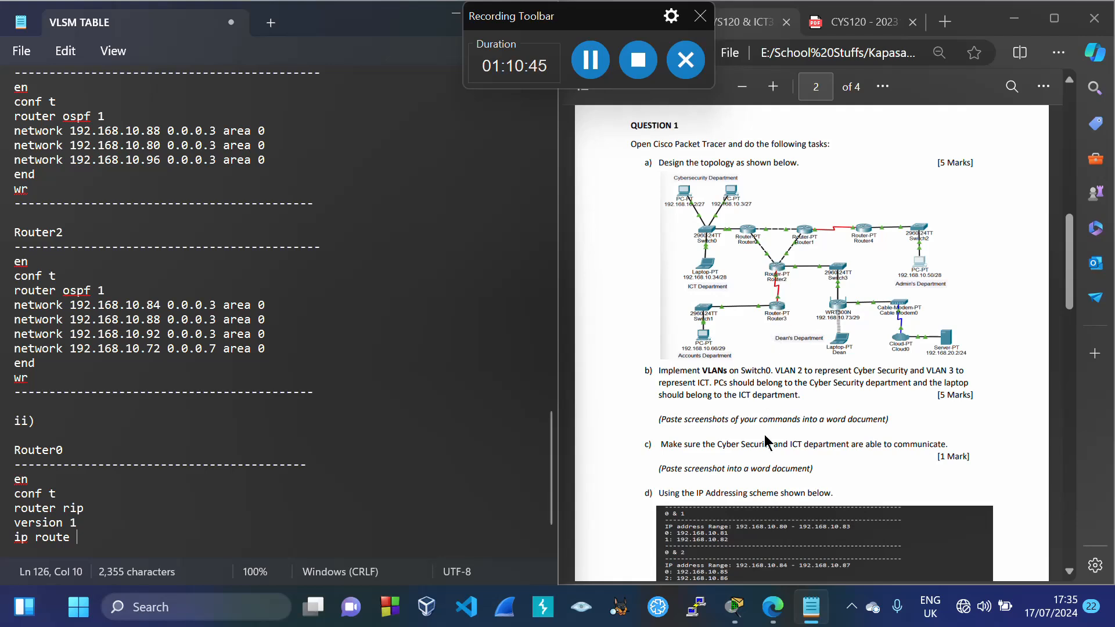
pyautogui.click(747, 476)
pyautogui.scroll(-3, 747, 477)
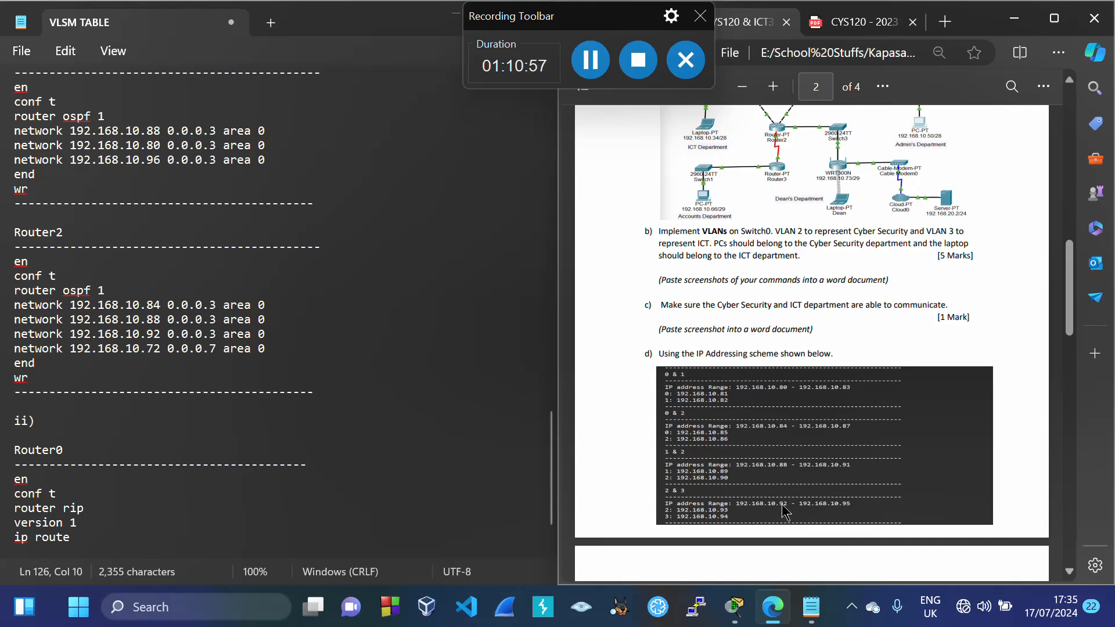
pyautogui.click(108, 535)
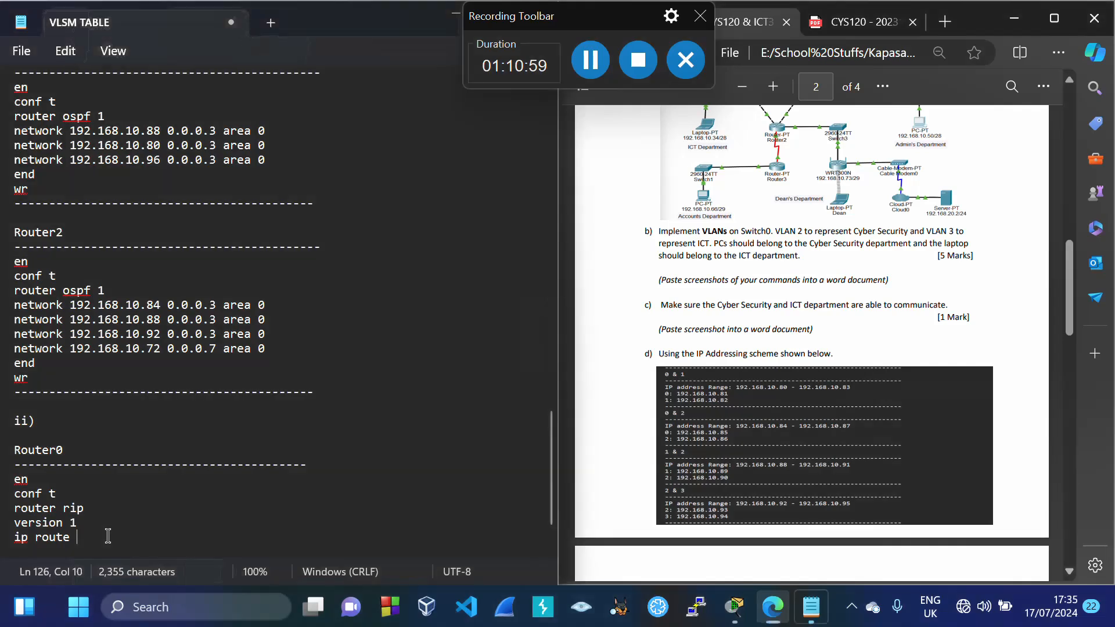
pyautogui.write('192')
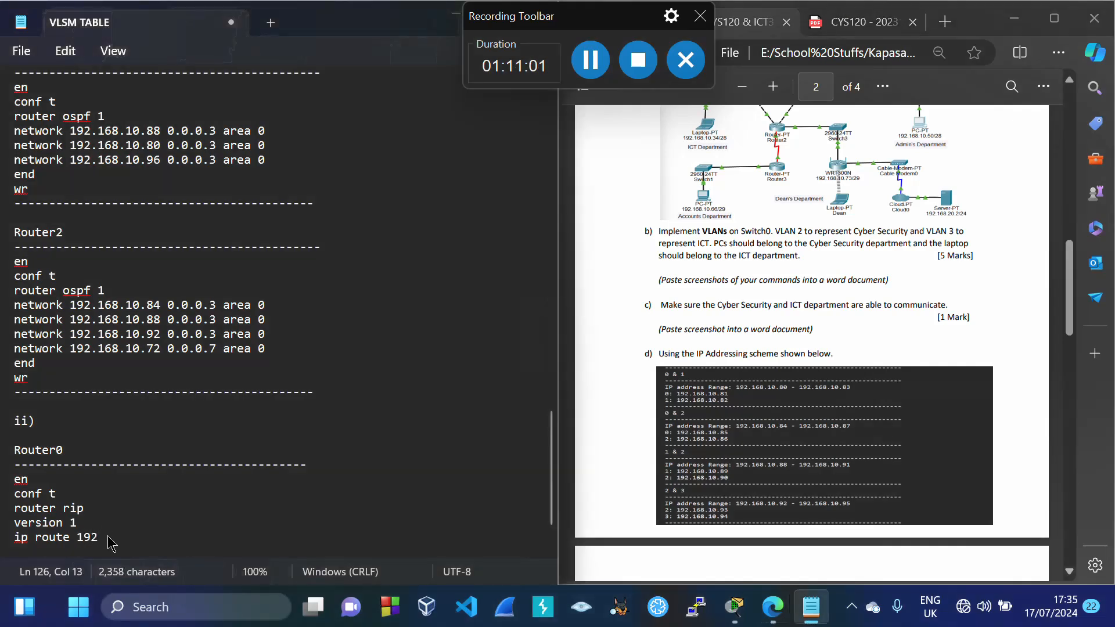
pyautogui.write('.168.10.92')
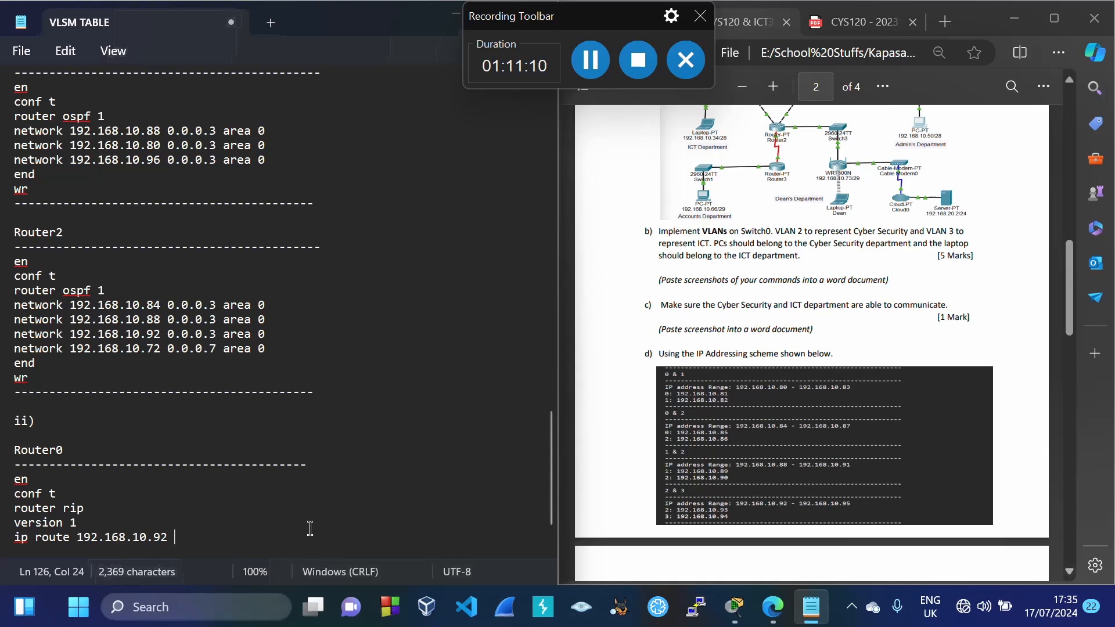
pyautogui.write('255.255.255.252')
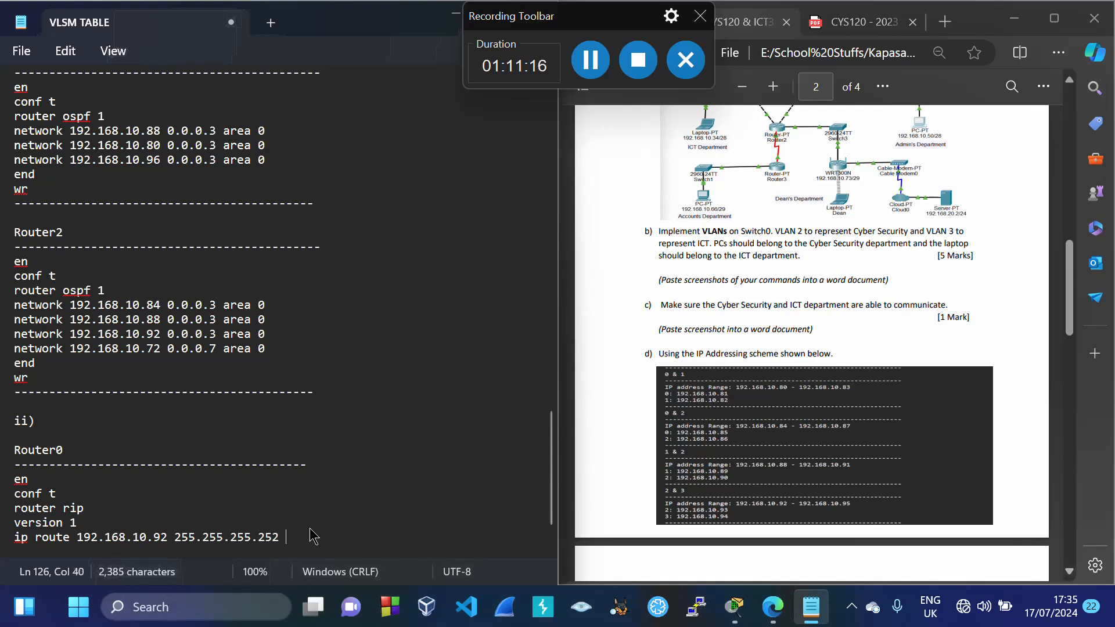
# Check the Router2 address in the PDF and complete the route line with next hop 192.168.10.93 and distance 150
pyautogui.click(776, 337)
pyautogui.scroll(2, 775, 337)
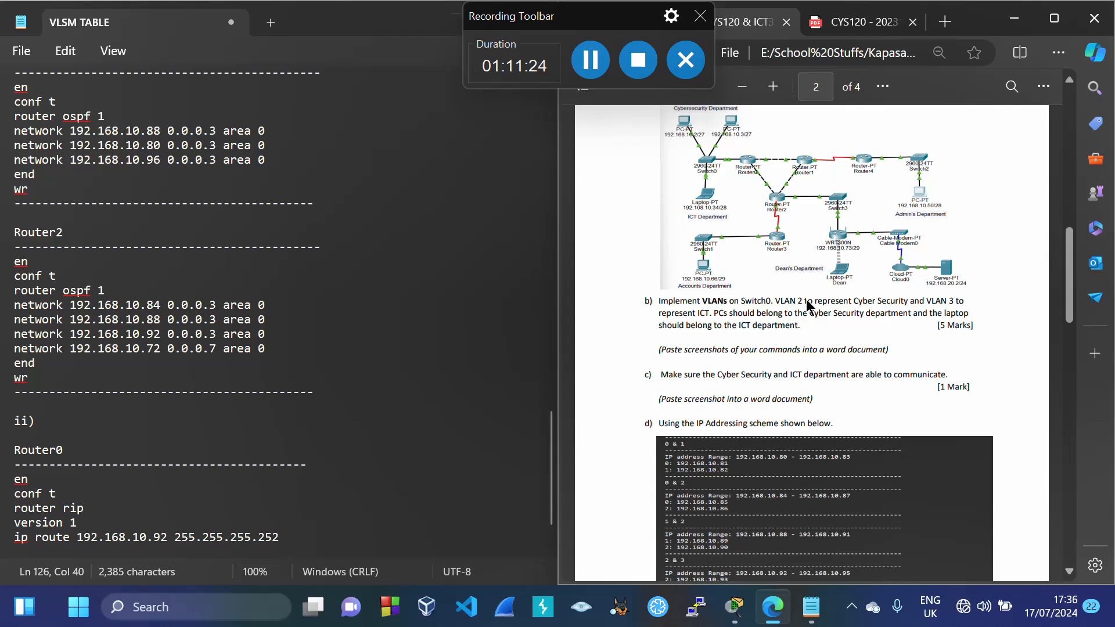
pyautogui.scroll(-1, 807, 305)
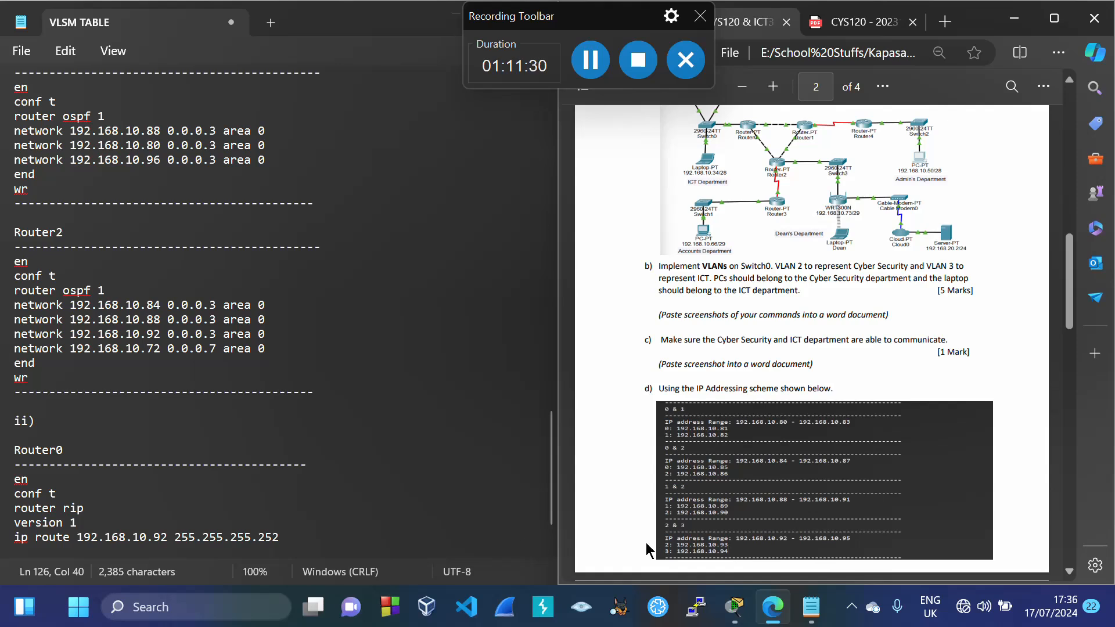
pyautogui.click(324, 535)
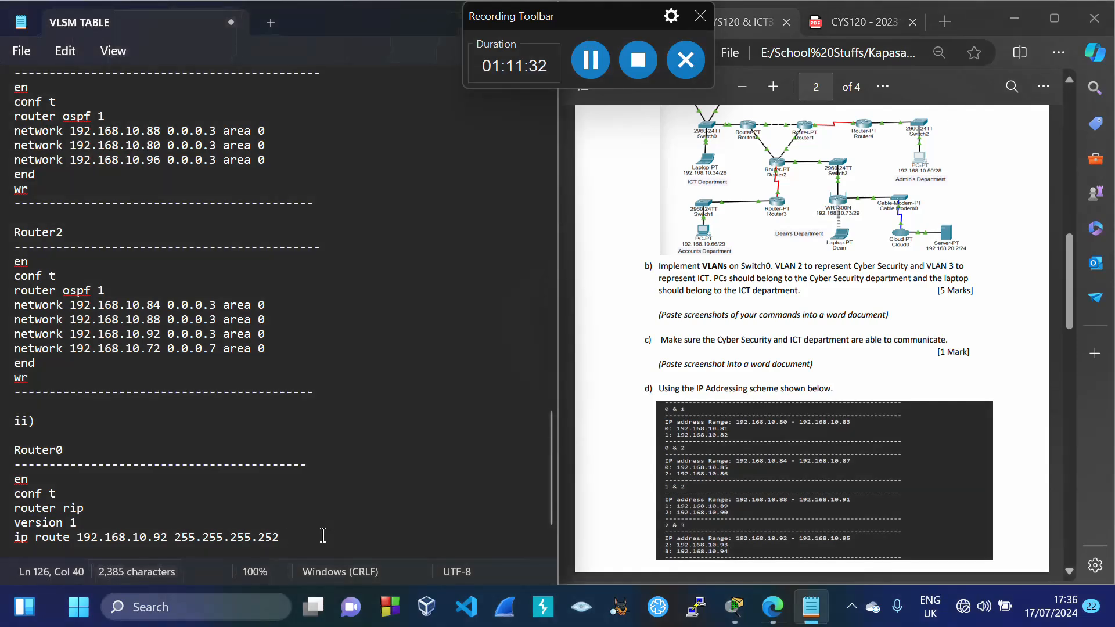
pyautogui.write('192.168.10.93 15')
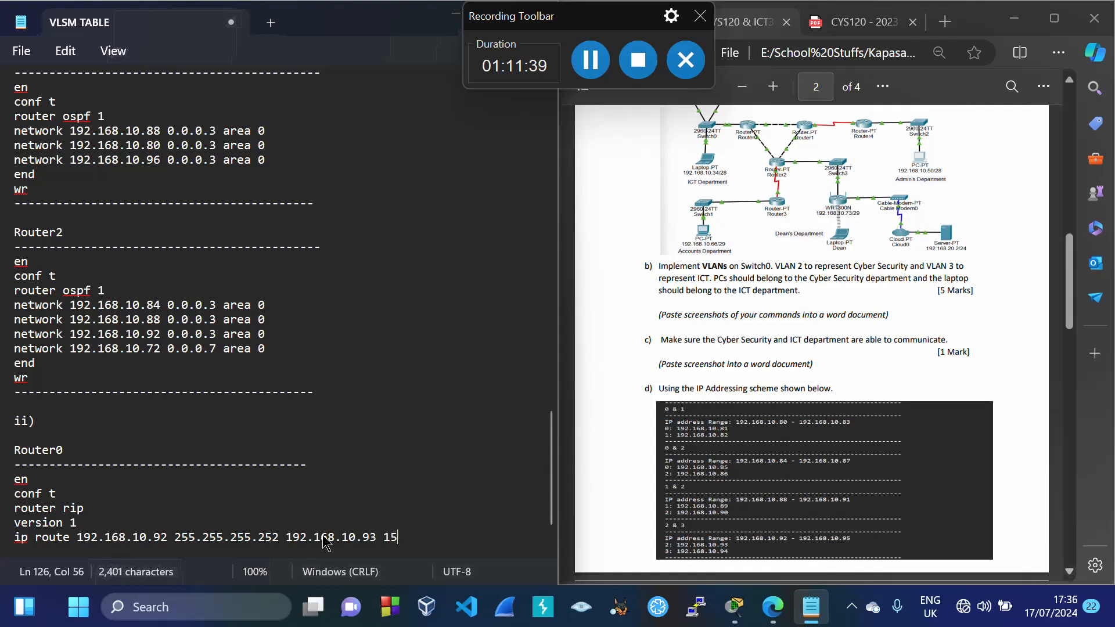
pyautogui.write('0')
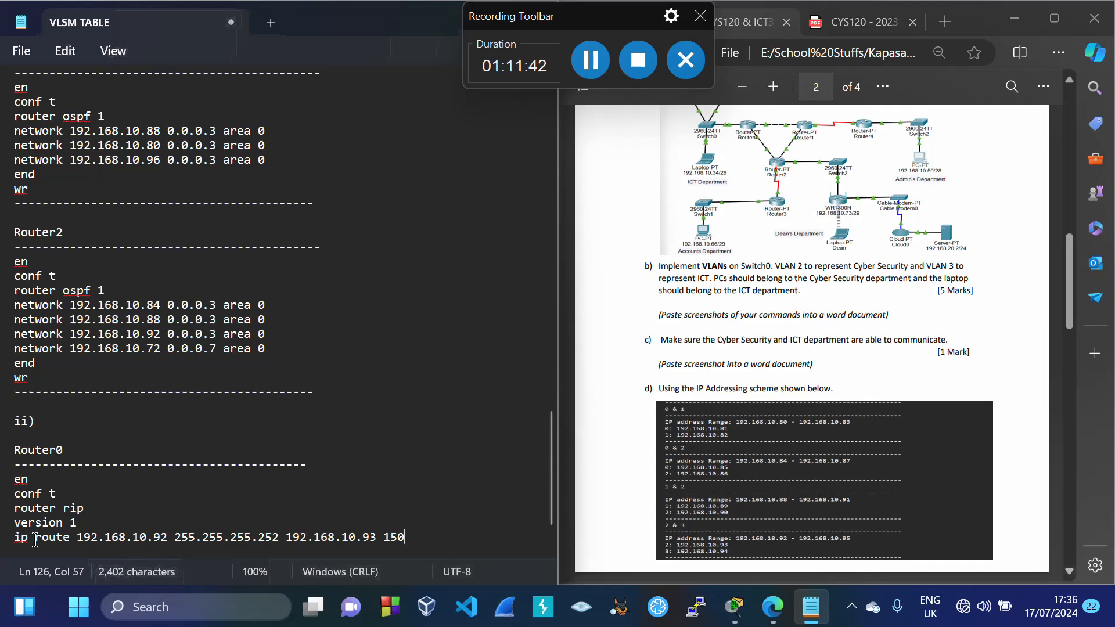
# Duplicate the finished "ip route" line directly below itself in the Router0 section
pyautogui.moveTo(15, 535); pyautogui.dragTo(405, 539)
pyautogui.hotkey('ctrl', 'c')
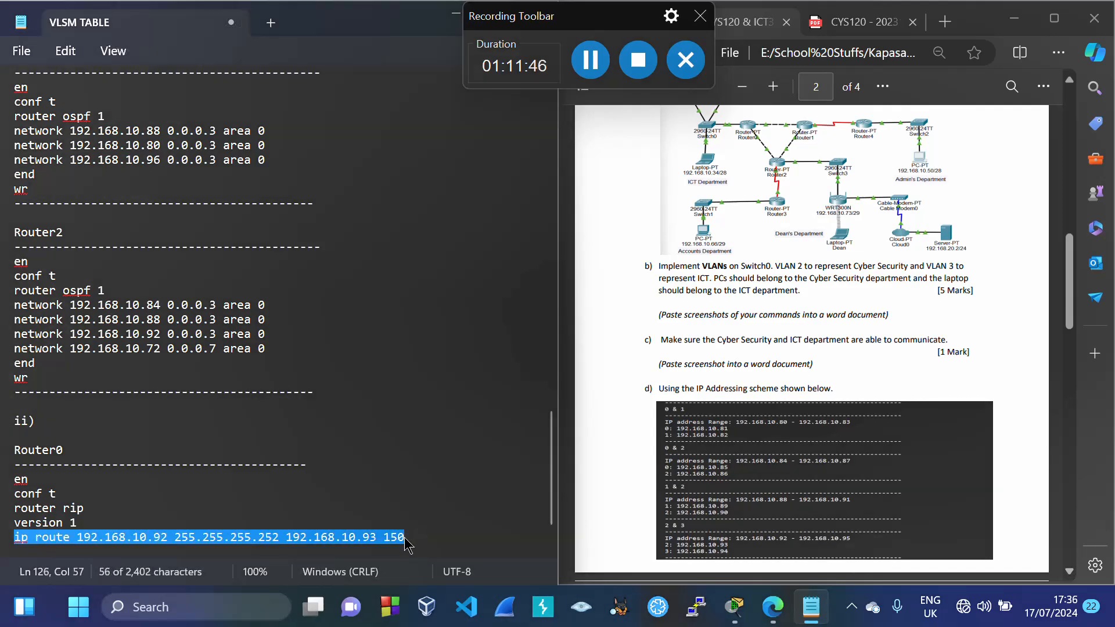
pyautogui.click(405, 539)
pyautogui.press('Return')
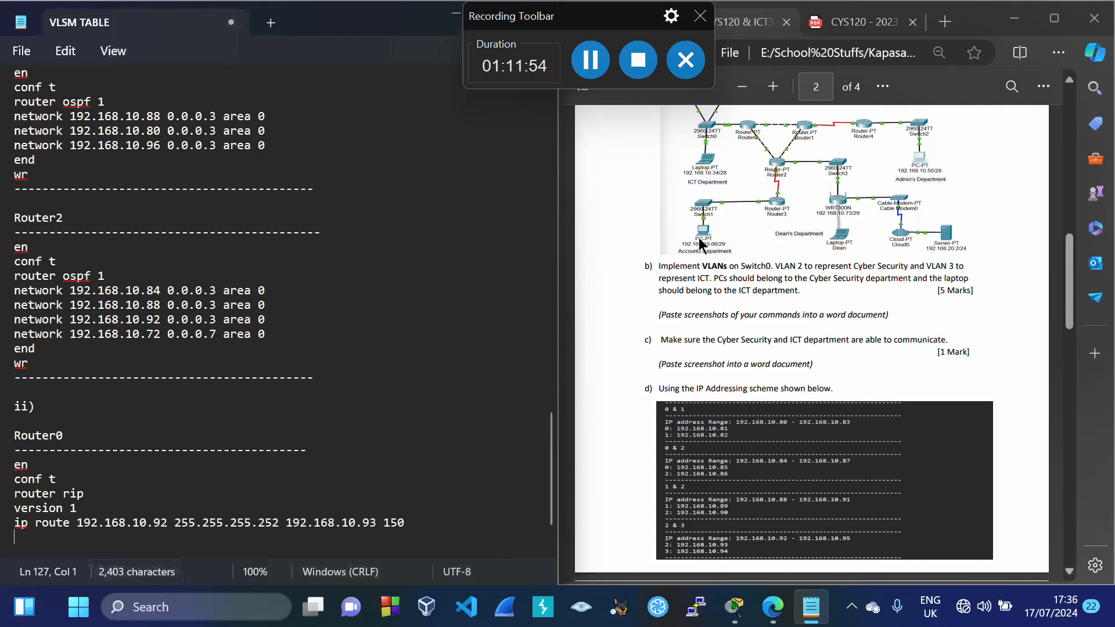
pyautogui.hotkey('ctrl', 'v')
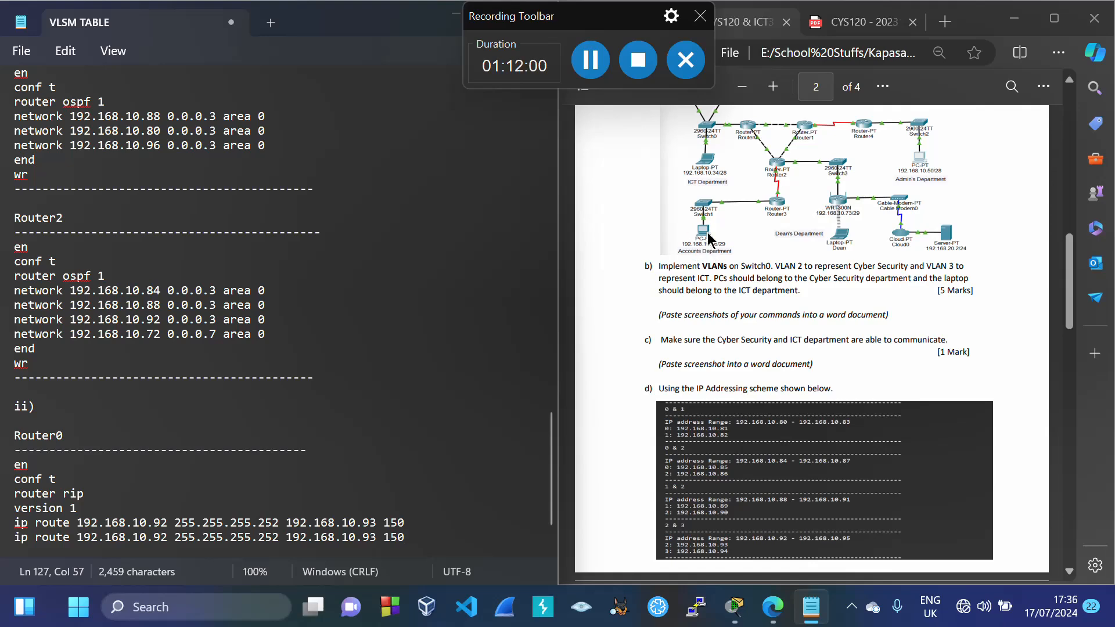
# Look up the Accounts Department's network address in the VLSM notes and set the duplicated route's destination to 192.168.10.64
pyautogui.scroll(5, 351, 325)
pyautogui.scroll(20, 351, 326)
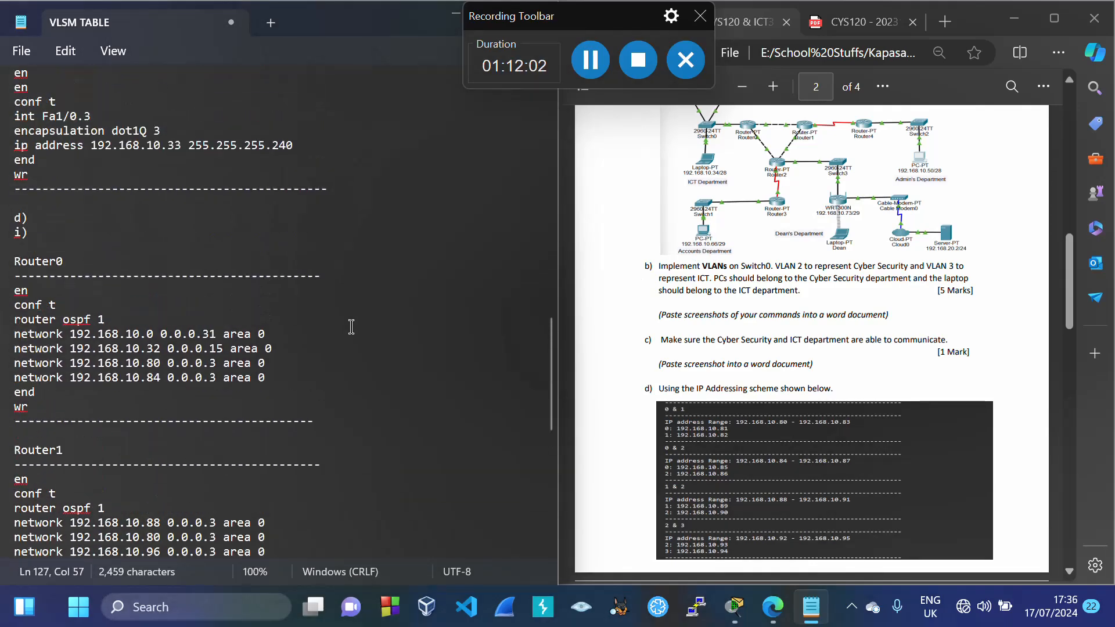
pyautogui.scroll(1, 351, 327)
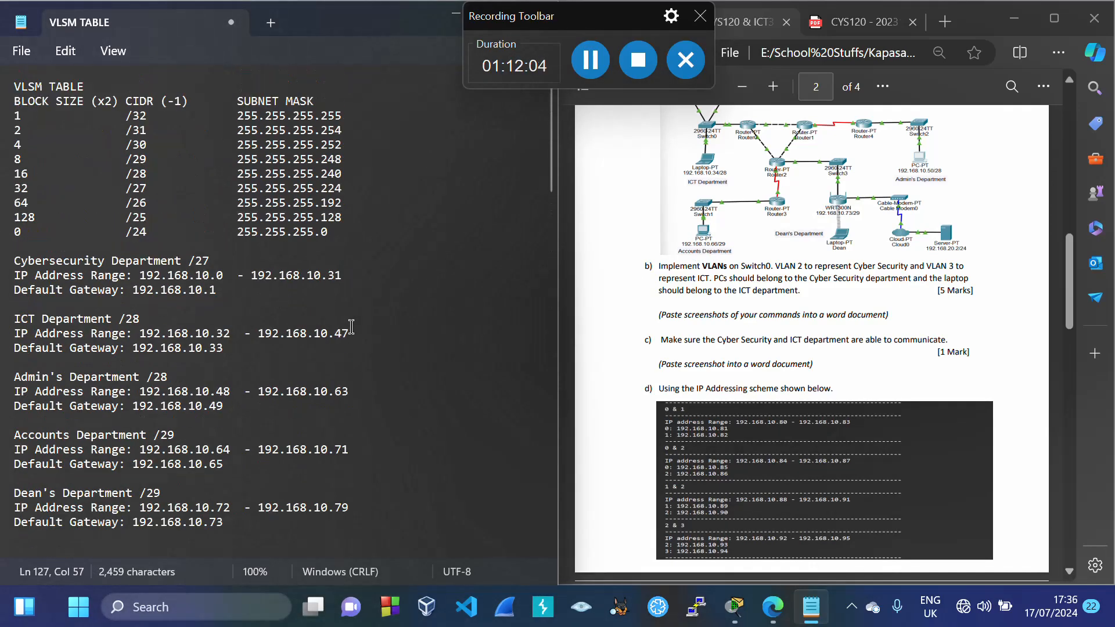
pyautogui.scroll(-3, 351, 326)
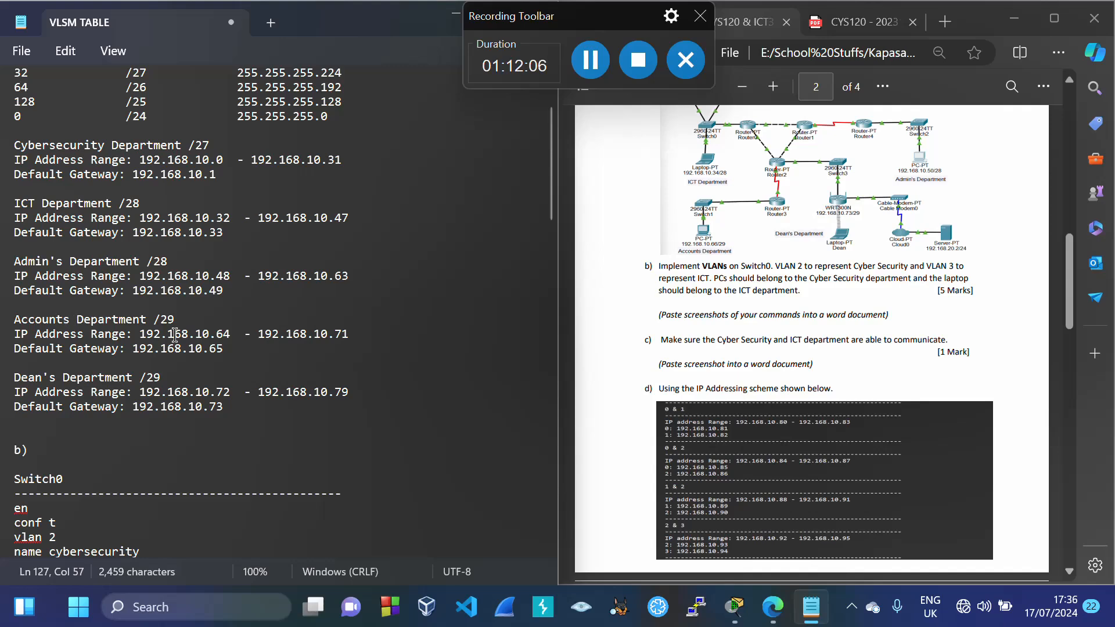
pyautogui.moveTo(140, 335); pyautogui.dragTo(234, 340)
pyautogui.scroll(-10, 283, 327)
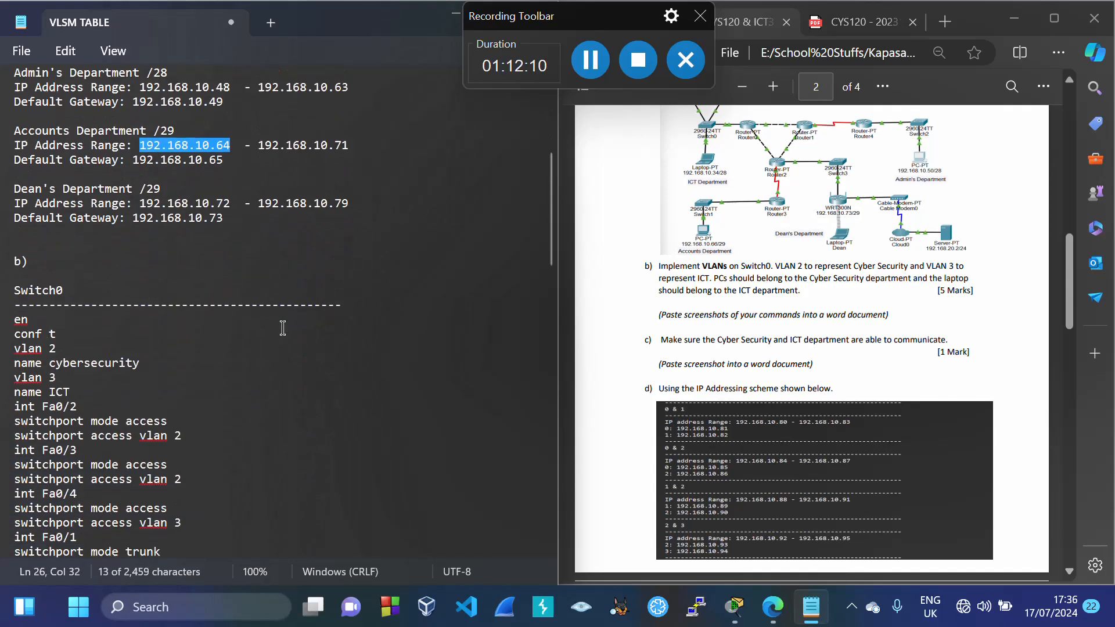
pyautogui.scroll(-15, 283, 327)
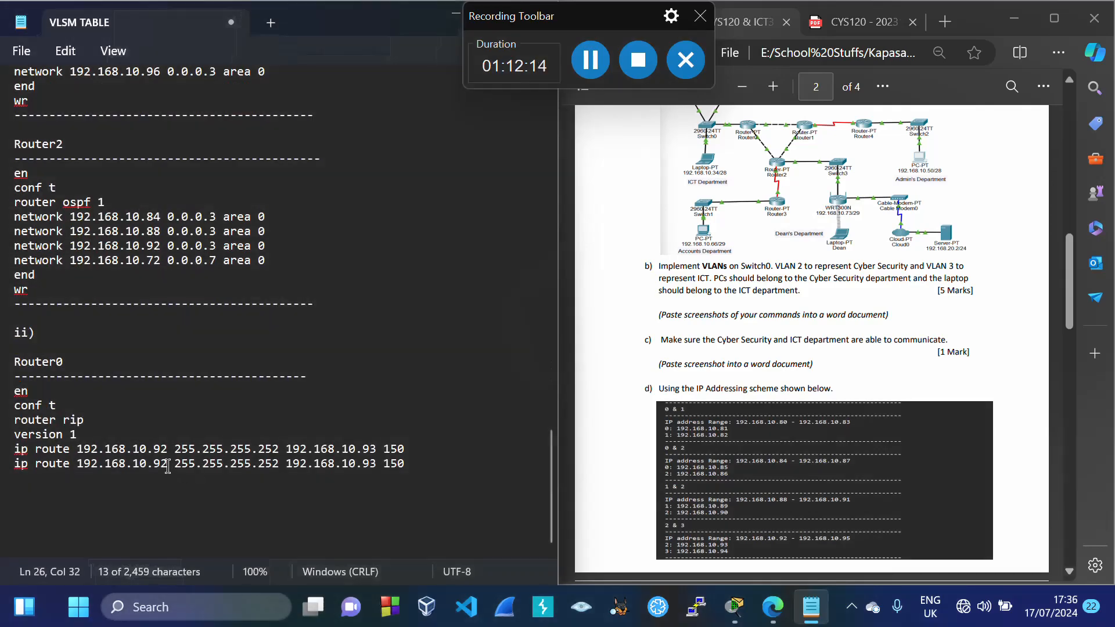
pyautogui.click(168, 465)
pyautogui.press('BackSpace')
pyautogui.press('BackSpace')
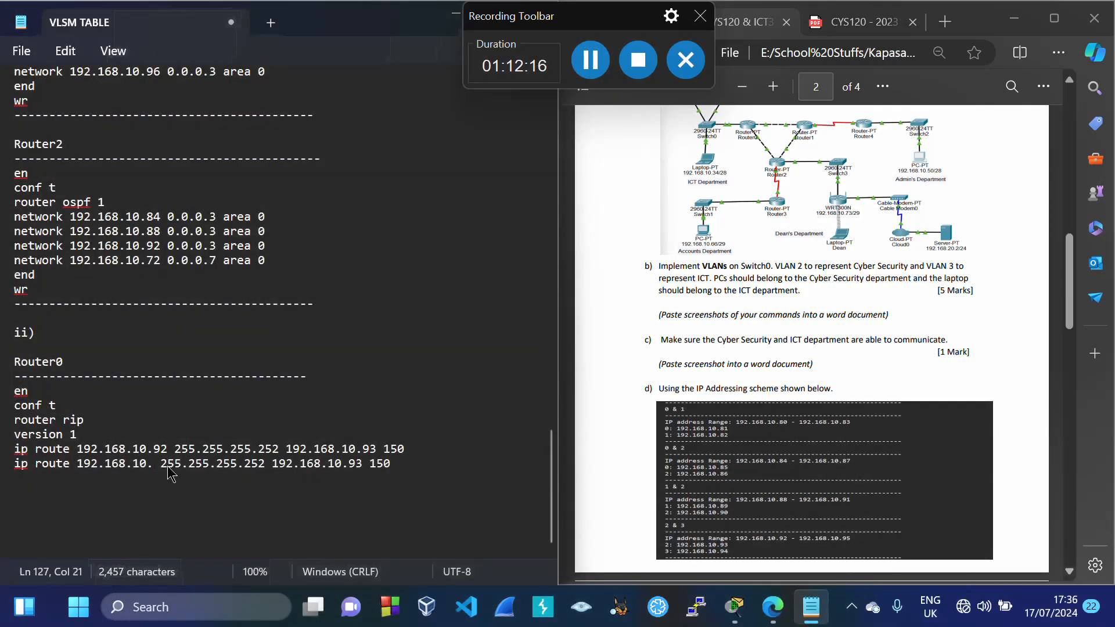
pyautogui.write('64')
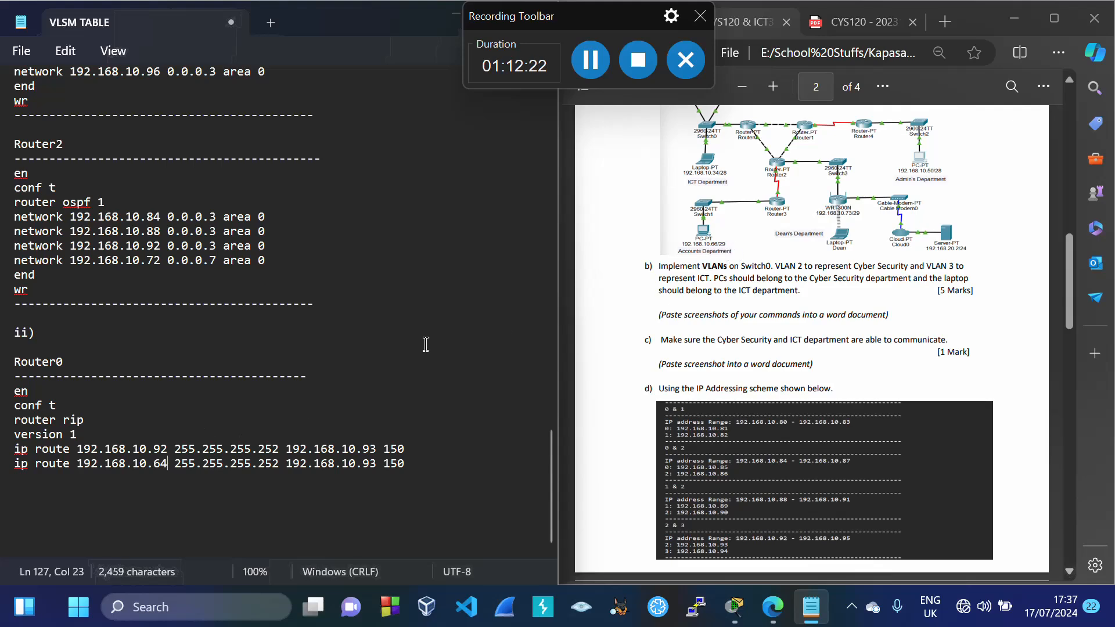
# Look up the /29 mask in the VLSM table, then set the second route's mask to 255.255.255.248 and next hop to 192.168.10.94
pyautogui.scroll(20, 425, 344)
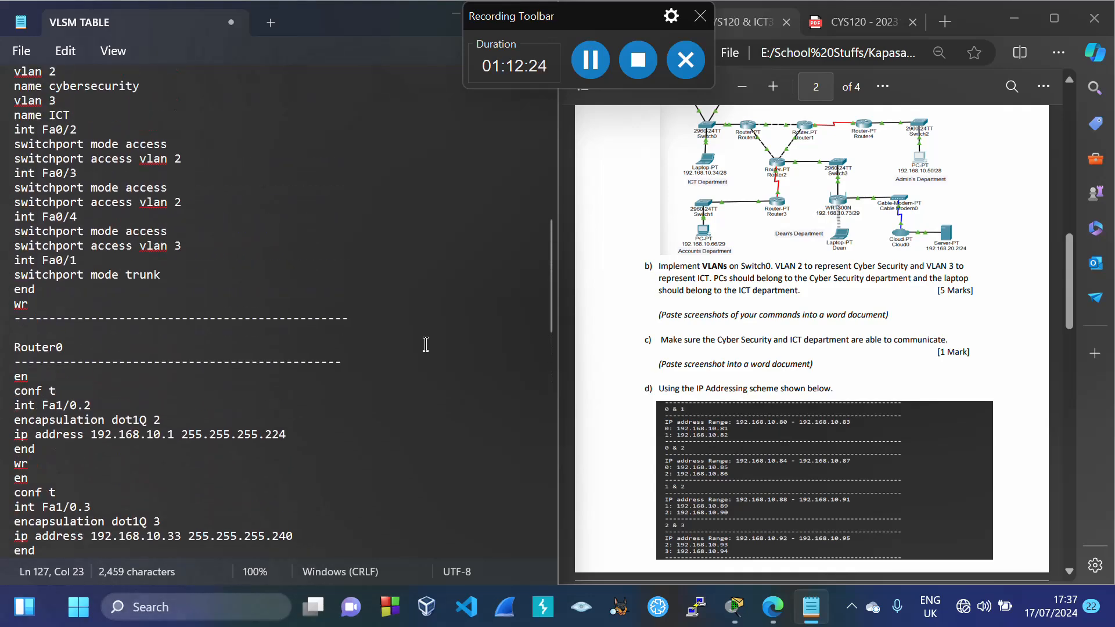
pyautogui.scroll(20, 425, 344)
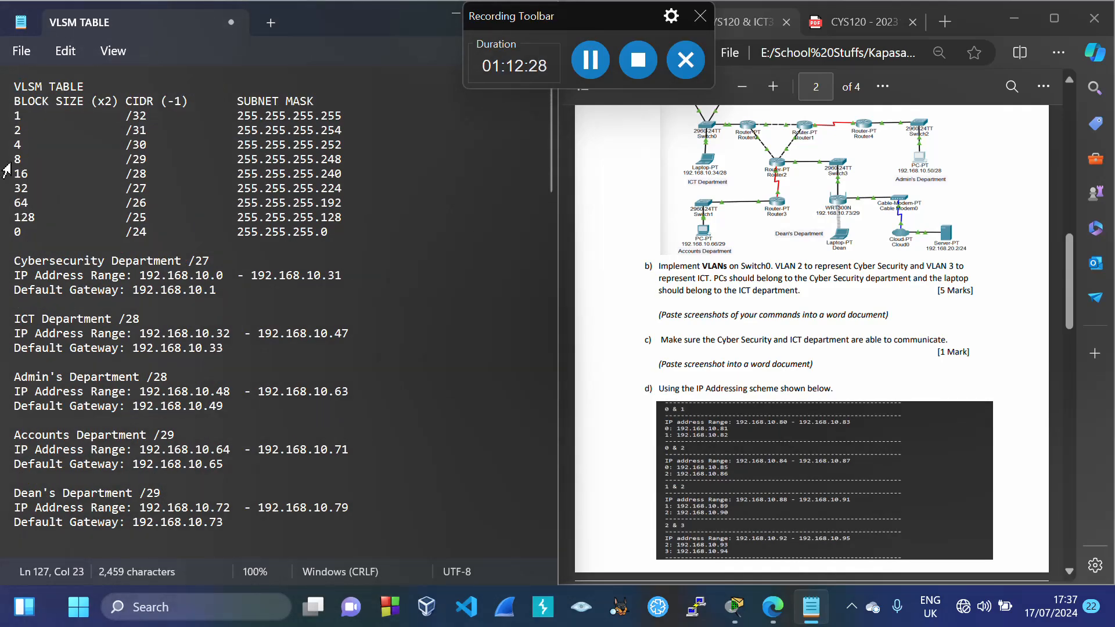
pyautogui.moveTo(14, 157); pyautogui.dragTo(351, 163)
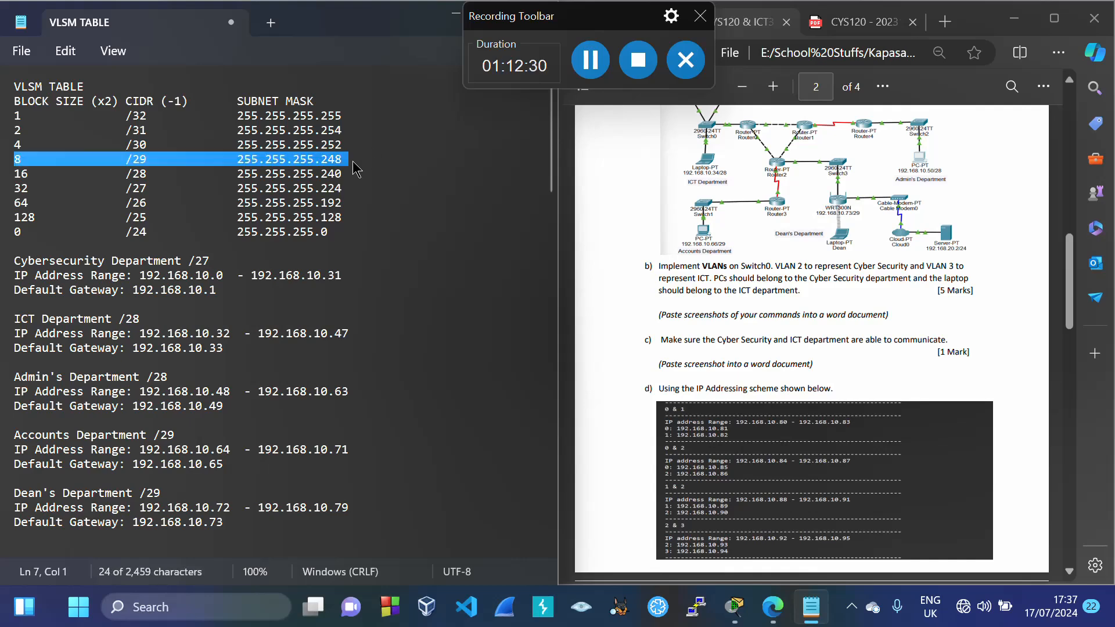
pyautogui.scroll(-20, 318, 226)
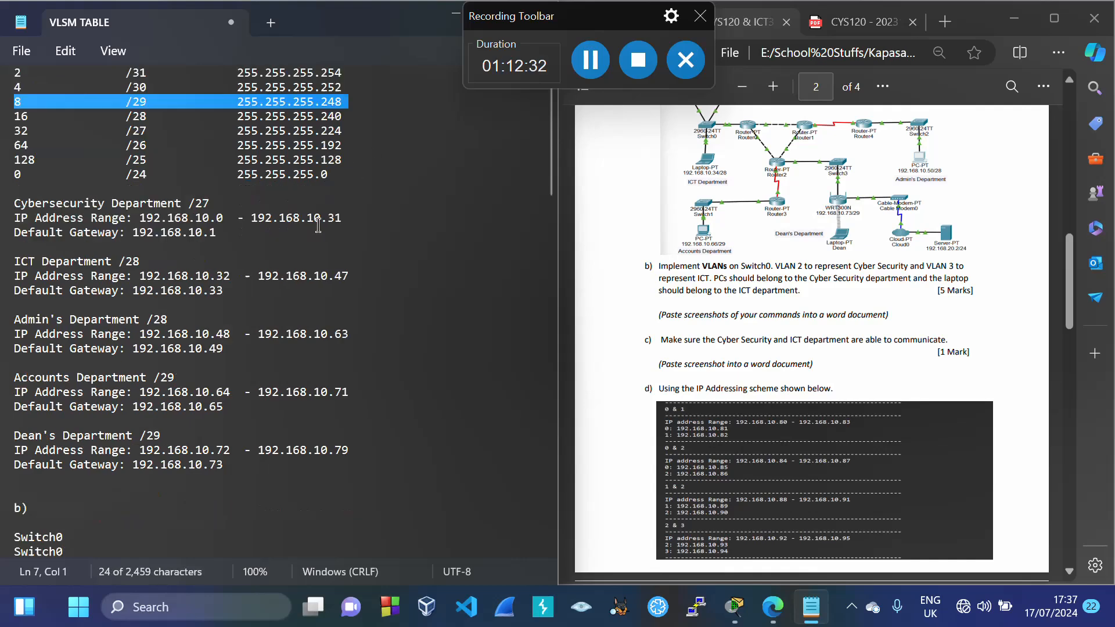
pyautogui.scroll(-13, 318, 225)
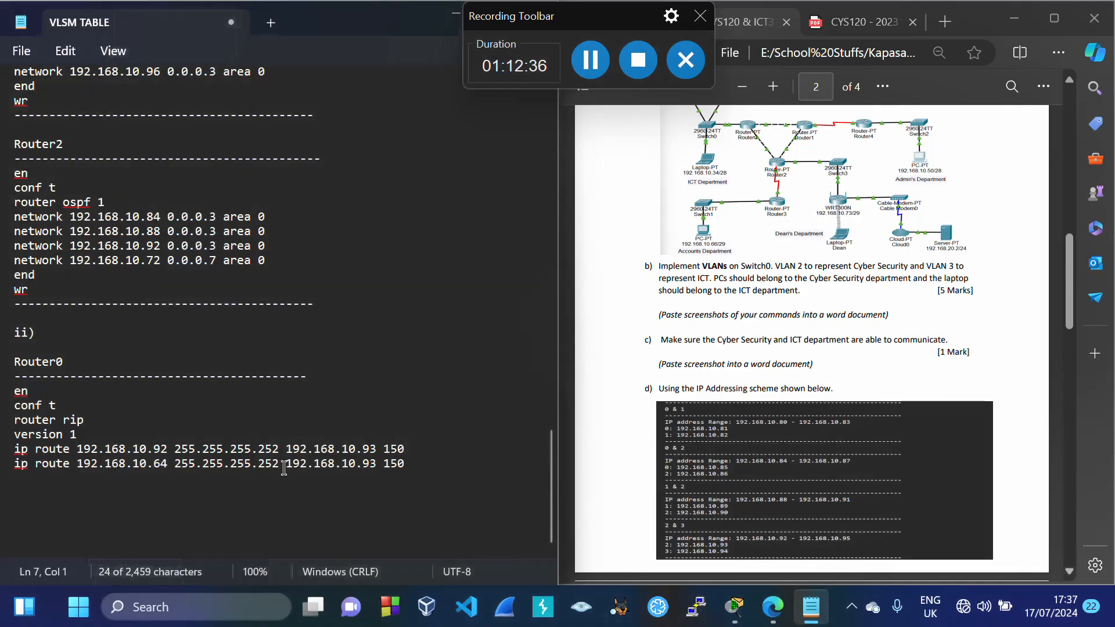
pyautogui.click(280, 465)
pyautogui.press('BackSpace')
pyautogui.press('BackSpace')
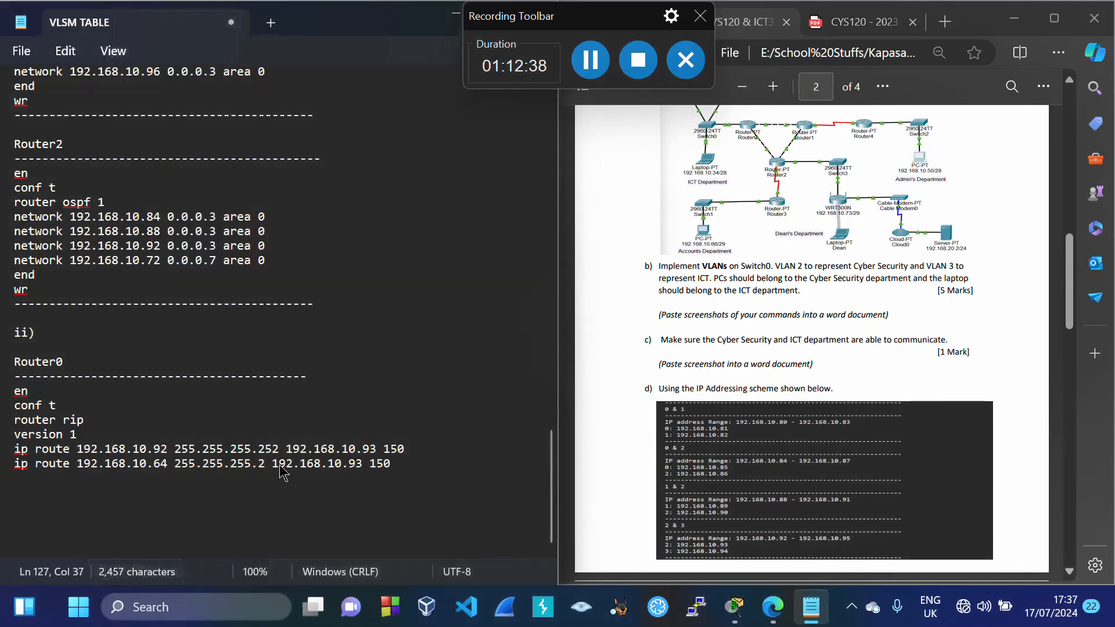
pyautogui.write('48')
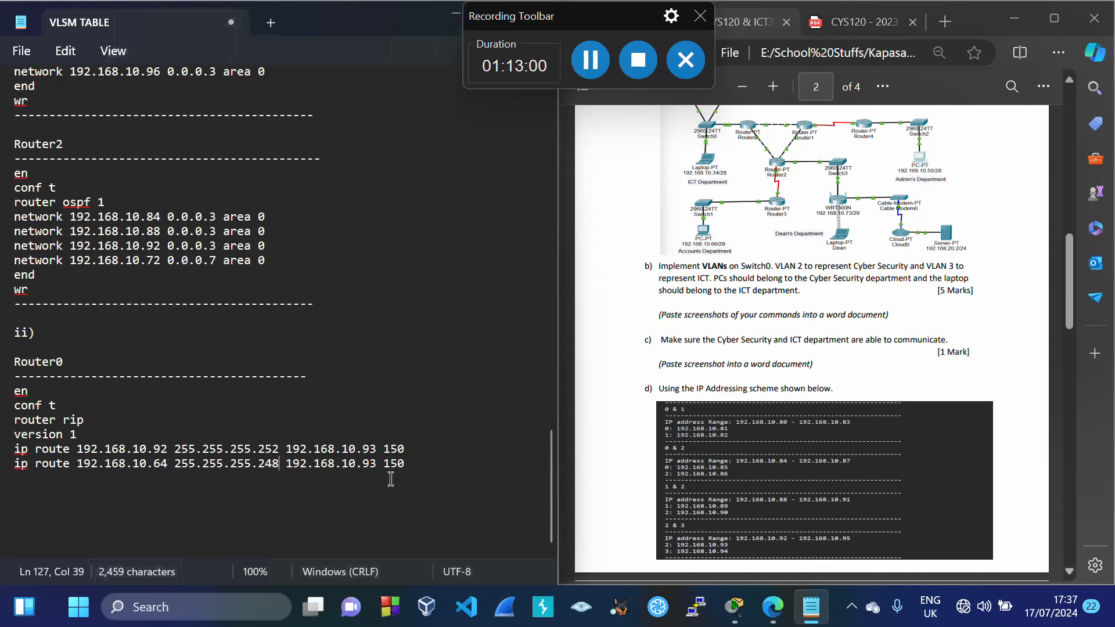
pyautogui.press('BackSpace')
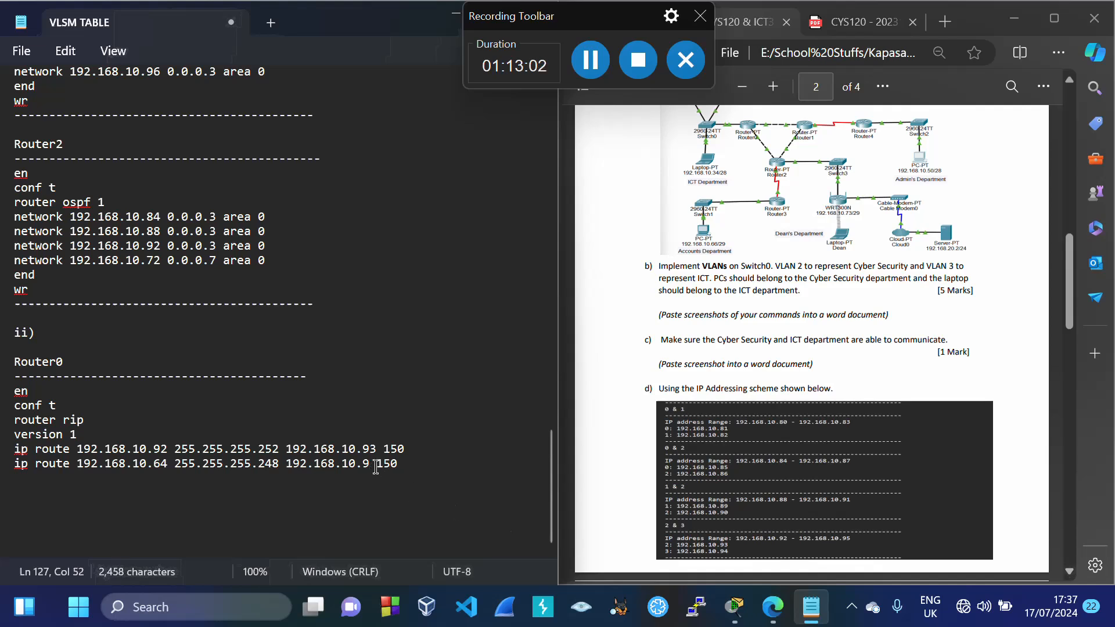
pyautogui.write('4')
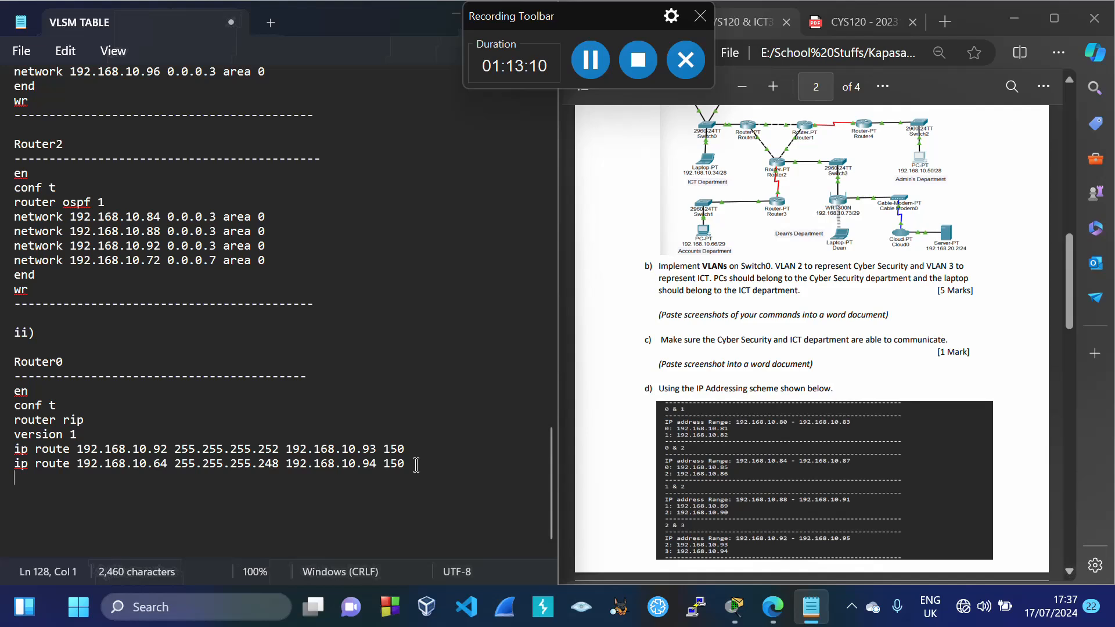
# Finish the Router0 section with "end", "wr" and a dashed separator, and lengthen the dashed line under its heading to match
pyautogui.write('end')
pyautogui.press('Return')
pyautogui.write('wr')
pyautogui.press('Return')
pyautogui.write('----------')
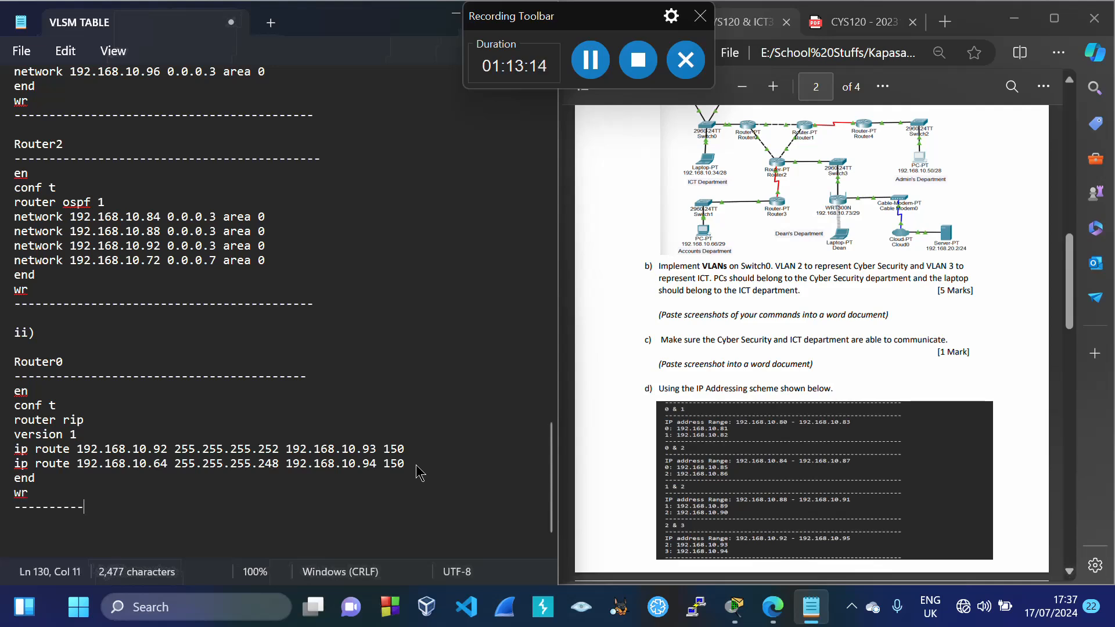
pyautogui.write('-----------------------------------------------')
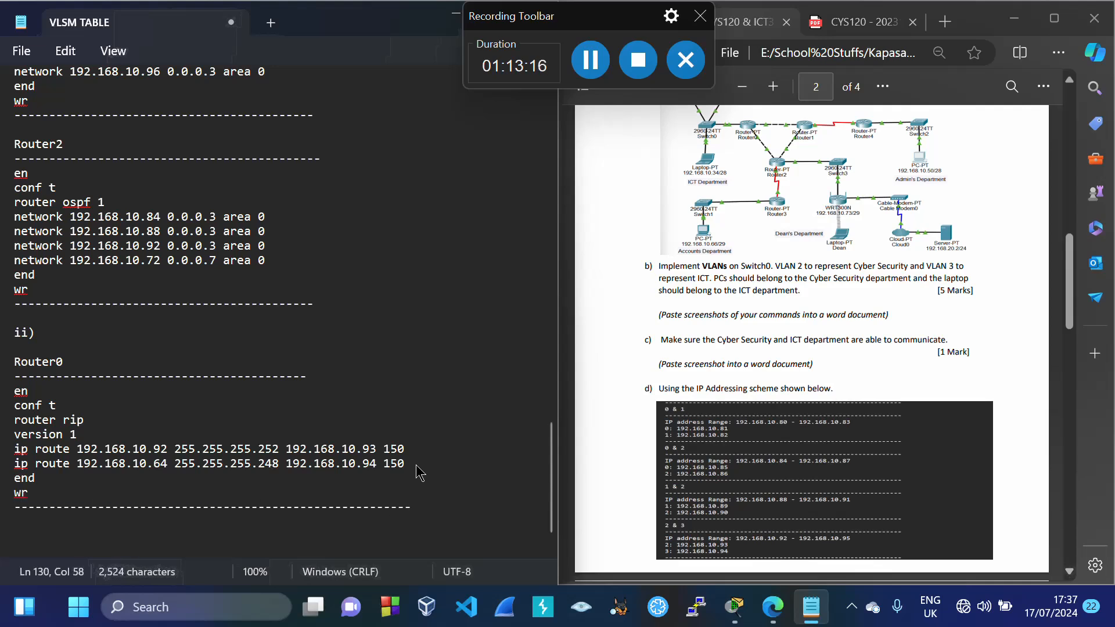
pyautogui.click(318, 377)
pyautogui.write('------------------------')
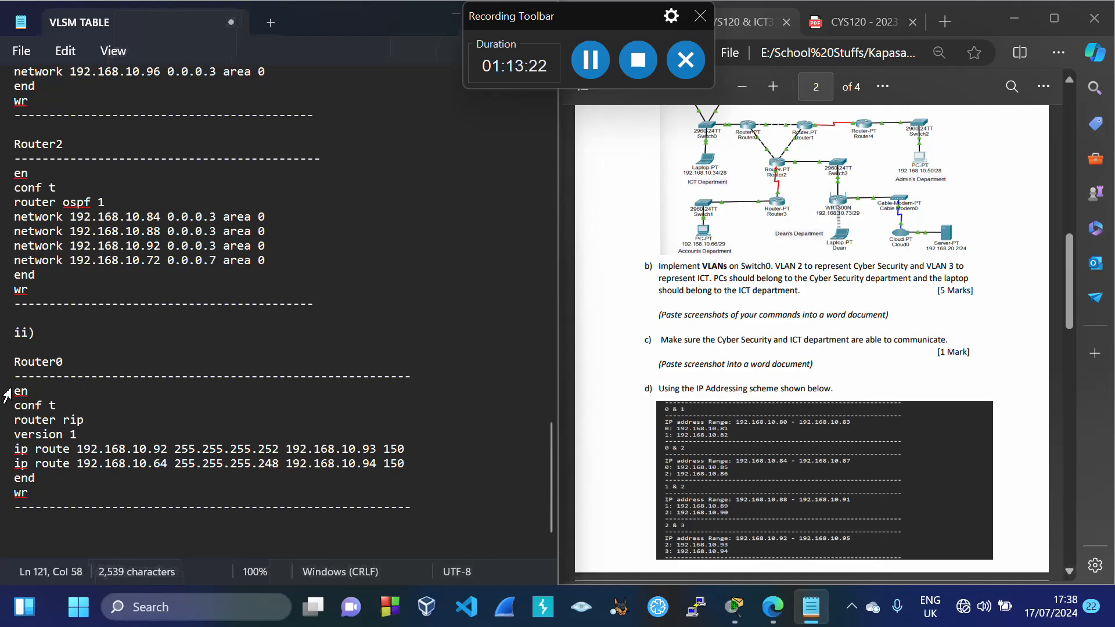
# Copy the Router0 static routing commands from "en" to "wr" and run them in Router0's command line in Cisco Packet Tracer
pyautogui.moveTo(15, 390); pyautogui.dragTo(27, 496)
pyautogui.hotkey('ctrl', 'c')
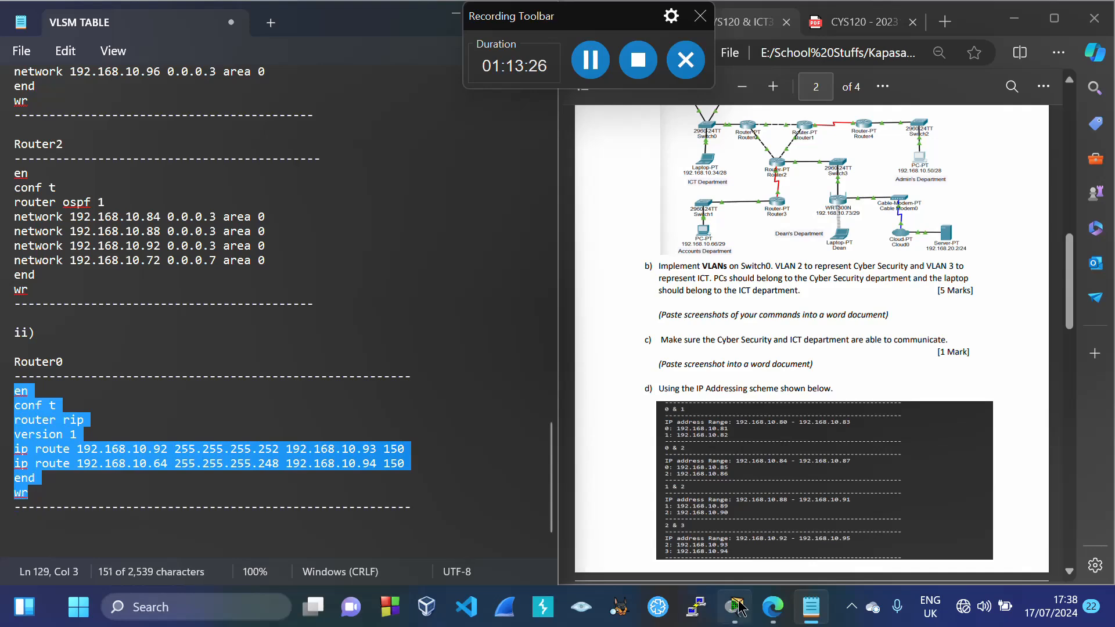
pyautogui.moveTo(738, 609)
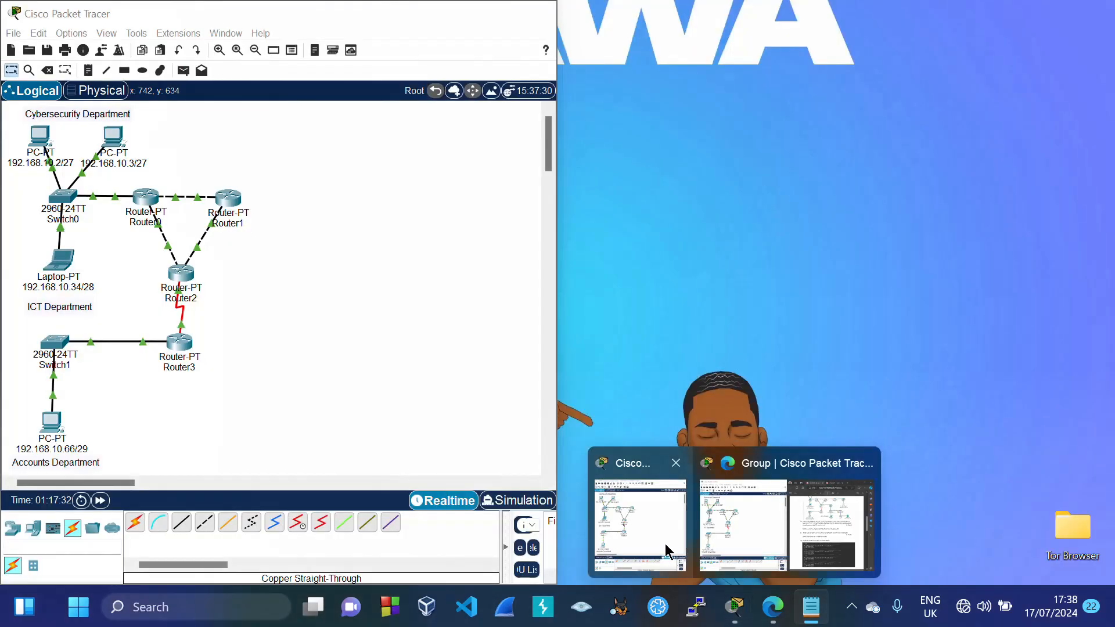
pyautogui.click(664, 544)
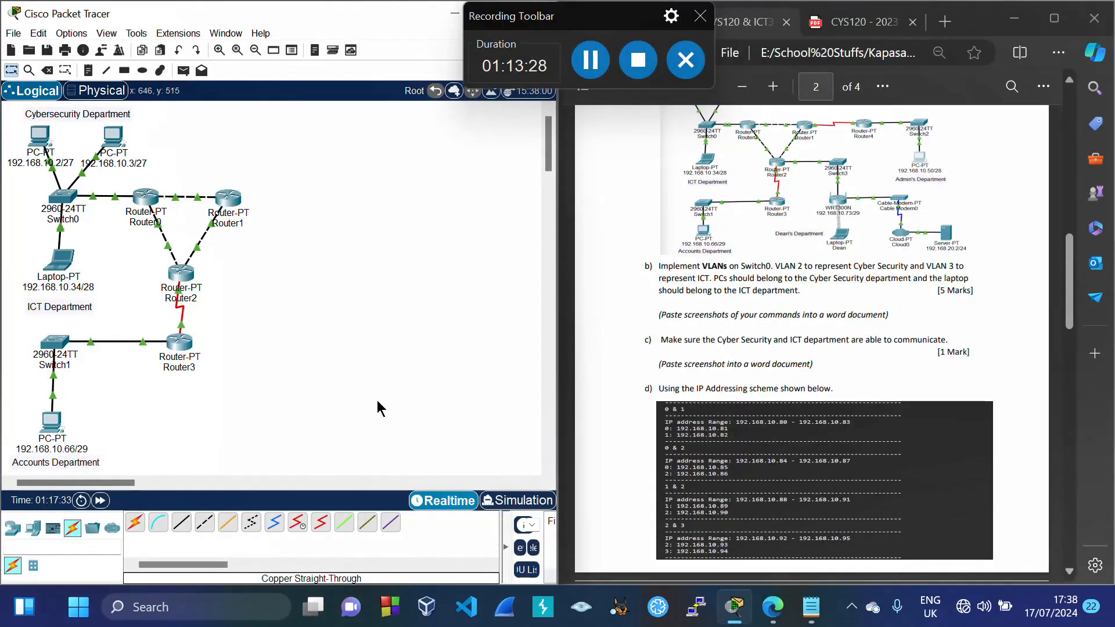
pyautogui.click(142, 201)
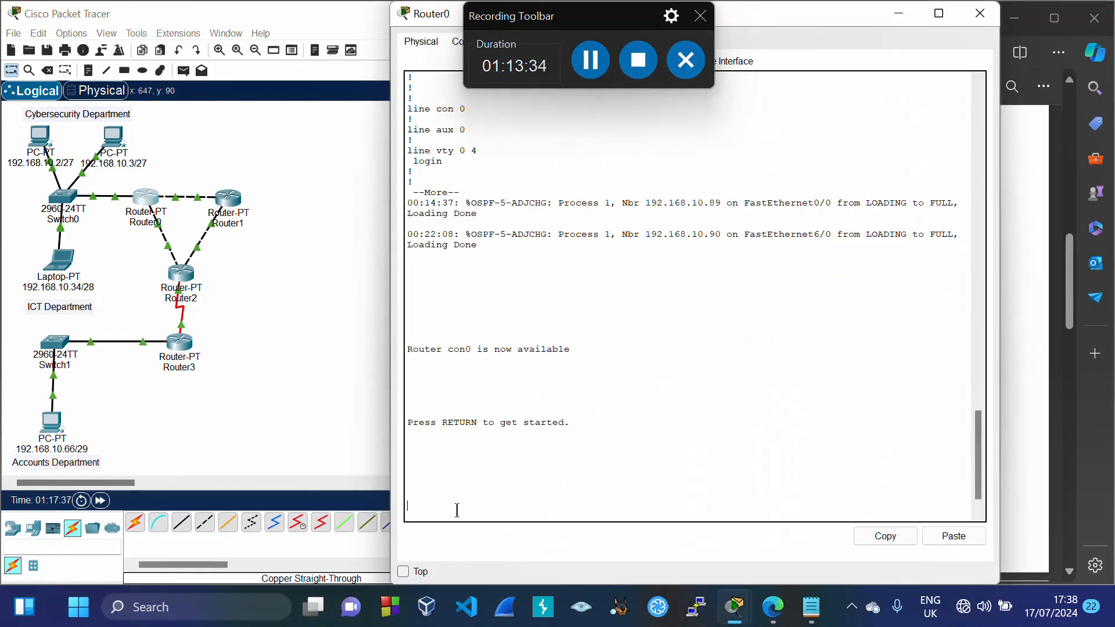
pyautogui.press('Return')
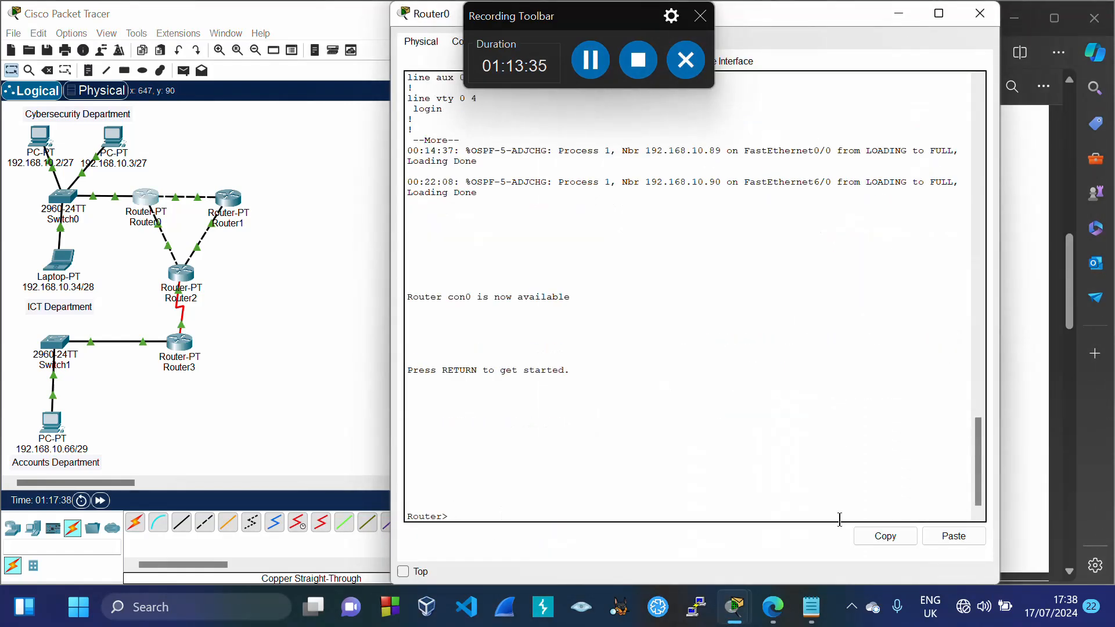
pyautogui.click(927, 544)
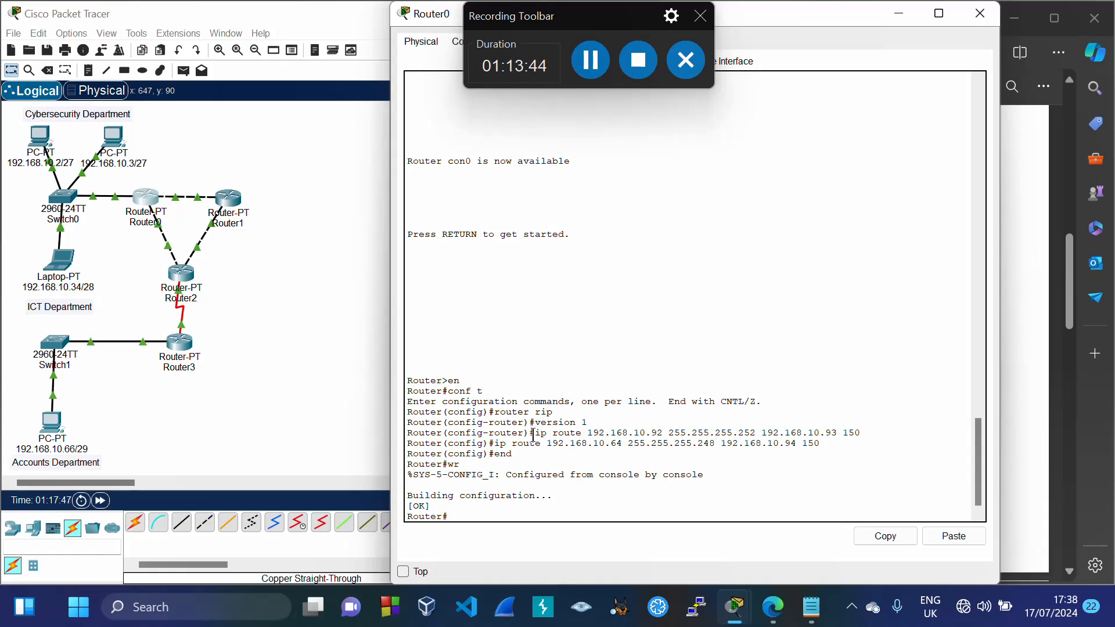
pyautogui.click(976, 22)
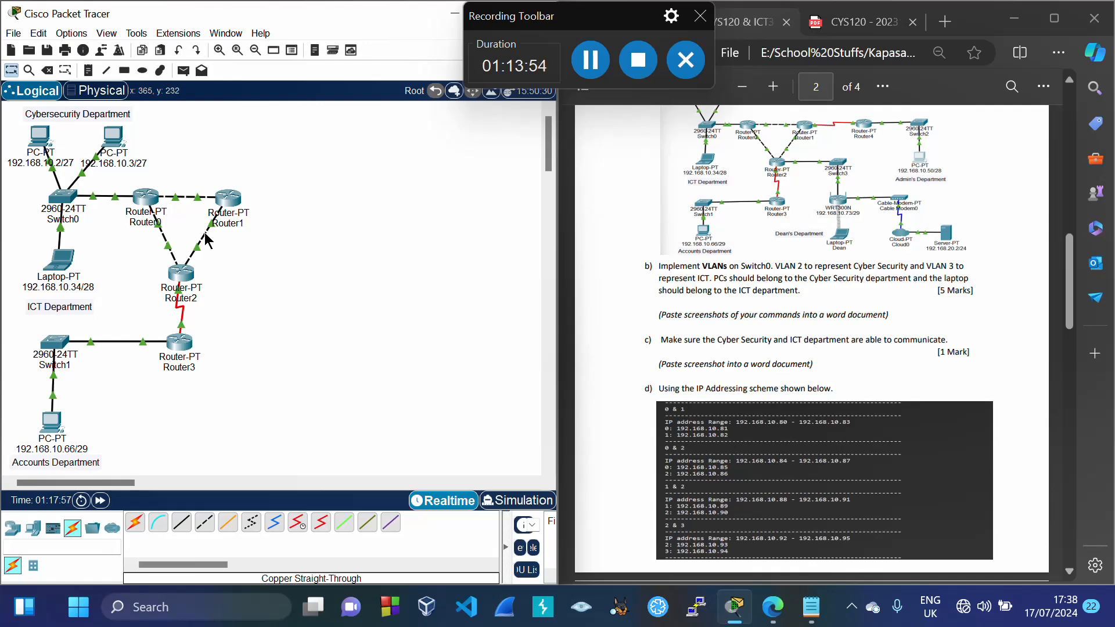
# Review the static route entries in Router0's configuration, including the network, mask and next hop fields, and close the router window
pyautogui.click(142, 205)
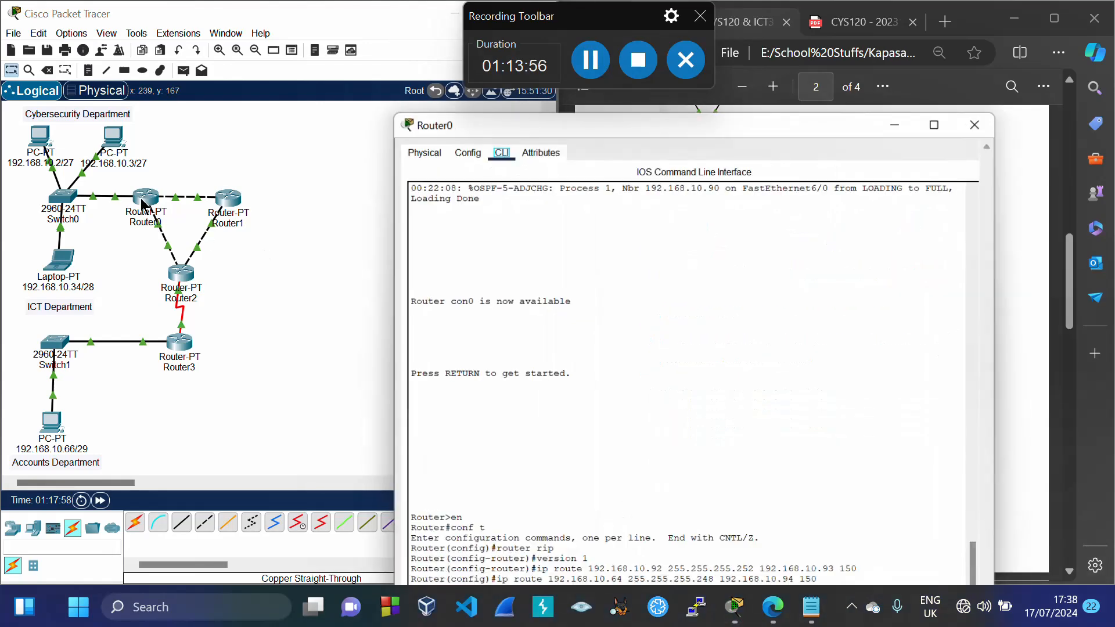
pyautogui.moveTo(795, 13); pyautogui.dragTo(766, 123)
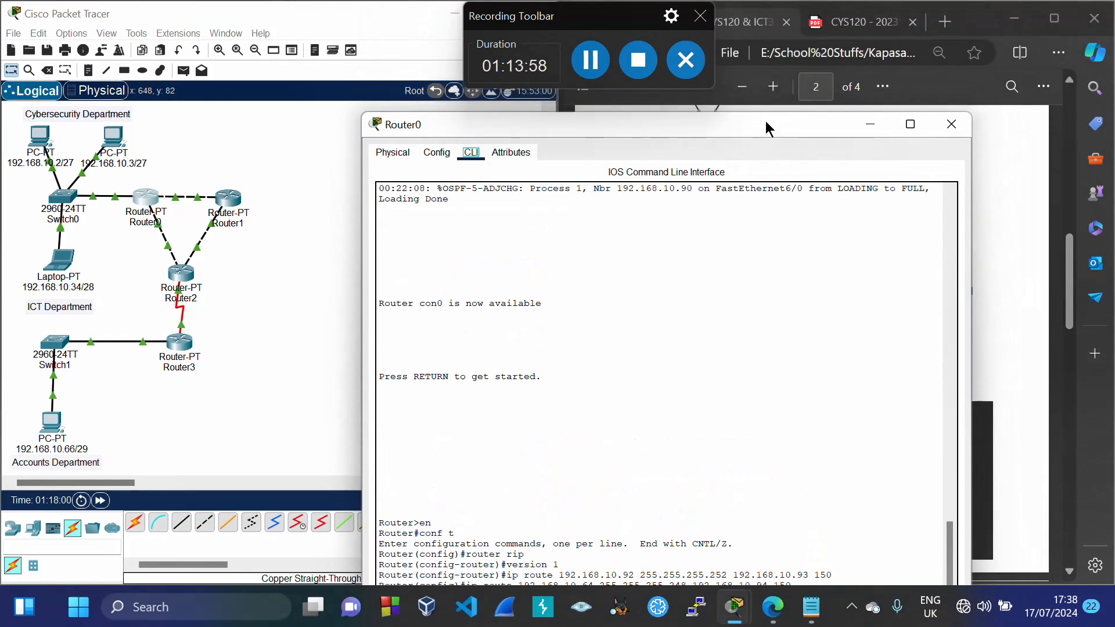
pyautogui.click(435, 155)
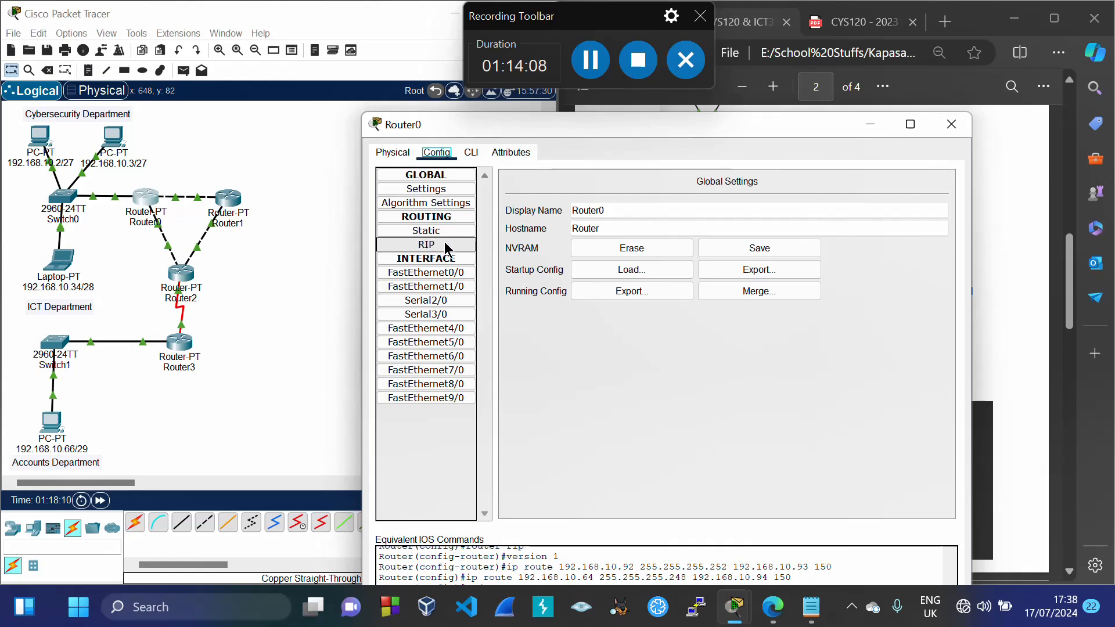
pyautogui.click(418, 235)
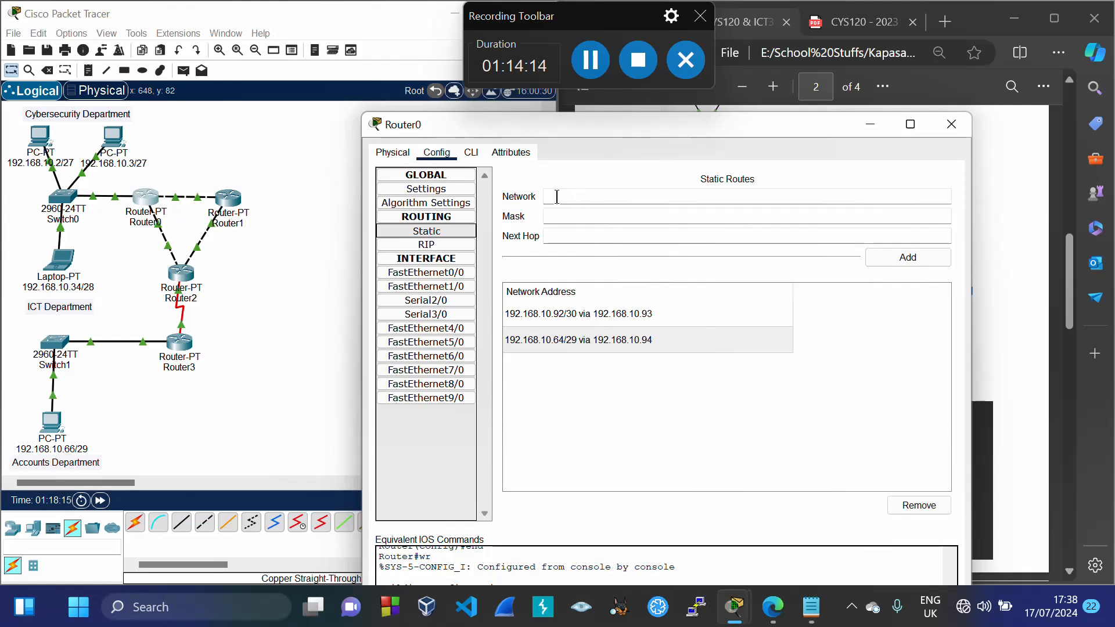
pyautogui.click(557, 196)
pyautogui.click(566, 218)
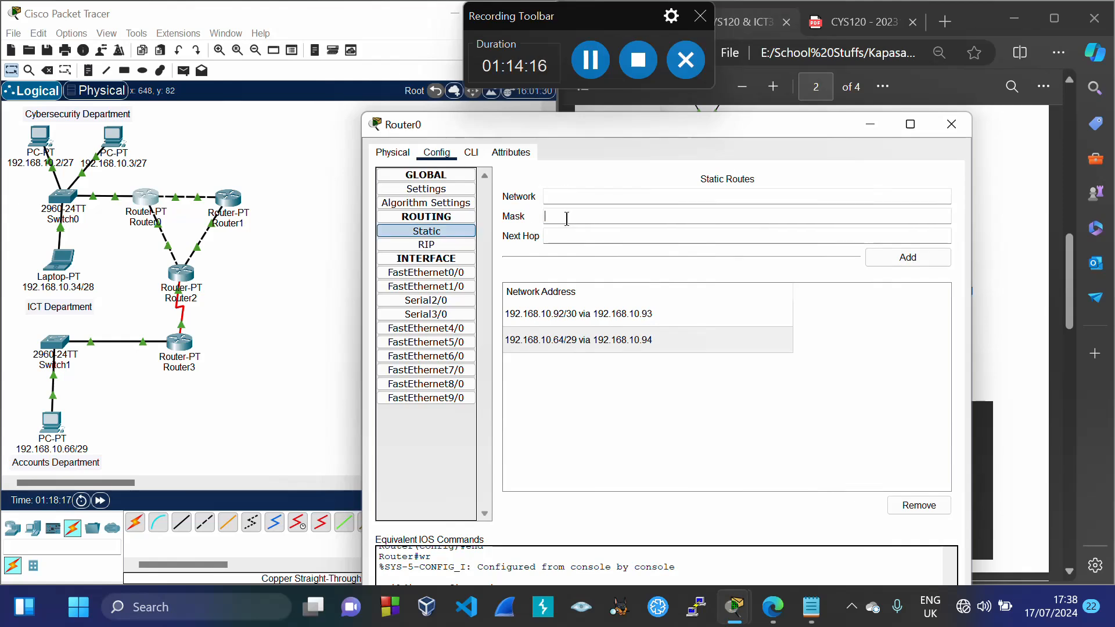
pyautogui.click(568, 232)
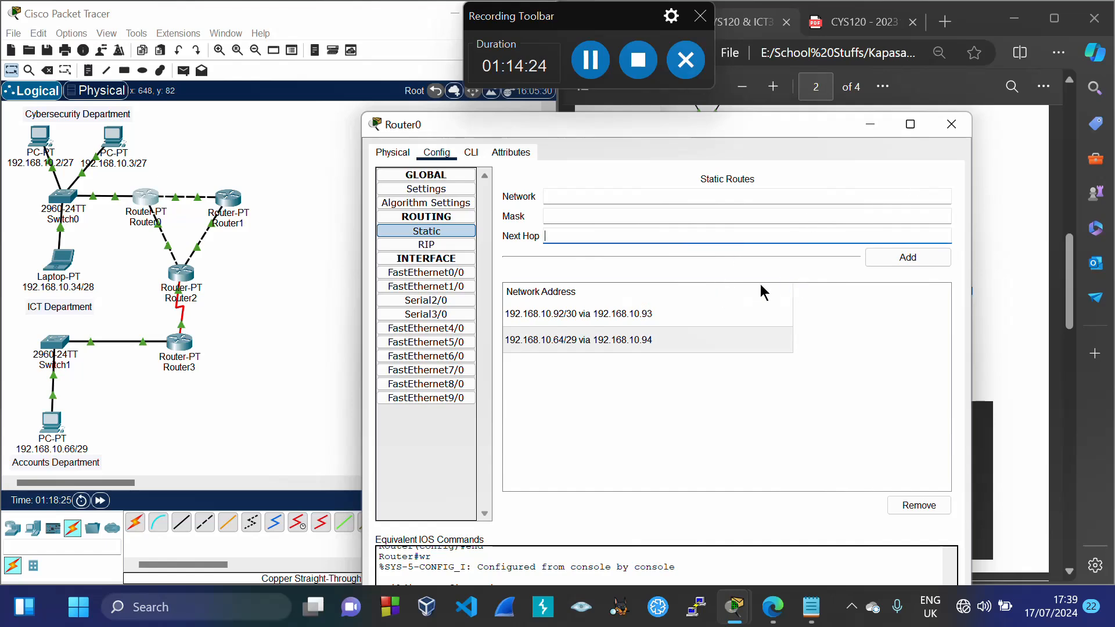
pyautogui.click(945, 134)
# Check the static routing task in the exam, then in the Notepad notes duplicate the Router0 static routing block below itself and rename the copy Router2
pyautogui.click(776, 360)
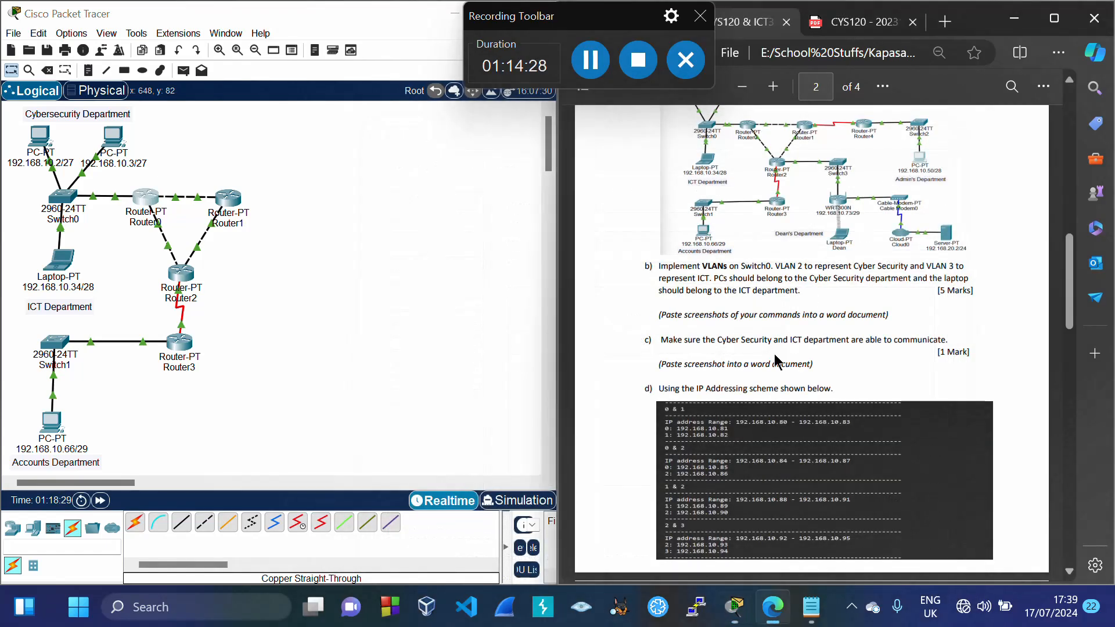
pyautogui.scroll(-5, 776, 360)
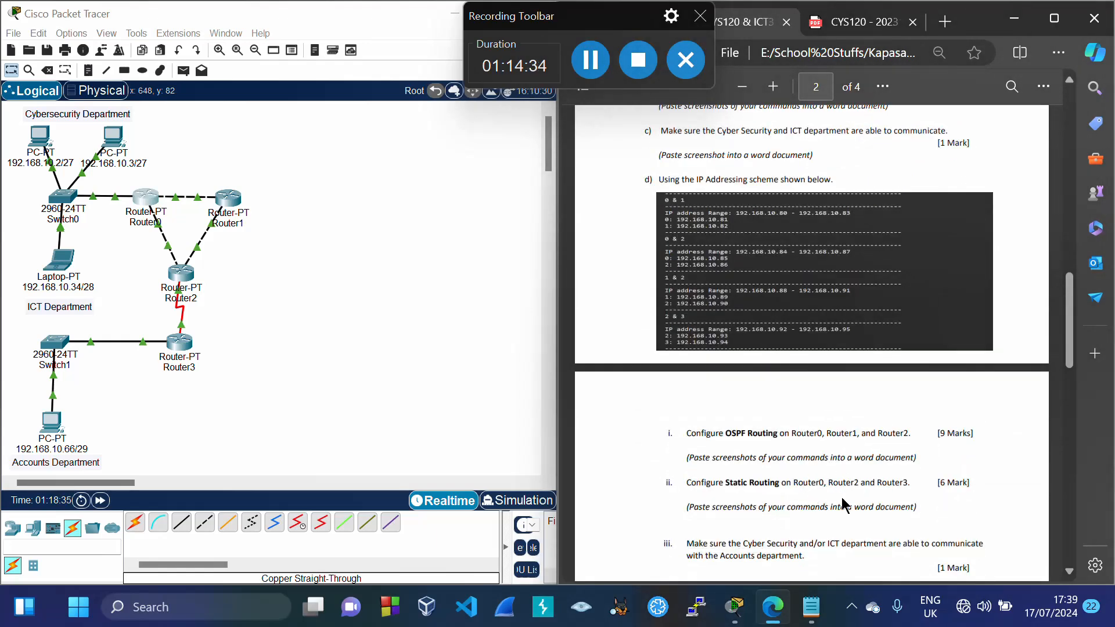
pyautogui.moveTo(818, 600)
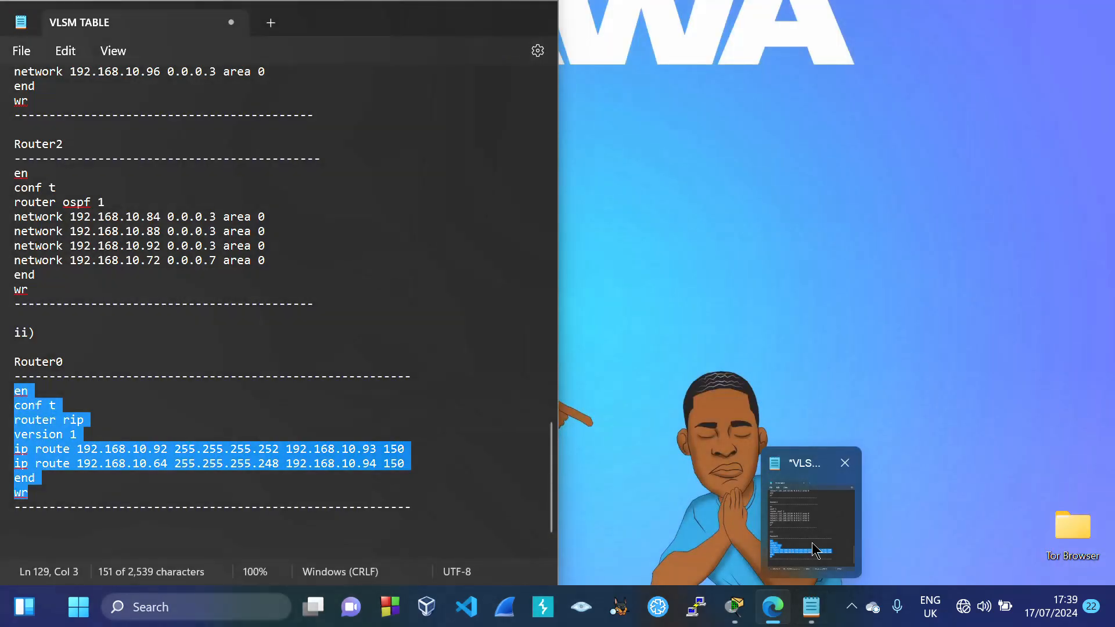
pyautogui.click(812, 540)
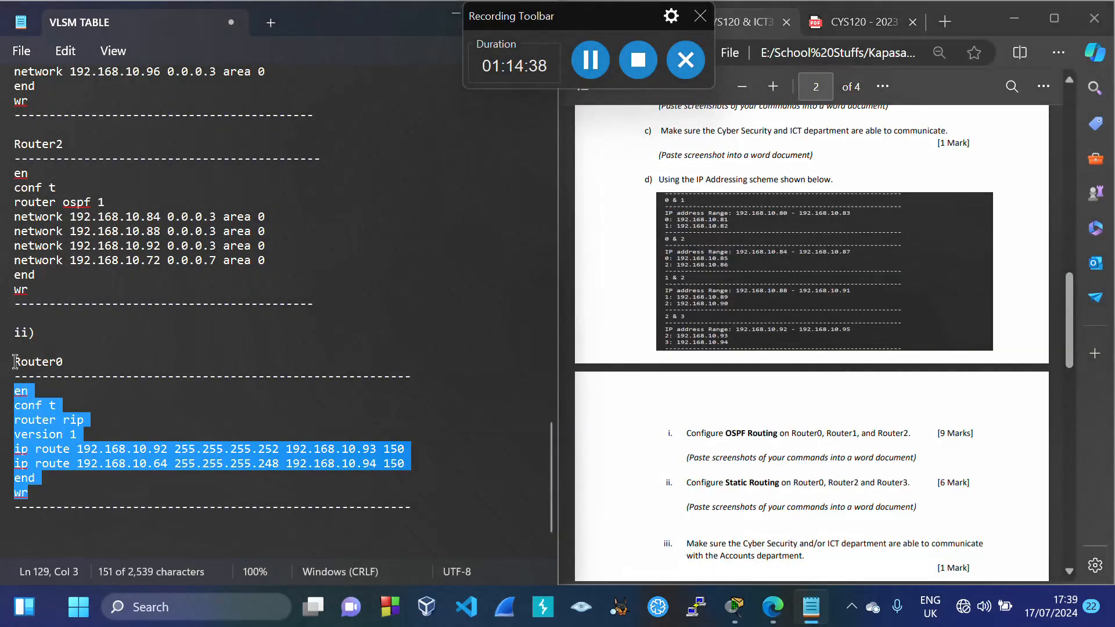
pyautogui.moveTo(8, 360); pyautogui.dragTo(416, 514)
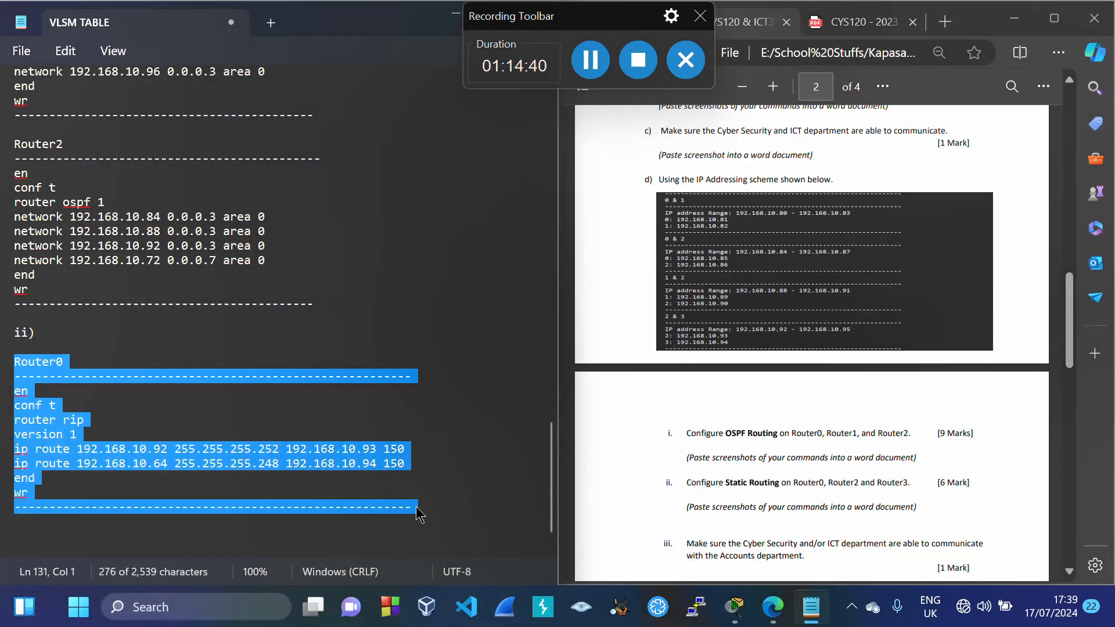
pyautogui.click(417, 513)
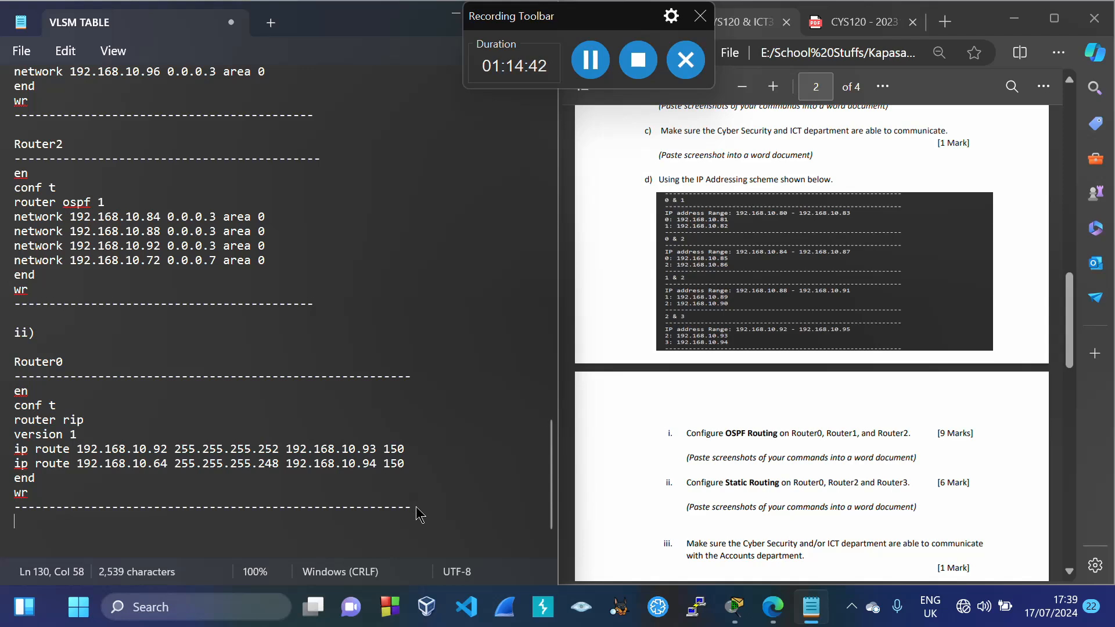
pyautogui.press('Return')
pyautogui.write('Router0 --------------------------------------------------------- en conf t router rip version 1 ip route 192.168.10.92 255.255.255.252 192.168.10.93 150 ip route 192.168.10.64 255.255.255.248 192.168.10.94 150 end wr ---------------------------------------------------------')
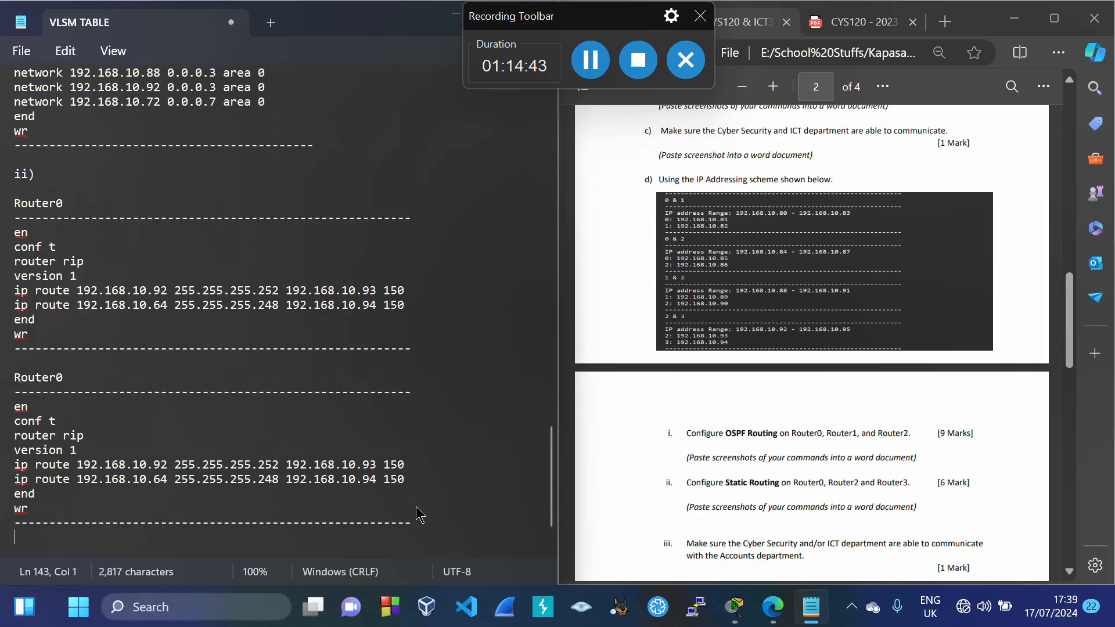
pyautogui.click(74, 382)
pyautogui.press('BackSpace')
pyautogui.write('2')
# Consult the exam's topology diagram, then duplicate the Router2 section's "ip route 192.168.10.64" line to make a third route entry
pyautogui.click(703, 335)
pyautogui.scroll(7, 702, 336)
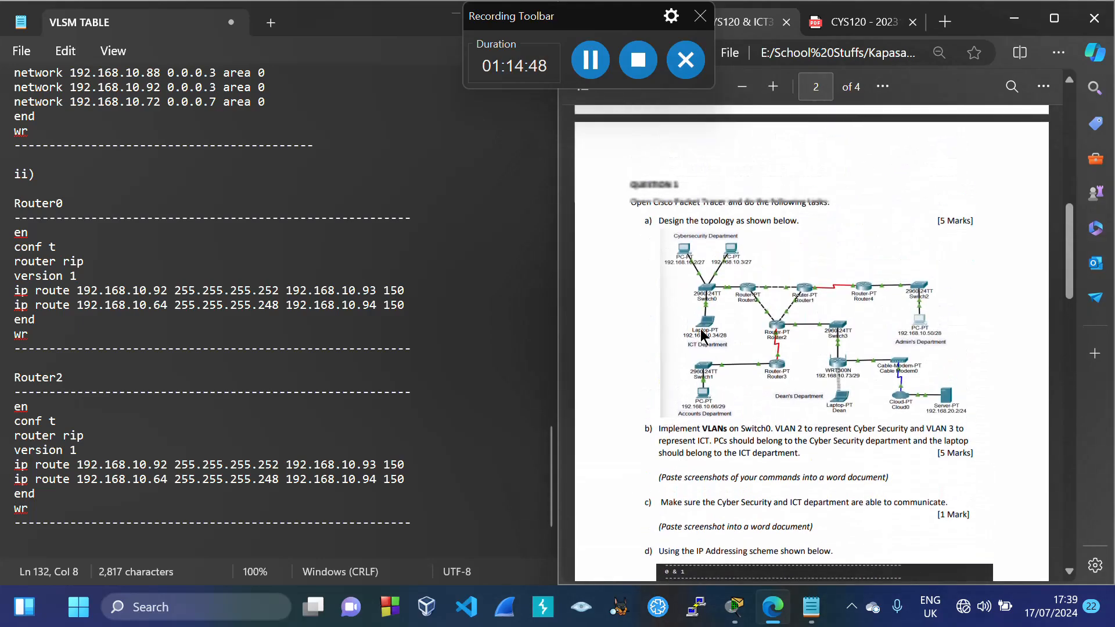
pyautogui.scroll(-1, 703, 336)
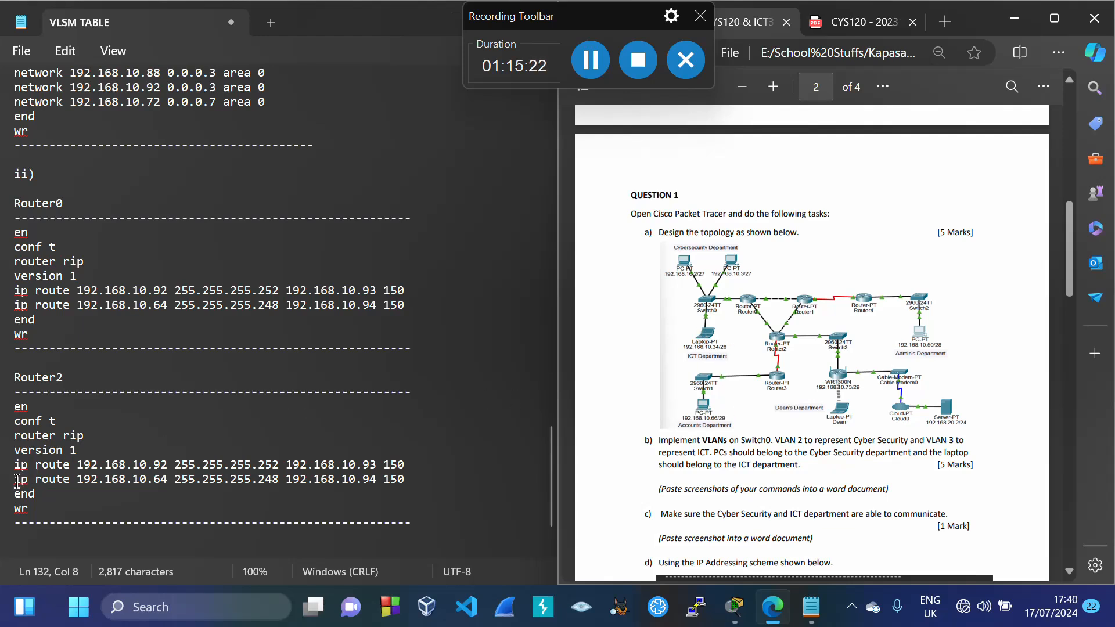
pyautogui.moveTo(15, 479); pyautogui.dragTo(409, 485)
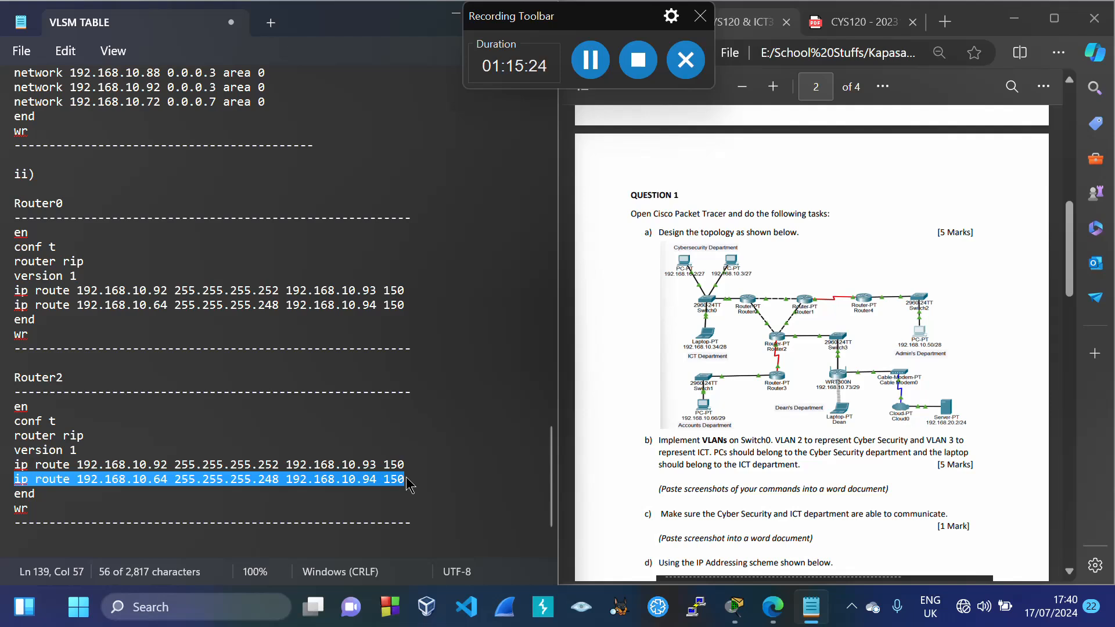
pyautogui.hotkey('ctrl', 'c')
pyautogui.press('Home')
pyautogui.hotkey('ctrl', 'v')
pyautogui.press('Return')
pyautogui.press('End')
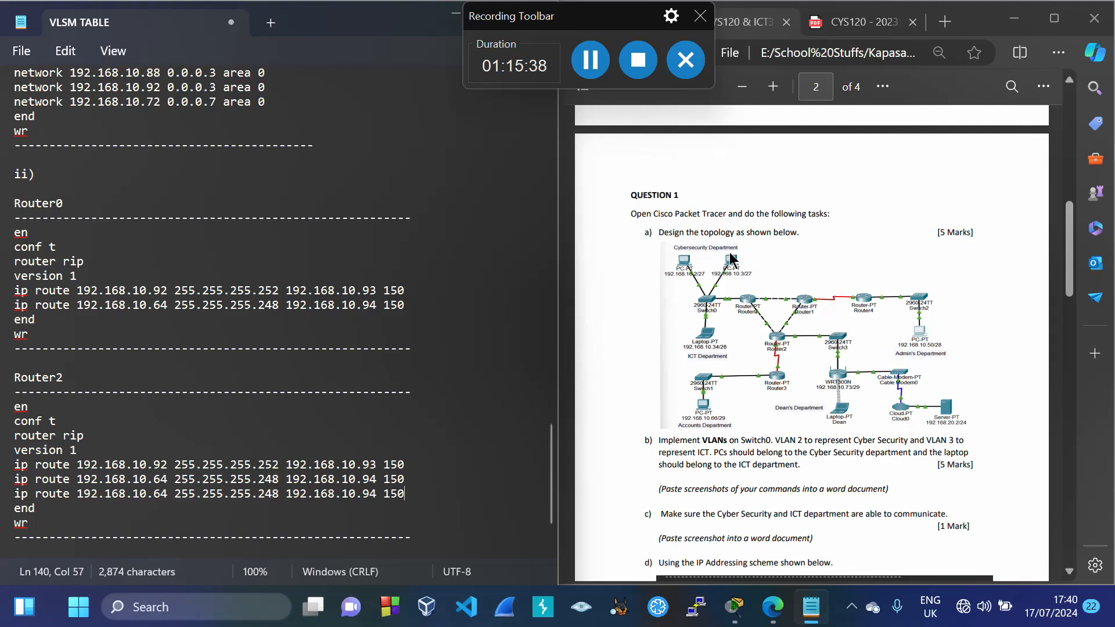
# Look up the Cybersecurity network and /27 mask in the notes, then set Router2's first route to network 192.168.10.0 with mask 255.255.255.224
pyautogui.scroll(2, 421, 276)
pyautogui.scroll(20, 420, 276)
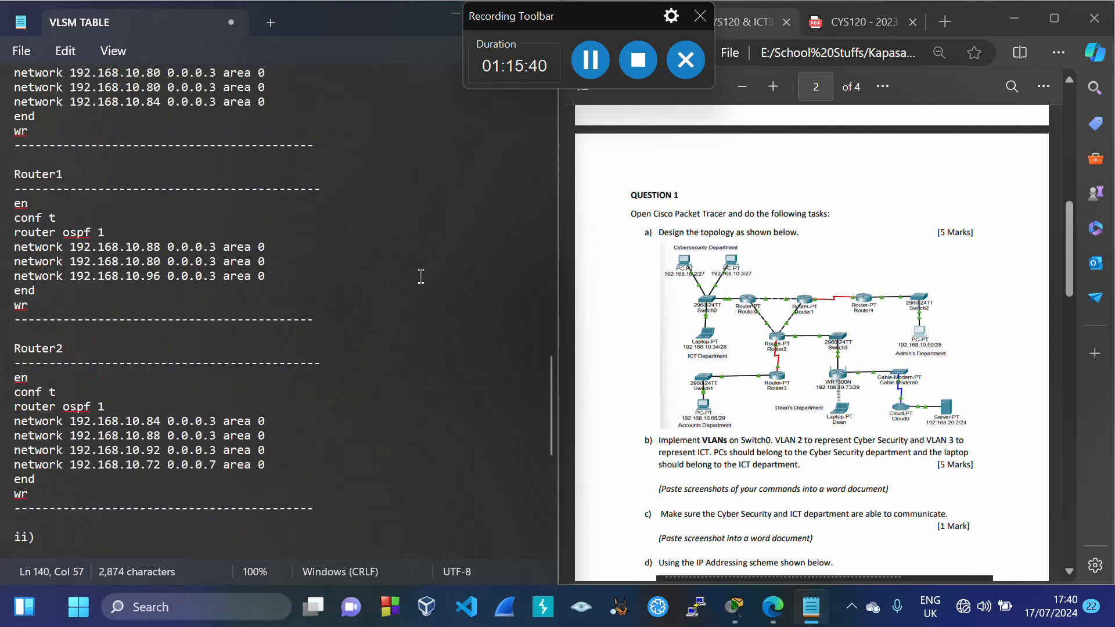
pyautogui.scroll(12, 419, 287)
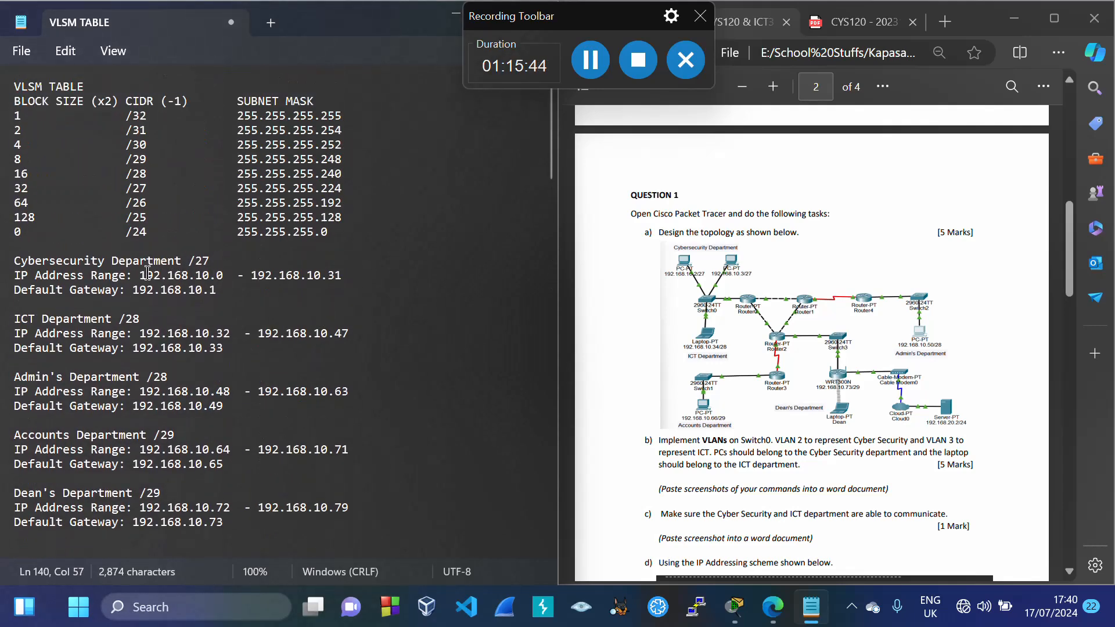
pyautogui.moveTo(141, 273); pyautogui.dragTo(225, 282)
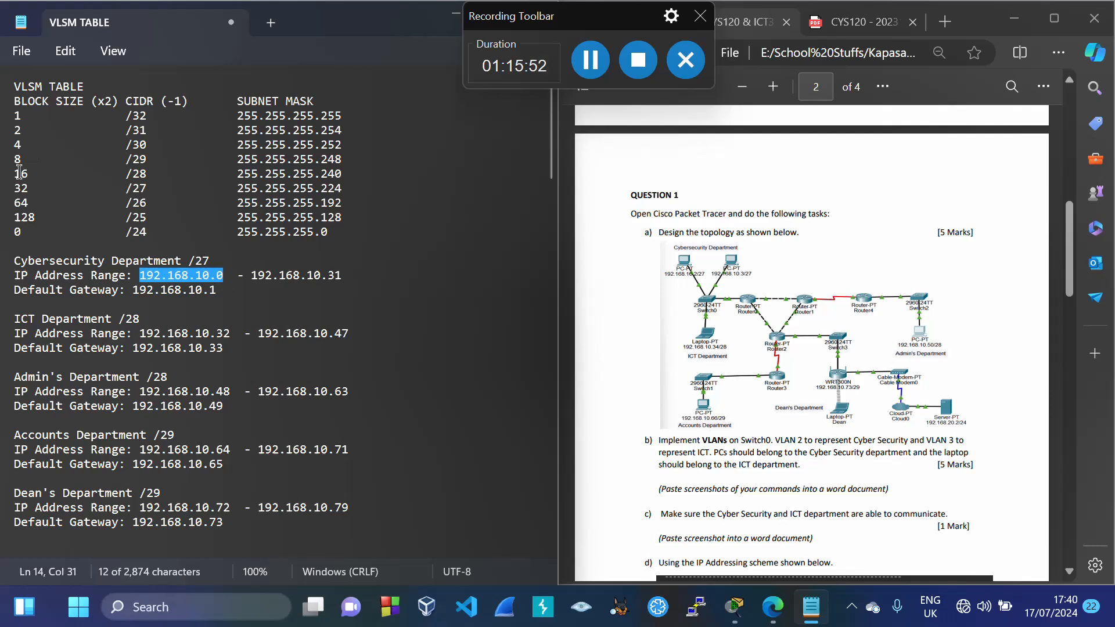
pyautogui.moveTo(17, 186); pyautogui.dragTo(361, 194)
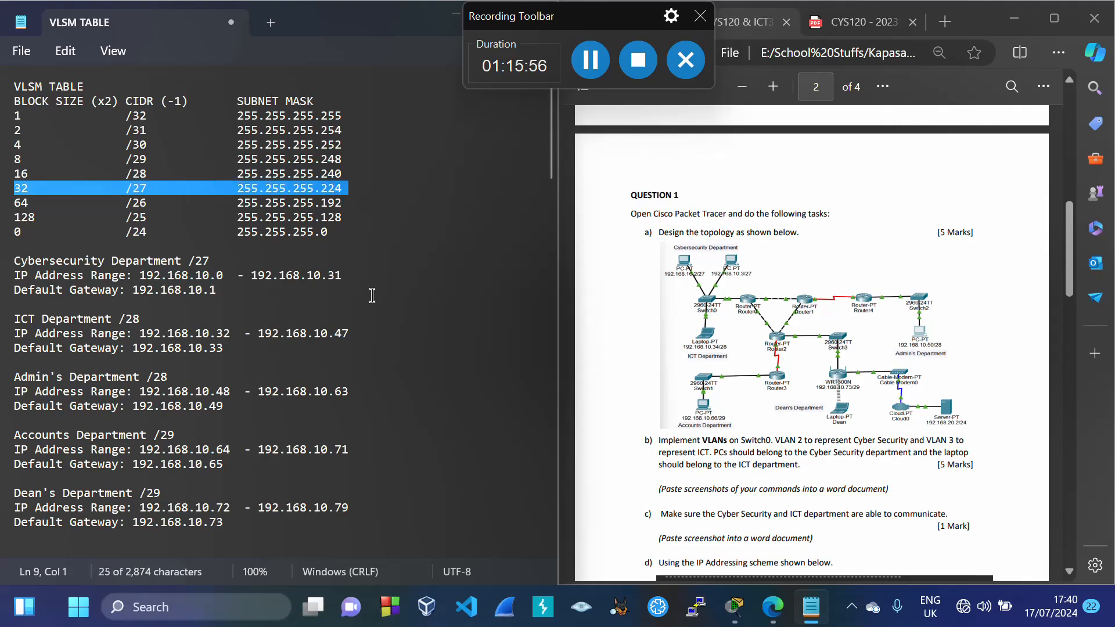
pyautogui.scroll(-10, 374, 299)
pyautogui.scroll(-20, 375, 307)
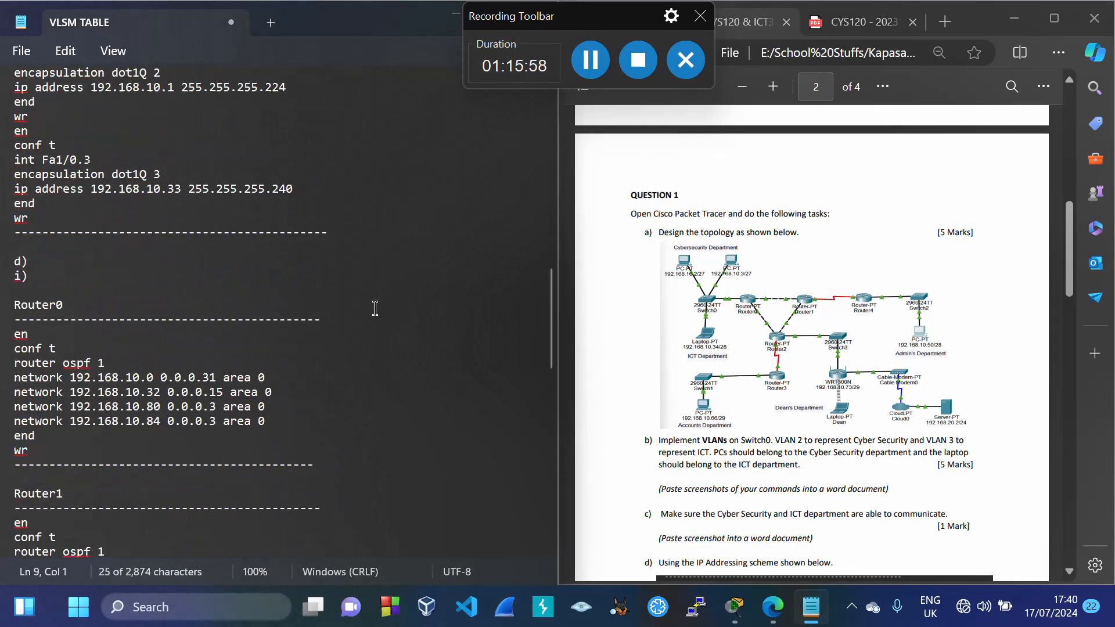
pyautogui.scroll(-7, 374, 307)
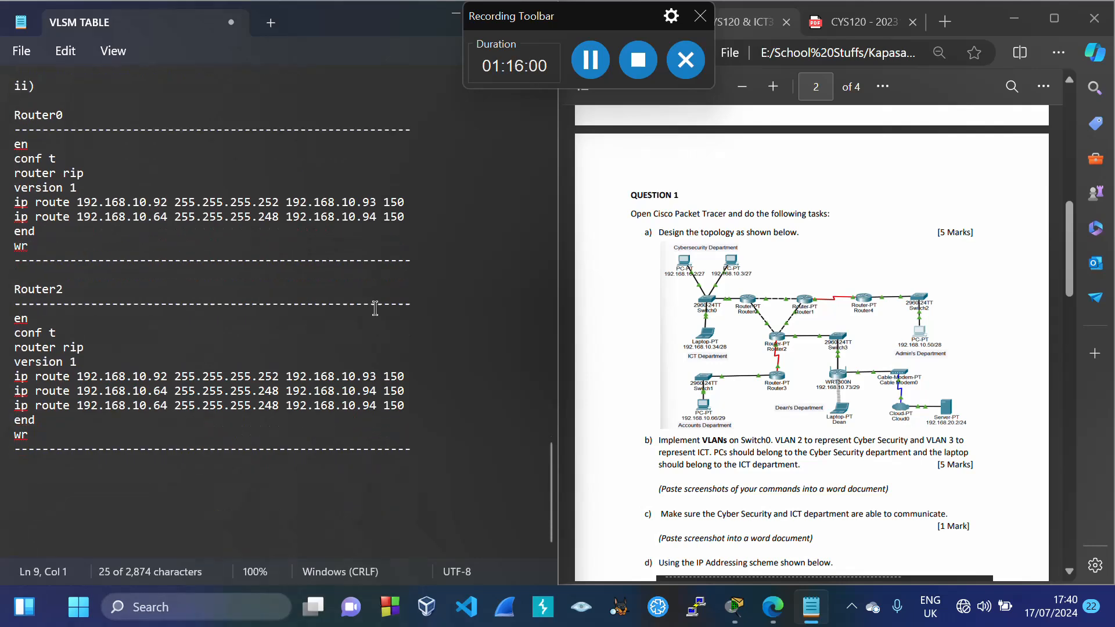
pyautogui.click(168, 376)
pyautogui.press('BackSpace')
pyautogui.press('BackSpace')
pyautogui.write('0')
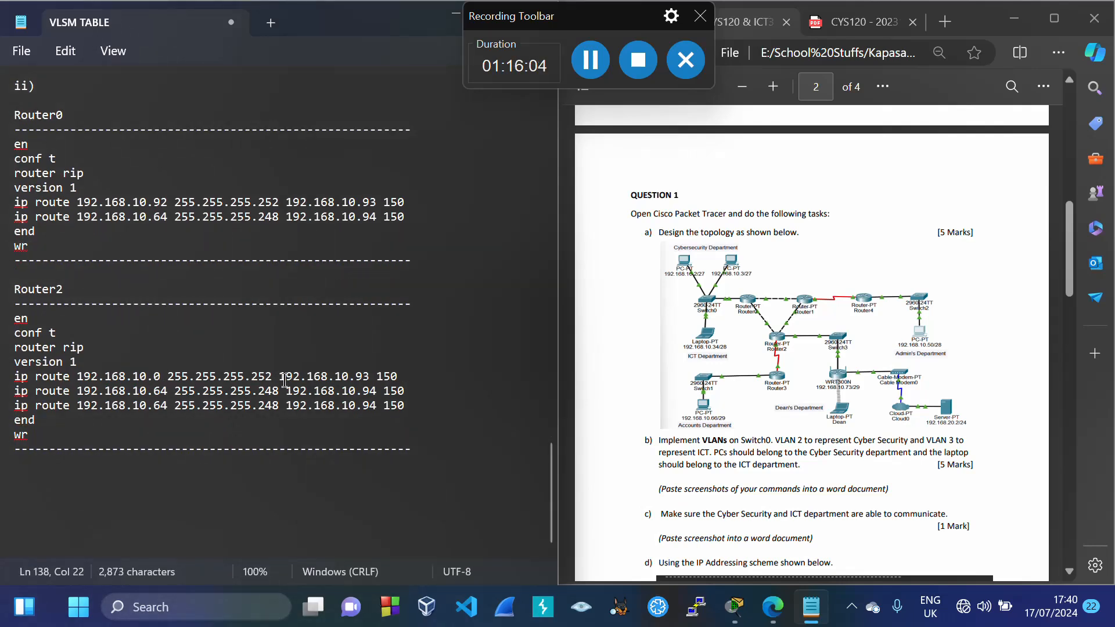
pyautogui.press('BackSpace')
pyautogui.press('BackSpace')
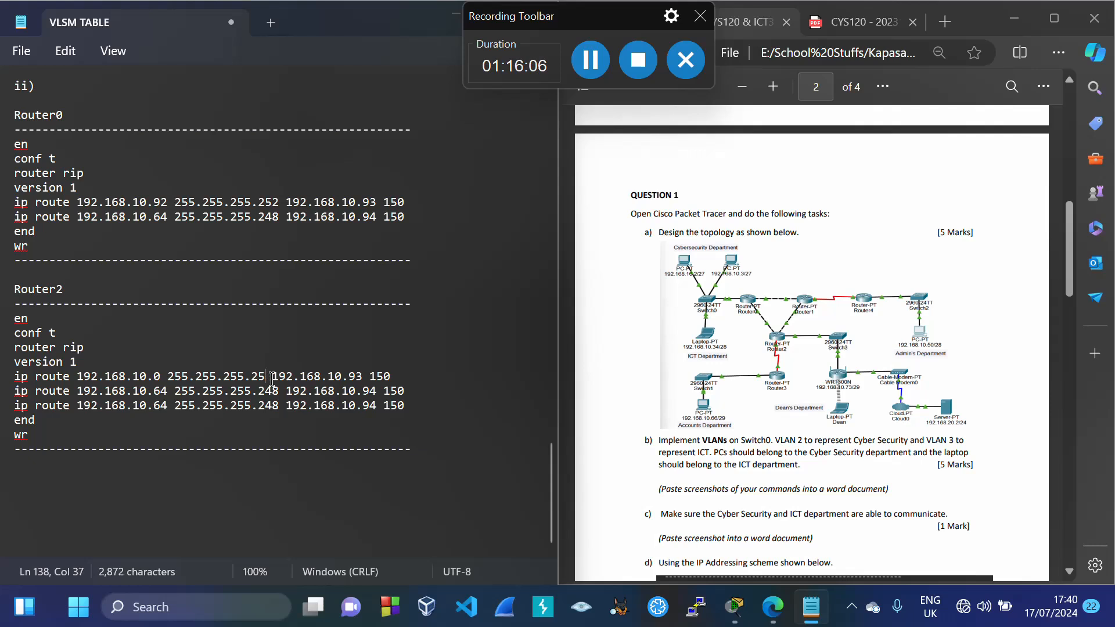
pyautogui.write('24')
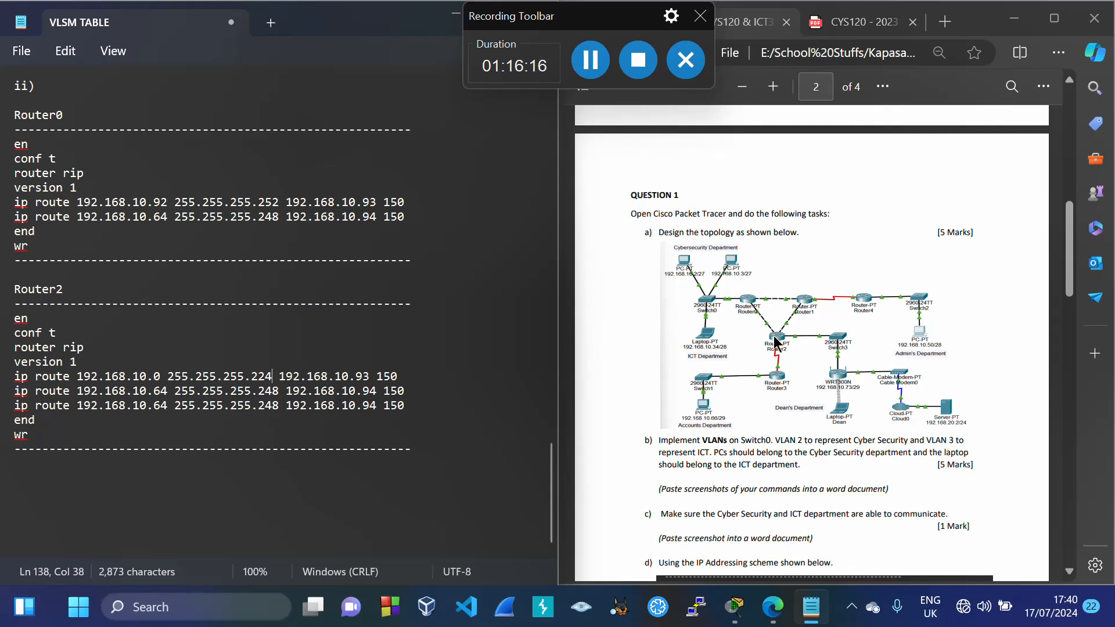
# Look up Router0's address on the 0 & 2 link in the exam's addressing scheme and set Router2's first route next hop to 192.168.10.85
pyautogui.click(786, 436)
pyautogui.scroll(-2, 786, 436)
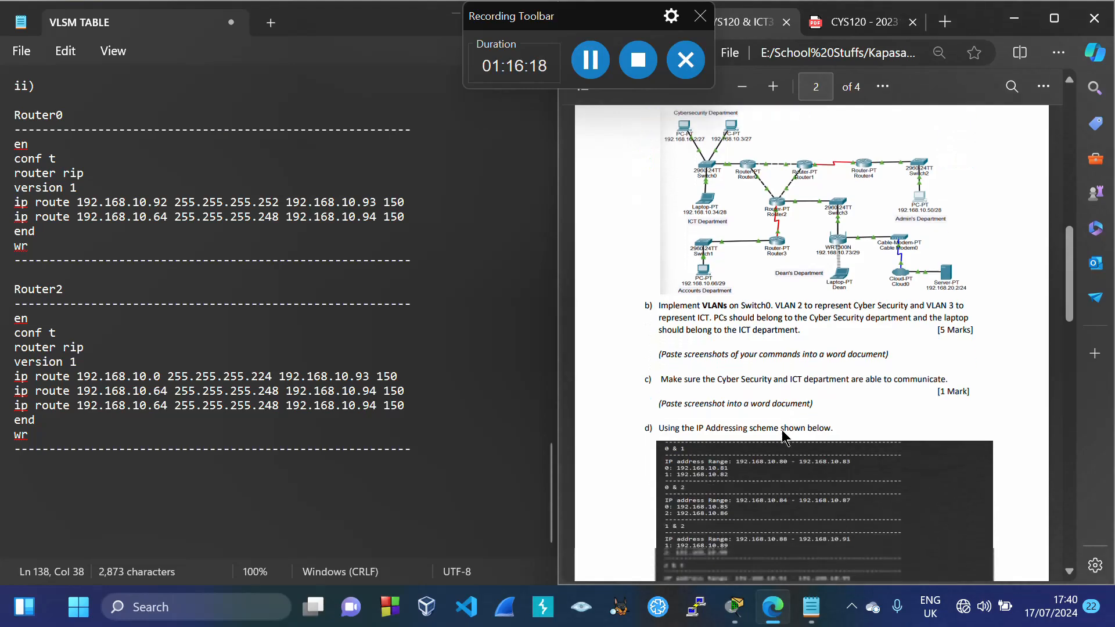
pyautogui.scroll(-1, 784, 436)
pyautogui.scroll(-1, 712, 435)
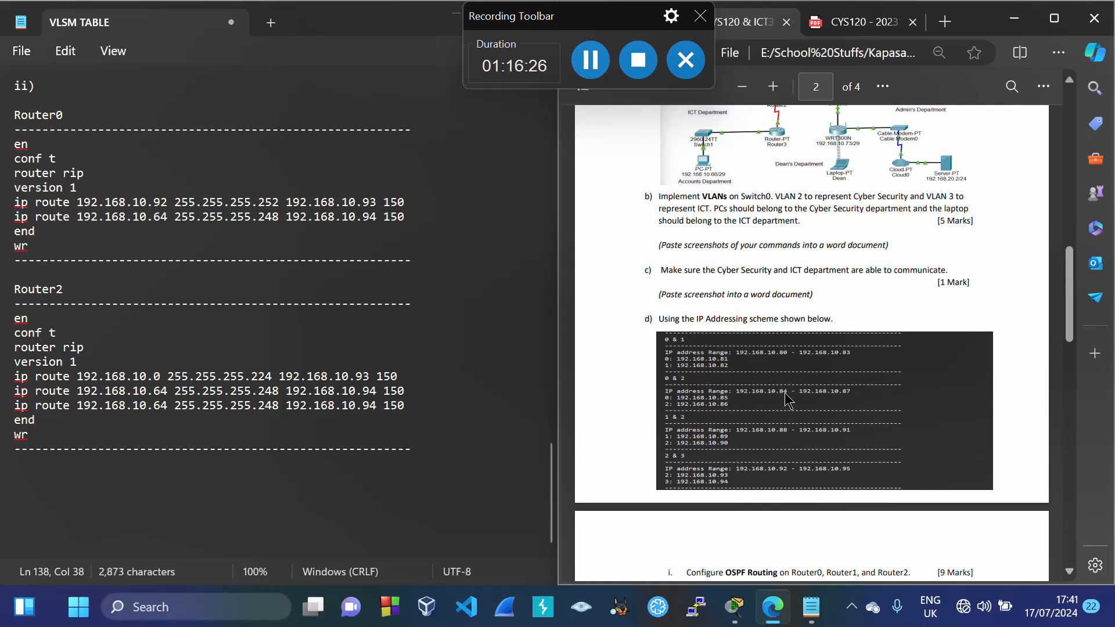
pyautogui.scroll(2, 787, 401)
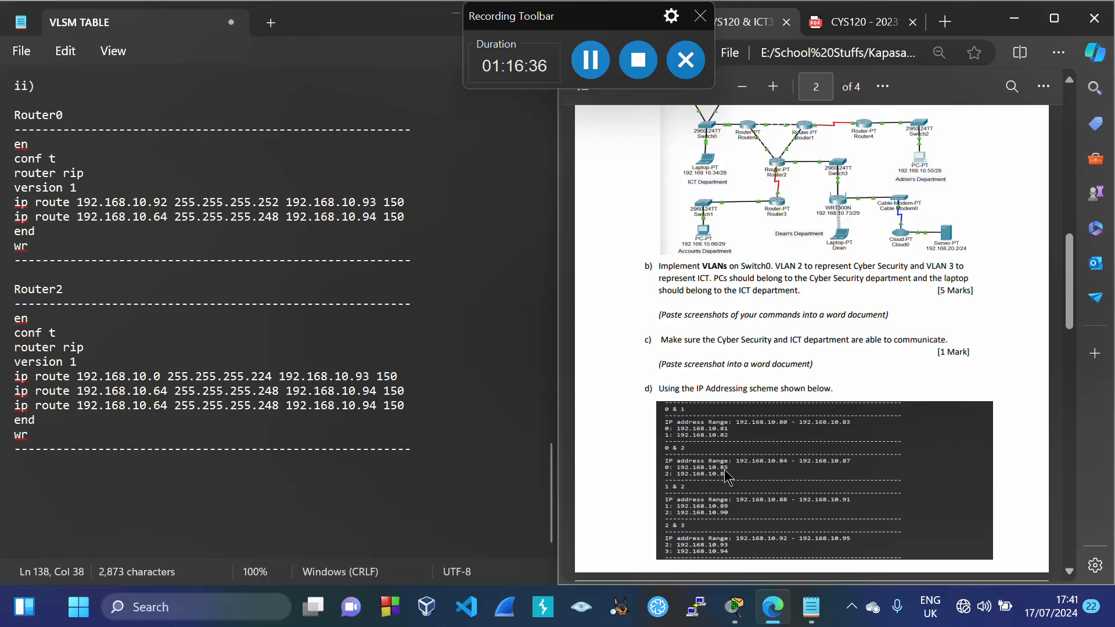
pyautogui.click(370, 377)
pyautogui.press('BackSpace')
pyautogui.press('BackSpace')
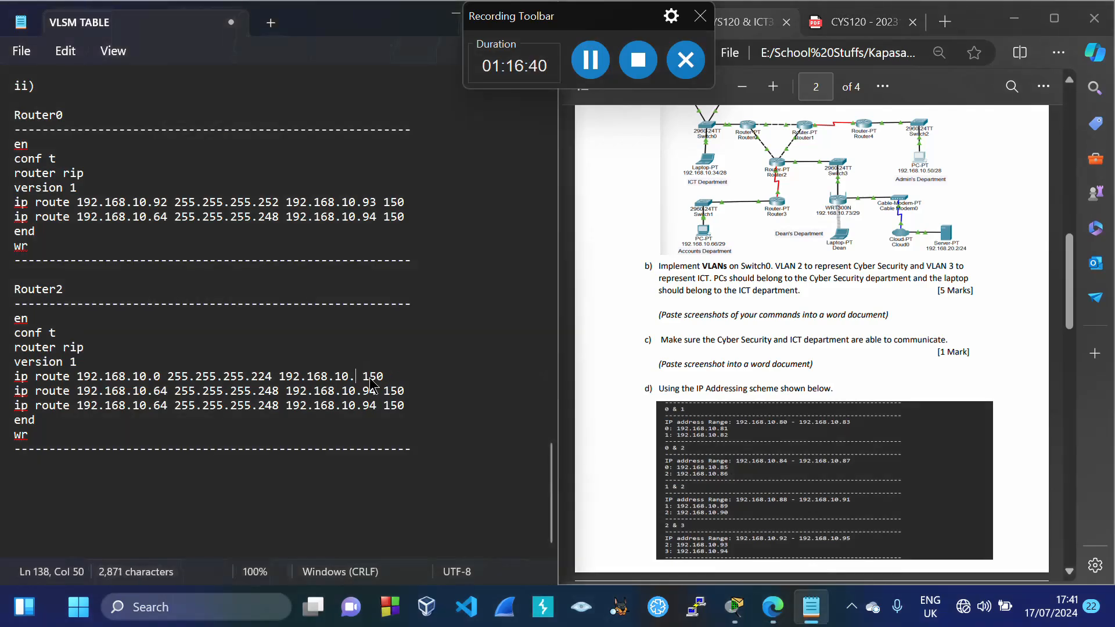
pyautogui.write('85')
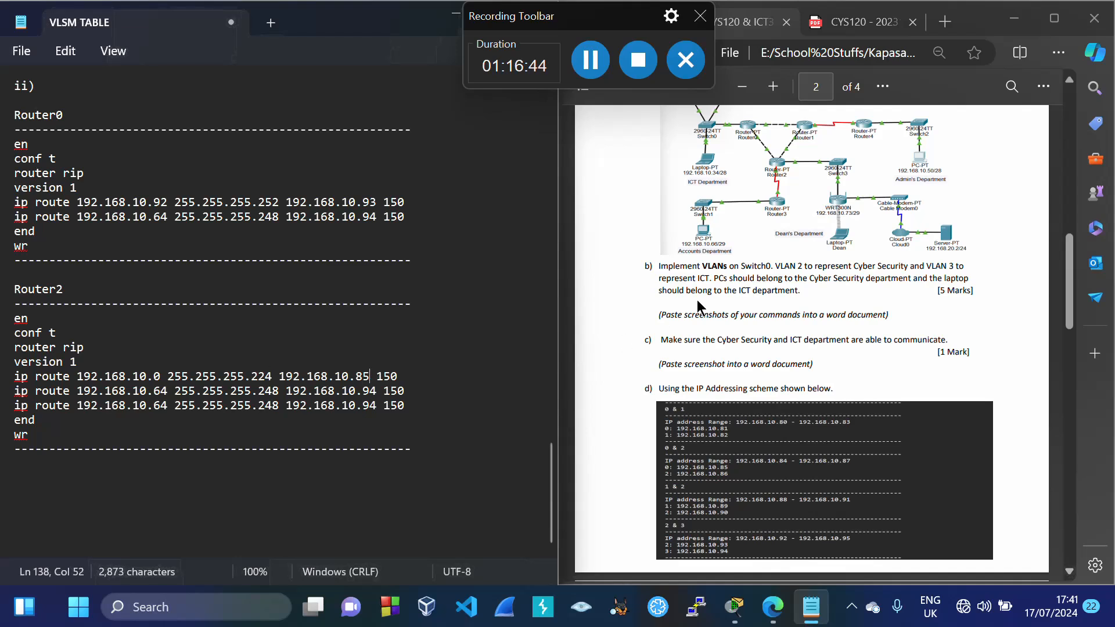
# Check the ICT department's path in the topology diagram and set the next hop of Router2's second route to 192.168.10.85
pyautogui.click(796, 209)
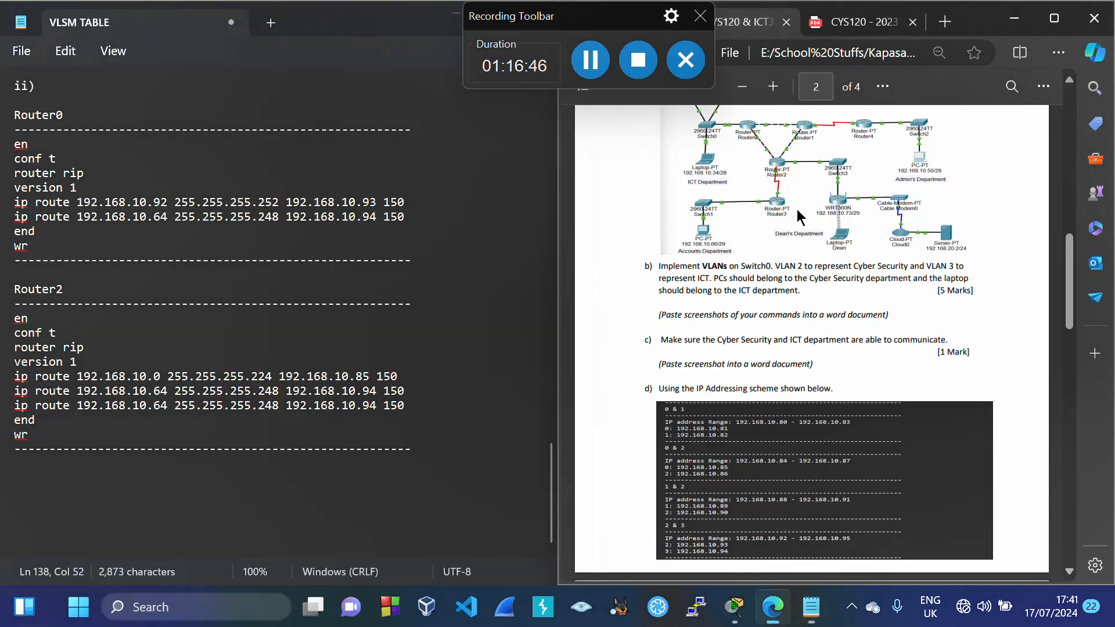
pyautogui.scroll(2, 796, 209)
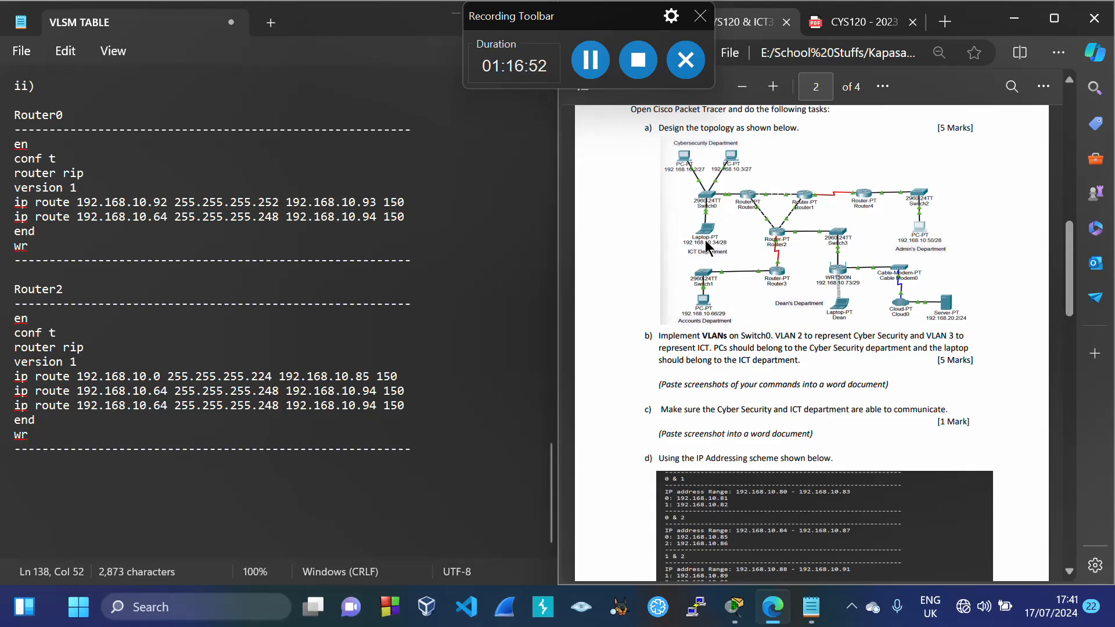
pyautogui.click(376, 390)
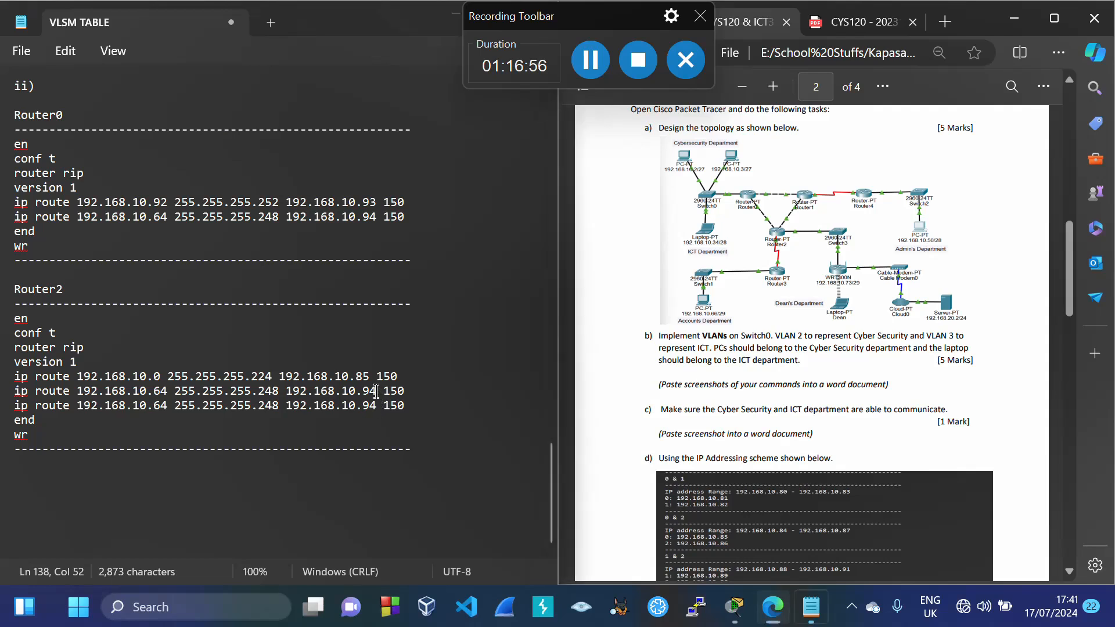
pyautogui.press('BackSpace')
pyautogui.press('BackSpace')
pyautogui.write('85')
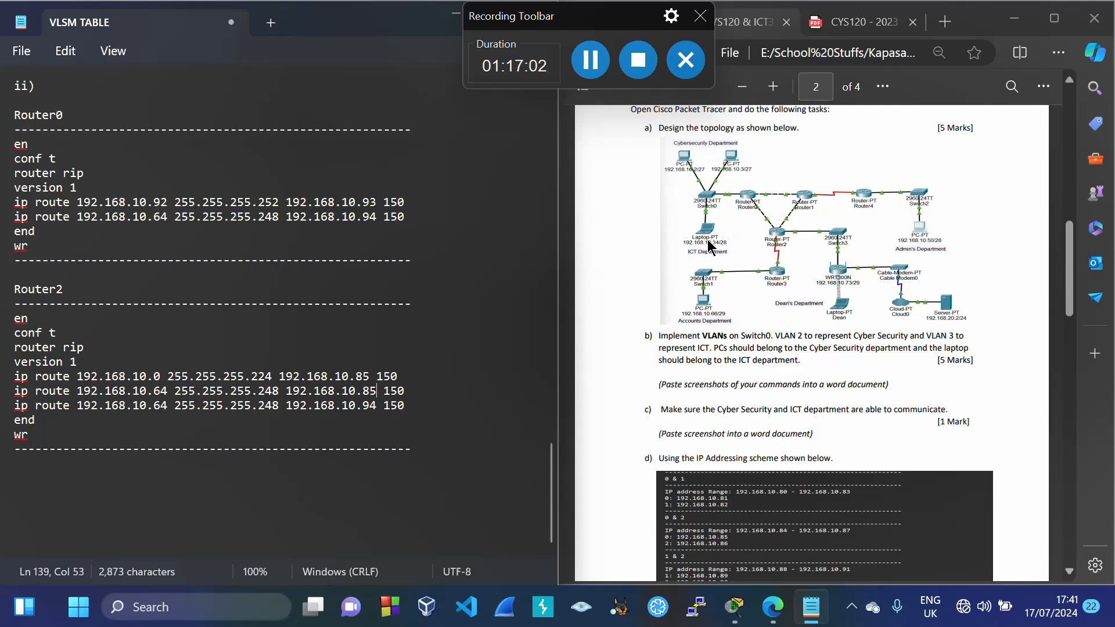
# Look up the ICT Department's network and /28 mask in the notes, then set Router2's second route to network 192.168.10.32 with mask 255.255.255.240
pyautogui.scroll(12, 495, 299)
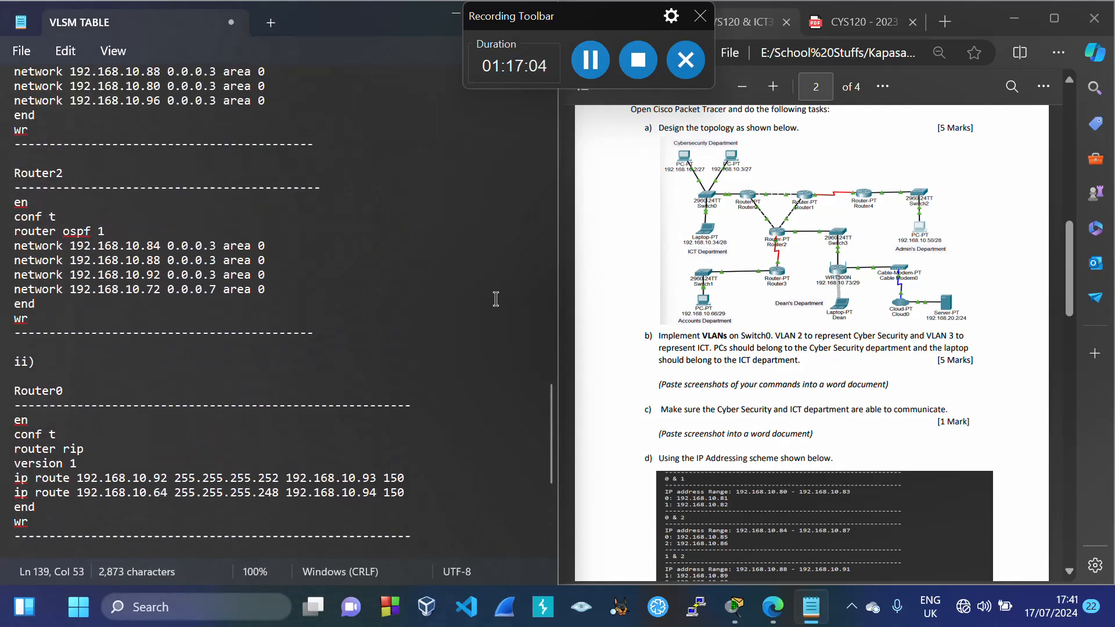
pyautogui.scroll(20, 495, 299)
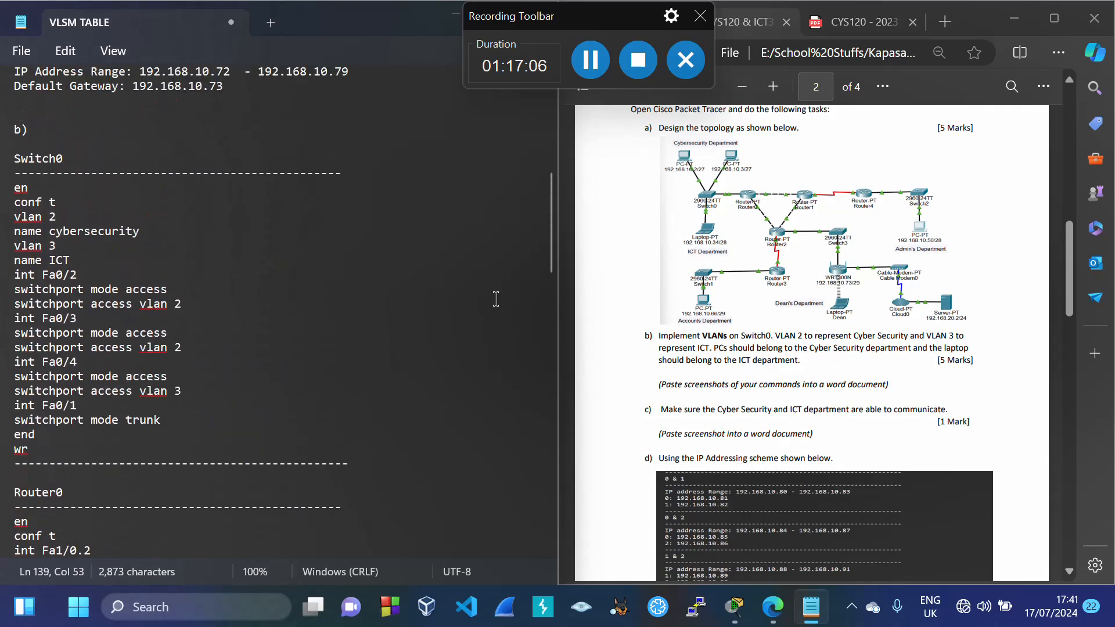
pyautogui.scroll(3, 494, 304)
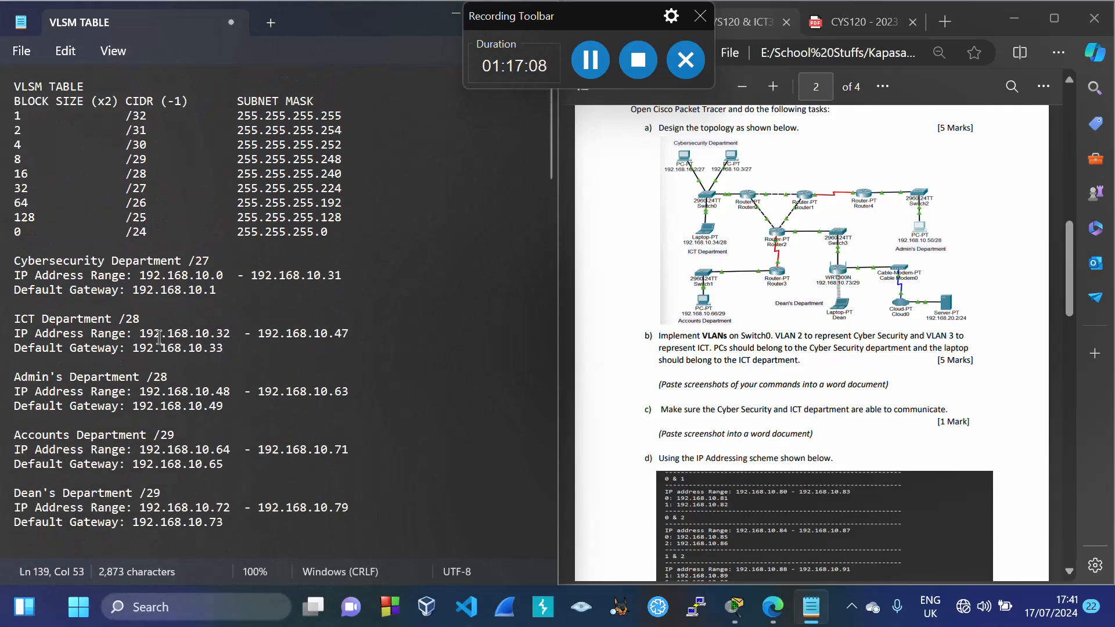
pyautogui.moveTo(141, 332); pyautogui.dragTo(231, 334)
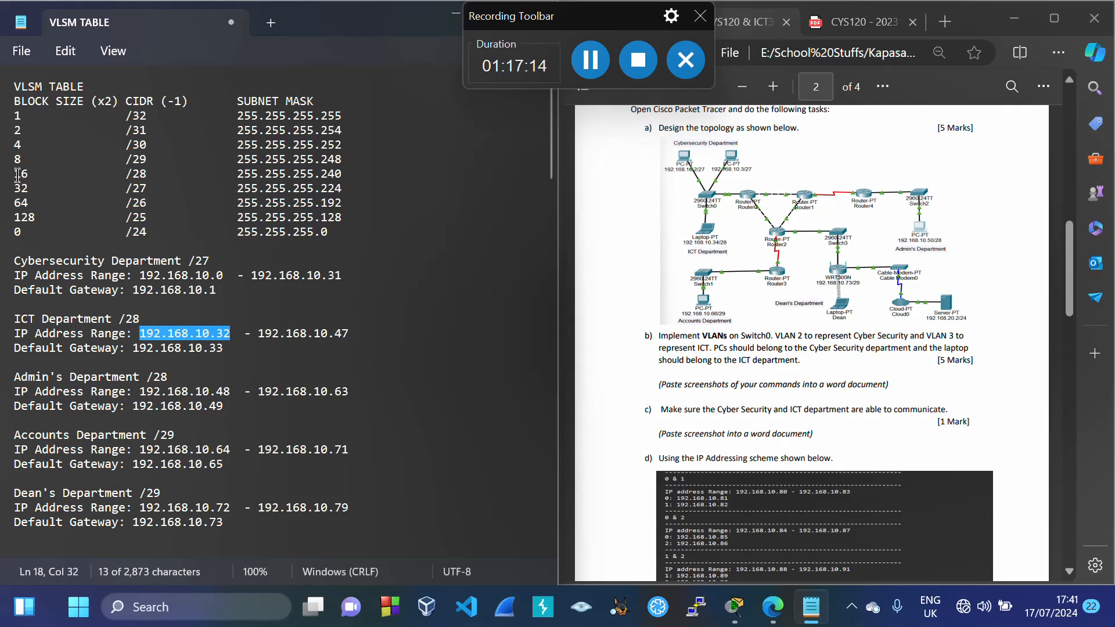
pyautogui.moveTo(15, 175); pyautogui.dragTo(349, 183)
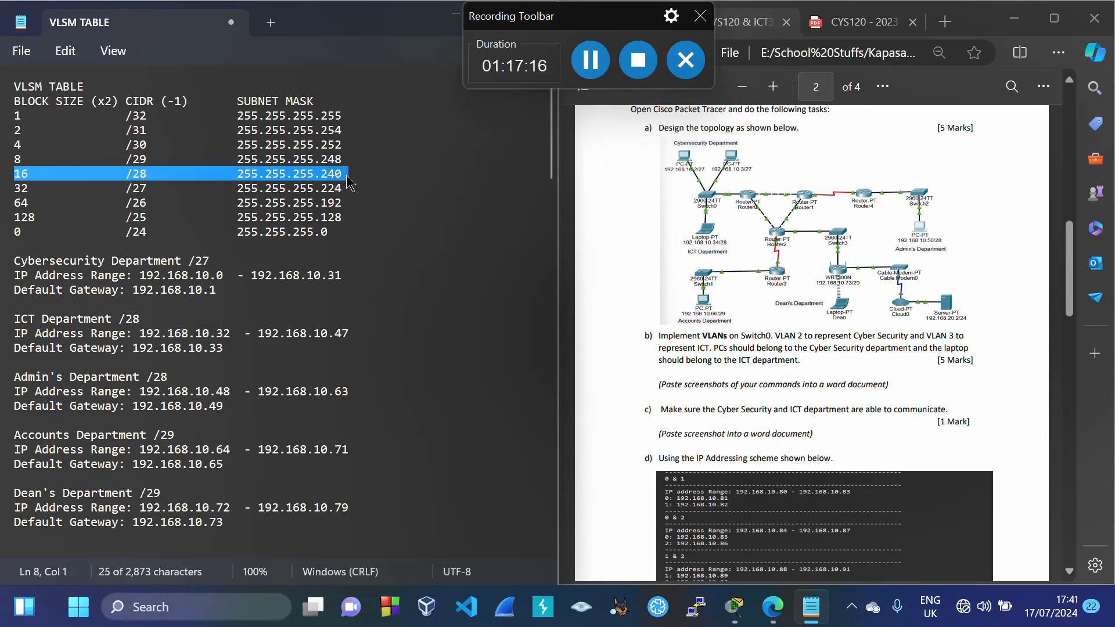
pyautogui.scroll(-20, 315, 324)
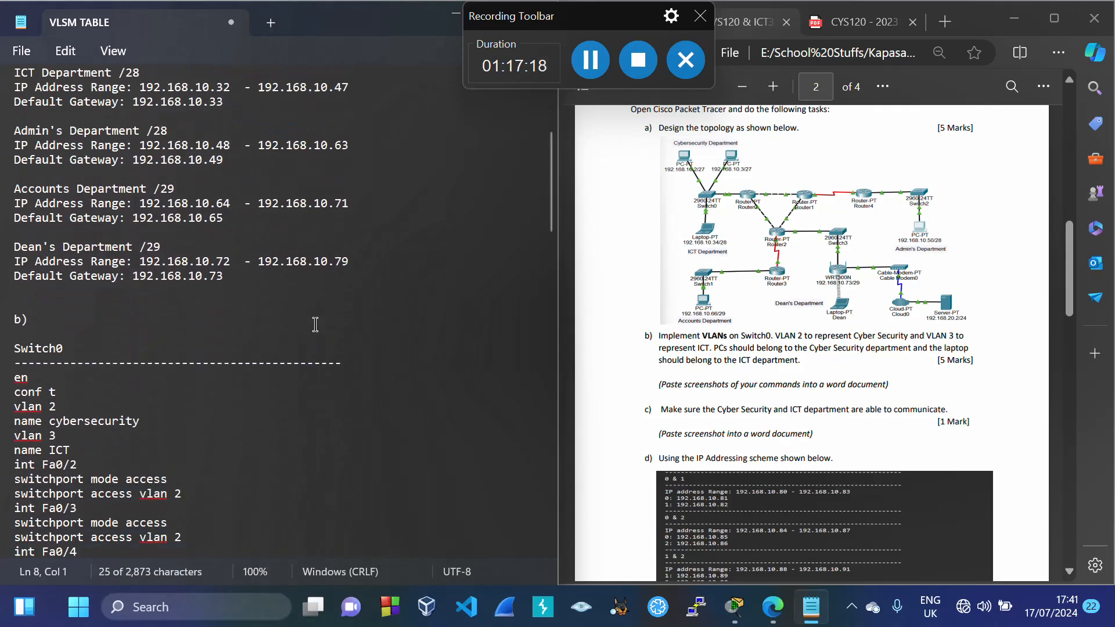
pyautogui.scroll(-14, 315, 324)
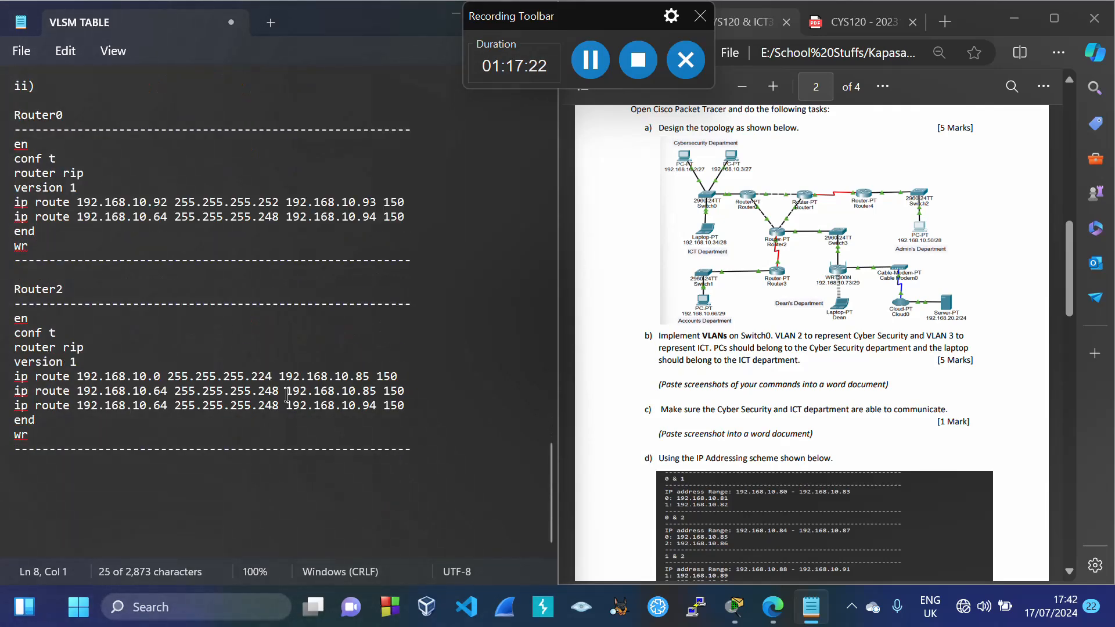
pyautogui.click(279, 386)
pyautogui.press('BackSpace')
pyautogui.write('0')
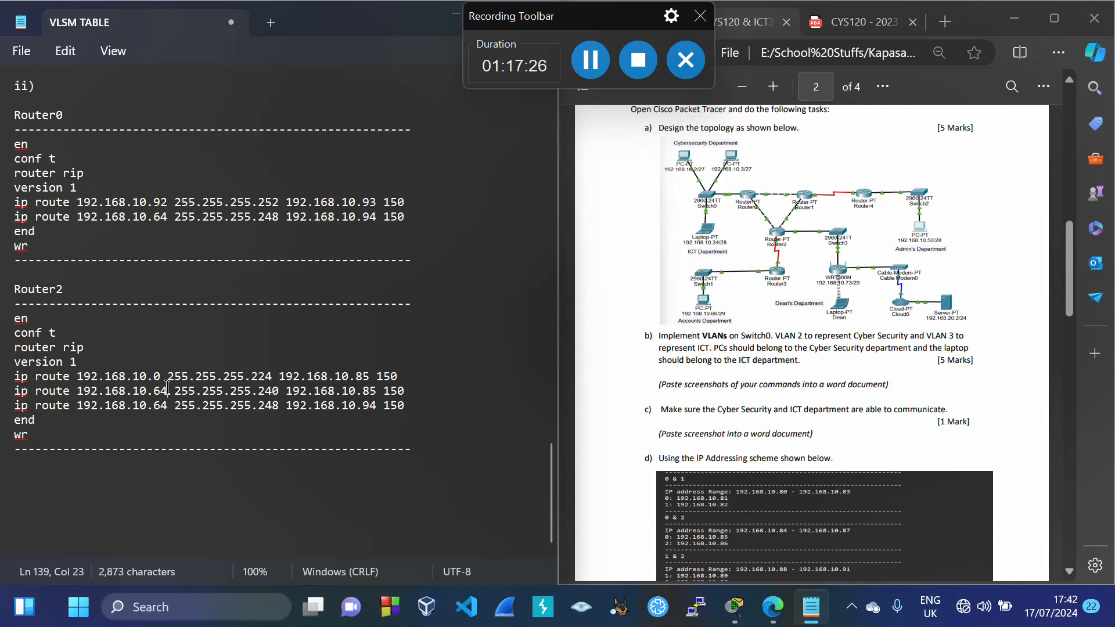
pyautogui.press('BackSpace')
pyautogui.press('BackSpace')
pyautogui.write('32')
# Check Router2's third route against the Accounts Department's network, the /29 mask in the notes and the exam's addressing scheme
pyautogui.scroll(20, 427, 400)
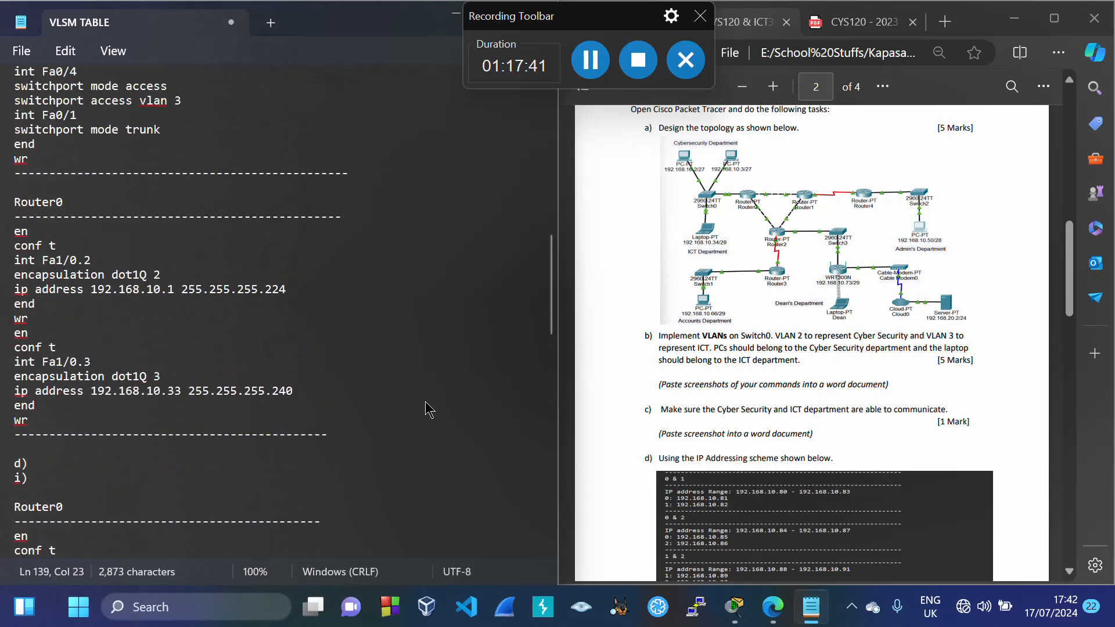
pyautogui.scroll(20, 426, 403)
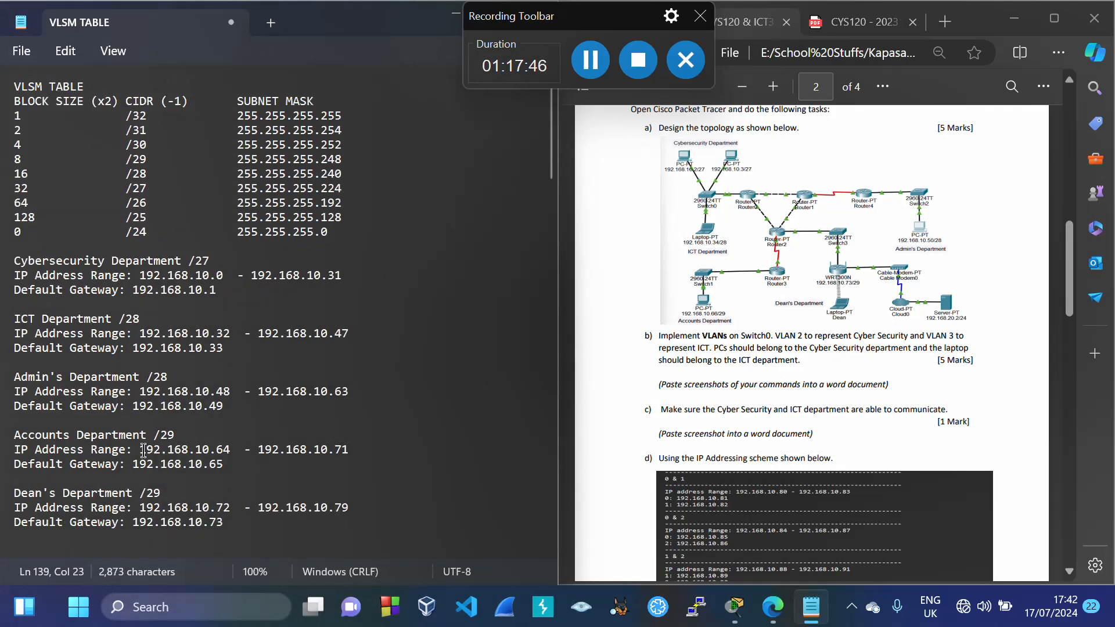
pyautogui.moveTo(139, 450); pyautogui.dragTo(232, 452)
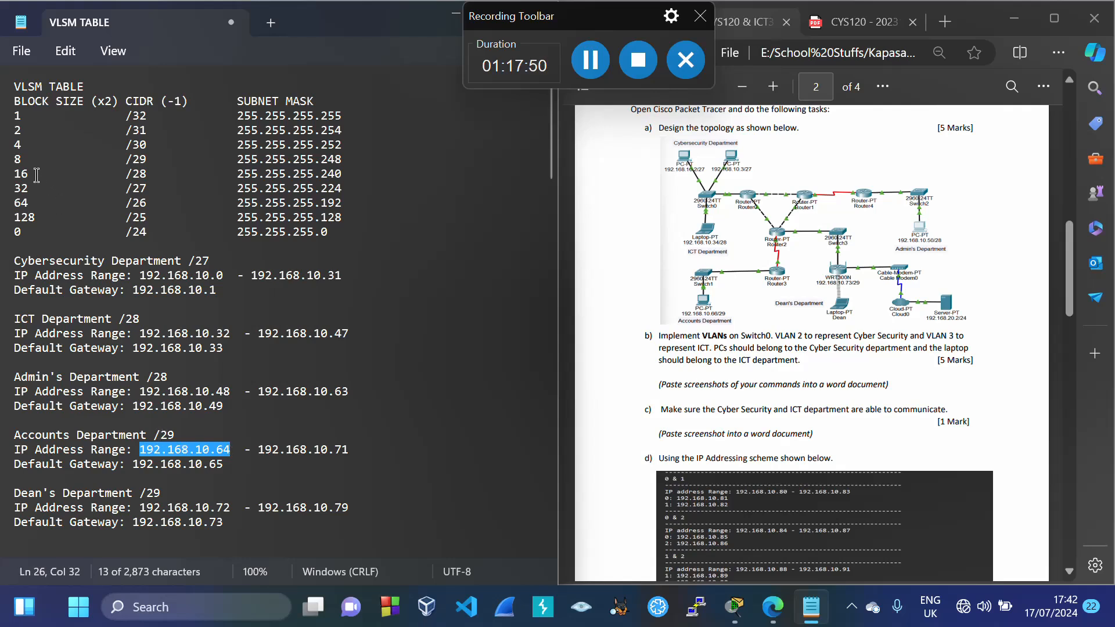
pyautogui.moveTo(16, 160); pyautogui.dragTo(353, 164)
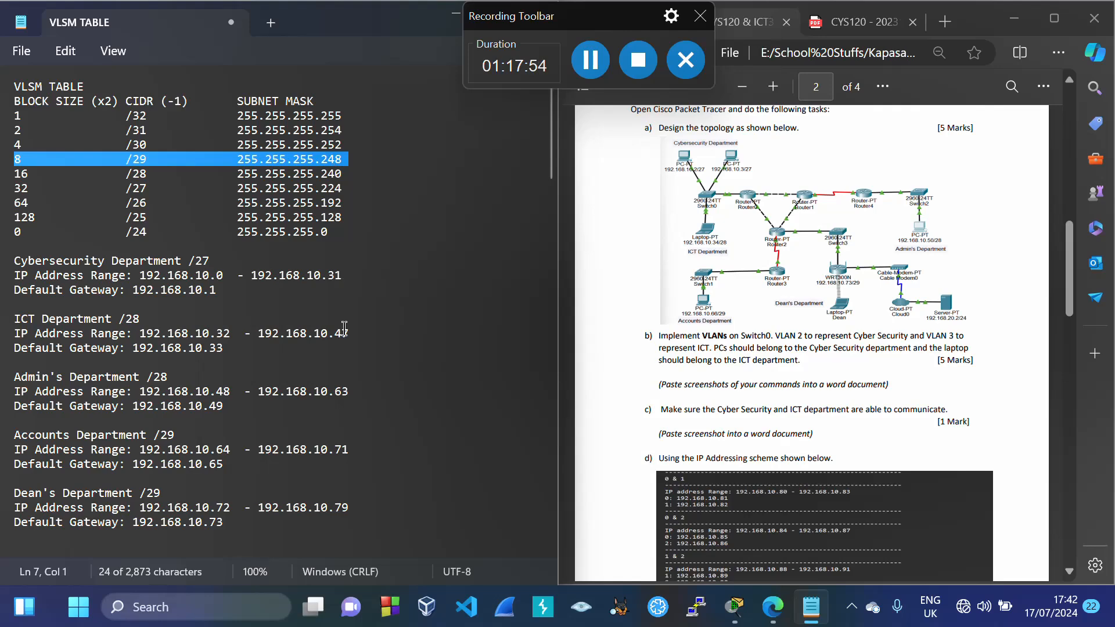
pyautogui.scroll(-20, 345, 328)
pyautogui.scroll(-10, 346, 326)
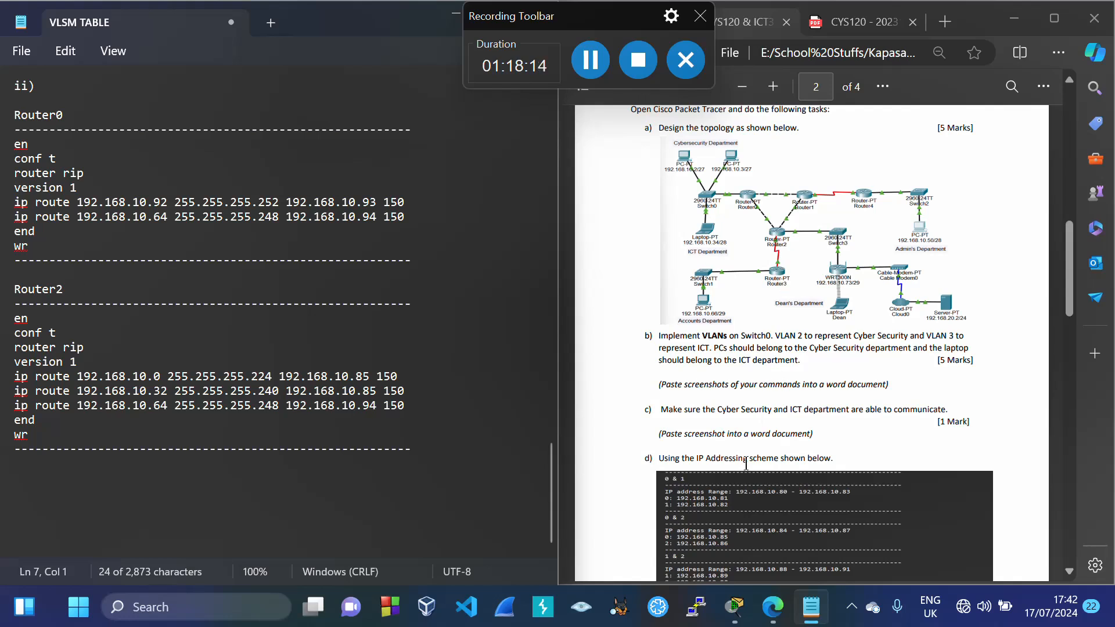
pyautogui.click(746, 463)
pyautogui.scroll(-3, 746, 462)
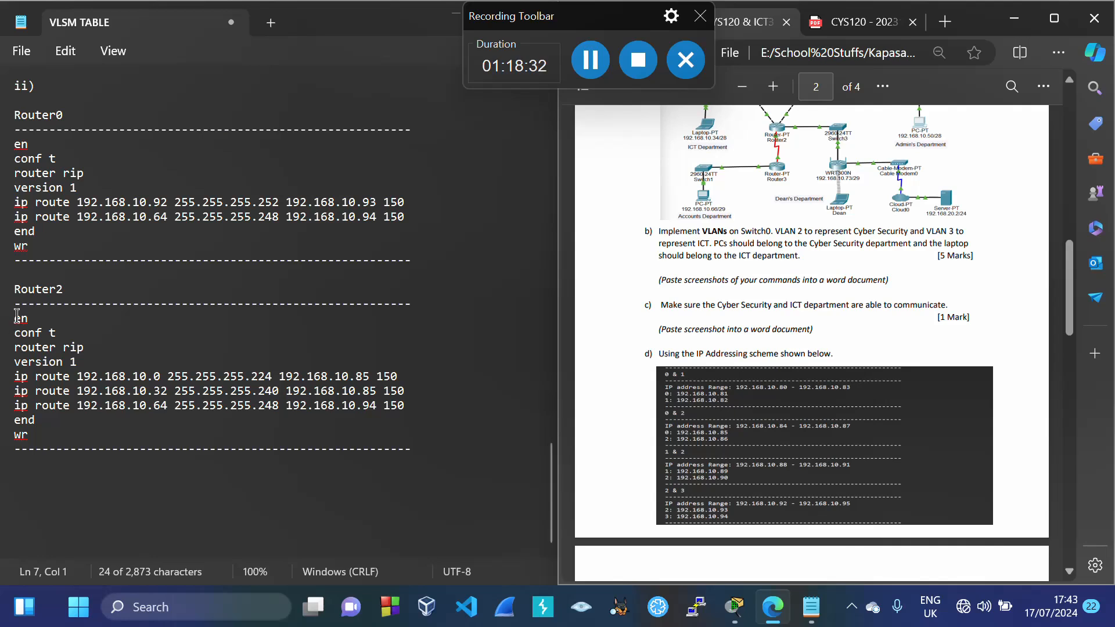
# Copy Router2's command block from the notes, switch to Cisco Packet Tracer and open Router2's command-line interface
pyautogui.moveTo(17, 316); pyautogui.dragTo(32, 440)
pyautogui.hotkey('ctrl', 'c')
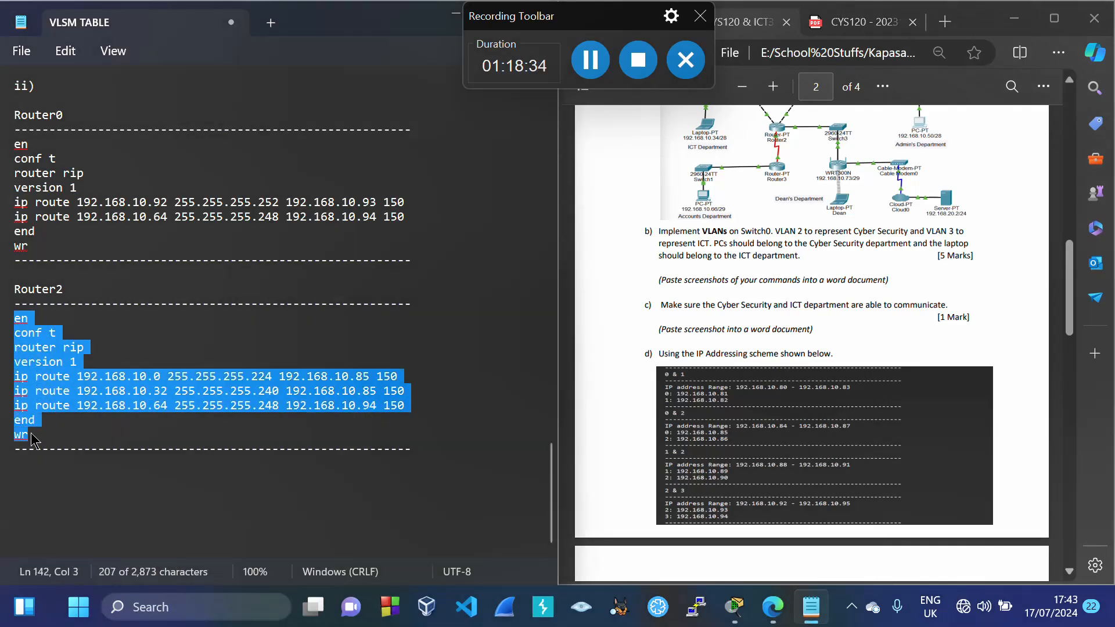
pyautogui.moveTo(734, 607)
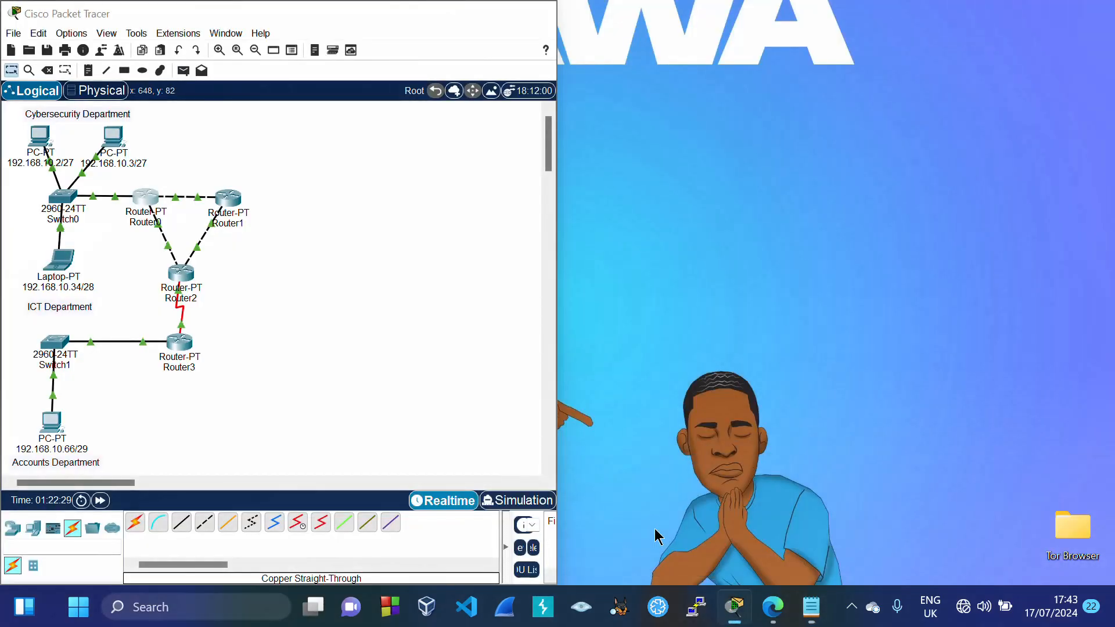
pyautogui.click(653, 534)
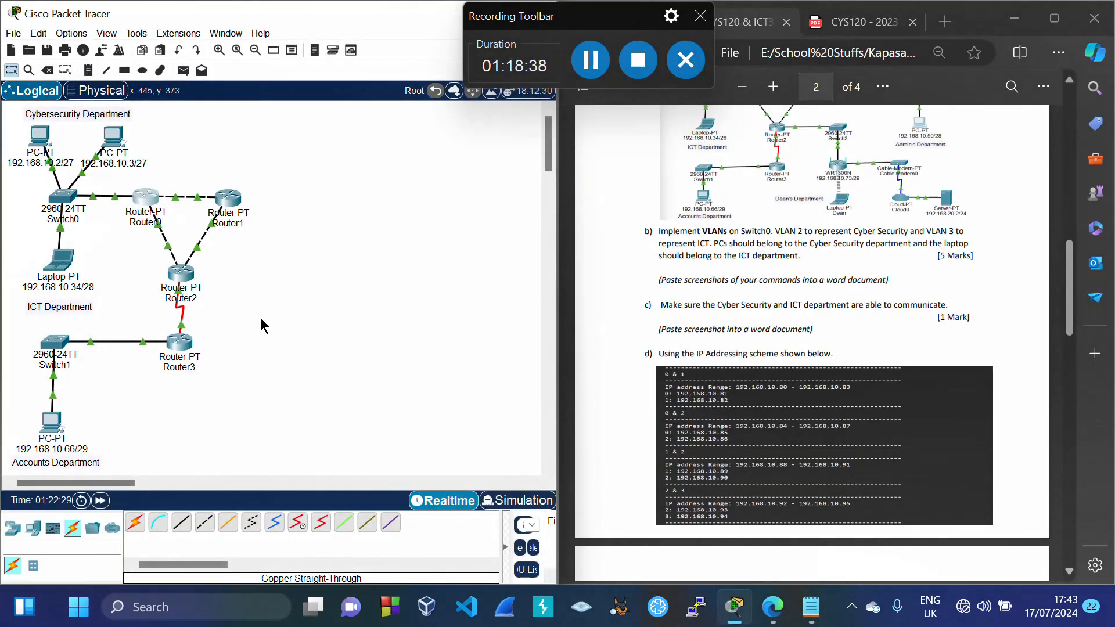
pyautogui.click(183, 281)
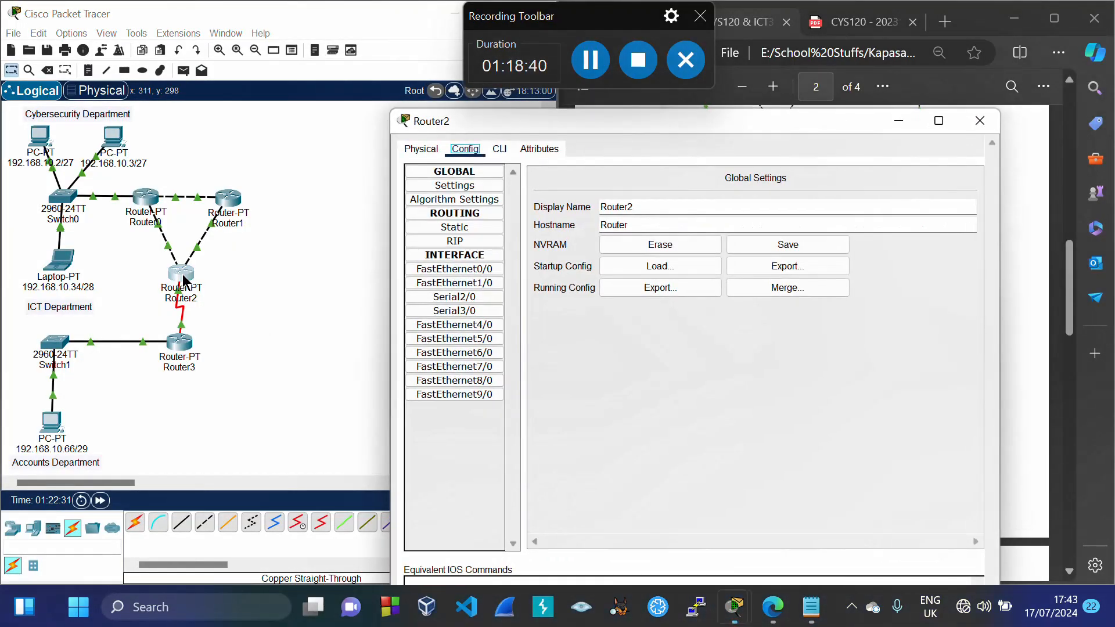
pyautogui.moveTo(761, 18); pyautogui.dragTo(709, 145)
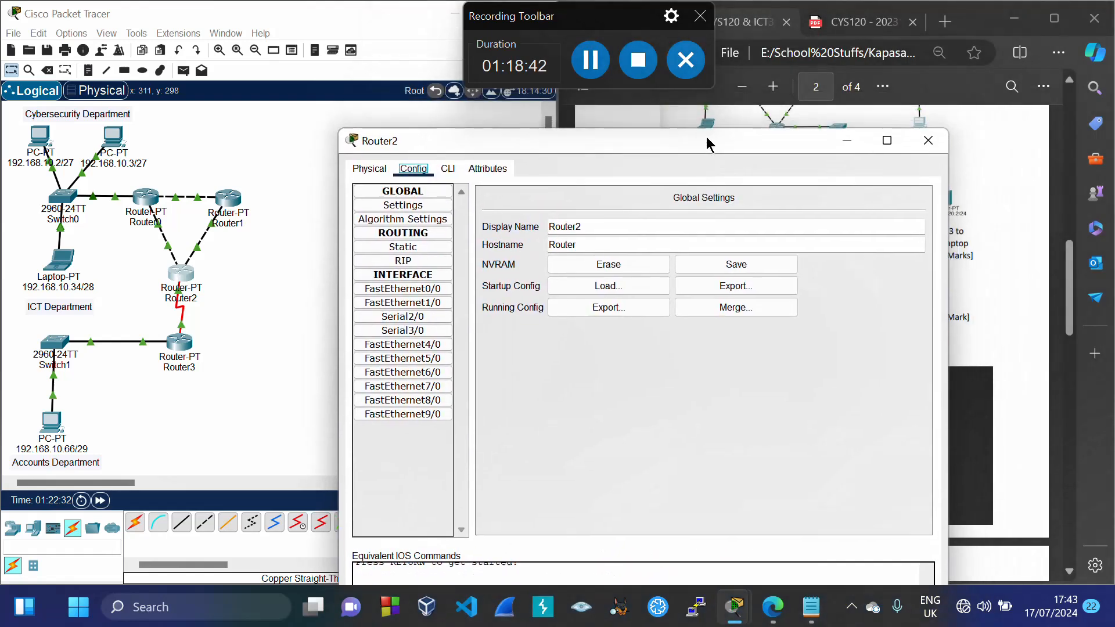
pyautogui.click(447, 174)
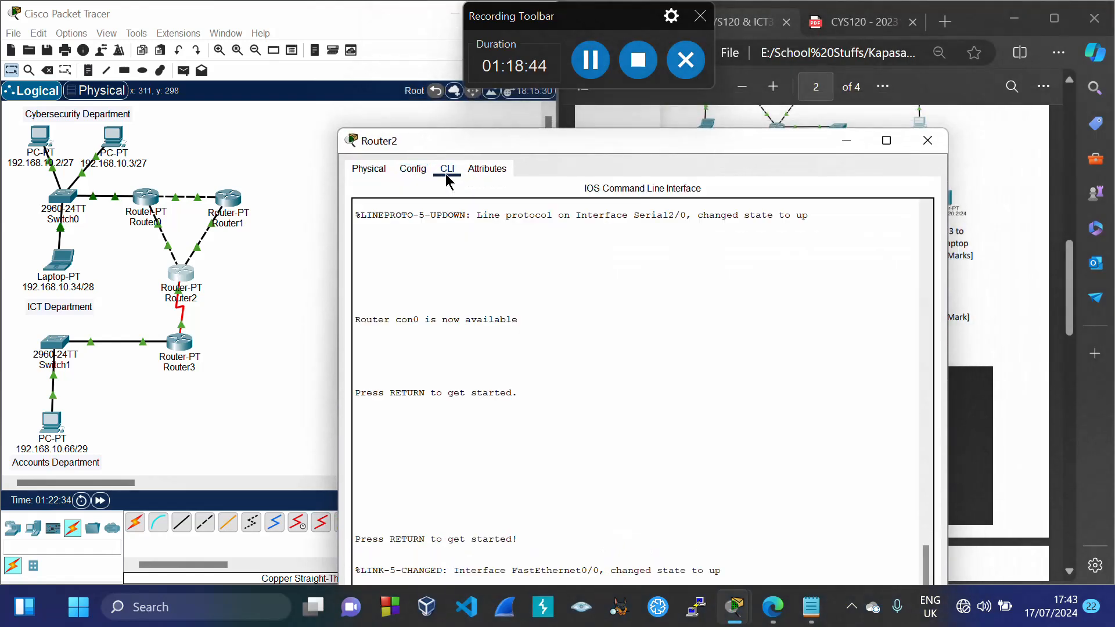
pyautogui.moveTo(727, 138); pyautogui.dragTo(701, 23)
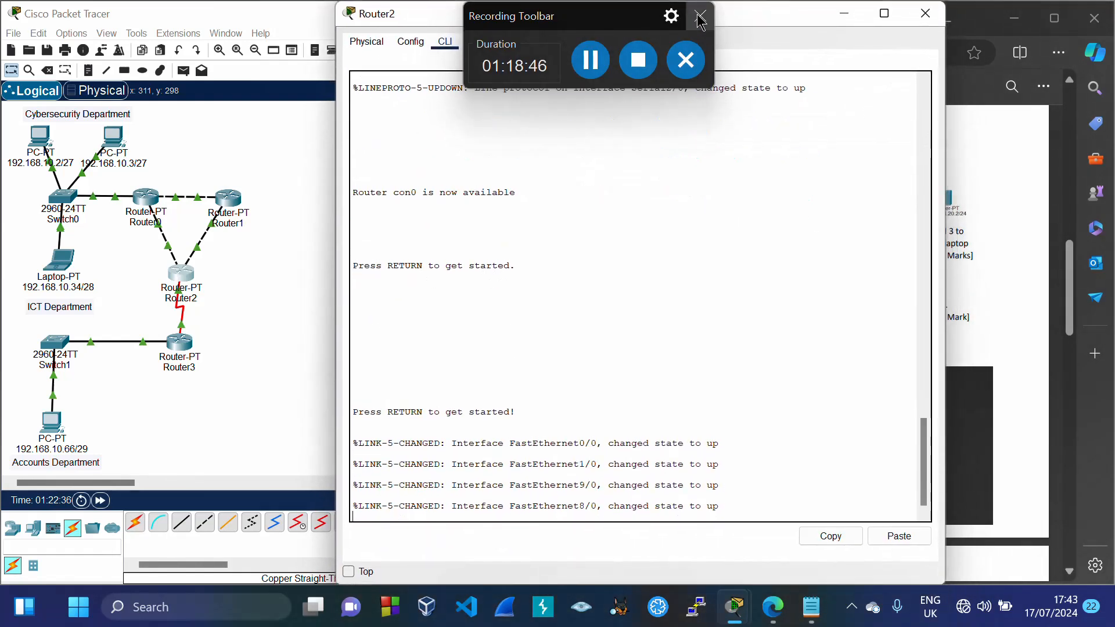
# Run the copied RIP version 1 and static route commands on Router2, save the configuration and close its window
pyautogui.press('Return')
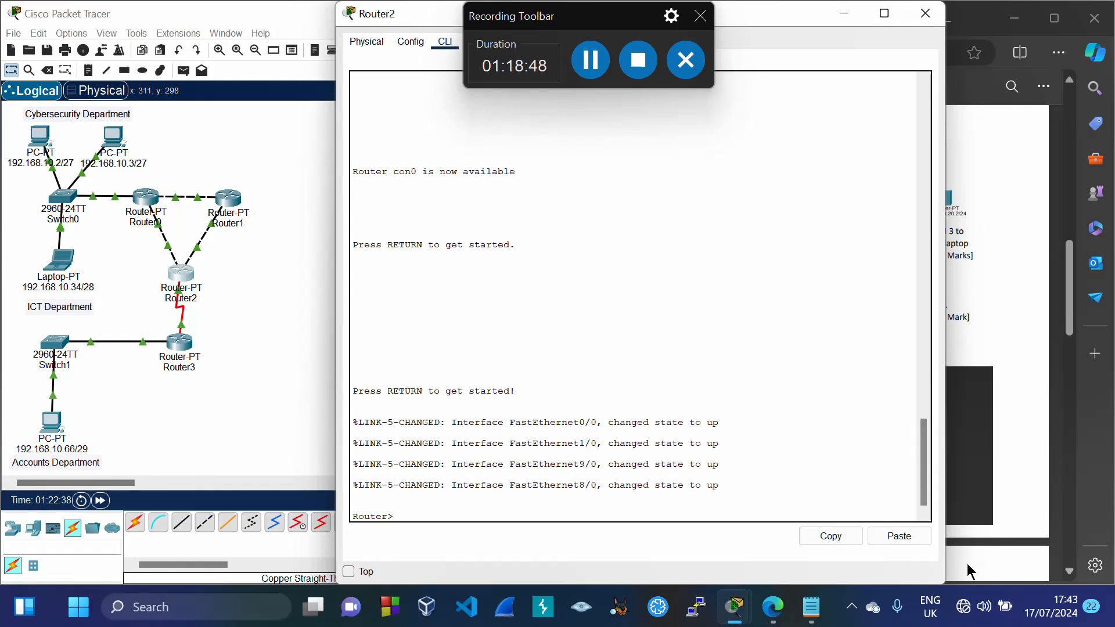
pyautogui.click(917, 536)
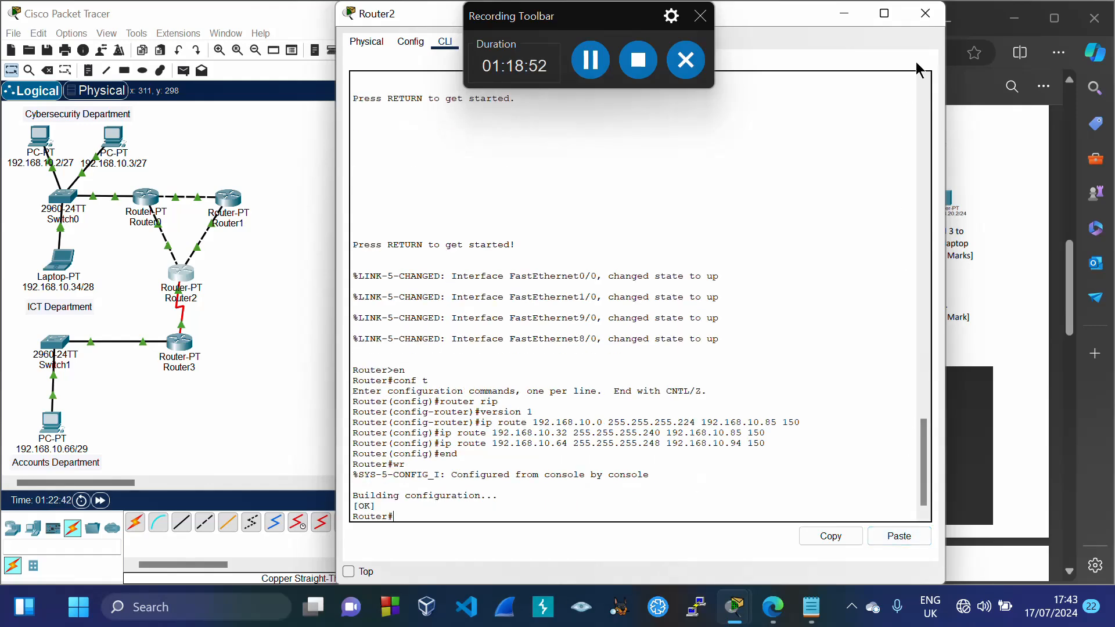
pyautogui.click(920, 24)
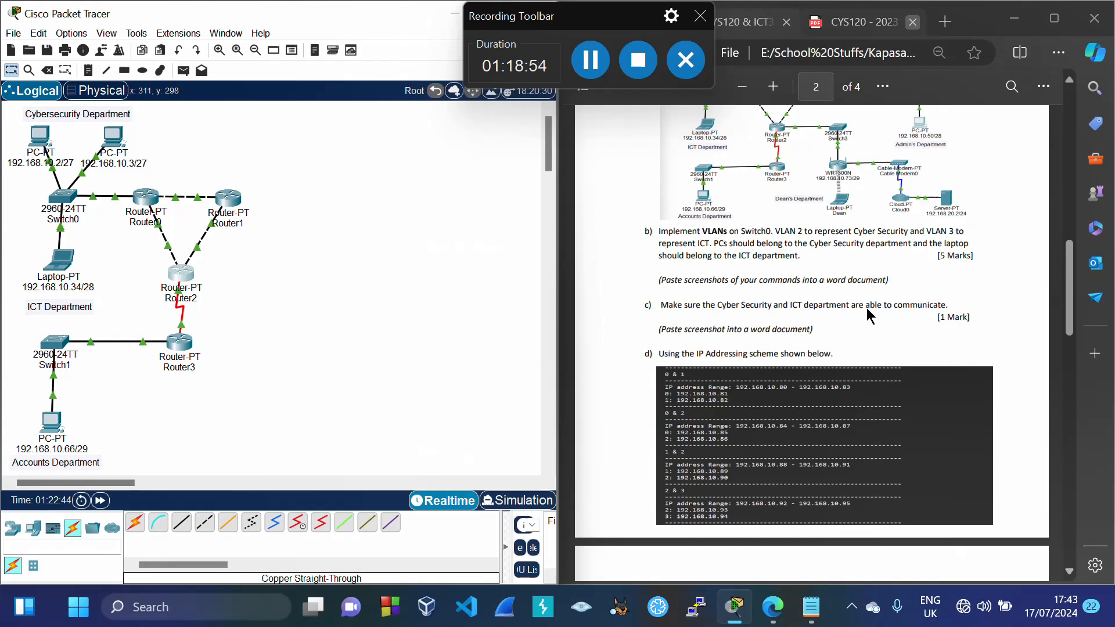
# Check the exam's topology diagram, switch back to the Notepad notes and duplicate the Router2 section below it, titled Router3
pyautogui.click(810, 339)
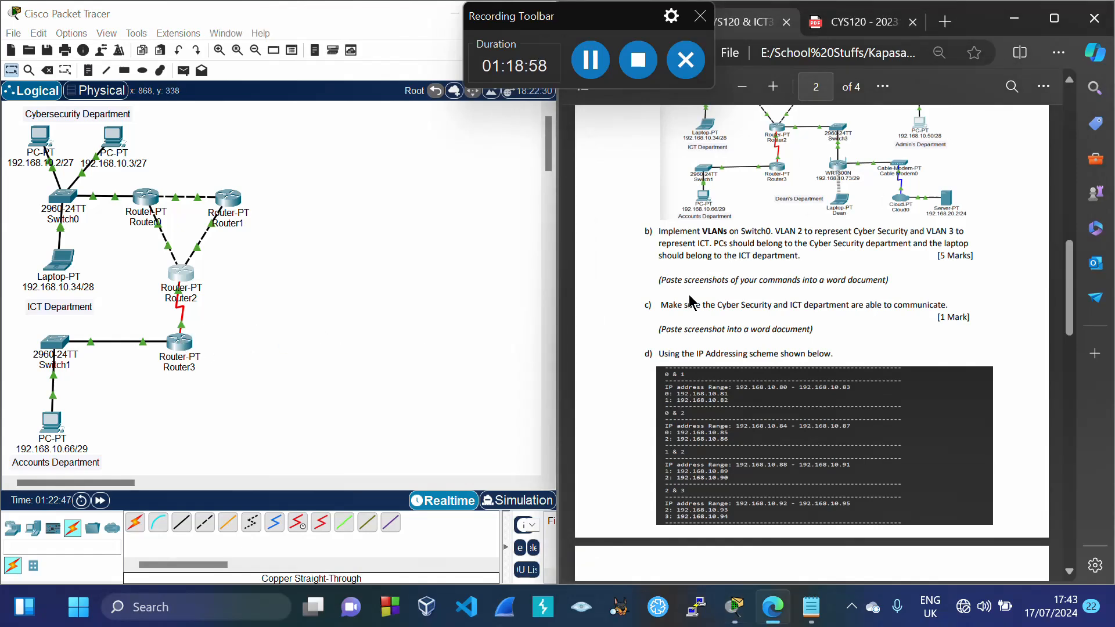
pyautogui.scroll(3, 691, 301)
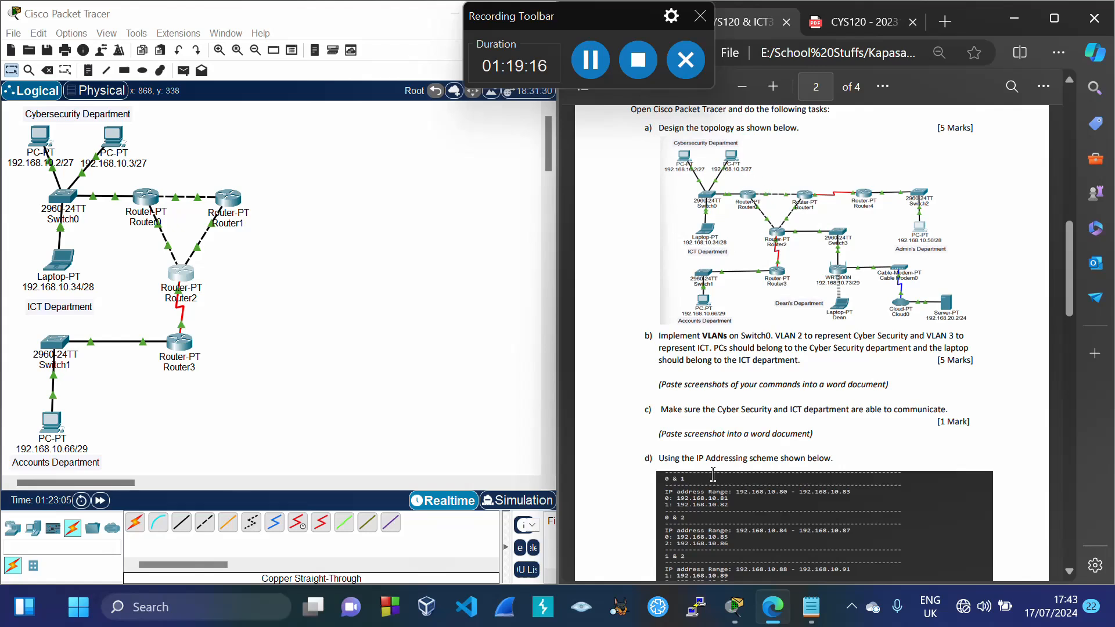
pyautogui.moveTo(811, 606)
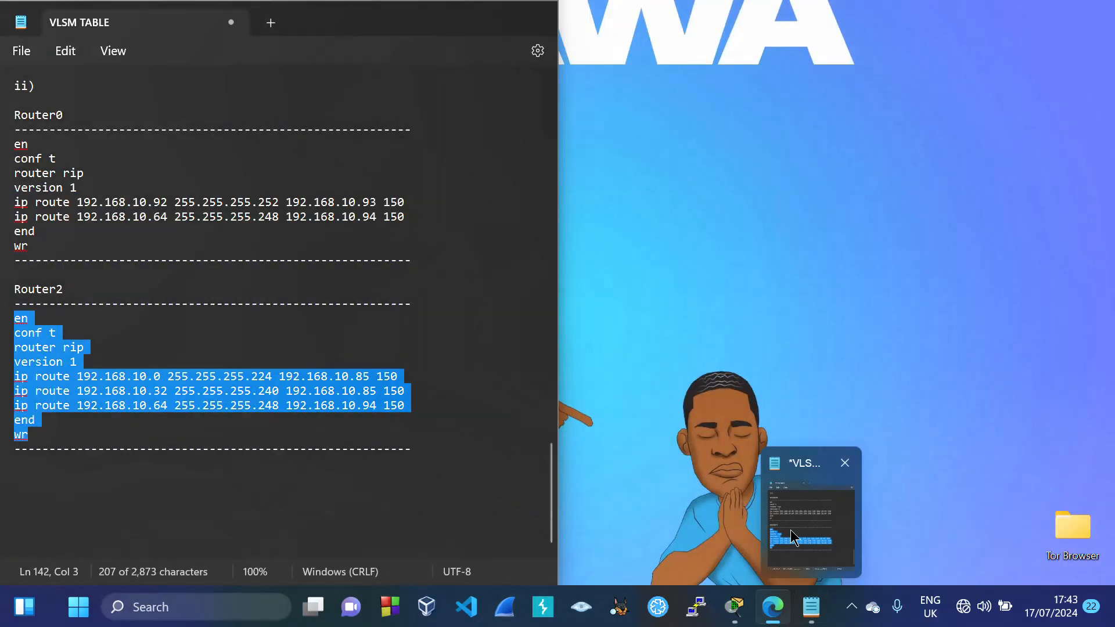
pyautogui.click(778, 572)
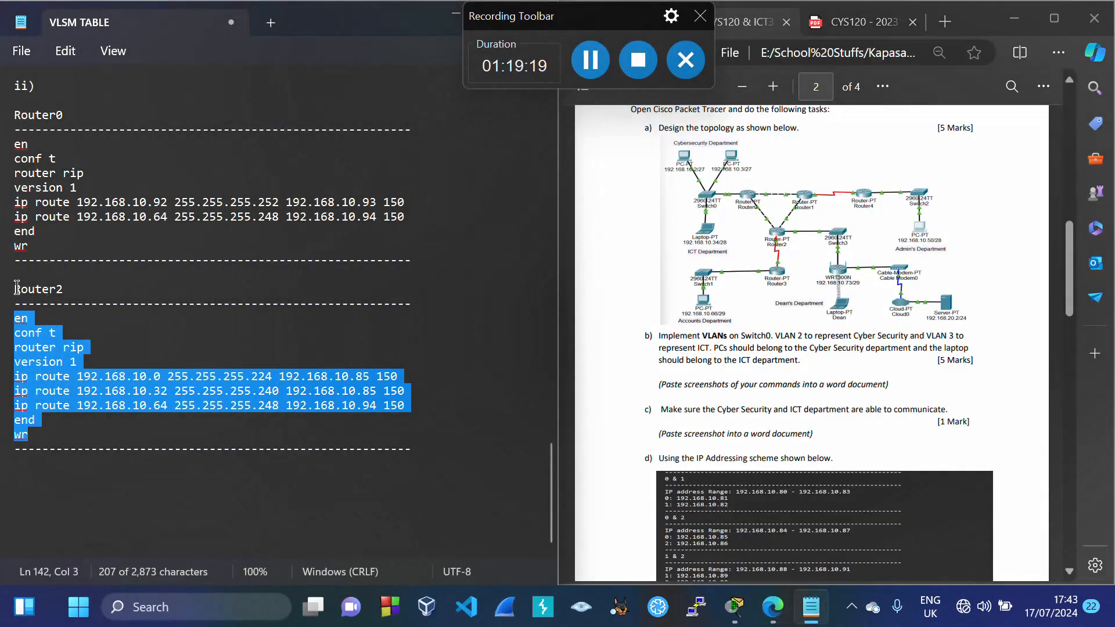
pyautogui.moveTo(17, 287); pyautogui.dragTo(428, 459)
pyautogui.hotkey('ctrl', 'c')
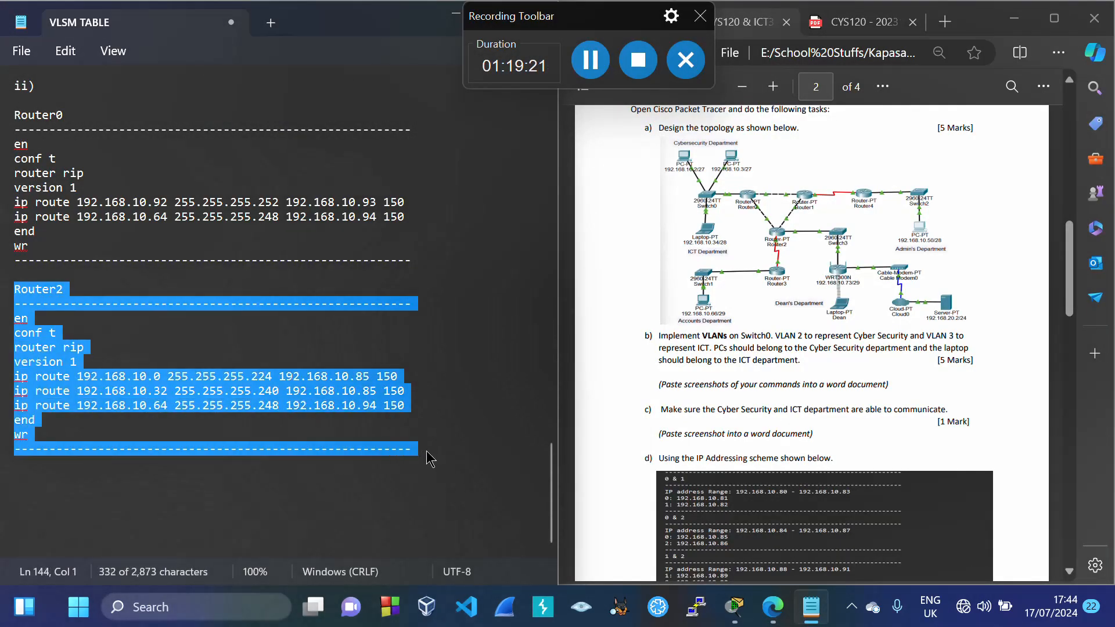
pyautogui.click(428, 459)
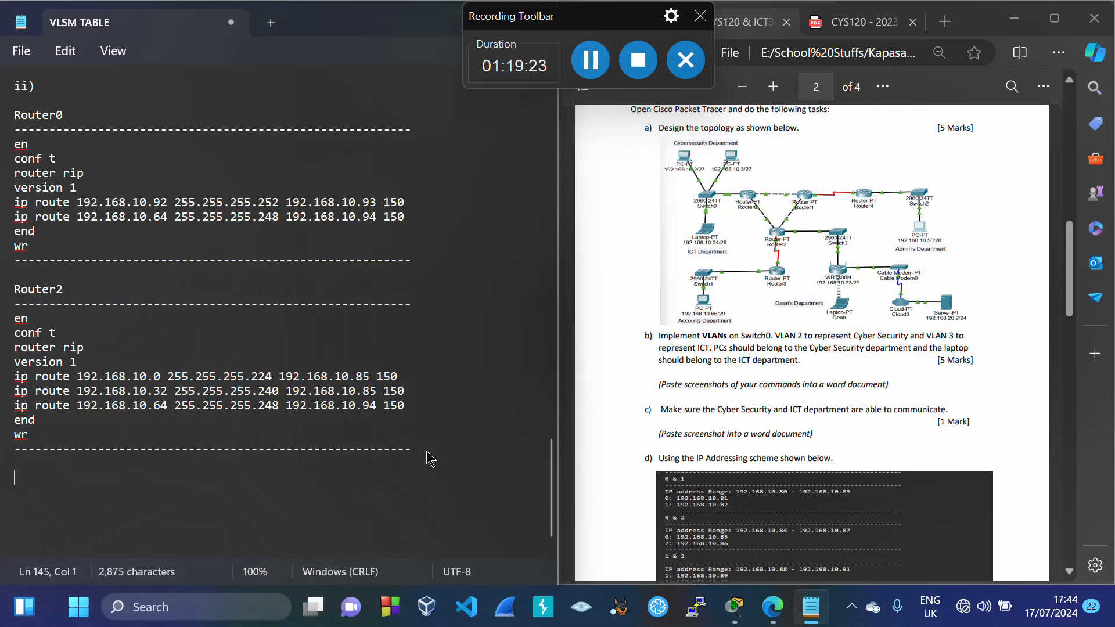
pyautogui.hotkey('ctrl', 'v')
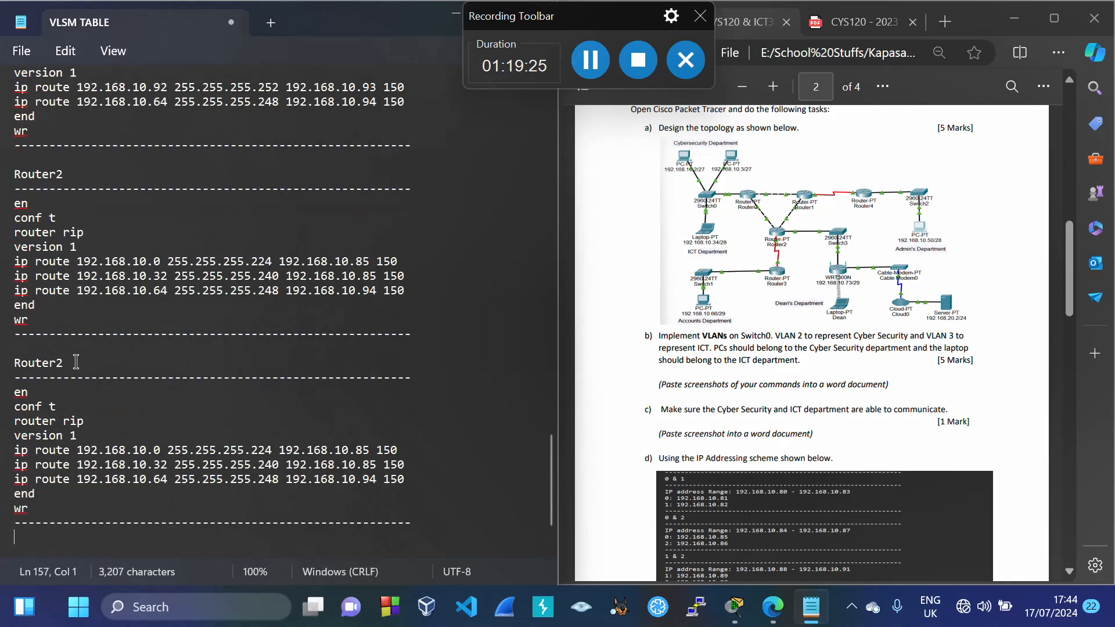
pyautogui.press('BackSpace')
pyautogui.write('3')
# Set the first route in the Router3 section to network 192.168.10.84 with mask 255.255.255.252
pyautogui.click(161, 451)
pyautogui.press('BackSpace')
pyautogui.write('88')
pyautogui.press('BackSpace')
pyautogui.write('4')
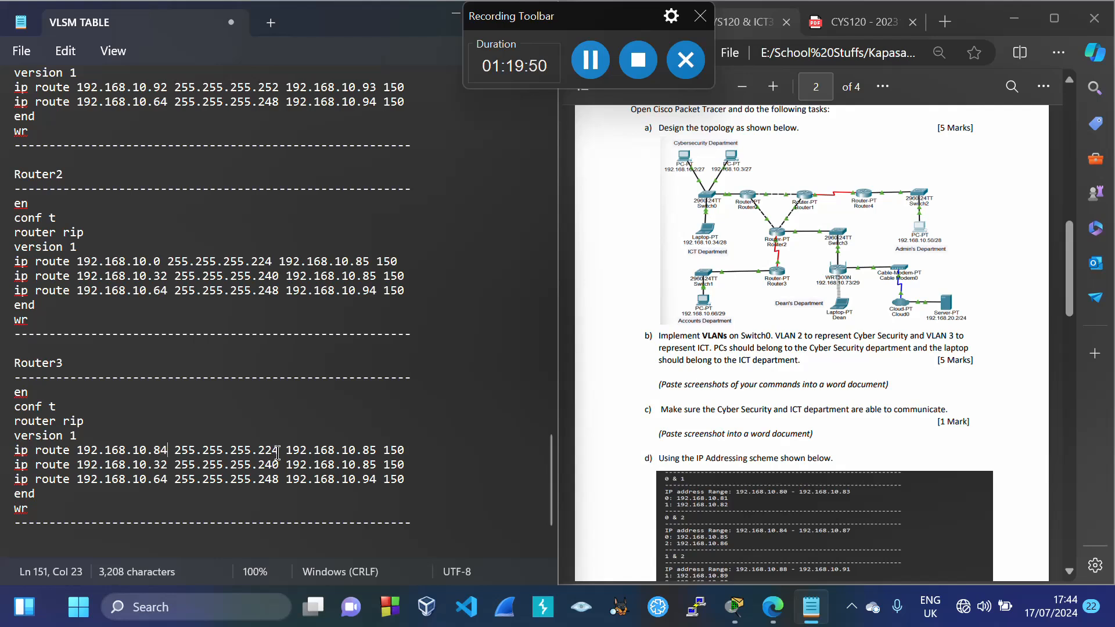
pyautogui.press('BackSpace')
pyautogui.press('BackSpace')
pyautogui.write('52')
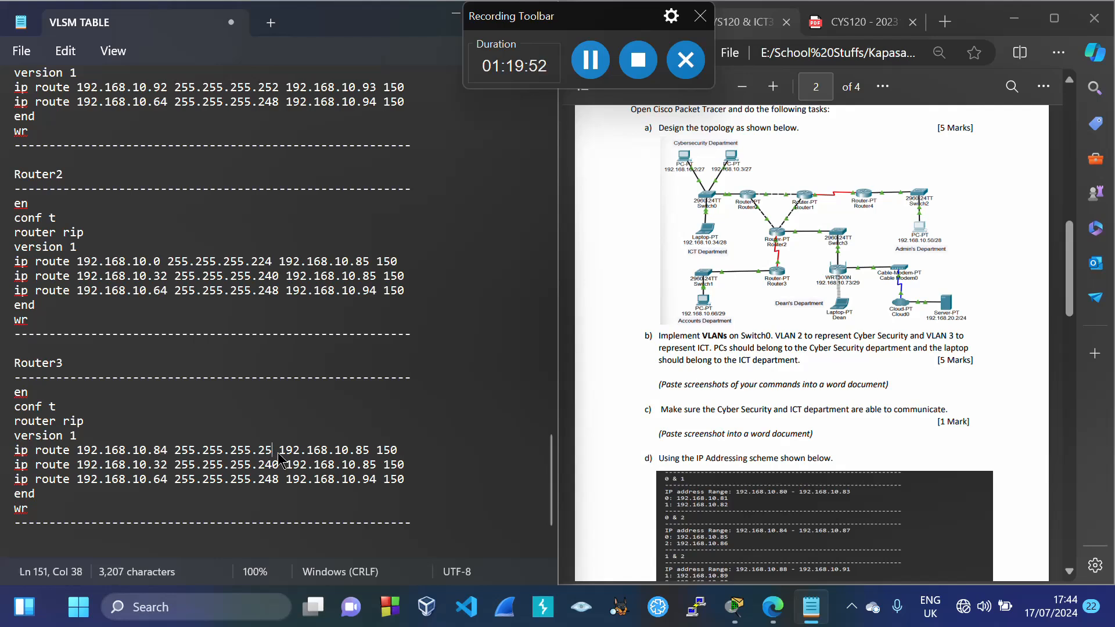
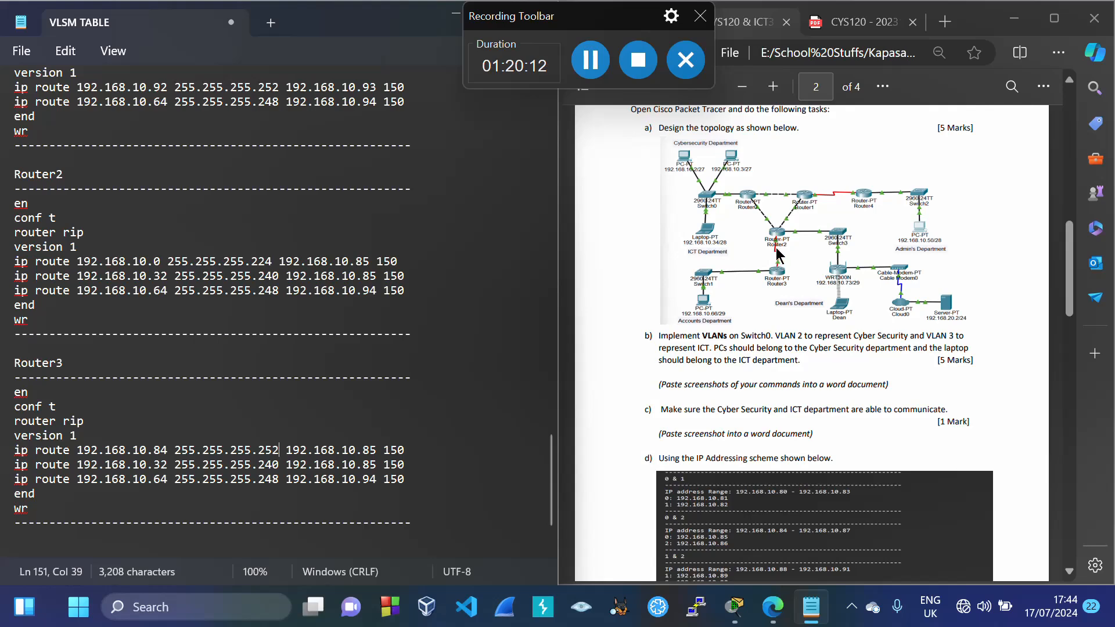
# Check the exam's addressing scheme and set the next hop of Router3's first route to 192.168.10.93
pyautogui.click(777, 492)
pyautogui.scroll(-3, 777, 493)
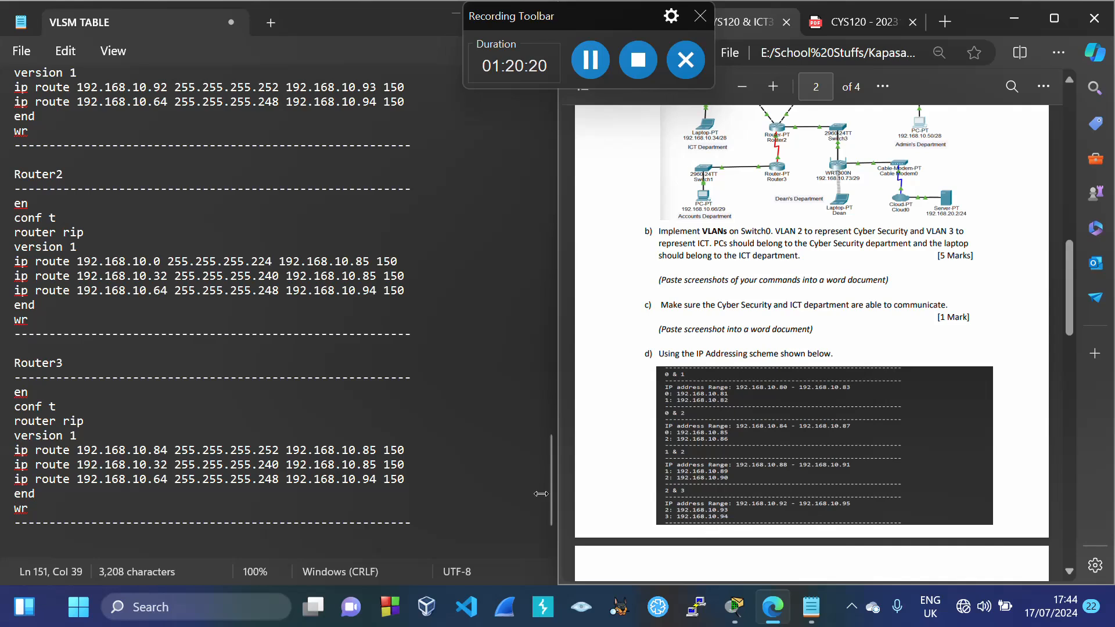
pyautogui.click(376, 450)
pyautogui.press('BackSpace')
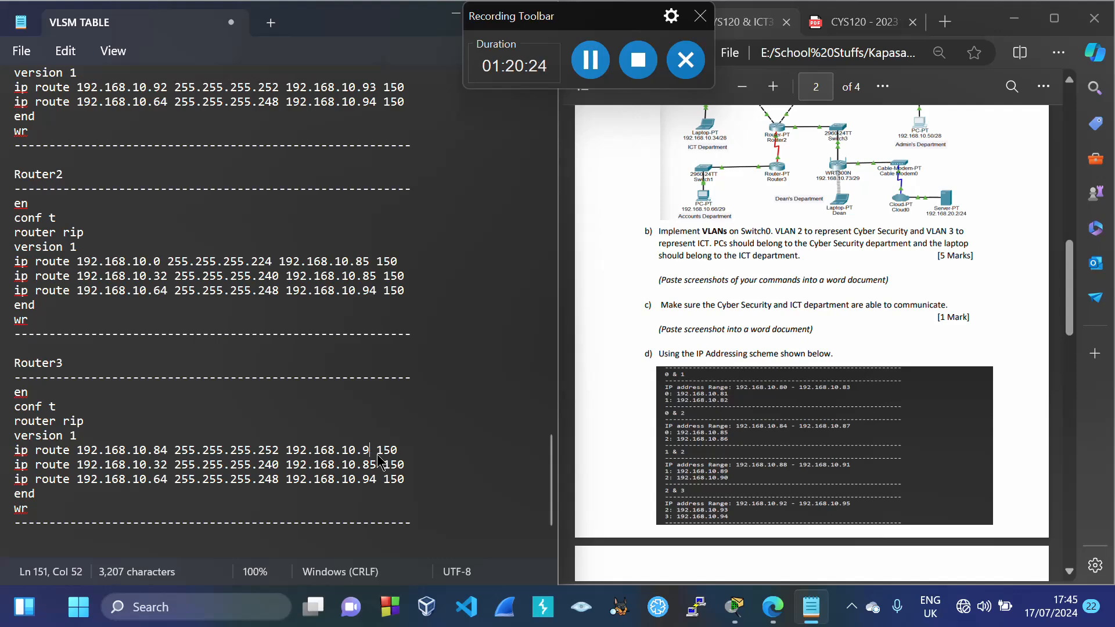
pyautogui.write('3')
# Check the exam topology, then set the Router3 section's second route to network 192.168.10.0 and its third to network 192.168.10.32
pyautogui.click(746, 383)
pyautogui.scroll(1, 746, 382)
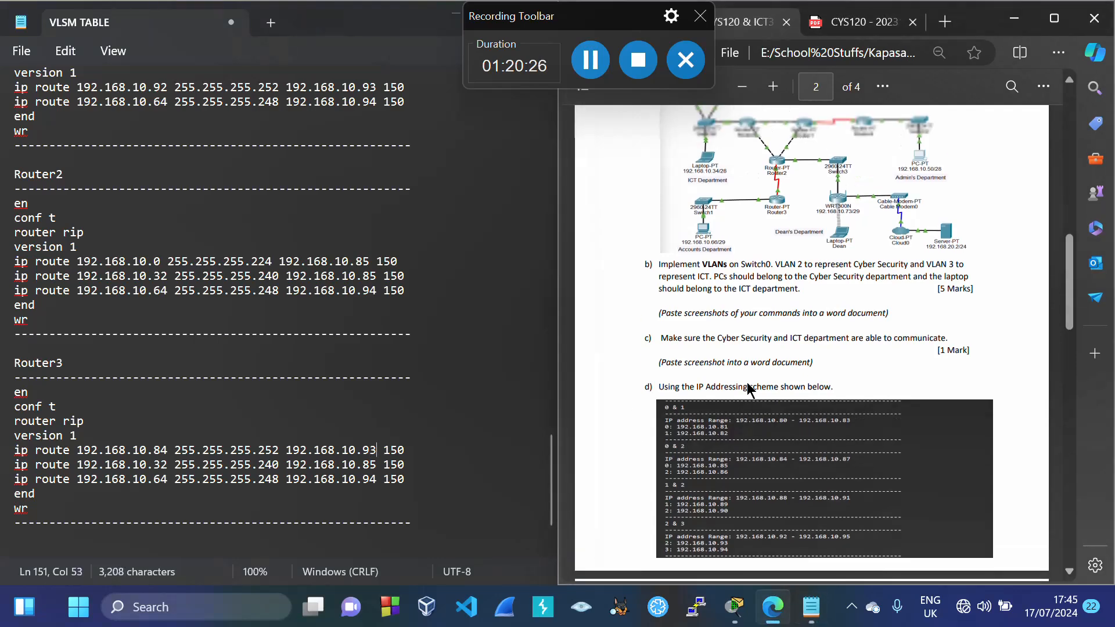
pyautogui.scroll(2, 746, 382)
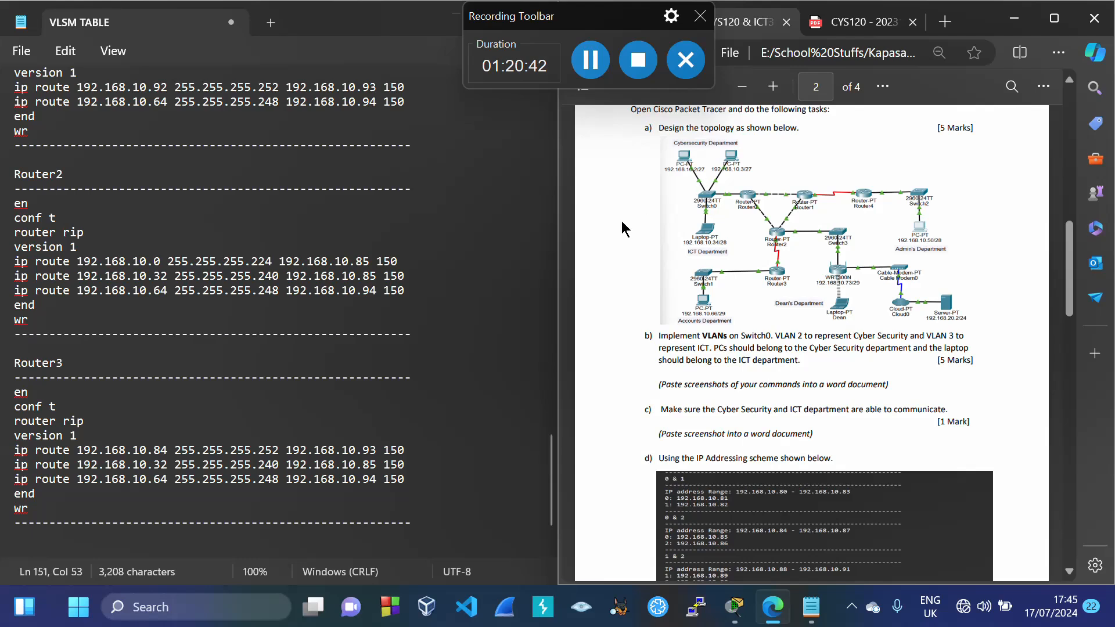
pyautogui.doubleClick(168, 467)
pyautogui.write('0')
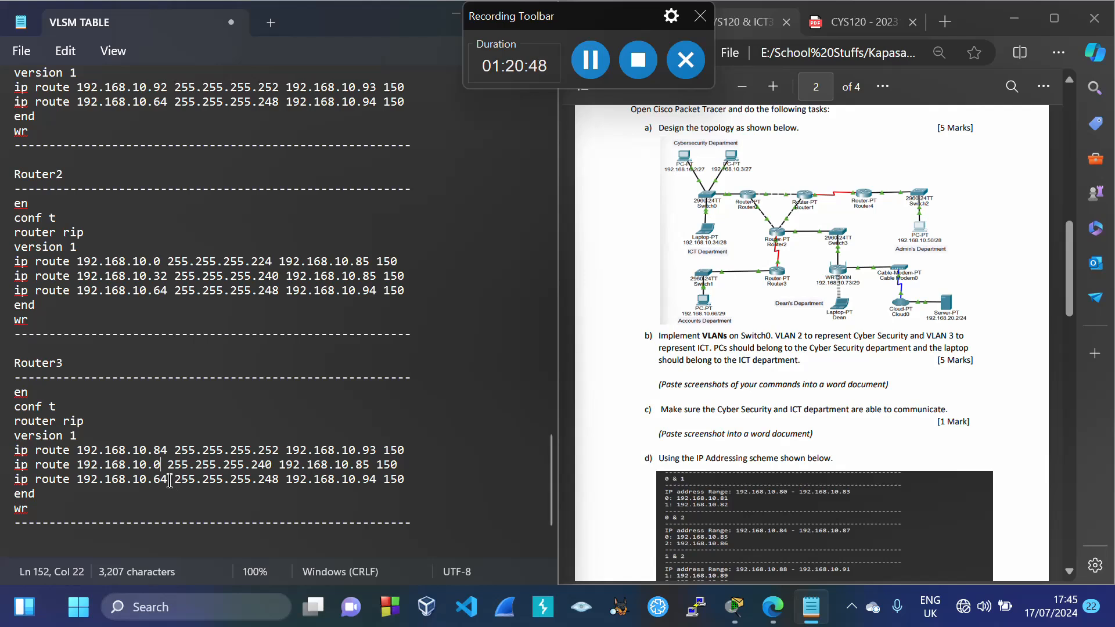
pyautogui.press('BackSpace')
pyautogui.press('BackSpace')
pyautogui.write('32')
# Set the subnet mask of the second route in the Router3 section to 255.255.255.224
pyautogui.click(271, 464)
pyautogui.press('BackSpace')
pyautogui.press('BackSpace')
pyautogui.write('24')
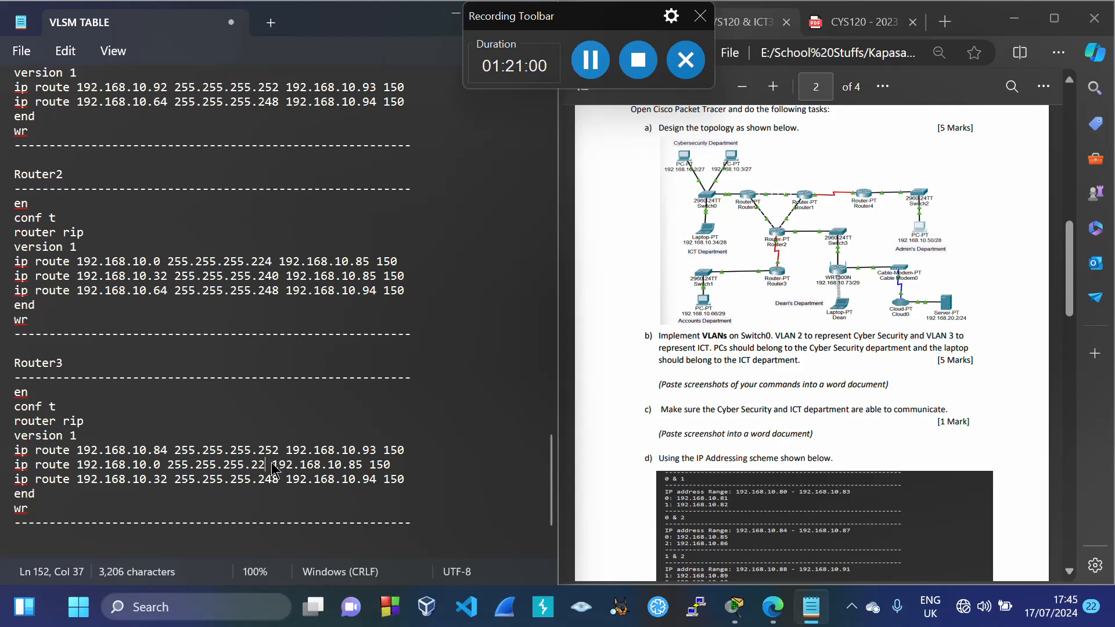
pyautogui.press('BackSpace')
pyautogui.press('BackSpace')
pyautogui.press('BackSpace')
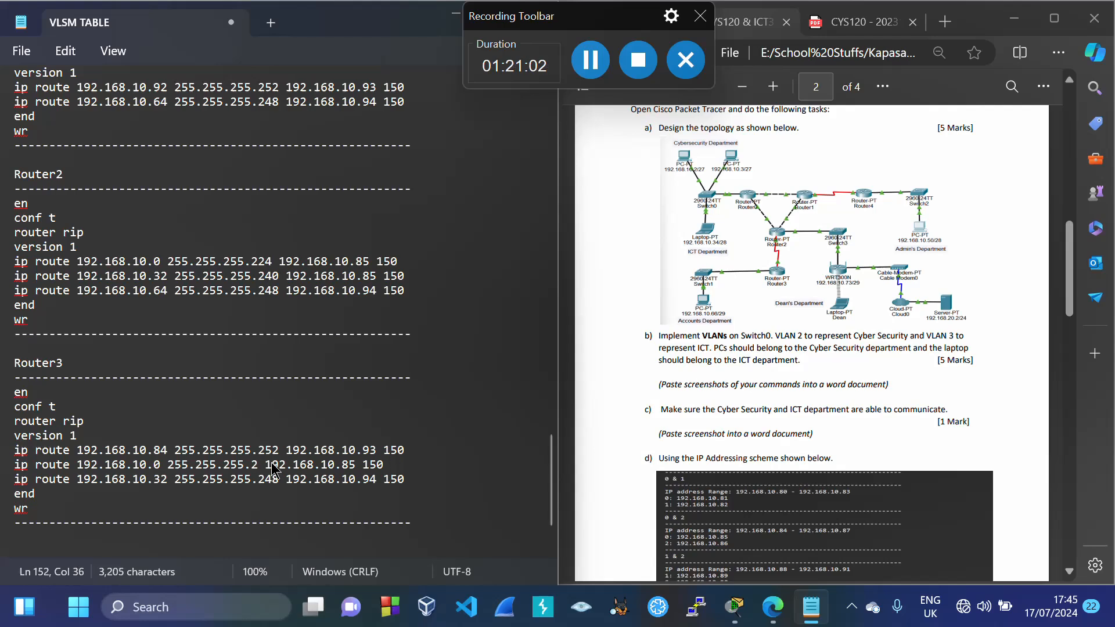
pyautogui.write('24')
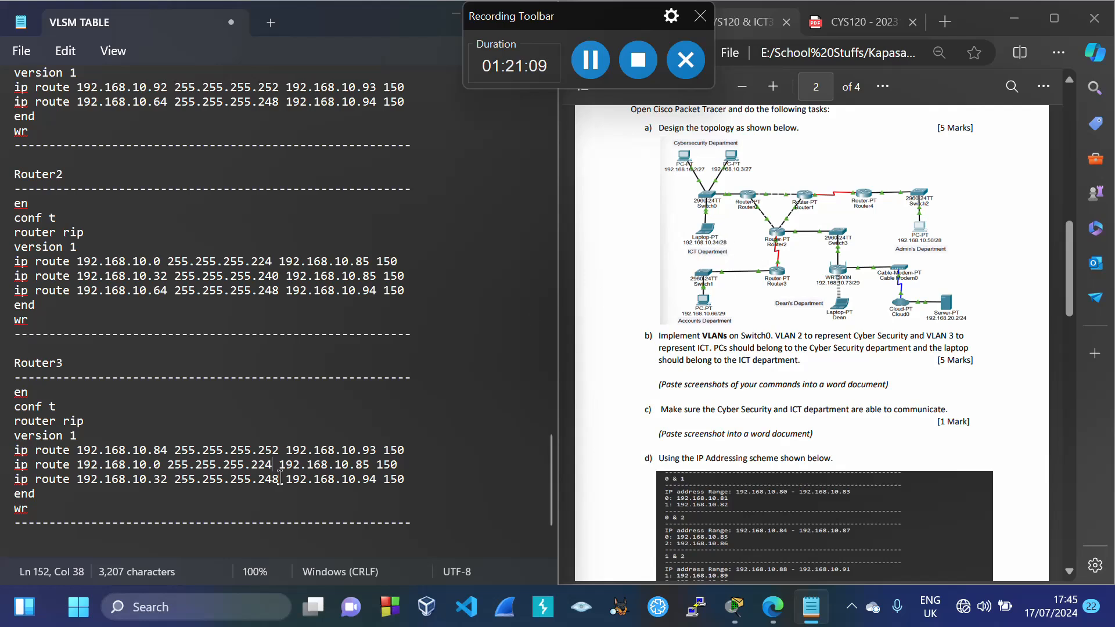
# Set the third route in the Router3 section to mask 255.255.255.240 with next hop 192.168.10.85
pyautogui.press('BackSpace')
pyautogui.write('0')
pyautogui.press('BackSpace')
pyautogui.press('BackSpace')
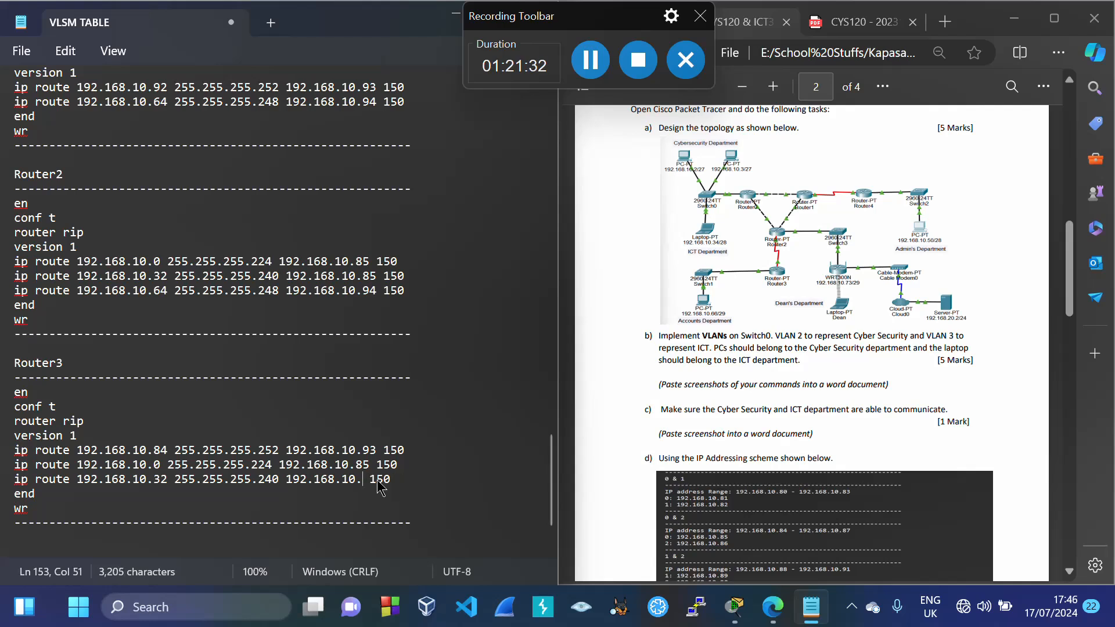
pyautogui.write('85')
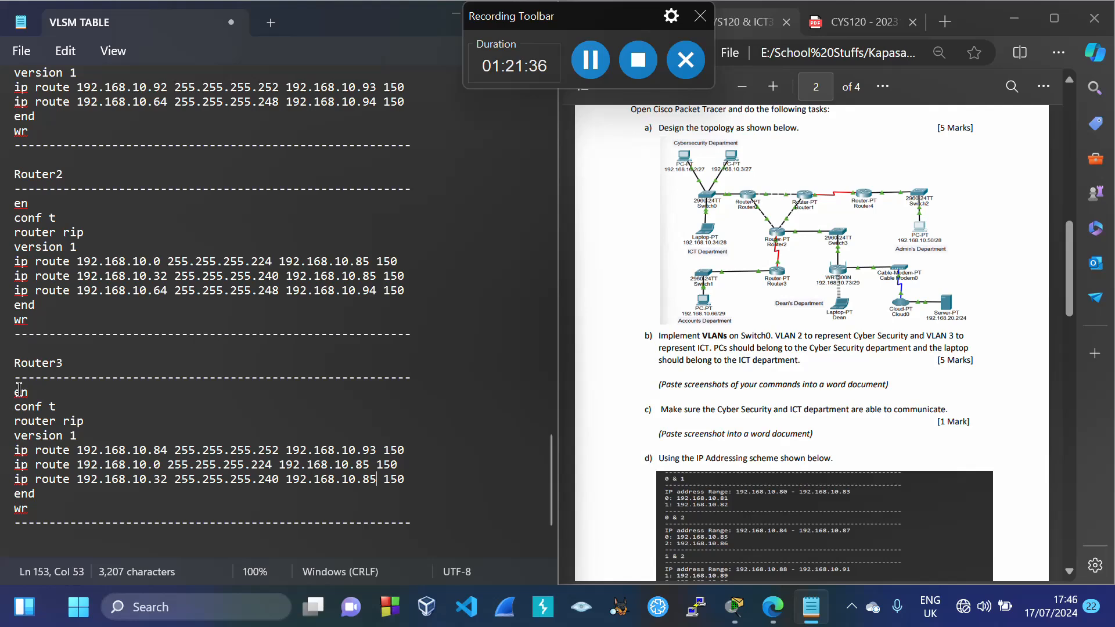
# Copy Router3's command block from the notes, switch to Cisco Packet Tracer and open Router3's command-line interface
pyautogui.moveTo(16, 390); pyautogui.dragTo(28, 510)
pyautogui.hotkey('ctrl', 'c')
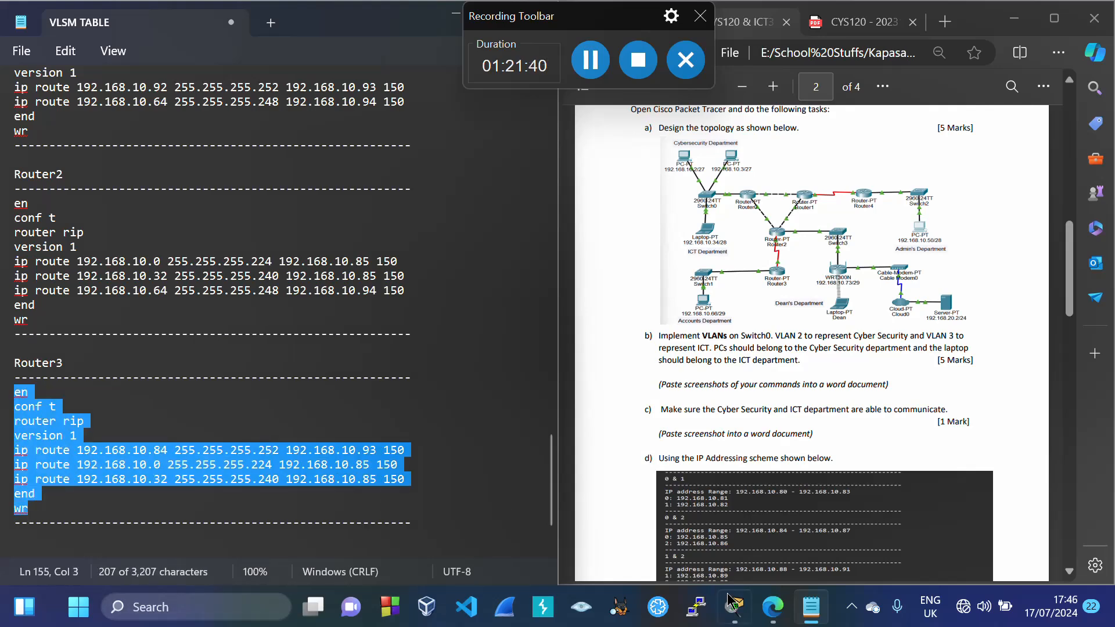
pyautogui.moveTo(734, 606)
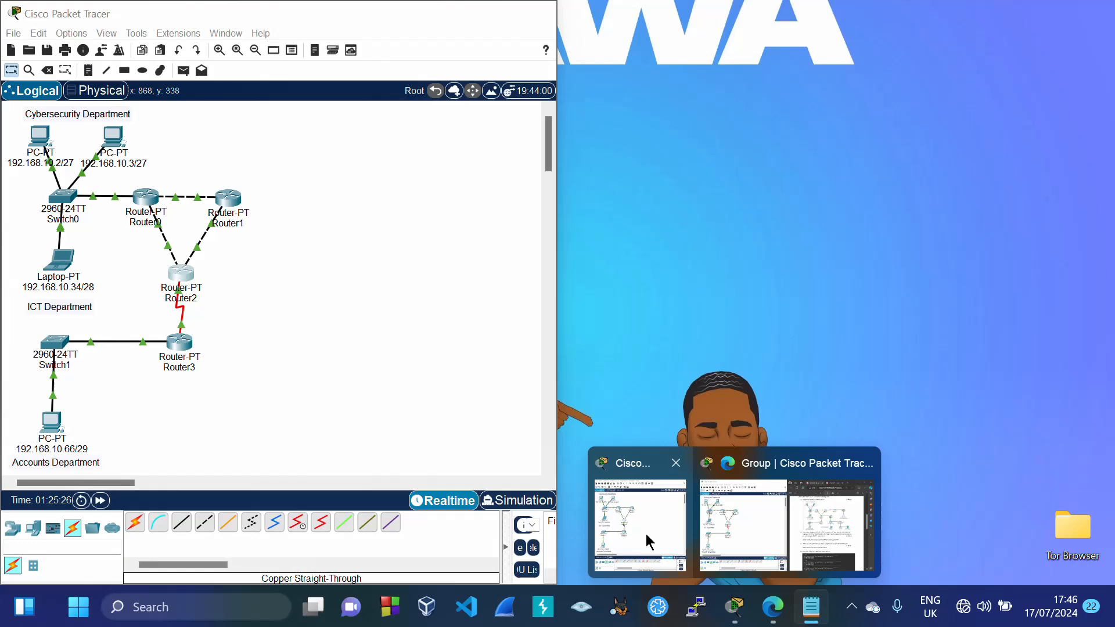
pyautogui.click(645, 534)
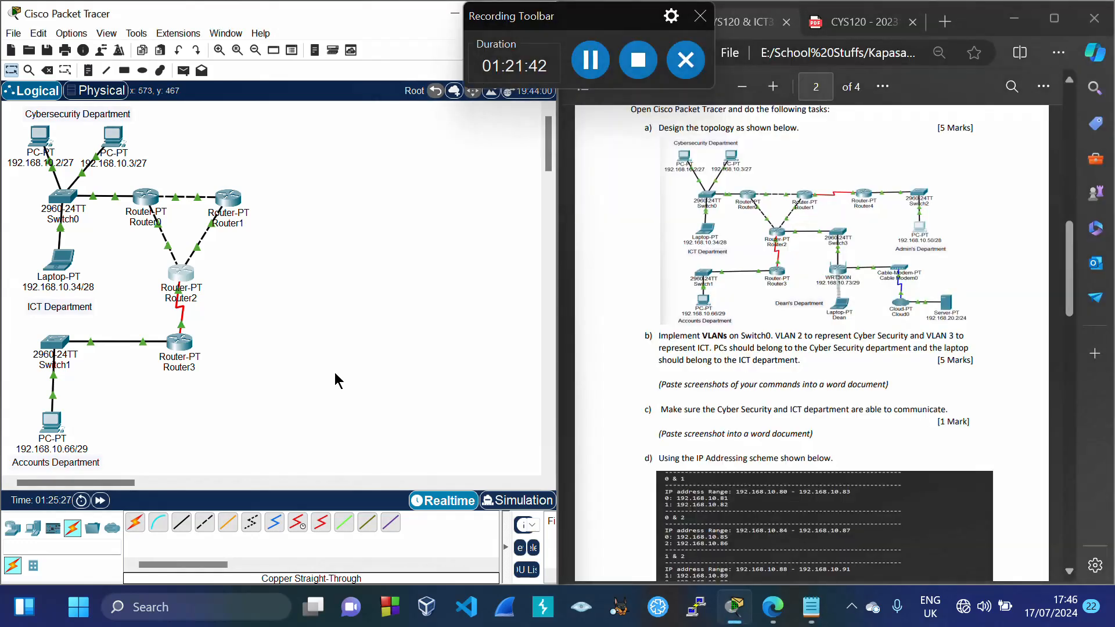
pyautogui.click(188, 346)
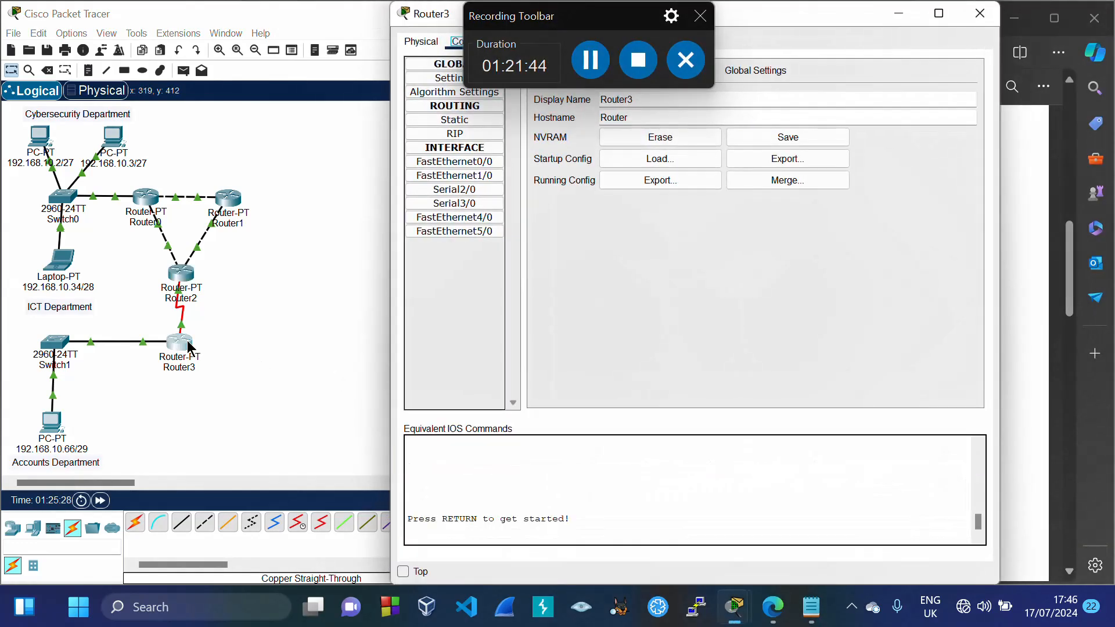
pyautogui.moveTo(745, 8); pyautogui.dragTo(693, 28)
pyautogui.click(452, 170)
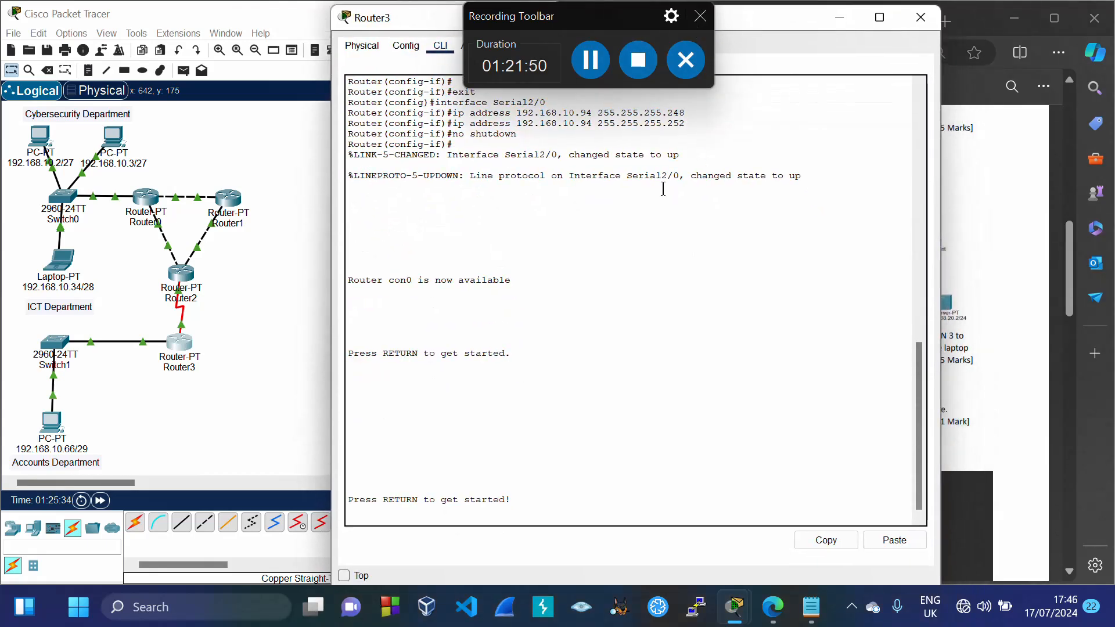
# Run the copied RIP version 1 and static route commands on Router3, save the configuration and close its window
pyautogui.press('Return')
pyautogui.click(902, 539)
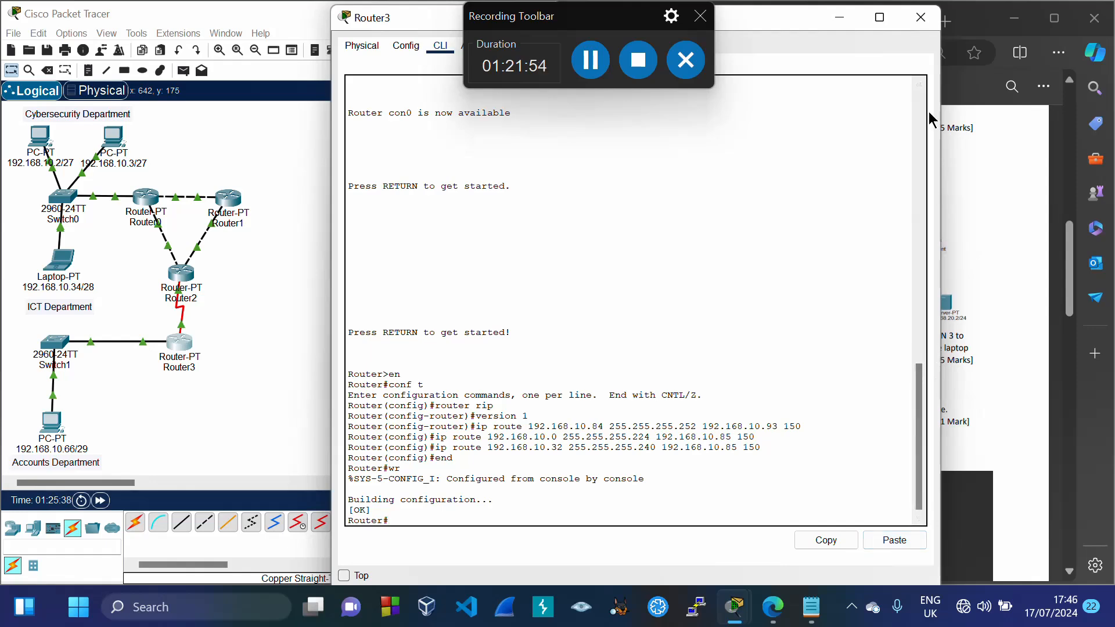
pyautogui.click(923, 19)
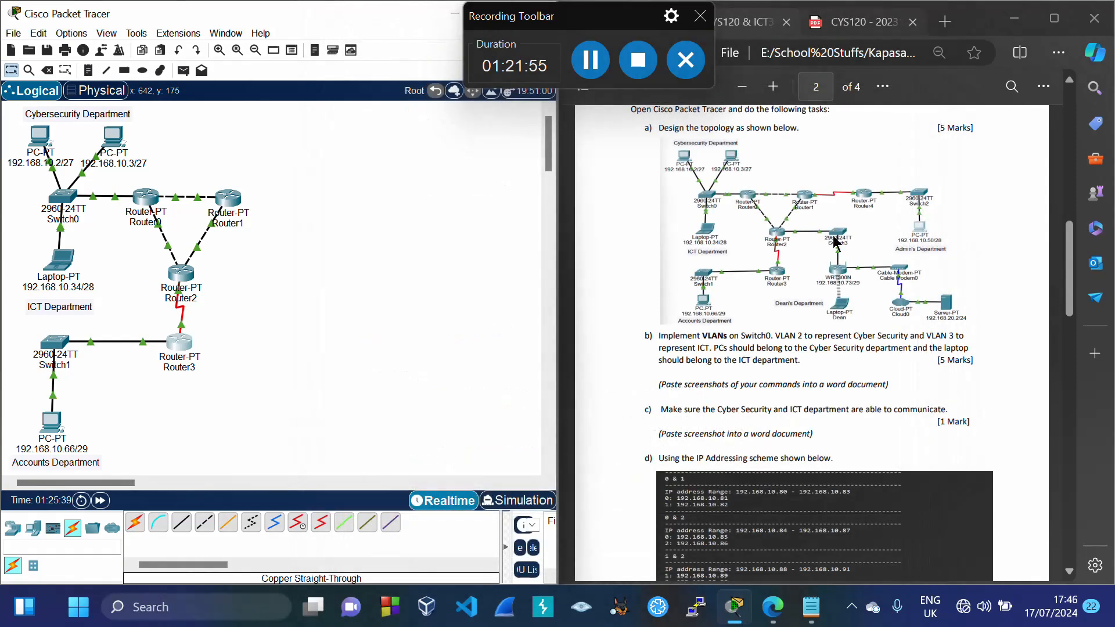
# Review the exam's routing tasks and compare the static routes in the solution document for Router0, Router2 and Router3
pyautogui.click(755, 353)
pyautogui.scroll(-5, 705, 430)
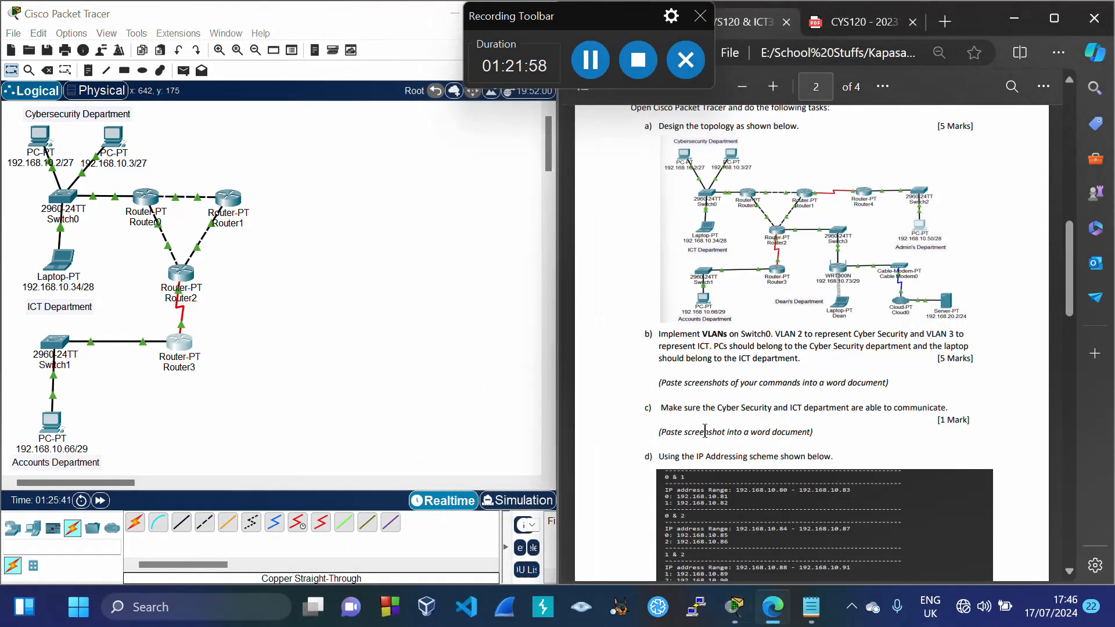
pyautogui.scroll(-3, 705, 430)
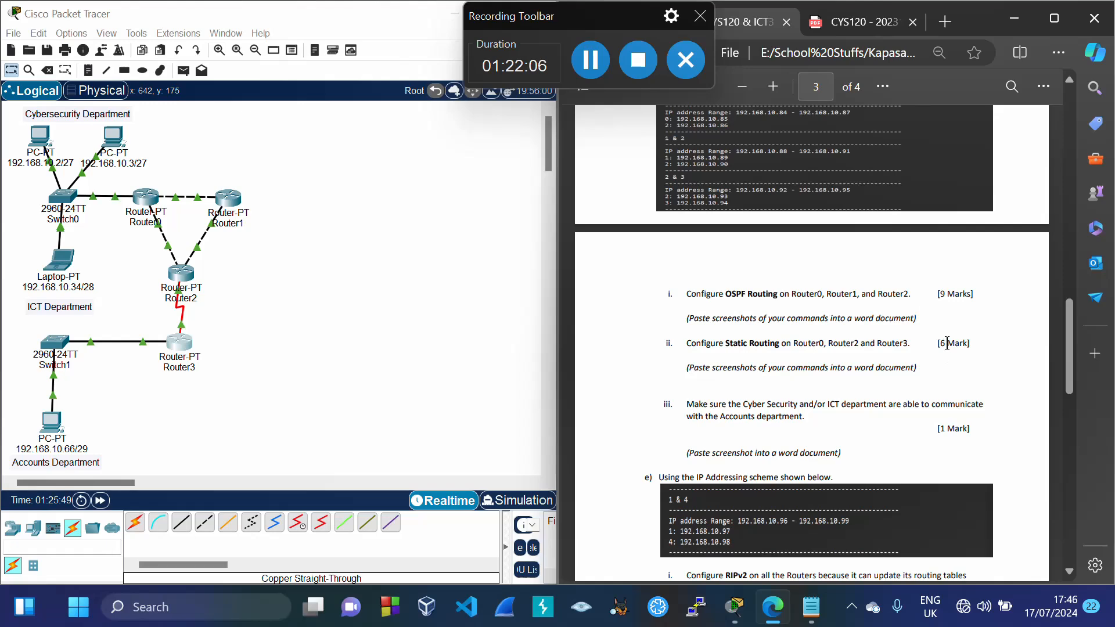
pyautogui.click(856, 22)
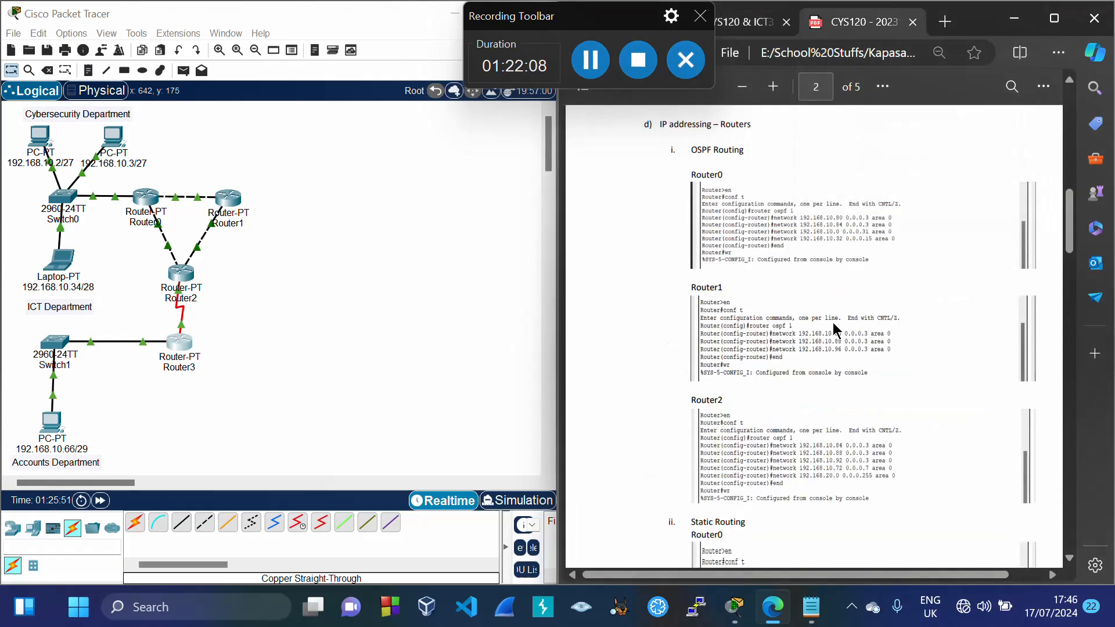
pyautogui.scroll(-4, 793, 378)
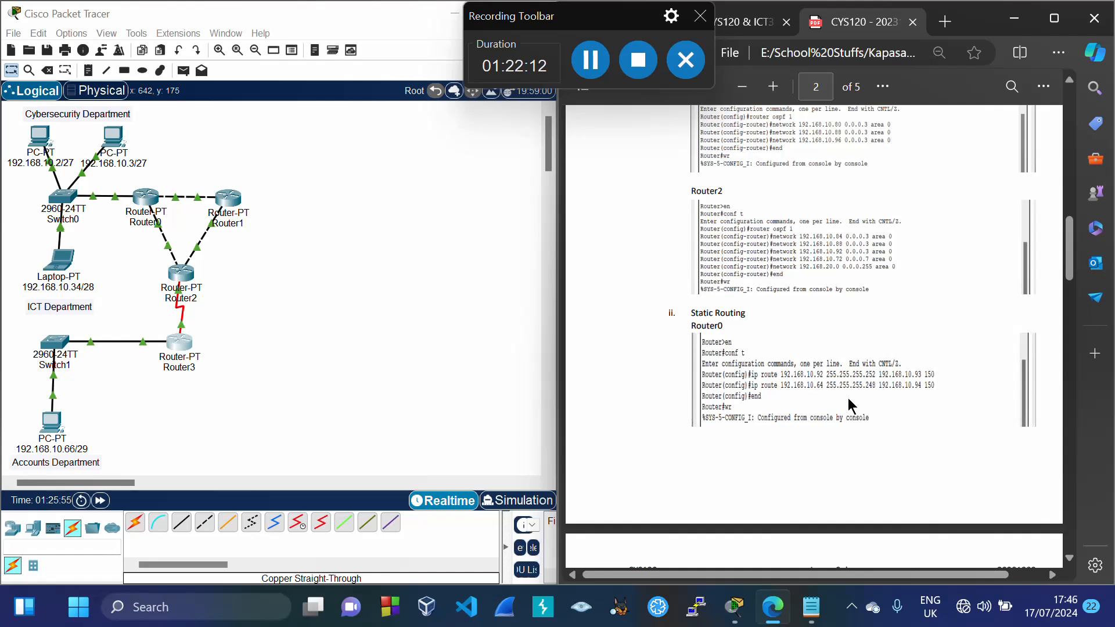
pyautogui.scroll(-5, 840, 368)
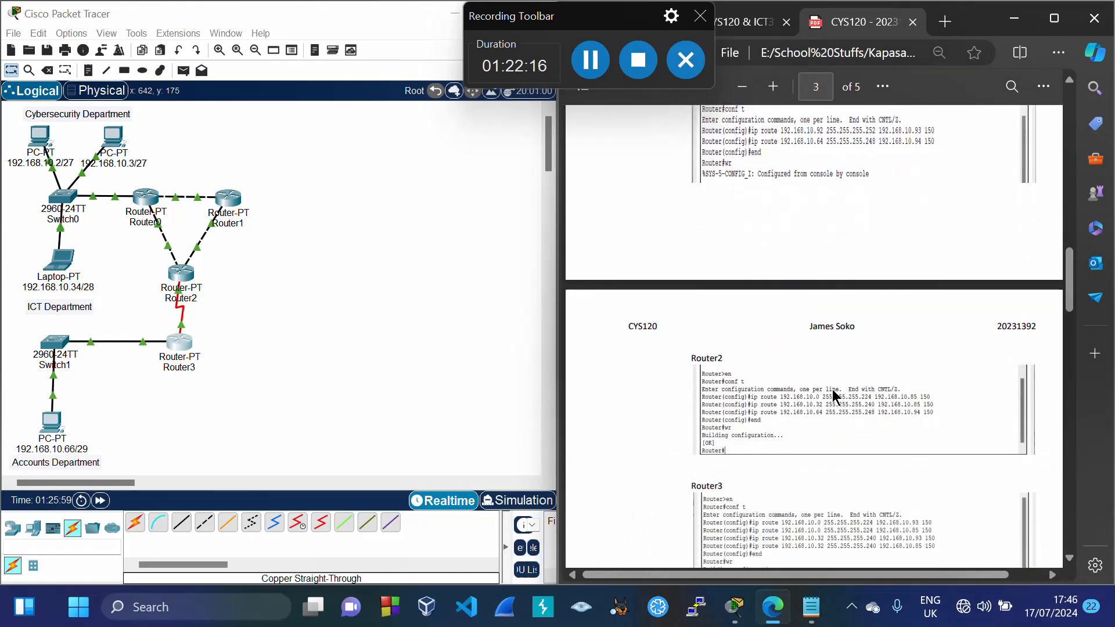
pyautogui.scroll(-1, 832, 389)
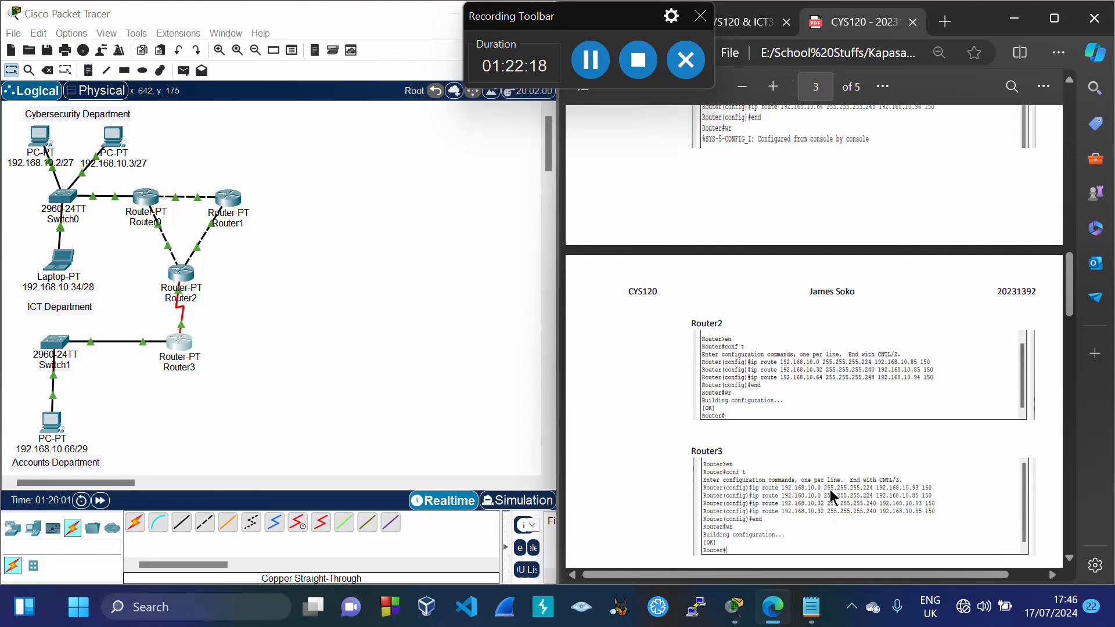
pyautogui.click(747, 24)
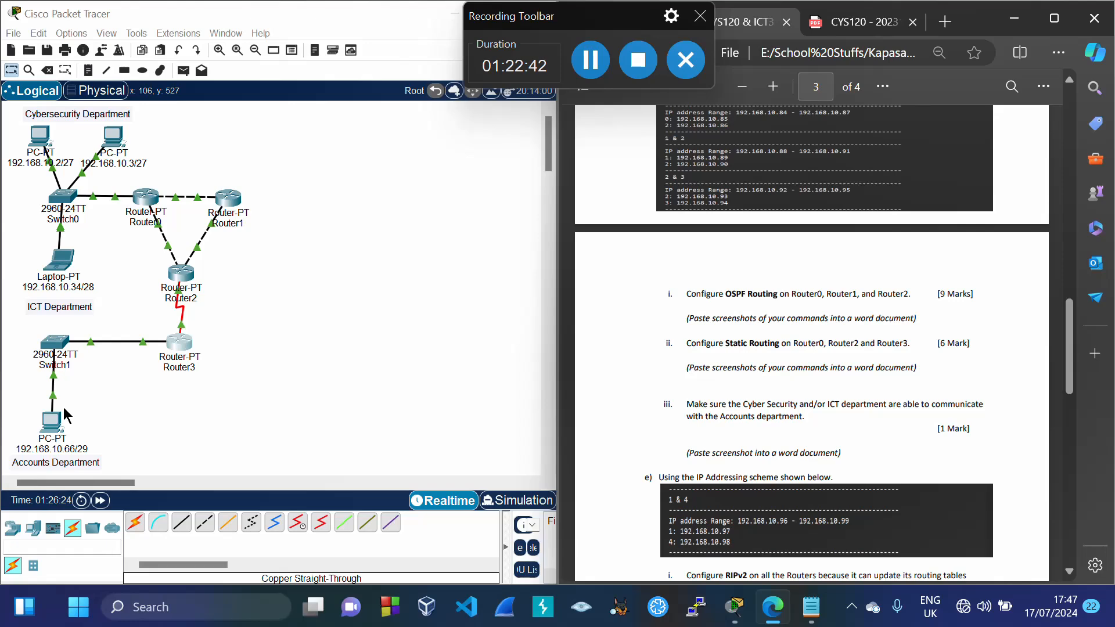
# Ping the Accounts PC at 192.168.10.66 twice from the command prompt of the Cybersecurity PC 192.168.10.2
pyautogui.click(42, 138)
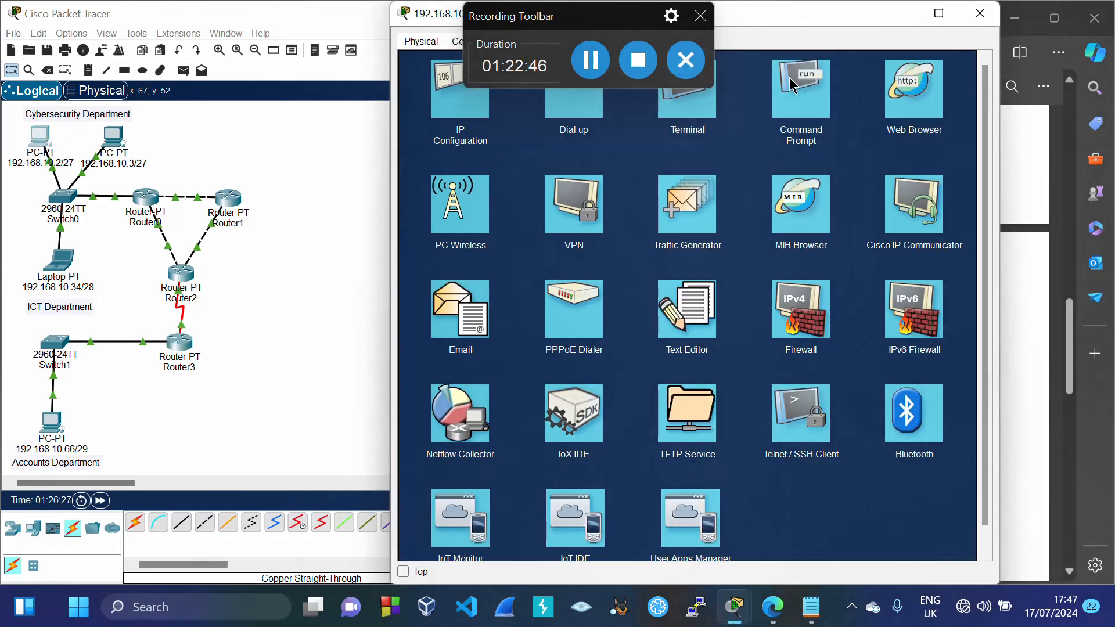
pyautogui.click(793, 85)
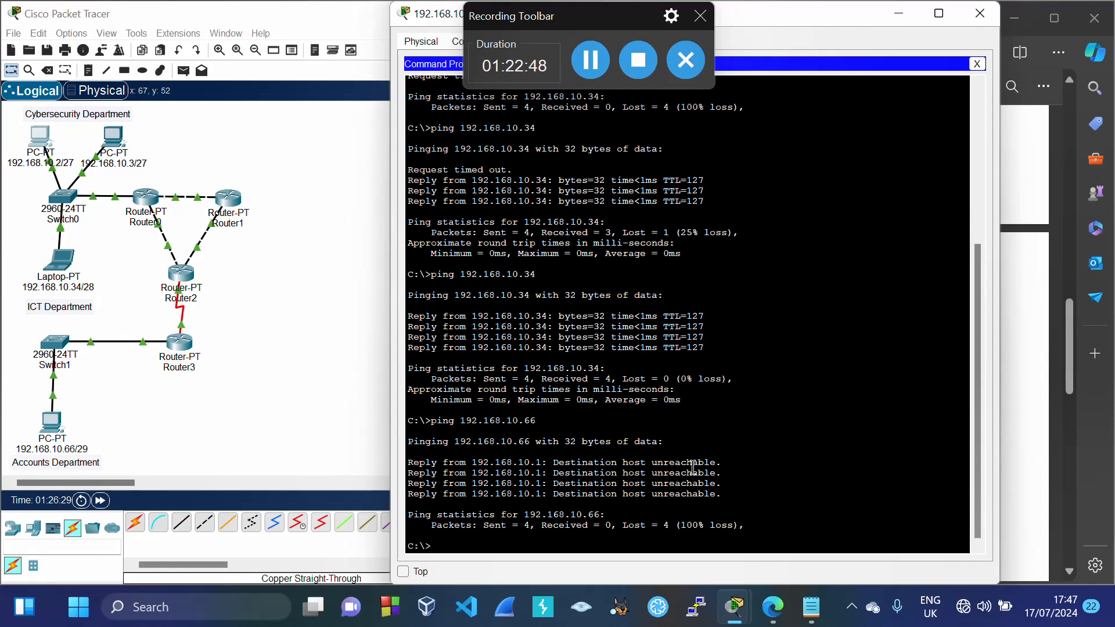
pyautogui.press('Up')
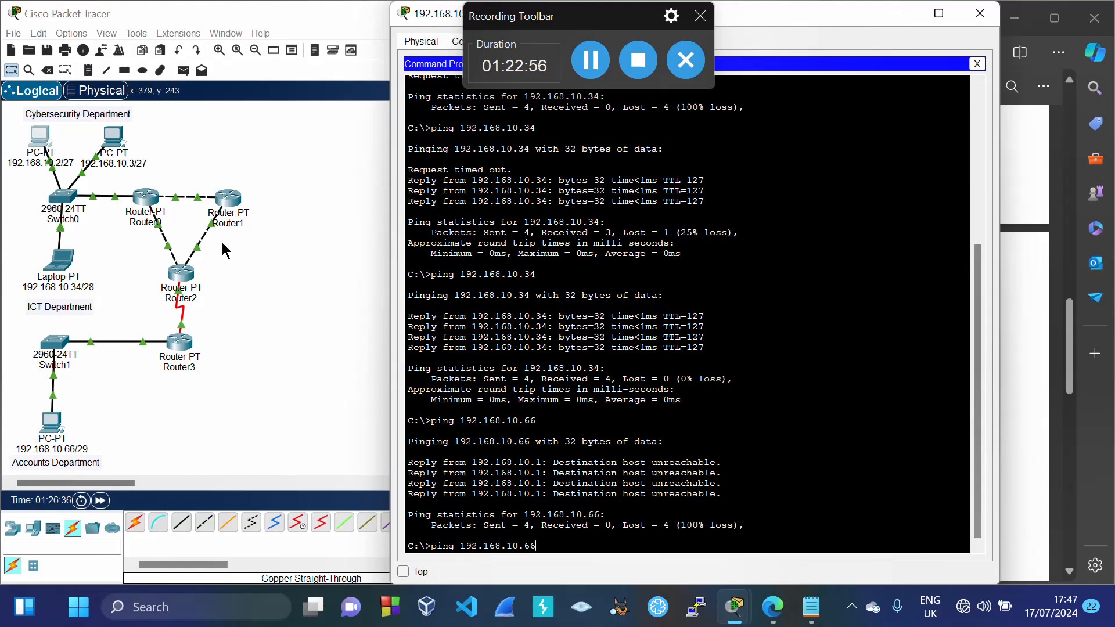
pyautogui.press('Return')
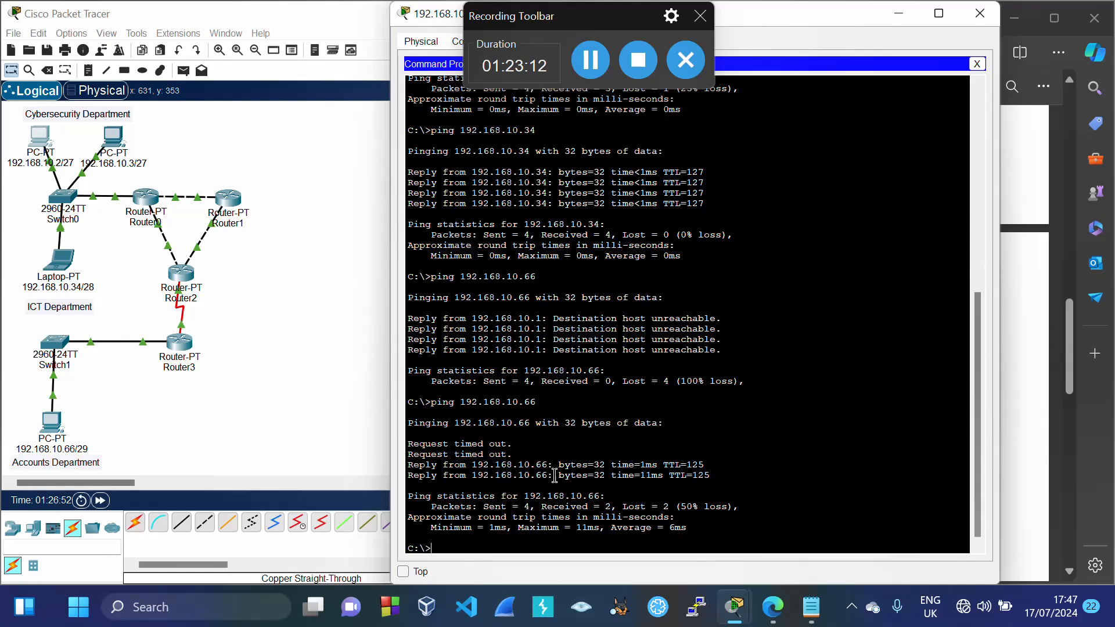
pyautogui.press('Up')
pyautogui.press('Return')
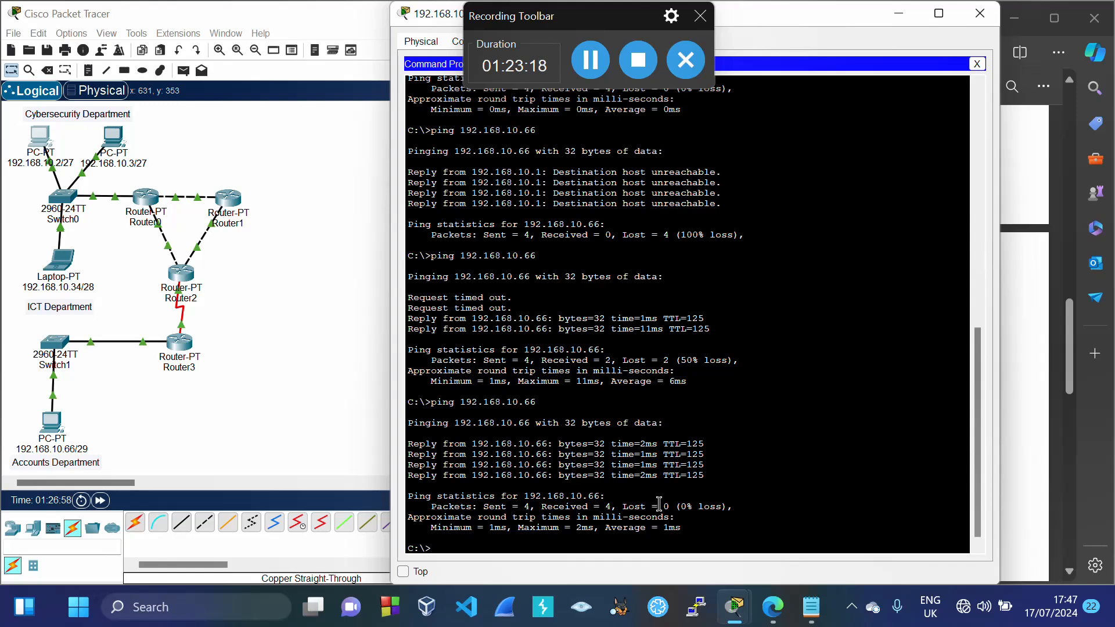
pyautogui.click(590, 62)
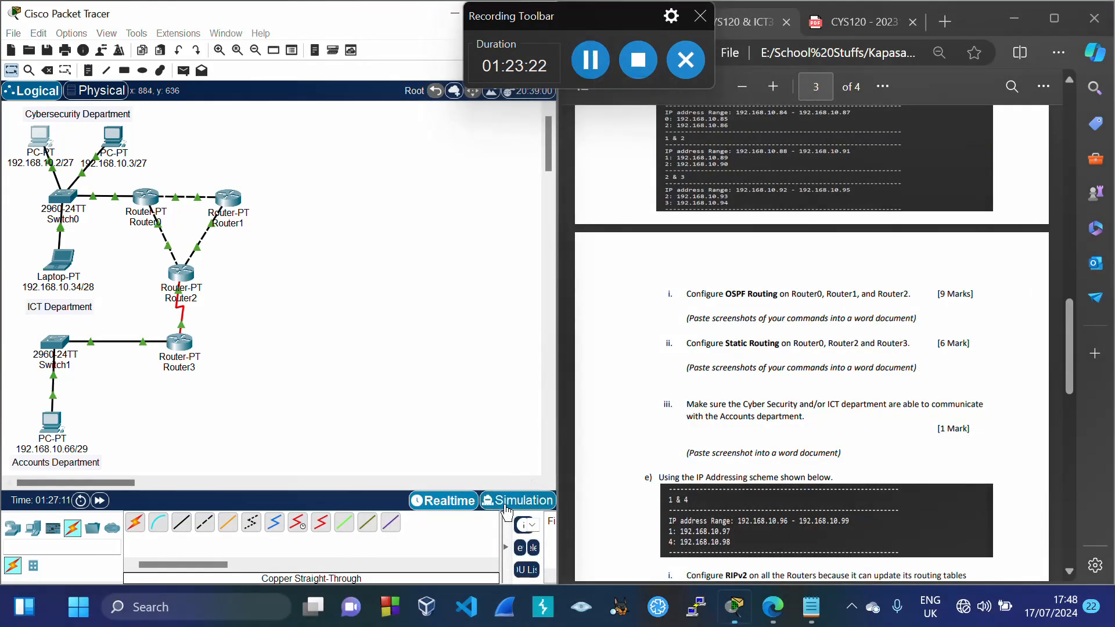
# Switch to simulation mode, send a simple PDU from the 192.168.10.2 PC to the Accounts PC and play the simulation
pyautogui.click(505, 509)
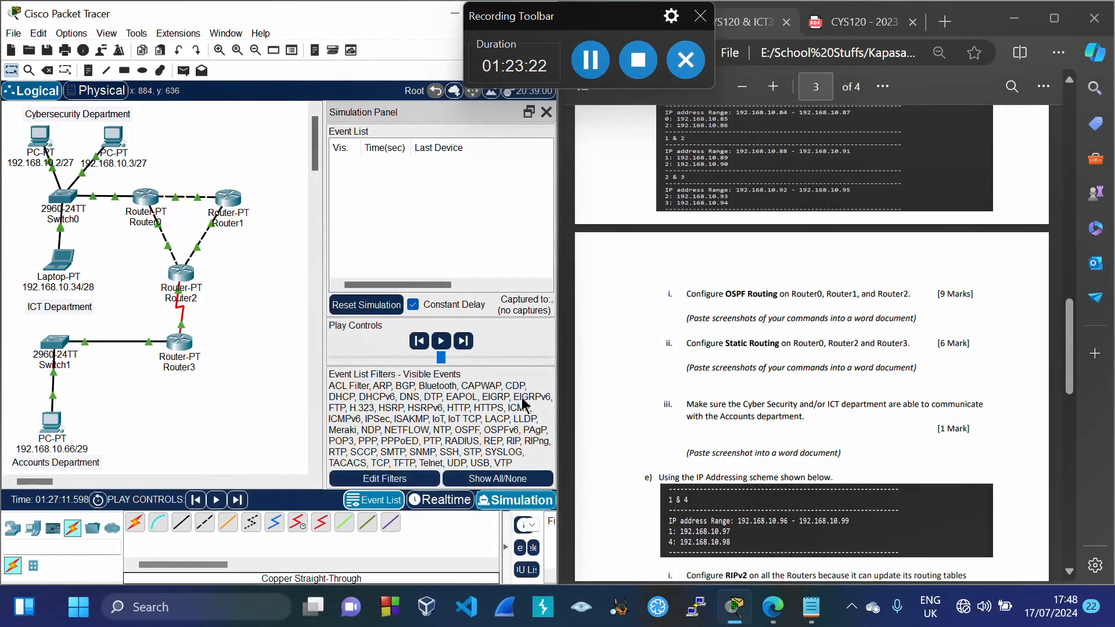
pyautogui.click(545, 112)
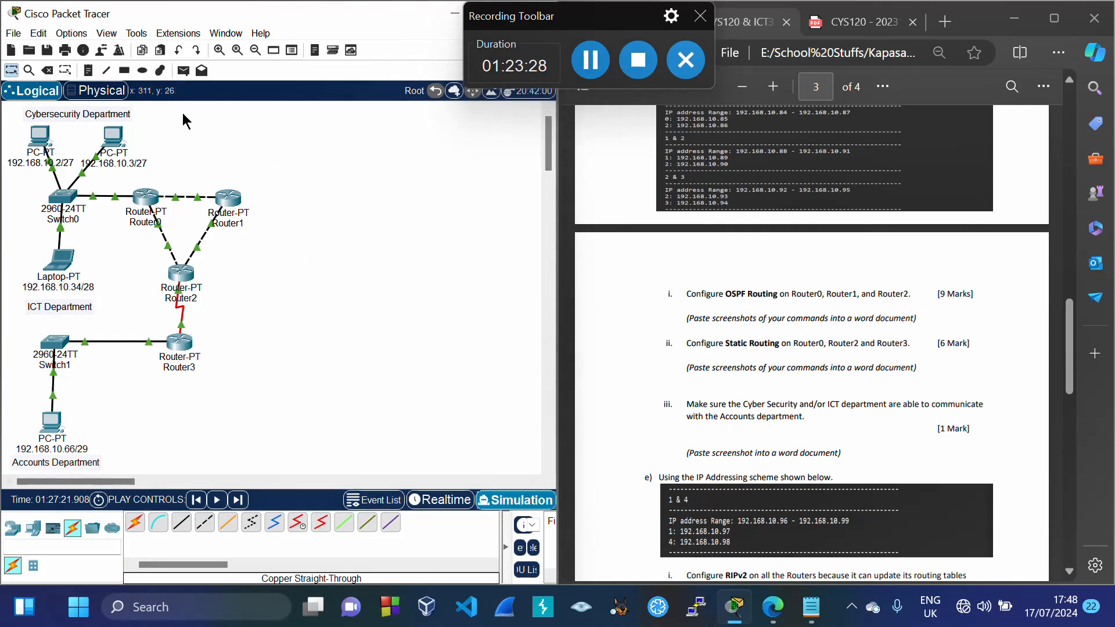
pyautogui.click(183, 70)
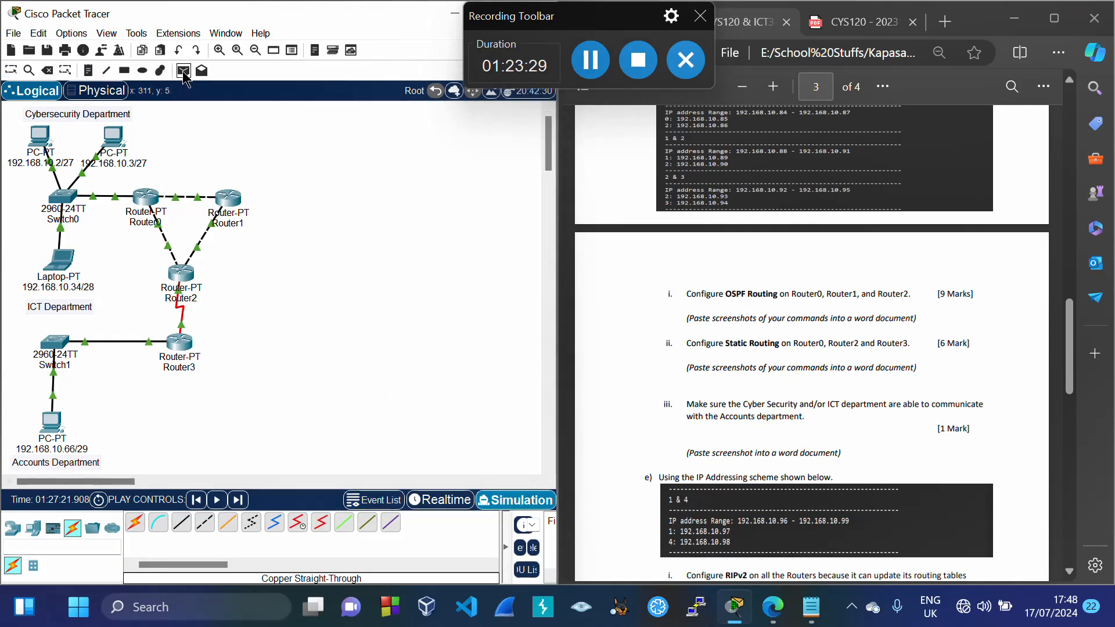
pyautogui.click(41, 133)
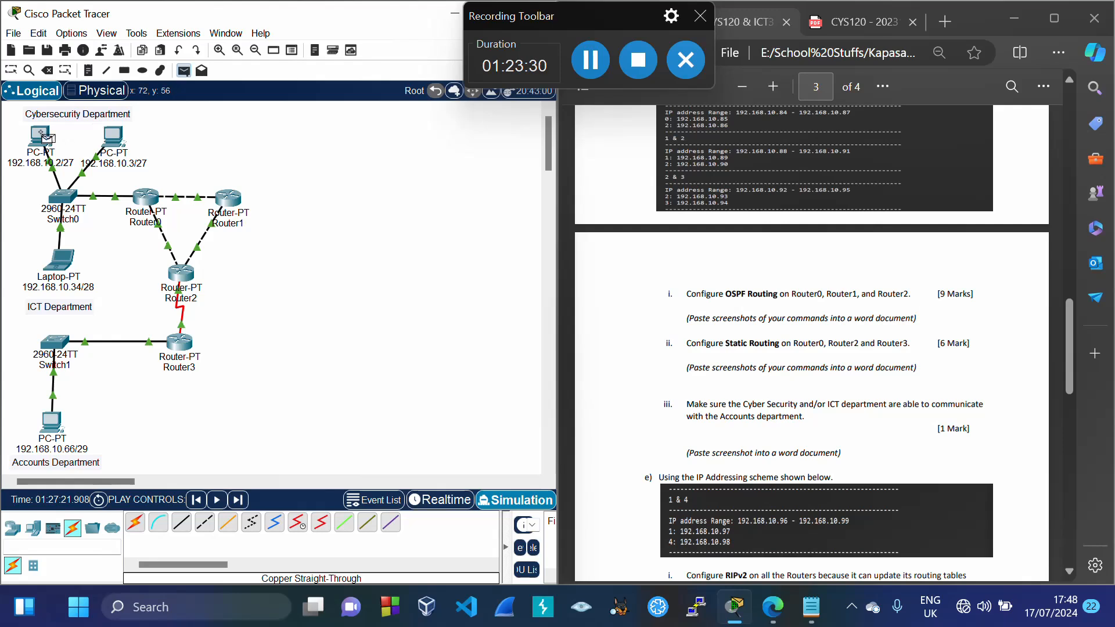
pyautogui.click(54, 416)
pyautogui.click(217, 499)
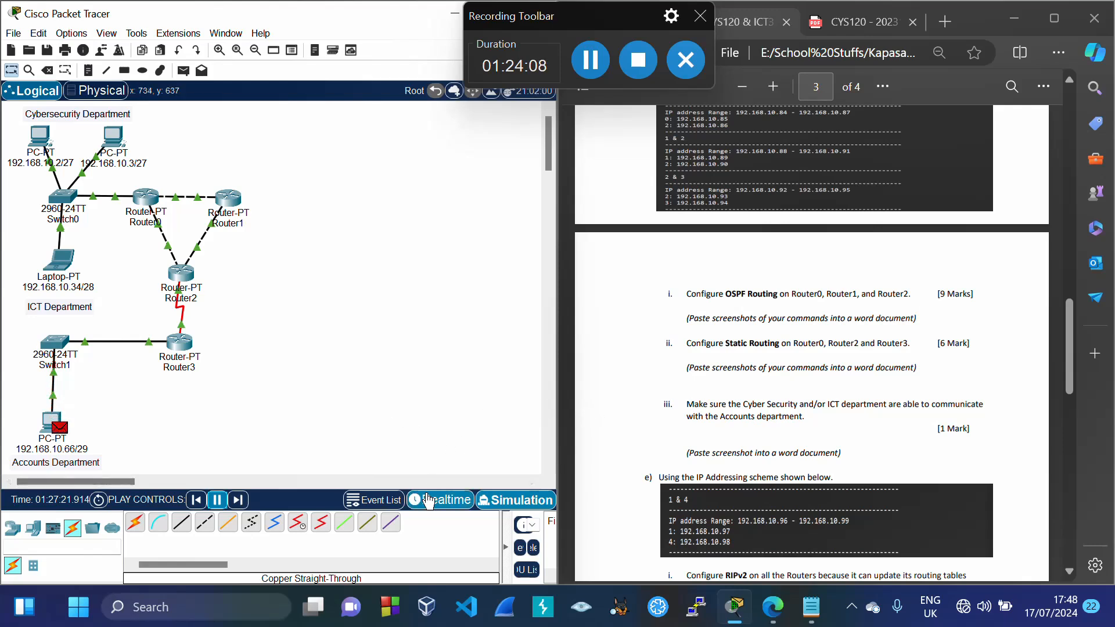
# Return to realtime mode and check the solution document's static routes for Router2 and Router3 and its Accounts ping
pyautogui.click(429, 499)
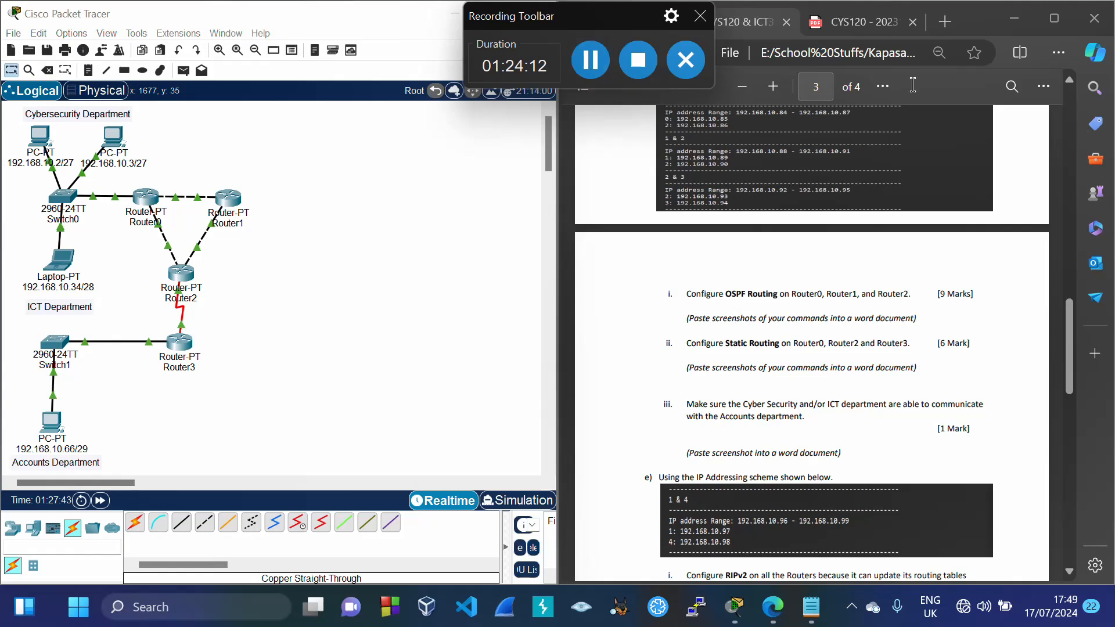
pyautogui.click(871, 32)
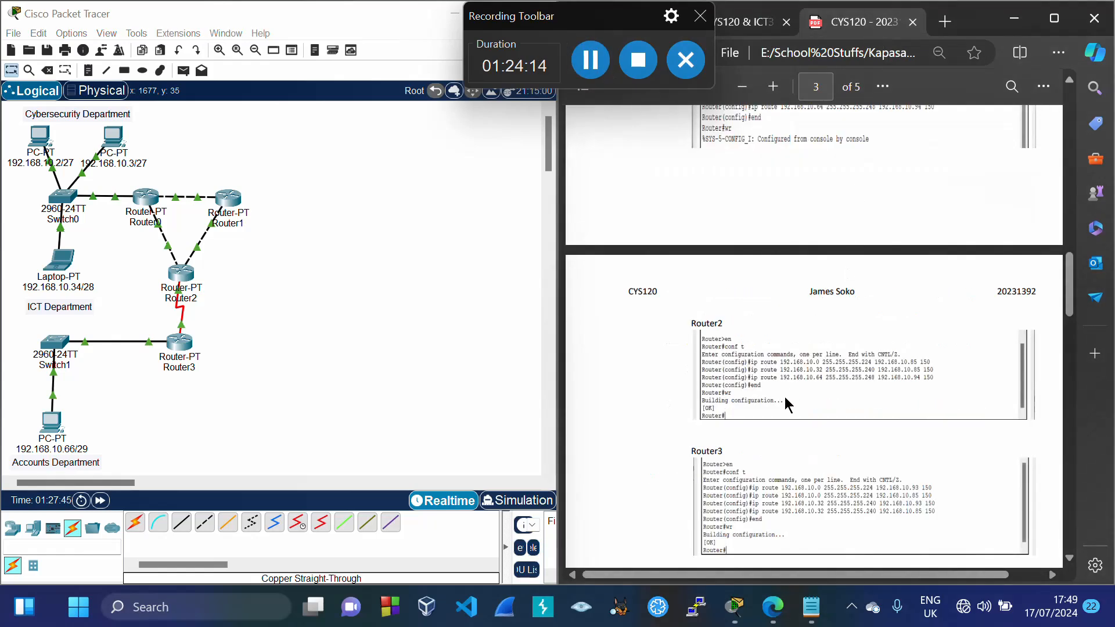
pyautogui.scroll(-3, 785, 396)
pyautogui.scroll(-2, 785, 396)
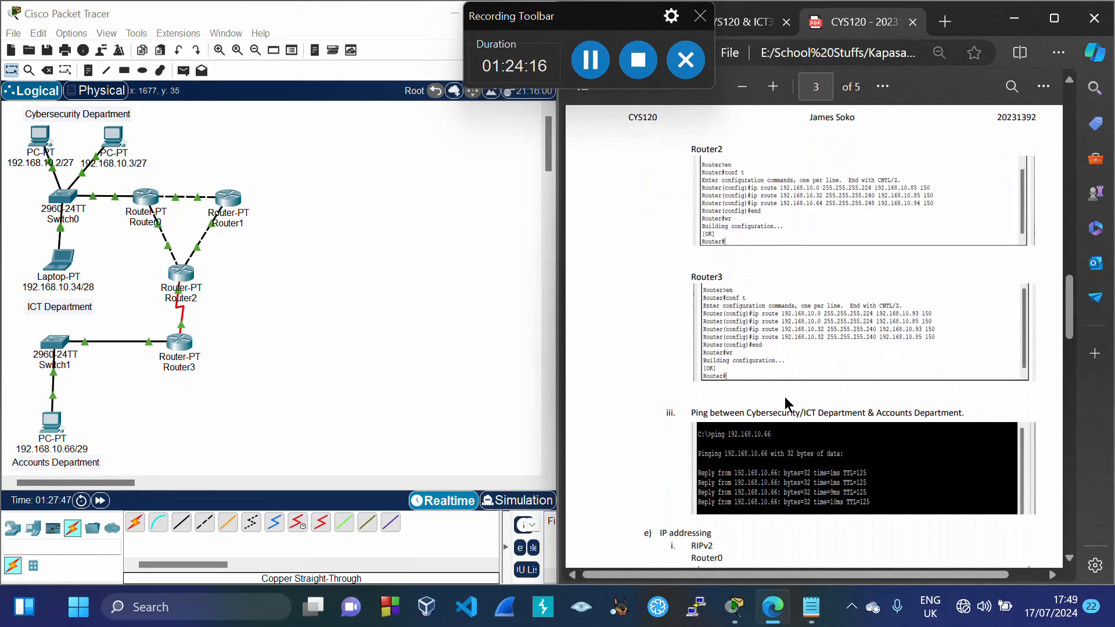
pyautogui.scroll(1, 784, 396)
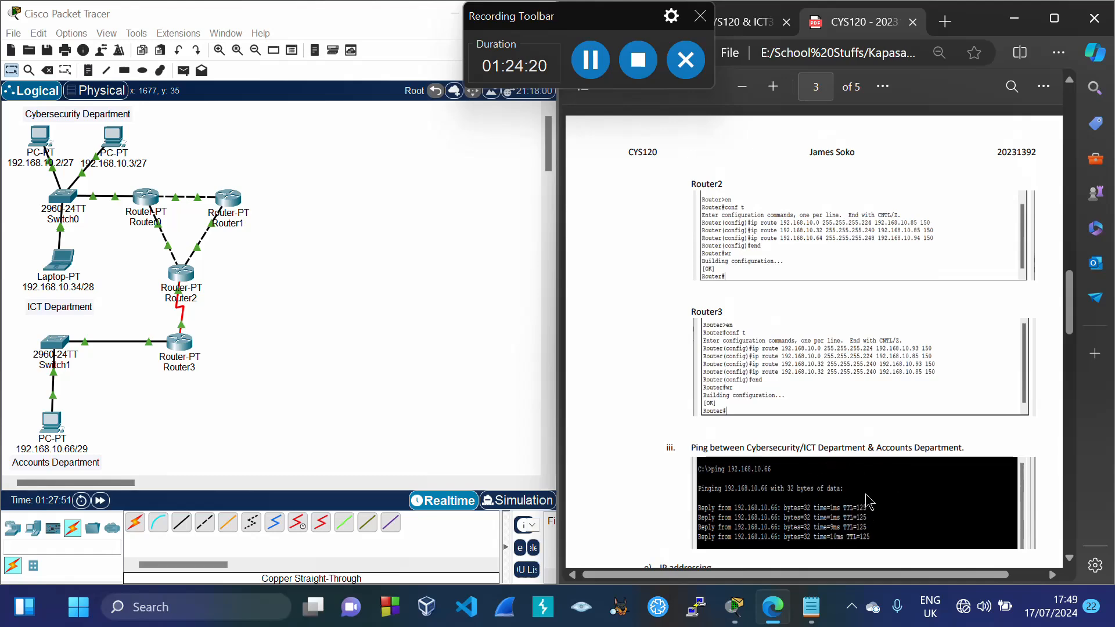
# Read the exam's RIPv2 and communication tasks with their 1 & 4 addressing scheme, and find Router4 in the topology diagram
pyautogui.click(744, 24)
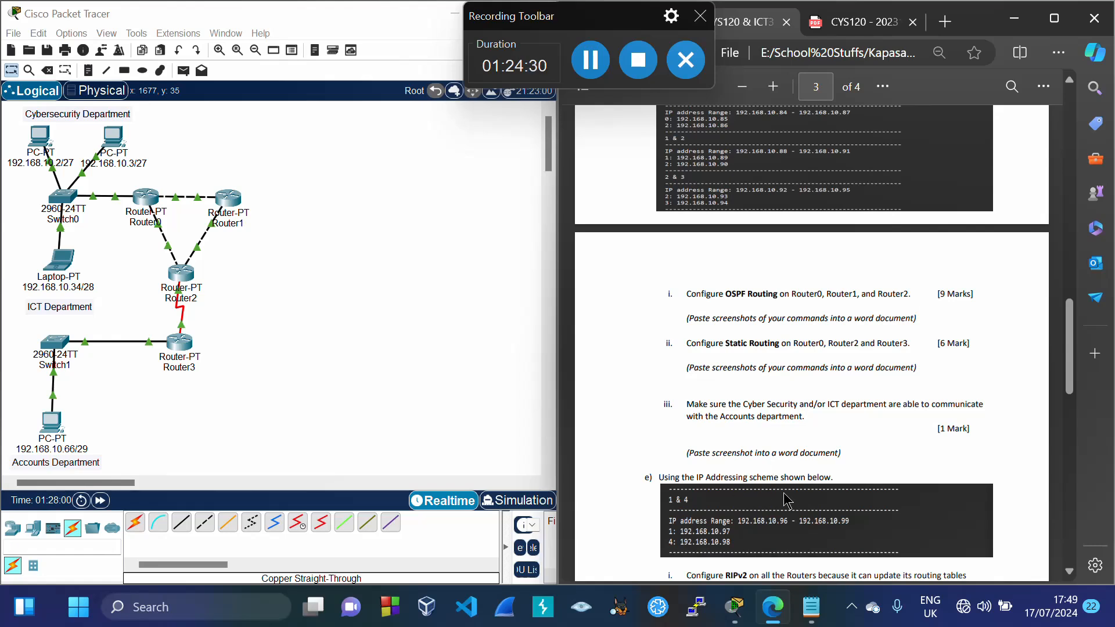
pyautogui.scroll(-1, 753, 500)
pyautogui.scroll(-2, 753, 500)
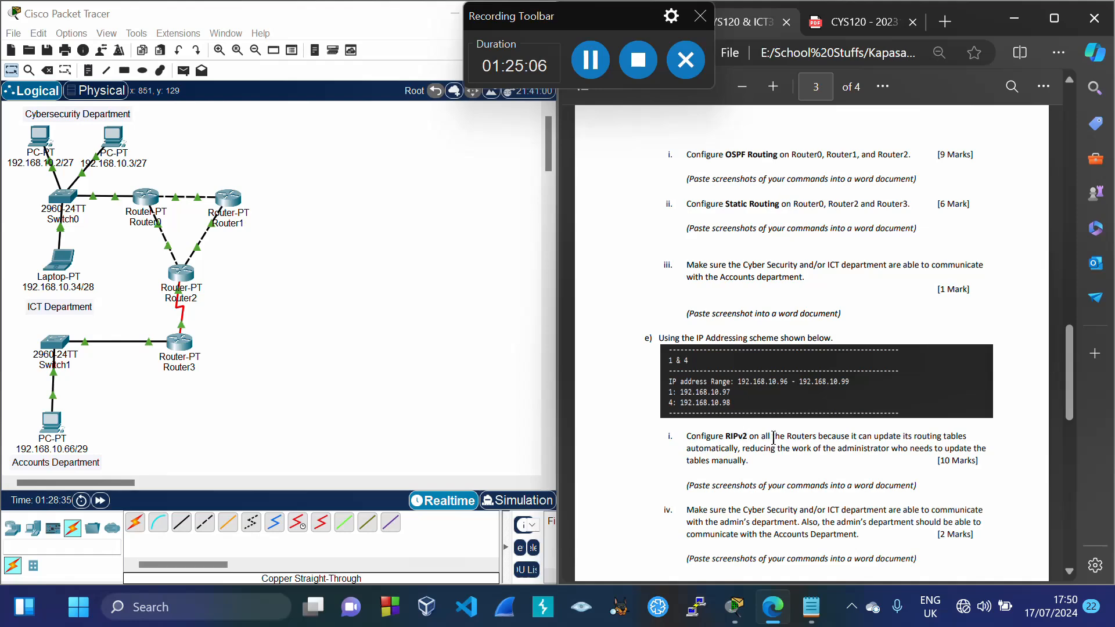
pyautogui.scroll(10, 840, 317)
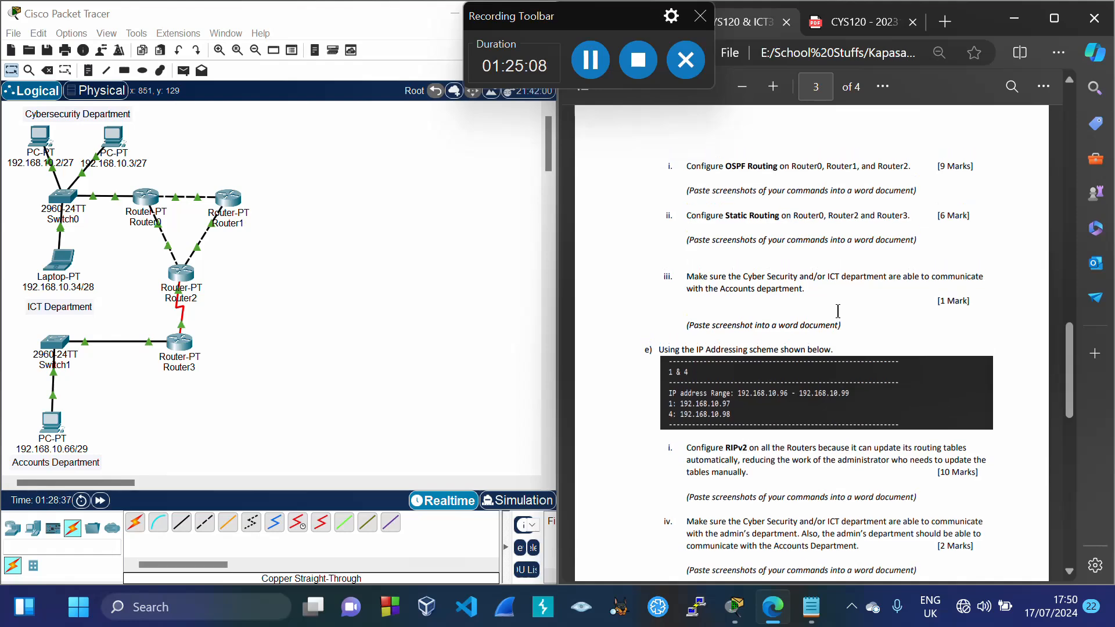
pyautogui.scroll(-3, 837, 312)
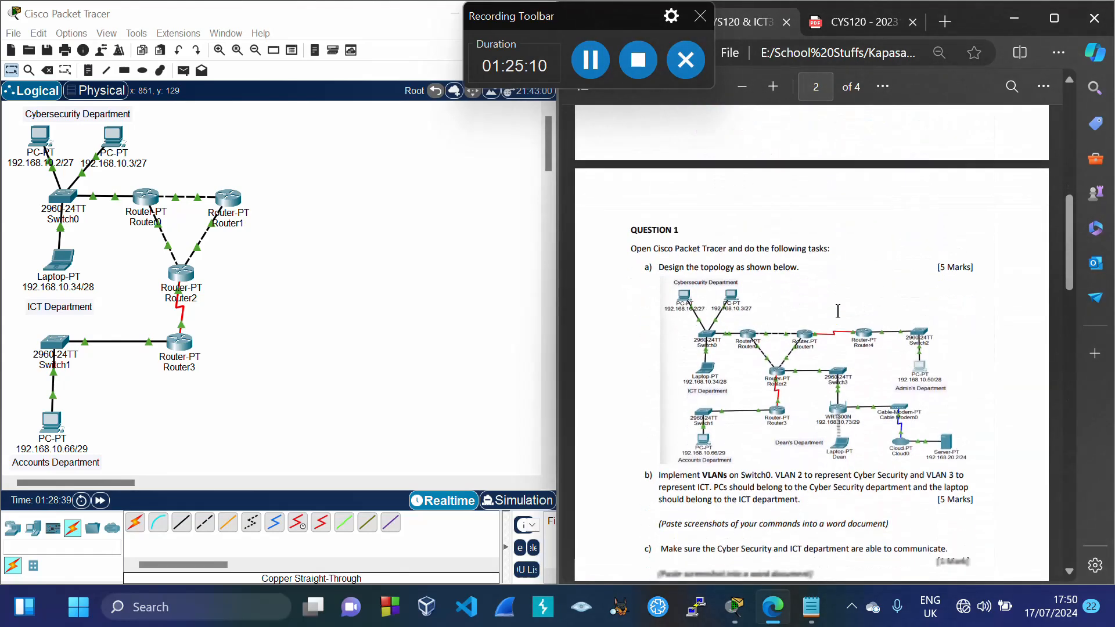
pyautogui.scroll(-1, 838, 311)
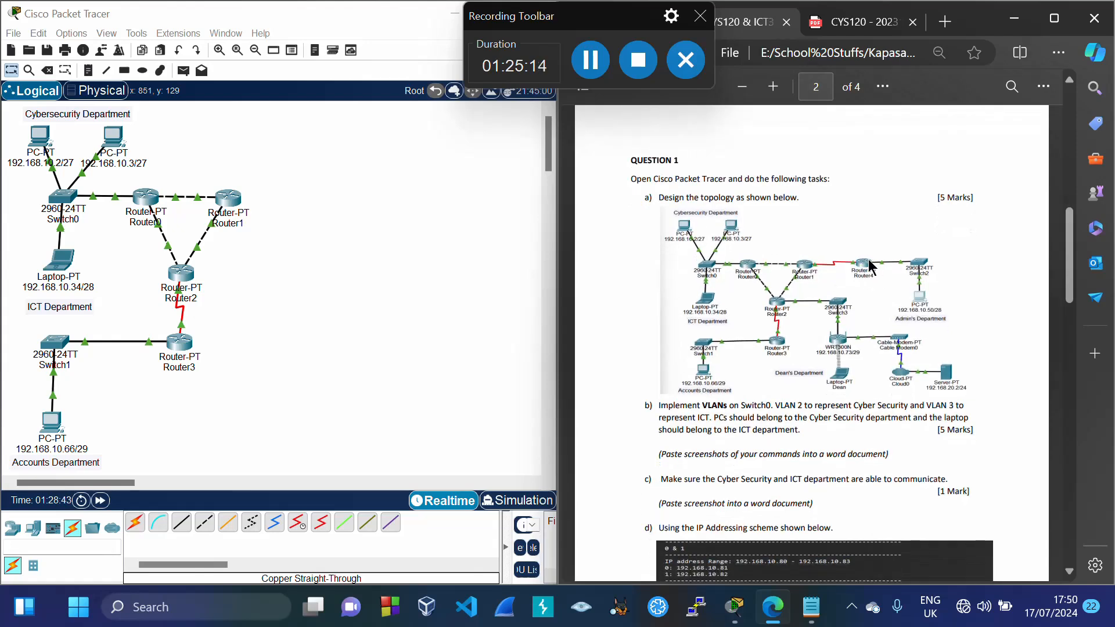
# Place a generic PT router and a 2960 switch in line beyond Router1, as in the exam topology
pyautogui.click(18, 528)
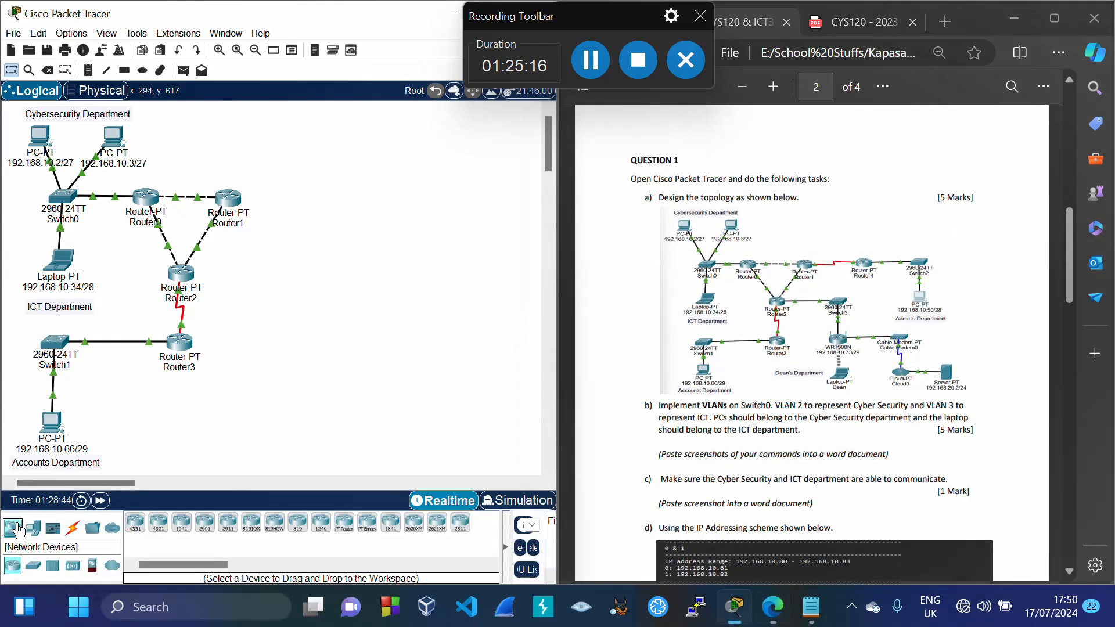
pyautogui.moveTo(347, 534); pyautogui.dragTo(317, 206)
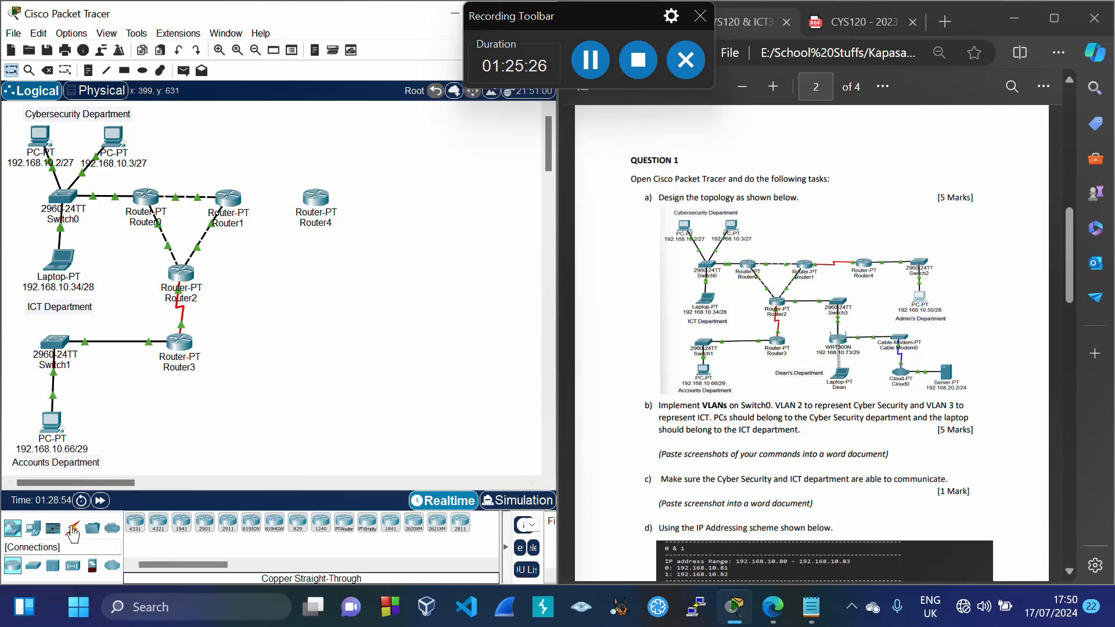
pyautogui.click(33, 565)
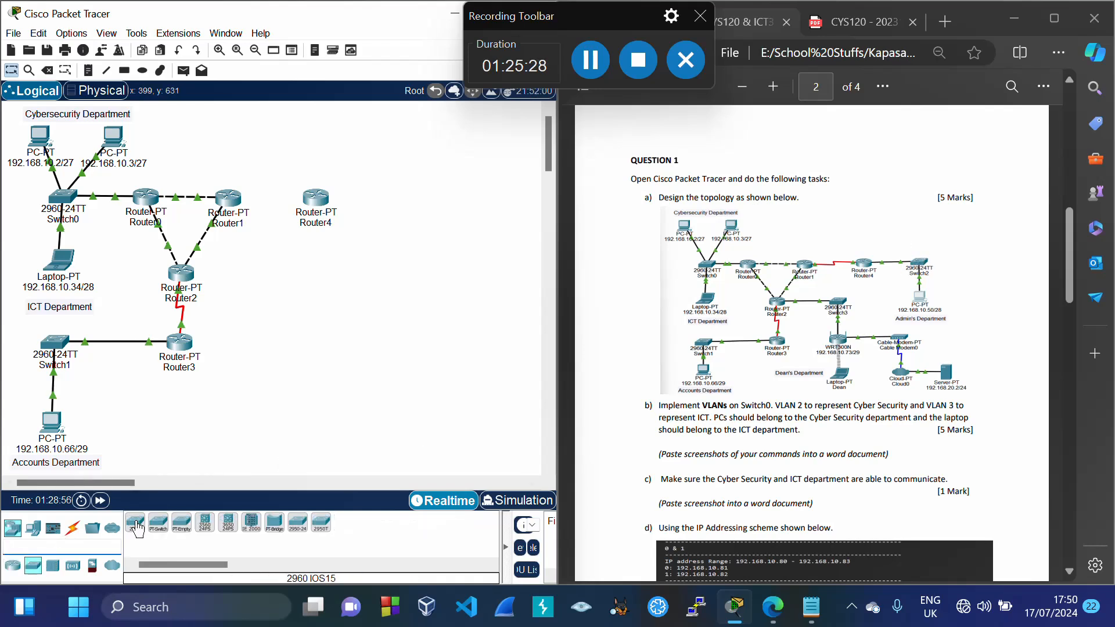
pyautogui.moveTo(134, 521); pyautogui.dragTo(404, 196)
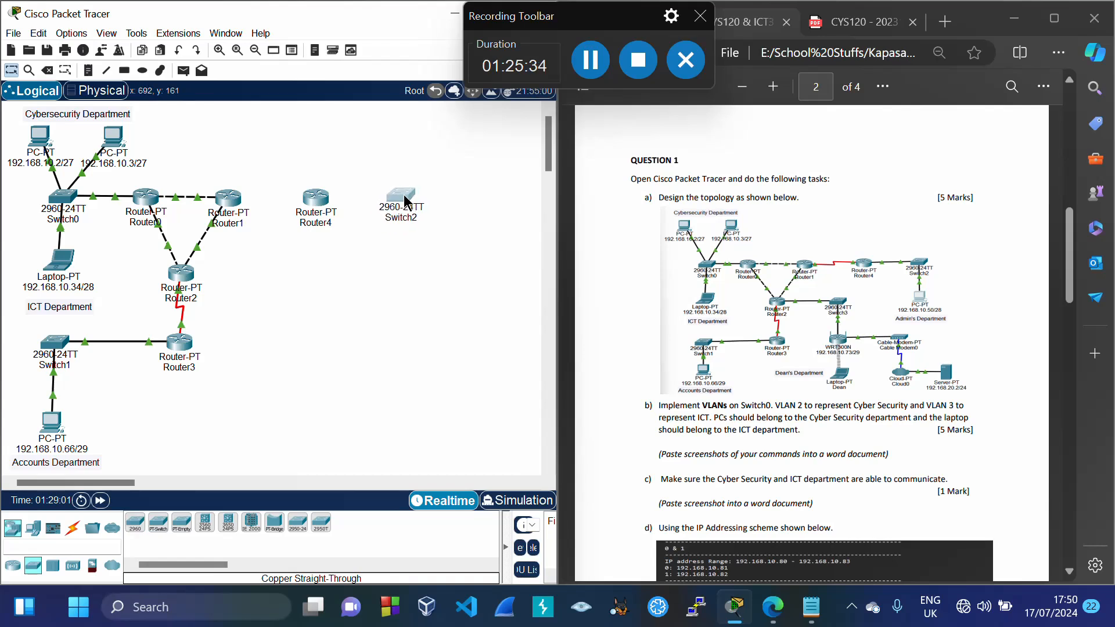
pyautogui.click(465, 194)
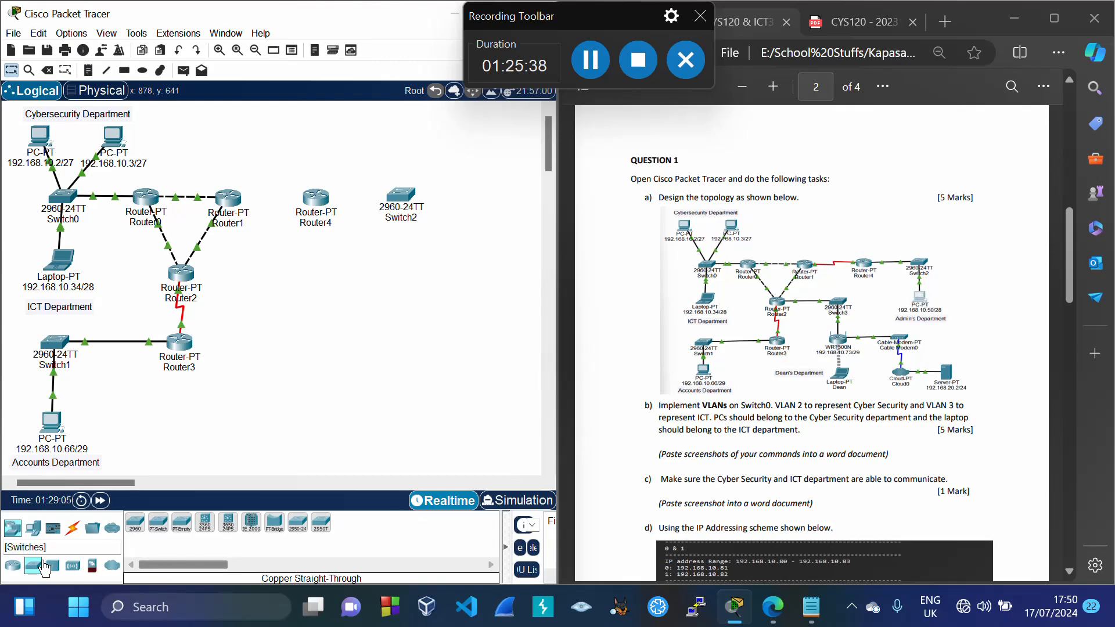
# Place a PC just below Switch2
pyautogui.click(33, 528)
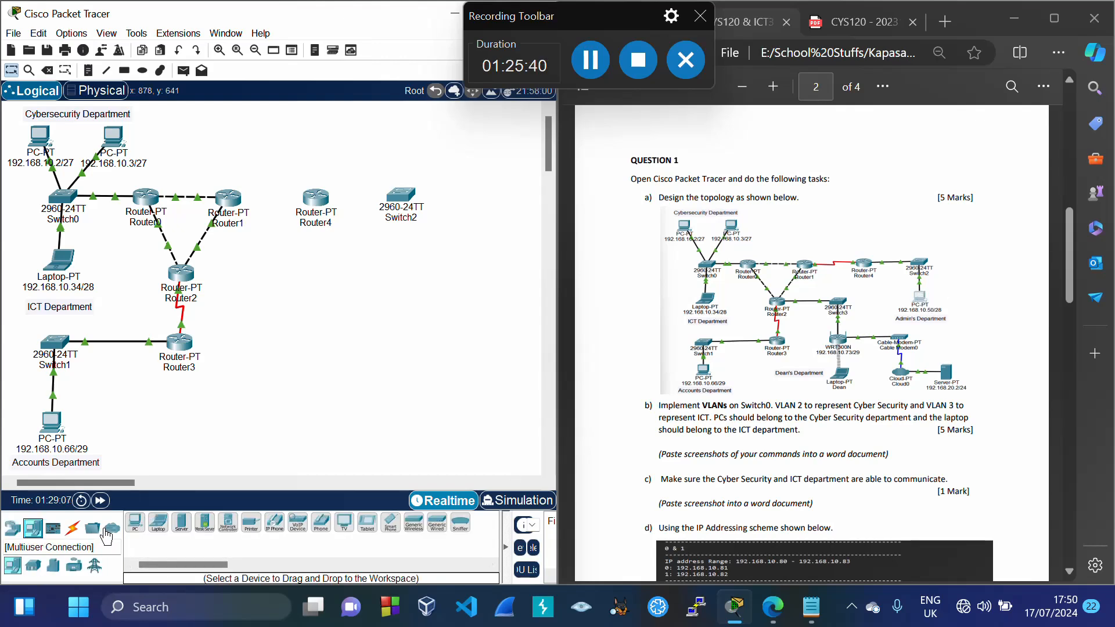
pyautogui.click(135, 525)
pyautogui.click(404, 256)
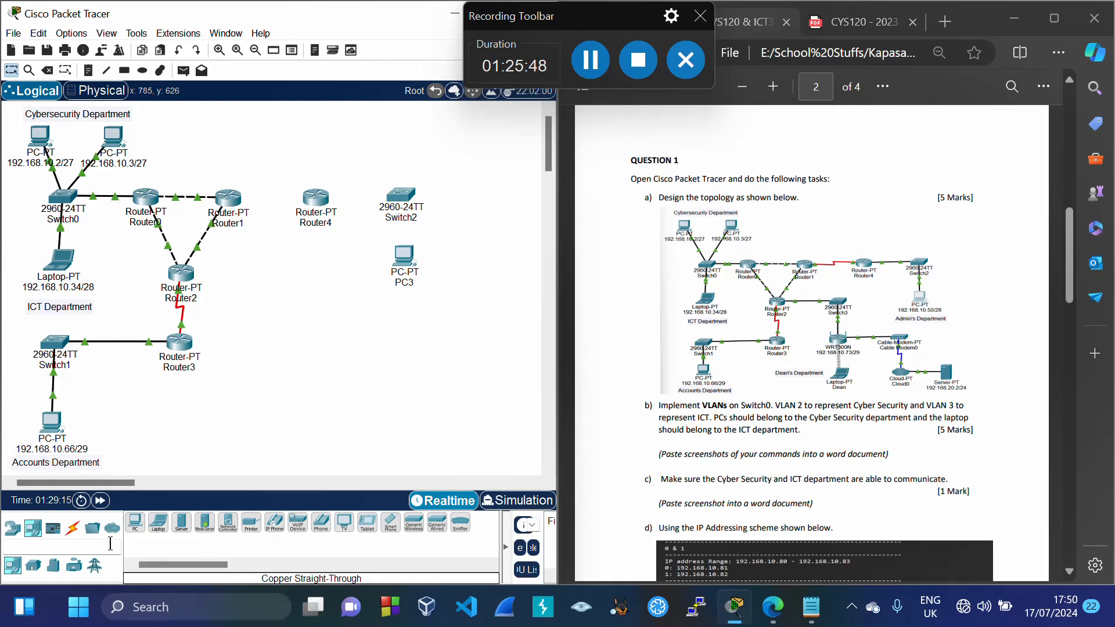
# Connect Router1 Serial2/0 to Router4 Serial2/0 with a Serial DTE cable
pyautogui.click(73, 529)
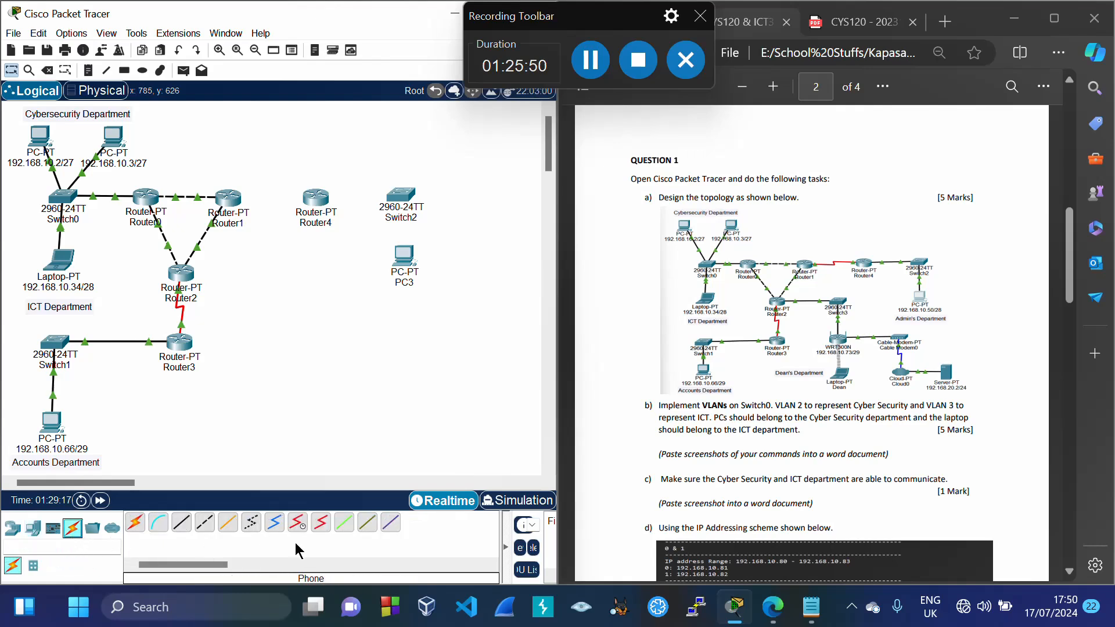
pyautogui.click(321, 524)
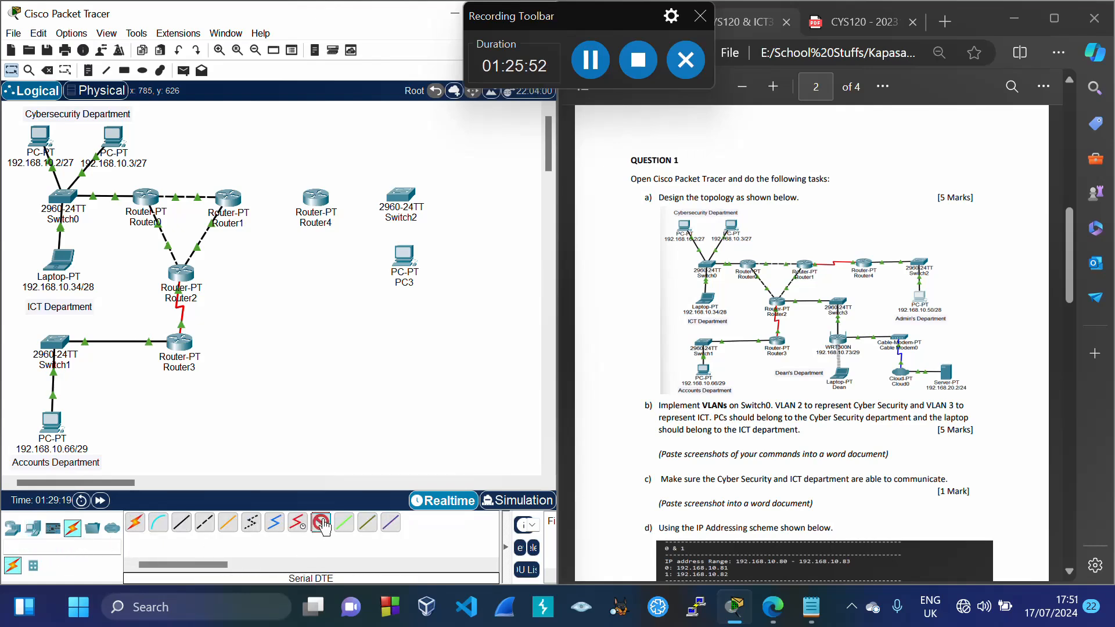
pyautogui.click(233, 198)
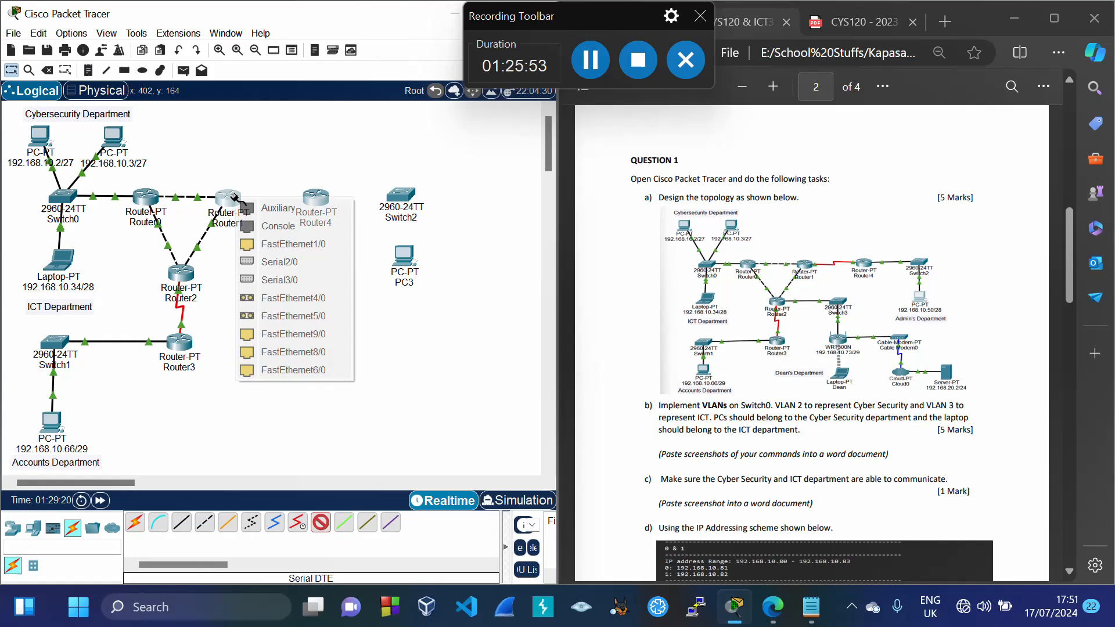
pyautogui.click(273, 268)
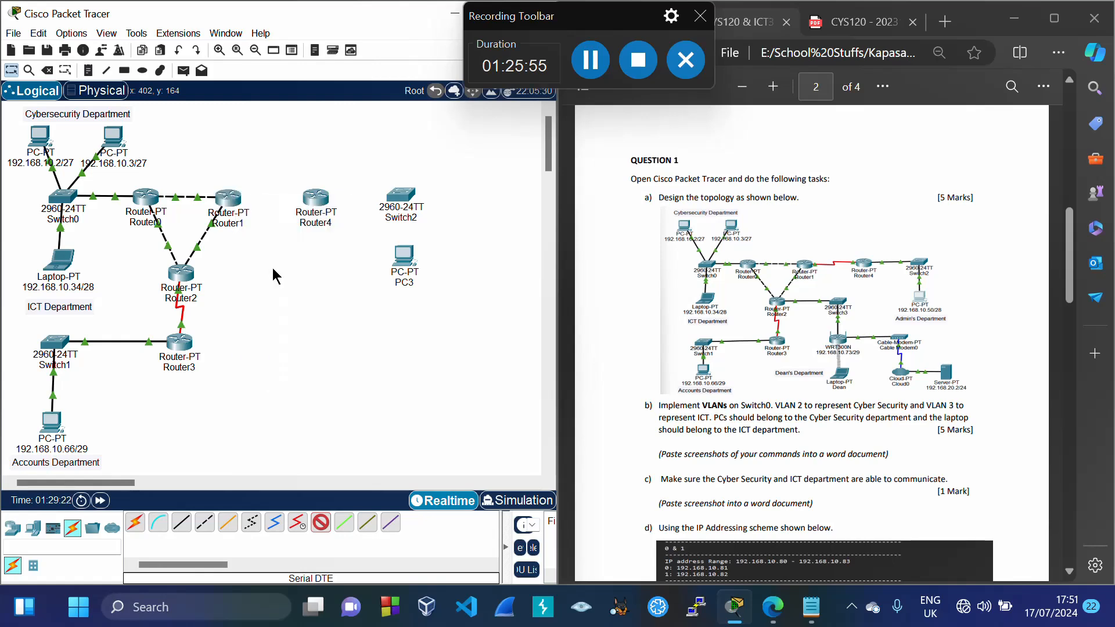
pyautogui.click(319, 197)
pyautogui.click(365, 281)
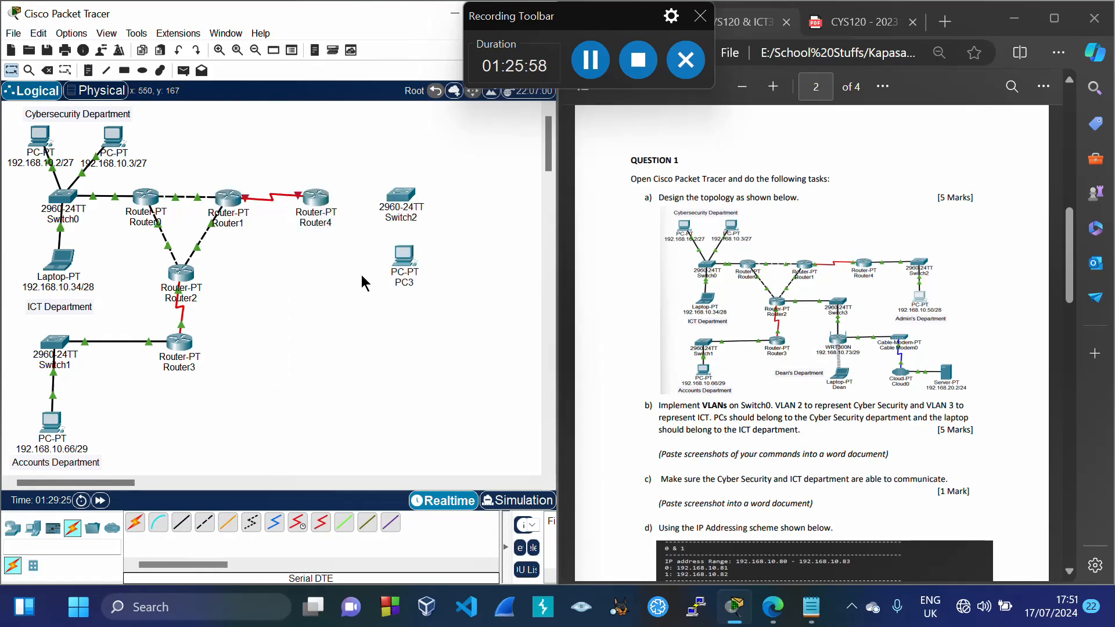
# Connect Router4 FastEthernet1/0 to Switch2 FastEthernet0/1 with a copper straight-through cable
pyautogui.click(181, 522)
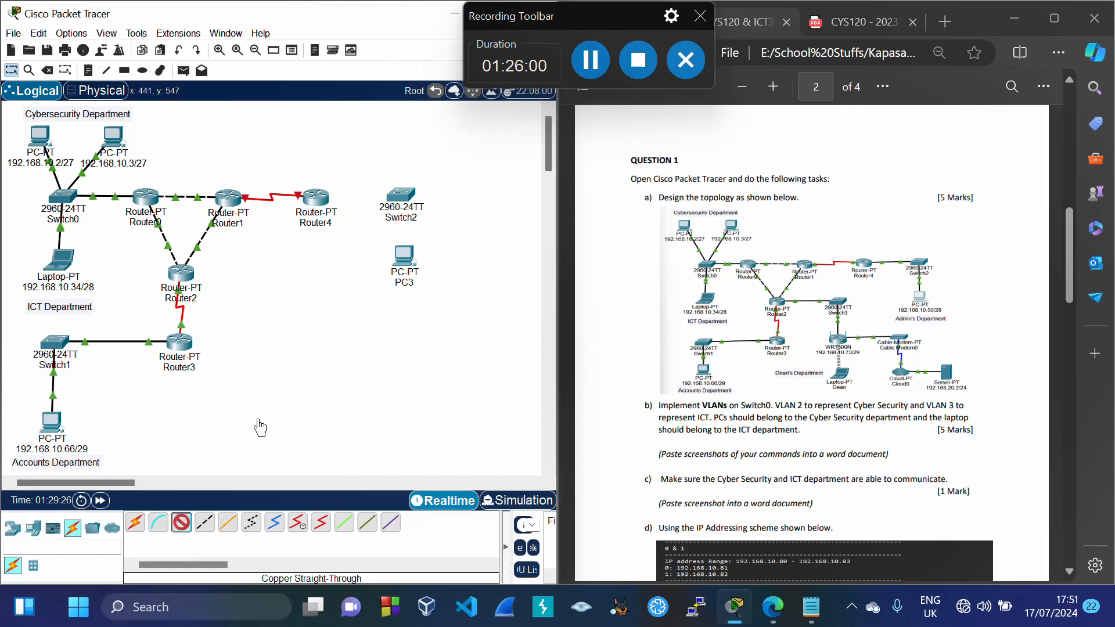
pyautogui.click(316, 199)
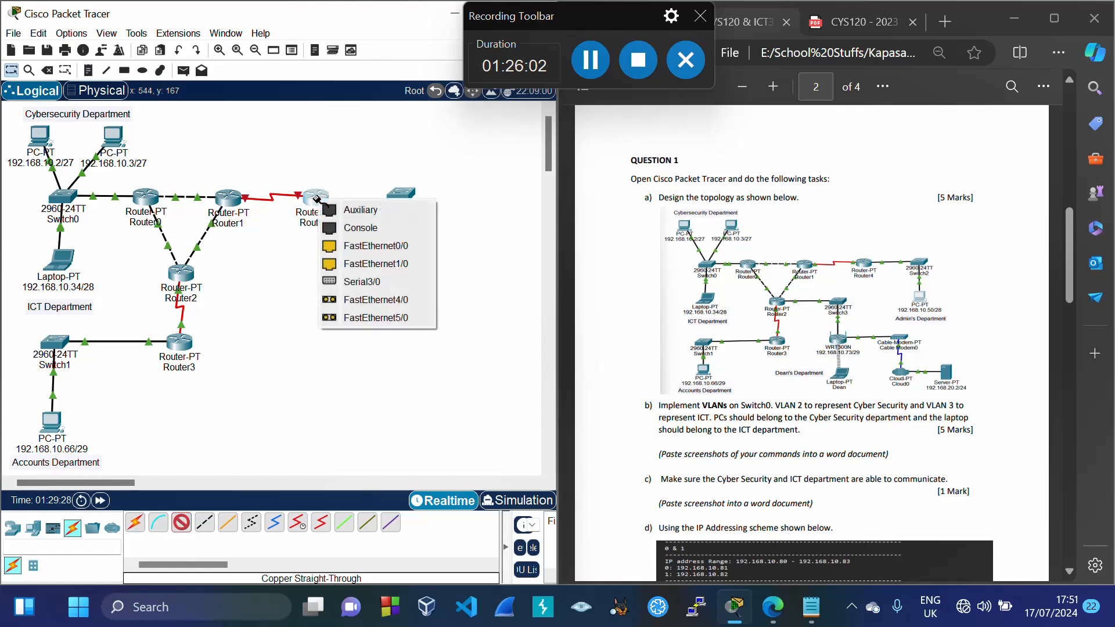
pyautogui.click(375, 265)
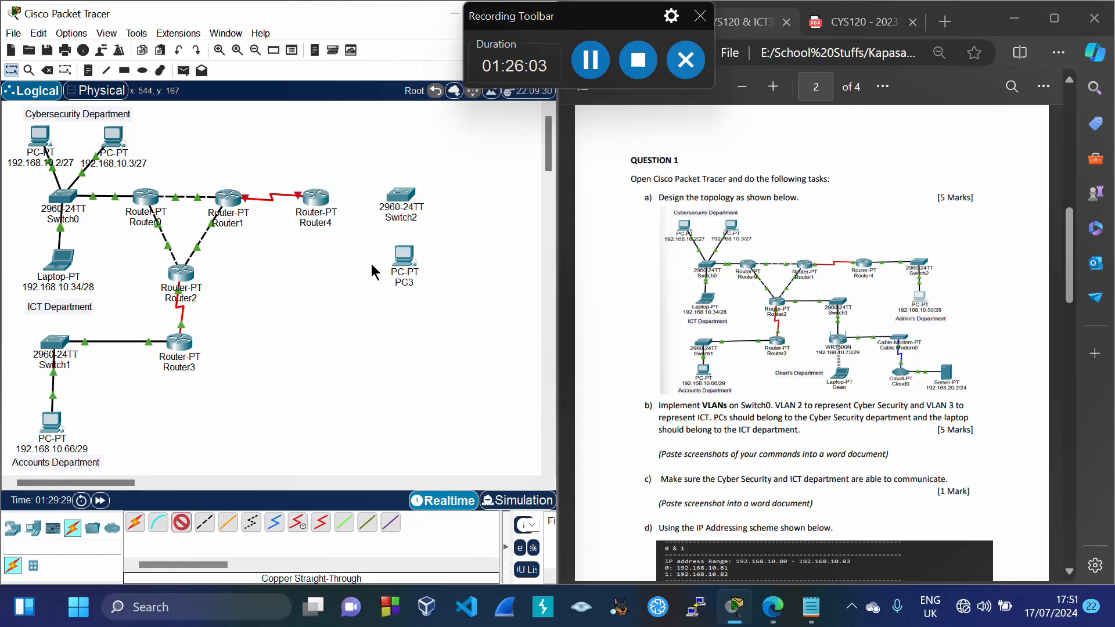
pyautogui.click(402, 200)
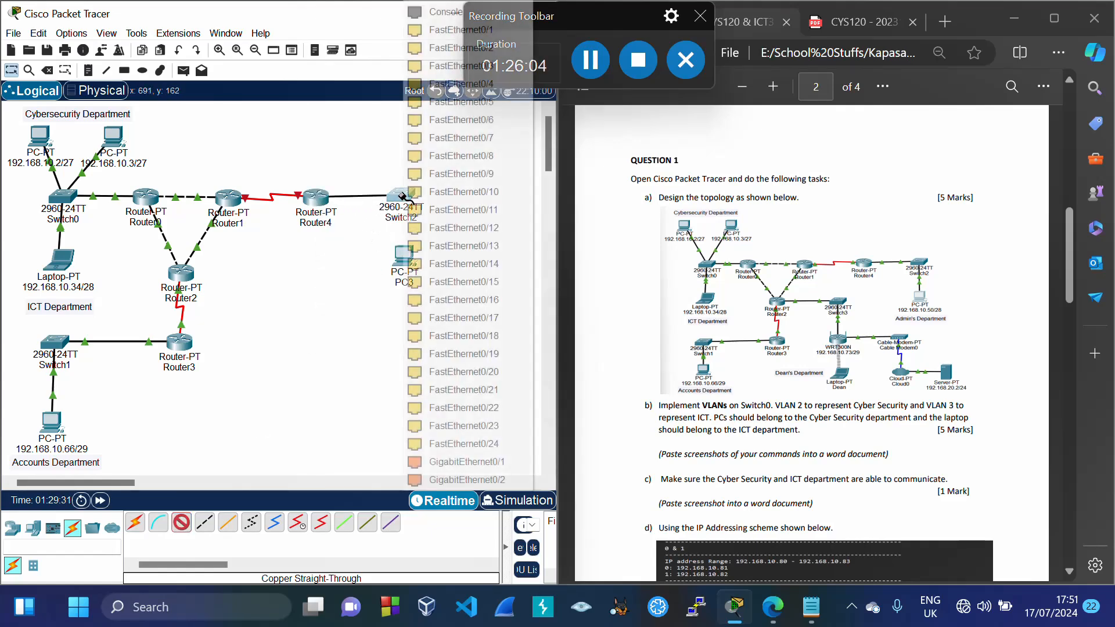
pyautogui.click(456, 32)
# Connect Switch2 FastEthernet0/2 to PC3 FastEthernet0 with a copper straight-through cable
pyautogui.click(181, 525)
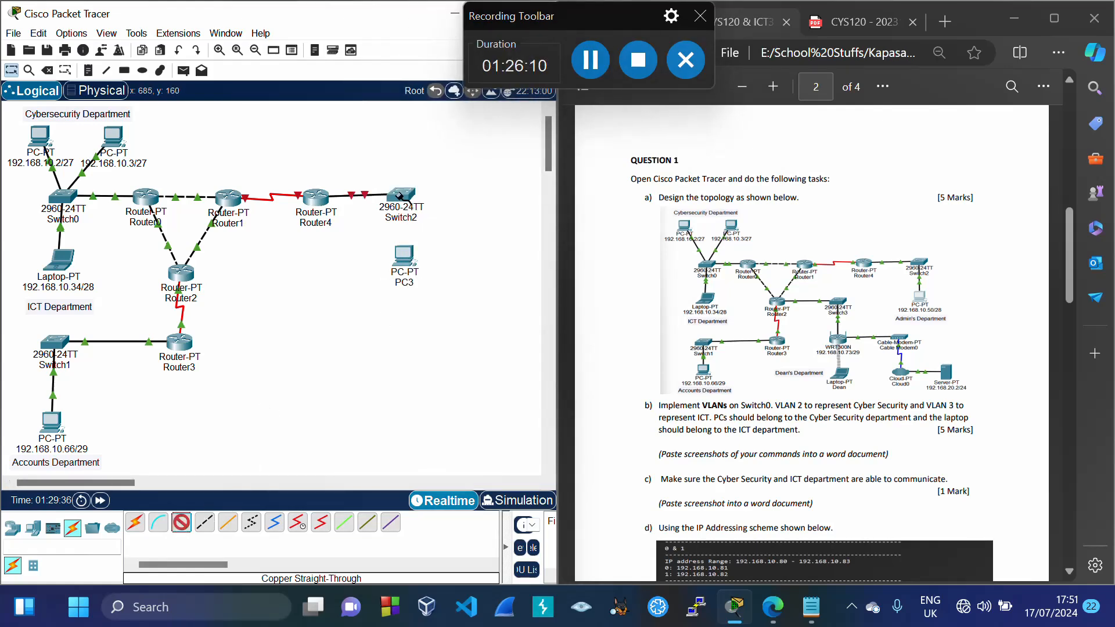
pyautogui.click(398, 194)
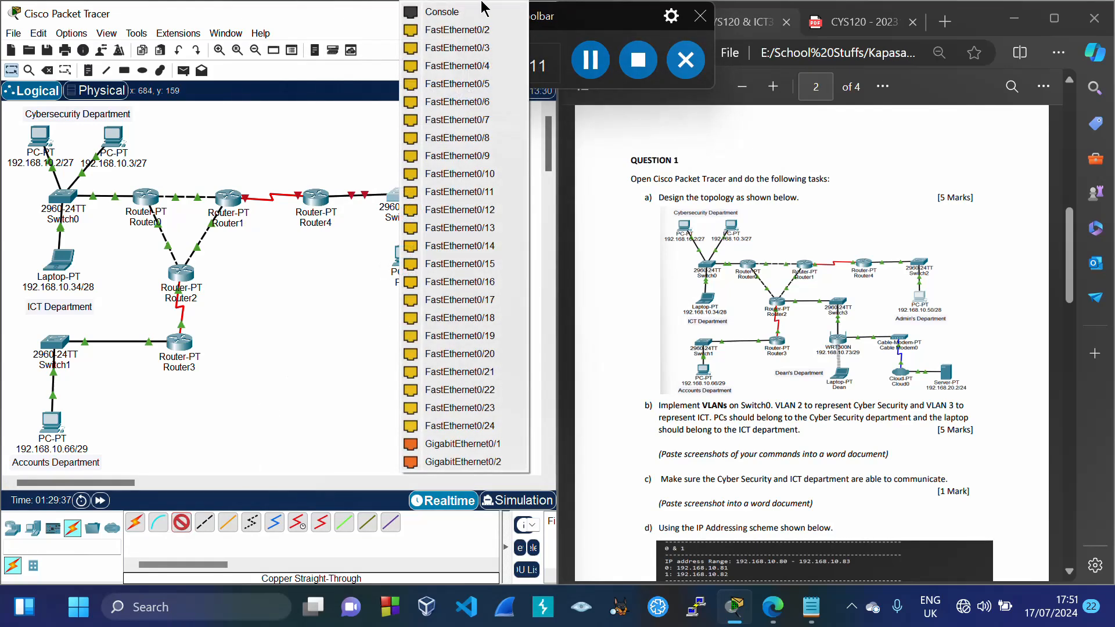
pyautogui.click(461, 35)
pyautogui.click(404, 254)
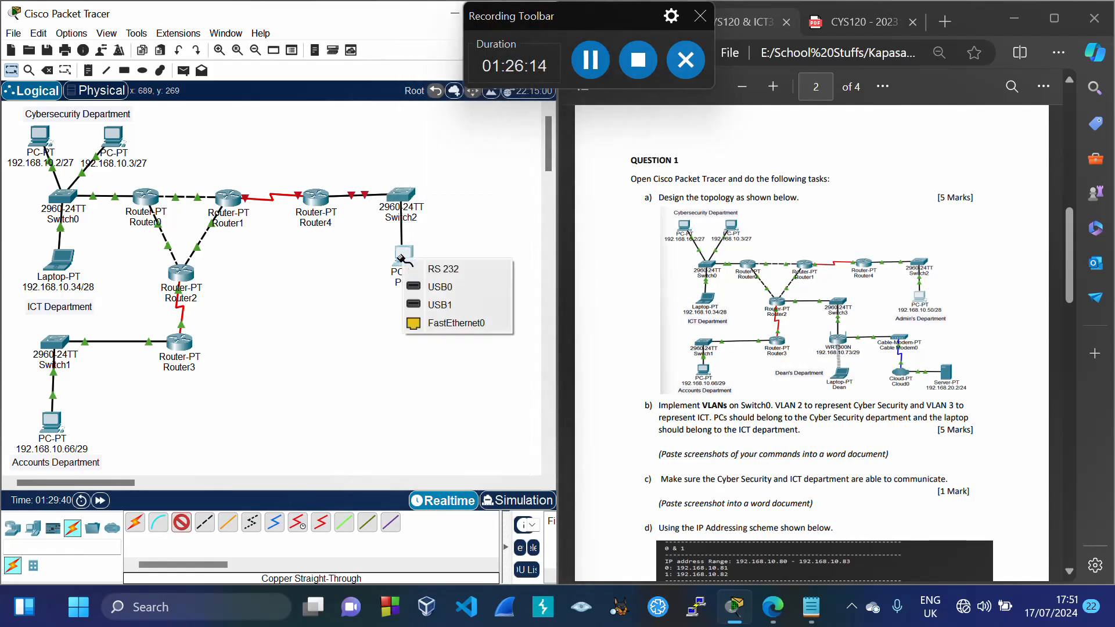
pyautogui.click(430, 322)
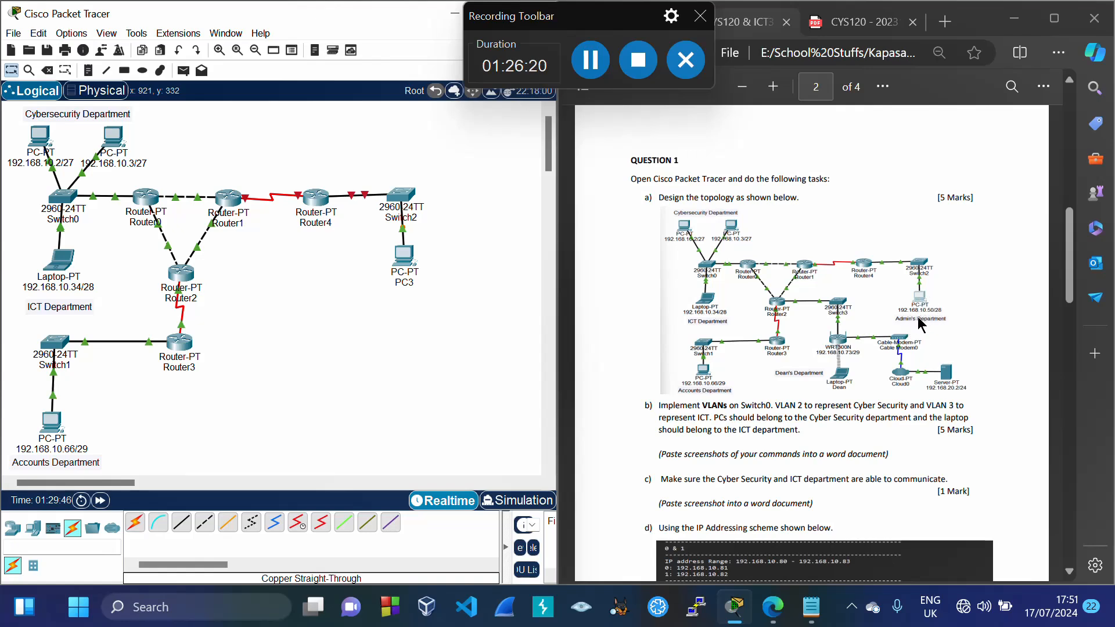
# Add the note "Admin's Department" below PC3, reusing the copied text of the Accounts Department note
pyautogui.doubleClick(75, 460)
pyautogui.hotkey('ctrl', 'a')
pyautogui.hotkey('ctrl', 'c')
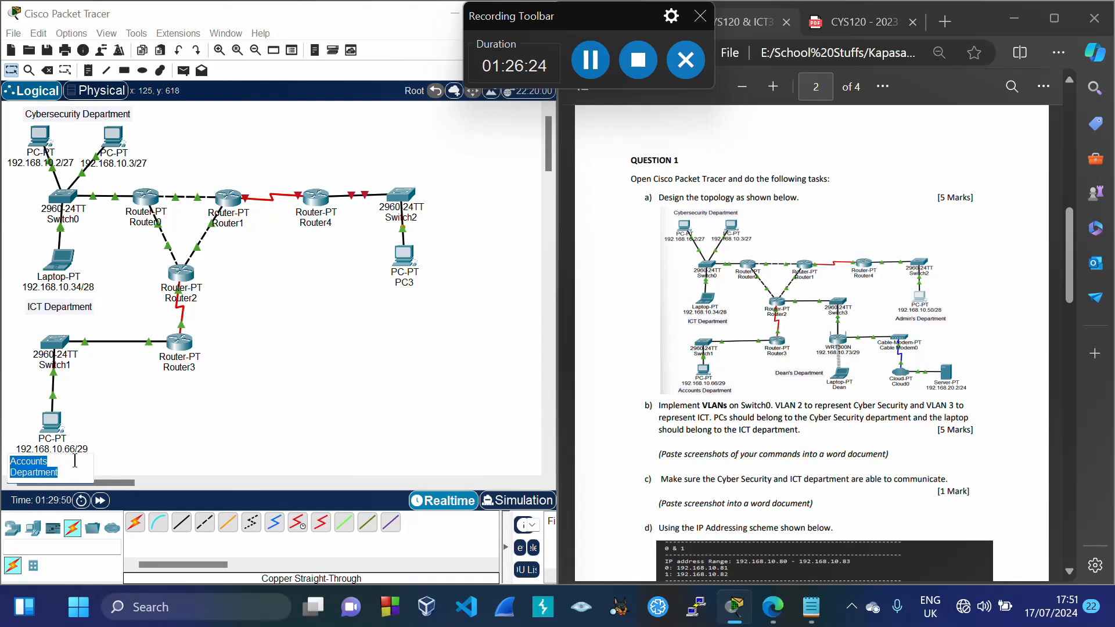
pyautogui.click(88, 70)
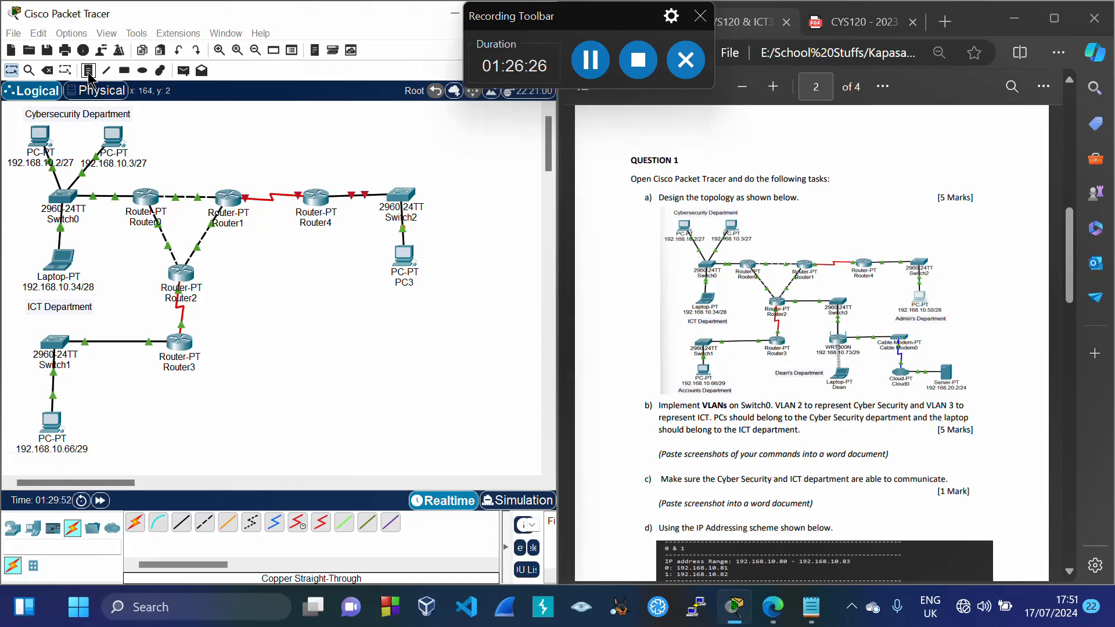
pyautogui.click(392, 298)
pyautogui.hotkey('ctrl', 'v')
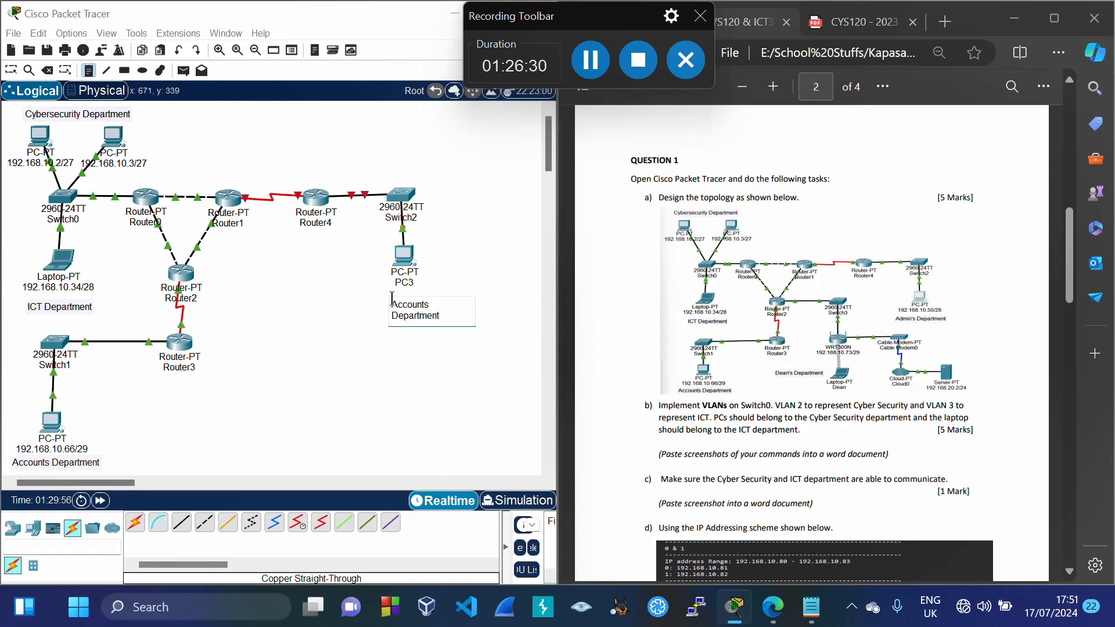
pyautogui.press('BackSpace')
pyautogui.press('BackSpace')
pyautogui.press('BackSpace')
pyautogui.press('BackSpace')
pyautogui.press('BackSpace')
pyautogui.press('BackSpace')
pyautogui.press('BackSpace')
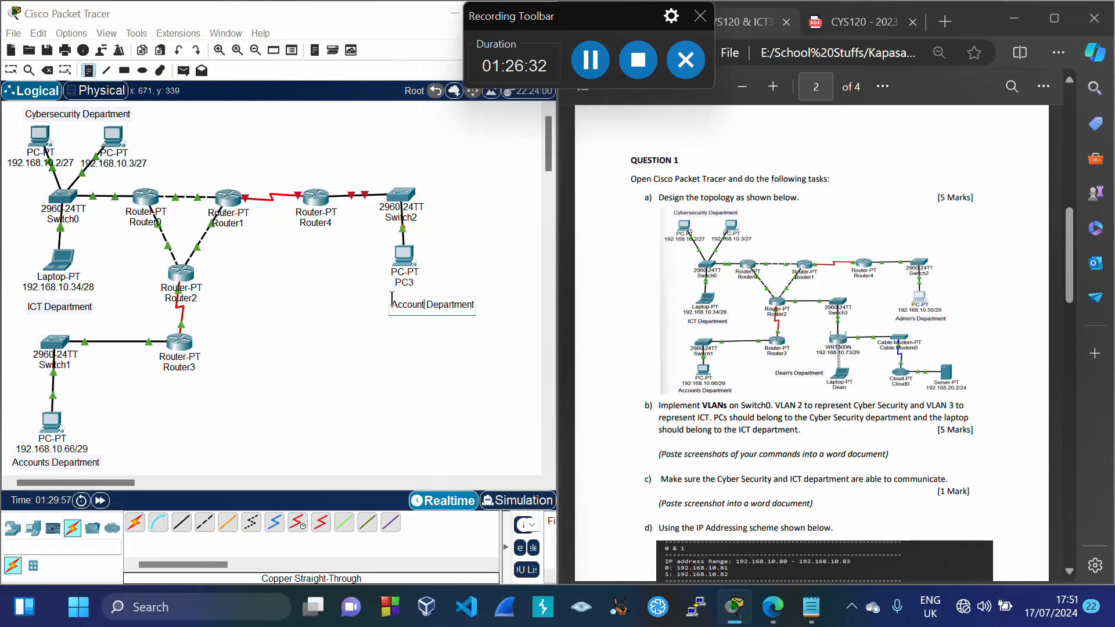
pyautogui.write("dmin's")
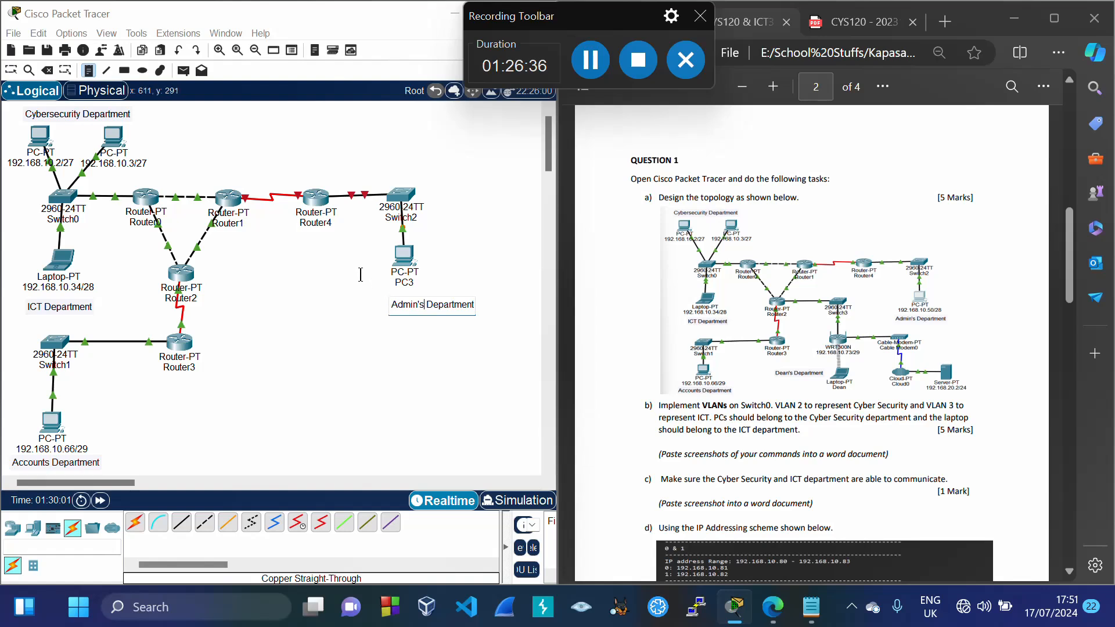
pyautogui.click(12, 70)
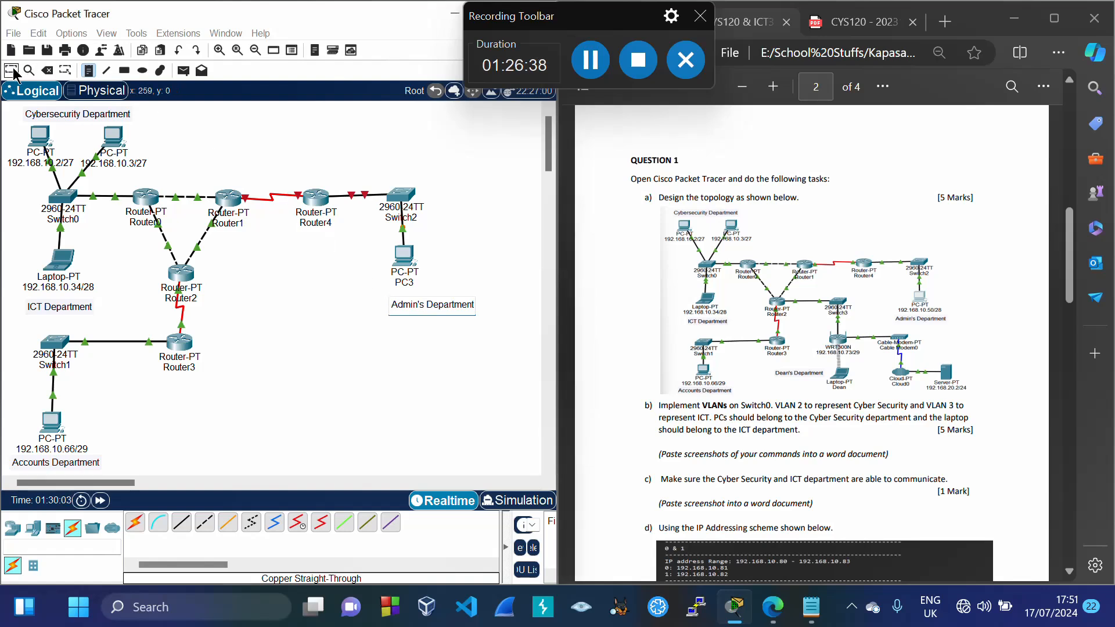
# Move the Admin's Department note directly beneath PC3 and rename the PC's label as 192.168.10.50/28
pyautogui.moveTo(440, 314); pyautogui.dragTo(412, 309)
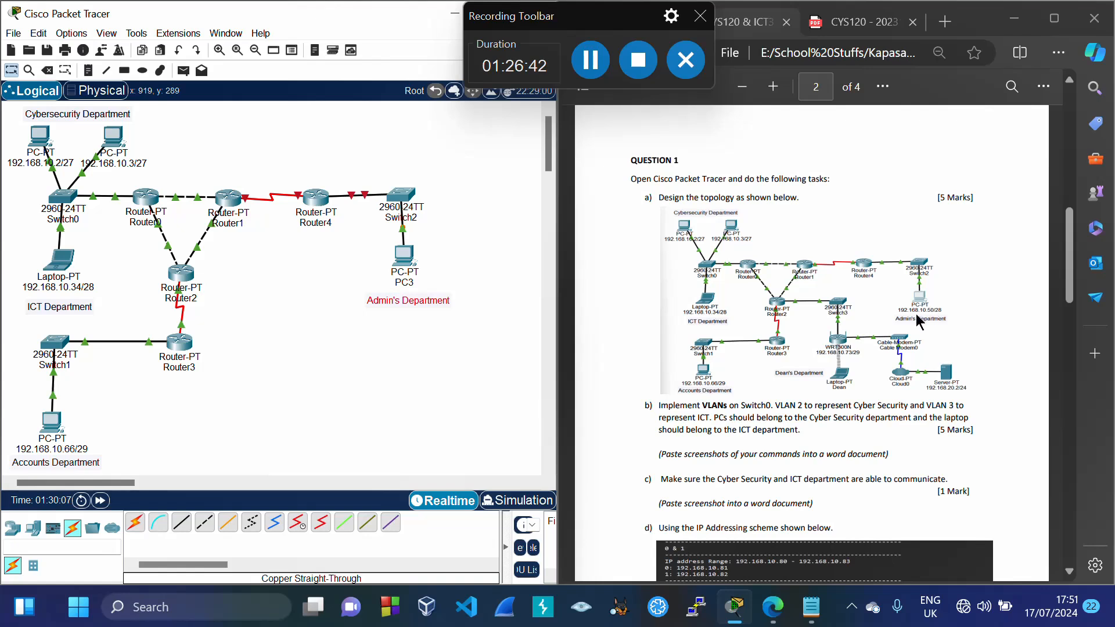
pyautogui.click(399, 285)
pyautogui.write('192')
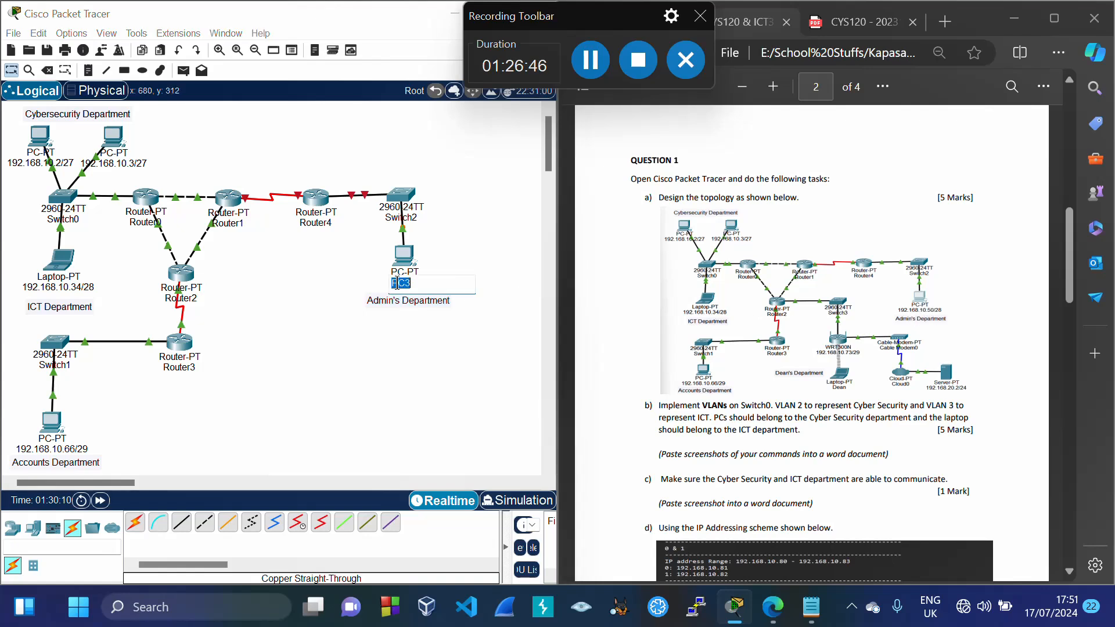
pyautogui.write('.168.10.50')
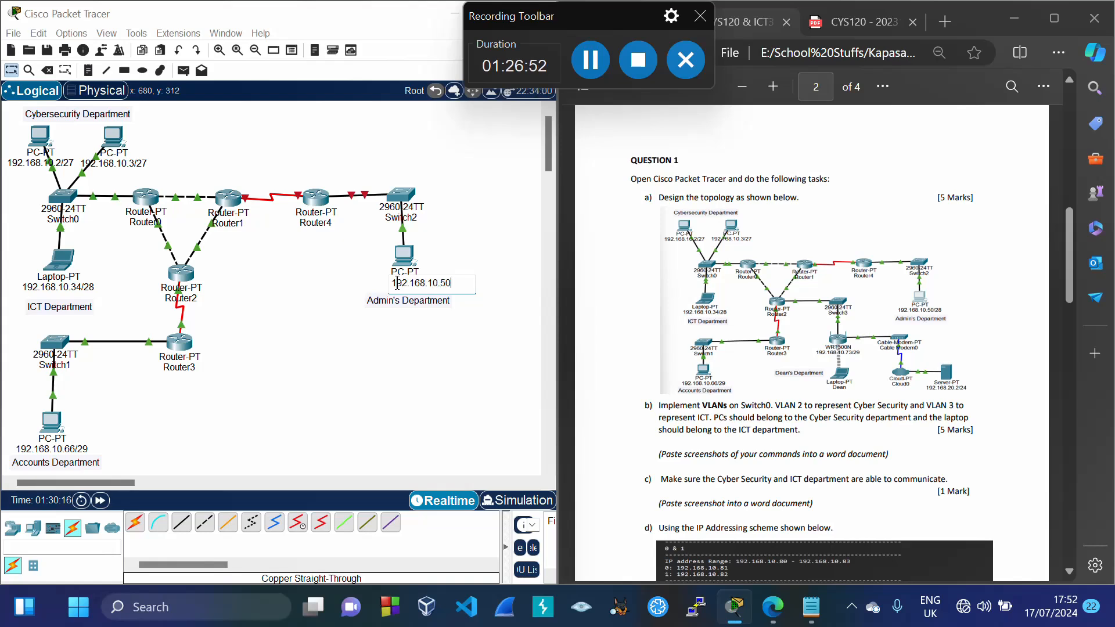
pyautogui.doubleClick(397, 283)
pyautogui.hotkey('ctrl', 'c')
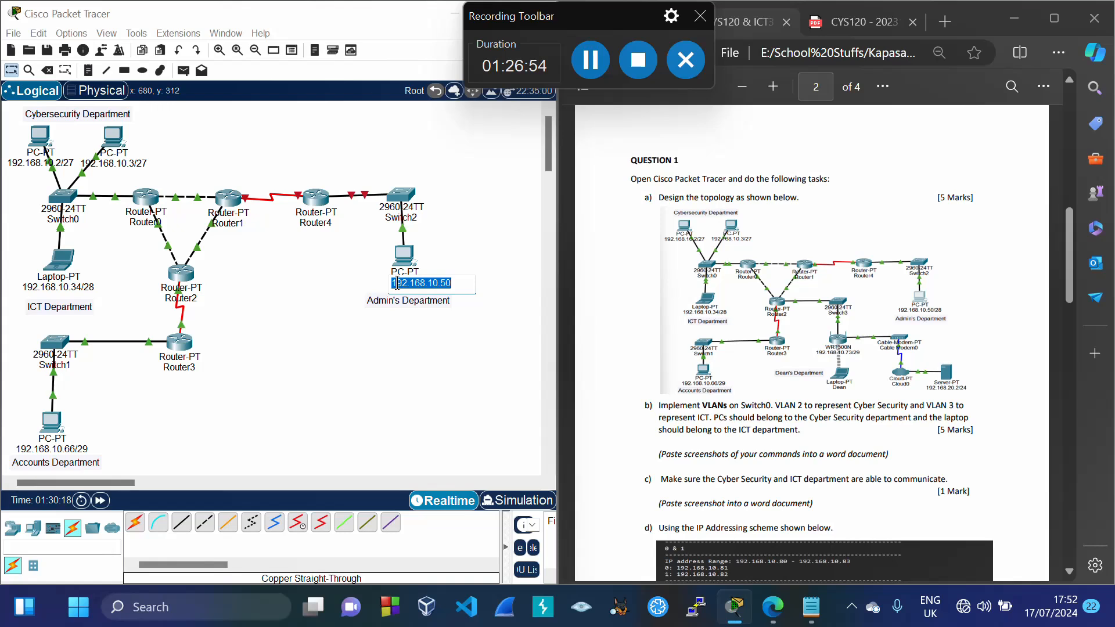
pyautogui.press('End')
pyautogui.write('/')
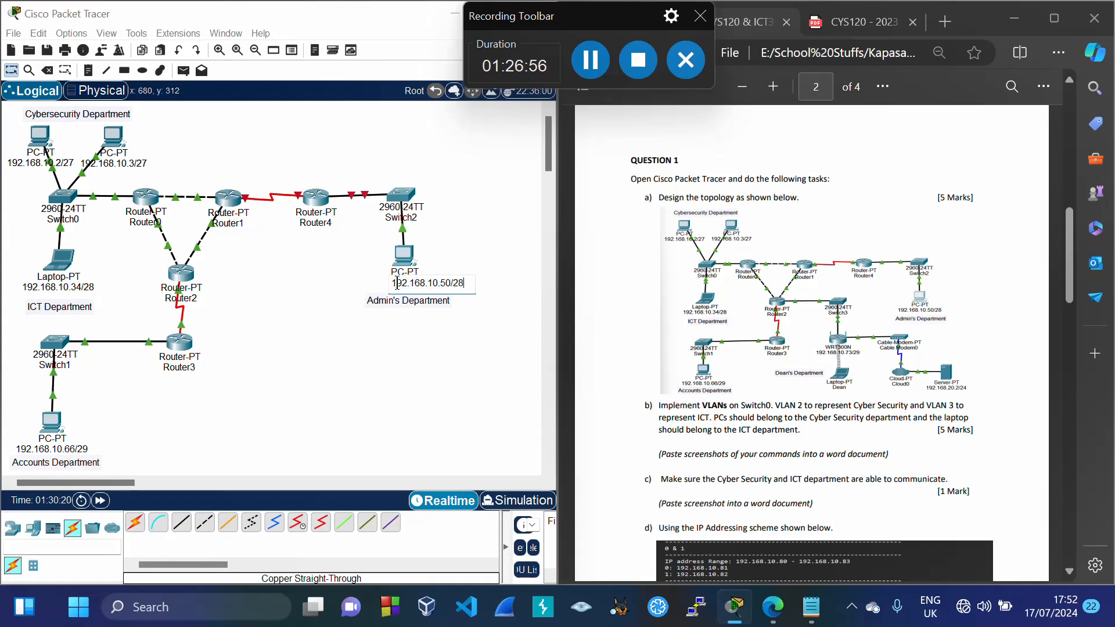
pyautogui.write('28')
pyautogui.click(362, 338)
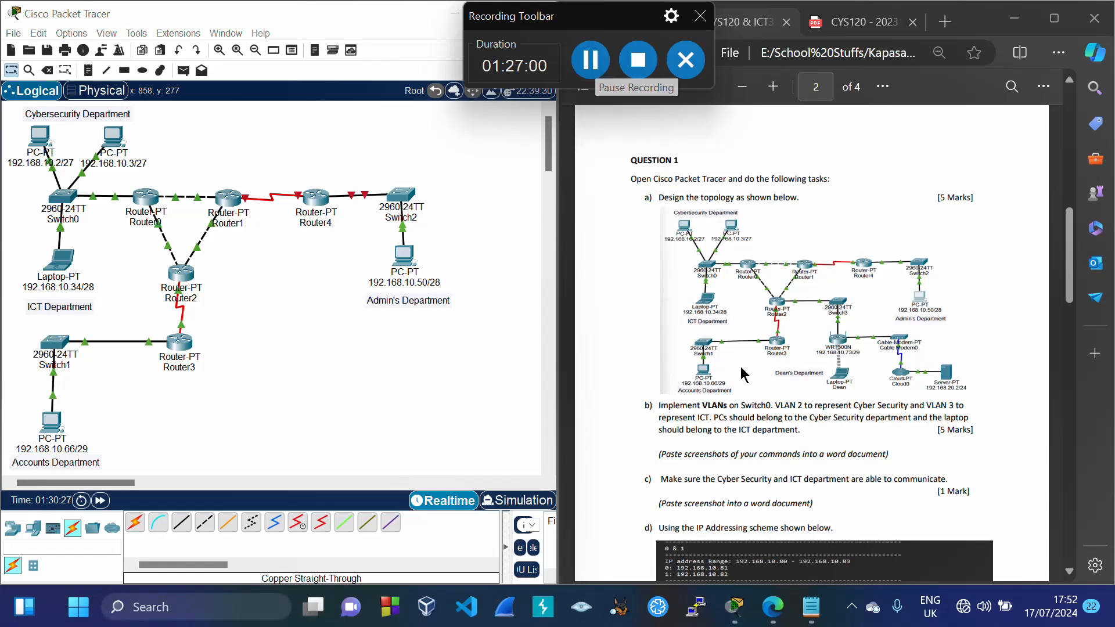
# Switch to Notepad and look up the Admin's Department default gateway and the /28 subnet mask in the VLSM table notes
pyautogui.moveTo(811, 607)
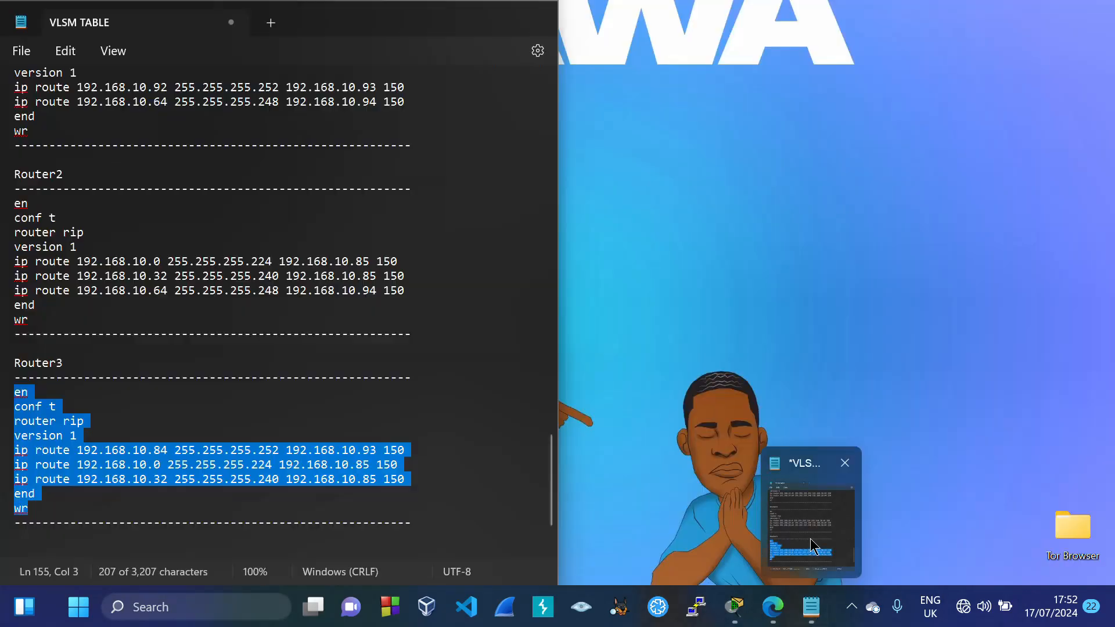
pyautogui.click(809, 538)
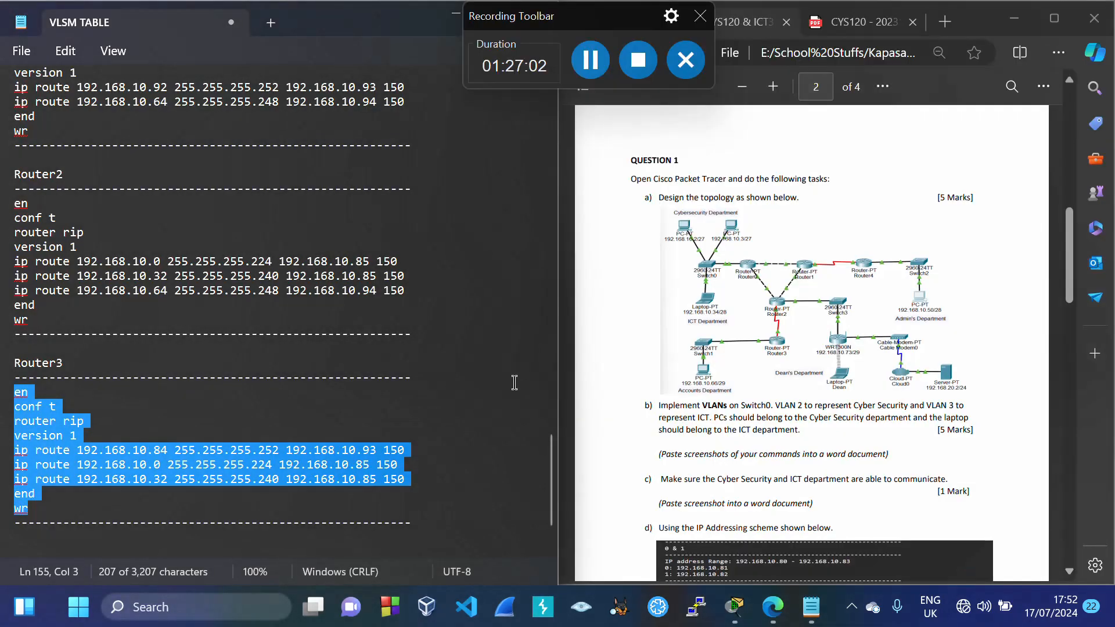
pyautogui.scroll(15, 386, 318)
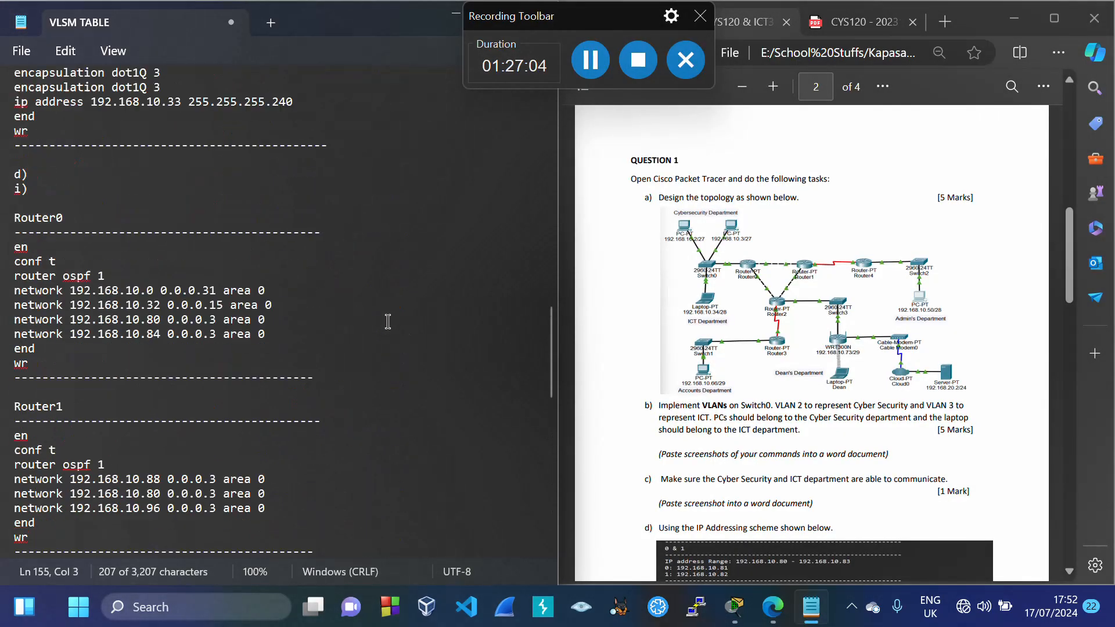
pyautogui.scroll(20, 388, 321)
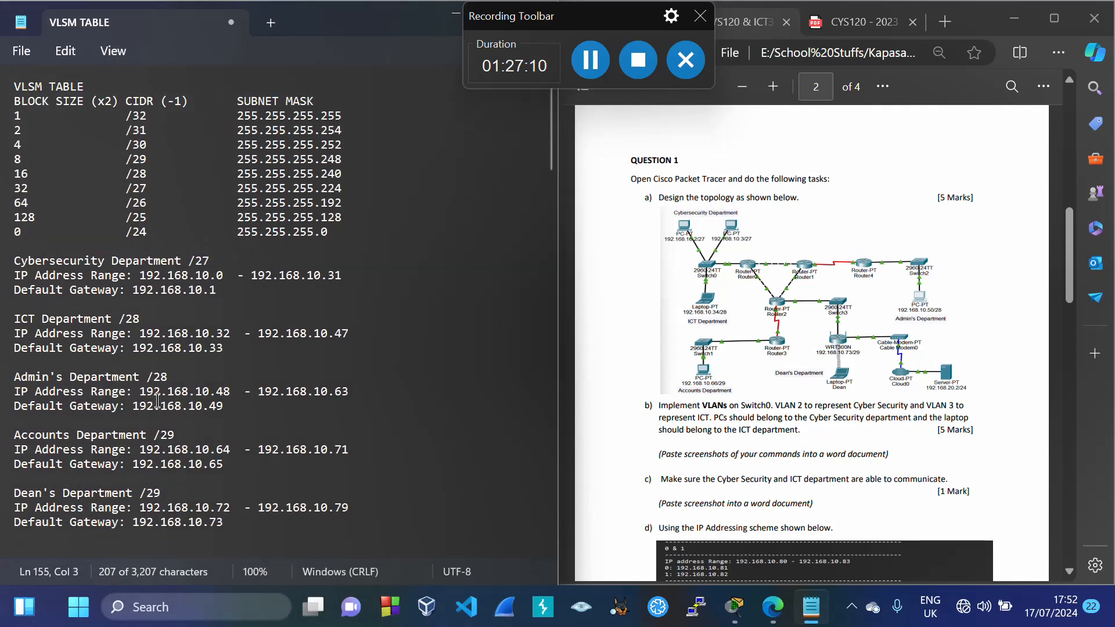
pyautogui.moveTo(133, 405); pyautogui.dragTo(224, 407)
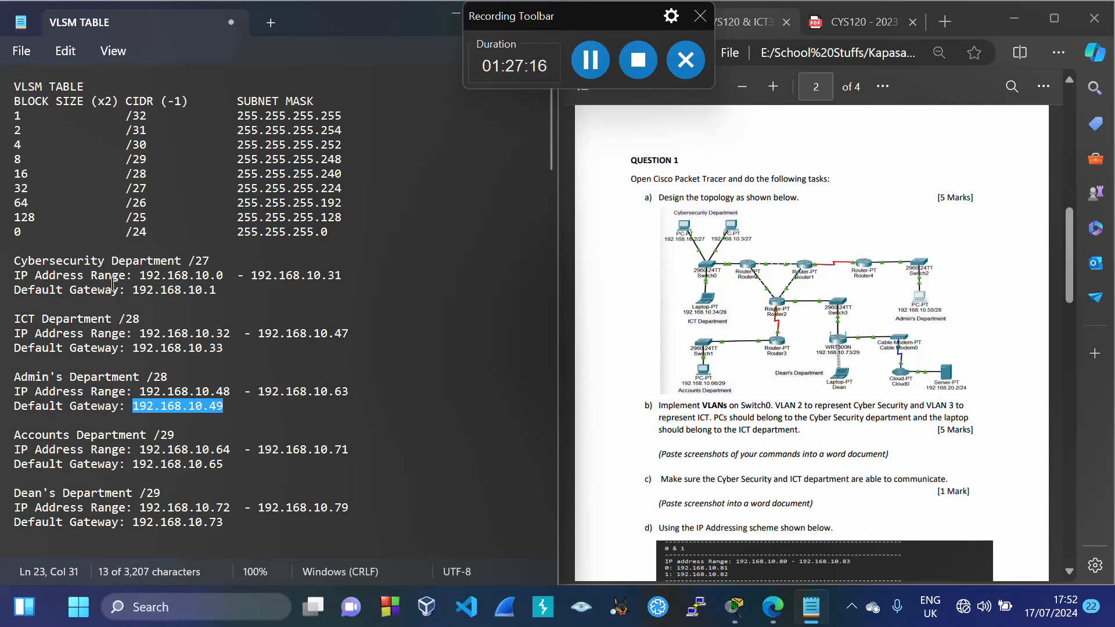
pyautogui.moveTo(15, 174); pyautogui.dragTo(343, 185)
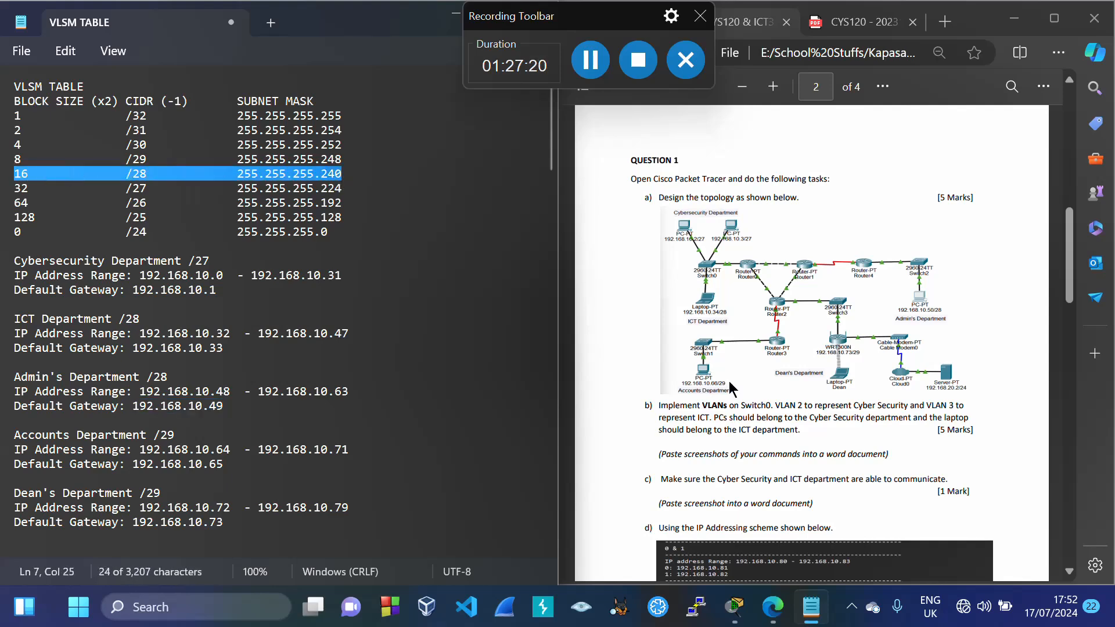
# In Packet Tracer, give the Admin's Department PC the static IPv4 address 192.168.10.50, subnet mask 255.255.255.240 and default gateway 192.168.10.49
pyautogui.moveTo(734, 607)
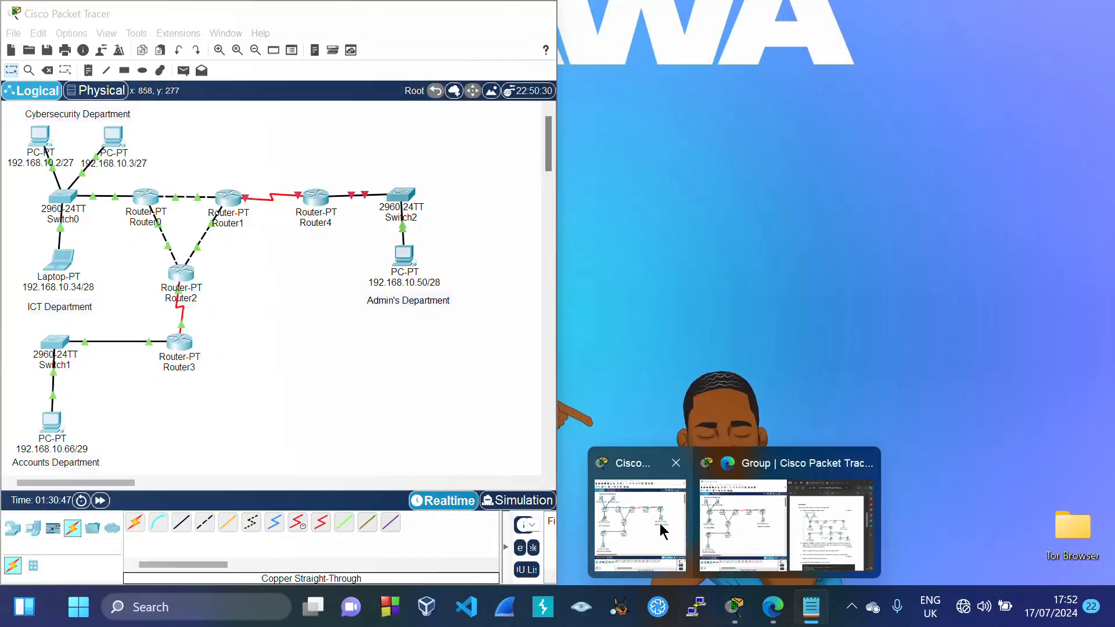
pyautogui.click(662, 529)
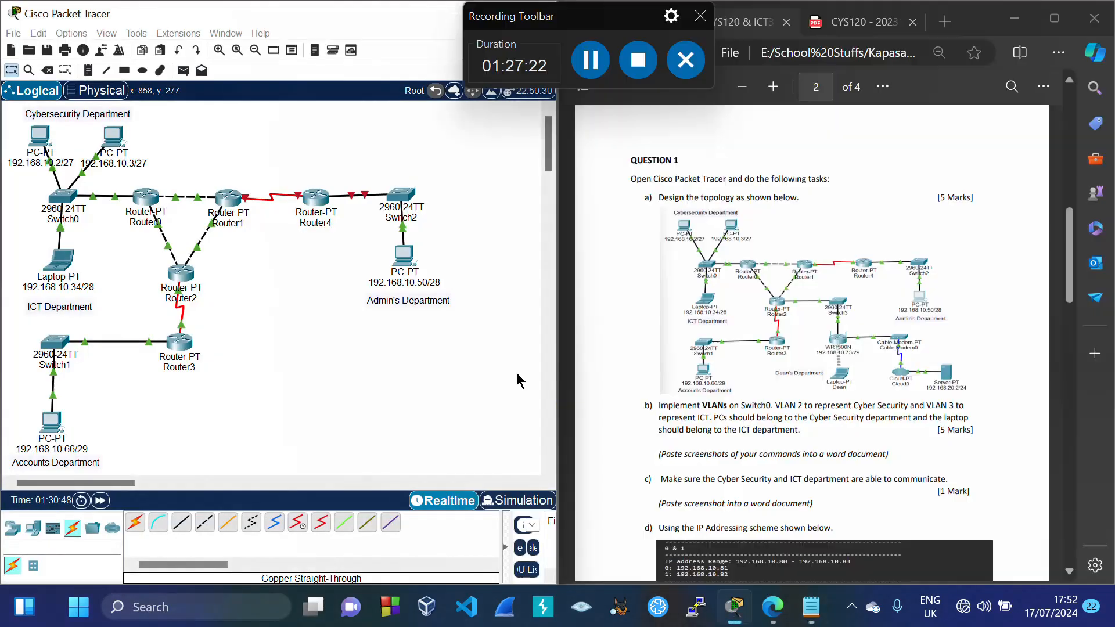
pyautogui.click(407, 264)
pyautogui.moveTo(793, 21); pyautogui.dragTo(595, 122)
pyautogui.click(312, 145)
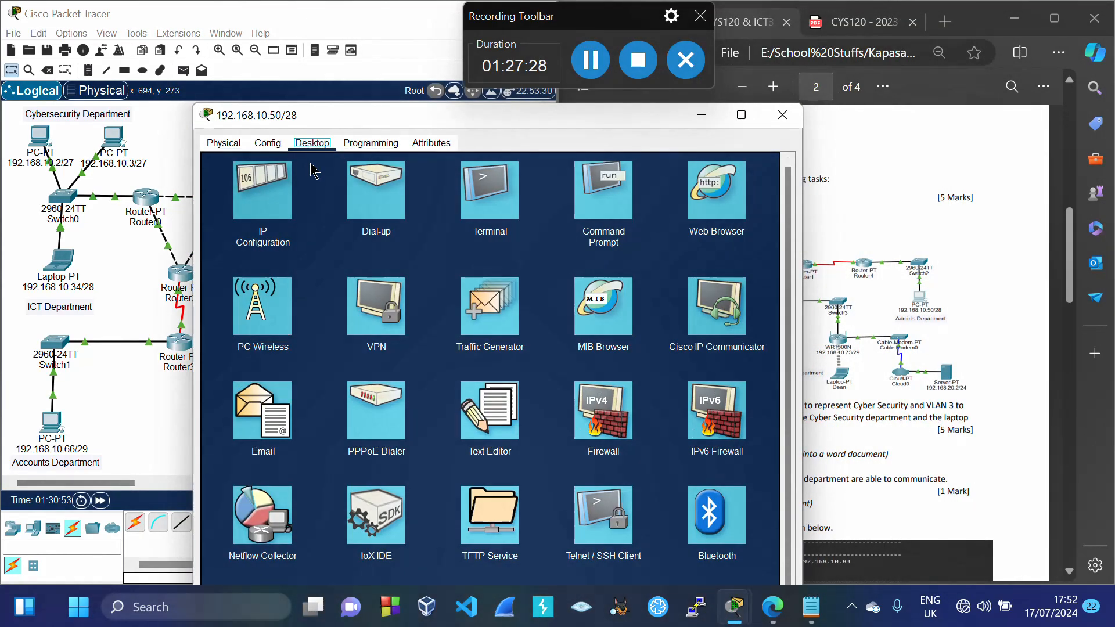
pyautogui.click(264, 194)
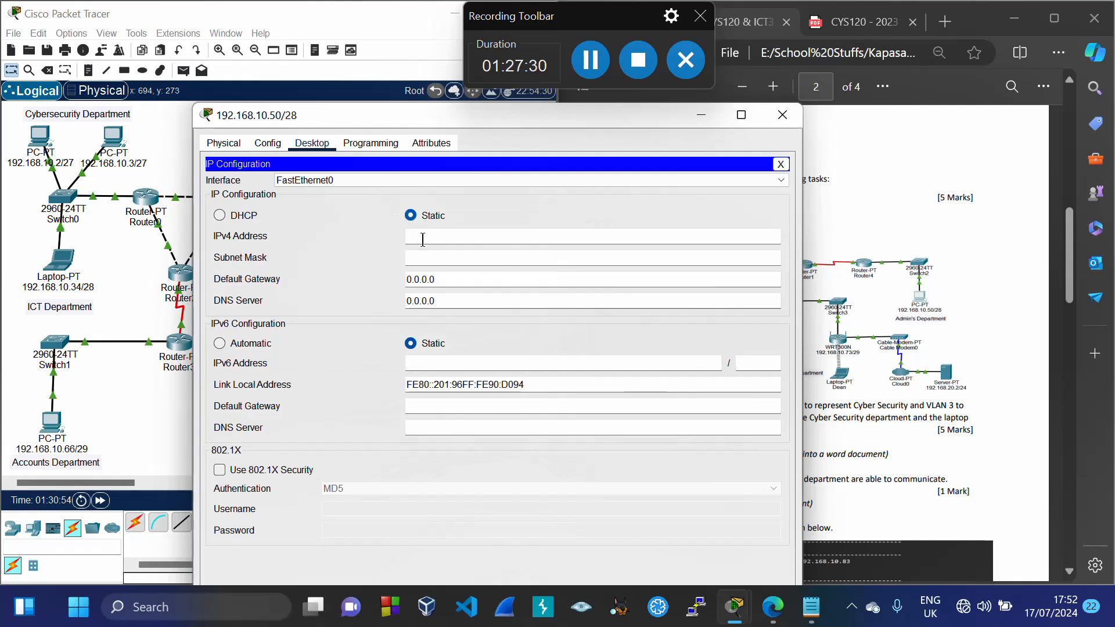
pyautogui.write('192.168.10.50')
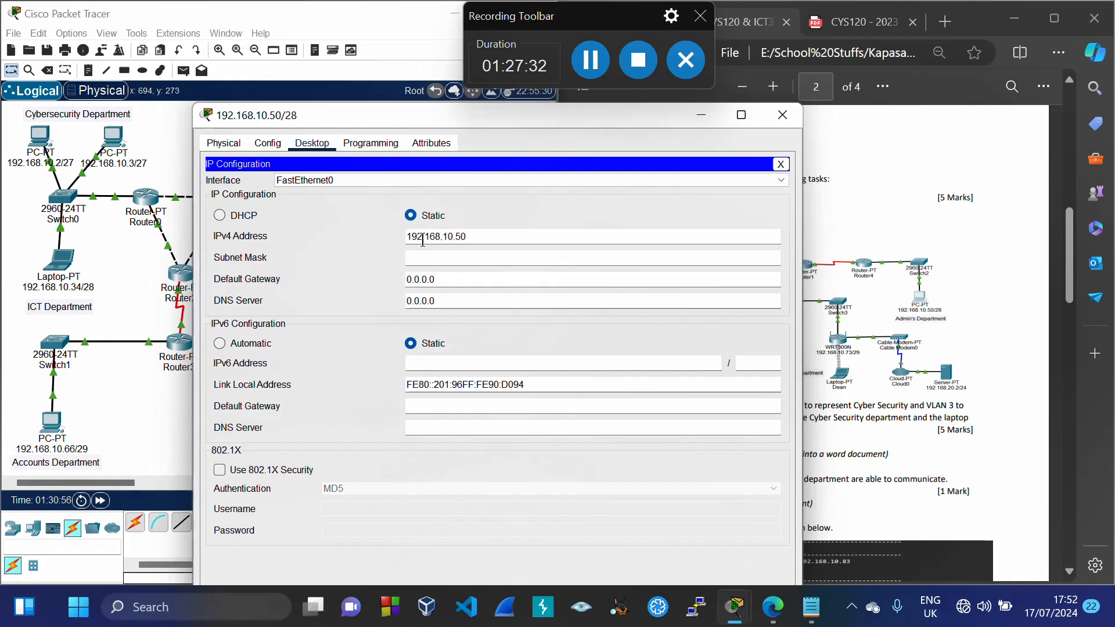
pyautogui.press('Tab')
pyautogui.click(486, 260)
pyautogui.press('Tab')
pyautogui.hotkey('ctrl', 'v')
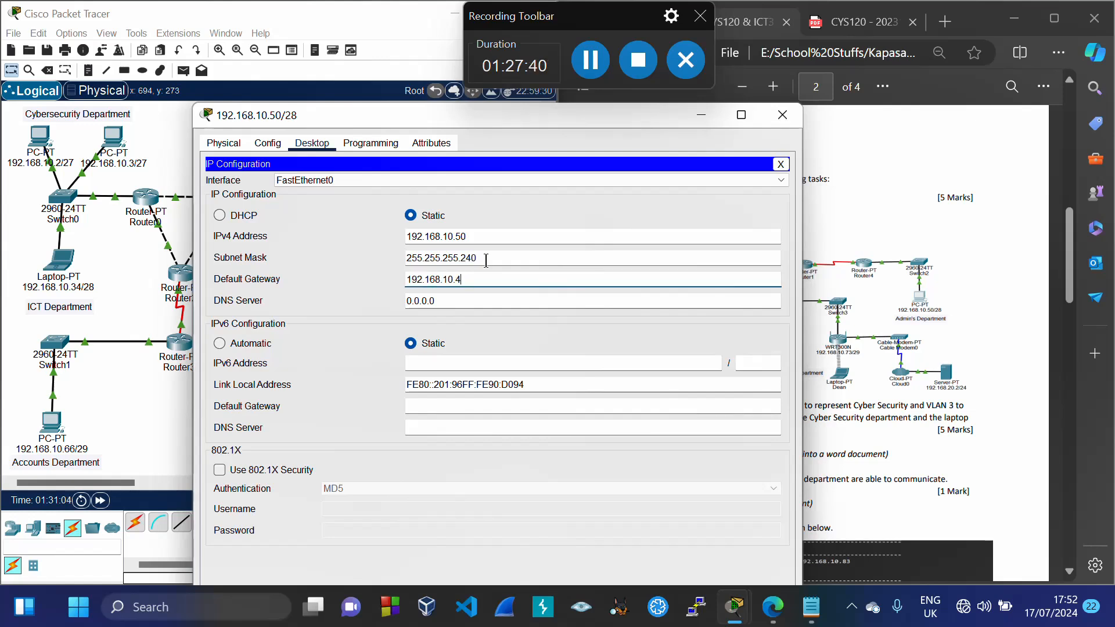
pyautogui.click(496, 214)
# Check the PC's default gateway against the Admin's Department entry in the Notepad notes, then close the PC's configuration and hide the notes
pyautogui.moveTo(811, 607)
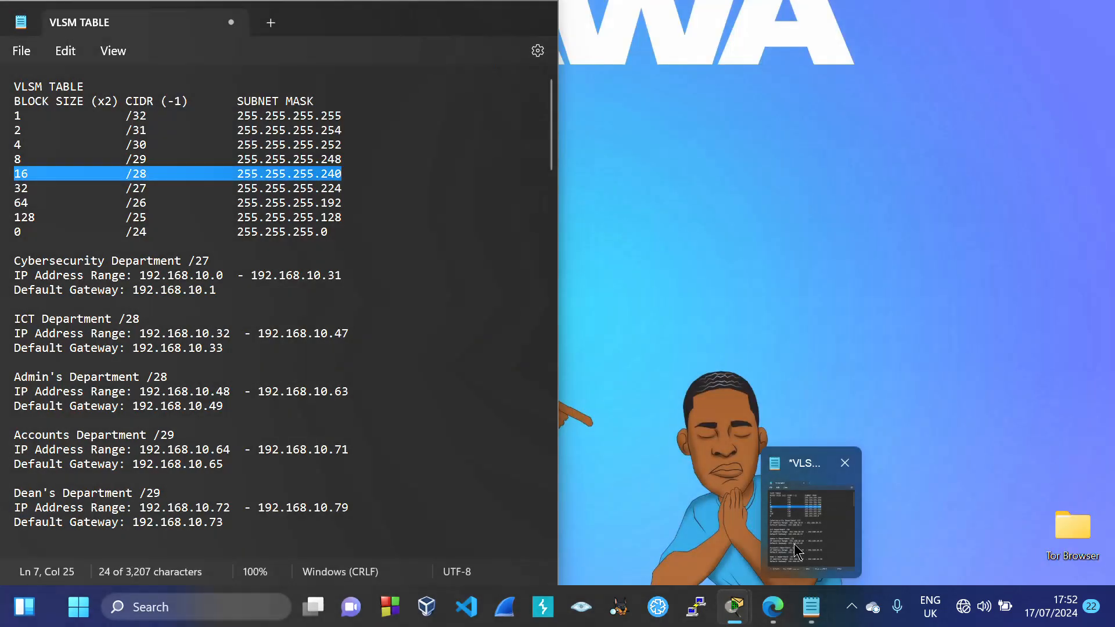
pyautogui.click(800, 560)
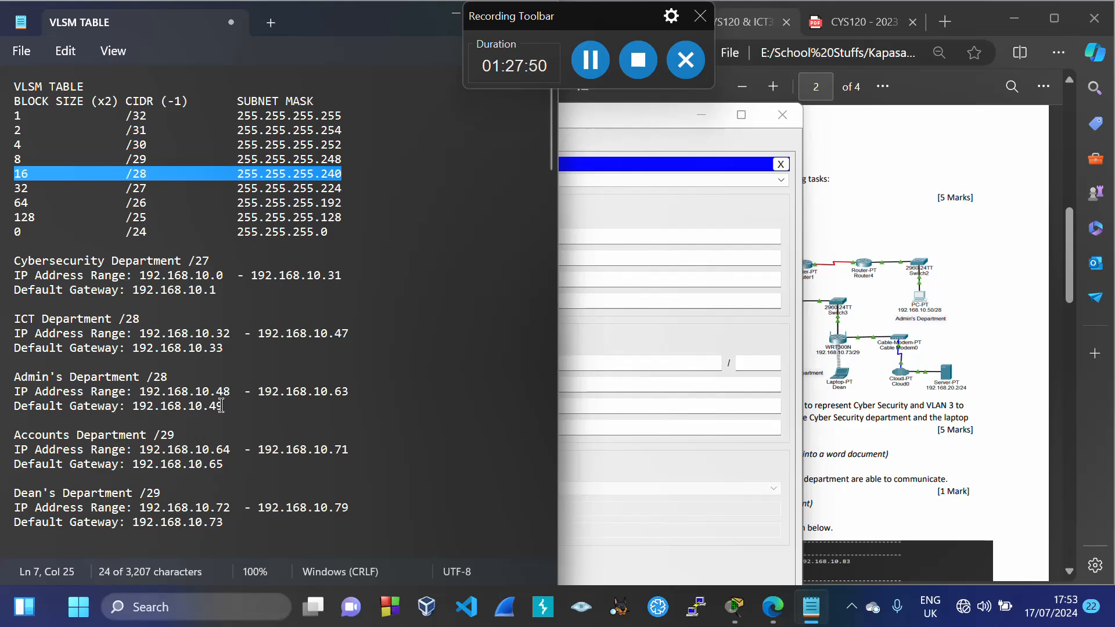
pyautogui.moveTo(210, 406); pyautogui.dragTo(239, 412)
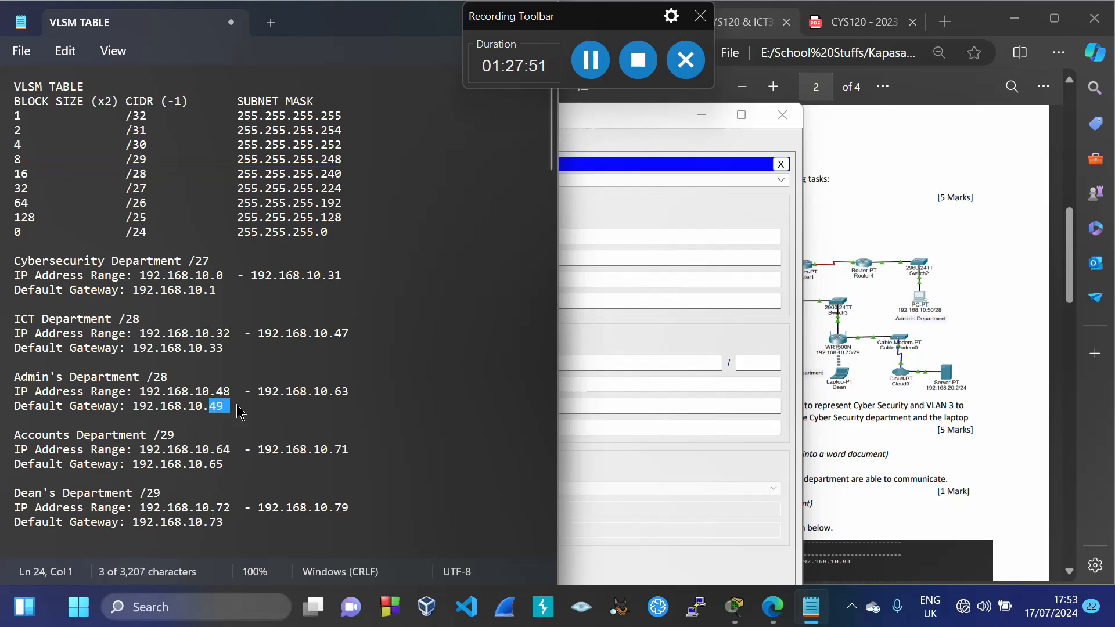
pyautogui.click(655, 222)
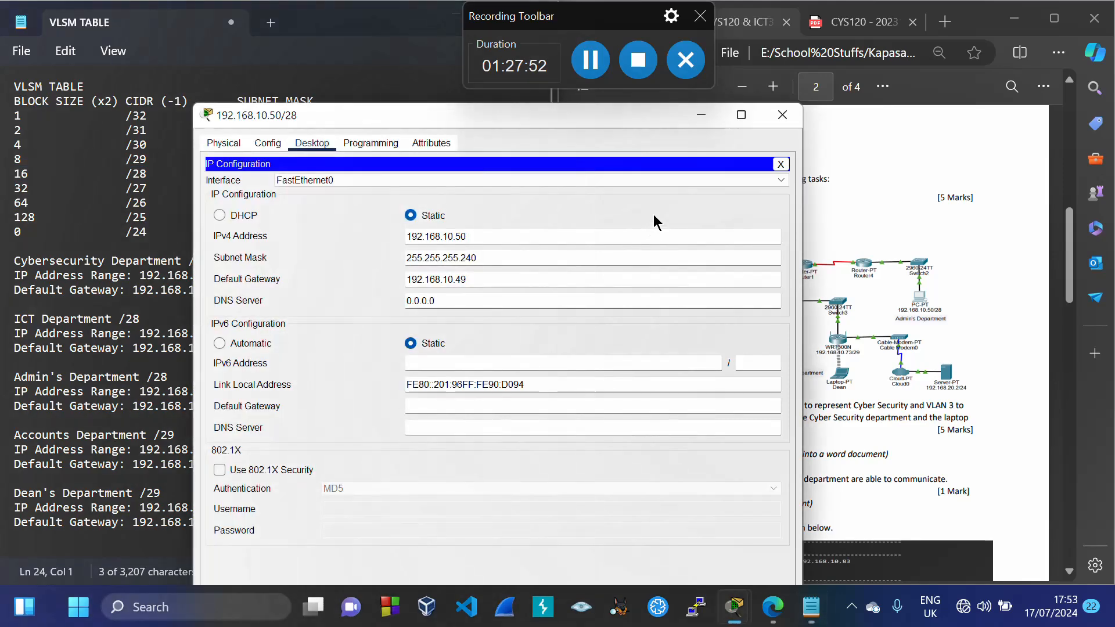
pyautogui.click(793, 119)
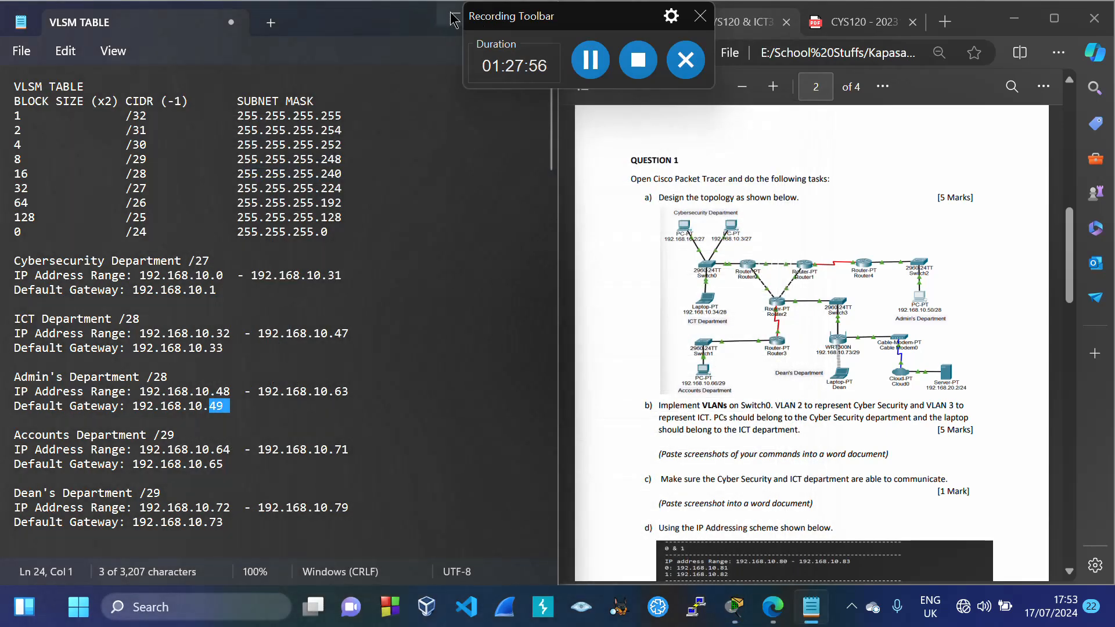
pyautogui.click(454, 19)
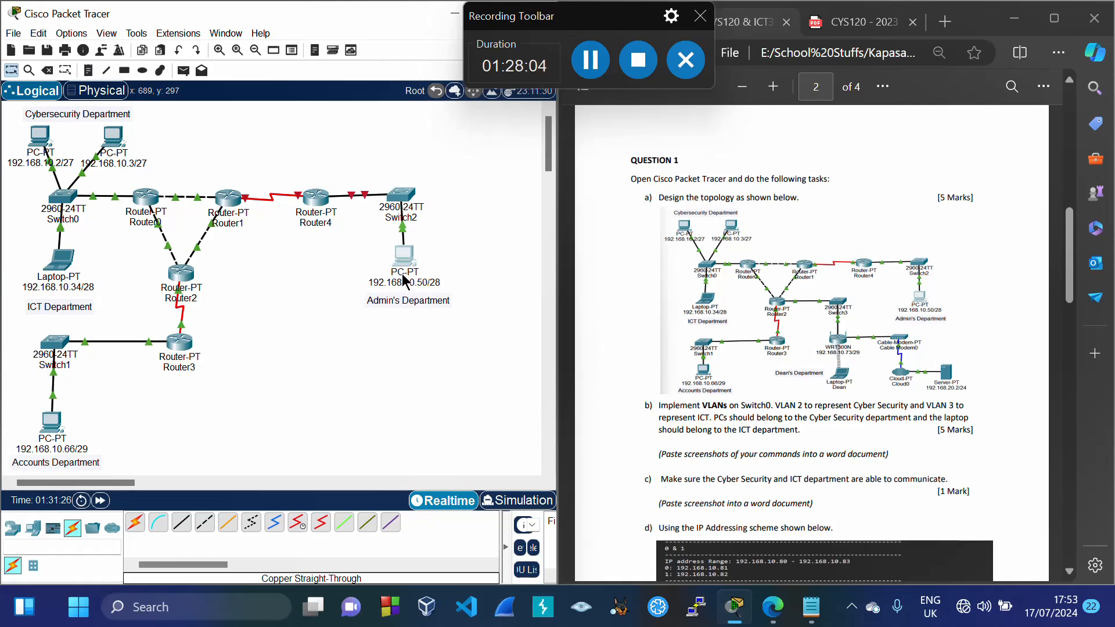
# Configure Router4's FastEthernet1/0 with IP address 192.168.10.49 and subnet mask 255.255.255.240, and turn the port on
pyautogui.moveTo(405, 282)
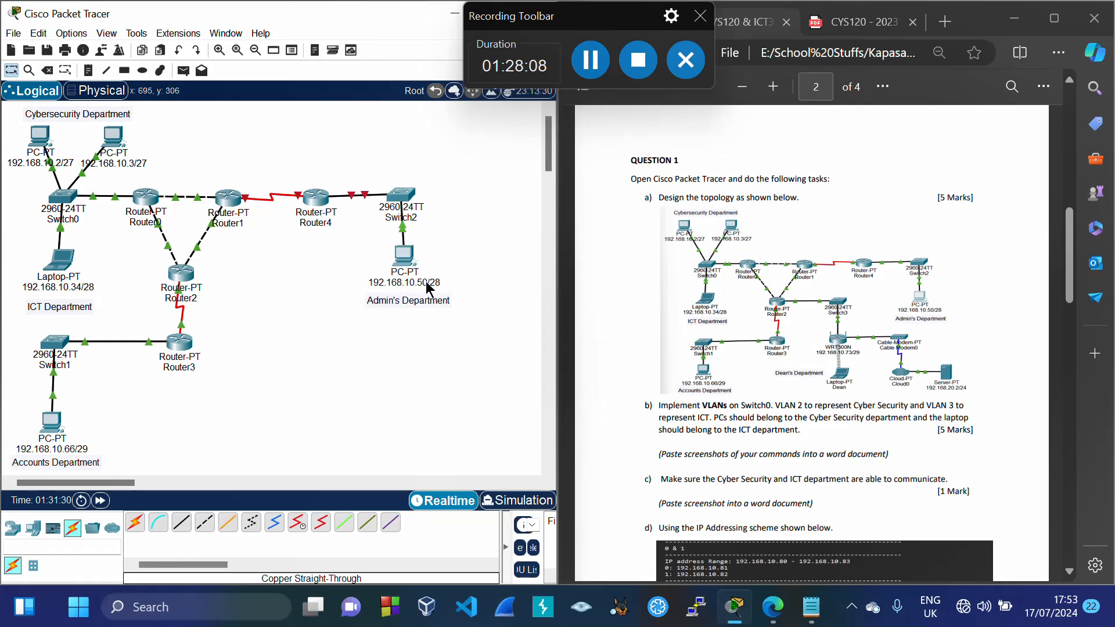
pyautogui.click(316, 199)
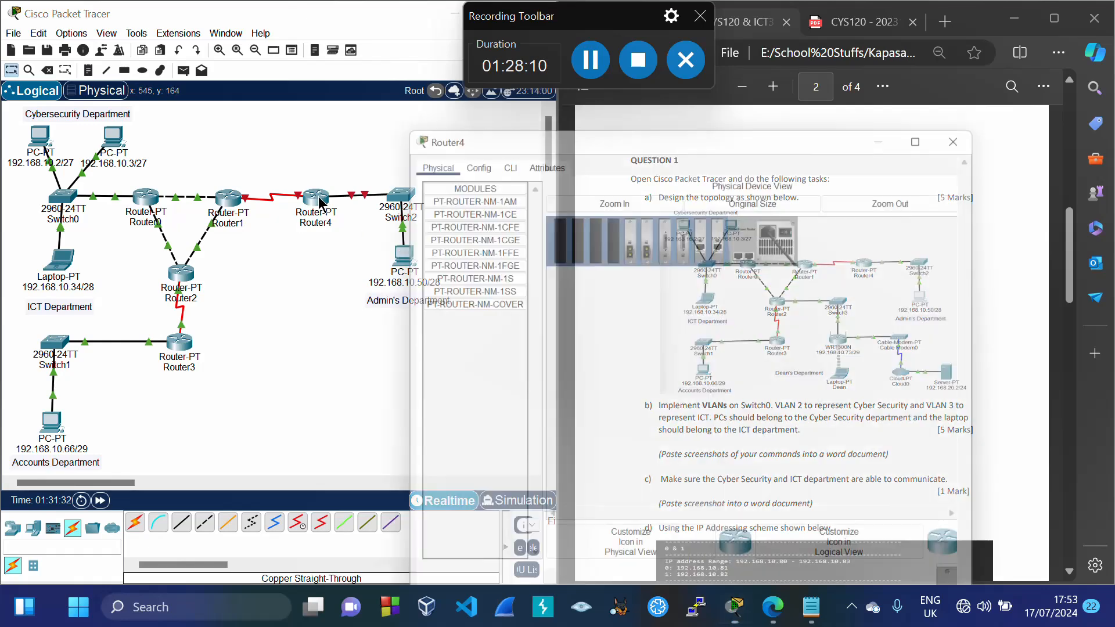
pyautogui.moveTo(769, 26); pyautogui.dragTo(705, 81)
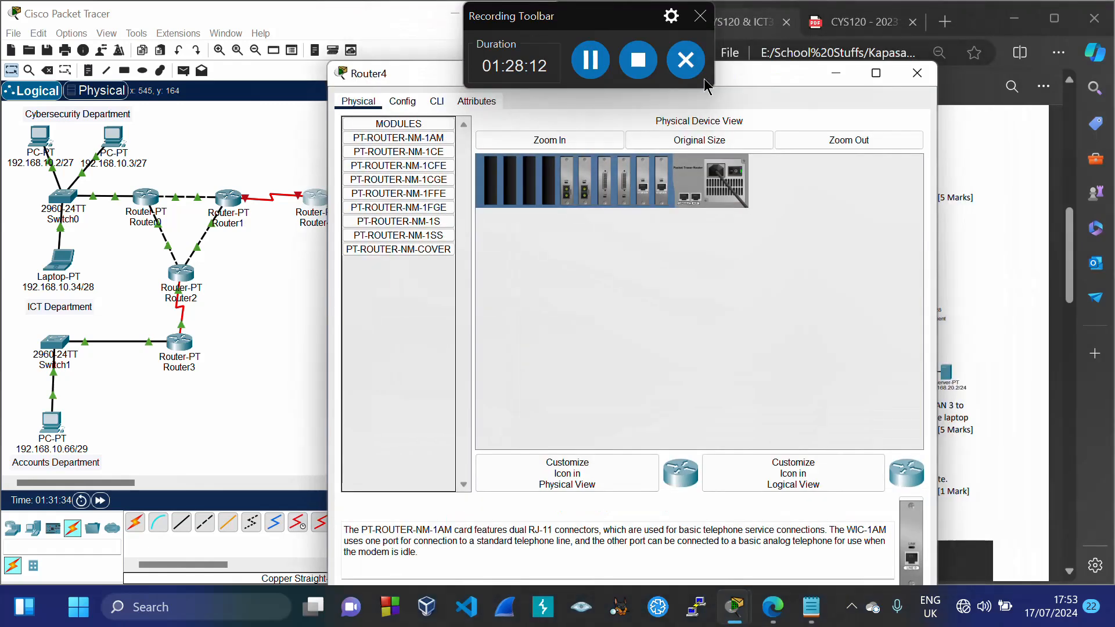
pyautogui.click(403, 107)
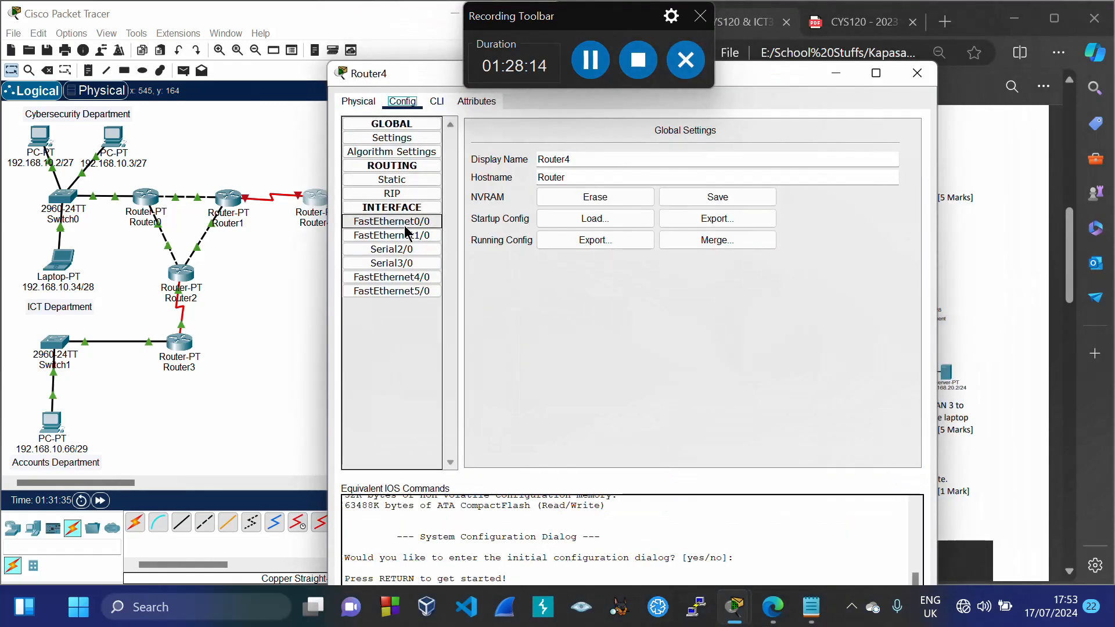
pyautogui.click(400, 236)
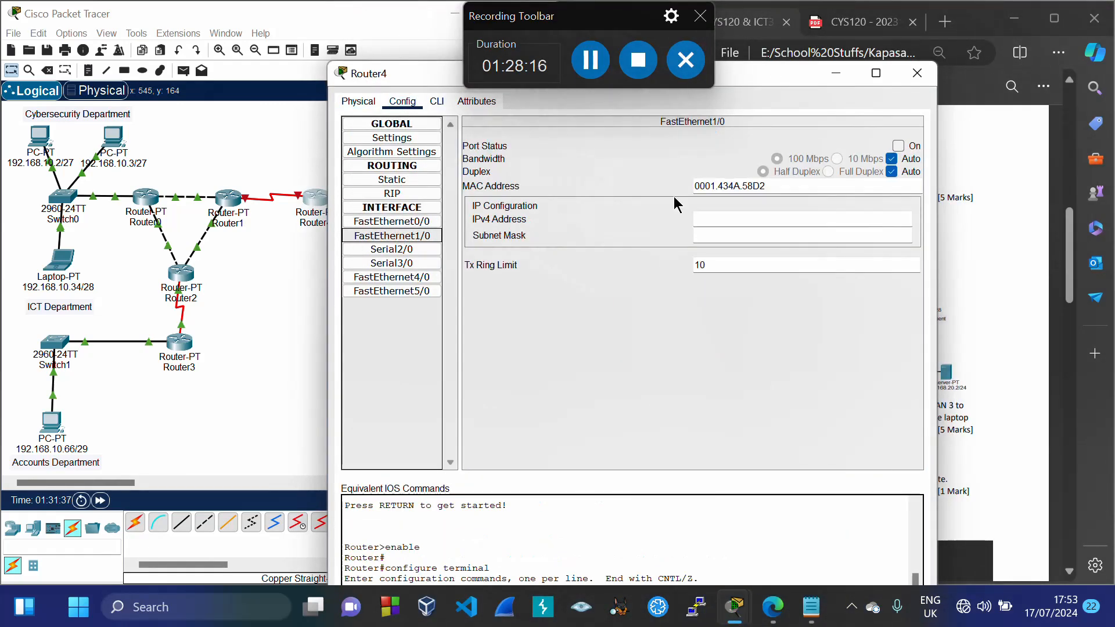
pyautogui.click(714, 223)
pyautogui.write('192.168.10.5')
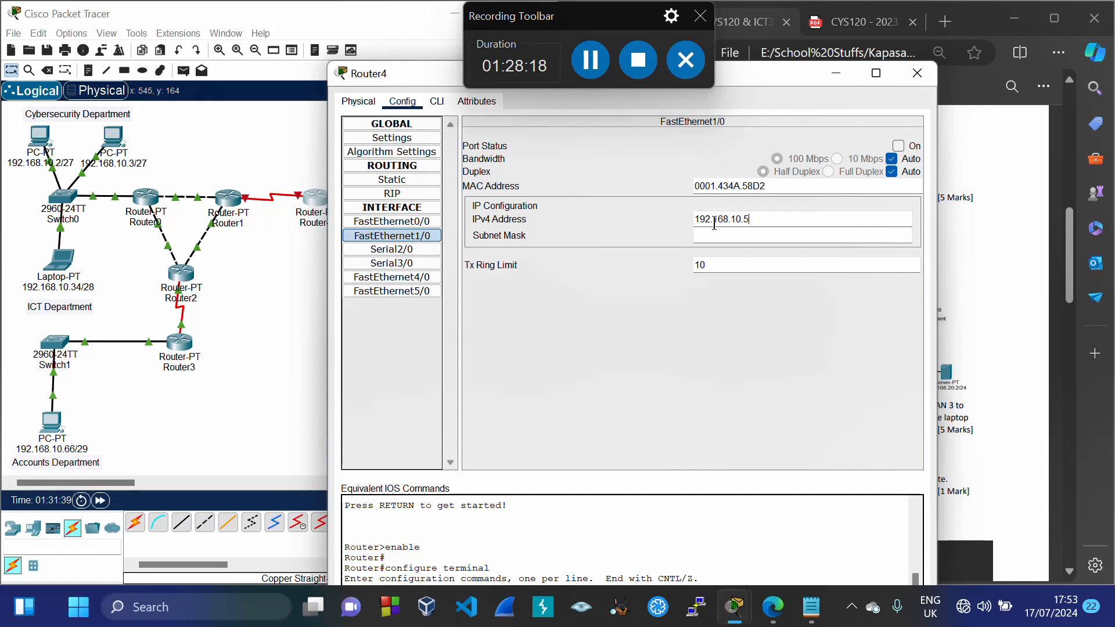
pyautogui.press('Tab')
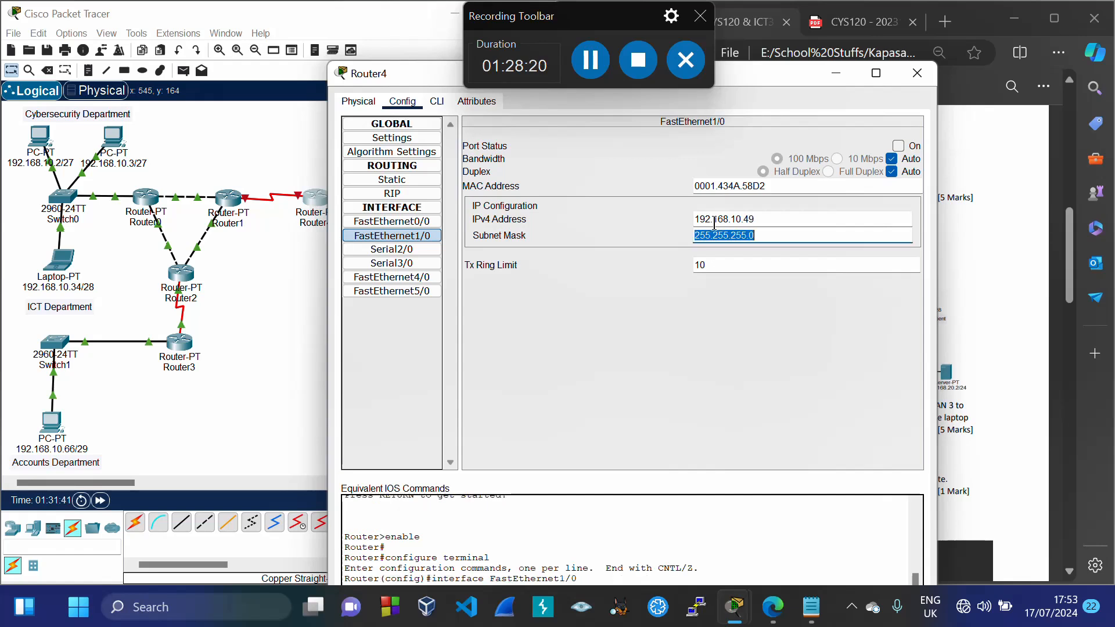
pyautogui.click(770, 239)
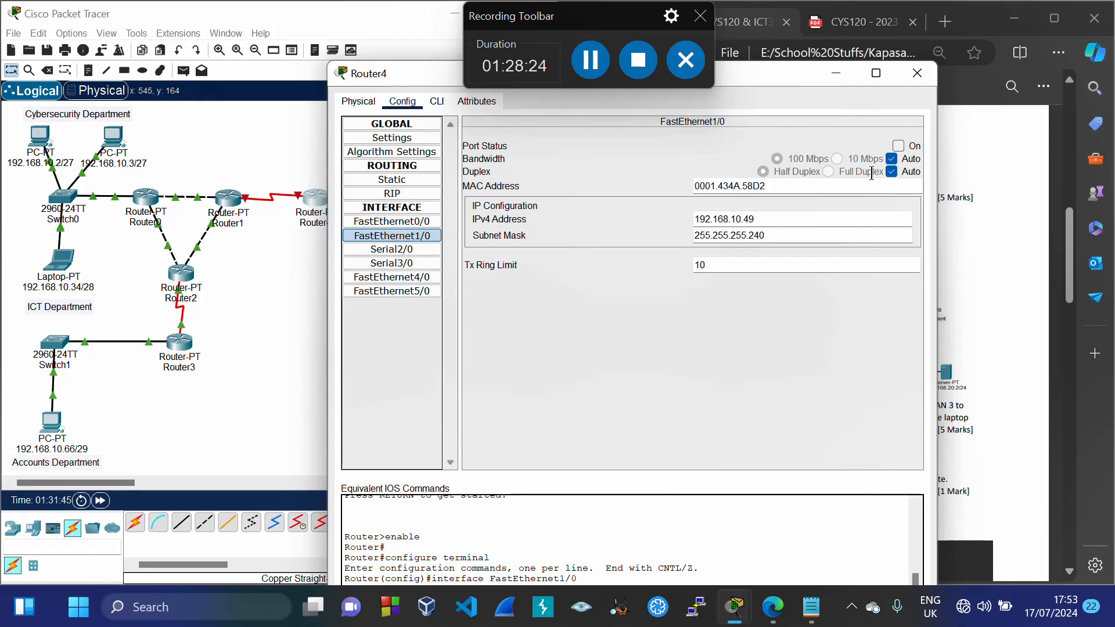
pyautogui.click(899, 145)
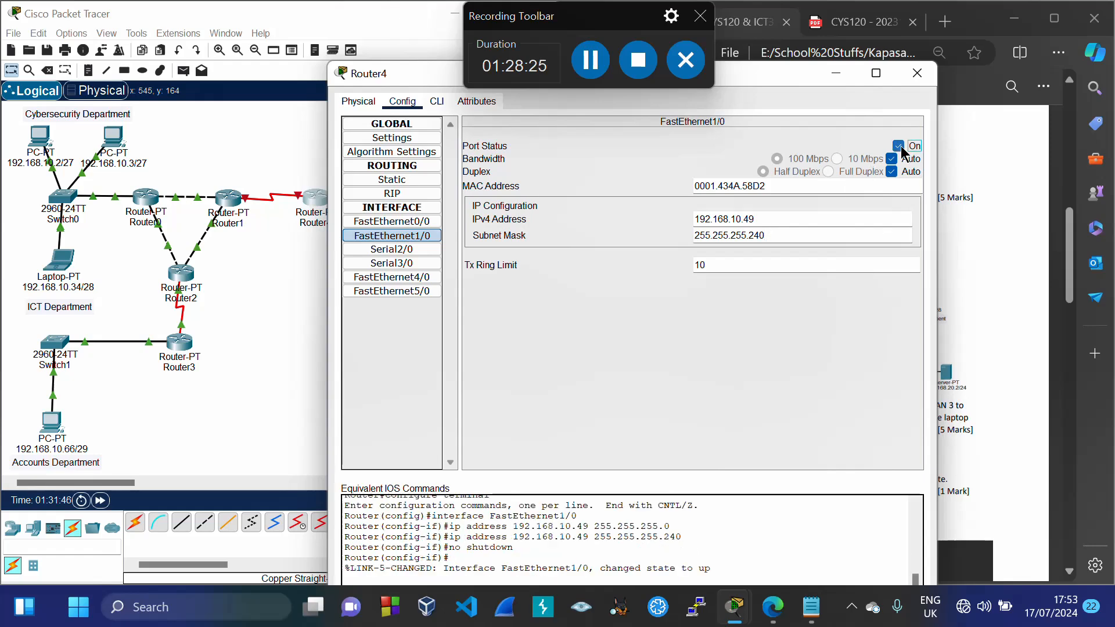
pyautogui.click(917, 73)
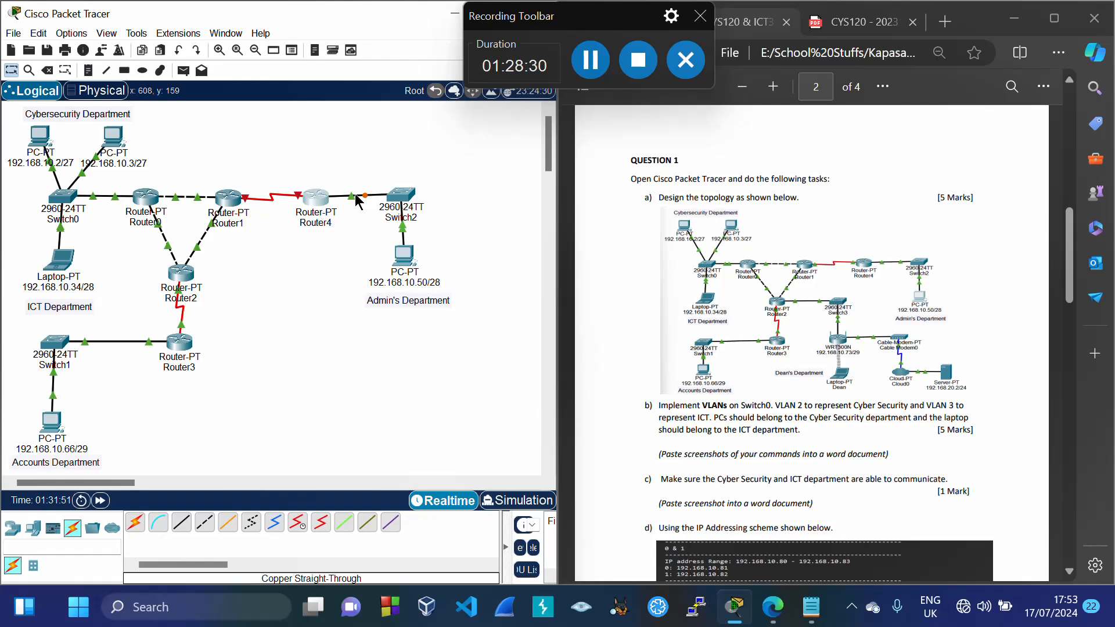
pyautogui.click(745, 253)
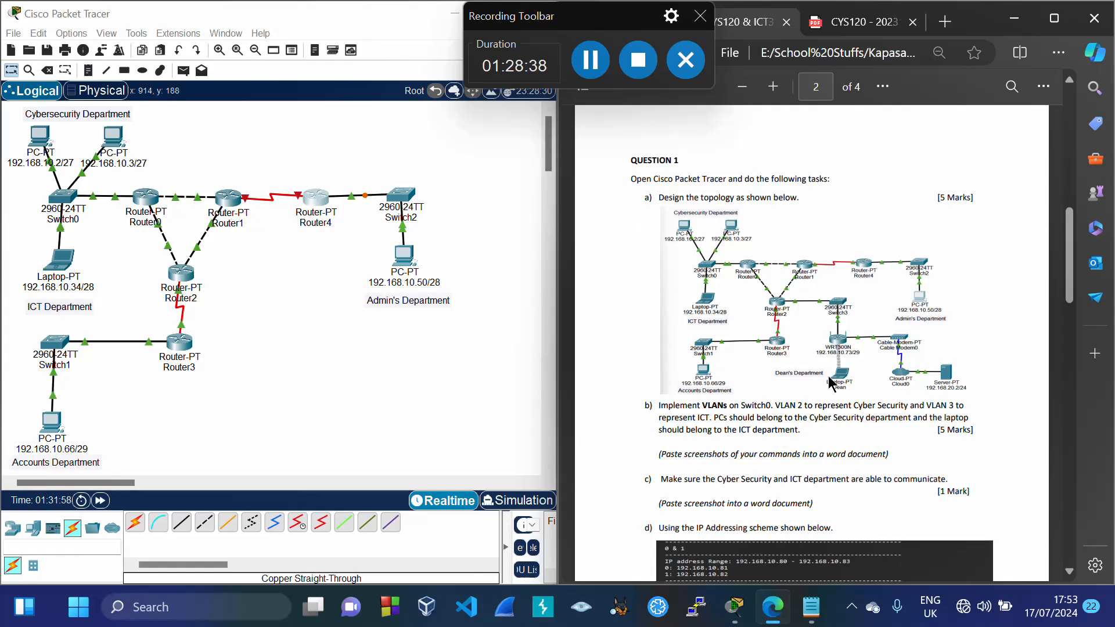
# Look up the IP addressing scheme for the link between Router1 and Router4 in part e of the exam paper
pyautogui.scroll(-3, 830, 383)
pyautogui.scroll(-5, 831, 383)
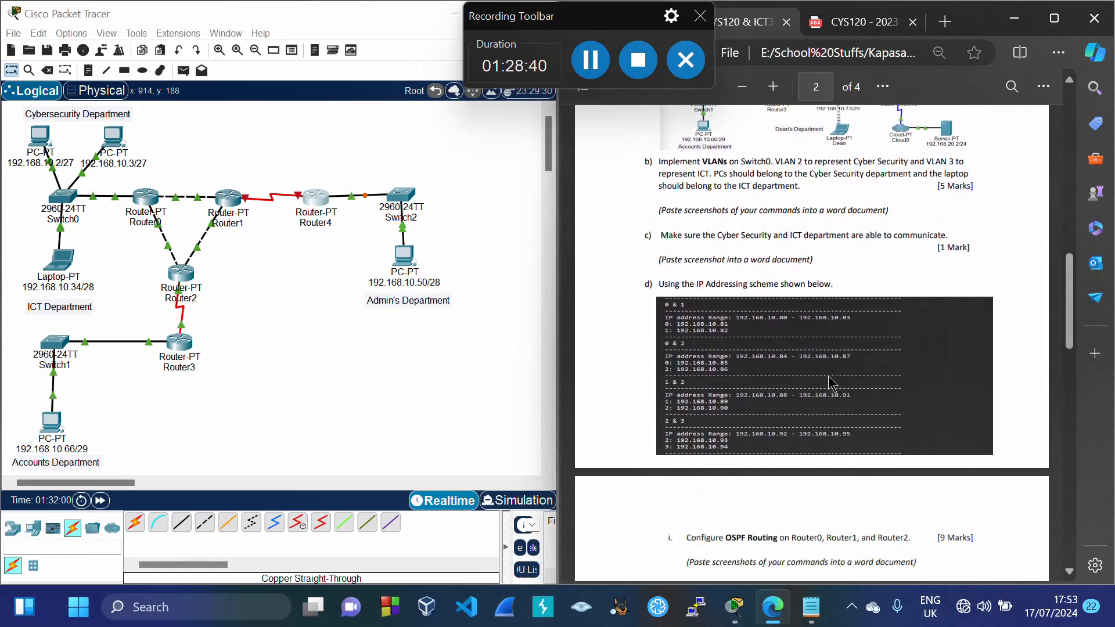
pyautogui.scroll(-3, 830, 383)
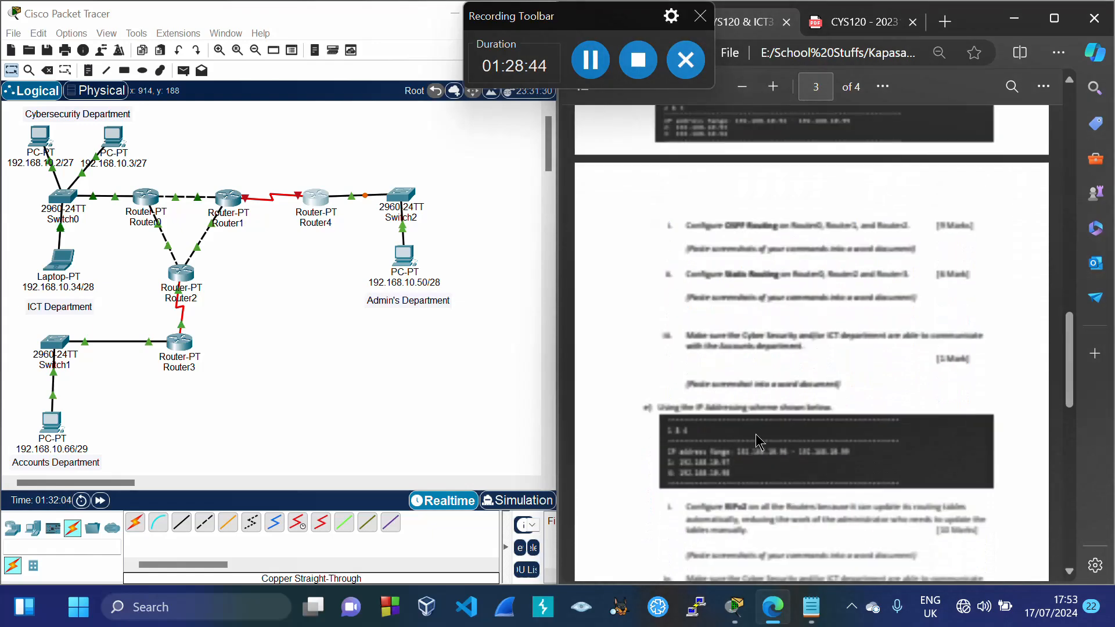
pyautogui.scroll(-1, 754, 444)
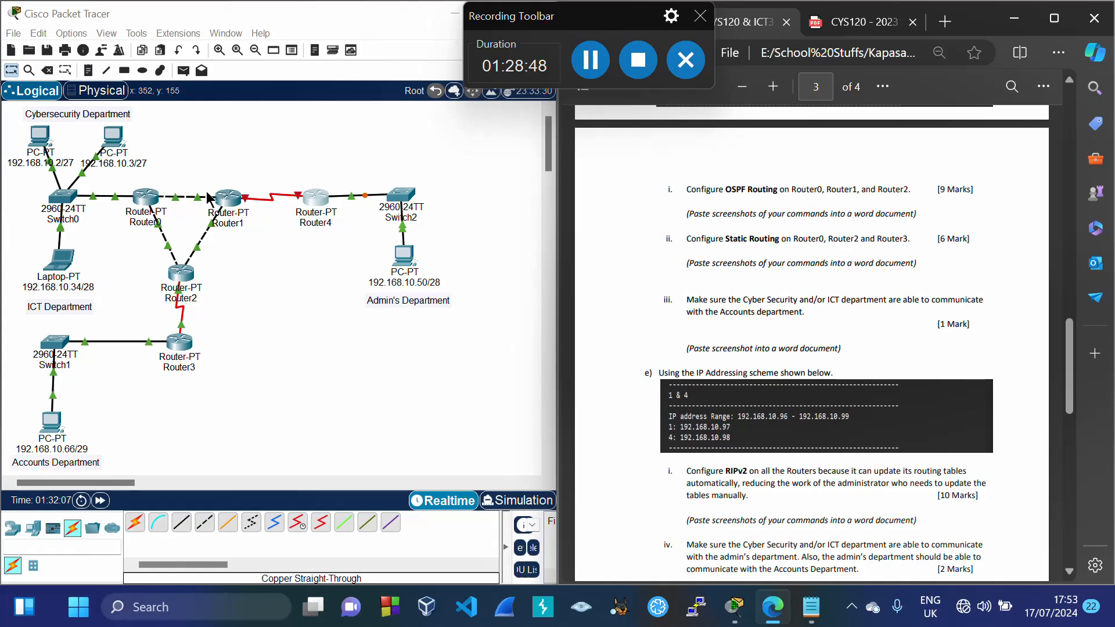
# Configure Router1's Serial2/0 with IP address 192.168.10.97 and subnet mask 255.255.255.252, then close the router's configuration
pyautogui.click(225, 206)
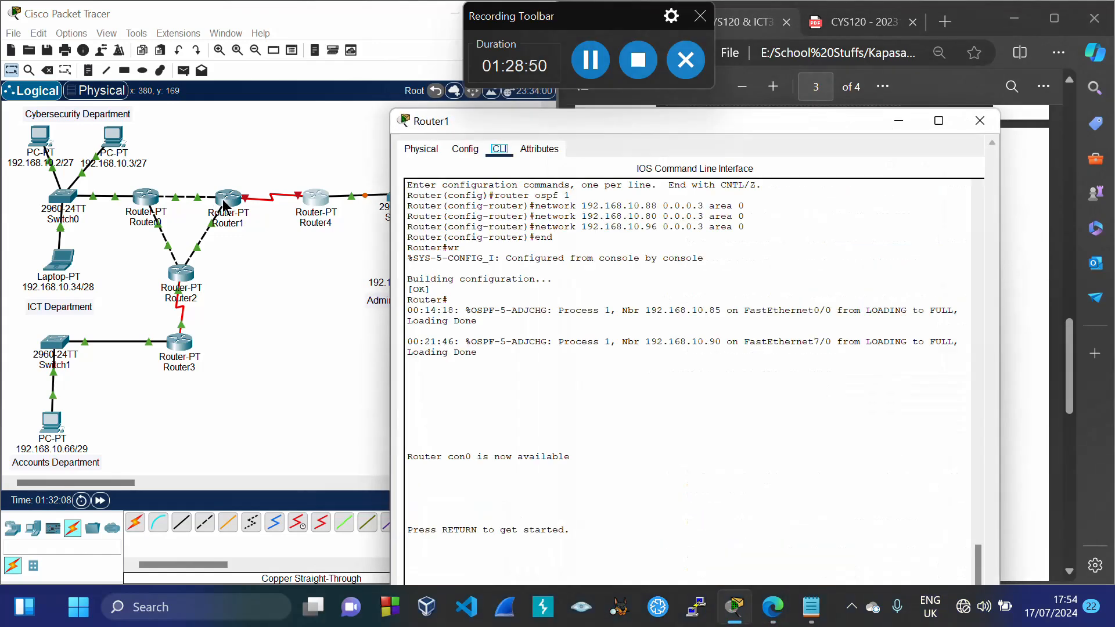
pyautogui.moveTo(771, 16); pyautogui.dragTo(648, 93)
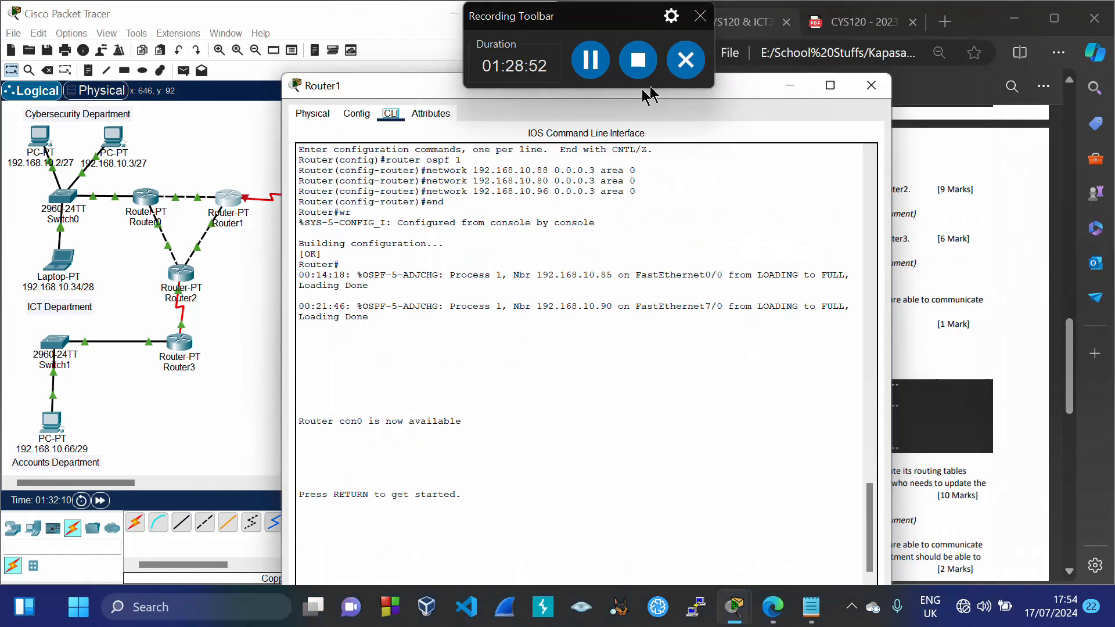
pyautogui.click(334, 121)
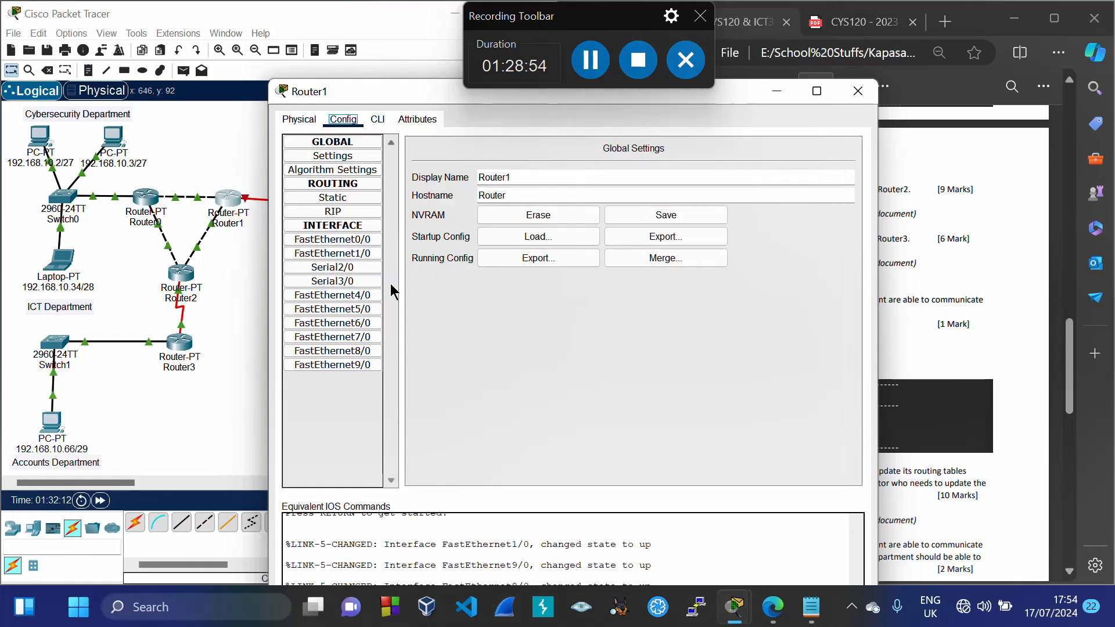
pyautogui.click(347, 268)
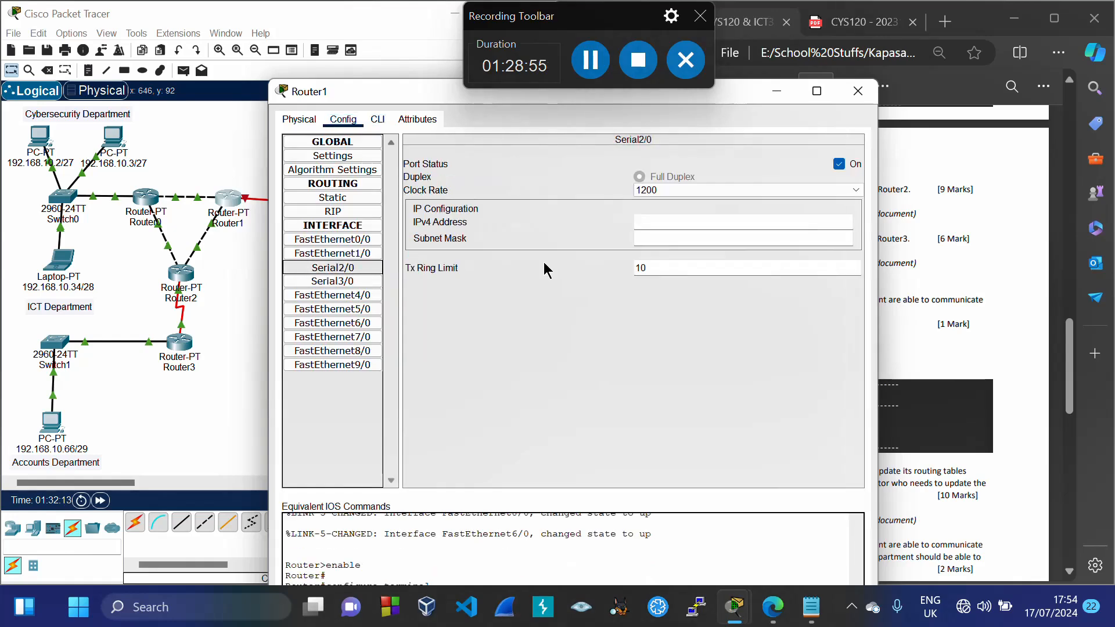
pyautogui.click(654, 223)
pyautogui.write('192.168.10.50')
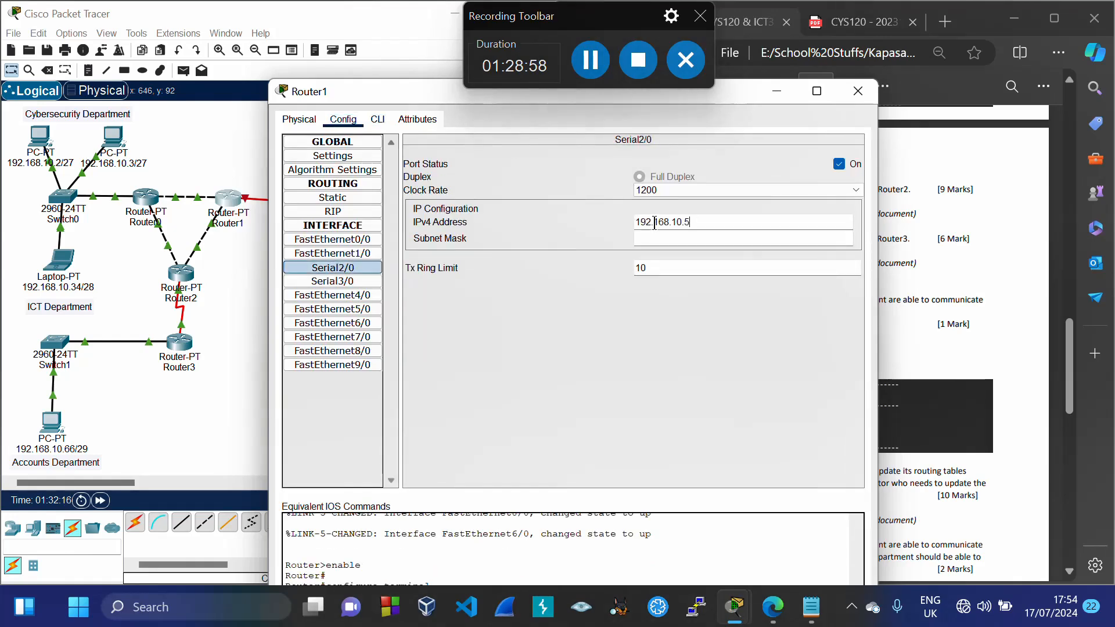
pyautogui.tripleClick(654, 222)
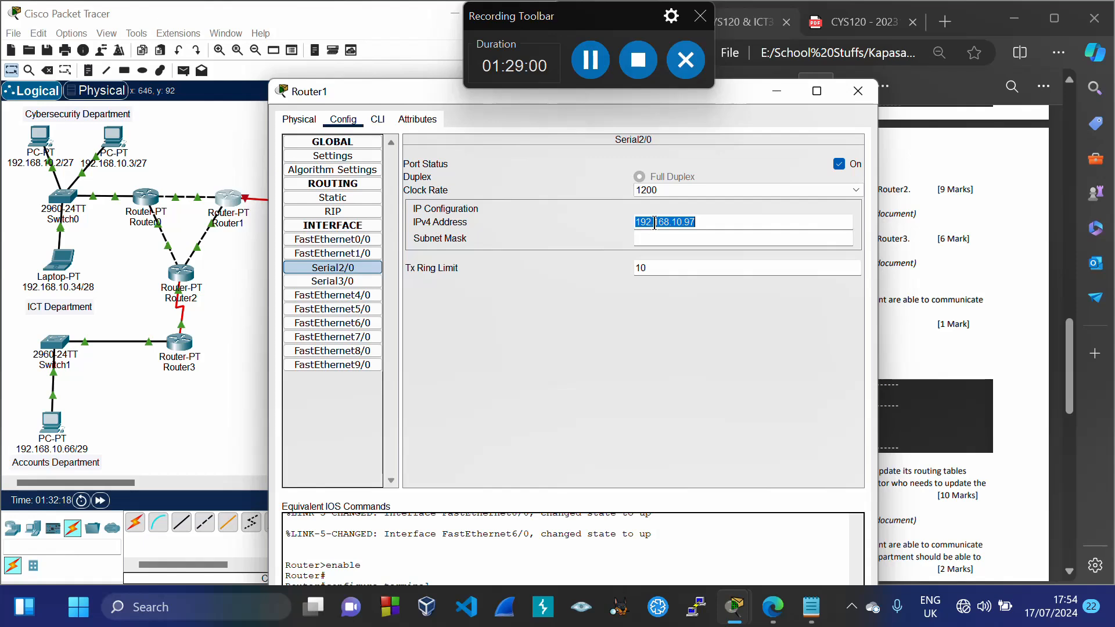
pyautogui.press('Tab')
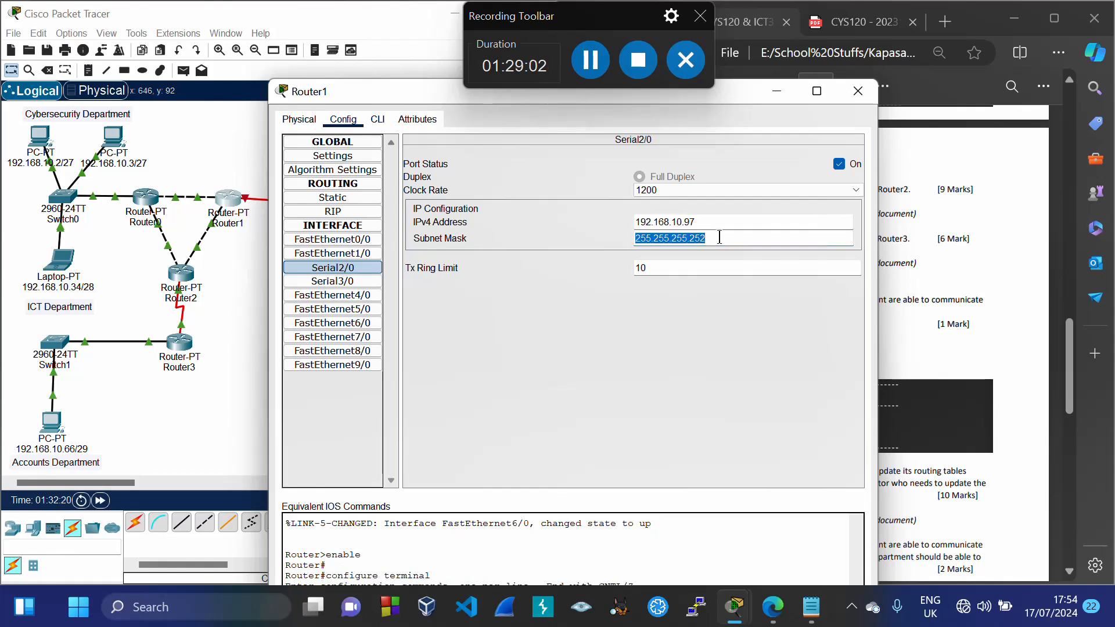
pyautogui.click(786, 162)
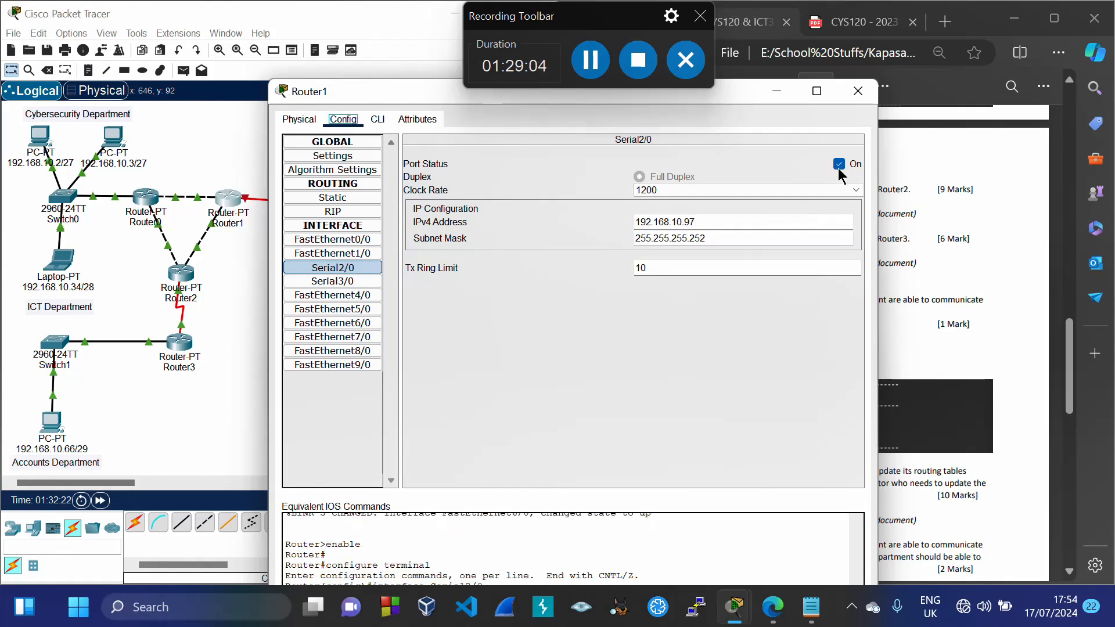
pyautogui.click(857, 91)
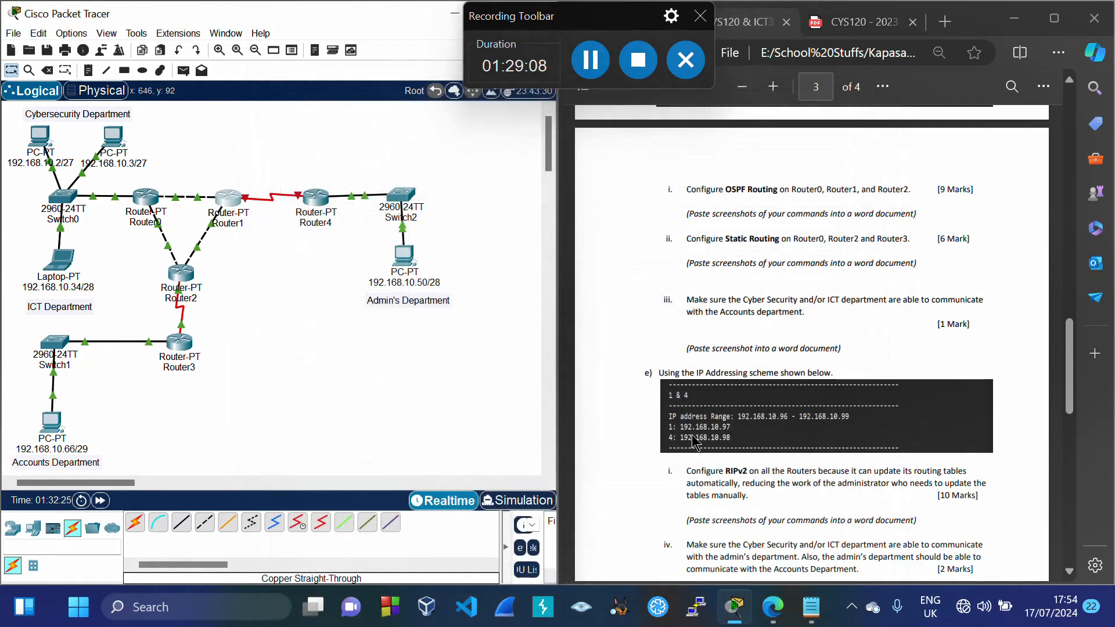
# Configure Router4's Serial2/0 with IP address 192.168.10.98 and subnet mask 255.255.255.252, turn the port on and close the configuration
pyautogui.click(315, 200)
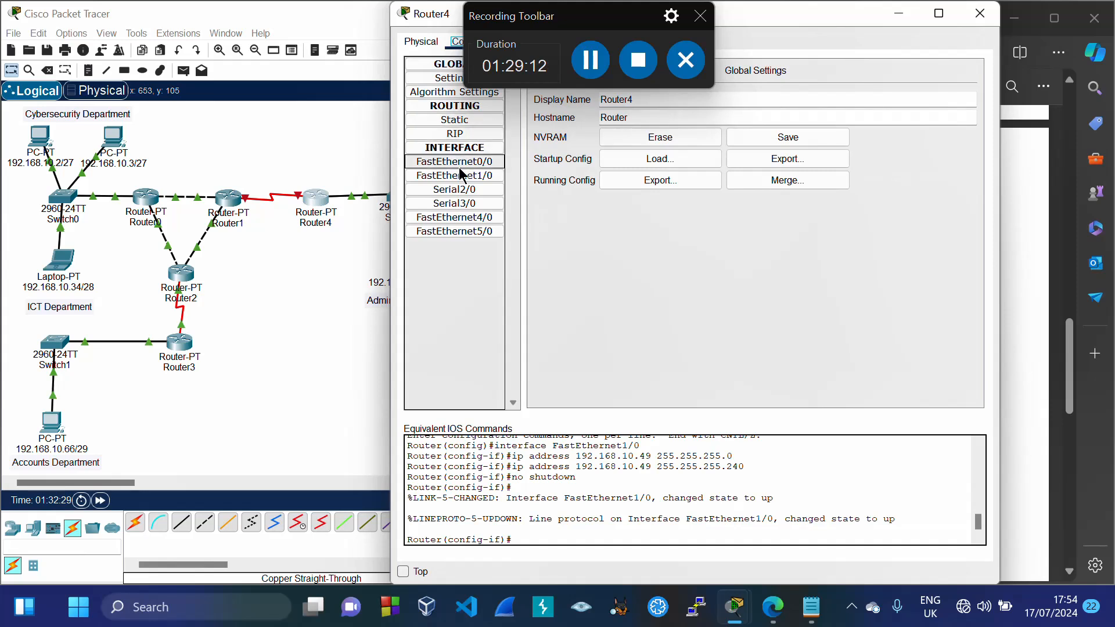
pyautogui.click(460, 189)
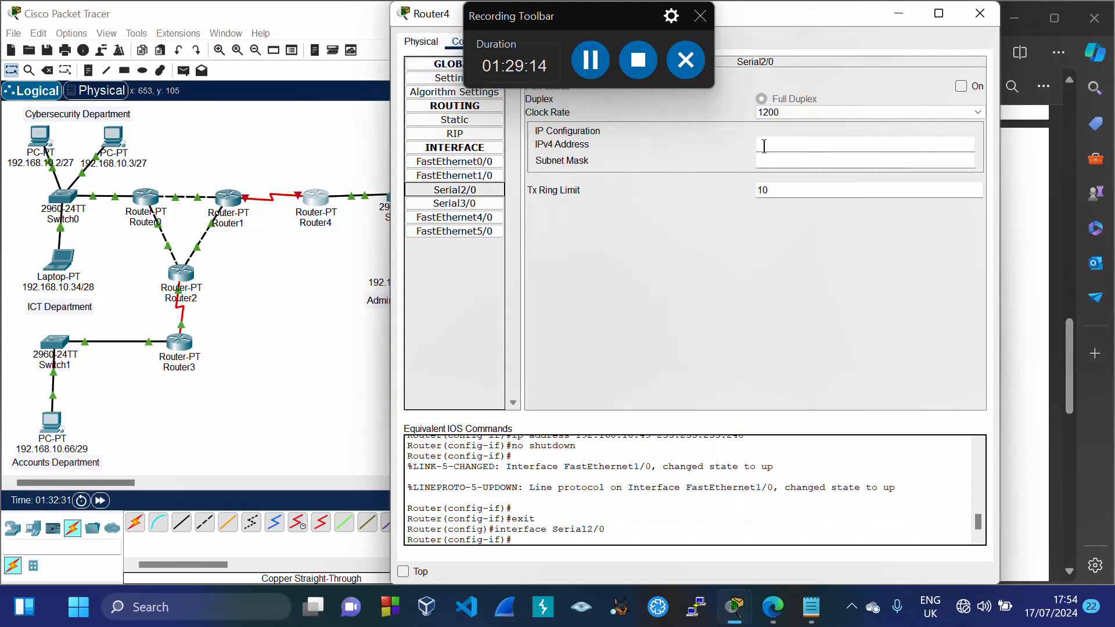
pyautogui.click(767, 144)
pyautogui.write('192.168.10.97')
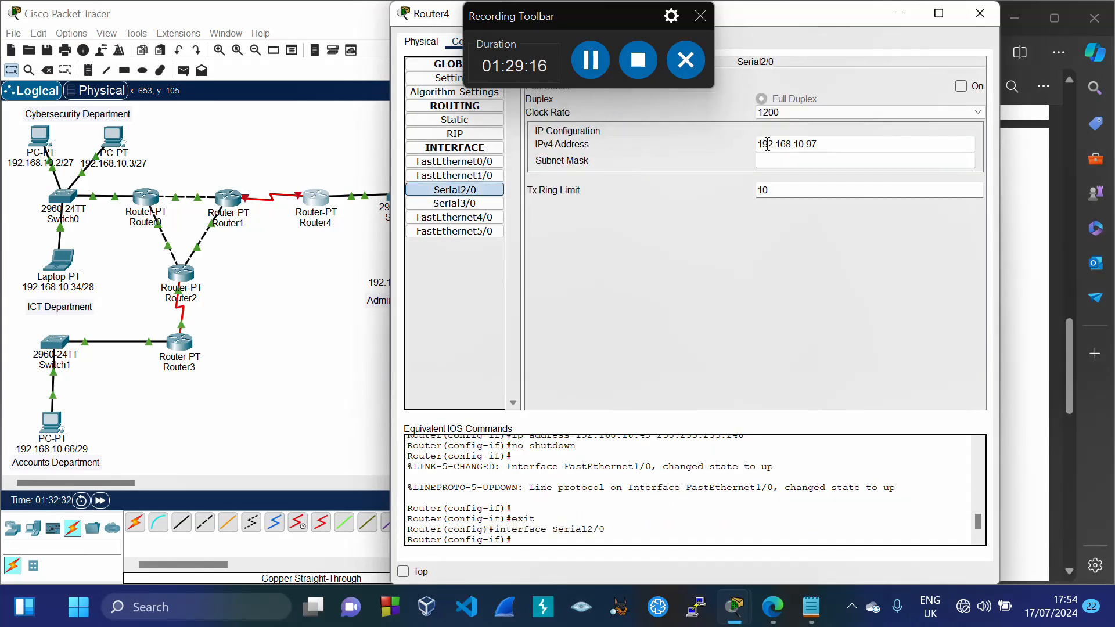
pyautogui.press('Tab')
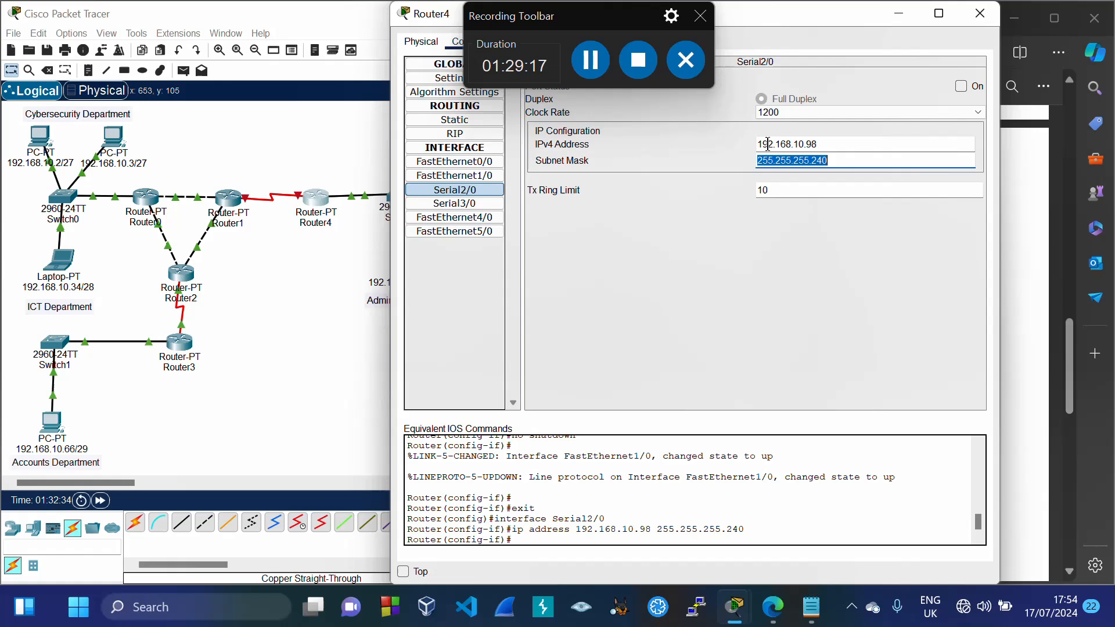
pyautogui.click(881, 158)
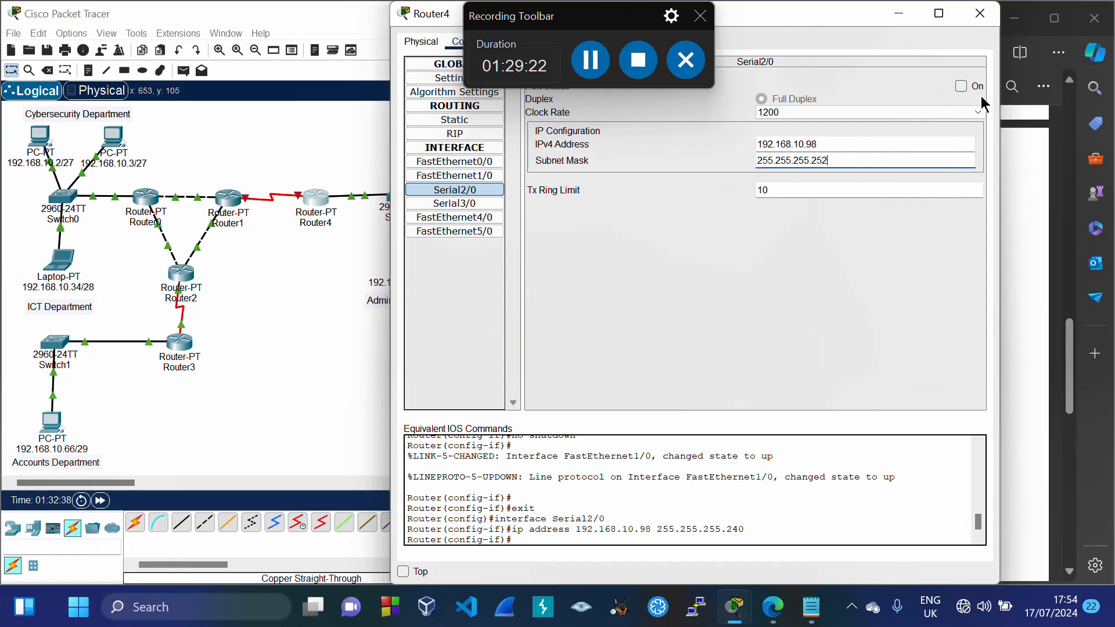
pyautogui.click(961, 88)
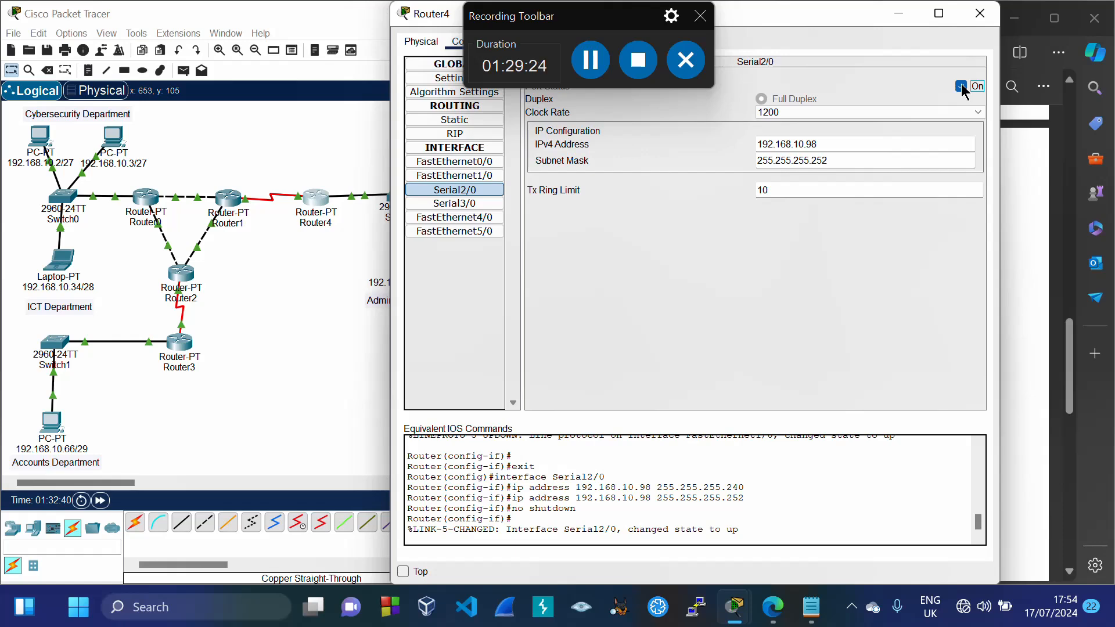
pyautogui.click(980, 13)
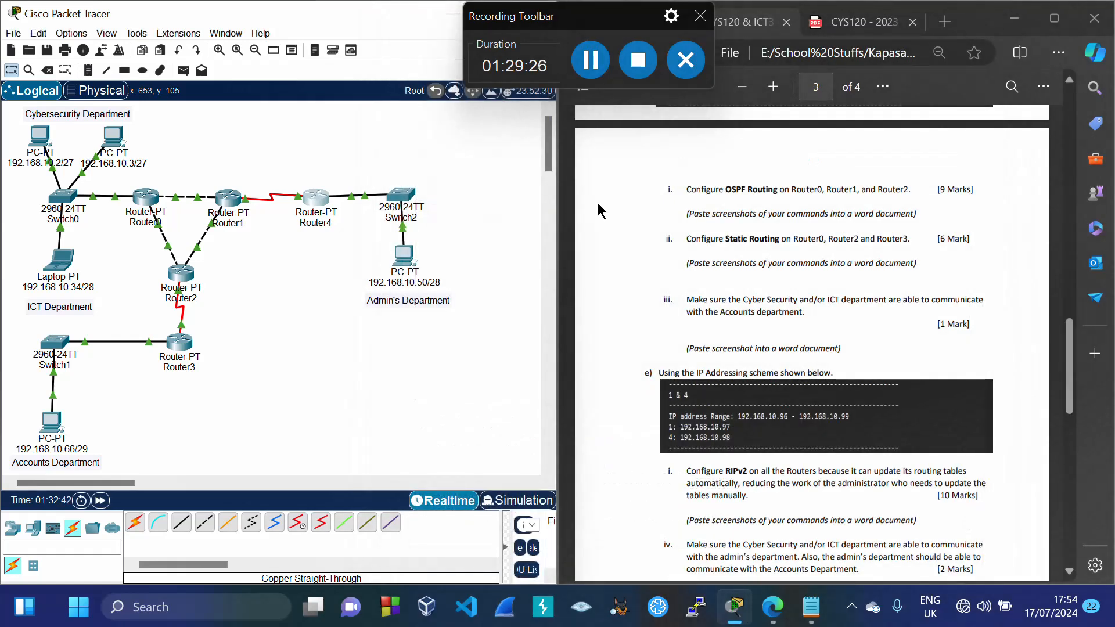
# Nudge Router4 slightly closer to Router1 in the topology and deselect it
pyautogui.moveTo(317, 198)
pyautogui.mouseDown()
pyautogui.moveTo(310, 192)
pyautogui.moveTo(317, 197)
pyautogui.mouseUp()
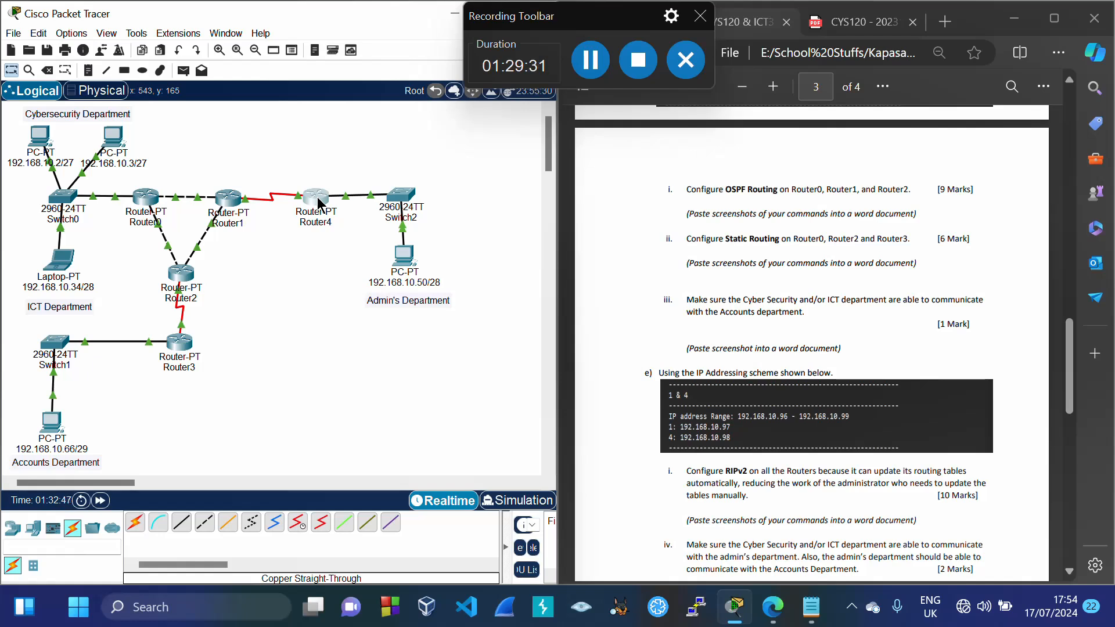
pyautogui.moveTo(318, 203); pyautogui.dragTo(315, 203)
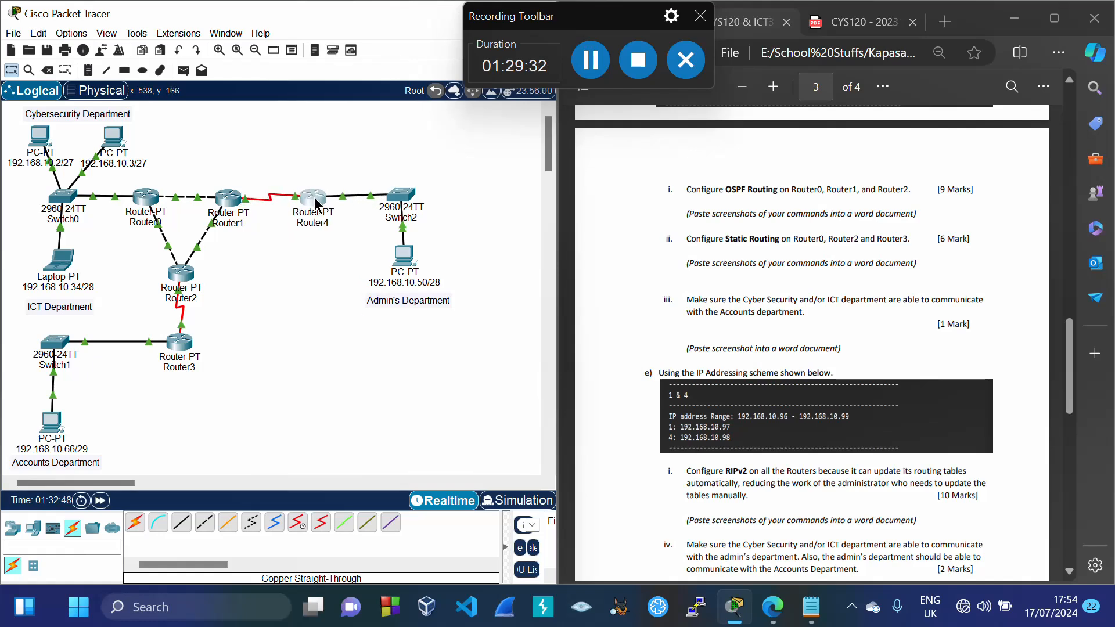
pyautogui.click(311, 245)
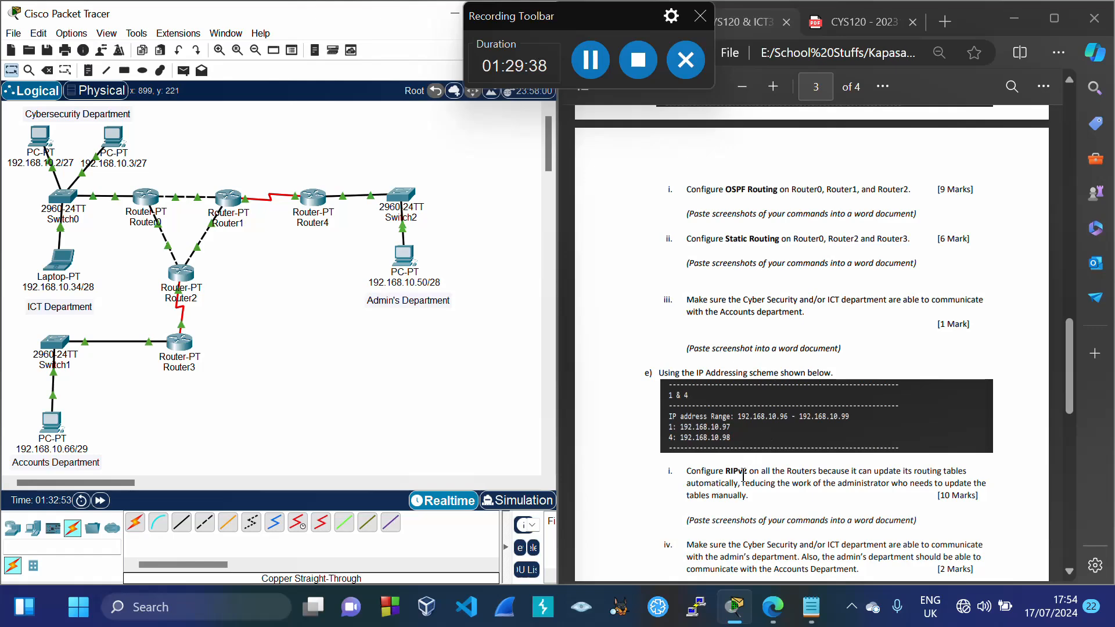
# Review the exam paper's routing tasks and IP addressing schemes, going back to the Question 1 topology diagram
pyautogui.click(886, 243)
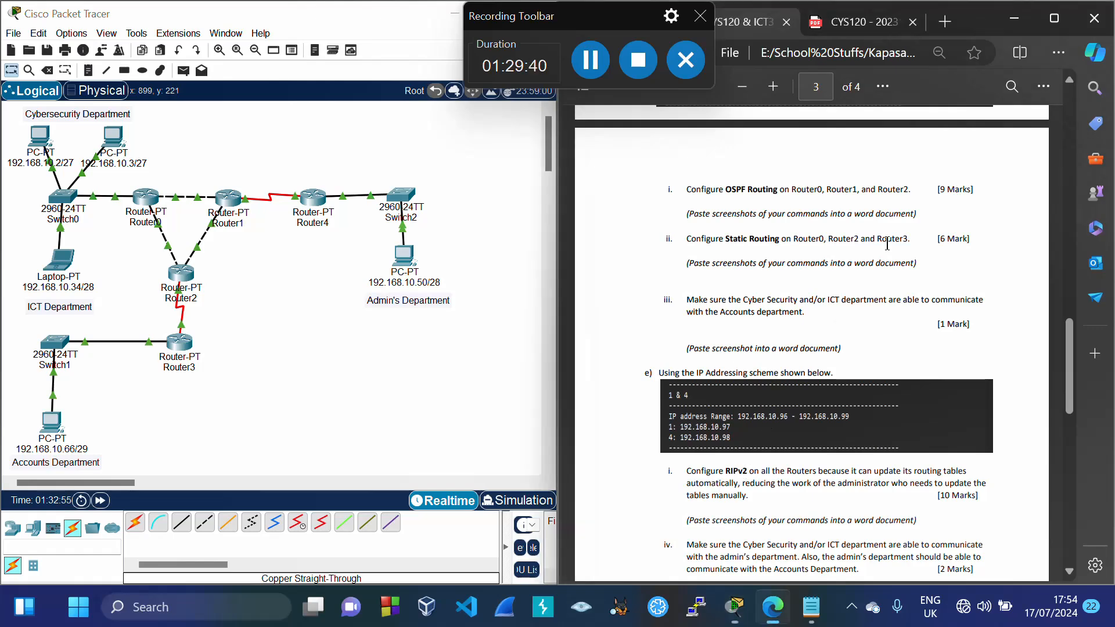
pyautogui.scroll(5, 887, 243)
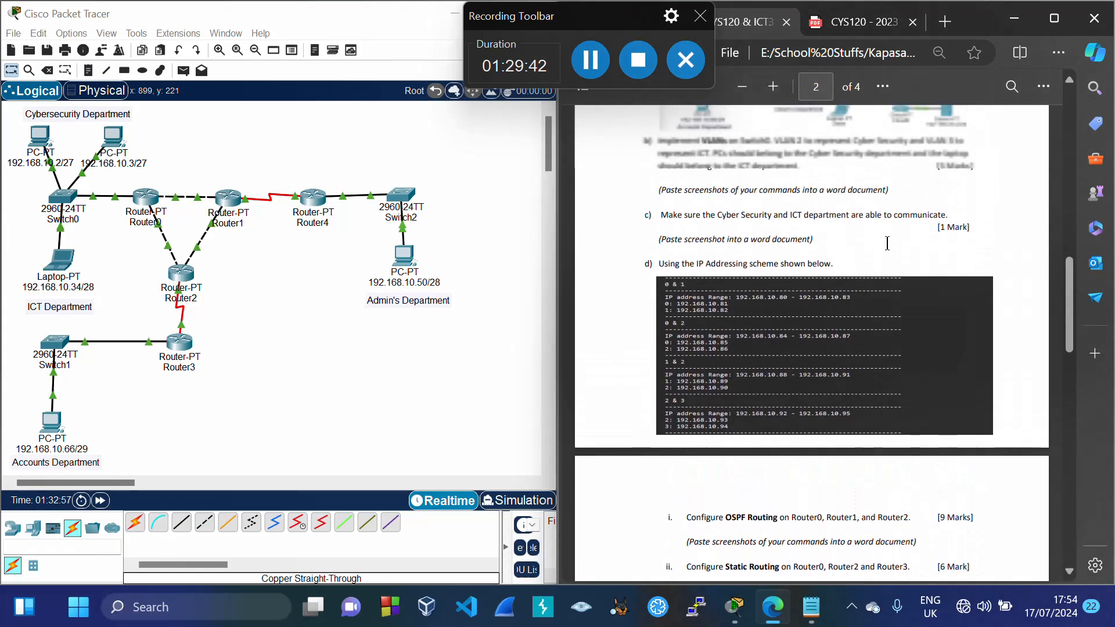
pyautogui.scroll(4, 886, 244)
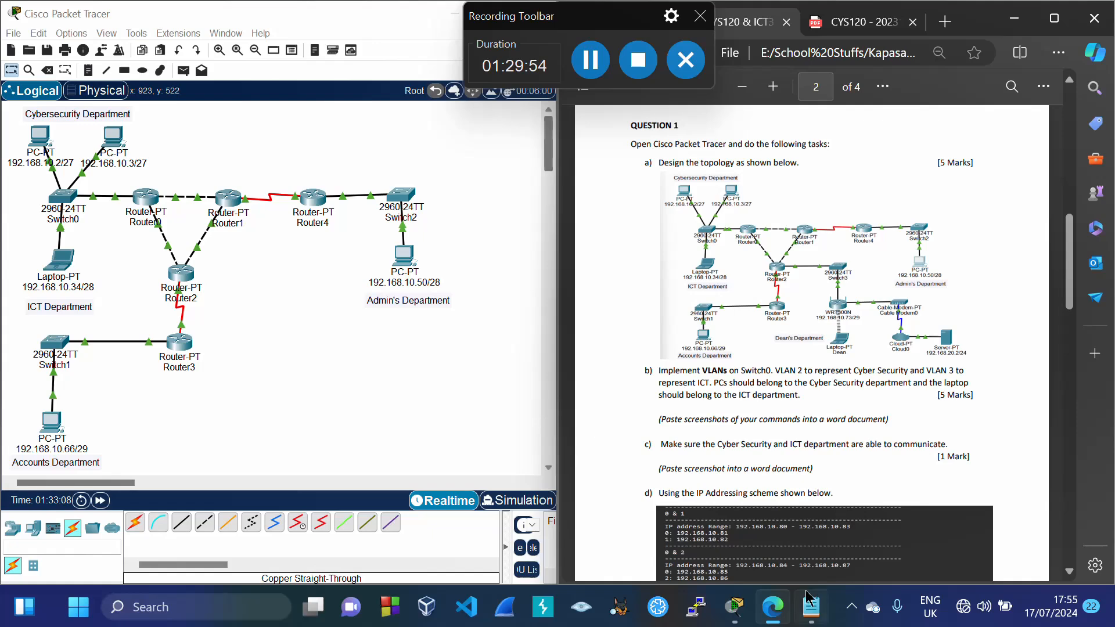
# Switch to the VLSM TABLE notes in Notepad and place the cursor on the empty line after the Router3 static routes
pyautogui.moveTo(808, 598)
pyautogui.click(812, 552)
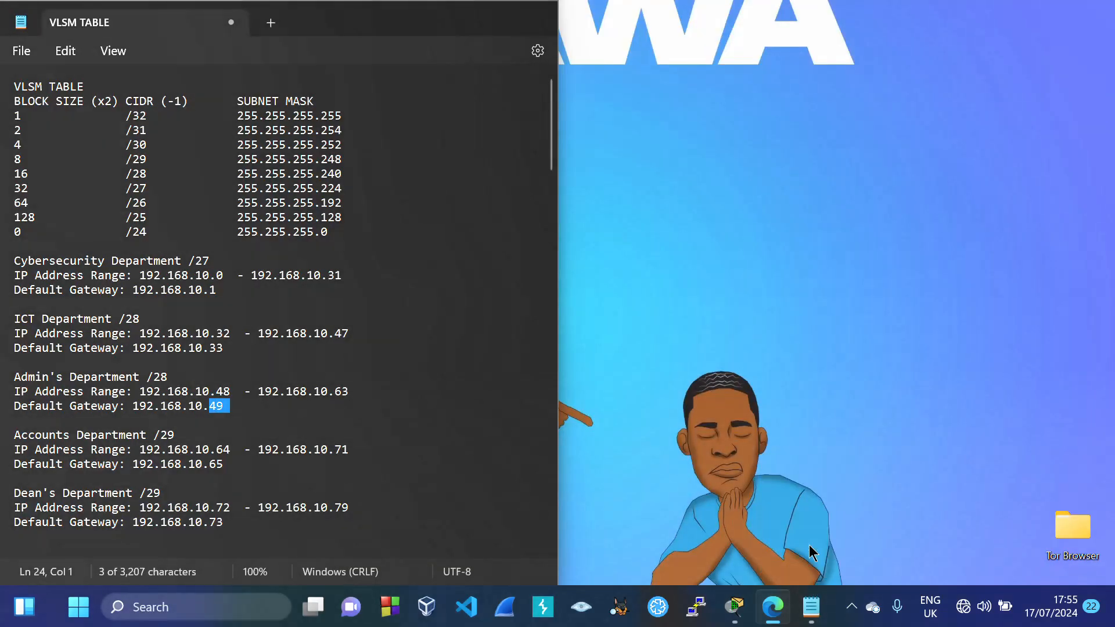
pyautogui.scroll(-15, 386, 453)
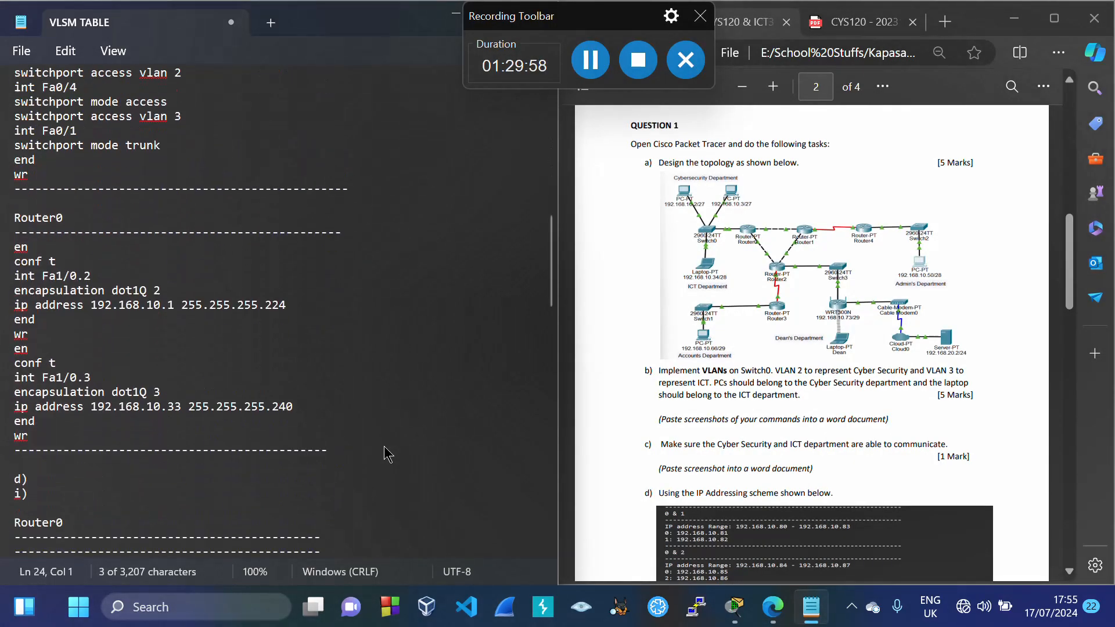
pyautogui.scroll(-20, 385, 453)
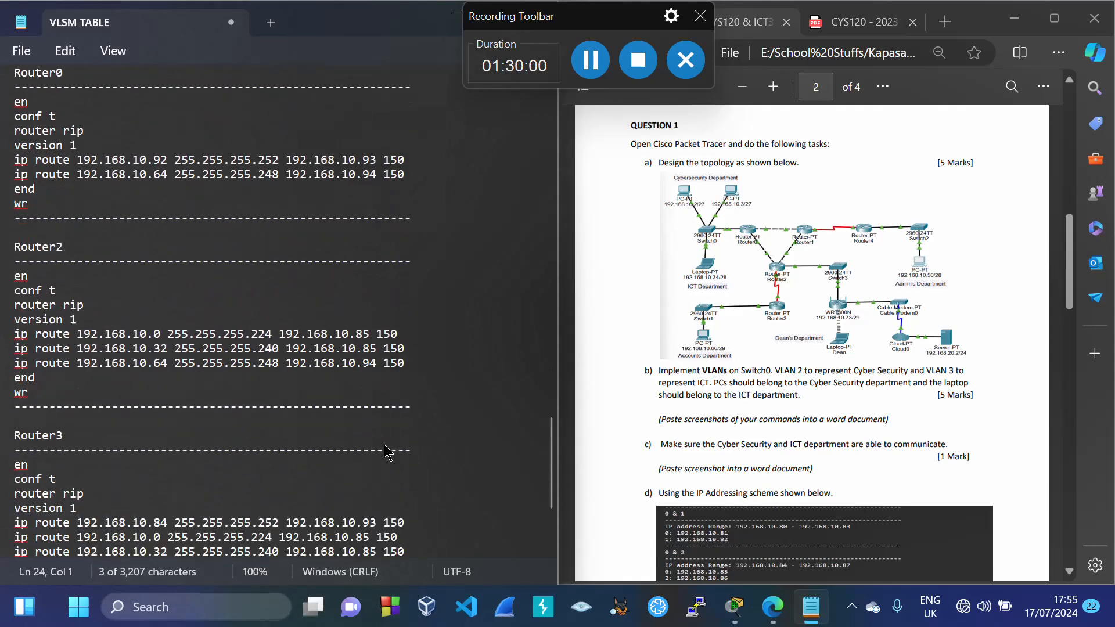
pyautogui.scroll(-4, 386, 453)
pyautogui.click(353, 469)
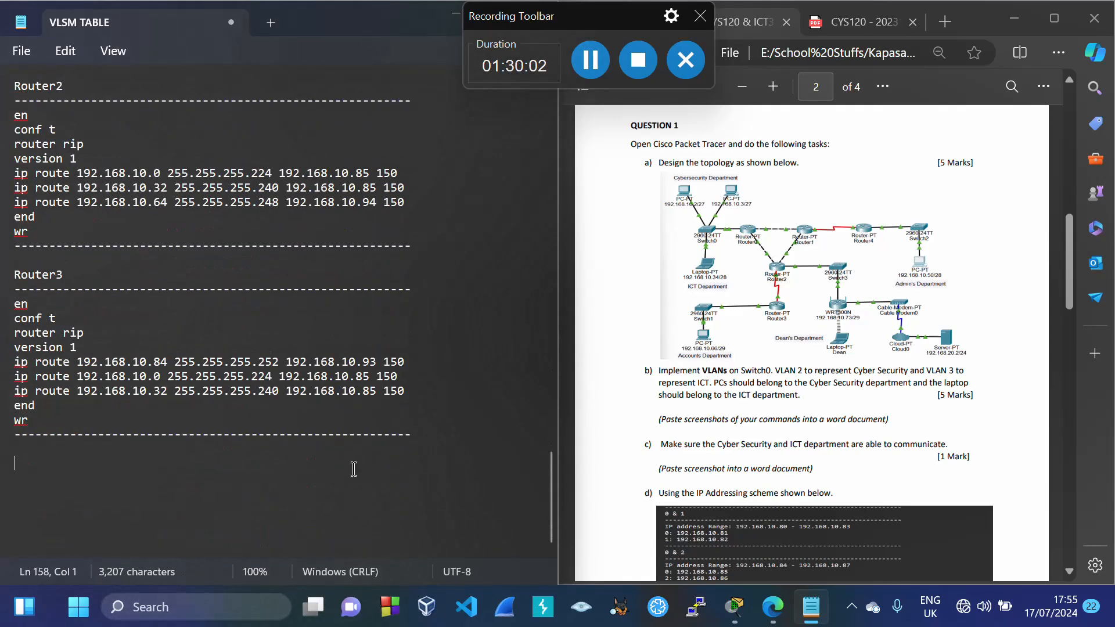
# Consult question e) in the exam PDF and add the labels "e)" and "i)" on separate lines at the end of the notes
pyautogui.click(763, 374)
pyautogui.scroll(-5, 763, 375)
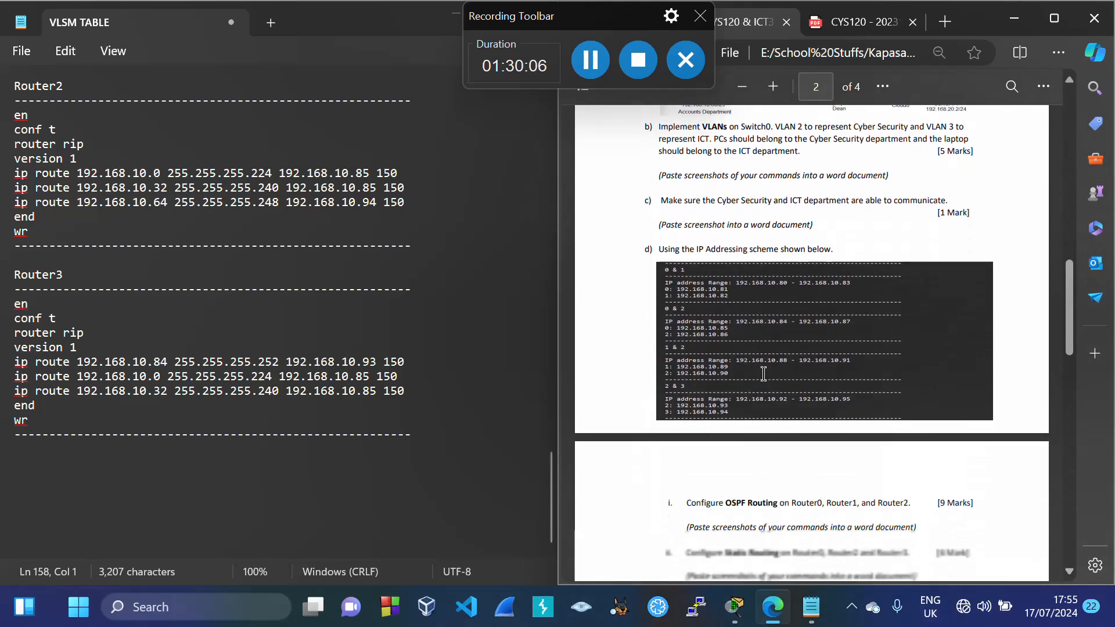
pyautogui.scroll(-2, 763, 375)
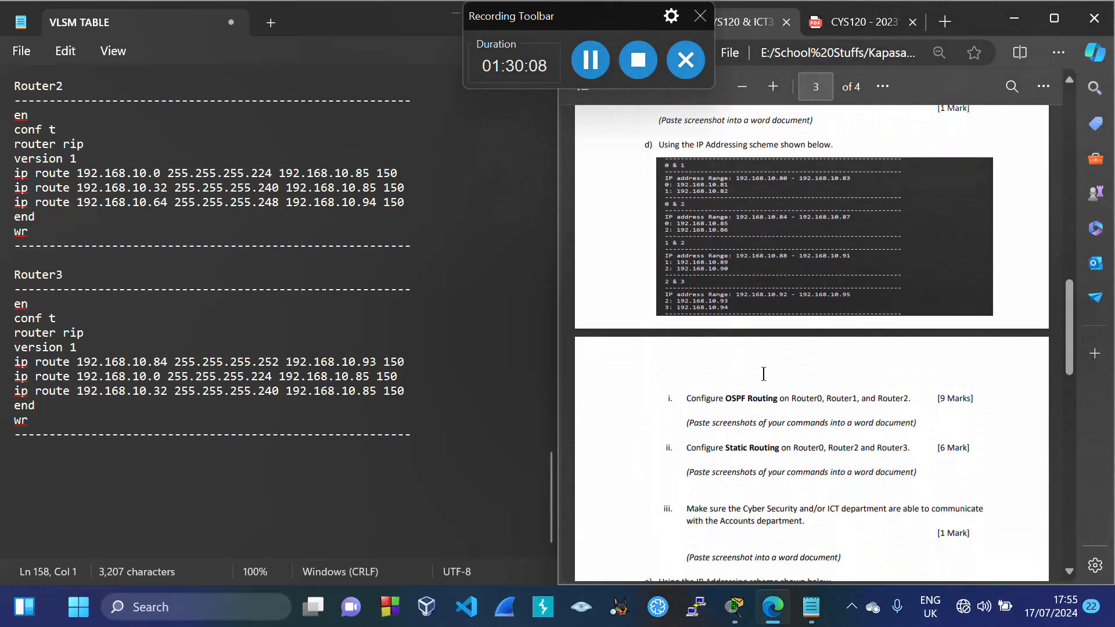
pyautogui.scroll(-4, 763, 375)
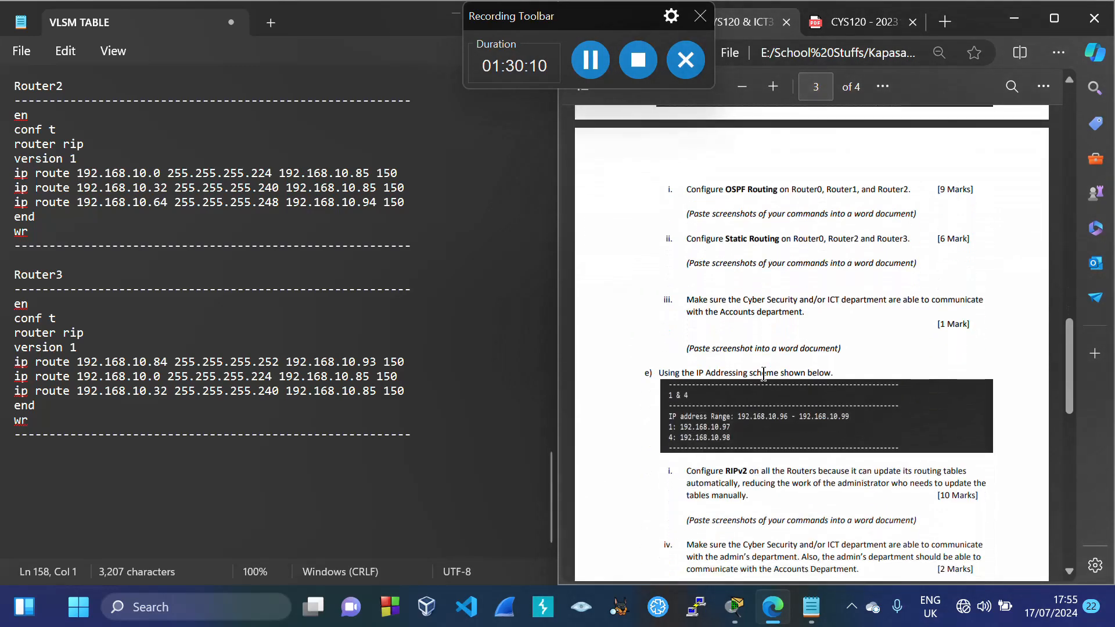
pyautogui.scroll(-1, 763, 373)
pyautogui.click(210, 464)
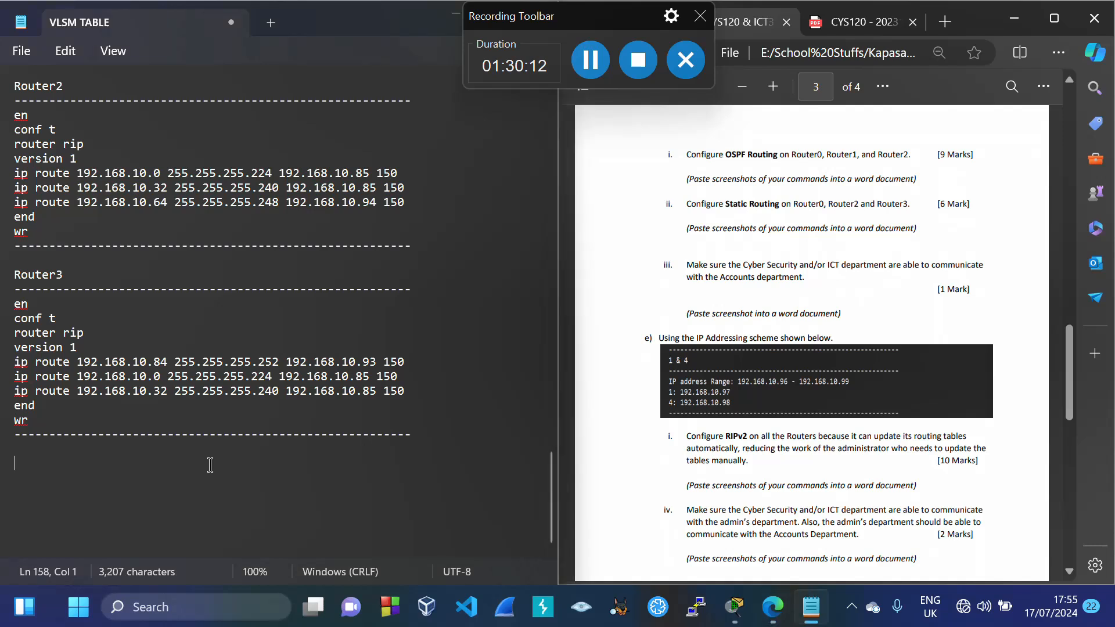
pyautogui.write('e)')
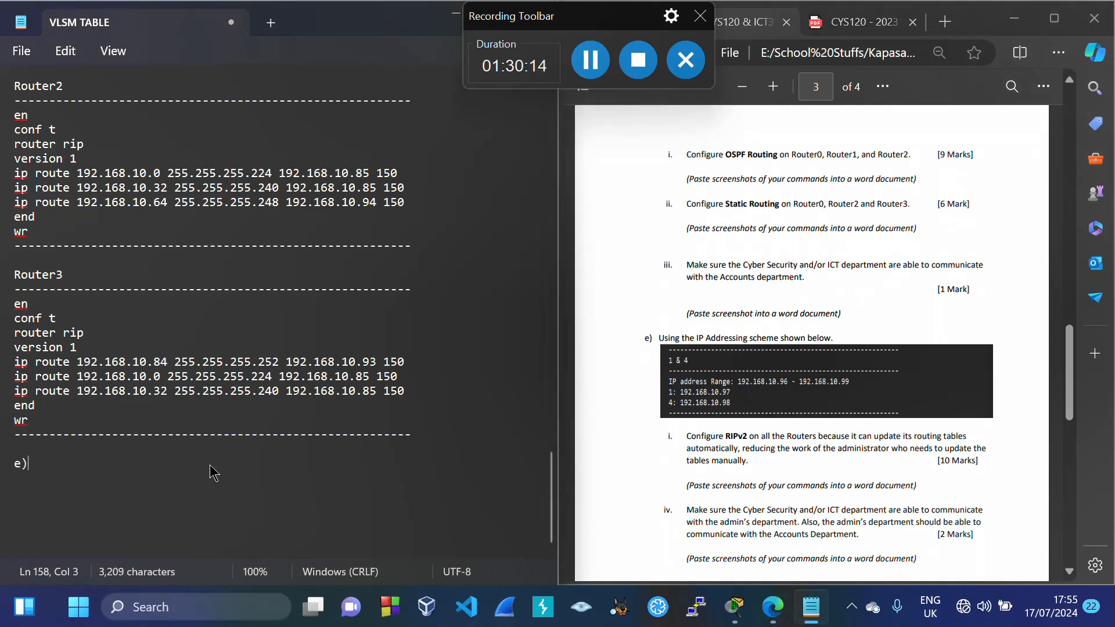
pyautogui.press('Return')
pyautogui.write('i)')
pyautogui.press('Return')
pyautogui.press('Return')
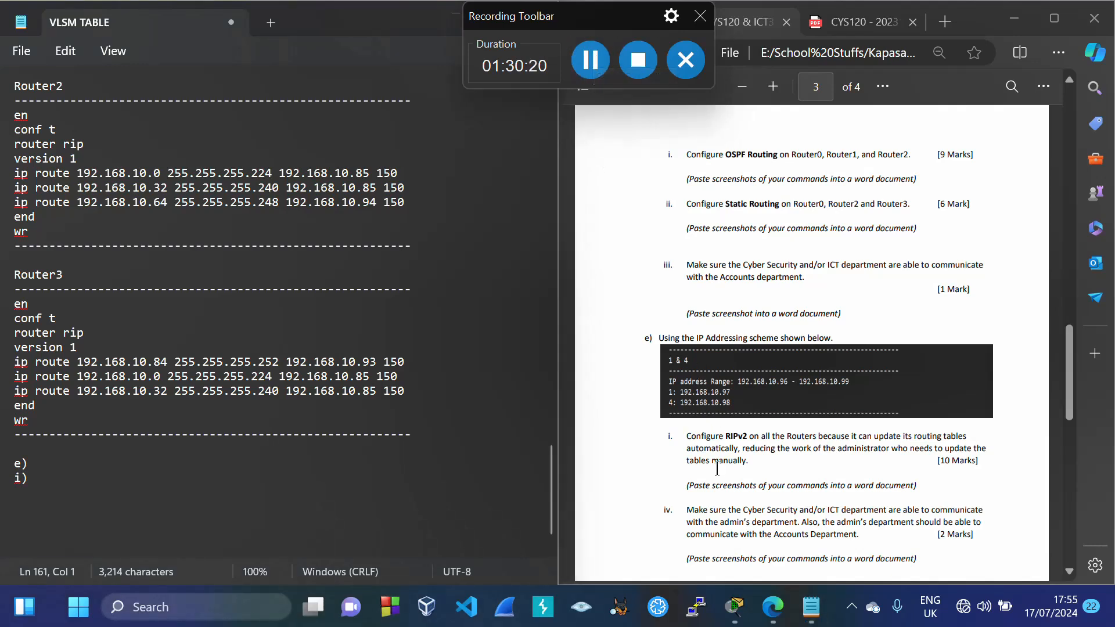
# Add a "Router0" heading underlined with a full-length dashed line beneath the e) i) labels
pyautogui.click(41, 507)
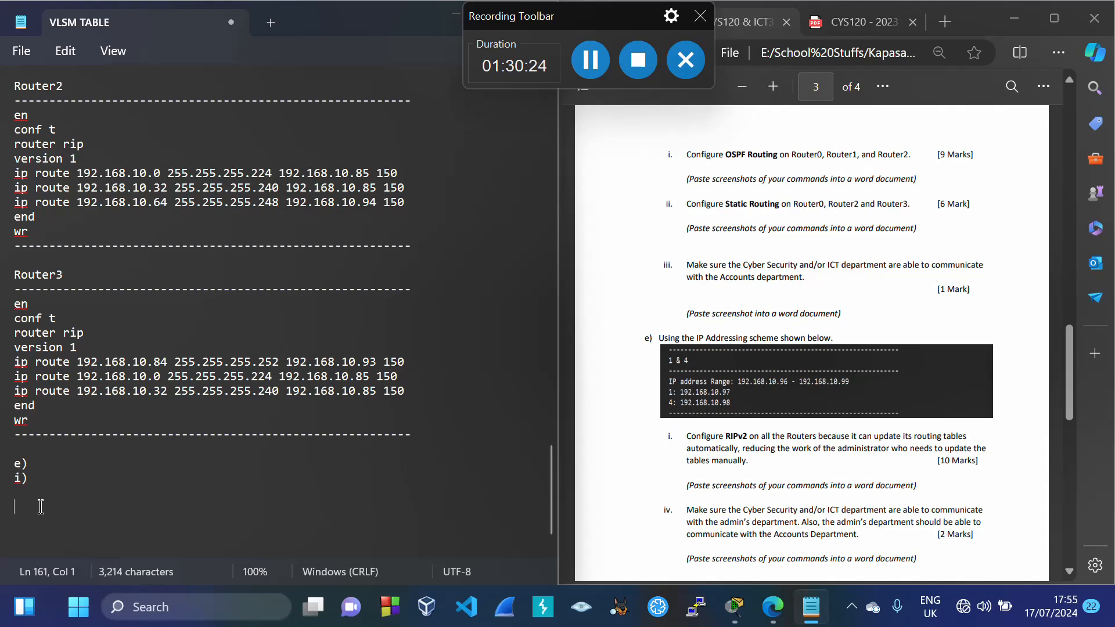
pyautogui.write('Router0')
pyautogui.press('Return')
pyautogui.write('---------------------------------------')
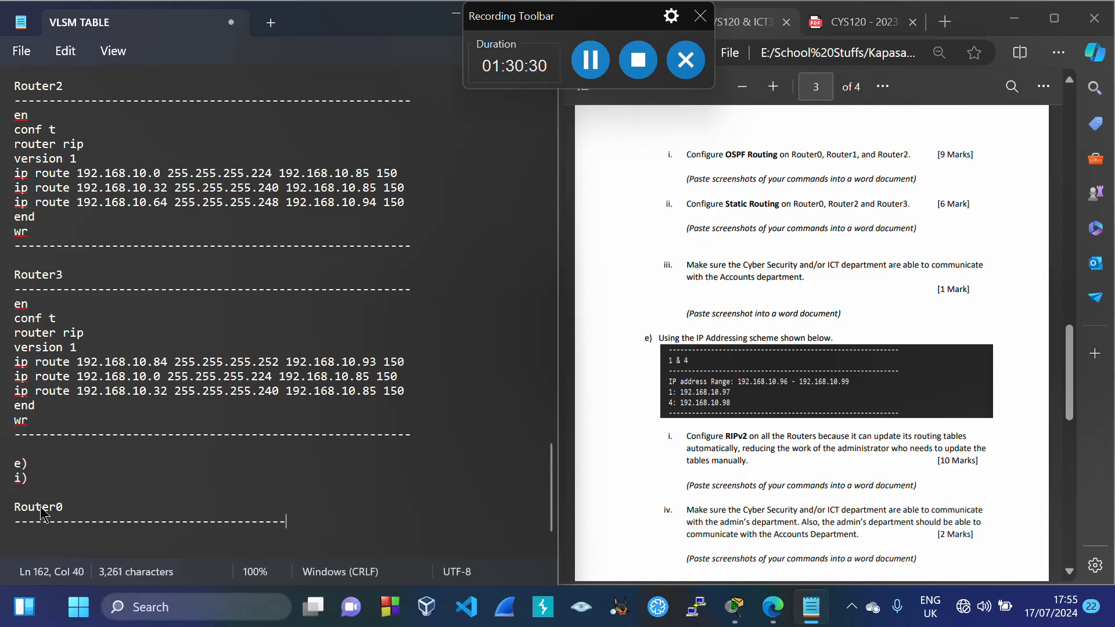
pyautogui.write('------------------------------------')
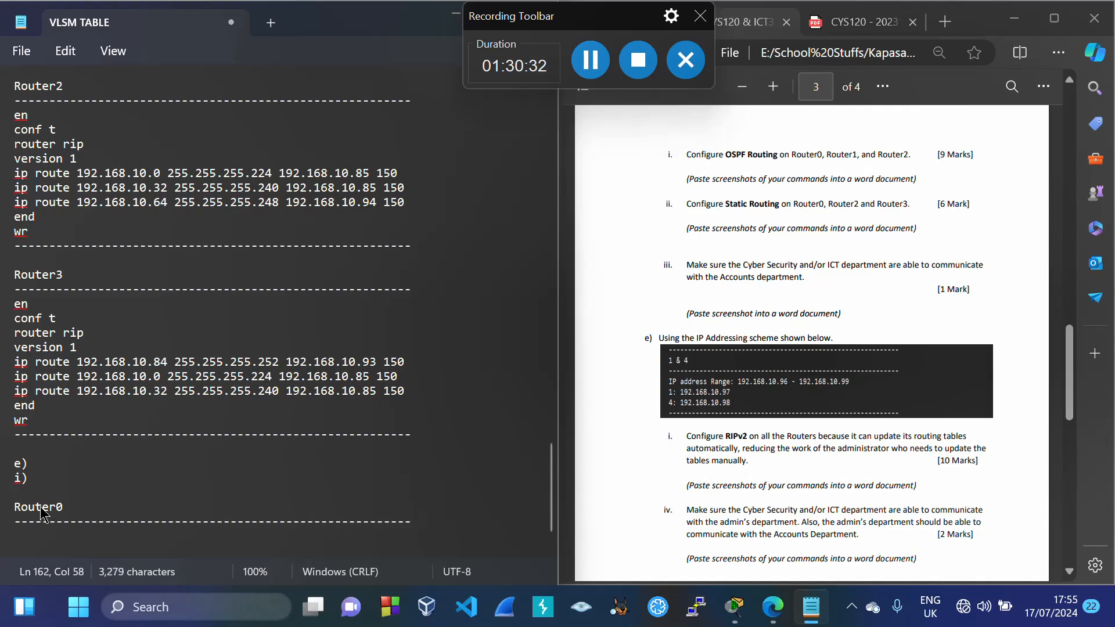
# Write the commands "en", "conf t" and "router rip" on separate lines under the Router0 heading
pyautogui.press('Return')
pyautogui.write('en ')
pyautogui.write('conf t')
pyautogui.press('Return')
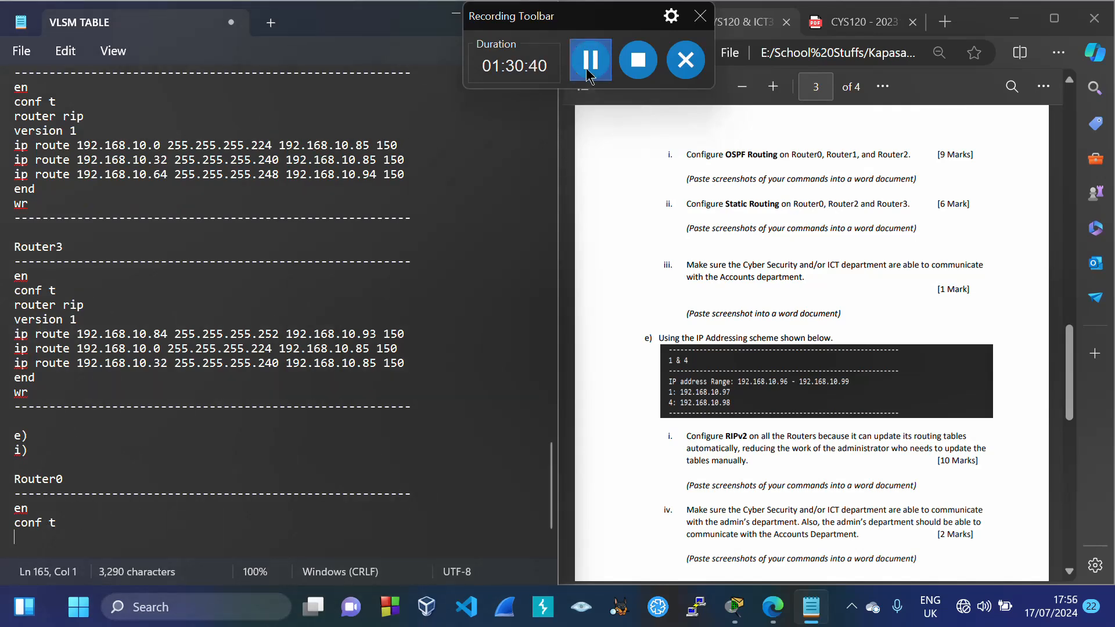
pyautogui.click(82, 526)
pyautogui.press('Return')
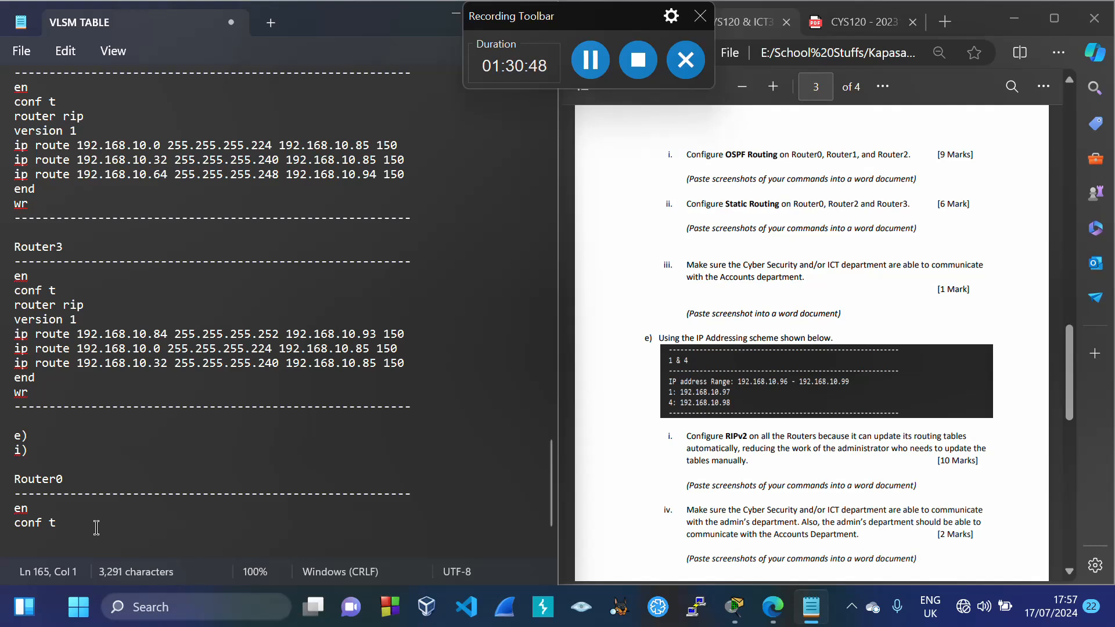
pyautogui.write('router')
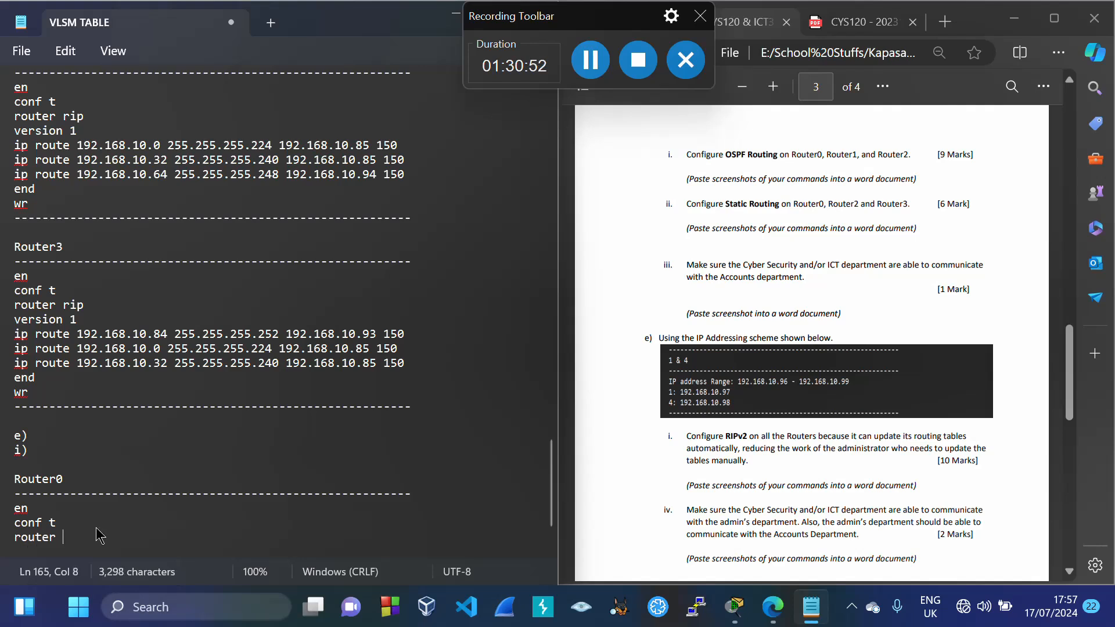
pyautogui.write(' rip')
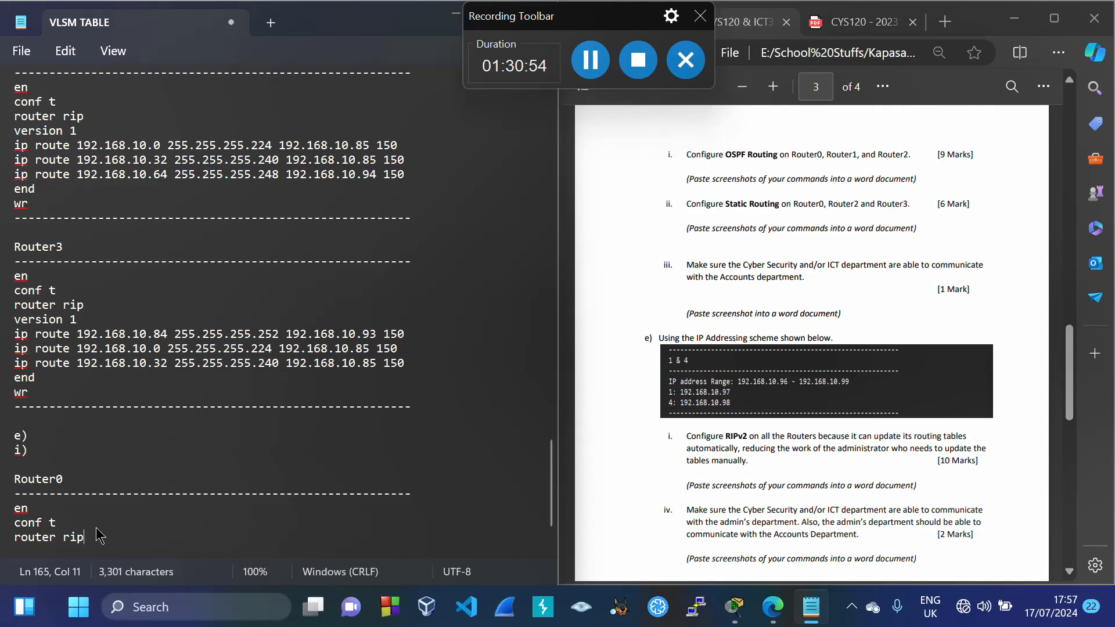
pyautogui.press('Return')
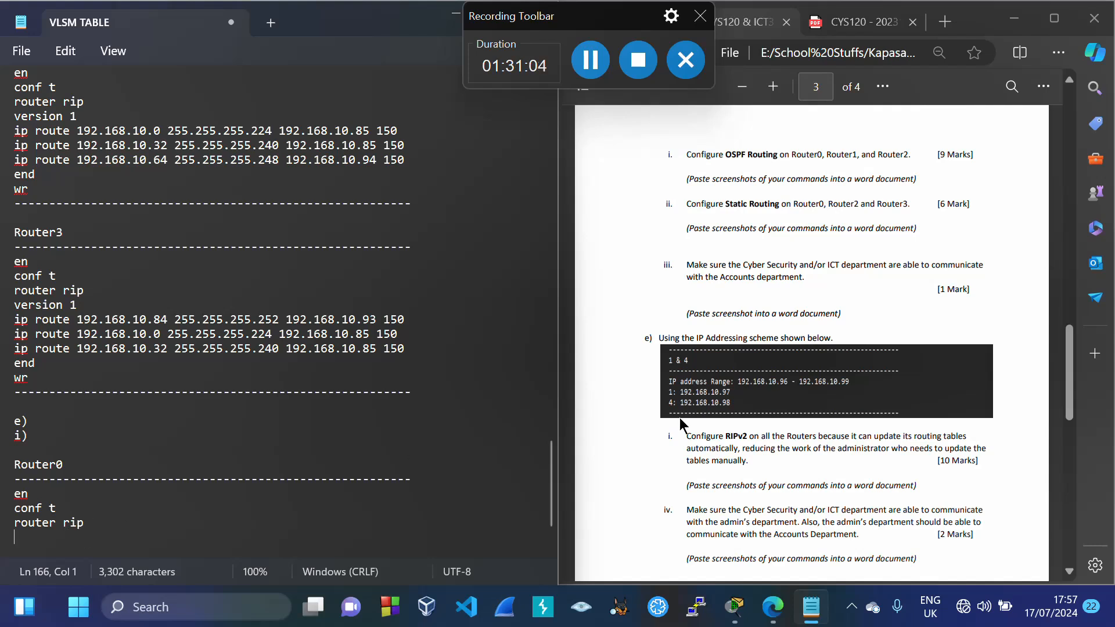
# Consult the topology diagram in the exam PDF and add the line "network 192.168.10.0" below router rip
pyautogui.click(717, 328)
pyautogui.scroll(5, 715, 323)
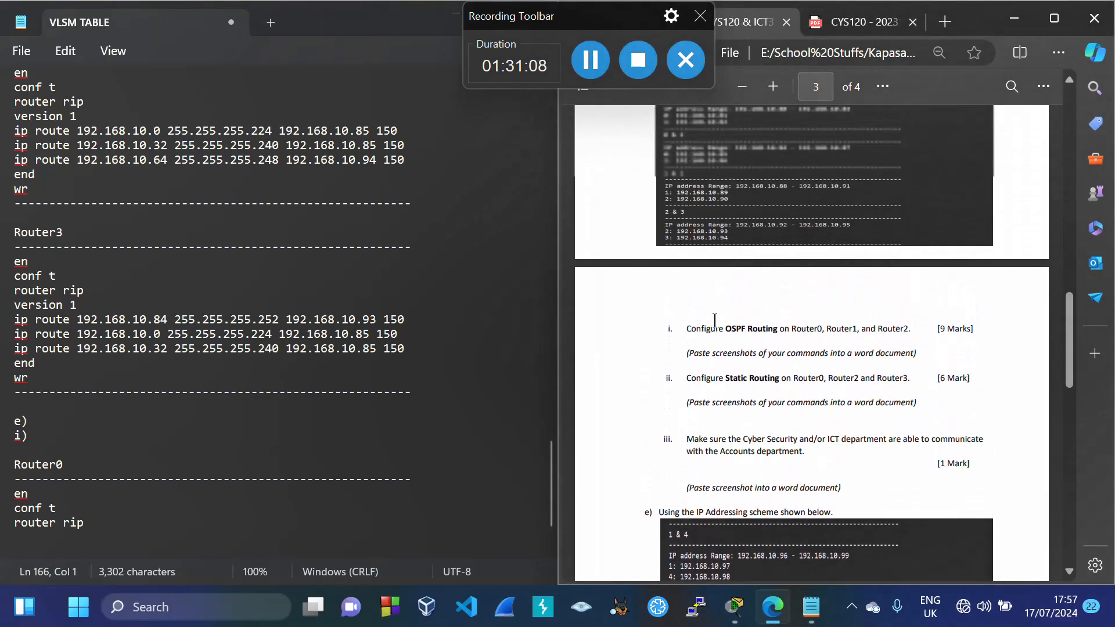
pyautogui.scroll(4, 715, 320)
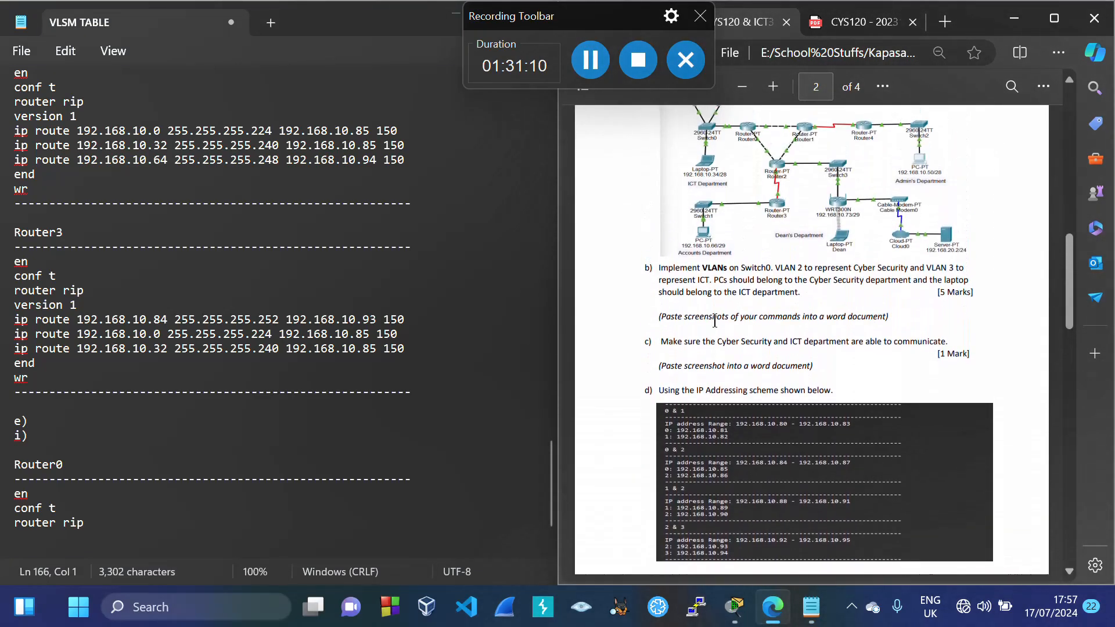
pyautogui.scroll(1, 714, 320)
pyautogui.scroll(1, 714, 321)
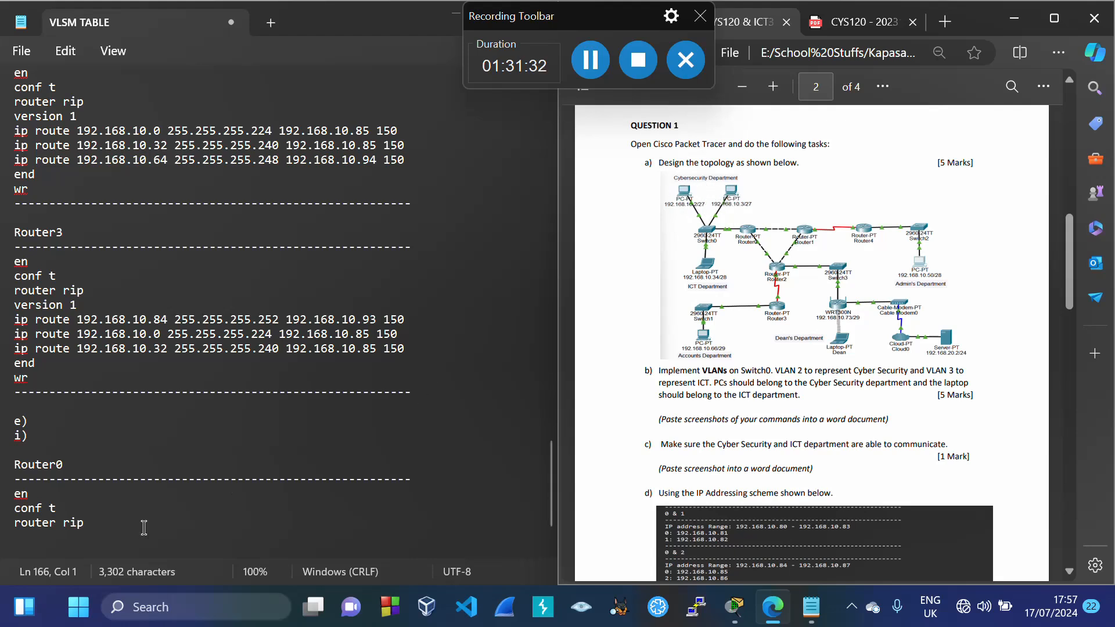
pyautogui.click(93, 532)
pyautogui.write('n')
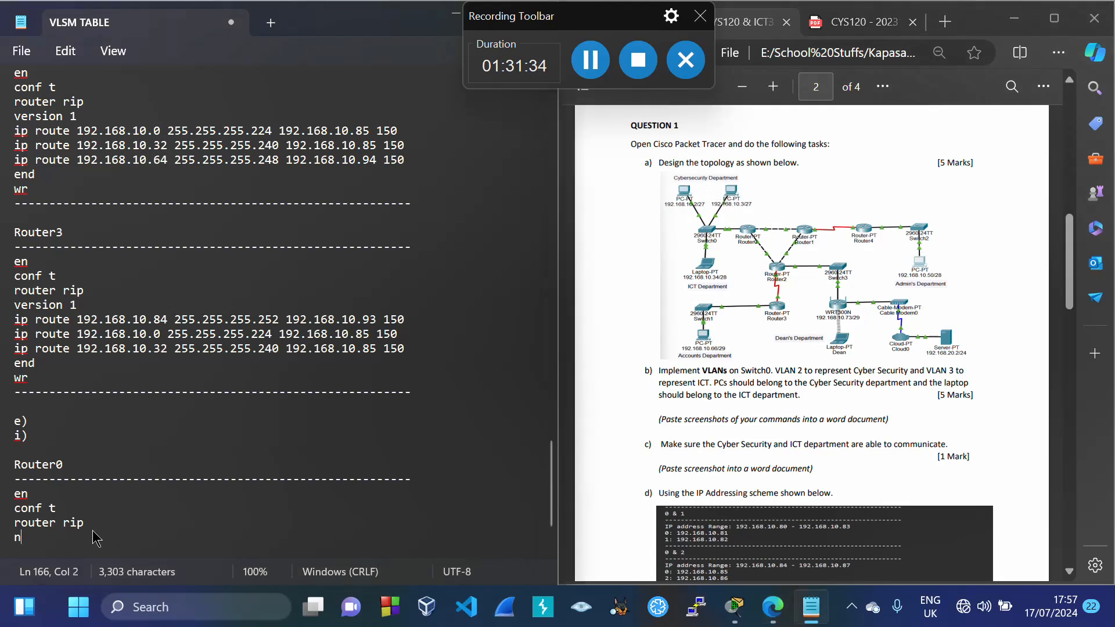
pyautogui.write('etwork ')
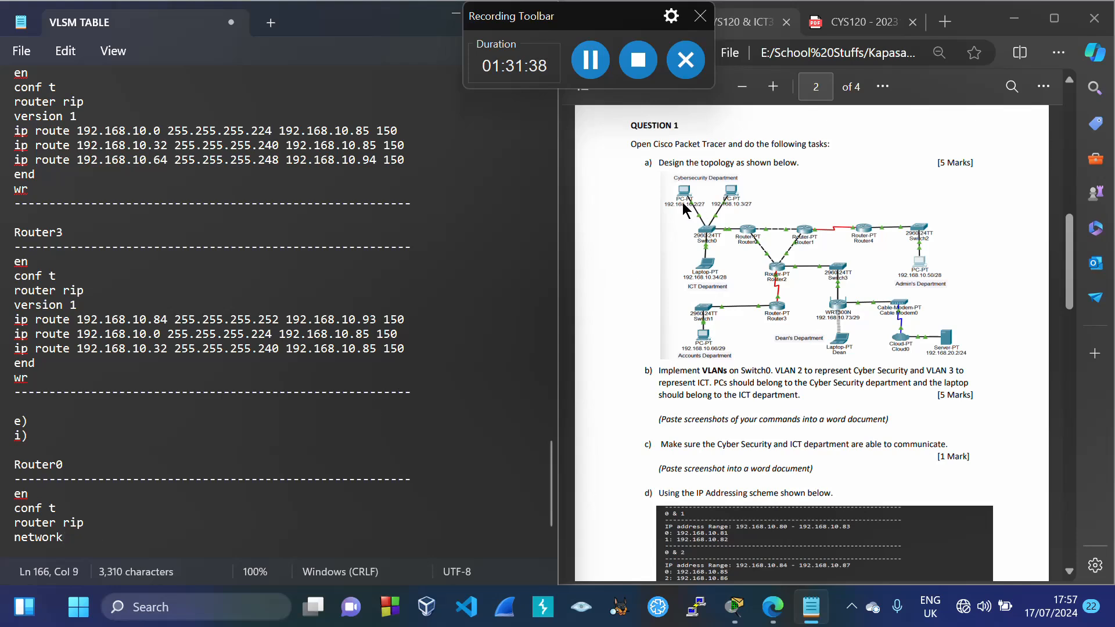
pyautogui.write('192.168.10')
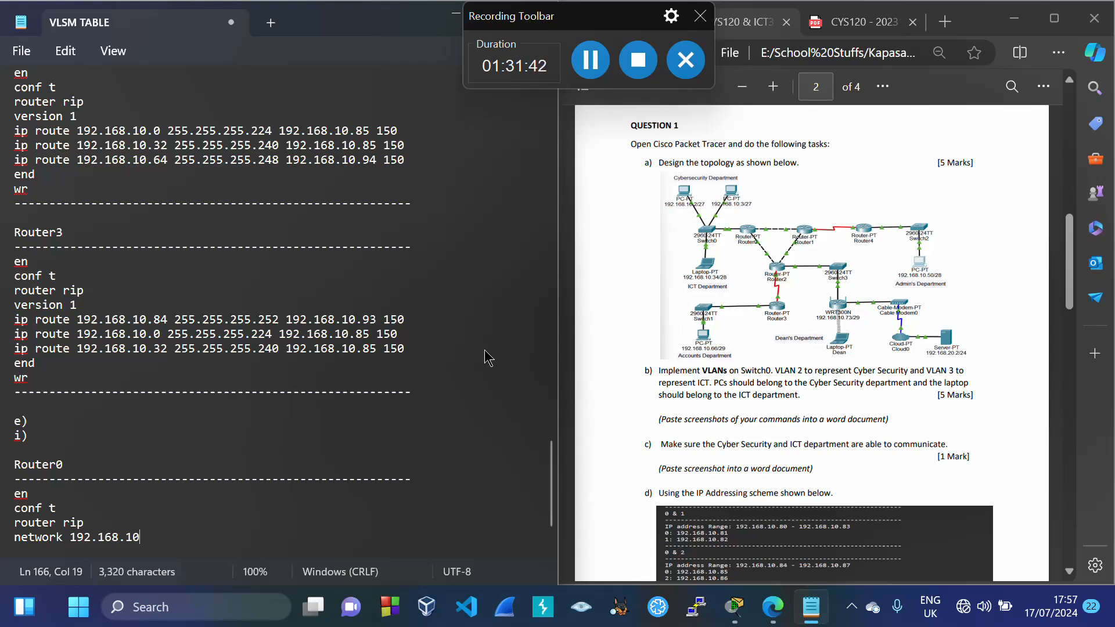
pyautogui.write('.0')
# Duplicate the network line below itself and change the copy to "network 192.168.10.32"
pyautogui.click(15, 537)
pyautogui.keyDown('shift'); pyautogui.click(152, 535); pyautogui.keyUp('shift')
pyautogui.hotkey('ctrl', 'c')
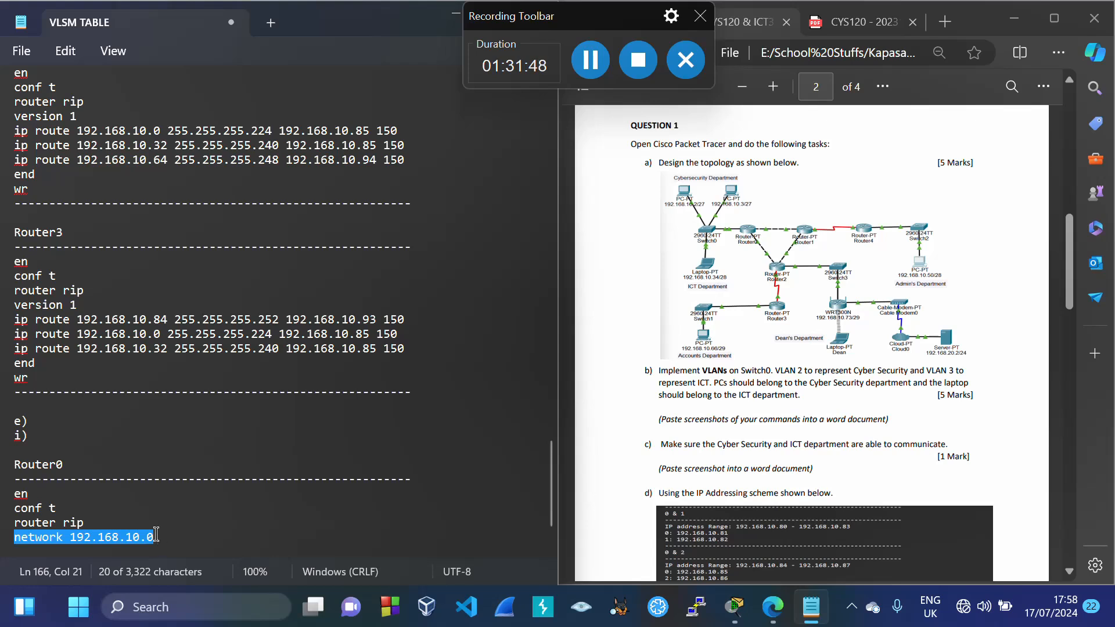
pyautogui.click(155, 535)
pyautogui.press('Return')
pyautogui.hotkey('ctrl', 'v')
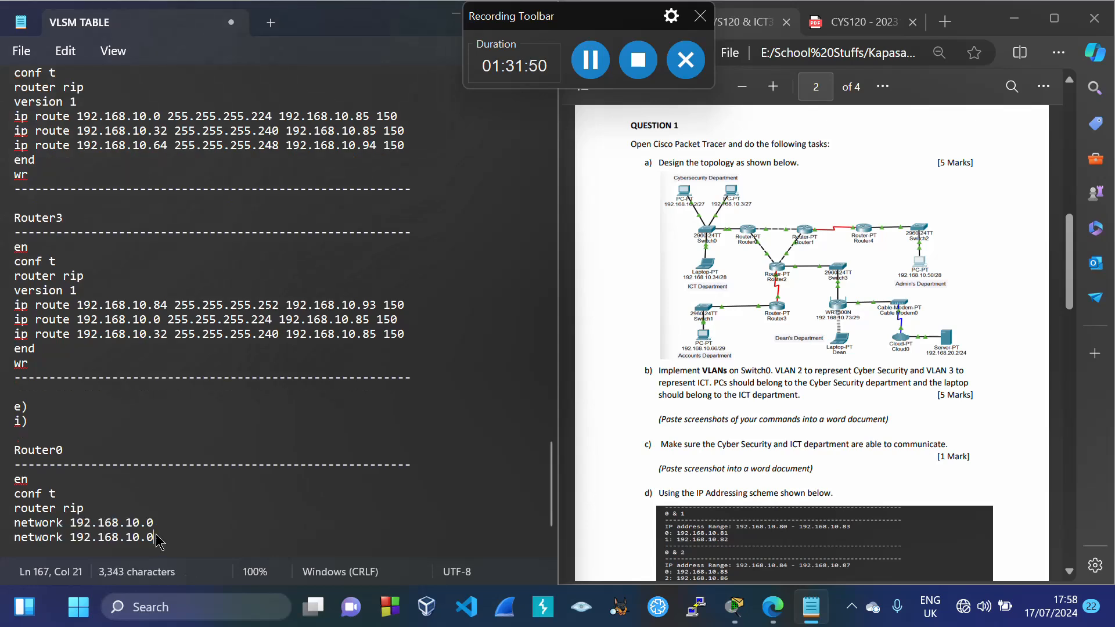
pyautogui.press('BackSpace')
pyautogui.write('32')
pyautogui.press('Return')
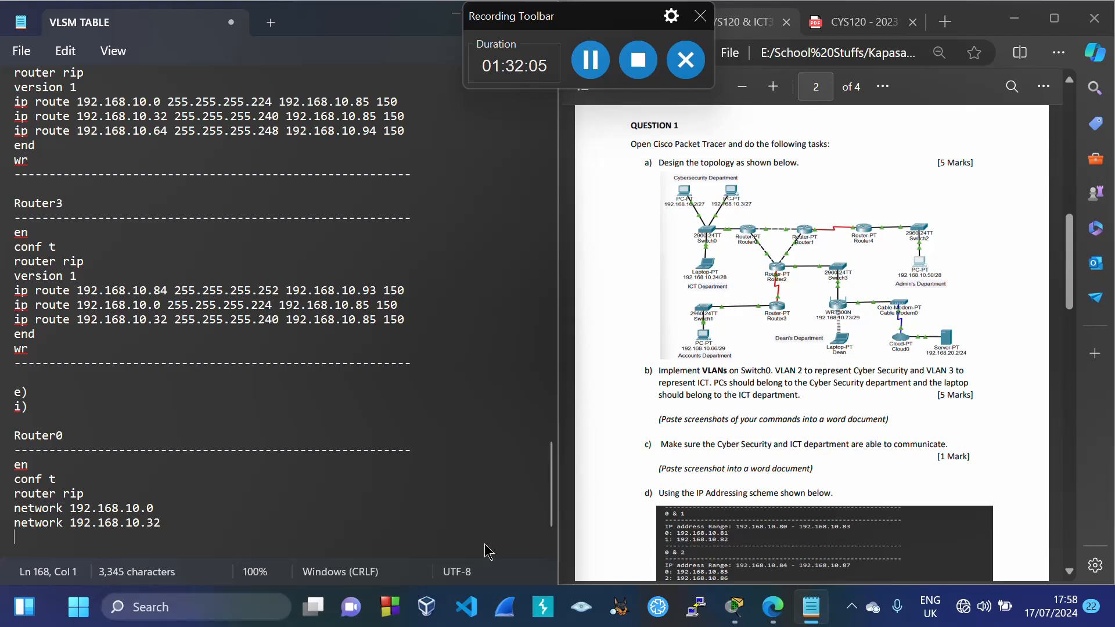
# Paste two more copies of the network line and edit them to 192.168.10.80 and 192.168.10.84
pyautogui.hotkey('ctrl', 'v')
pyautogui.press('BackSpace')
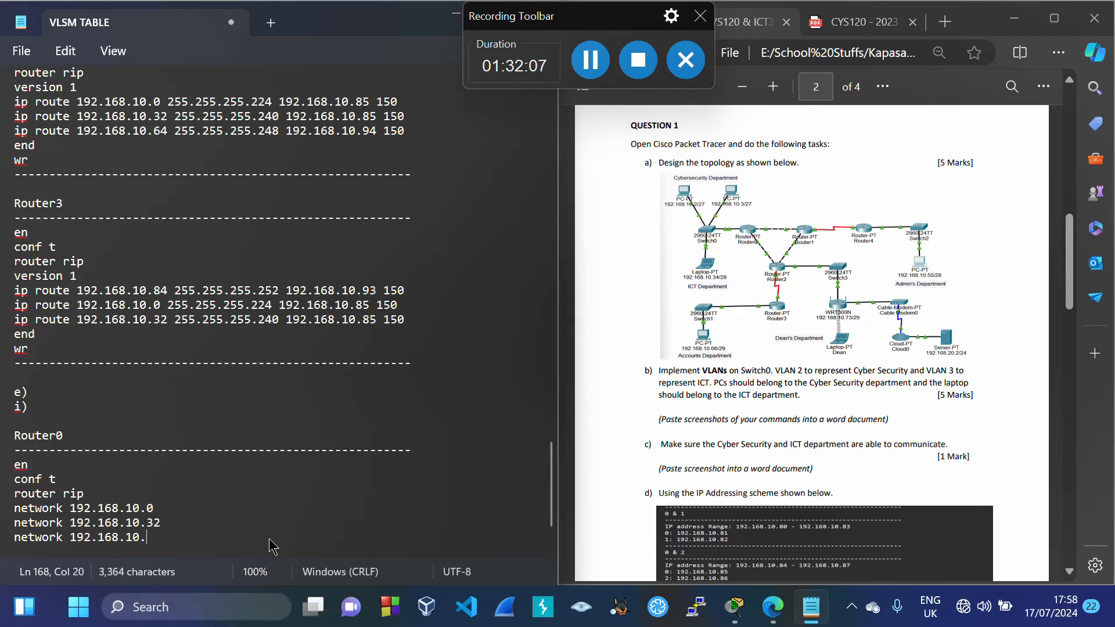
pyautogui.write('80')
pyautogui.press('Return')
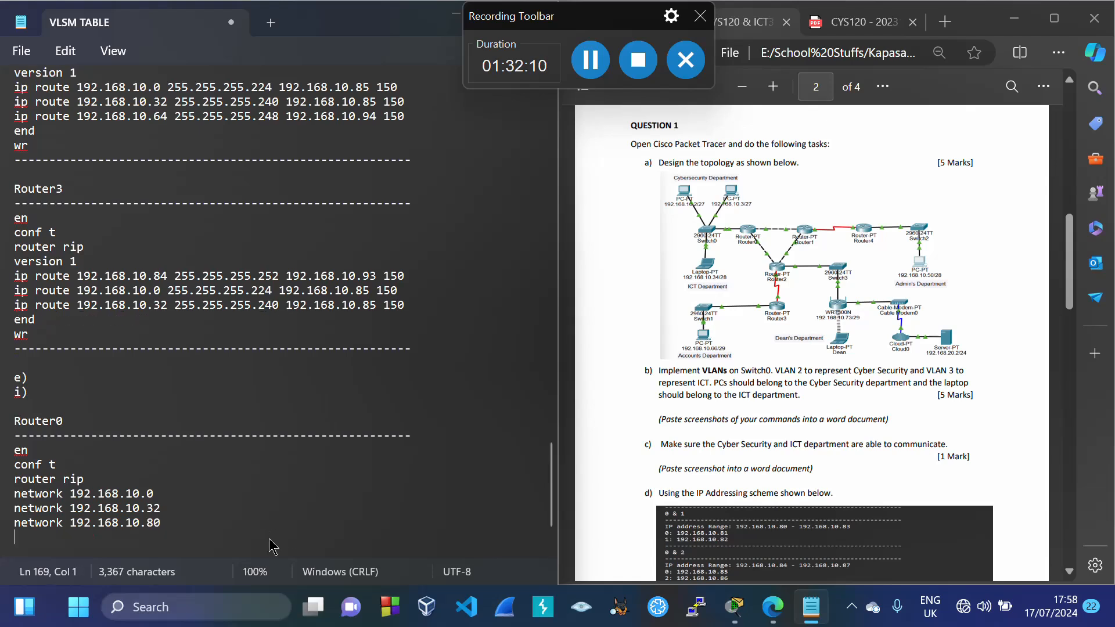
pyautogui.hotkey('ctrl', 'v')
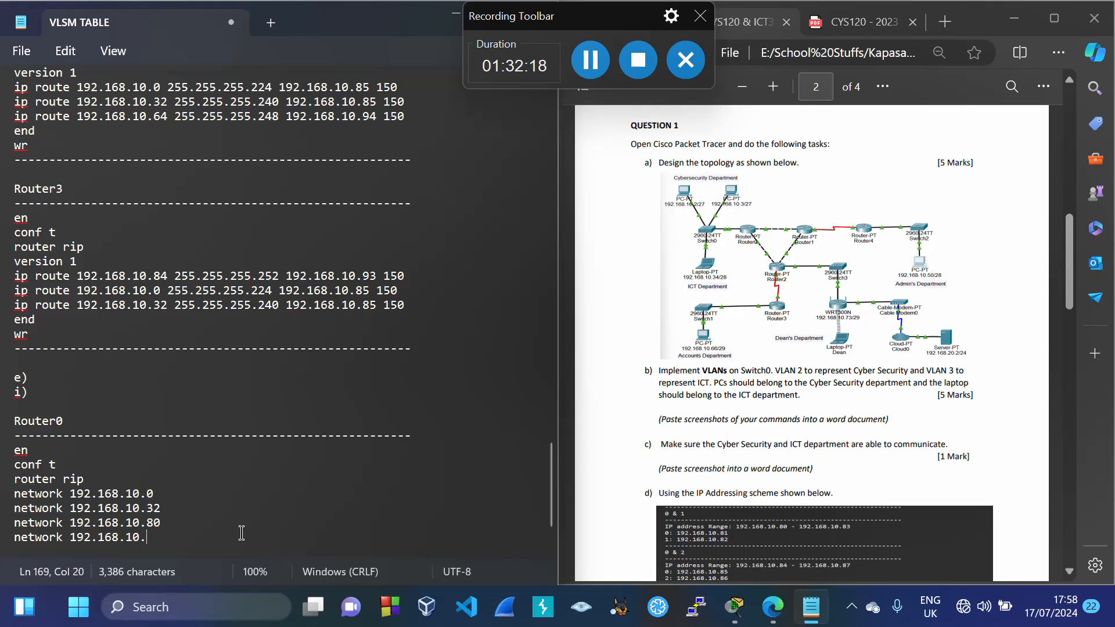
pyautogui.write('84')
pyautogui.press('Return')
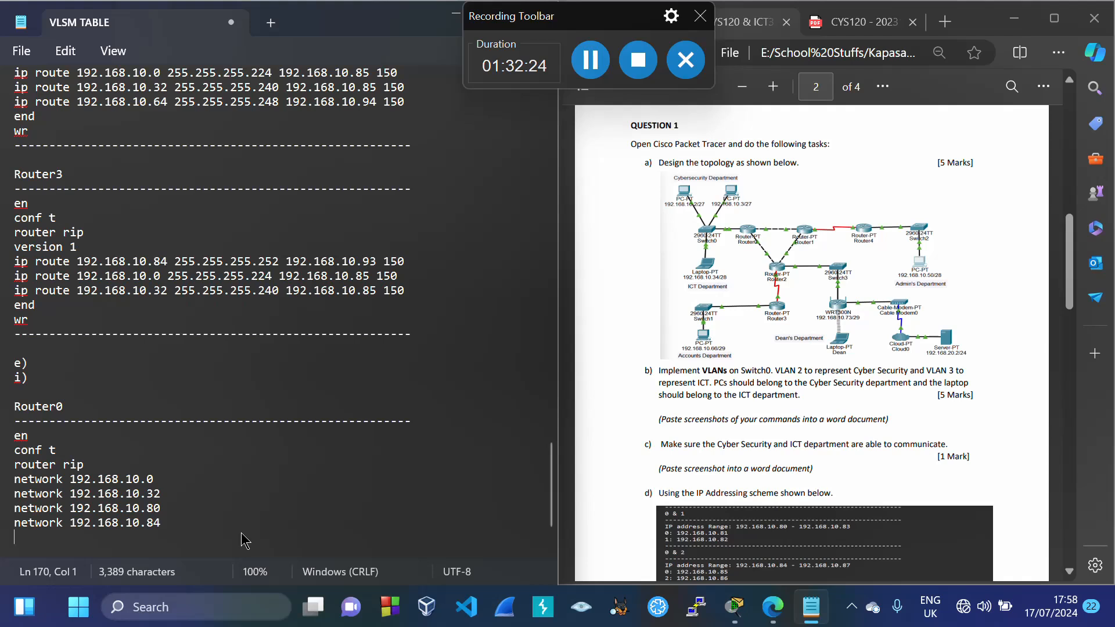
# Complete the Router0 RIP block with the lines "version 2", "no auto-summary", "end" and "wr"
pyautogui.write('version 2')
pyautogui.press('Return')
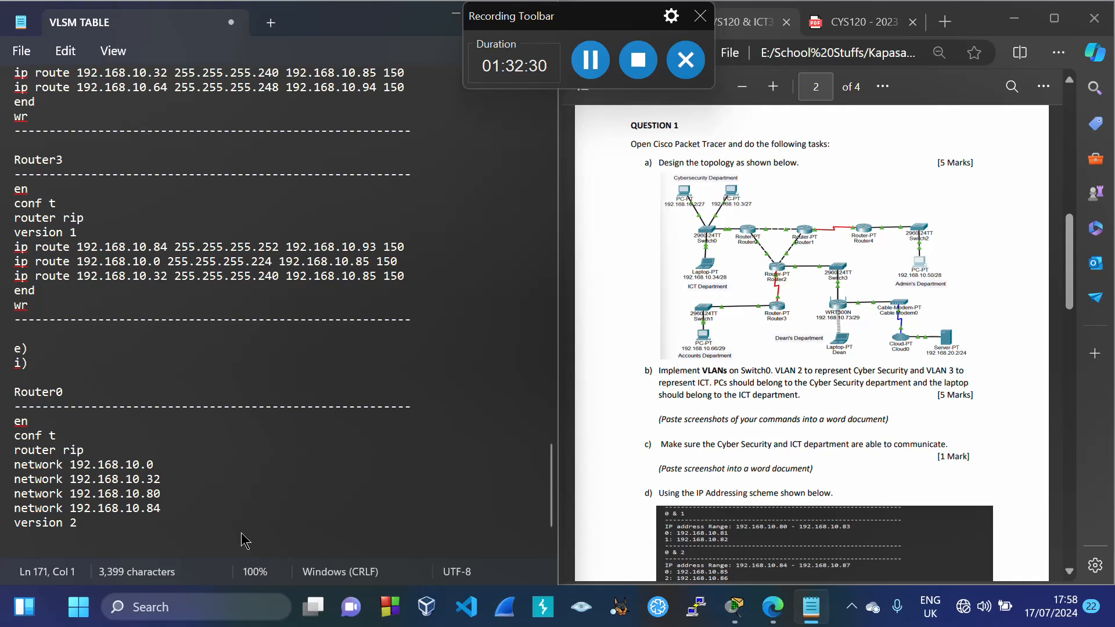
pyautogui.write('no auto-summa')
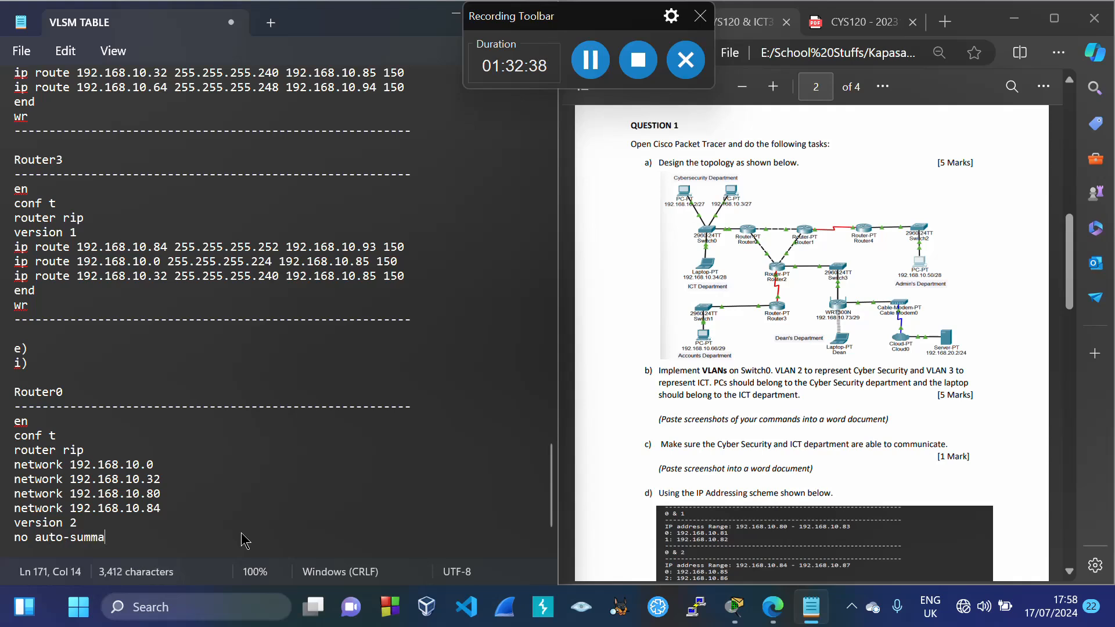
pyautogui.write('ry')
pyautogui.press('Return')
pyautogui.write('end')
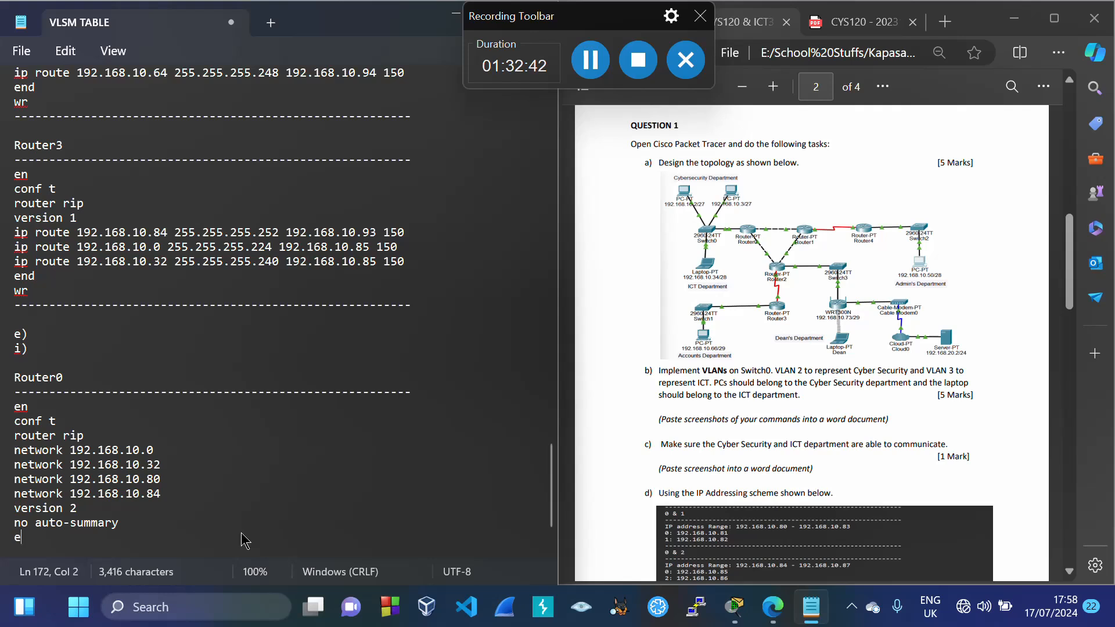
pyautogui.press('Return')
pyautogui.write('wr')
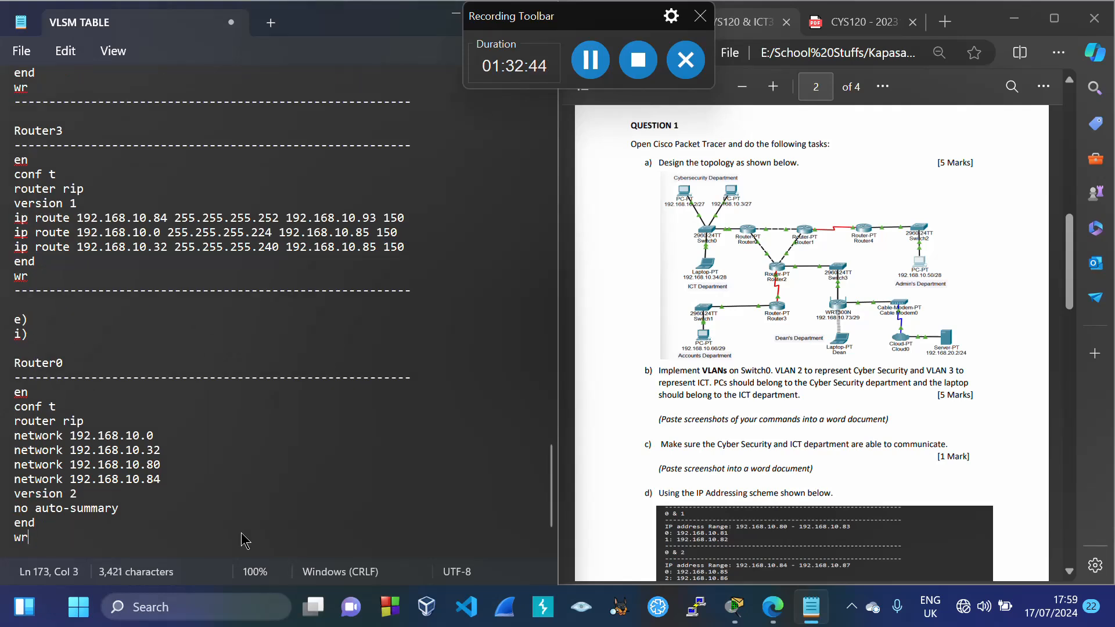
# End the Router0 RIP block with a dashed separator line and copy its commands from "en" through "wr"
pyautogui.press('Return')
pyautogui.write('--------------------------------------------------------')
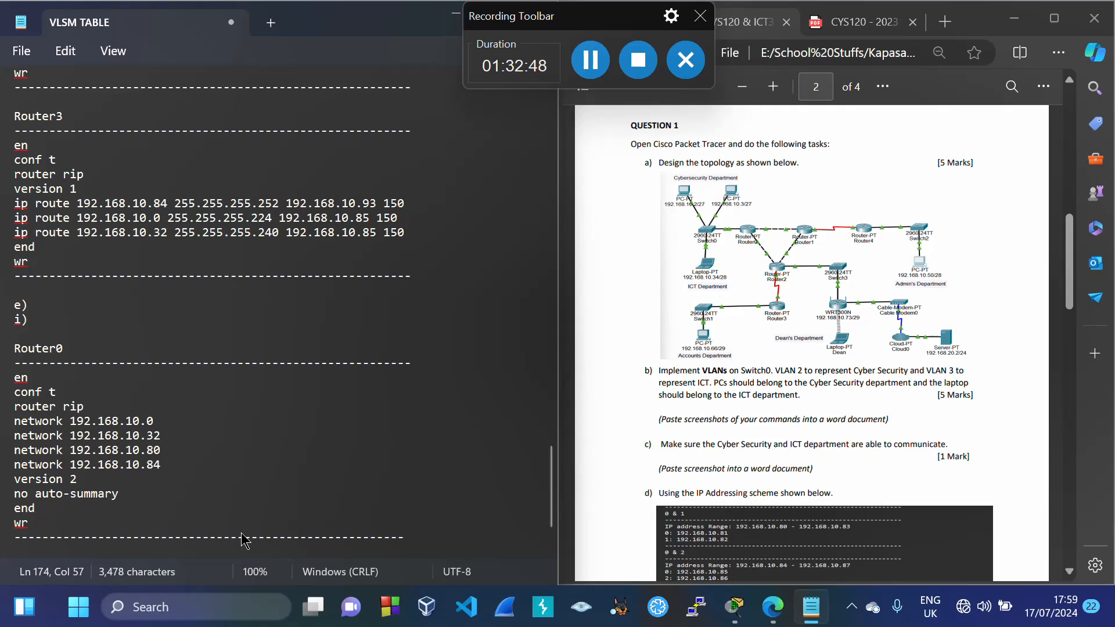
pyautogui.click(19, 380)
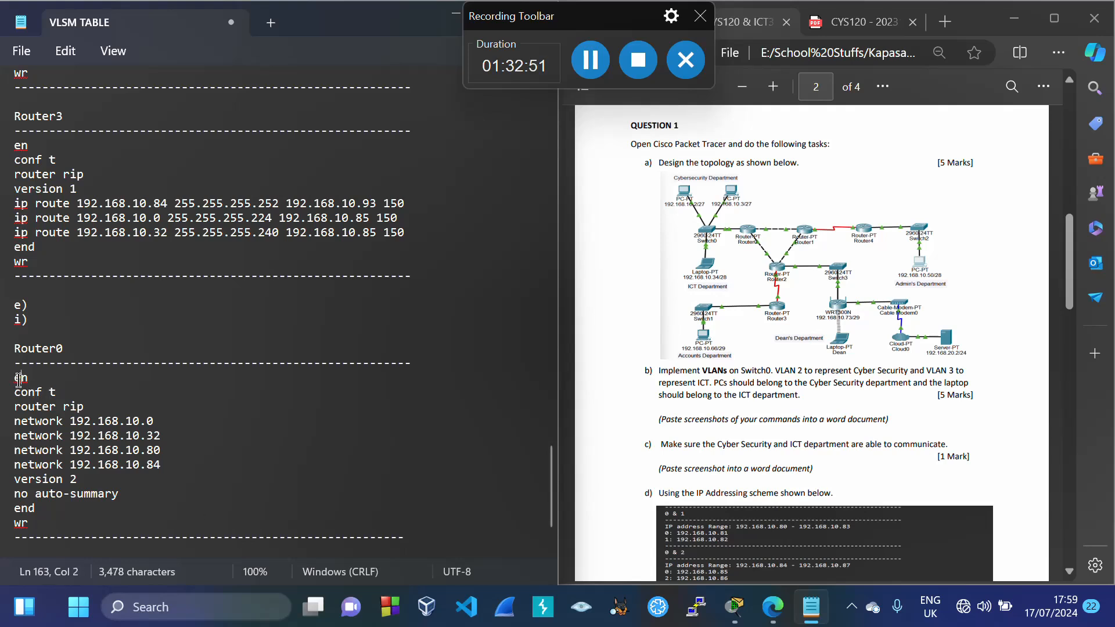
pyautogui.click(78, 373)
pyautogui.moveTo(16, 376); pyautogui.dragTo(30, 529)
pyautogui.hotkey('ctrl', 'c')
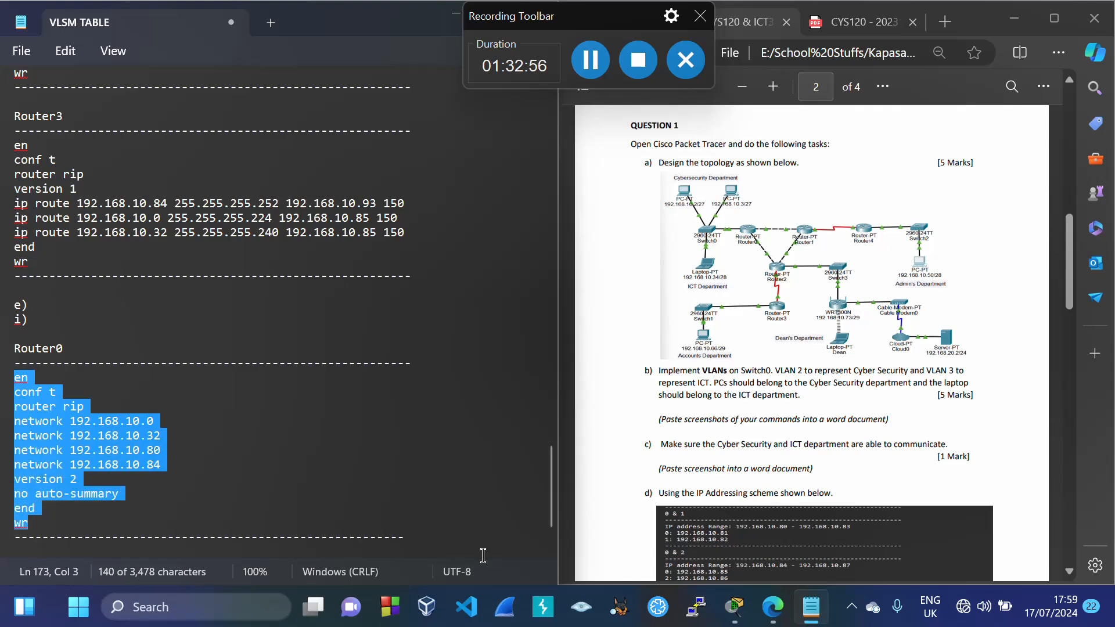
# Switch to Cisco Packet Tracer and paste the copied RIP commands into Router0's command line
pyautogui.moveTo(727, 604)
pyautogui.click(660, 534)
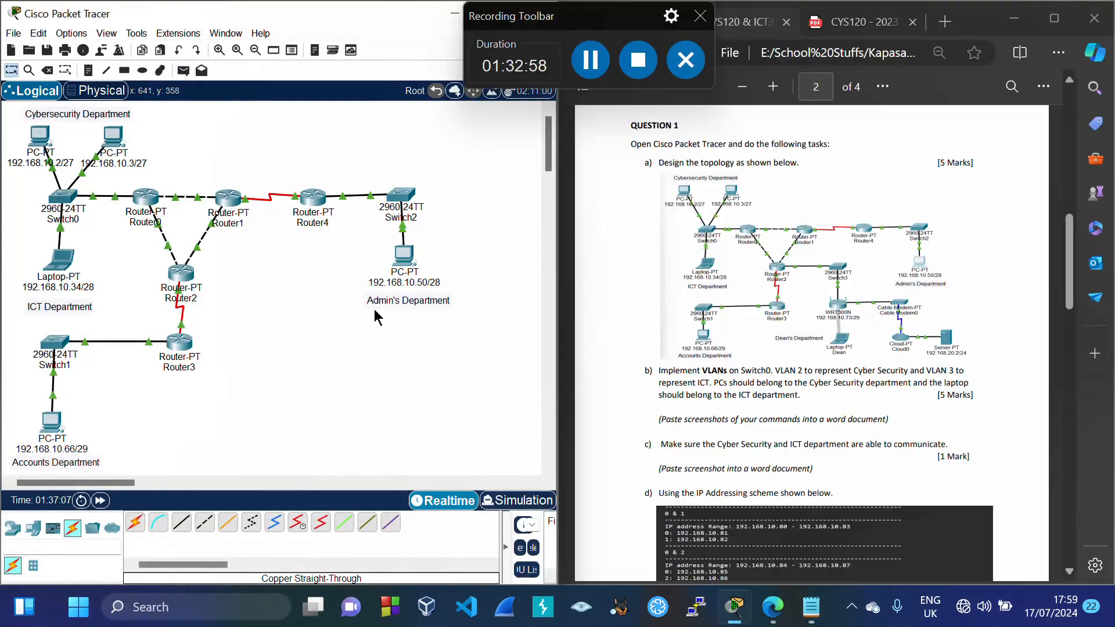
pyautogui.click(147, 200)
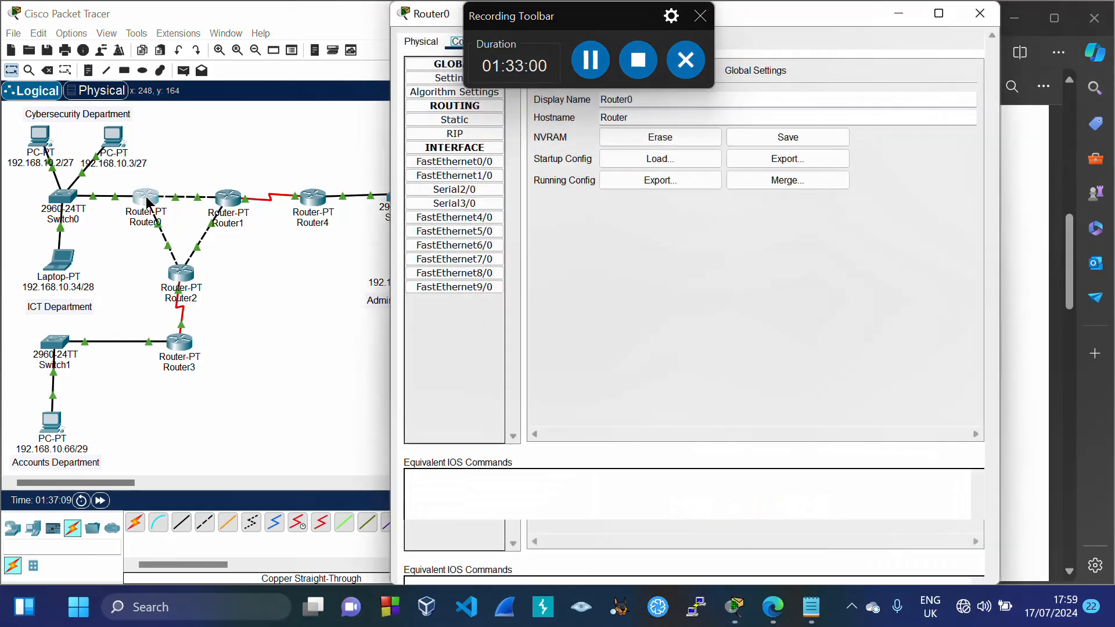
pyautogui.moveTo(747, 11); pyautogui.dragTo(664, 144)
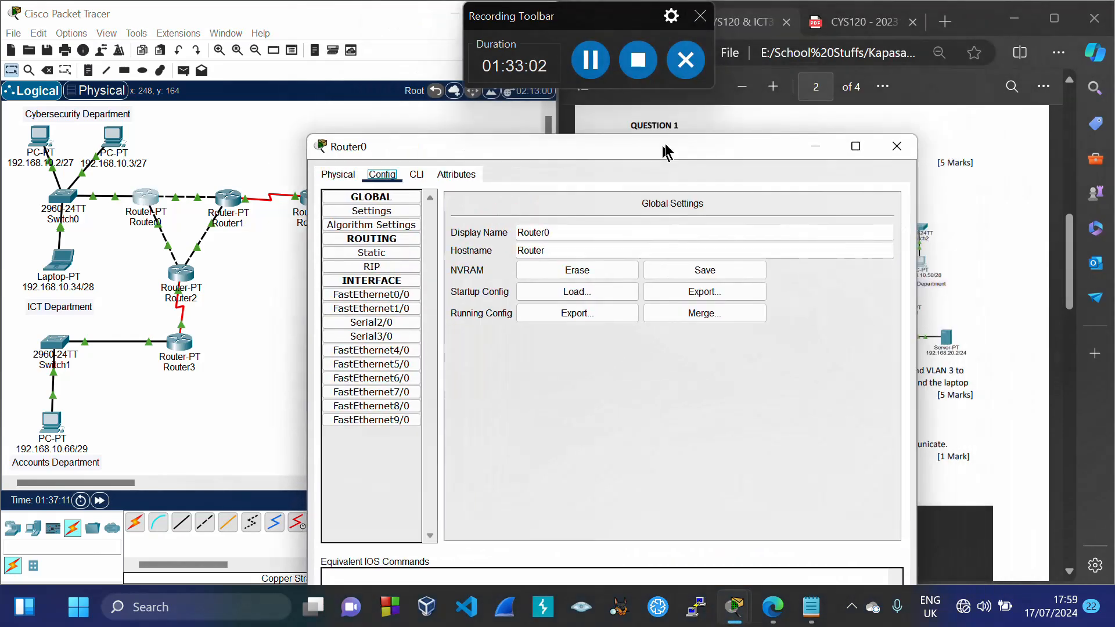
pyautogui.click(414, 176)
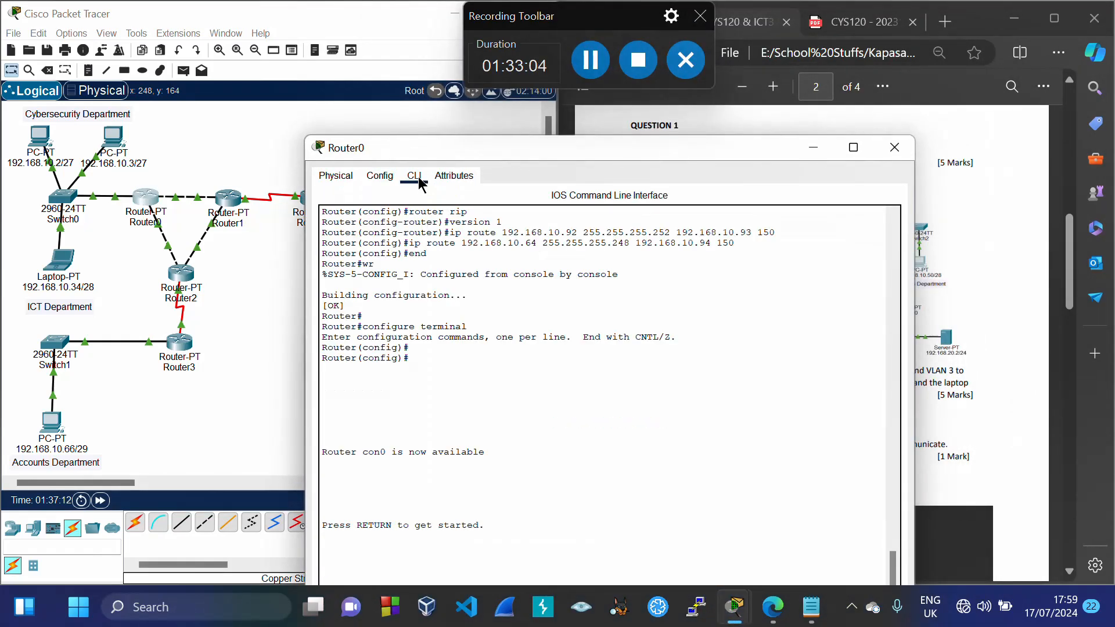
pyautogui.moveTo(541, 160); pyautogui.dragTo(545, 33)
pyautogui.press('Return')
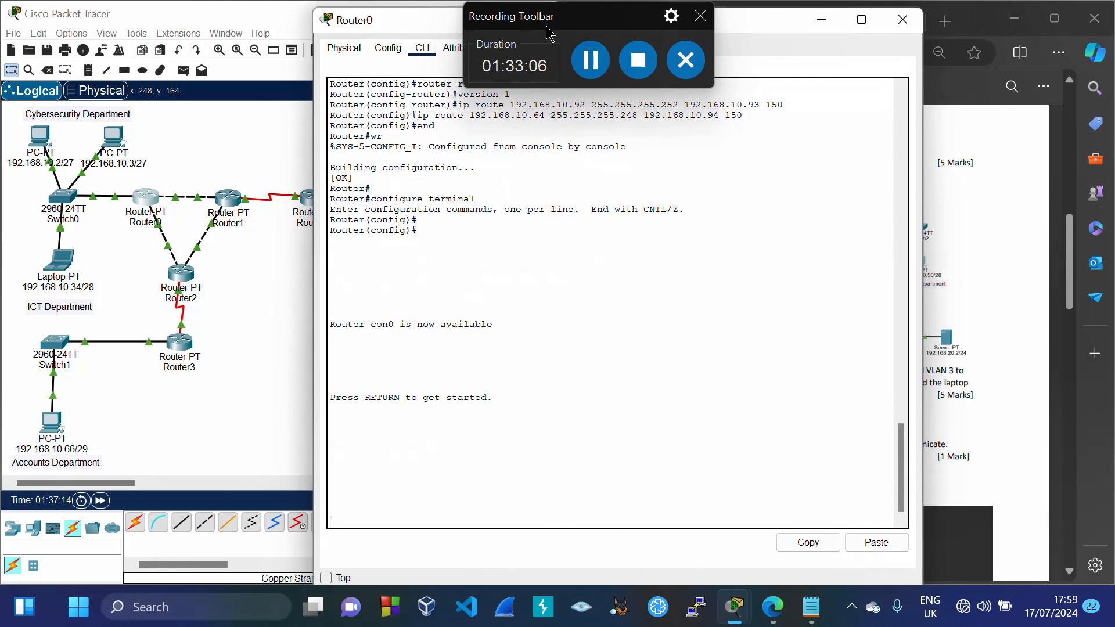
pyautogui.click(874, 544)
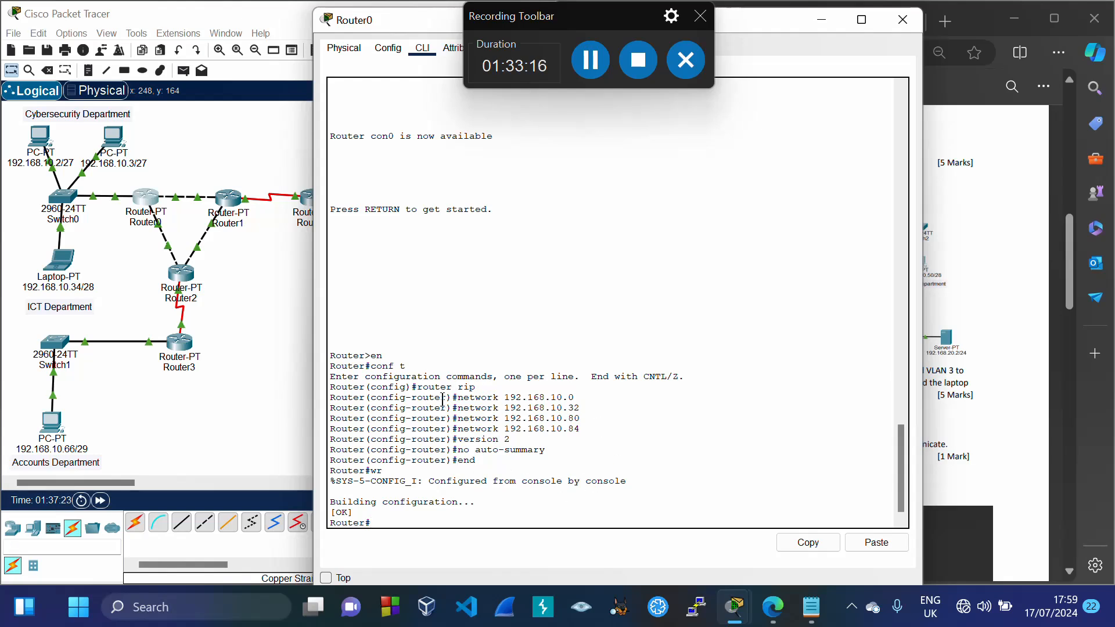
# Check the RIP version and network list in Router0's configuration, and close the router window
pyautogui.click(386, 50)
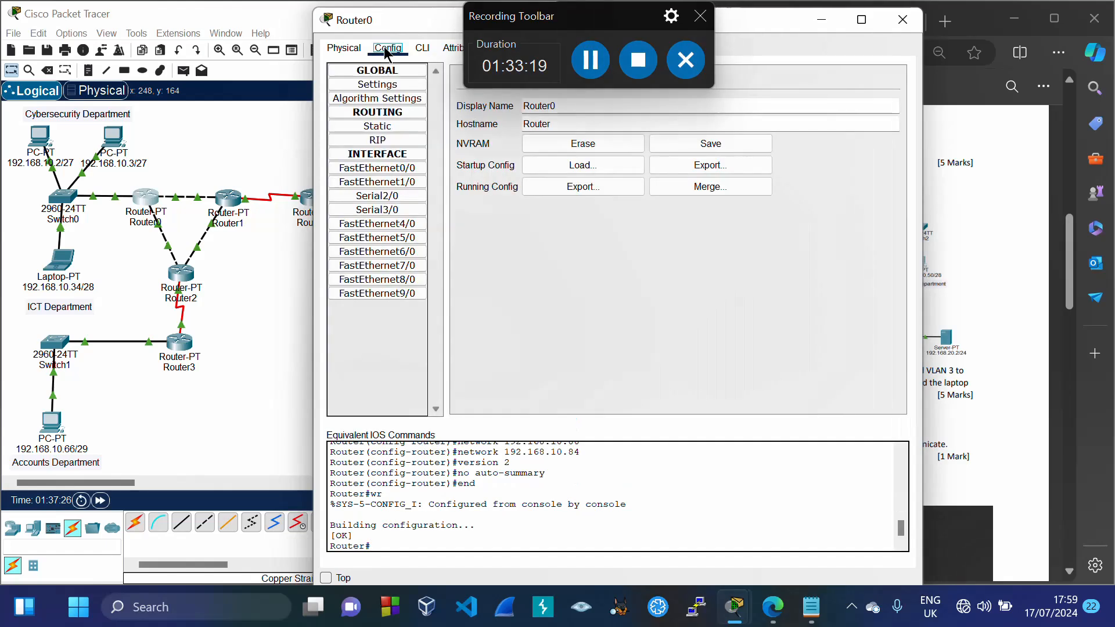
pyautogui.click(378, 141)
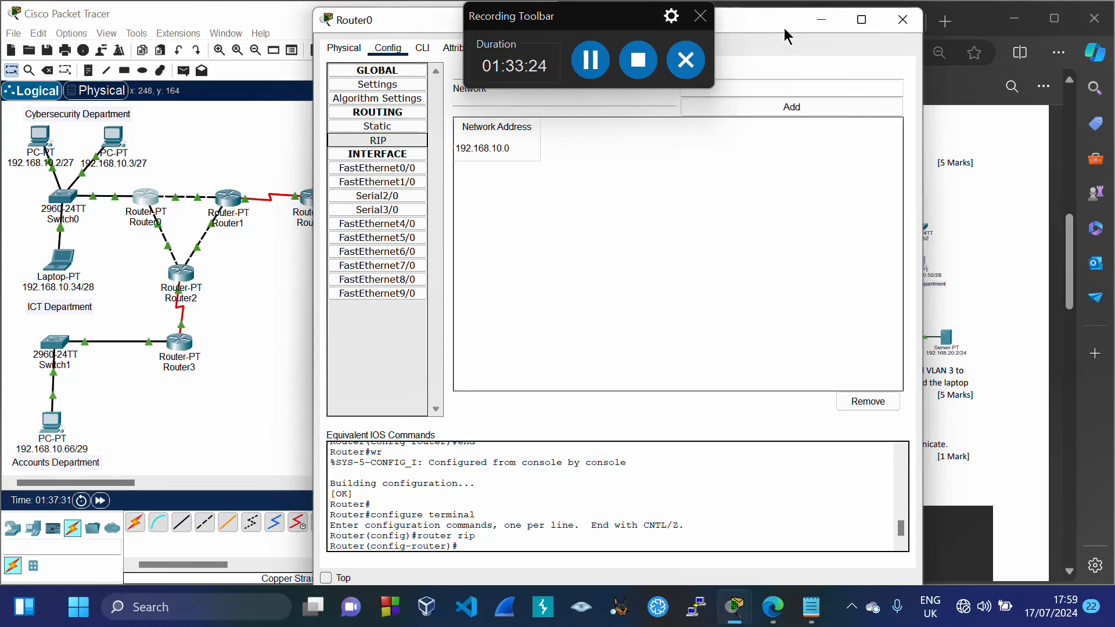
pyautogui.moveTo(776, 26); pyautogui.dragTo(743, 113)
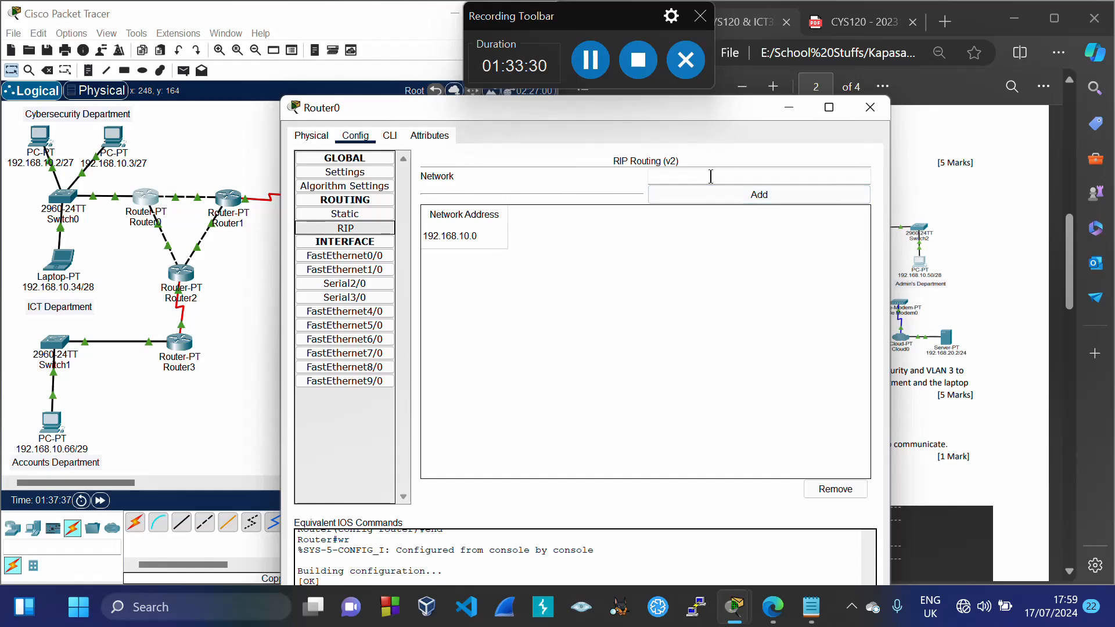
pyautogui.click(869, 109)
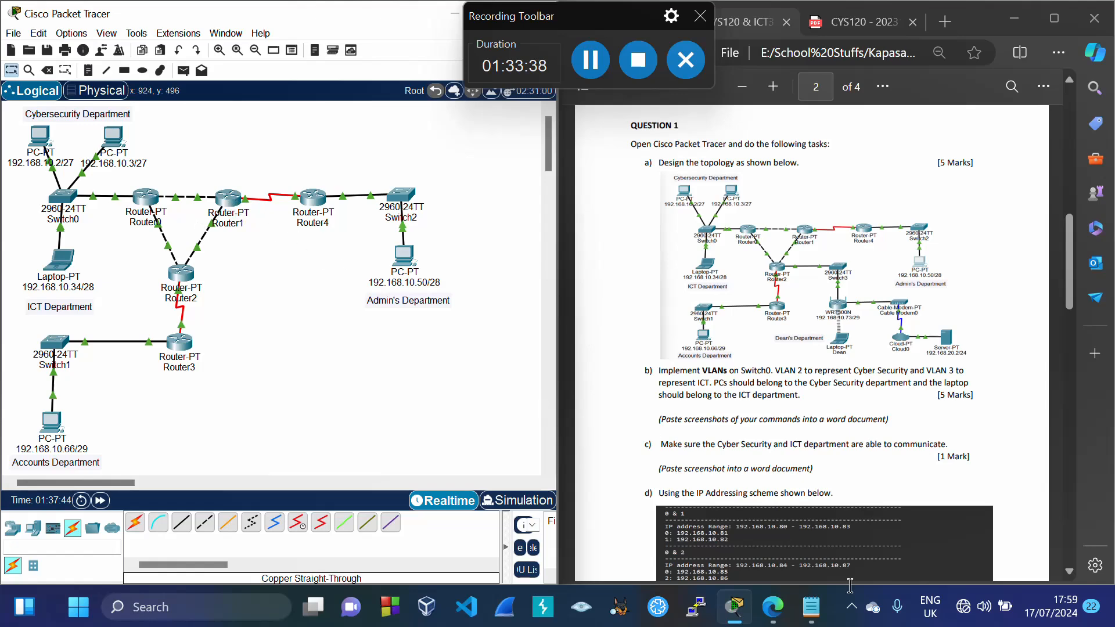
# Switch back to the VLSM TABLE notes, duplicate the whole Router0 RIP block below itself and rename the copy's heading "Router1"
pyautogui.moveTo(772, 606)
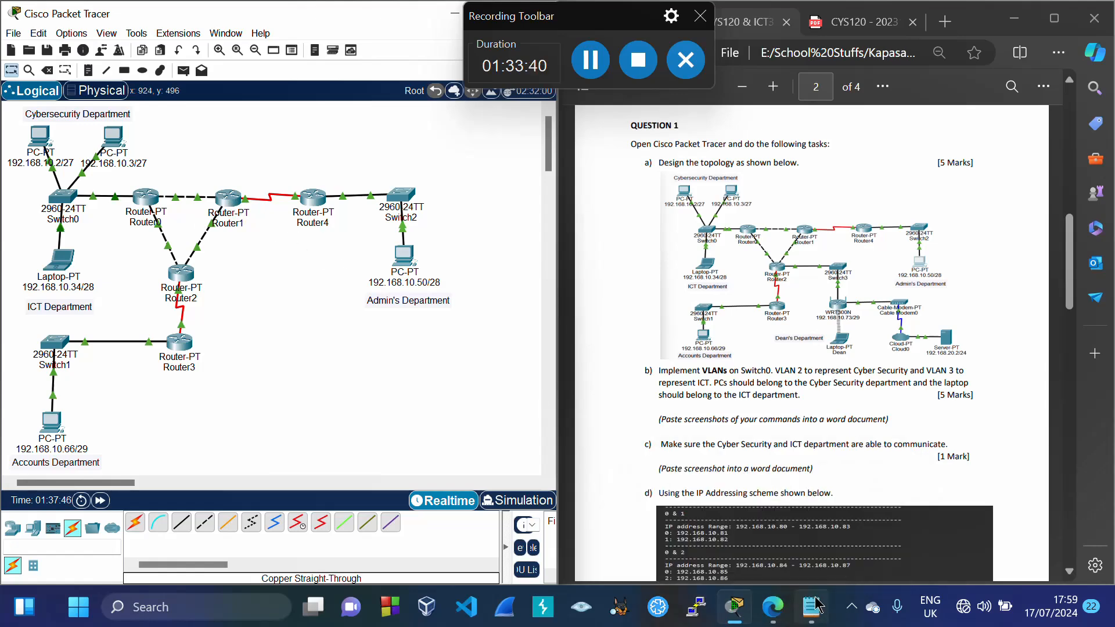
pyautogui.moveTo(811, 607)
pyautogui.click(791, 540)
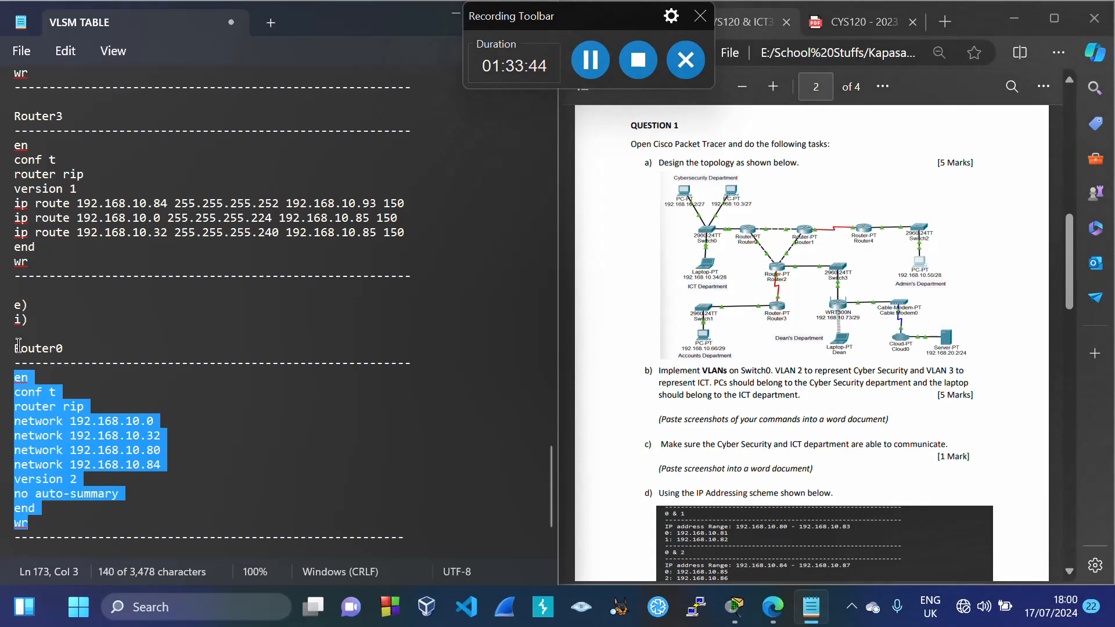
pyautogui.moveTo(17, 347); pyautogui.dragTo(404, 546)
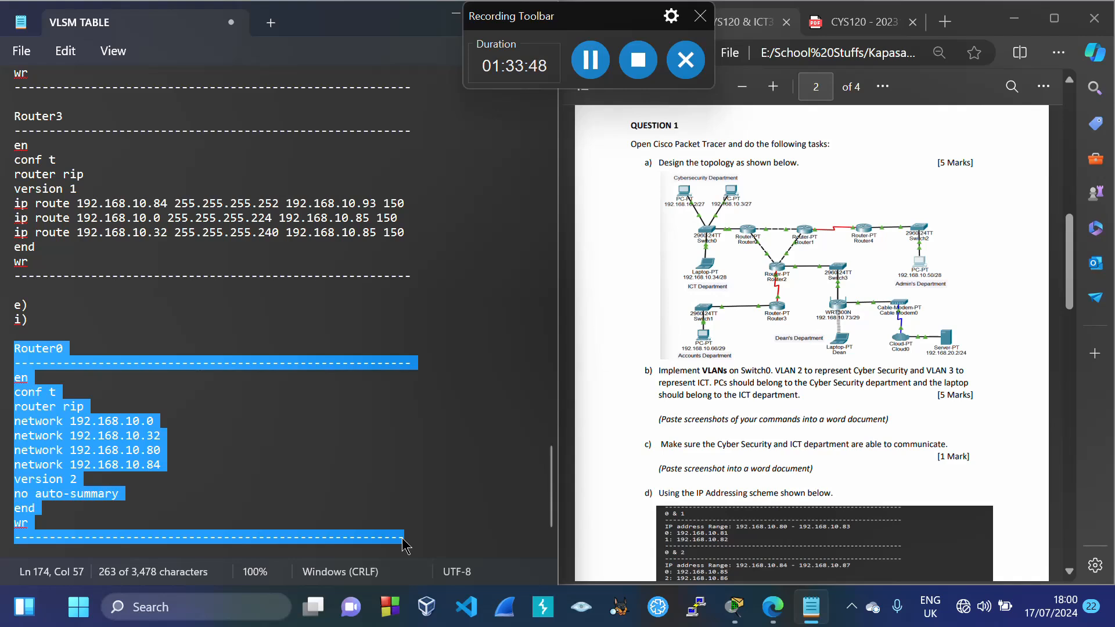
pyautogui.click(405, 546)
pyautogui.press('Return')
pyautogui.press('Return')
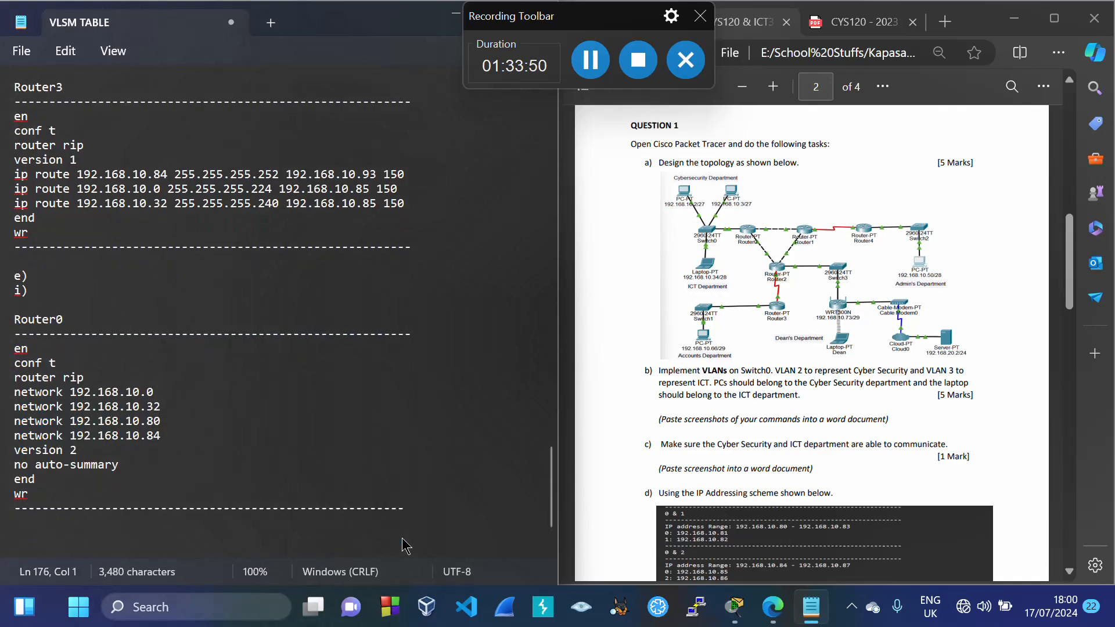
pyautogui.write('Router0 --------------------------------------------------------- en conf t router rip network 192.168.10.0 network 192.168.10.32 network 192.168.10.80 network 192.168.10.84 version 2 no auto-summary end wr --------------------------------------------------------')
pyautogui.click(67, 347)
pyautogui.press('BackSpace')
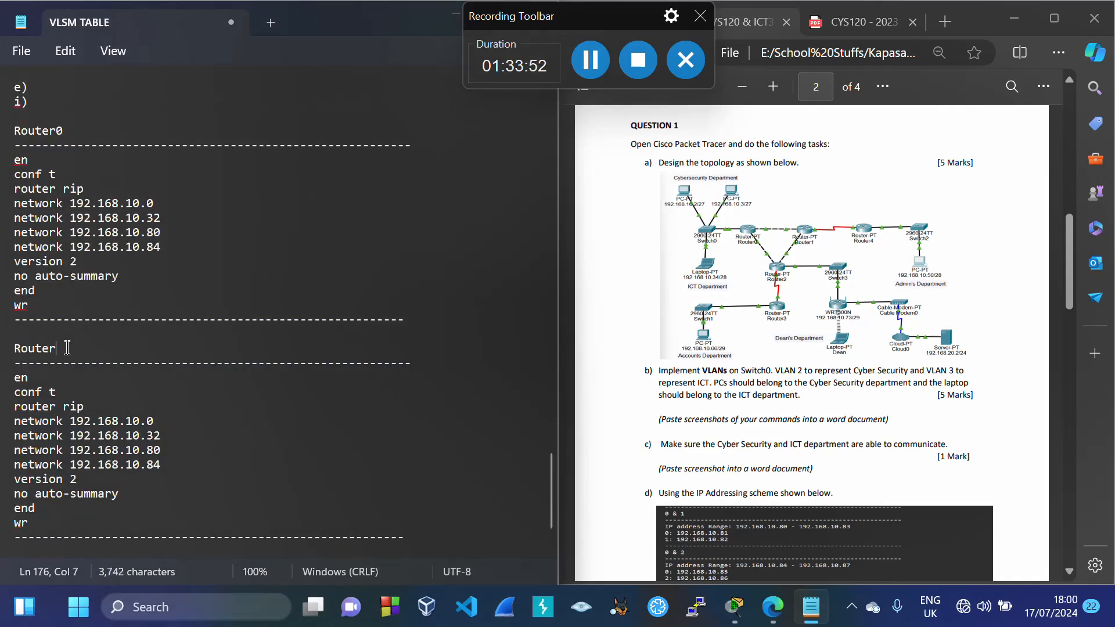
pyautogui.write('1')
# Delete "network 192.168.10.0" from the Router1 block and, using the exam's addressing scheme, change the 192.168.10.32 line to 192.168.10.88
pyautogui.moveTo(14, 422); pyautogui.dragTo(156, 428)
pyautogui.press('BackSpace')
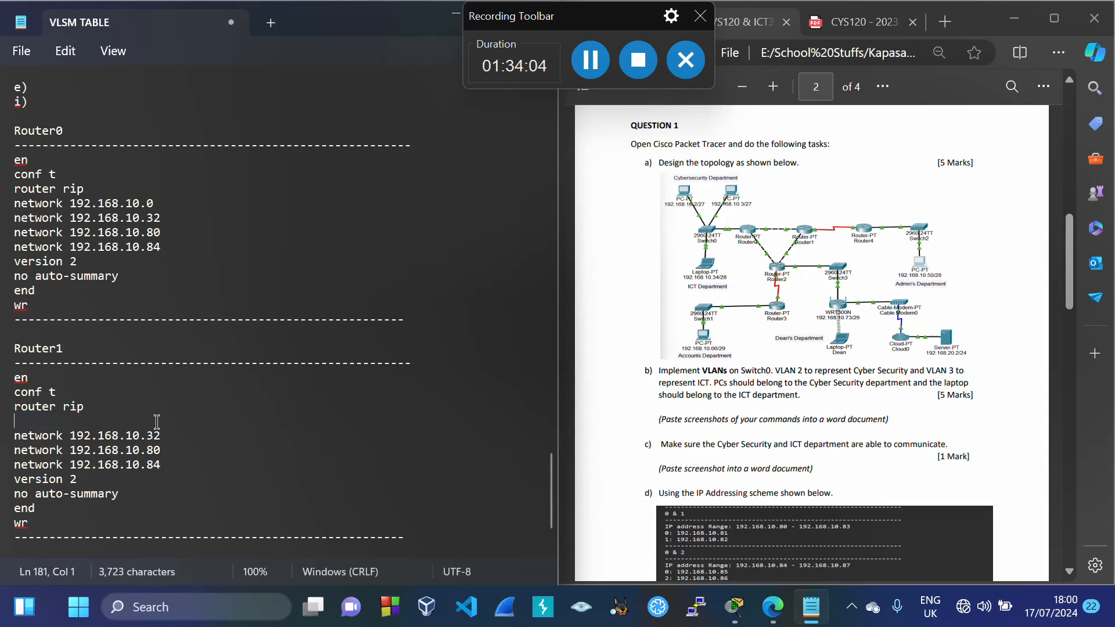
pyautogui.press('BackSpace')
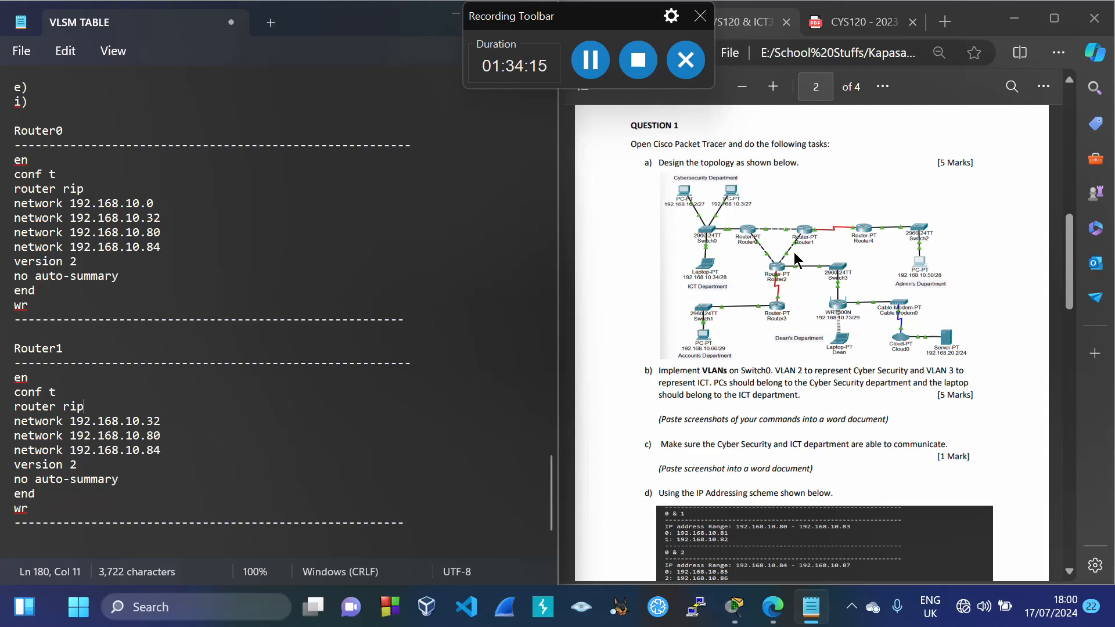
pyautogui.click(778, 498)
pyautogui.scroll(-1, 778, 498)
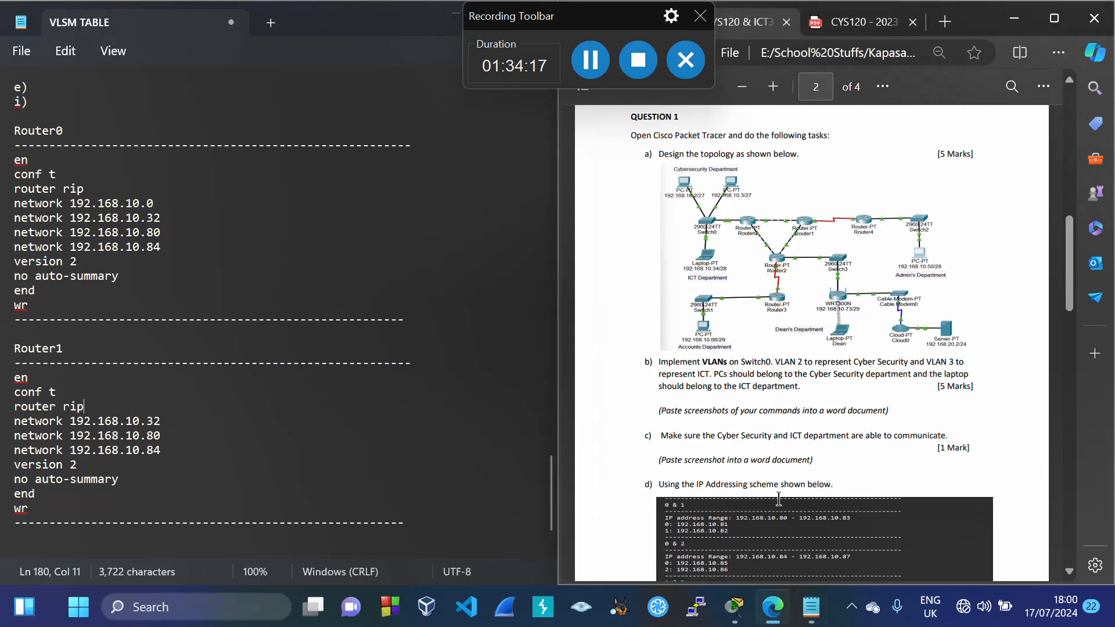
pyautogui.scroll(-3, 778, 498)
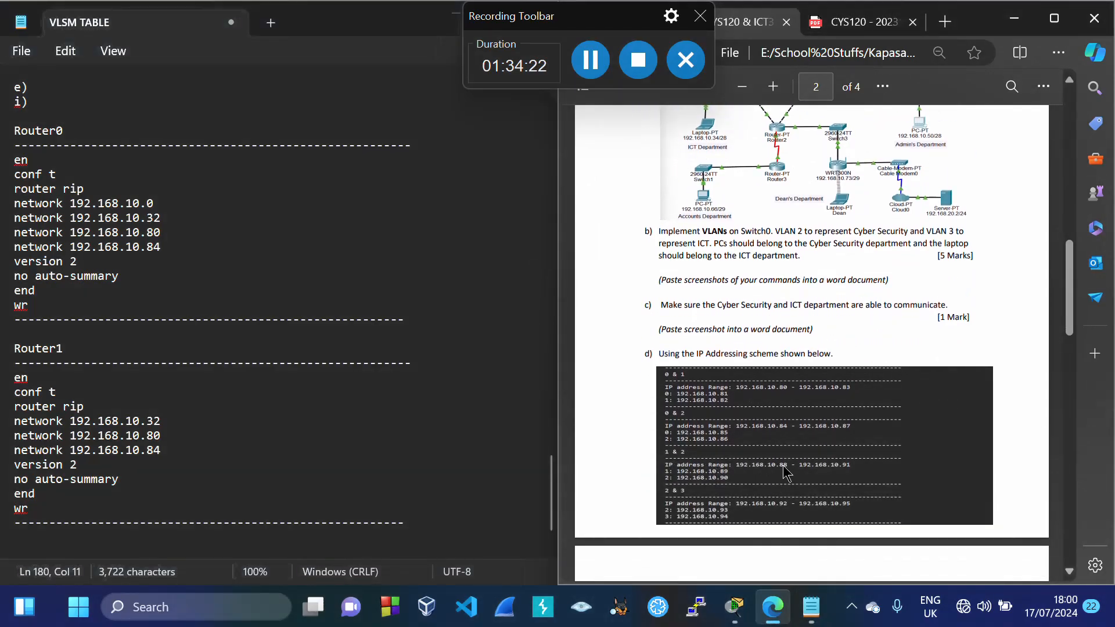
pyautogui.click(162, 419)
pyautogui.press('BackSpace')
pyautogui.press('BackSpace')
pyautogui.write('88')
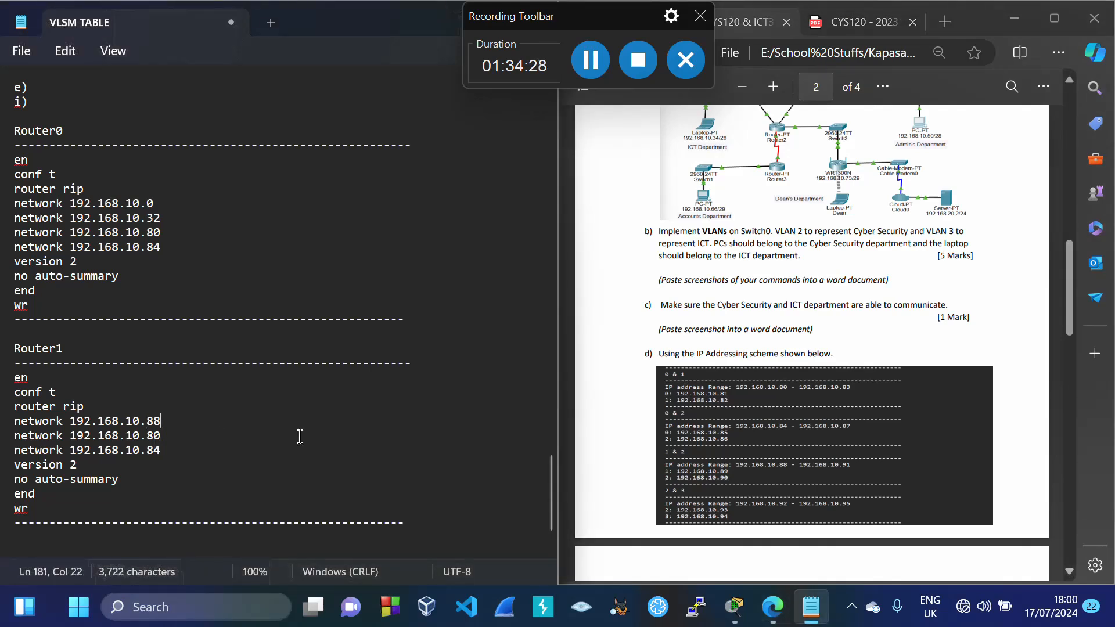
# Look up the Router1–Router4 address range in the exam PDF and change the Router1 block's last network line to 192.168.10.96
pyautogui.click(797, 266)
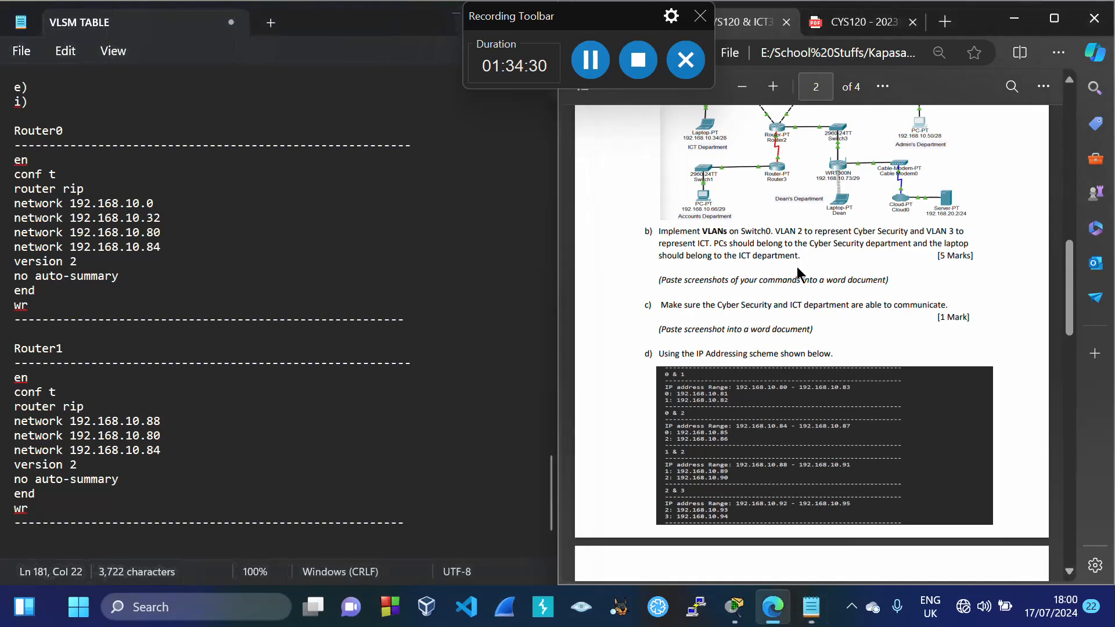
pyautogui.scroll(2, 796, 267)
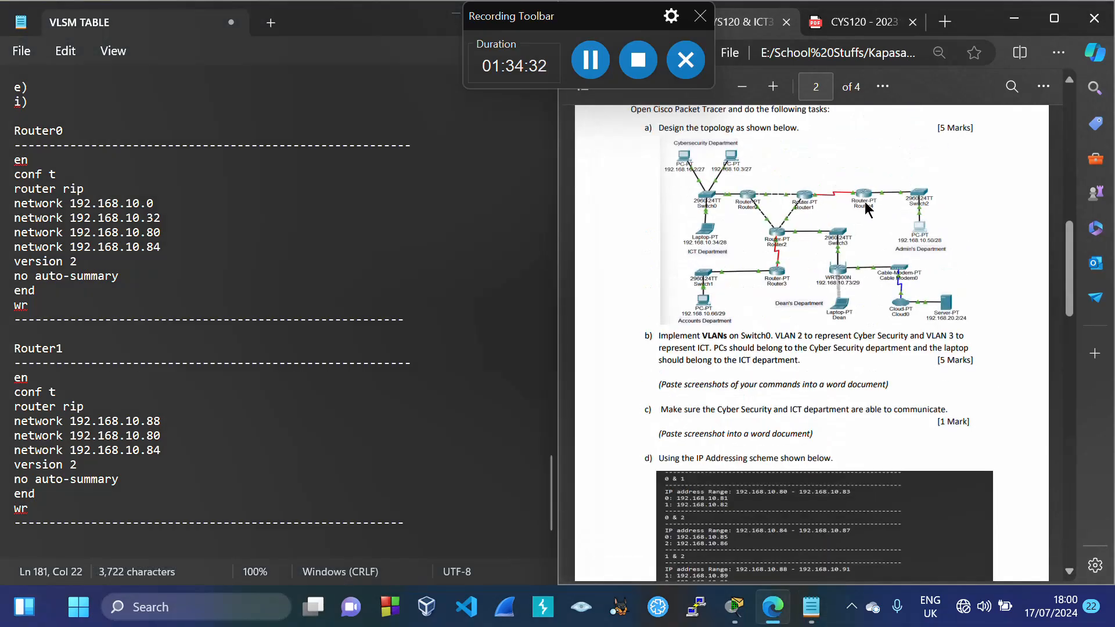
pyautogui.scroll(-5, 789, 306)
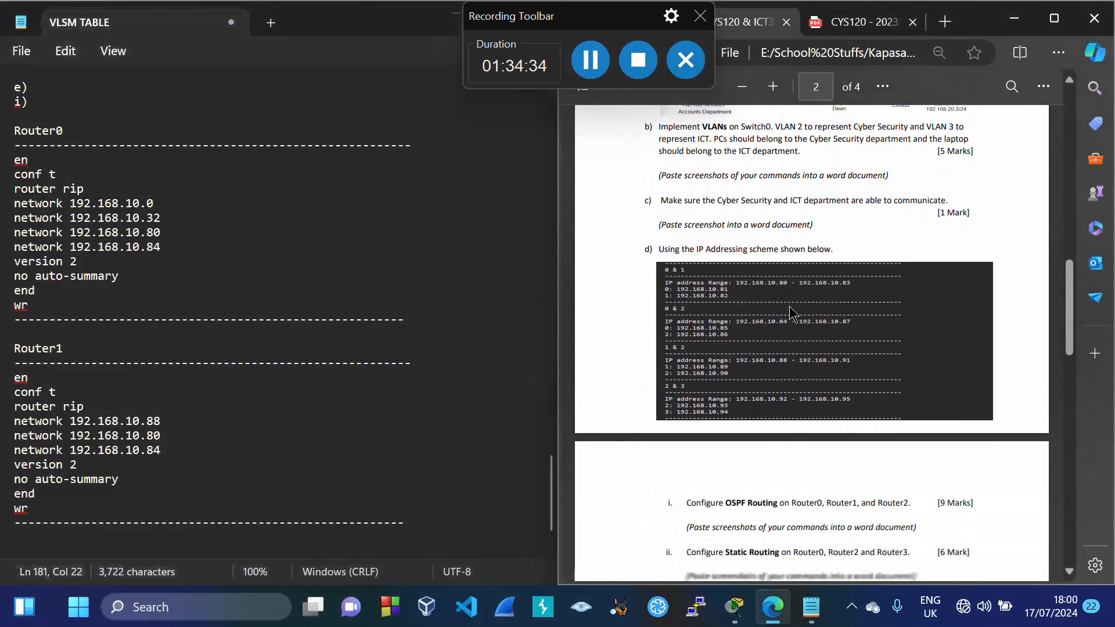
pyautogui.scroll(-3, 789, 306)
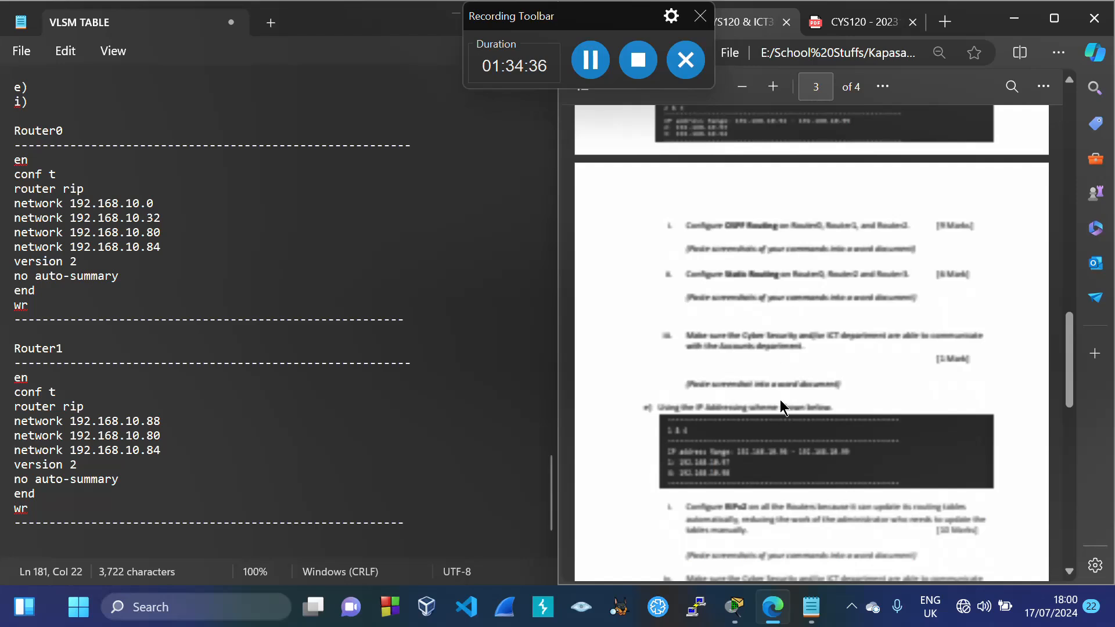
pyautogui.scroll(-1, 779, 400)
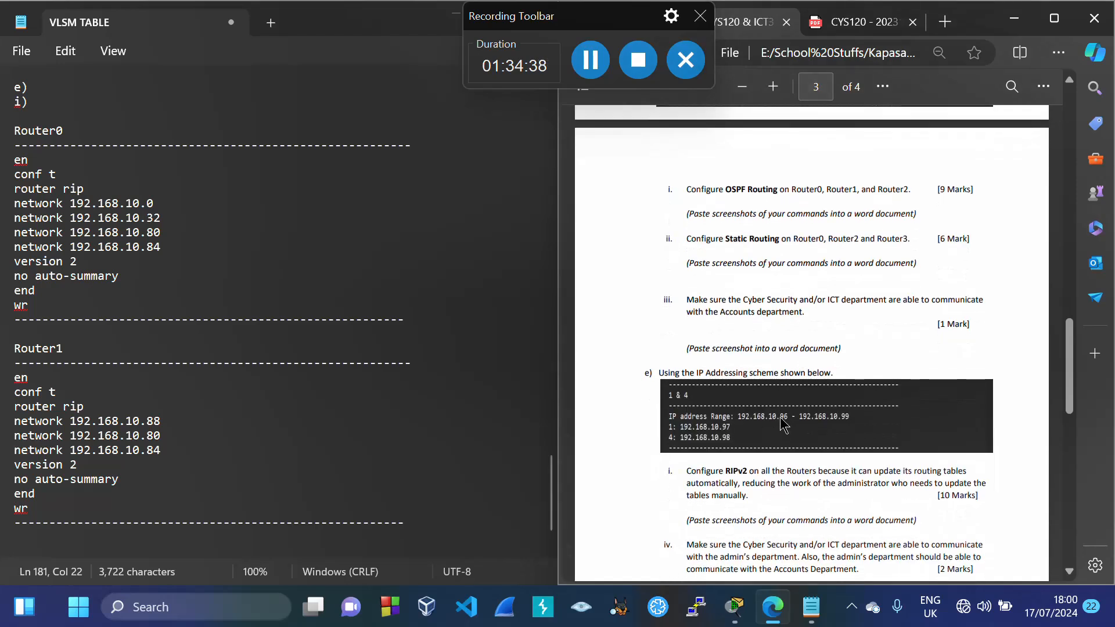
pyautogui.click(177, 451)
pyautogui.press('BackSpace')
pyautogui.press('BackSpace')
pyautogui.write('96')
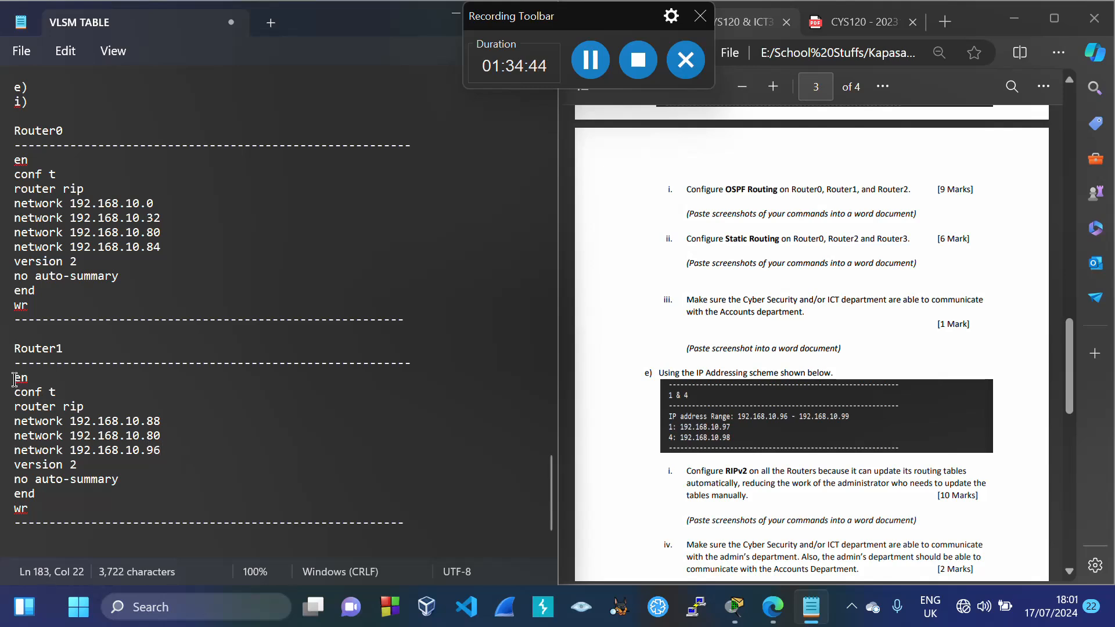
# Copy the Router1 RIP commands from the notes, switch to Packet Tracer and open Router1's command line
pyautogui.moveTo(14, 378); pyautogui.dragTo(34, 518)
pyautogui.hotkey('ctrl', 'c')
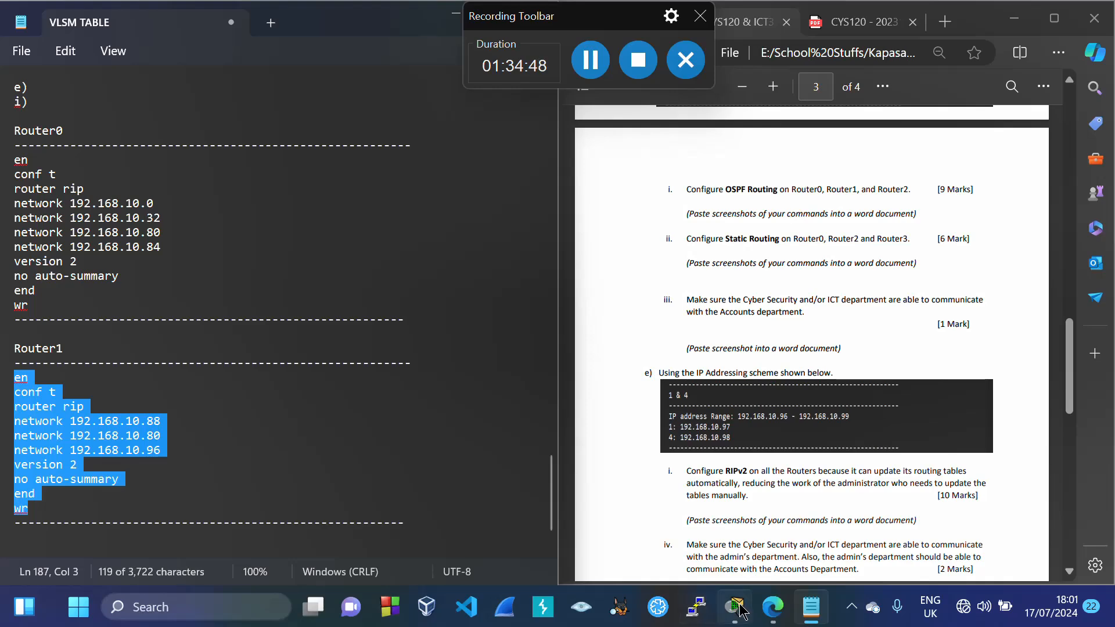
pyautogui.moveTo(734, 606)
pyautogui.click(638, 525)
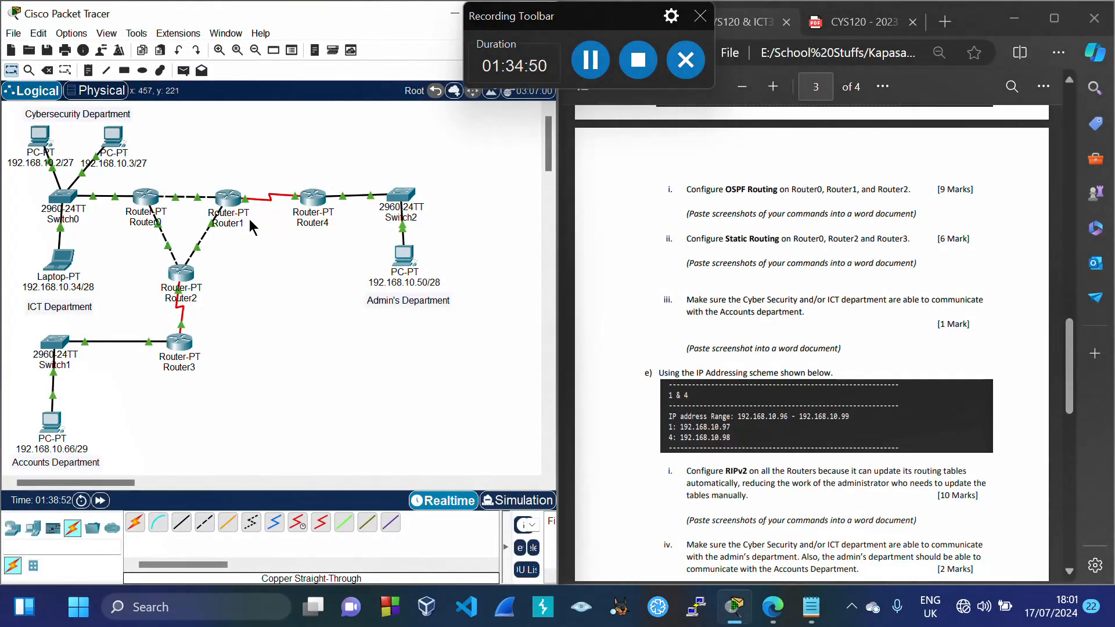
pyautogui.click(228, 200)
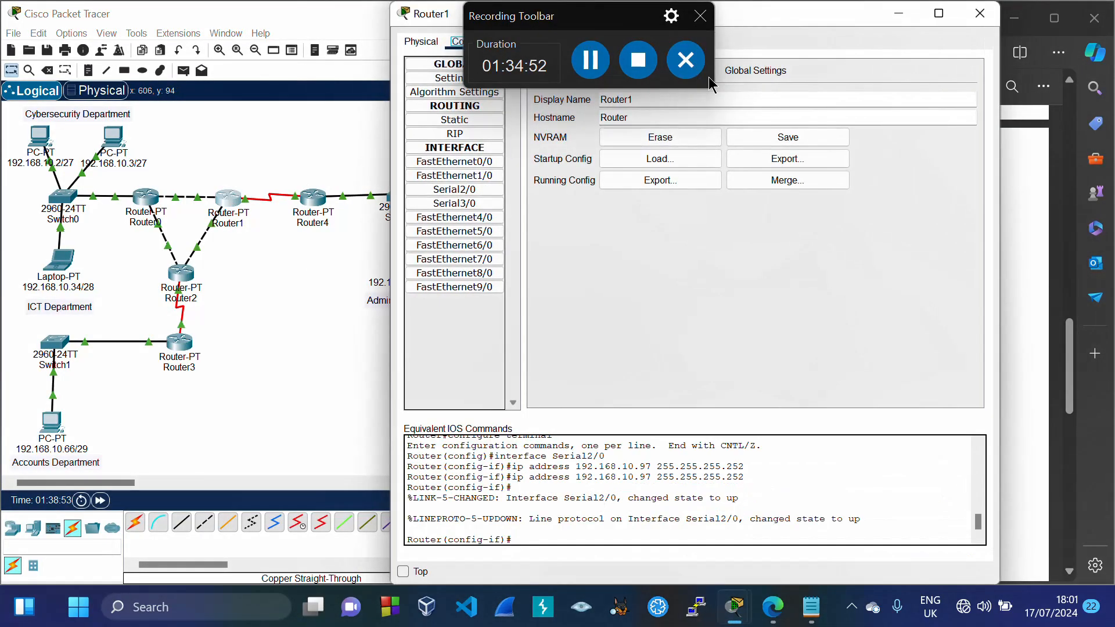
pyautogui.moveTo(758, 23); pyautogui.dragTo(606, 126)
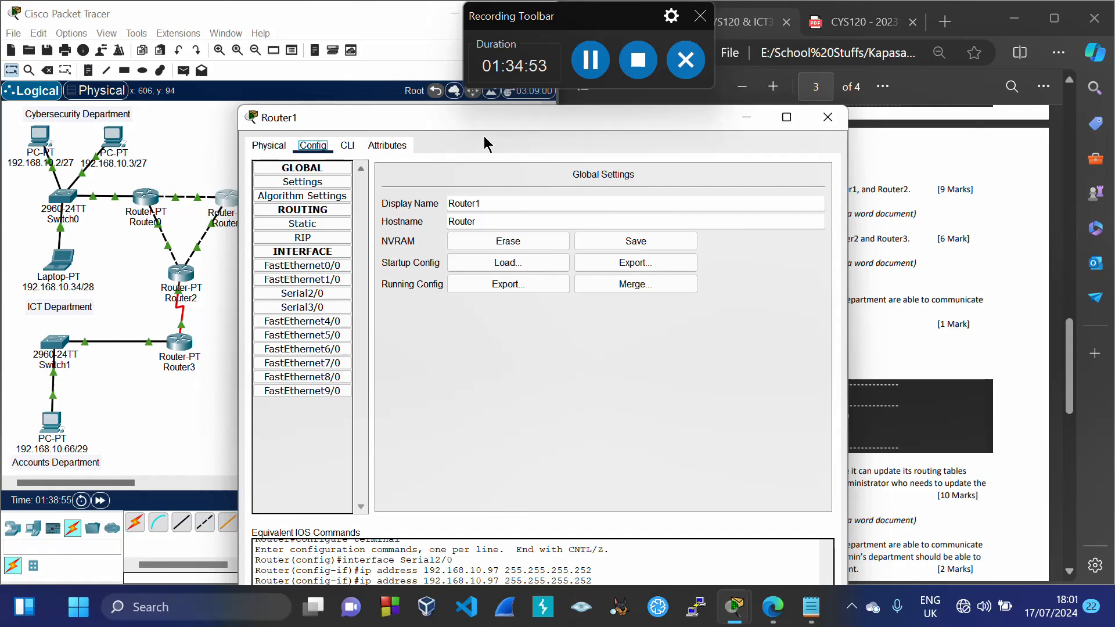
pyautogui.click(355, 147)
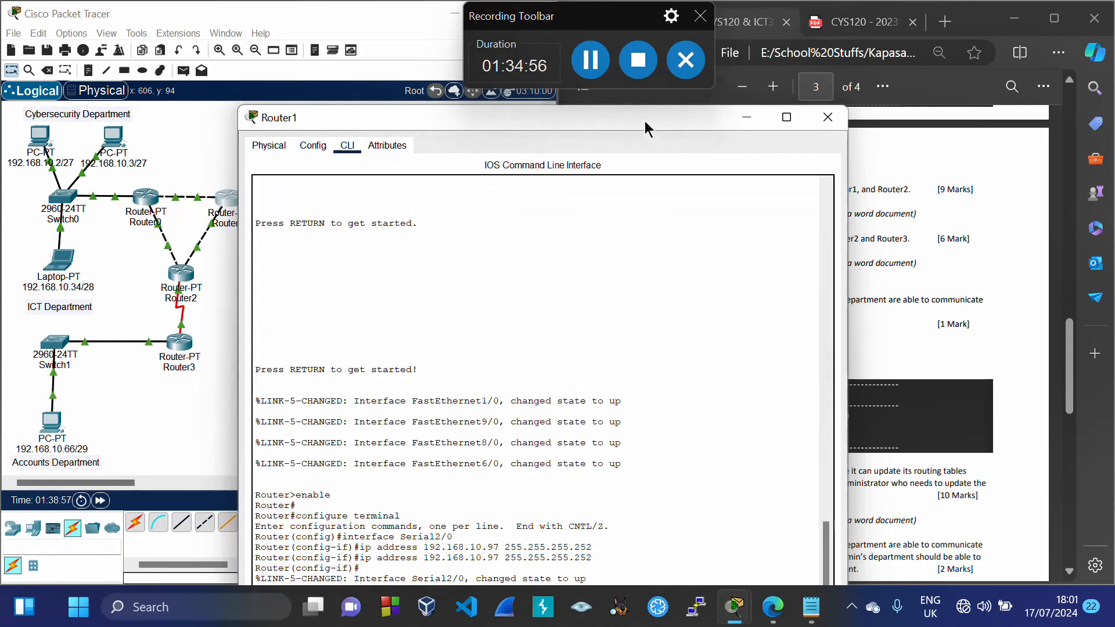
pyautogui.moveTo(646, 127); pyautogui.dragTo(681, 26)
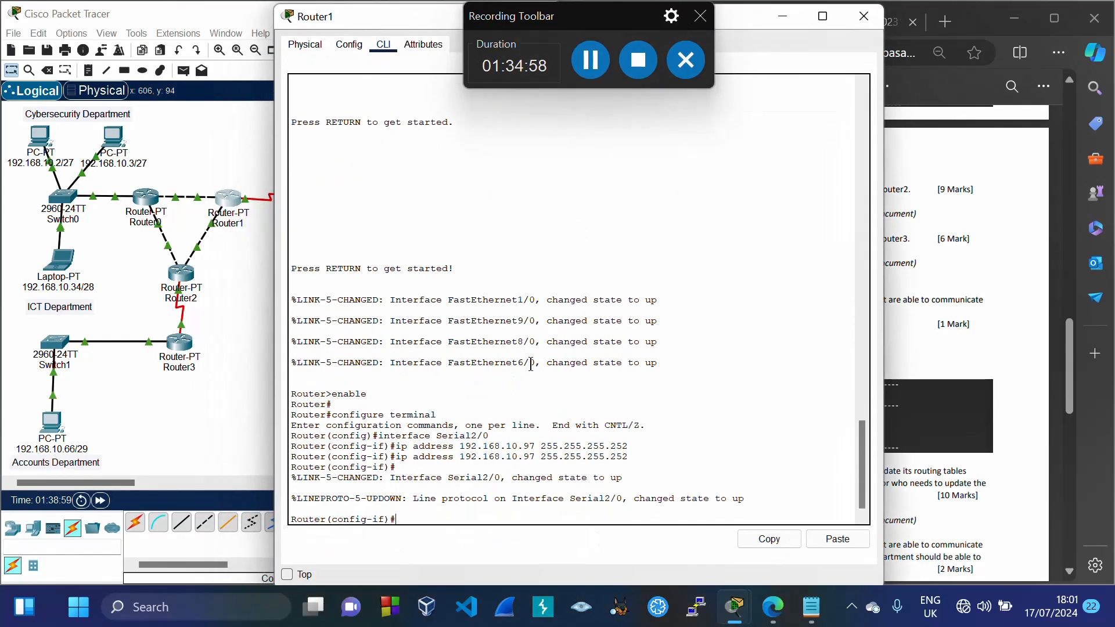
# Exit Router1's configuration session, run the copied RIPv2 commands for networks 192.168.10.88, .80 and .96 from a fresh prompt, and close the router window
pyautogui.press('Return')
pyautogui.write('exit')
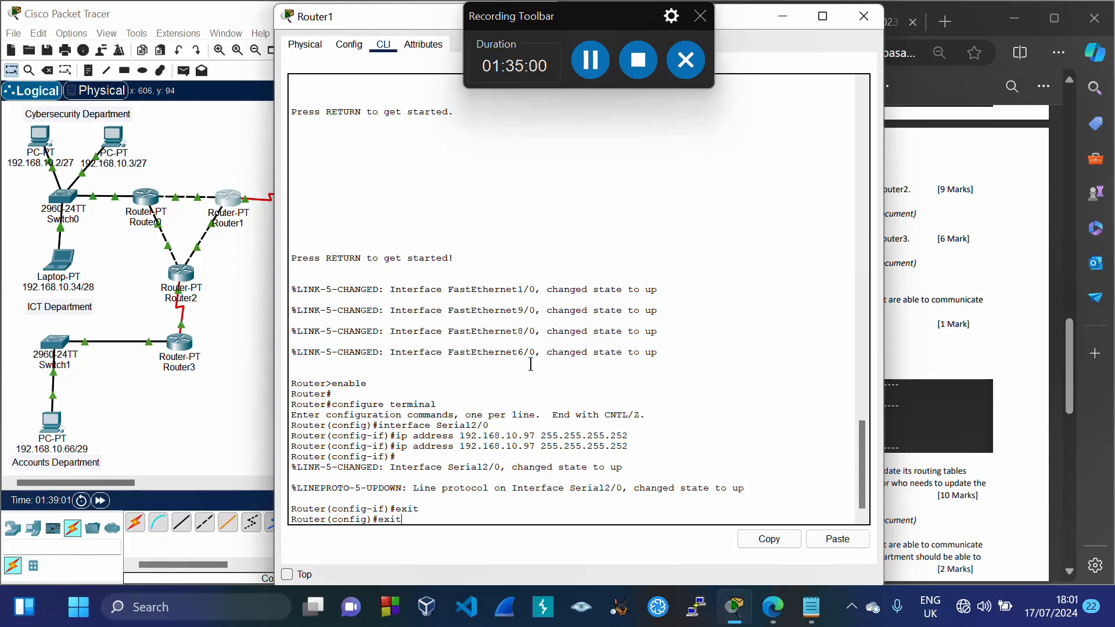
pyautogui.press('Return')
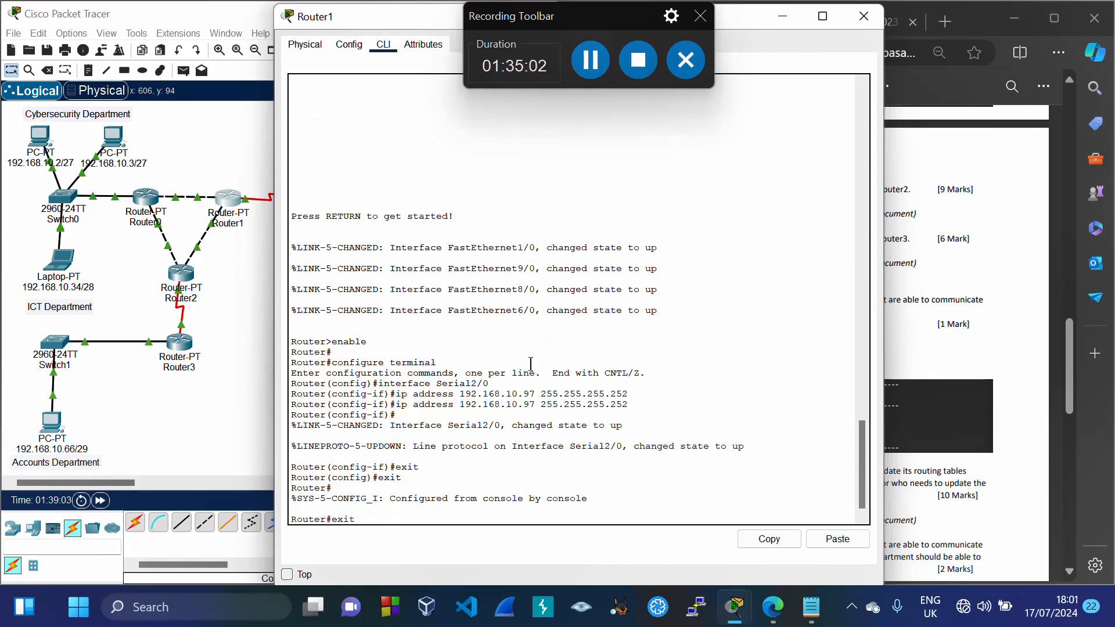
pyautogui.press('Return')
pyautogui.press('Return')
pyautogui.click(826, 530)
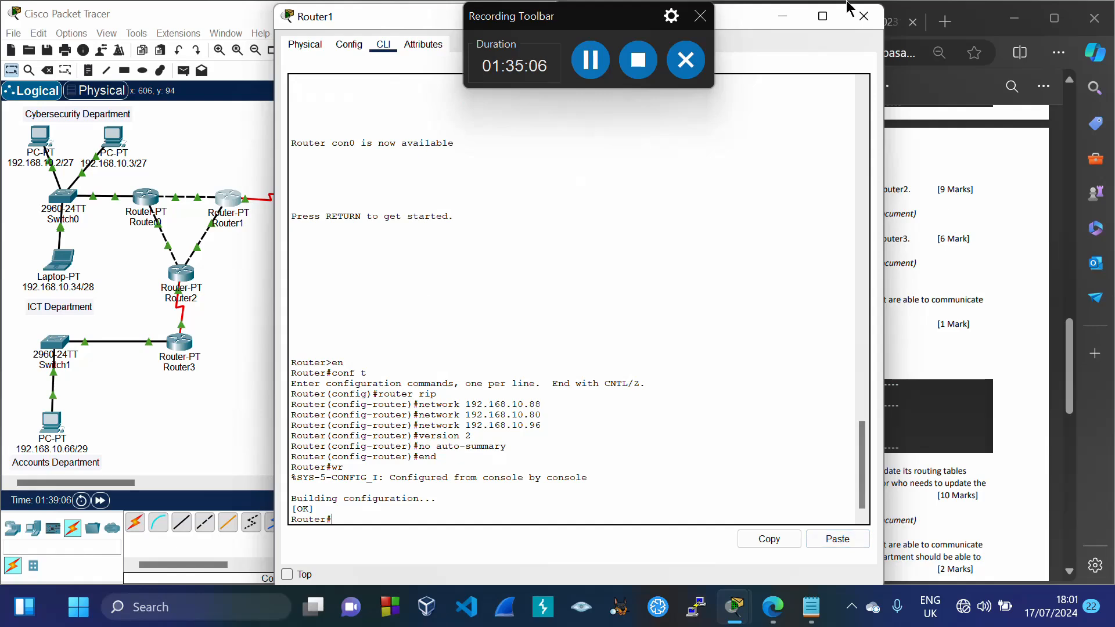
pyautogui.click(863, 15)
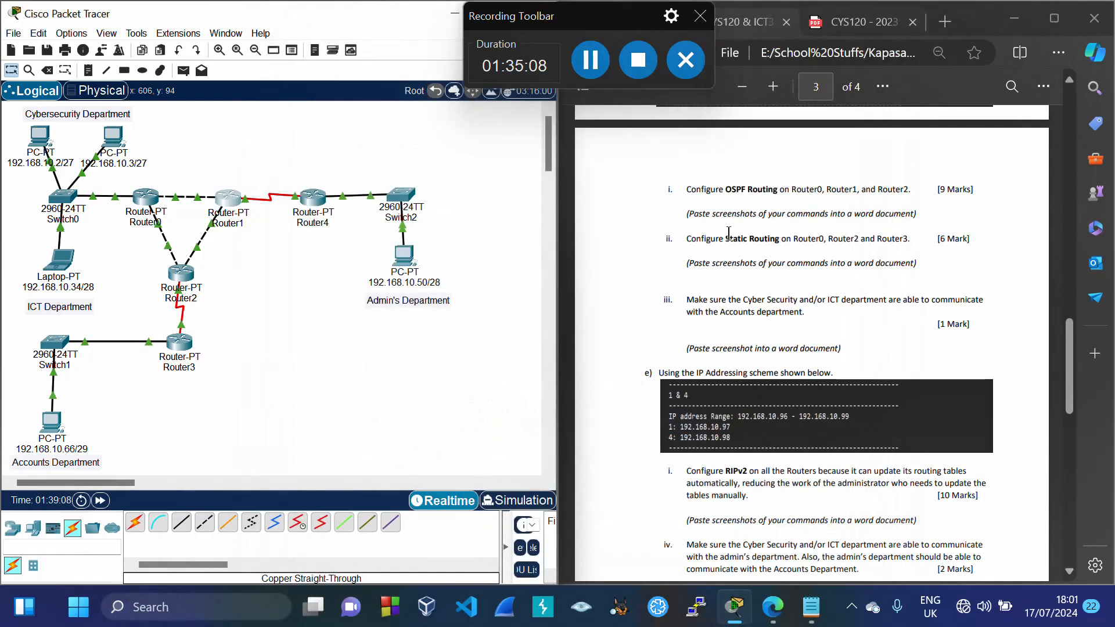
# Switch back to the VLSM TABLE notes, duplicate the whole Router1 RIP block below itself and rename the copy's heading "Router2"
pyautogui.moveTo(805, 607)
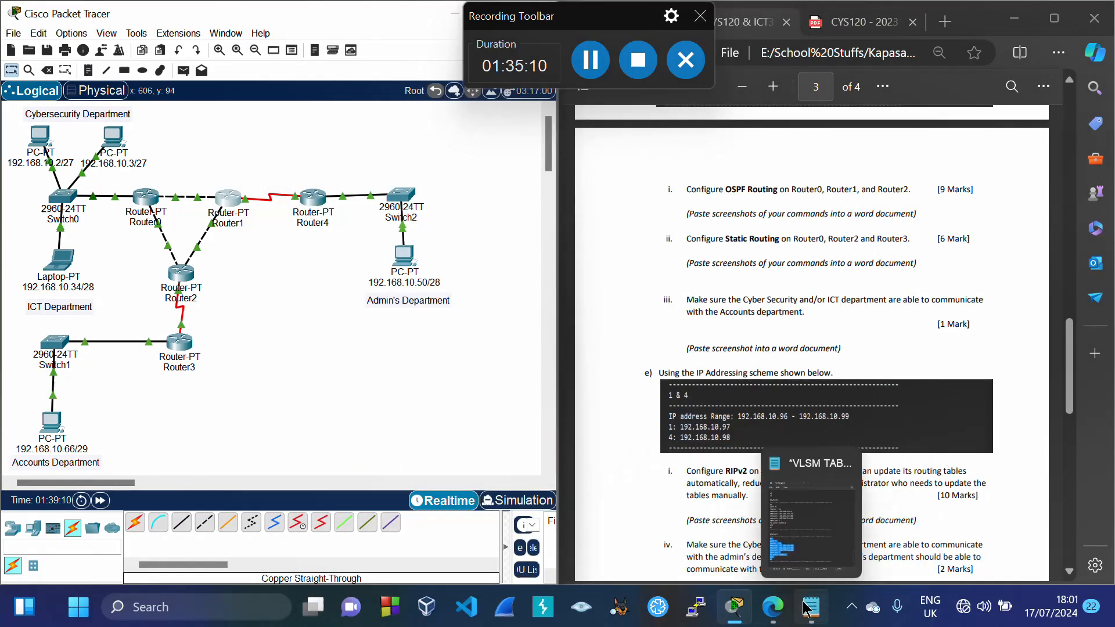
pyautogui.click(801, 517)
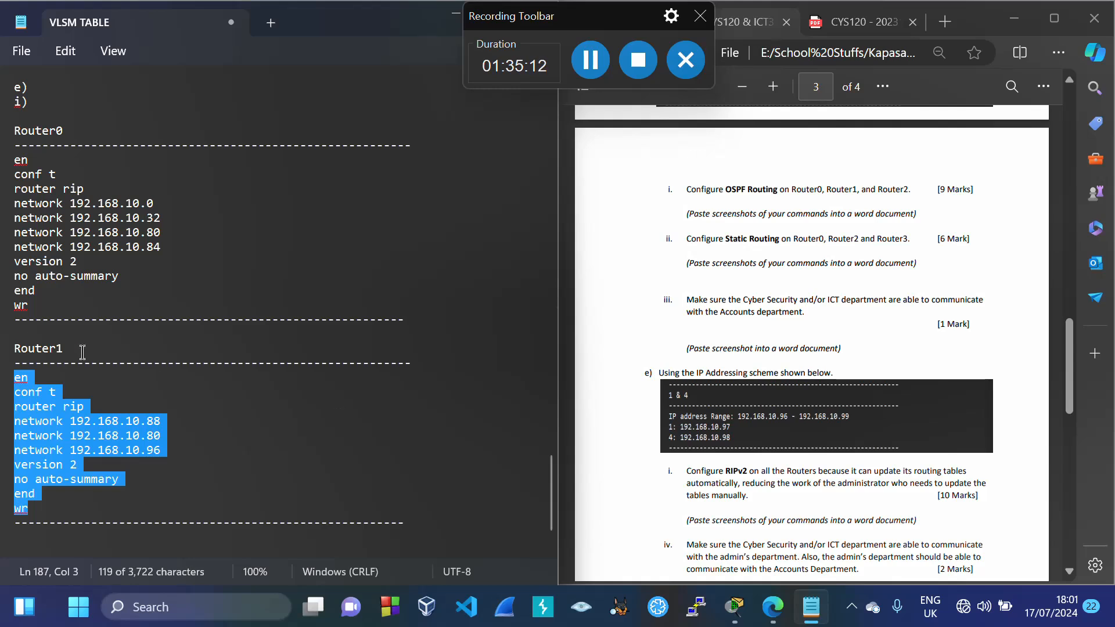
pyautogui.moveTo(15, 347); pyautogui.dragTo(405, 526)
pyautogui.hotkey('ctrl', 'c')
pyautogui.click(405, 525)
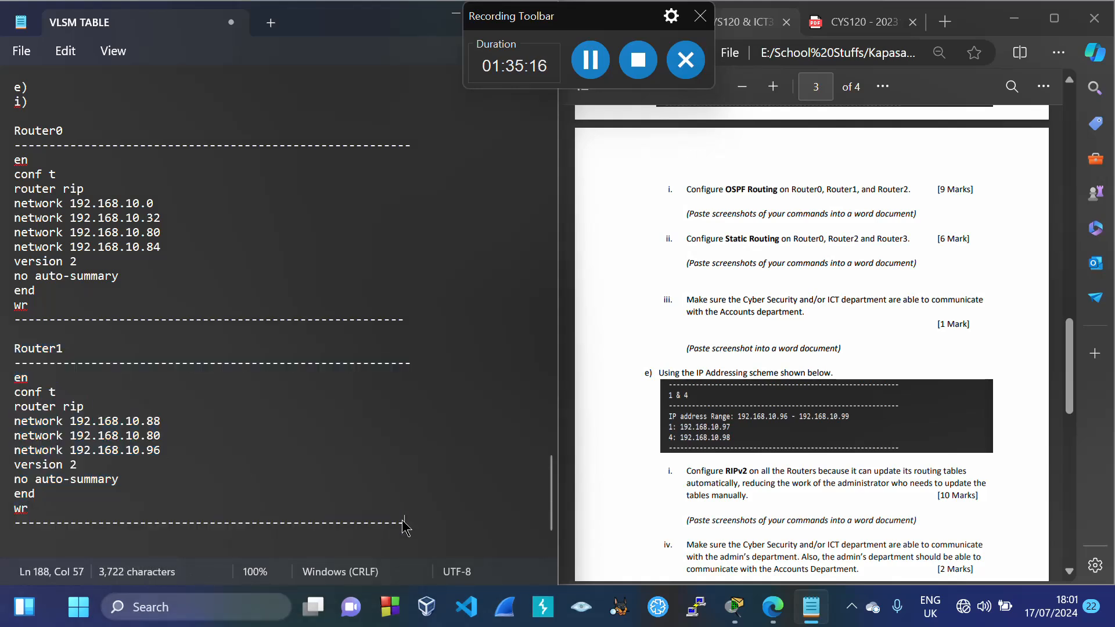
pyautogui.press('Return')
pyautogui.press('Return')
pyautogui.hotkey('ctrl', 'v')
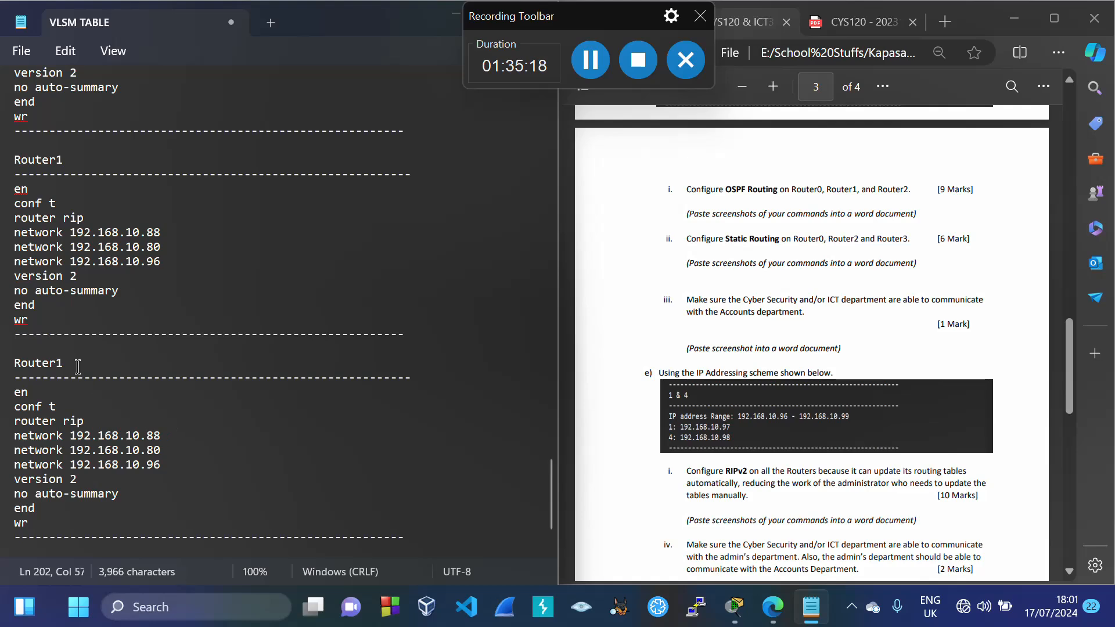
pyautogui.click(74, 363)
pyautogui.press('BackSpace')
pyautogui.write('2')
# Check Router2's links in the exam's topology diagram and duplicate the "network 192.168.10.88" line in the Router2 block
pyautogui.click(691, 346)
pyautogui.scroll(1, 691, 345)
pyautogui.scroll(7, 691, 345)
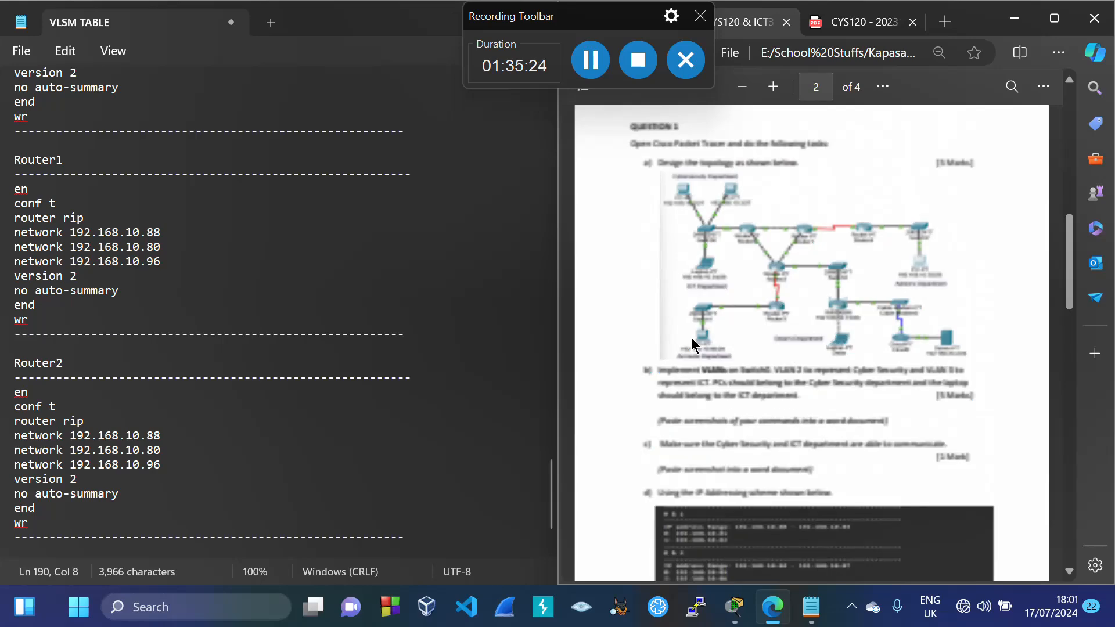
pyautogui.scroll(1, 782, 311)
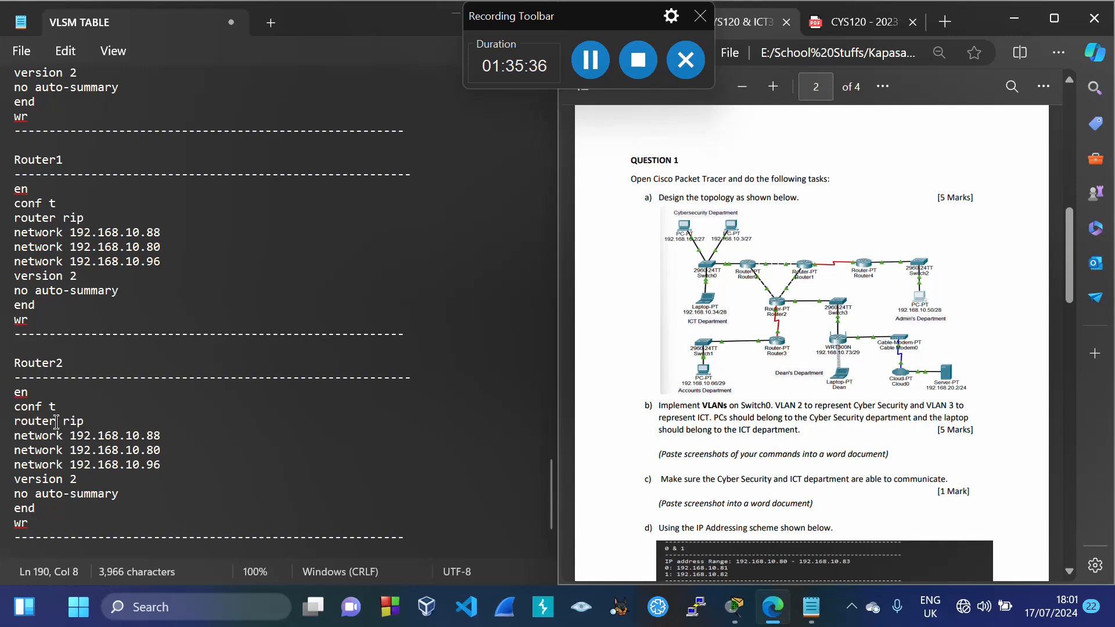
pyautogui.moveTo(15, 437); pyautogui.dragTo(184, 441)
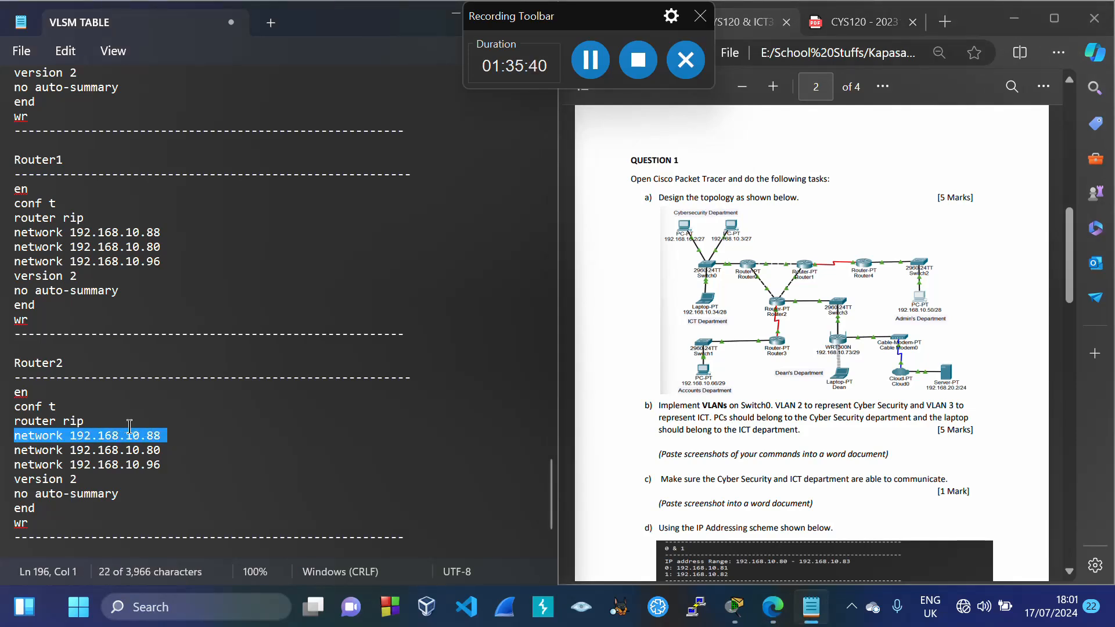
pyautogui.hotkey('ctrl', 'c')
pyautogui.click(111, 426)
pyautogui.press('Return')
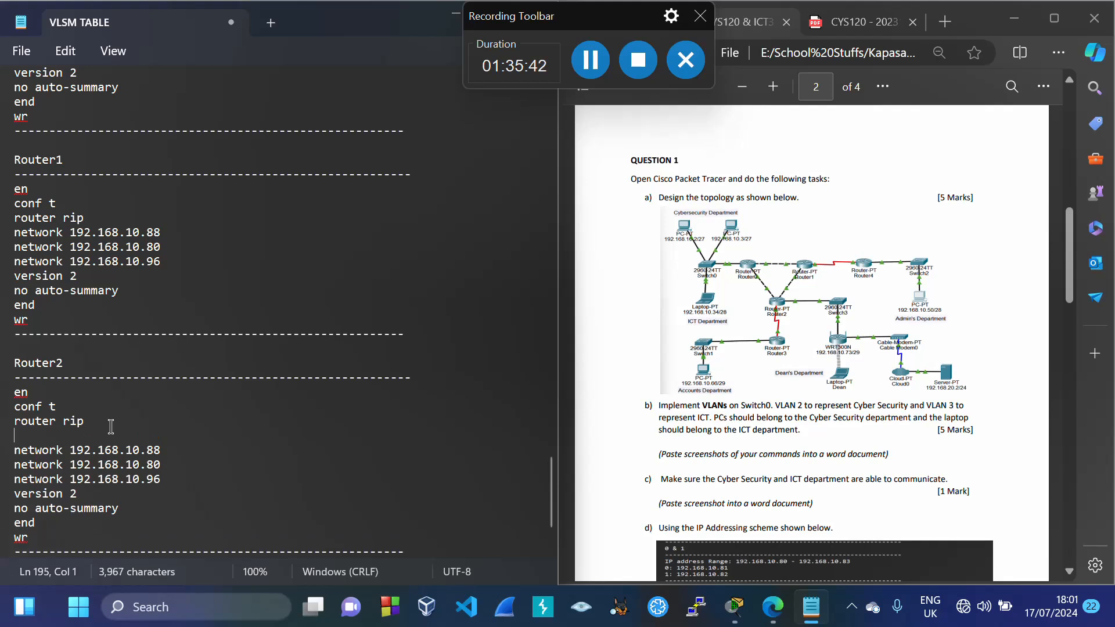
pyautogui.hotkey('ctrl', 'v')
pyautogui.press('BackSpace')
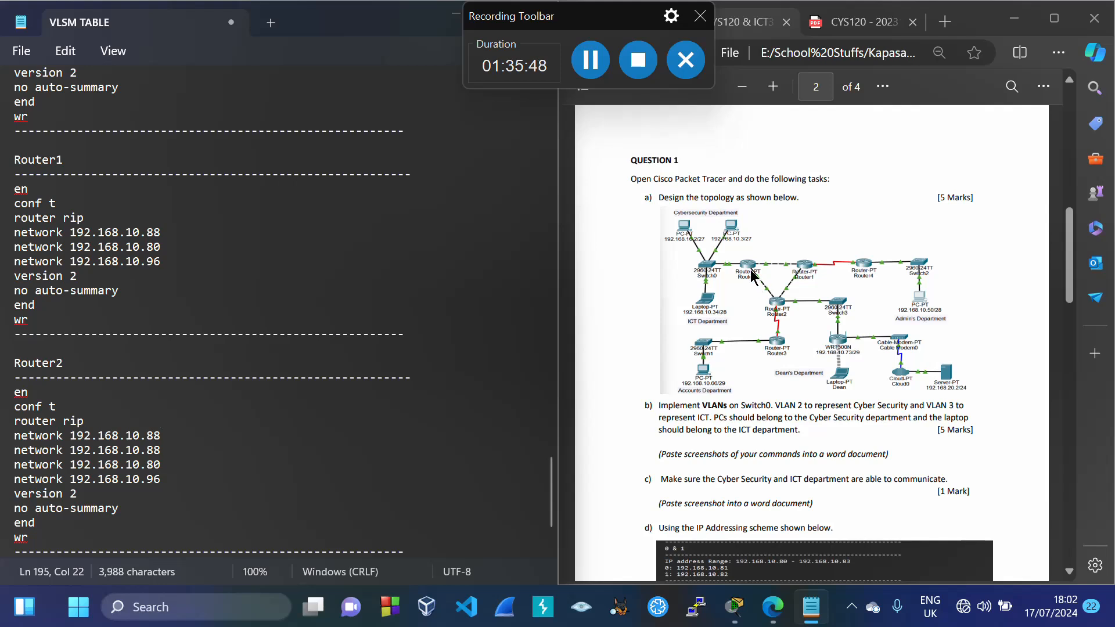
# Using the exam's addressing scheme, edit the Router2 block so its network lines read 192.168.10.84, 192.168.10.88, 192.168.10.92 and 192.168.10.72
pyautogui.click(775, 395)
pyautogui.scroll(-2, 775, 395)
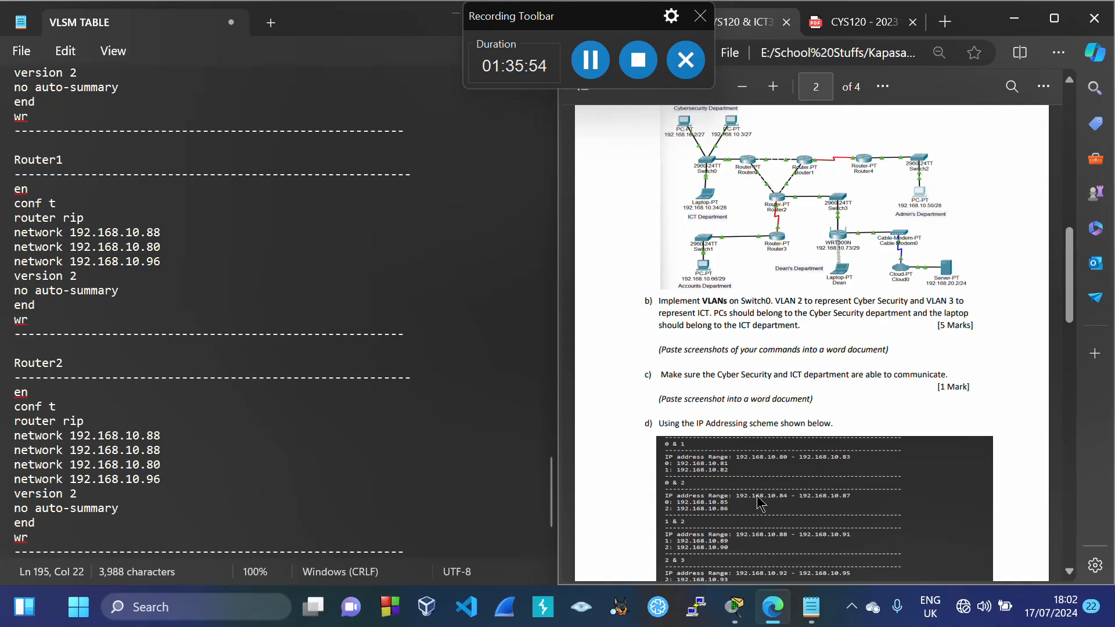
pyautogui.click(172, 434)
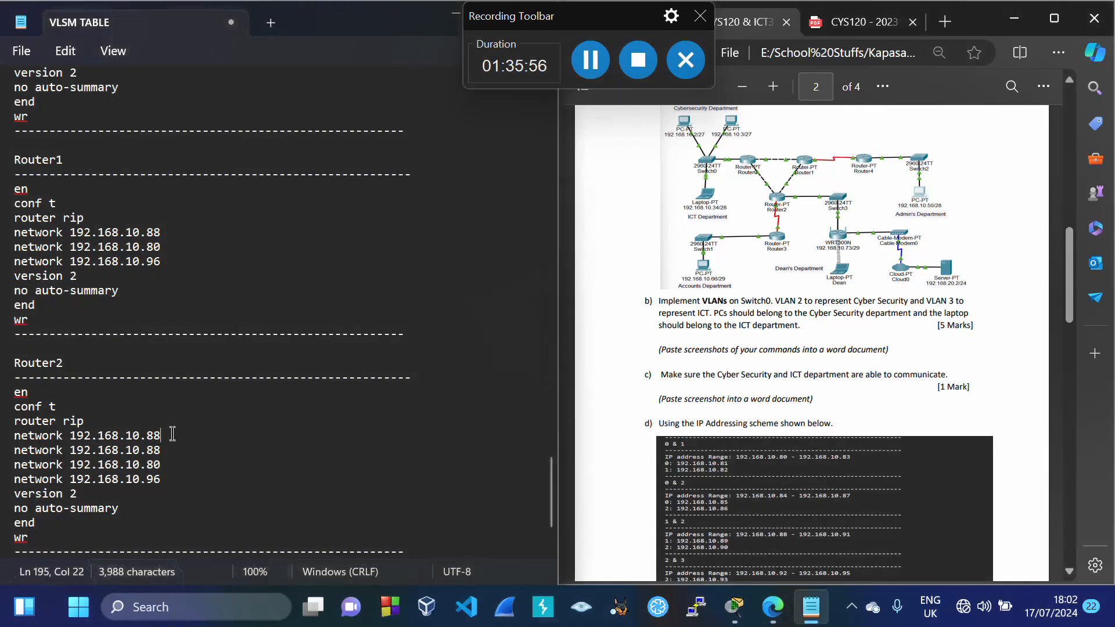
pyautogui.press('BackSpace')
pyautogui.write('4')
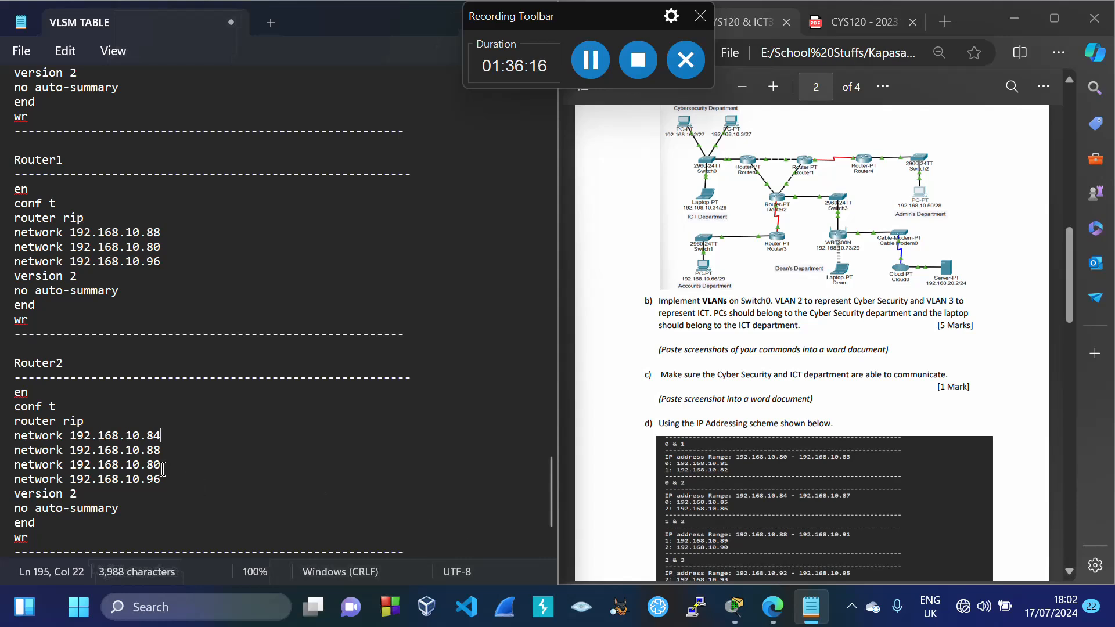
pyautogui.write('92')
pyautogui.press('BackSpace')
# Copy the Router2 RIP commands from the notes, paste them into Router2's command line in Packet Tracer, and close the router window
pyautogui.moveTo(14, 391); pyautogui.dragTo(31, 539)
pyautogui.hotkey('ctrl', 'c')
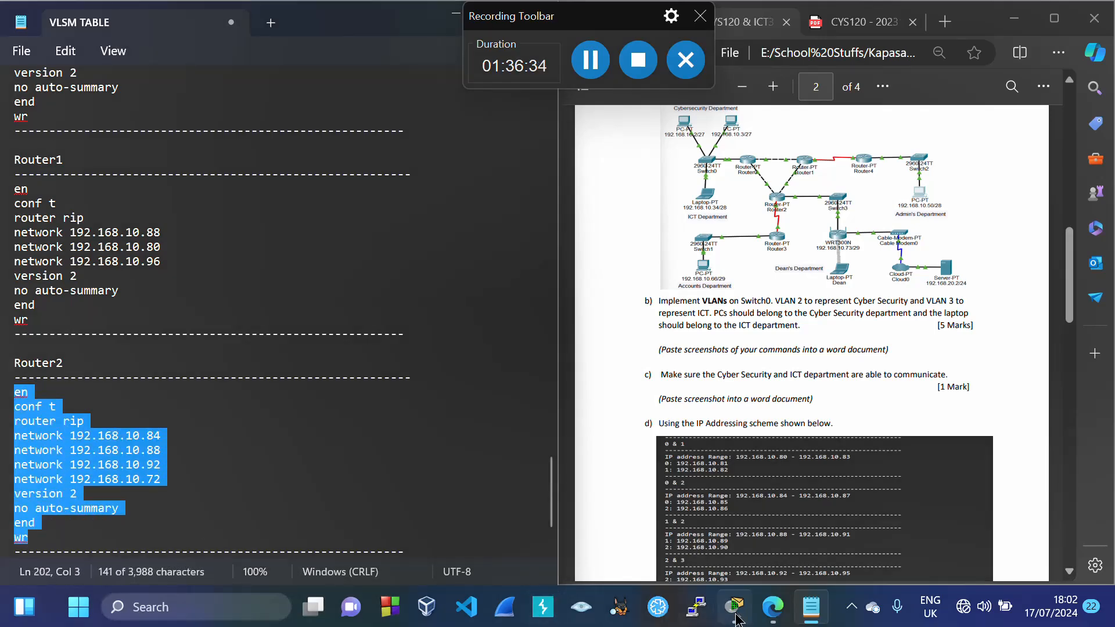
pyautogui.moveTo(734, 606)
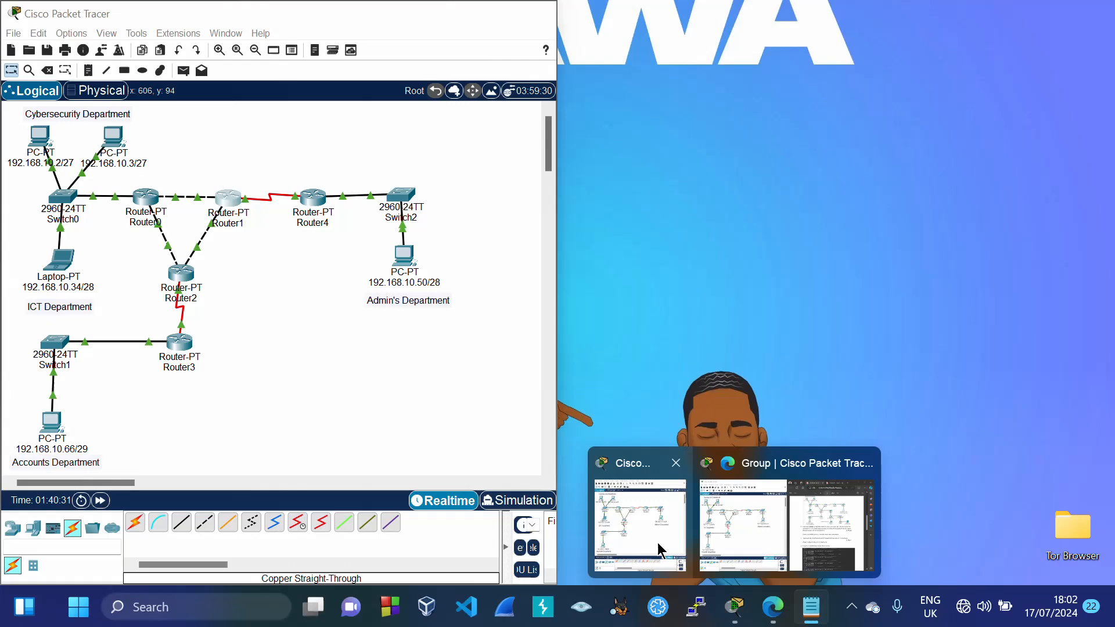
pyautogui.click(657, 542)
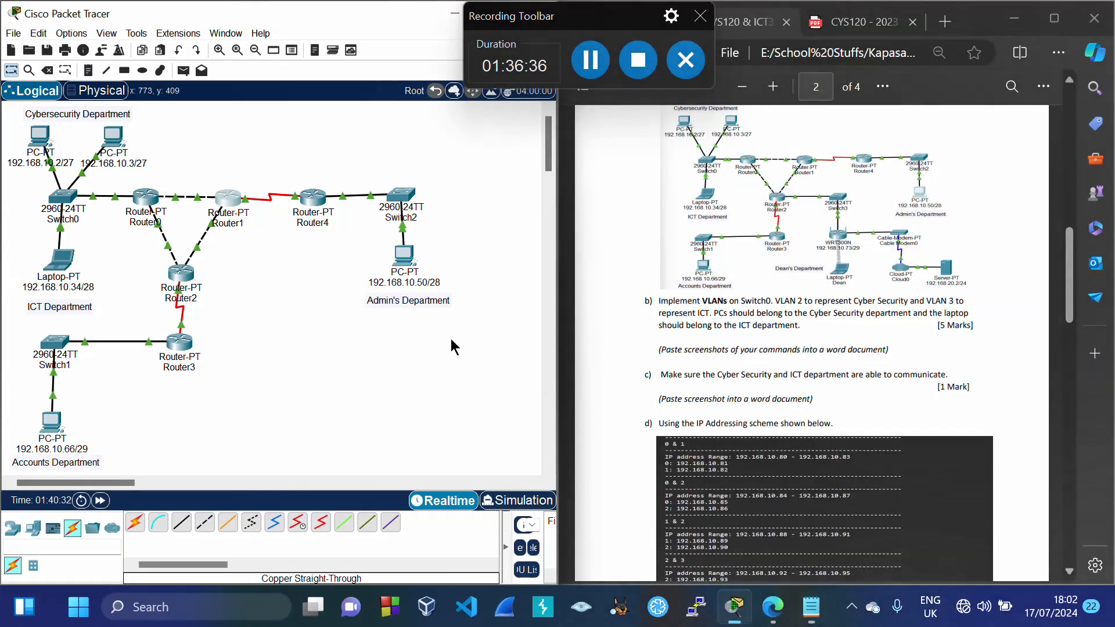
pyautogui.click(177, 281)
pyautogui.moveTo(748, 19)
pyautogui.mouseDown()
pyautogui.moveTo(702, 23)
pyautogui.moveTo(732, 29)
pyautogui.mouseUp()
pyautogui.press('Return')
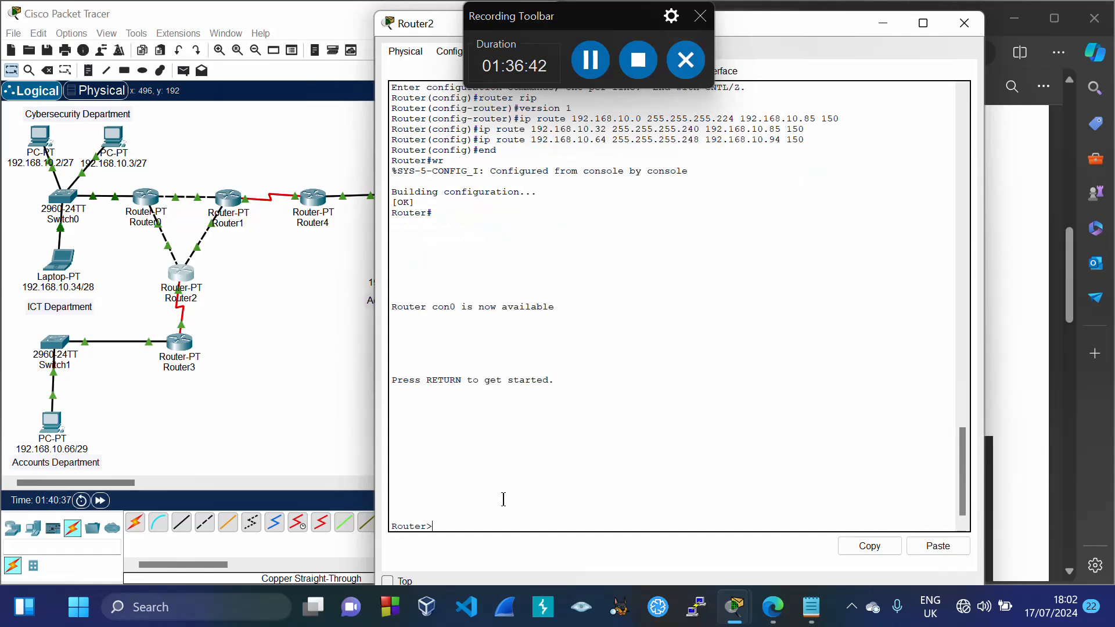
pyautogui.click(938, 547)
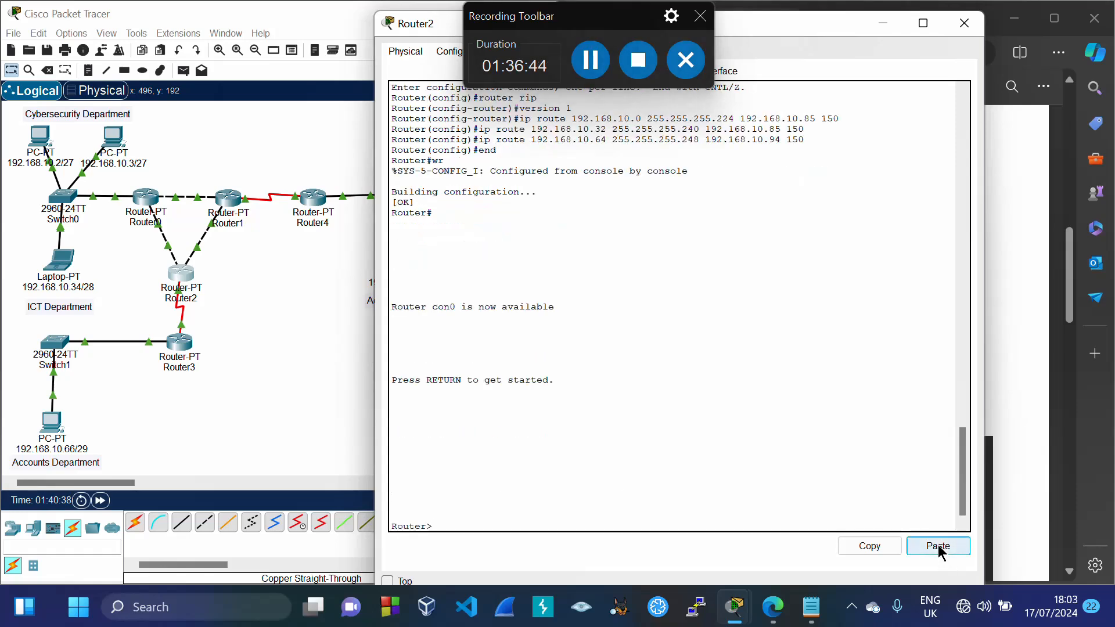
pyautogui.click(964, 24)
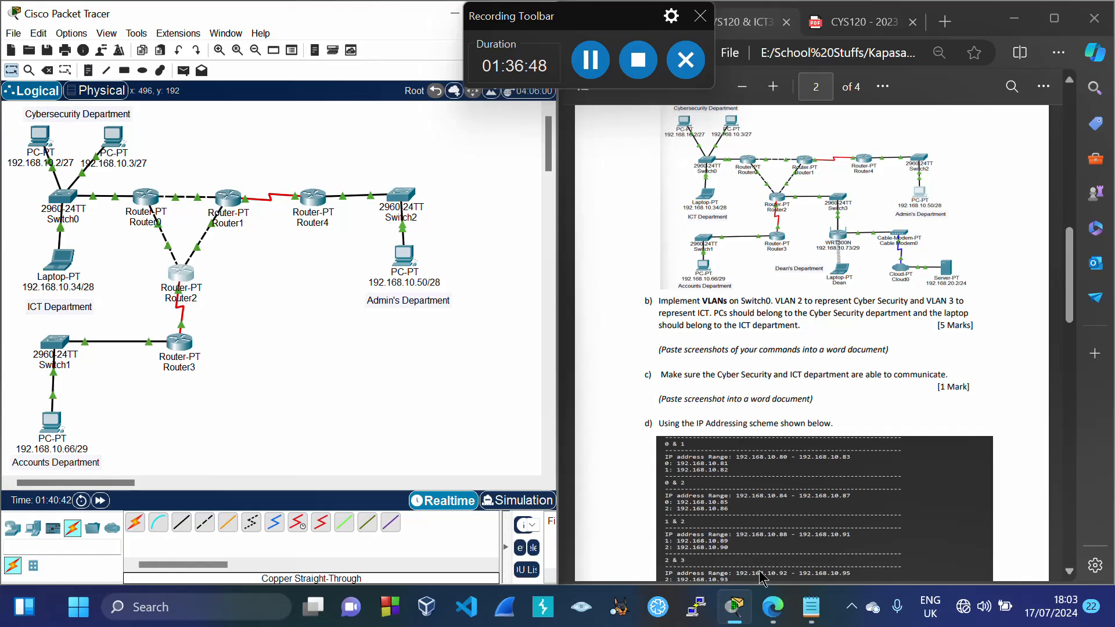
# Return to the VLSM TABLE notes, duplicate the whole Router2 RIP block below itself and rename the copy's heading "Router3"
pyautogui.click(746, 530)
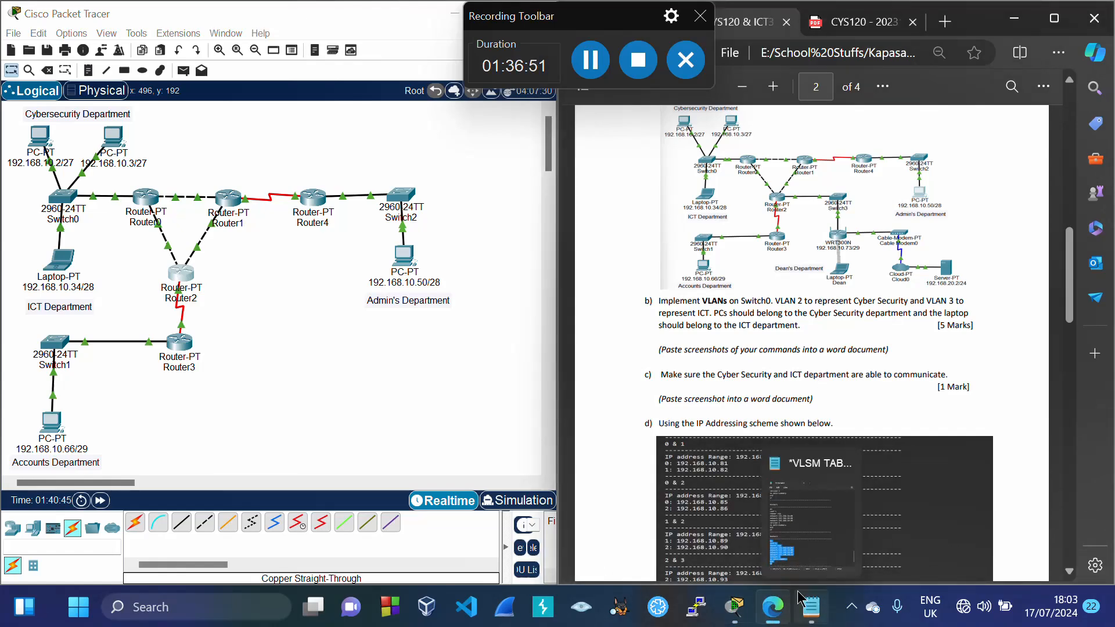
pyautogui.click(794, 540)
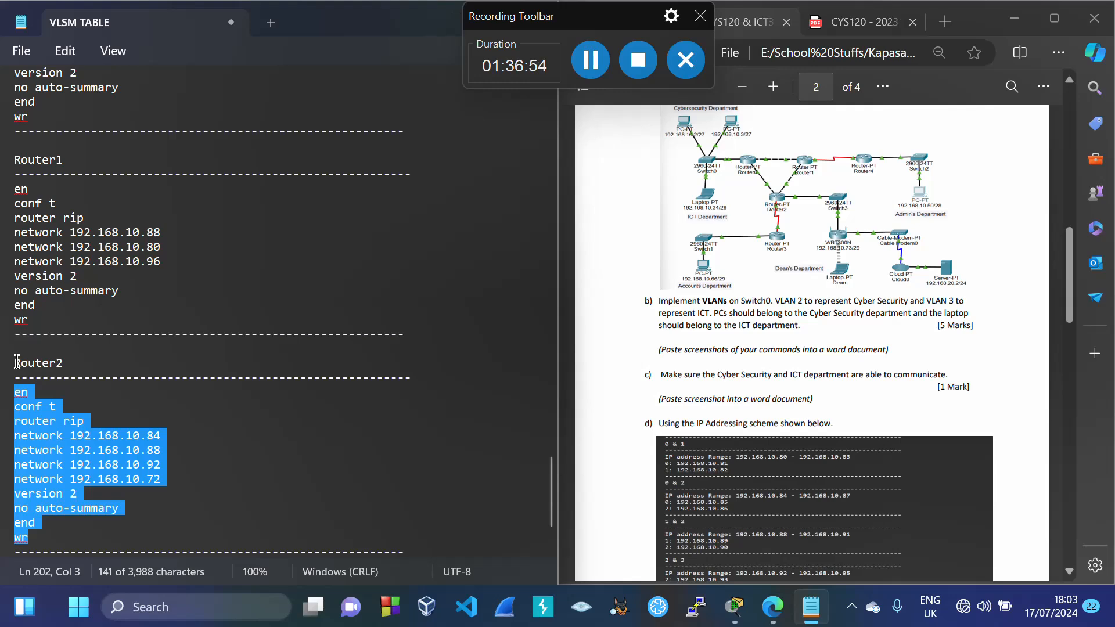
pyautogui.moveTo(17, 363); pyautogui.dragTo(410, 516)
pyautogui.hotkey('ctrl', 'c')
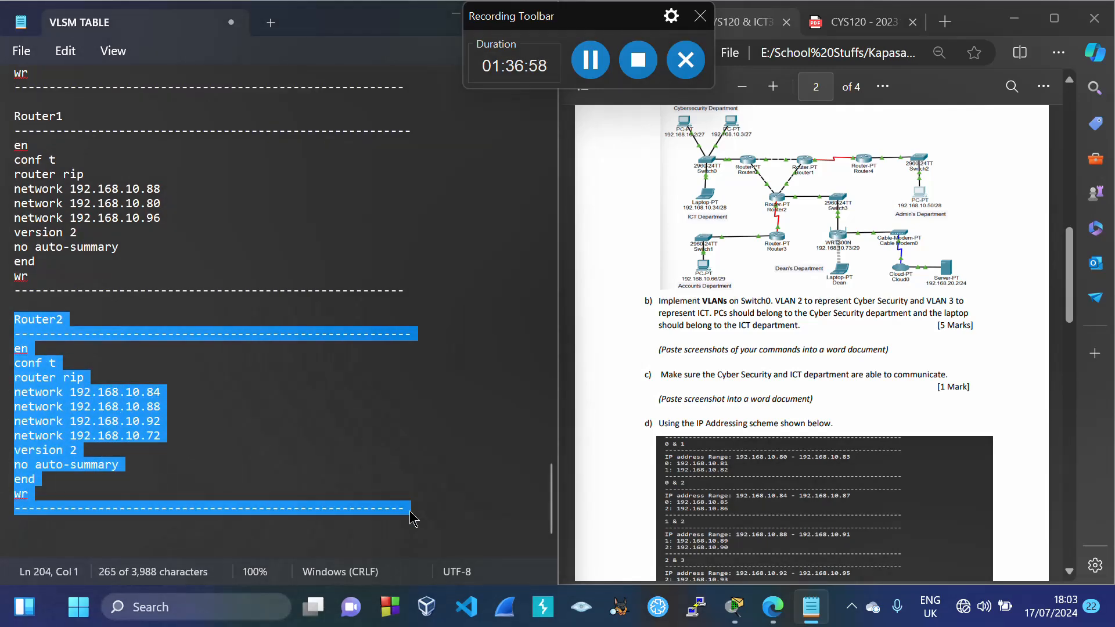
pyautogui.click(410, 517)
pyautogui.hotkey('ctrl', 'v')
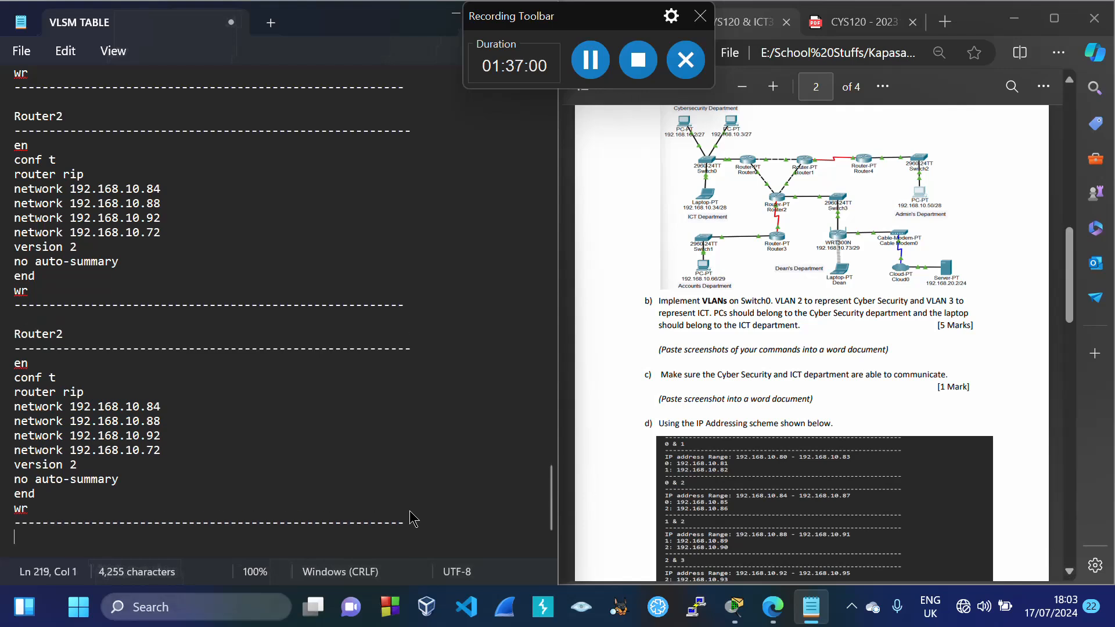
pyautogui.click(76, 335)
pyautogui.press('BackSpace')
pyautogui.write('3')
# Delete the "network 192.168.10.84" and "network 192.168.10.88" lines from the Router3 block
pyautogui.moveTo(17, 405); pyautogui.dragTo(163, 418)
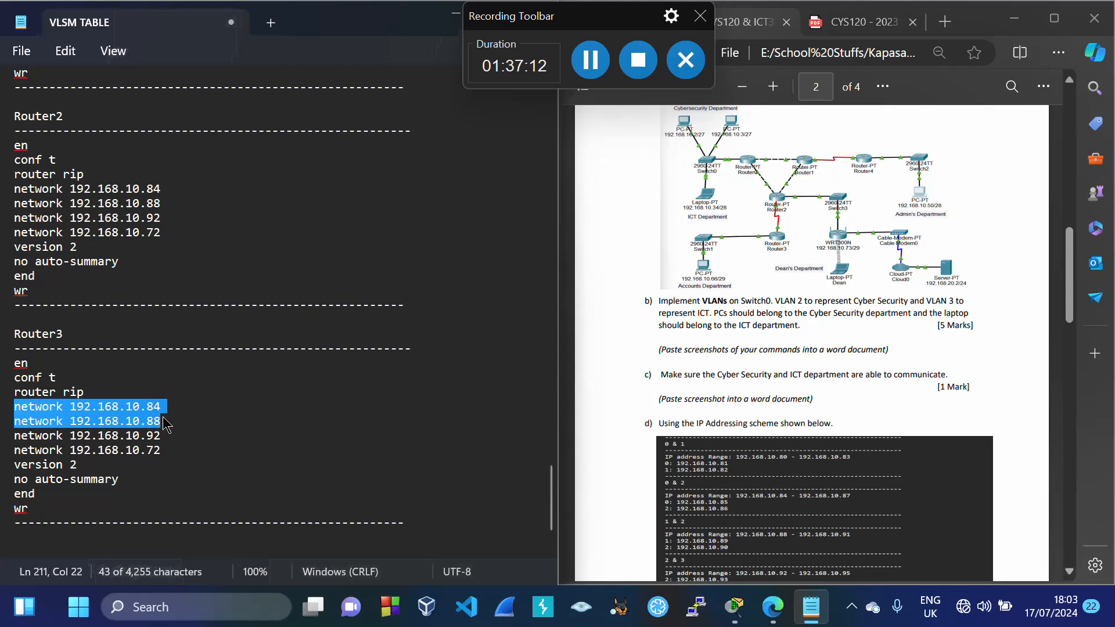
pyautogui.press('BackSpace')
pyautogui.press('BackSpace')
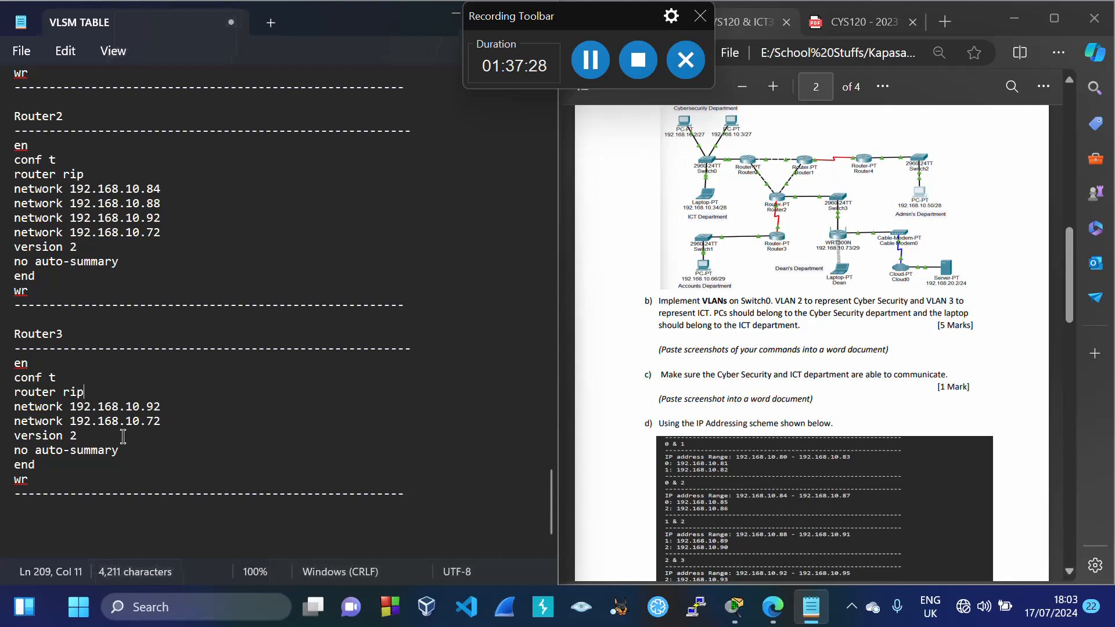
# Set the second network line of the Router3 block to 192.168.10.64
pyautogui.click(162, 422)
pyautogui.press('BackSpace')
pyautogui.press('BackSpace')
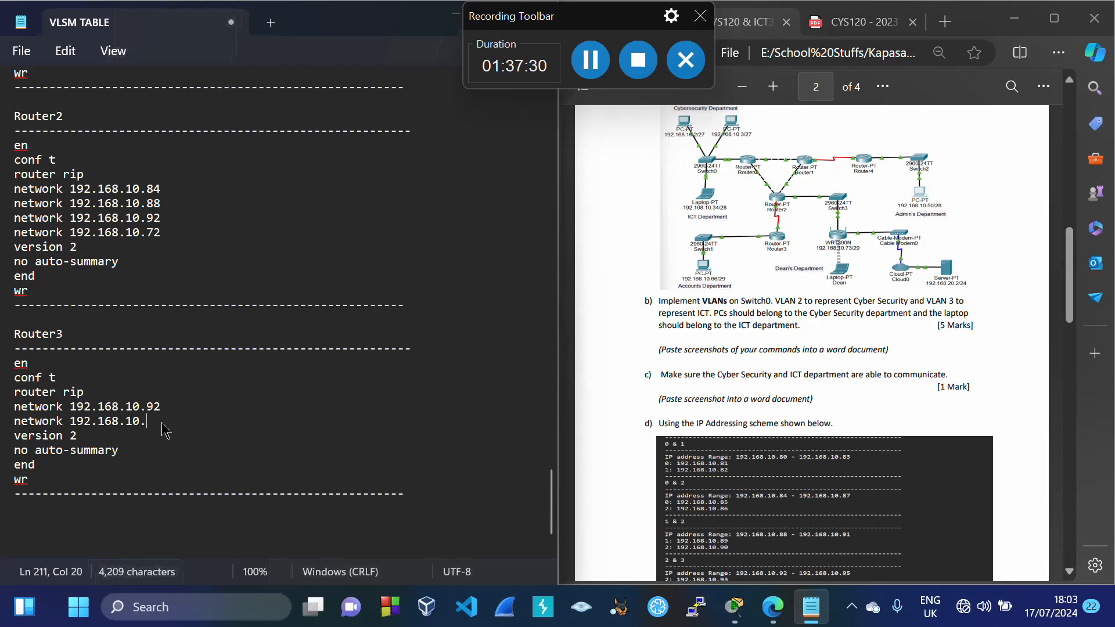
pyautogui.write('64')
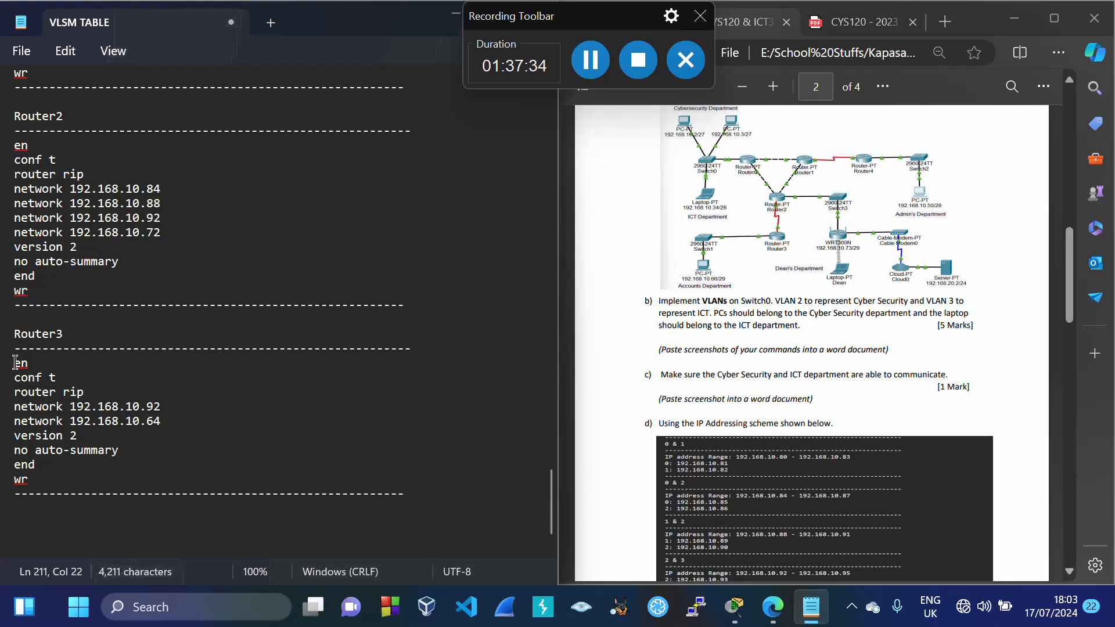
# Copy the Router3 RIP commands from the notes, paste them into Router3's command line in Packet Tracer, and close the router window
pyautogui.moveTo(15, 362); pyautogui.dragTo(32, 489)
pyautogui.hotkey('ctrl', 'c')
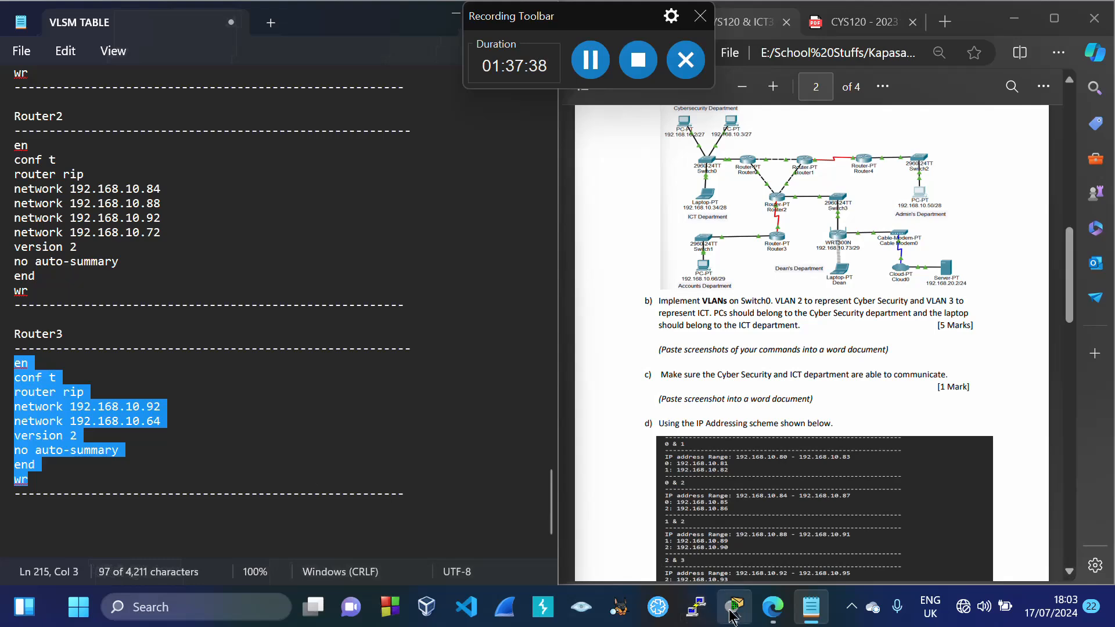
pyautogui.moveTo(733, 607)
pyautogui.click(649, 524)
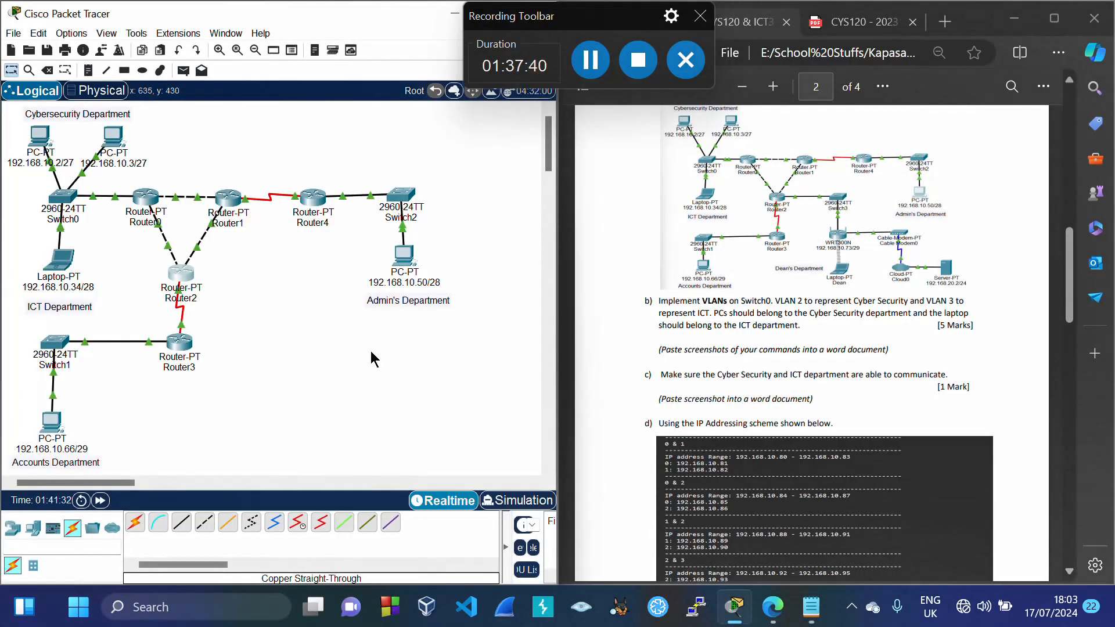
pyautogui.click(187, 346)
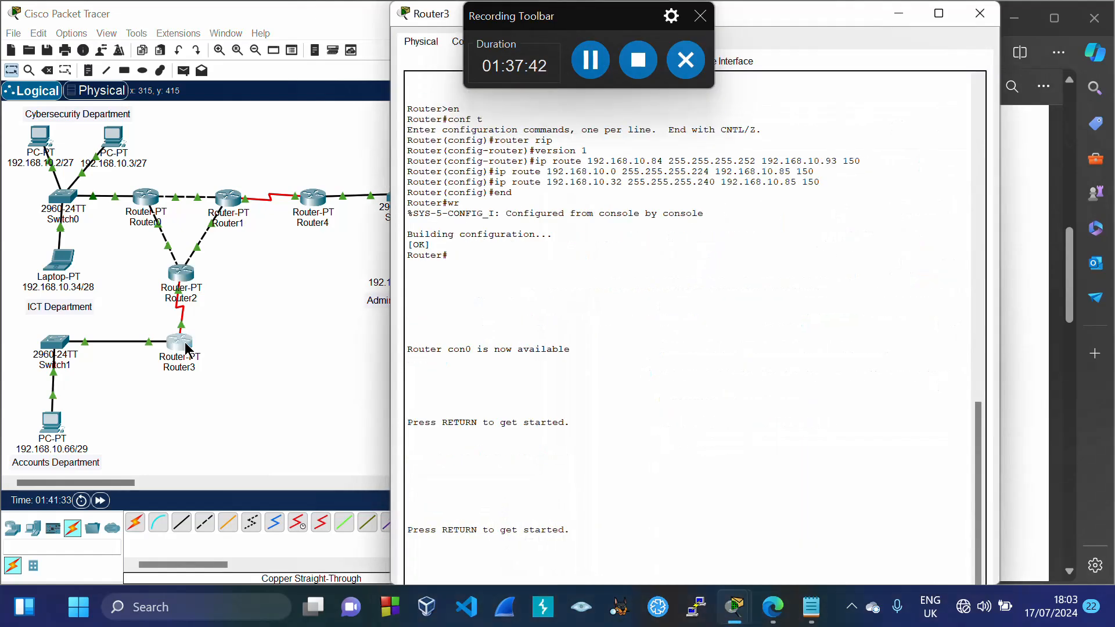
pyautogui.press('Return')
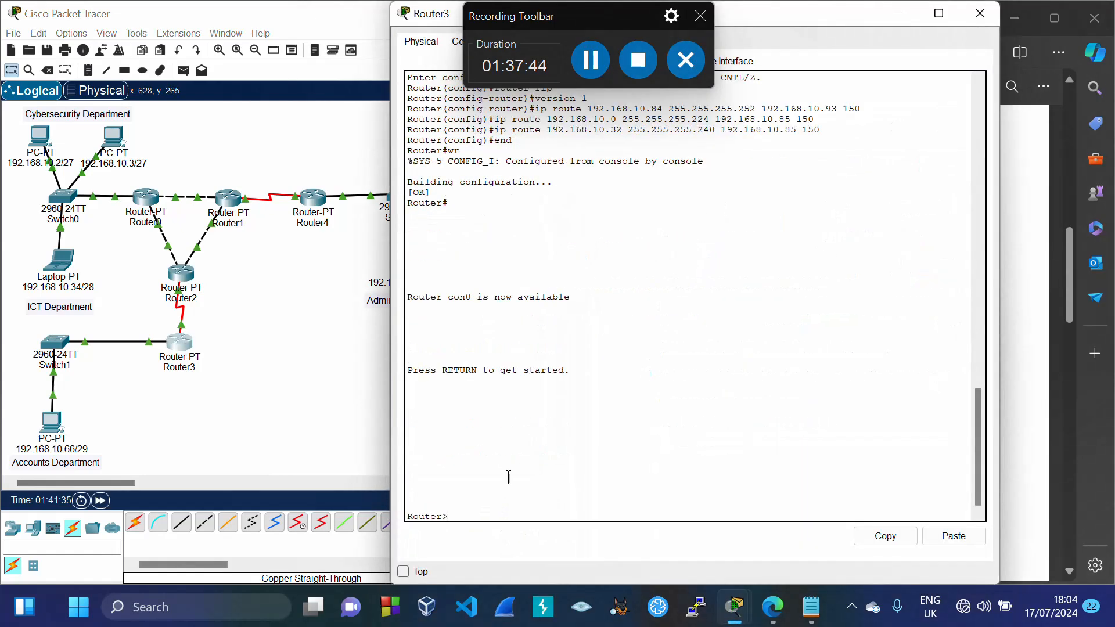
pyautogui.click(954, 536)
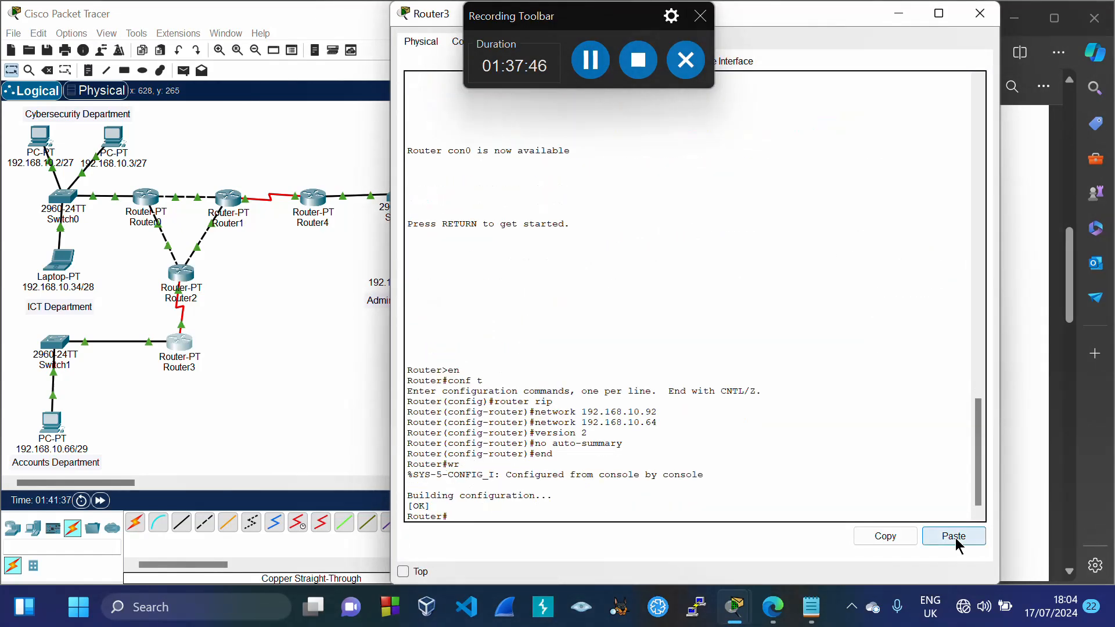
pyautogui.click(979, 14)
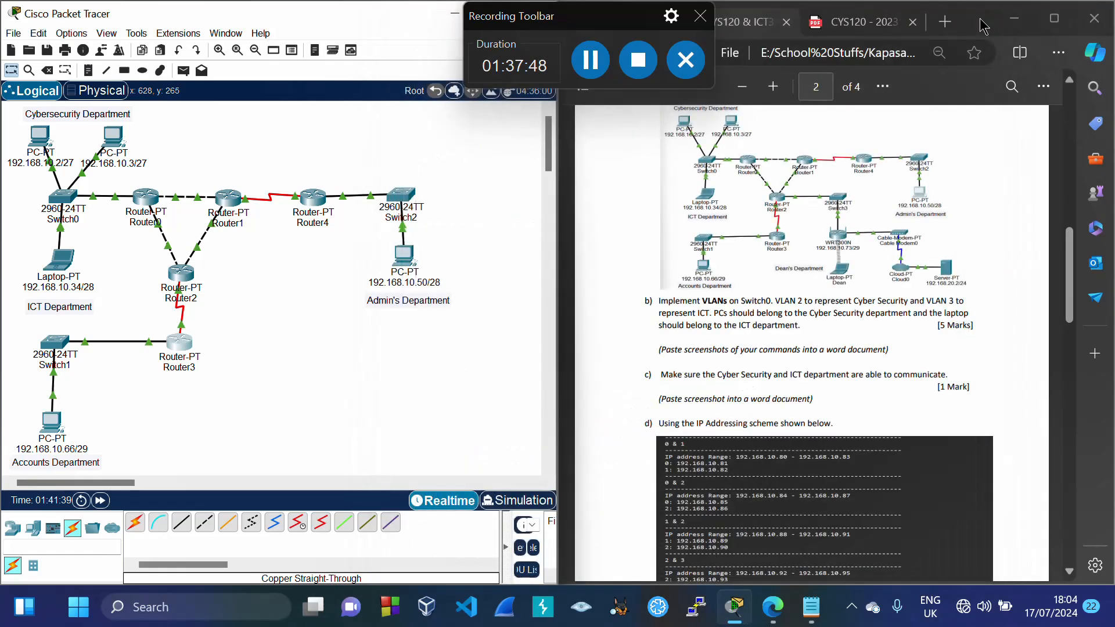
# Return to the VLSM TABLE notes, duplicate the whole Router3 RIP block below itself and rename the copy's heading "Router4"
pyautogui.moveTo(818, 607)
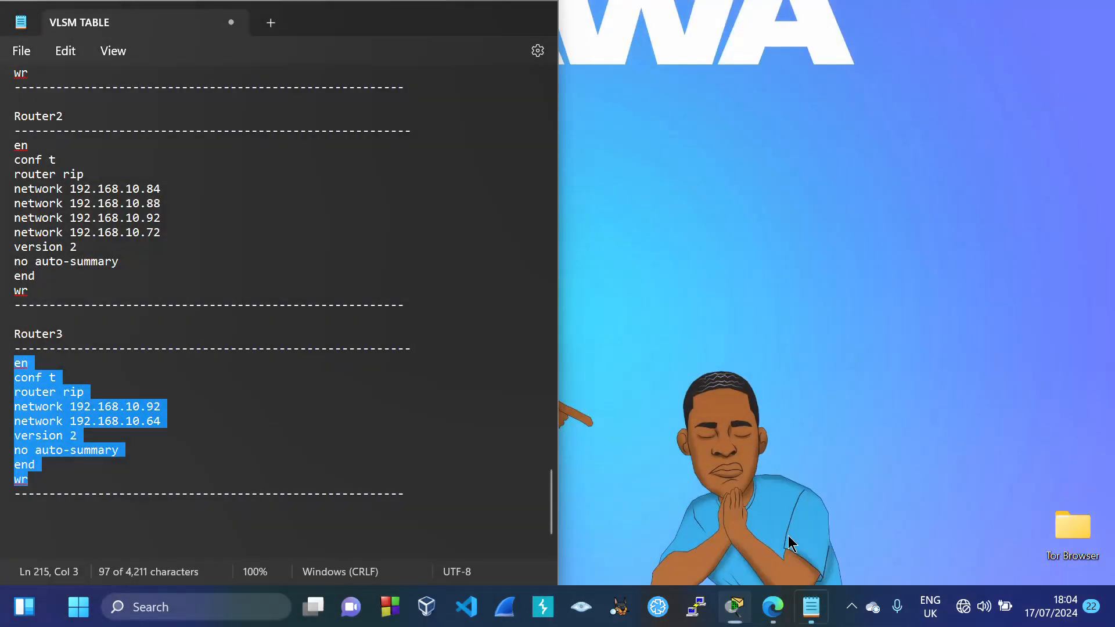
pyautogui.click(793, 545)
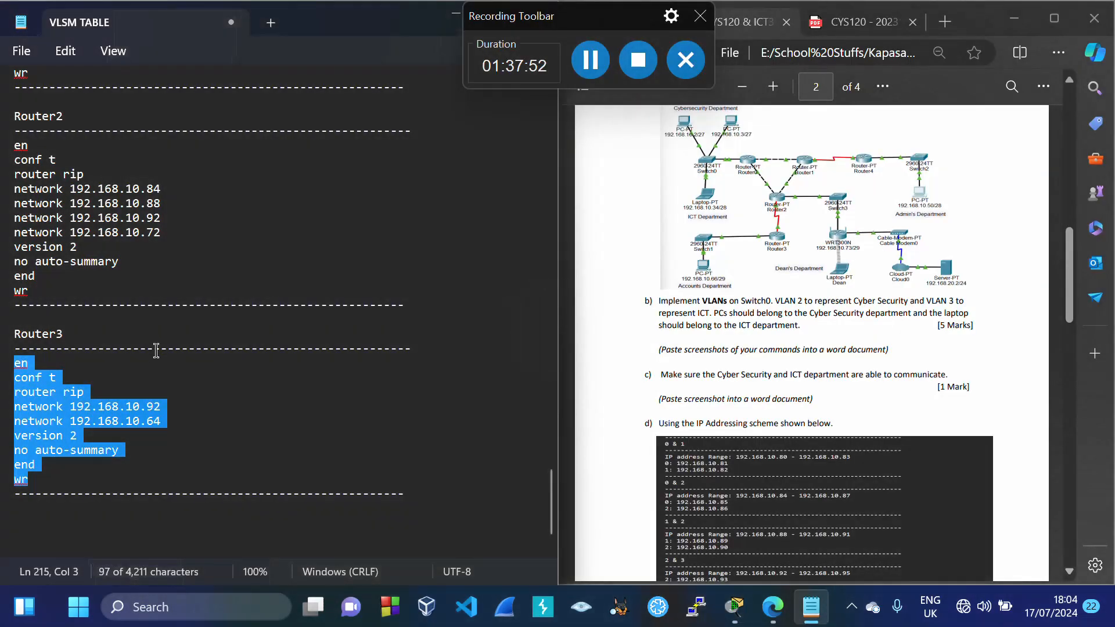
pyautogui.moveTo(16, 115); pyautogui.dragTo(430, 306)
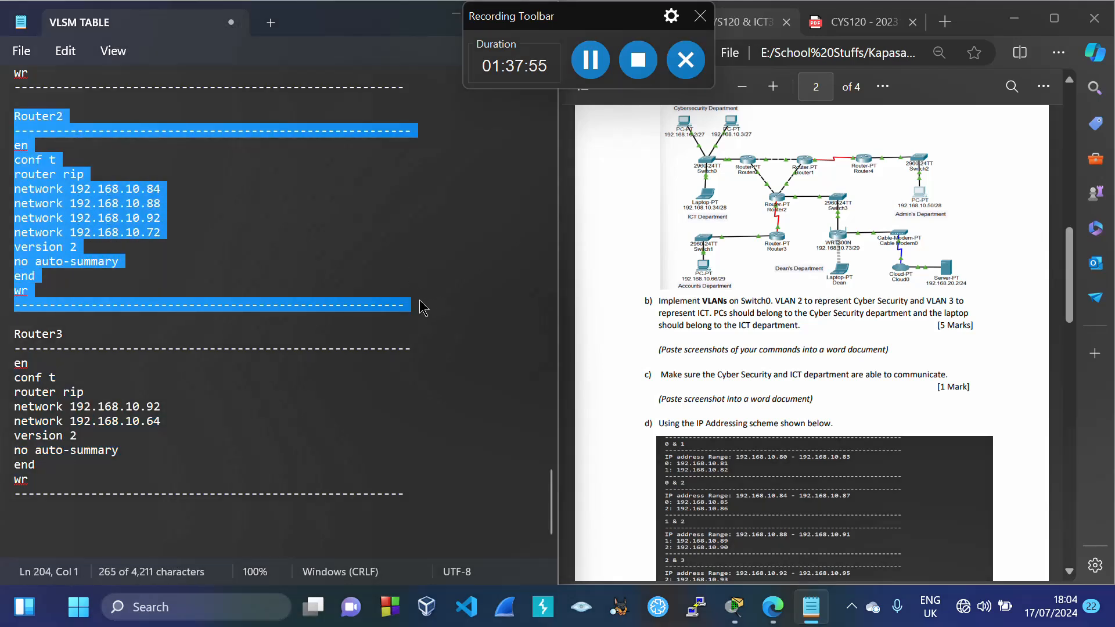
pyautogui.moveTo(16, 333); pyautogui.dragTo(410, 505)
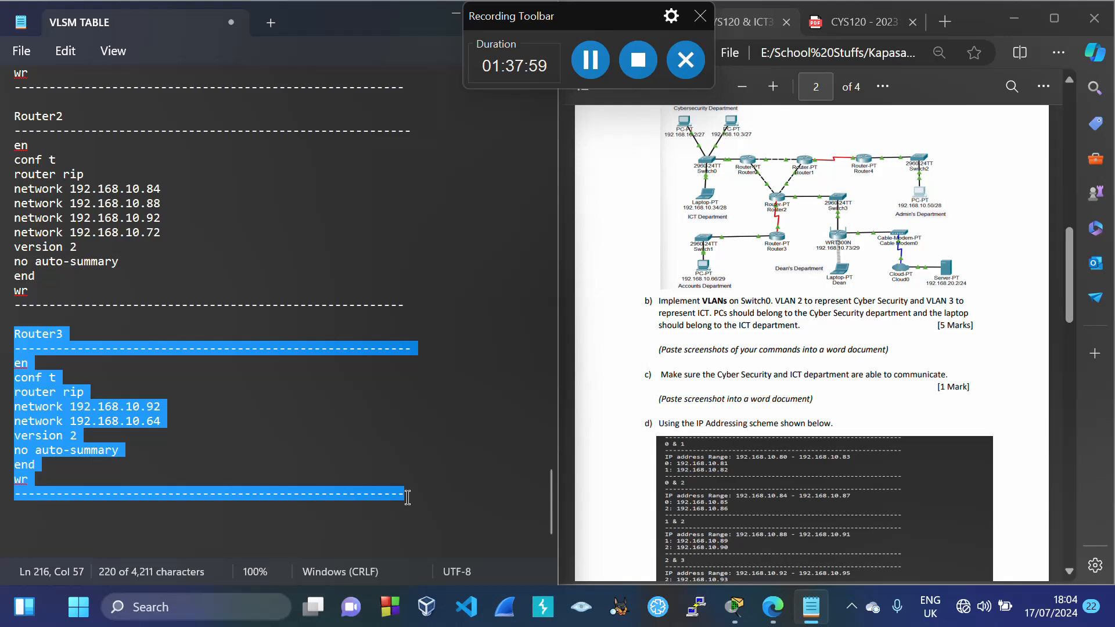
pyautogui.hotkey('ctrl', 'c')
pyautogui.click(408, 497)
pyautogui.press('Return')
pyautogui.press('Return')
pyautogui.hotkey('ctrl', 'v')
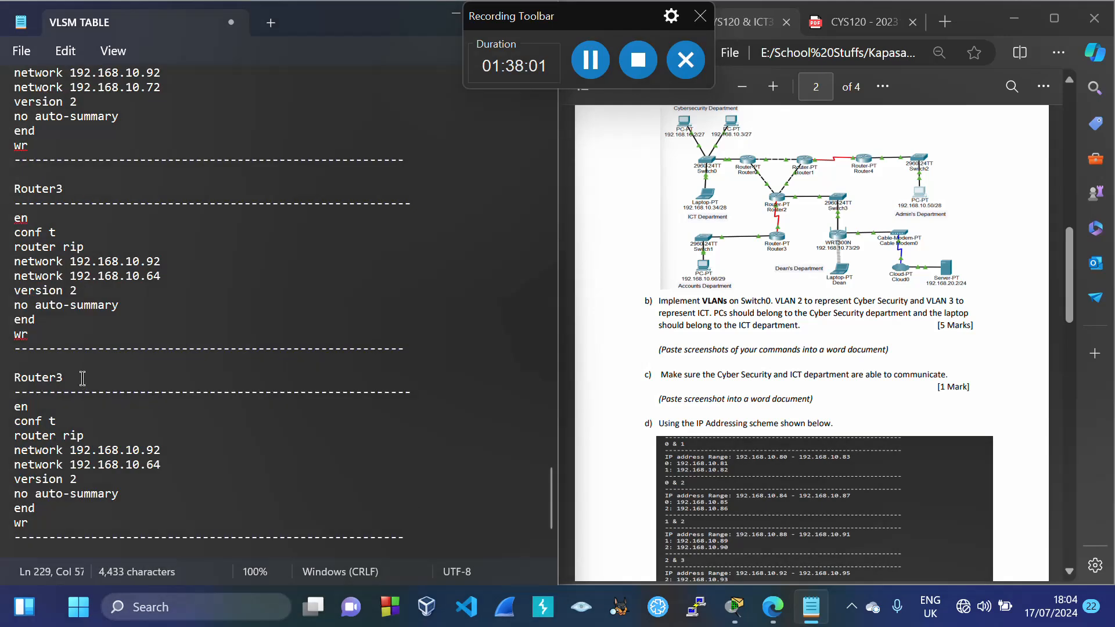
pyautogui.click(83, 378)
pyautogui.press('BackSpace')
pyautogui.write('4')
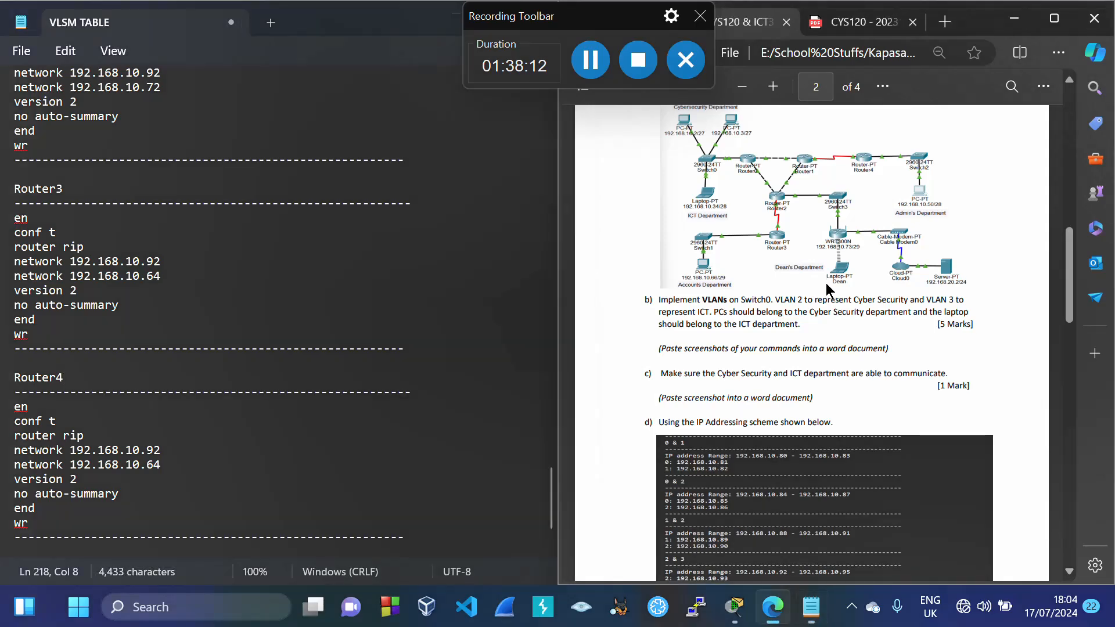
# Using the exam's addressing scheme and topology, edit the Router4 block's network lines to 192.168.10.96 and 192.168.10.48
pyautogui.scroll(-7, 825, 283)
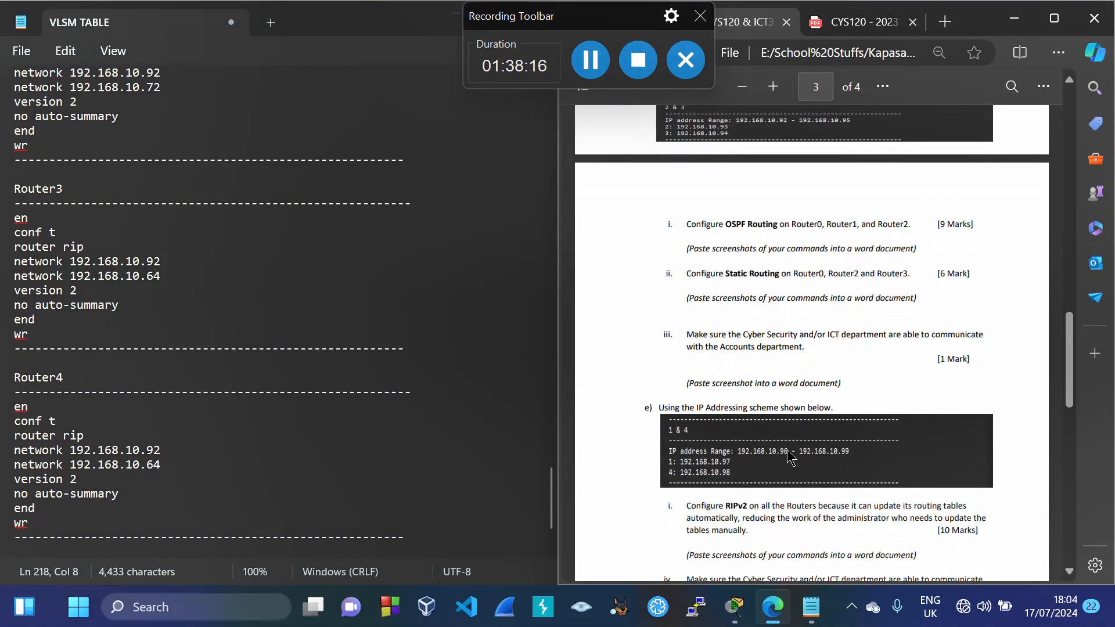
pyautogui.click(181, 449)
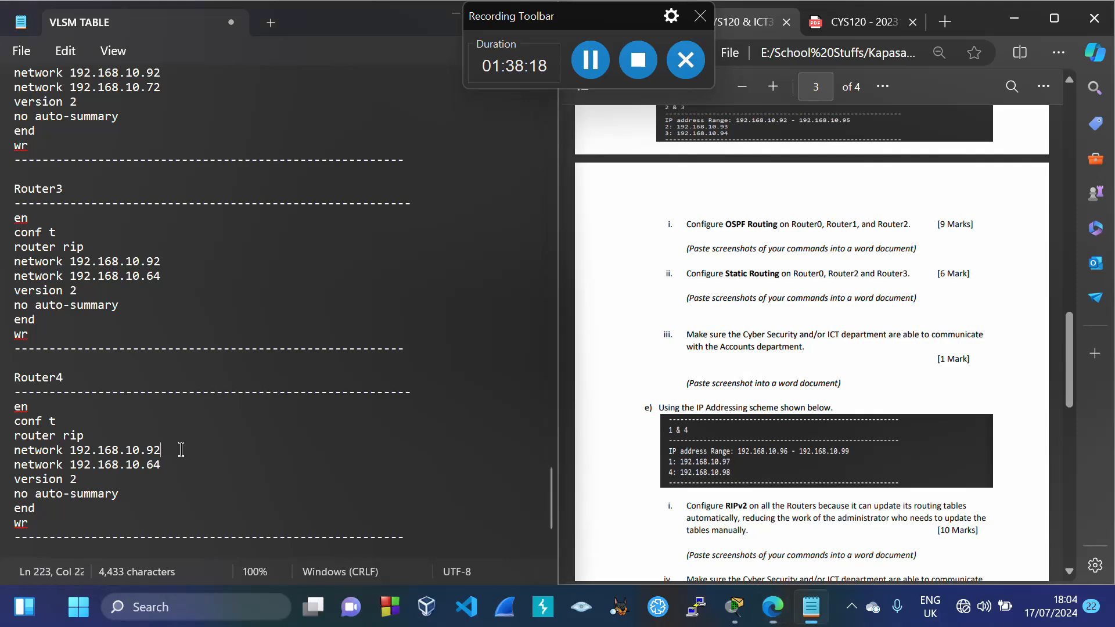
pyautogui.press('BackSpace')
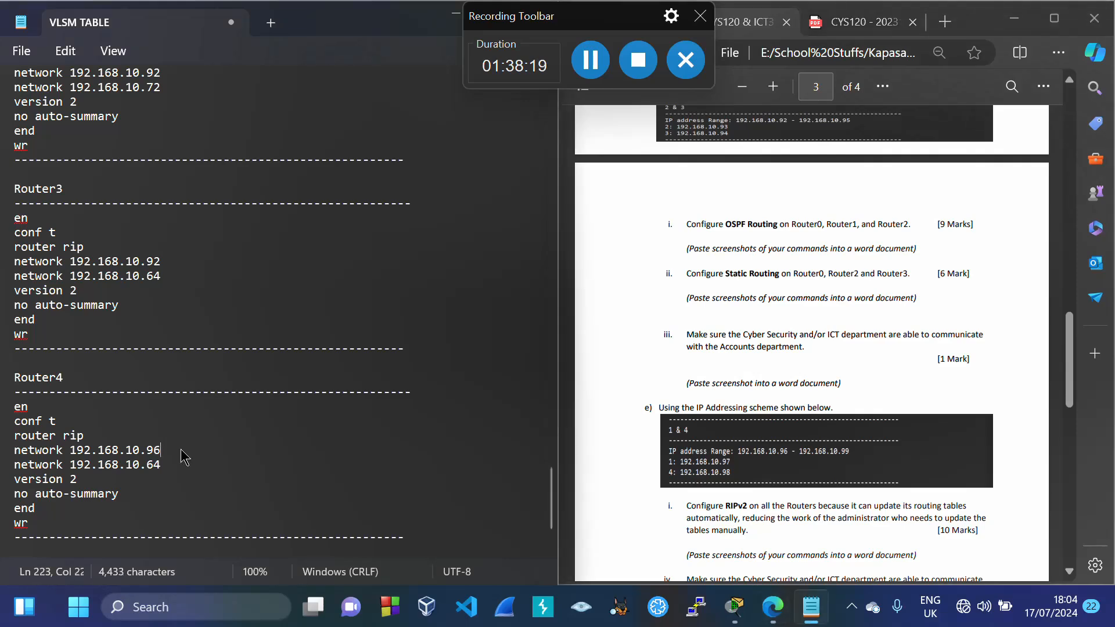
pyautogui.click(757, 360)
pyautogui.scroll(1, 757, 360)
pyautogui.scroll(5, 757, 360)
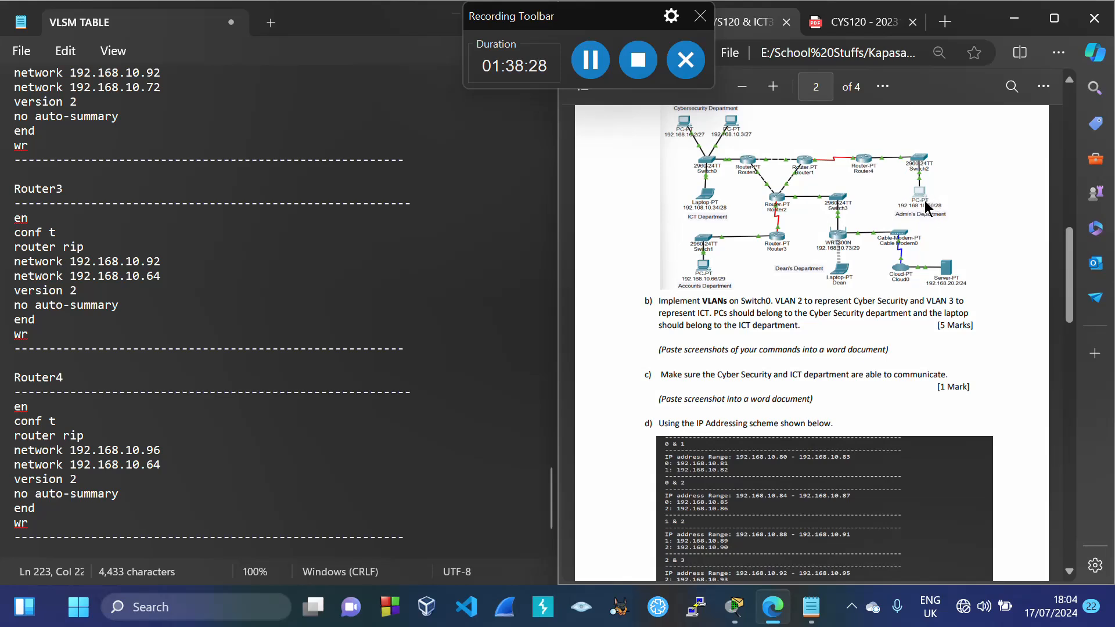
pyautogui.click(176, 463)
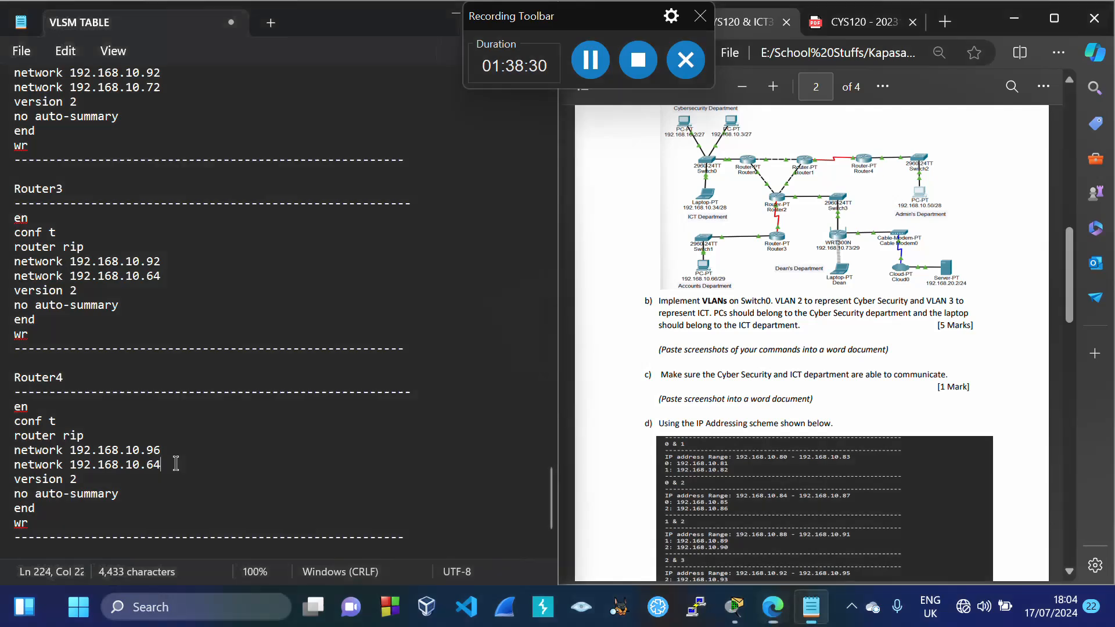
pyautogui.press('BackSpace')
pyautogui.press('BackSpace')
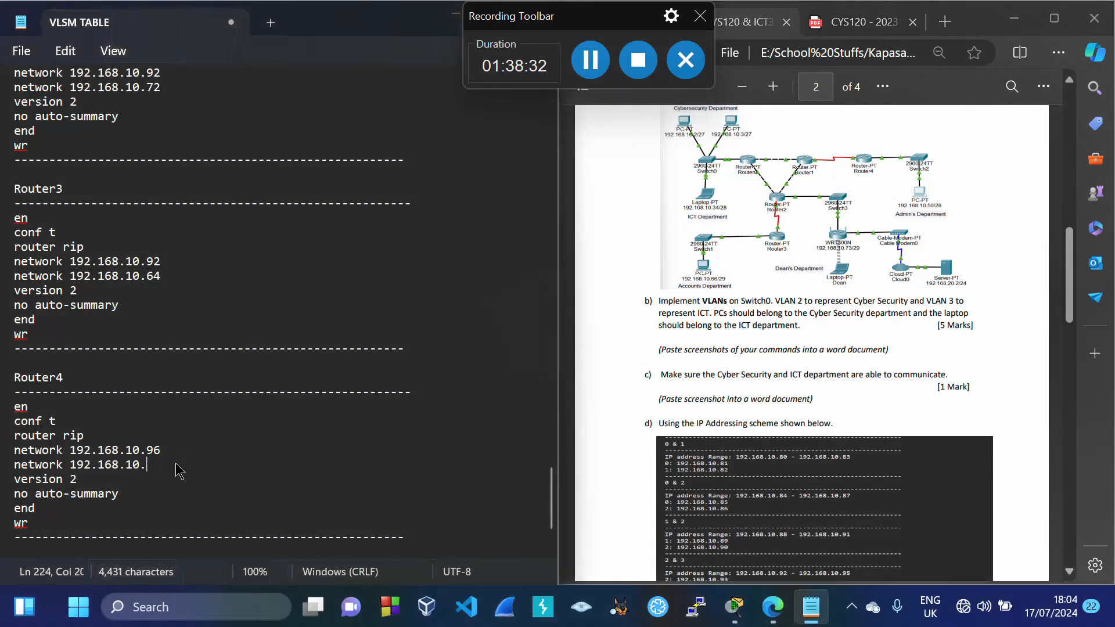
pyautogui.write('48')
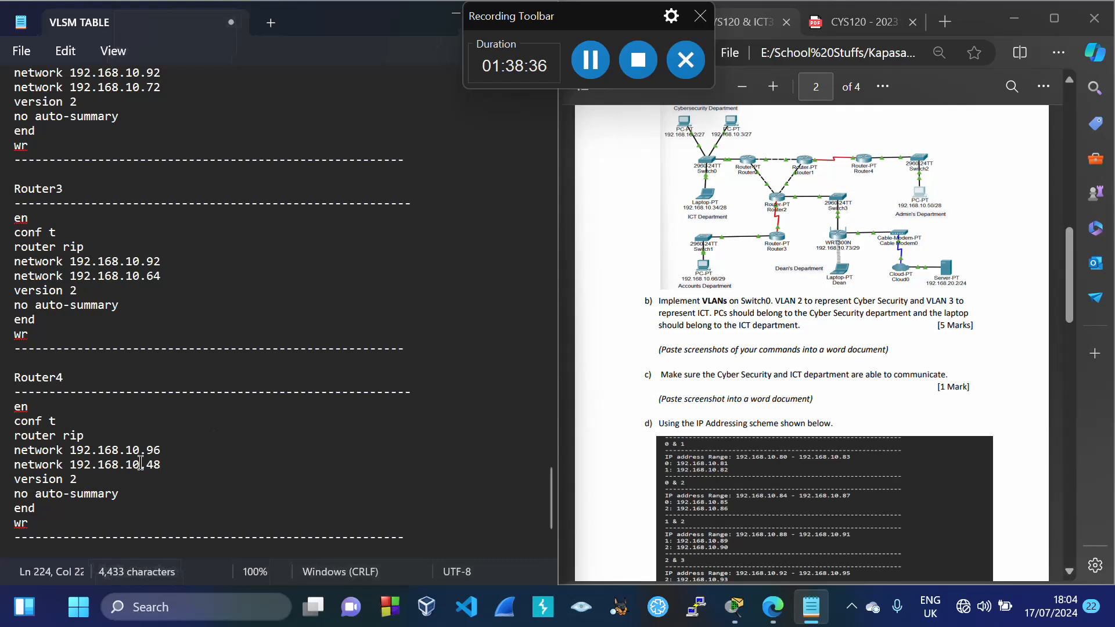
# Copy the Router4 RIP commands from the notes, switch to Packet Tracer and open Router4's command line
pyautogui.moveTo(15, 407); pyautogui.dragTo(32, 525)
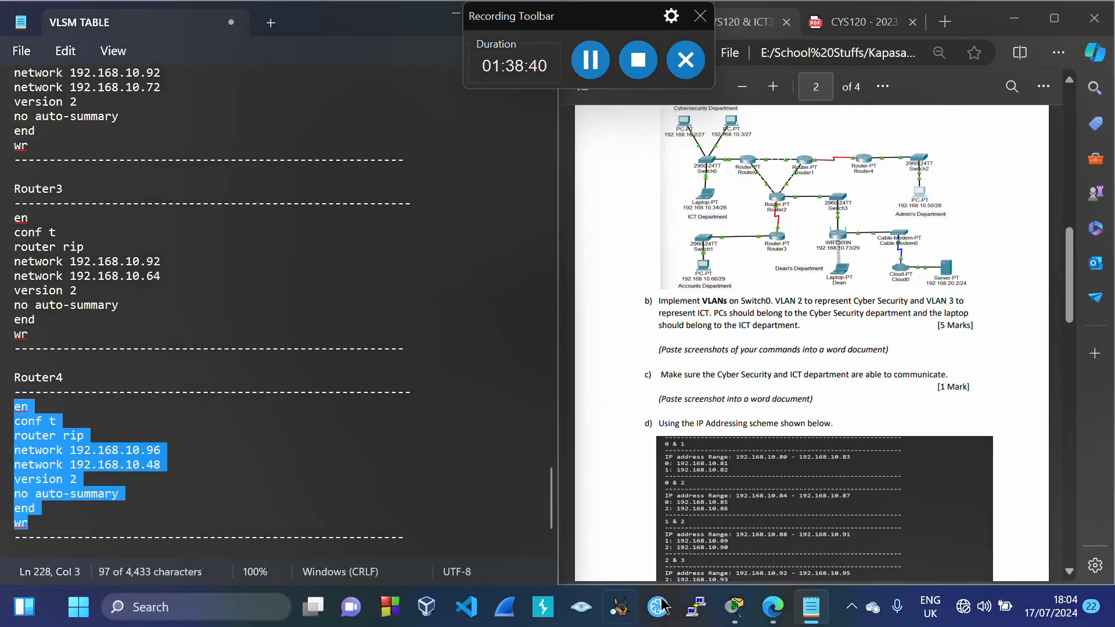
pyautogui.moveTo(736, 604)
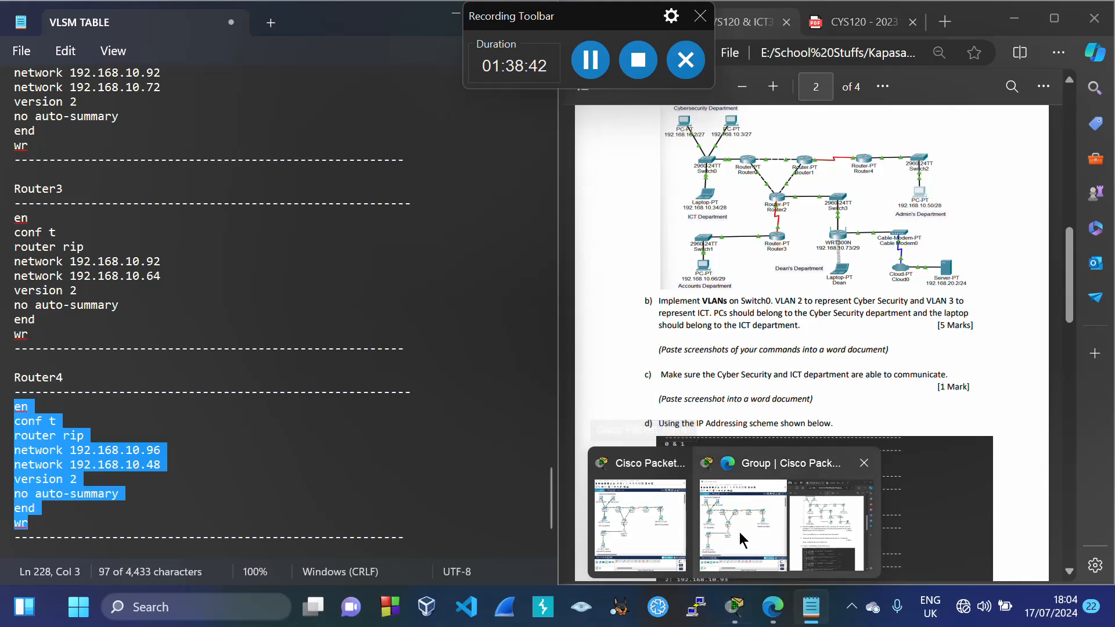
pyautogui.click(639, 523)
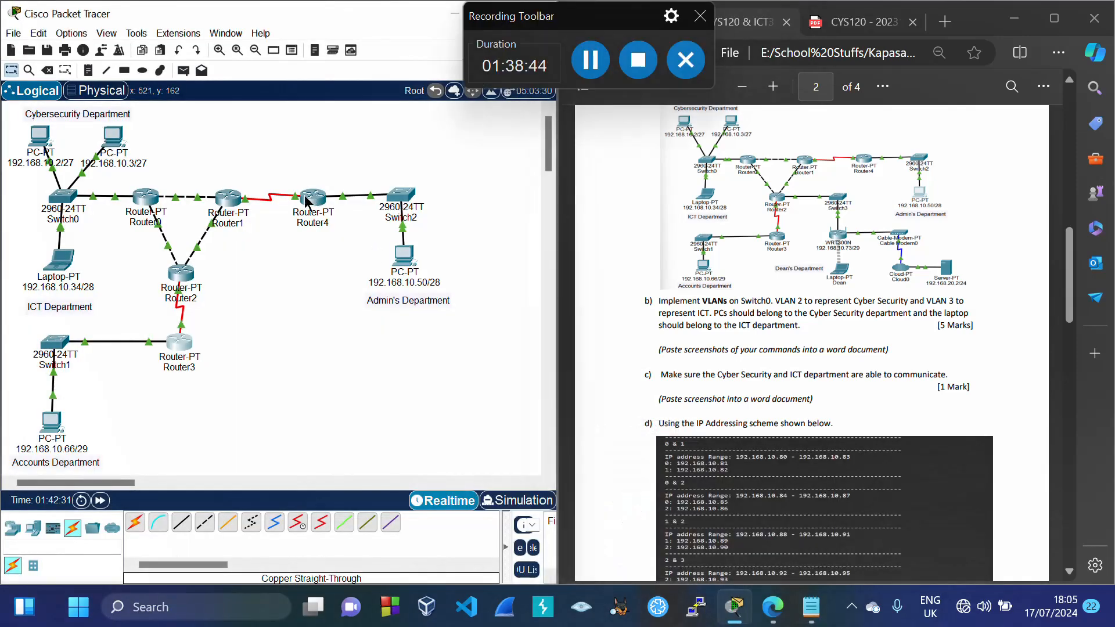
pyautogui.click(306, 203)
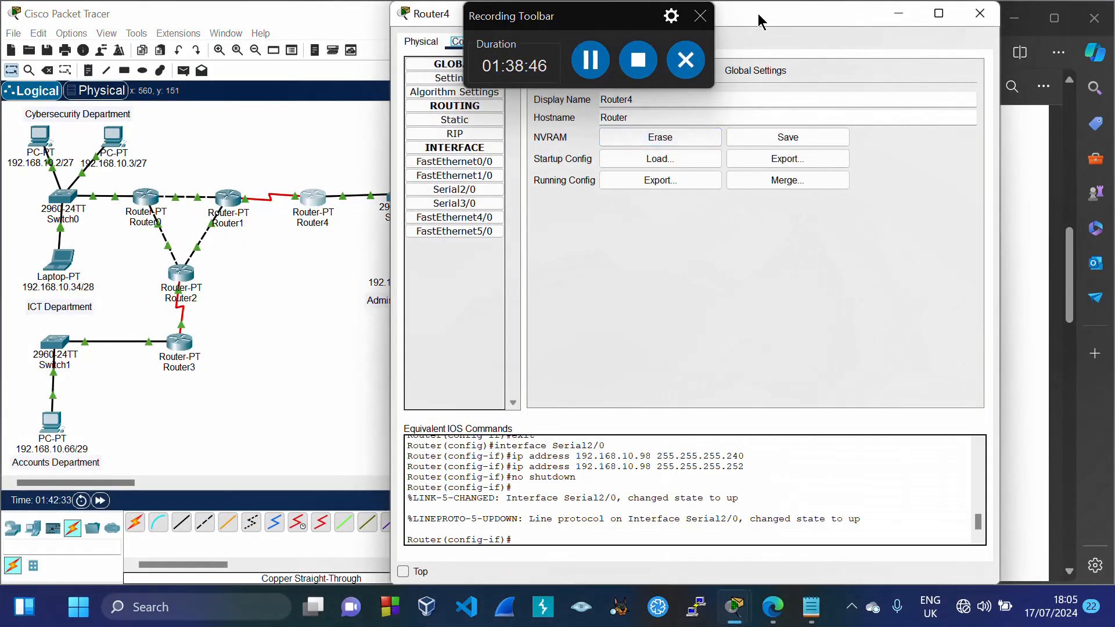
pyautogui.moveTo(716, 46); pyautogui.dragTo(616, 68)
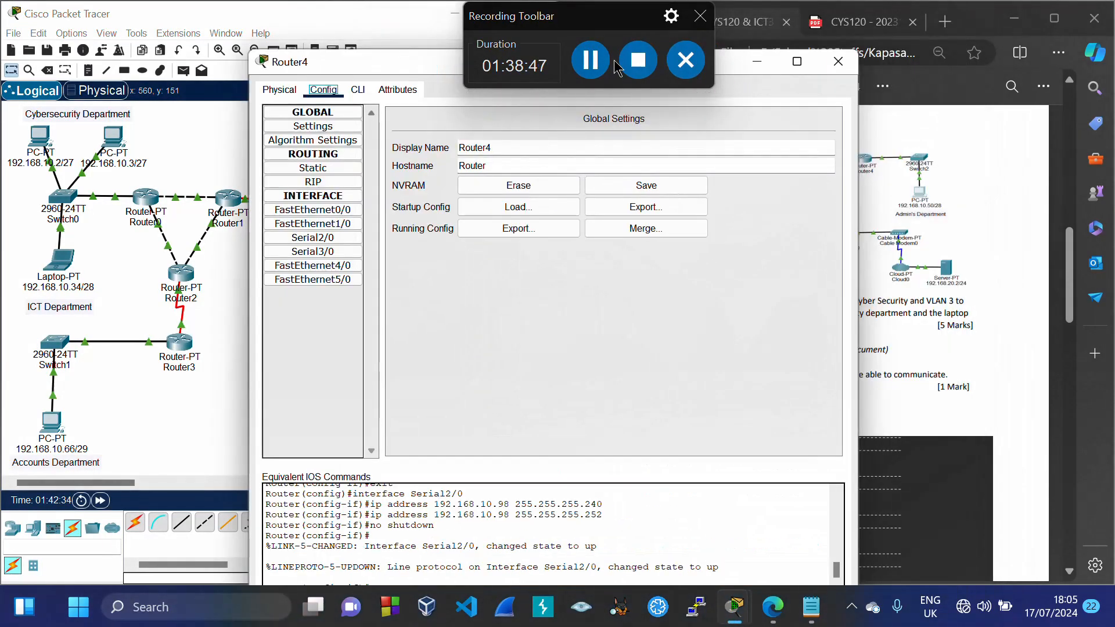
pyautogui.click(357, 89)
# Exit Router4's configuration modes back to the user prompt, paste in the copied RIP commands, and close the router window
pyautogui.write('exit')
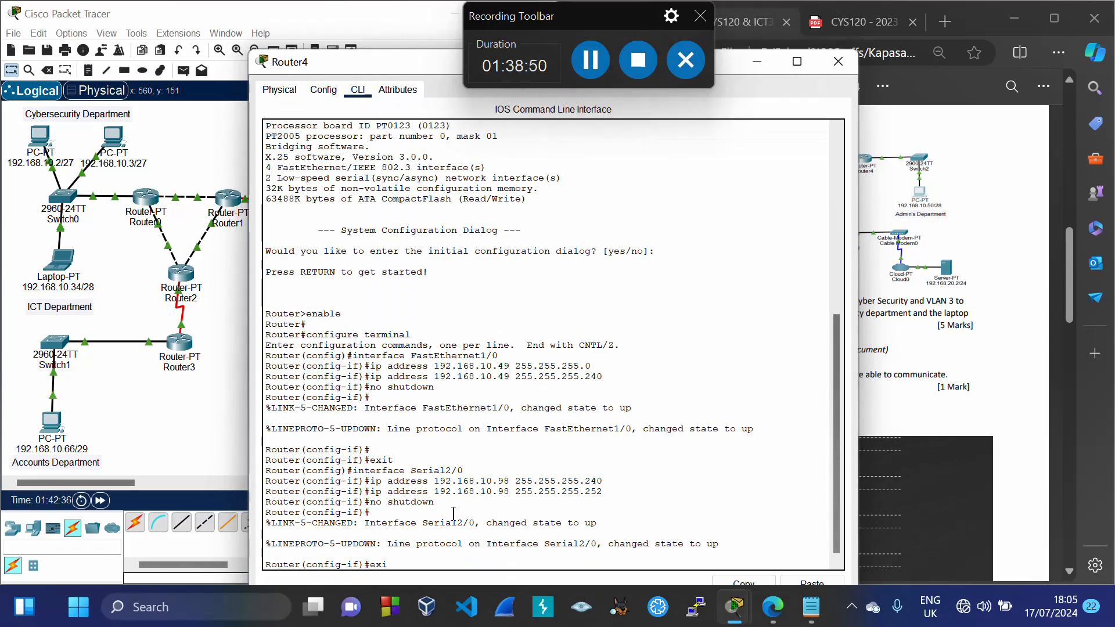
pyautogui.press('Return')
pyautogui.write('exit')
pyautogui.press('Return')
pyautogui.press('Return')
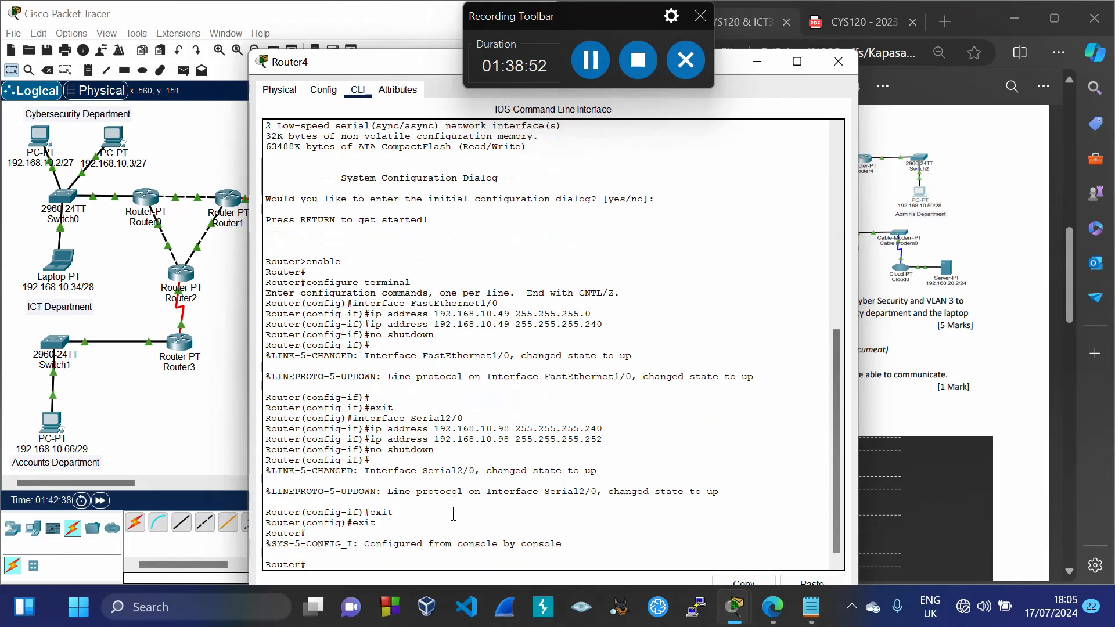
pyautogui.write('exit')
pyautogui.press('Return')
pyautogui.press('Return')
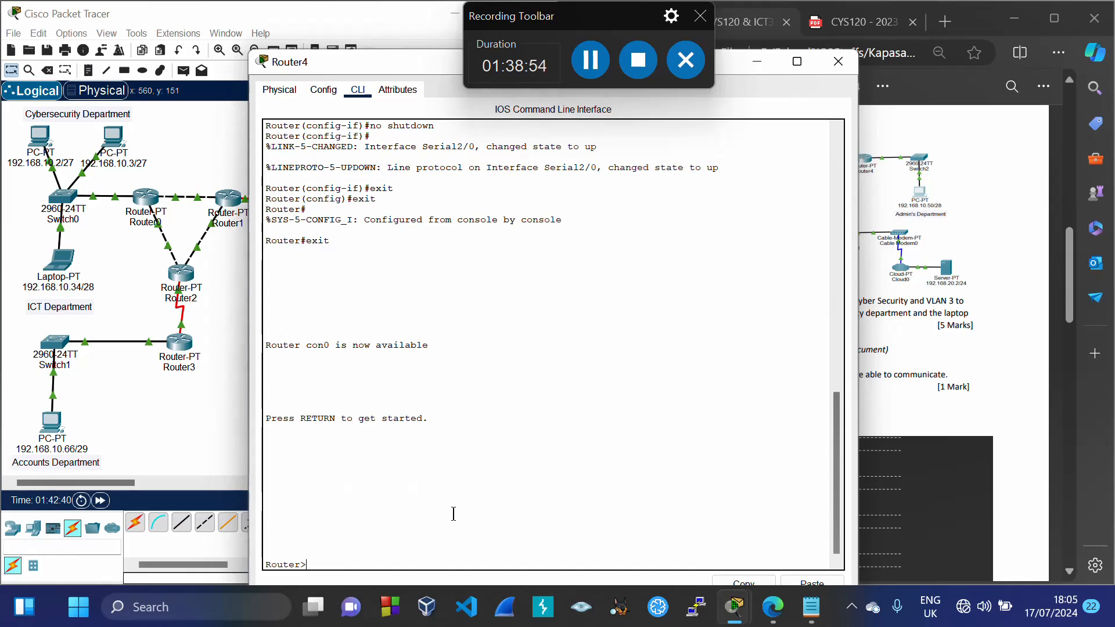
pyautogui.click(820, 580)
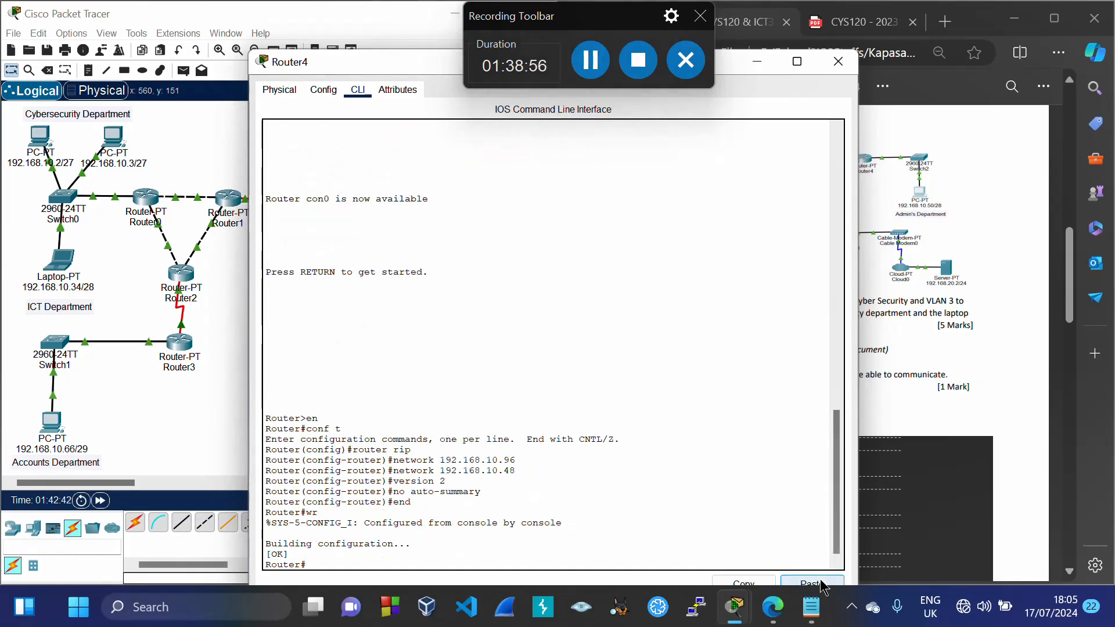
pyautogui.click(837, 61)
# Reread exam question e) on RIPv2 and examine the RIPv2 command screenshots for Router0 to Router4 in the answer document
pyautogui.click(792, 396)
pyautogui.scroll(-6, 791, 395)
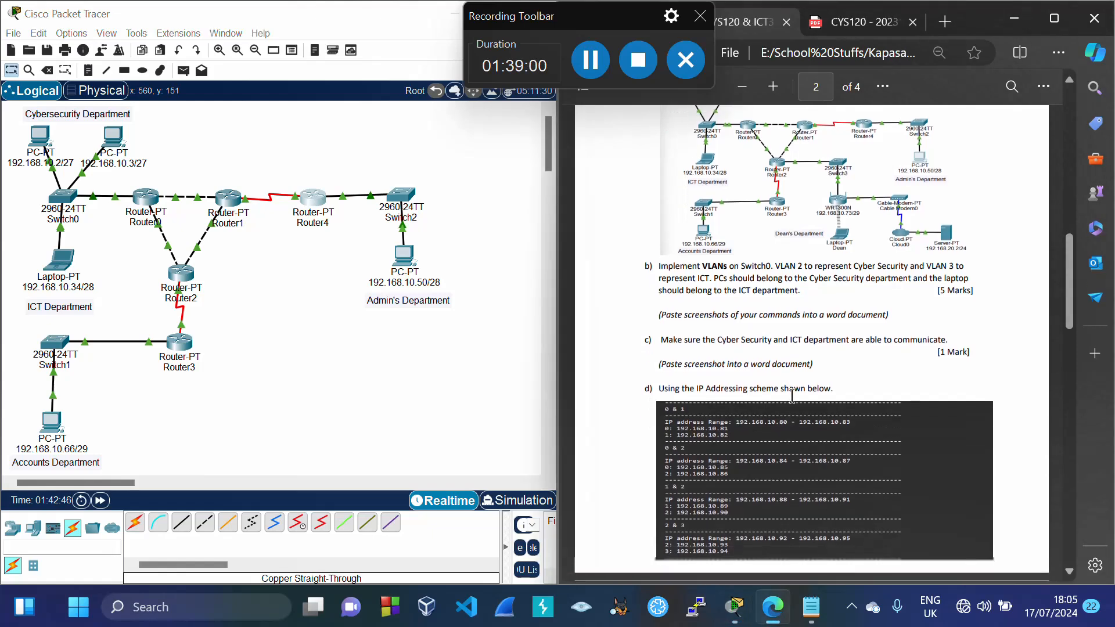
pyautogui.scroll(-3, 792, 396)
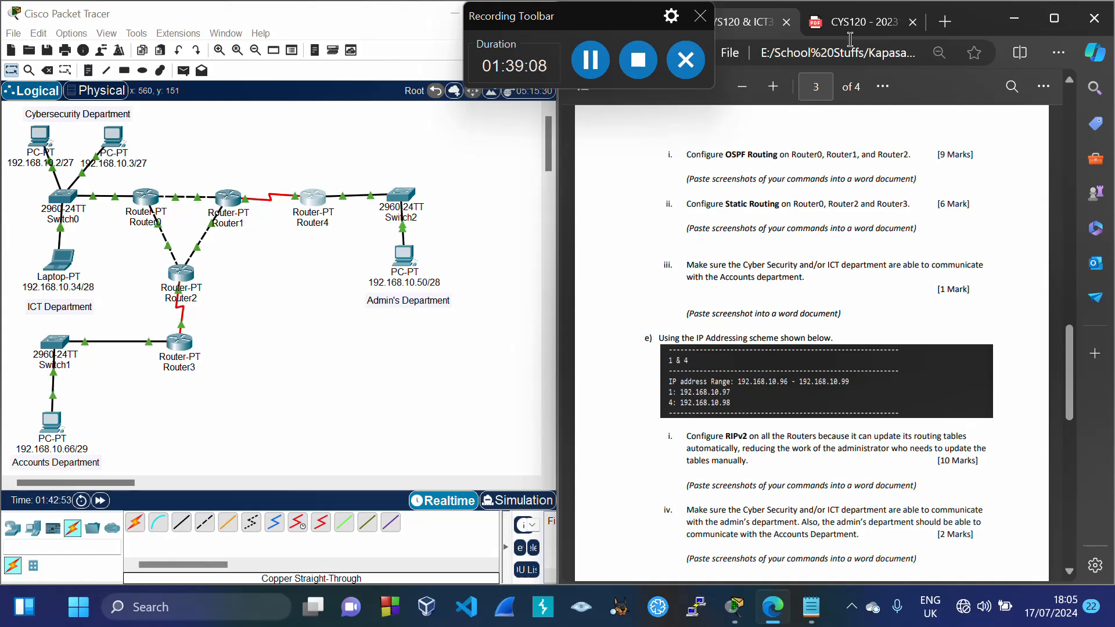
pyautogui.click(858, 21)
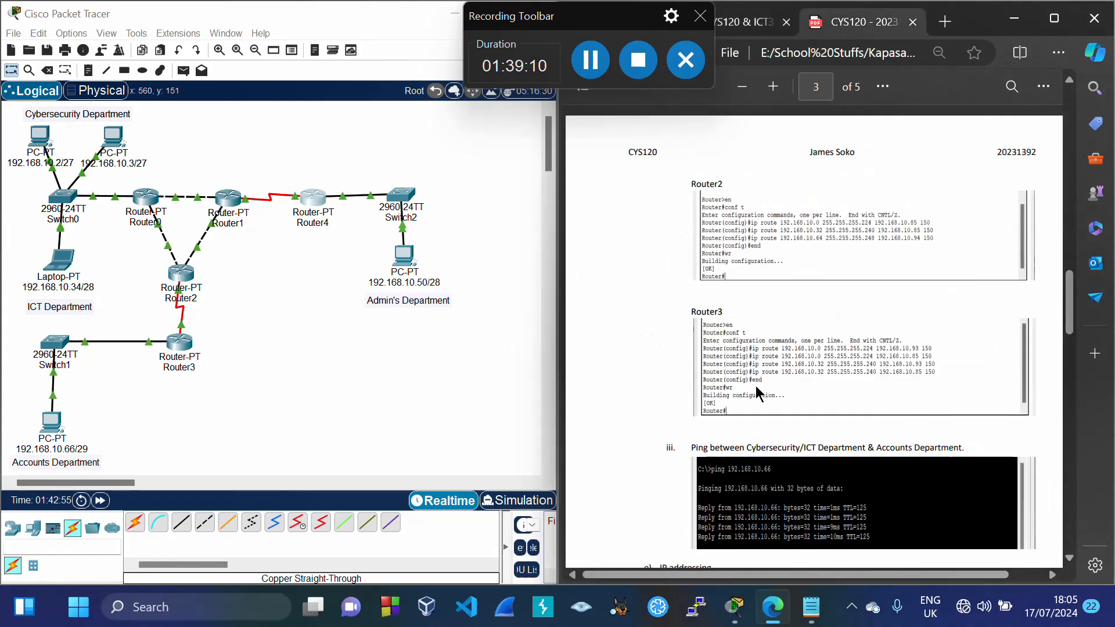
pyautogui.scroll(-4, 756, 395)
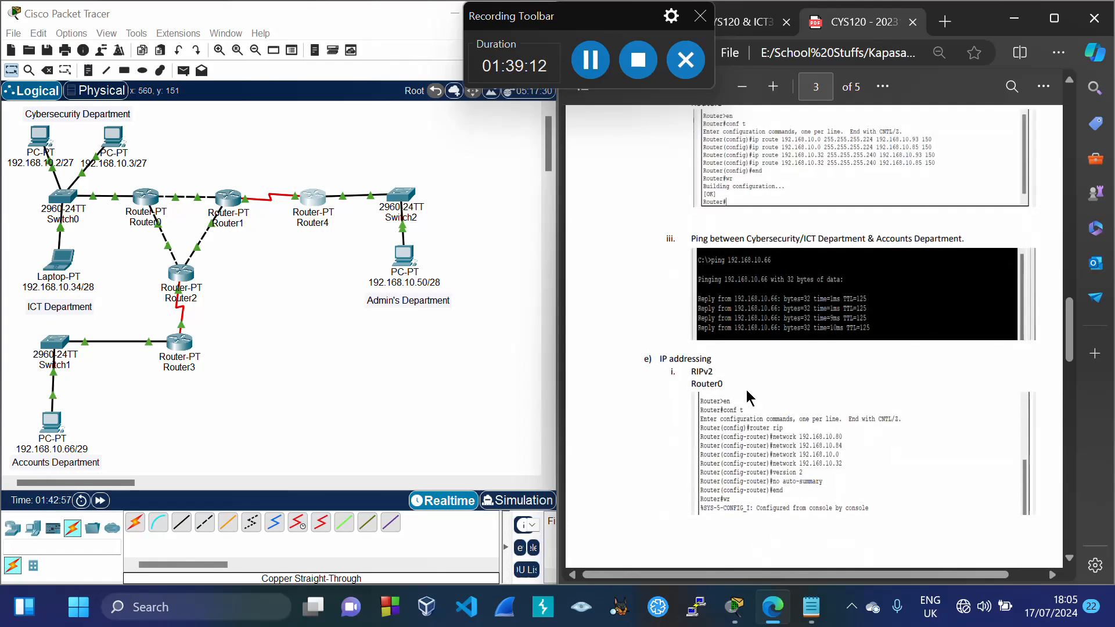
pyautogui.scroll(-3, 787, 423)
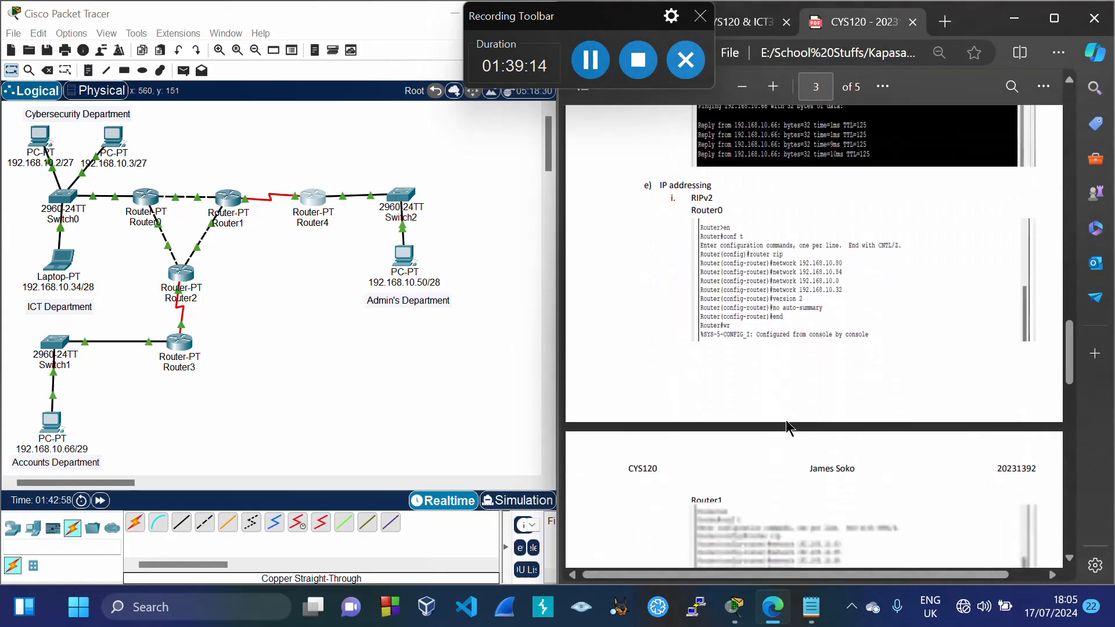
pyautogui.scroll(-1, 785, 420)
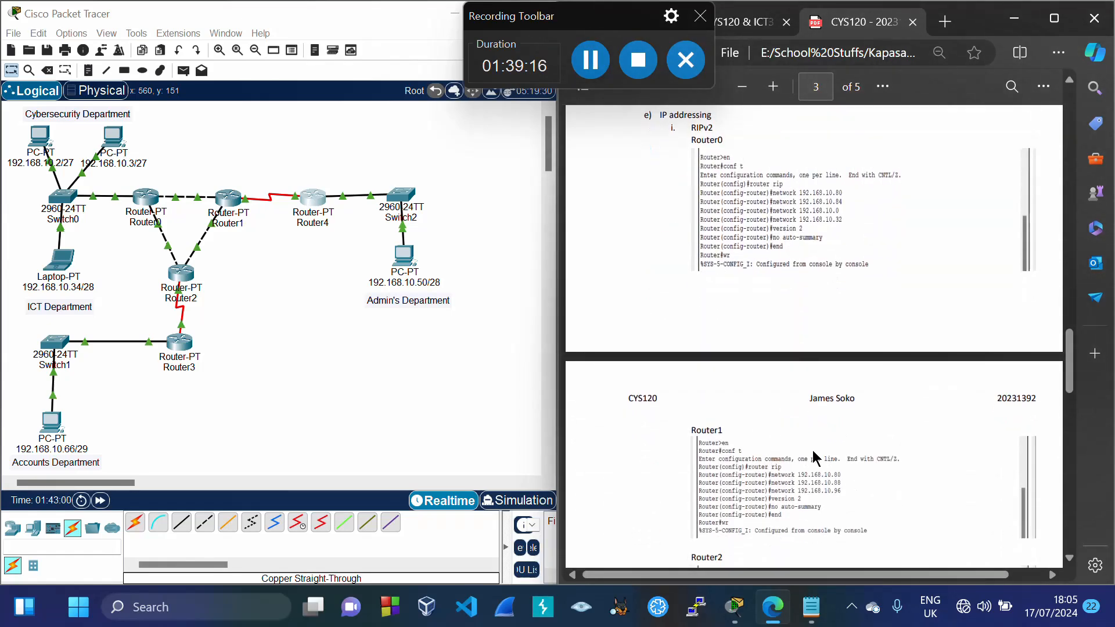
pyautogui.scroll(-3, 812, 451)
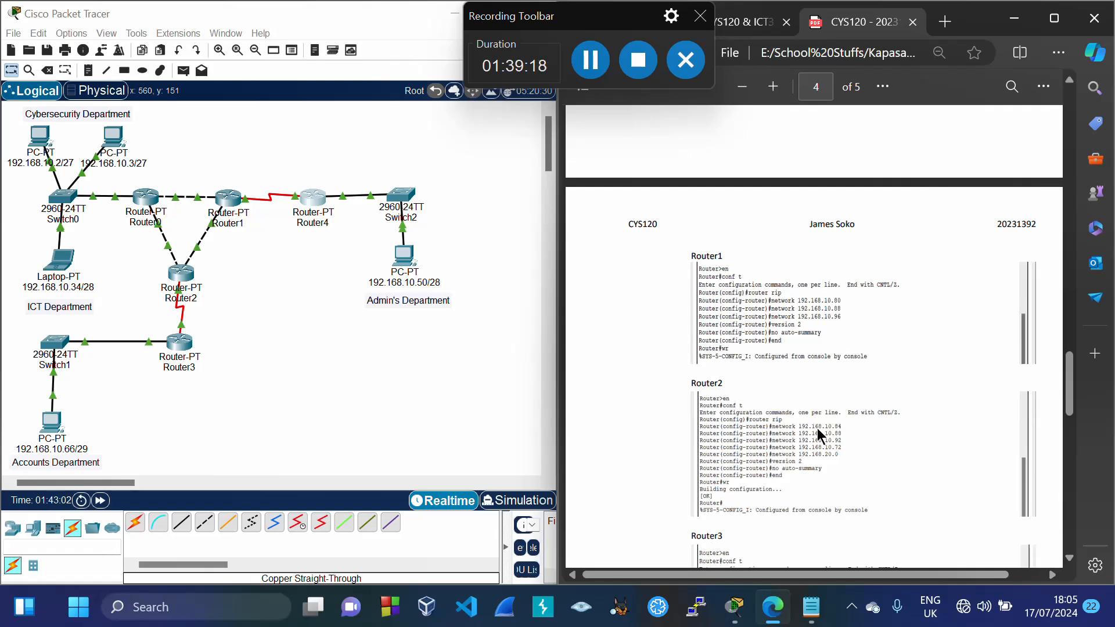
pyautogui.scroll(-2, 822, 435)
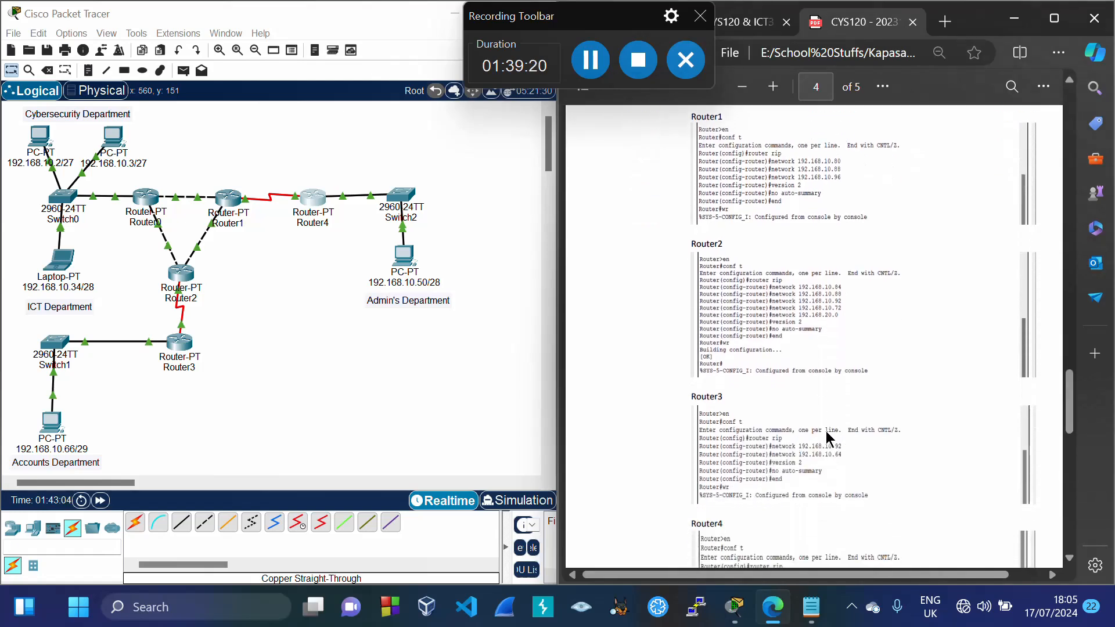
pyautogui.scroll(-2, 825, 432)
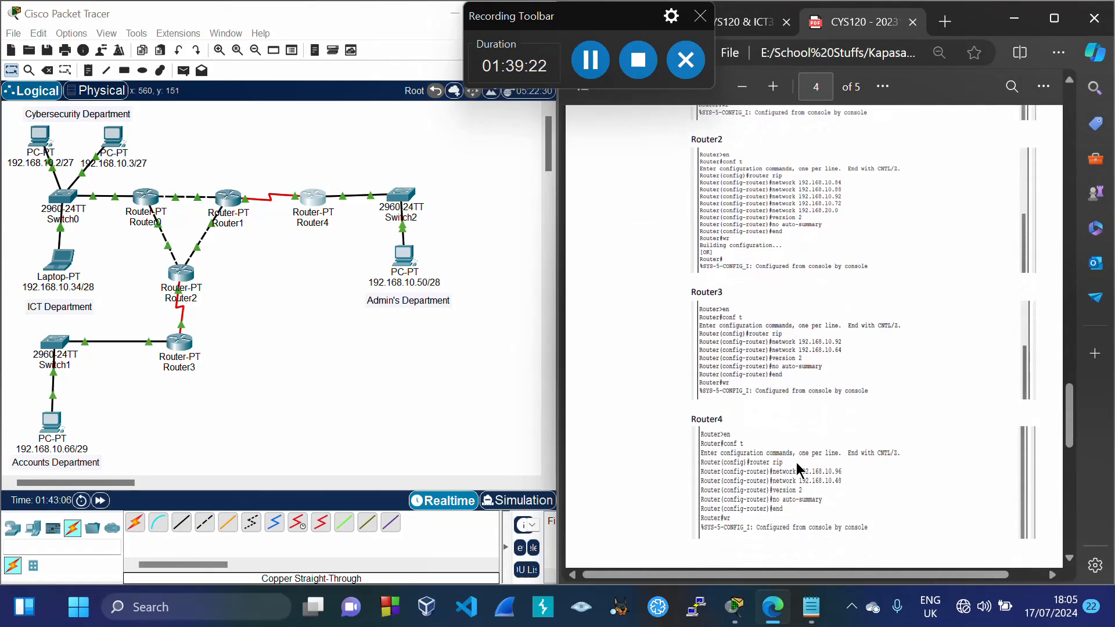
pyautogui.click(743, 26)
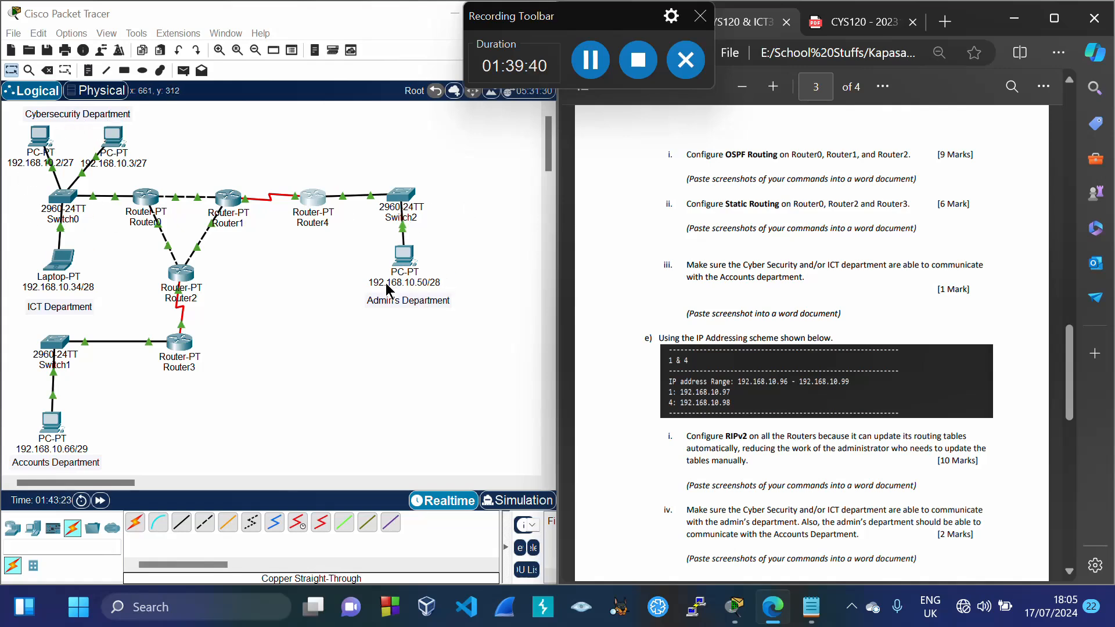
# From the Cybersecurity PC 192.168.10.2, ping the Admin PC at 192.168.10.50 twice from its command prompt, then close the PC window
pyautogui.click(36, 138)
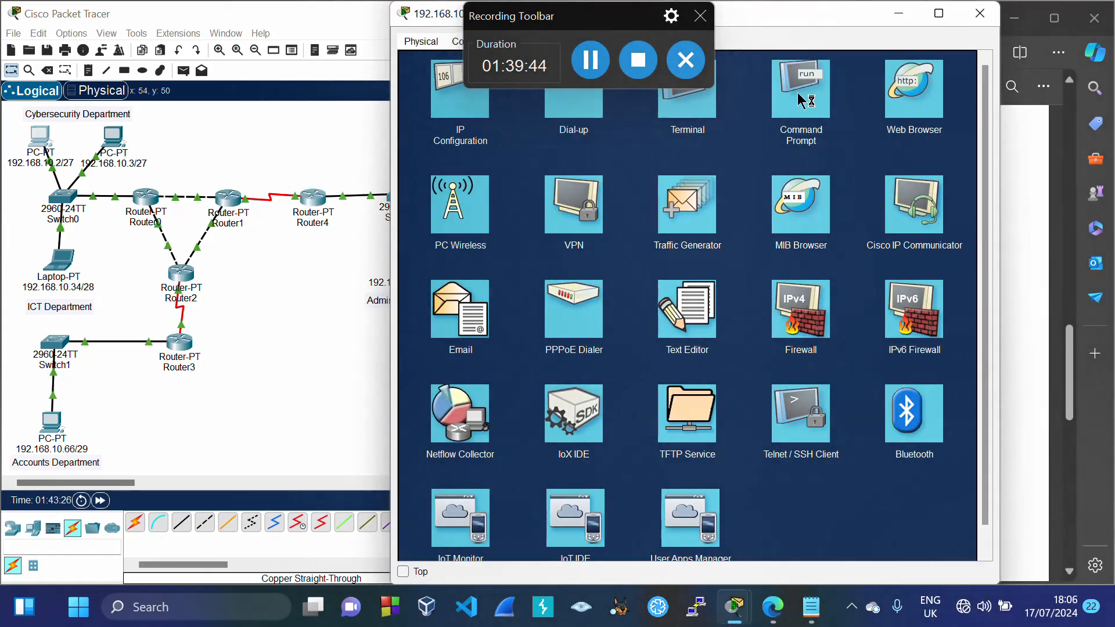
pyautogui.click(803, 100)
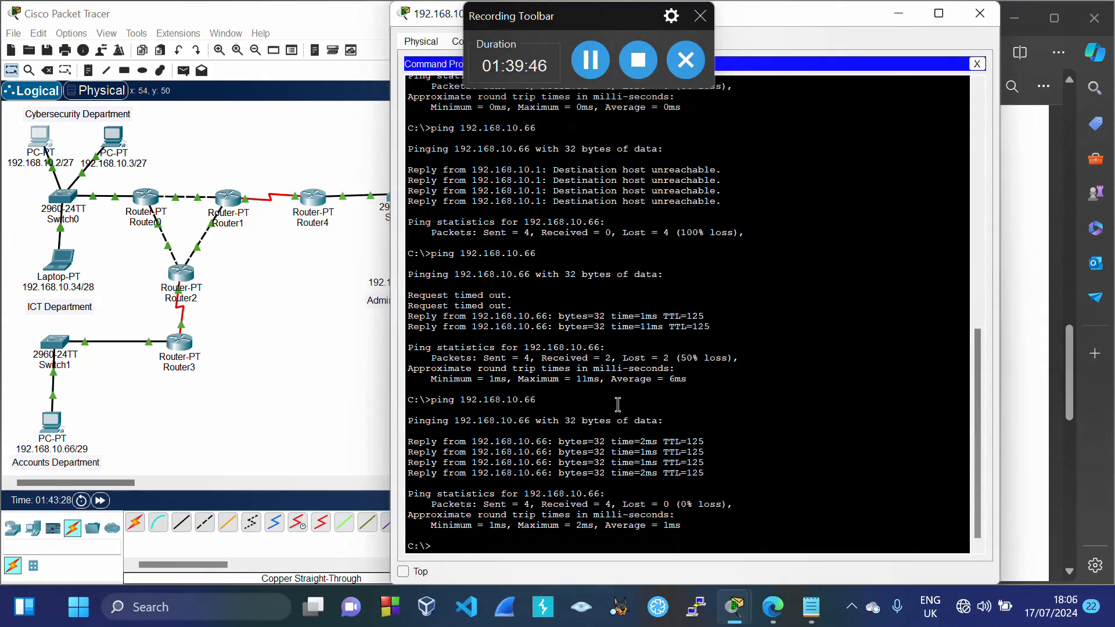
pyautogui.press('Up')
pyautogui.press('BackSpace')
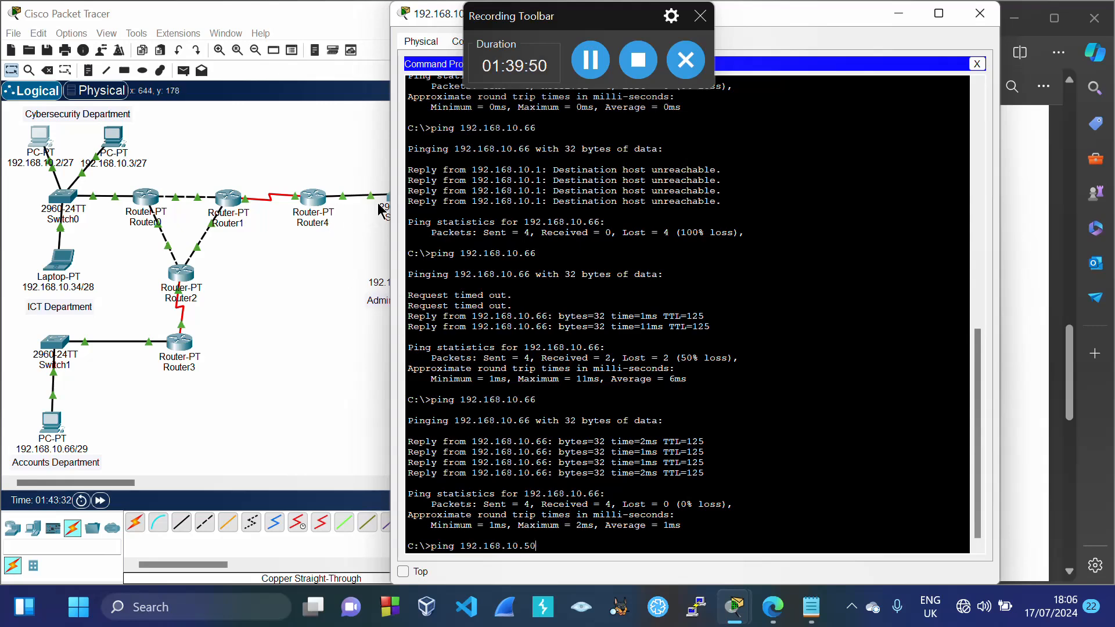
pyautogui.press('Return')
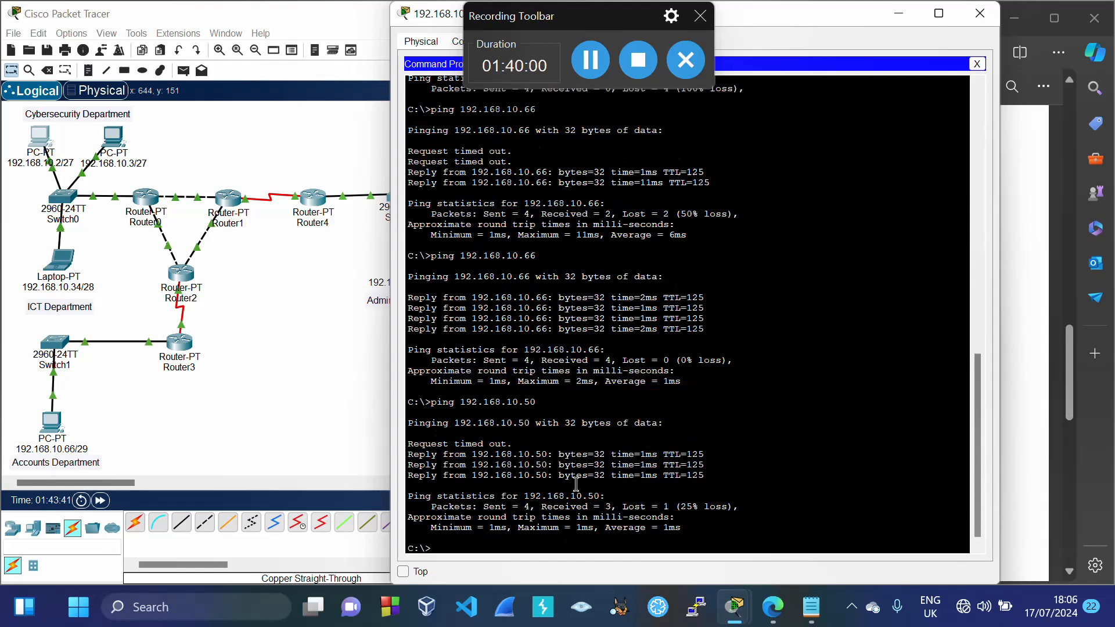
pyautogui.press('Up')
pyautogui.press('Return')
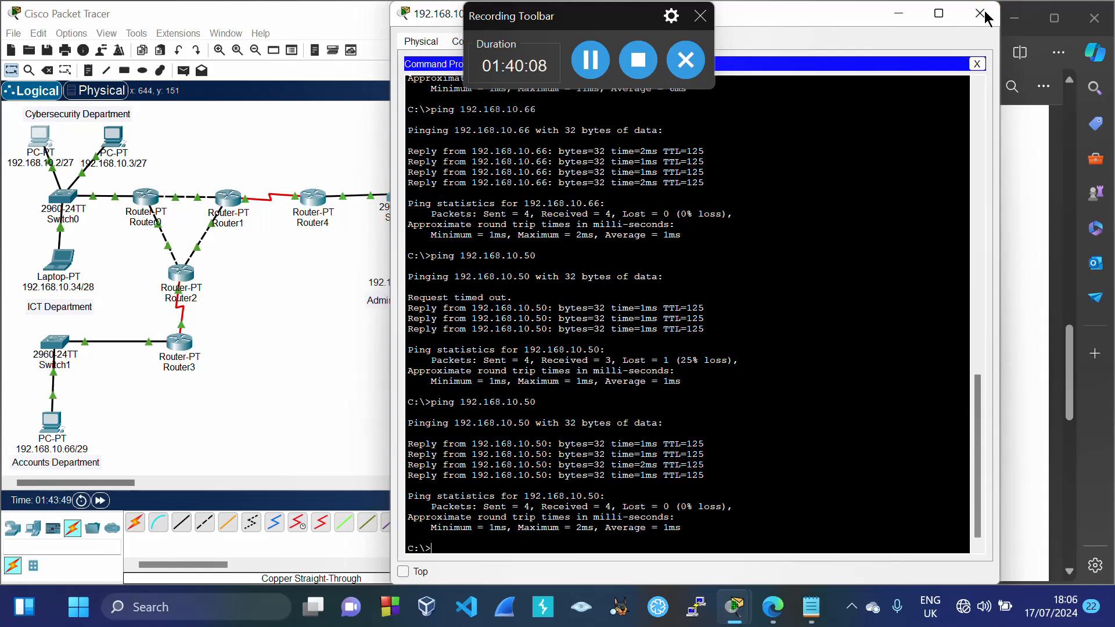
pyautogui.click(981, 14)
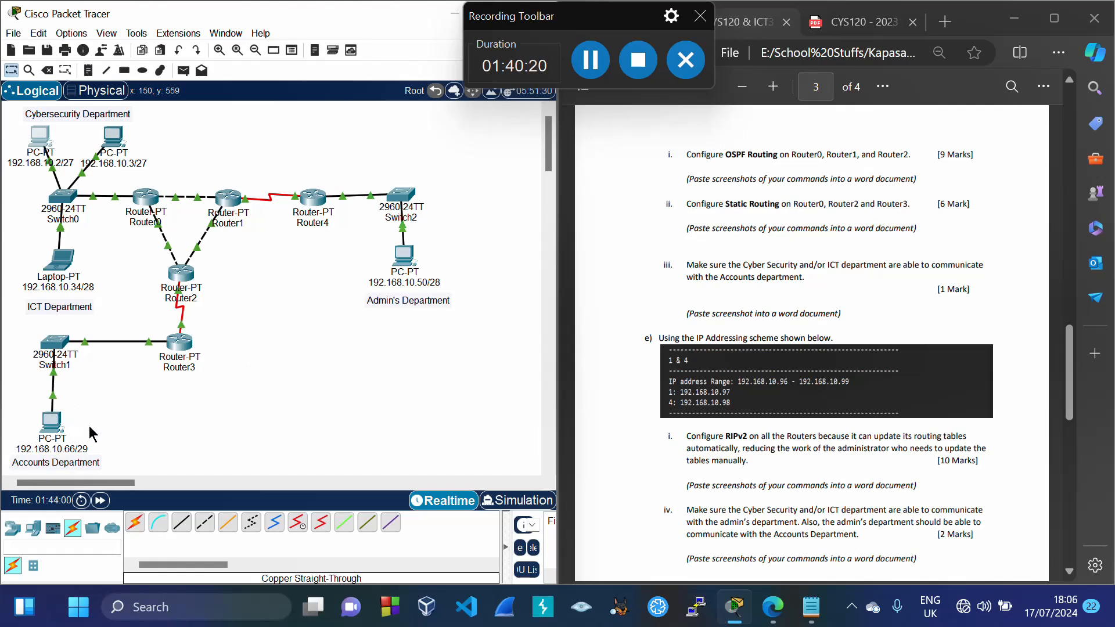
# From the Admin's Department PC's command prompt, ping the Accounts PC at 192.168.10.66, then close the PC window
pyautogui.click(401, 261)
pyautogui.click(818, 116)
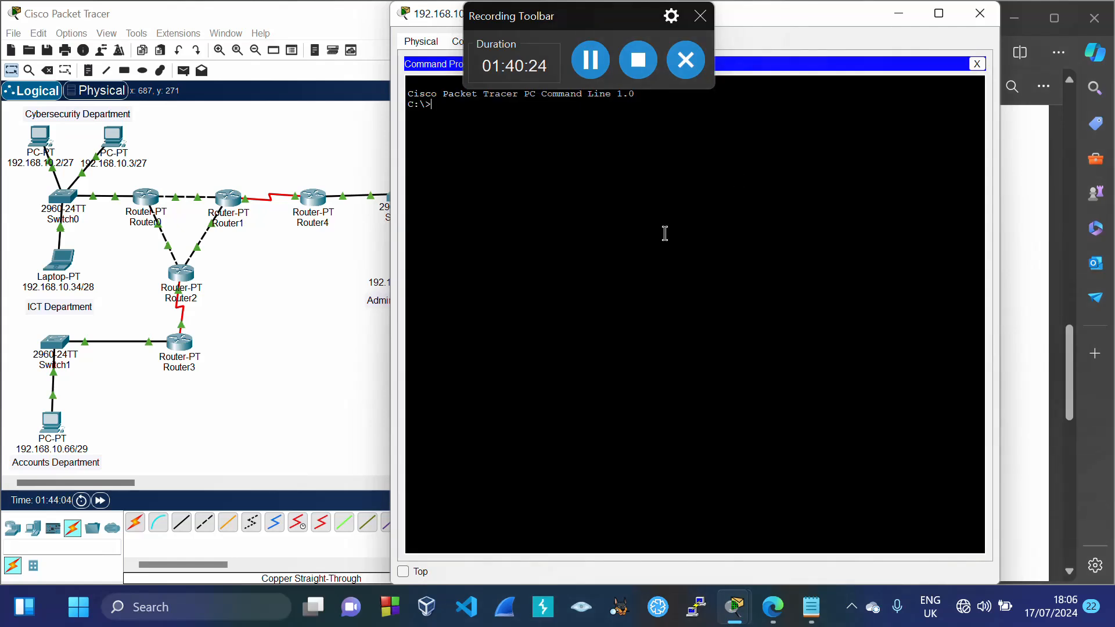
pyautogui.write('ping 192.168.10.66')
pyautogui.press('Return')
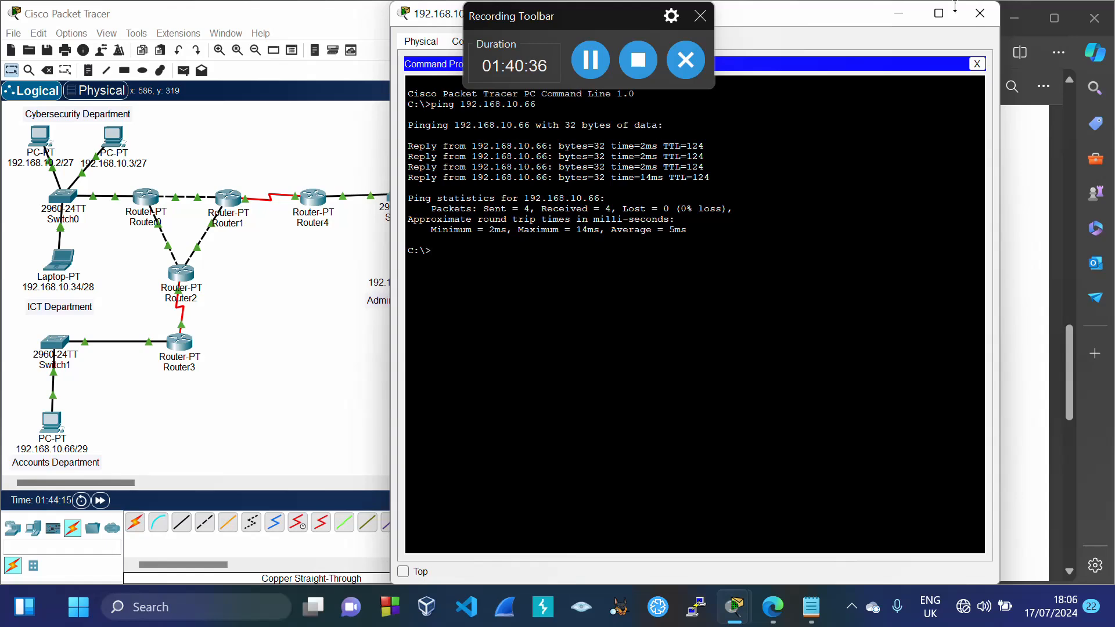
pyautogui.click(980, 13)
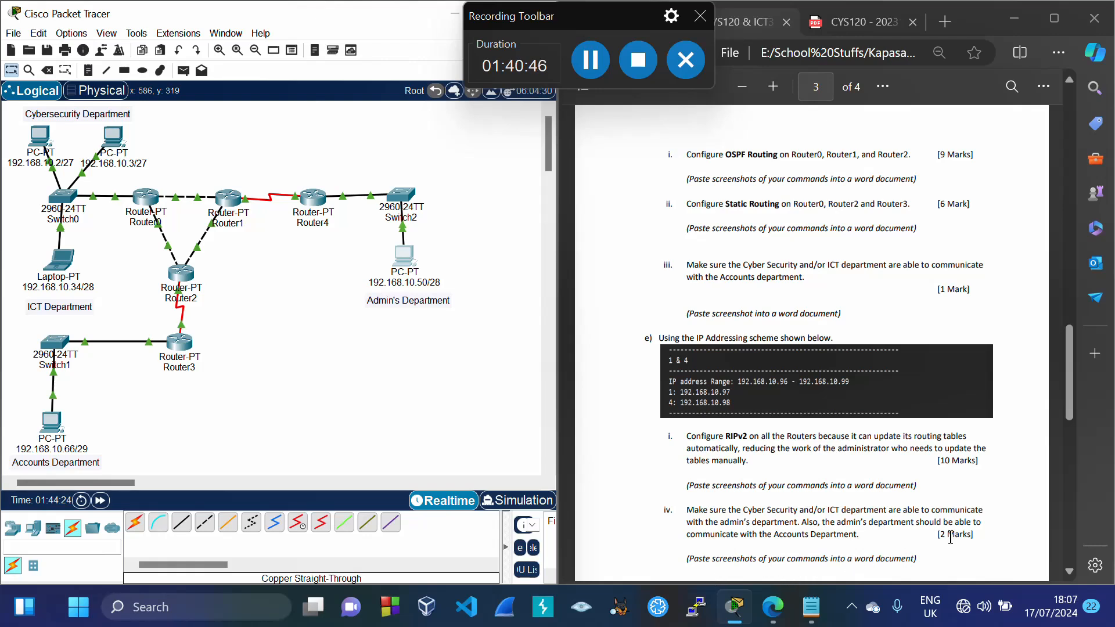
# Examine the inter-department ping screenshots in the answer document, then read exam questions f) and g) and the topology diagram
pyautogui.click(846, 35)
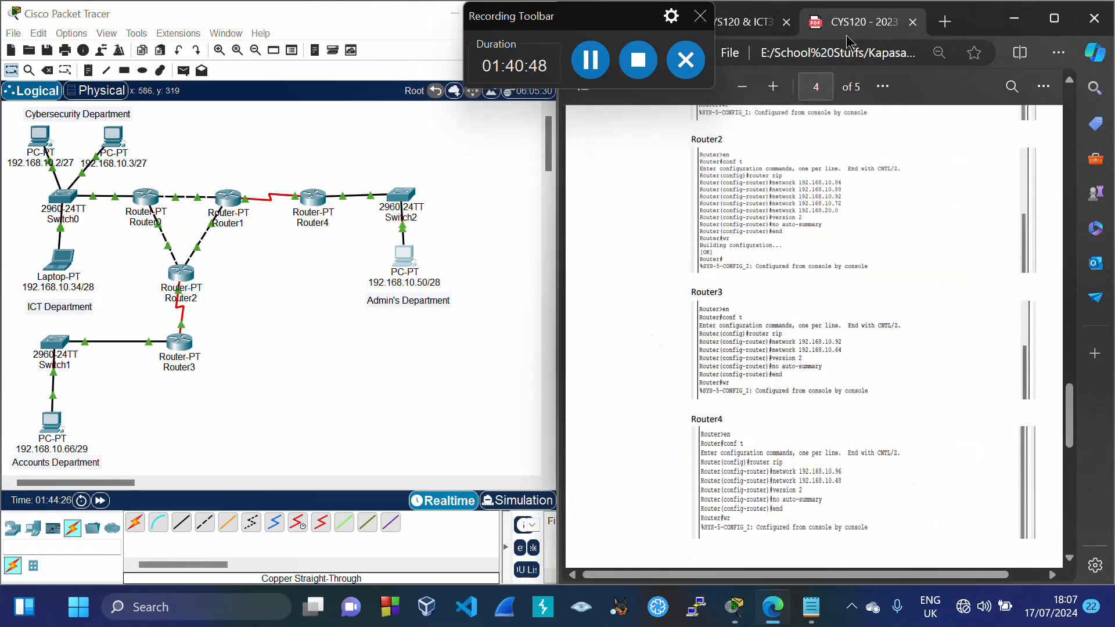
pyautogui.scroll(-1, 754, 470)
pyautogui.scroll(-3, 755, 470)
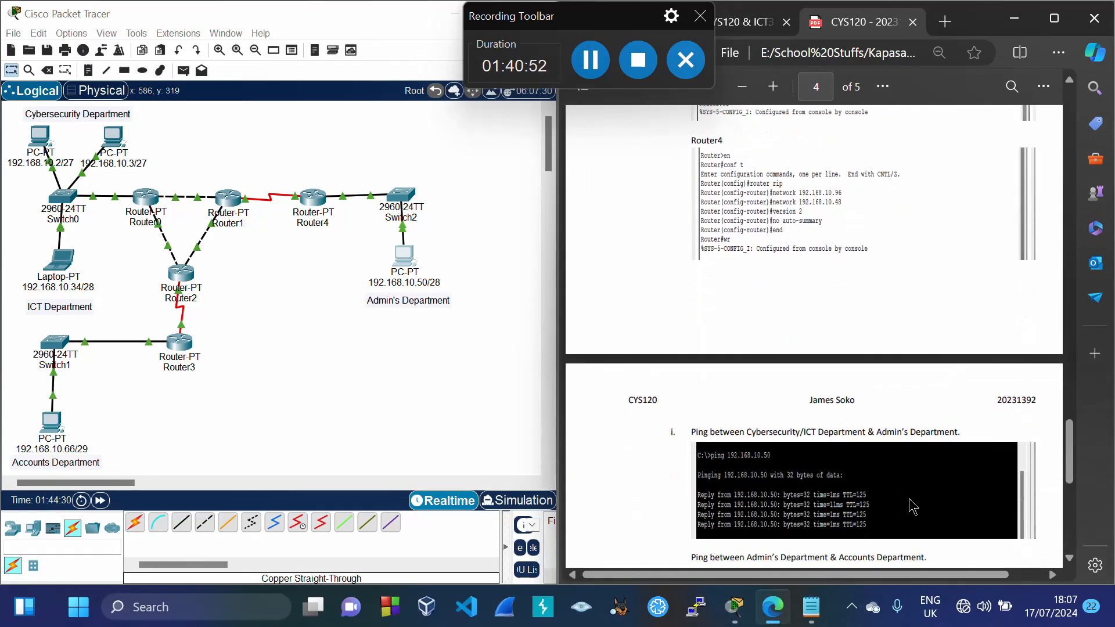
pyautogui.scroll(-2, 892, 494)
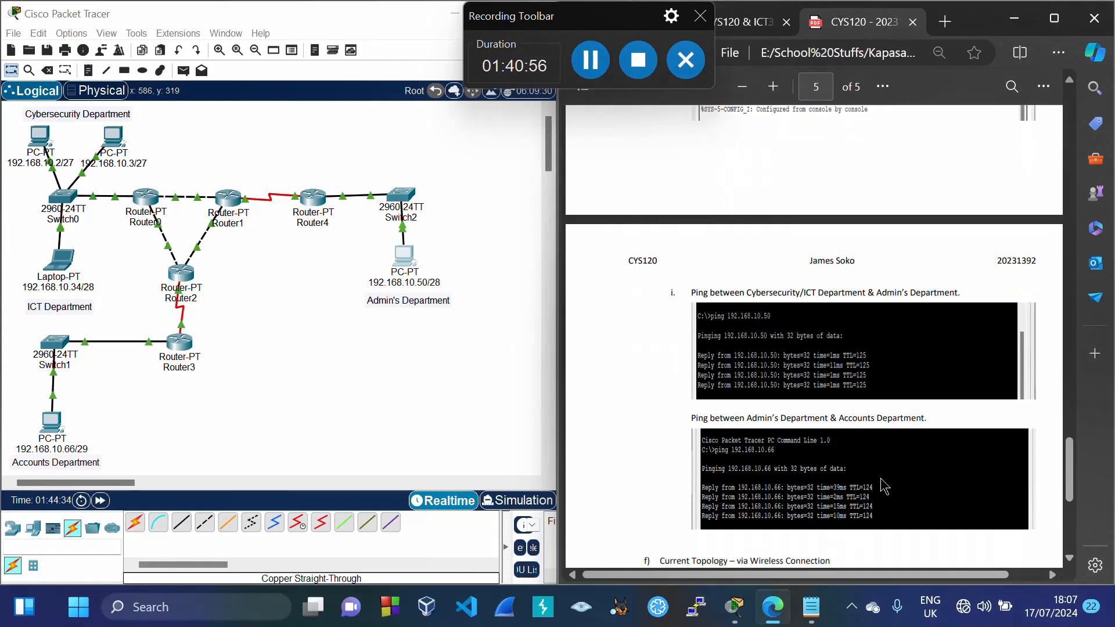
pyautogui.click(753, 22)
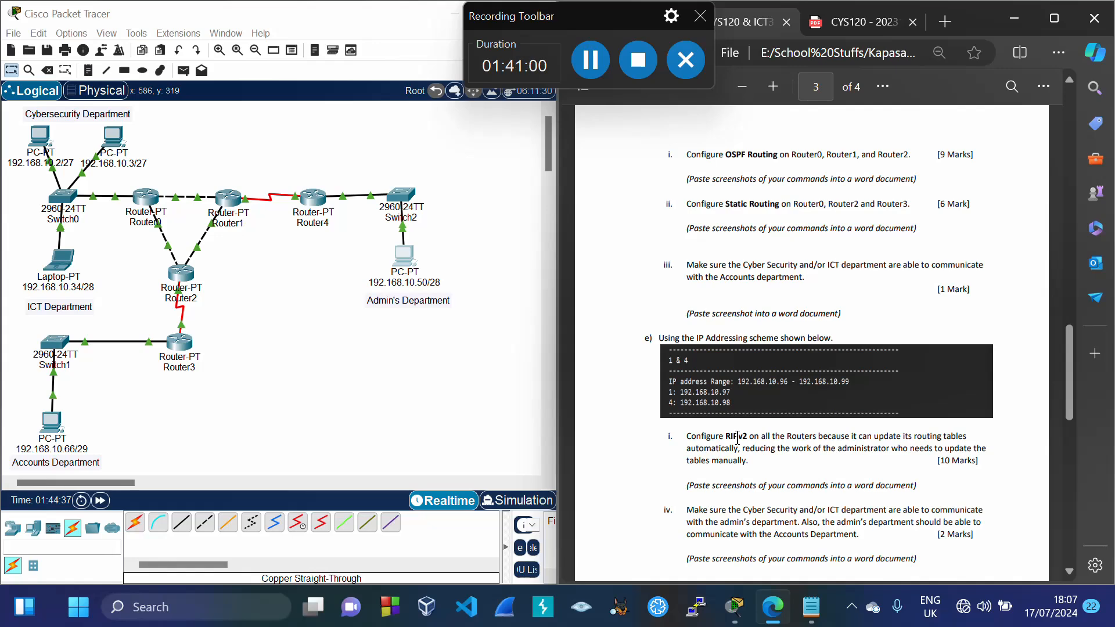
pyautogui.scroll(-5, 738, 437)
pyautogui.scroll(-5, 737, 437)
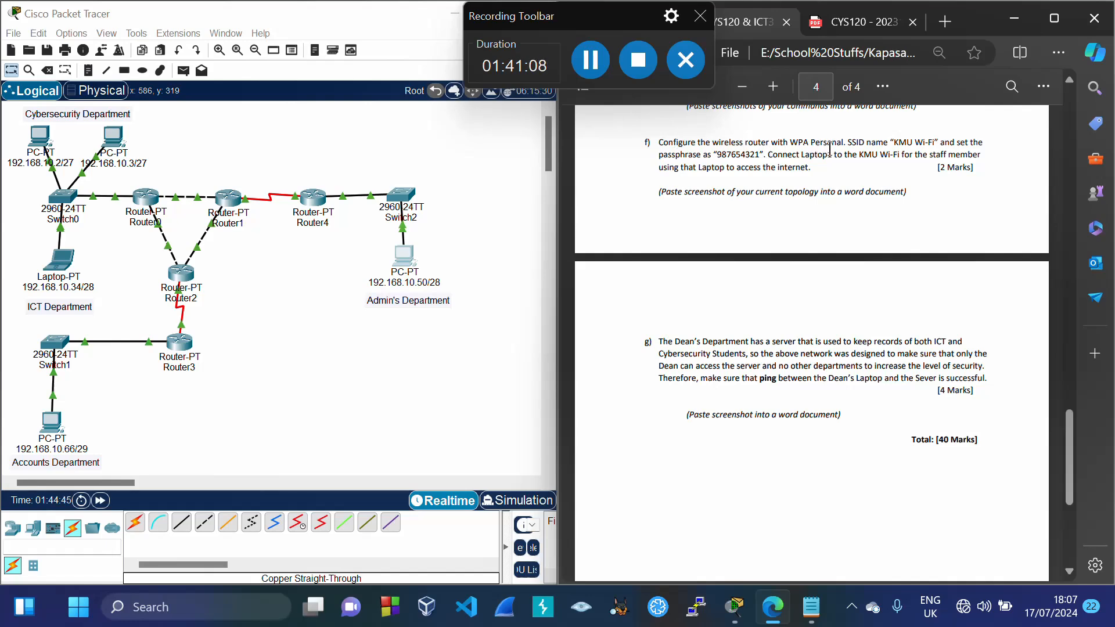
pyautogui.scroll(15, 842, 149)
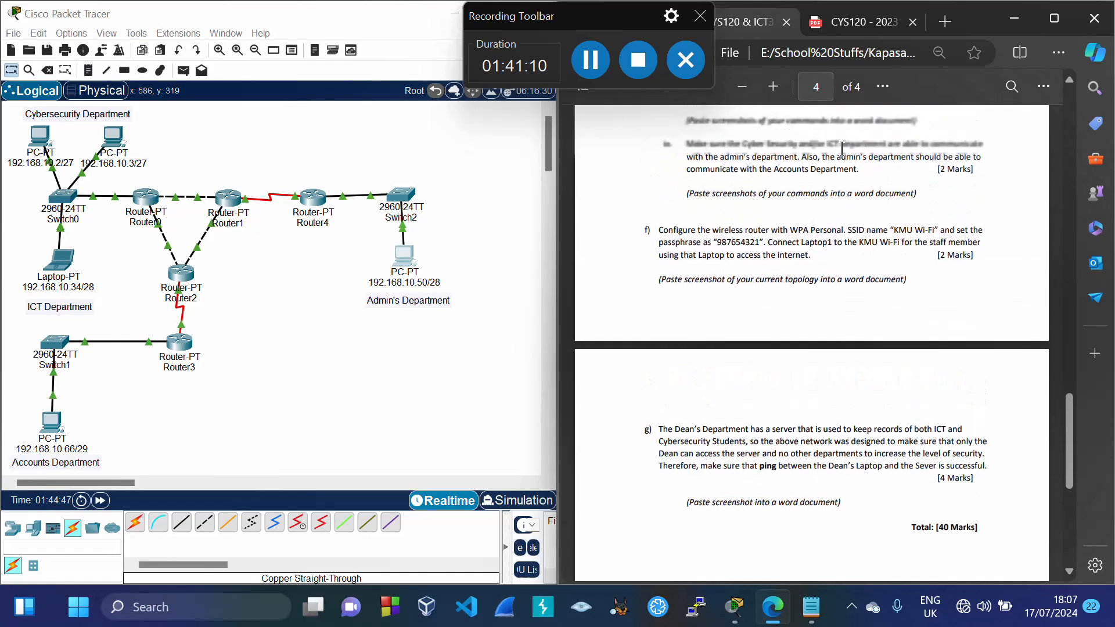
pyautogui.scroll(2, 841, 149)
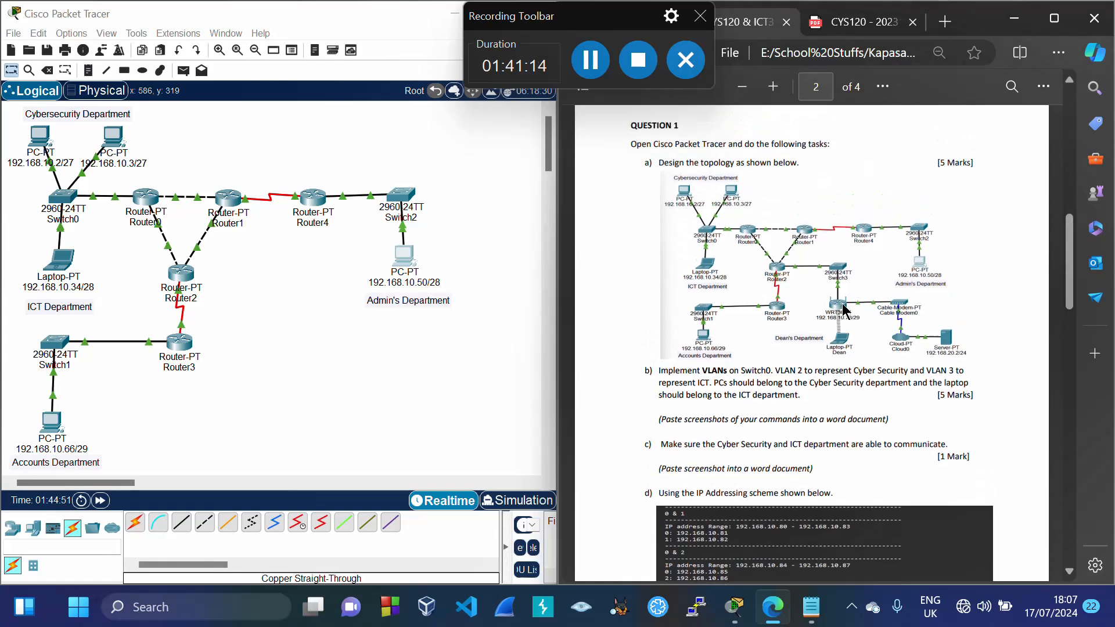
# Place a WRT300N wireless router to the right of Router3 and a 2960 switch above it, following the exam topology
pyautogui.click(14, 530)
pyautogui.click(72, 565)
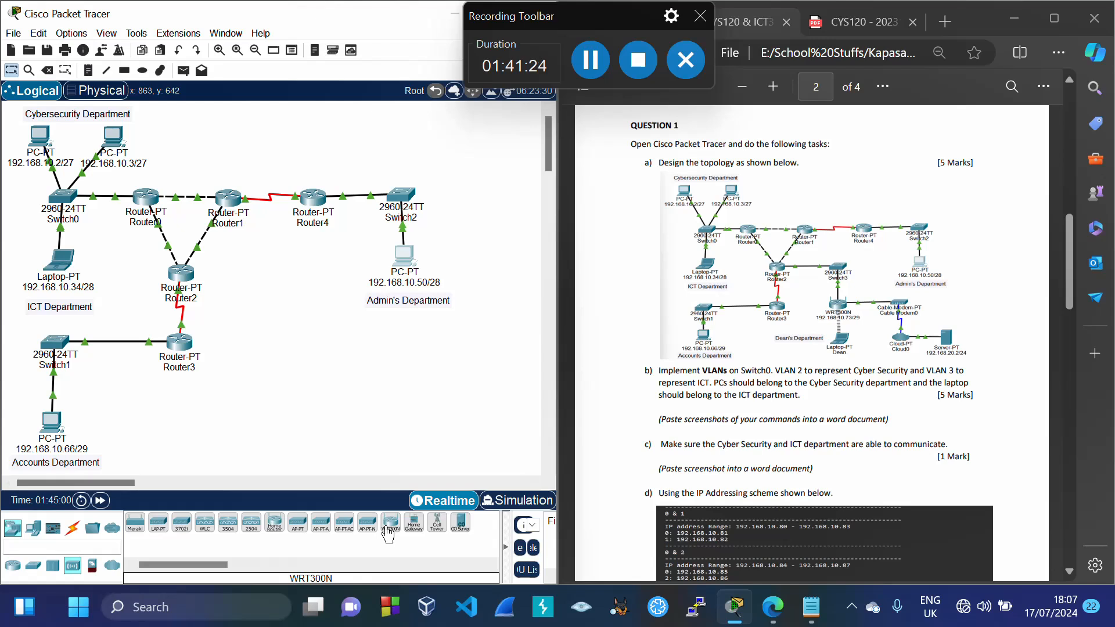
pyautogui.moveTo(390, 524); pyautogui.dragTo(302, 348)
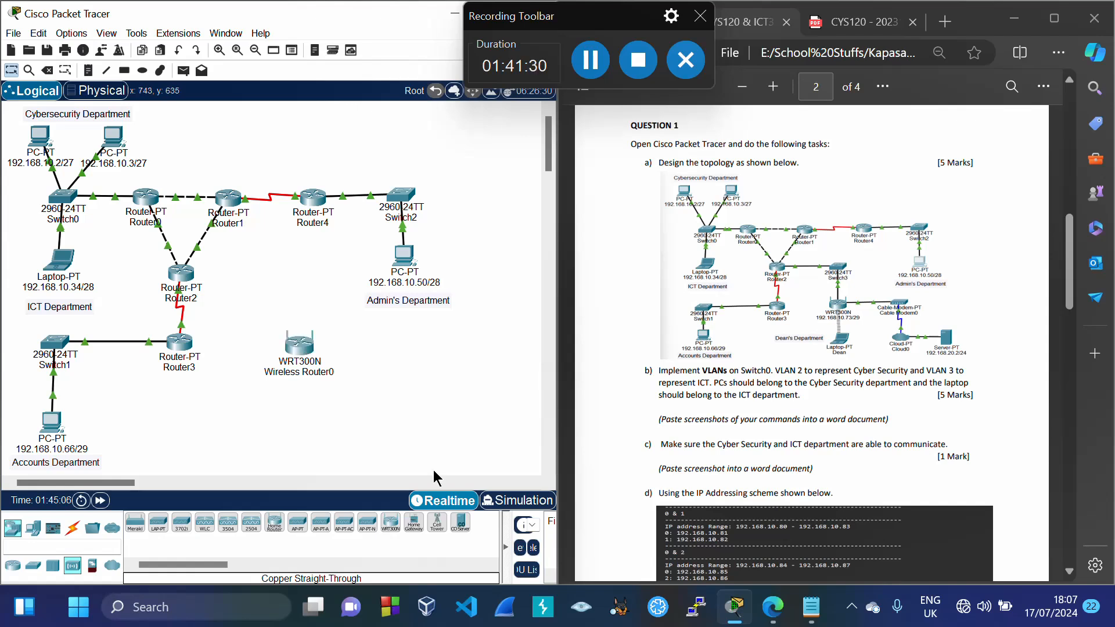
pyautogui.click(33, 565)
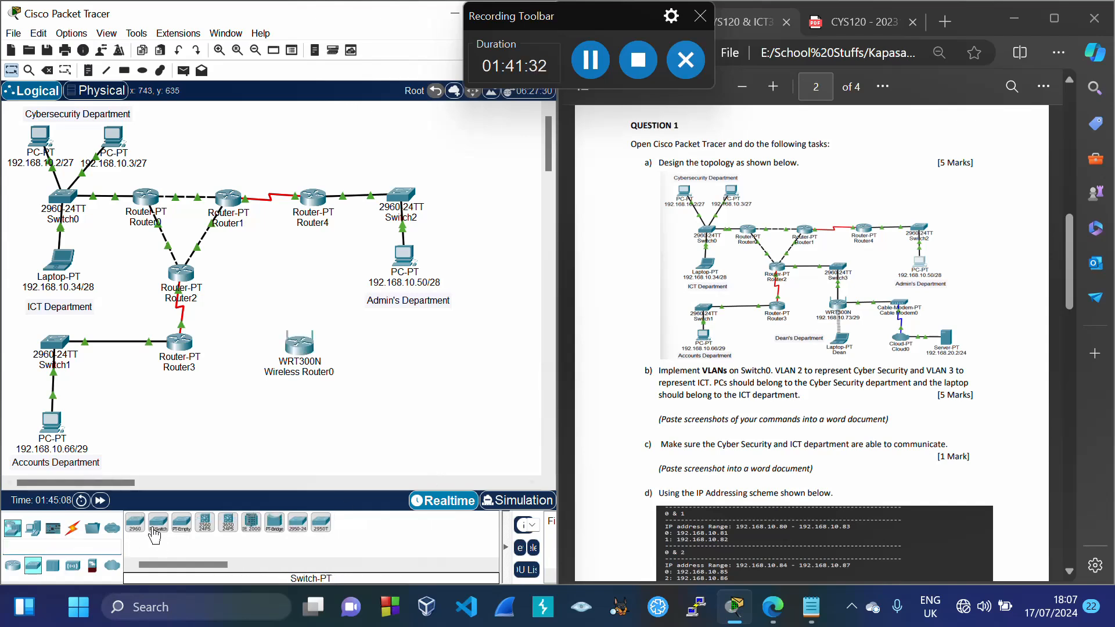
pyautogui.moveTo(134, 522); pyautogui.dragTo(304, 277)
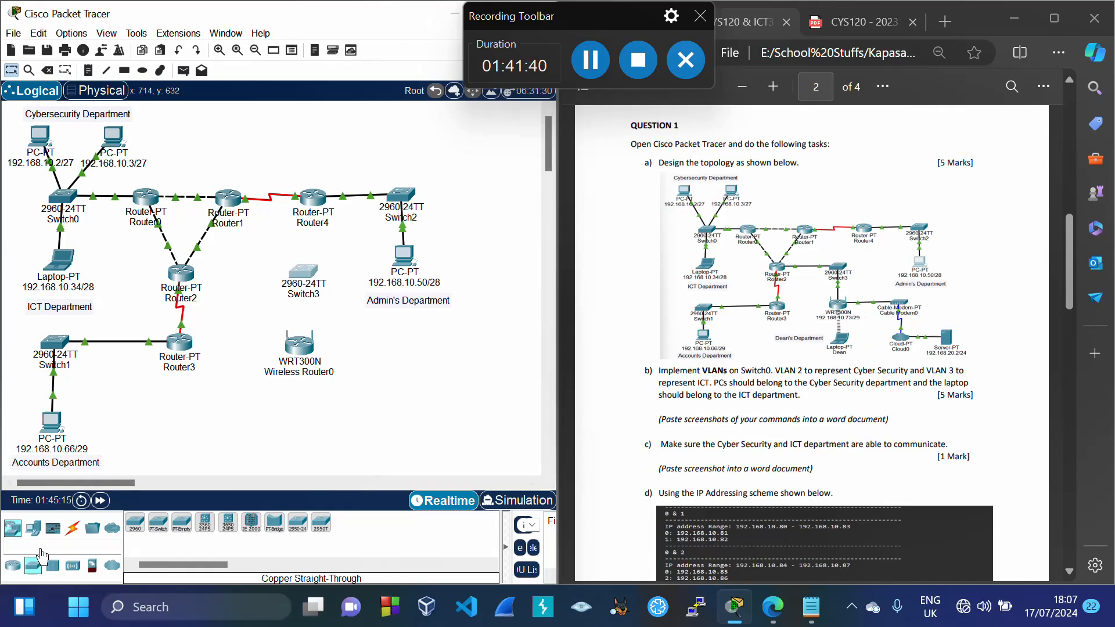
# Place a Cable-Modem-PT to the right of the wireless router and a Cloud-PT below the modem
pyautogui.click(110, 566)
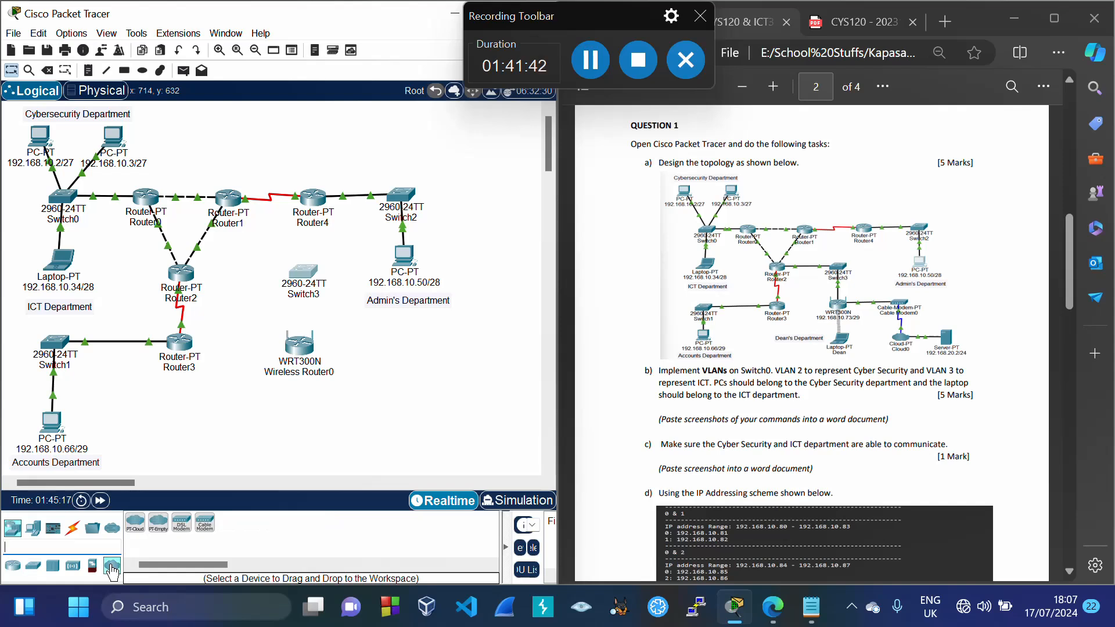
pyautogui.click(205, 522)
pyautogui.click(406, 350)
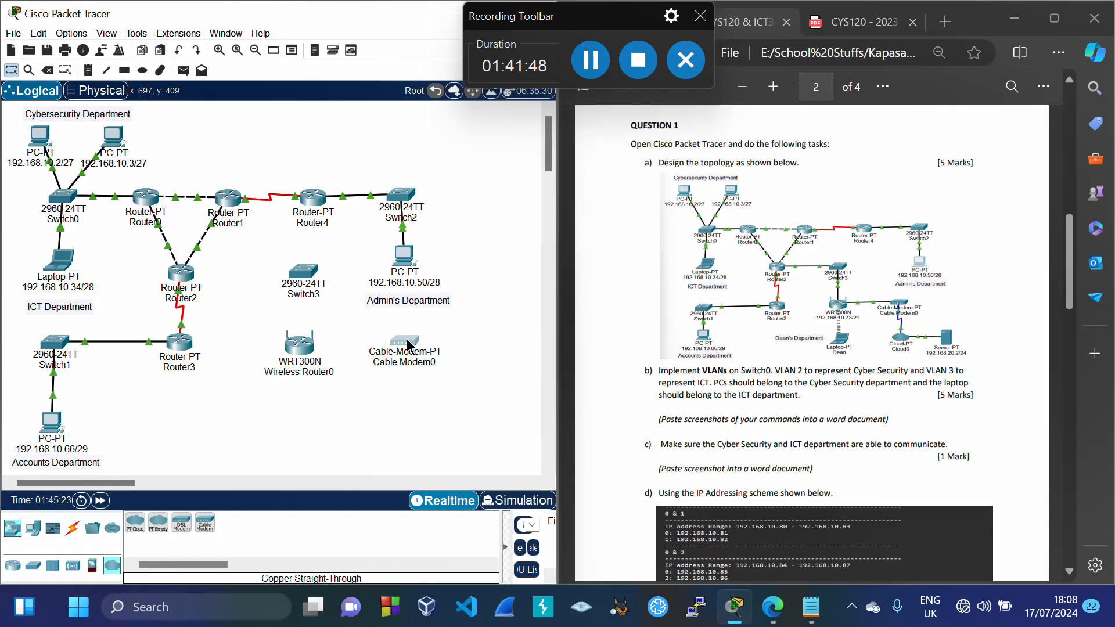
pyautogui.click(134, 523)
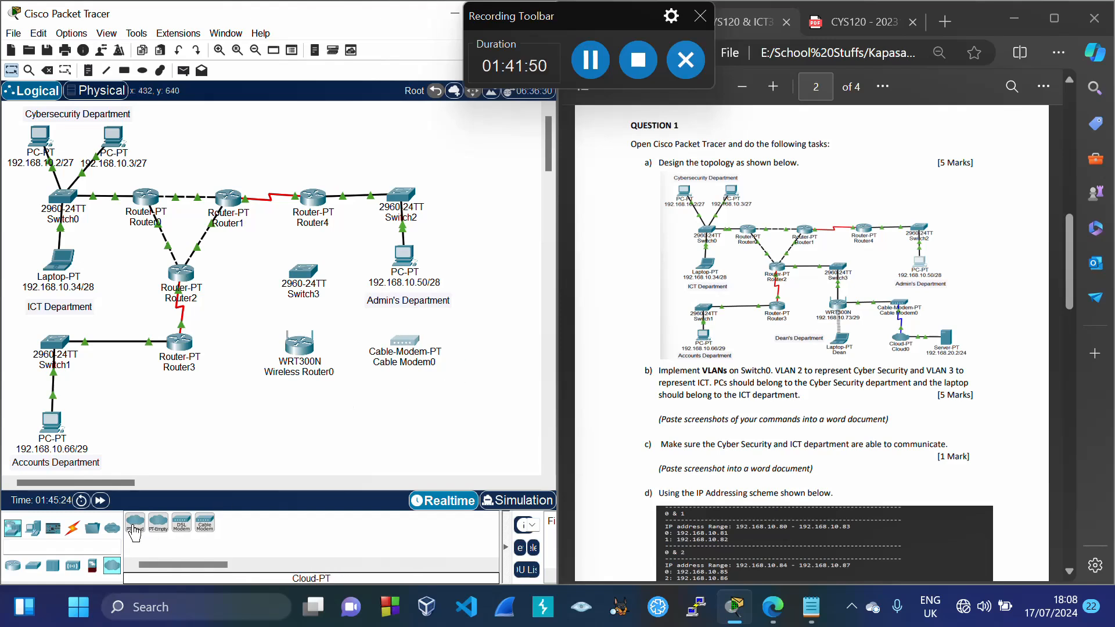
pyautogui.click(407, 416)
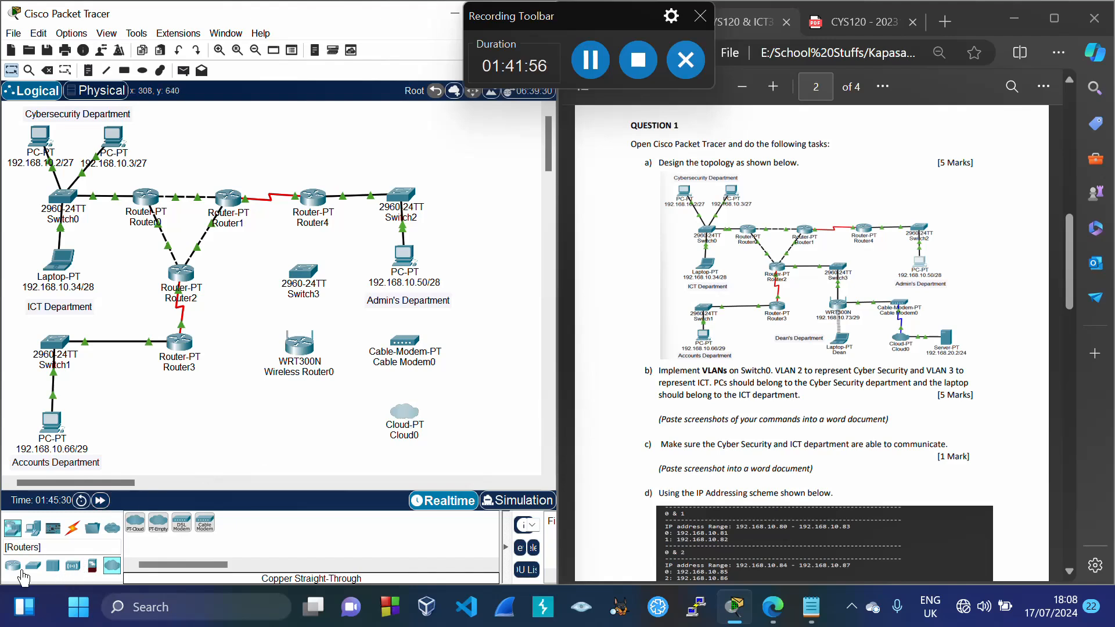
# Place a Server-PT to the right of the cloud and a laptop below the WRT300N wireless router
pyautogui.click(33, 527)
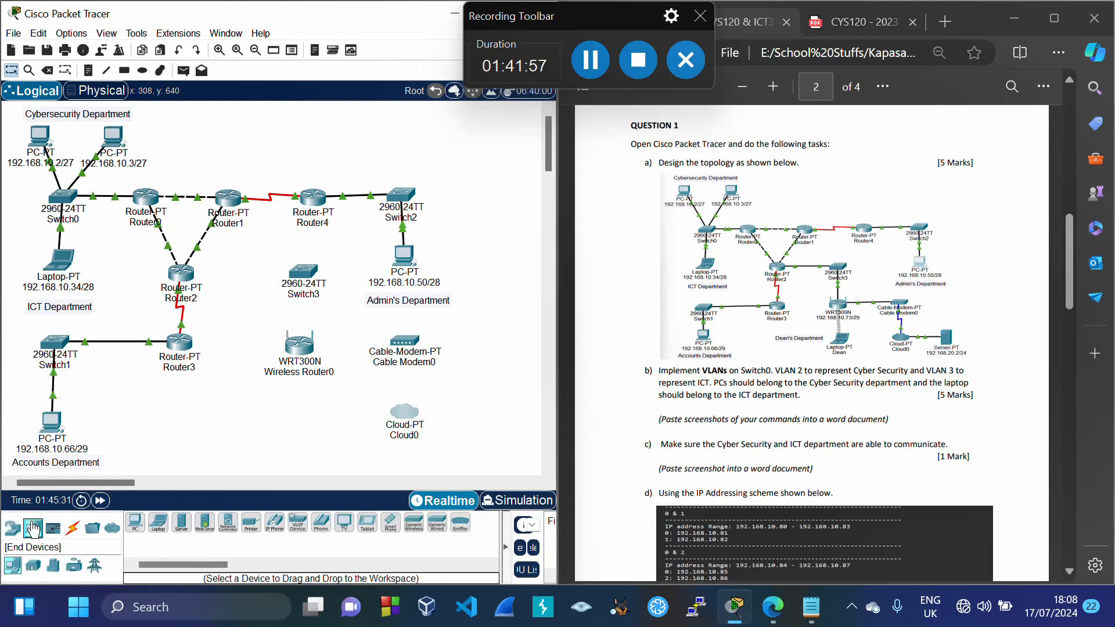
pyautogui.click(183, 524)
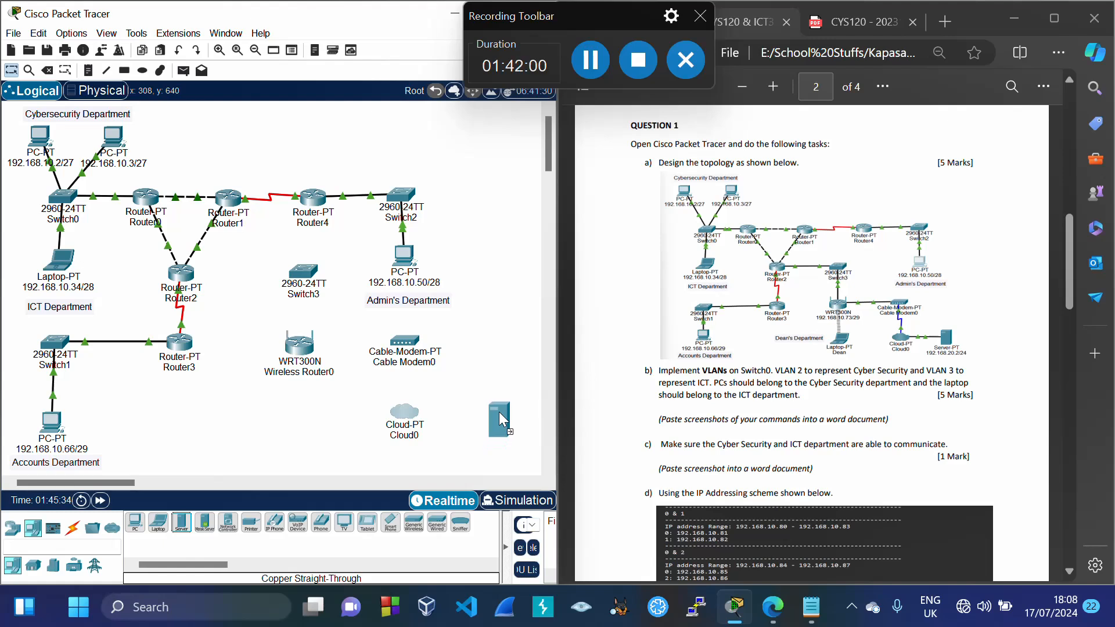
pyautogui.click(498, 416)
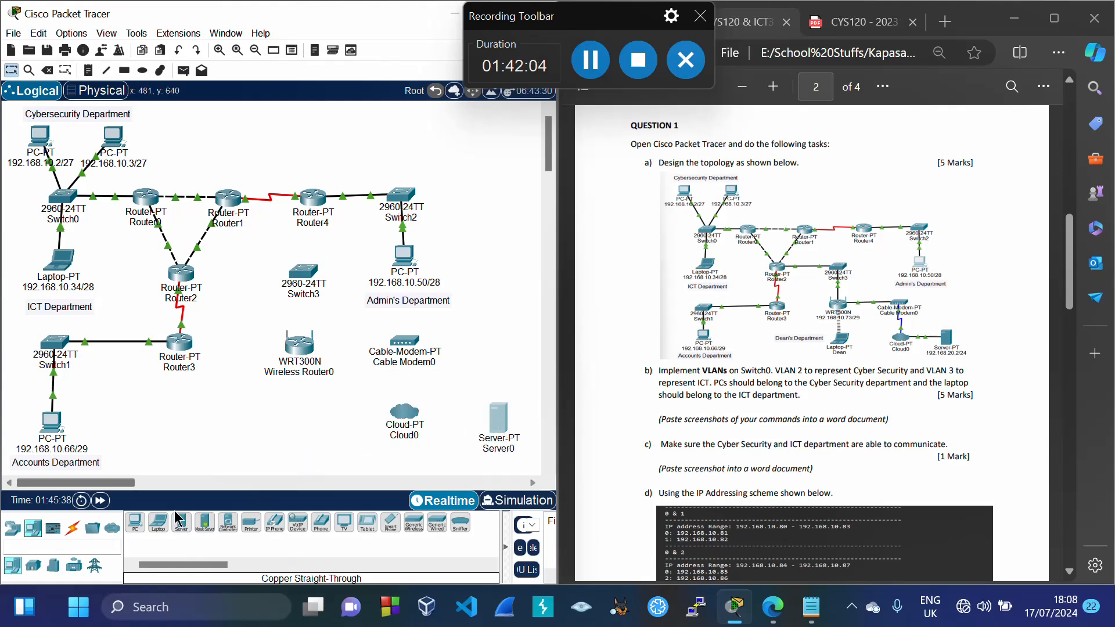
pyautogui.click(155, 522)
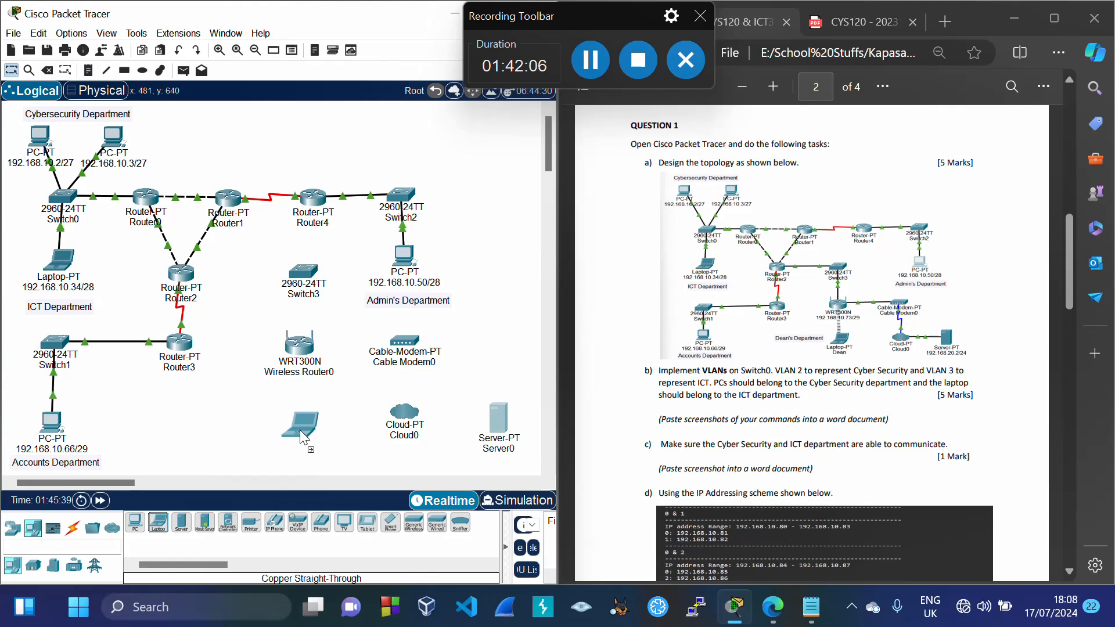
pyautogui.moveTo(302, 434); pyautogui.dragTo(298, 419)
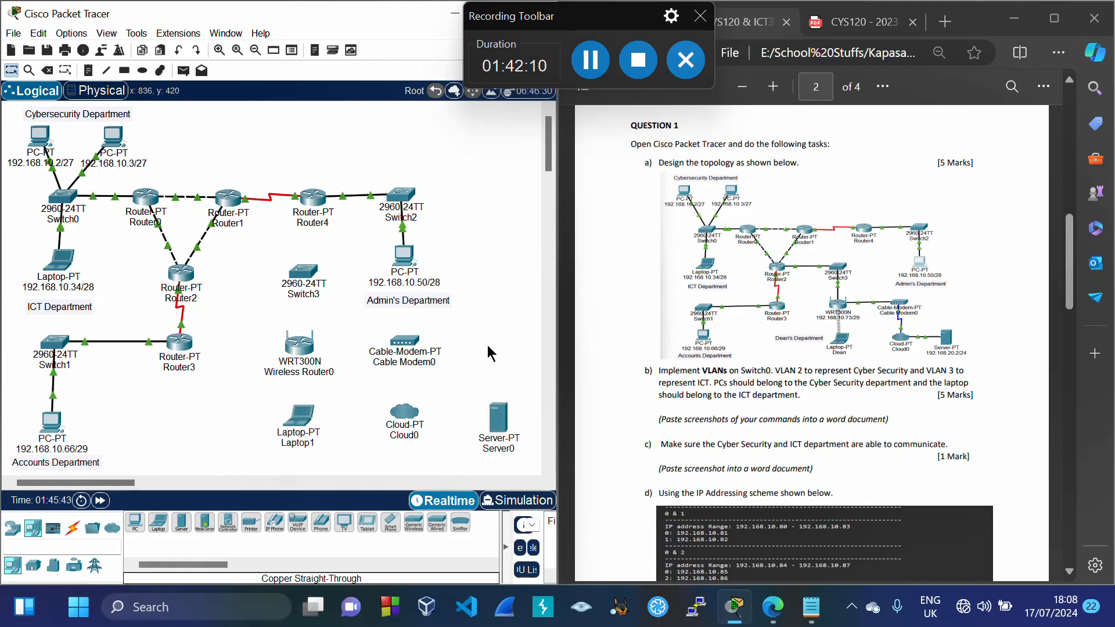
# Rename the wireless router's label to 192.168.10.73/29
pyautogui.click(317, 371)
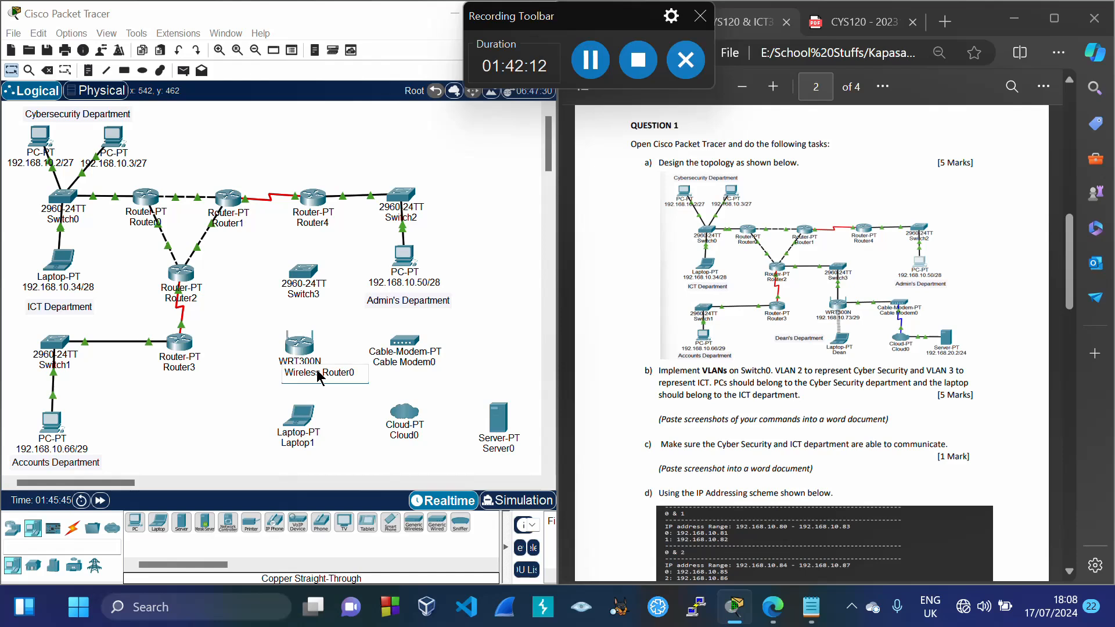
pyautogui.hotkey('ctrl', 'a')
pyautogui.write('192')
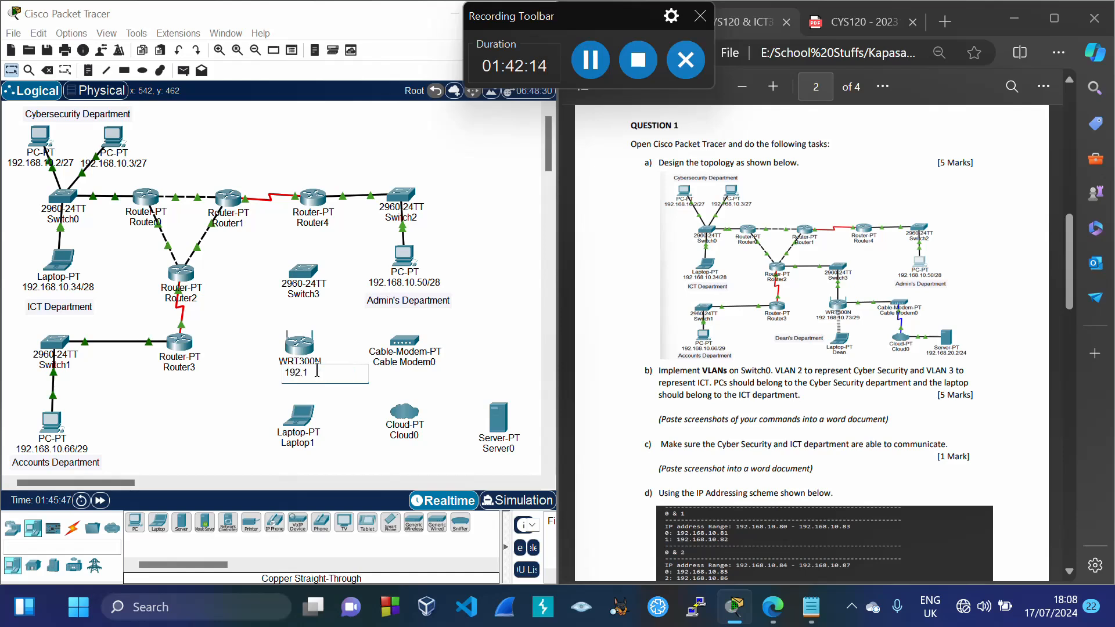
pyautogui.write('.168.10.73')
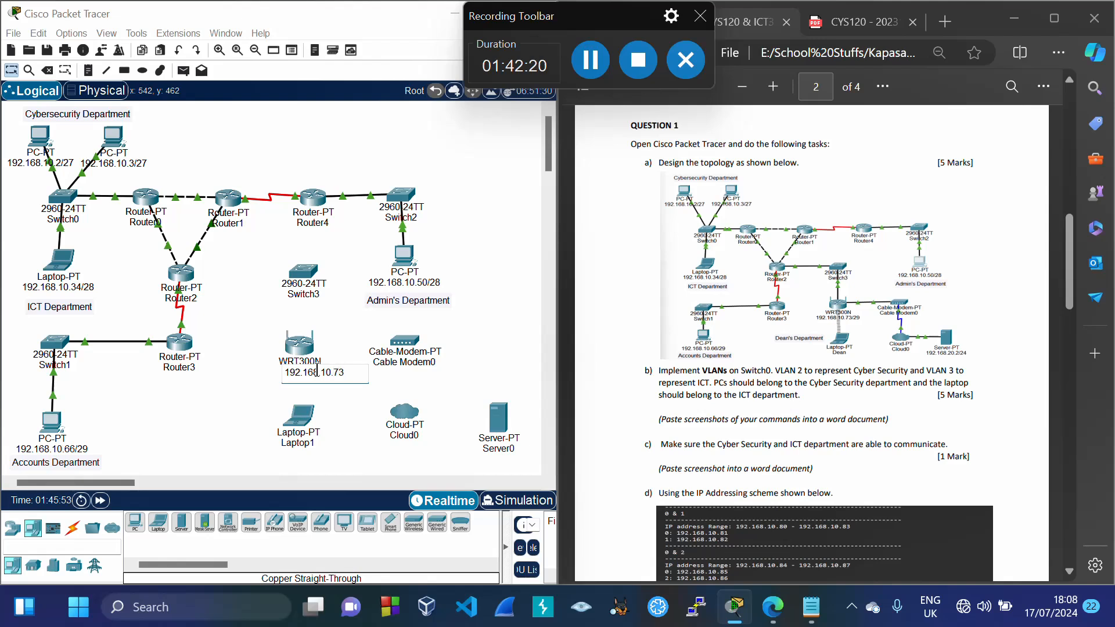
pyautogui.hotkey('ctrl', 'a')
pyautogui.press('End')
pyautogui.write('/29')
pyautogui.click(246, 397)
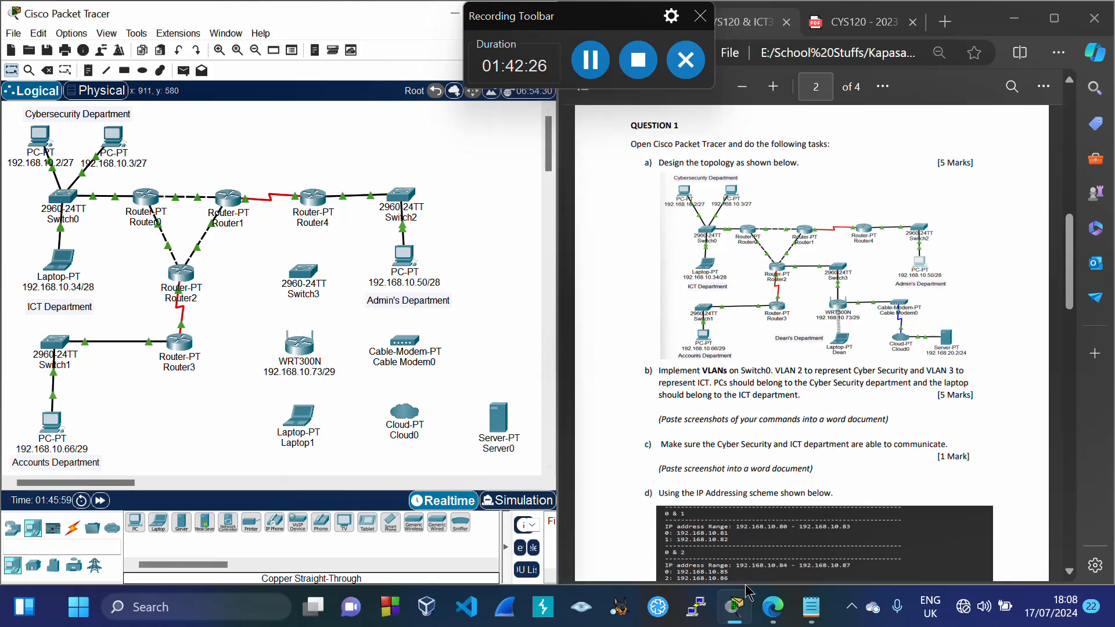
# Switch to the VLSM table in Notepad and look up the Dean's Department default gateway and the /29 subnet mask
pyautogui.moveTo(811, 606)
pyautogui.click(787, 534)
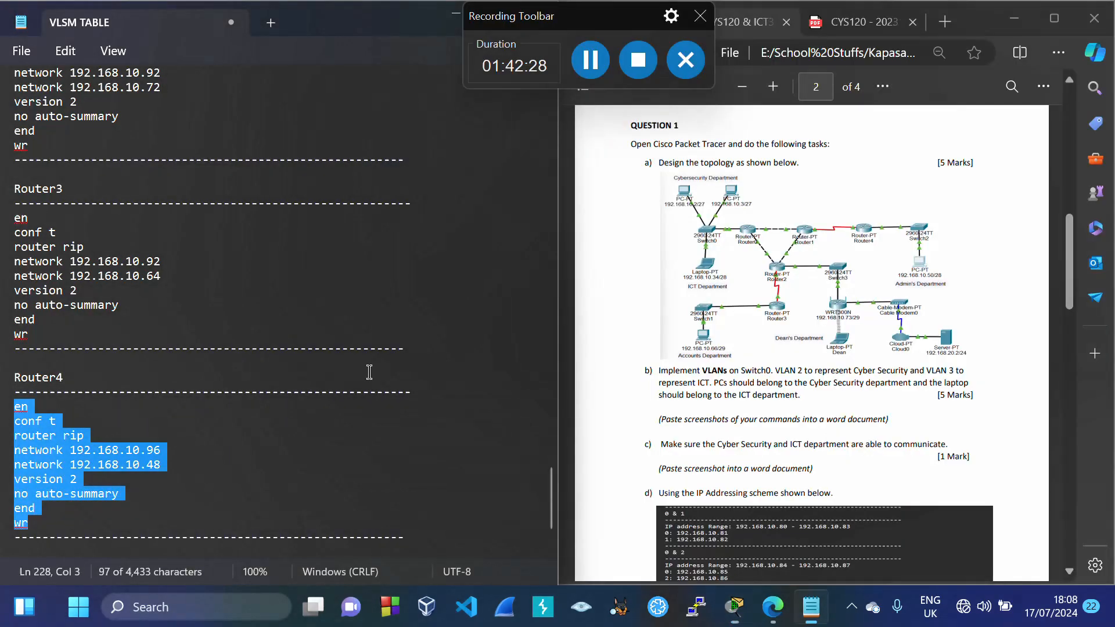
pyautogui.scroll(20, 272, 351)
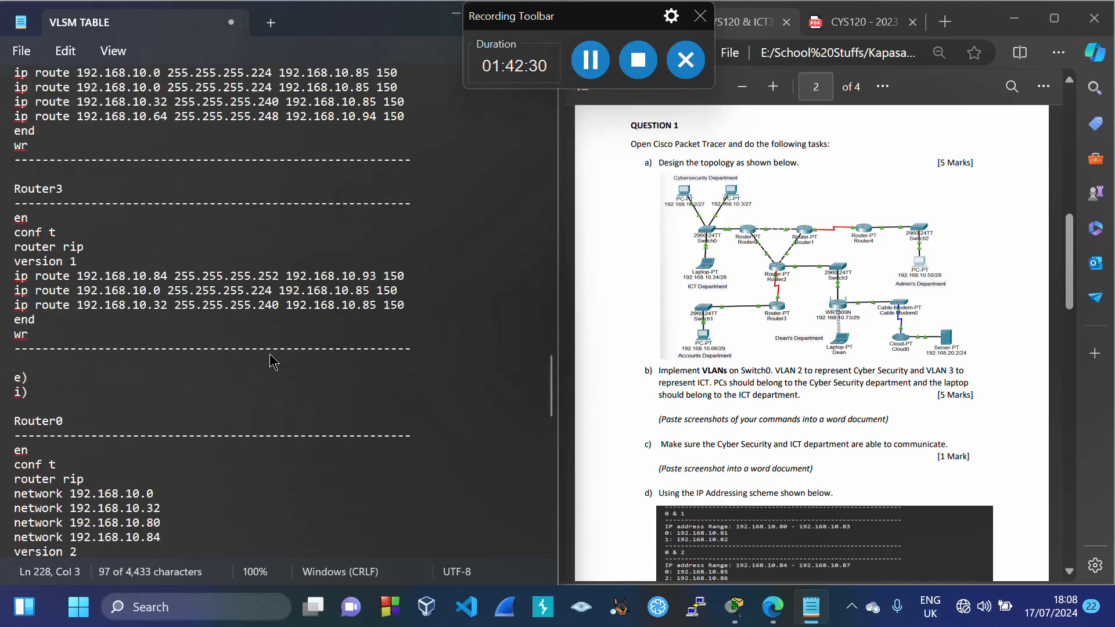
pyautogui.scroll(20, 272, 361)
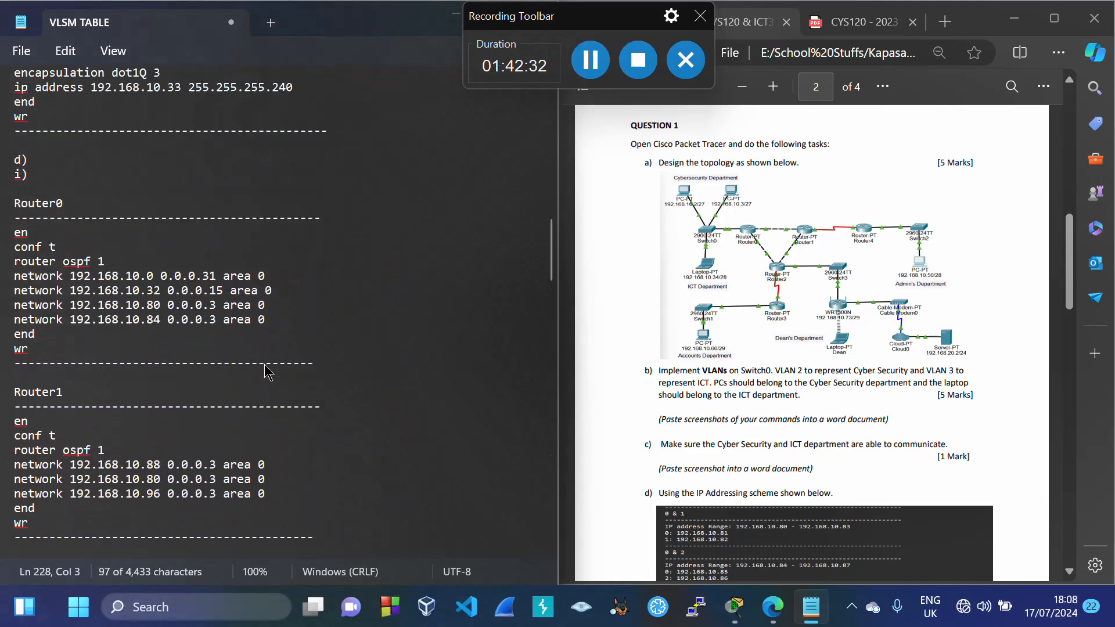
pyautogui.scroll(20, 267, 371)
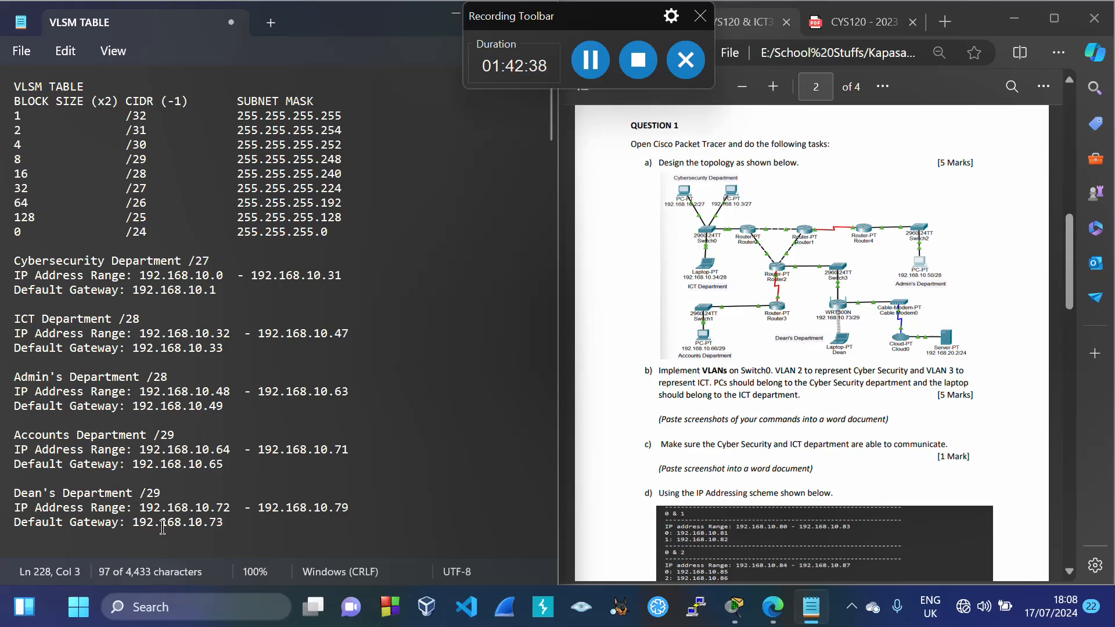
pyautogui.moveTo(134, 521); pyautogui.dragTo(228, 528)
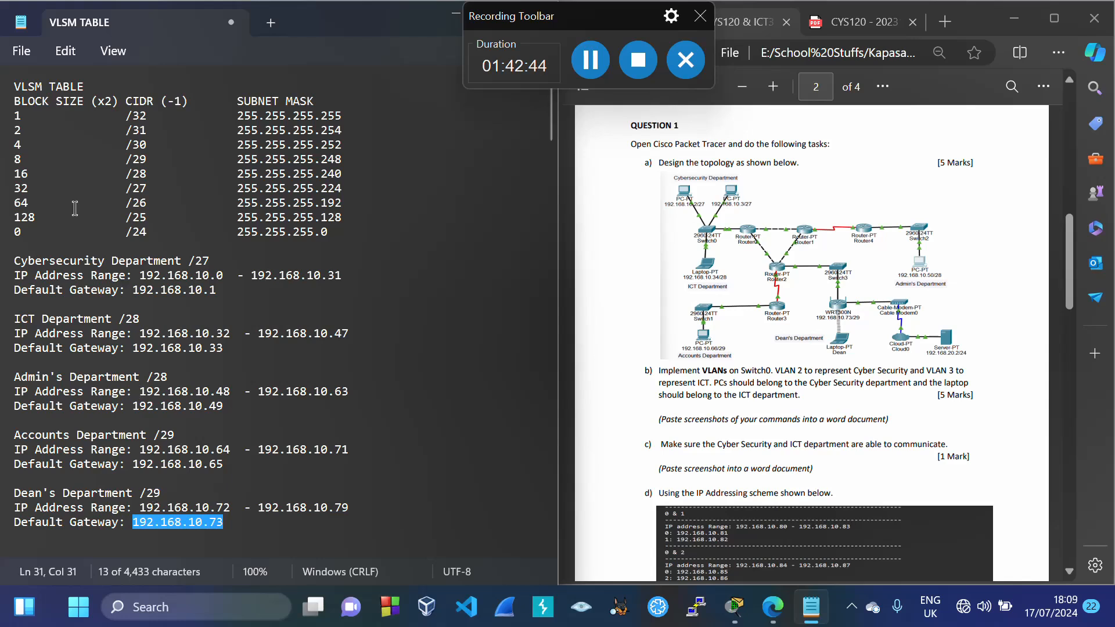
pyautogui.moveTo(15, 161); pyautogui.dragTo(346, 167)
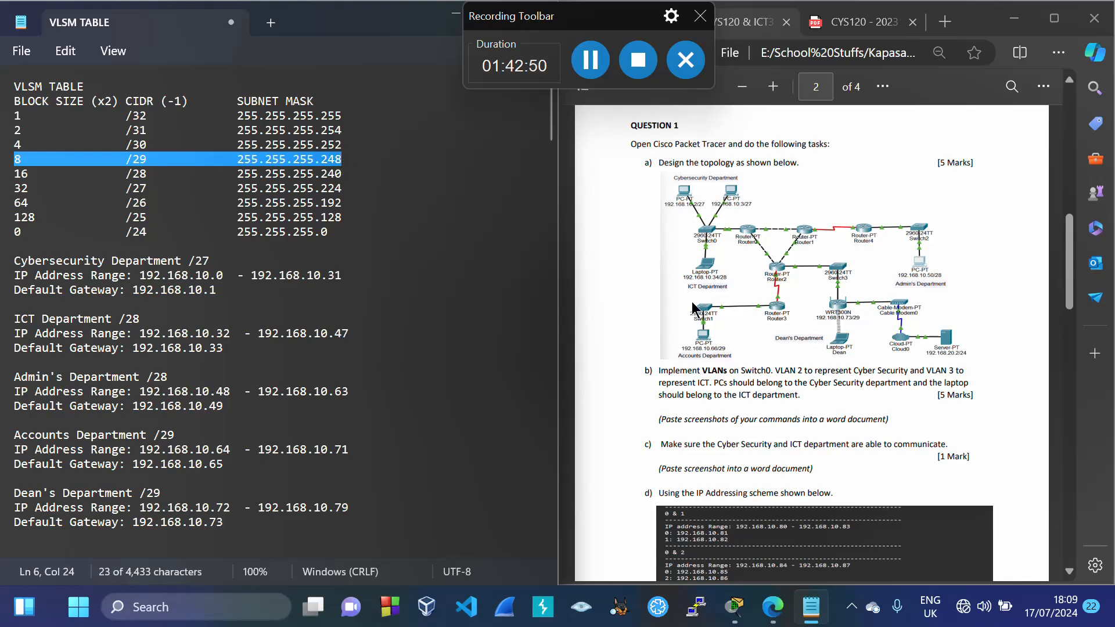
# Back in Packet Tracer, set the WRT300N's router IP to 192.168.10.73 with subnet mask 255.255.255.248 in its web setup page
pyautogui.moveTo(745, 608)
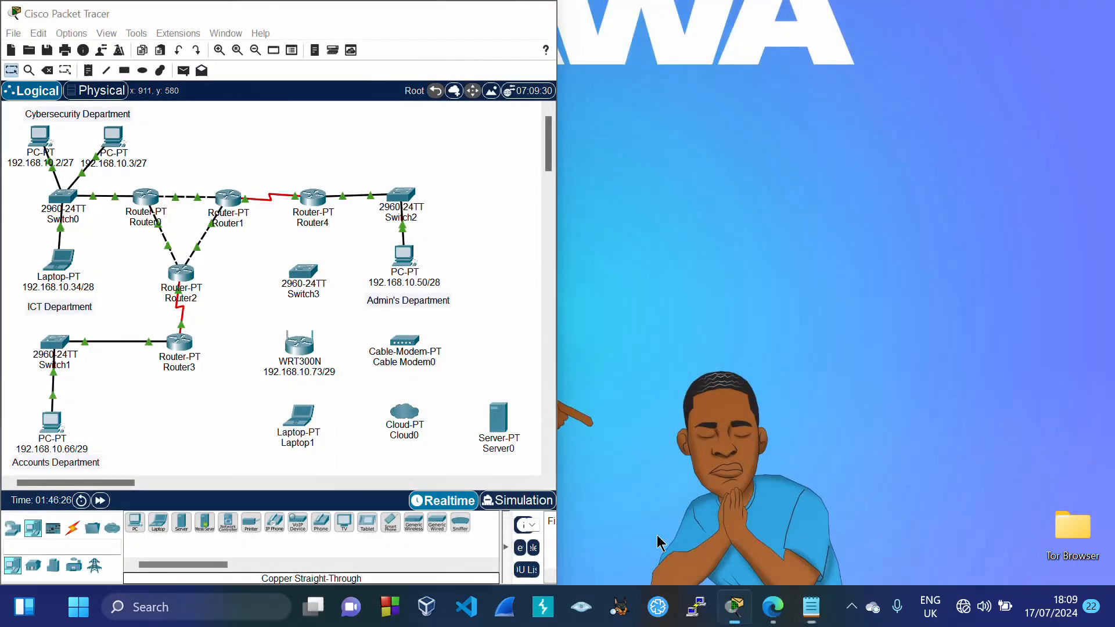
pyautogui.click(656, 535)
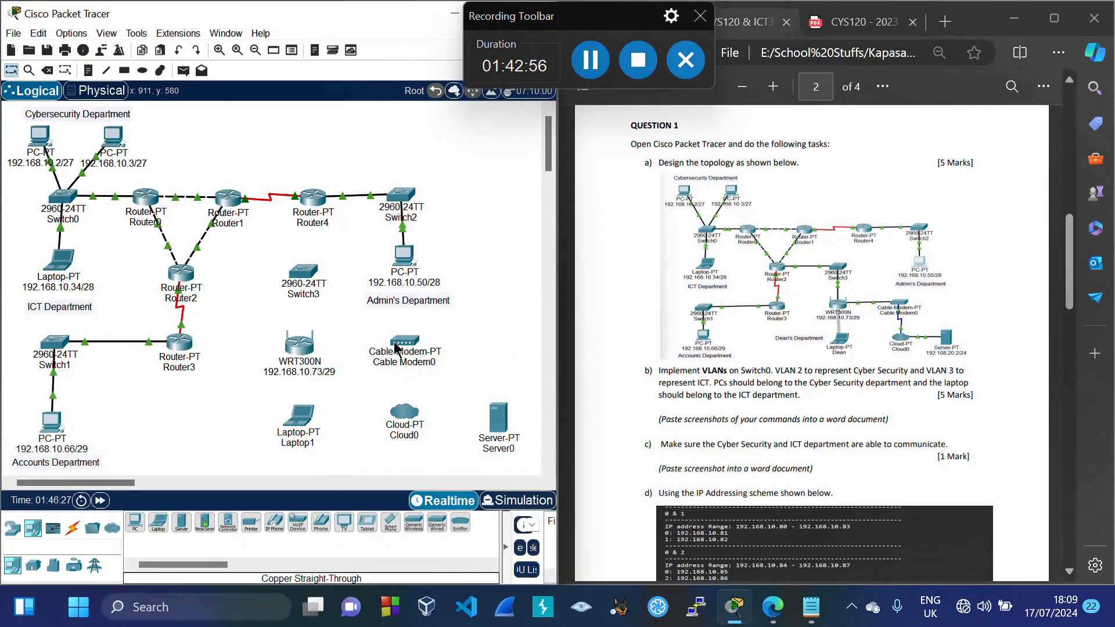
pyautogui.click(301, 353)
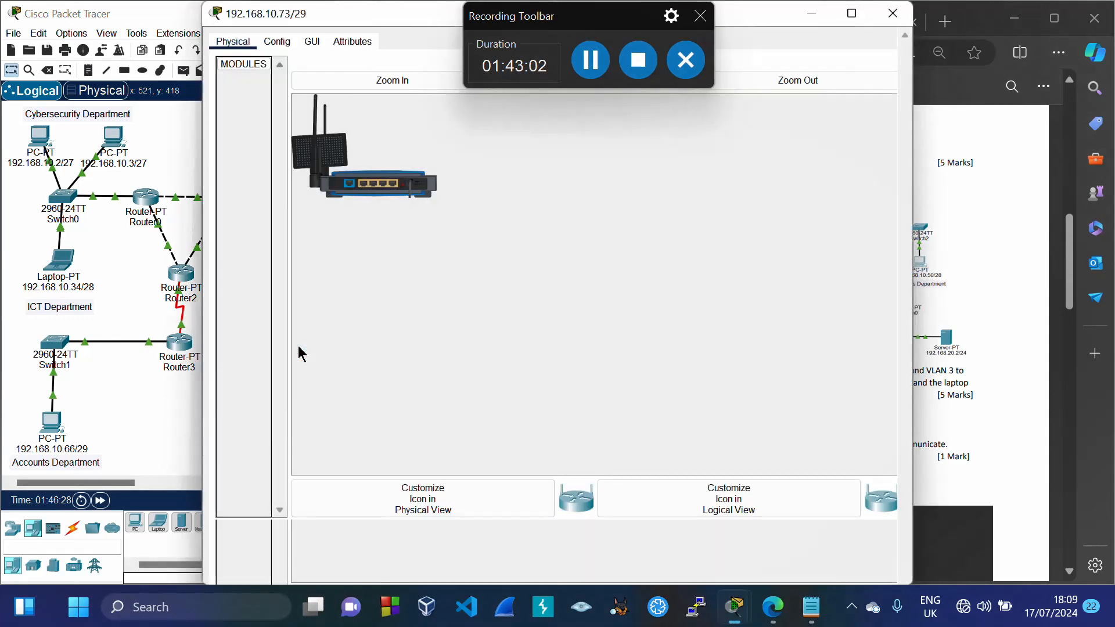
pyautogui.click(314, 44)
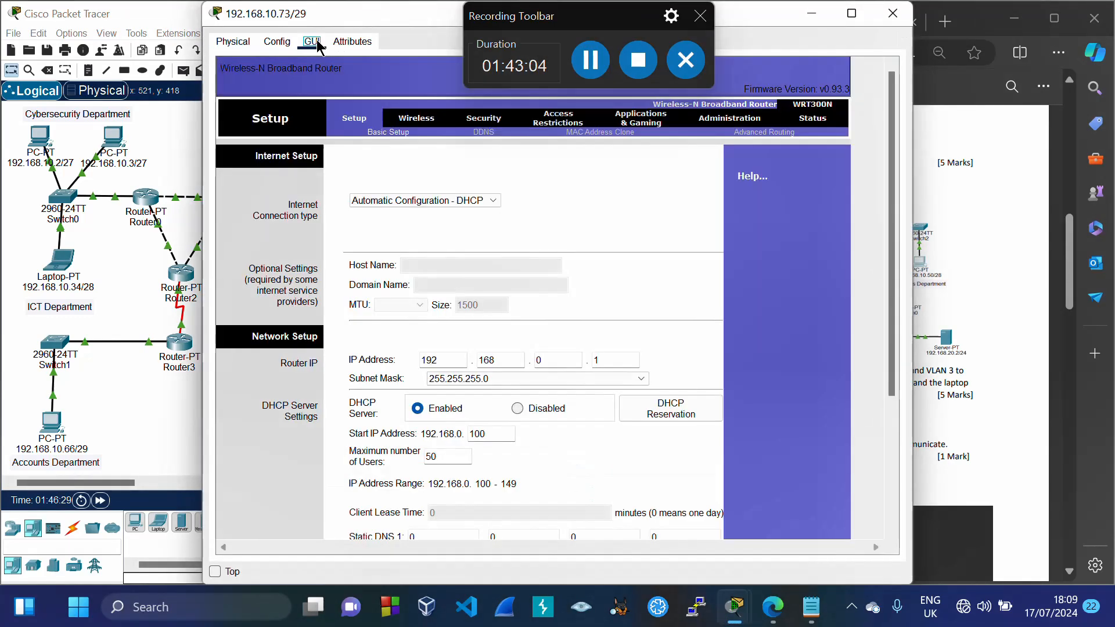
pyautogui.click(533, 321)
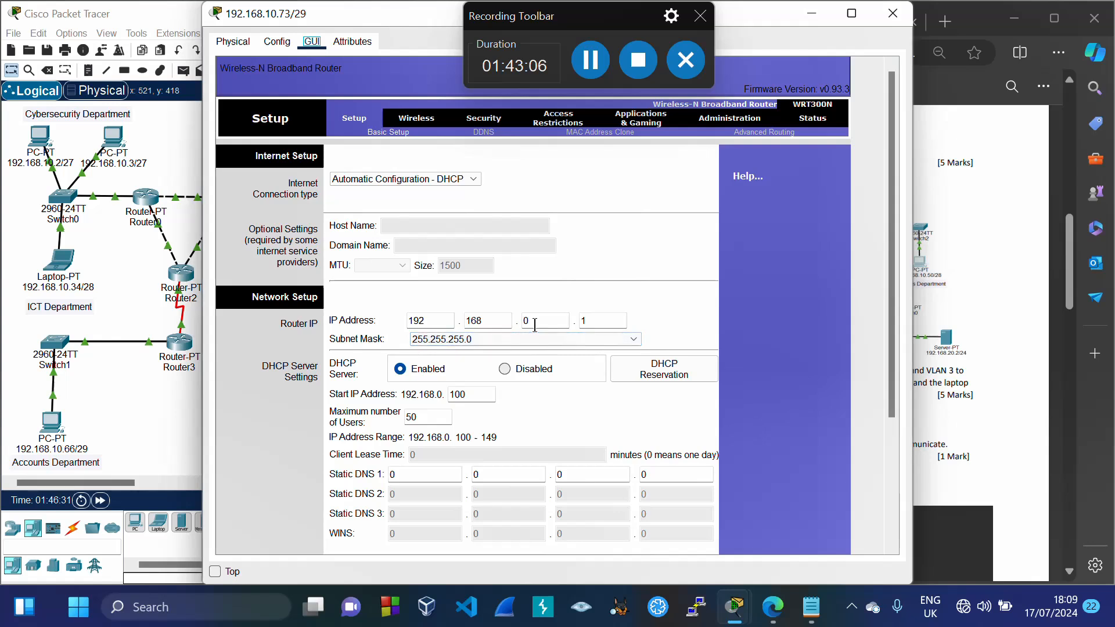
pyautogui.press('BackSpace')
pyautogui.write('10')
pyautogui.click(591, 321)
pyautogui.press('BackSpace')
pyautogui.write('73')
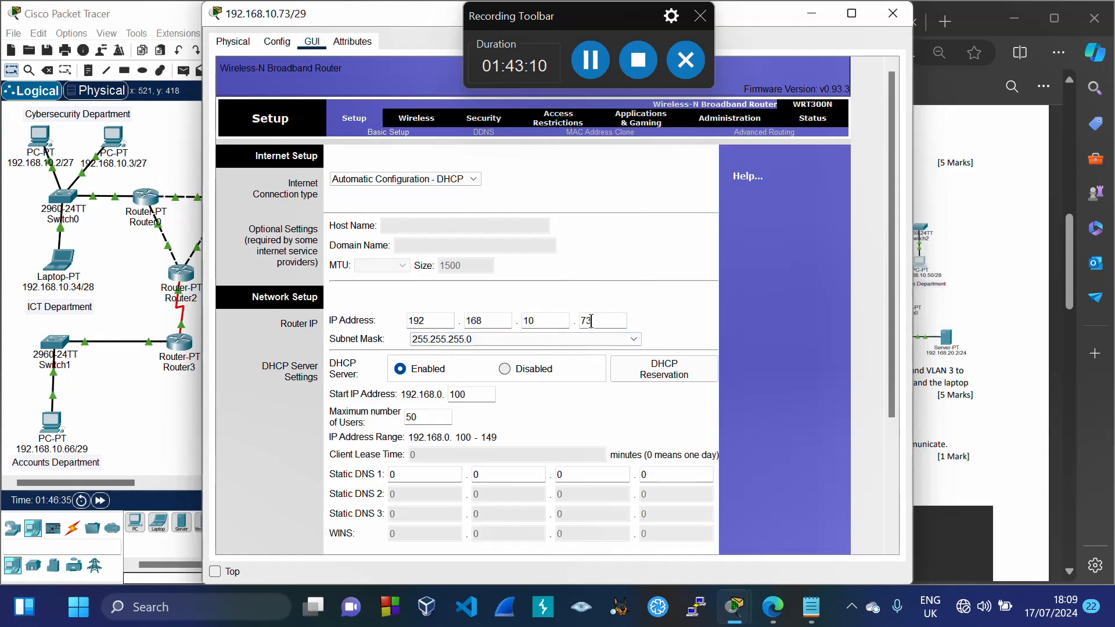
pyautogui.click(632, 340)
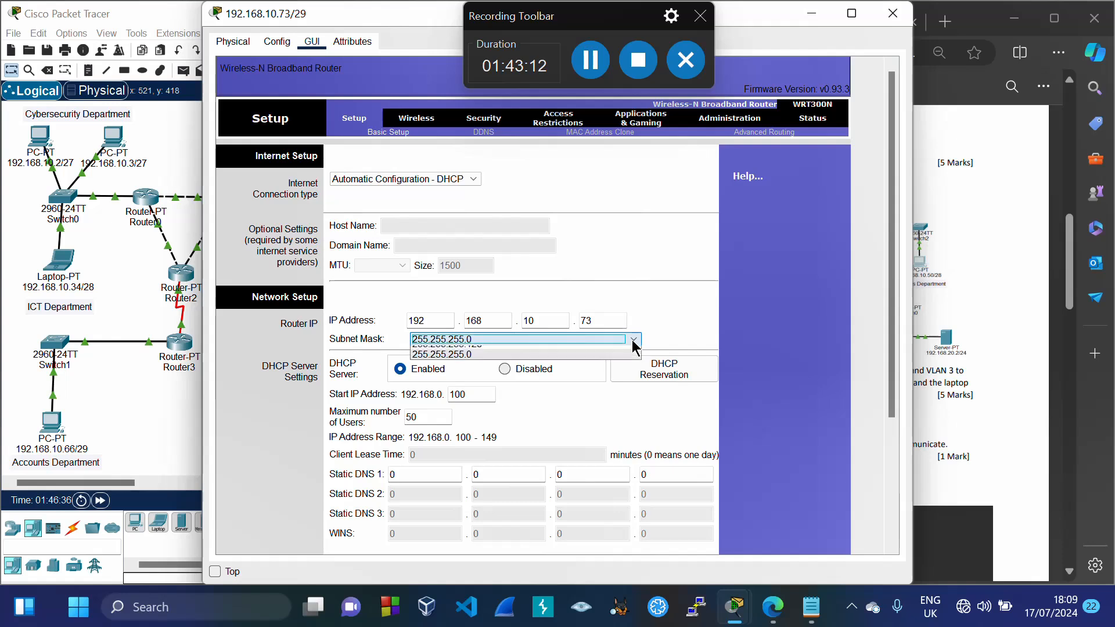
pyautogui.click(522, 362)
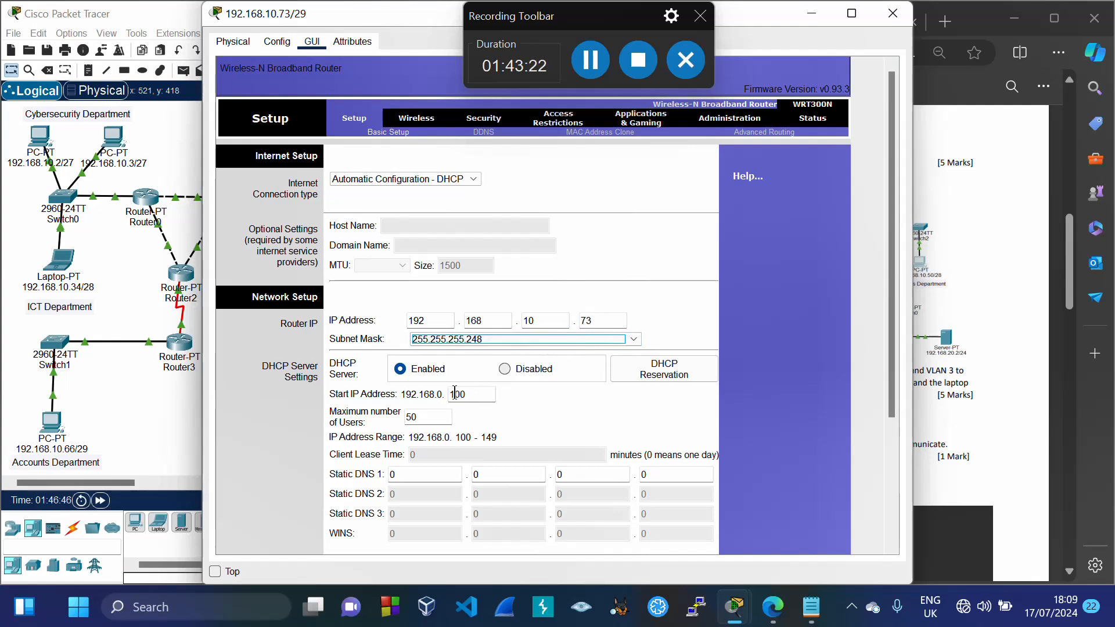
# Set the DHCP start address to end in 74 with a maximum of 6 users, and save the router settings
pyautogui.moveTo(451, 395); pyautogui.dragTo(474, 396)
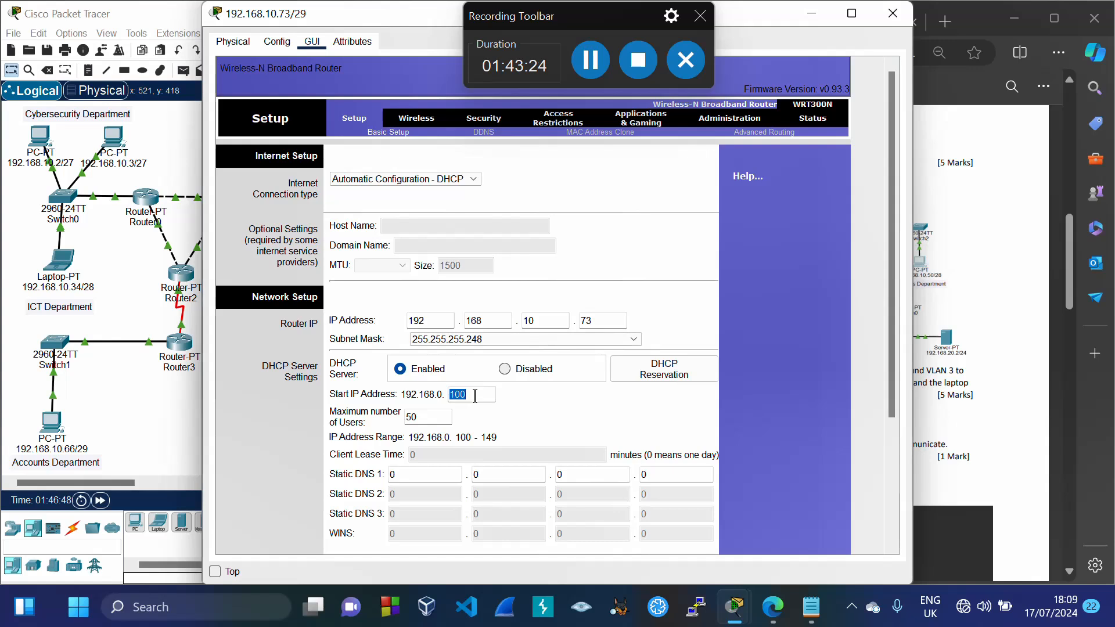
pyautogui.write('74')
pyautogui.click(417, 417)
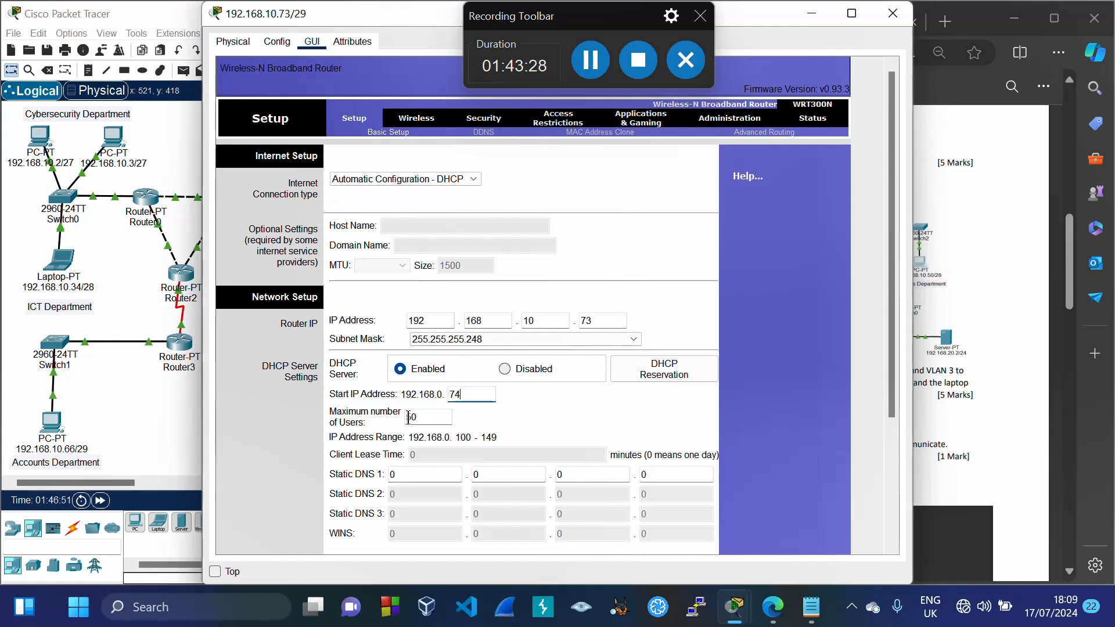
pyautogui.moveTo(408, 417); pyautogui.dragTo(434, 418)
pyautogui.scroll(-3, 485, 430)
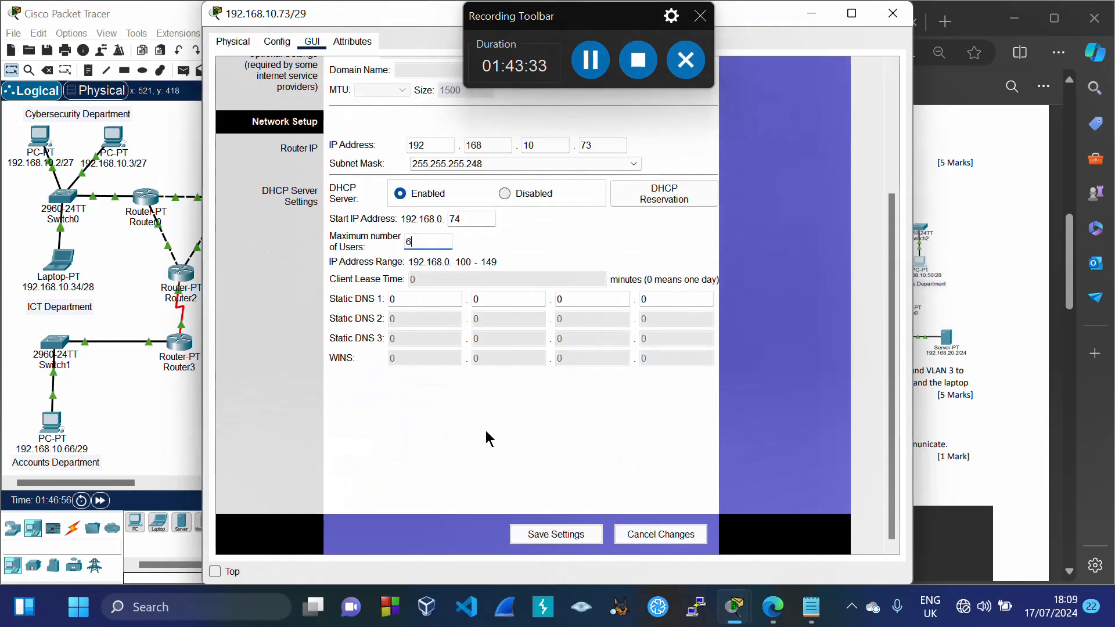
pyautogui.click(530, 534)
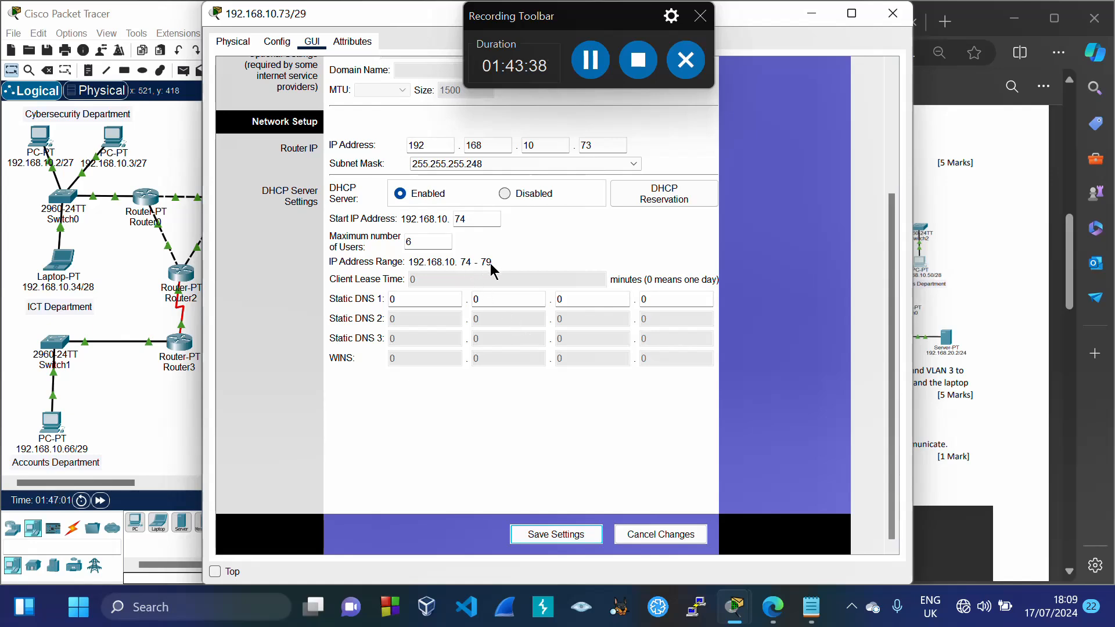
# Check the Dean's Department address range in the Notepad VLSM table, close the router window and return to the Packet Tracer topology
pyautogui.moveTo(815, 609)
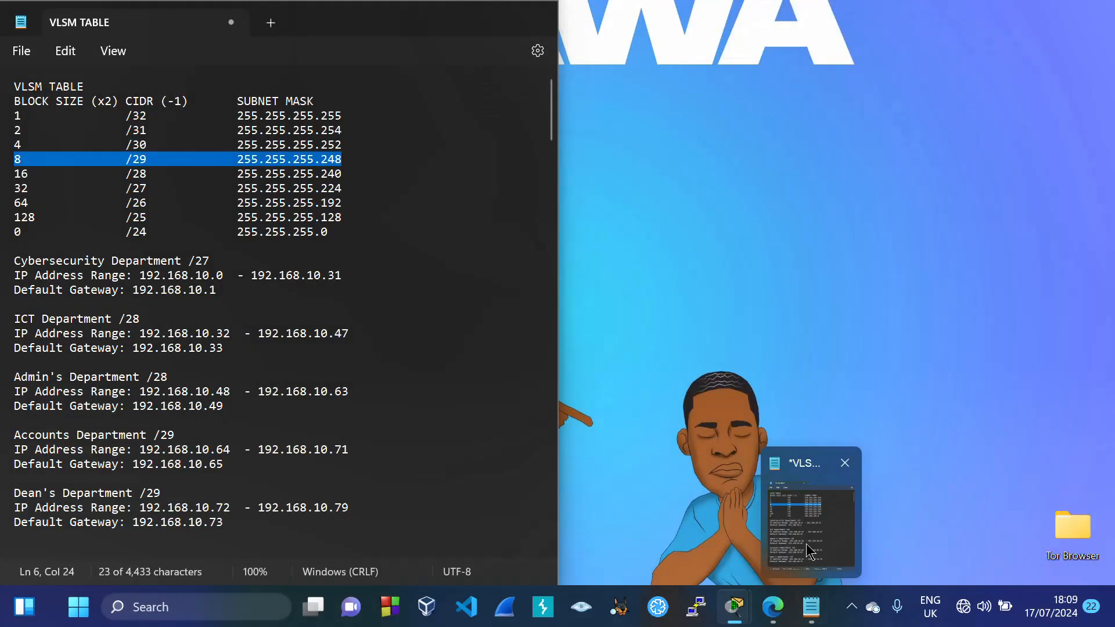
pyautogui.click(810, 517)
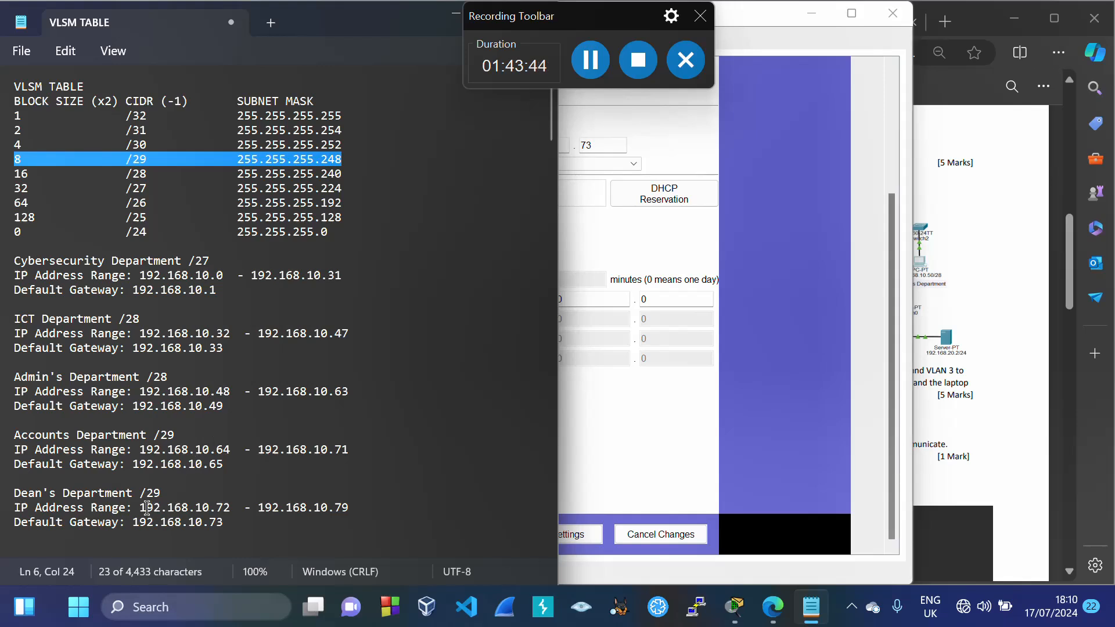
pyautogui.moveTo(141, 508); pyautogui.dragTo(351, 519)
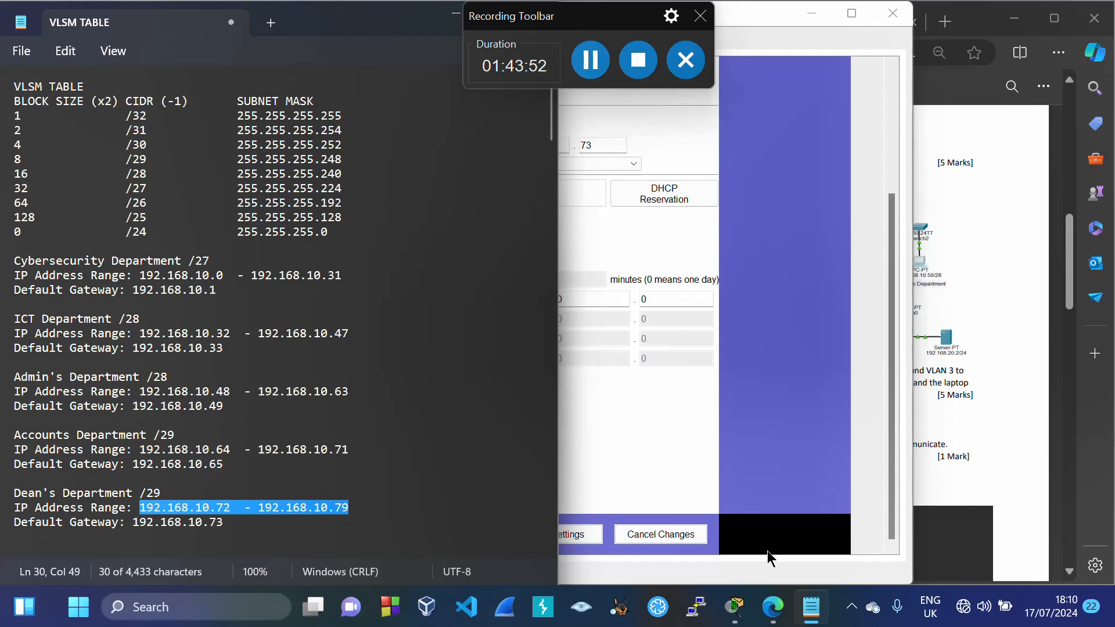
pyautogui.click(888, 19)
pyautogui.moveTo(734, 606)
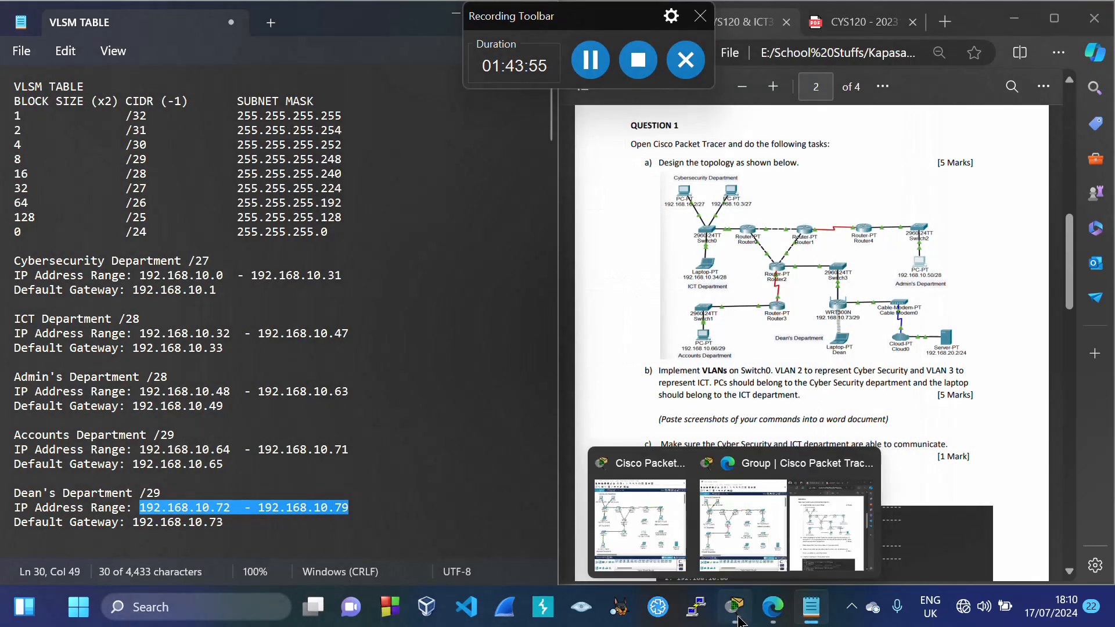
pyautogui.click(666, 547)
pyautogui.click(709, 409)
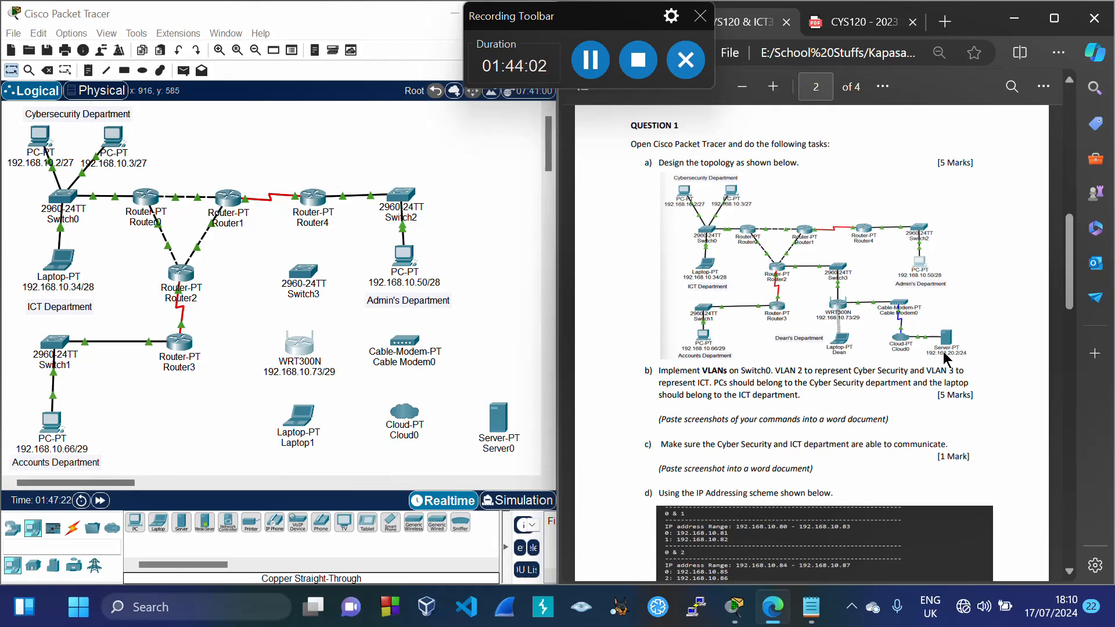
# Rename the server in the topology as 192.168.20.2/24
pyautogui.click(506, 449)
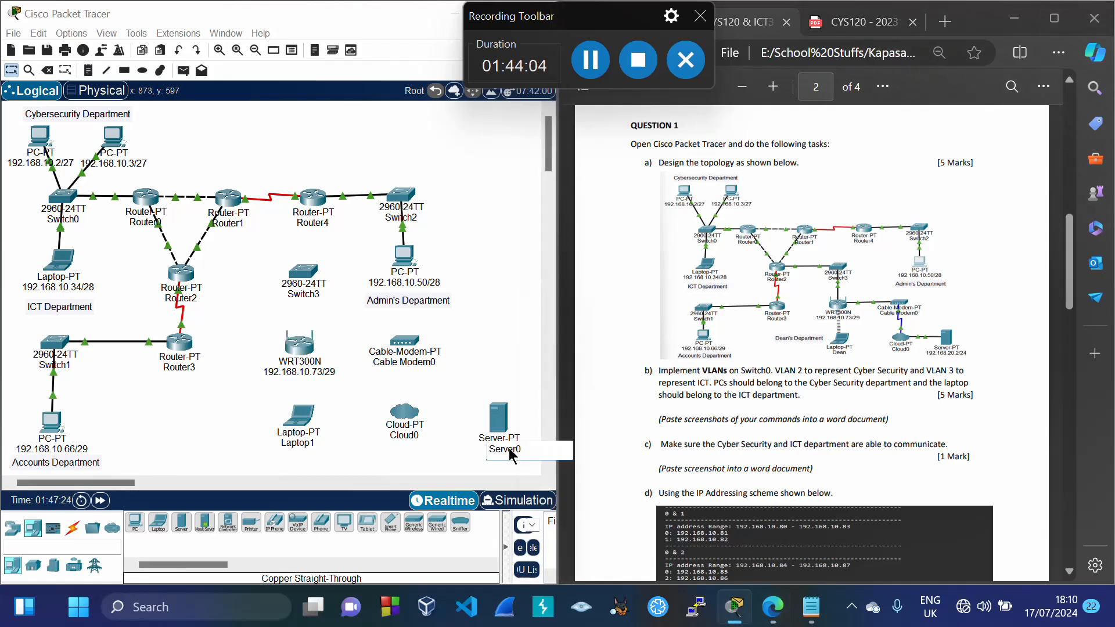
pyautogui.write('192.168.20.2')
pyautogui.doubleClick(509, 449)
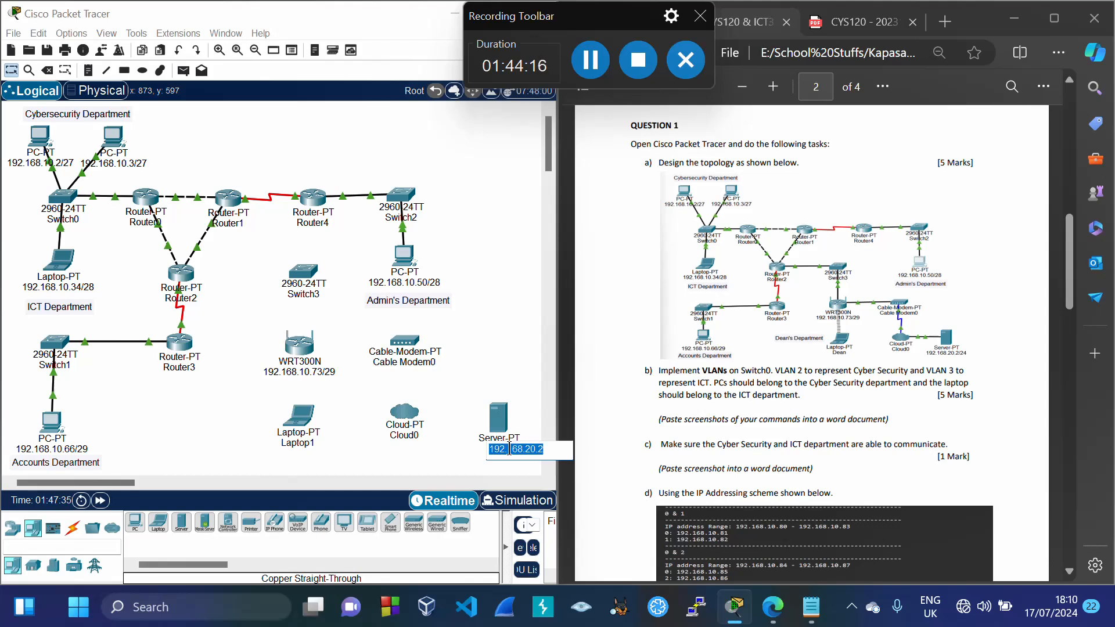
pyautogui.click(509, 449)
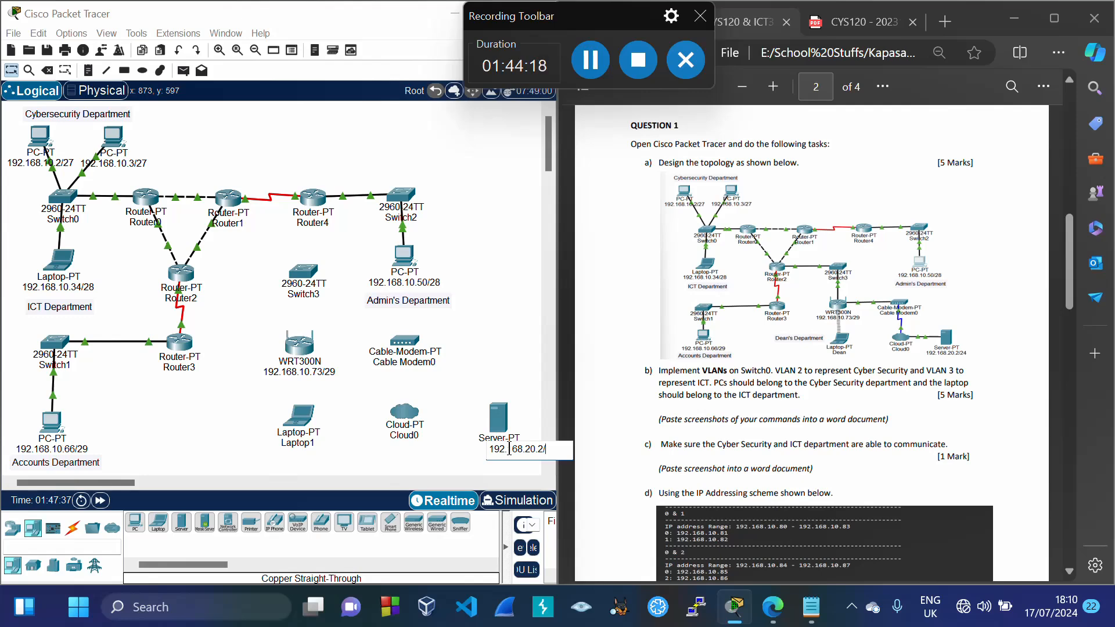
pyautogui.click(519, 389)
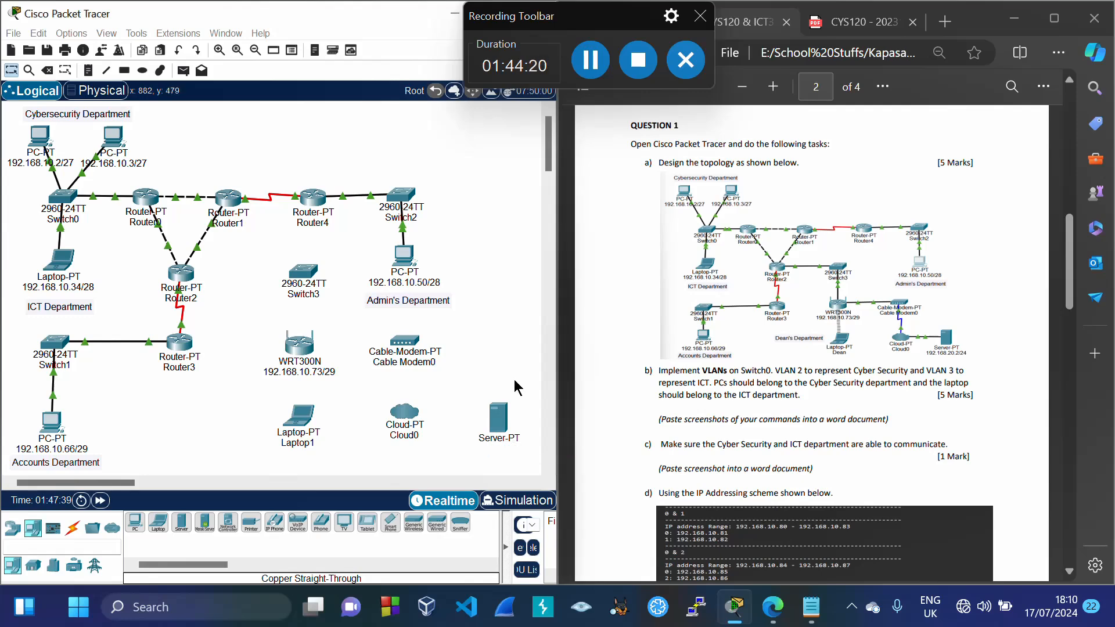
# Look up the /24 subnet mask in the Notepad VLSM table and return to the Packet Tracer topology
pyautogui.moveTo(769, 604)
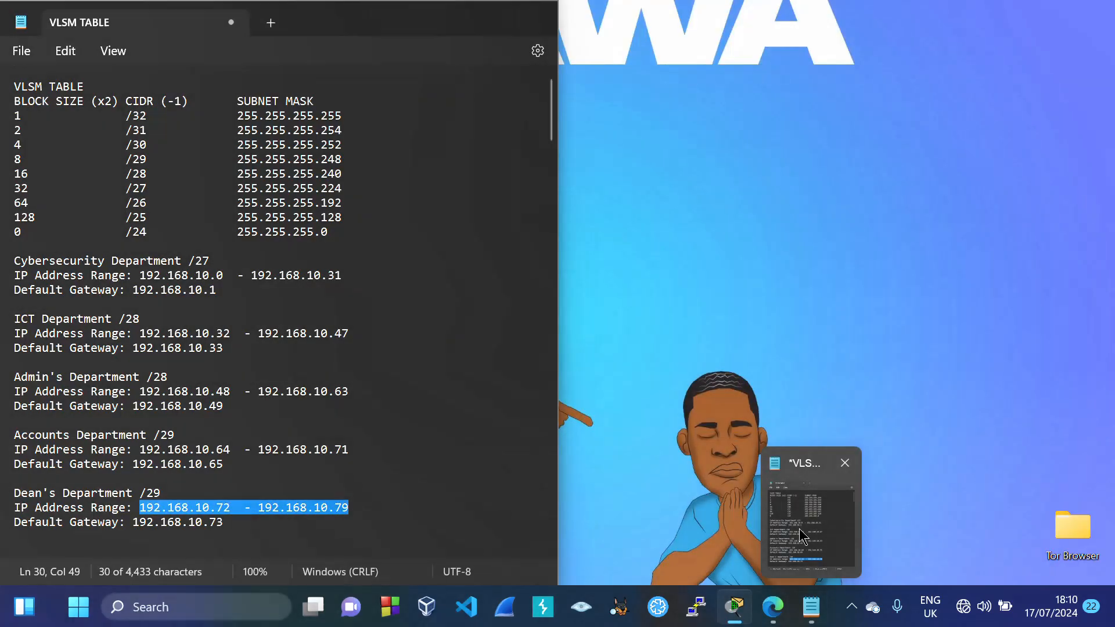
pyautogui.click(799, 528)
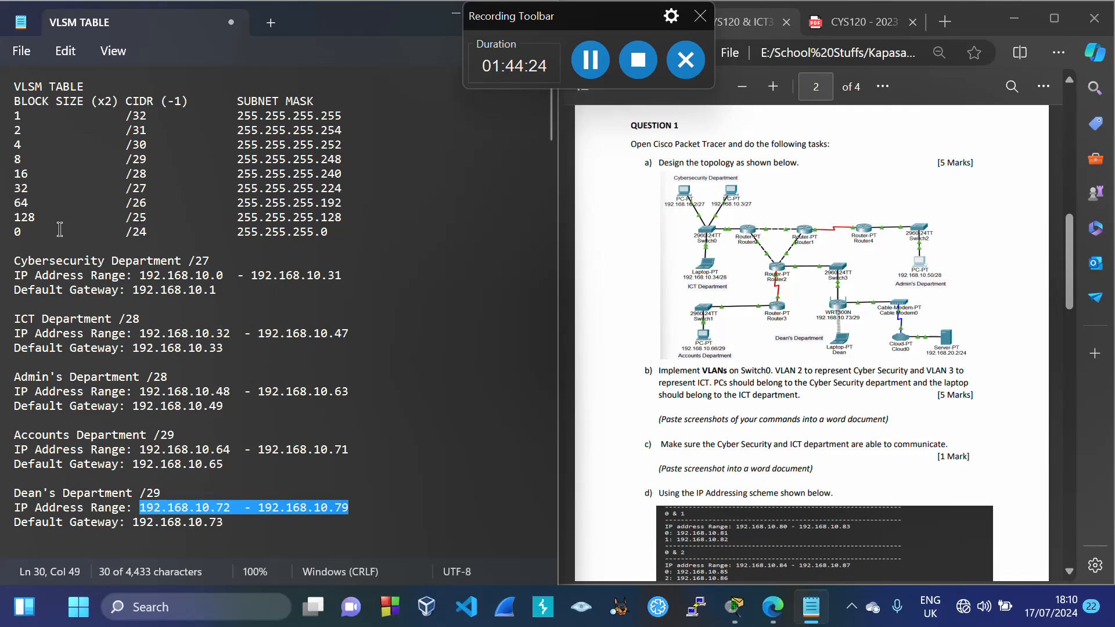
pyautogui.moveTo(9, 235); pyautogui.dragTo(335, 238)
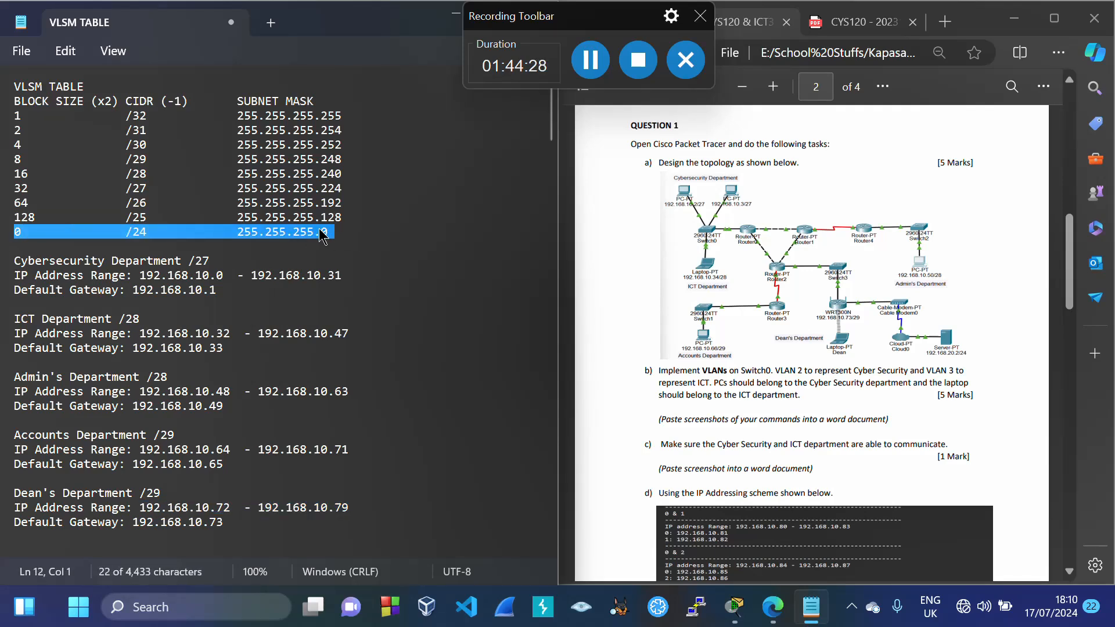
pyautogui.moveTo(734, 606)
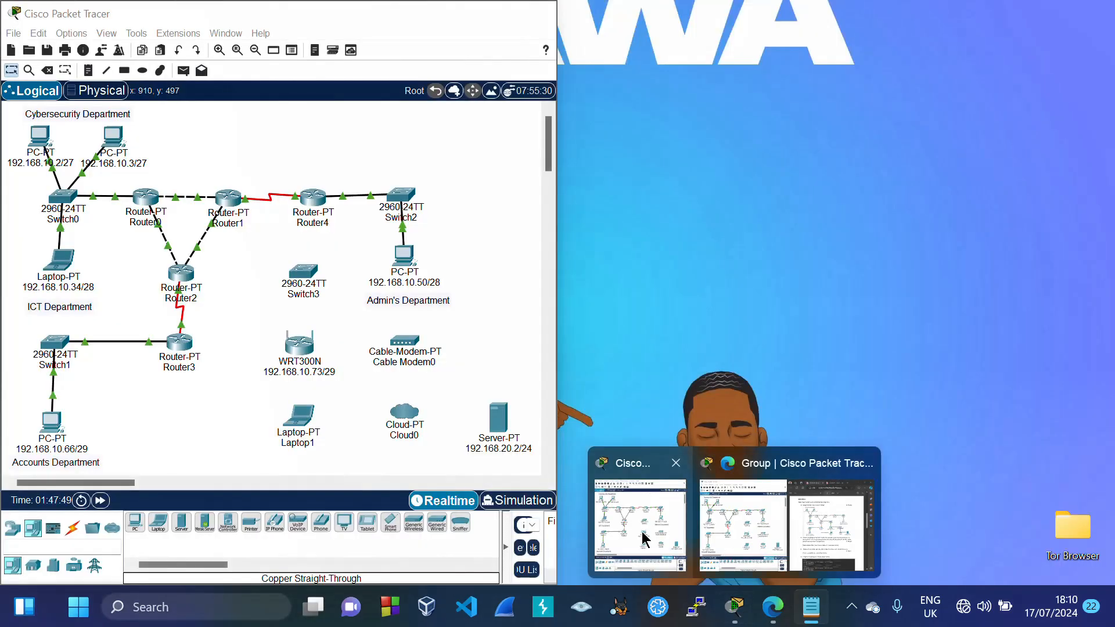
pyautogui.click(643, 539)
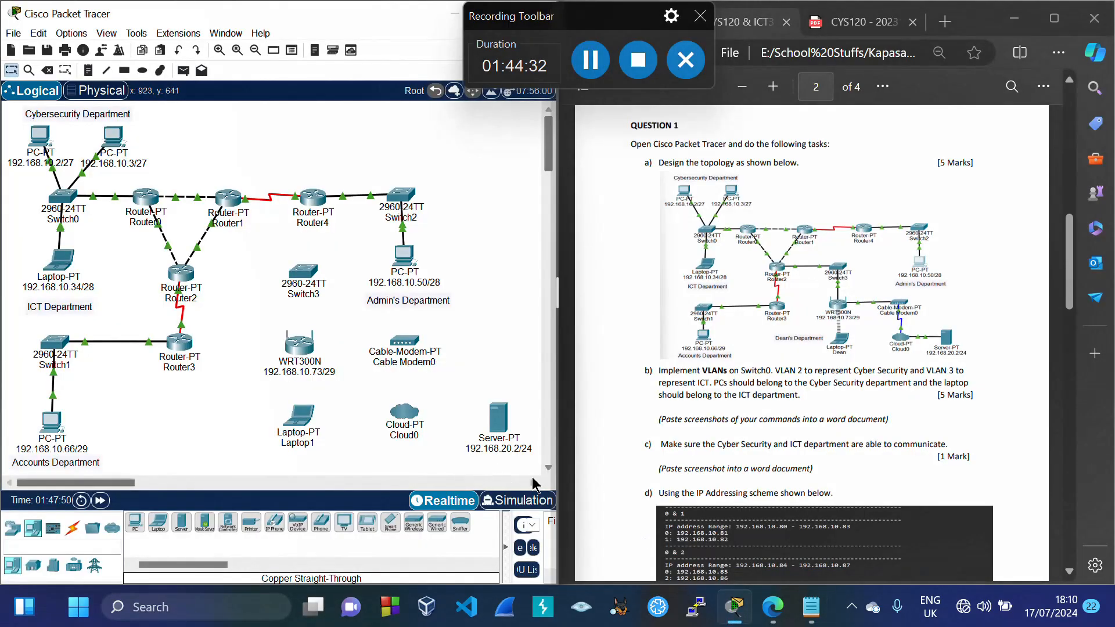
# Give the server the static IPv4 address 192.168.20.2, subnet mask 255.255.255.0 and default gateway 192.168.20.1, and close its window
pyautogui.click(494, 422)
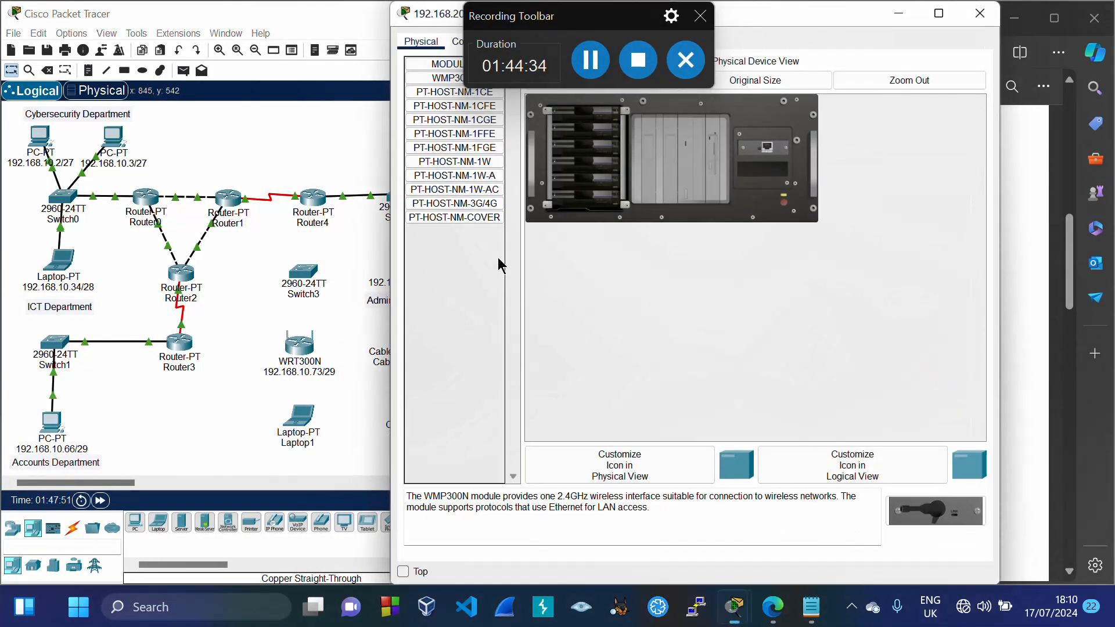
pyautogui.moveTo(816, 16); pyautogui.dragTo(763, 132)
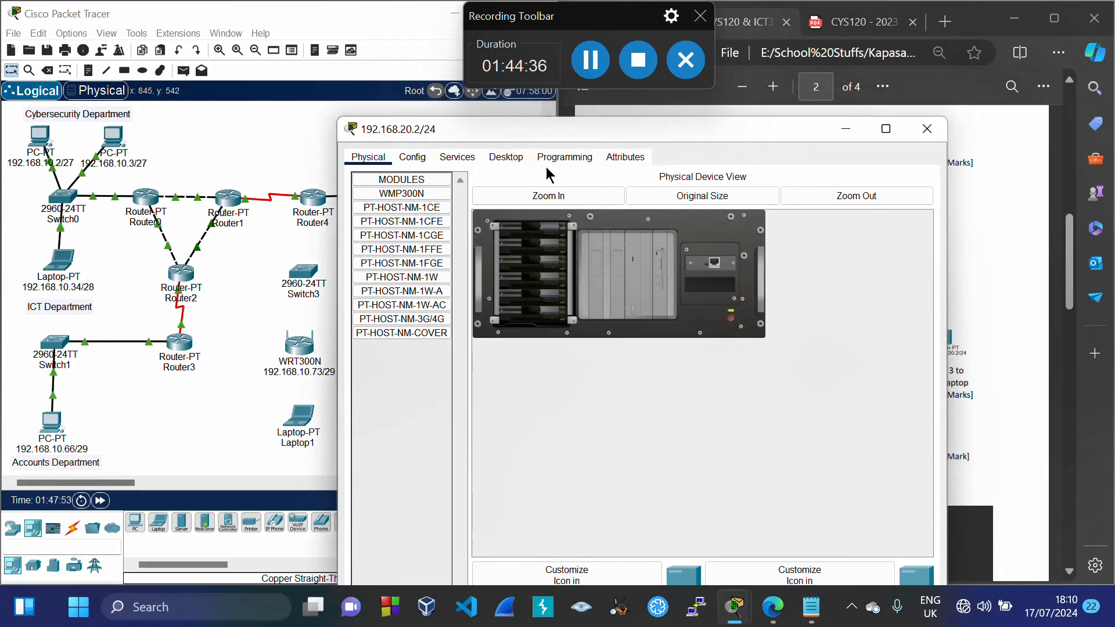
pyautogui.click(514, 169)
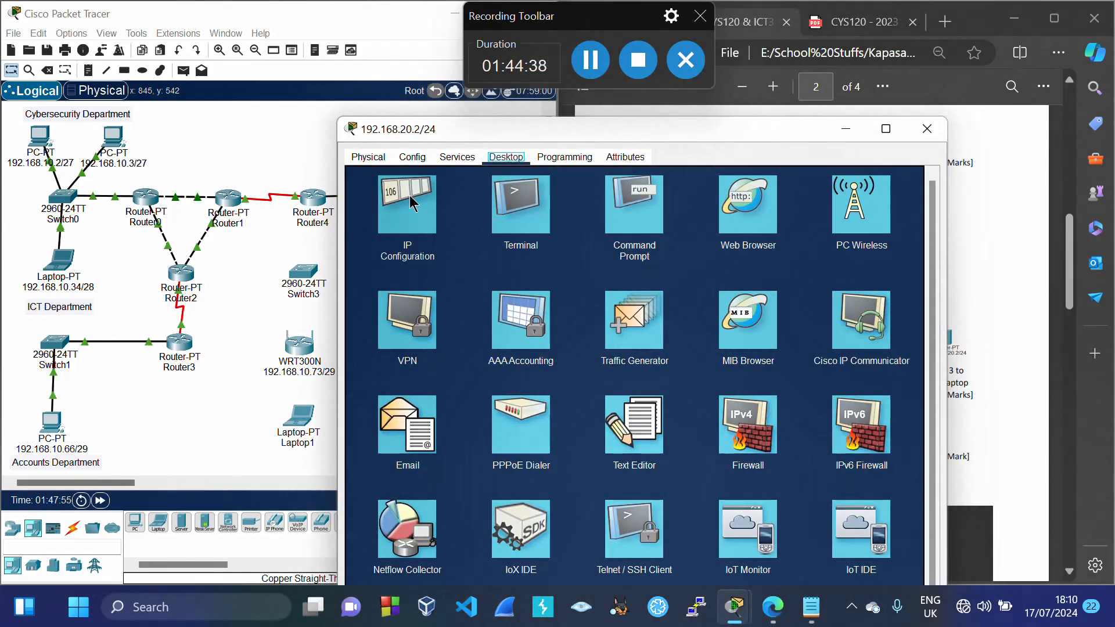
pyautogui.click(422, 224)
pyautogui.write('192.168.20.2')
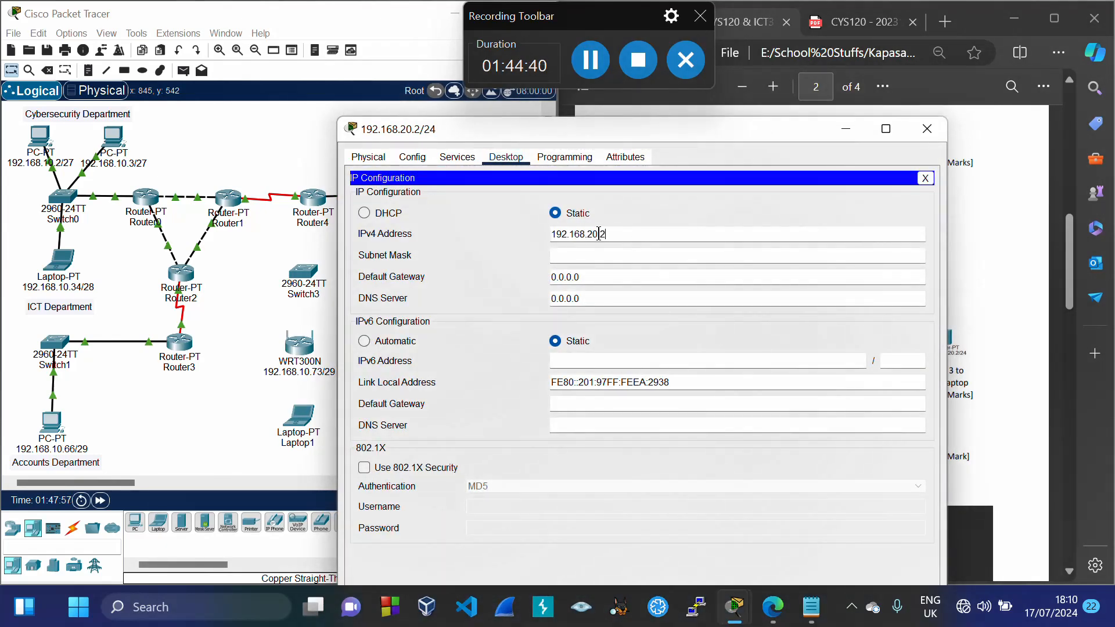
pyautogui.press('Tab')
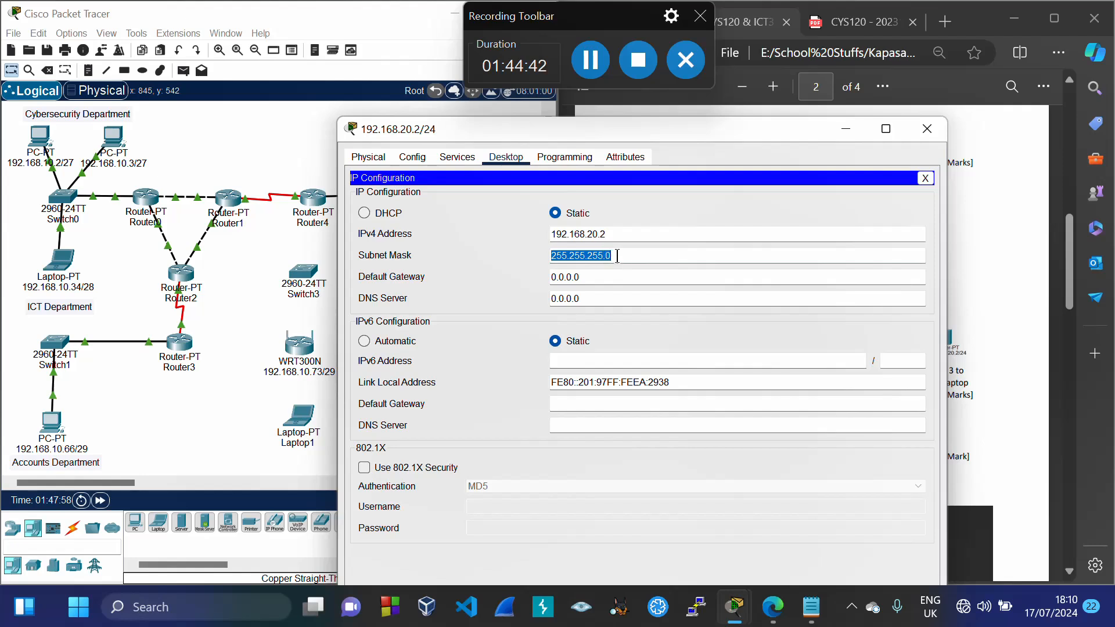
pyautogui.press('Tab')
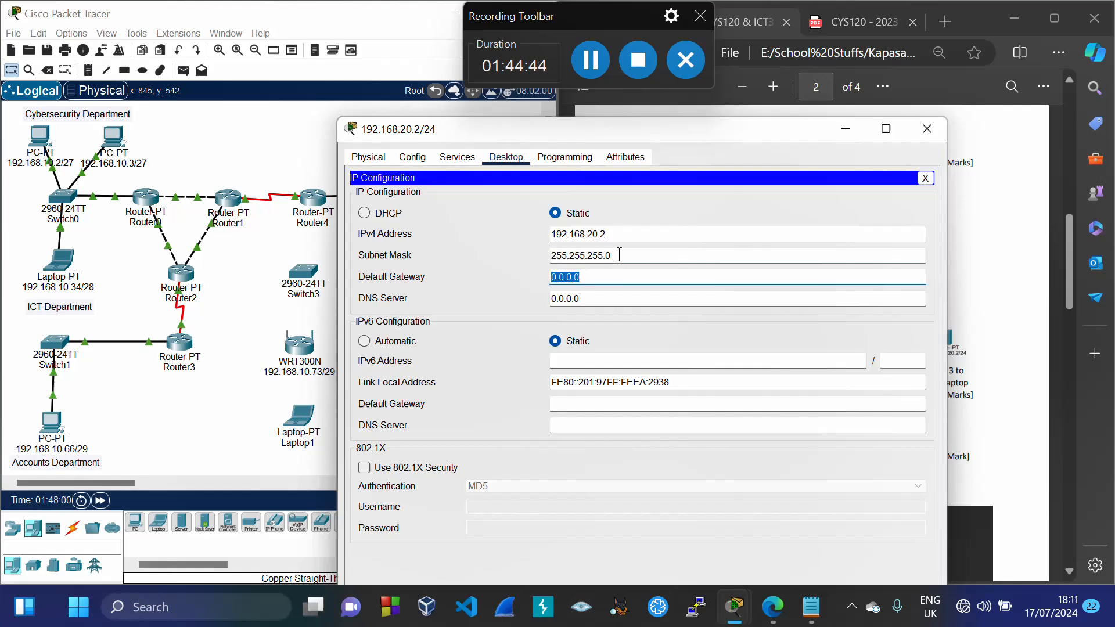
pyautogui.write('192.168.20.1')
pyautogui.click(644, 220)
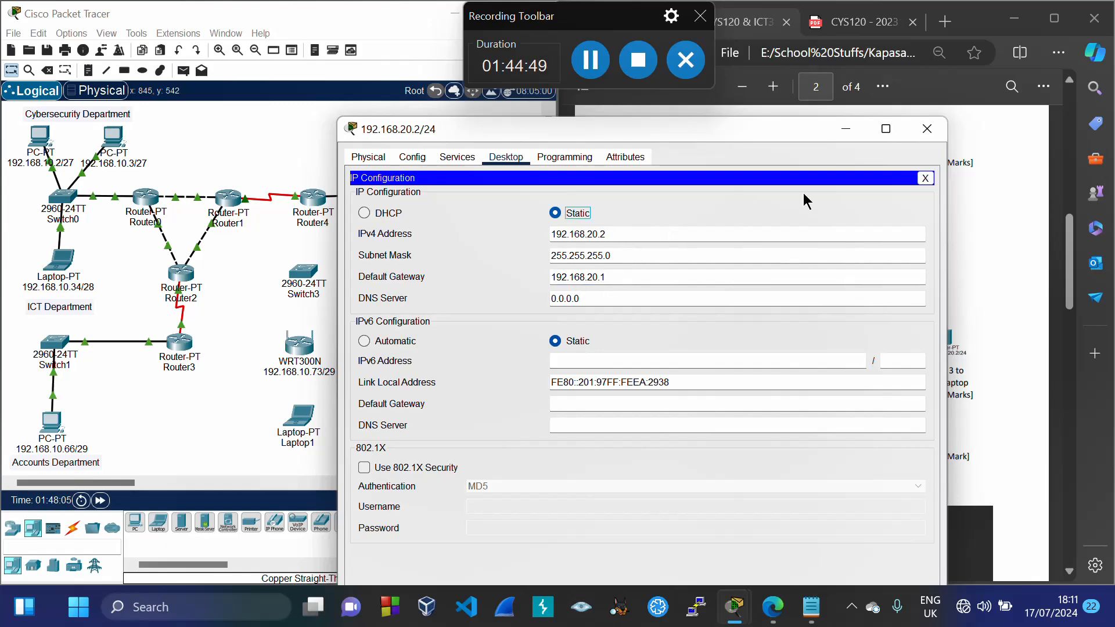
pyautogui.click(927, 128)
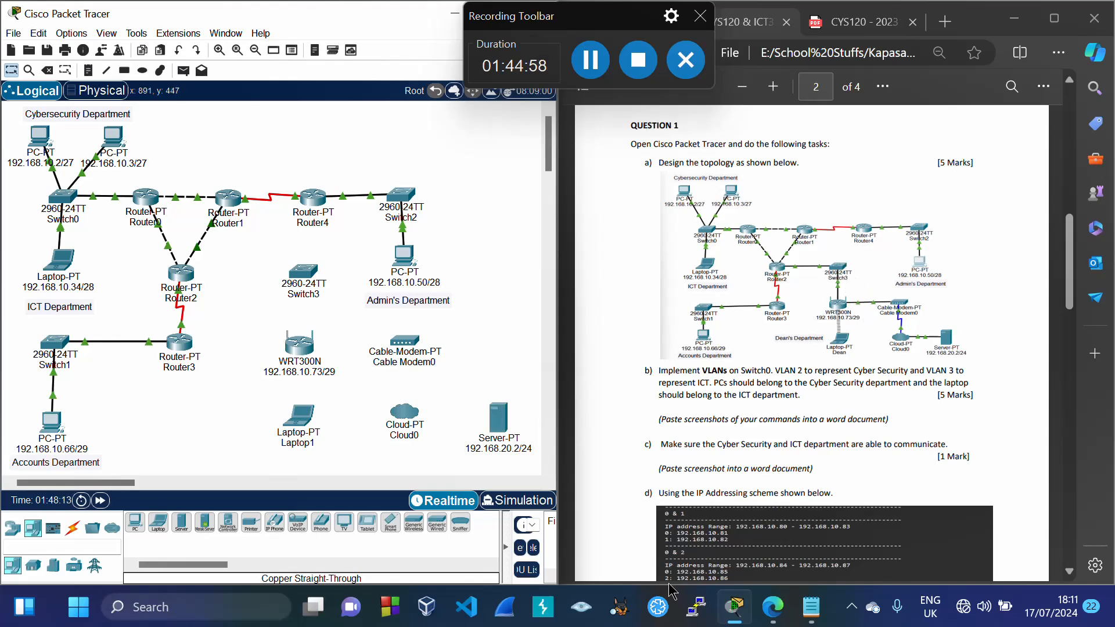
# Connect Router2's FastEthernet1/0 to Switch3's FastEthernet0/1 with a copper straight-through cable
pyautogui.click(73, 529)
pyautogui.click(182, 524)
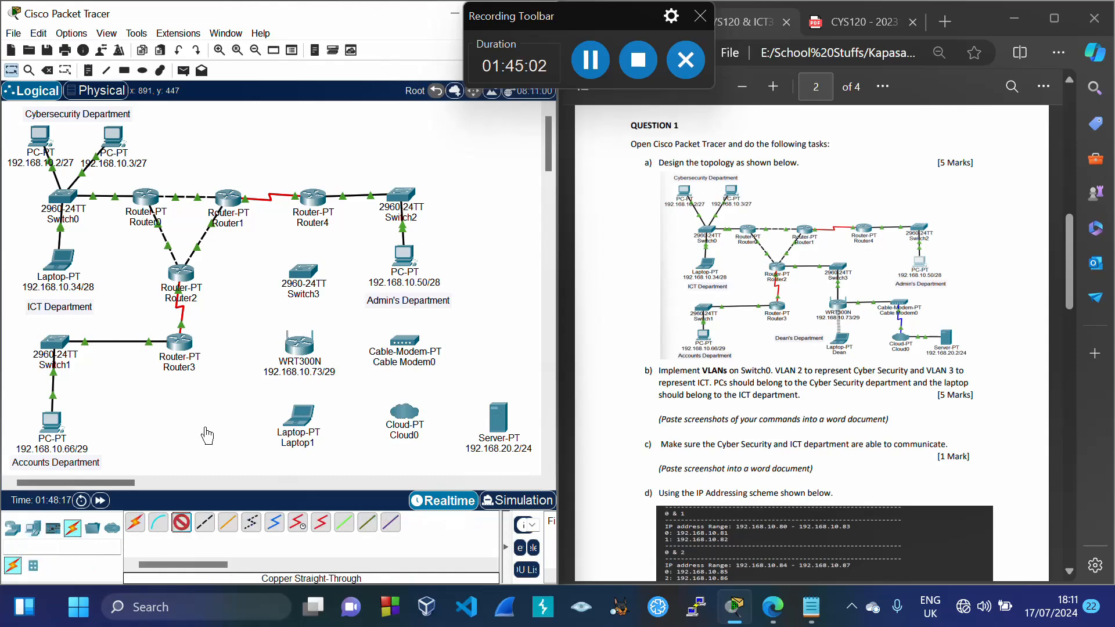
pyautogui.click(182, 271)
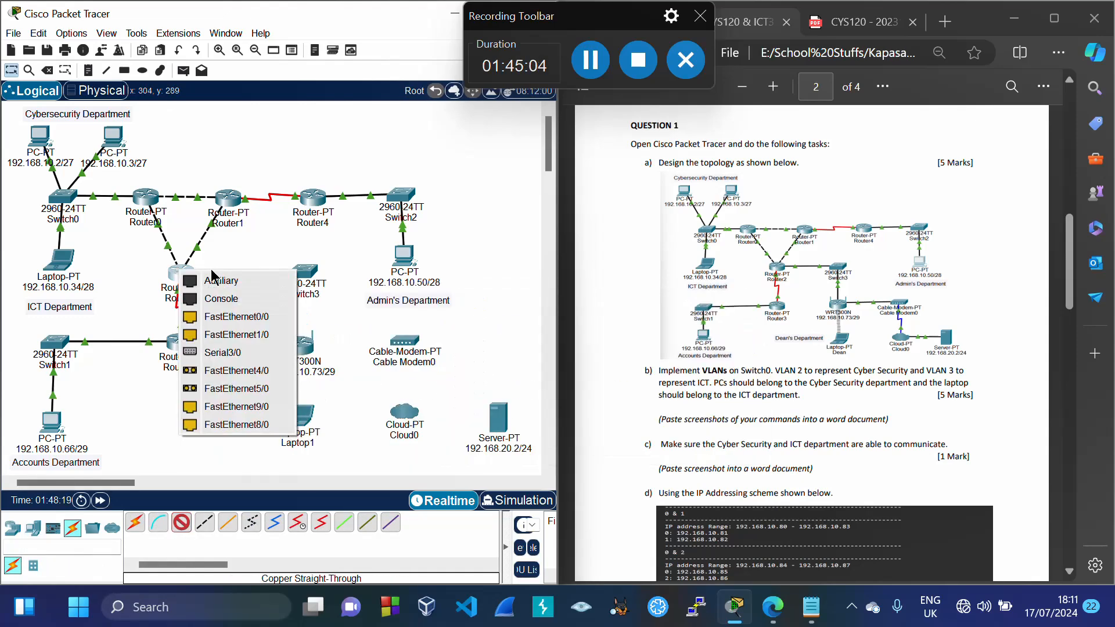
pyautogui.click(237, 335)
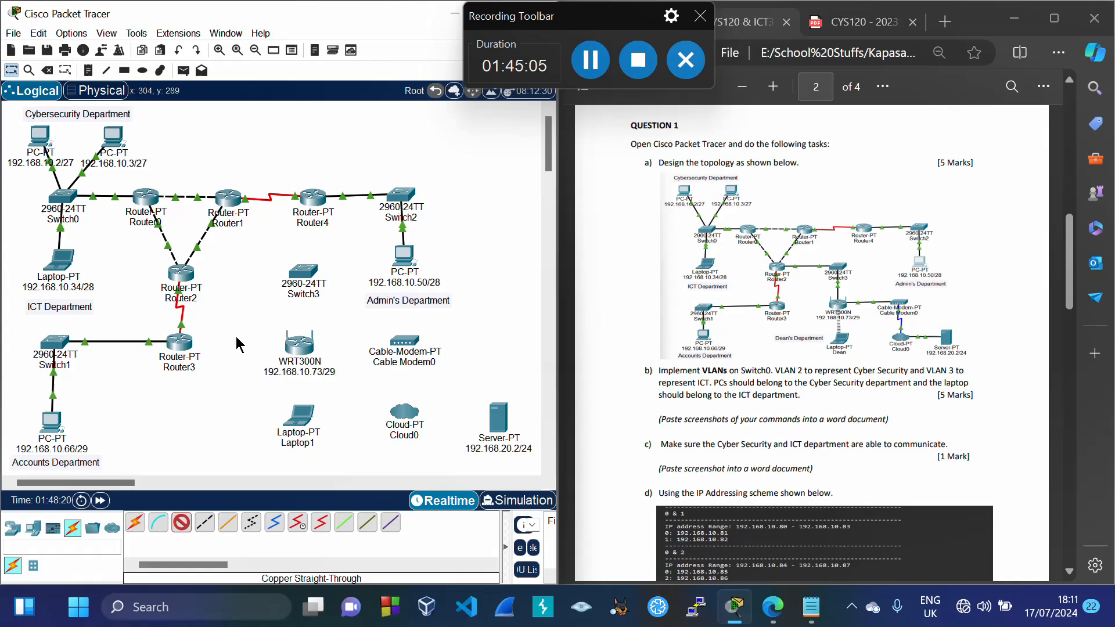
pyautogui.click(308, 272)
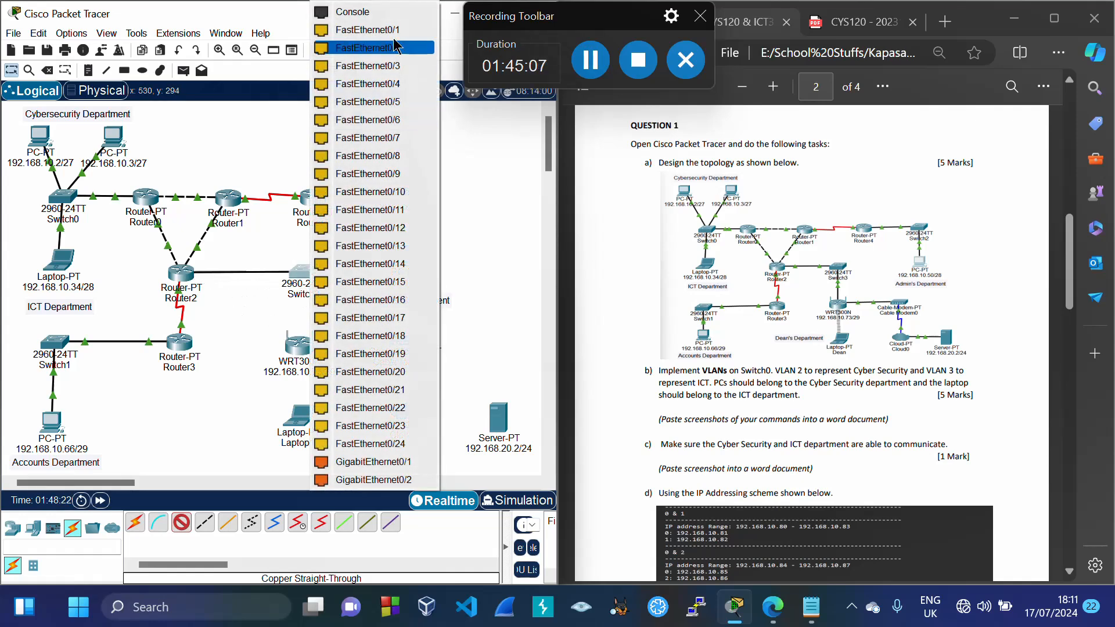
pyautogui.click(377, 30)
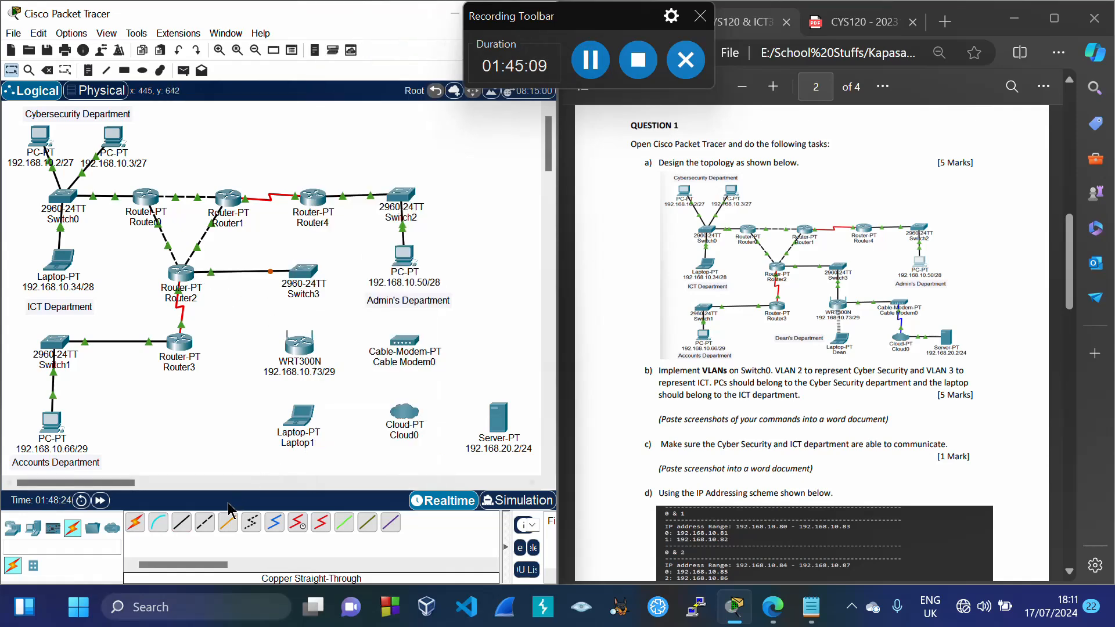
# Connect Switch3's FastEthernet0/2 to the WRT300N's Ethernet 1 with a copper straight-through cable, and align the wireless router beneath the switch
pyautogui.click(183, 525)
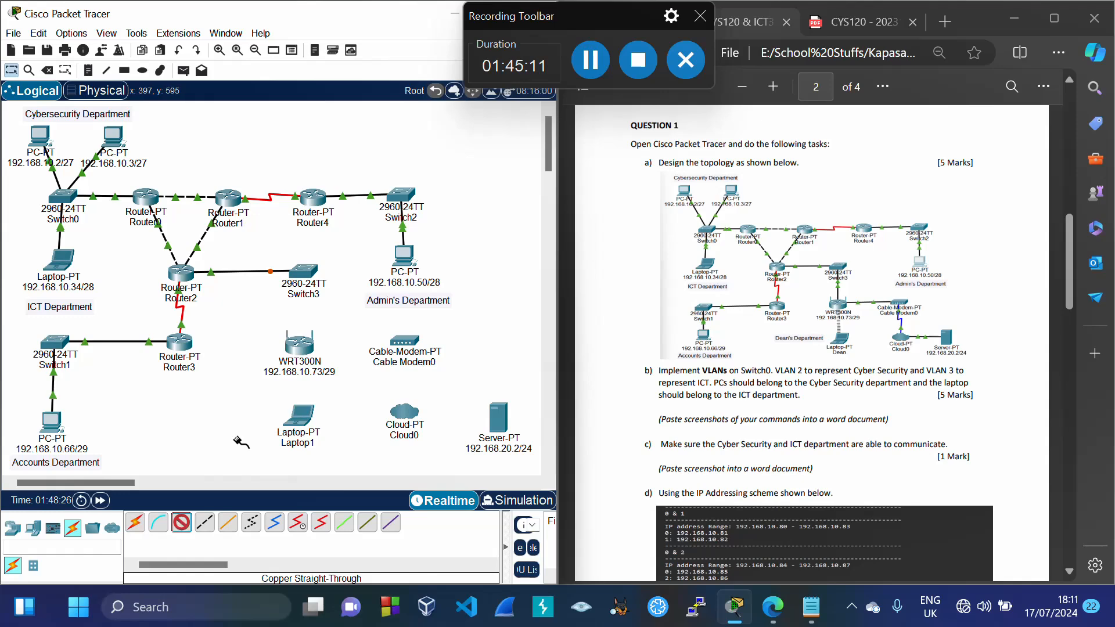
pyautogui.click(306, 278)
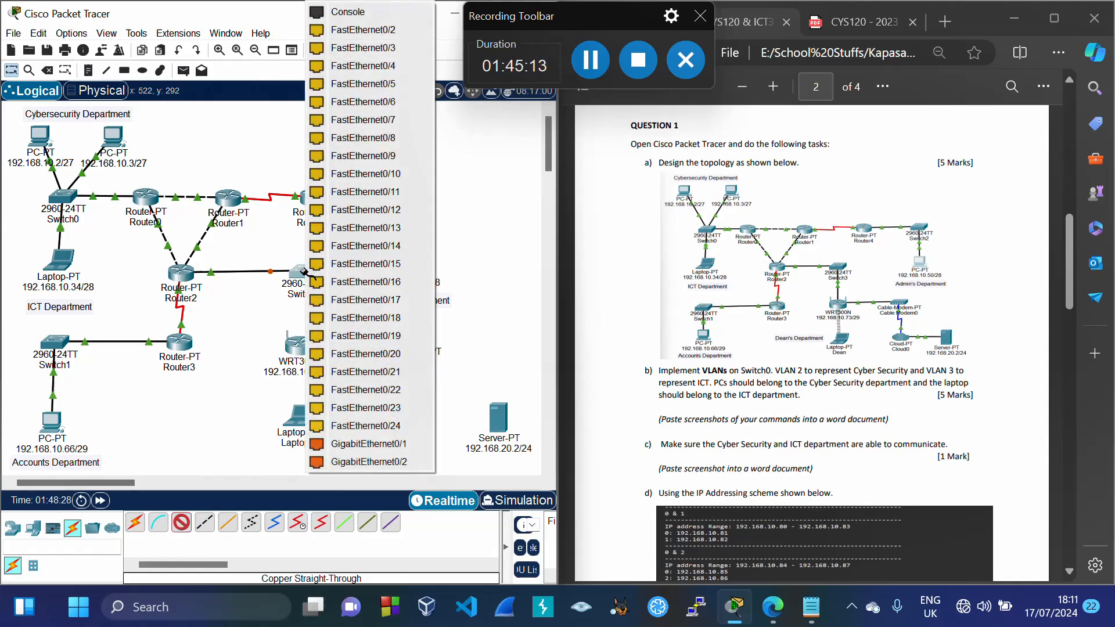
pyautogui.click(400, 31)
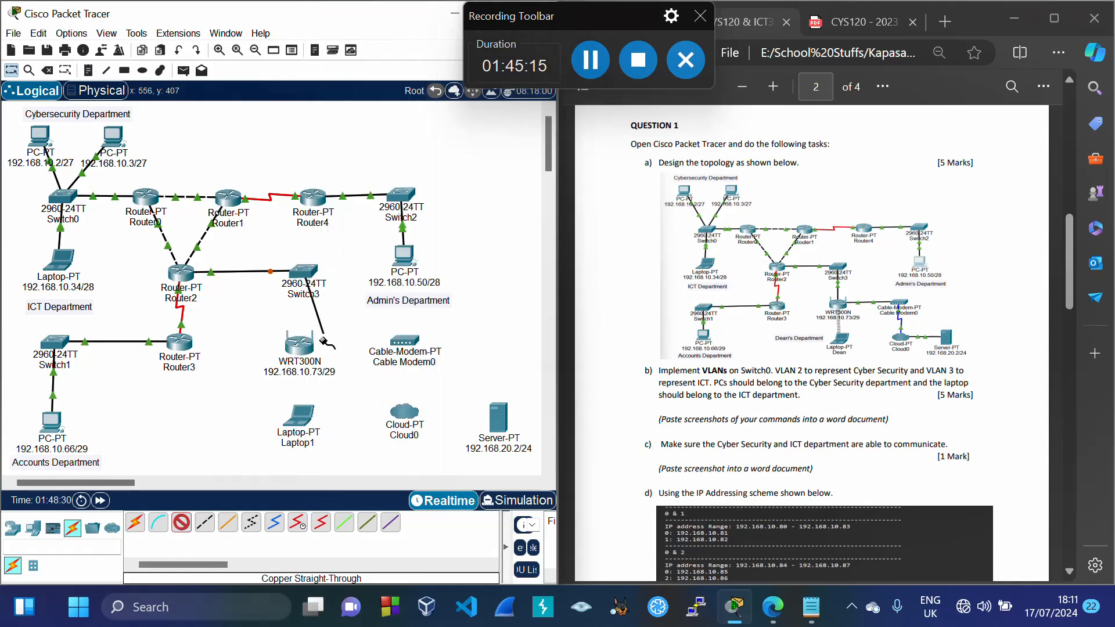
pyautogui.click(298, 346)
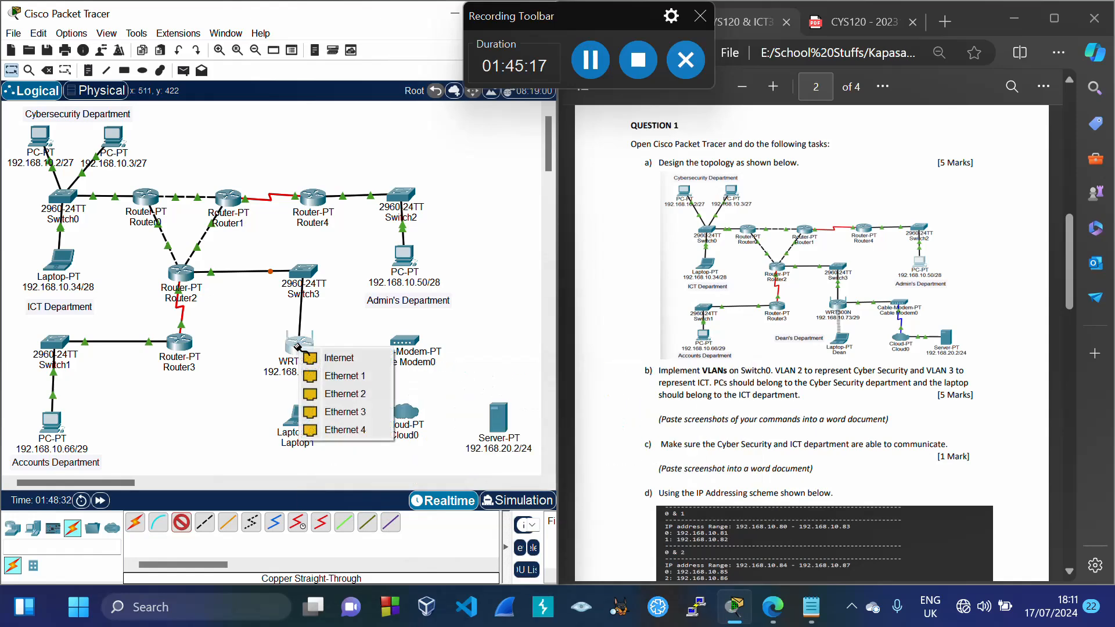
pyautogui.click(348, 377)
pyautogui.moveTo(294, 346); pyautogui.dragTo(297, 347)
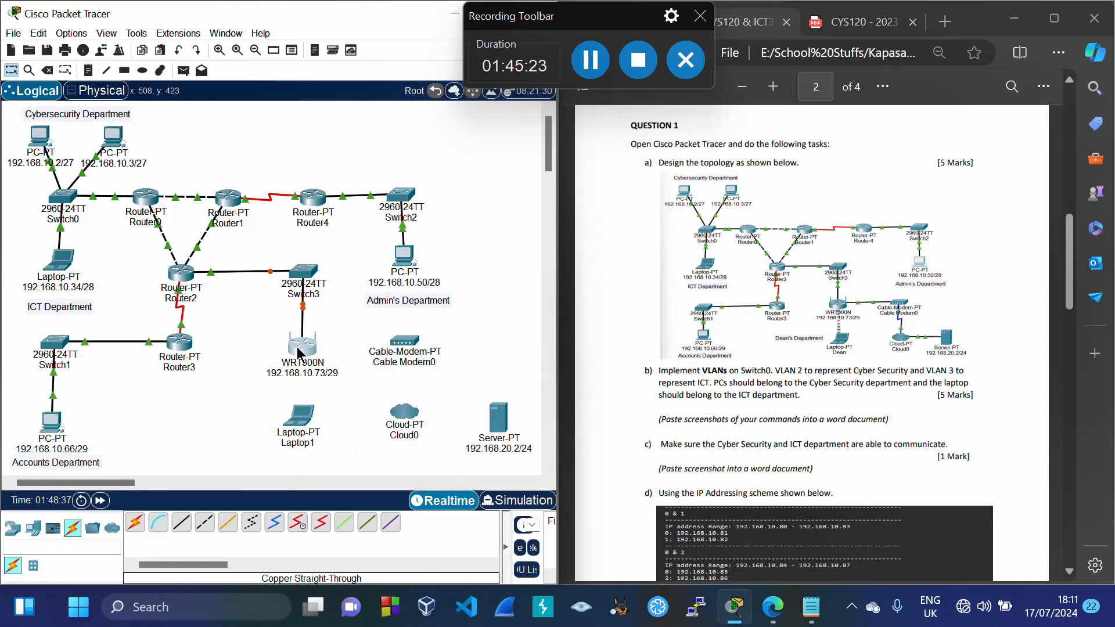
pyautogui.click(371, 305)
pyautogui.click(356, 337)
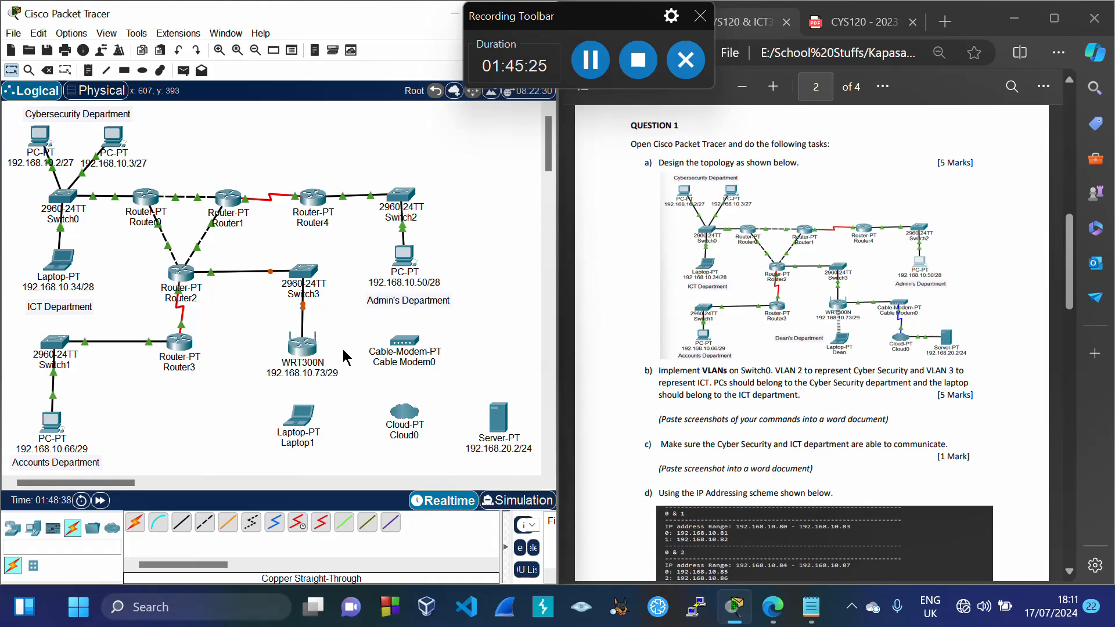
# Connect the WRT300N's Internet port to Port 1 of Cable Modem0 with a copper straight-through cable
pyautogui.click(184, 527)
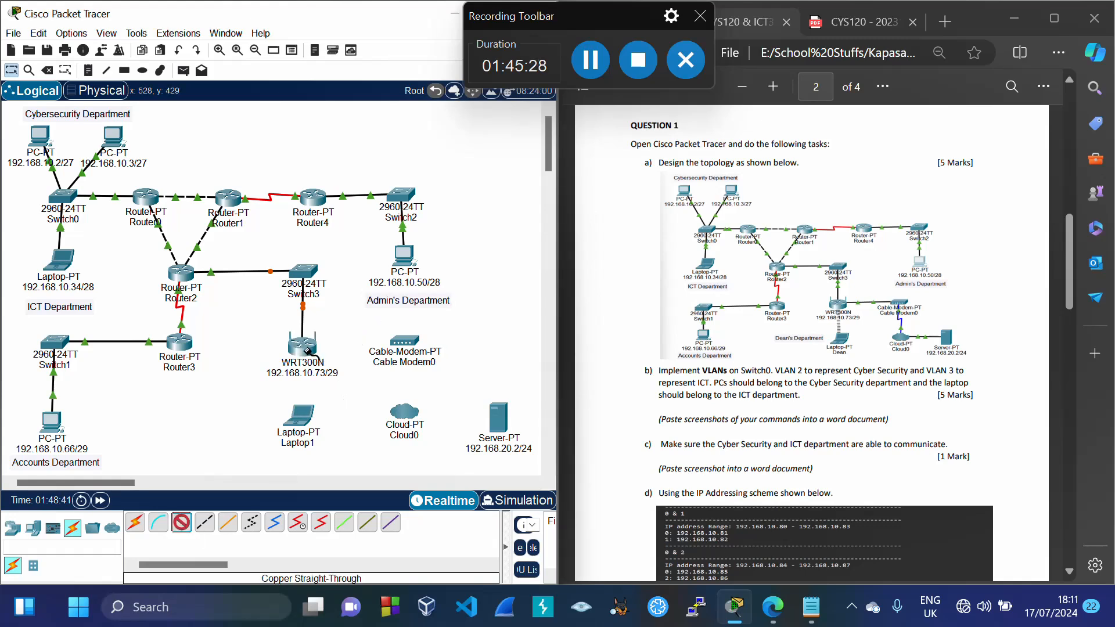
pyautogui.click(307, 350)
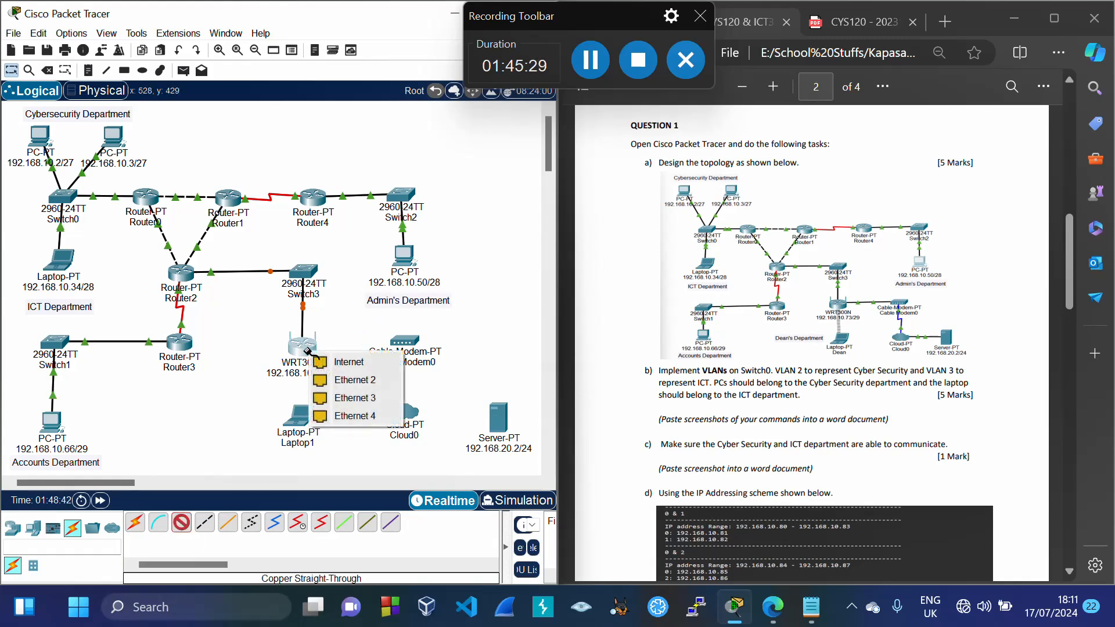
pyautogui.click(337, 364)
pyautogui.click(401, 342)
pyautogui.click(402, 342)
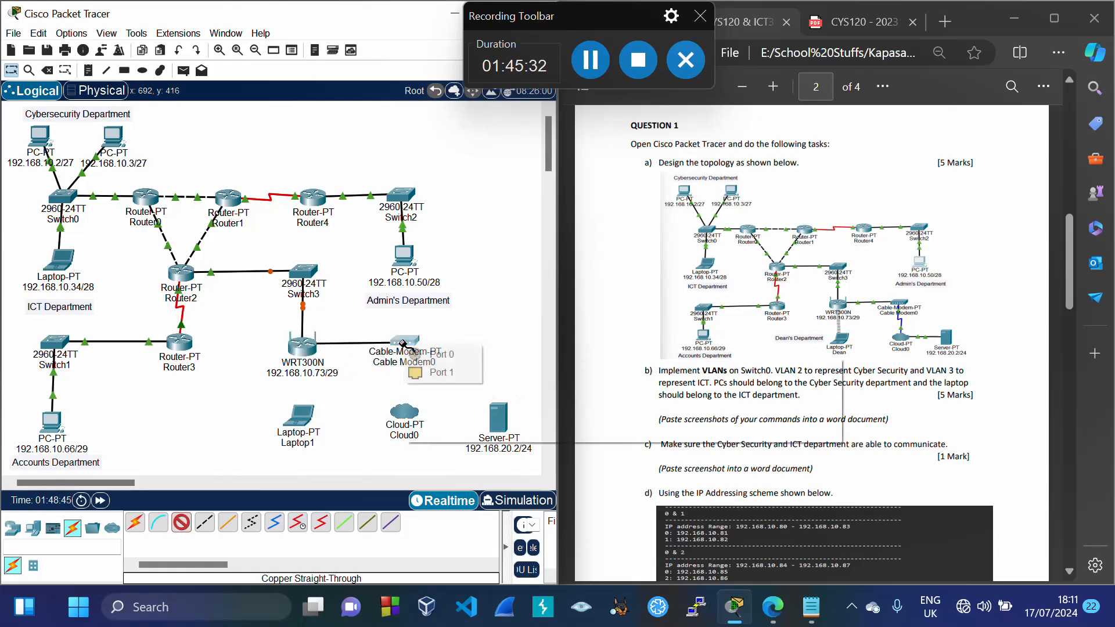
pyautogui.click(445, 372)
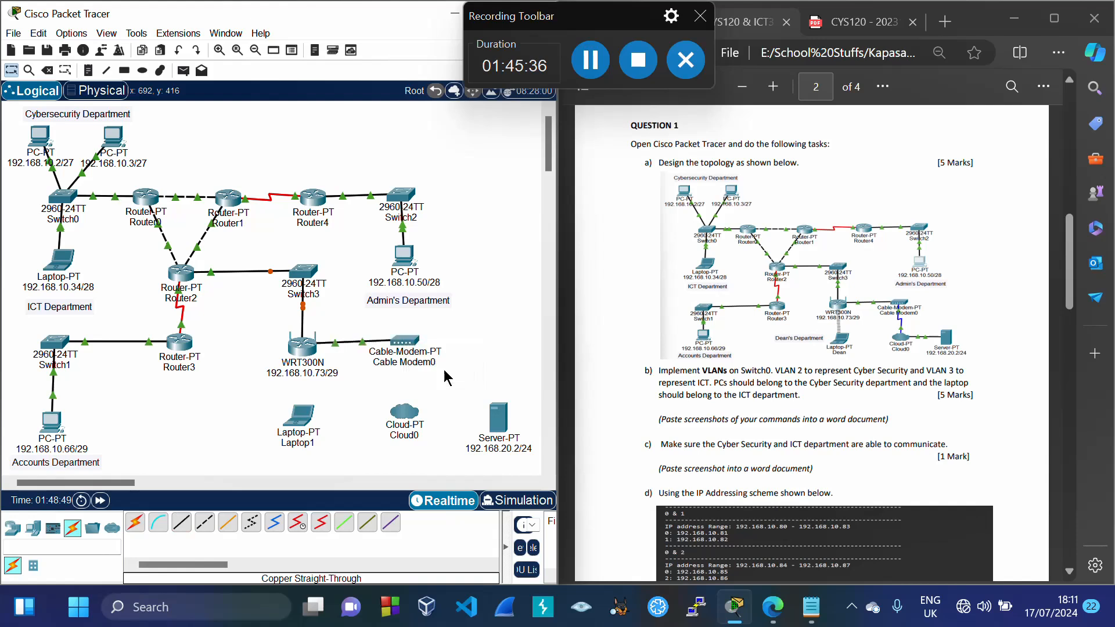
# Connect Cable Modem0's Port 0 to Cloud0's Coaxial7 port with a coaxial cable
pyautogui.click(276, 524)
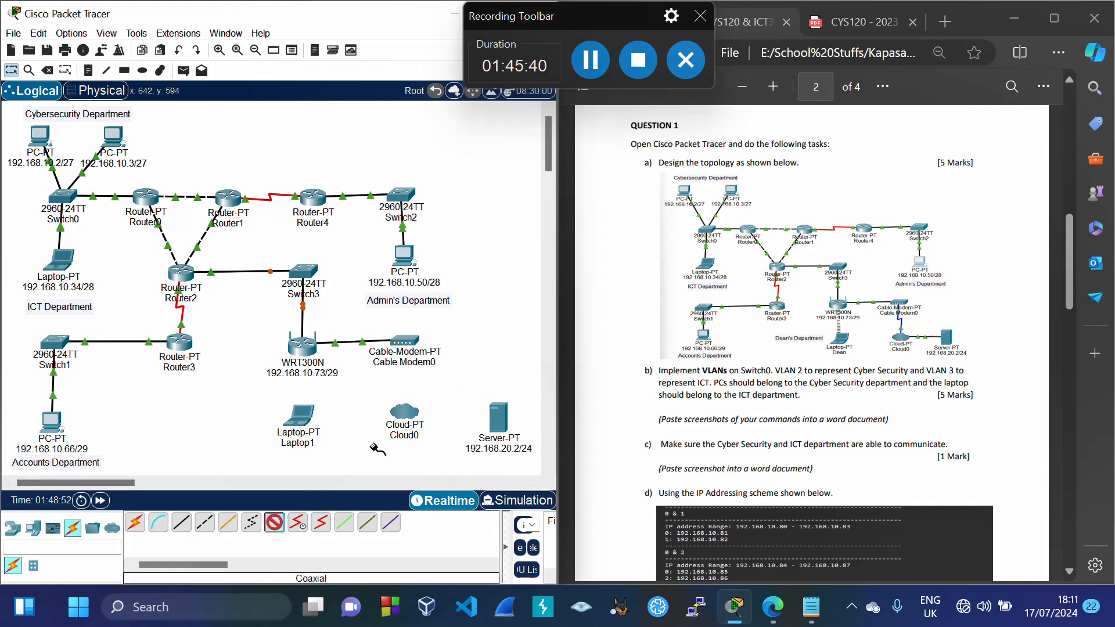
pyautogui.click(402, 343)
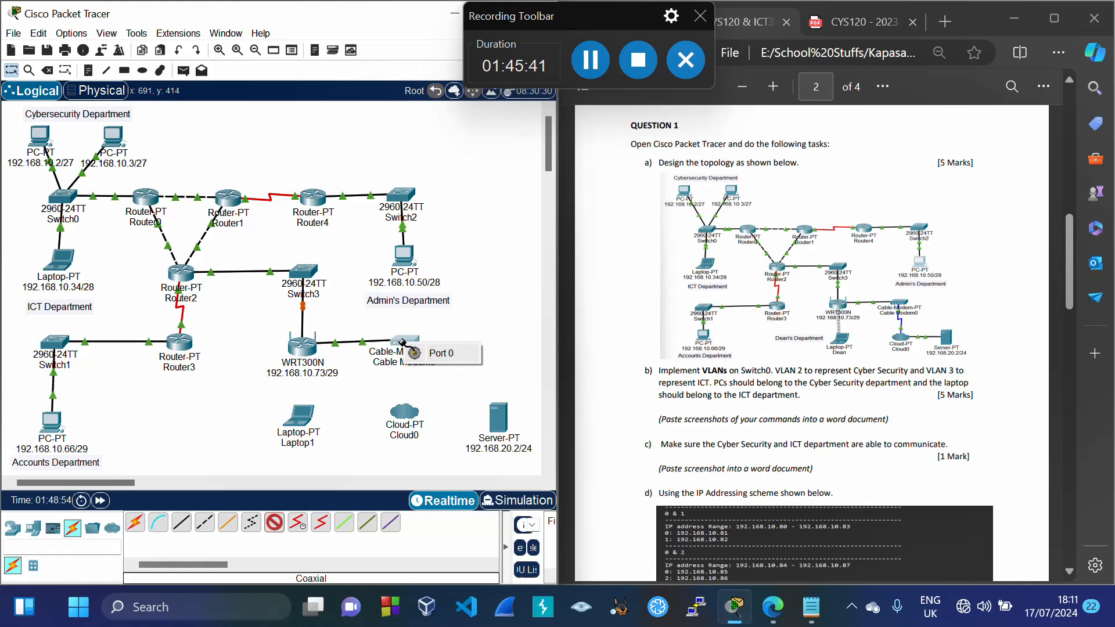
pyautogui.click(437, 357)
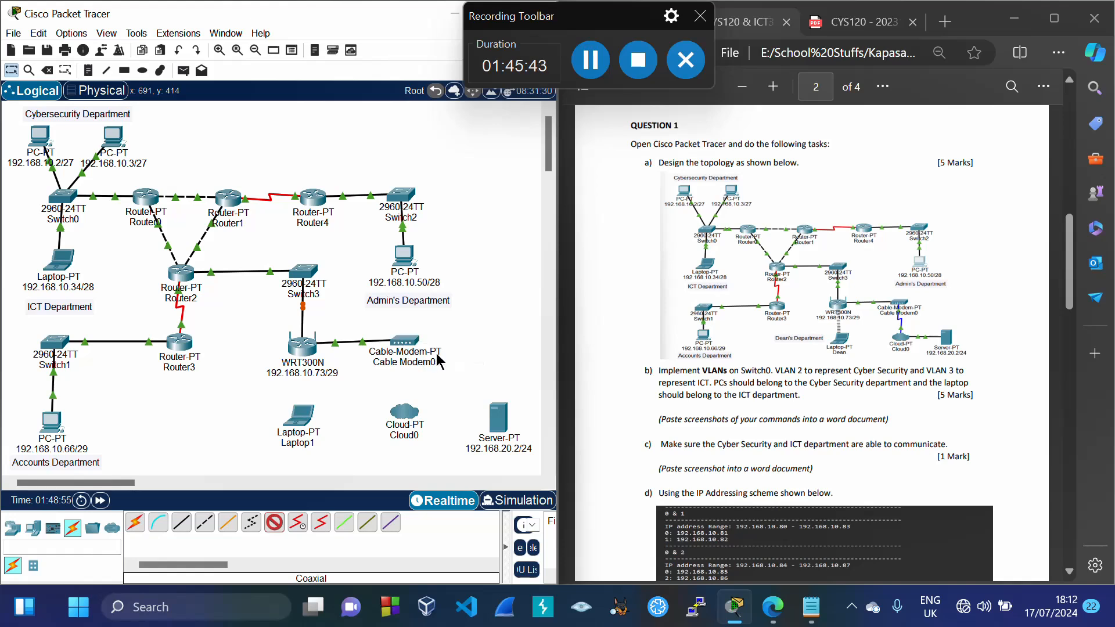
pyautogui.click(404, 412)
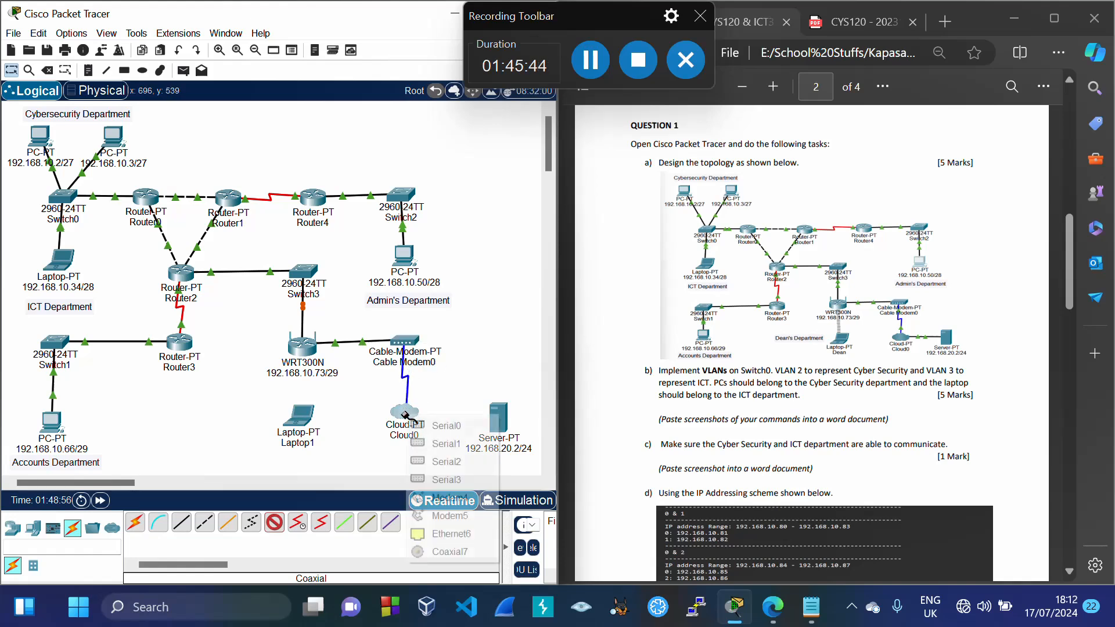
pyautogui.click(432, 553)
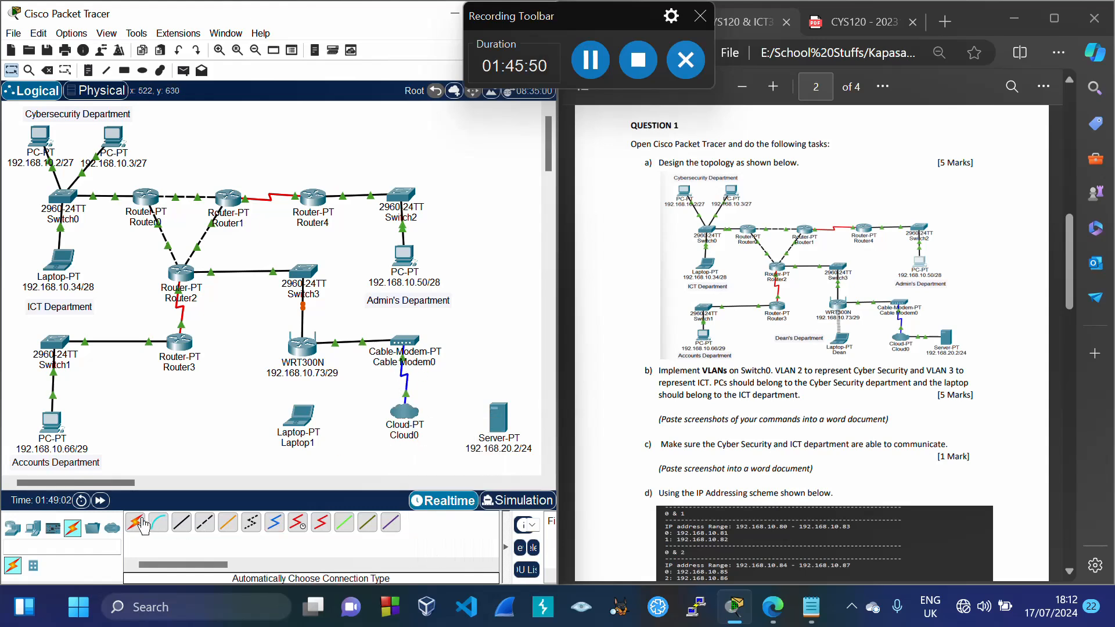
# Connect Cloud0's Ethernet6 port to the server's FastEthernet0 with a copper straight-through cable
pyautogui.click(182, 525)
pyautogui.click(407, 411)
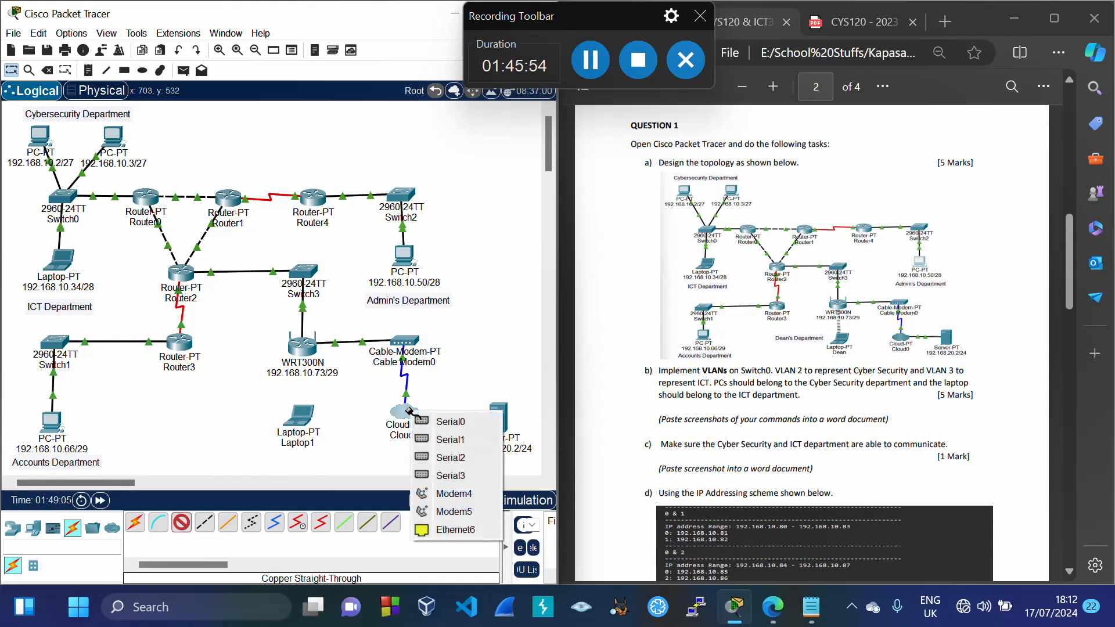
pyautogui.click(456, 530)
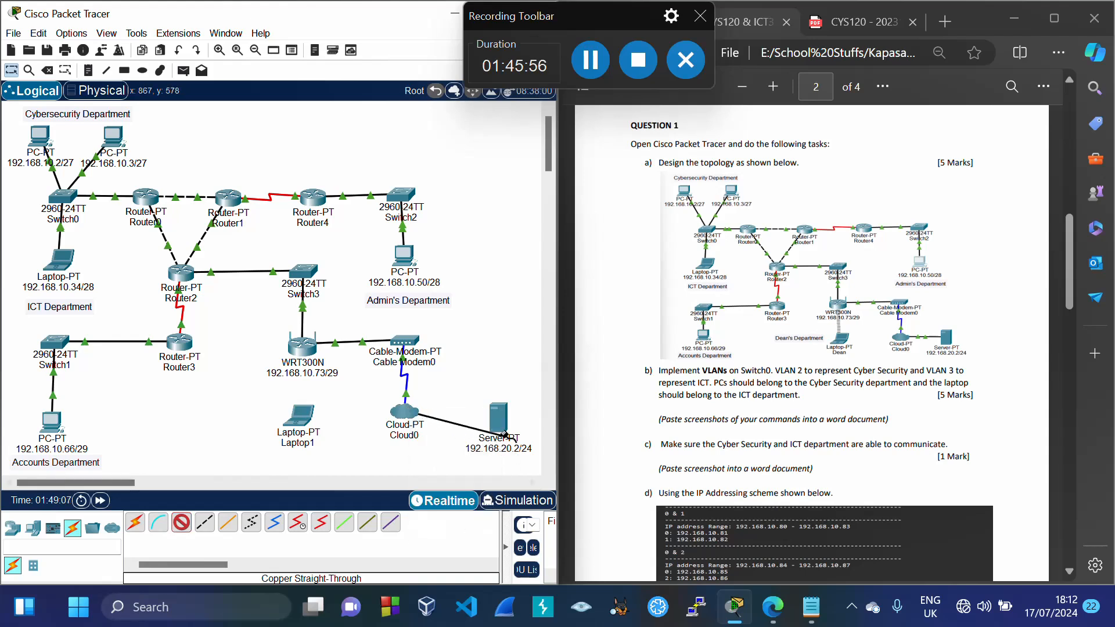
pyautogui.click(503, 424)
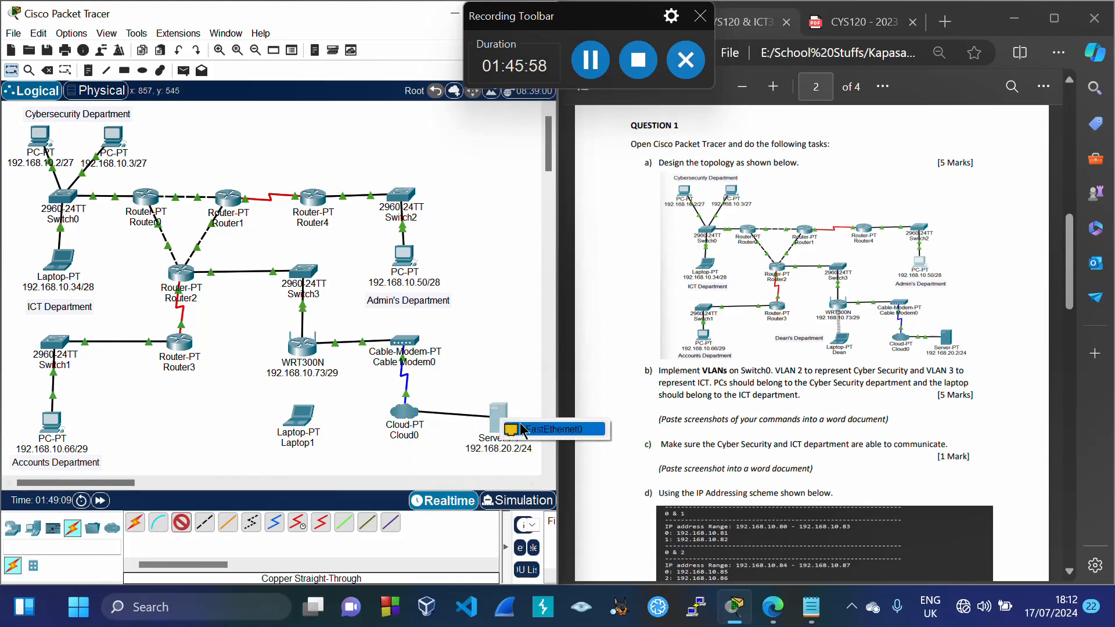
pyautogui.click(521, 428)
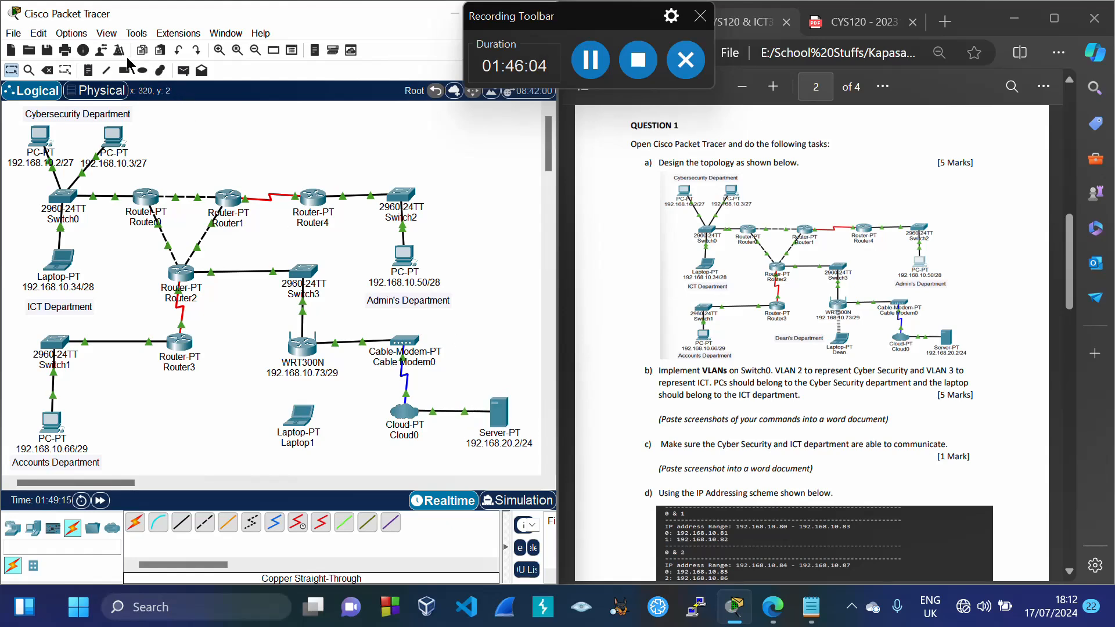
# Add the note "Dean's Department" to the workspace and position it just left of Laptop1
pyautogui.click(89, 70)
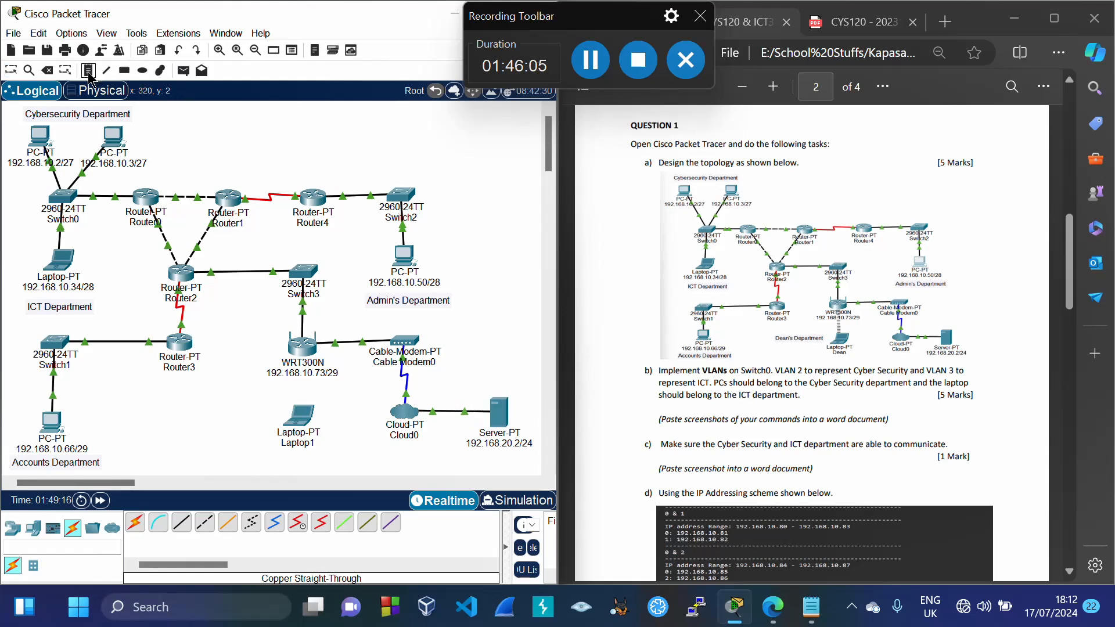
pyautogui.click(197, 417)
pyautogui.write('Dea')
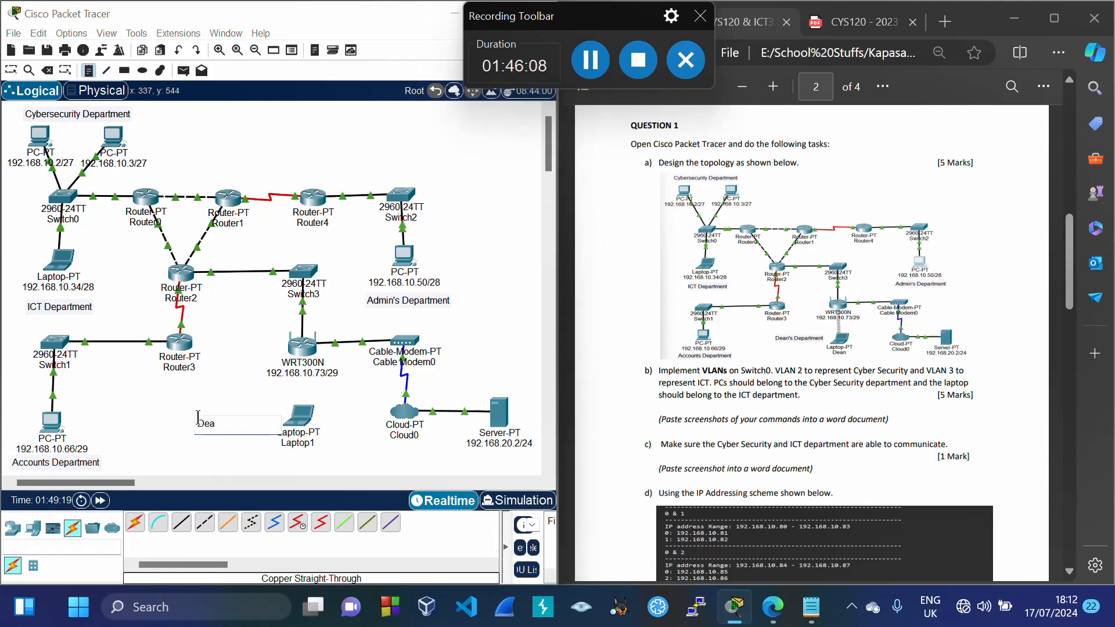
pyautogui.write("n's Department")
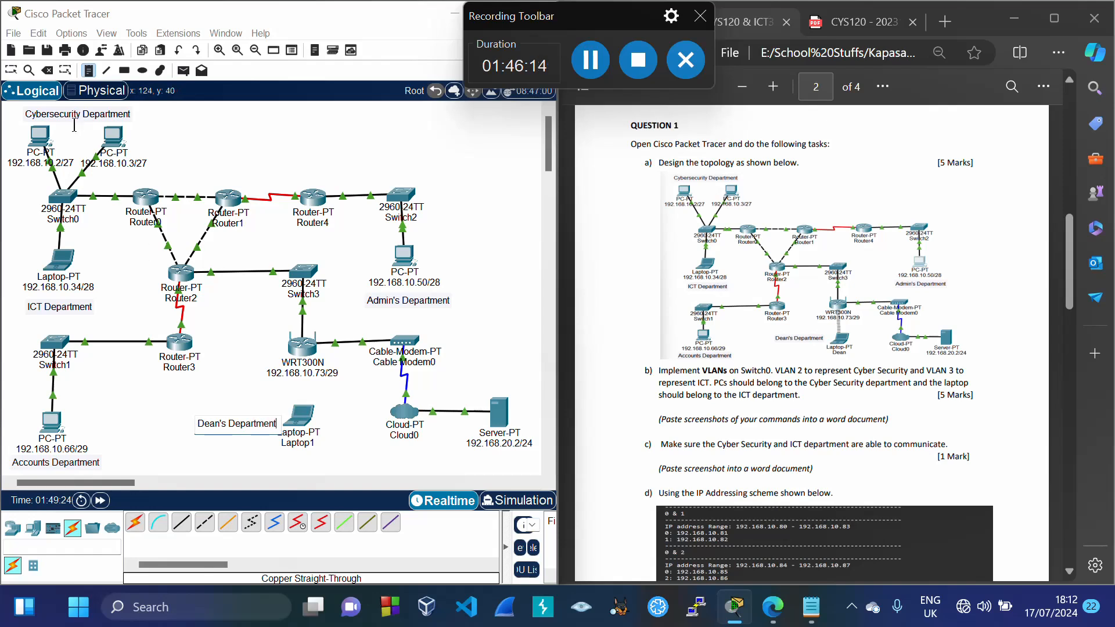
pyautogui.click(11, 70)
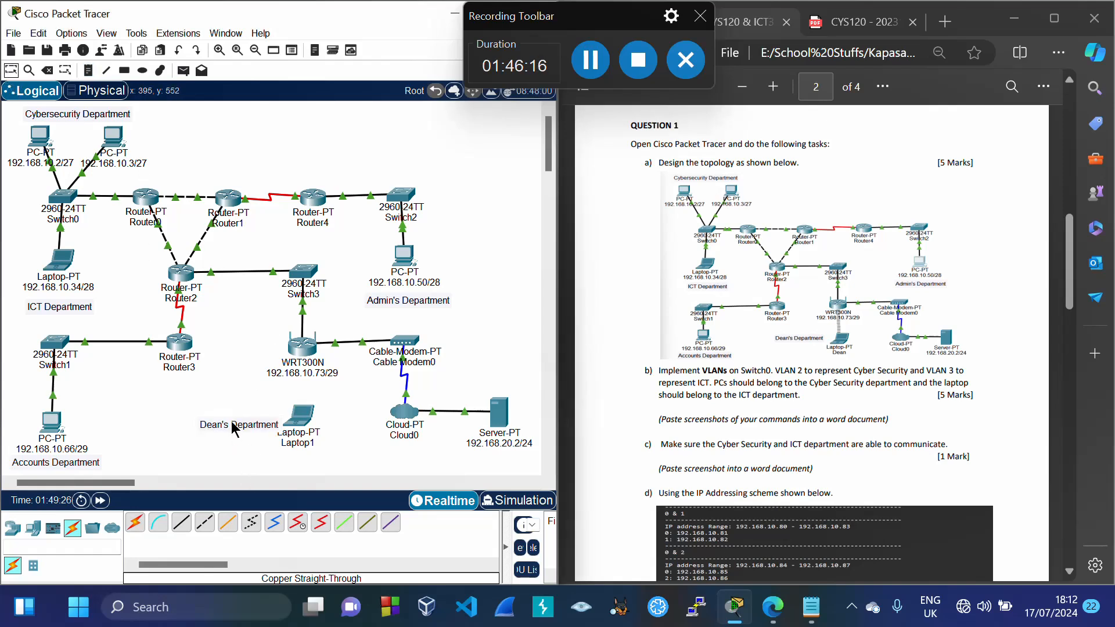
pyautogui.moveTo(230, 421); pyautogui.dragTo(221, 412)
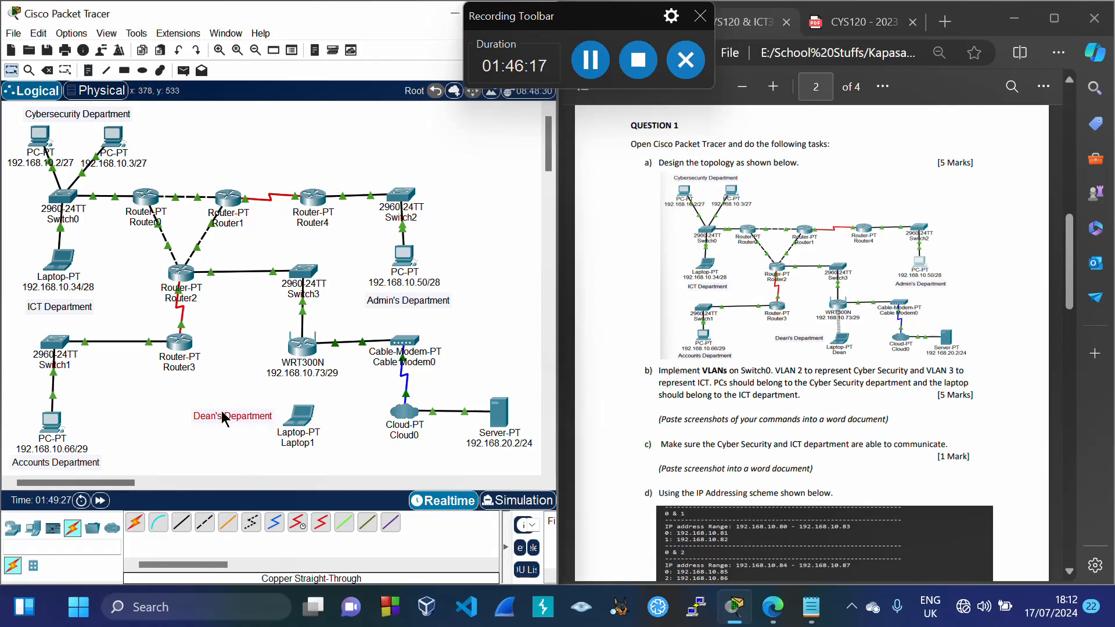
pyautogui.click(351, 386)
# Consult question f of the exam paper and set the WRT300N's wireless security mode to WPA Personal
pyautogui.click(743, 386)
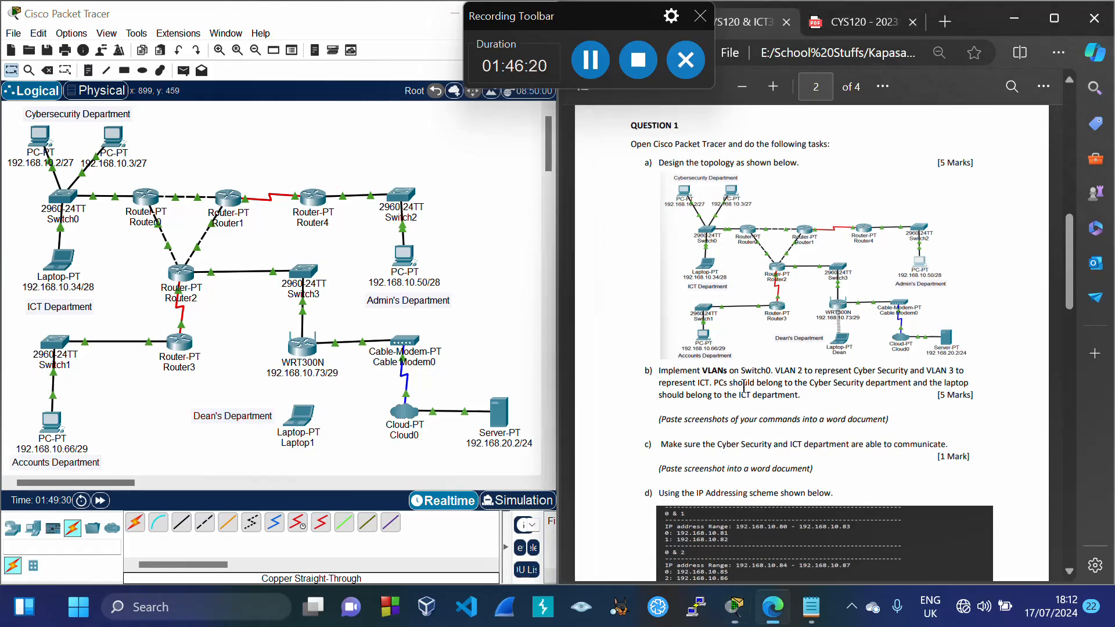
pyautogui.scroll(-10, 743, 386)
pyautogui.scroll(-5, 744, 386)
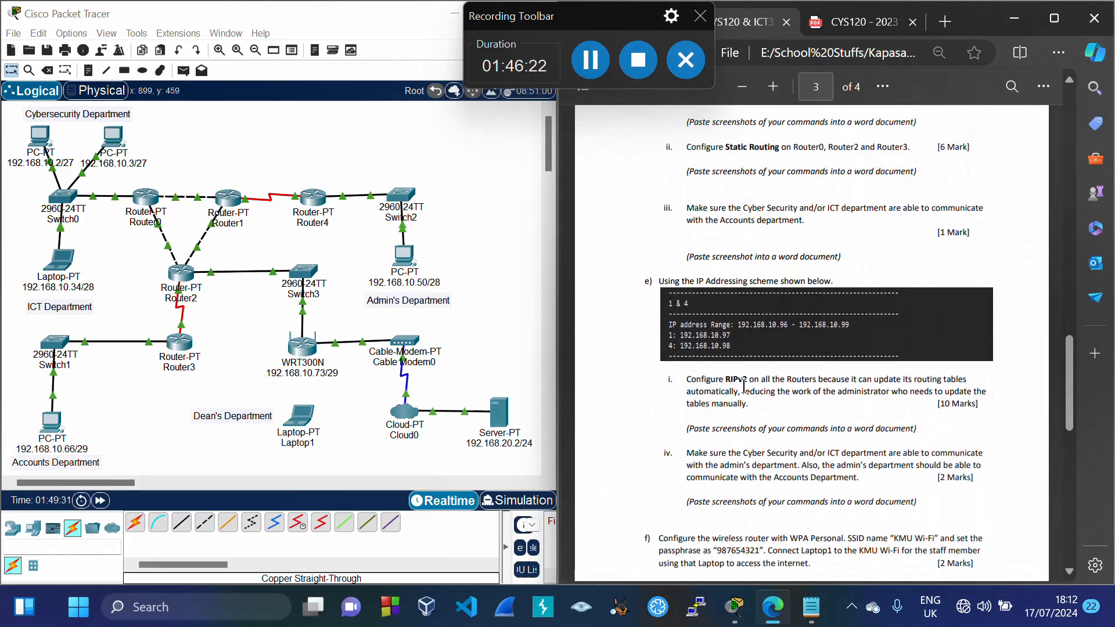
pyautogui.scroll(-2, 743, 386)
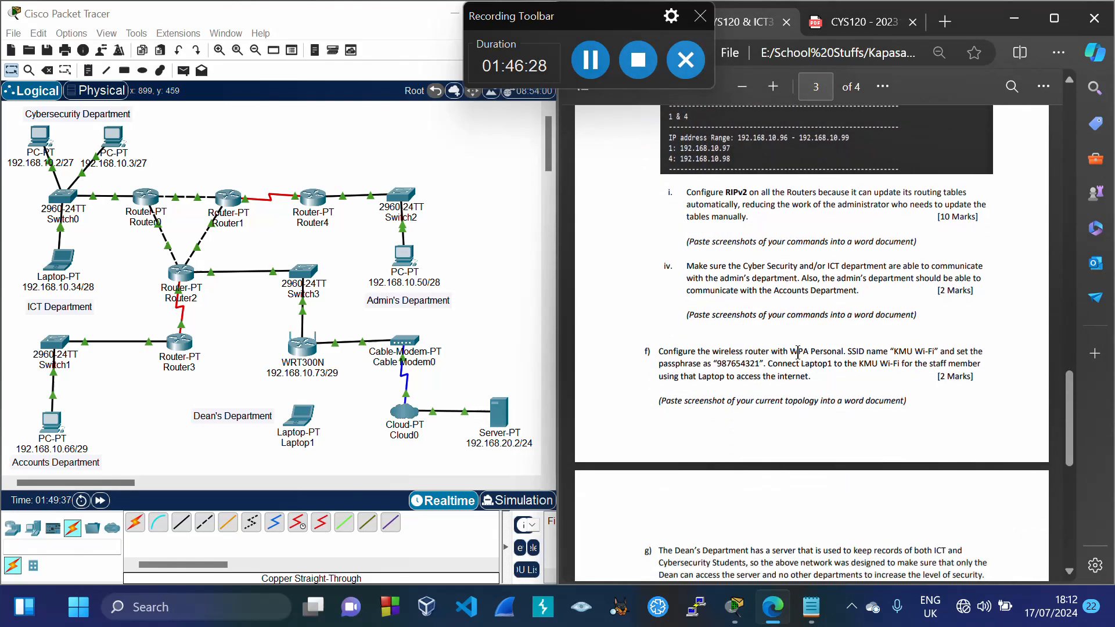
pyautogui.click(304, 350)
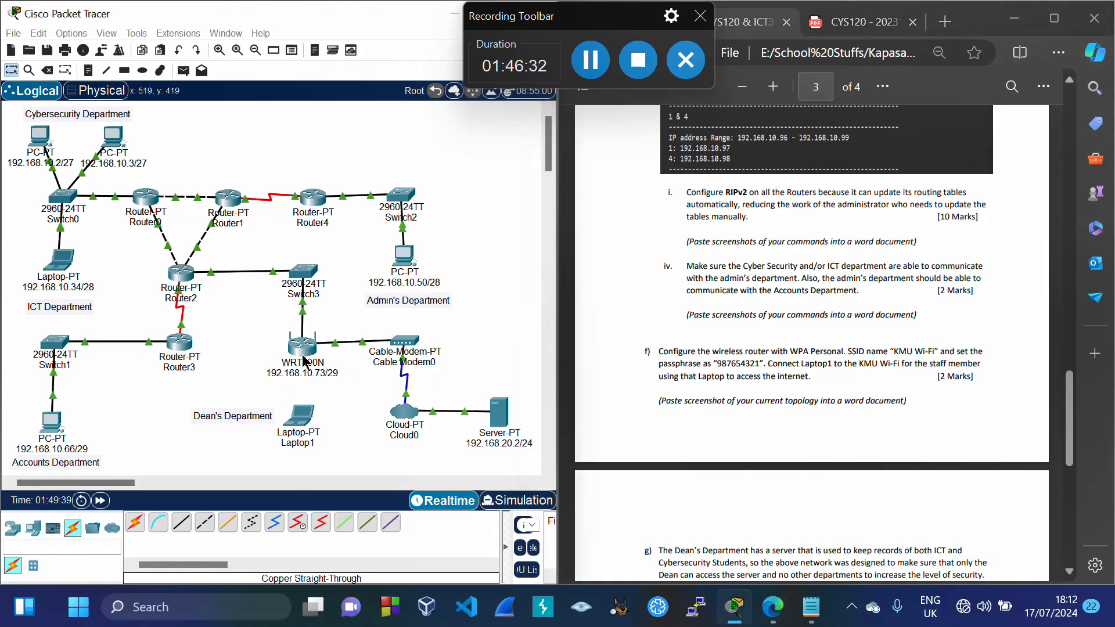
pyautogui.click(300, 351)
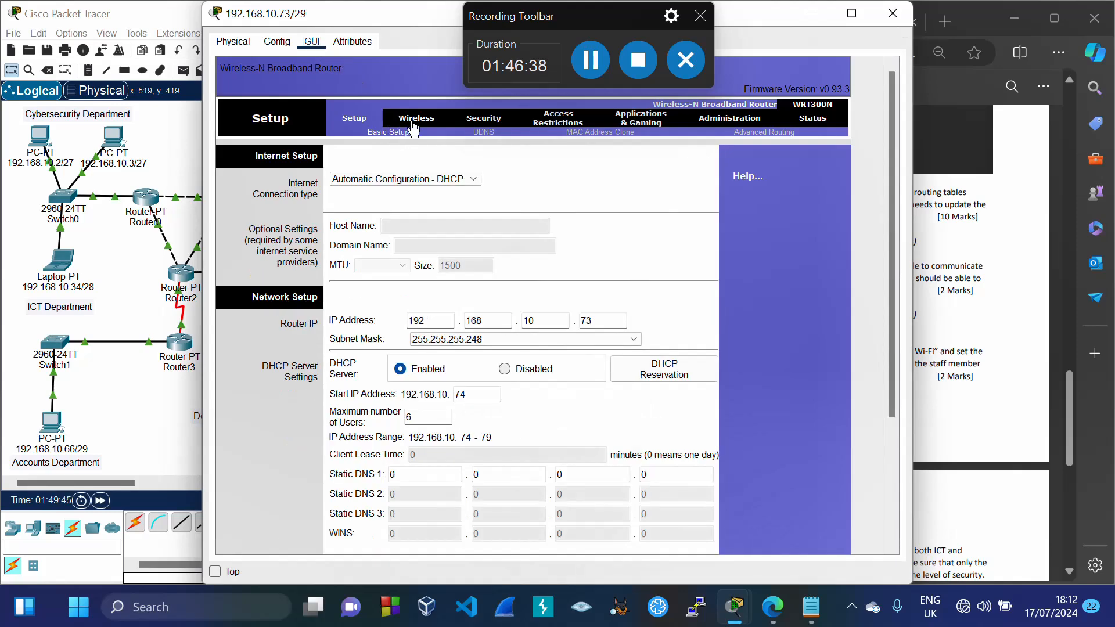
pyautogui.click(413, 122)
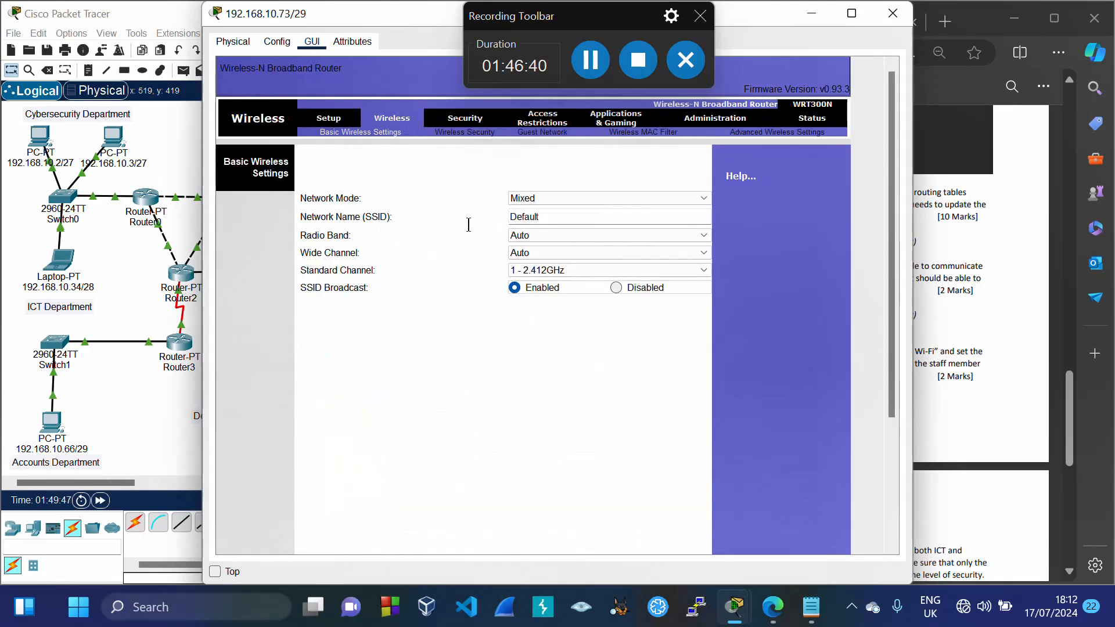
pyautogui.click(450, 132)
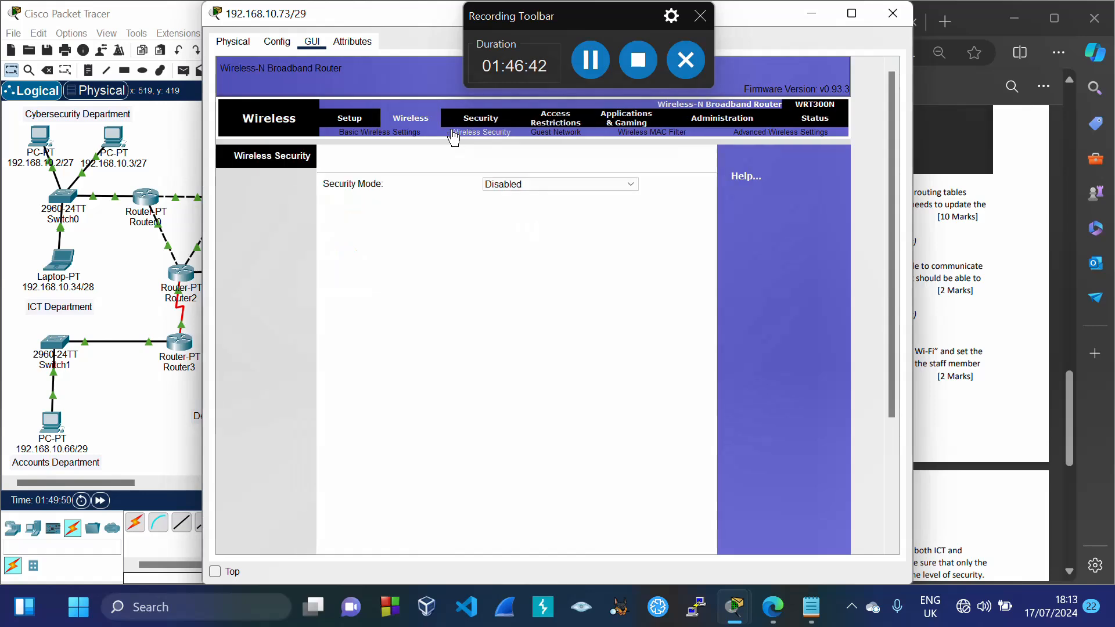
pyautogui.click(628, 184)
pyautogui.click(545, 217)
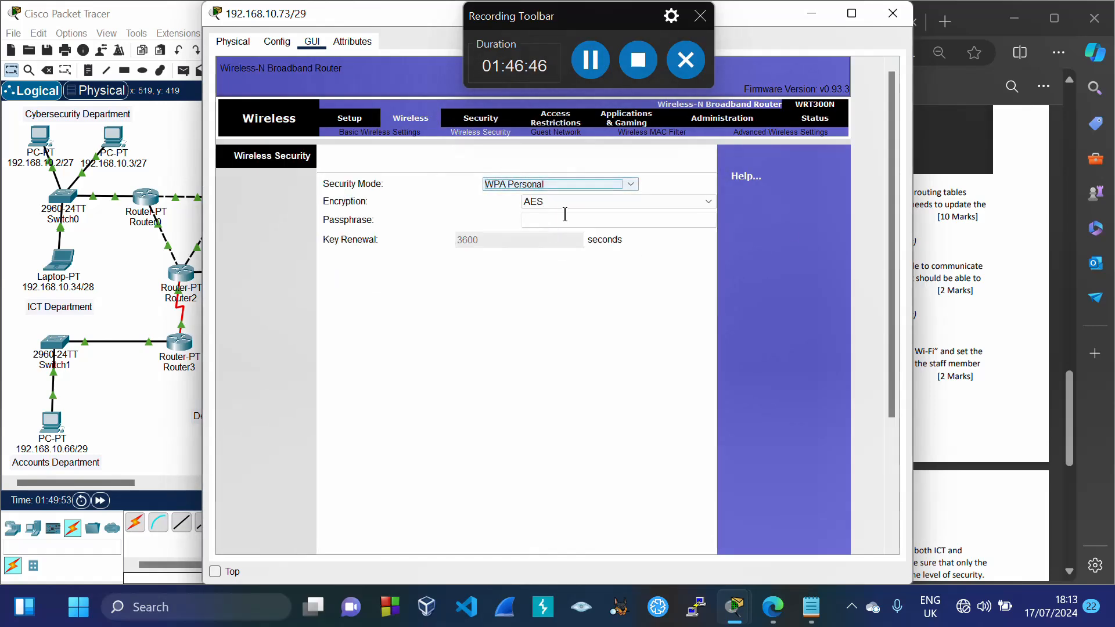
# Enter the wireless passphrase given in question f on the WRT300N and save the security settings
pyautogui.click(952, 264)
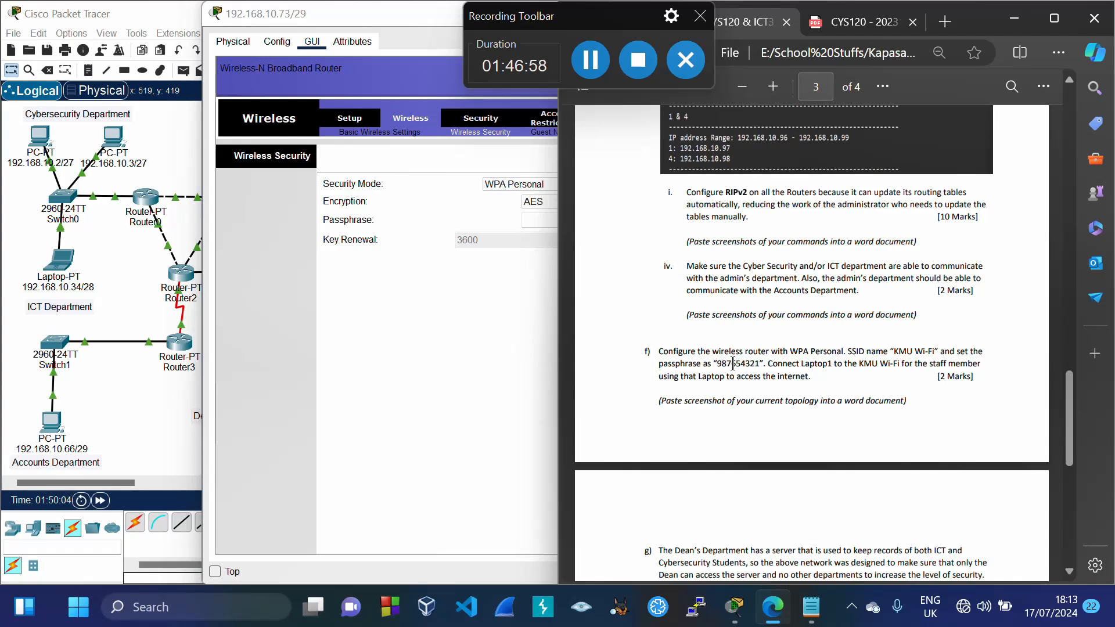
pyautogui.click(548, 316)
pyautogui.click(552, 217)
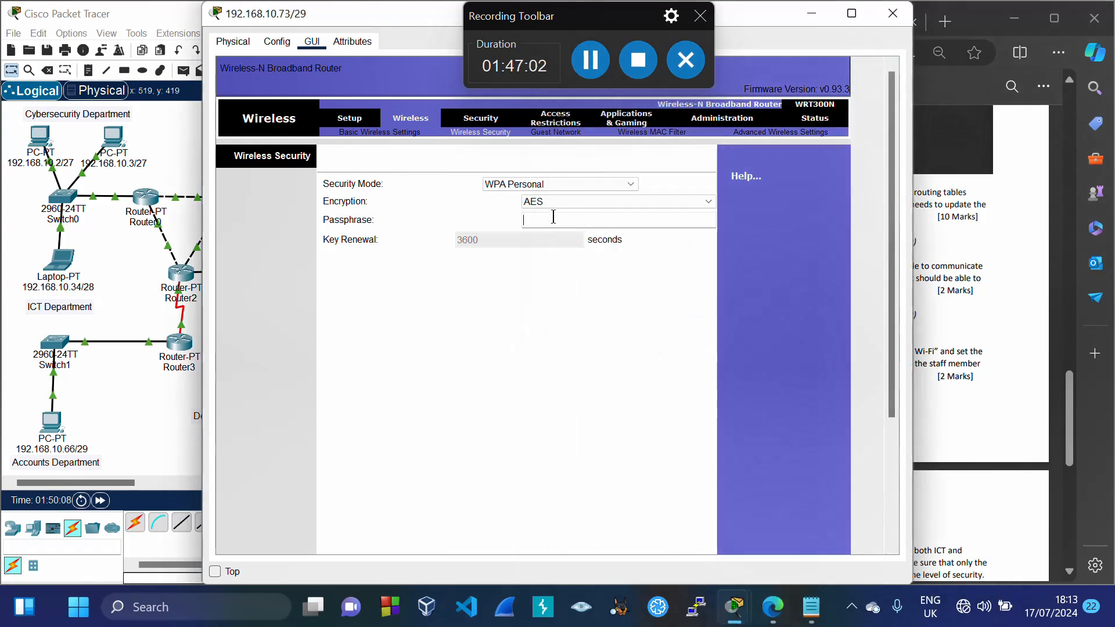
pyautogui.write('987654321')
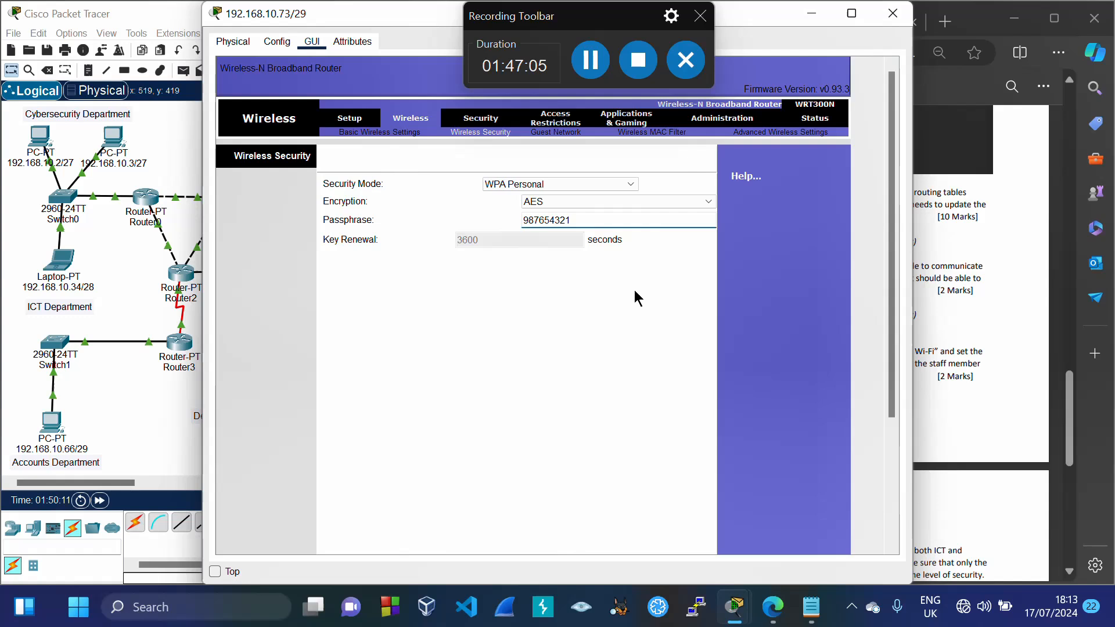
pyautogui.scroll(-5, 635, 296)
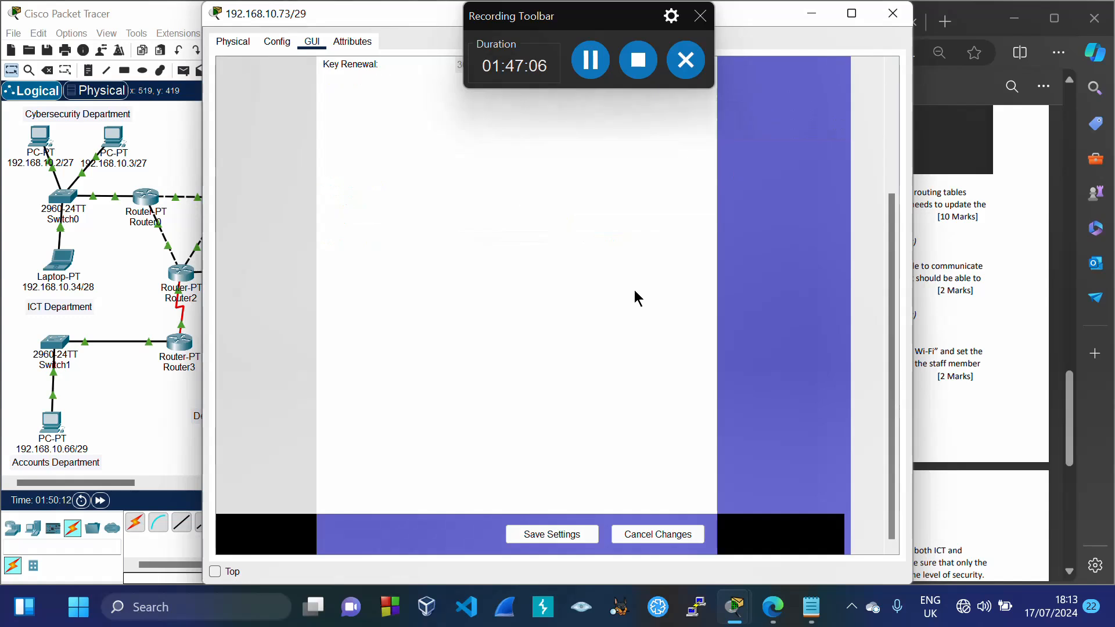
pyautogui.click(563, 542)
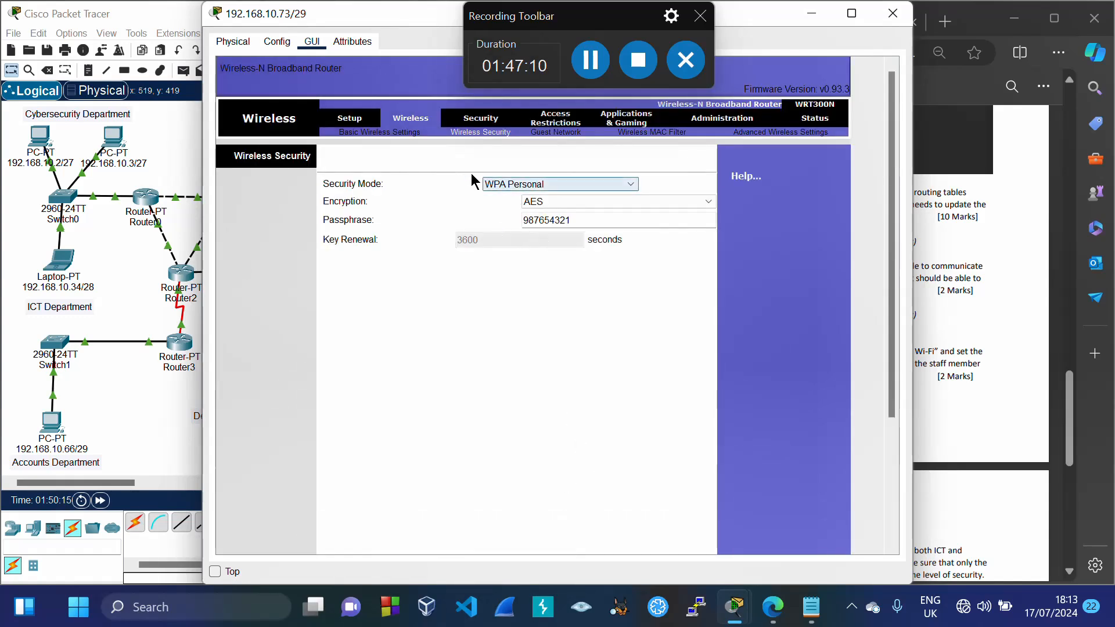
# Set the WRT300N's network name (SSID) to KMU Wi-Fi, save the settings and close the router's window
pyautogui.click(407, 138)
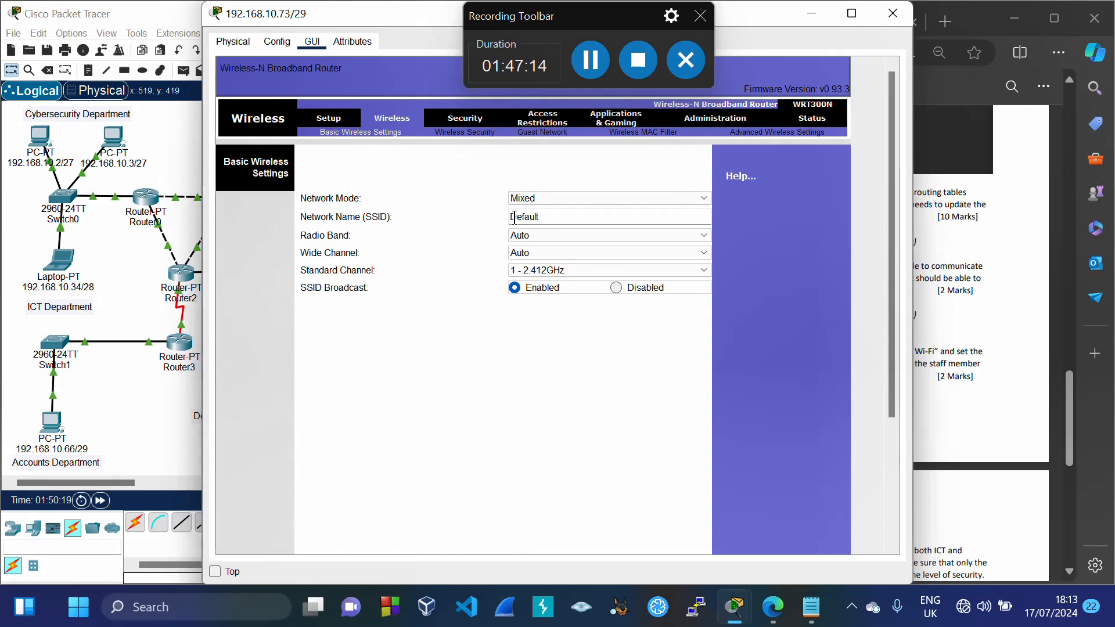
pyautogui.moveTo(510, 216); pyautogui.dragTo(546, 218)
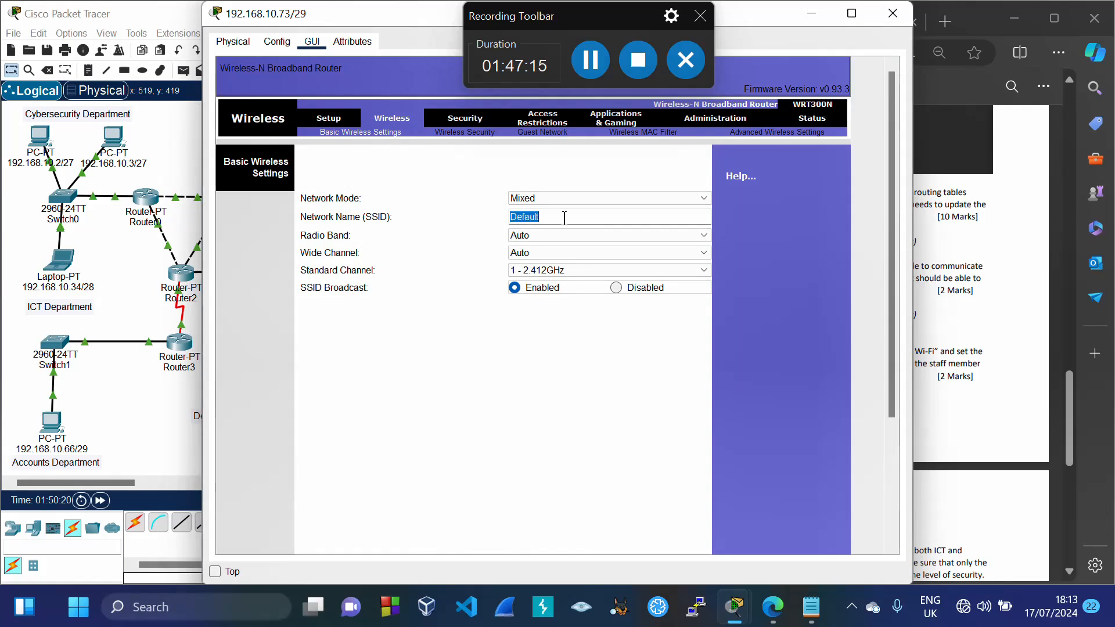
pyautogui.write('KMU Wi-Fi')
pyautogui.scroll(-3, 552, 323)
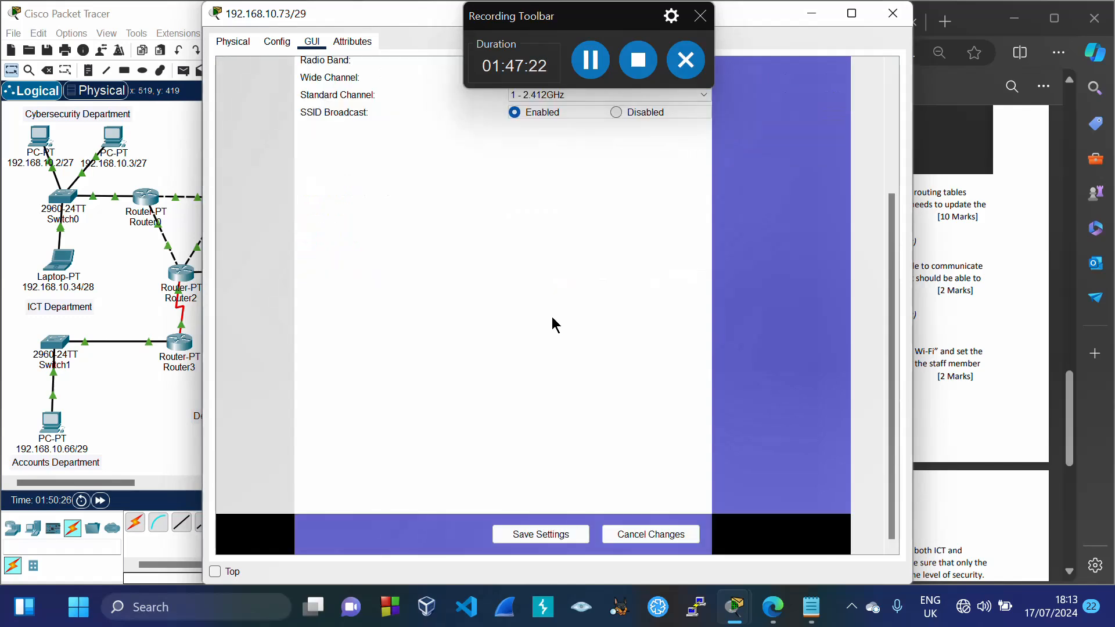
pyautogui.click(520, 534)
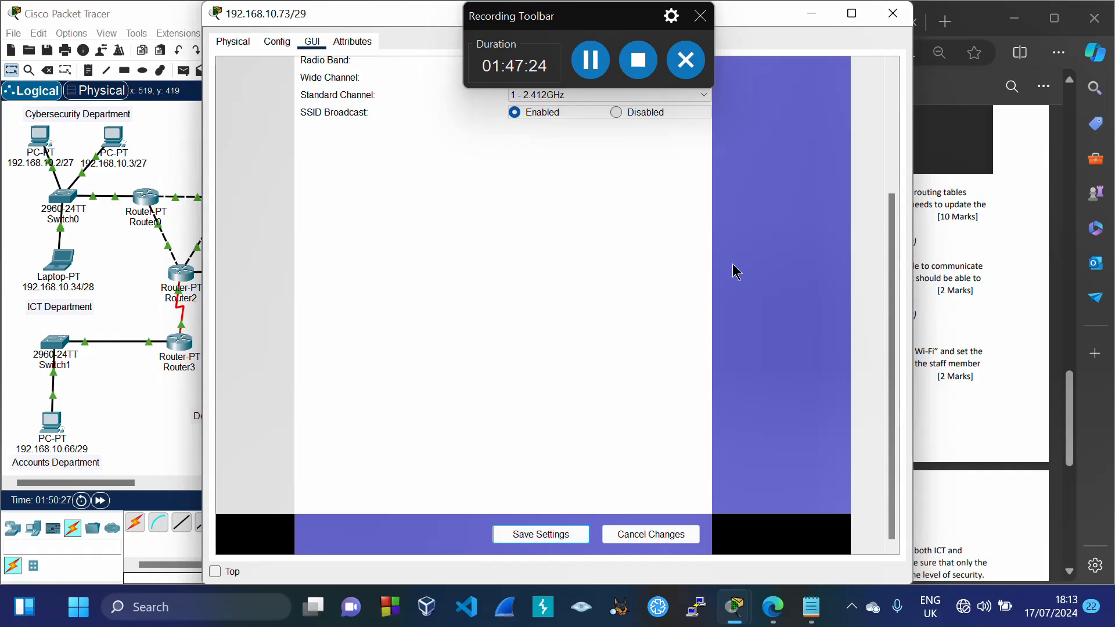
pyautogui.click(891, 26)
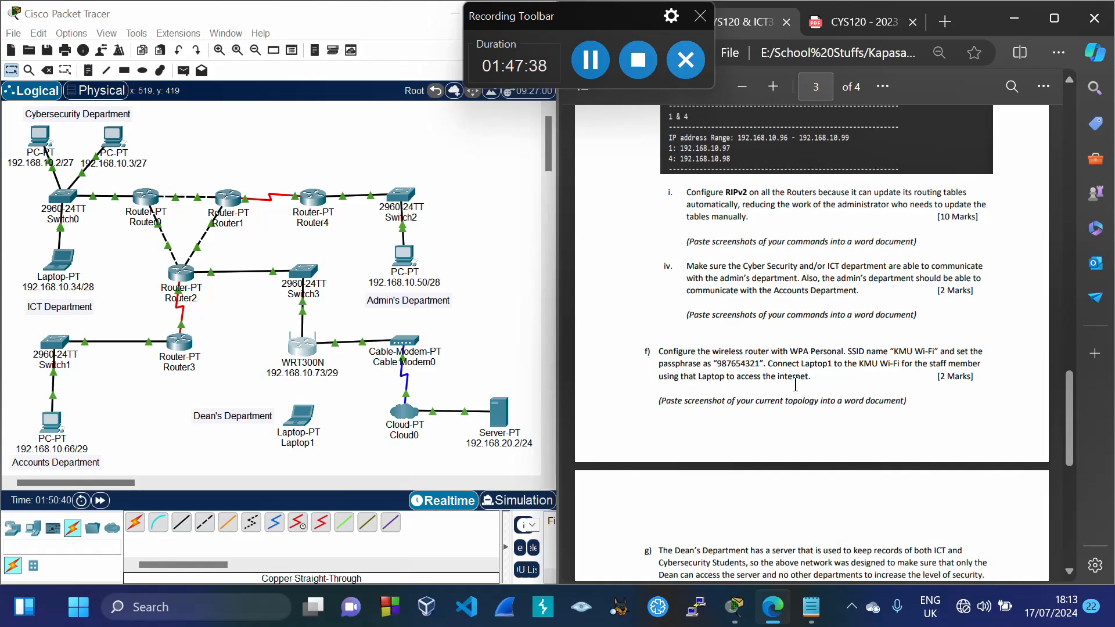
# Open Laptop1's physical device view, power the laptop off and remove its installed Ethernet module
pyautogui.click(300, 420)
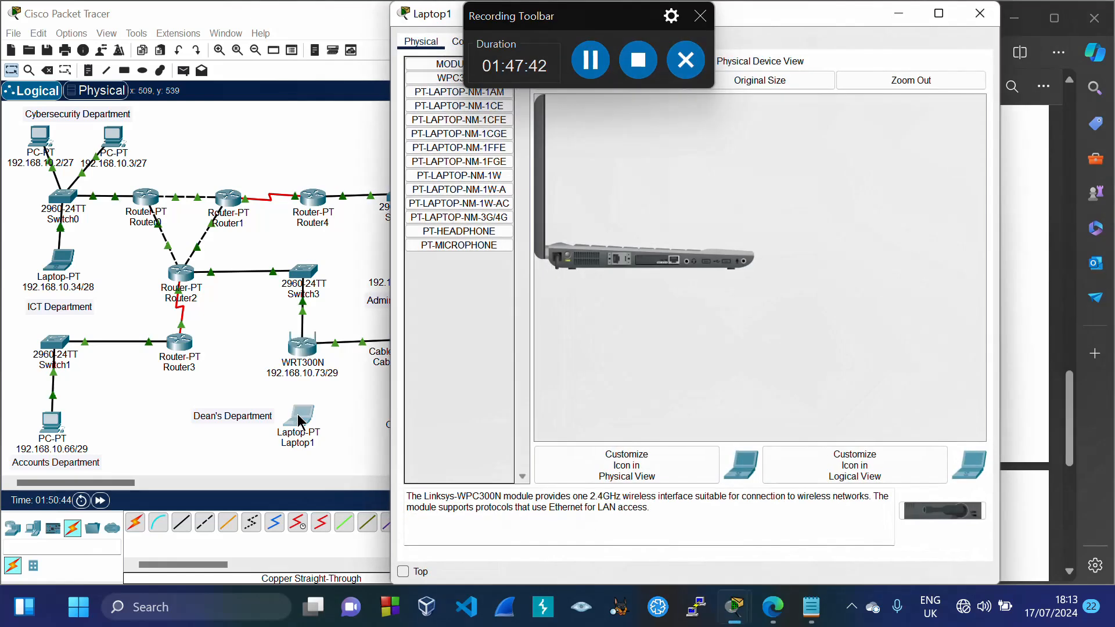
pyautogui.moveTo(754, 23); pyautogui.dragTo(794, 96)
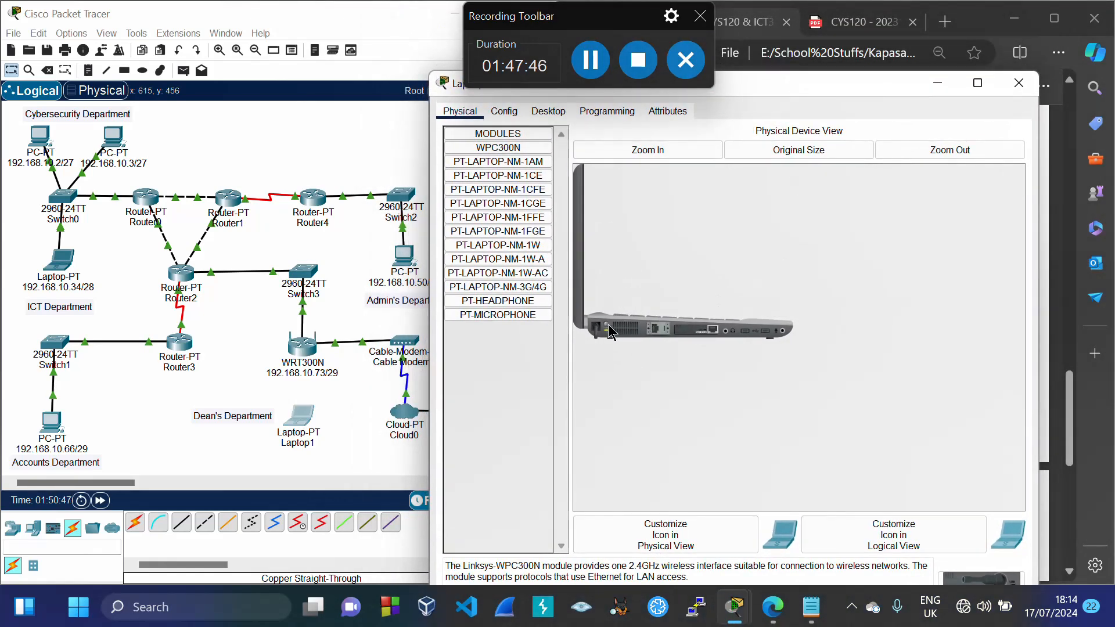
pyautogui.moveTo(698, 334); pyautogui.dragTo(516, 368)
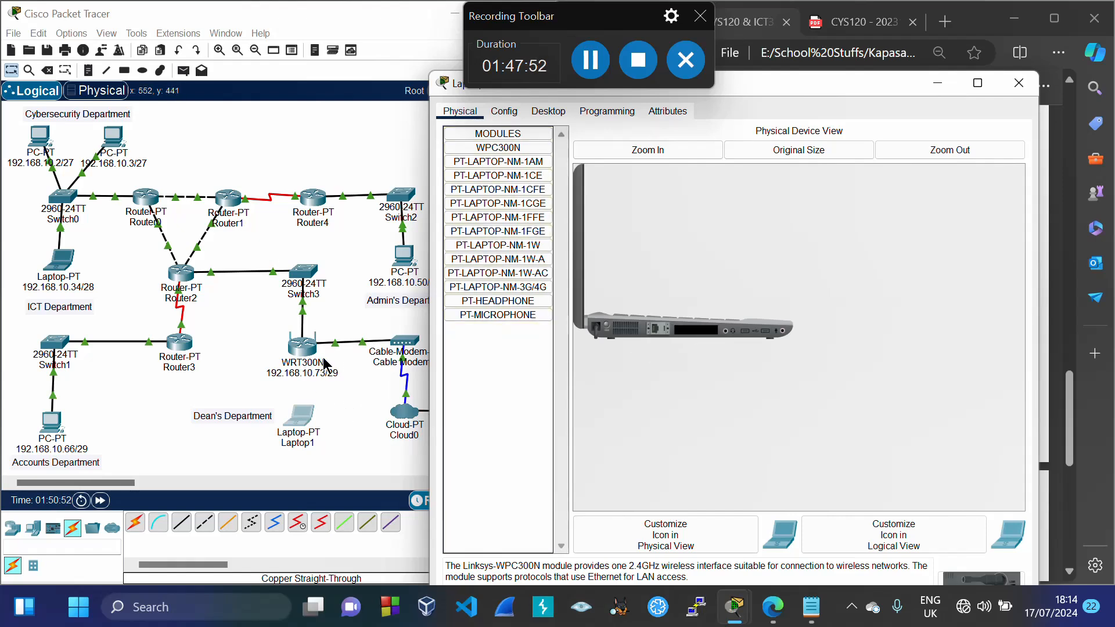
# Install the WPC300N wireless module in Laptop1 and open the PC Wireless utility's list of available networks
pyautogui.click(504, 149)
pyautogui.moveTo(504, 154); pyautogui.dragTo(696, 328)
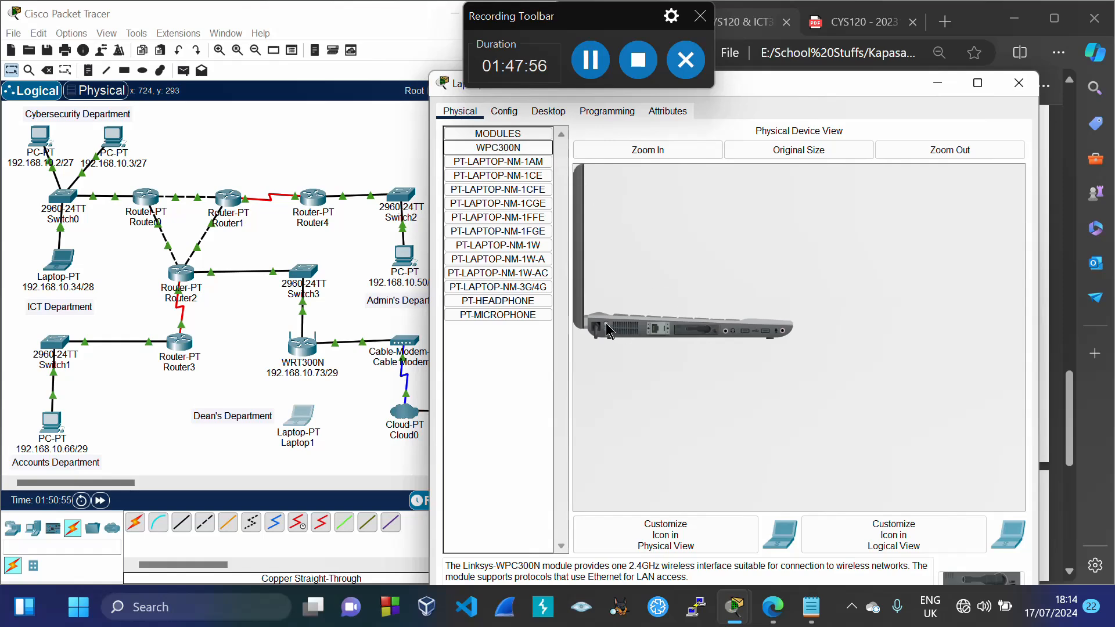
pyautogui.click(548, 111)
pyautogui.click(499, 278)
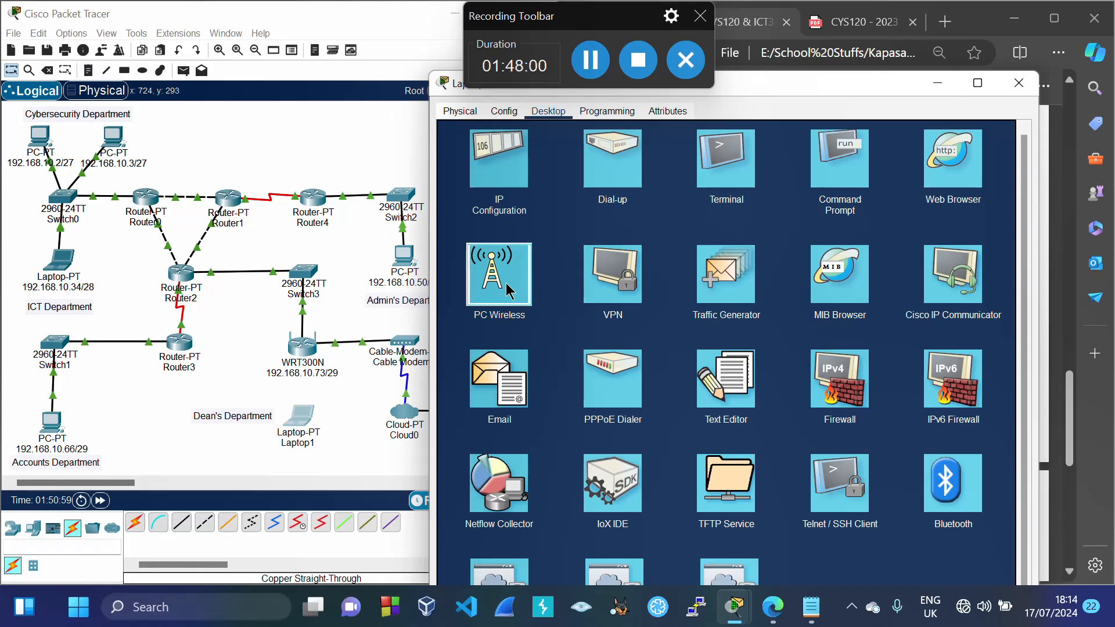
pyautogui.click(541, 317)
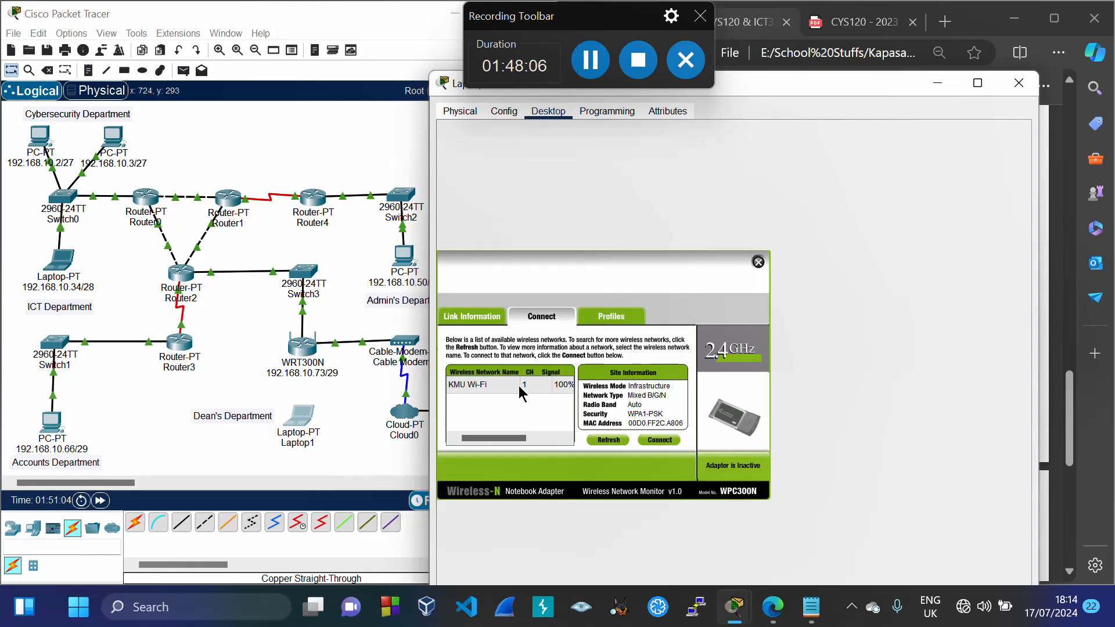
# Connect Laptop1 to the KMU Wi-Fi network with the WPA-Personal pre-shared key from question f and close the laptop's window
pyautogui.click(515, 385)
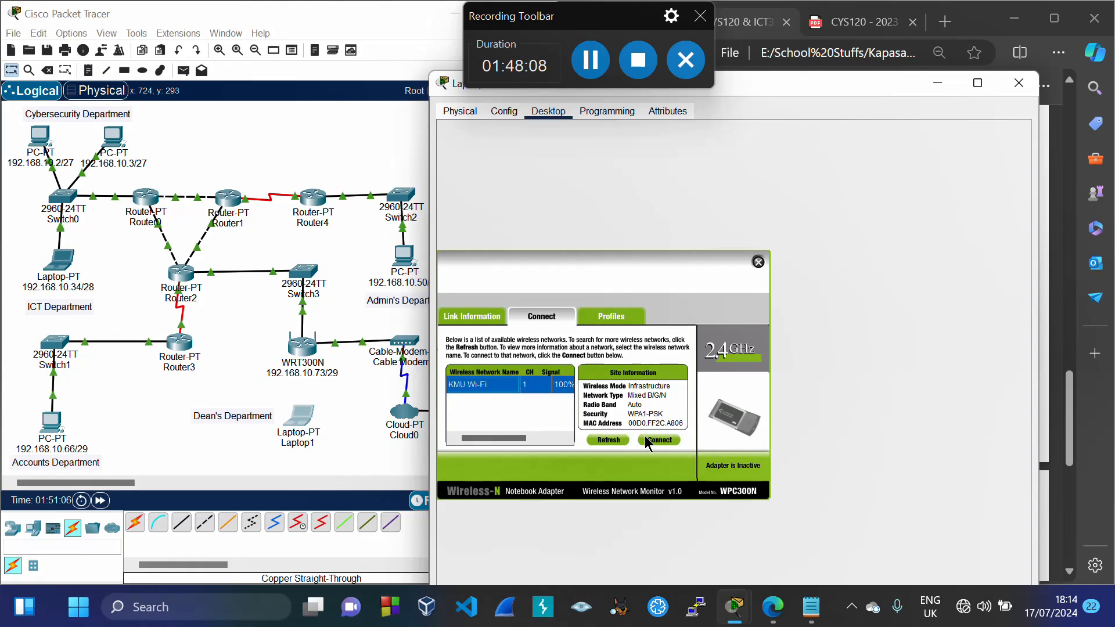
pyautogui.click(648, 441)
pyautogui.write('9')
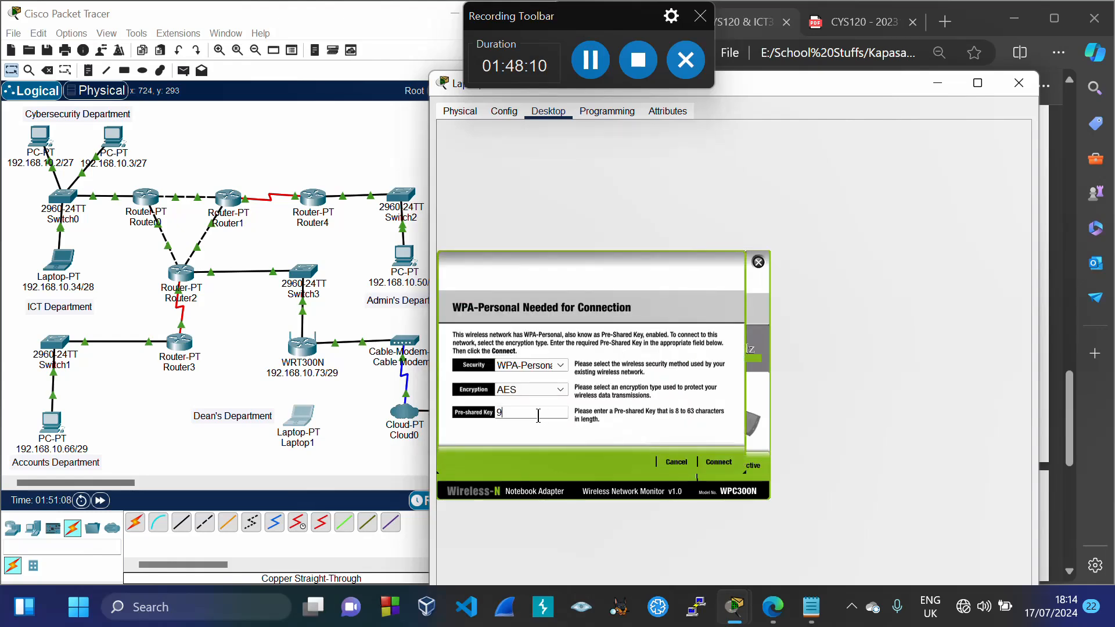
pyautogui.write('87654321')
pyautogui.click(714, 468)
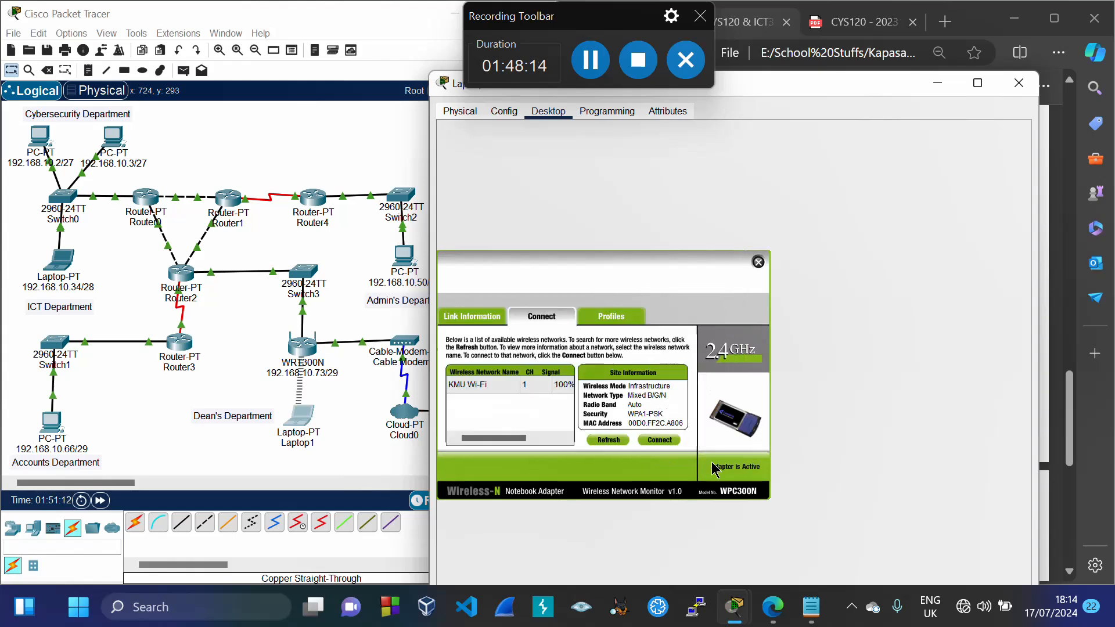
pyautogui.click(307, 426)
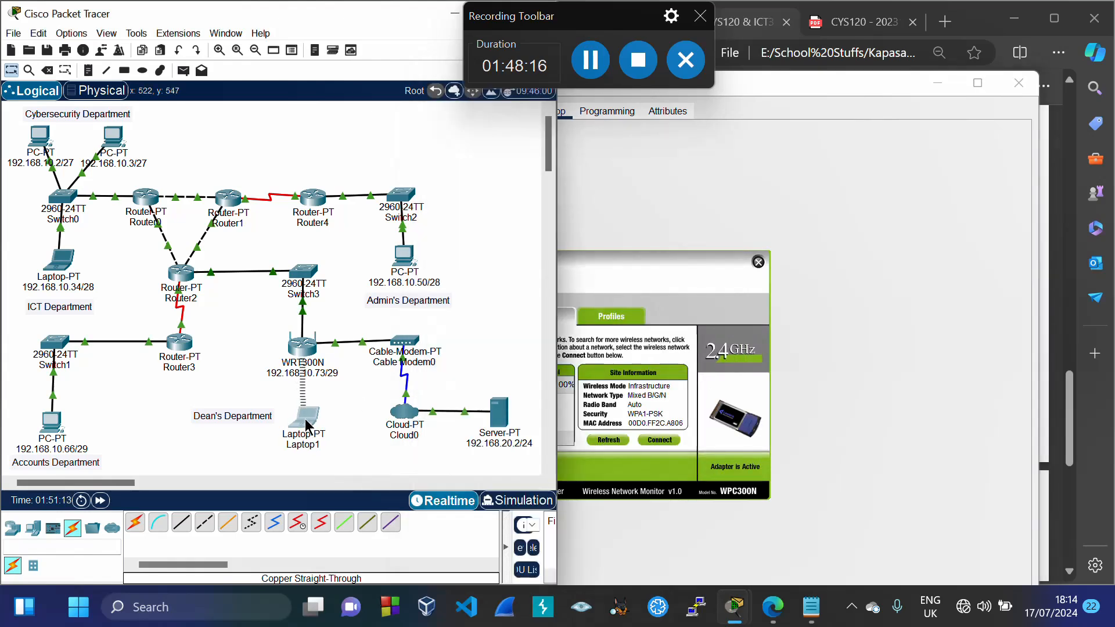
pyautogui.click(758, 262)
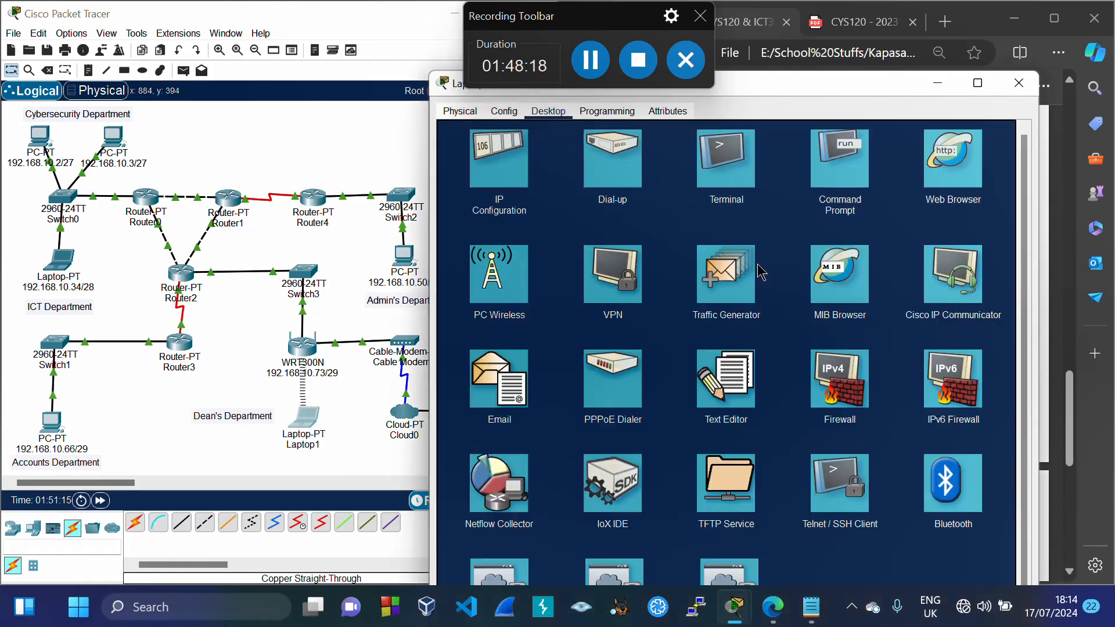
pyautogui.click(1022, 86)
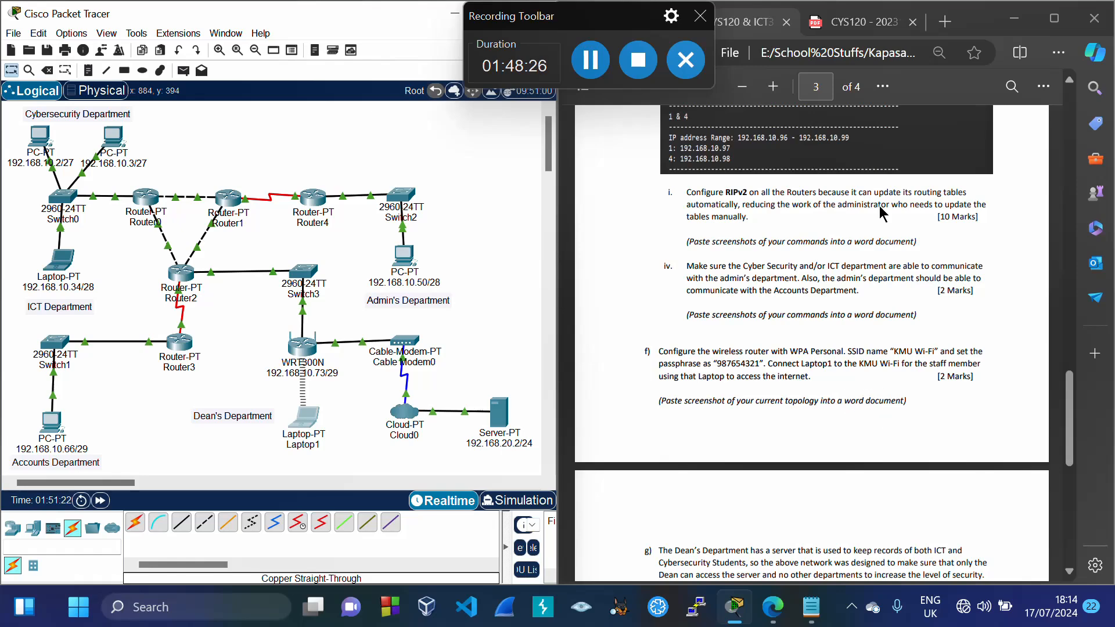
# Compare the finished topology with the wireless topology screenshot under item f of the answer document
pyautogui.click(859, 22)
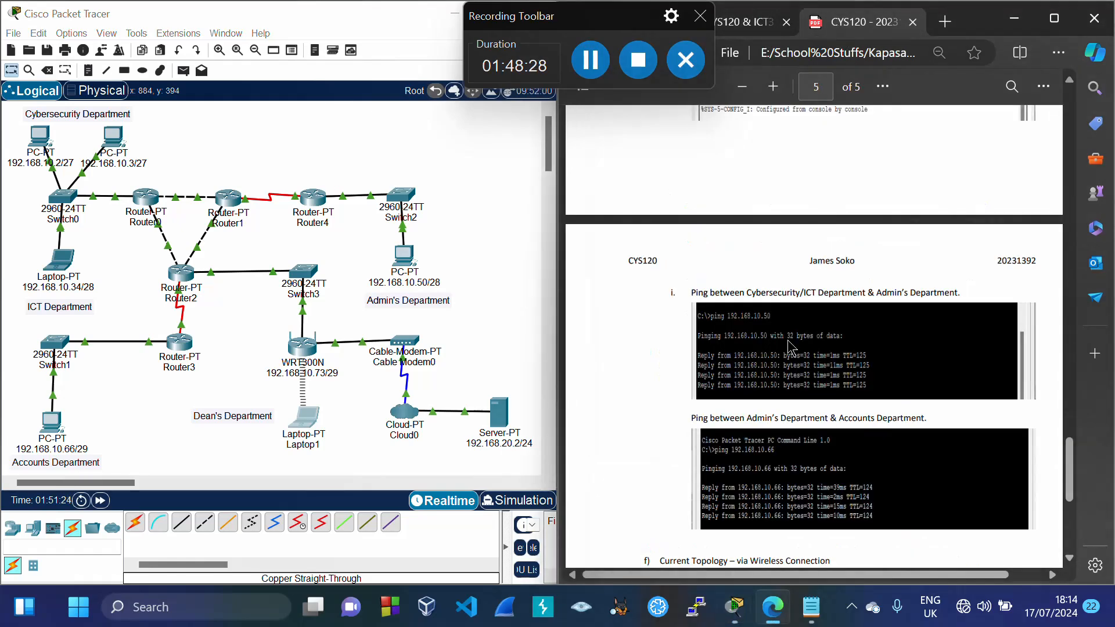
pyautogui.scroll(-5, 788, 347)
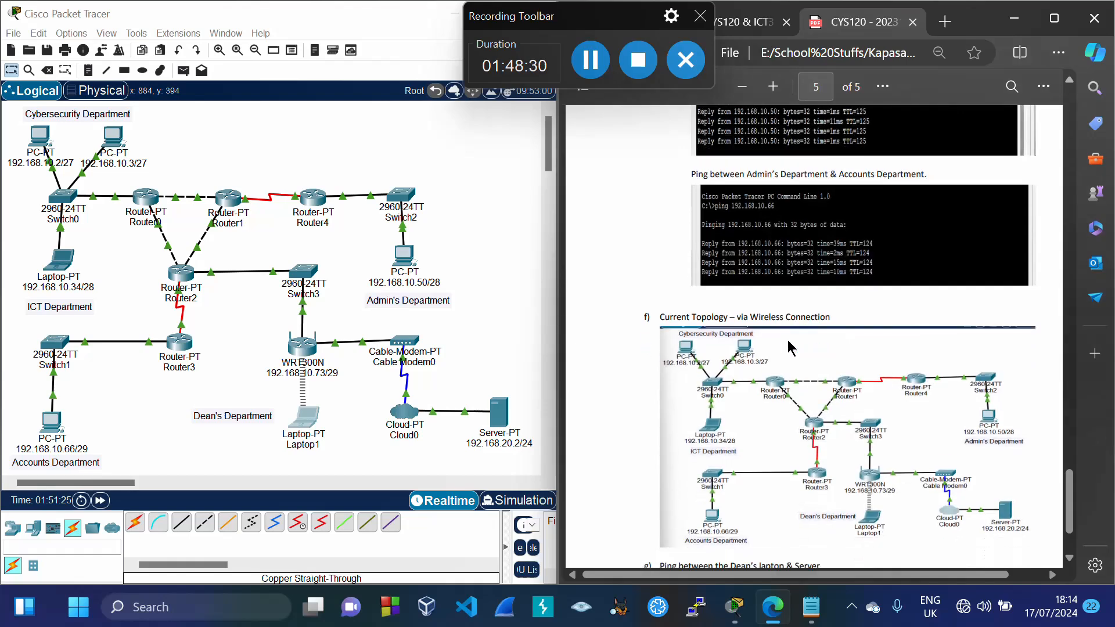
pyautogui.scroll(1, 788, 342)
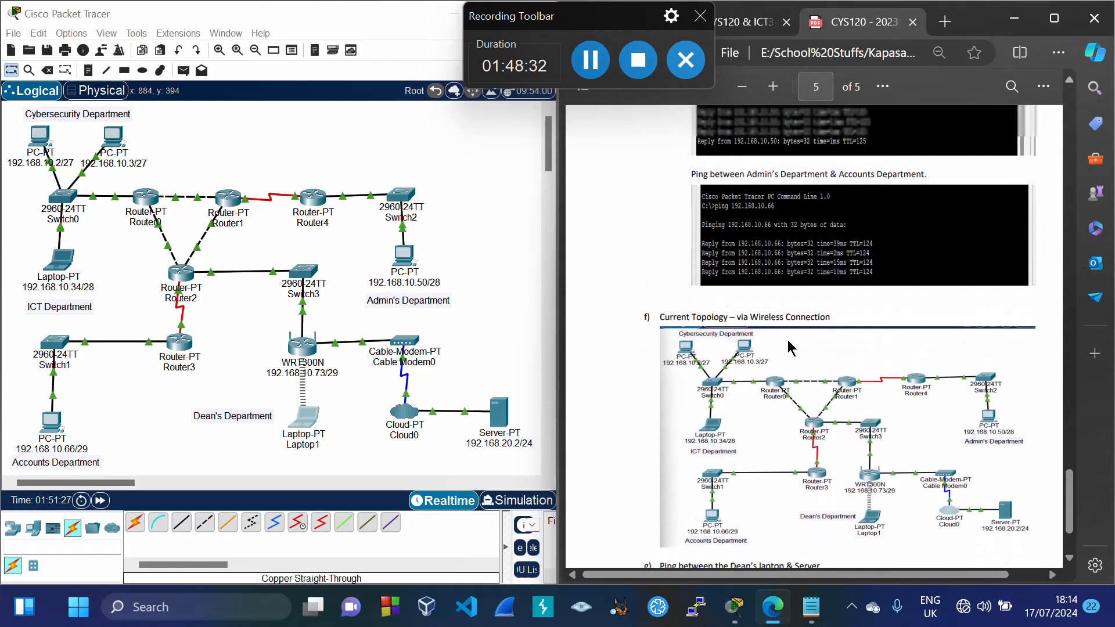
pyautogui.scroll(1, 844, 374)
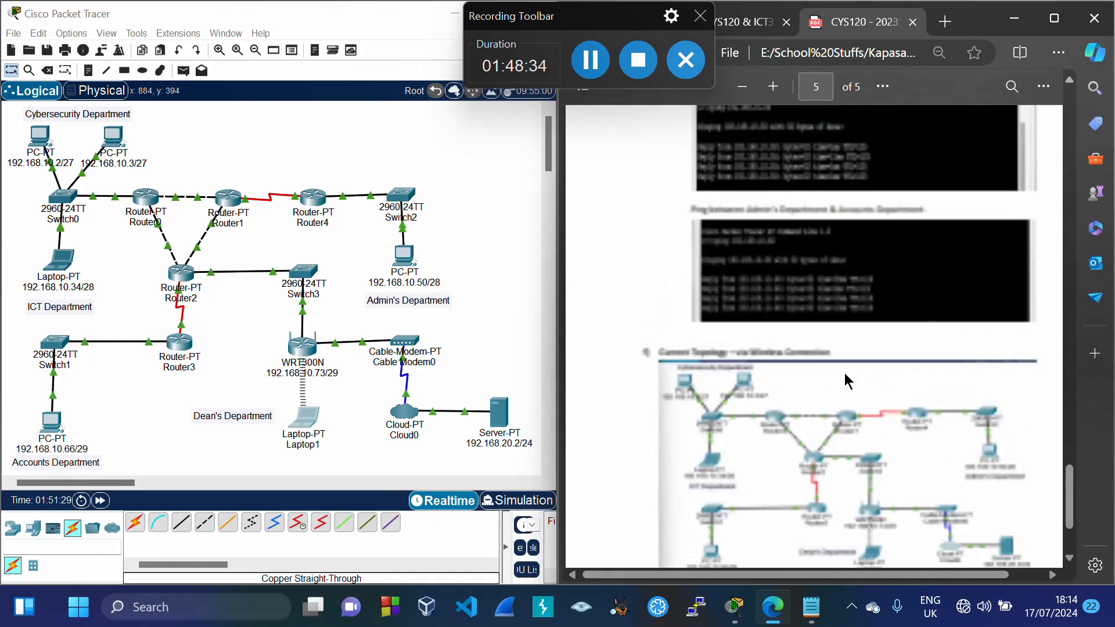
pyautogui.scroll(-1, 849, 442)
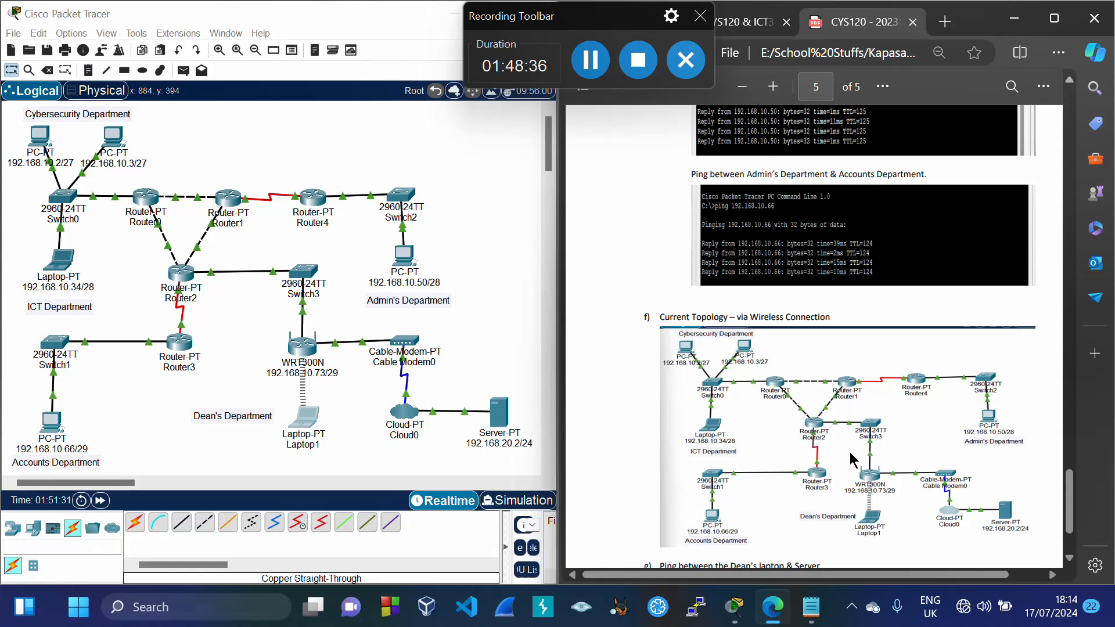
pyautogui.click(744, 27)
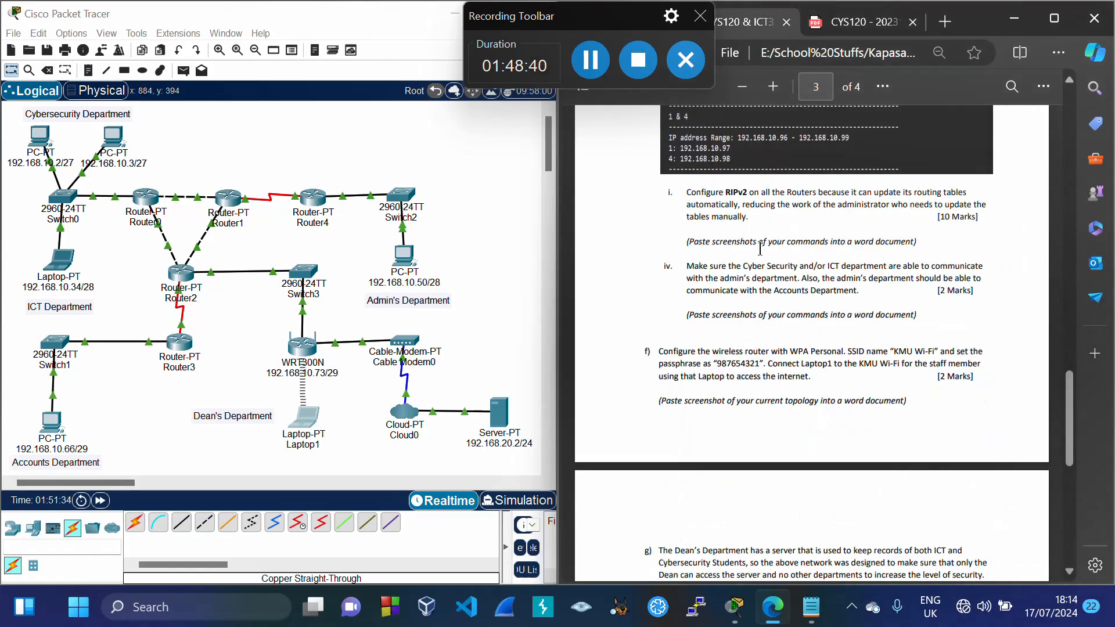
pyautogui.scroll(20, 760, 249)
pyautogui.scroll(-3, 760, 249)
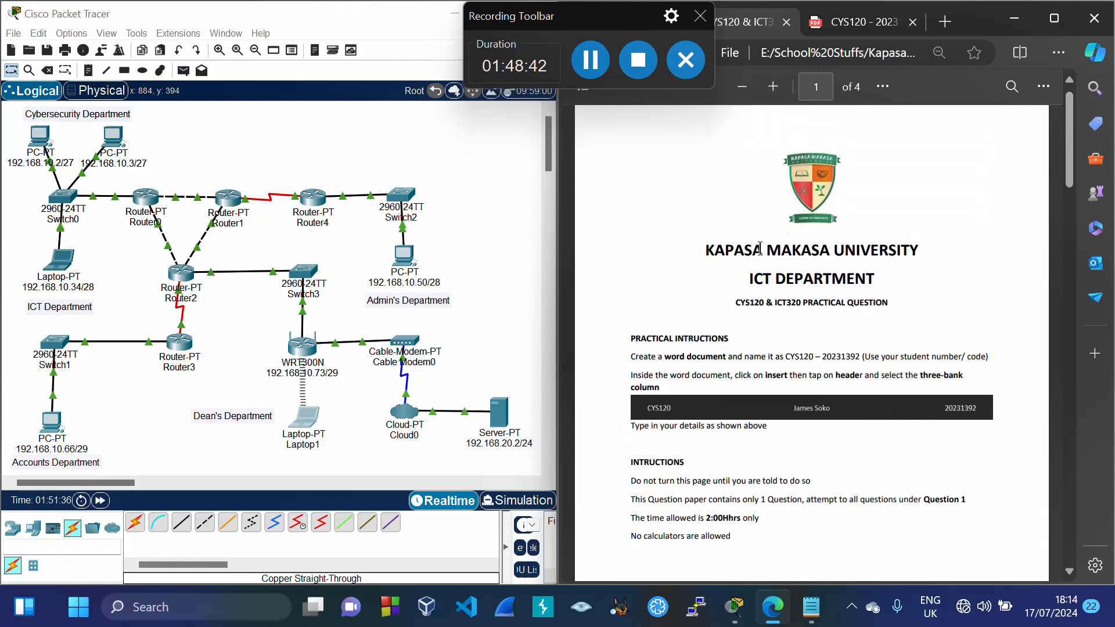
pyautogui.scroll(-10, 760, 248)
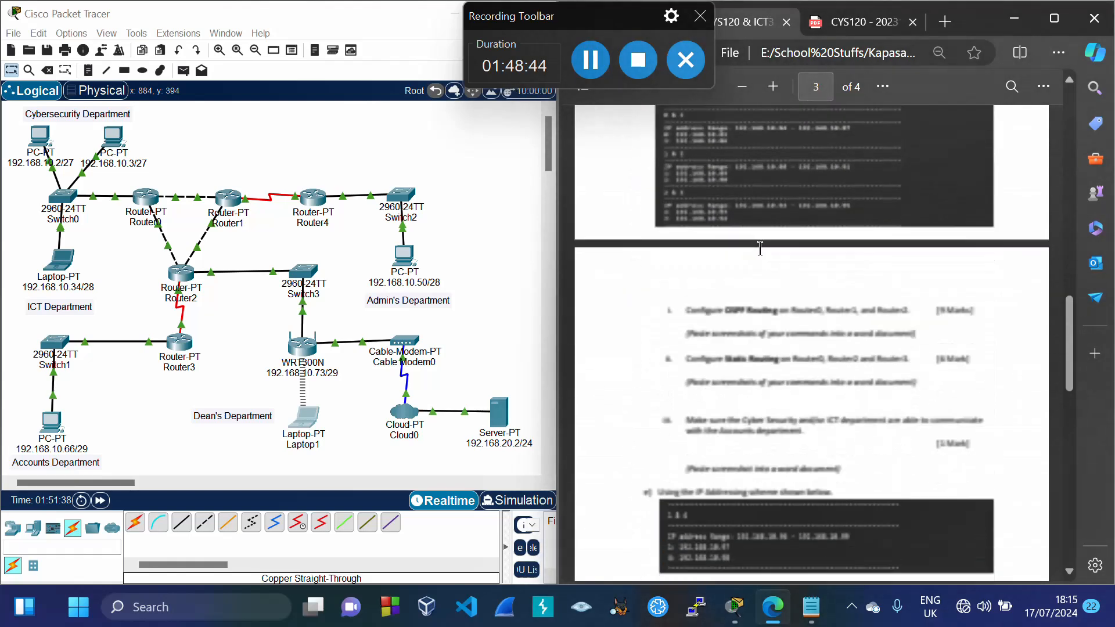
pyautogui.scroll(3, 760, 249)
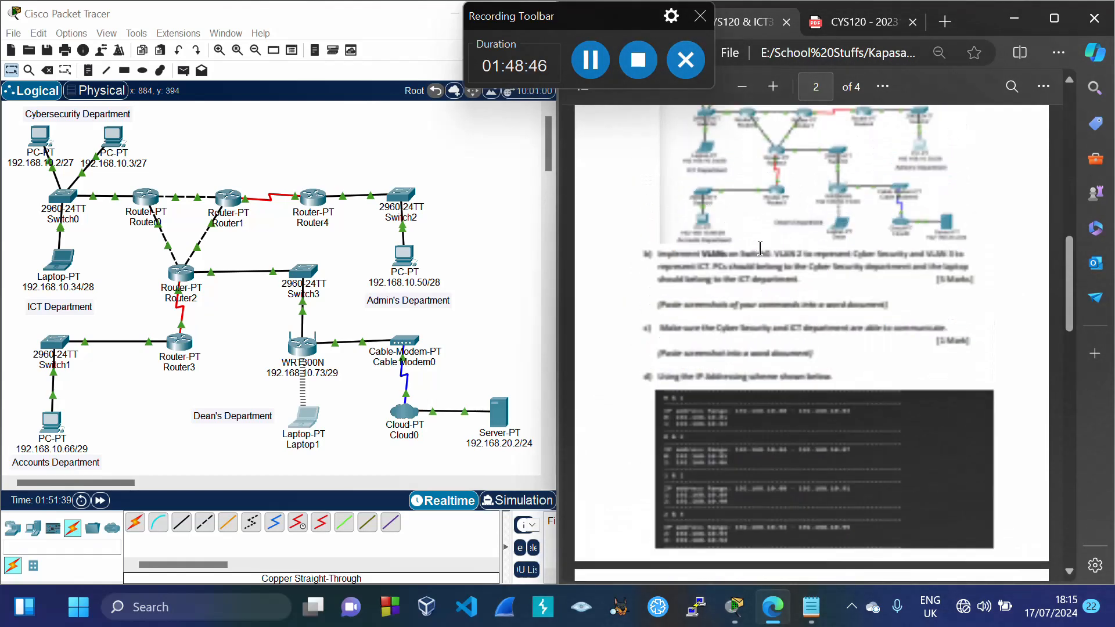
pyautogui.scroll(2, 760, 248)
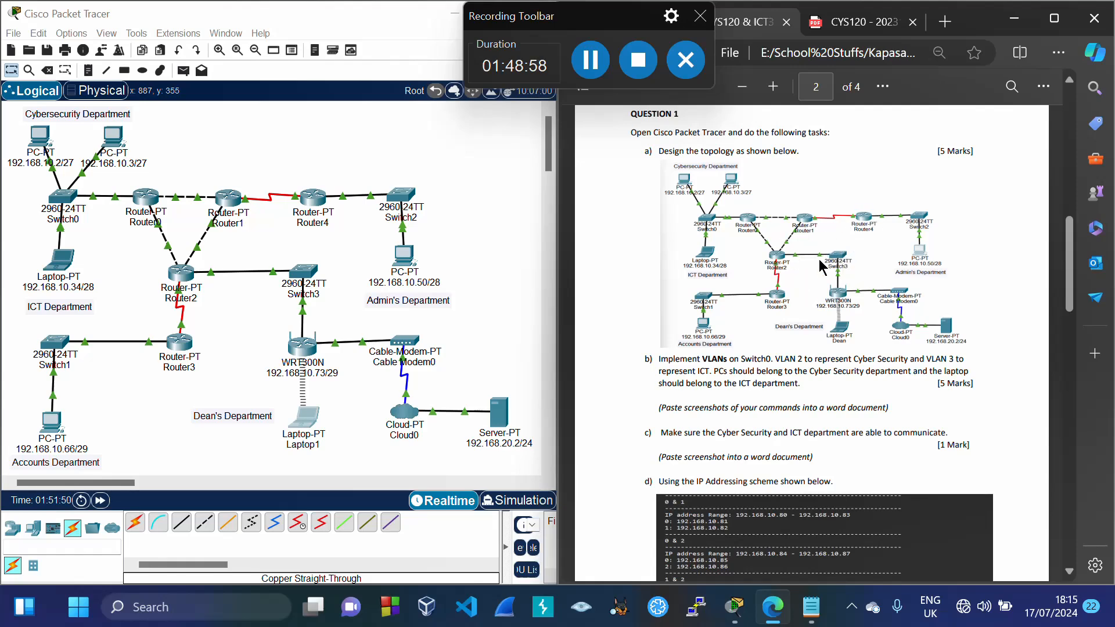
pyautogui.scroll(-15, 820, 267)
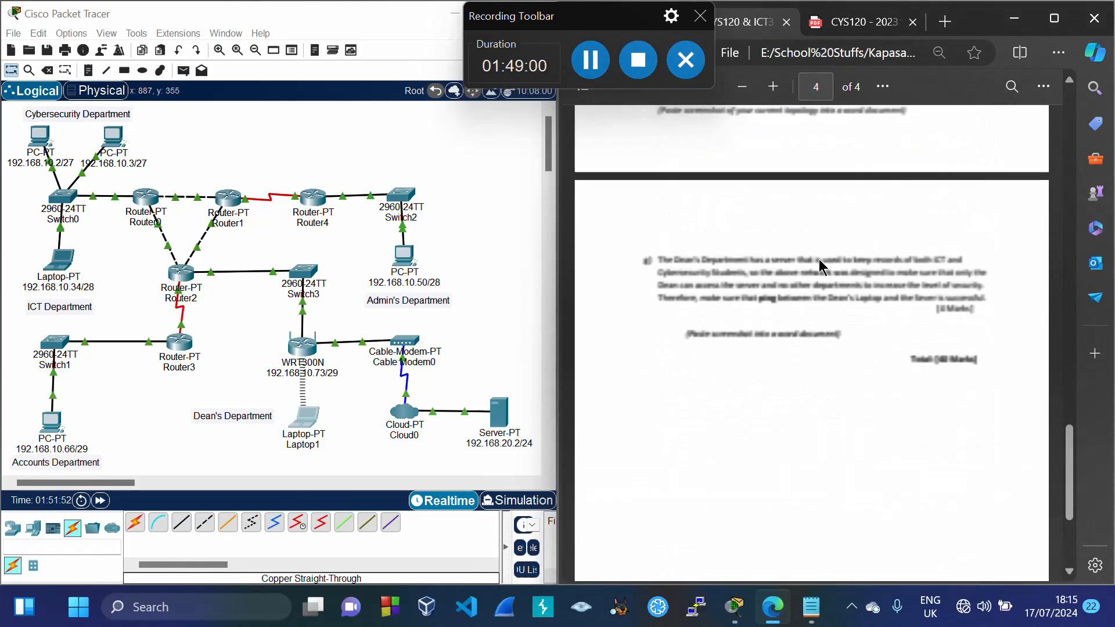
pyautogui.scroll(-1, 820, 267)
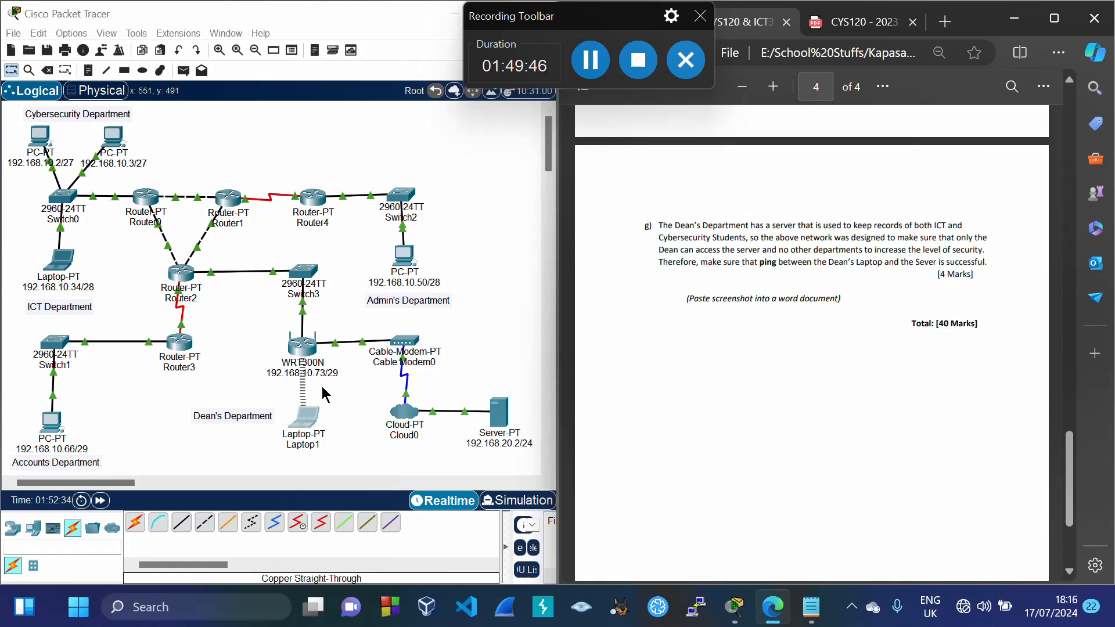
# Ping the server at 192.168.20.2 from Laptop1's command prompt and close the laptop's window
pyautogui.click(323, 410)
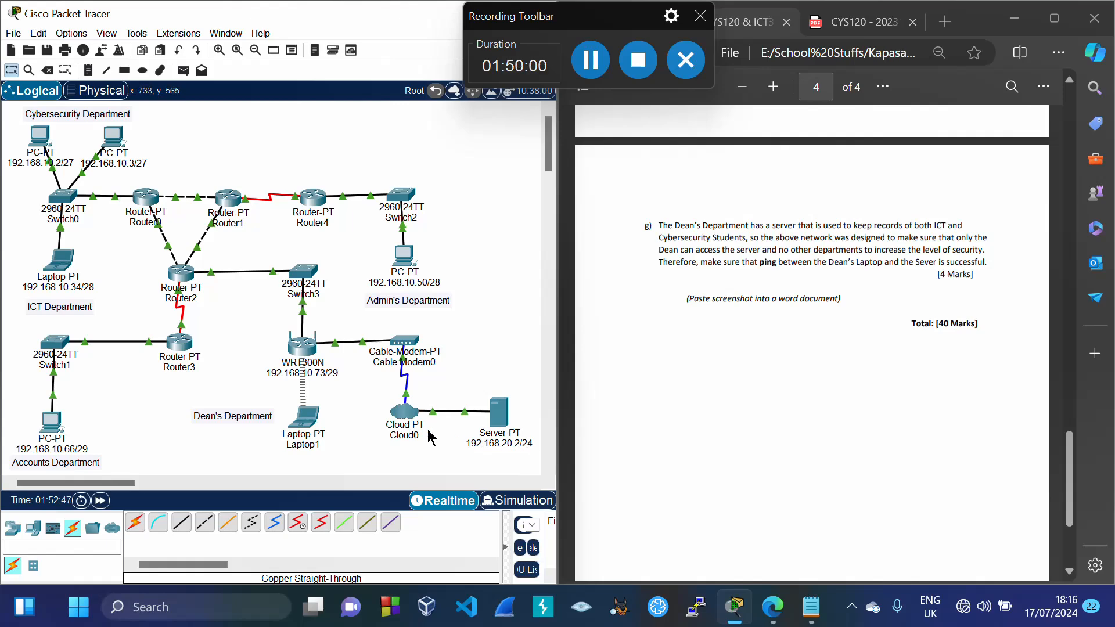
pyautogui.click(311, 425)
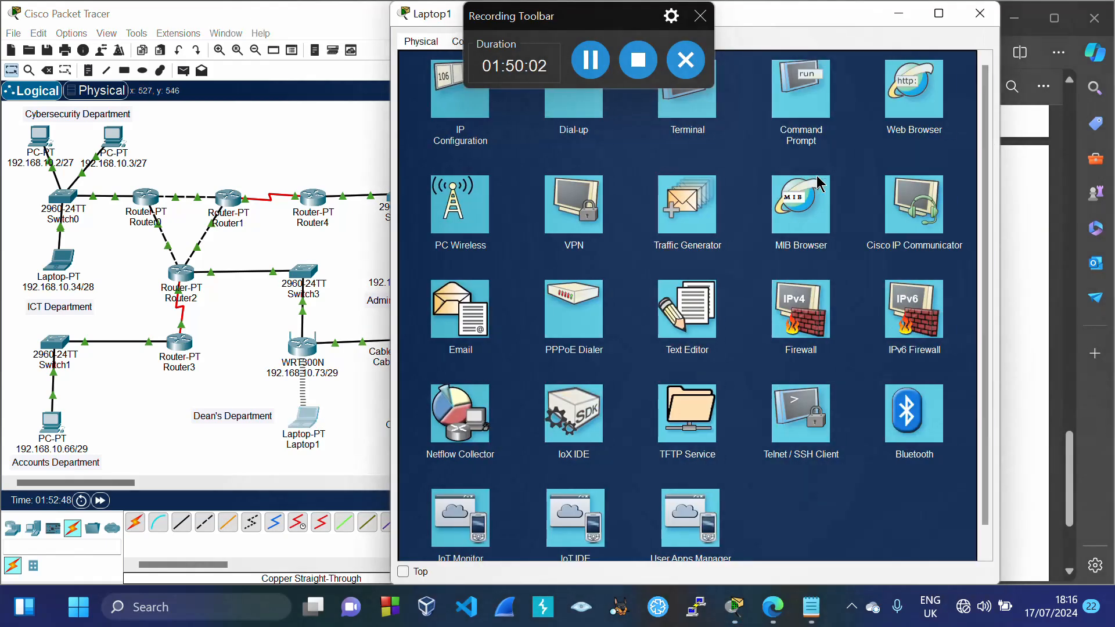
pyautogui.click(801, 120)
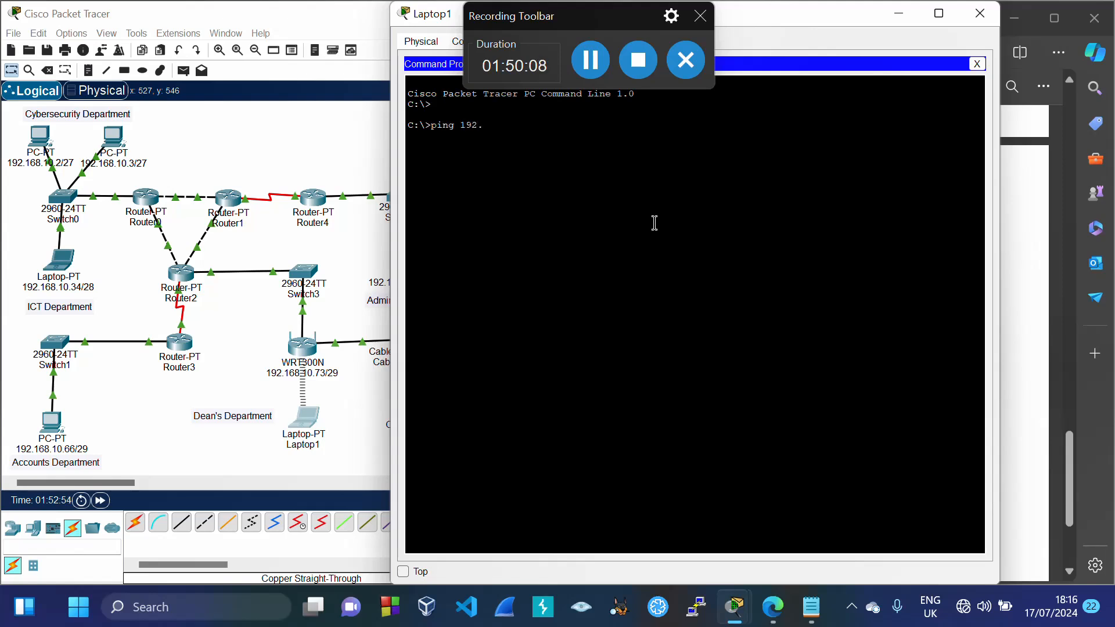
pyautogui.write('ping 192.168.20.2')
pyautogui.press('Return')
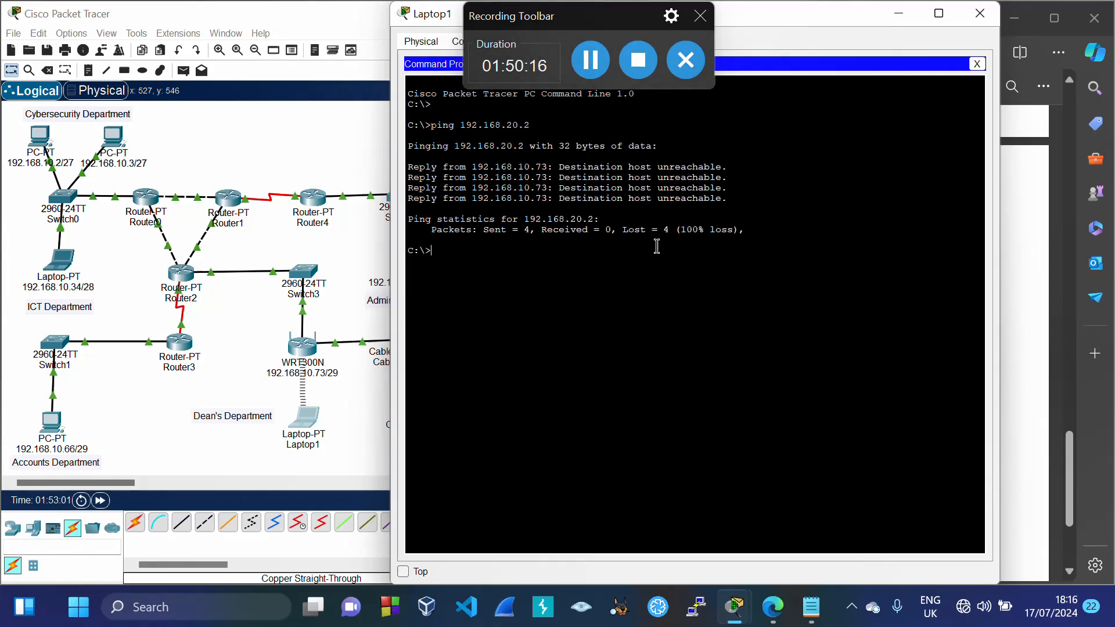
pyautogui.click(979, 12)
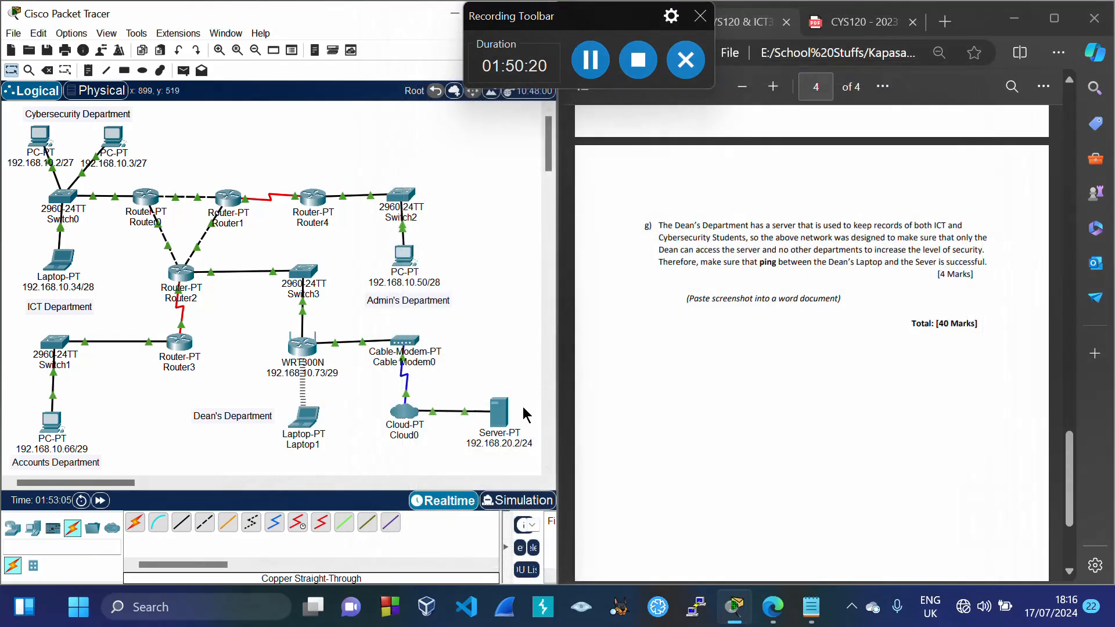
# Give the WRT300N's Internet interface a static IPv4 address of 192.168.20.3 with subnet mask 255.255.255.0
pyautogui.click(301, 350)
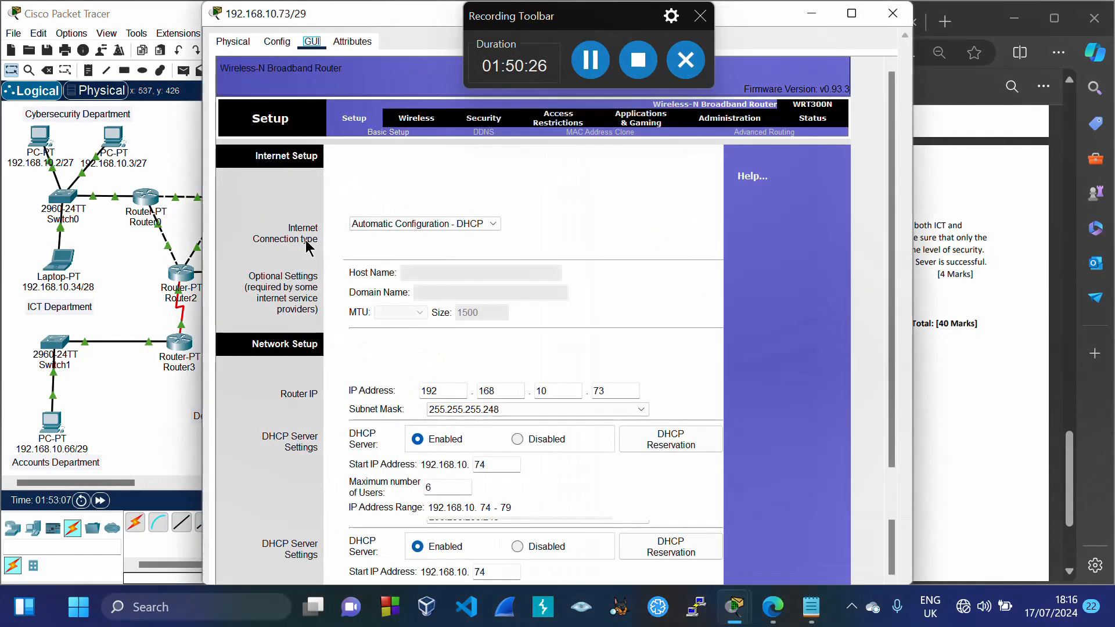
pyautogui.click(277, 42)
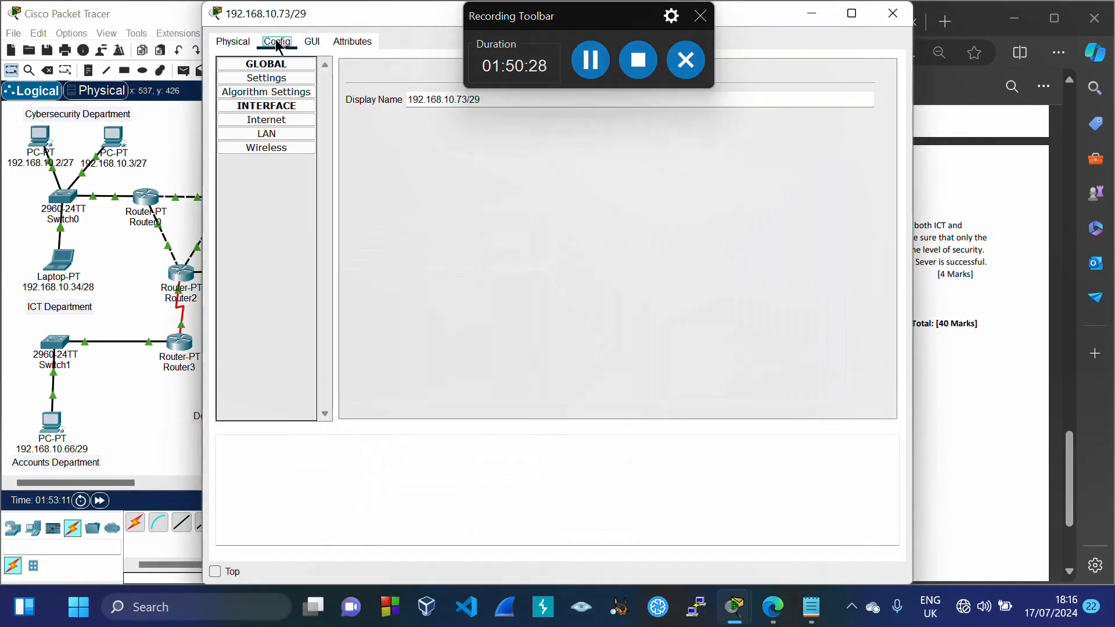
pyautogui.click(273, 120)
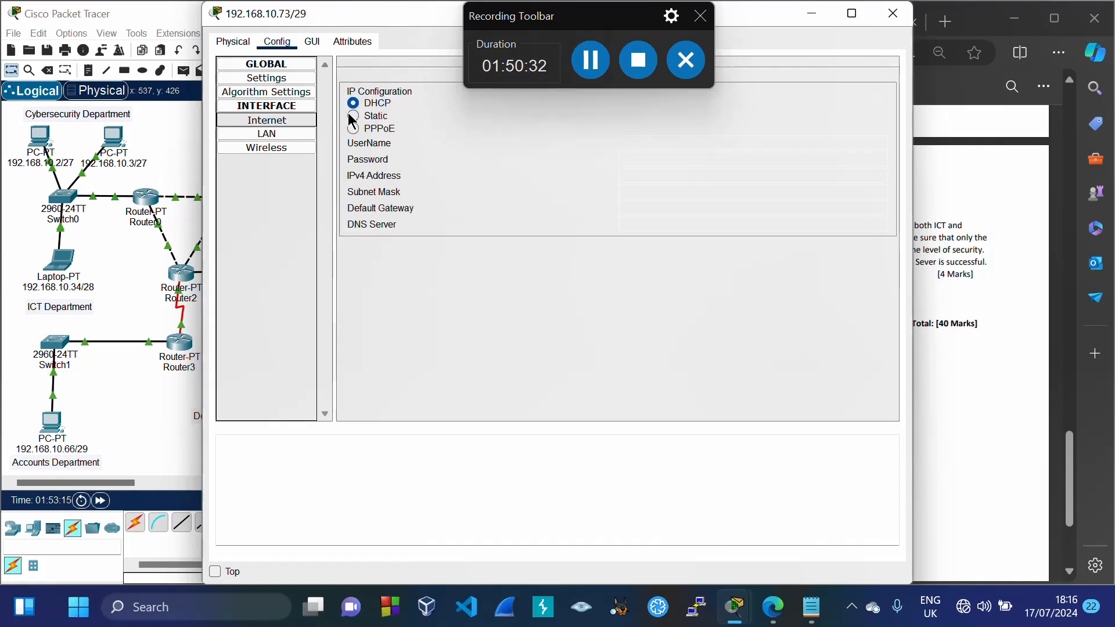
pyautogui.click(352, 116)
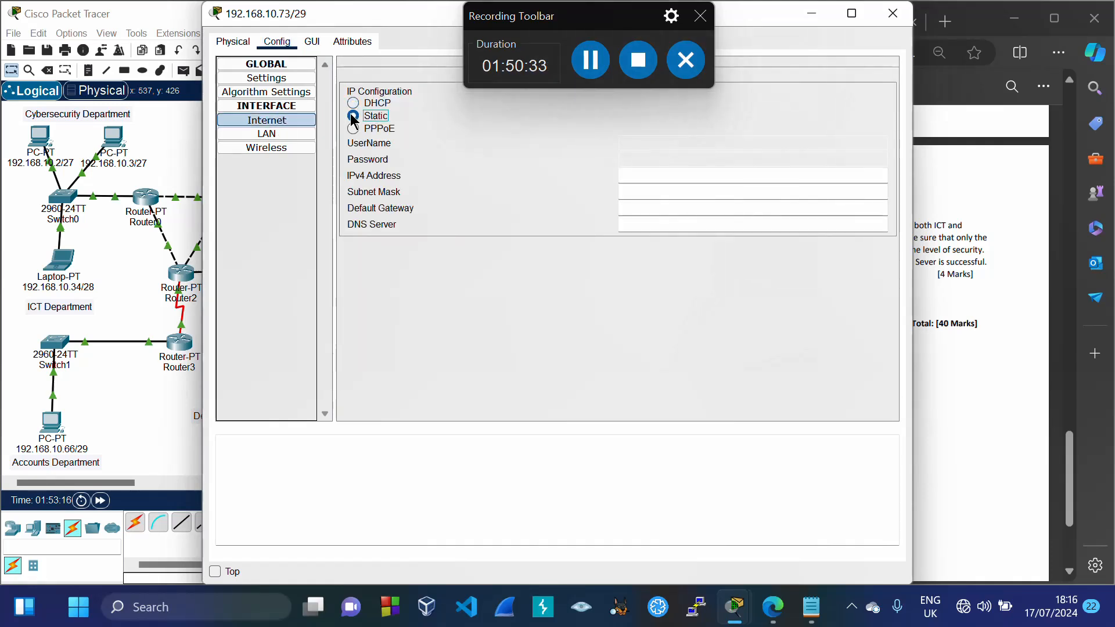
pyautogui.click(624, 176)
pyautogui.write('192.1')
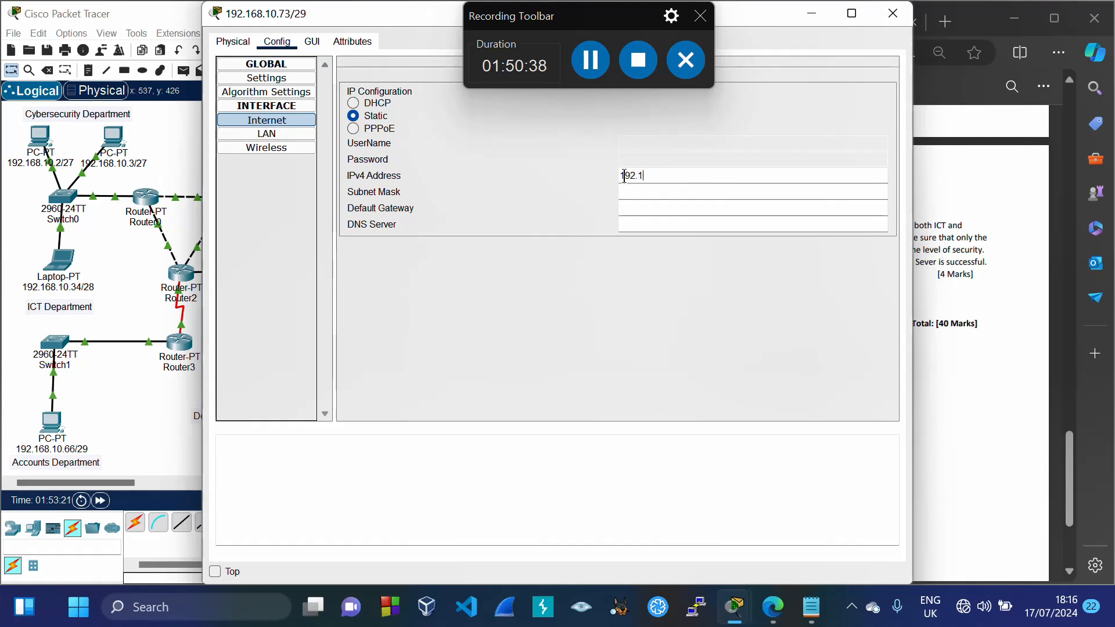
pyautogui.write('68.')
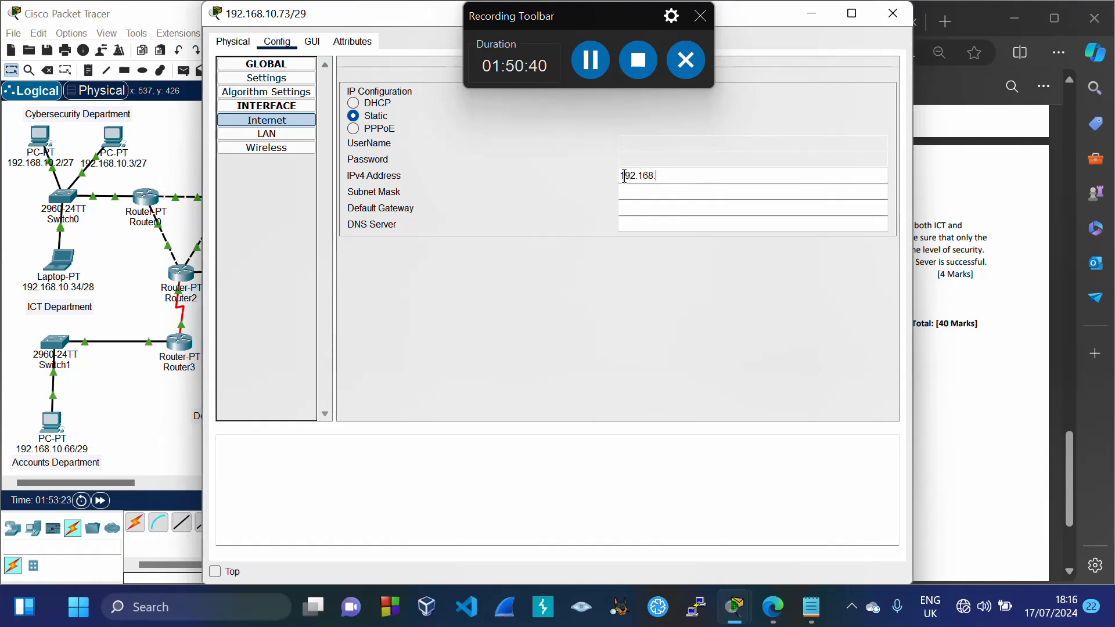
pyautogui.write('20.3')
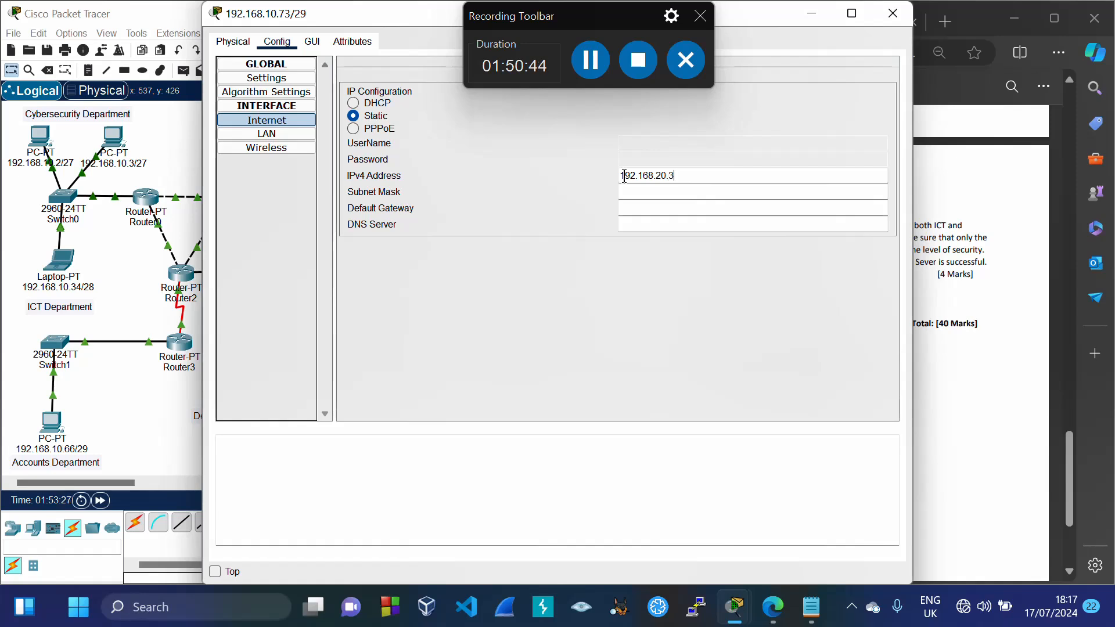
pyautogui.press('Tab')
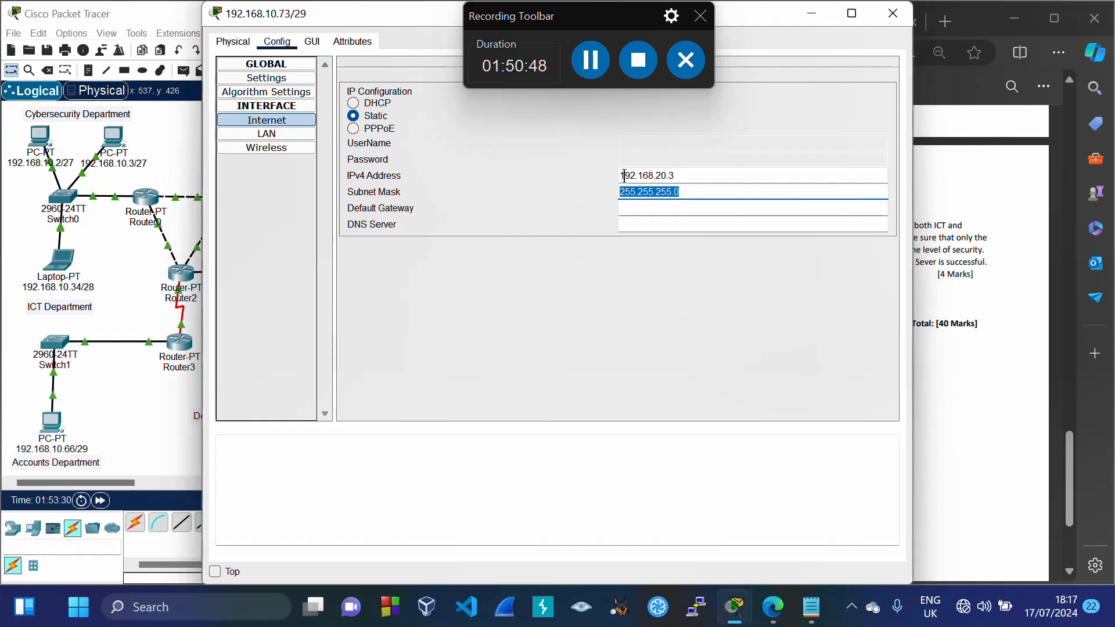
# Set the WRT300N Internet interface's default gateway to 192.168.20.1 and DNS server to 192.168.20.2, and close the router's window
pyautogui.press('Tab')
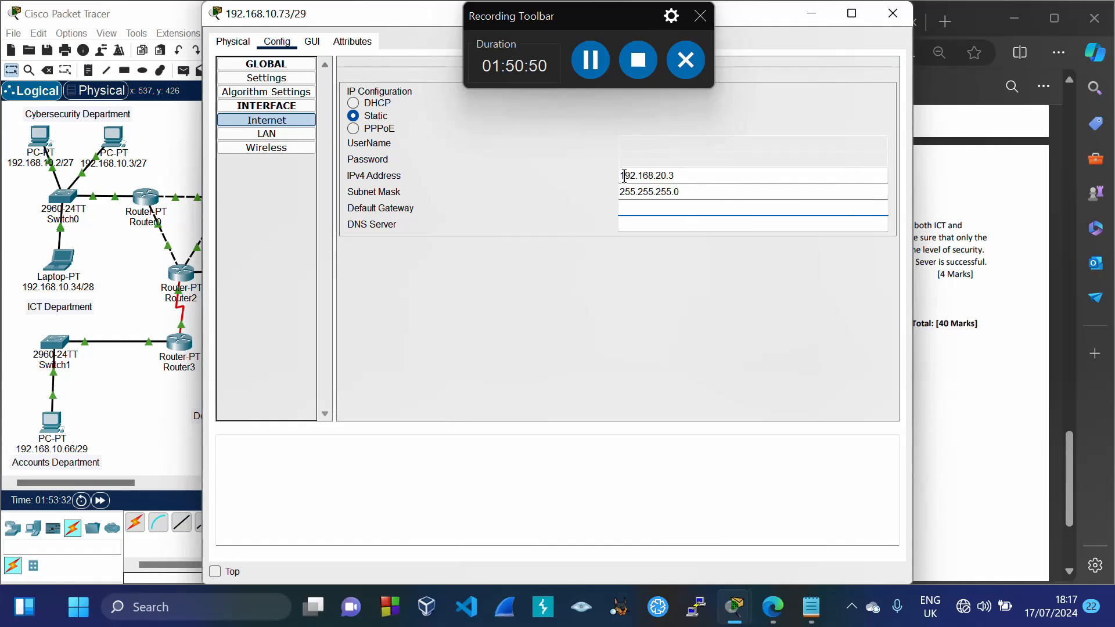
pyautogui.write('192.168.20.21')
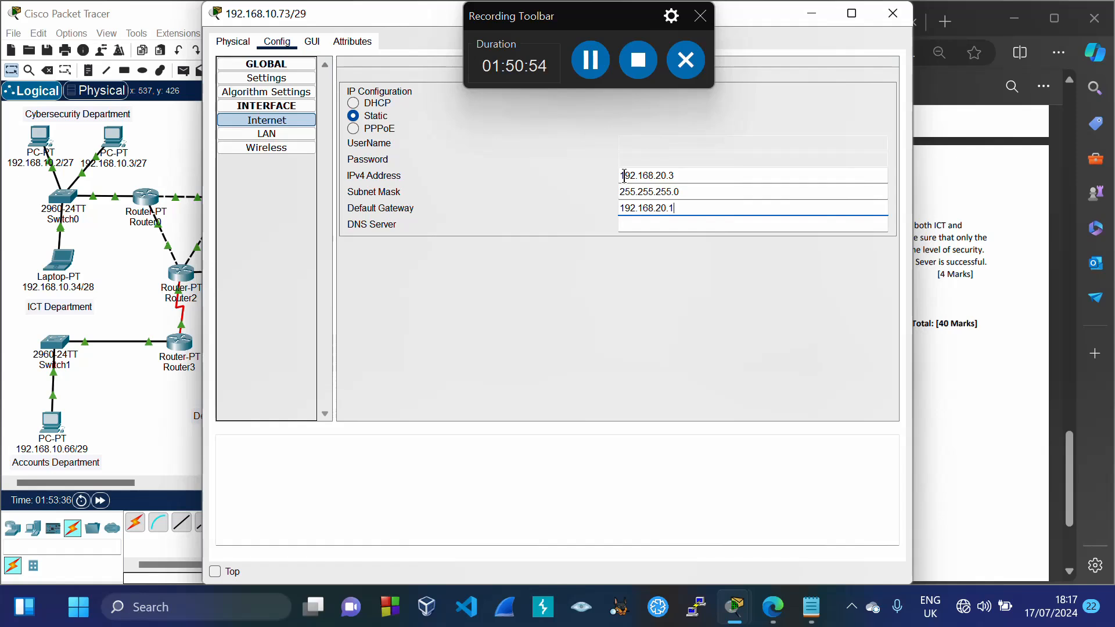
pyautogui.press('Tab')
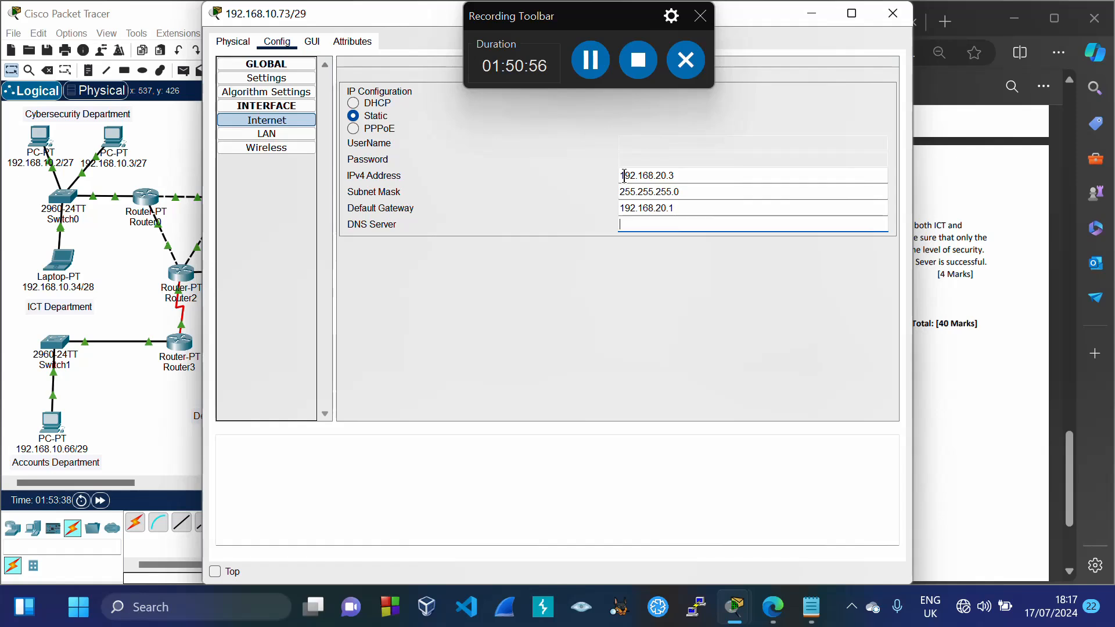
pyautogui.write('192.168.20.2')
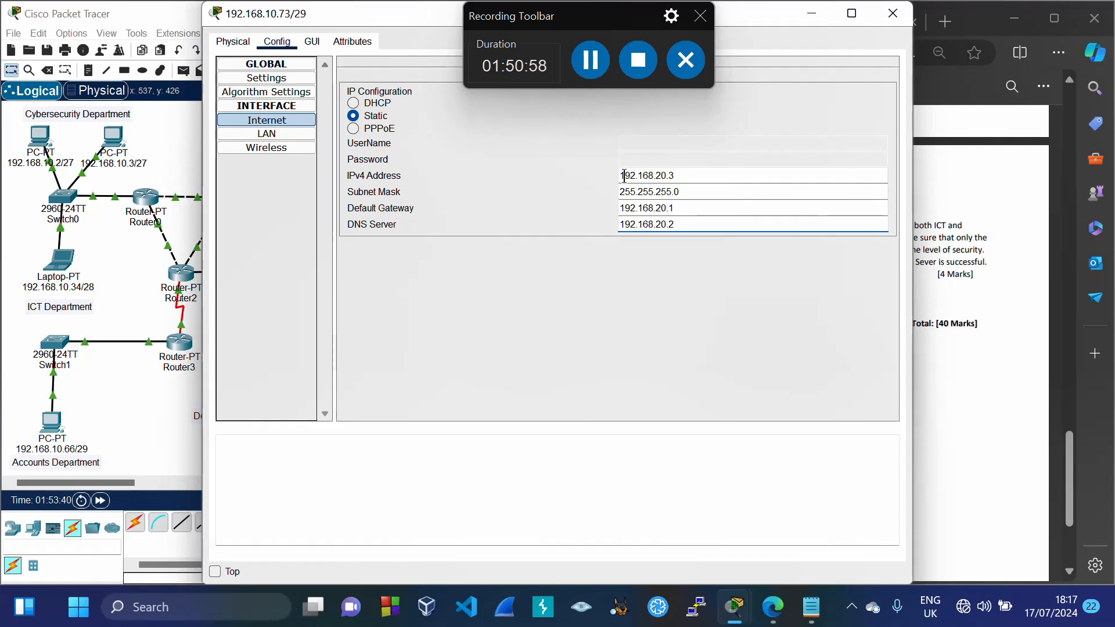
pyautogui.press('Tab')
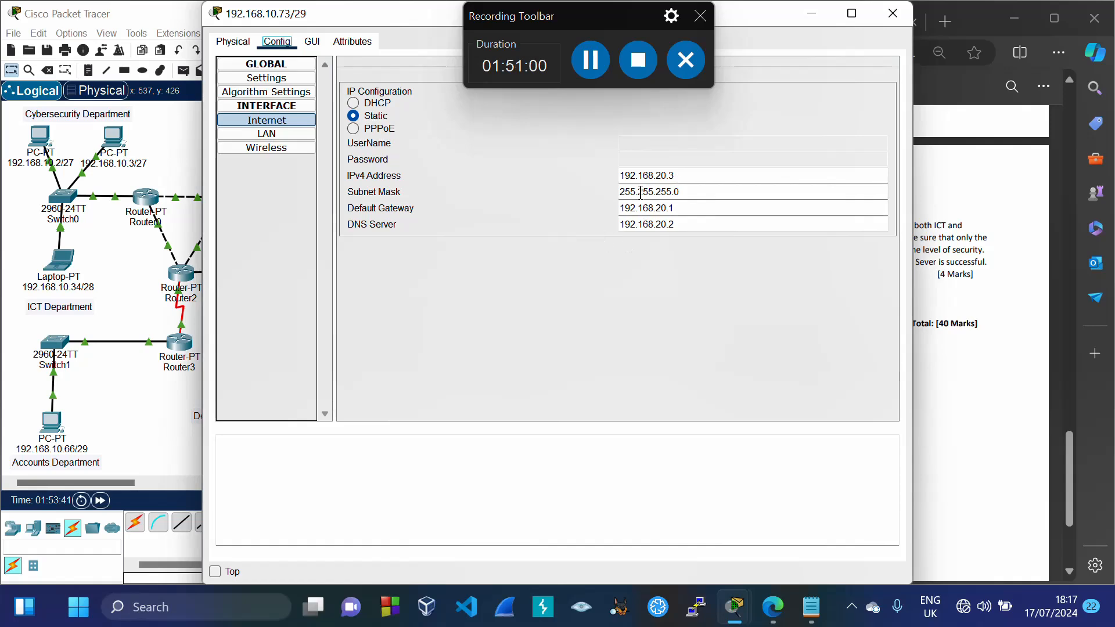
pyautogui.click(893, 13)
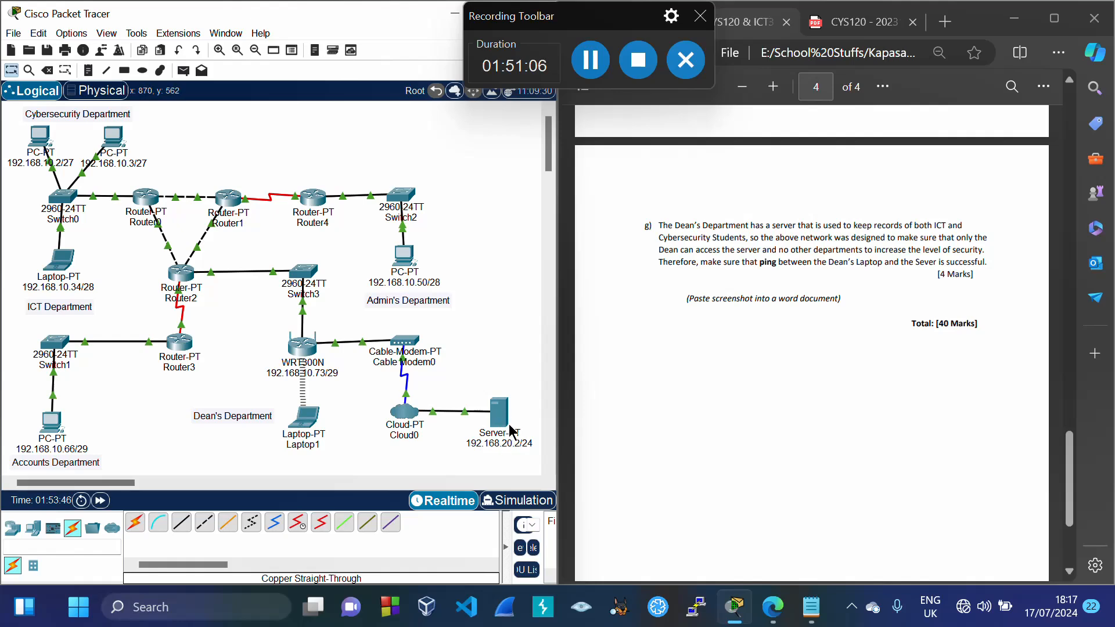
# Ping the server at 192.168.20.2 again from Laptop1's command prompt and close the laptop's window
pyautogui.click(300, 428)
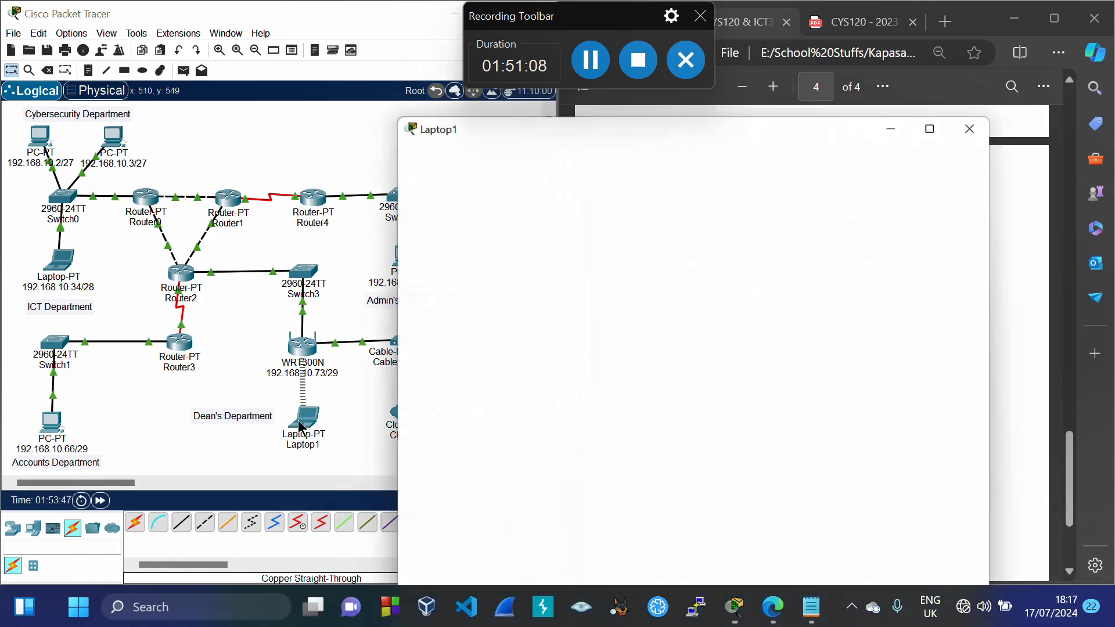
pyautogui.click(817, 89)
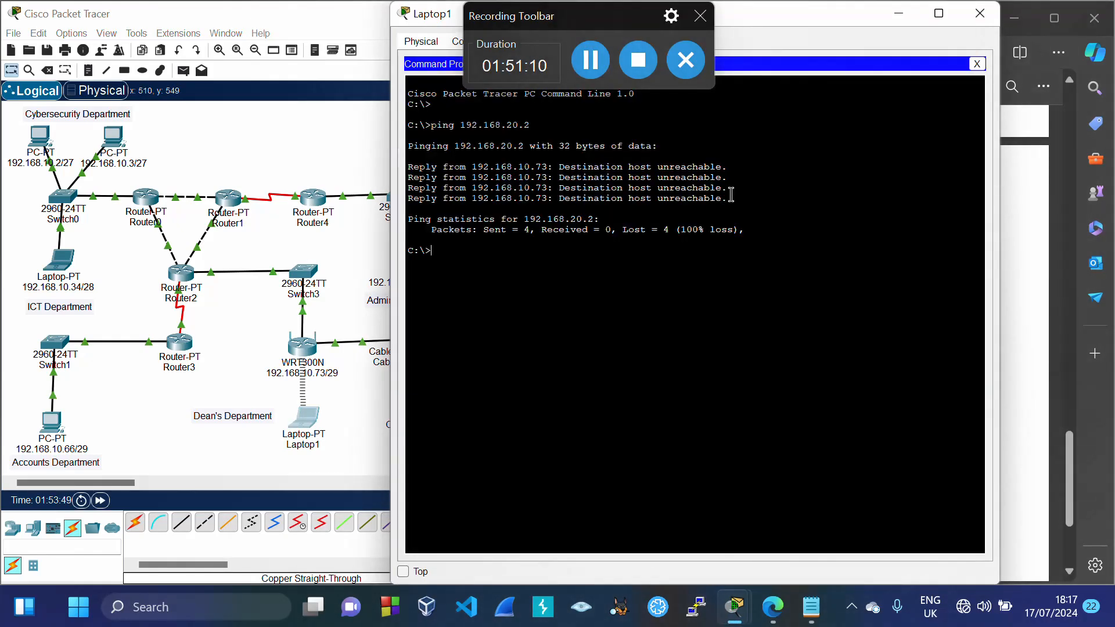
pyautogui.press('Up')
pyautogui.press('Return')
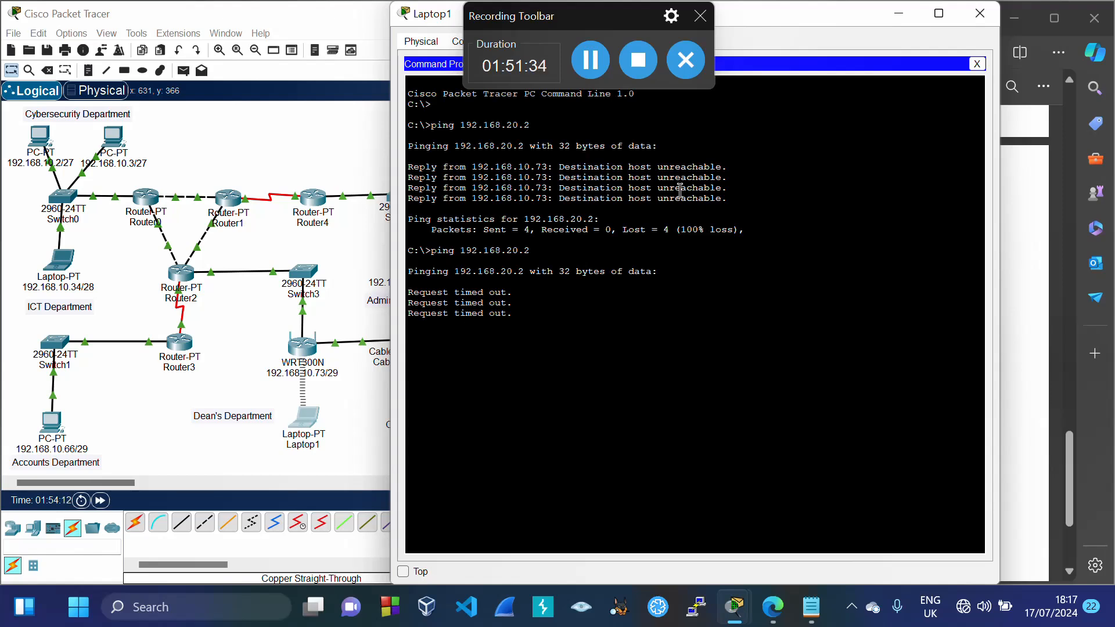
pyautogui.click(980, 16)
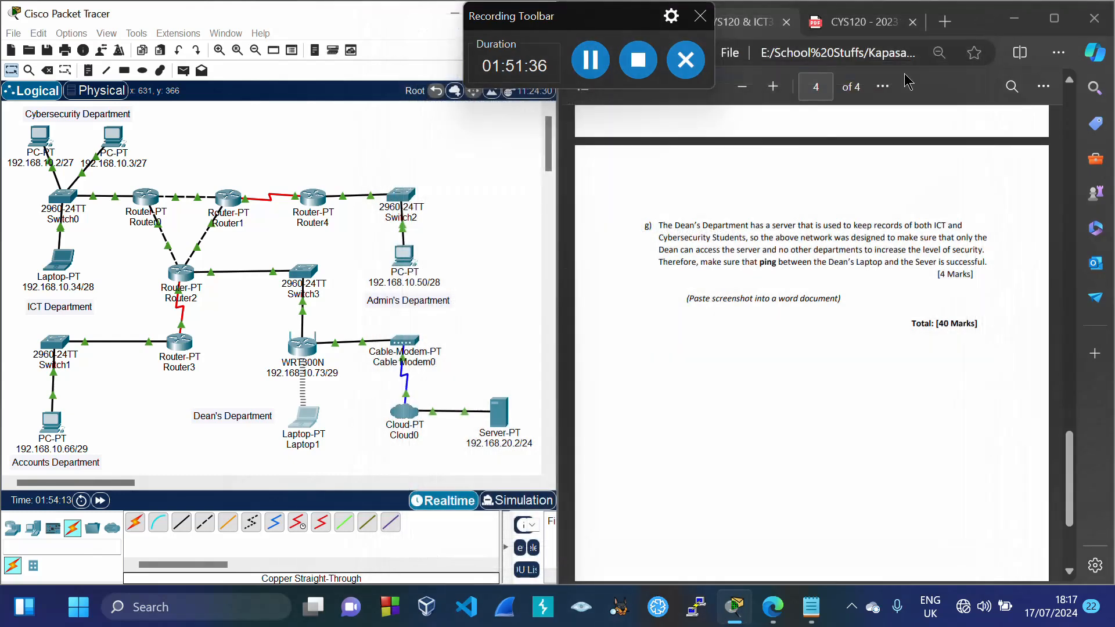
# Set the provider network of Cloud0's Ethernet6 interface to Cable
pyautogui.click(404, 413)
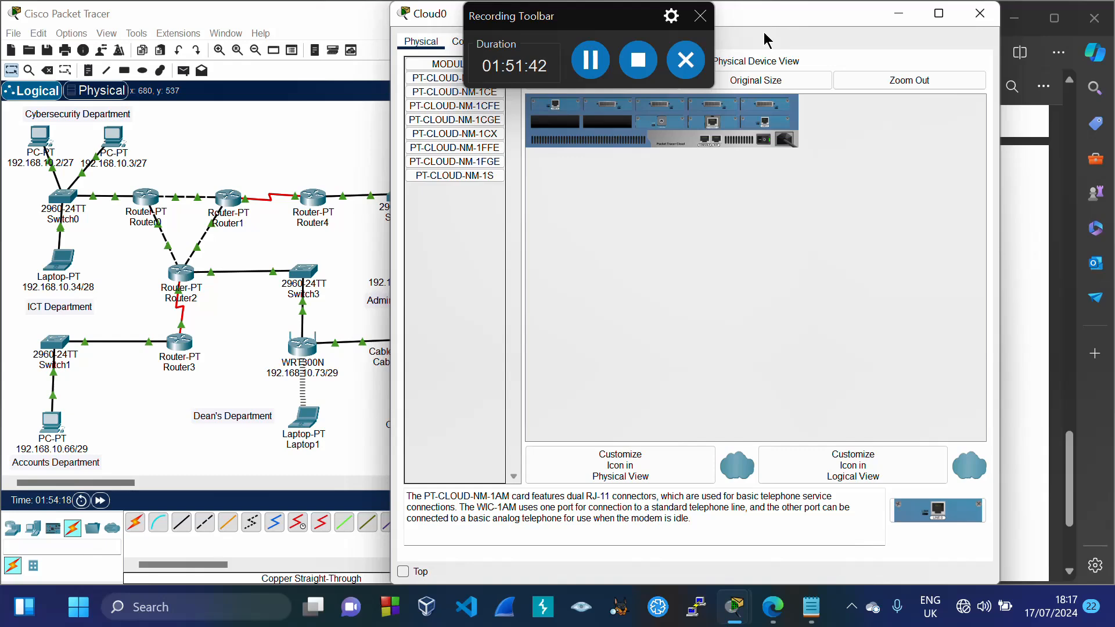
pyautogui.moveTo(763, 20); pyautogui.dragTo(662, 122)
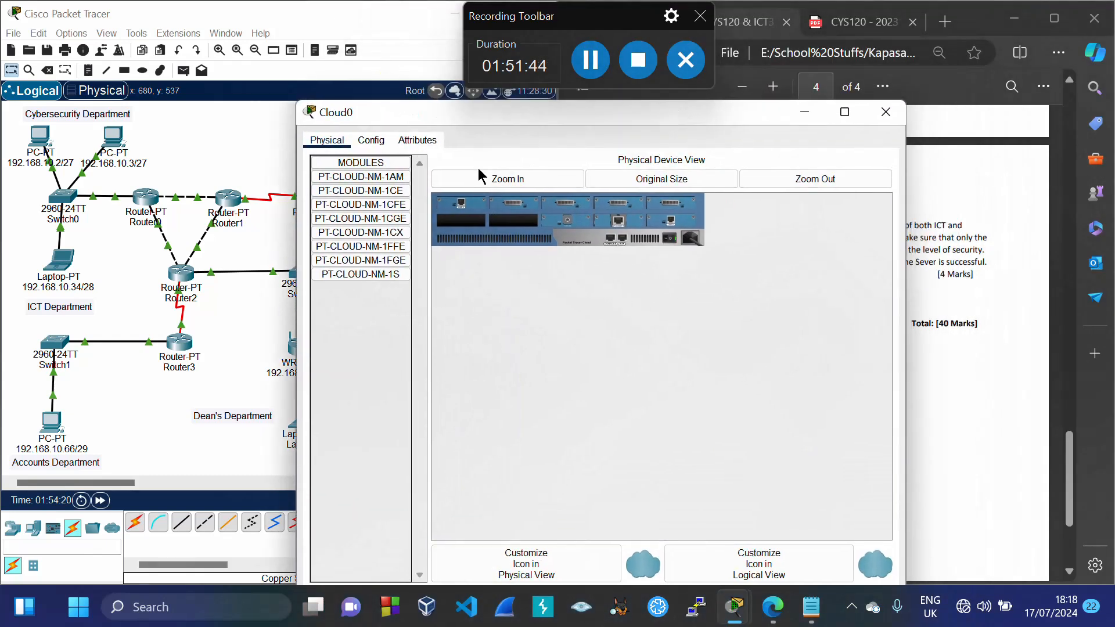
pyautogui.click(375, 147)
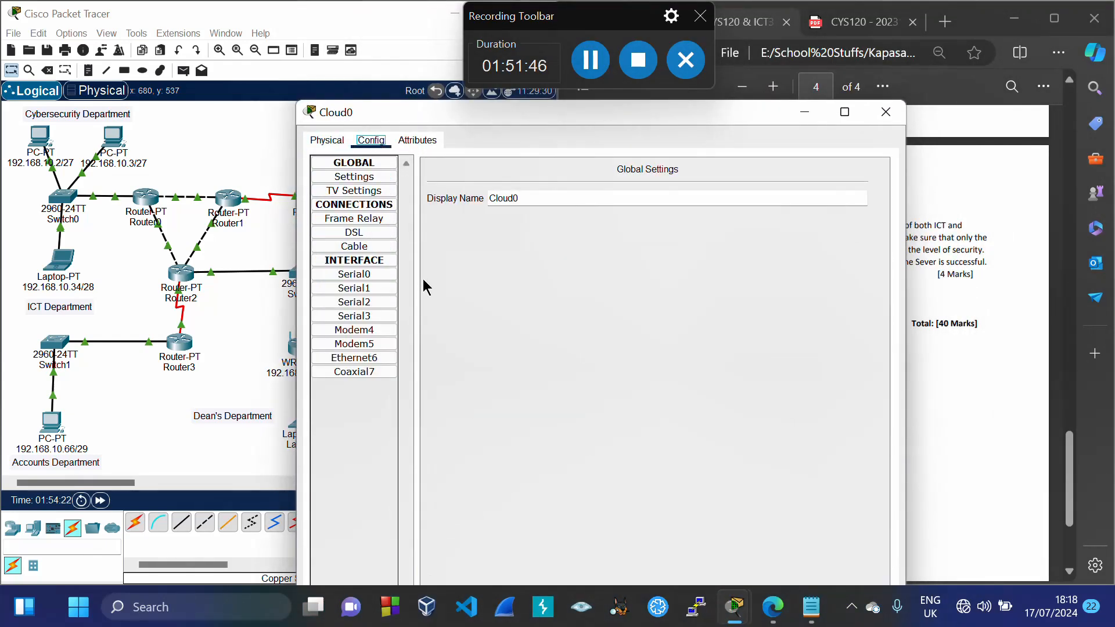
pyautogui.click(366, 372)
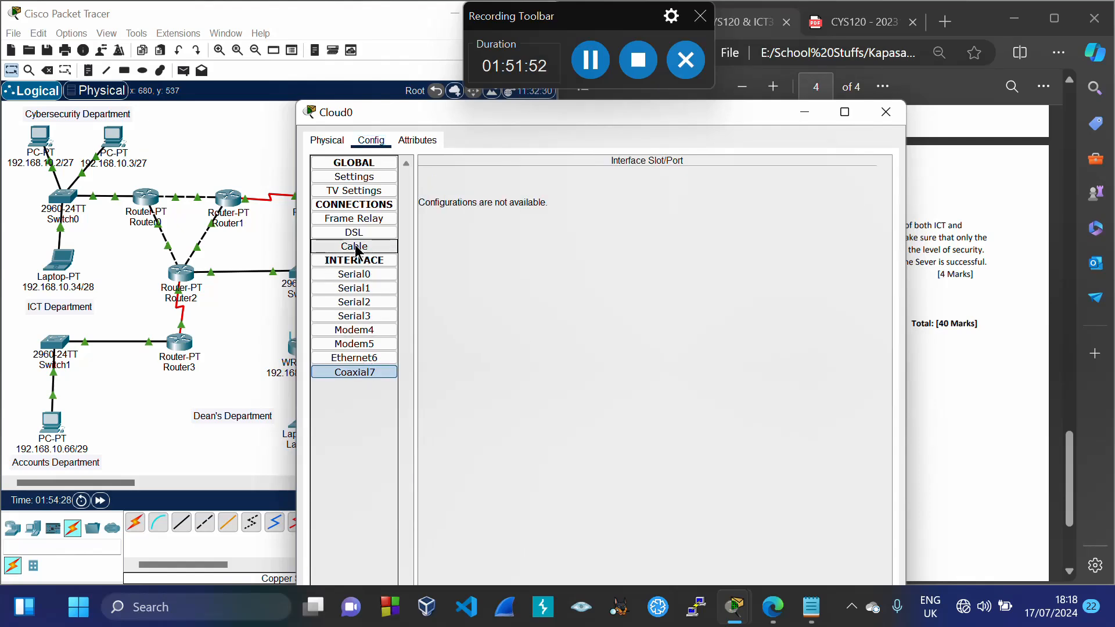
pyautogui.click(351, 361)
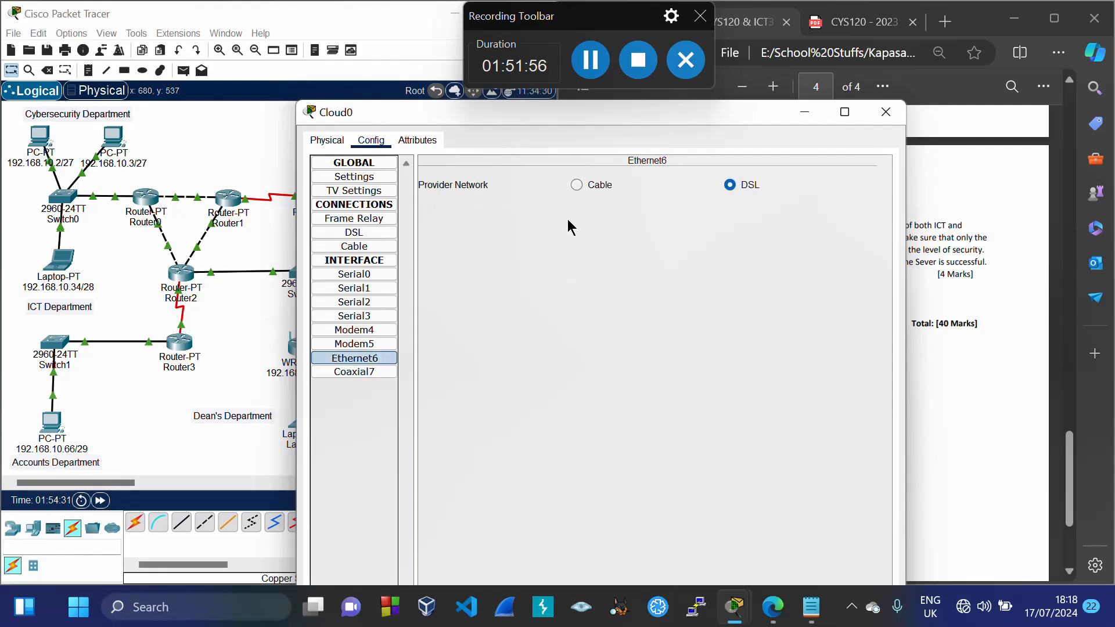
pyautogui.moveTo(626, 119); pyautogui.dragTo(904, 102)
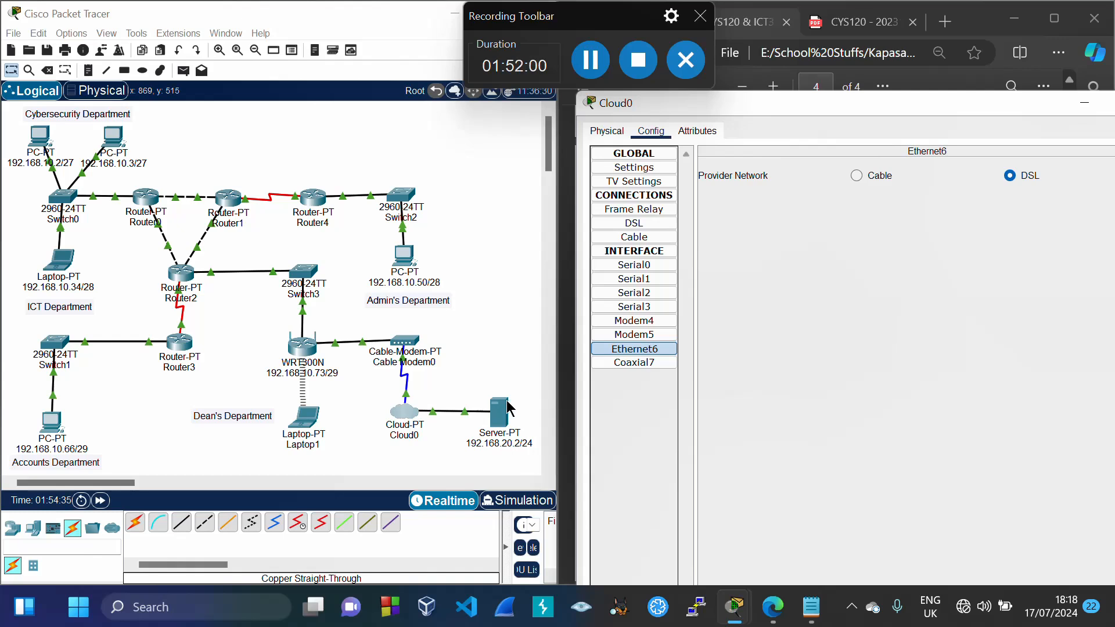
pyautogui.click(856, 176)
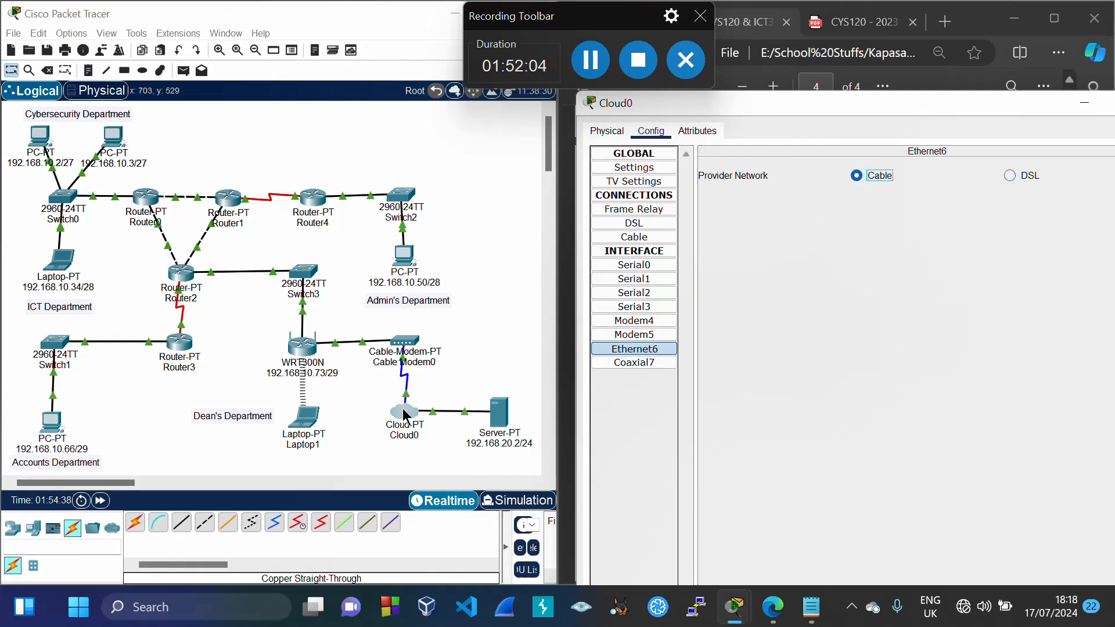
# Add a cable connection from Coaxial7 to Ethernet6 in Cloud0 and close the cloud's window
pyautogui.click(634, 237)
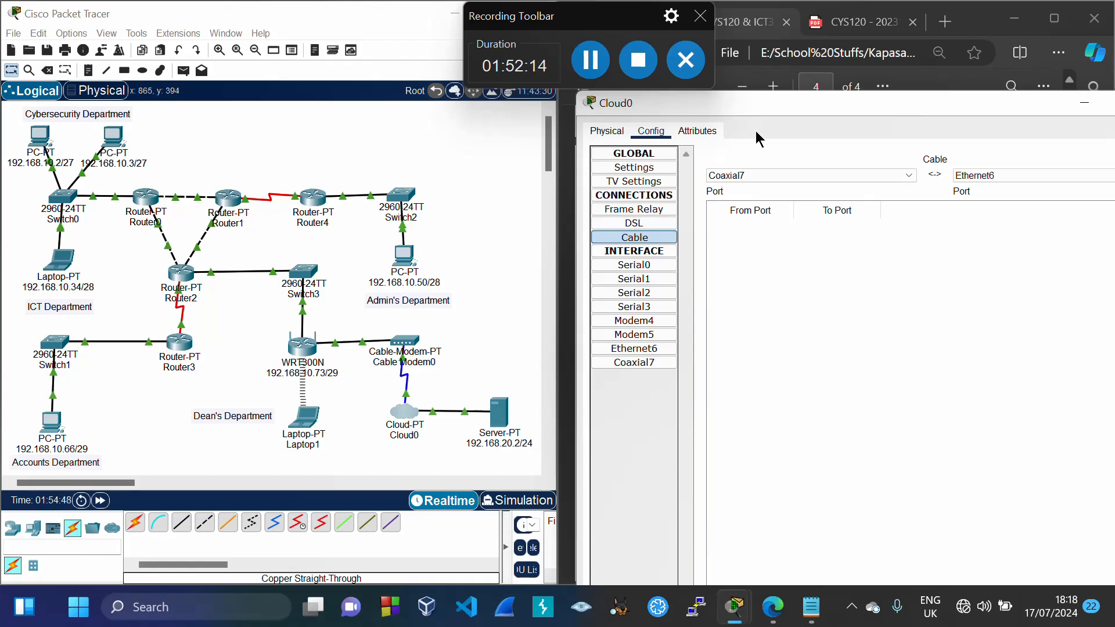
pyautogui.moveTo(772, 104); pyautogui.dragTo(493, 122)
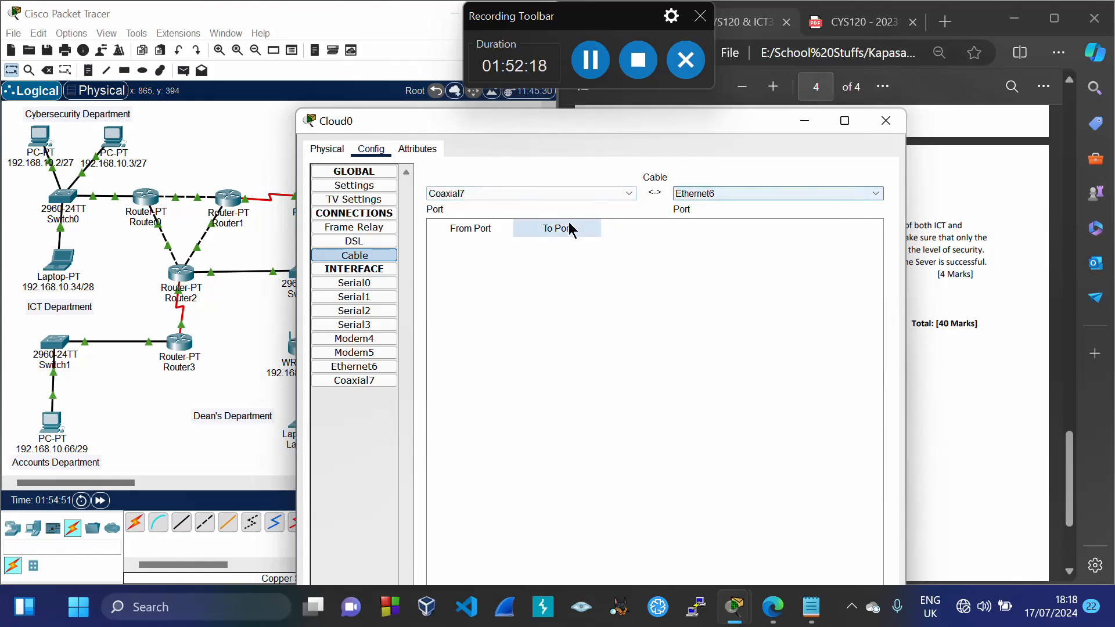
pyautogui.moveTo(633, 124); pyautogui.dragTo(630, 30)
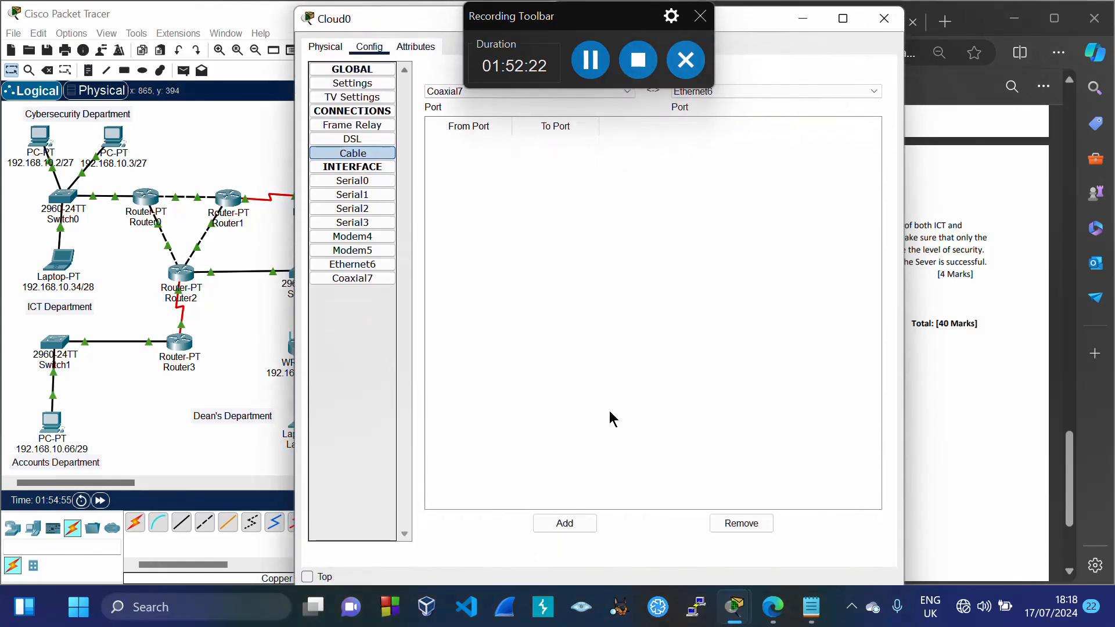
pyautogui.click(562, 523)
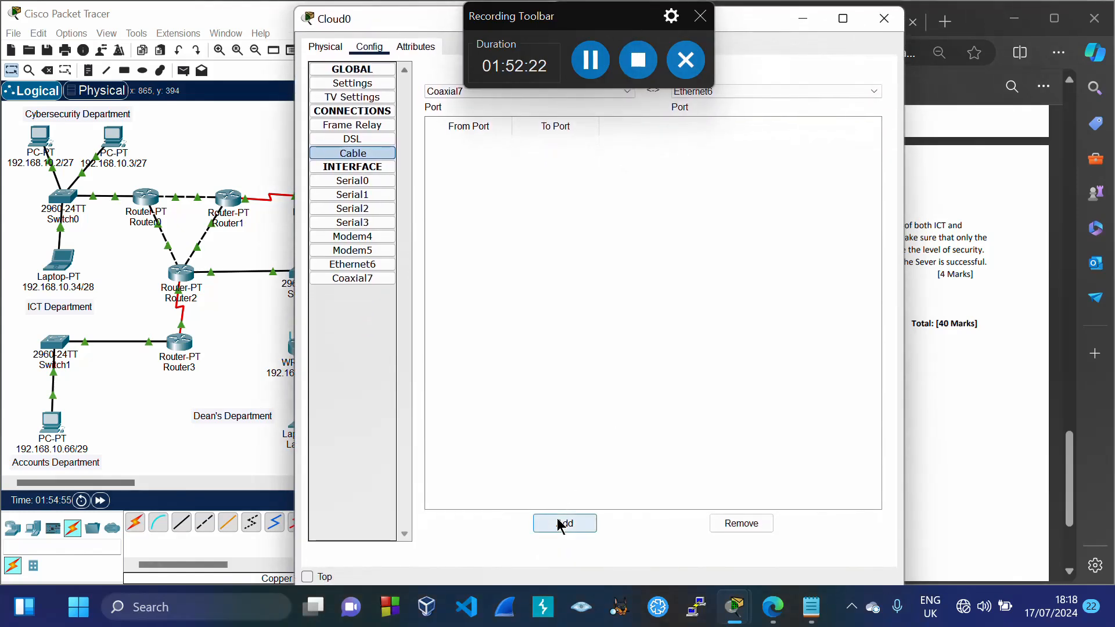
pyautogui.click(884, 19)
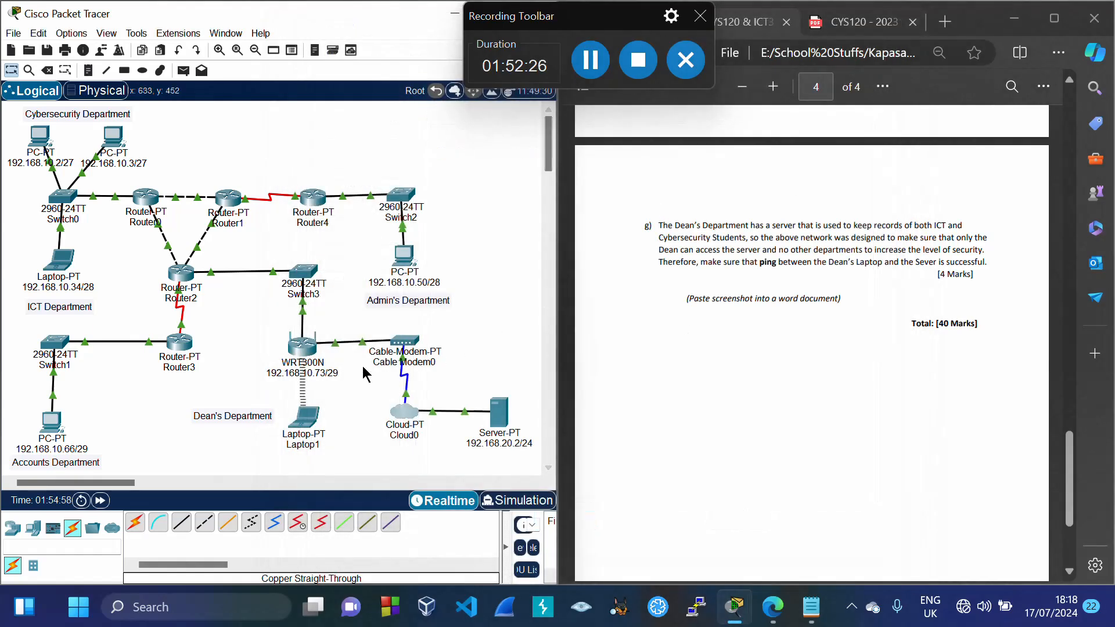
# Ping 192.168.20.2 twice from Laptop1's command prompt to test the cloud connection, and close the laptop's window
pyautogui.click(312, 419)
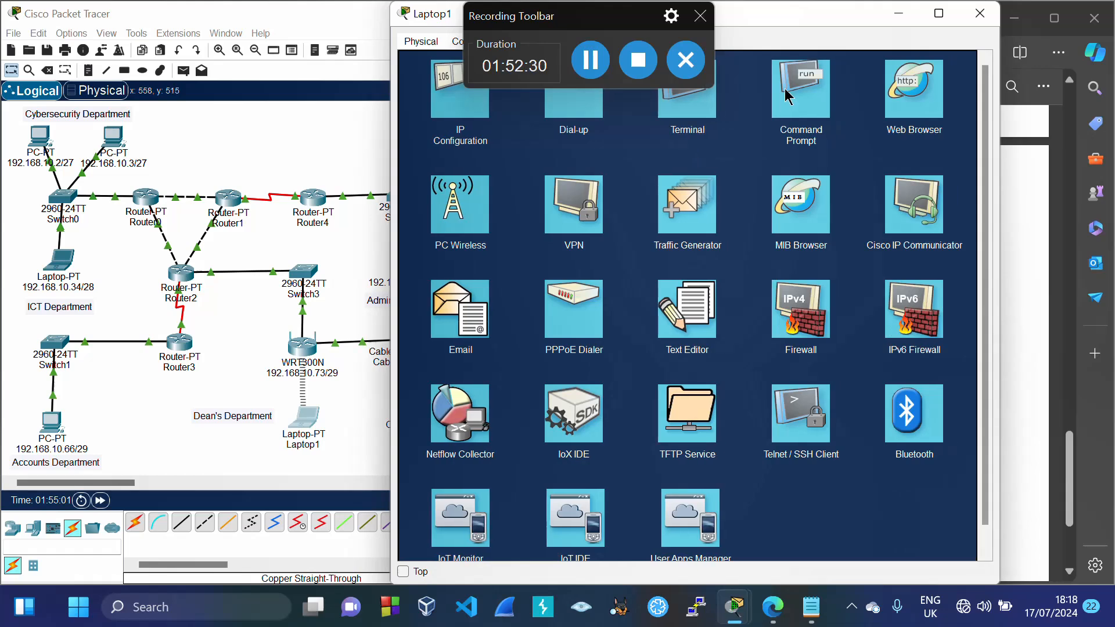
pyautogui.click(815, 93)
pyautogui.press('Up')
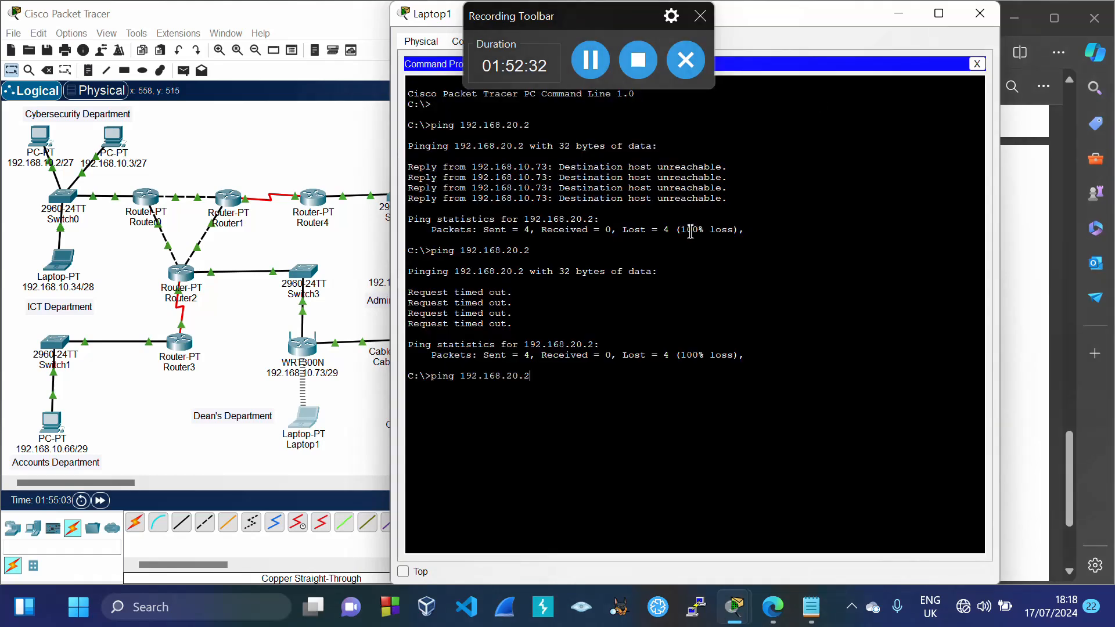
pyautogui.press('Return')
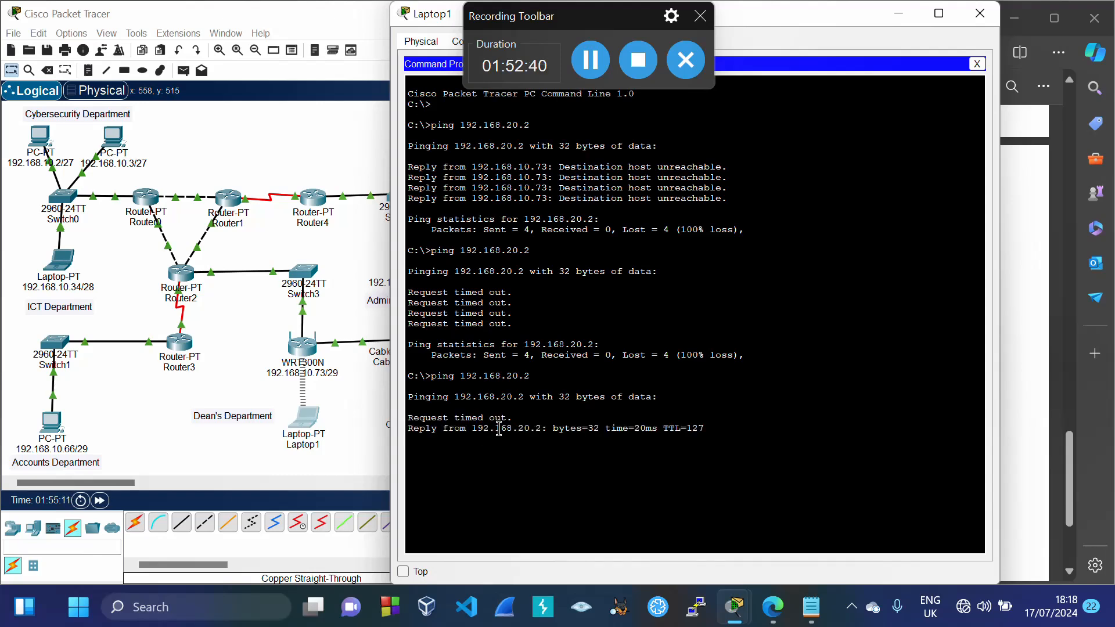
pyautogui.press('Up')
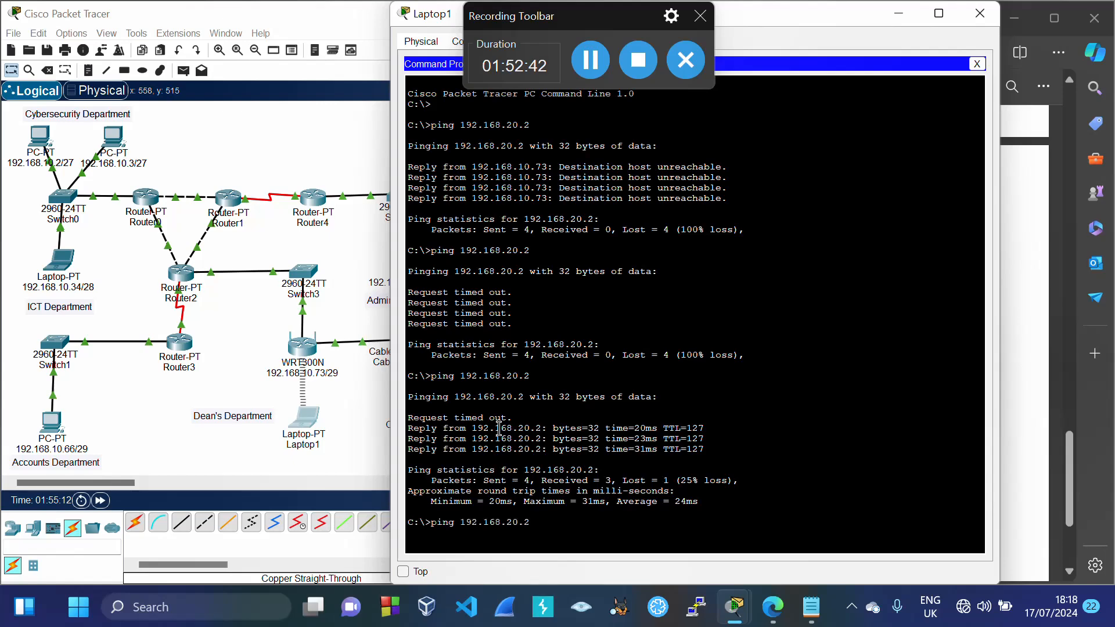
pyautogui.press('Return')
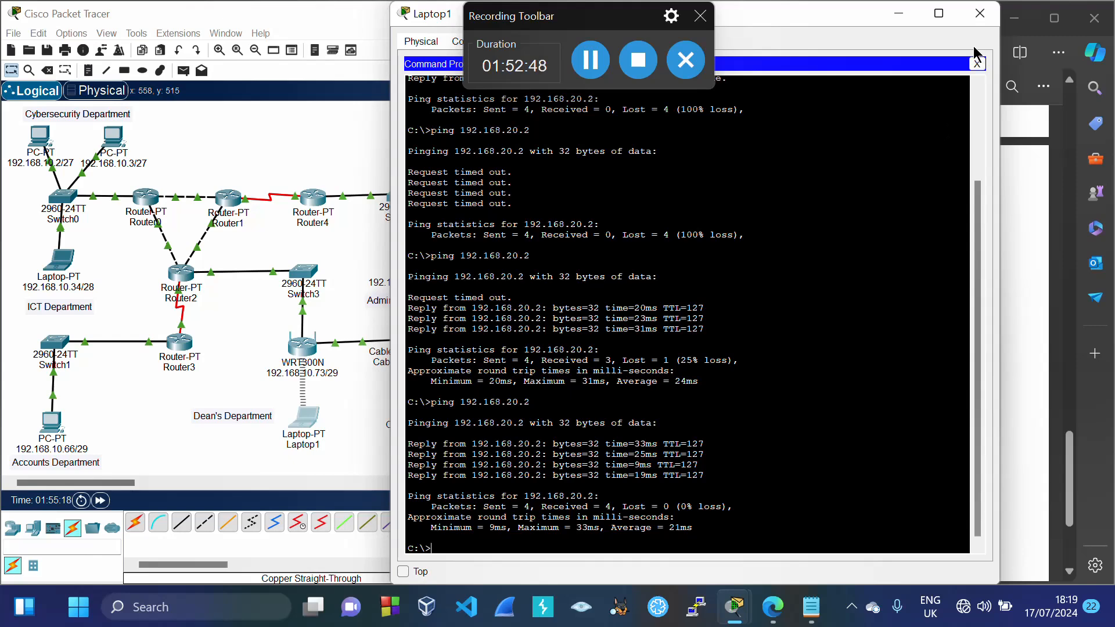
pyautogui.click(980, 16)
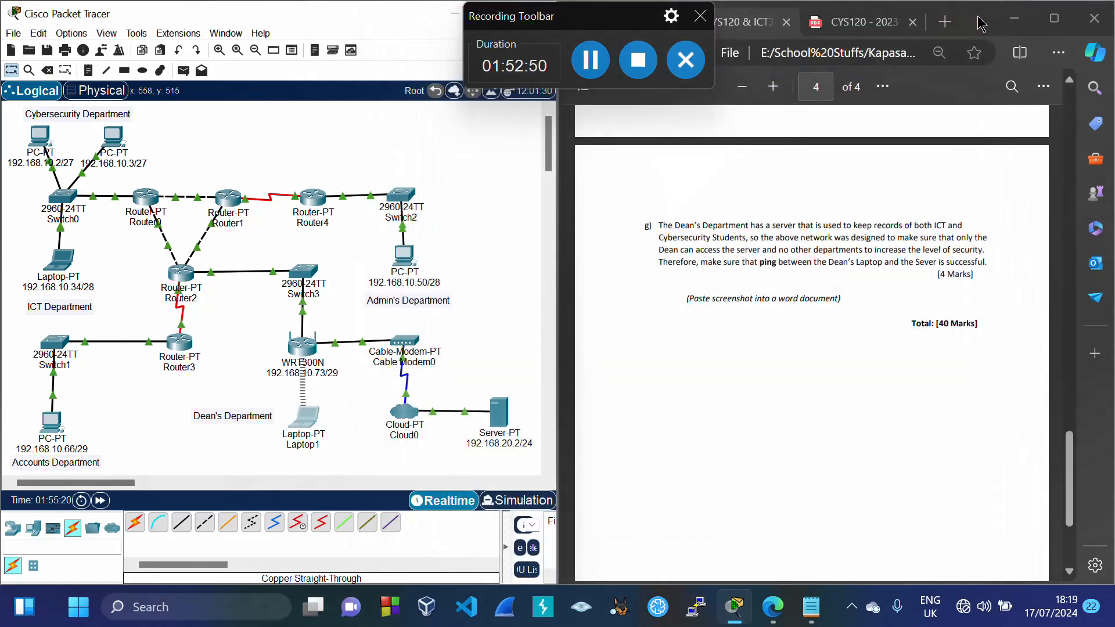
# Go back through the exam paper to its first page and return to the Packet Tracer topology
pyautogui.scroll(15, 856, 265)
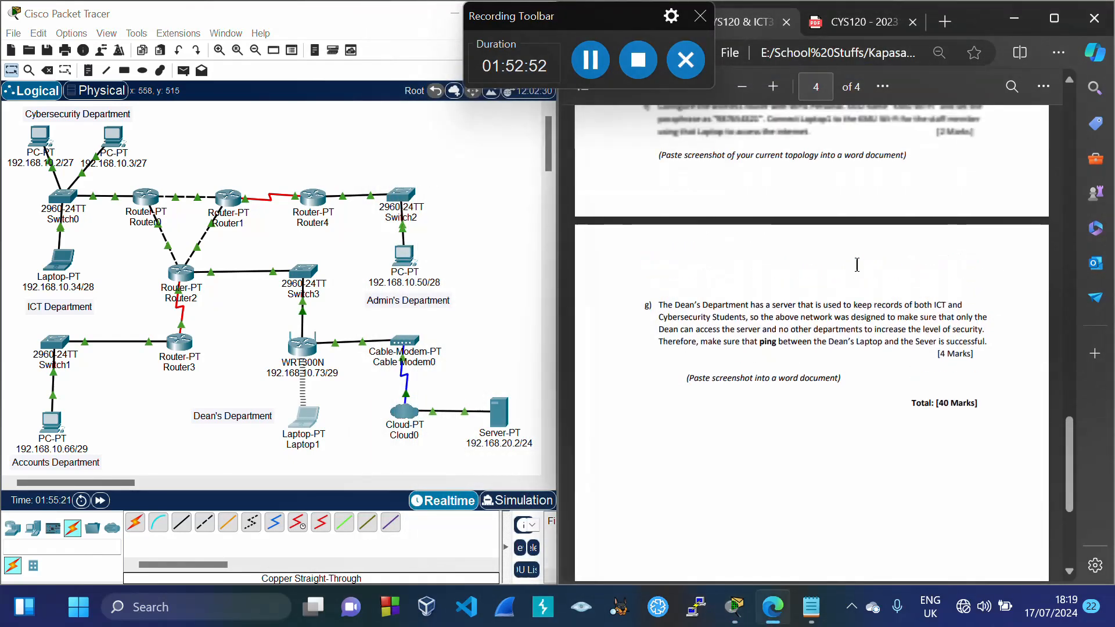
pyautogui.scroll(8, 856, 265)
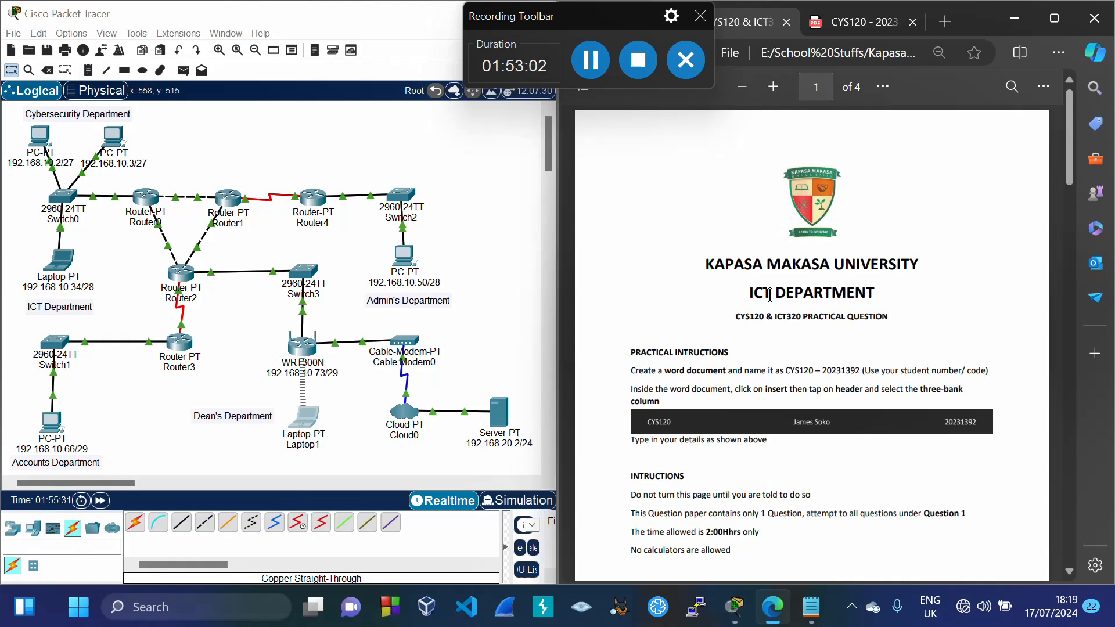
pyautogui.click(507, 278)
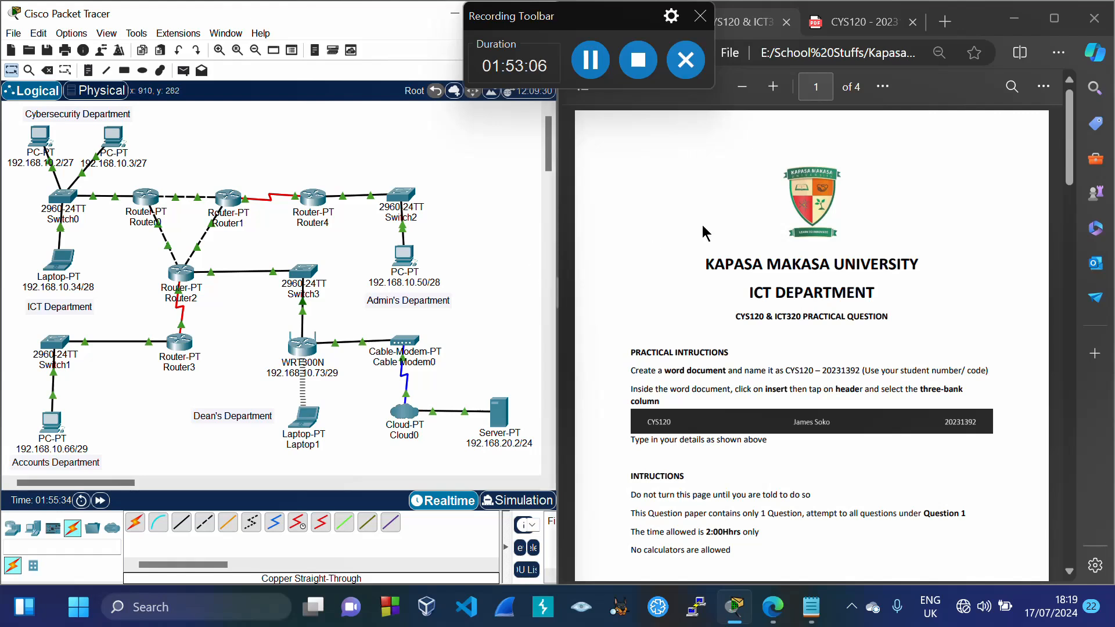